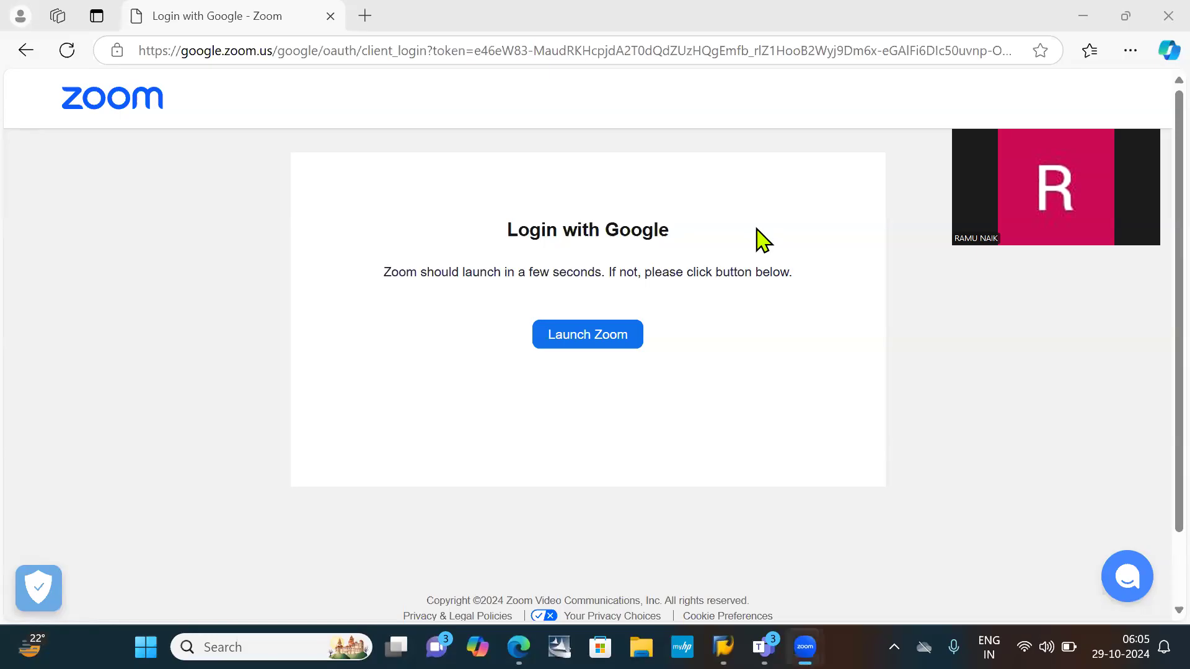
# - Minimise the browser and open the Account receivable document from the desktop in Word
pyautogui.click(1076, 16)
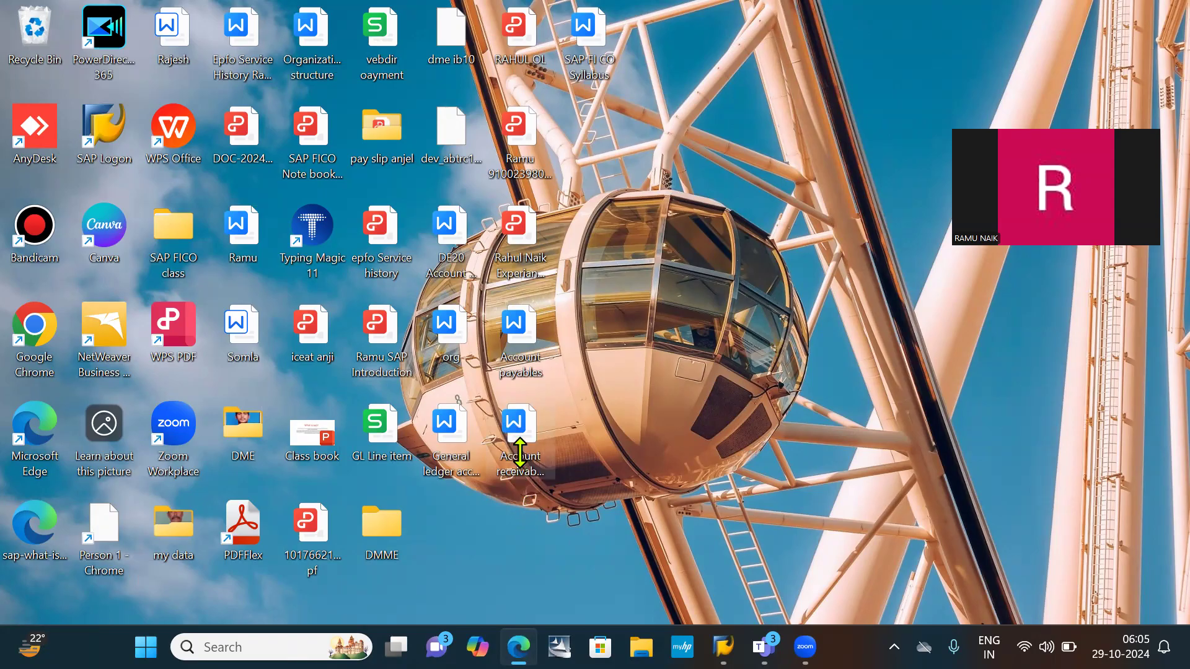
pyautogui.click(532, 426)
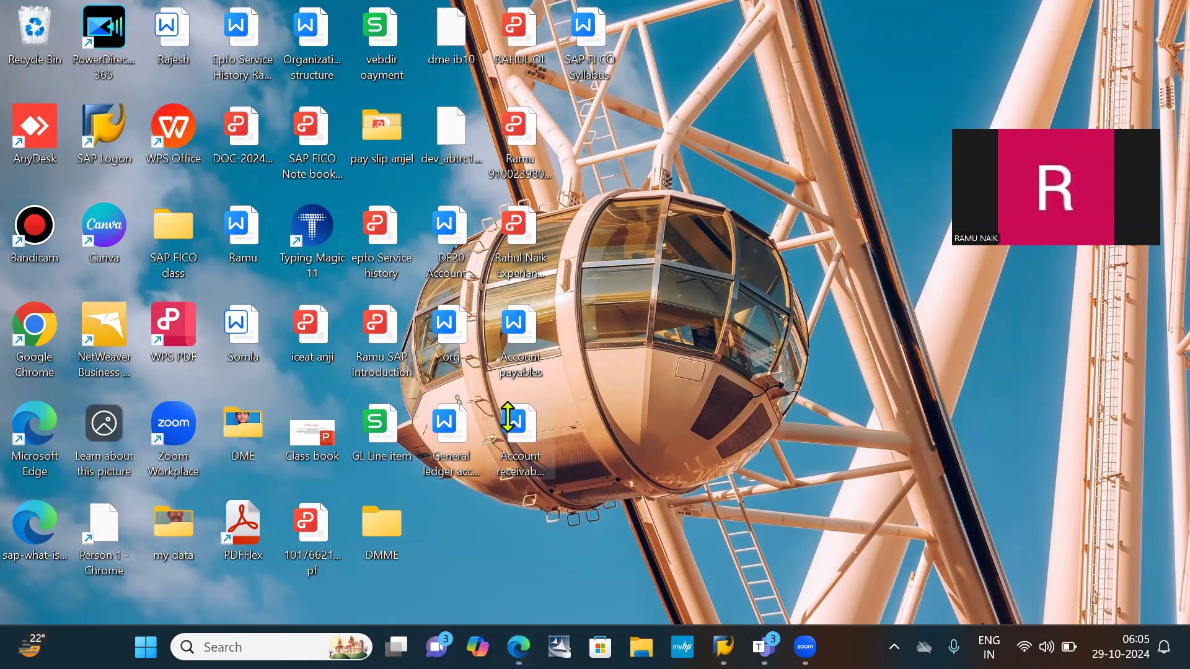
pyautogui.rightClick(508, 417)
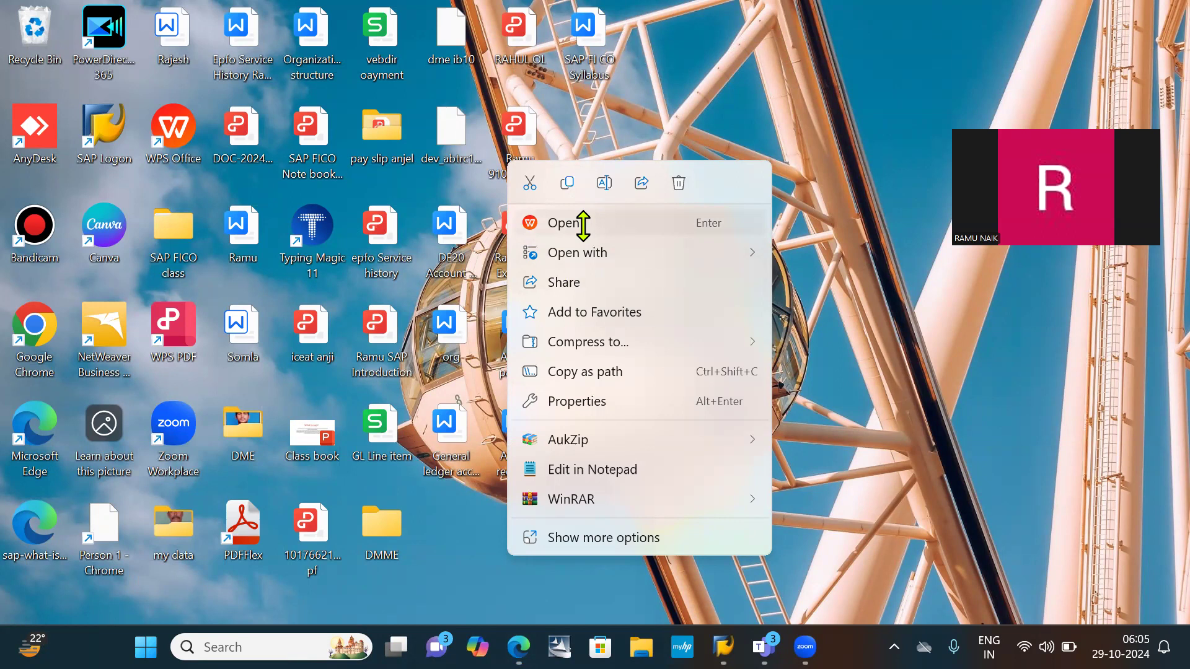
pyautogui.moveTo(603, 252)
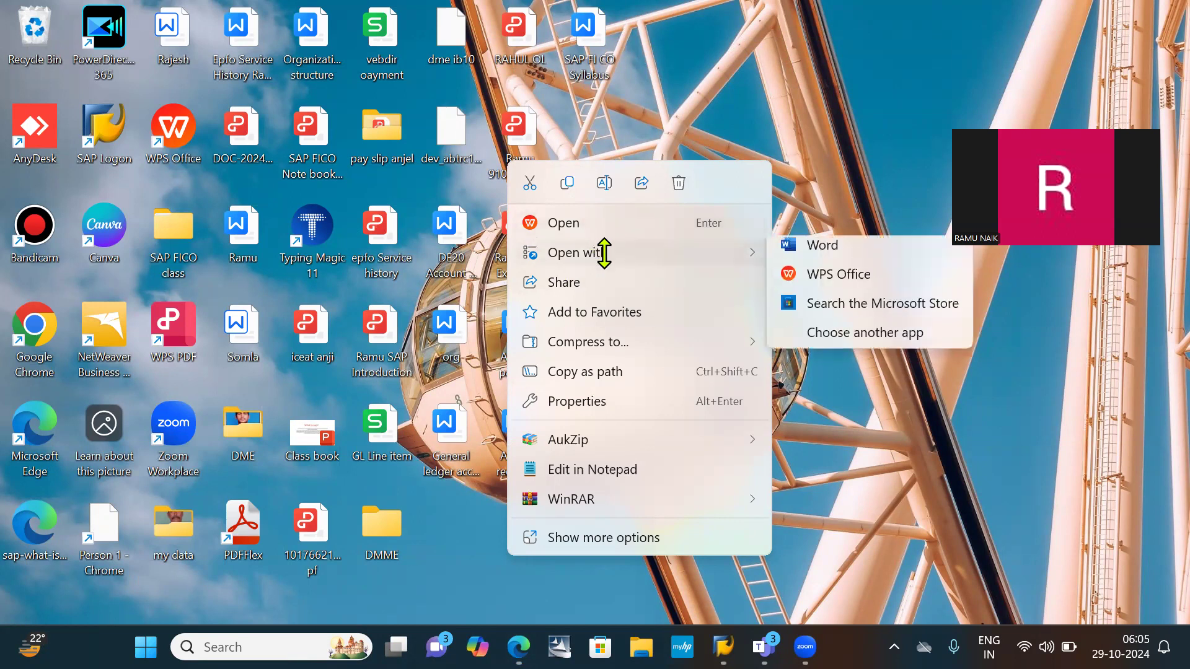
pyautogui.click(818, 254)
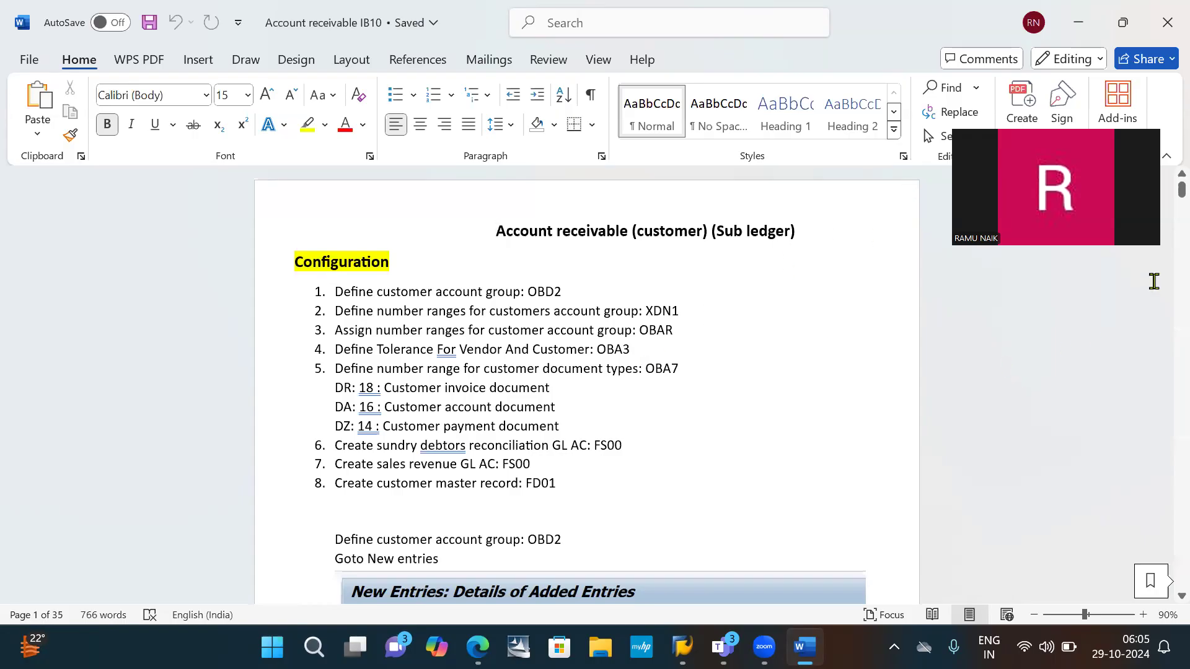
# - Review the Interest calculation notes at the end of the document, covering the balance and item interest examples
pyautogui.moveTo(1162, 195); pyautogui.dragTo(1164, 544)
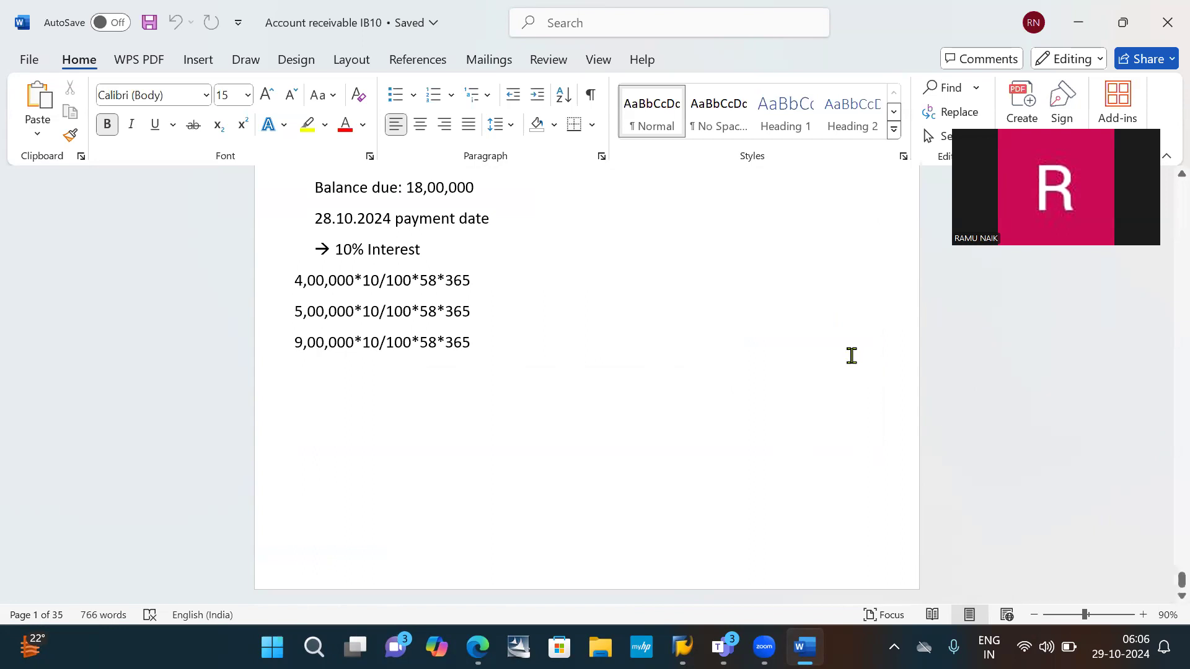
pyautogui.scroll(7, 852, 355)
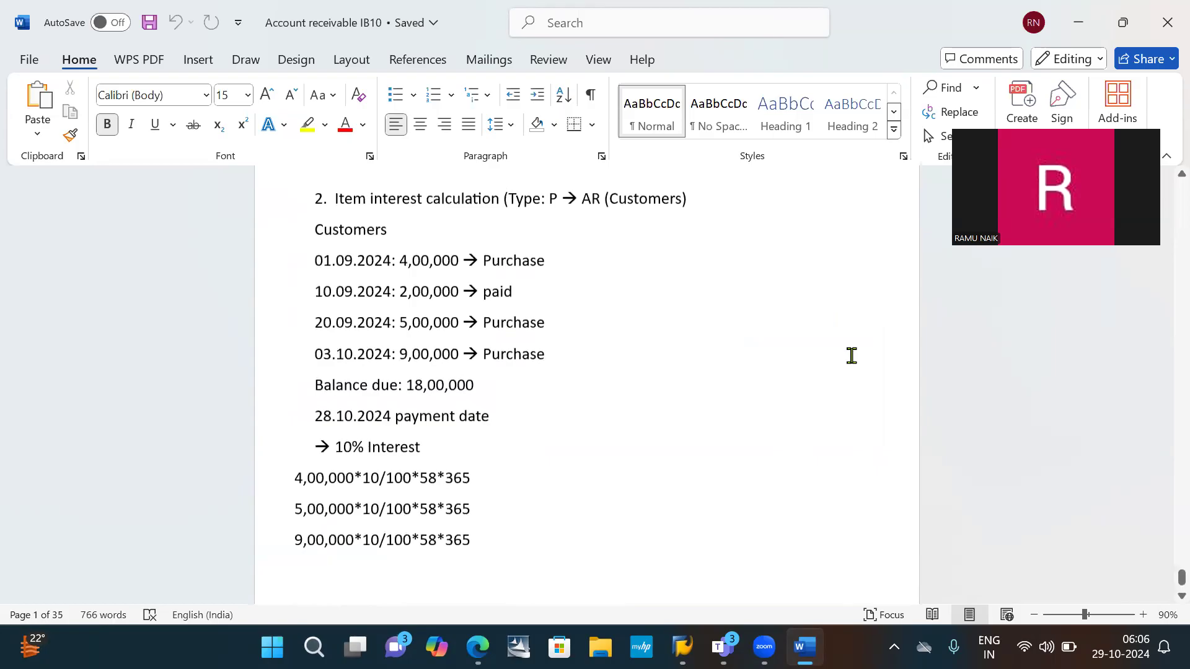
pyautogui.scroll(2, 851, 356)
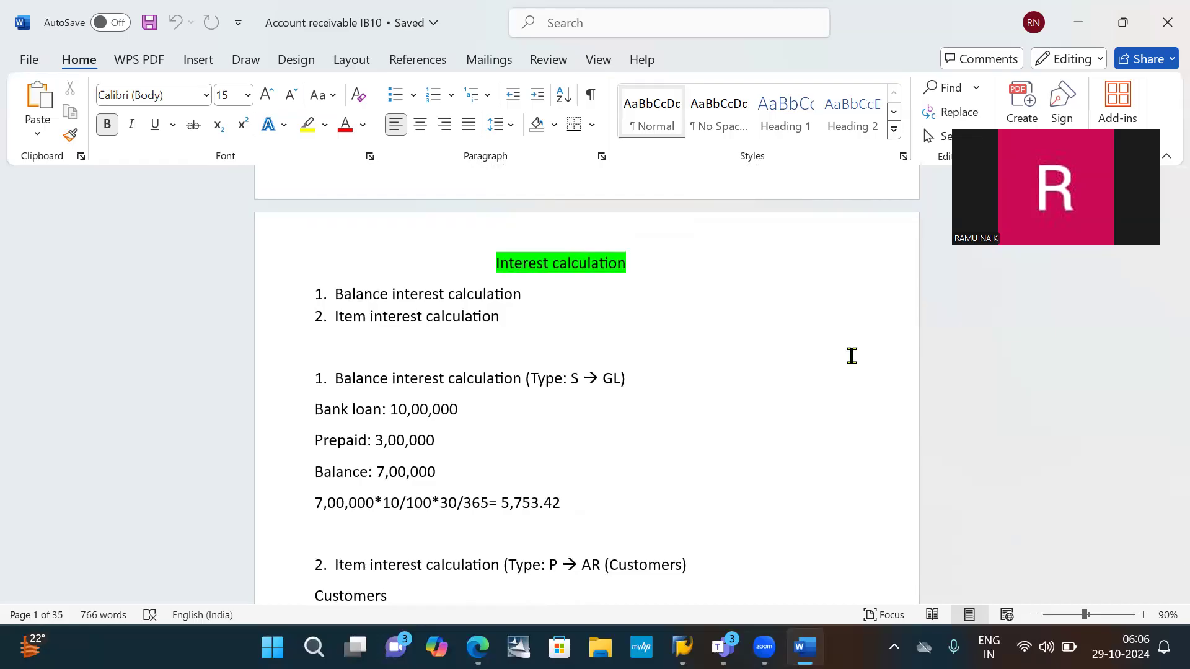
pyautogui.scroll(-2, 851, 355)
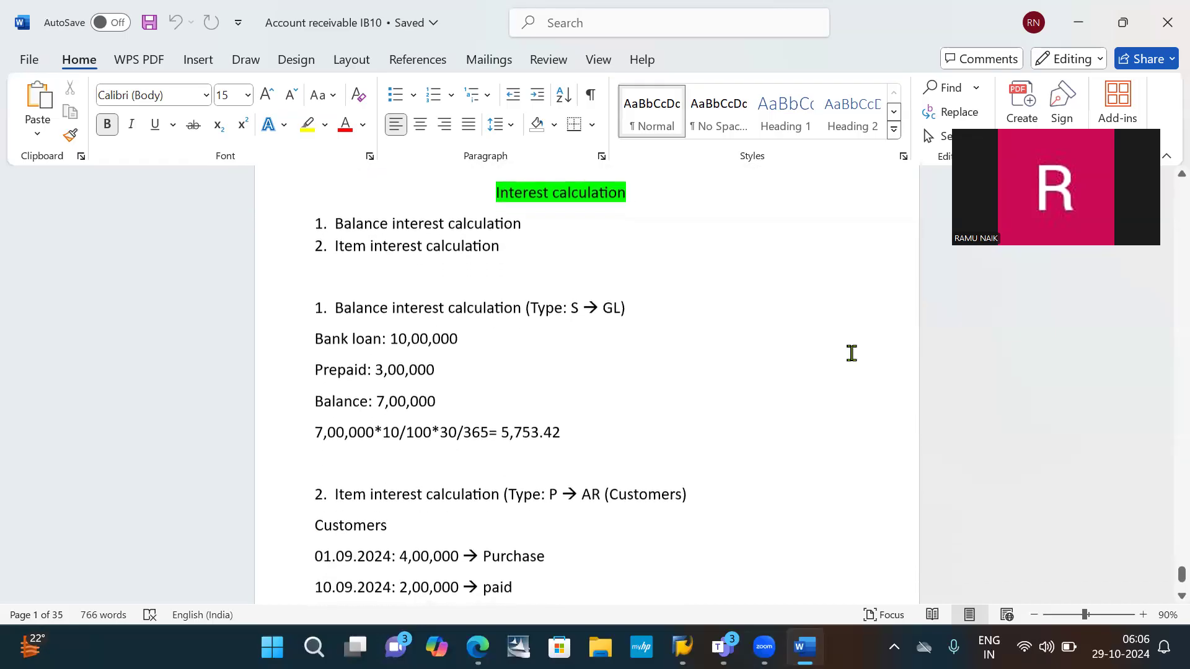
pyautogui.scroll(-2, 851, 353)
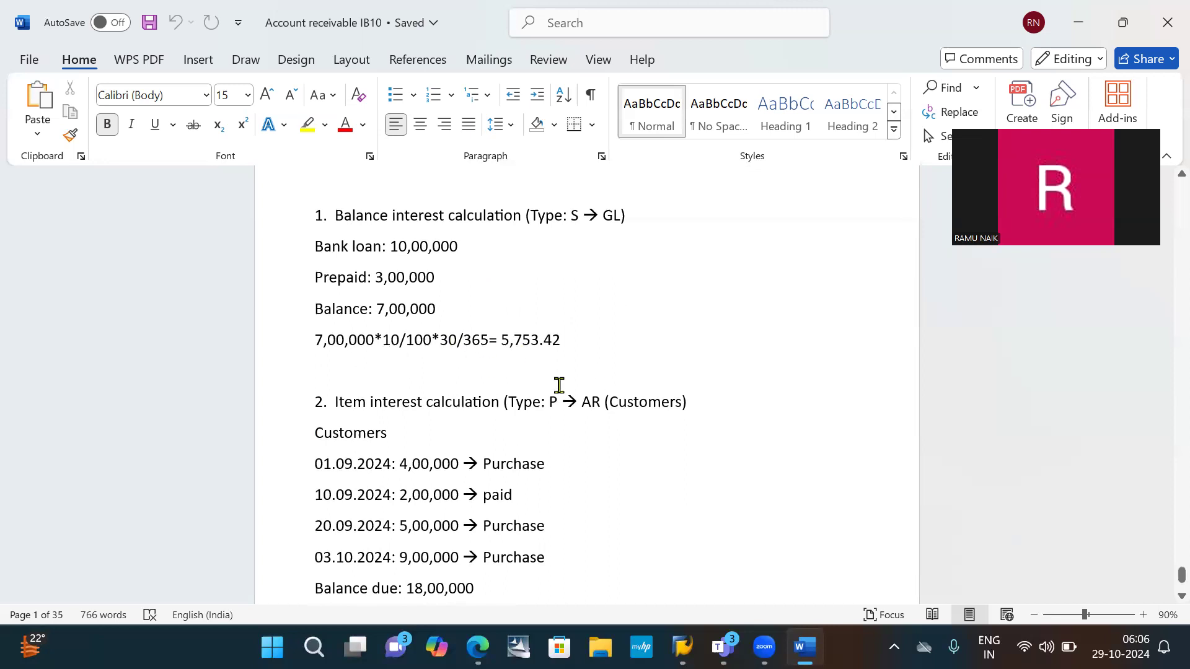
pyautogui.scroll(-2, 559, 385)
pyautogui.scroll(-5, 558, 385)
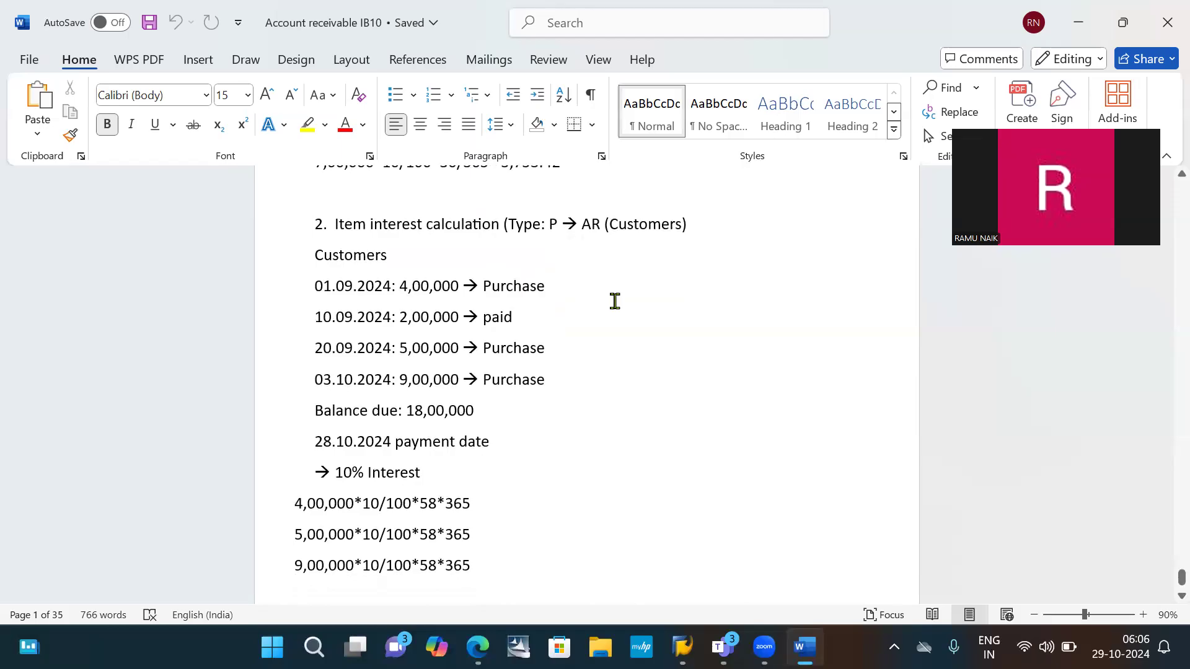
pyautogui.scroll(-1, 615, 301)
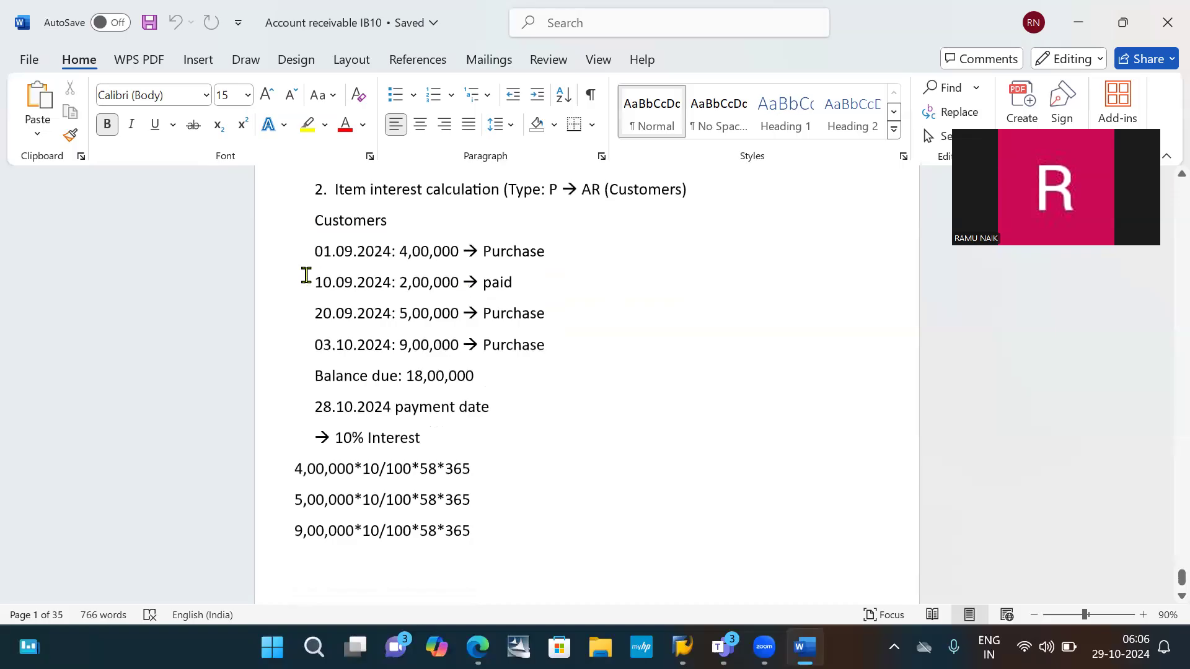
pyautogui.scroll(-3, 605, 353)
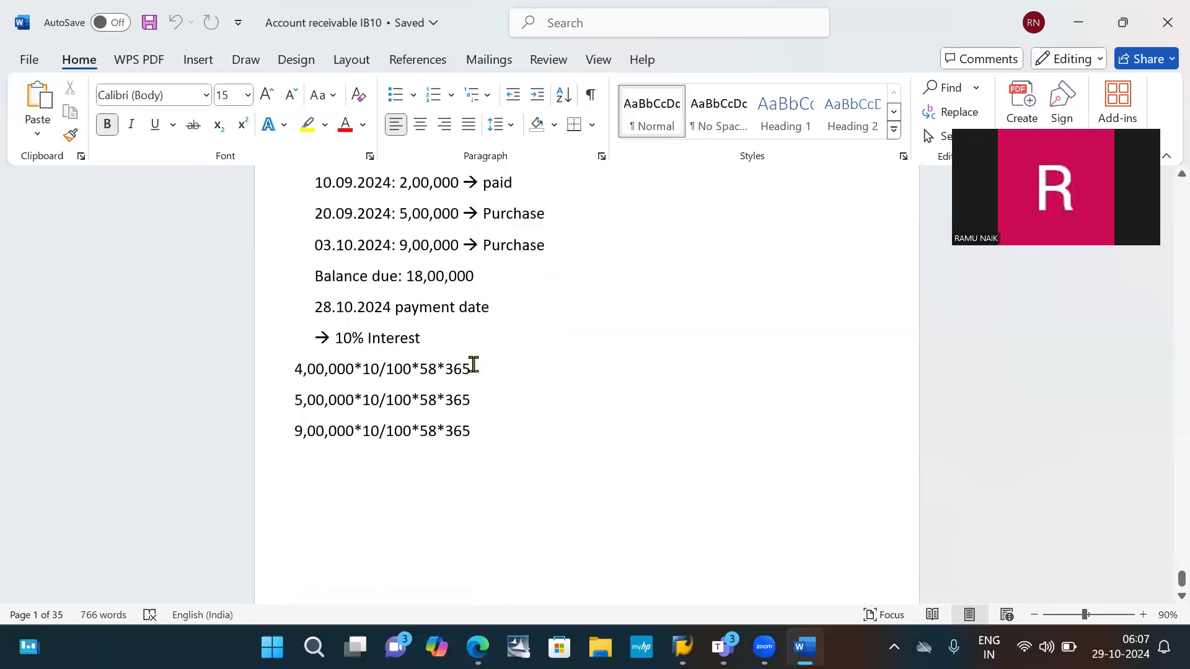
pyautogui.scroll(-1, 474, 365)
pyautogui.scroll(4, 473, 365)
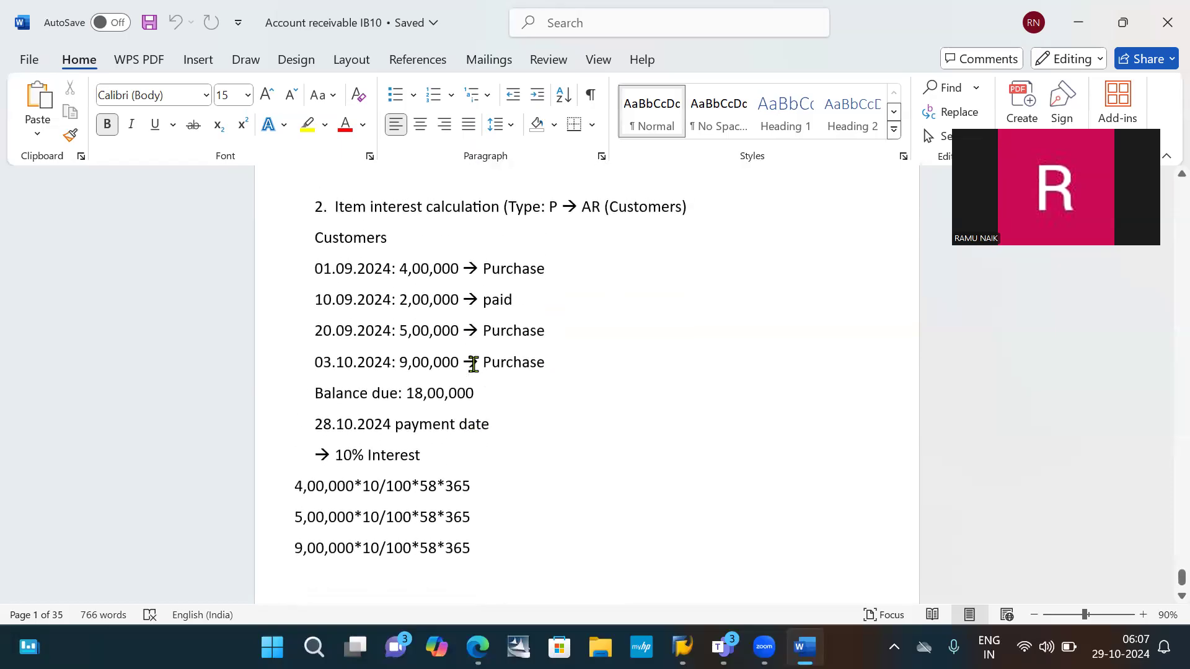
pyautogui.scroll(8, 474, 365)
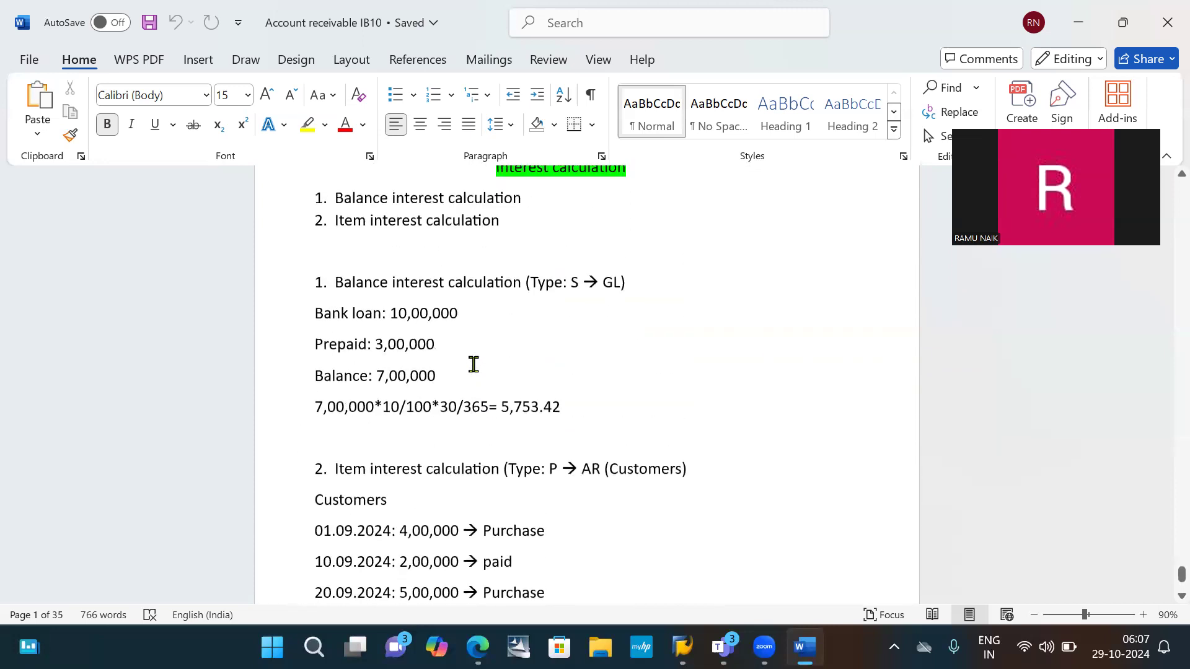
pyautogui.scroll(2, 473, 365)
pyautogui.scroll(-8, 473, 365)
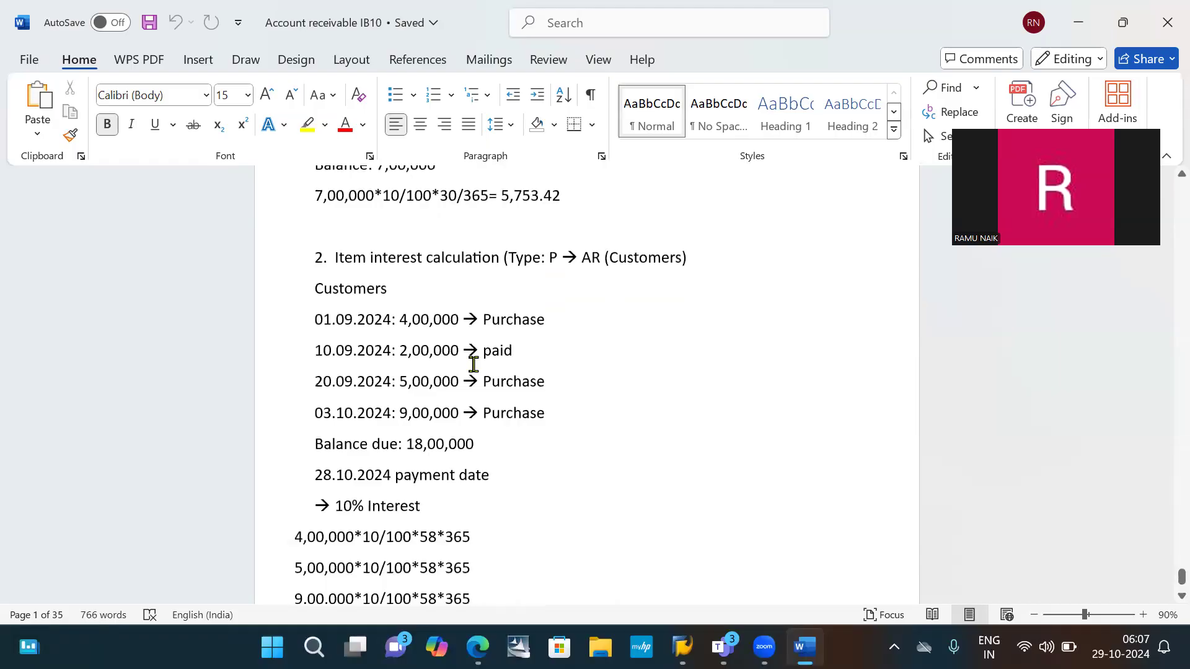
# - Switch to SAP Logon, select the text of the connection note, and open the "sap" connection
pyautogui.click(1119, 463)
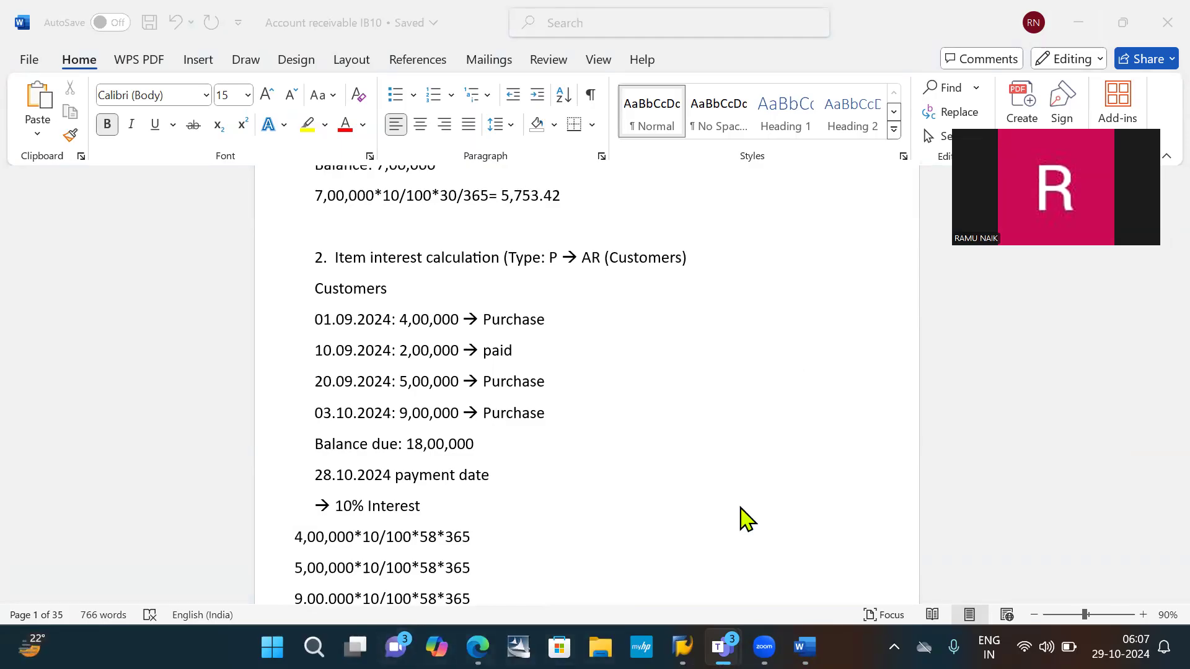
pyautogui.moveTo(682, 647)
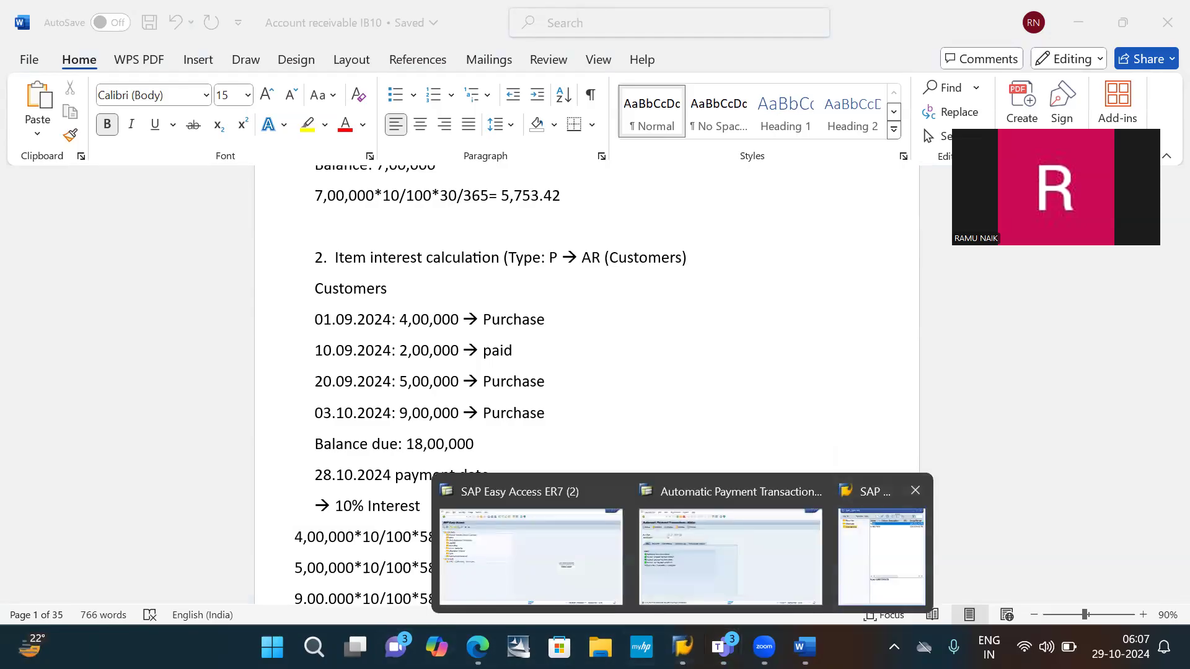
pyautogui.click(881, 545)
pyautogui.doubleClick(491, 450)
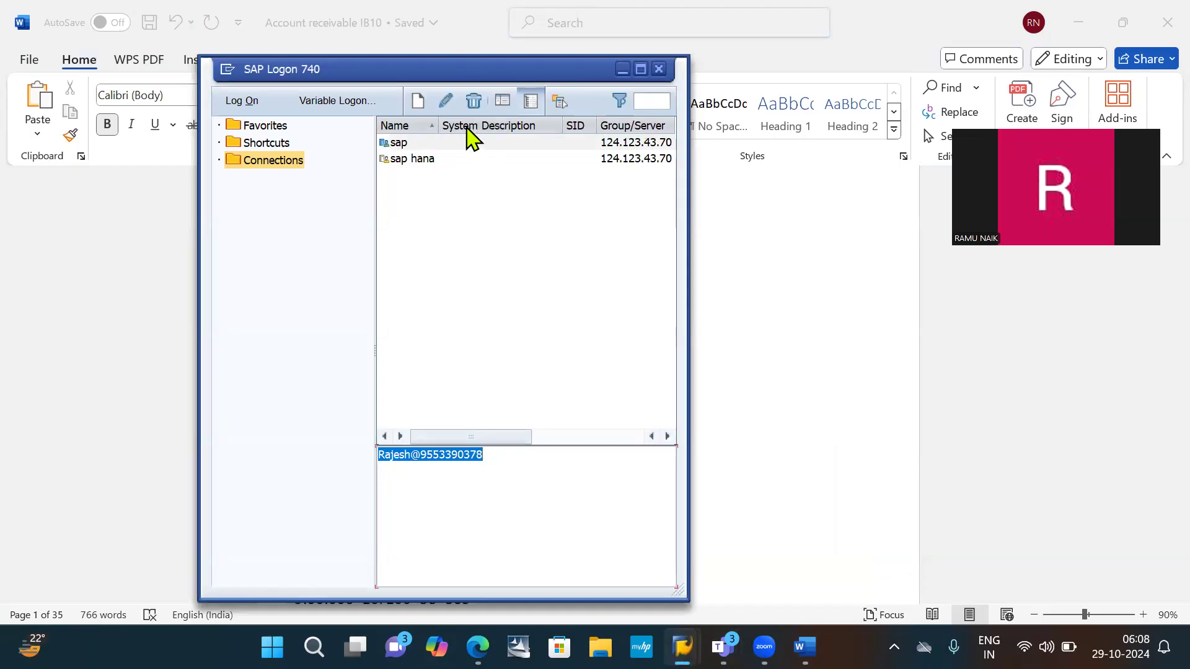
pyautogui.click(434, 148)
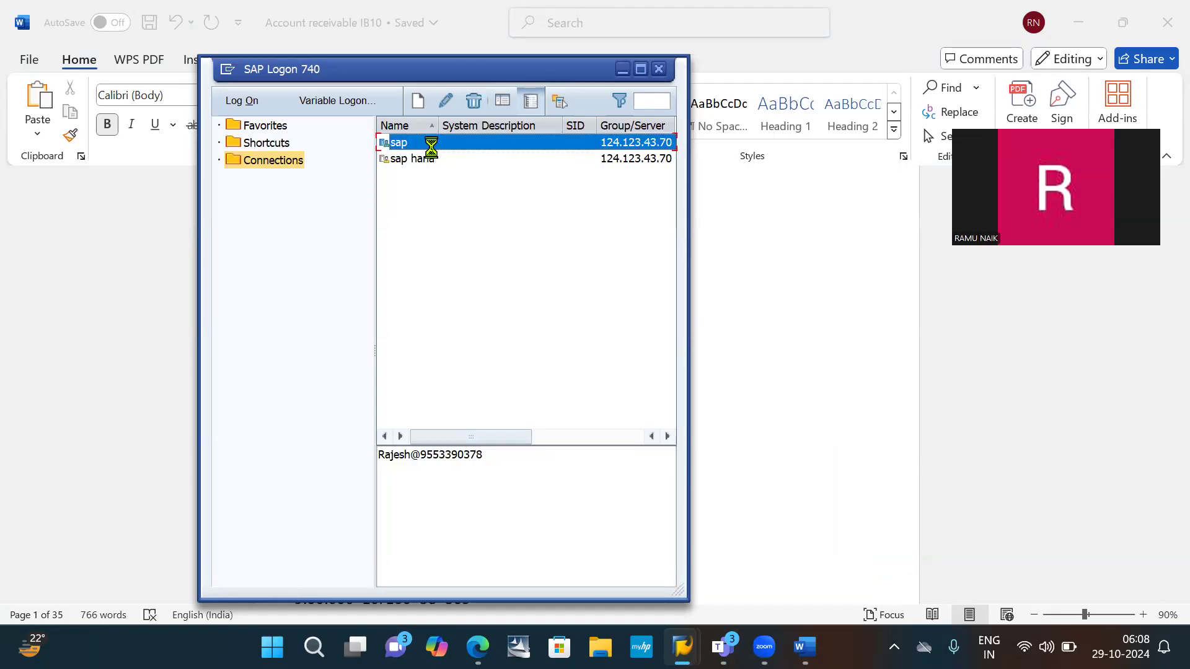
pyautogui.doubleClick(433, 150)
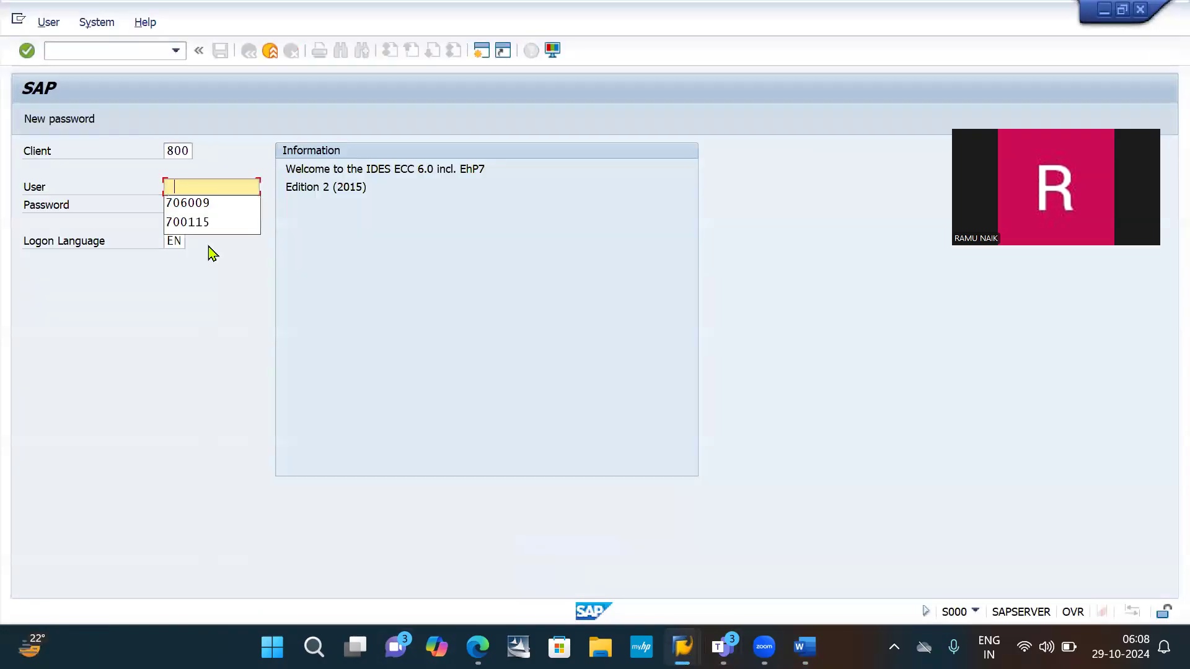
# - Log on to client 800 with the first suggested user ID and the account password
pyautogui.press('Down')
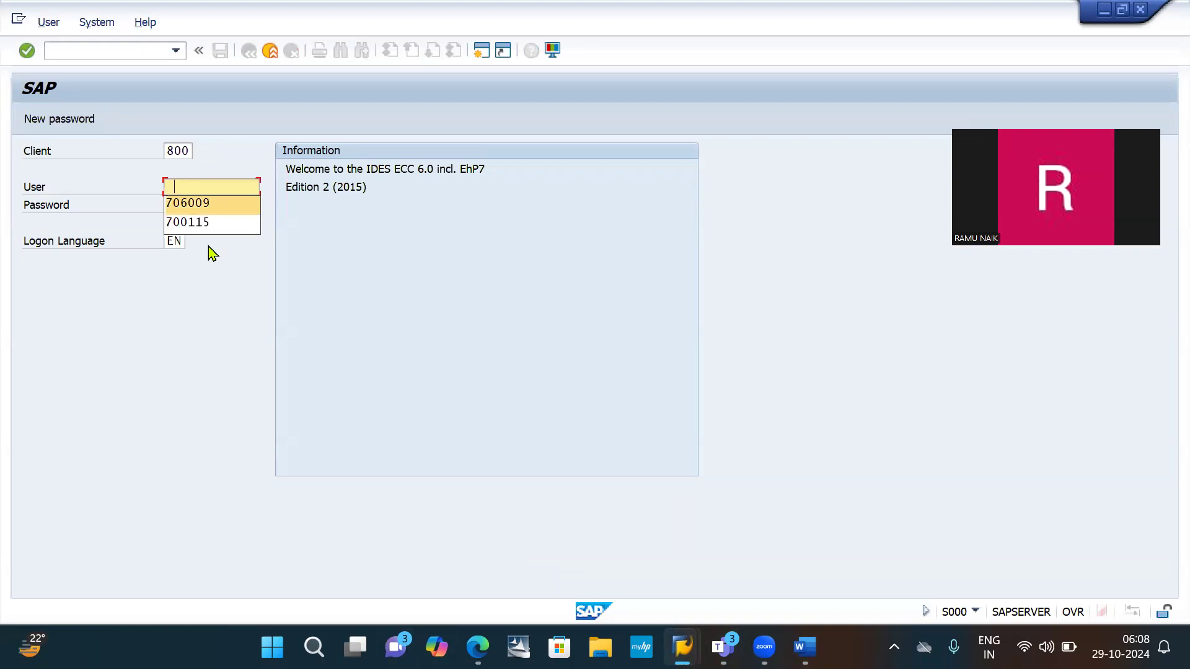
pyautogui.press('Return')
pyautogui.press('Tab')
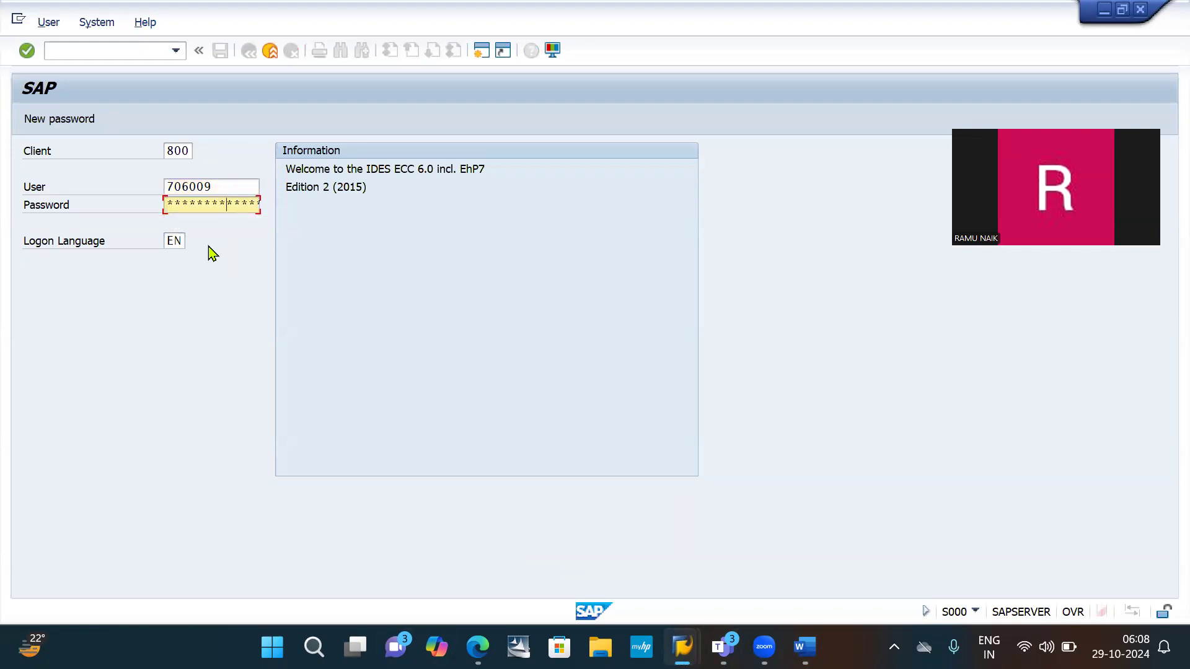
pyautogui.press('Return')
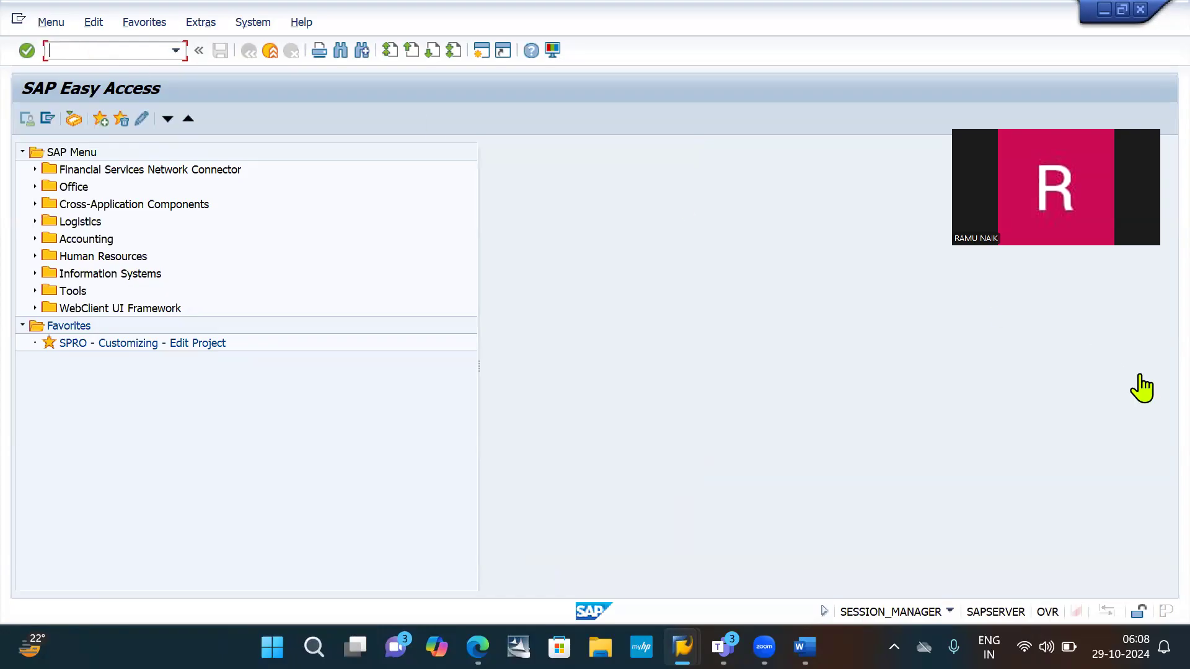
# - Switch to the Teams meeting and share the entire screen with the participants
pyautogui.click(1111, 375)
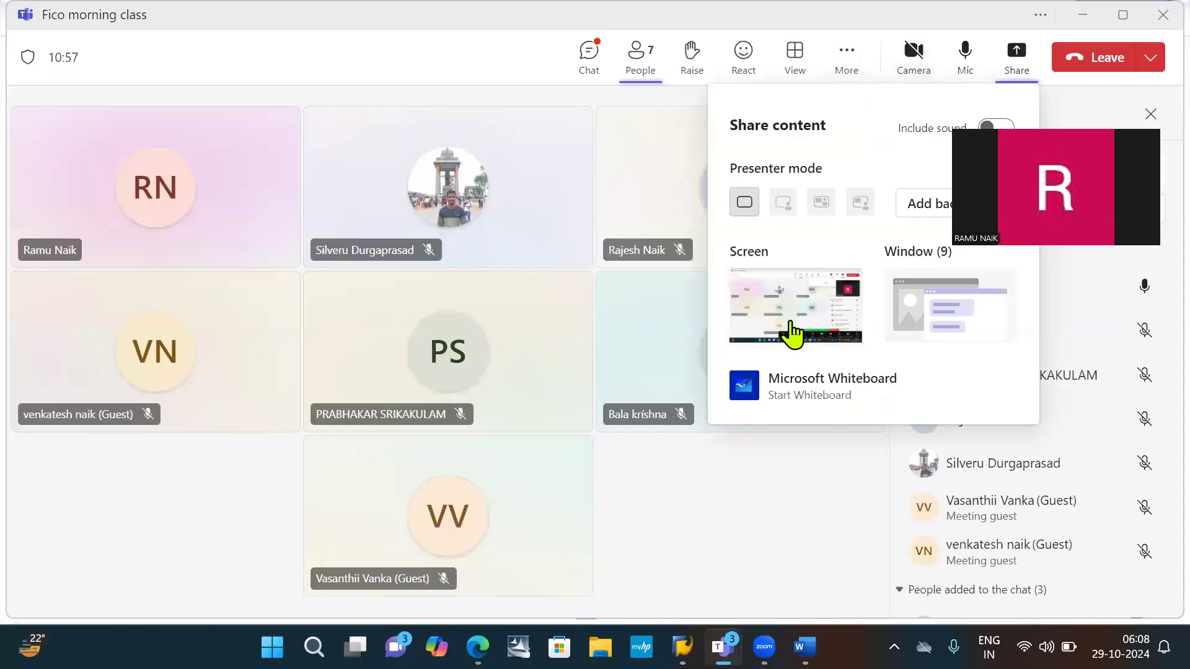
pyautogui.click(793, 331)
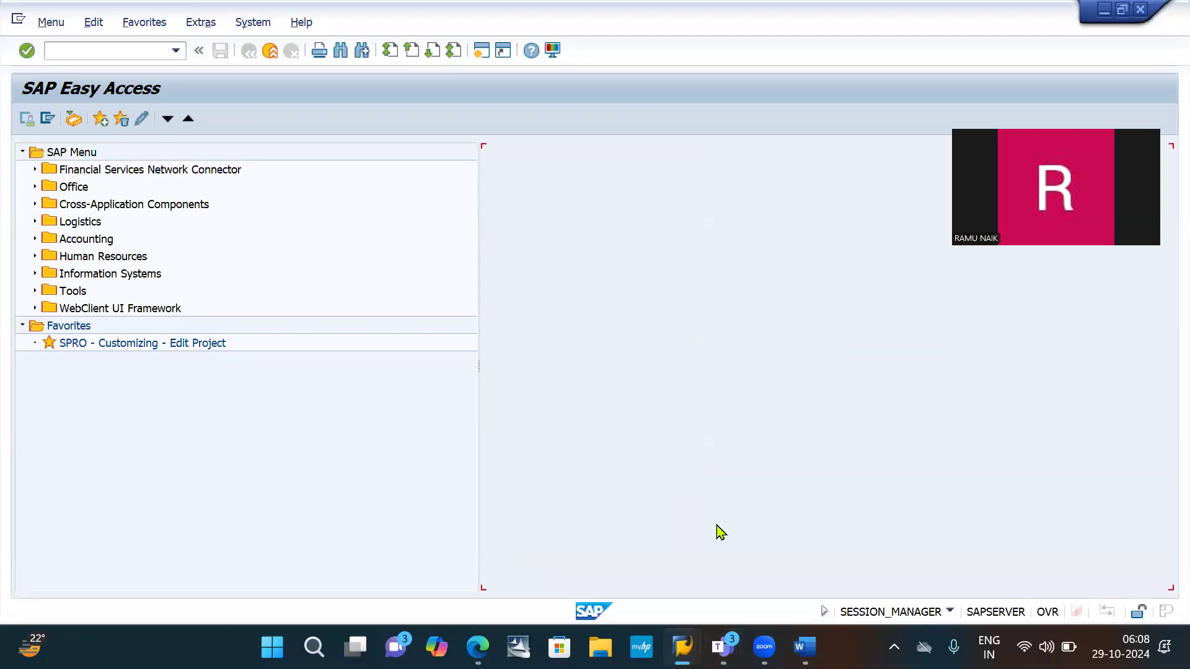
# - Switch back to the Word notes and add a new line after the 9,00,000*10/100*58*365 formula
pyautogui.click(804, 647)
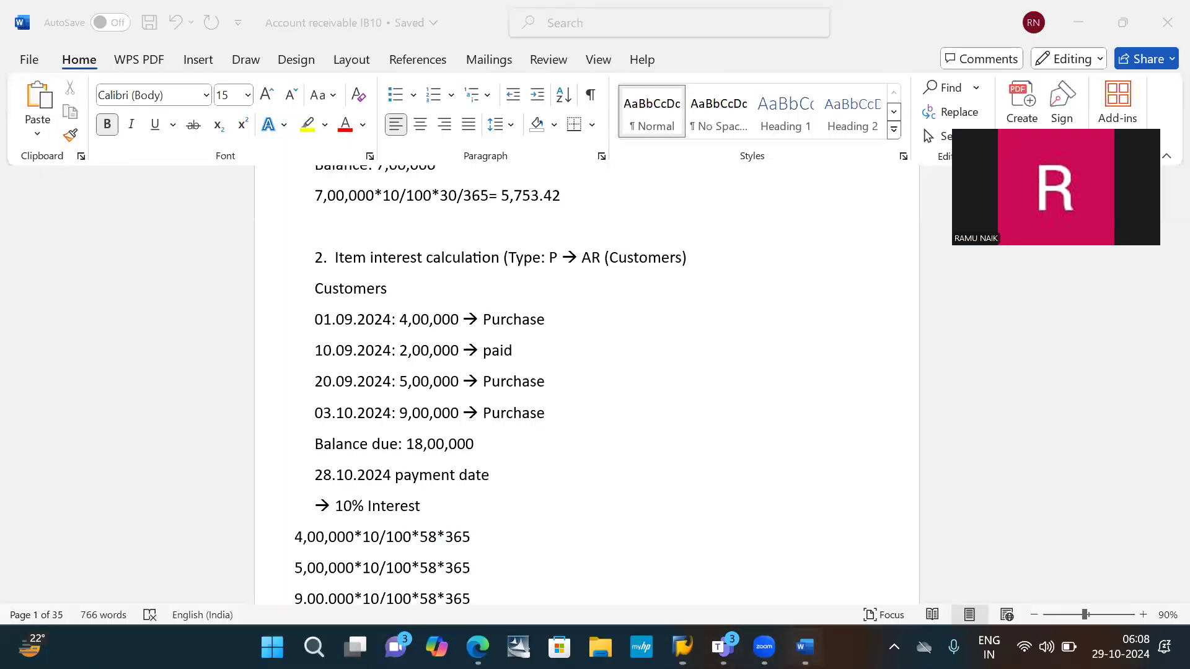
pyautogui.scroll(-1, 521, 300)
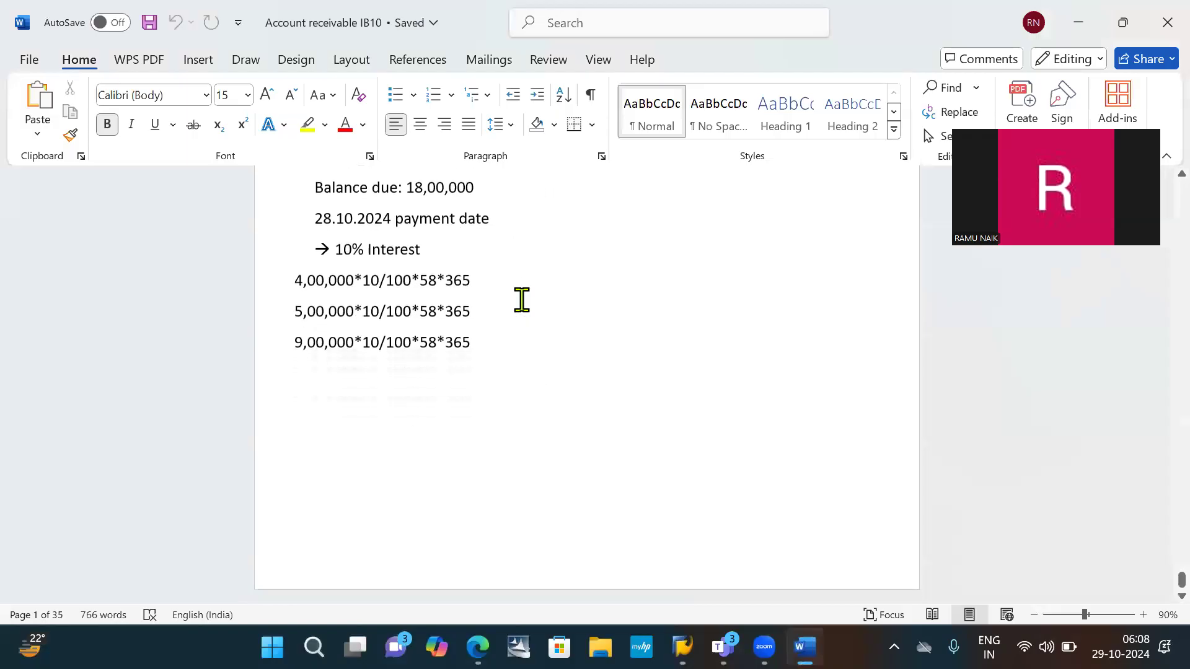
pyautogui.click(540, 342)
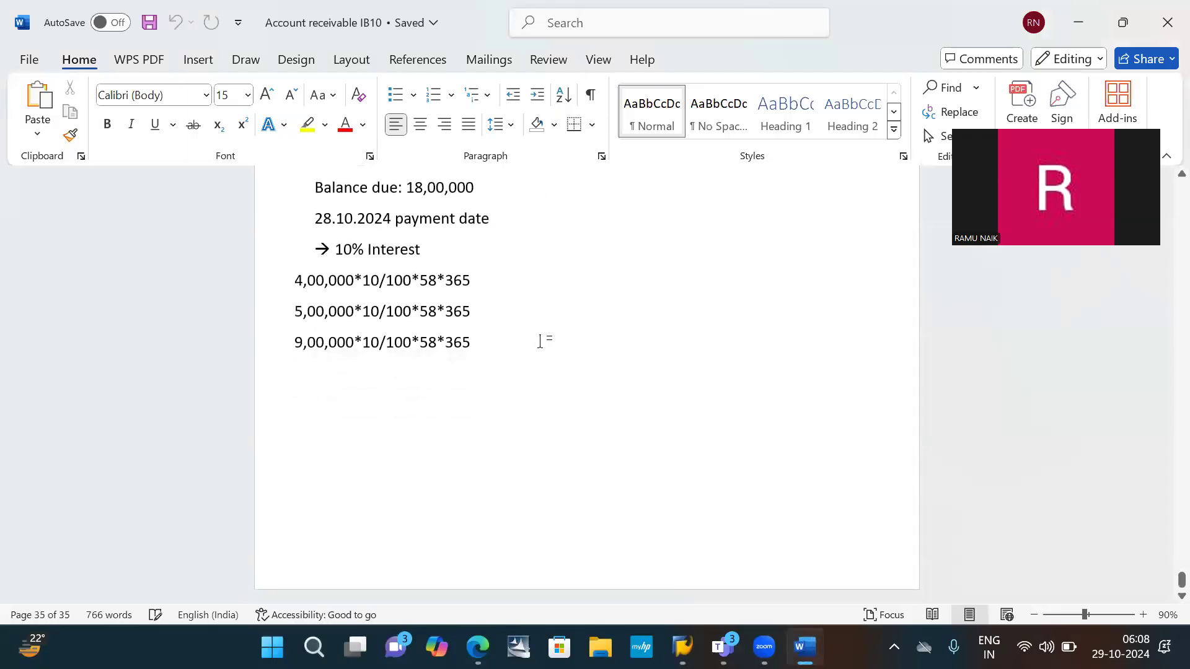
pyautogui.press('Return')
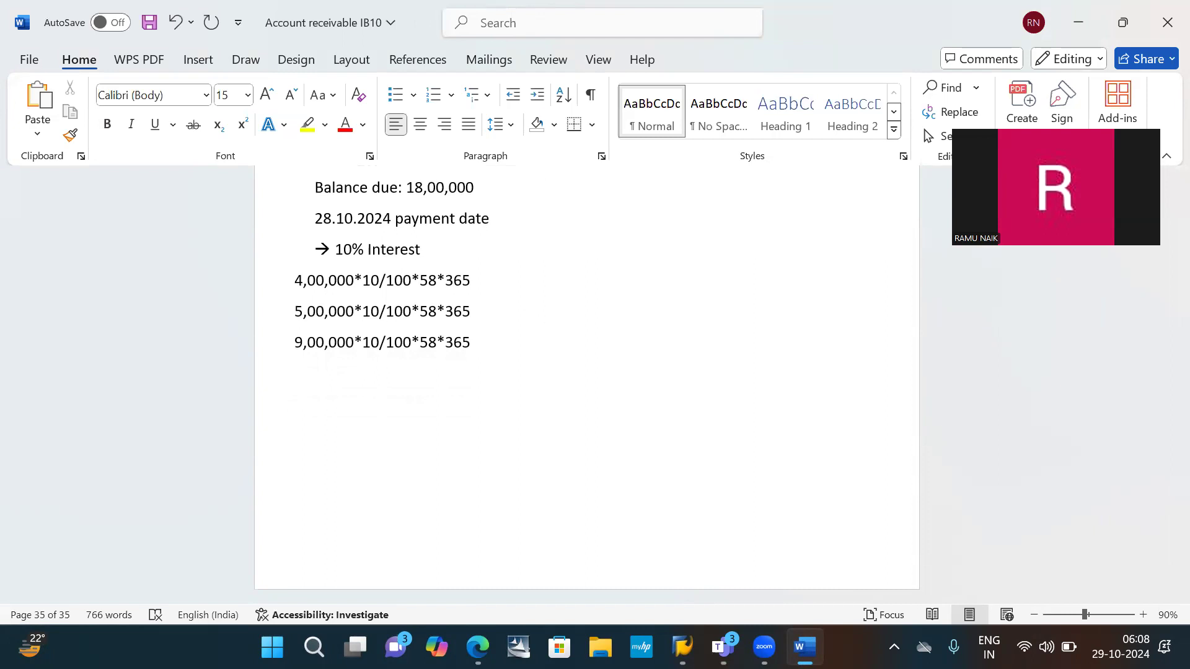
# - Select the Balance interest calculation (Type: S → GL) example through its formula line, and return to the end of the notes
pyautogui.scroll(4, 533, 308)
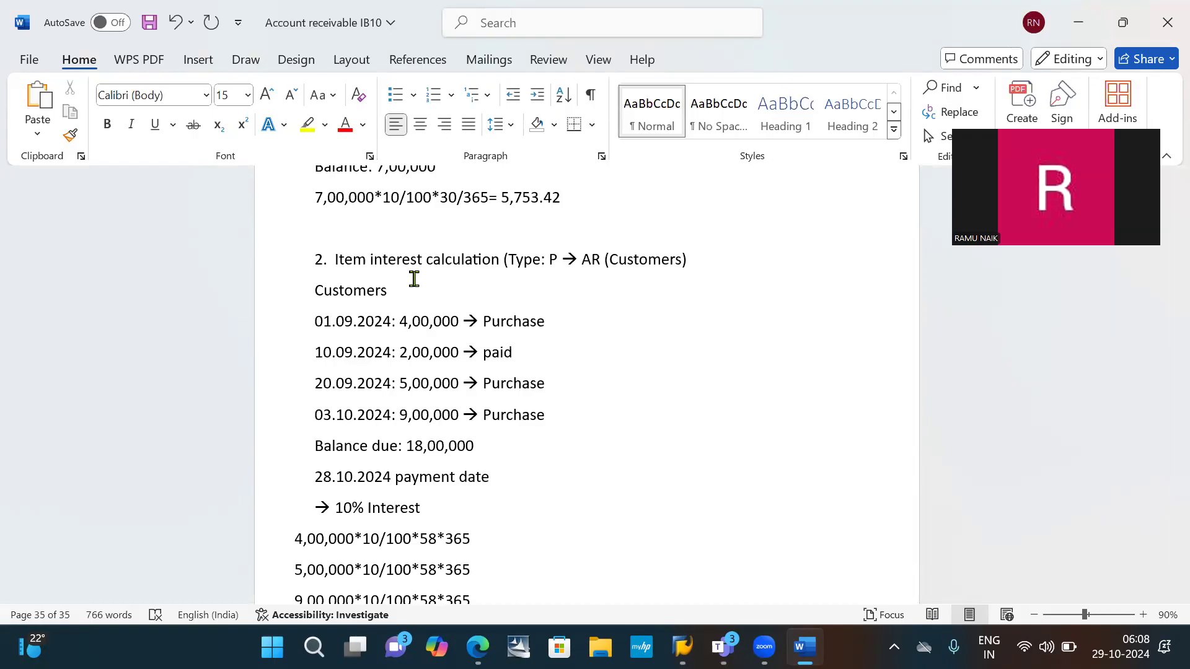
pyautogui.scroll(7, 414, 279)
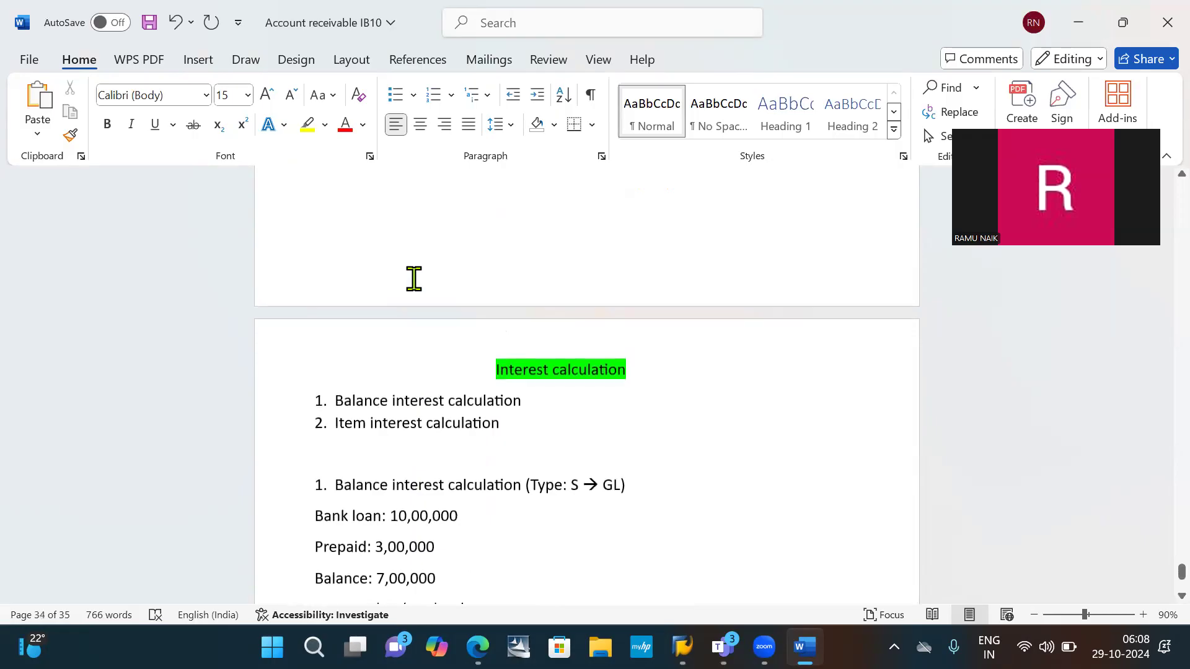
pyautogui.scroll(-2, 408, 389)
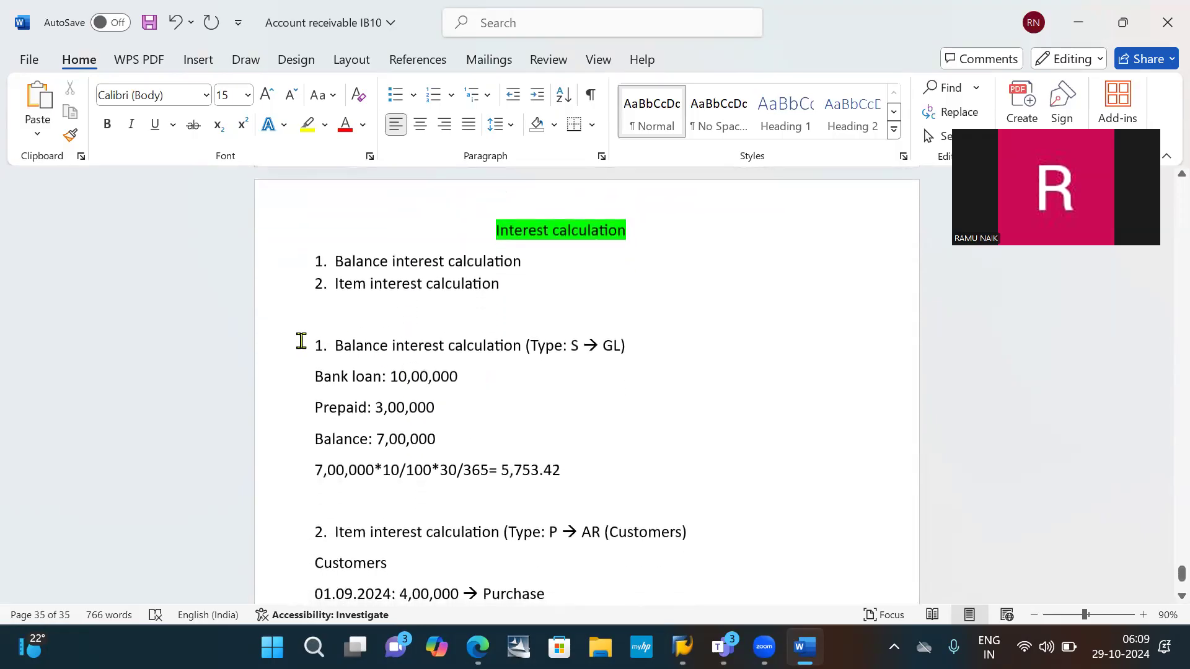
pyautogui.moveTo(301, 341); pyautogui.dragTo(696, 475)
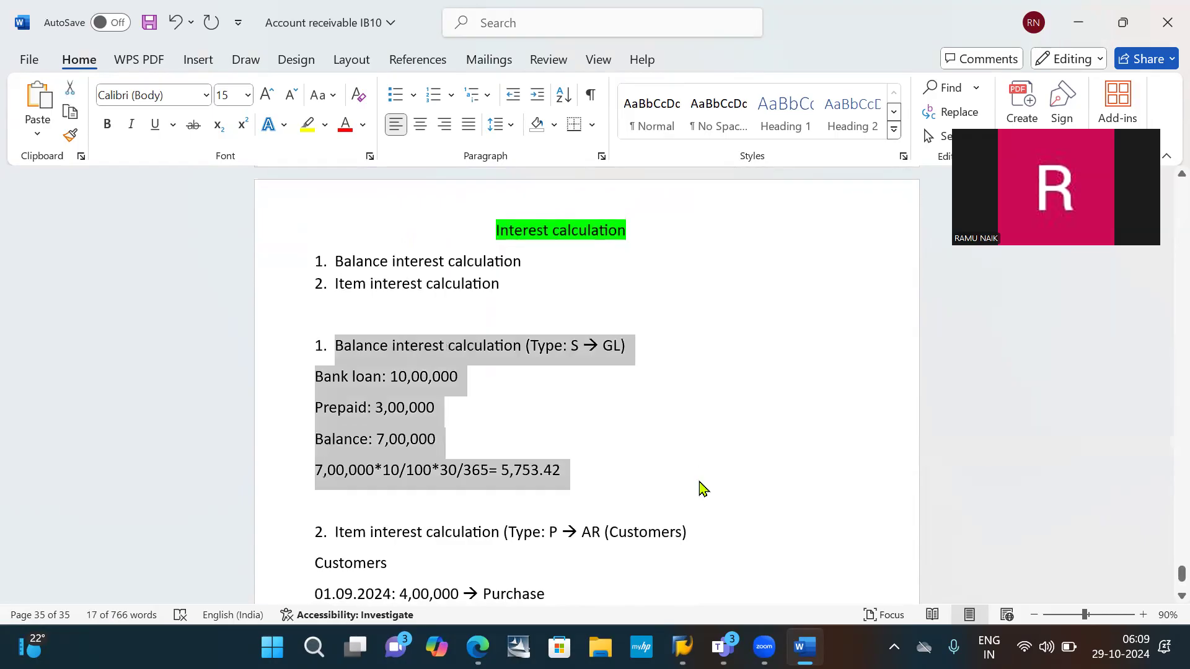
pyautogui.scroll(-8, 702, 487)
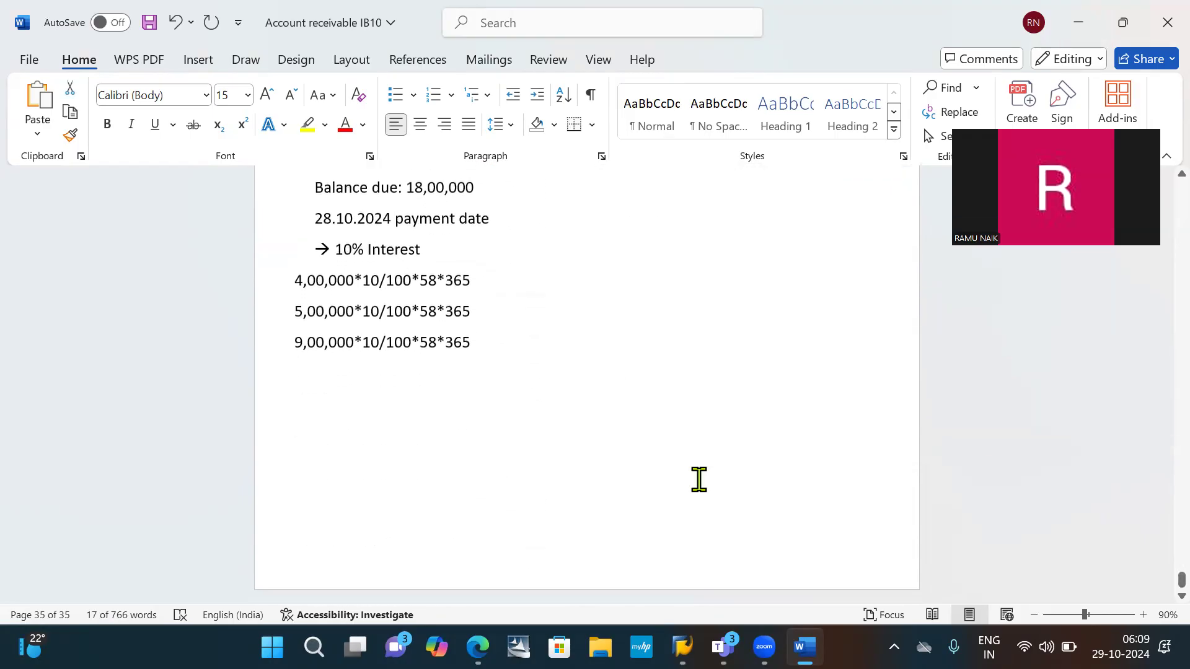
# - Paste the copied Balance interest calculation (Type: S → GL) example onto a new page at the end of the notes
pyautogui.click(407, 542)
pyautogui.press('Return')
pyautogui.press('Return')
pyautogui.press('Return')
pyautogui.press('Return')
pyautogui.press('Return')
pyautogui.press('Return')
pyautogui.press('Return')
pyautogui.scroll(-4, 586, 384)
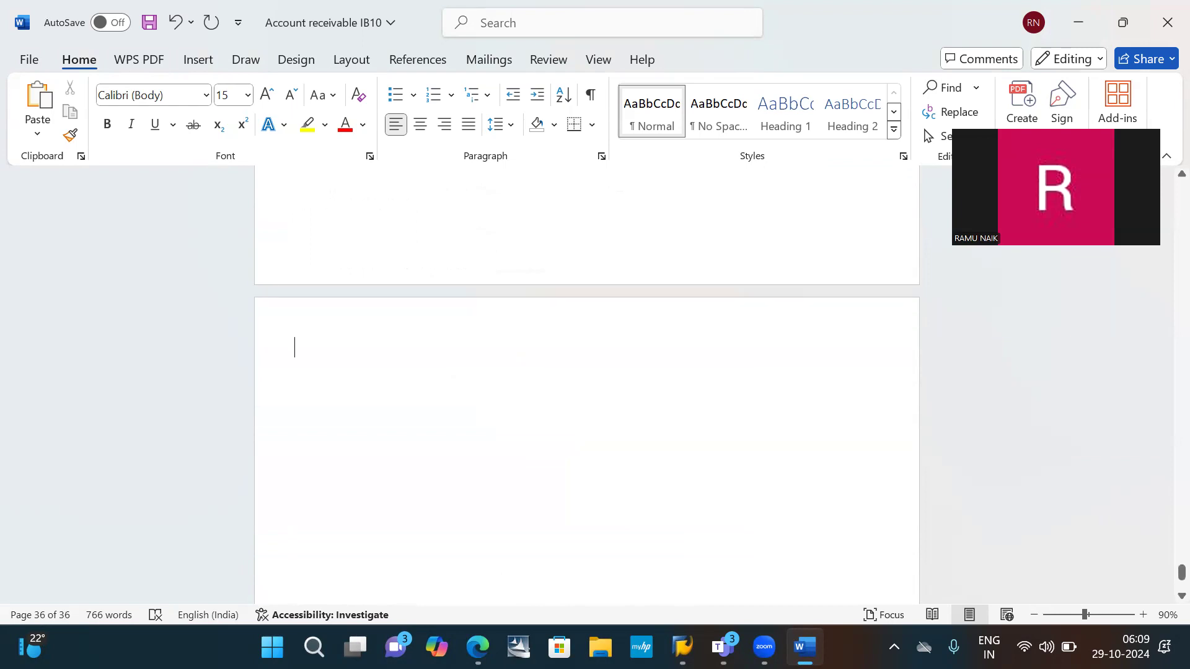
pyautogui.scroll(-2, 587, 384)
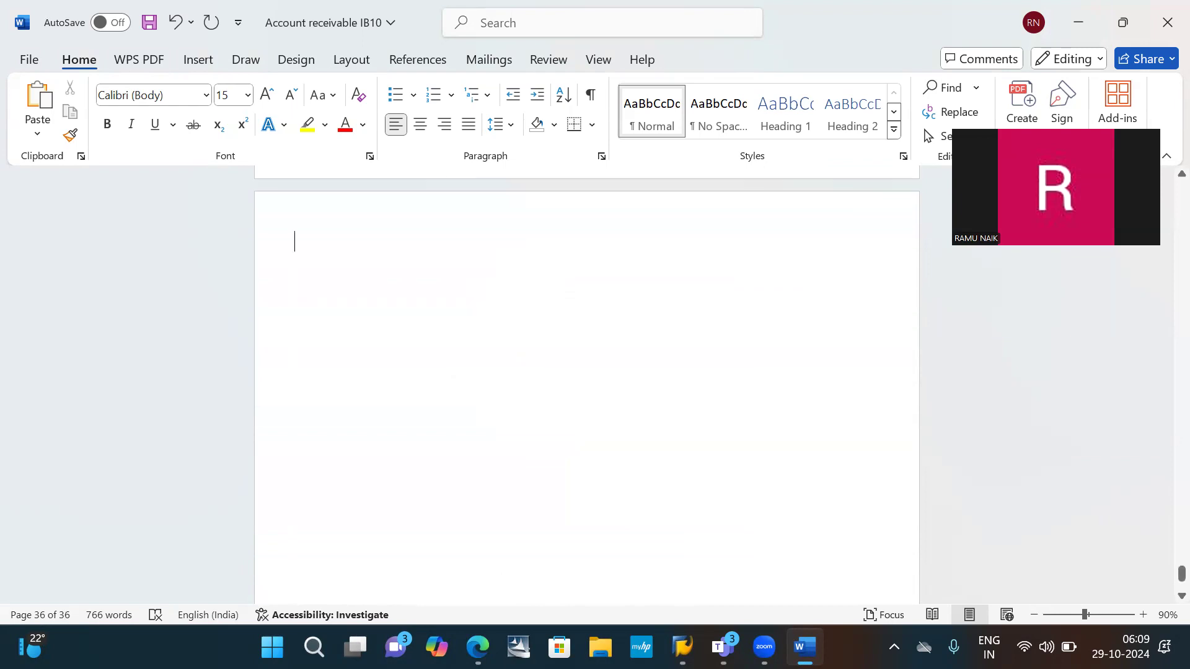
pyautogui.write('1. Balance interest calculation (Type: S → GL) Bank loan: 10,00,000 Prepaid: 3,00,000 Balance: 7,00,000 7,00,000*10/100*30/365= 5,753.42')
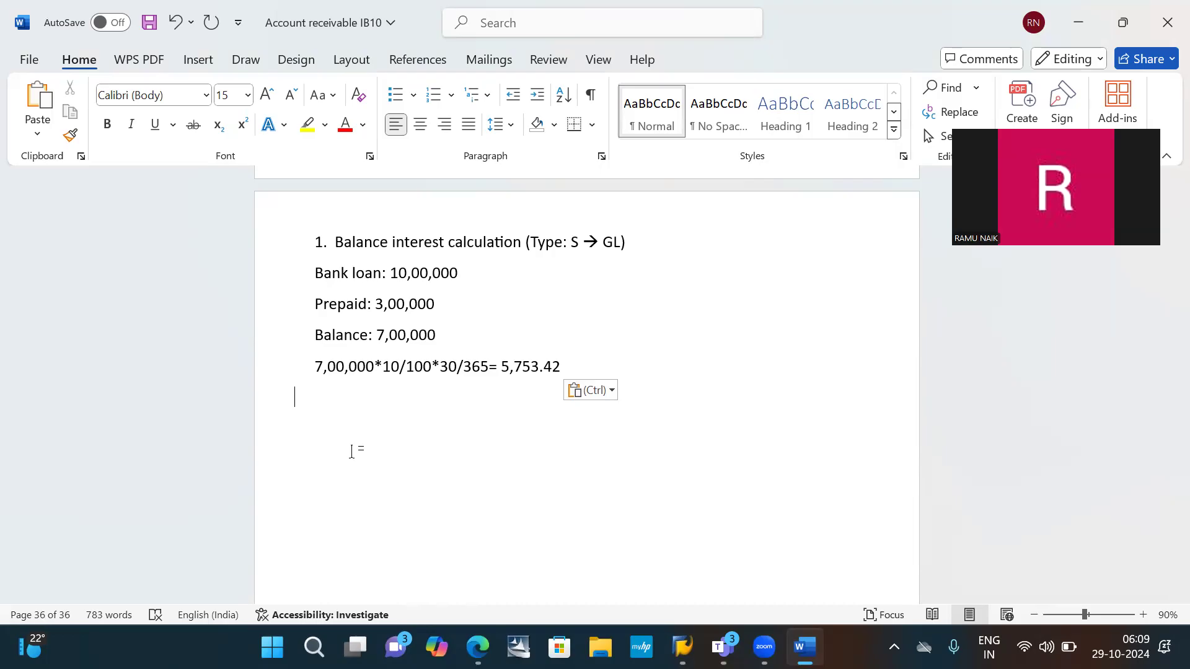
# - Start a numbered list below the pasted example and enter a Configuration heading line above the list
pyautogui.press('Return')
pyautogui.write('1.')
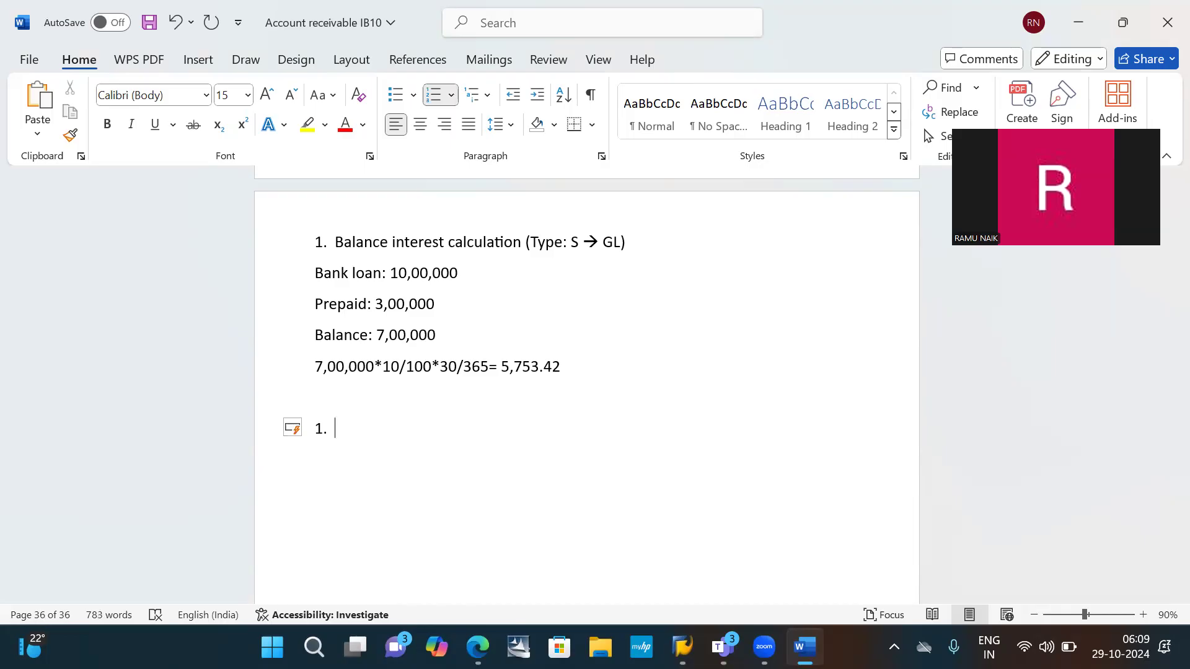
pyautogui.click(294, 398)
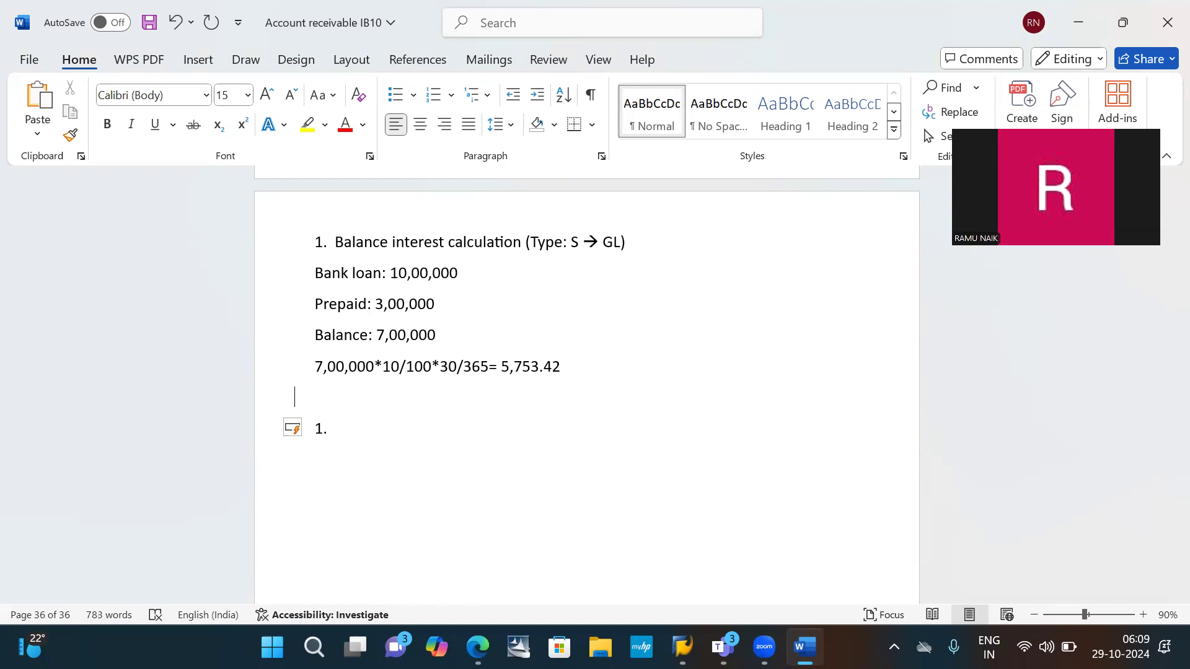
pyautogui.write('Congi')
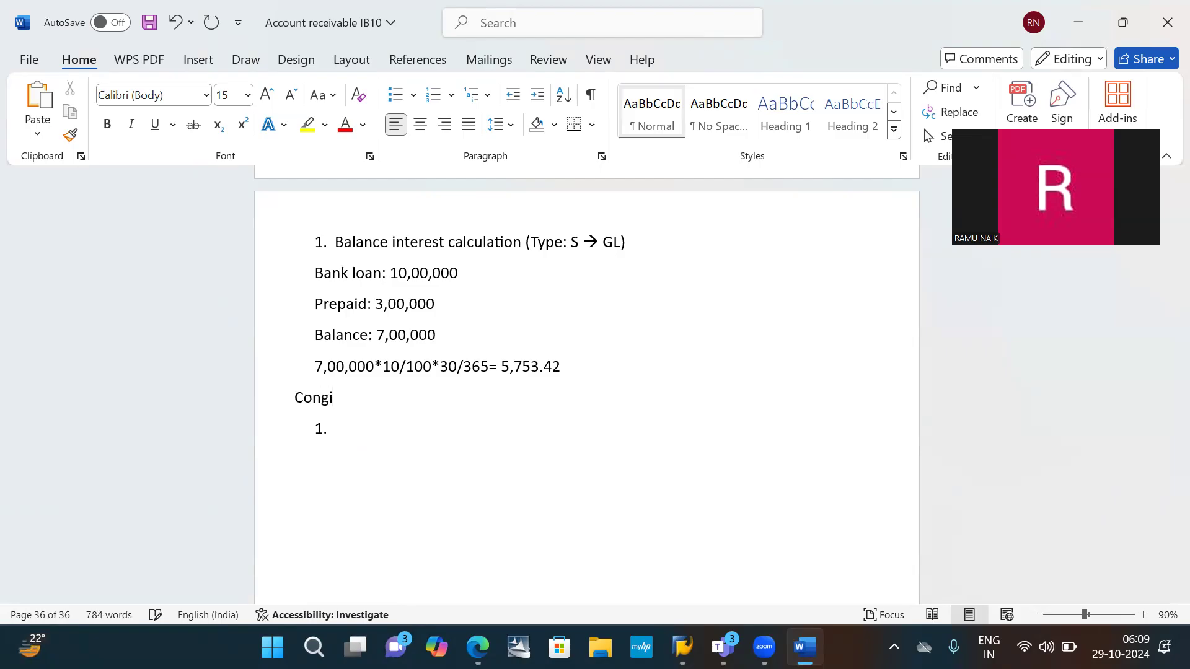
pyautogui.write('guraion')
pyautogui.press('Return')
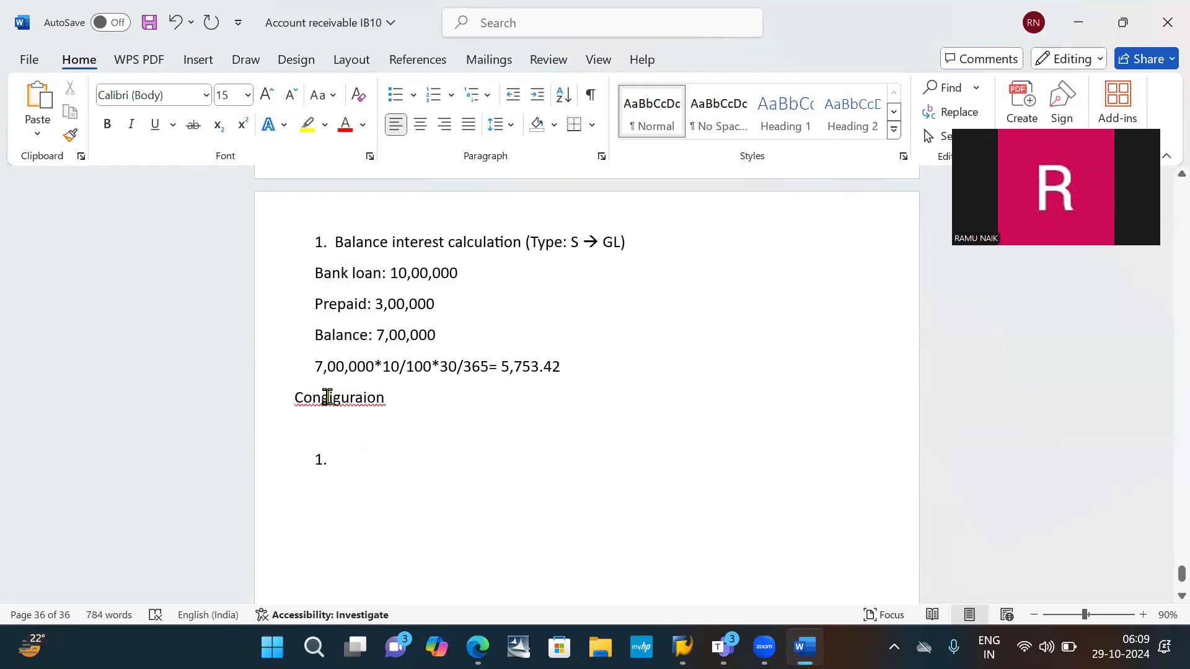
# - Correct the spelling of the heading below the interest formula to Configuration
pyautogui.click(327, 397)
pyautogui.press('BackSpace')
pyautogui.write('f')
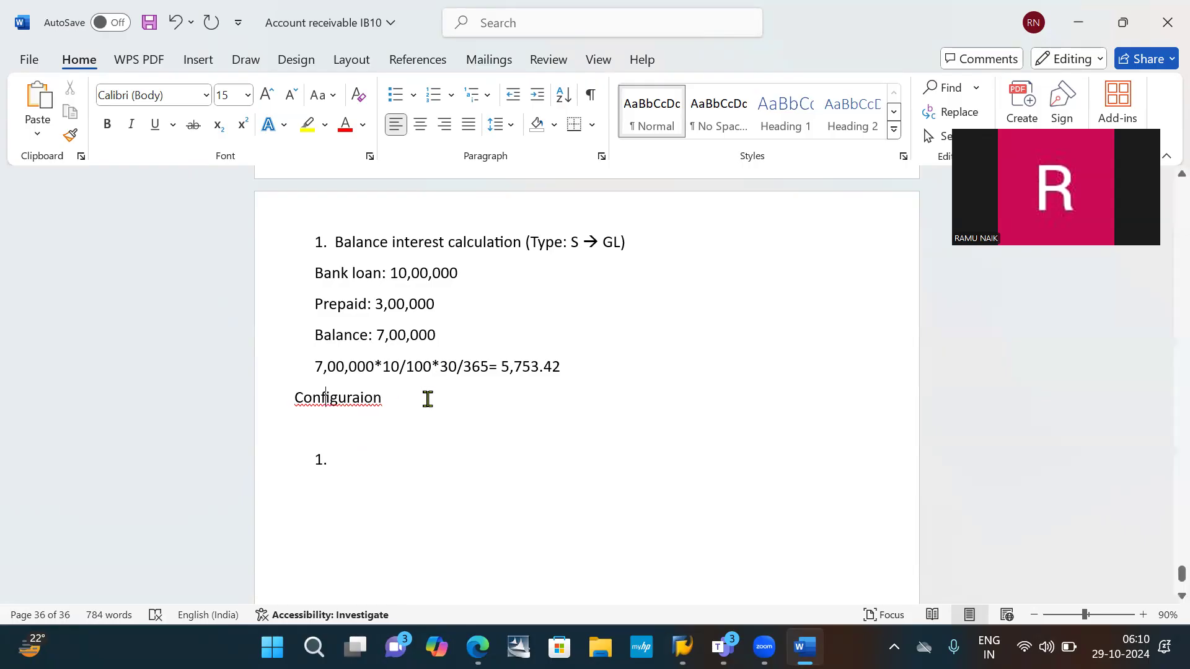
pyautogui.rightClick(346, 403)
pyautogui.click(224, 243)
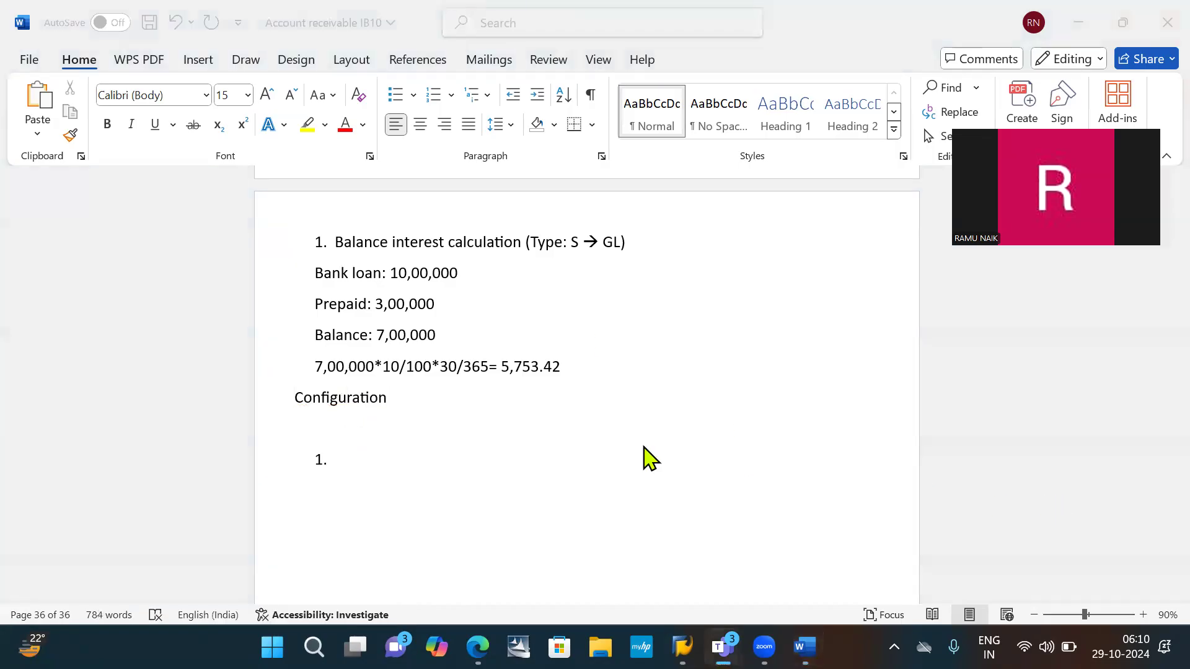
# - Highlight the Configuration heading in yellow and remove the blank line between it and the numbered list
pyautogui.click(388, 404)
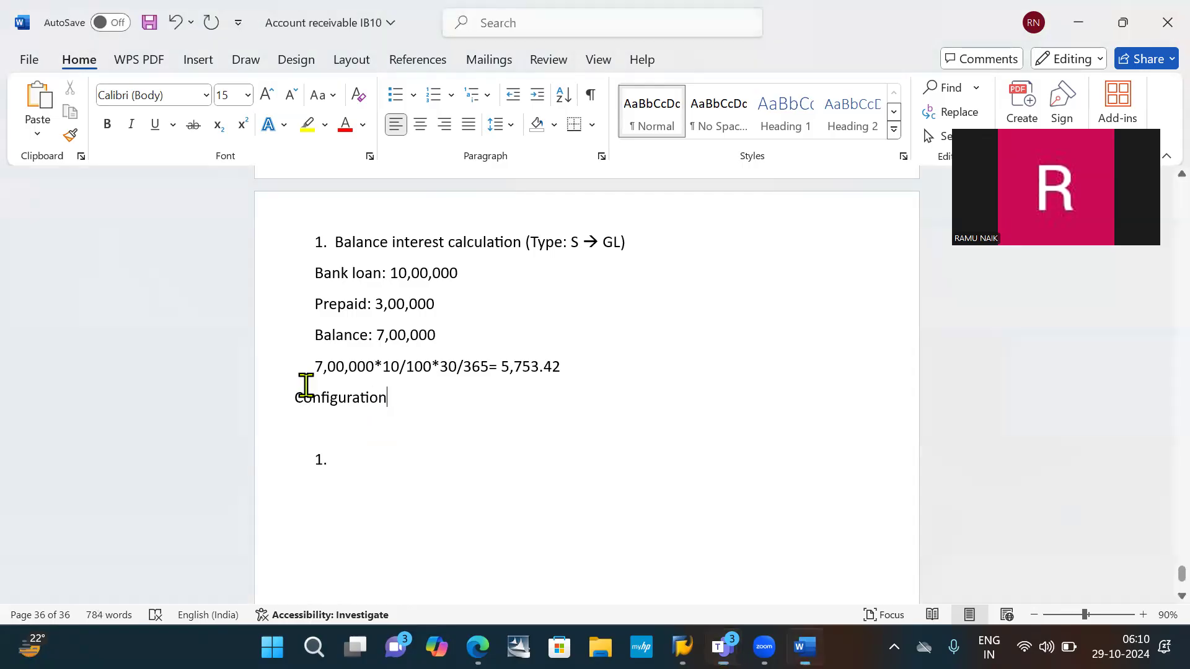
pyautogui.moveTo(398, 396); pyautogui.dragTo(290, 394)
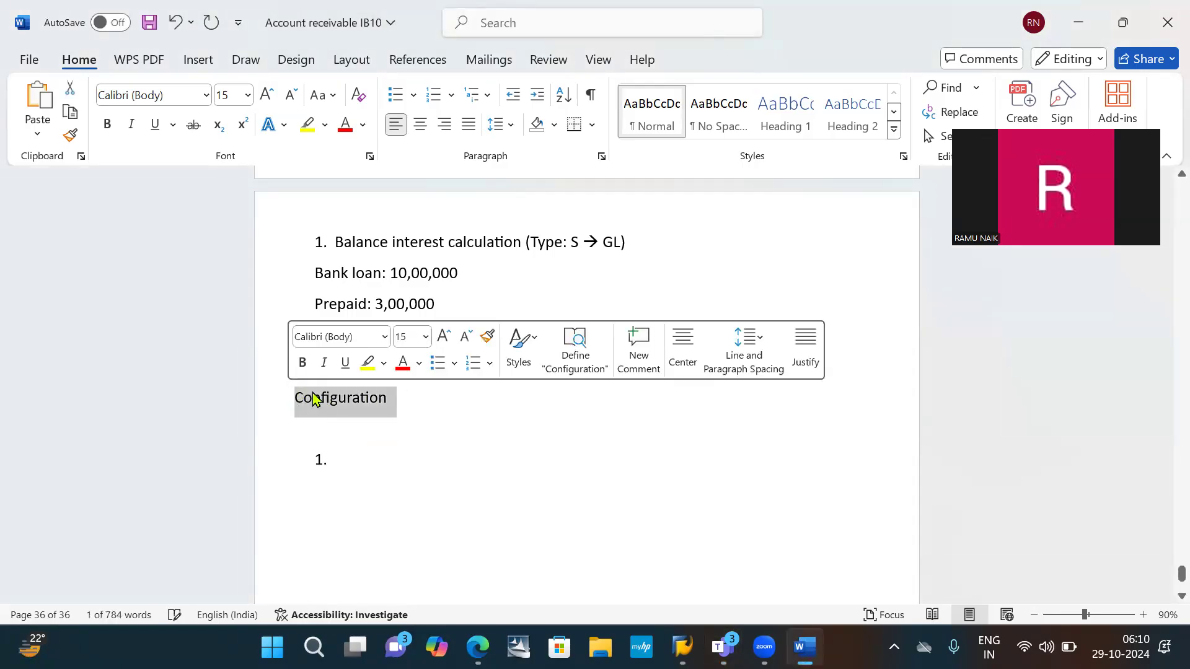
pyautogui.click(363, 361)
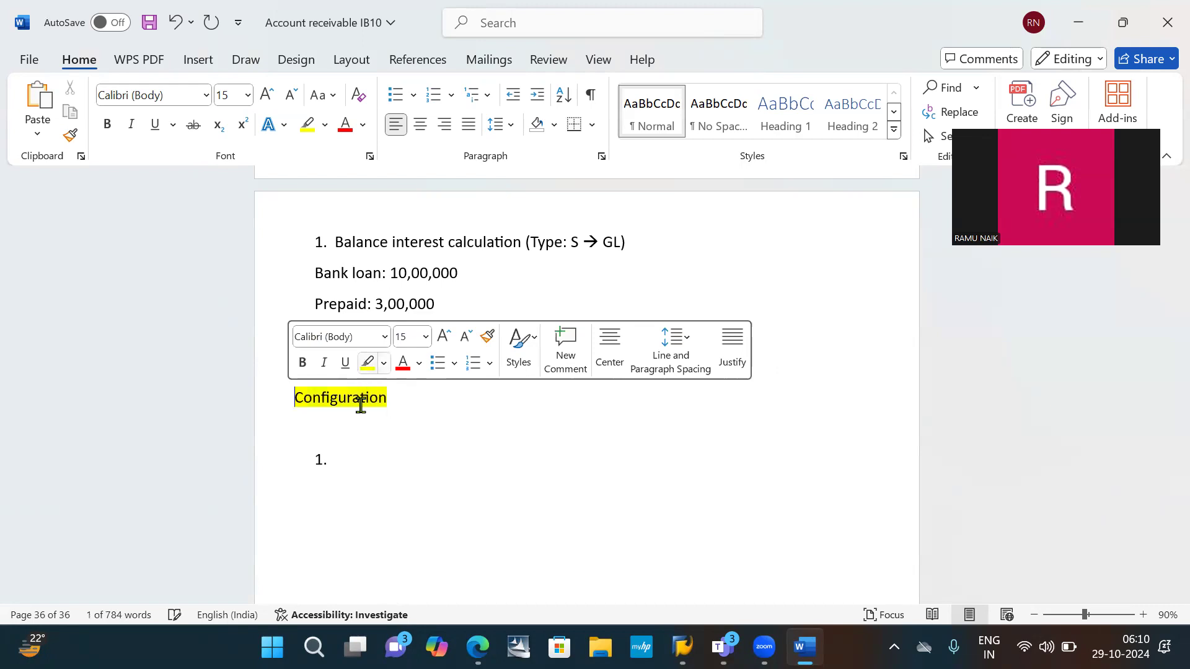
pyautogui.click(412, 403)
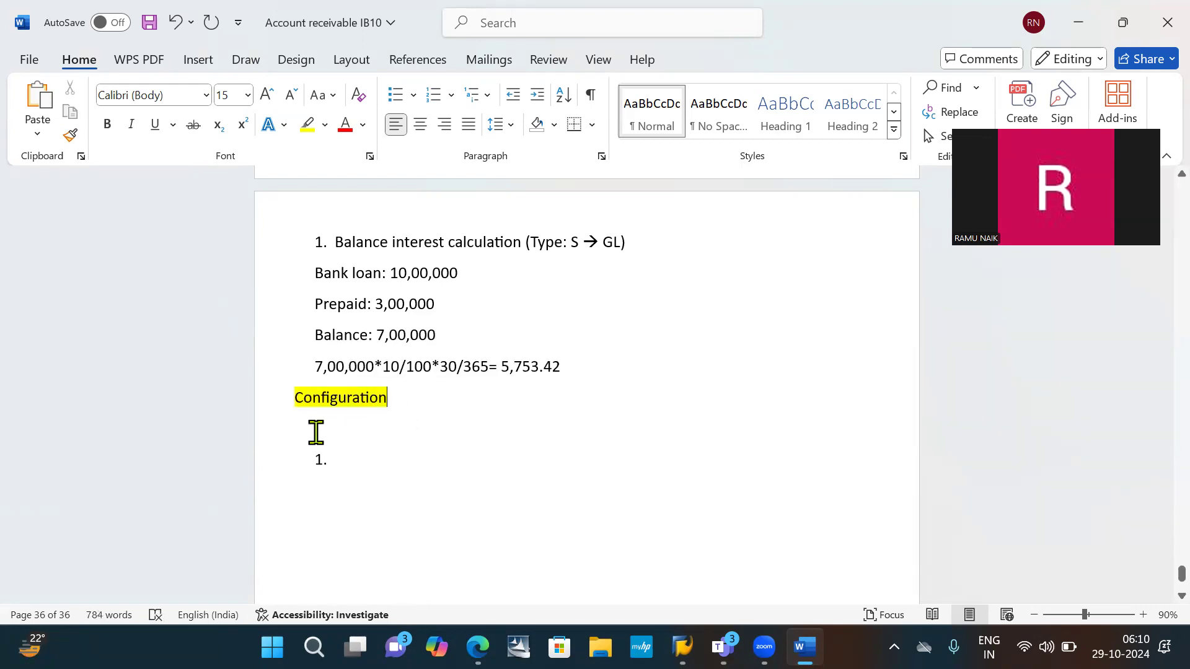
pyautogui.press('Delete')
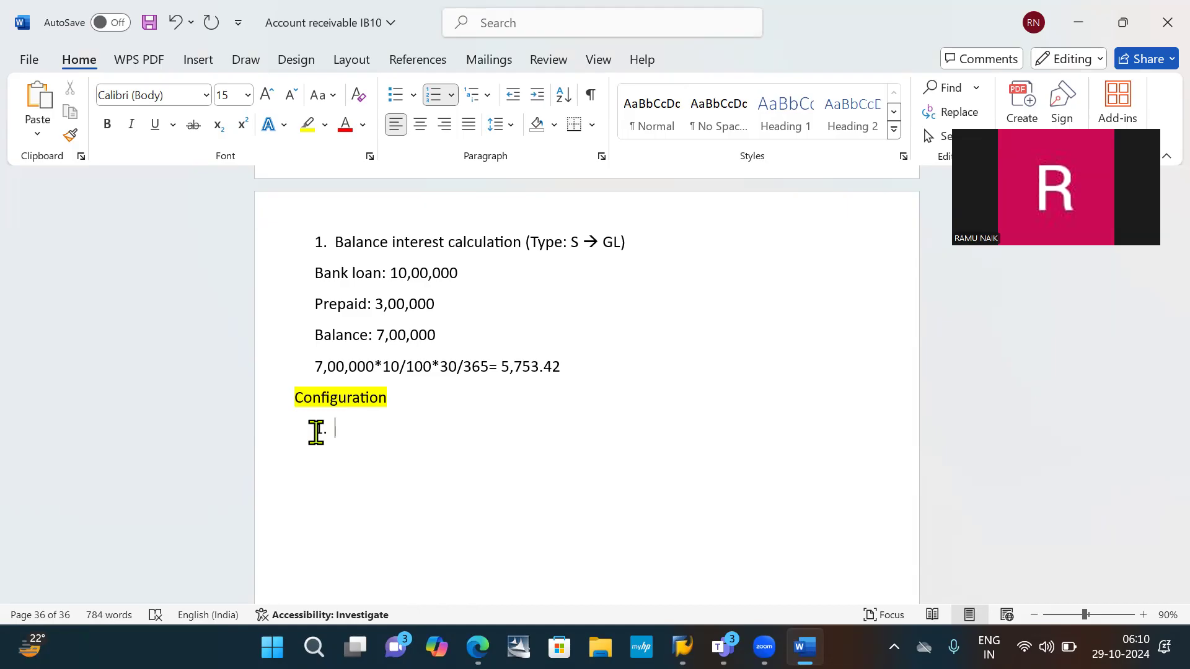
# - Enter "Define interest indicator: OB46" as item 1 under Configuration and start item 2
pyautogui.write('define interest indicator')
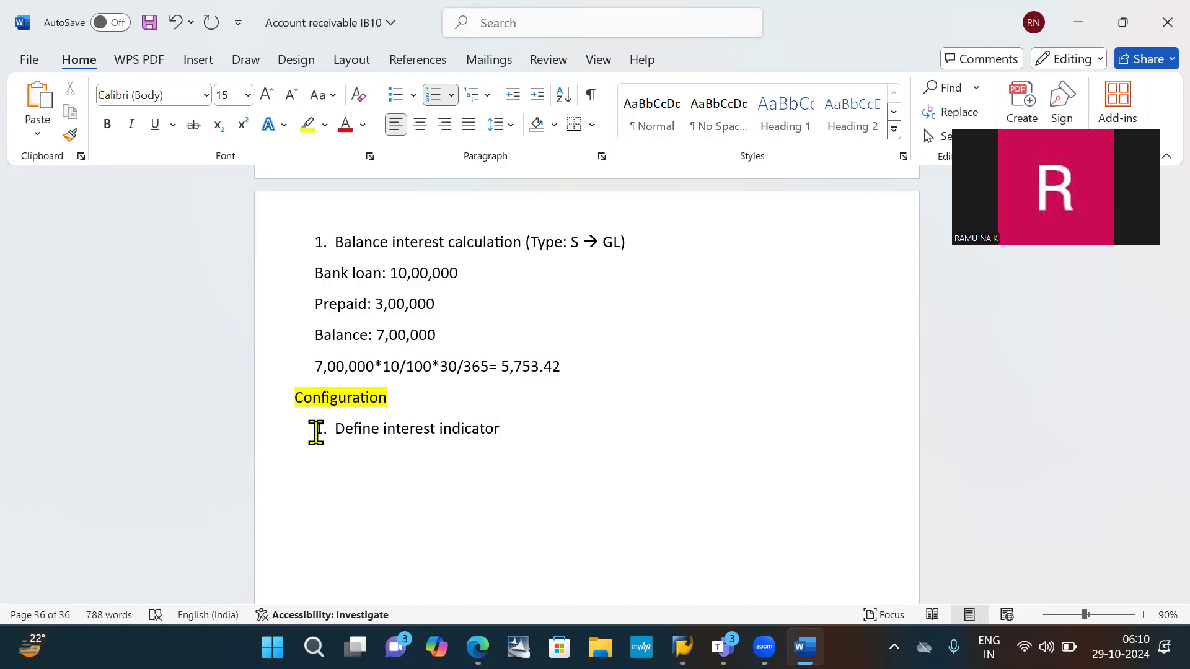
pyautogui.write(': OB46')
pyautogui.press('Return')
# - Write "Prepare for balance interest calculation:" as item 2 of the configuration list
pyautogui.write('PREA')
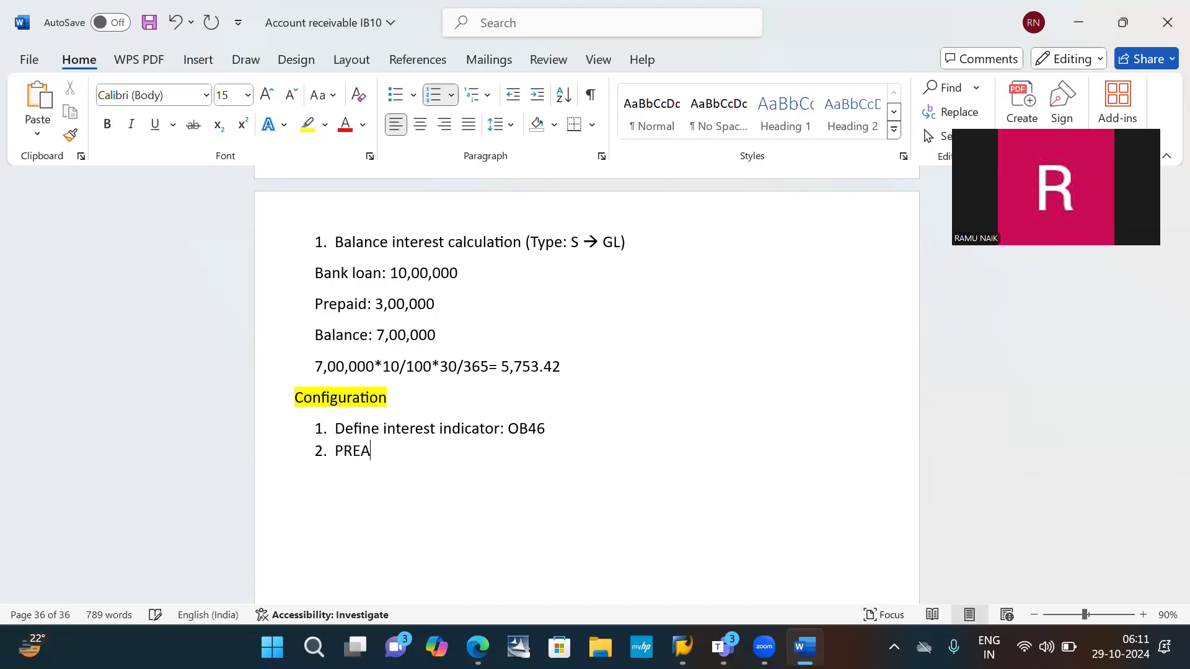
pyautogui.write('P')
pyautogui.press('BackSpace')
pyautogui.press('BackSpace')
pyautogui.press('BackSpace')
pyautogui.press('BackSpace')
pyautogui.write('re')
pyautogui.write('pare')
pyautogui.write(' fpr')
pyautogui.press('BackSpace')
pyautogui.press('BackSpace')
pyautogui.press('BackSpace')
pyautogui.write('or balen')
pyautogui.press('BackSpace')
pyautogui.press('BackSpace')
pyautogui.write('ance inter')
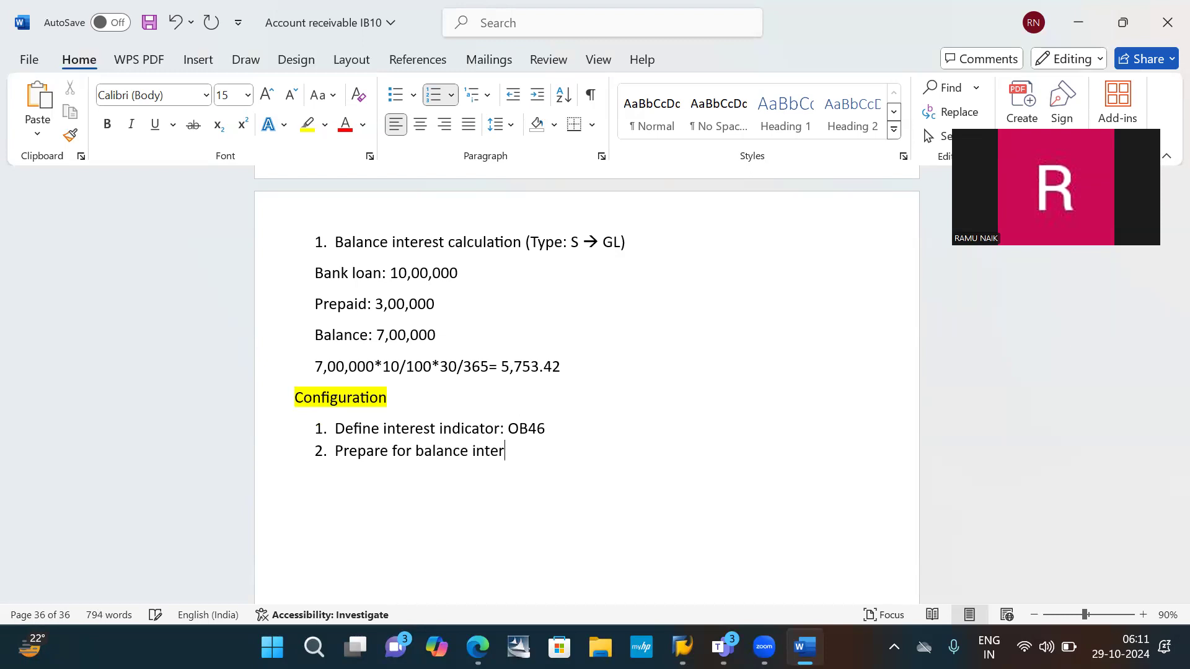
pyautogui.write('st')
pyautogui.press('BackSpace')
pyautogui.press('BackSpace')
pyautogui.press('BackSpace')
pyautogui.press('BackSpace')
pyautogui.write('est calculation')
pyautogui.press('BackSpace')
pyautogui.write(':')
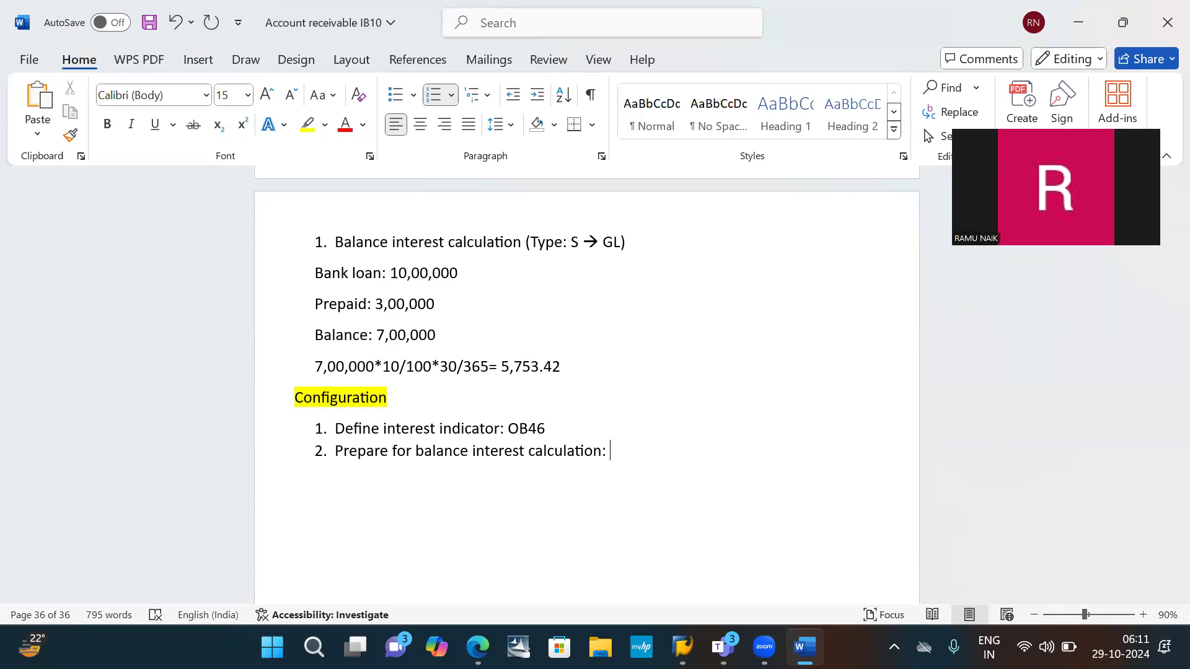
# - Add the transaction code OBAA in capitals at the end of item 2 and start item 3
pyautogui.write('obaa')
pyautogui.press('BackSpace')
pyautogui.press('BackSpace')
pyautogui.press('BackSpace')
pyautogui.press('BackSpace')
pyautogui.write('OBAA')
pyautogui.press('Return')
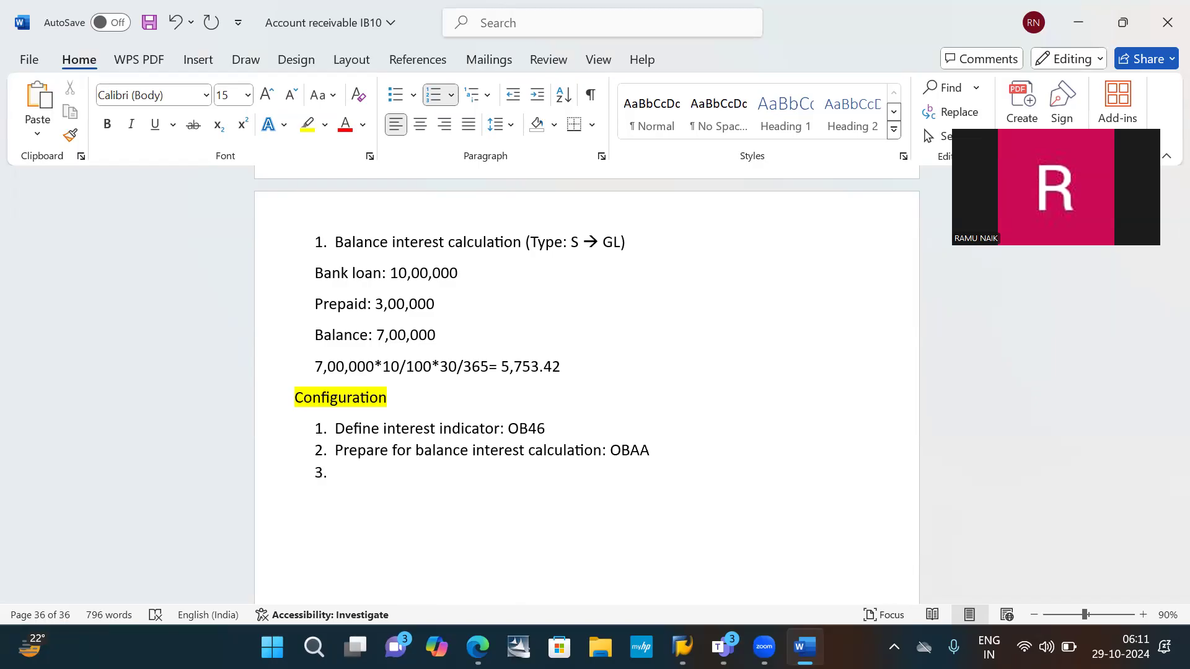
# - Enter "Define reference rates: OBAC" as item 3 and start a new list line
pyautogui.write('DEF')
pyautogui.press('BackSpace')
pyautogui.press('BackSpace')
pyautogui.write('efin')
pyautogui.write('e reference ')
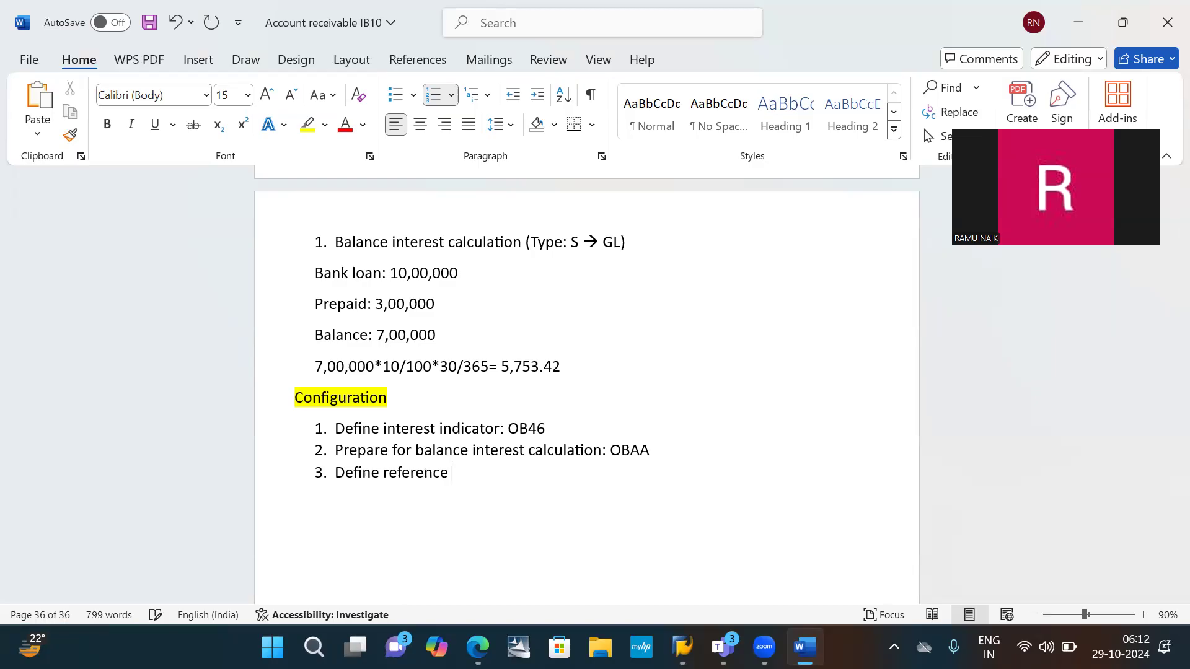
pyautogui.write('rates: OBAC')
pyautogui.press('Return')
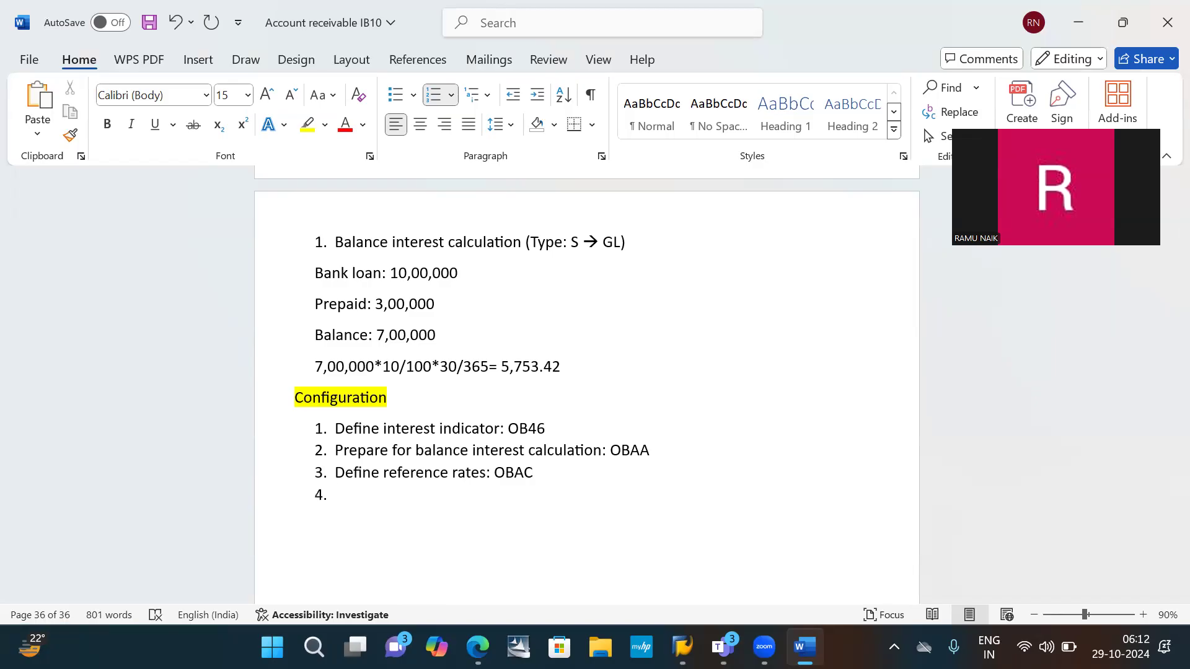
# - Turn the new line under item 3 into lettered sub-item A reading "Debit balance reference:"
pyautogui.write('1')
pyautogui.press('BackSpace')
pyautogui.write('A.')
pyautogui.press('Left')
pyautogui.press('Left')
pyautogui.press('Left')
pyautogui.press('BackSpace')
pyautogui.press('Right')
pyautogui.press('Right')
pyautogui.write('Debit balen')
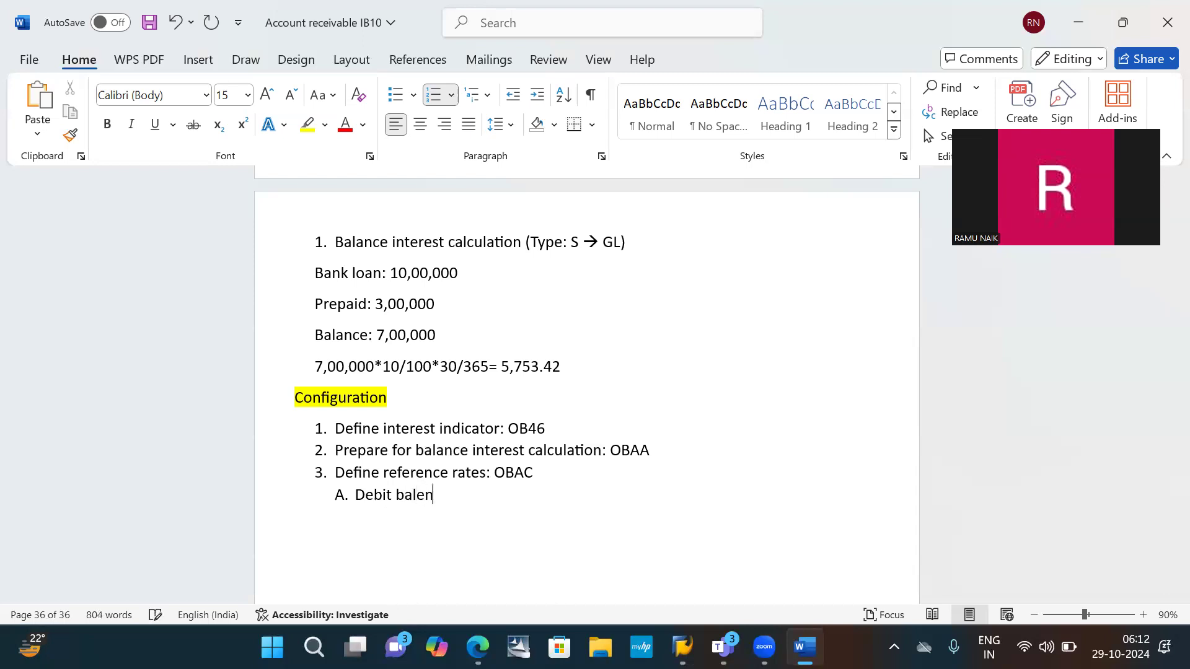
pyautogui.press('BackSpace')
pyautogui.press('BackSpace')
pyautogui.write('ance reference')
pyautogui.press('BackSpace')
pyautogui.write(':')
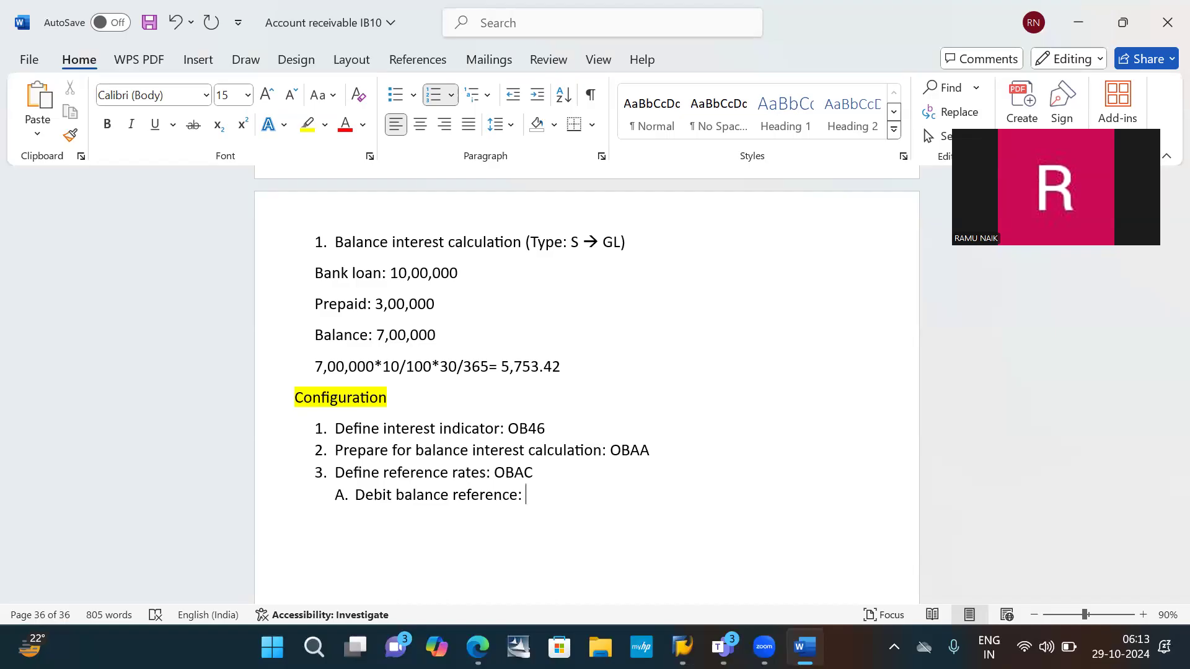
# - Complete sub-item A with "Fixed deposit (We get interest)" and start sub-item B
pyautogui.write('Fixed deposit (')
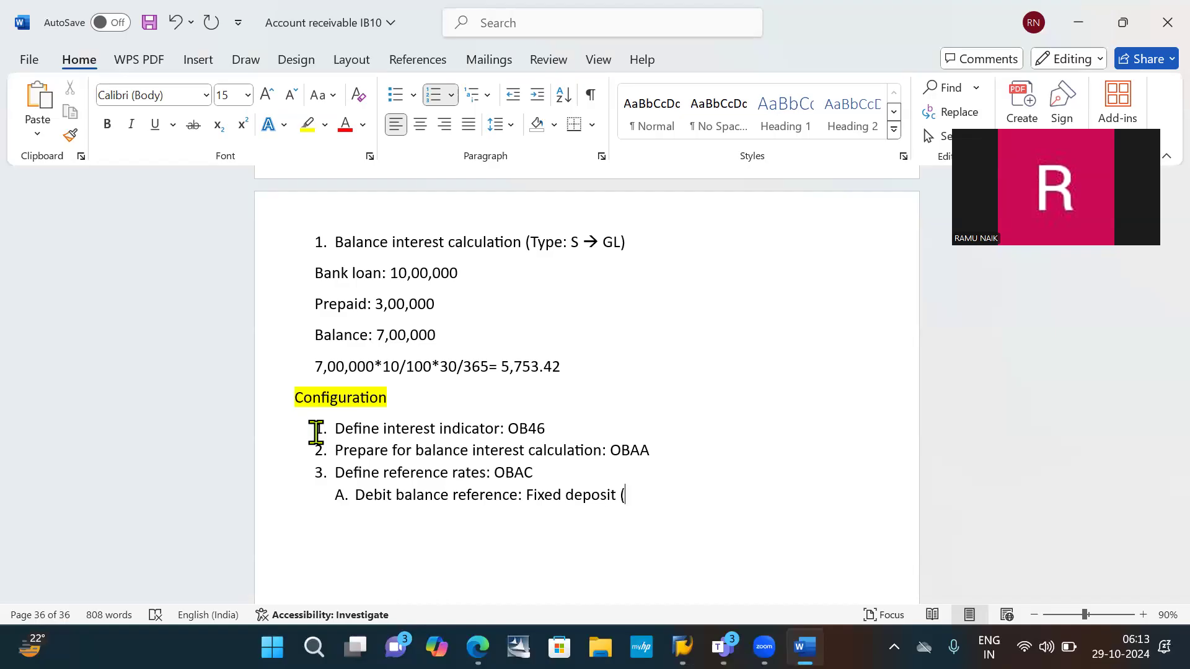
pyautogui.write('we')
pyautogui.press('BackSpace')
pyautogui.write('E')
pyautogui.press('BackSpace')
pyautogui.press('BackSpace')
pyautogui.write('We get ')
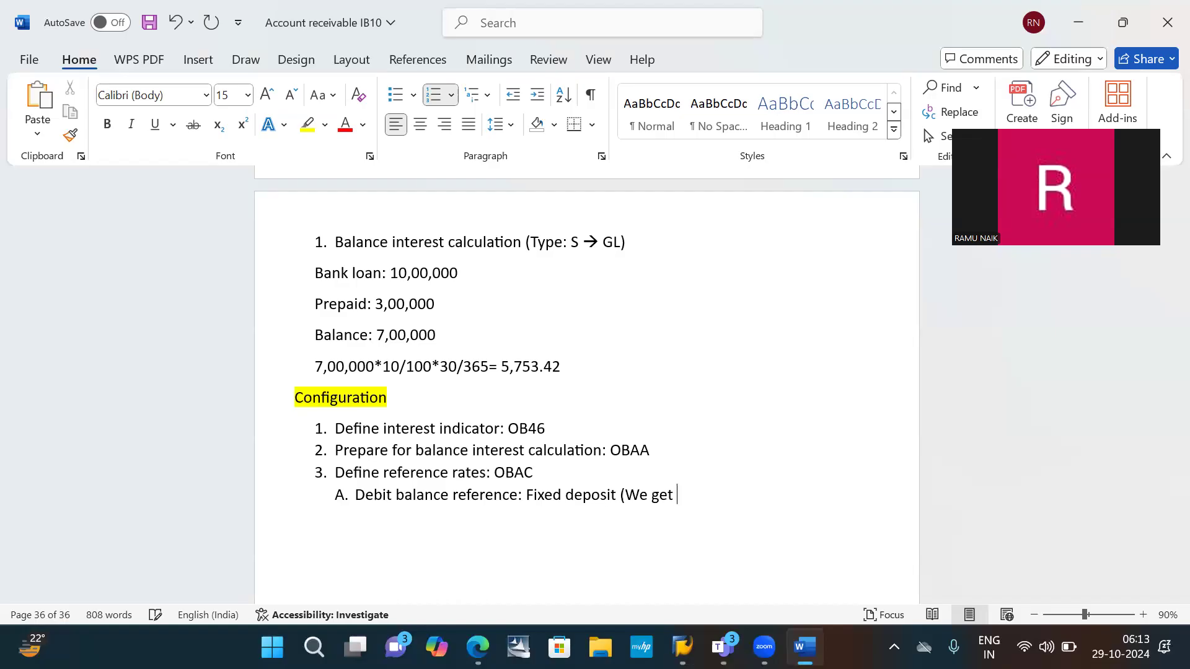
pyautogui.write('interst')
pyautogui.press('BackSpace')
pyautogui.press('BackSpace')
pyautogui.press('BackSpace')
pyautogui.write('eposit')
pyautogui.press('BackSpace')
pyautogui.write(')')
pyautogui.press('Return')
# - Enter "Credit balance reference:" as sub-item B, correcting the spelling of reference
pyautogui.write('credit ')
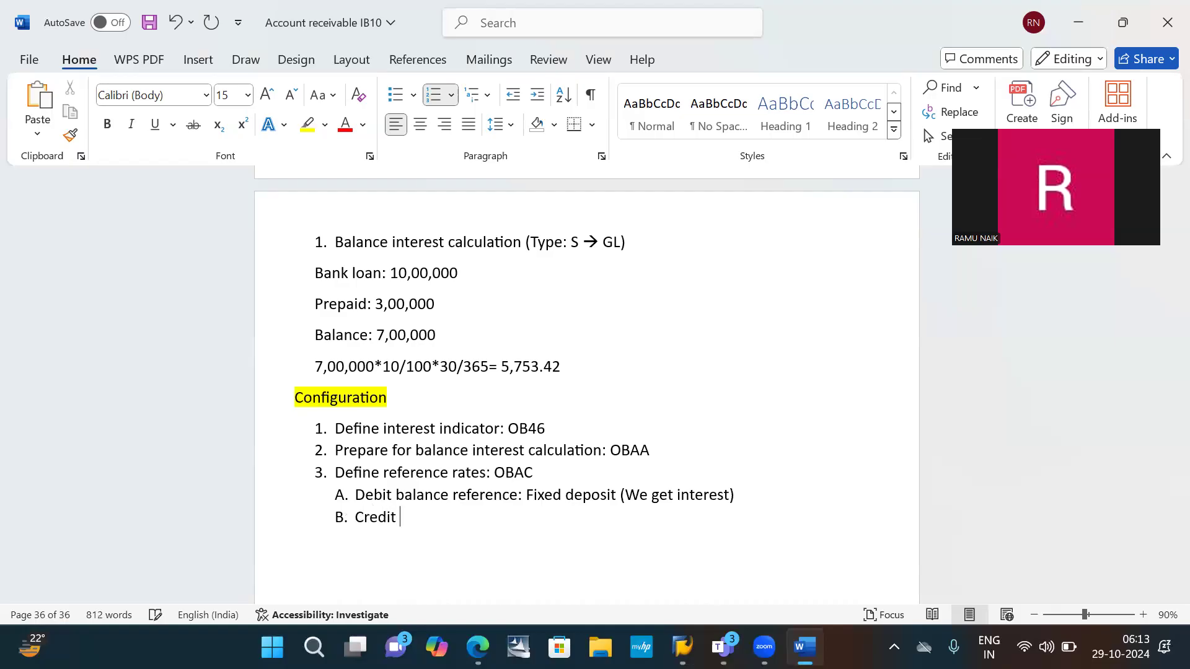
pyautogui.write('balance refersn')
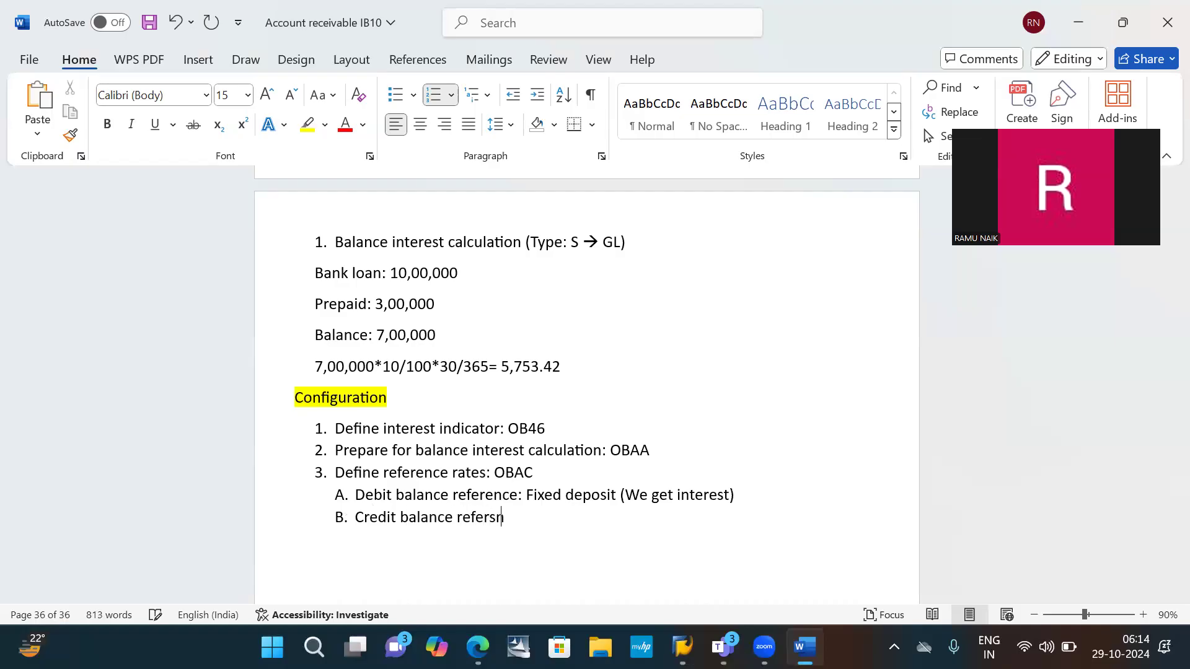
pyautogui.write('ce:')
pyautogui.click(490, 516)
pyautogui.write('e')
pyautogui.click(551, 518)
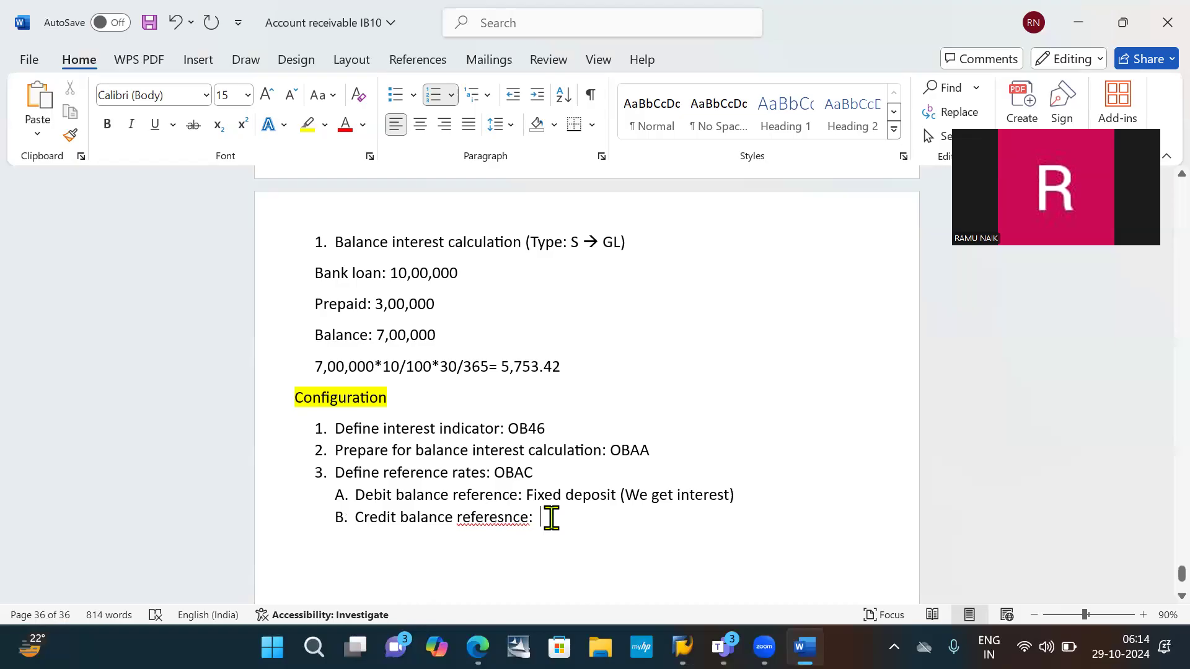
pyautogui.rightClick(491, 513)
pyautogui.click(445, 97)
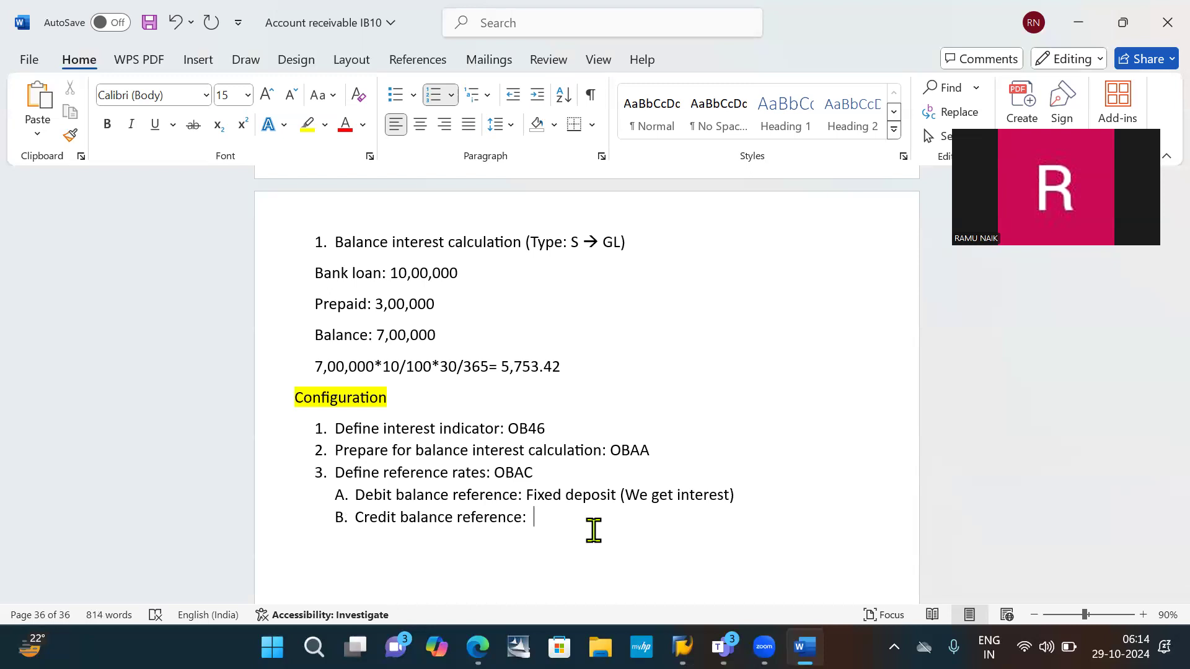
# - Complete sub-item B with "Bank loan (We will pay the interest)"
pyautogui.write('Bank loan (We will pay')
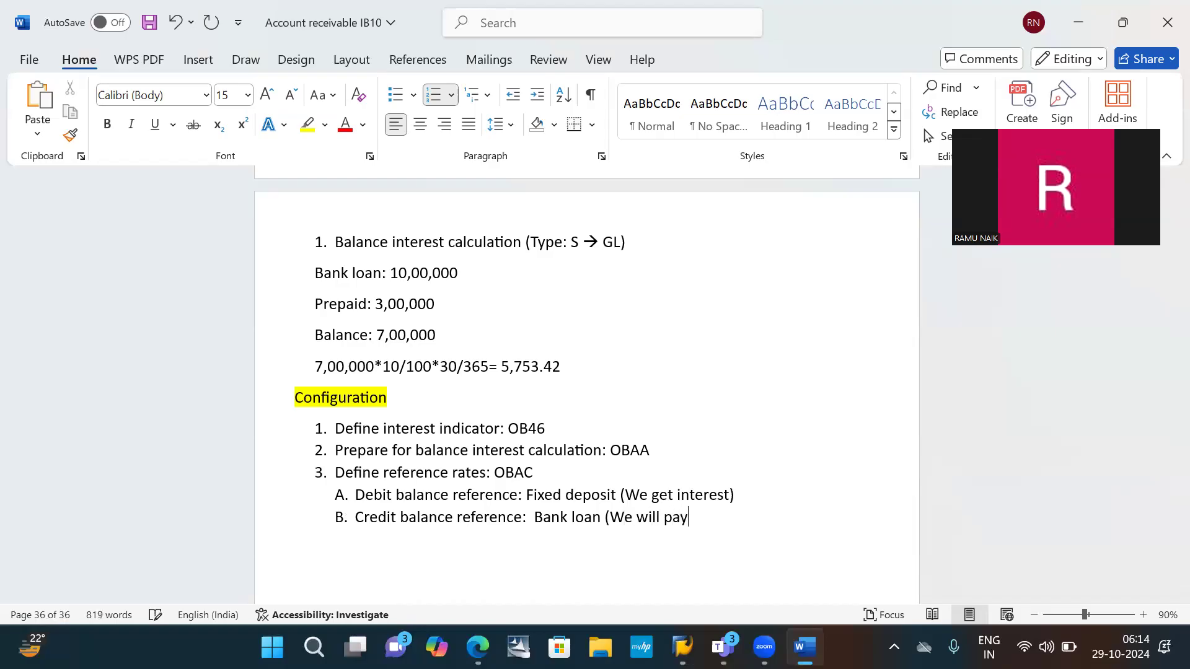
pyautogui.write(' the interest)')
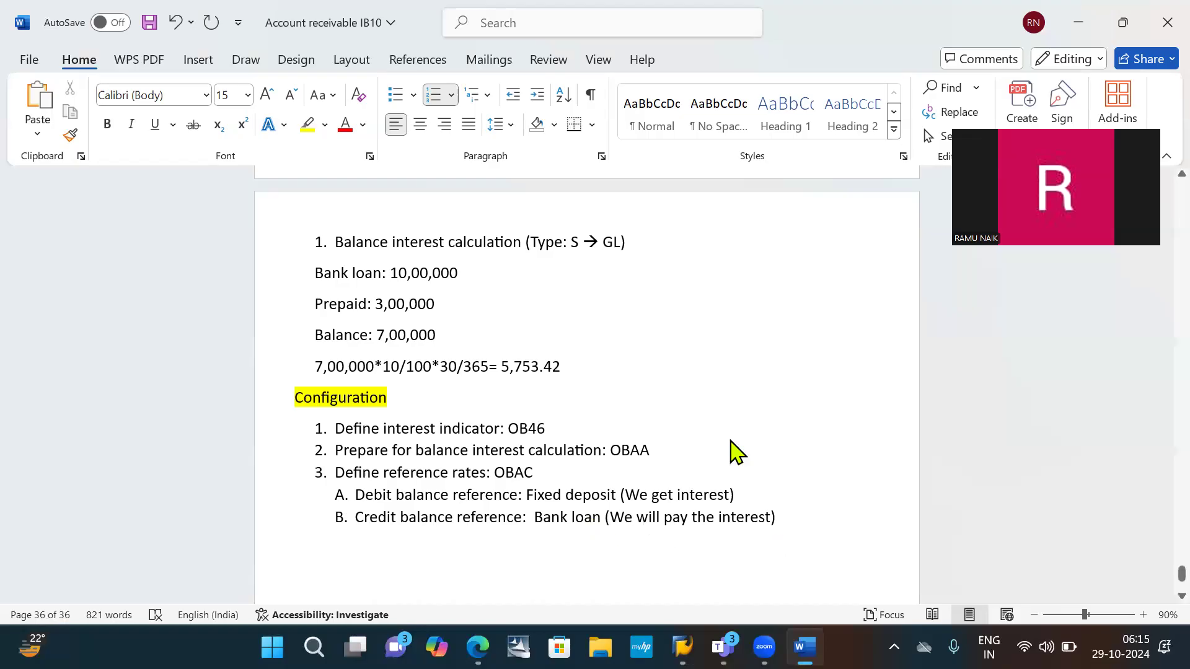
# - Start main list item 4 on a new line below sub-item B
pyautogui.scroll(-3, 729, 439)
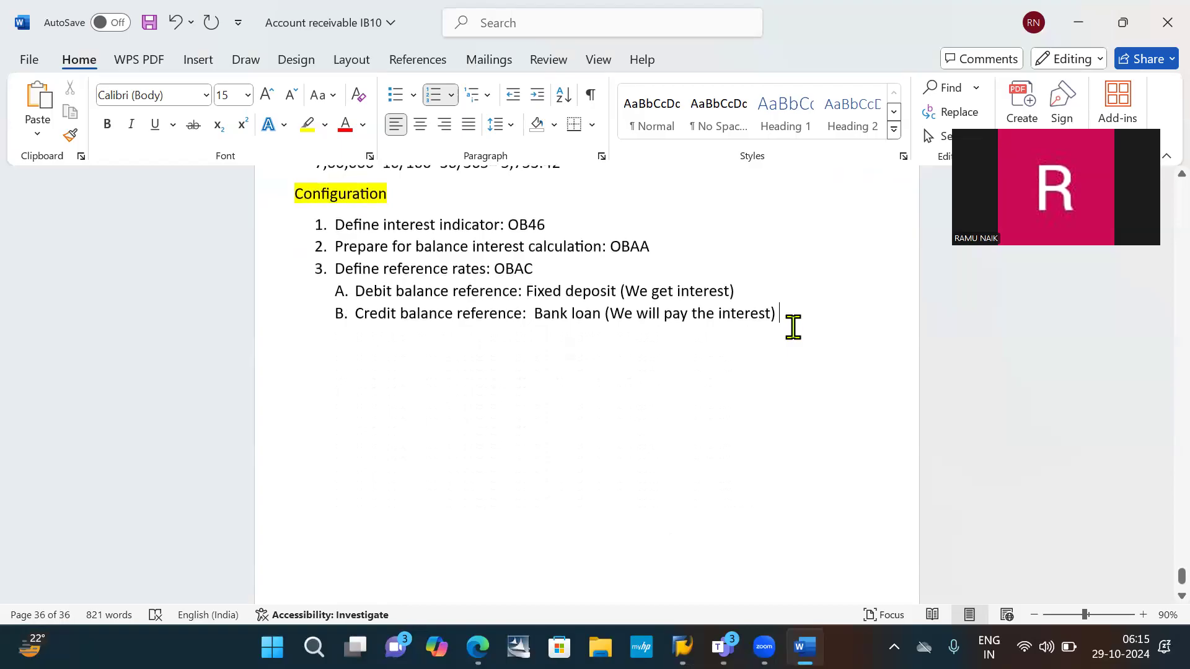
pyautogui.press('Return')
pyautogui.press('BackSpace')
pyautogui.press('BackSpace')
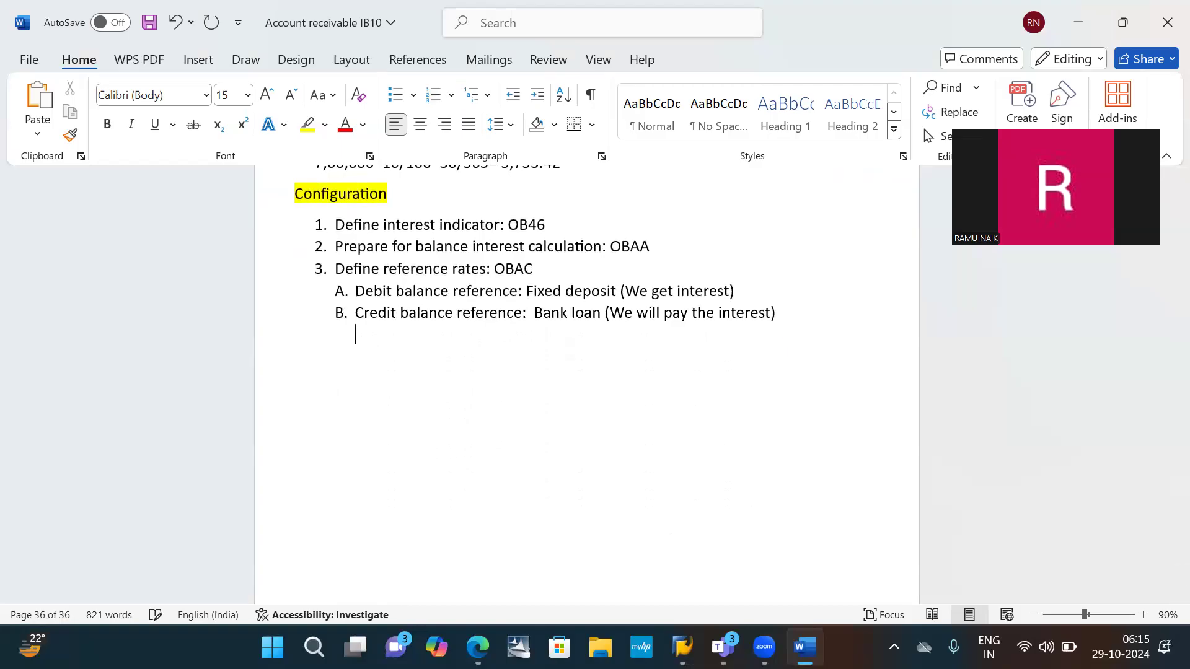
pyautogui.press('BackSpace')
pyautogui.write('4.')
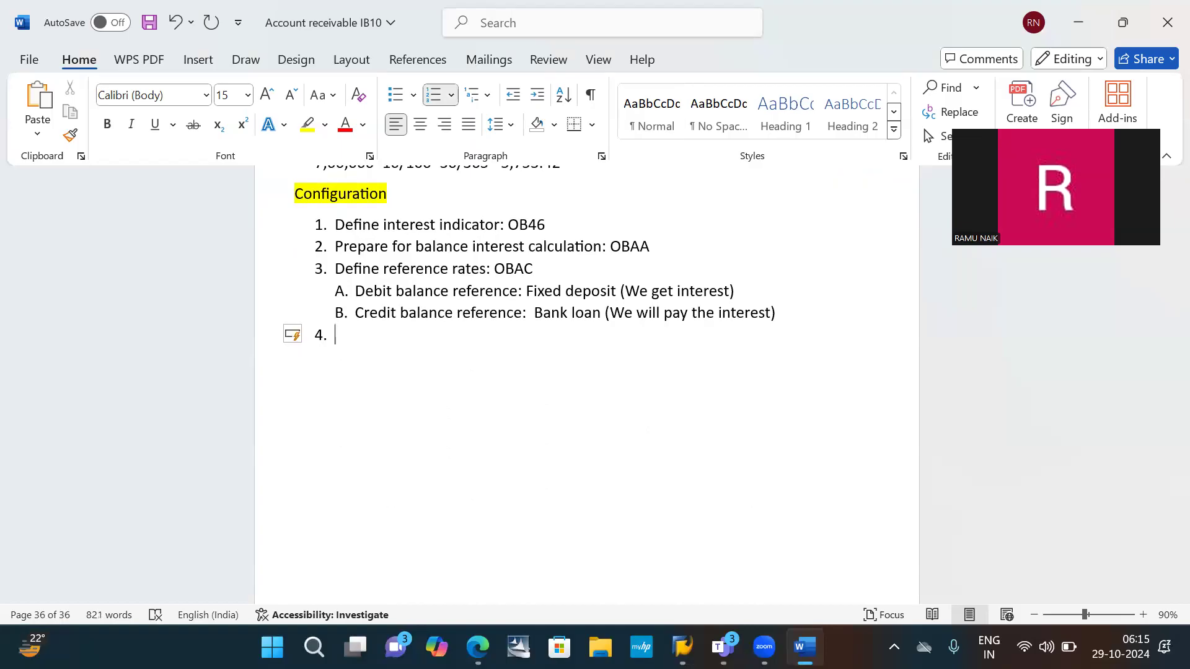
pyautogui.write('define referenc')
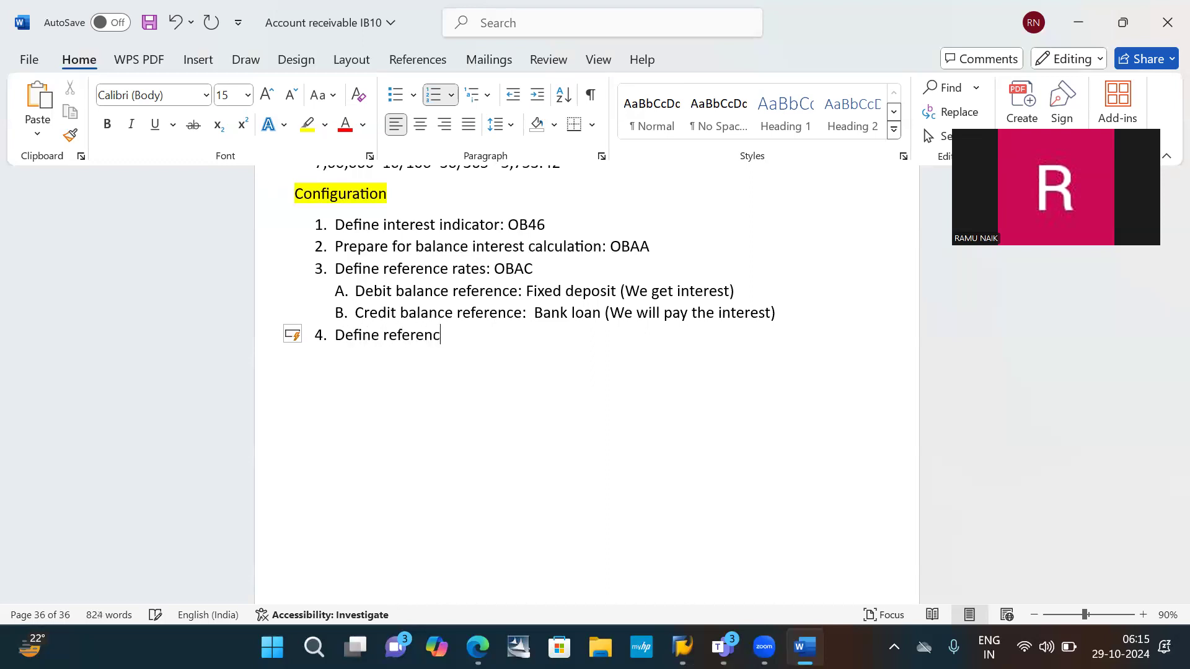
pyautogui.write('e rates:')
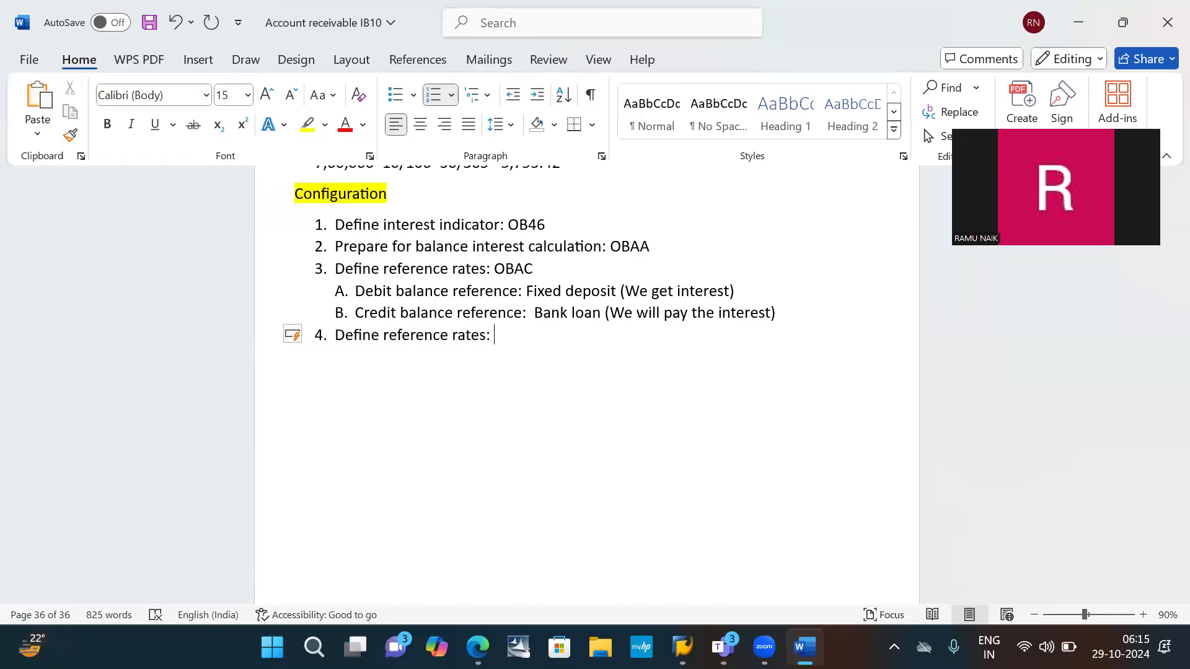
pyautogui.write('o')
pyautogui.press('BackSpace')
pyautogui.write('OBAC')
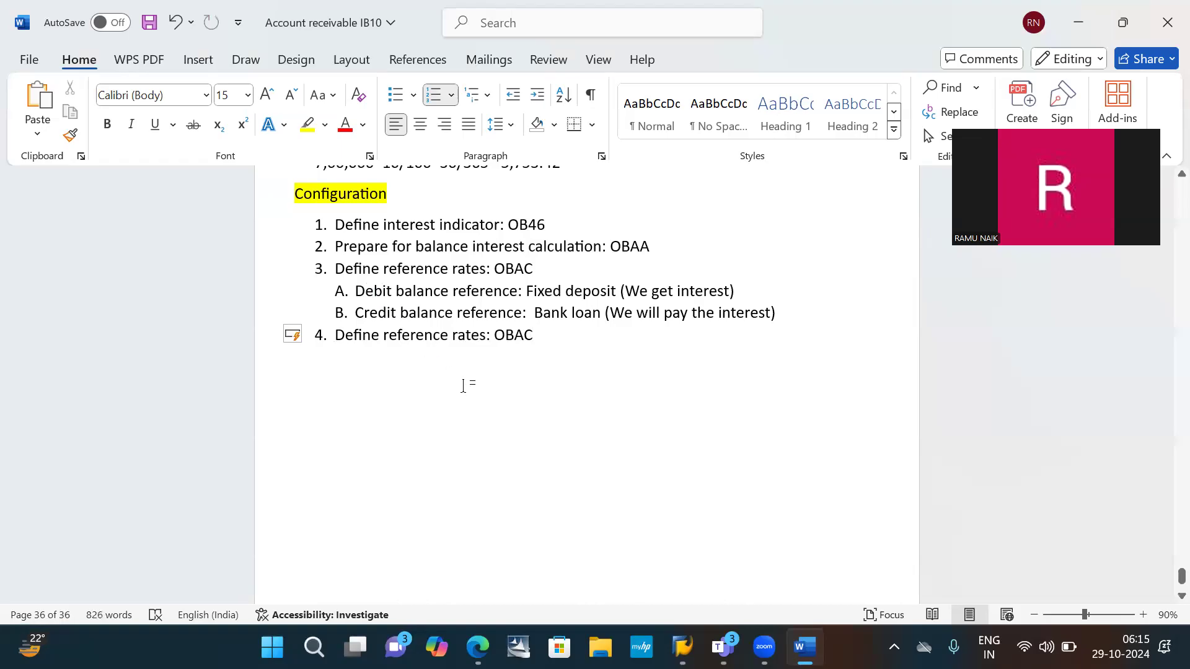
pyautogui.moveTo(499, 335); pyautogui.dragTo(329, 343)
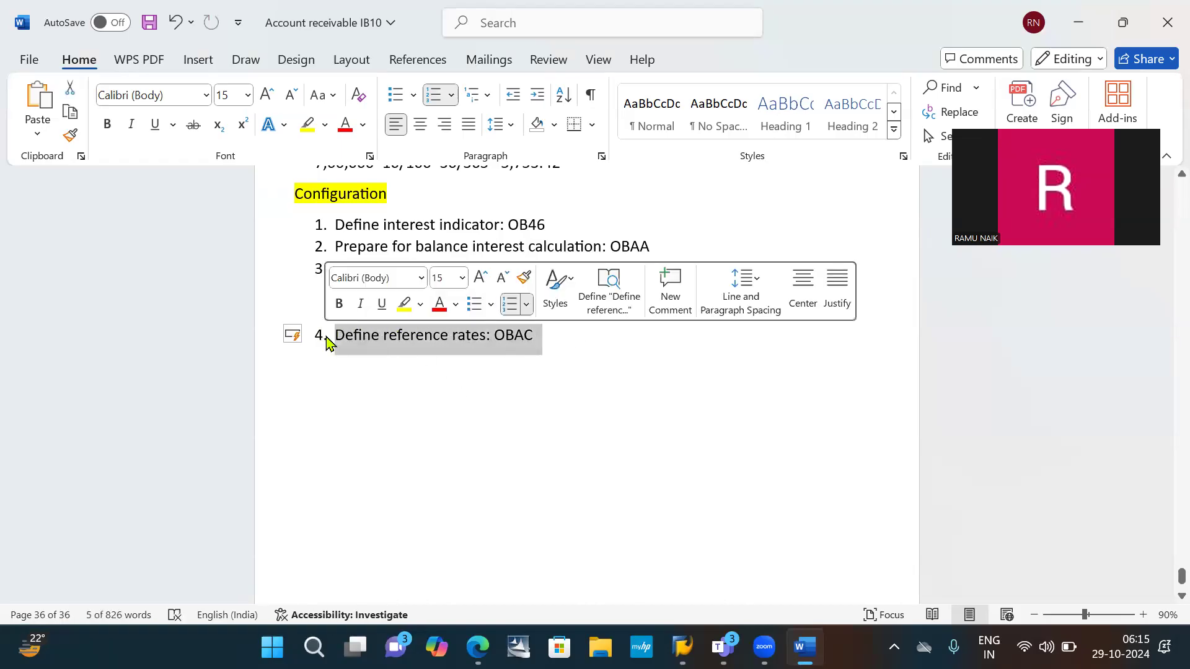
pyautogui.press('Delete')
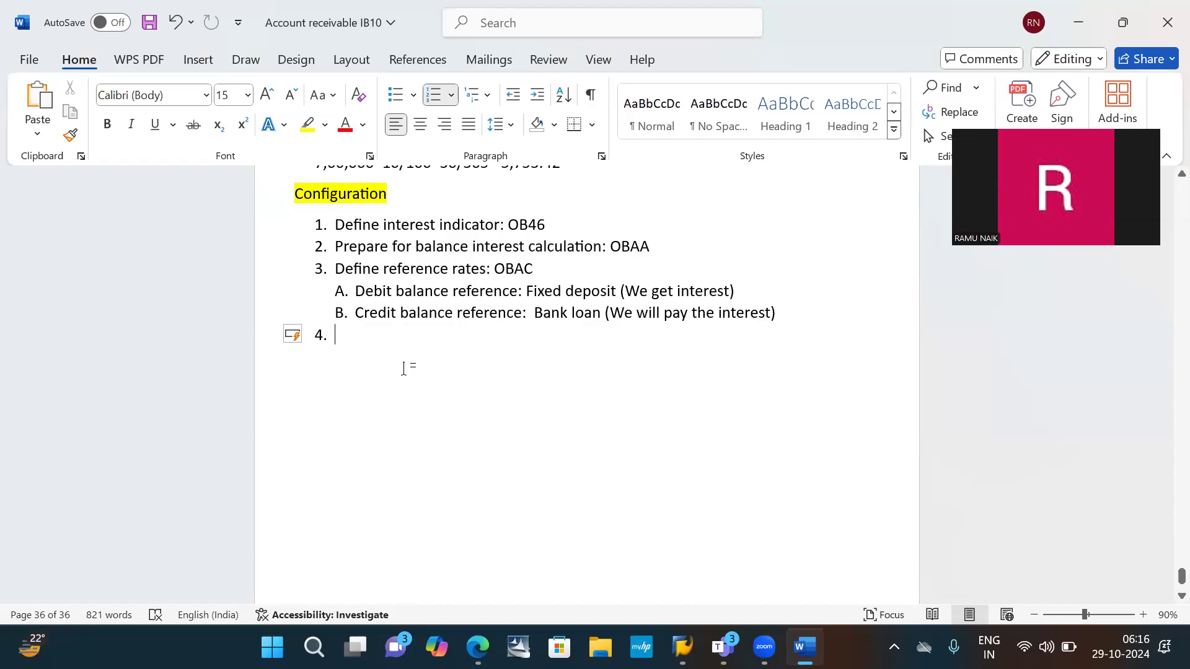
# - Enter "Define time dependant terms: OB81" as item 4 and start item 5
pyautogui.write('DE')
pyautogui.press('BackSpace')
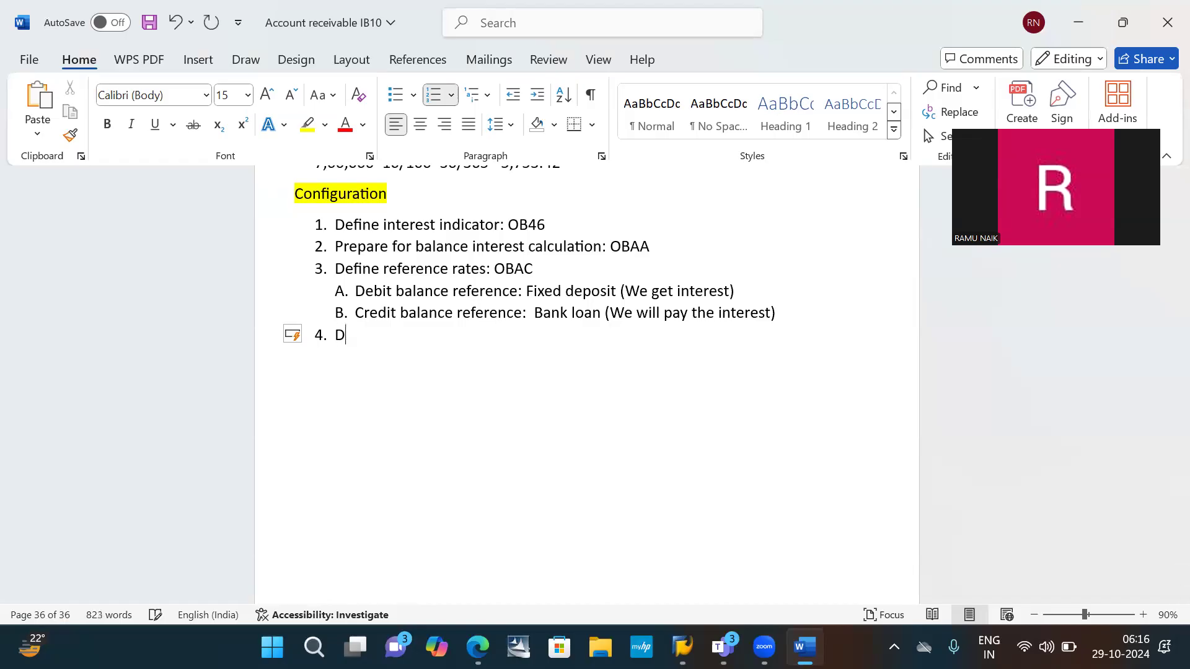
pyautogui.write('efine time dependa')
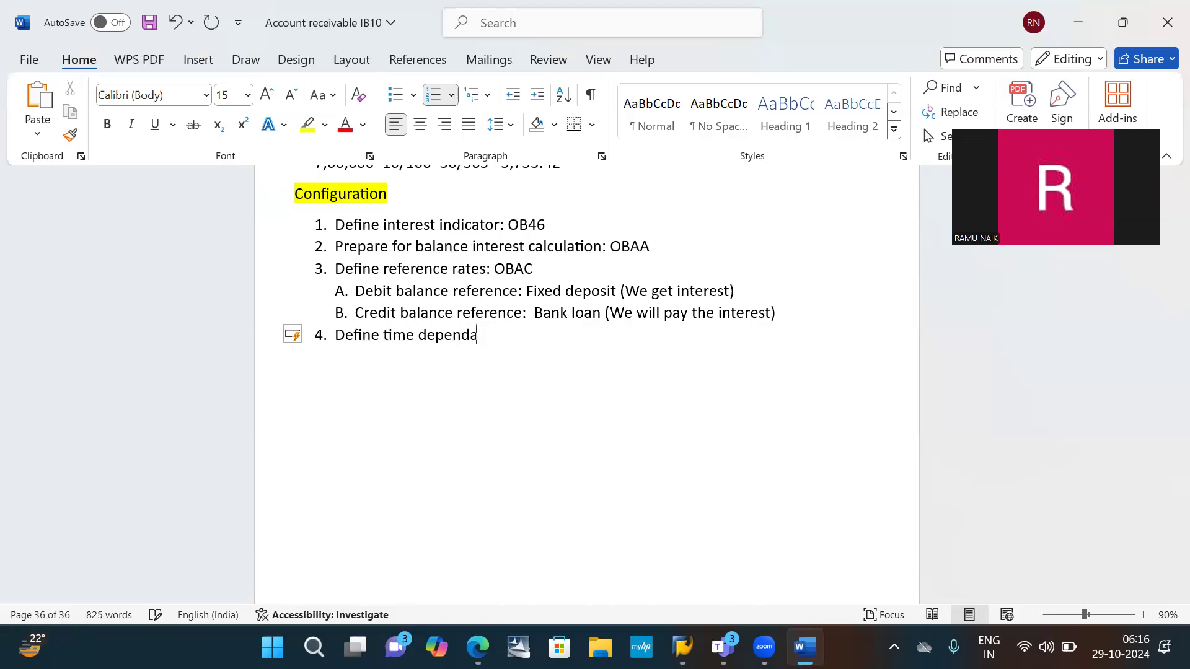
pyautogui.write('nt terms: OB81')
pyautogui.press('Return')
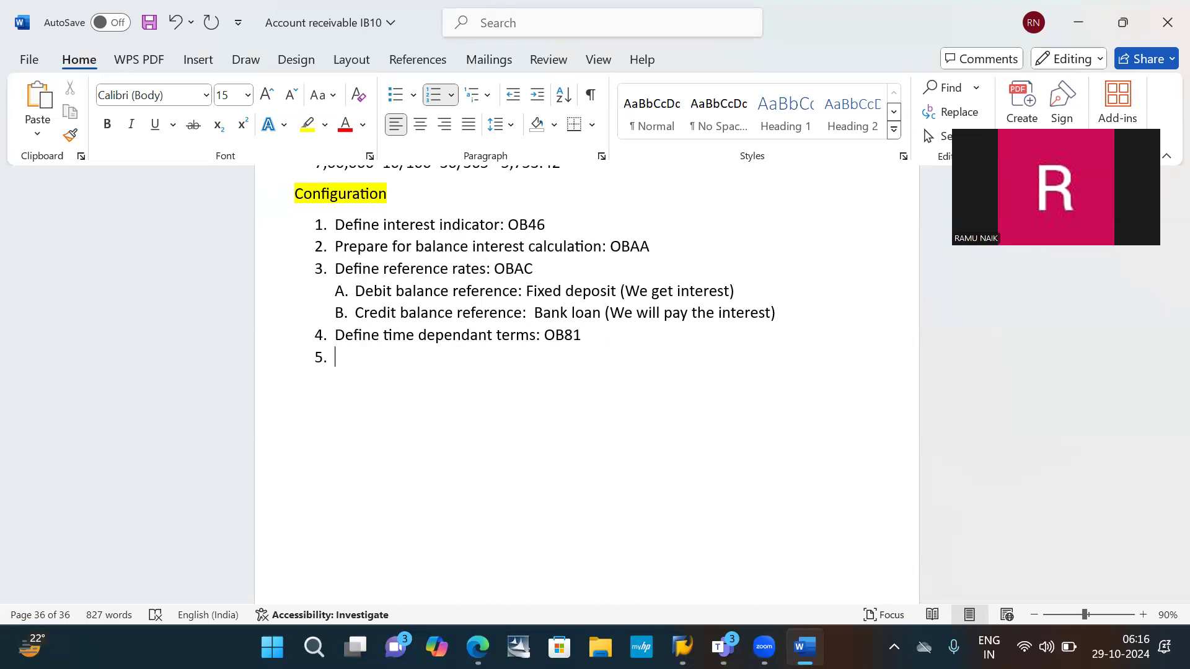
# - Enter "Specify interest rates for the reference:" as item 5, correcting the spelling of reference
pyautogui.write('Specify interest rates for the refferance')
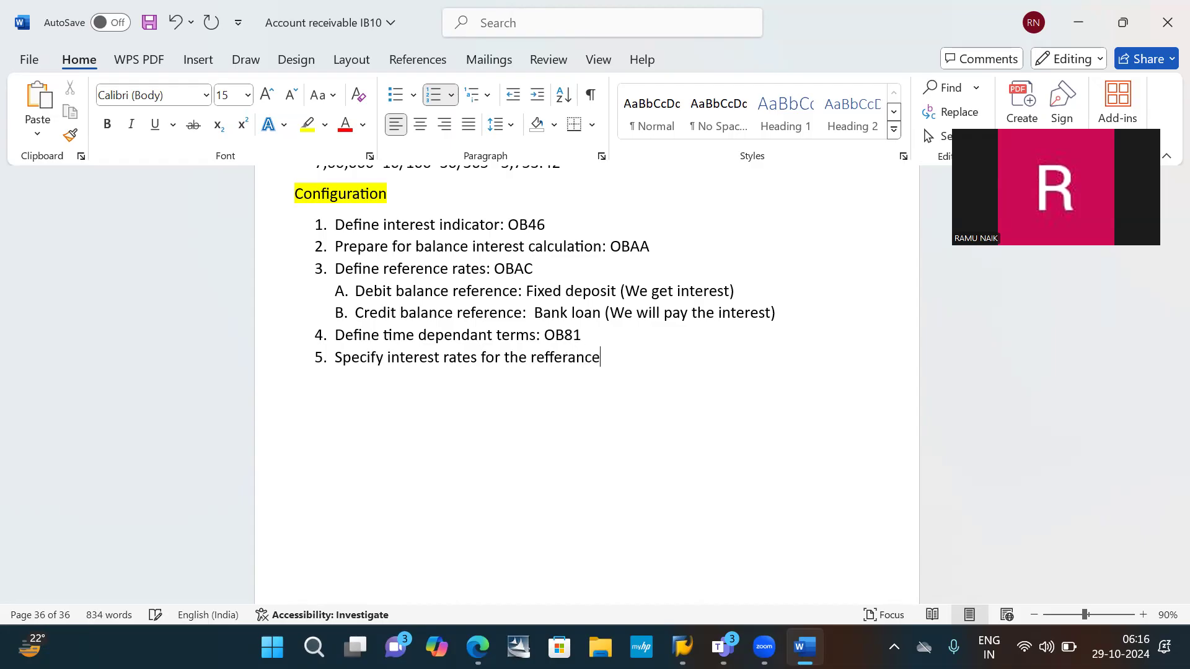
pyautogui.write(':')
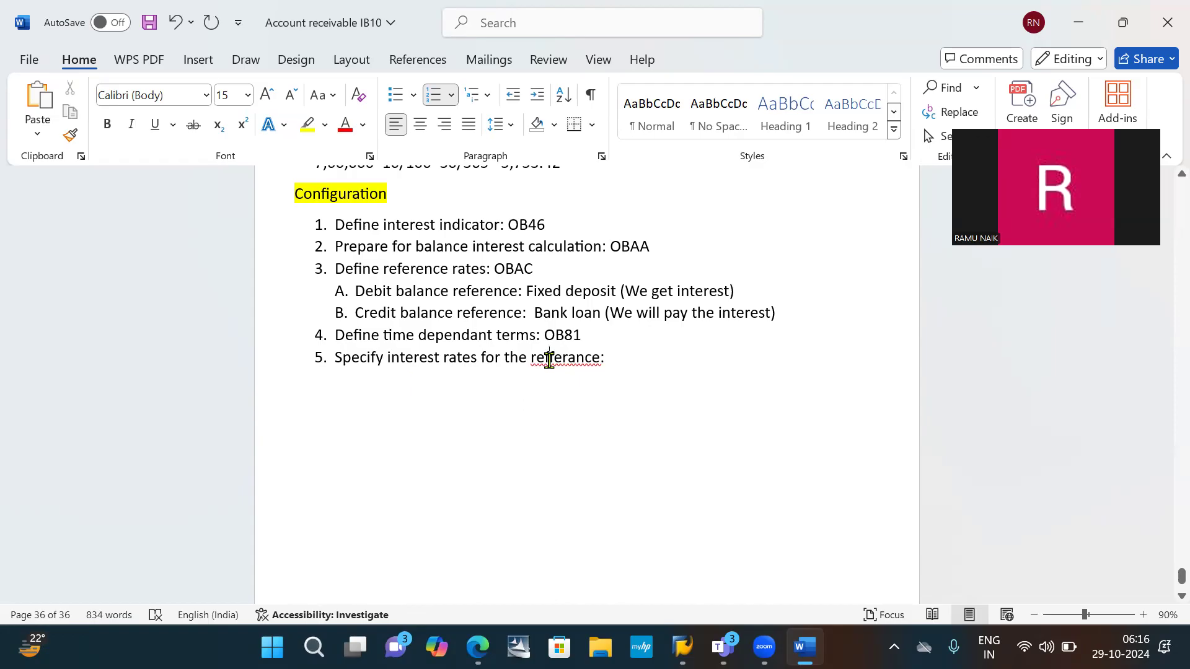
pyautogui.click(552, 356)
pyautogui.rightClick(566, 367)
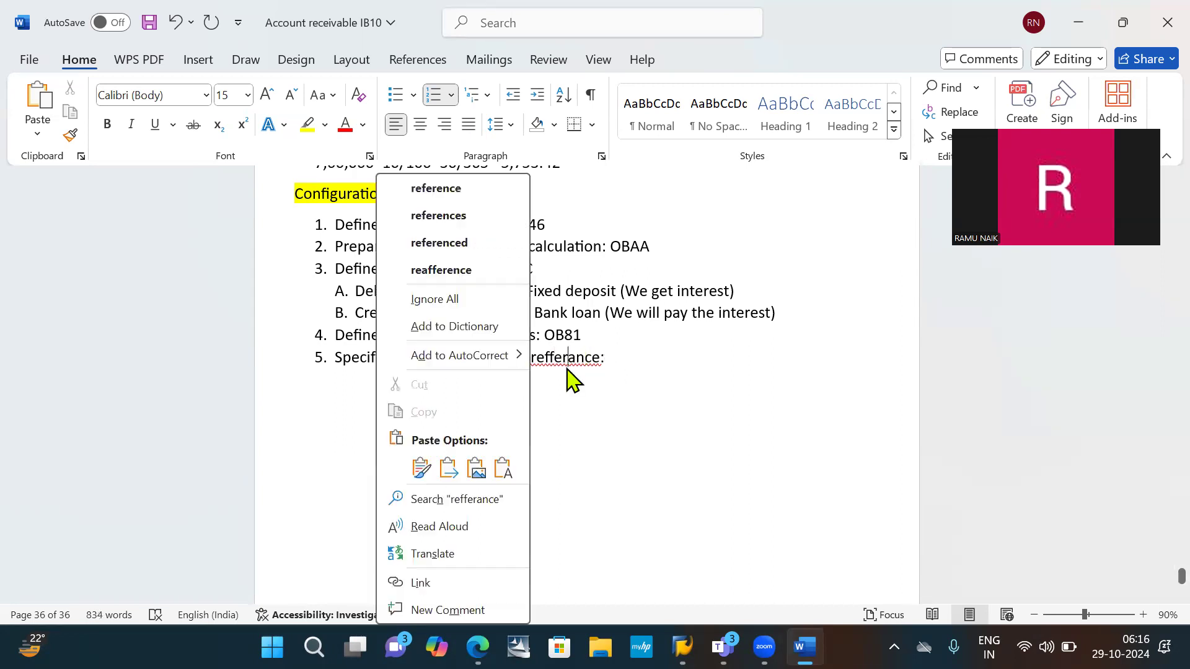
pyautogui.click(435, 188)
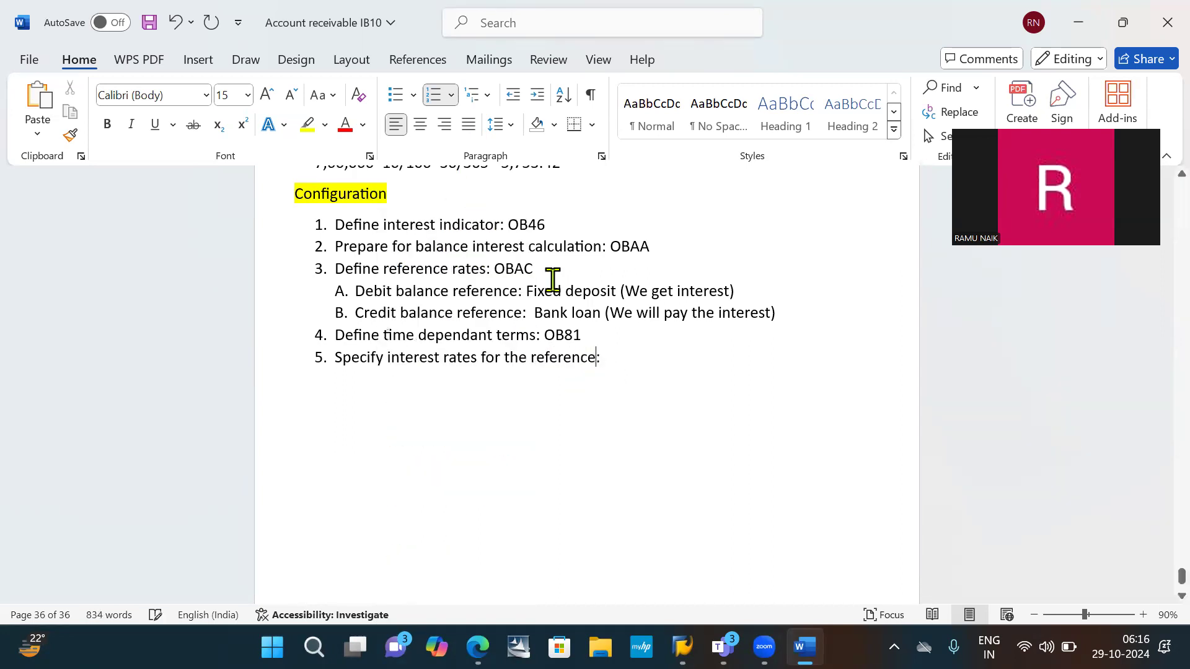
# - Complete item 5 with the transaction code OB83 and start item 6
pyautogui.click(638, 357)
pyautogui.write('Ob')
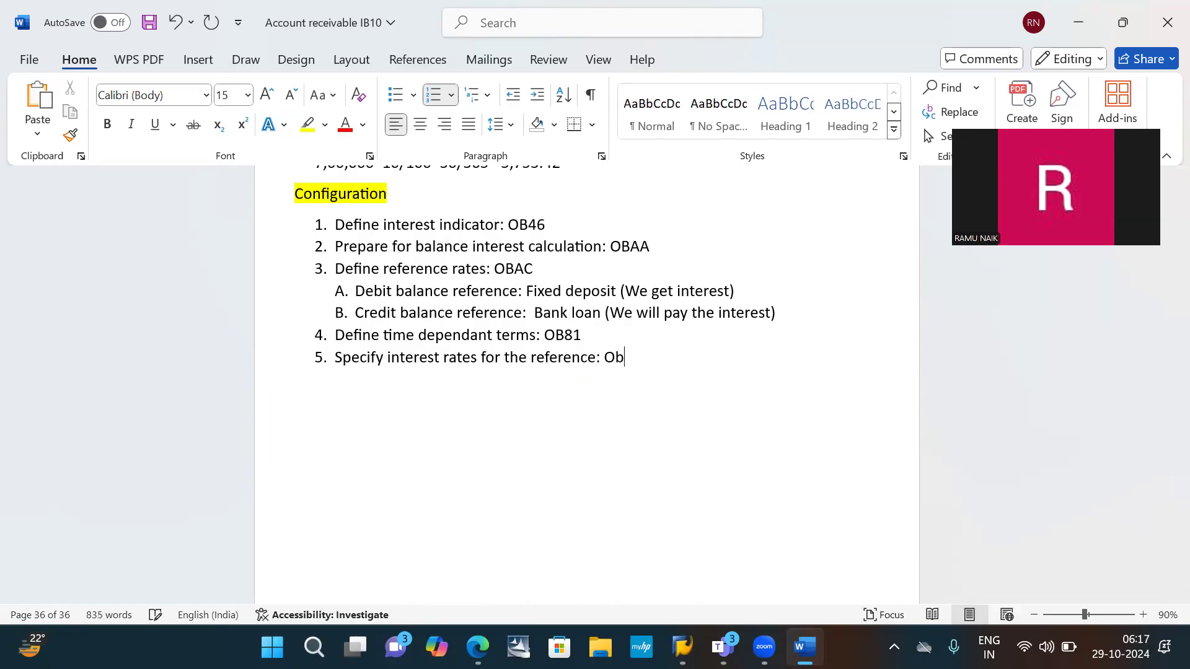
pyautogui.press('BackSpace')
pyautogui.write('B83')
pyautogui.press('Return')
# - Enter "Create the interest expenses" as the text of item 6
pyautogui.write('Create tge ub')
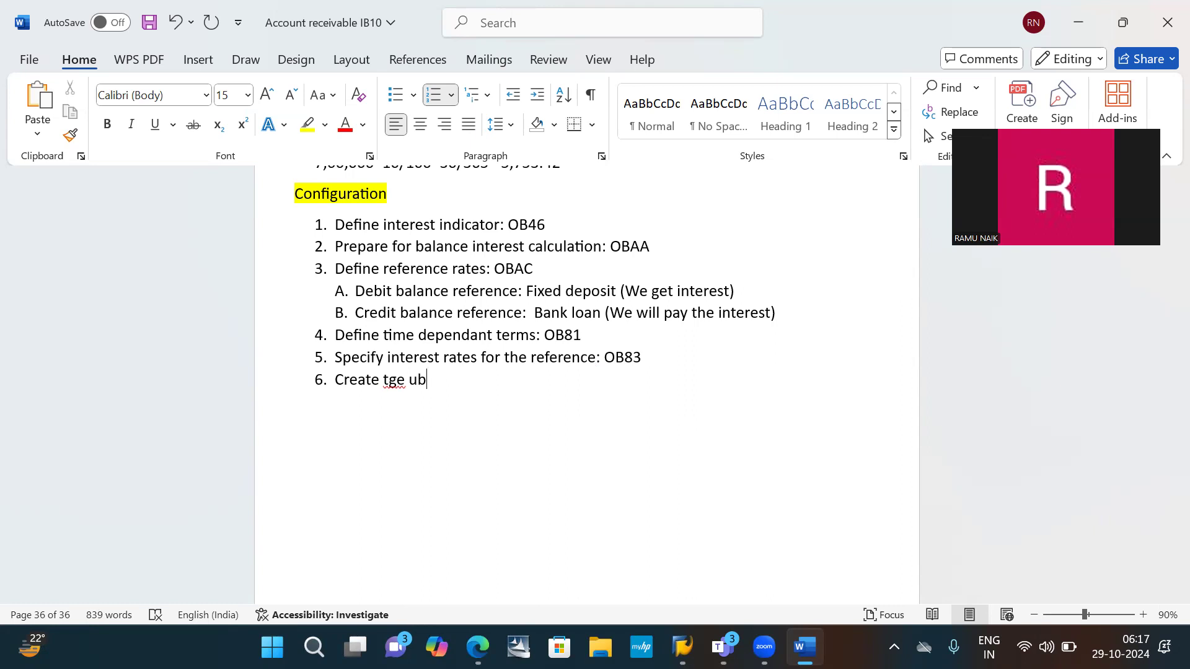
pyautogui.press('BackSpace')
pyautogui.press('BackSpace')
pyautogui.press('BackSpace')
pyautogui.press('BackSpace')
pyautogui.press('BackSpace')
pyautogui.write('he interest expenses')
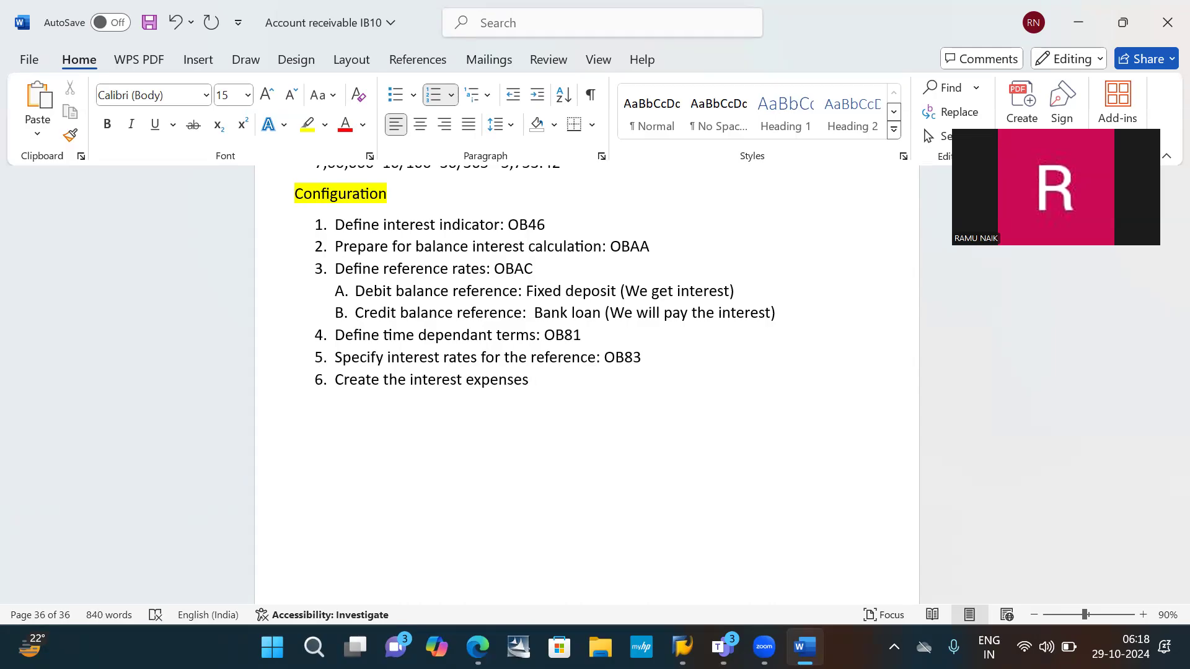
pyautogui.write(' G')
# - Complete item 6 with "AC: FS00" and start item 7
pyautogui.press('BackSpace')
pyautogui.write('ac')
pyautogui.press('BackSpace')
pyautogui.press('BackSpace')
pyautogui.write('AC ')
pyautogui.write('G')
pyautogui.press('BackSpace')
pyautogui.press('BackSpace')
pyautogui.write(':')
pyautogui.write(' FSoo')
pyautogui.press('BackSpace')
pyautogui.press('BackSpace')
pyautogui.write('00')
pyautogui.press('Return')
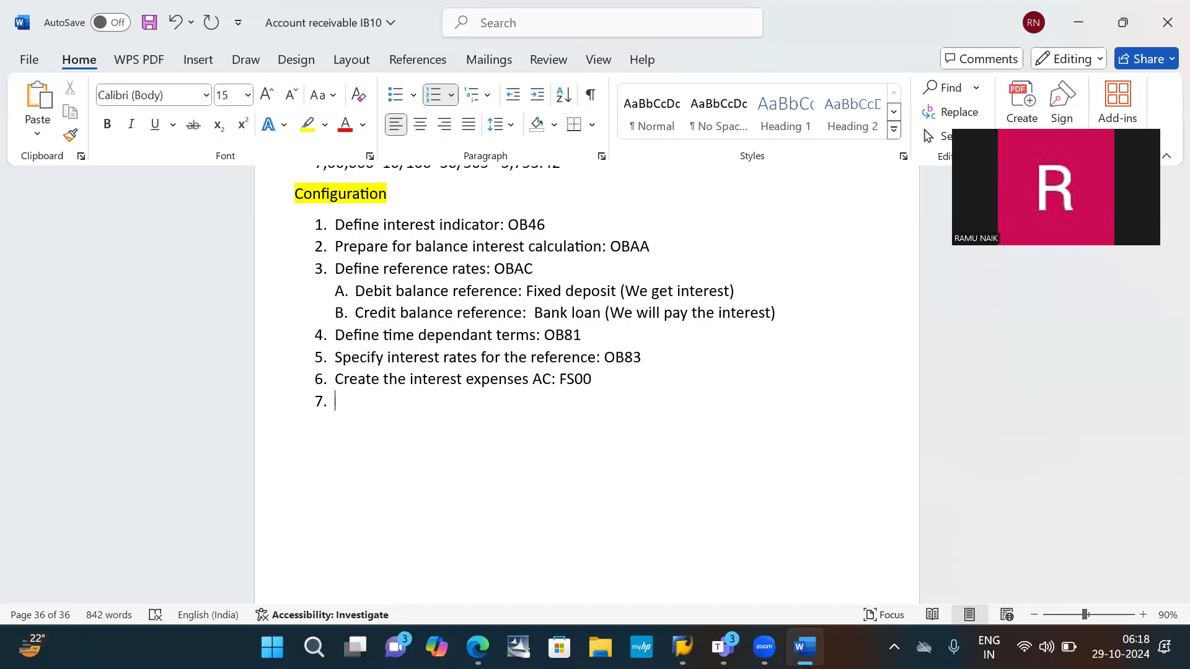
# - Enter "Create the bank loan GL AC" as the text of item 7
pyautogui.write('create the ban')
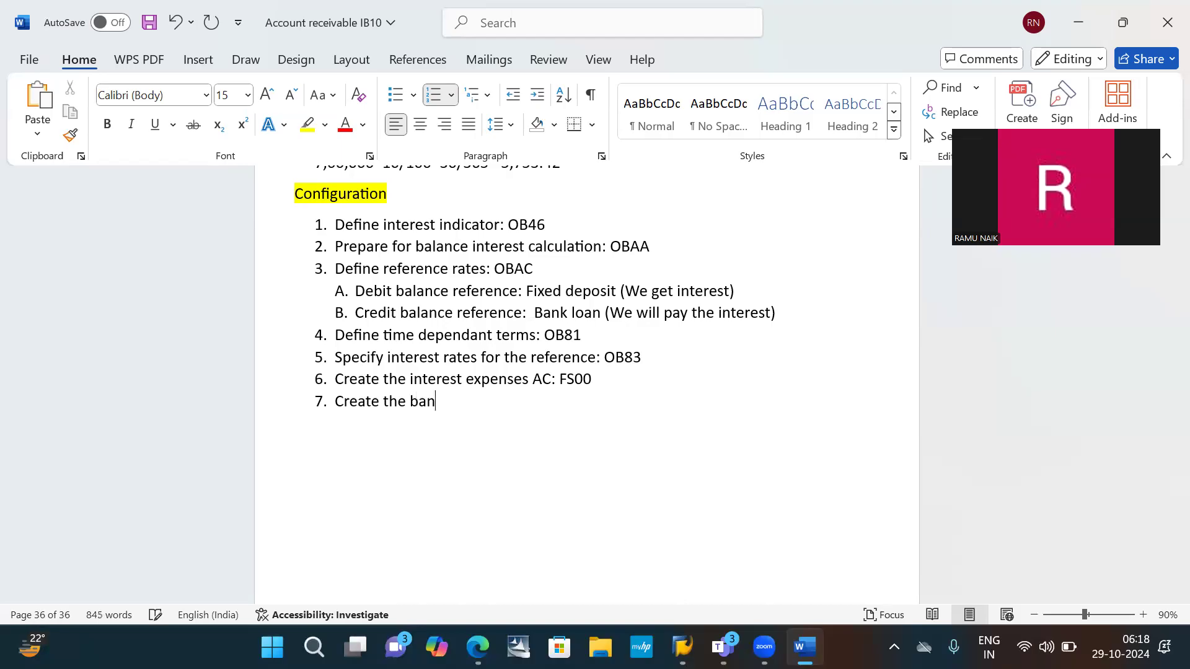
pyautogui.write('k loan G')
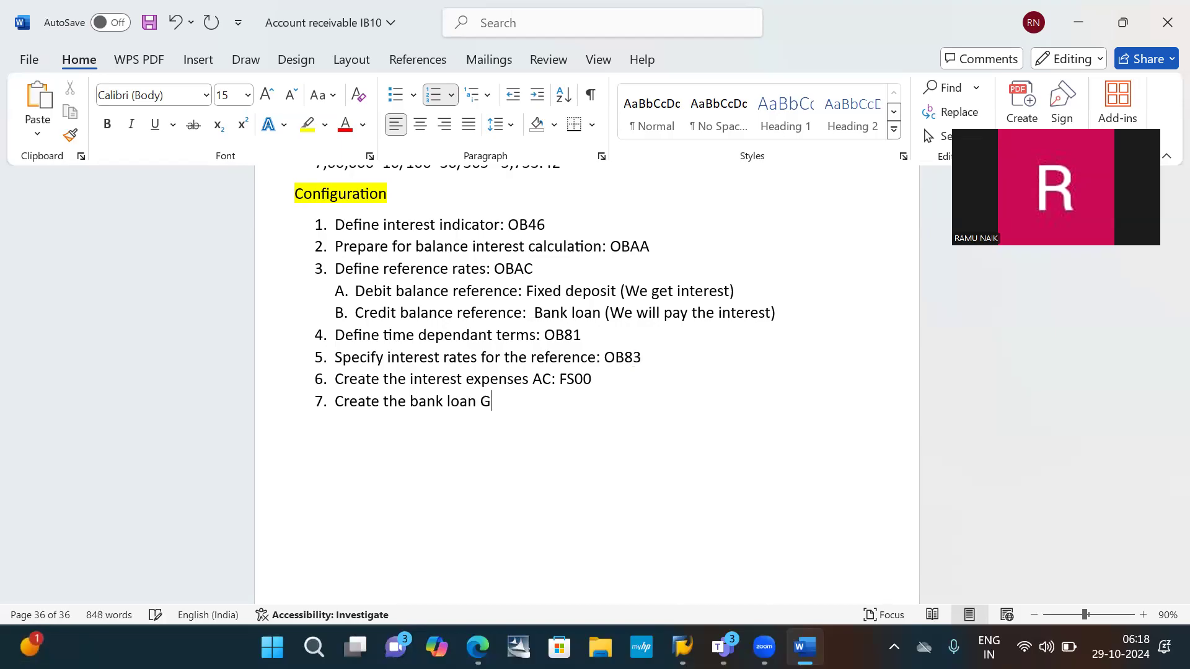
pyautogui.write('l')
pyautogui.press('BackSpace')
pyautogui.write('L ac')
pyautogui.press('BackSpace')
pyautogui.press('BackSpace')
pyautogui.write('AC: f')
# - Complete item 7 with the transaction code FS00 after a colon and start item 8
pyautogui.press('BackSpace')
pyautogui.write('FS00')
pyautogui.press('Return')
# - Enter "Assign the accousts for account determination" as the text of item 8
pyautogui.write('assi')
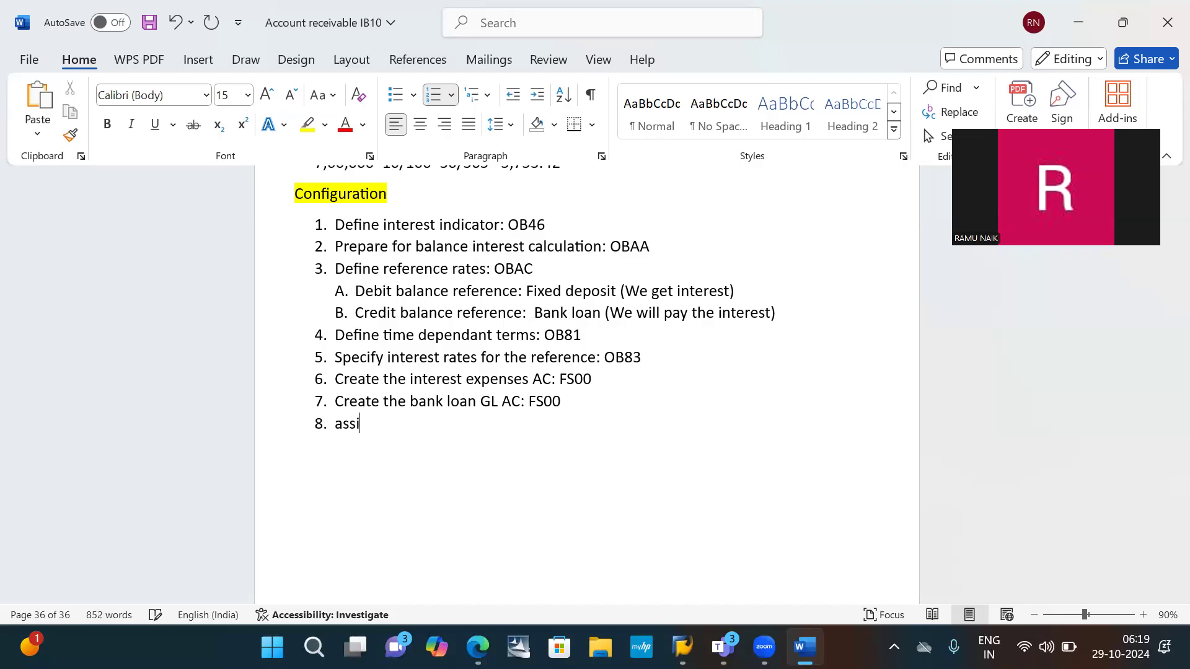
pyautogui.write('gn tthe accousts for account determination ')
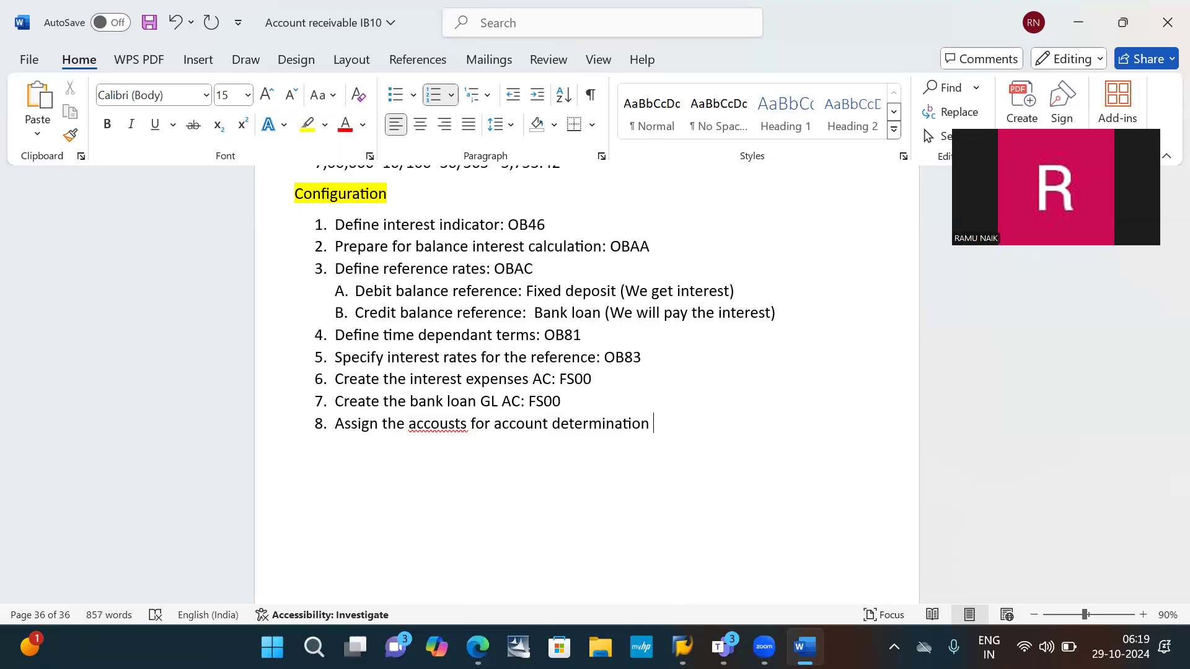
pyautogui.write('(')
# - Complete item 8 with "( Automatic posting): OBV2"
pyautogui.write('a')
pyautogui.press('BackSpace')
pyautogui.write('Automatio')
pyautogui.write(' posting)')
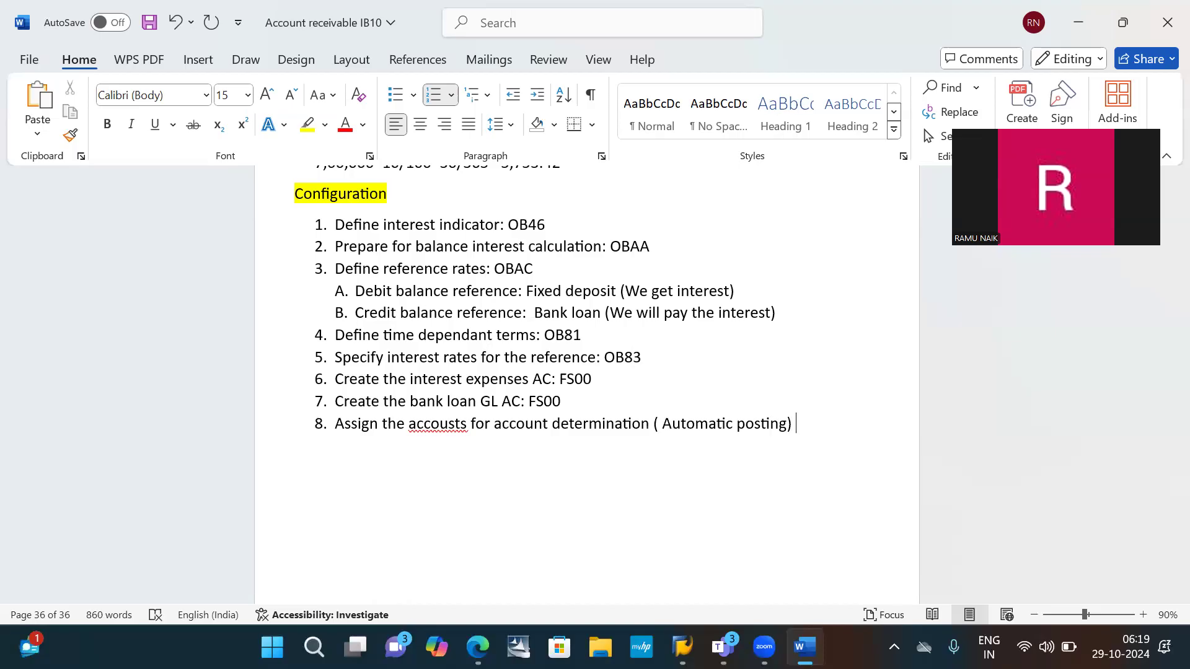
pyautogui.press('BackSpace')
pyautogui.write(': OBV2')
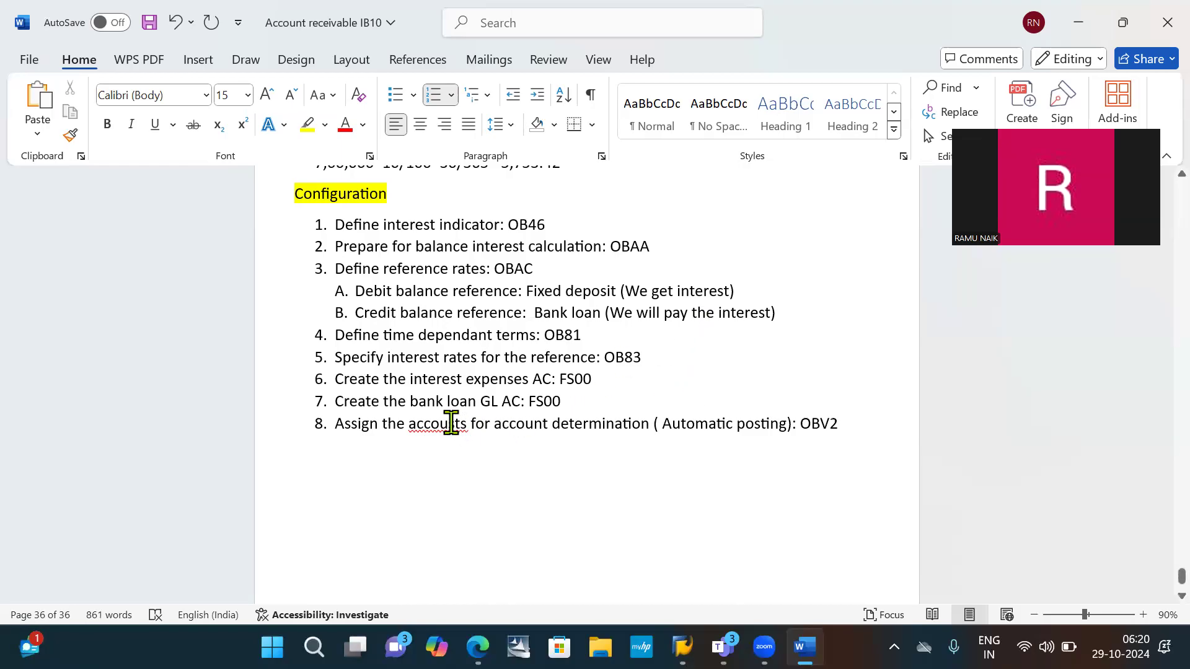
# - Correct the misspelled word "accousts" in item 8 to "accounts"
pyautogui.click(449, 423)
pyautogui.press('Delete')
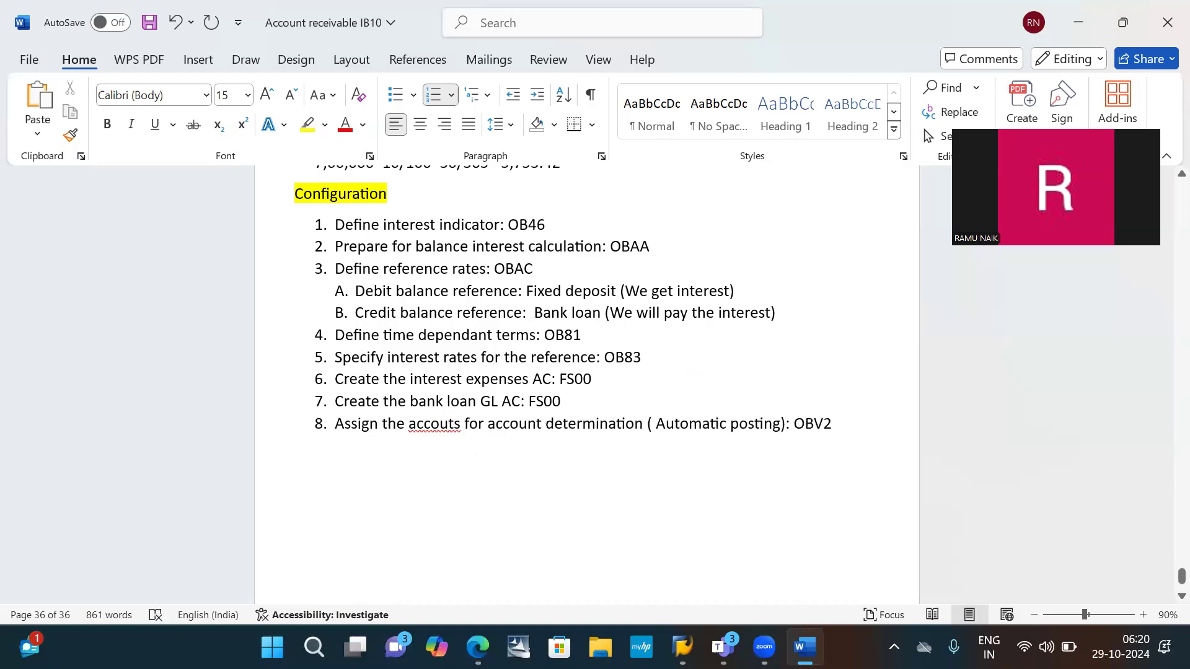
pyautogui.write('N')
pyautogui.press('BackSpace')
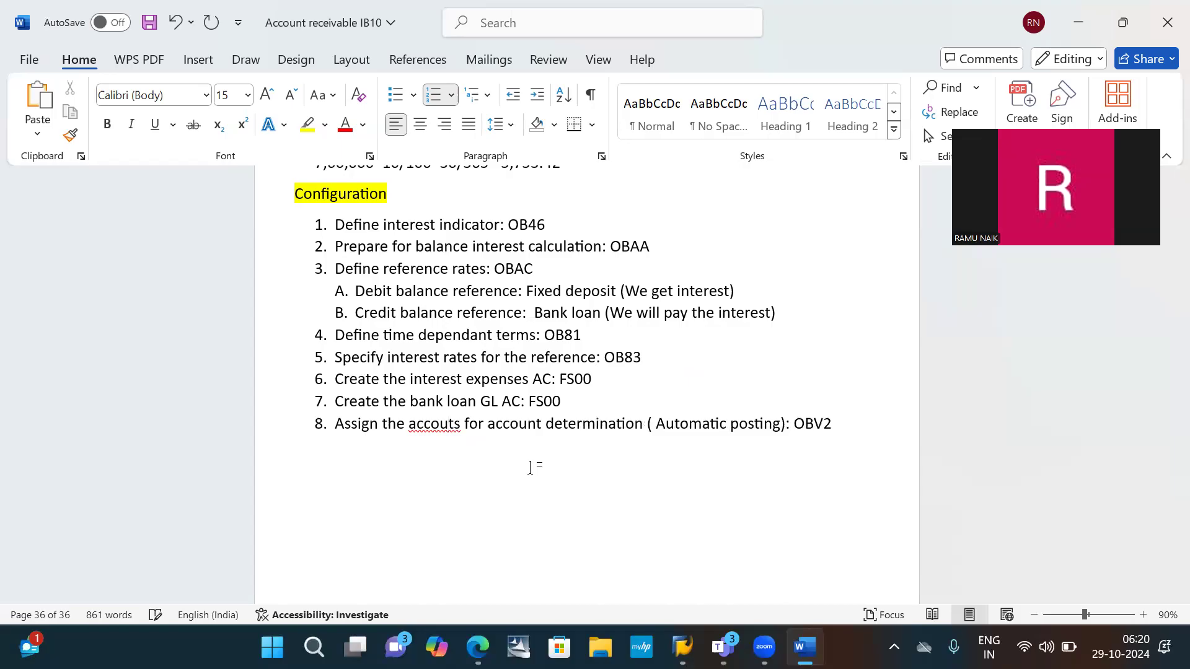
pyautogui.write('n')
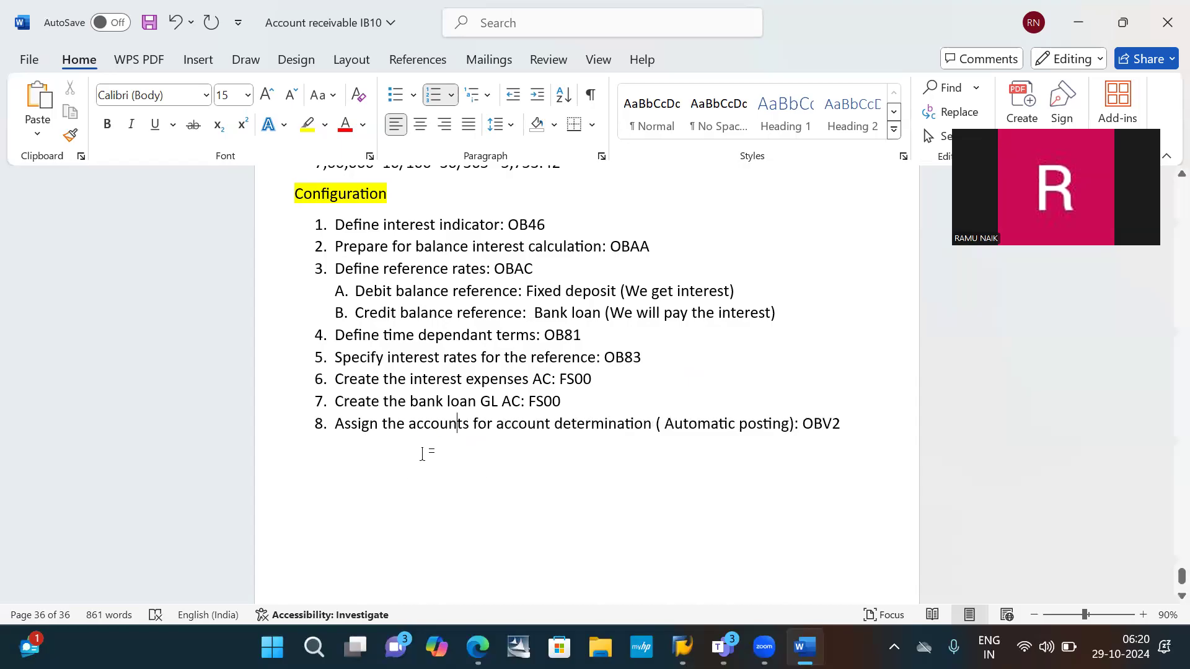
# - Add item 9 after the OBV2 line, beginning with "Specify the"
pyautogui.click(423, 455)
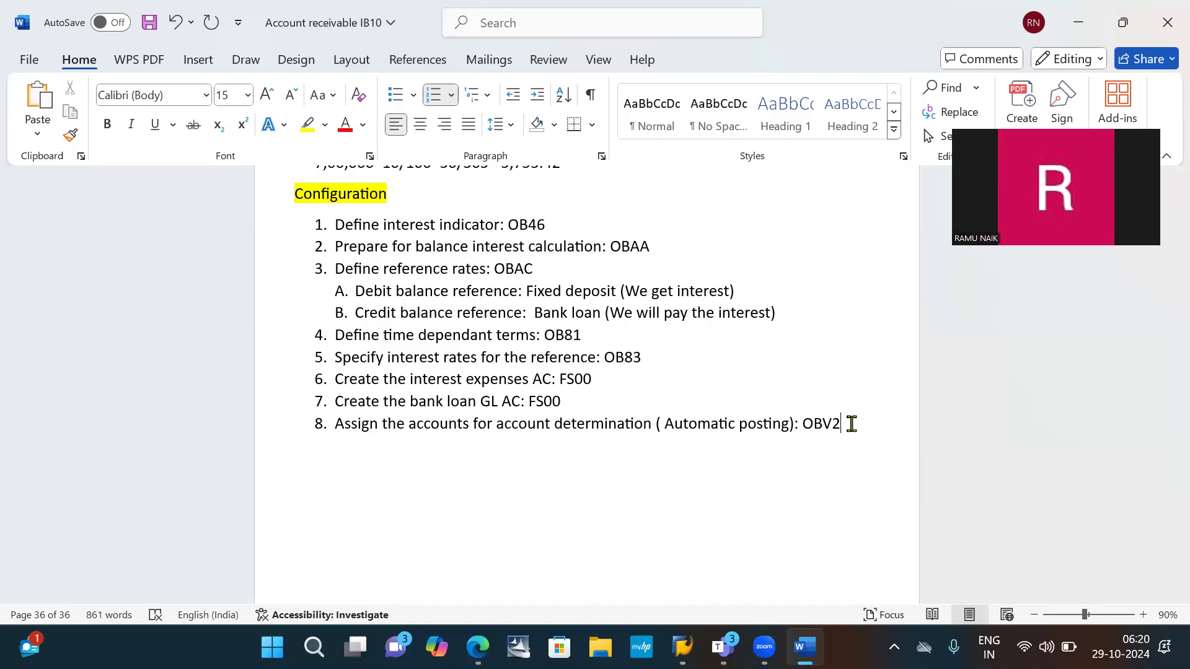
pyautogui.press('Return')
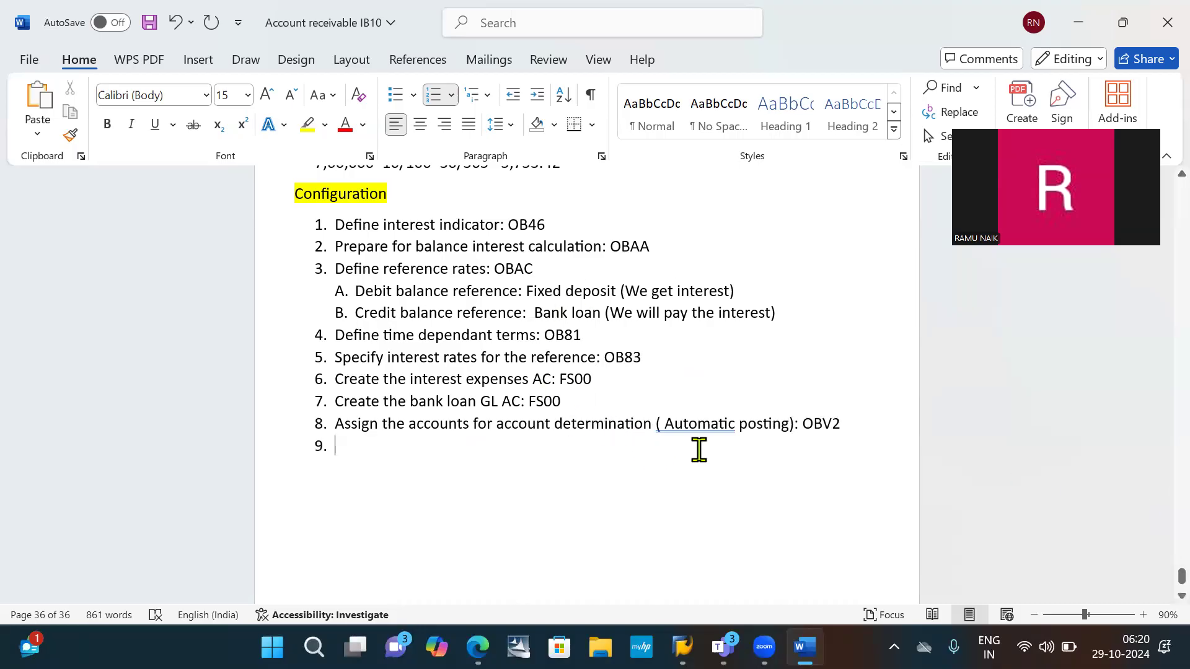
pyautogui.write('s')
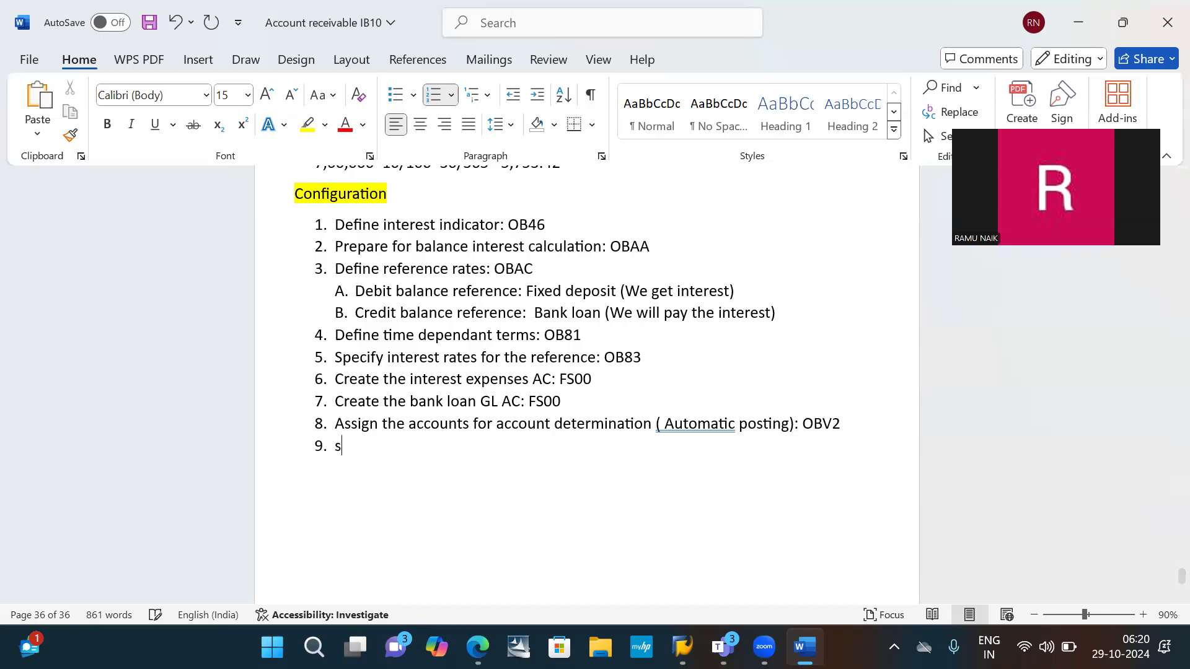
pyautogui.write('pecify ')
pyautogui.write('ind')
pyautogui.press('BackSpace')
pyautogui.press('BackSpace')
pyautogui.press('BackSpace')
pyautogui.write('the kj')
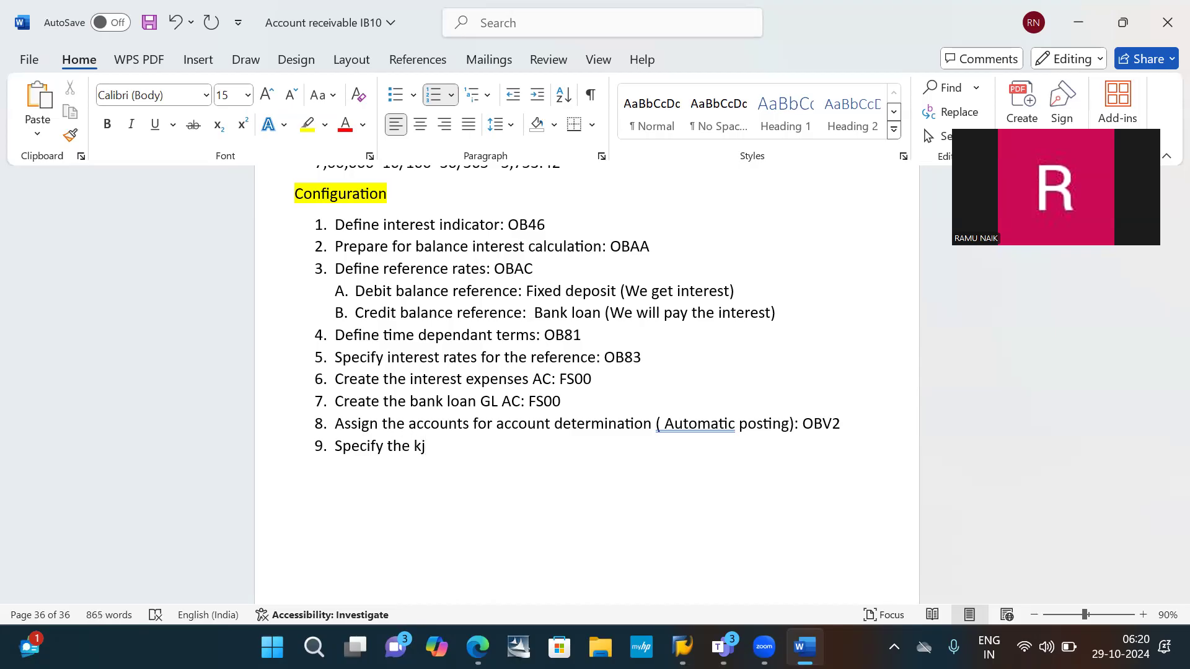
pyautogui.press('BackSpace')
pyautogui.press('BackSpace')
# - Continue item 9 with "interest indicator in the loan"
pyautogui.write('interest in')
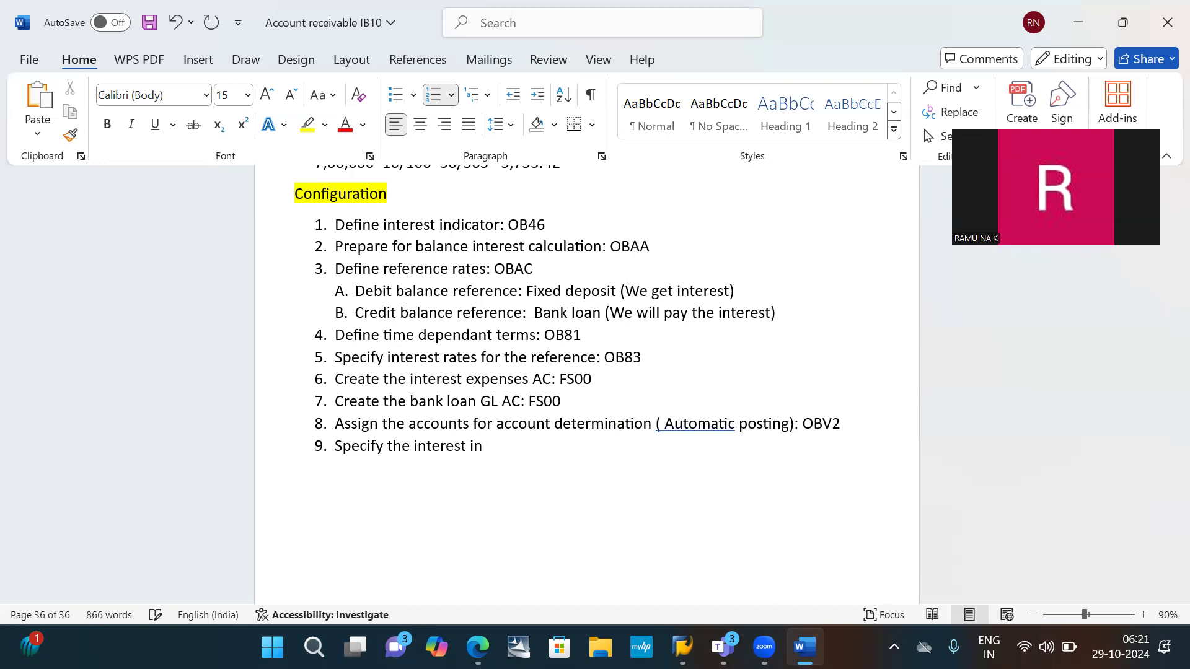
pyautogui.write('dicator in the loan')
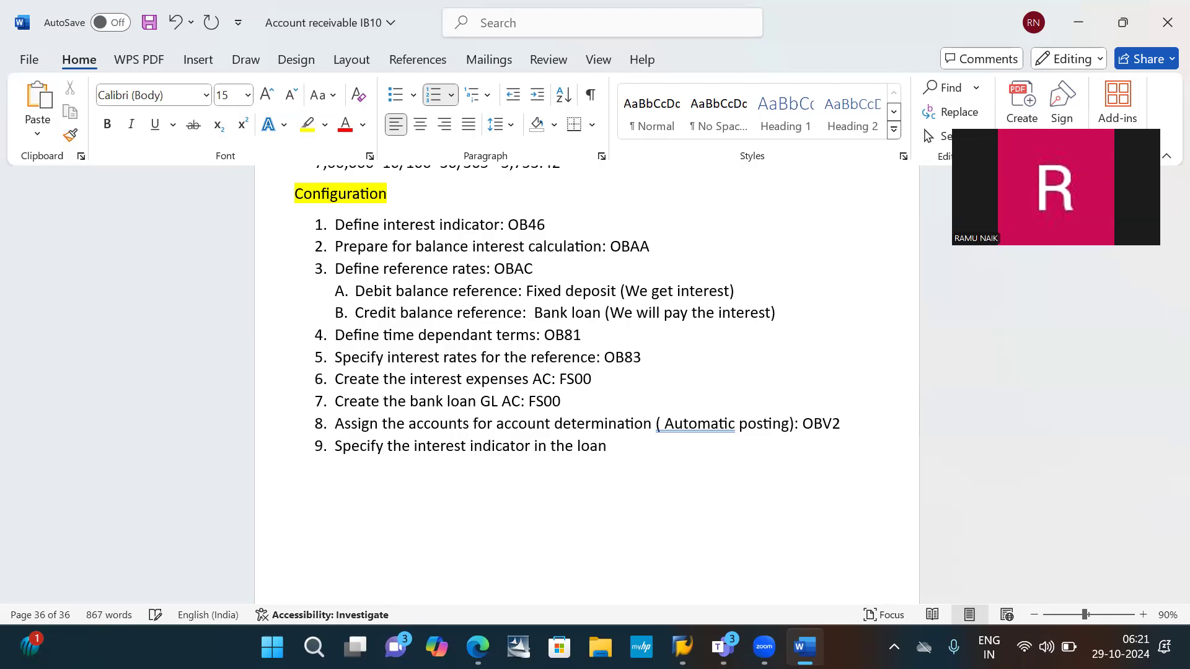
pyautogui.write(' AC: fs')
# - Complete item 9 with "AC: FS00"
pyautogui.press('BackSpace')
pyautogui.press('BackSpace')
pyautogui.write('FS00')
pyautogui.press('Return')
pyautogui.write('POST')
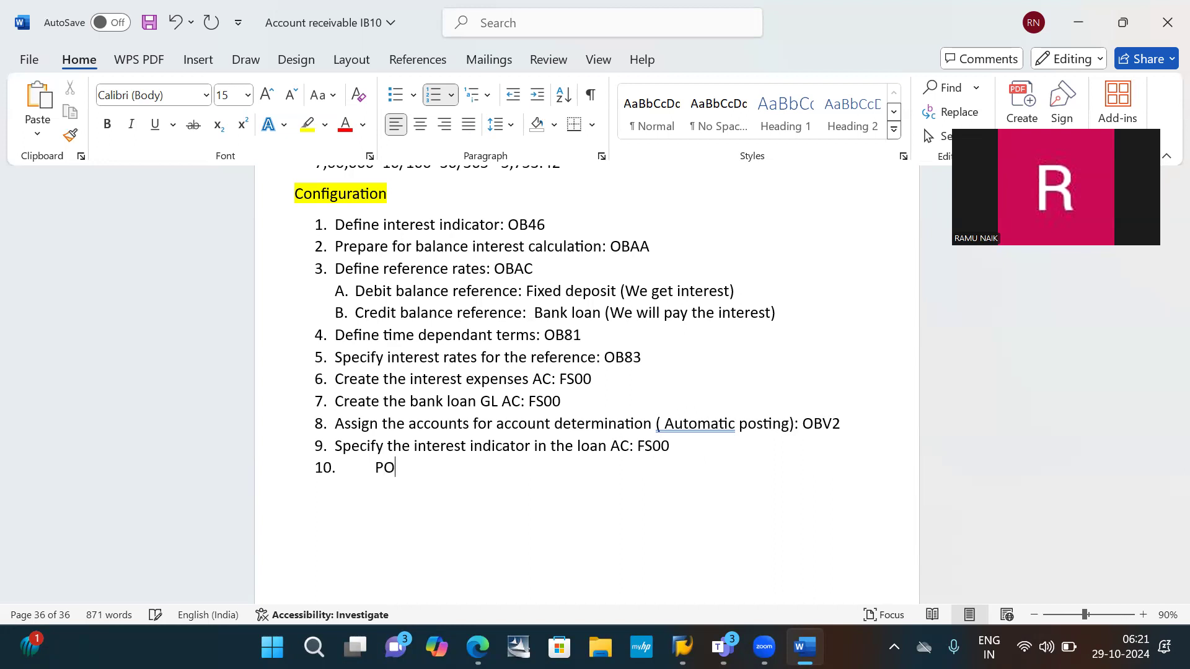
pyautogui.press('BackSpace')
pyautogui.press('BackSpace')
pyautogui.press('BackSpace')
pyautogui.press('BackSpace')
pyautogui.press('BackSpace')
pyautogui.press('BackSpace')
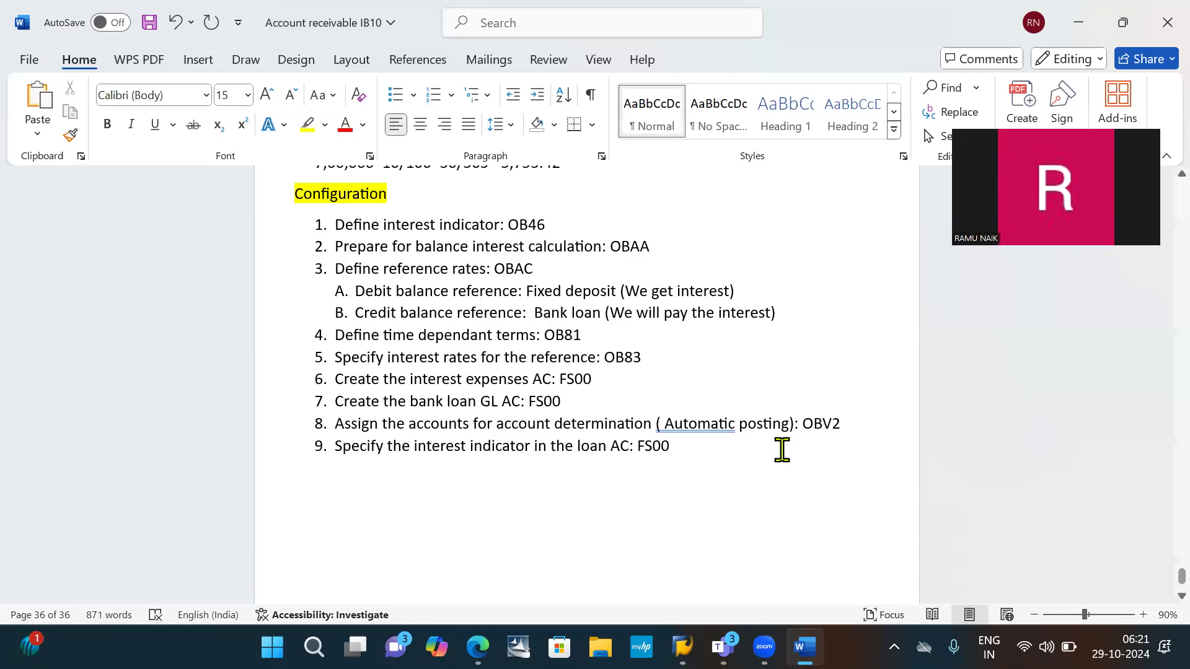
pyautogui.click(741, 446)
pyautogui.press('Return')
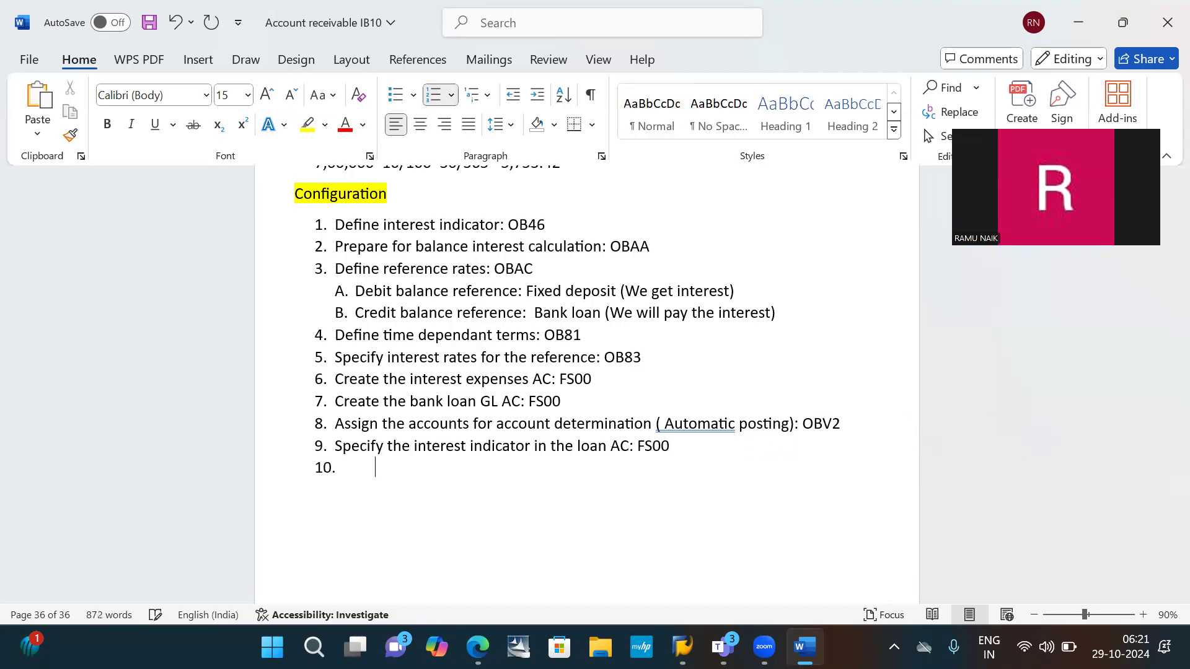
pyautogui.write('POST')
pyautogui.press('BackSpace')
pyautogui.press('BackSpace')
pyautogui.press('BackSpace')
pyautogui.press('BackSpace')
pyautogui.press('BackSpace')
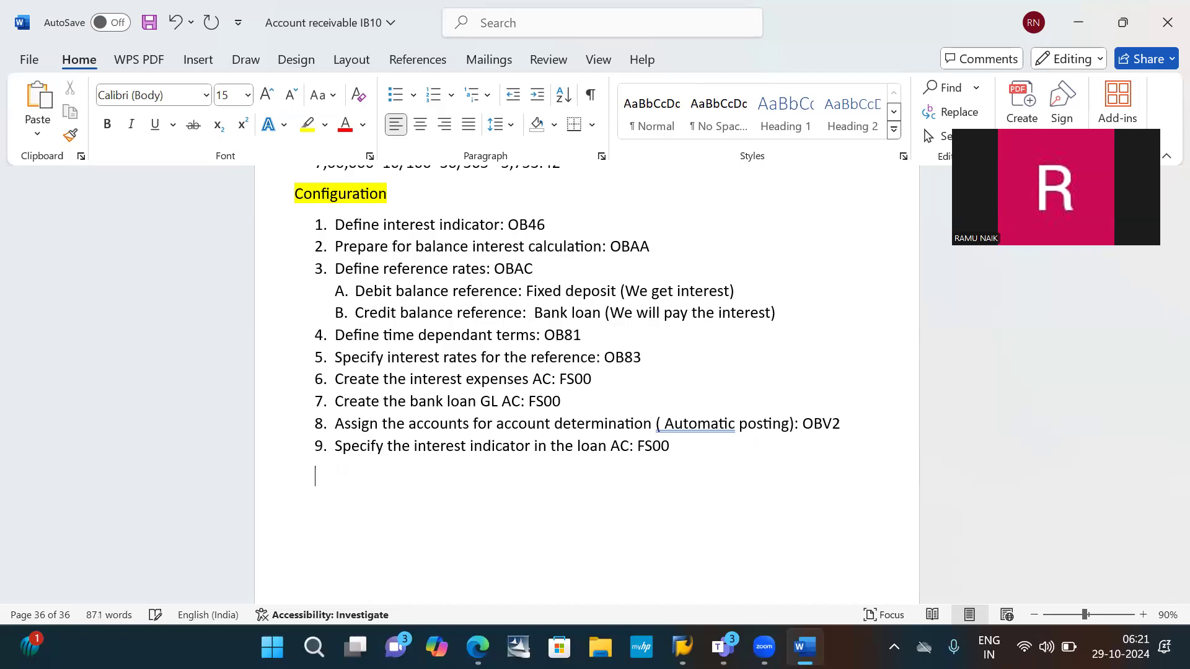
pyautogui.press('BackSpace')
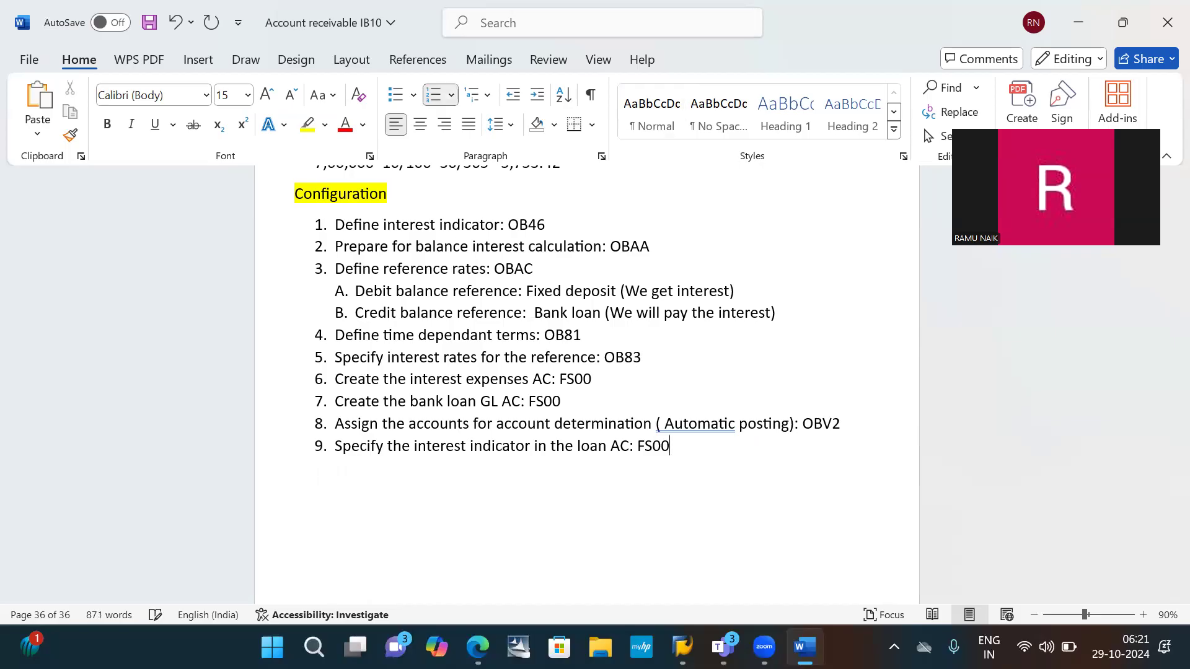
pyautogui.press('Return')
pyautogui.write('POST')
pyautogui.press('BackSpace')
pyautogui.press('BackSpace')
pyautogui.press('BackSpace')
pyautogui.press('BackSpace')
pyautogui.press('BackSpace')
pyautogui.press('BackSpace')
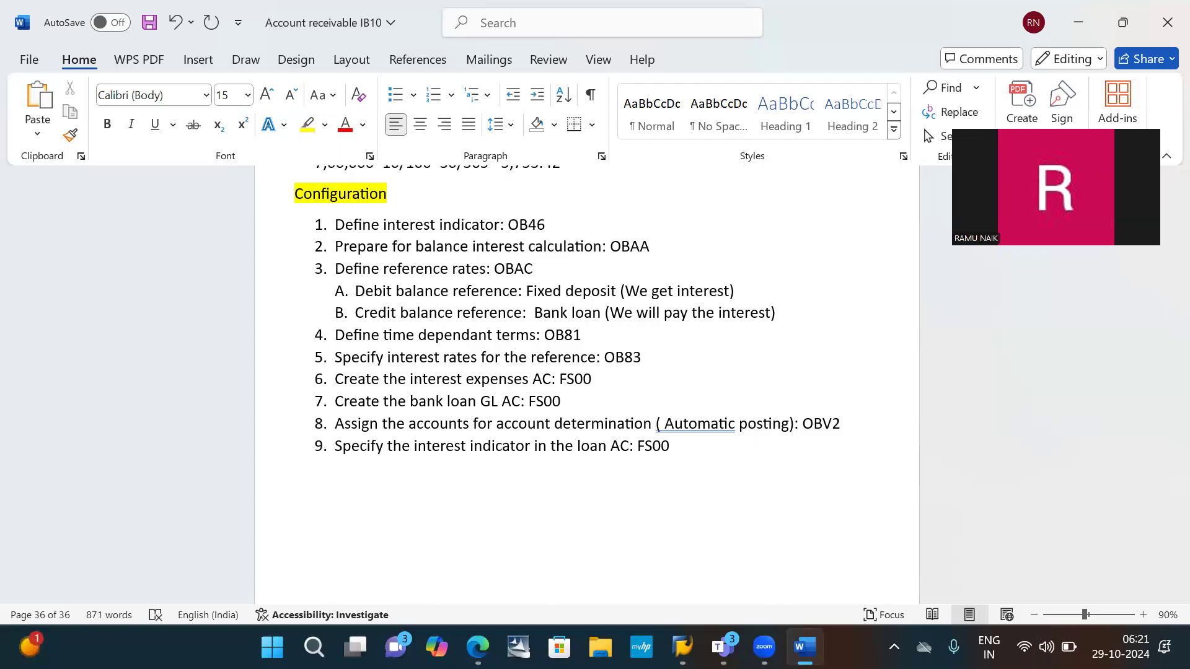
# - Add item 10 below the loan AC line, beginning with "Post"
pyautogui.write('10.')
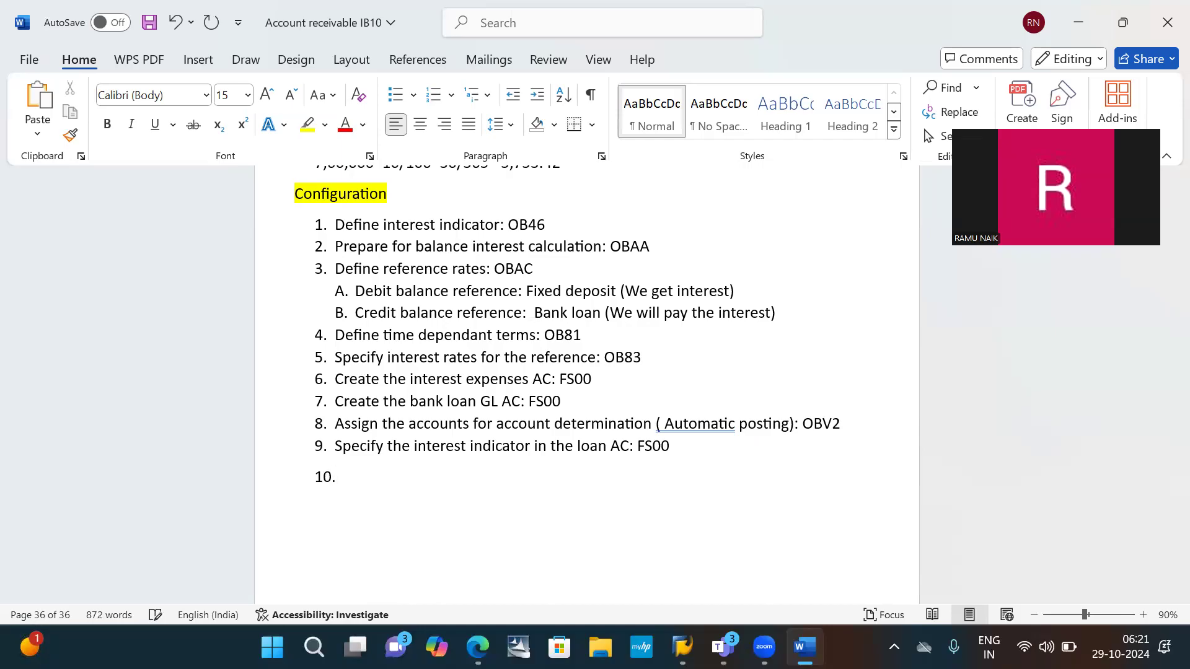
pyautogui.press('space')
pyautogui.write('PO')
pyautogui.press('BackSpace')
pyautogui.write('ost')
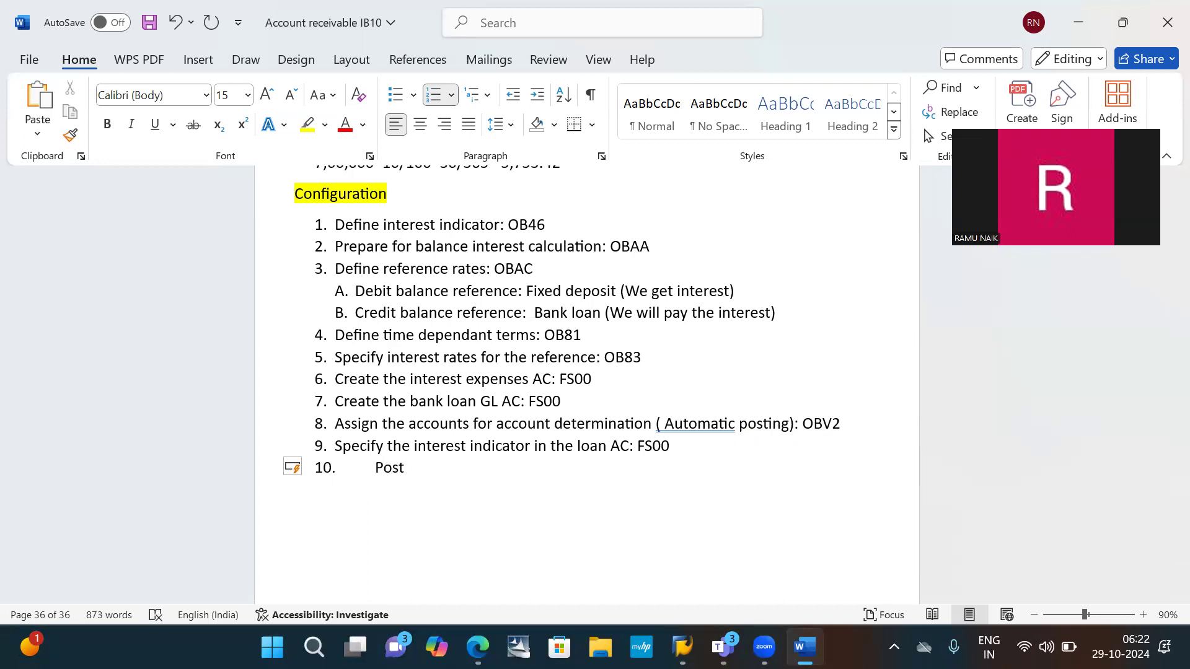
pyautogui.write(' ba')
# - Complete item 10 so it reads "Post back dated loan transaction: FB50"
pyautogui.write('ck dat')
pyautogui.write('ed ;p')
pyautogui.press('BackSpace')
pyautogui.press('BackSpace')
pyautogui.press('BackSpace')
pyautogui.write('loan transa')
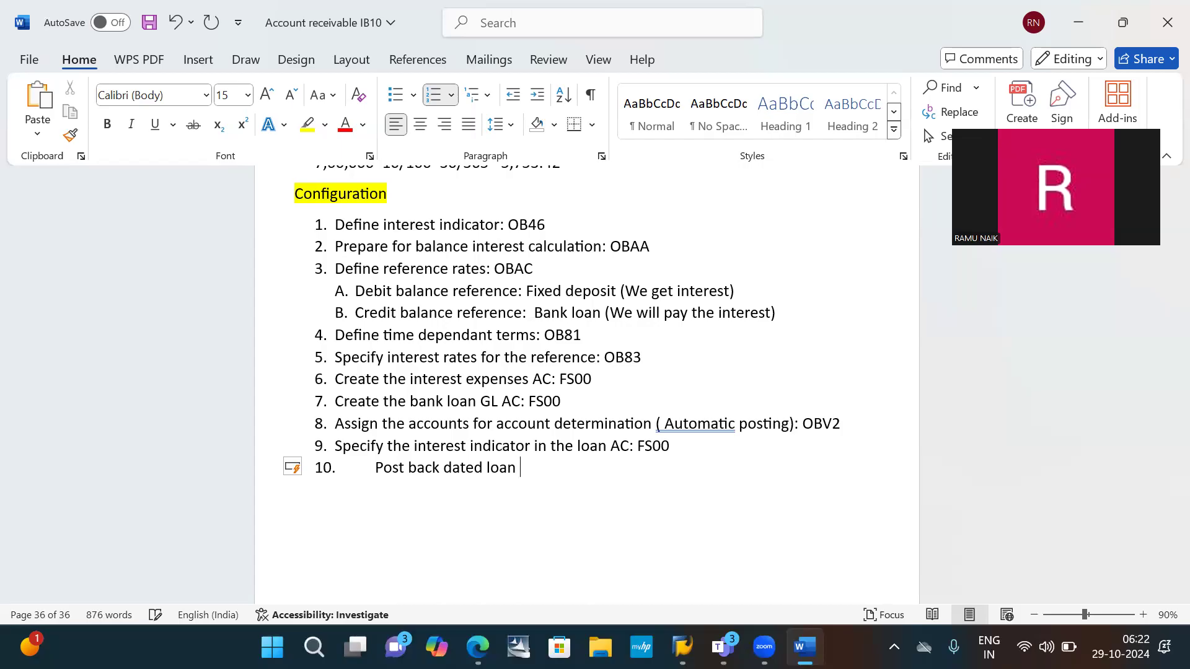
pyautogui.write('ction: FB50')
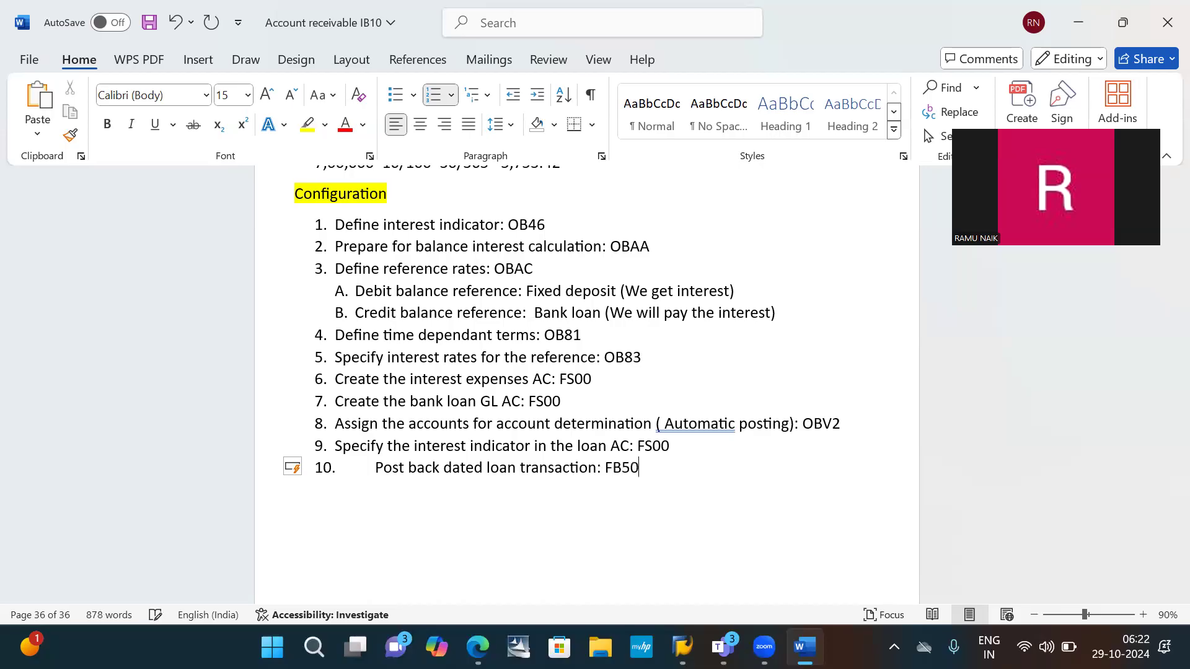
# - Add item 11 after the FB50 line, beginning with "Calculate interest for"
pyautogui.press('Return')
pyautogui.write('Calculate in')
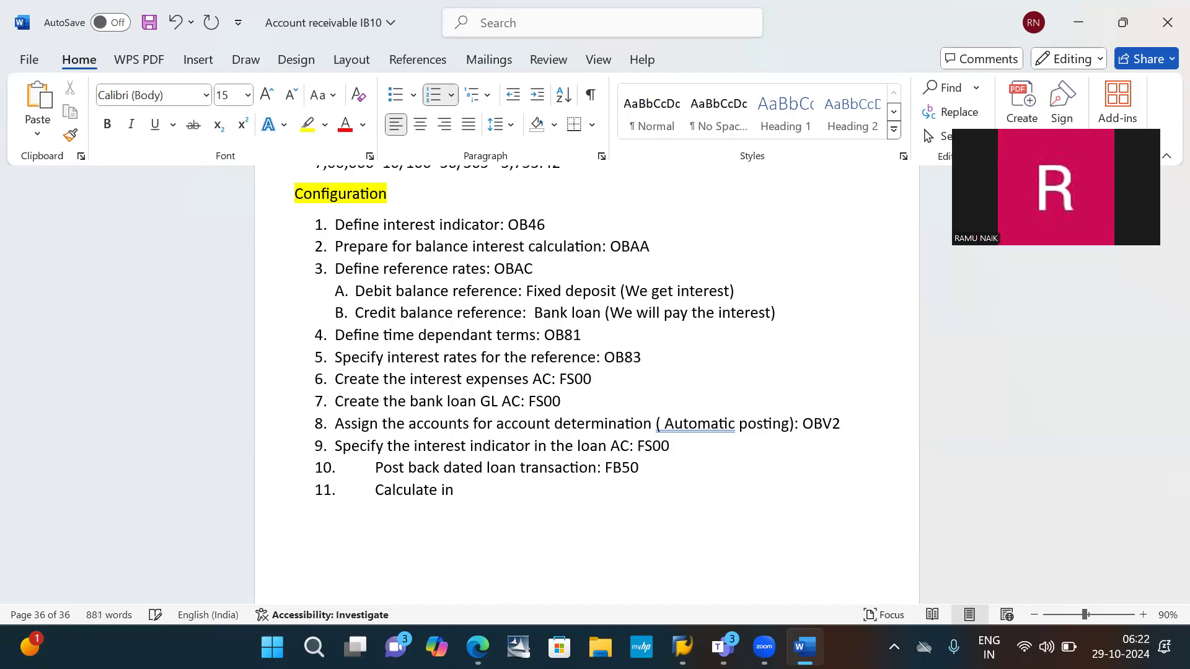
pyautogui.write('terest for')
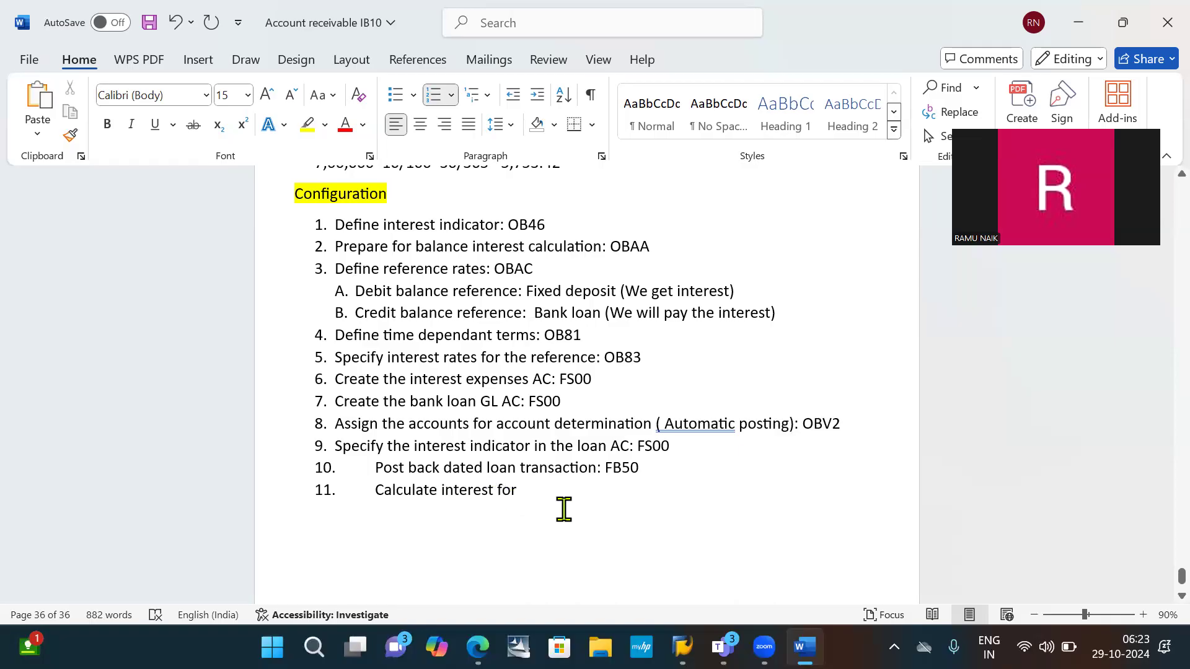
# - Continue item 11 with the month "November"
pyautogui.write('V')
pyautogui.press('BackSpace')
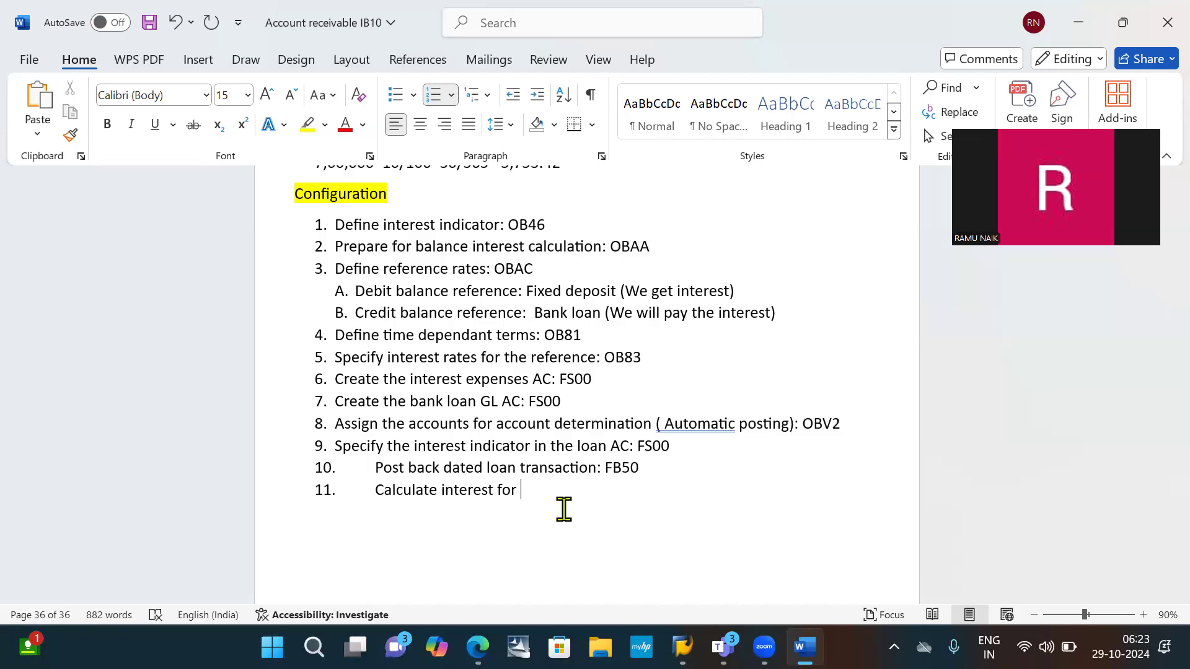
pyautogui.write('n')
pyautogui.press('BackSpace')
pyautogui.write('Nove')
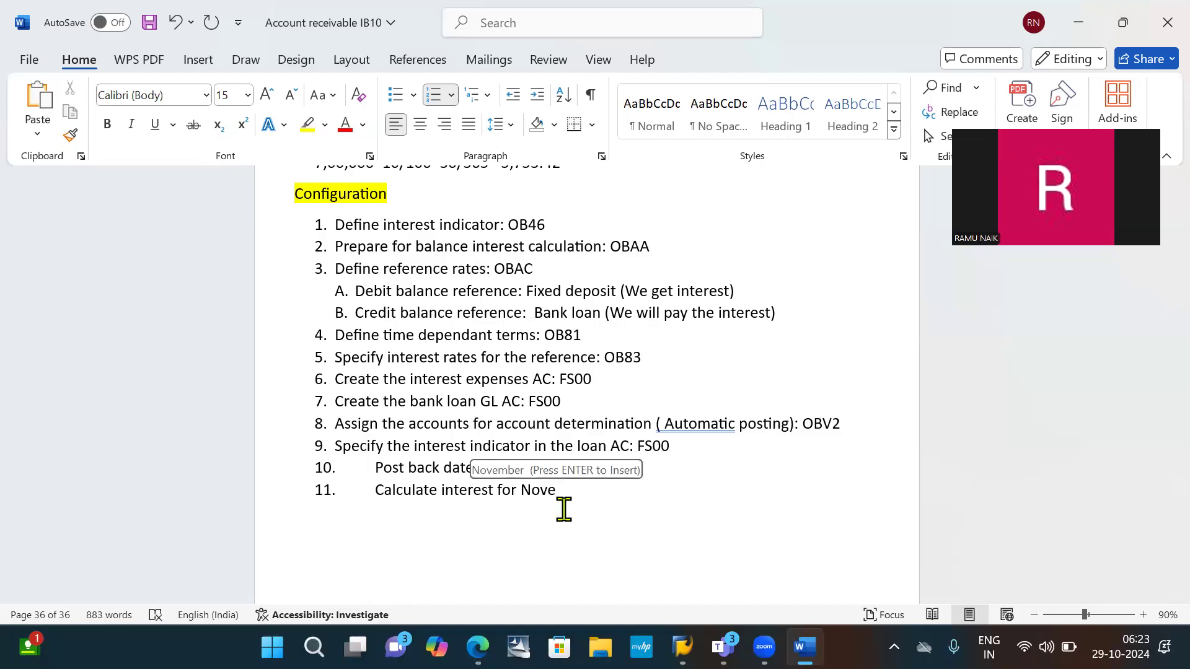
pyautogui.press('Return')
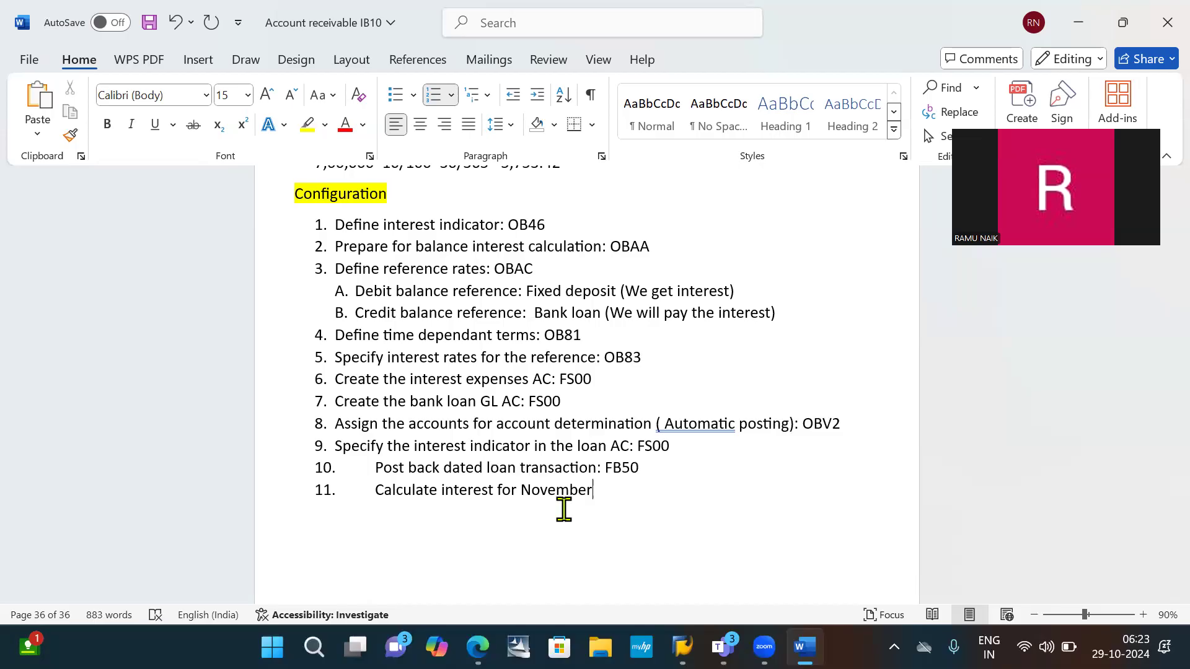
# - Complete item 11 with the transaction code ": F.52" and save the document
pyautogui.write(': F.53')
pyautogui.press('BackSpace')
pyautogui.write('2')
pyautogui.press('Return')
pyautogui.press('BackSpace')
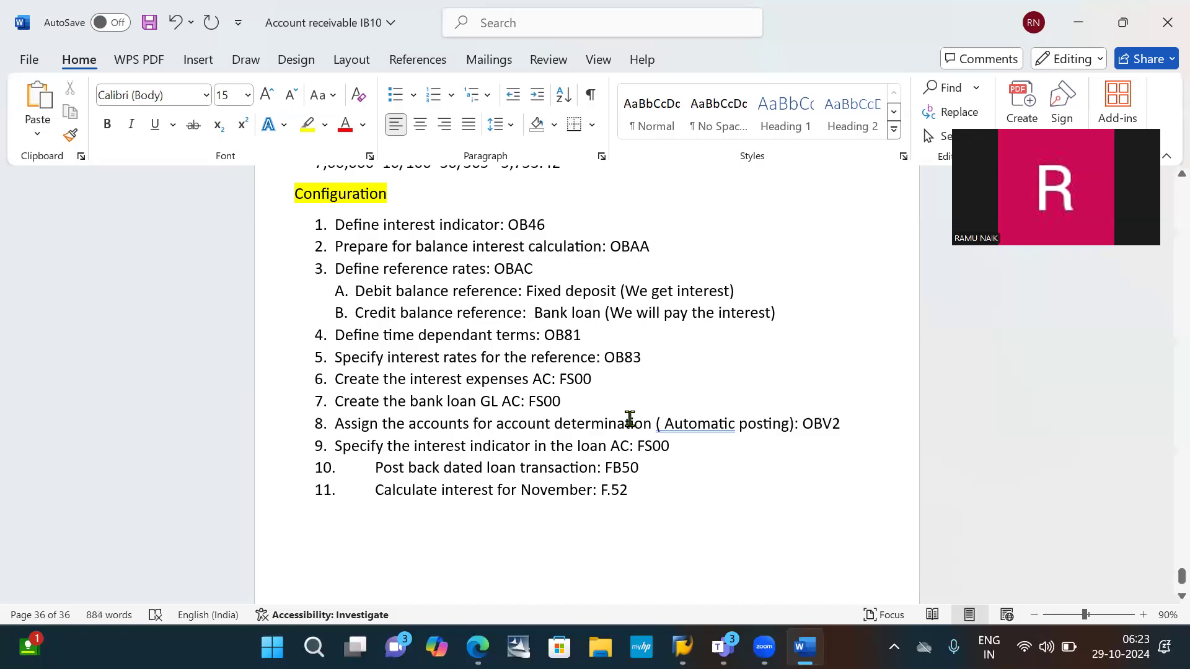
pyautogui.click(684, 446)
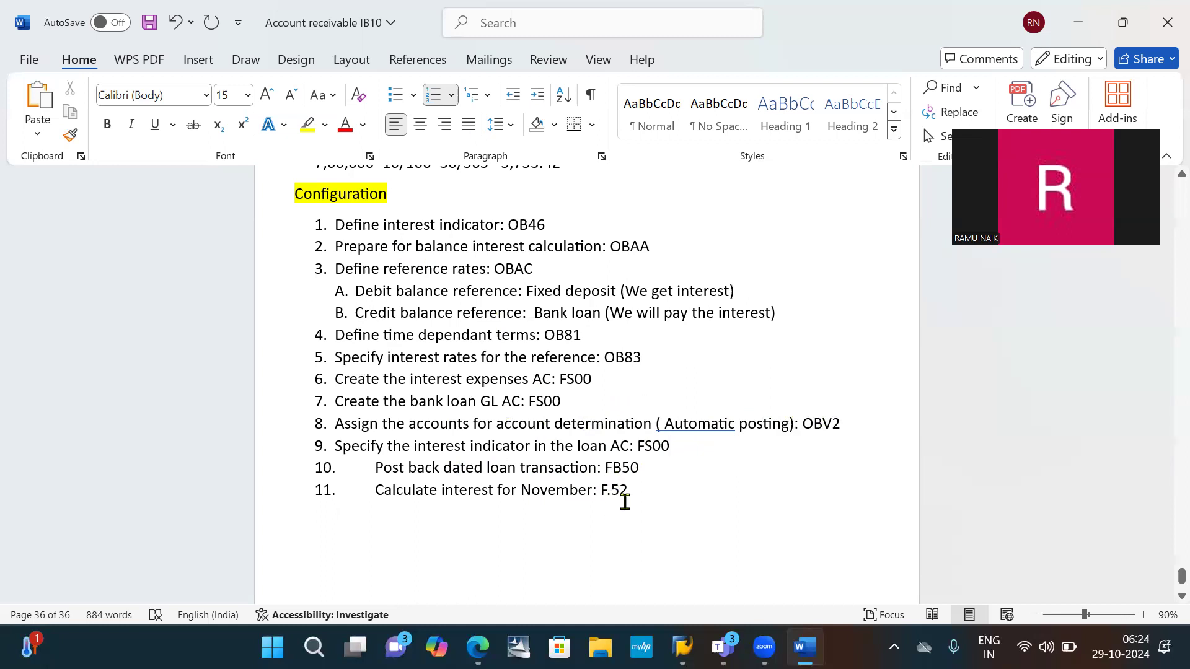
pyautogui.hotkey('ctrl', 's')
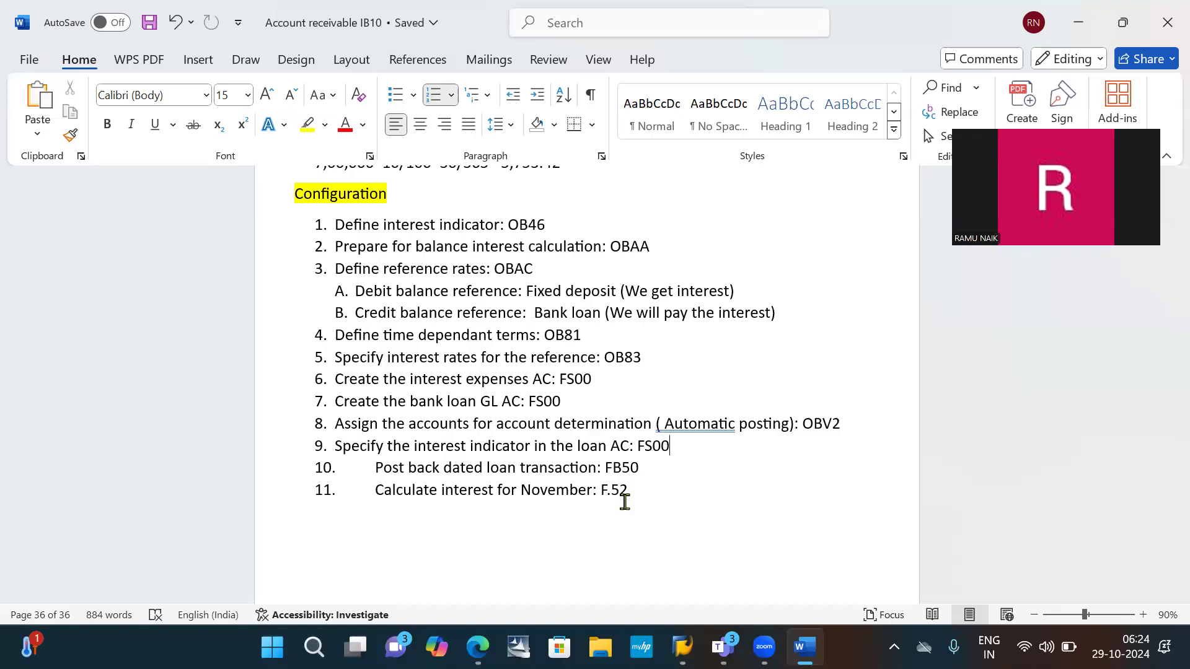
# - Copy the whole configuration list, items 1 to 11, and paste it below the original list
pyautogui.moveTo(608, 494); pyautogui.dragTo(295, 239)
pyautogui.hotkey('ctrl', 'c')
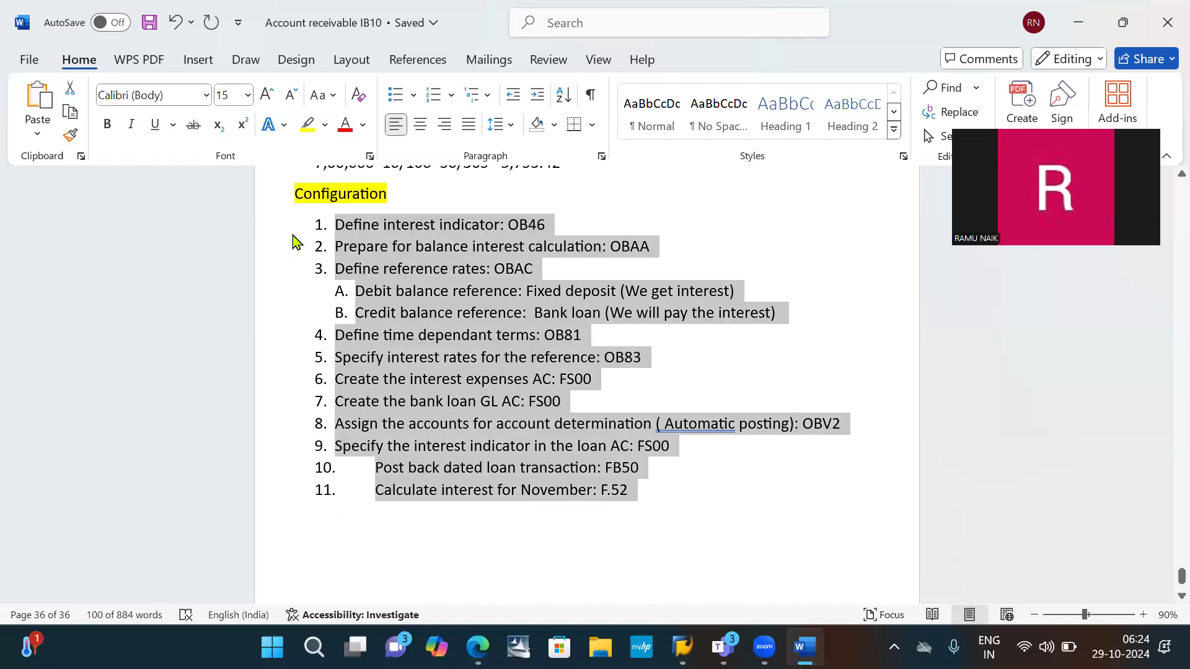
pyautogui.scroll(-3, 295, 241)
pyautogui.scroll(-2, 294, 236)
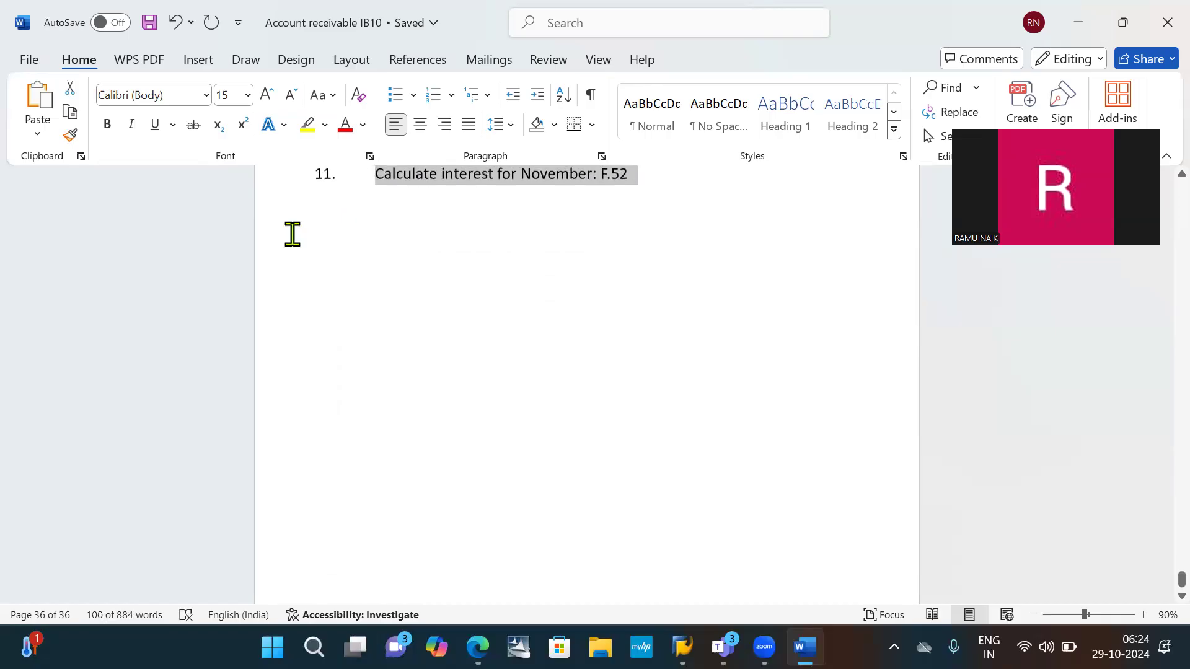
pyautogui.scroll(1, 294, 235)
pyautogui.click(472, 275)
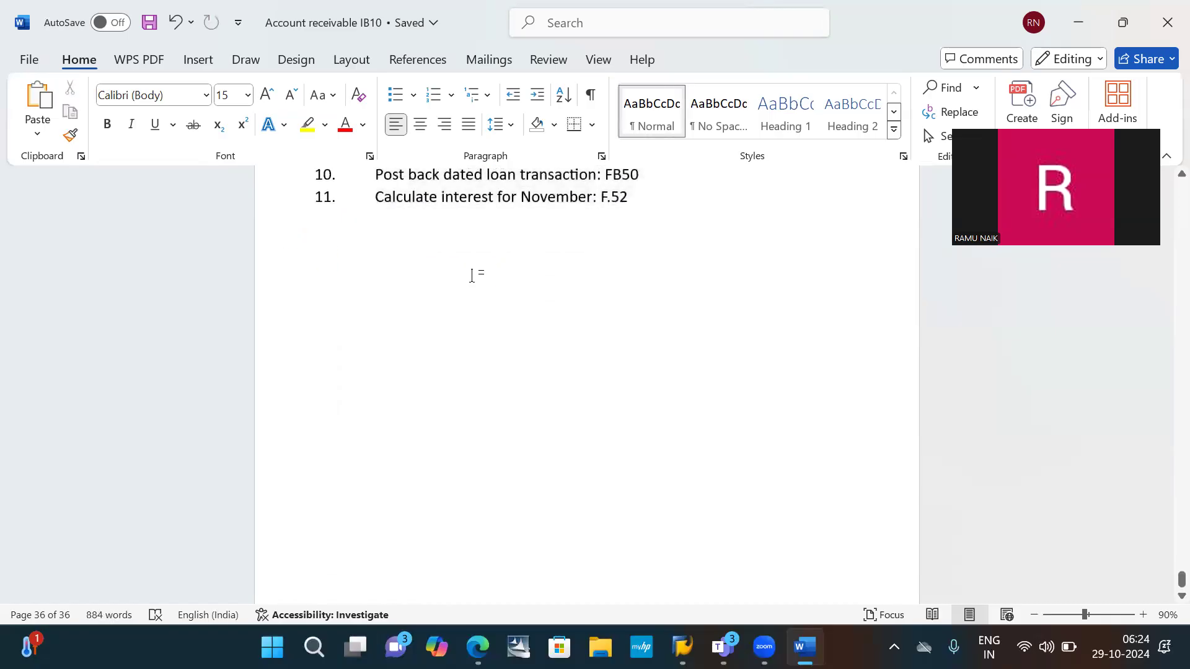
pyautogui.hotkey('ctrl', 'v')
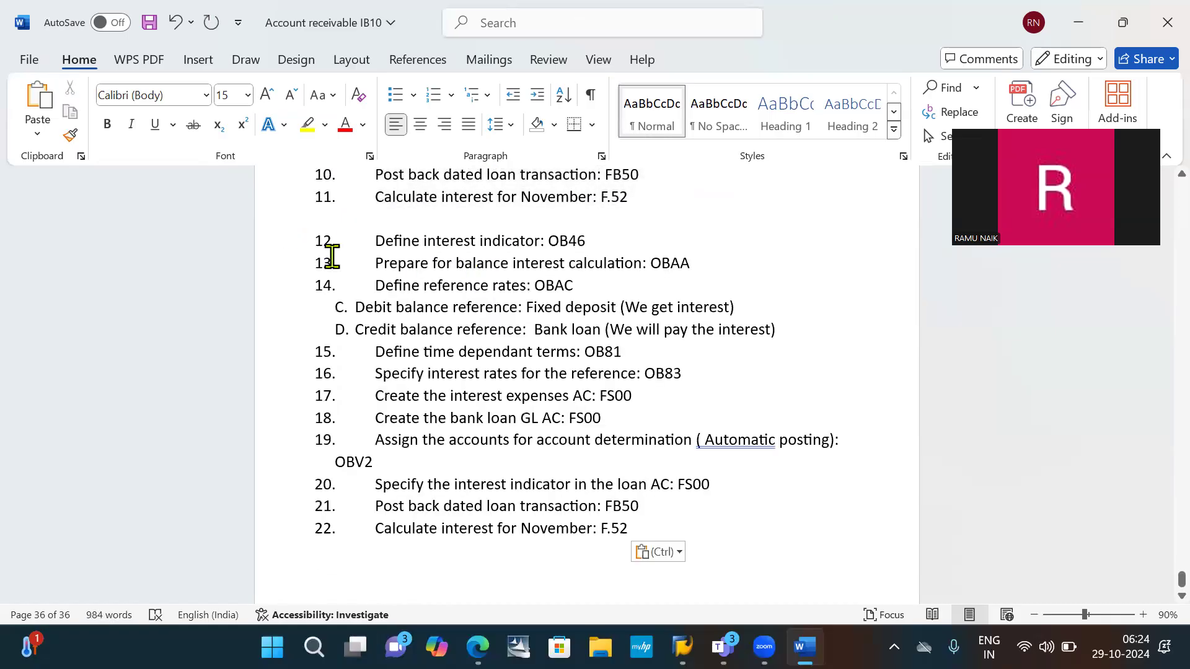
# - Restart the numbering of the pasted configuration list at 1
pyautogui.click(327, 236)
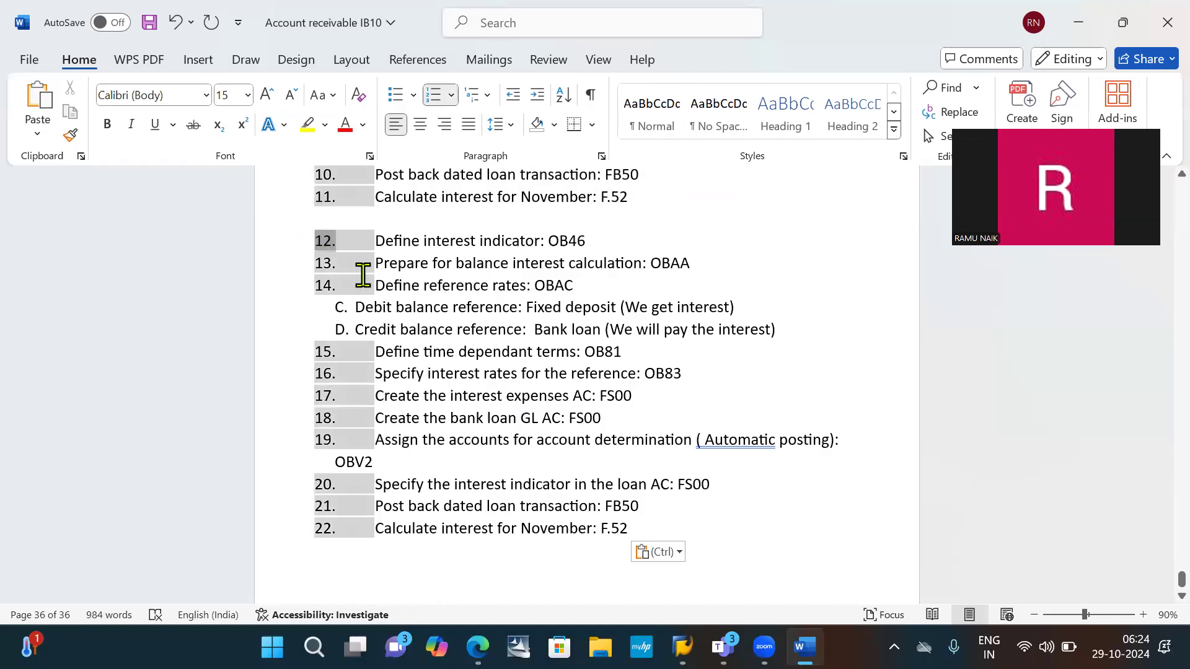
pyautogui.write('1')
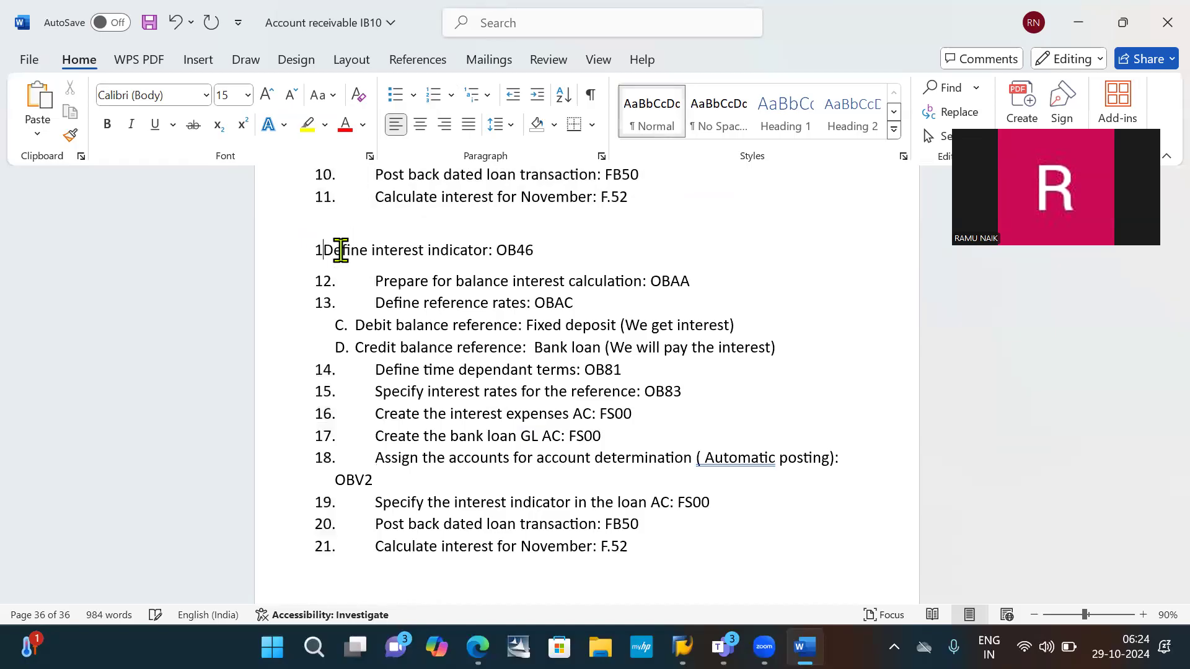
pyautogui.write('.')
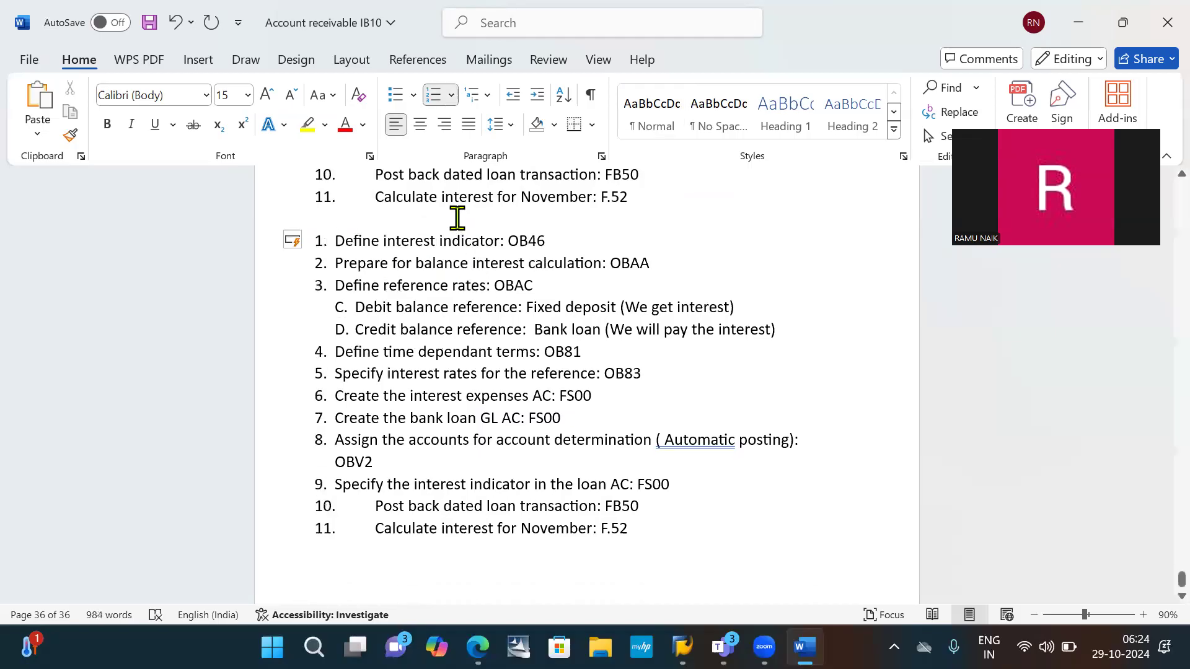
# - Insert unnumbered blank space after item 1, "Define interest indicator: OB46", in the copied list
pyautogui.click(548, 241)
pyautogui.press('Return')
pyautogui.press('BackSpace')
pyautogui.press('Return')
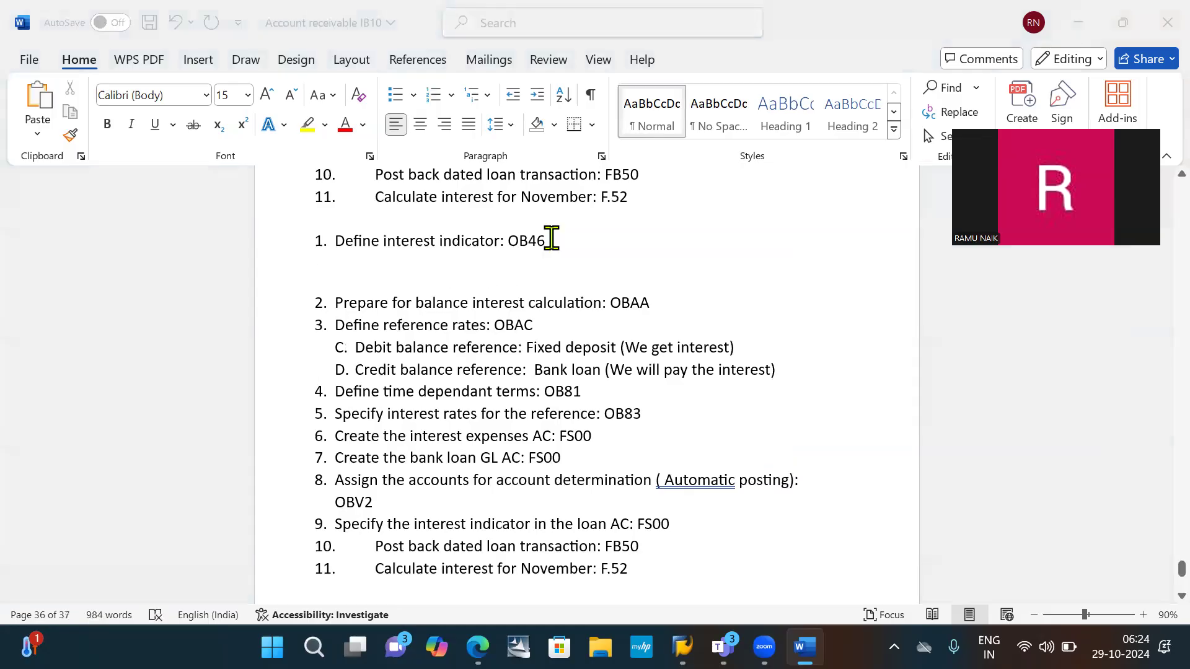
# - Switch to the SAP Easy Access session, run the /N command and dismiss the connection error dialog
pyautogui.hotkey('alt', 'Tab')
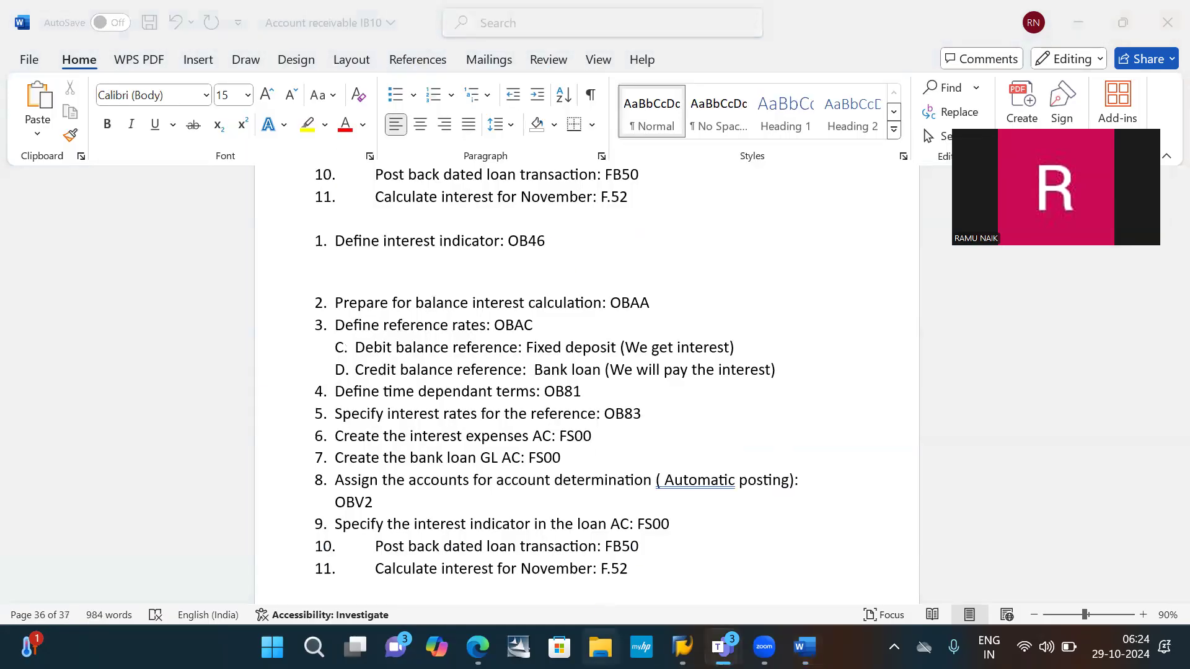
pyautogui.moveTo(682, 648)
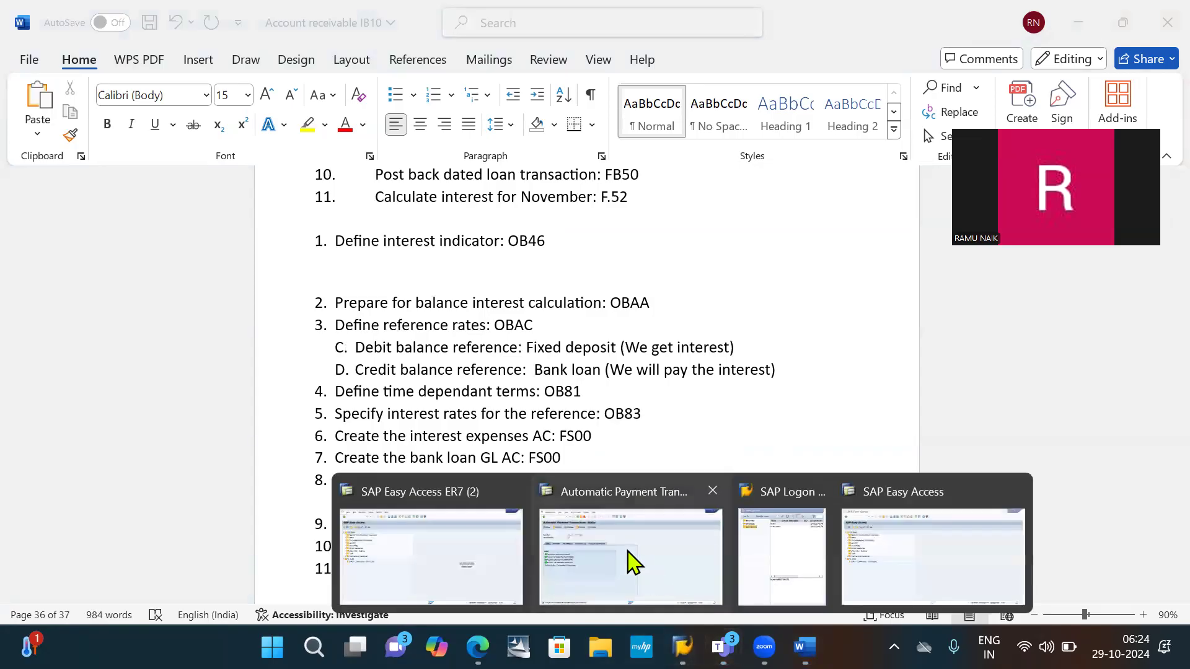
pyautogui.click(866, 541)
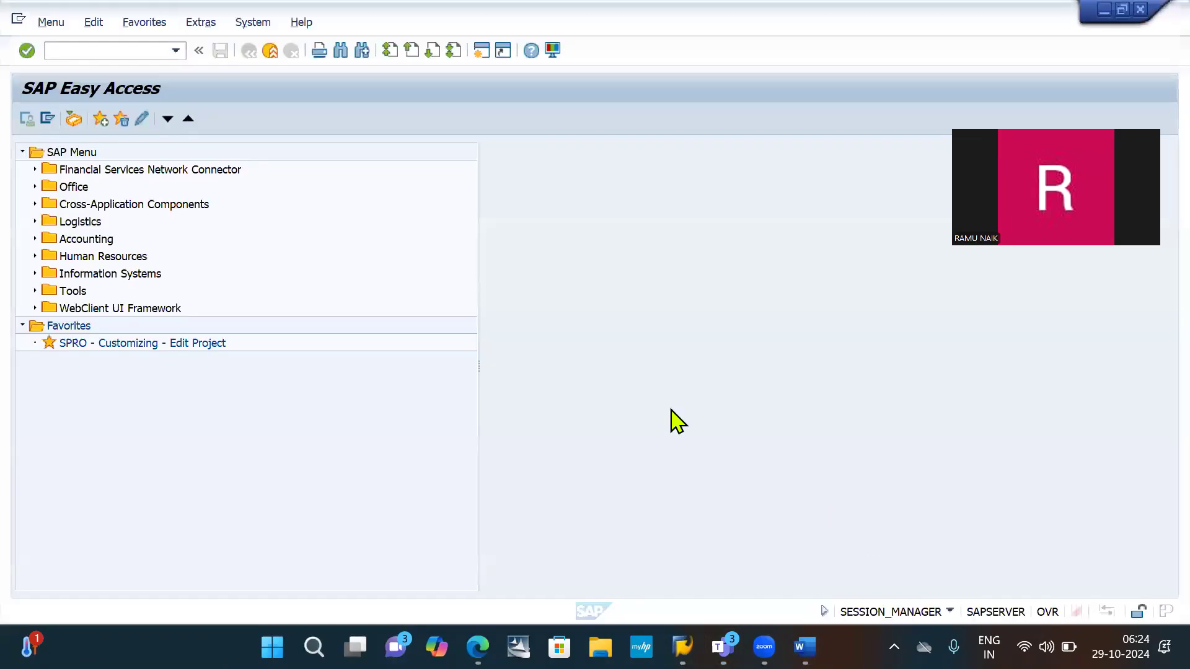
pyautogui.click(100, 54)
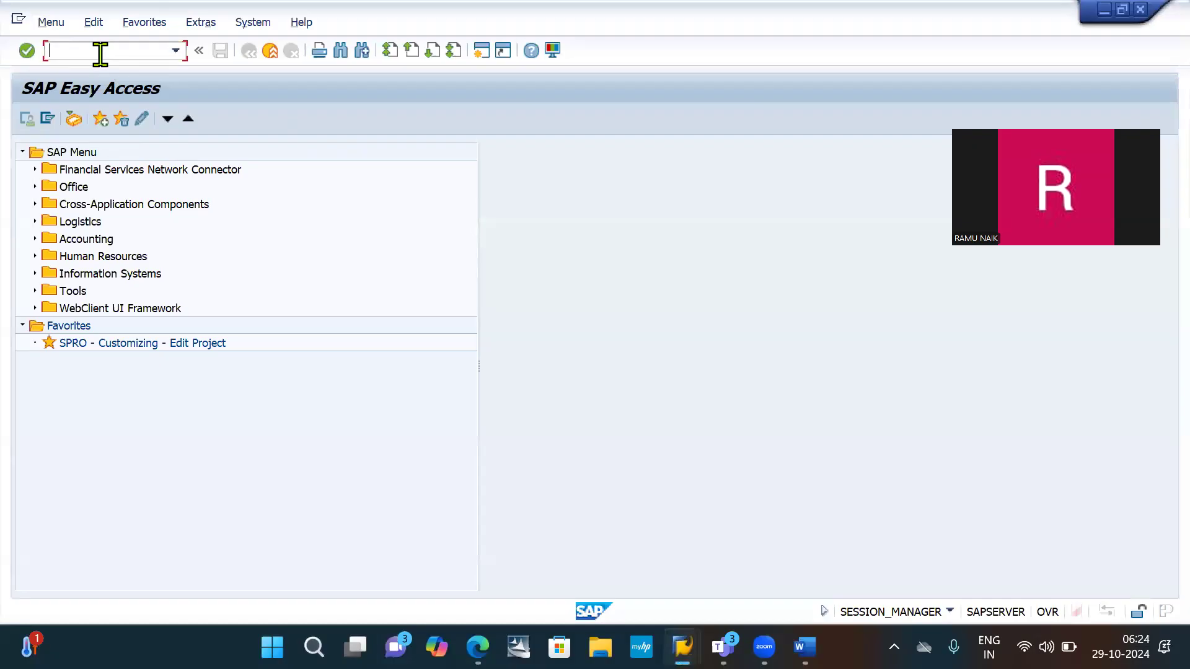
pyautogui.write('/N')
pyautogui.press('Return')
pyautogui.press('Return')
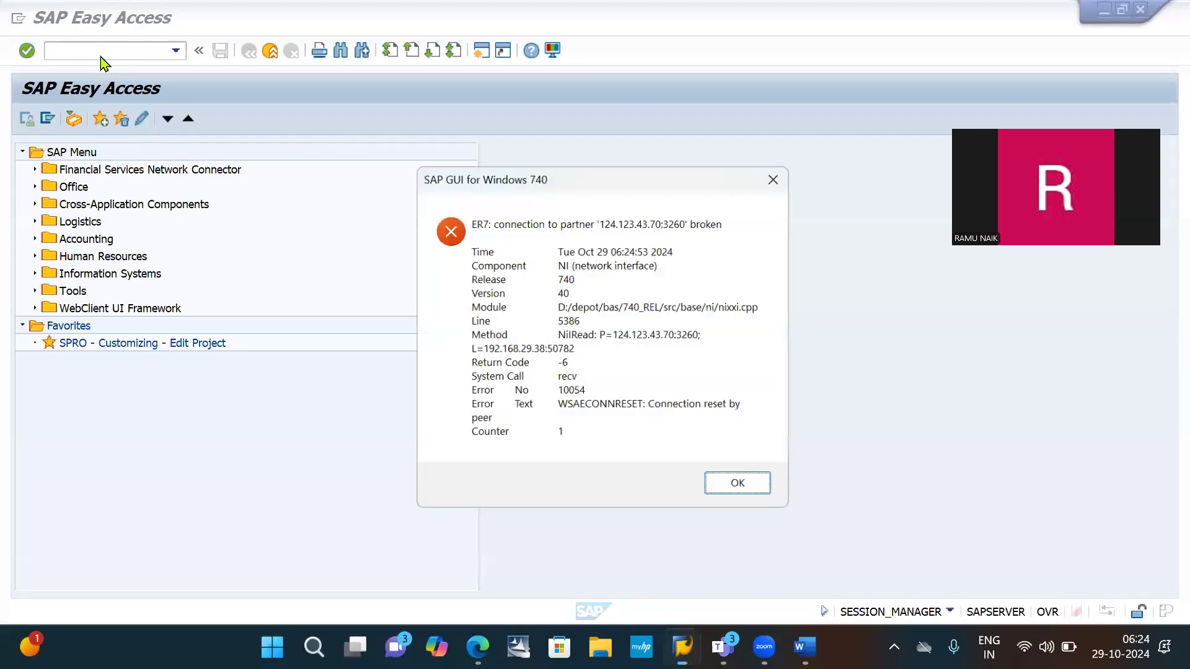
pyautogui.press('Return')
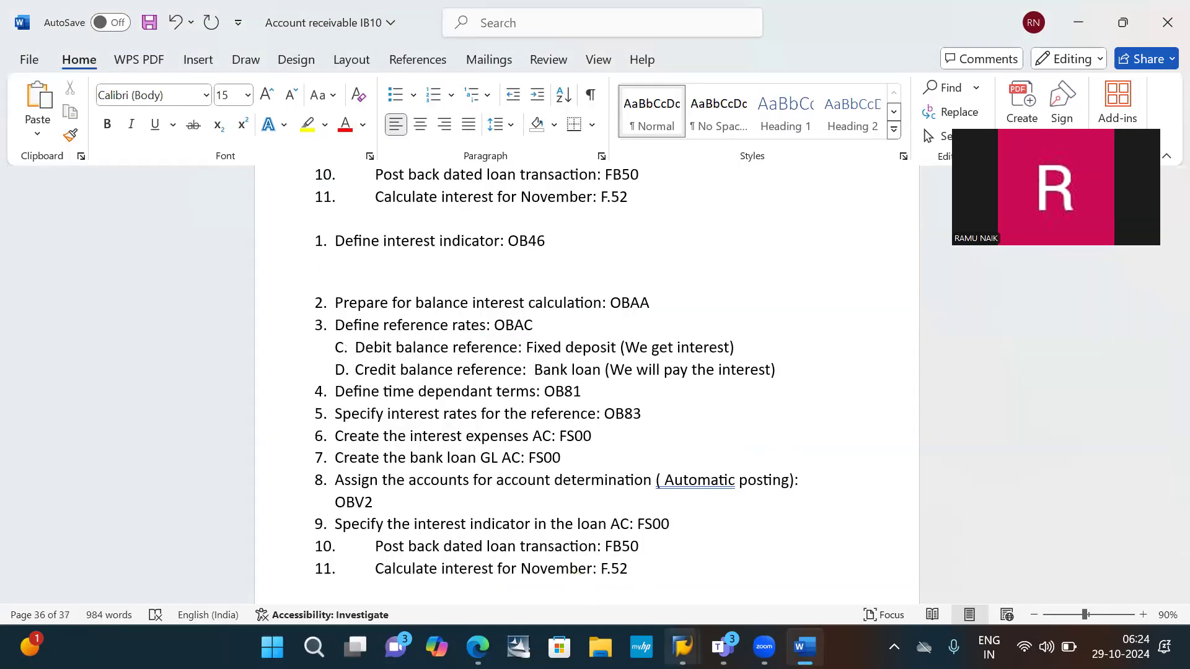
# - Switch to the Automatic Payment Transactions session in SAP, log off with /NEX and dismiss the dialogs
pyautogui.click(682, 647)
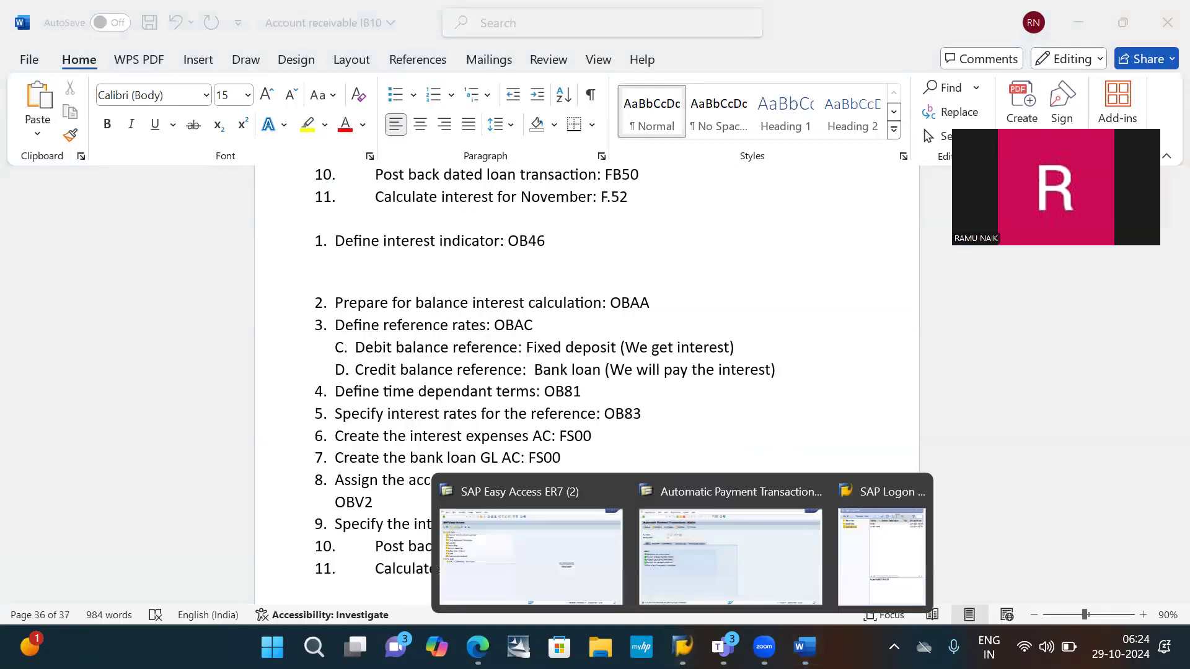
pyautogui.click(694, 576)
pyautogui.click(105, 52)
pyautogui.write('/NEX')
pyautogui.press('Return')
pyautogui.press('Return')
pyautogui.press('Return')
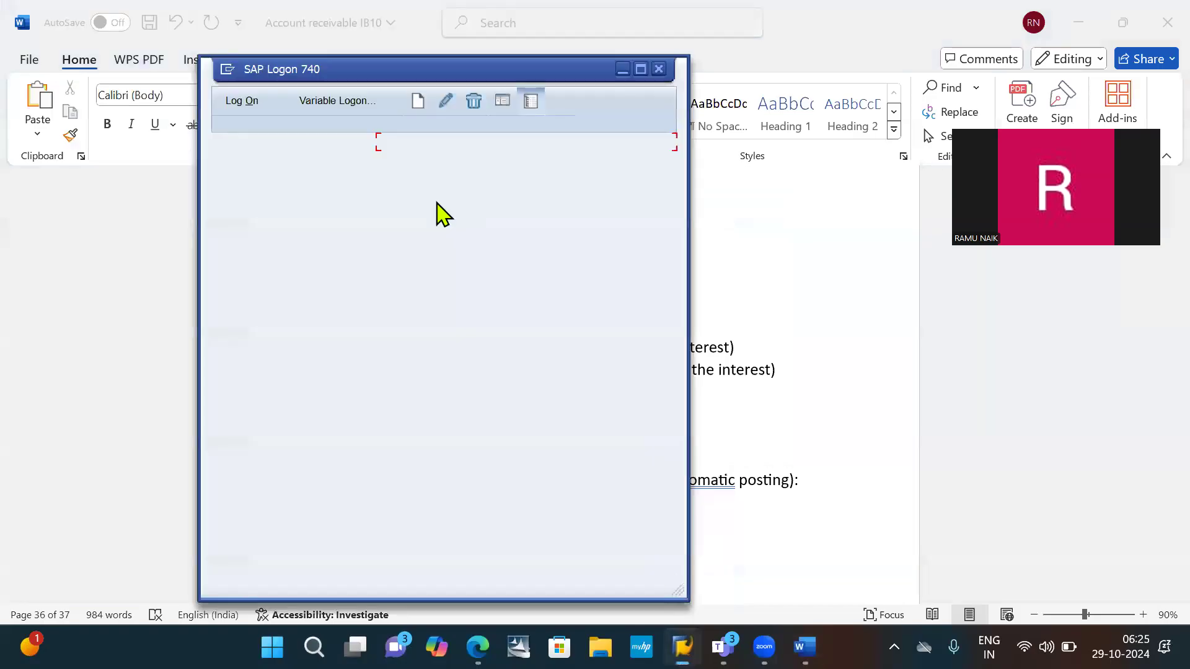
# - Copy the password stored in the SAP Logon connection notes and open the "sap" connection
pyautogui.doubleClick(514, 458)
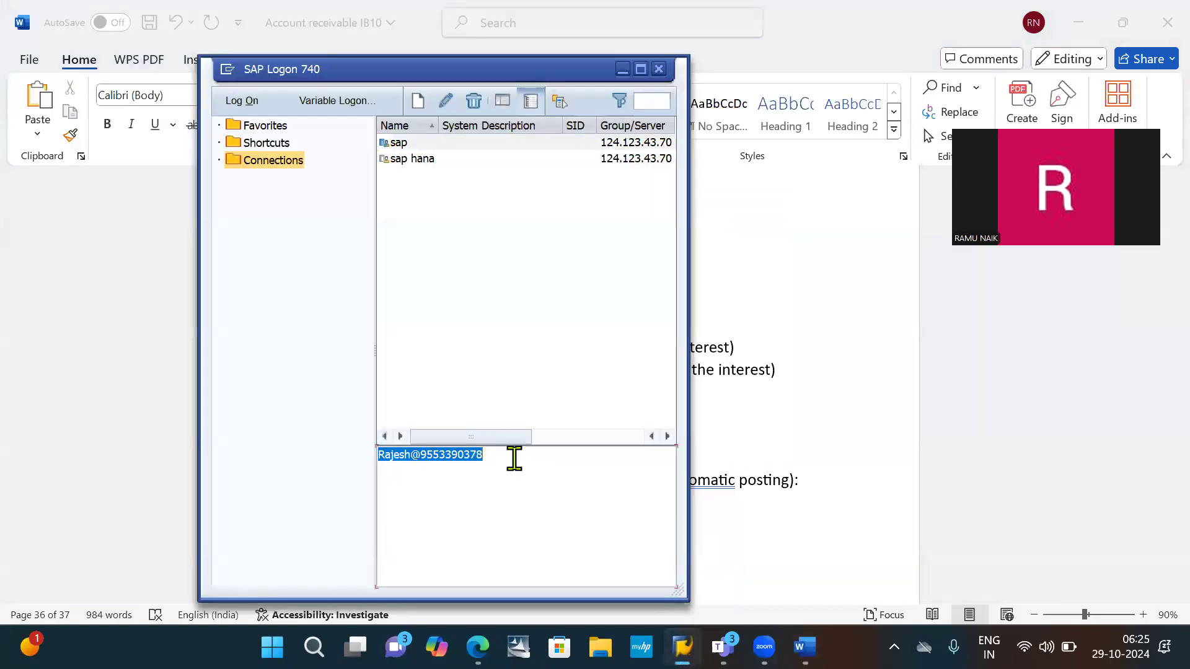
pyautogui.click(515, 459)
pyautogui.doubleClick(419, 144)
pyautogui.doubleClick(420, 144)
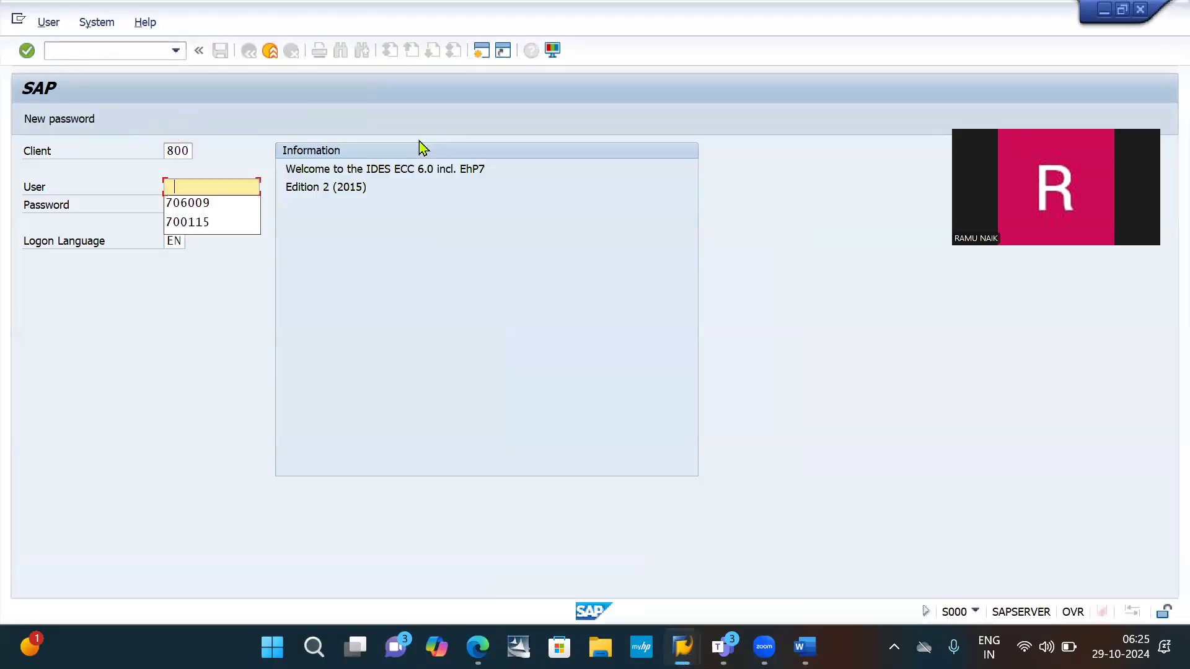
# - Log on to client 800 with the remembered user ID and the account password, continuing this logon and ending any other logons
pyautogui.press('Down')
pyautogui.press('Return')
pyautogui.press('Tab')
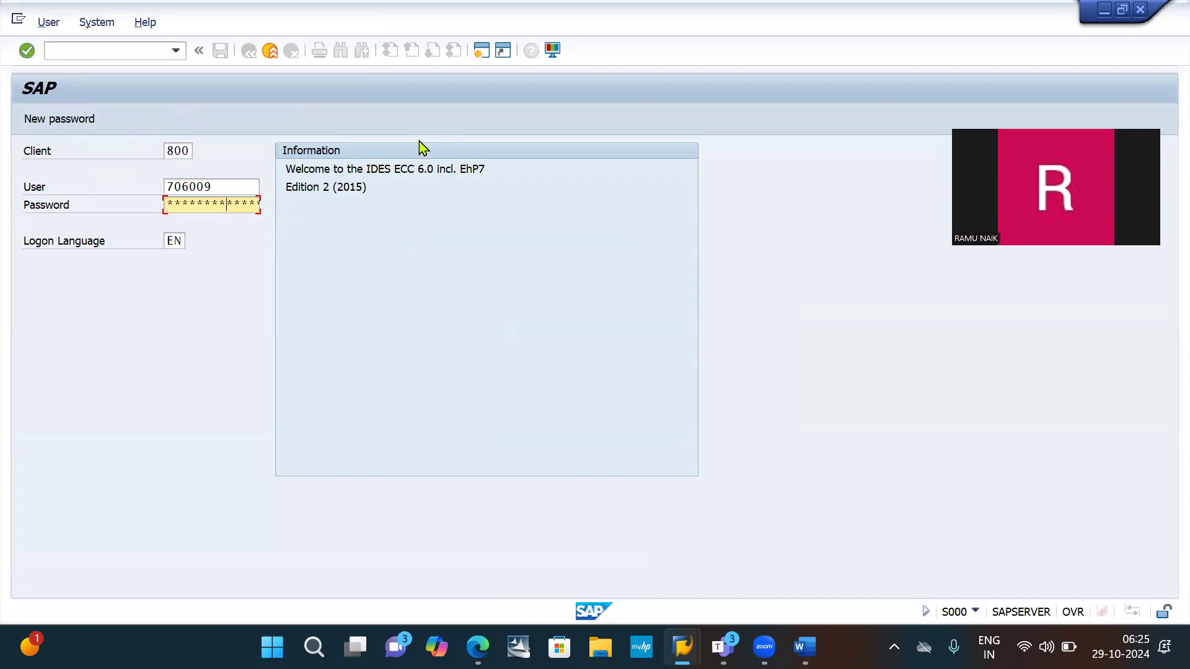
pyautogui.press('Return')
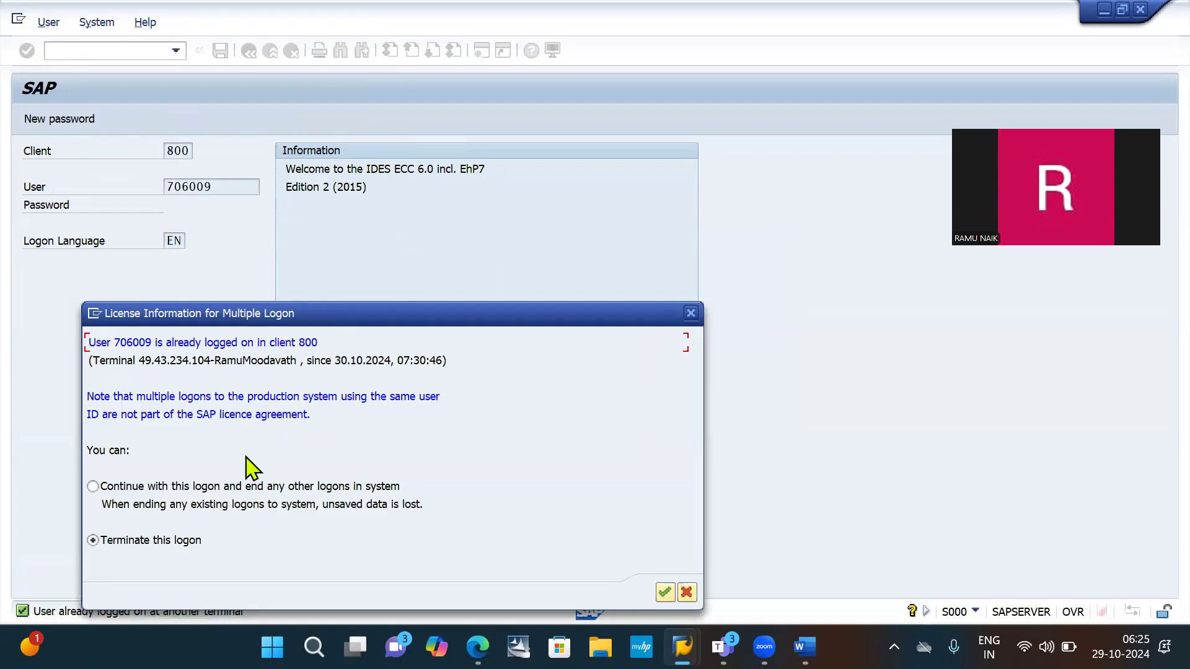
pyautogui.click(214, 489)
pyautogui.press('Return')
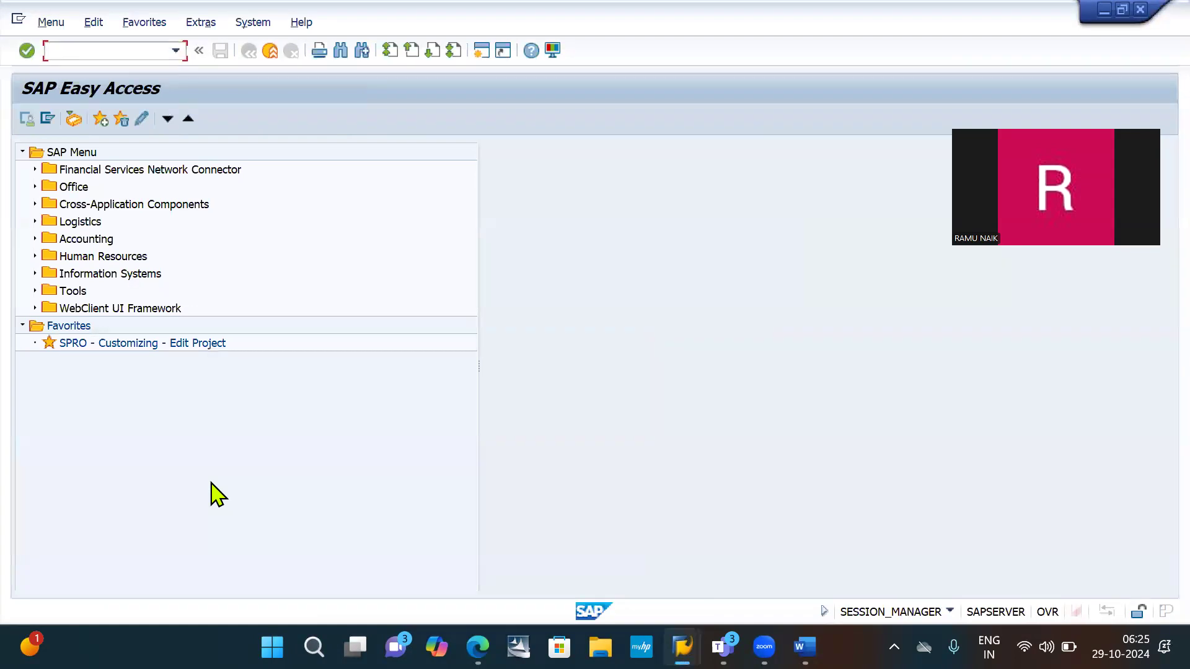
# - Check the Word configuration list for the transaction code that defines the interest indicator, and return to the SAP Easy Access session
pyautogui.hotkey('alt', 'Tab')
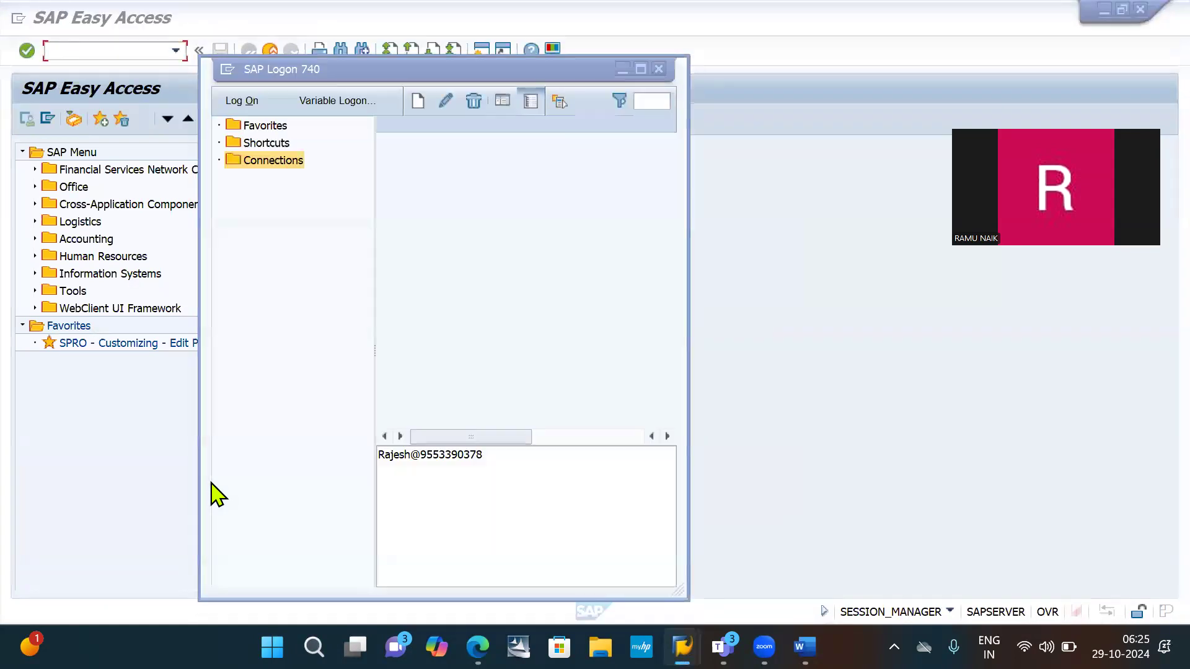
pyautogui.hotkey('alt', 'Tab')
pyautogui.hotkey('alt', 'Tab')
pyautogui.hotkey('alt', 'Tab')
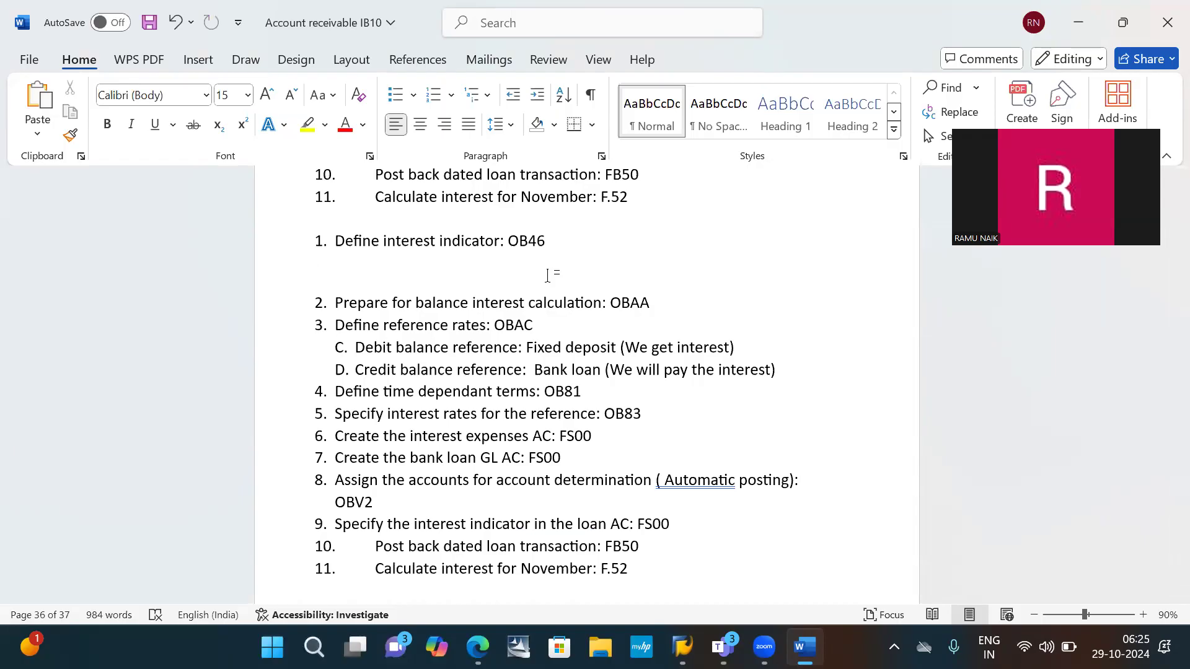
pyautogui.hotkey('alt', 'Tab')
pyautogui.hotkey('alt', 'Tab')
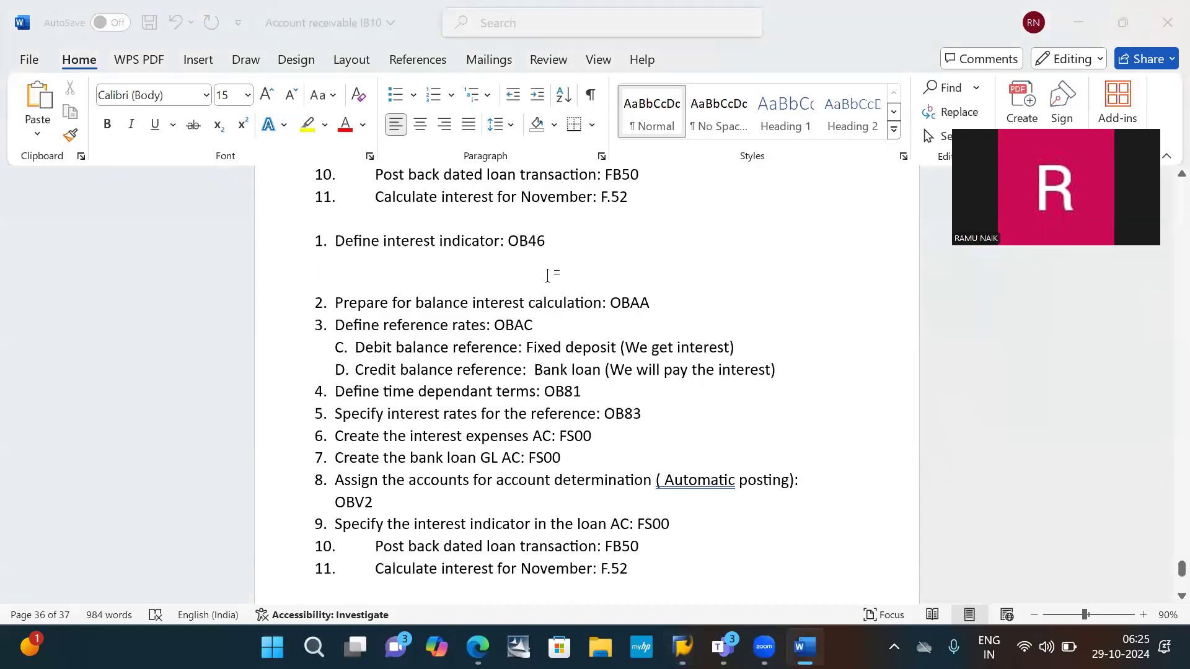
pyautogui.hotkey('alt', 'Tab')
pyautogui.press('Tab')
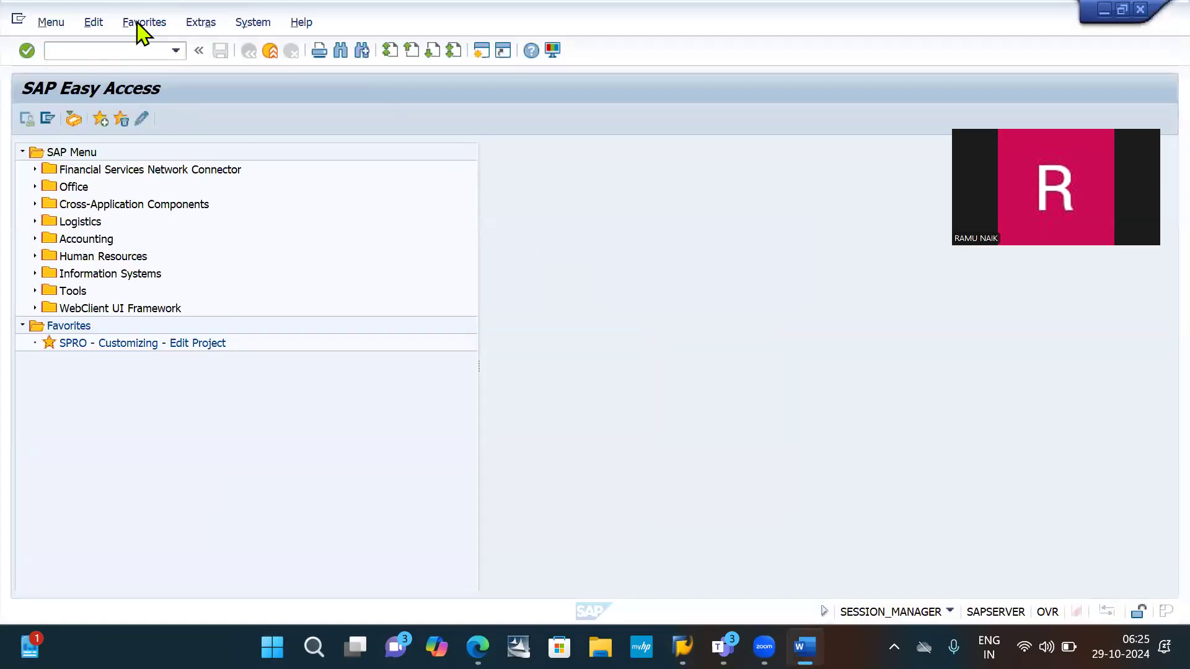
# - Open the Interest Settlement (Calculation Type) overview by running the transaction command /NOB46
pyautogui.click(101, 47)
pyautogui.write('/NOB')
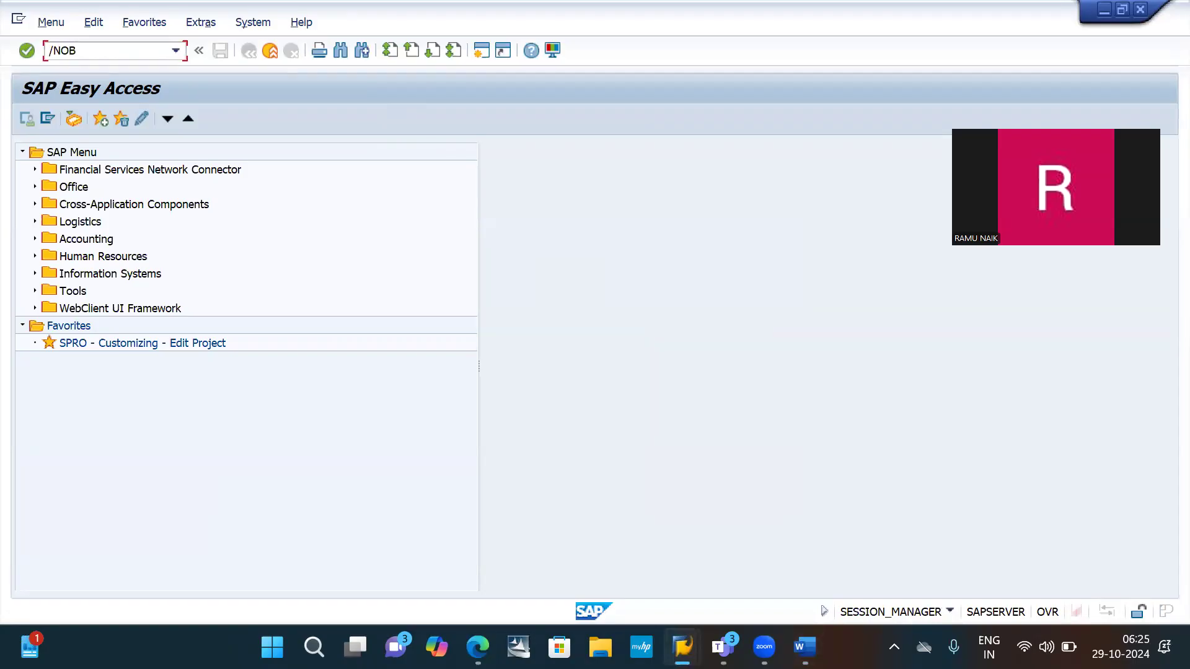
pyautogui.write('46')
pyautogui.press('Return')
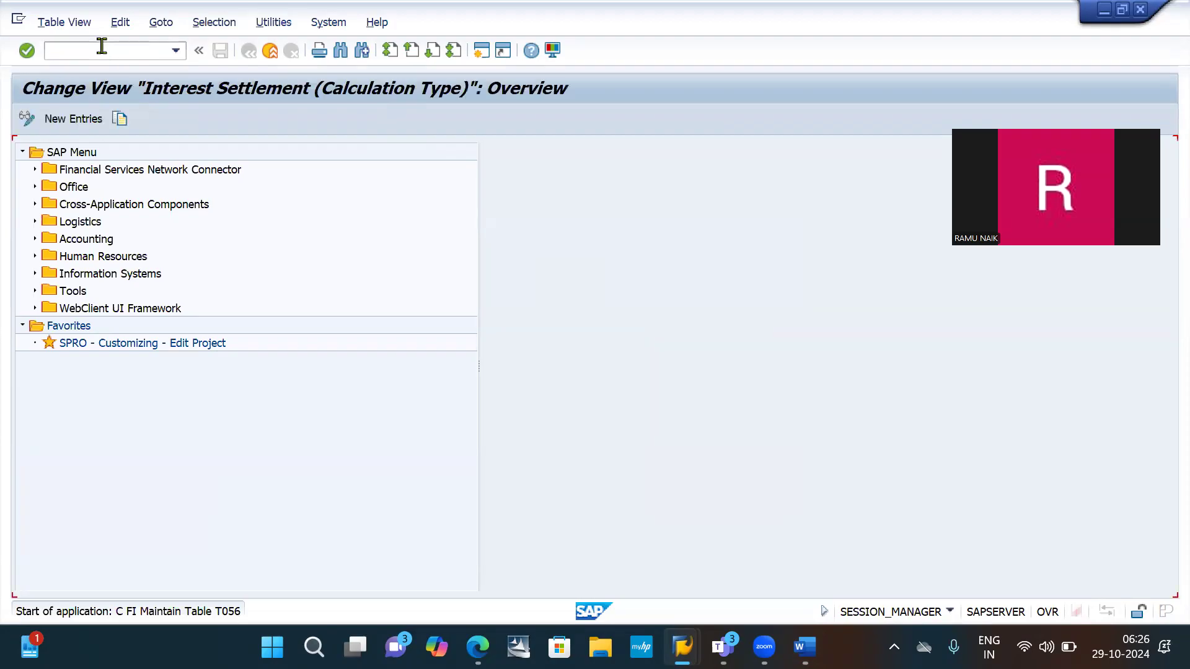
pyautogui.write('Wtandard itm int.cal')
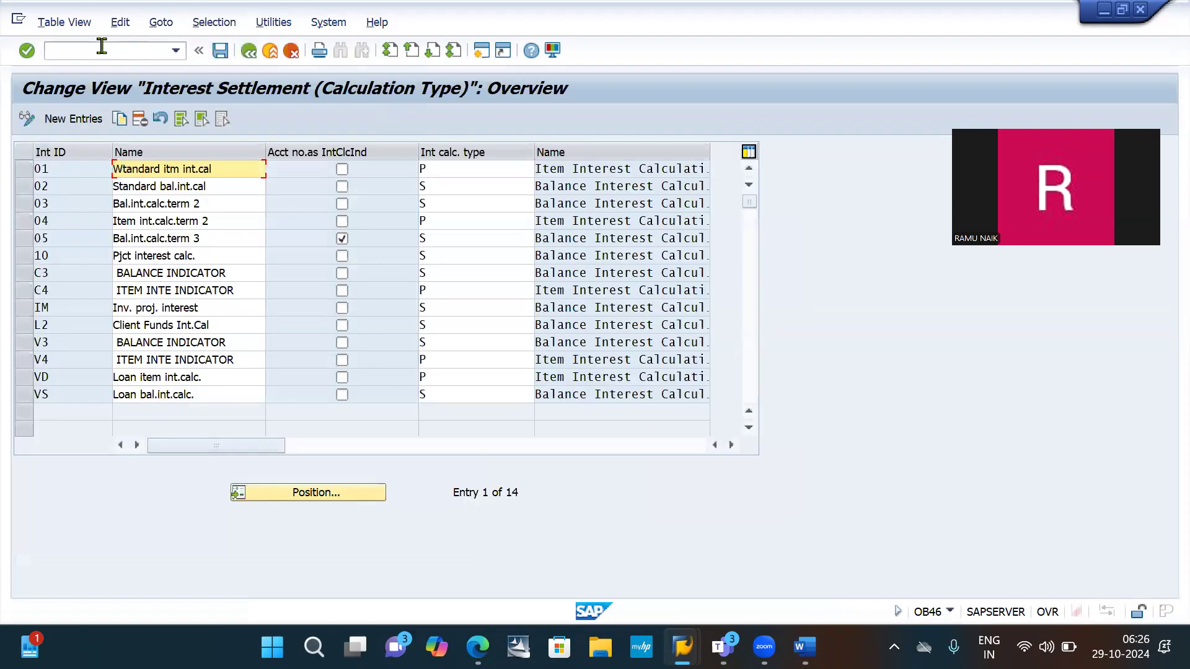
pyautogui.press('BackSpace')
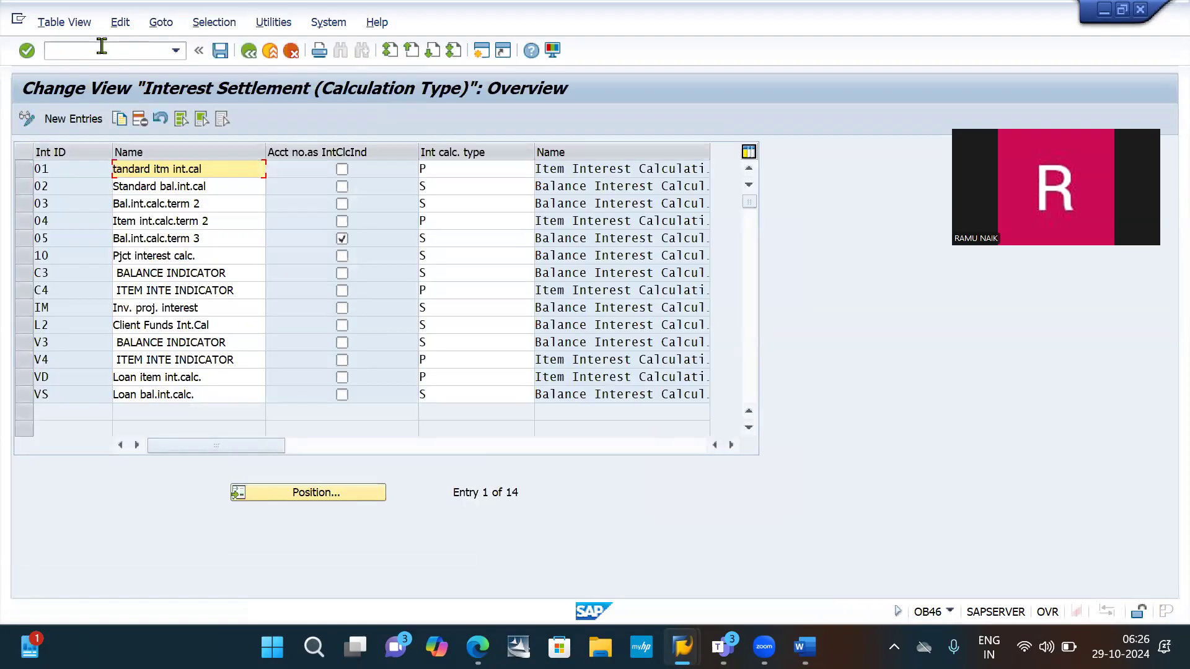
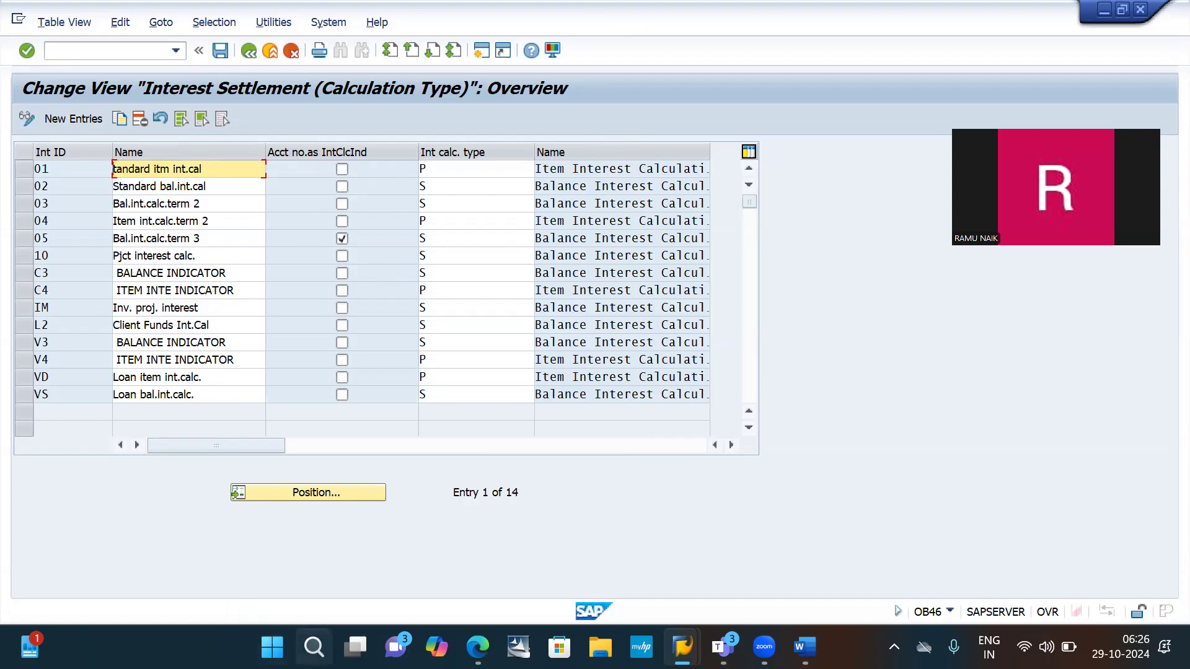
# - Open Snipping Tool and capture a snip of the New Entries button above the interest settlement list
pyautogui.click(314, 647)
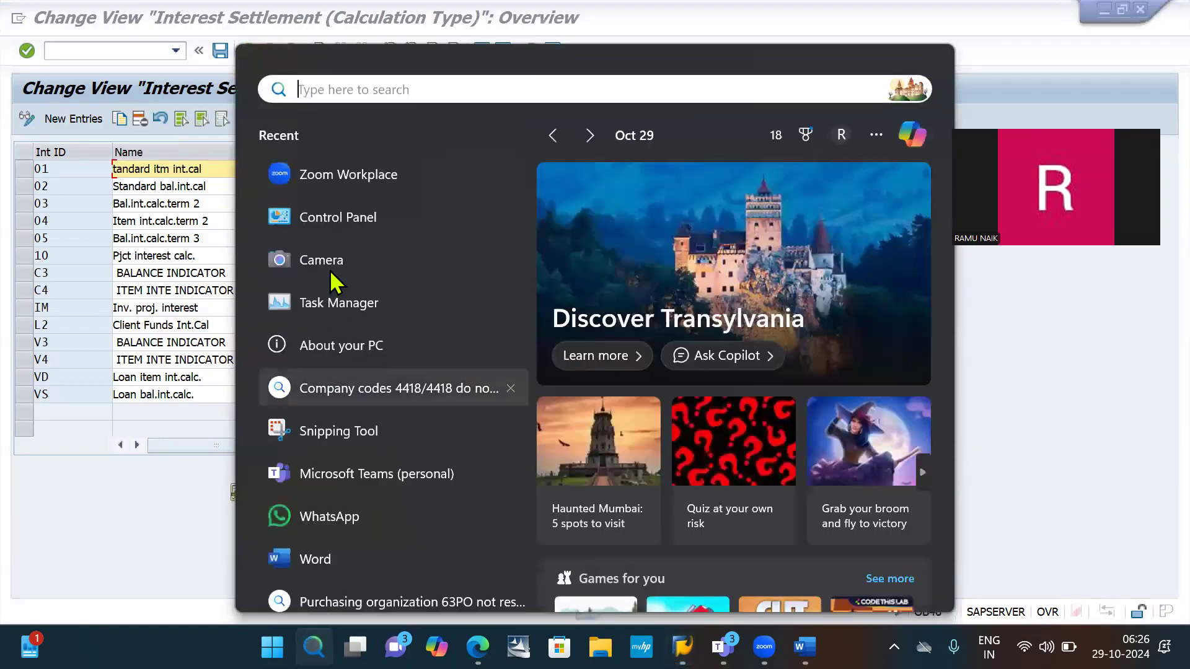
pyautogui.click(327, 430)
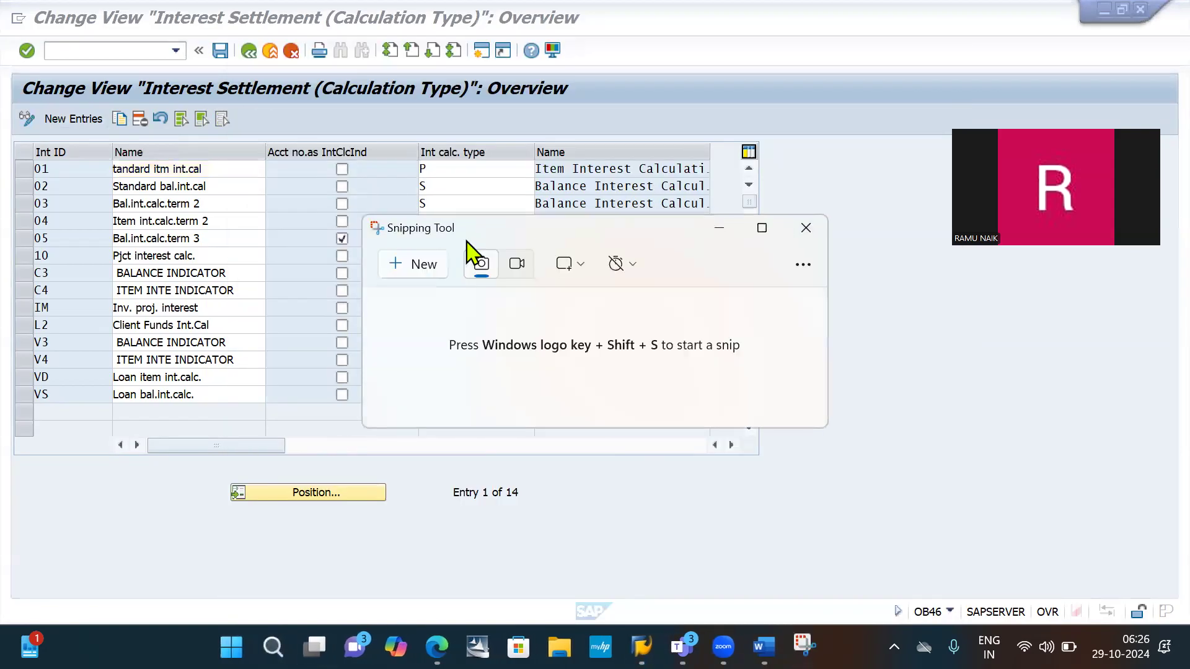
pyautogui.click(431, 267)
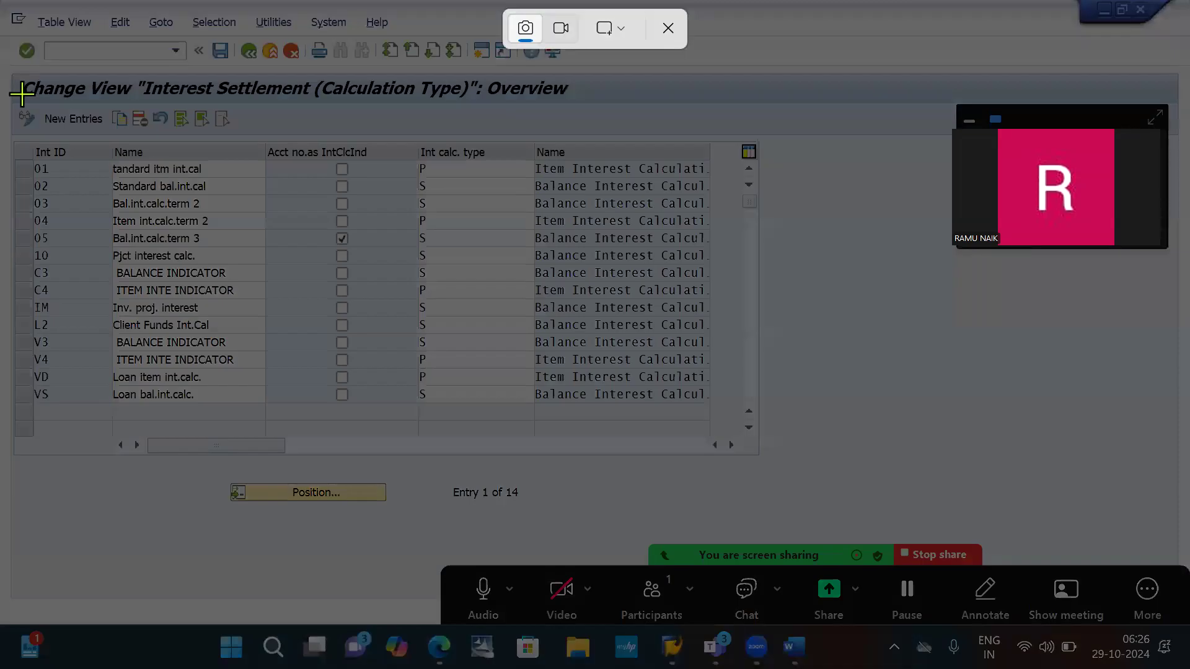
pyautogui.moveTo(33, 100); pyautogui.dragTo(112, 140)
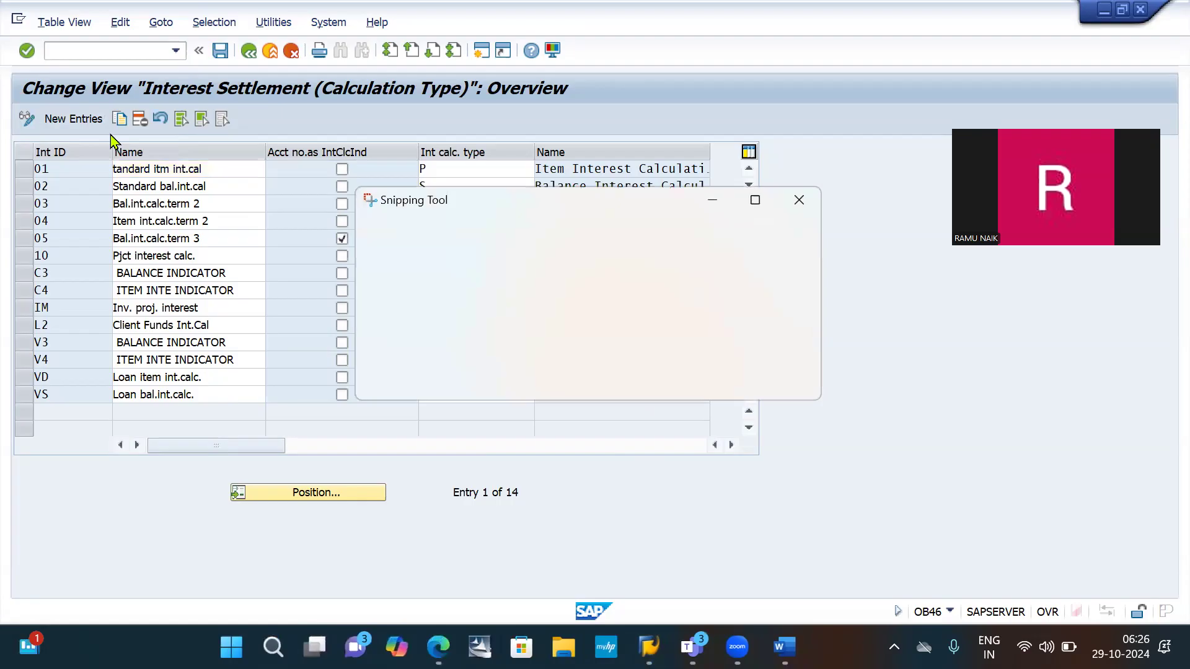
# - Paste the snip into the Word notes below "Define interest indicator: OB46" and add an empty line after it
pyautogui.hotkey('alt', 'Tab')
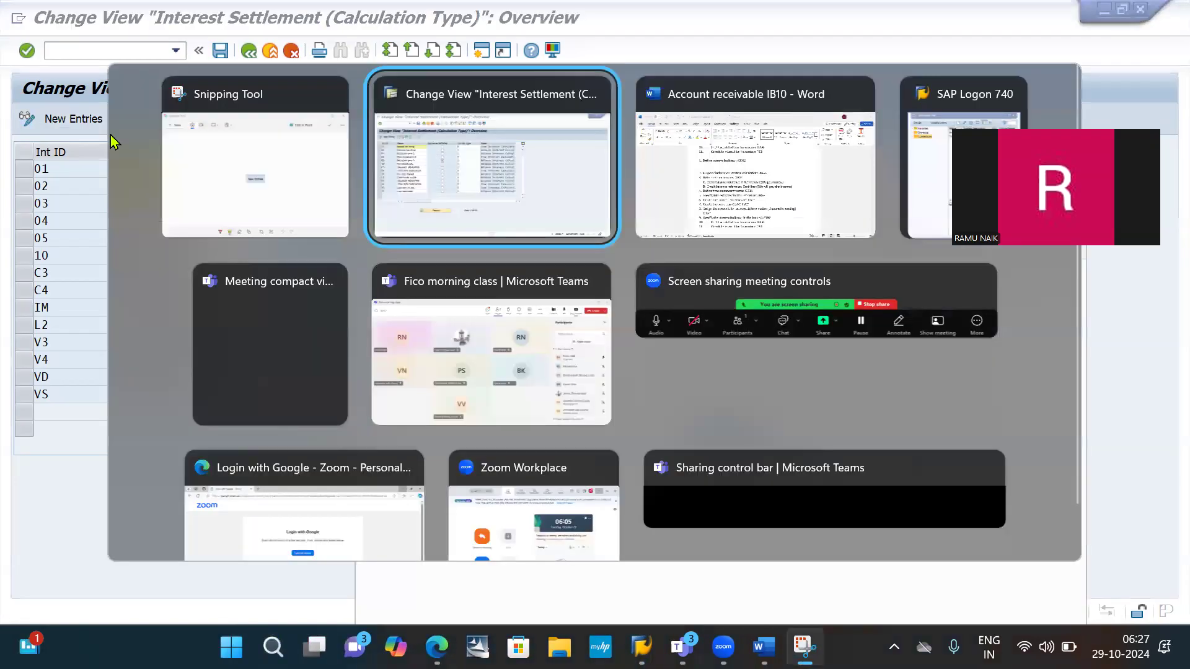
pyautogui.hotkey('alt', 'Tab')
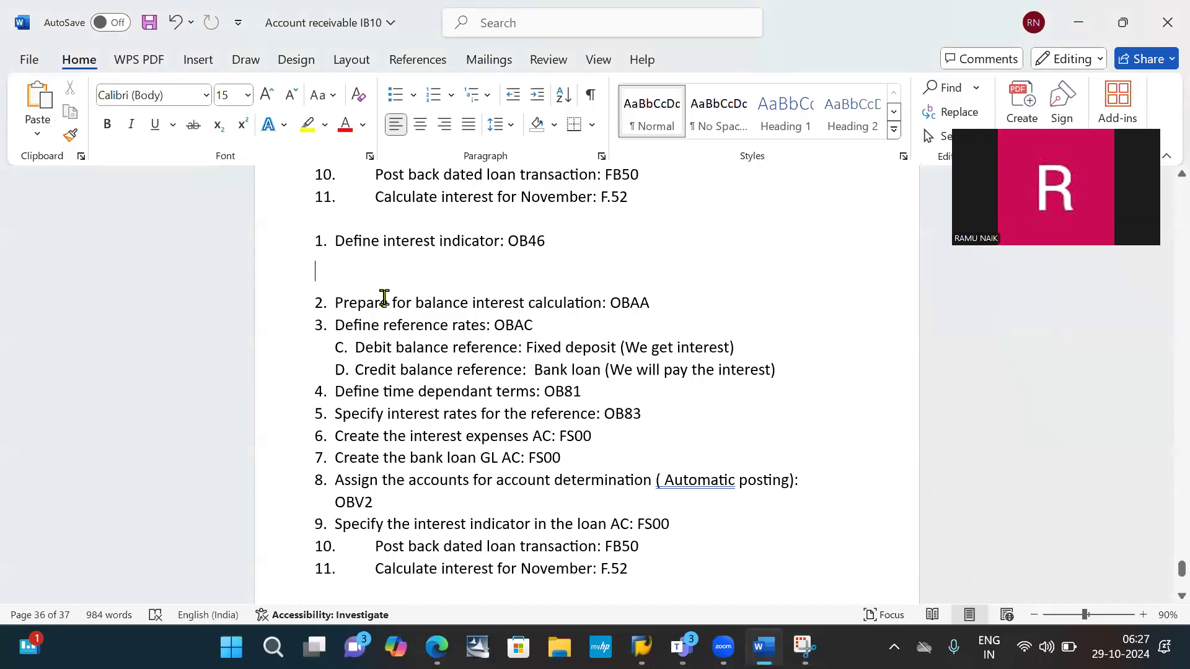
pyautogui.hotkey('ctrl', 'v')
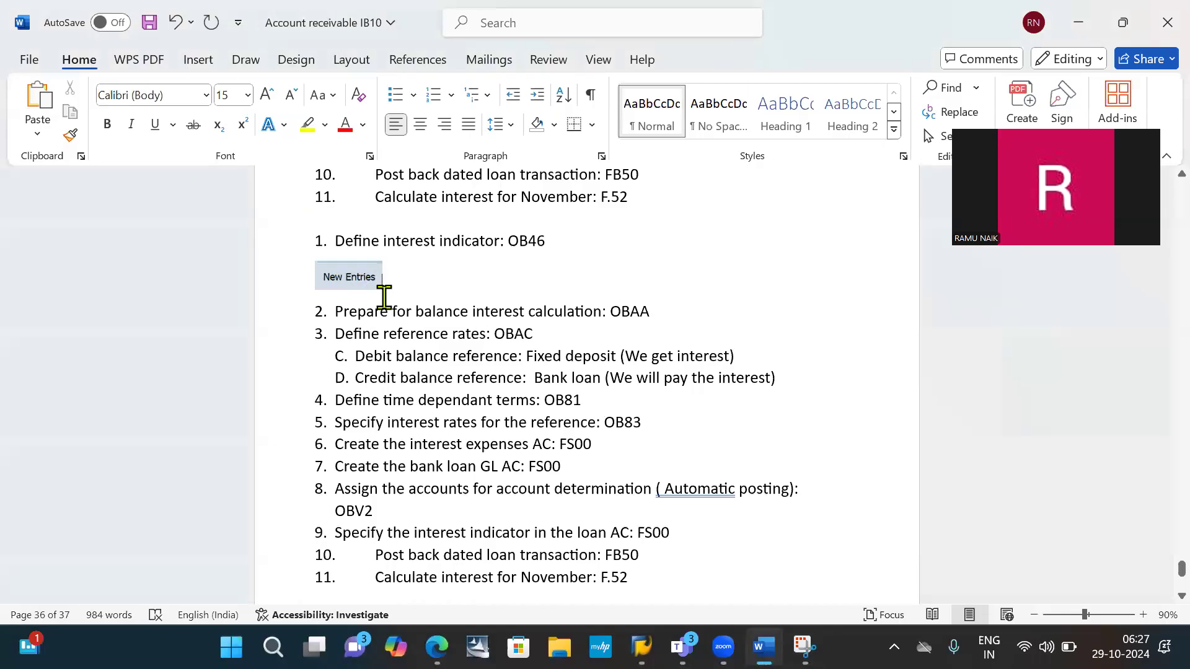
pyautogui.press('Return')
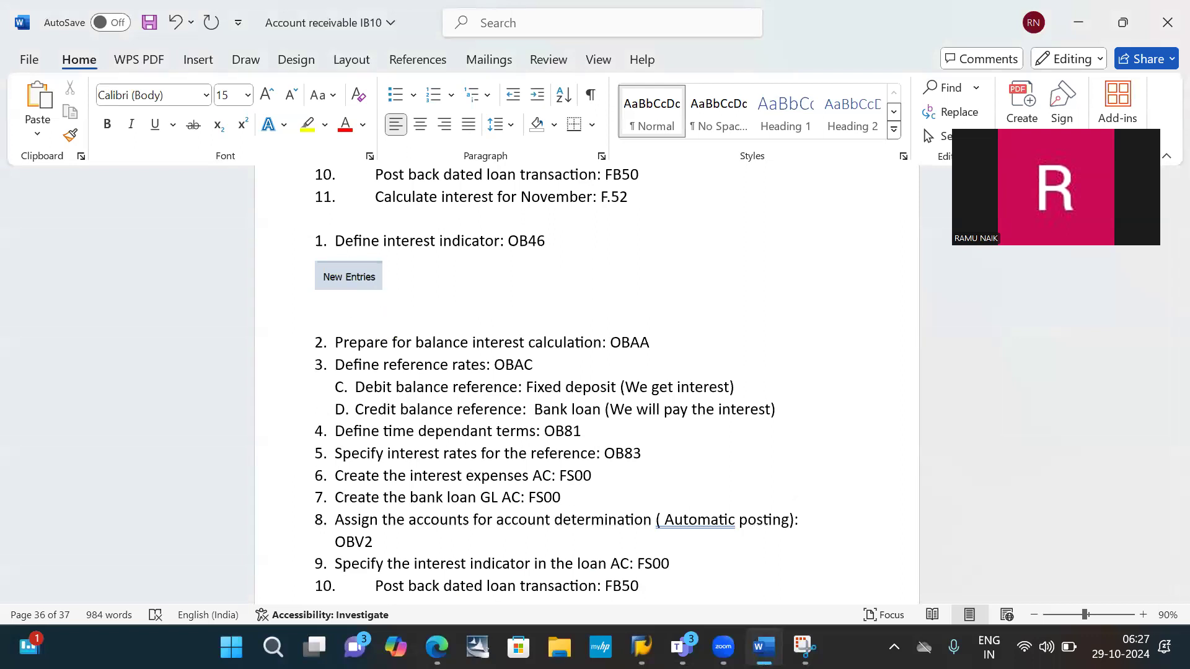
# - Return to the SAP interest settlement view, start new entries and enter I1 as the first row's interest ID
pyautogui.hotkey('alt', 'Tab')
pyautogui.hotkey('alt', 'Tab')
pyautogui.press('Tab')
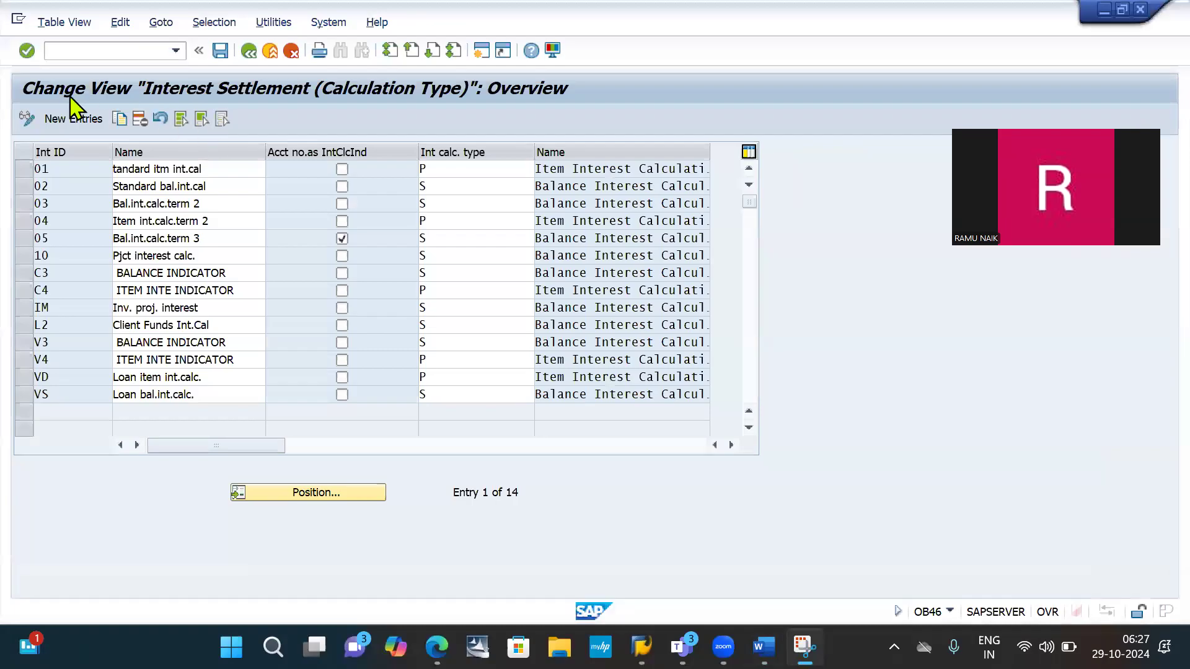
pyautogui.click(63, 121)
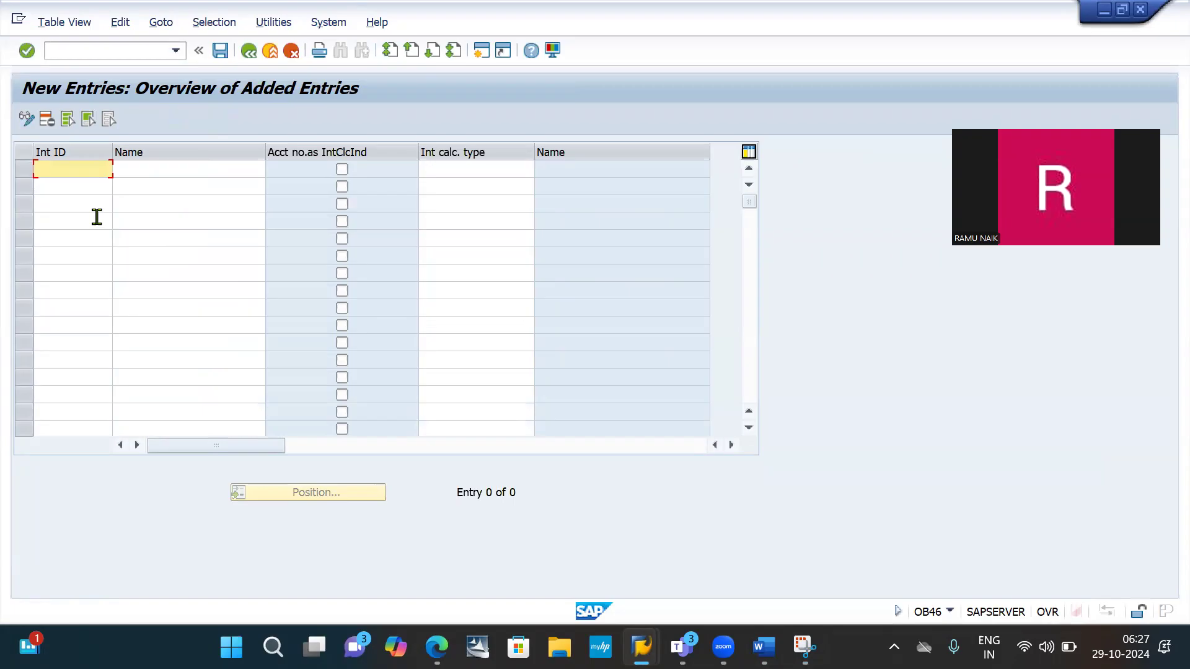
pyautogui.write('D1')
pyautogui.press('BackSpace')
pyautogui.press('BackSpace')
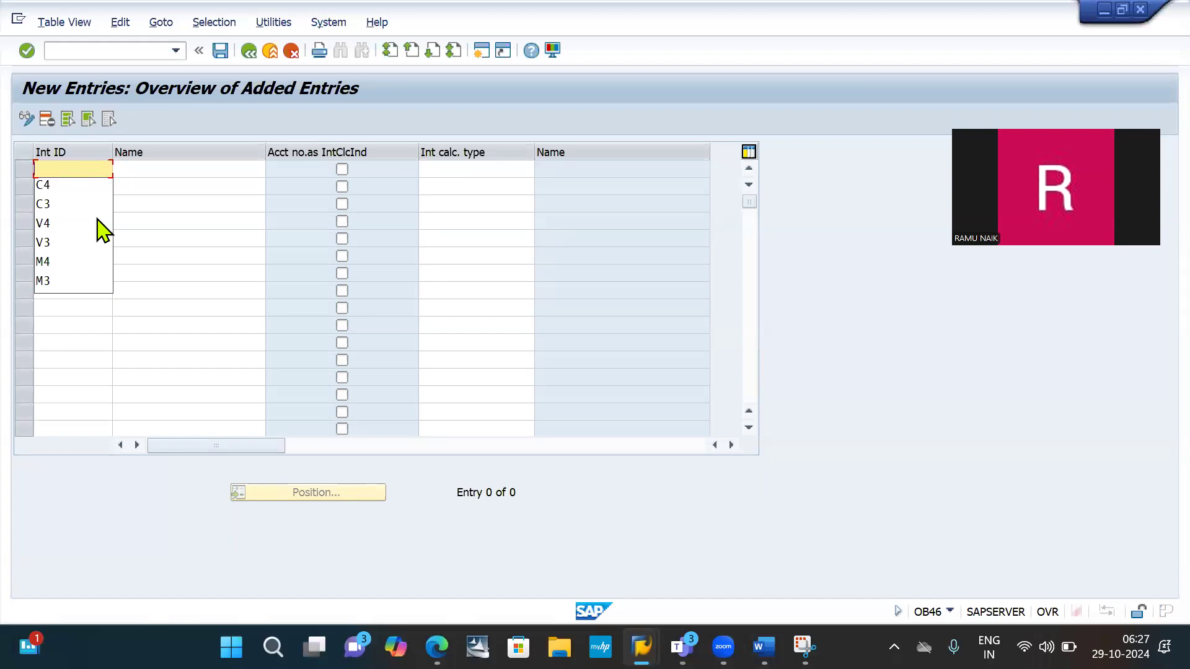
pyautogui.write('I')
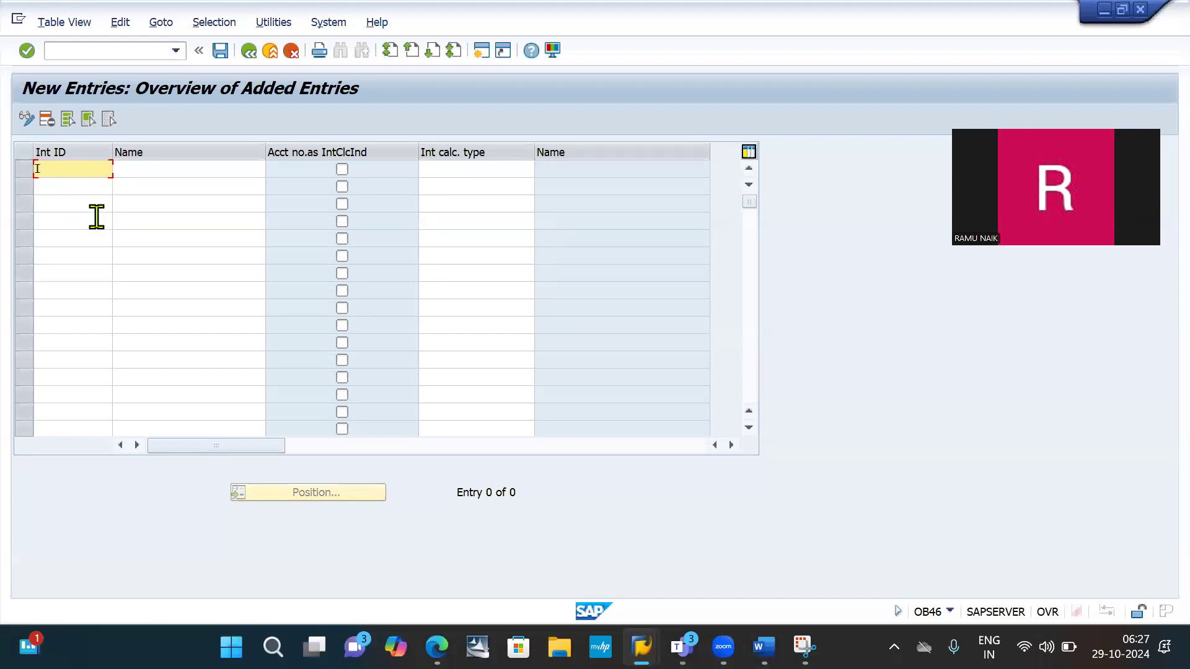
pyautogui.write('1')
pyautogui.press('Tab')
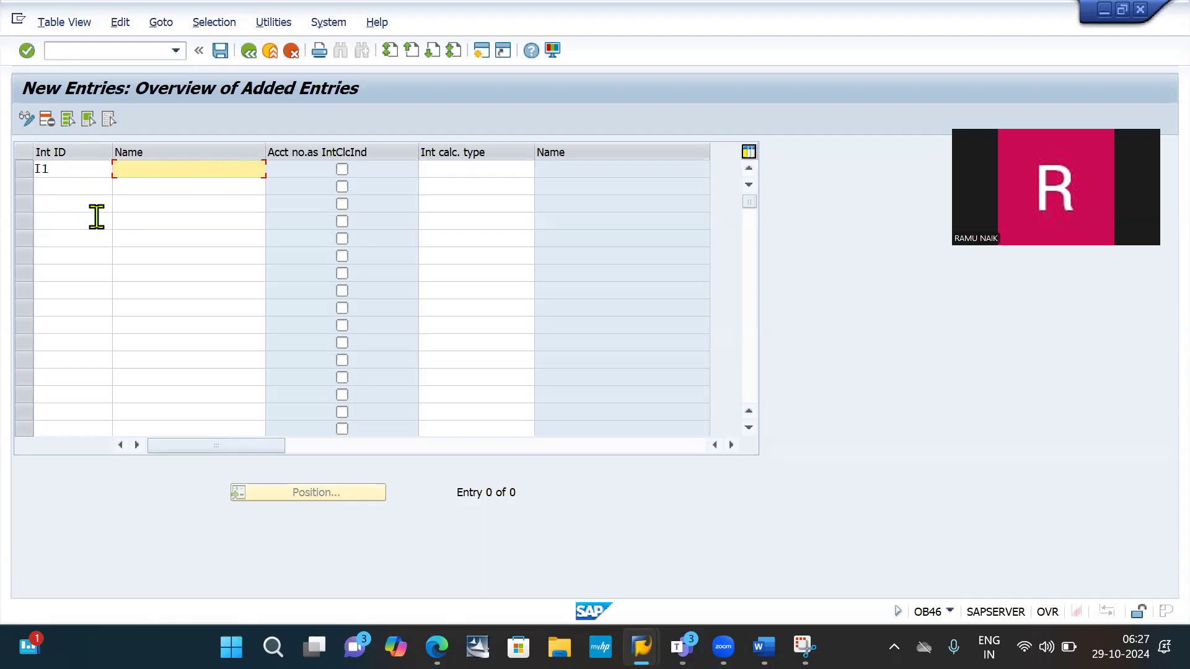
# - Name interest indicator I1 "Balance int indicato"
pyautogui.write('Balance i')
pyautogui.press('BackSpace')
pyautogui.write('int ind')
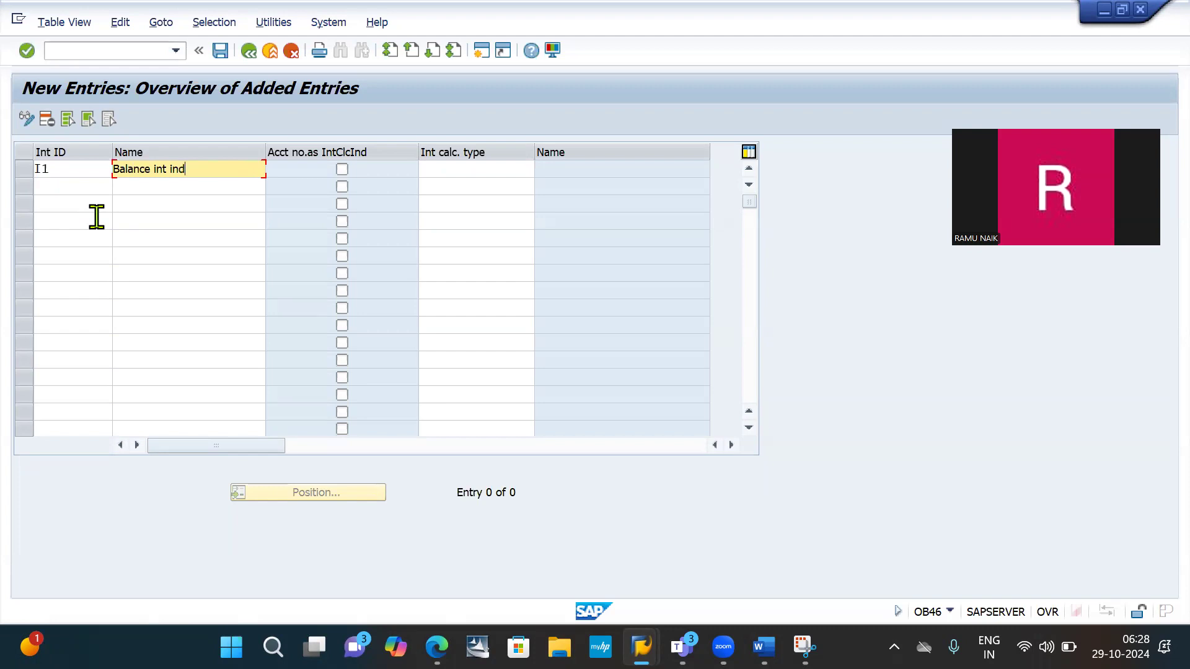
pyautogui.write('icato')
pyautogui.click(454, 169)
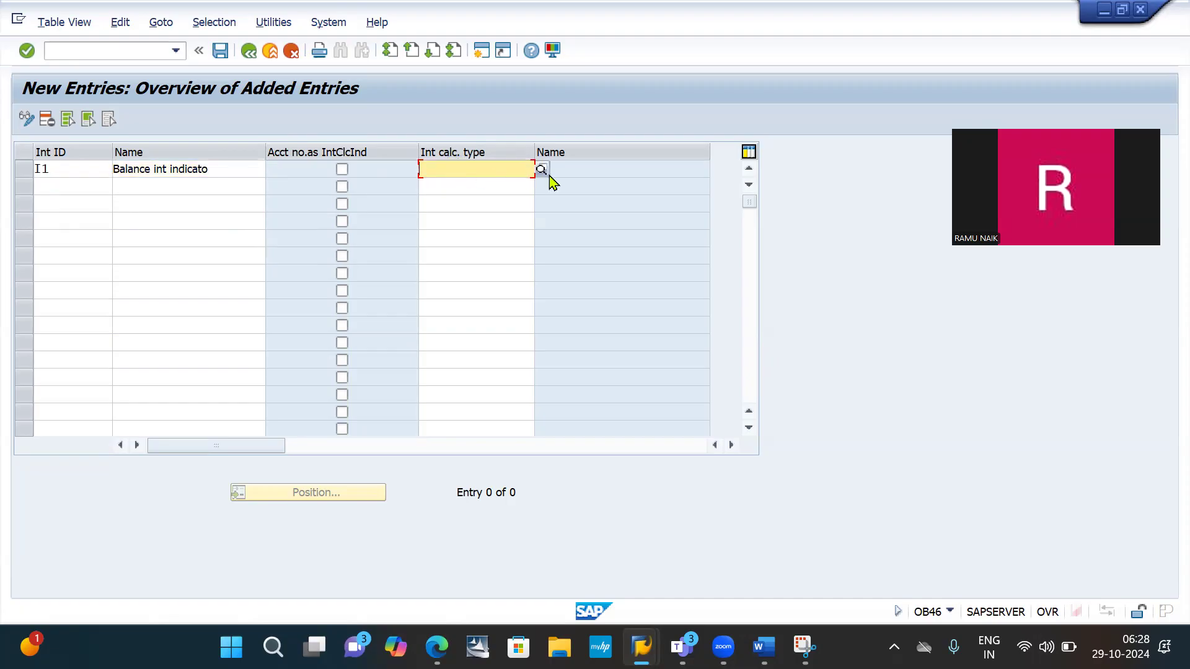
# - In the Word notes, copy the heading "Balance interest calculation (Type: S → GL)" and paste it above the second "Define interest indicator: OB46" line
pyautogui.hotkey('alt', 'Tab')
pyautogui.hotkey('alt', 'Tab')
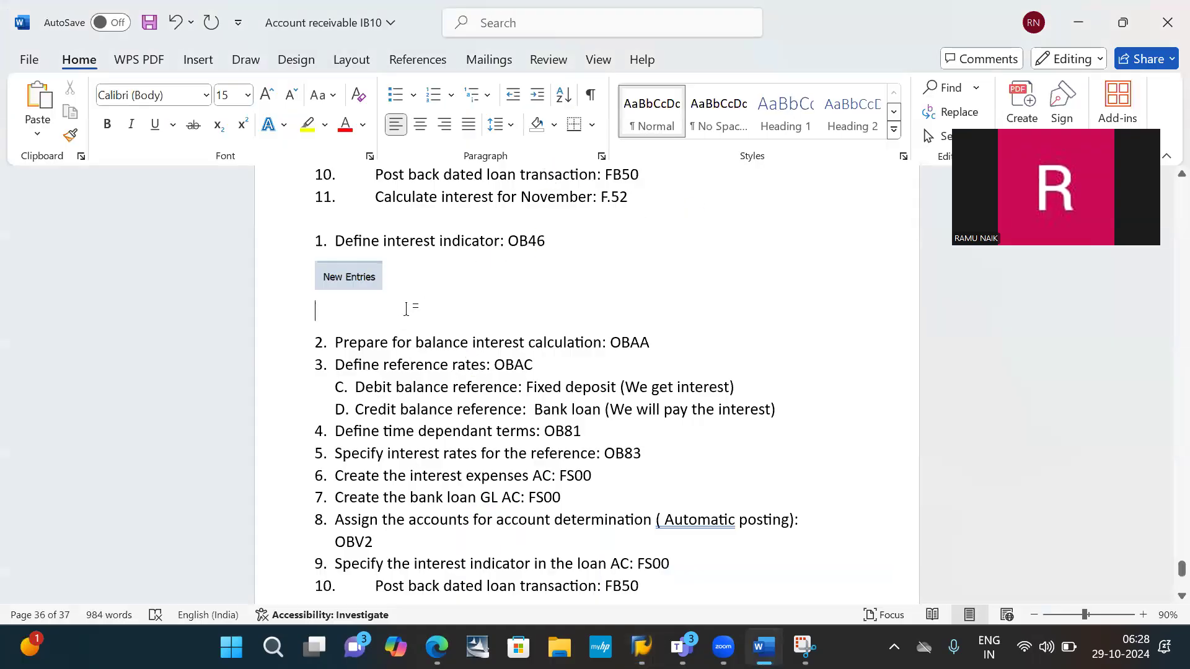
pyautogui.scroll(6, 455, 323)
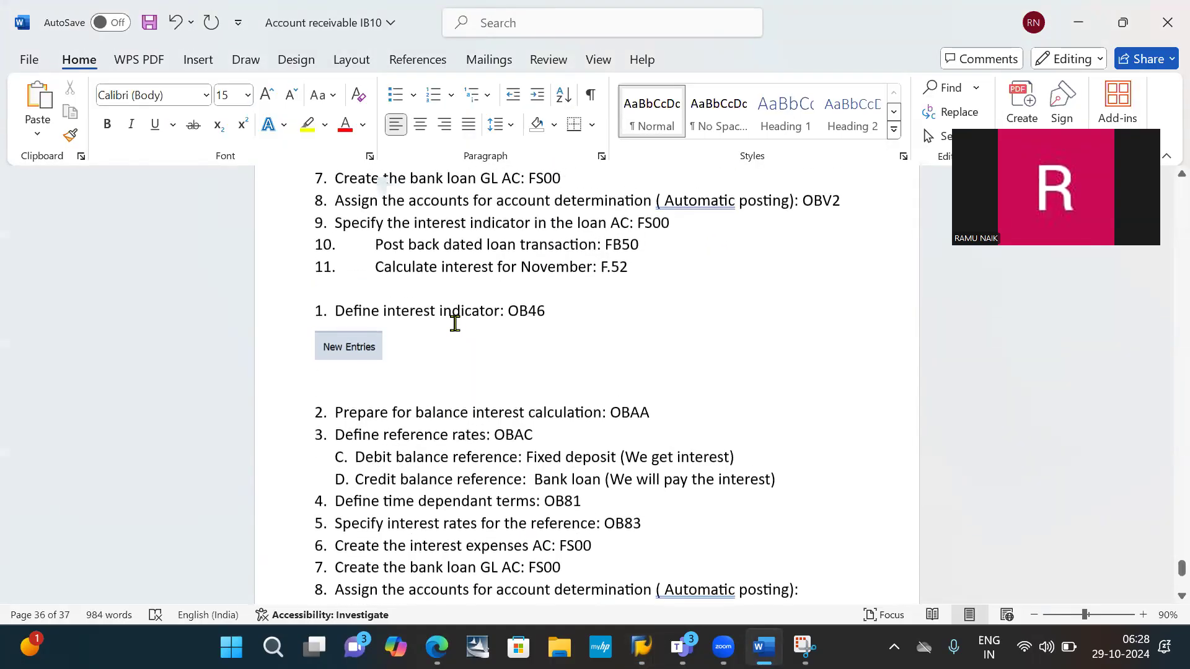
pyautogui.scroll(3, 454, 323)
pyautogui.scroll(1, 454, 322)
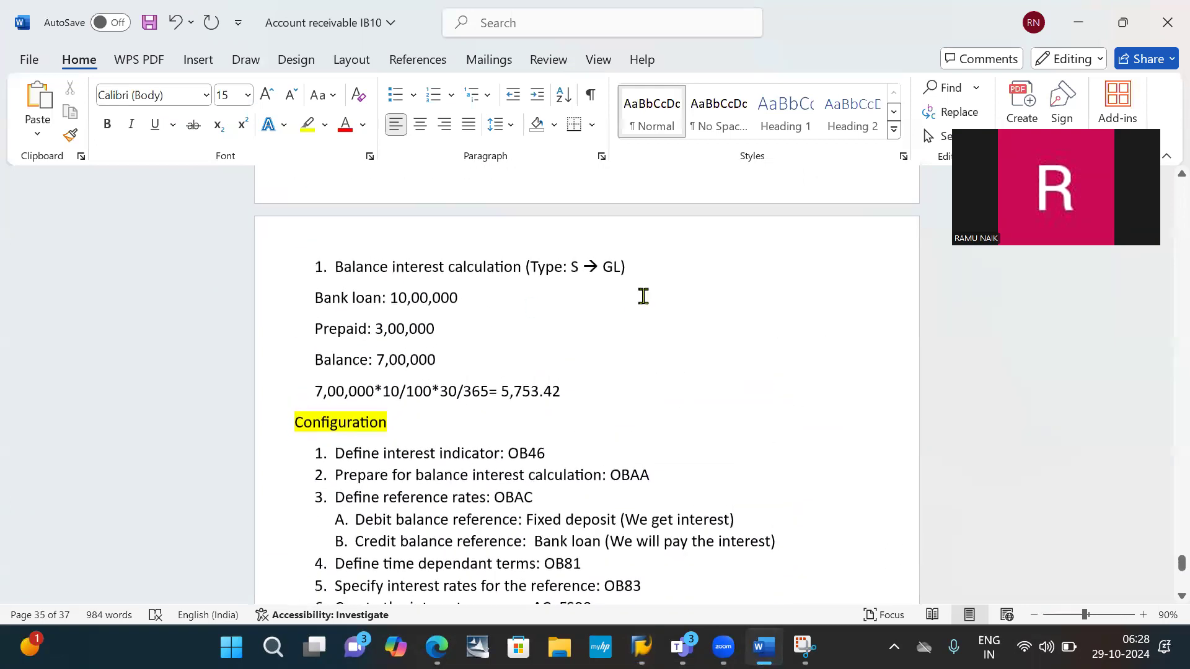
pyautogui.moveTo(639, 266); pyautogui.dragTo(345, 268)
pyautogui.hotkey('ctrl', 'c')
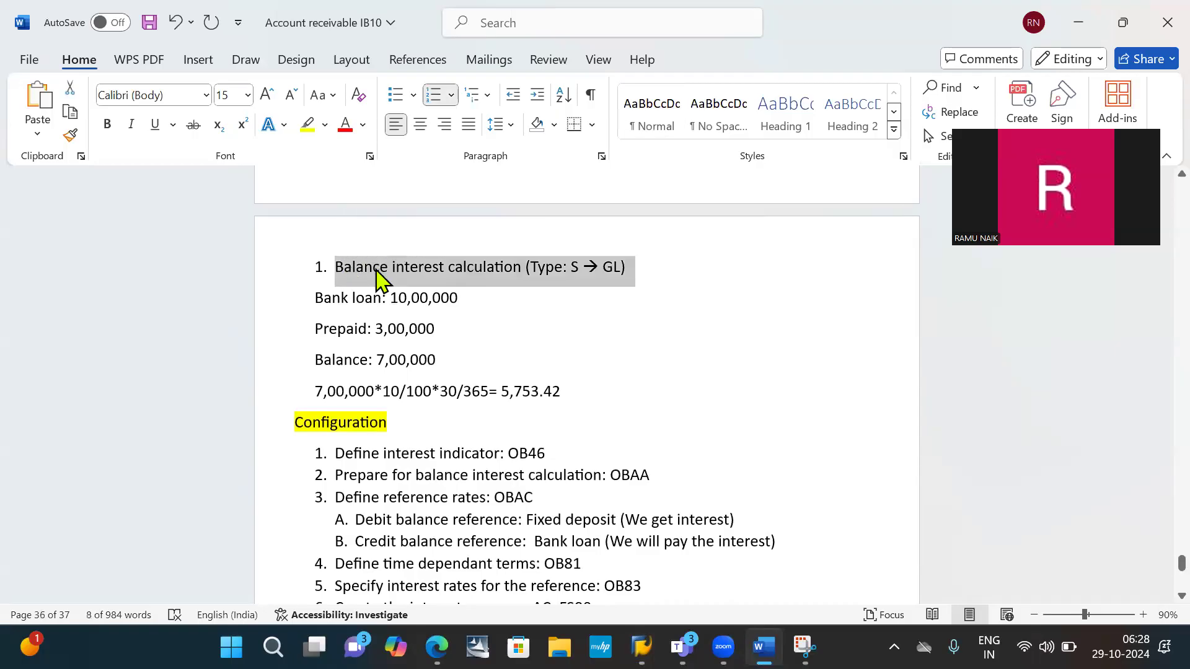
pyautogui.scroll(-2, 536, 310)
pyautogui.scroll(-6, 537, 310)
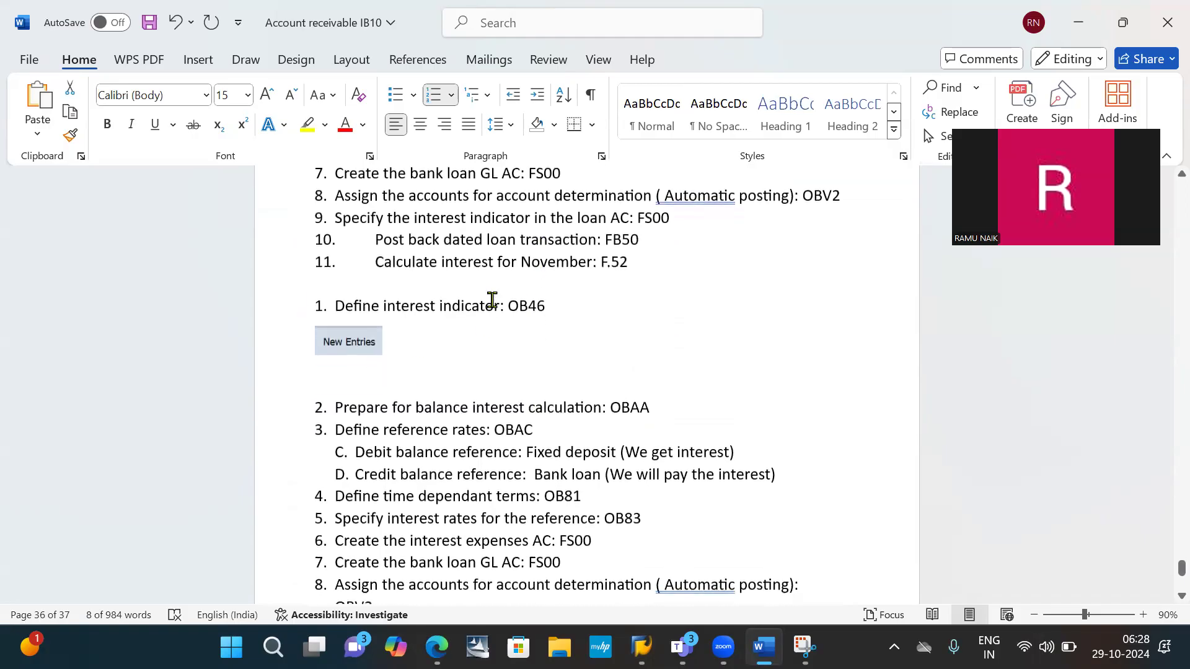
pyautogui.click(440, 280)
pyautogui.press('Return')
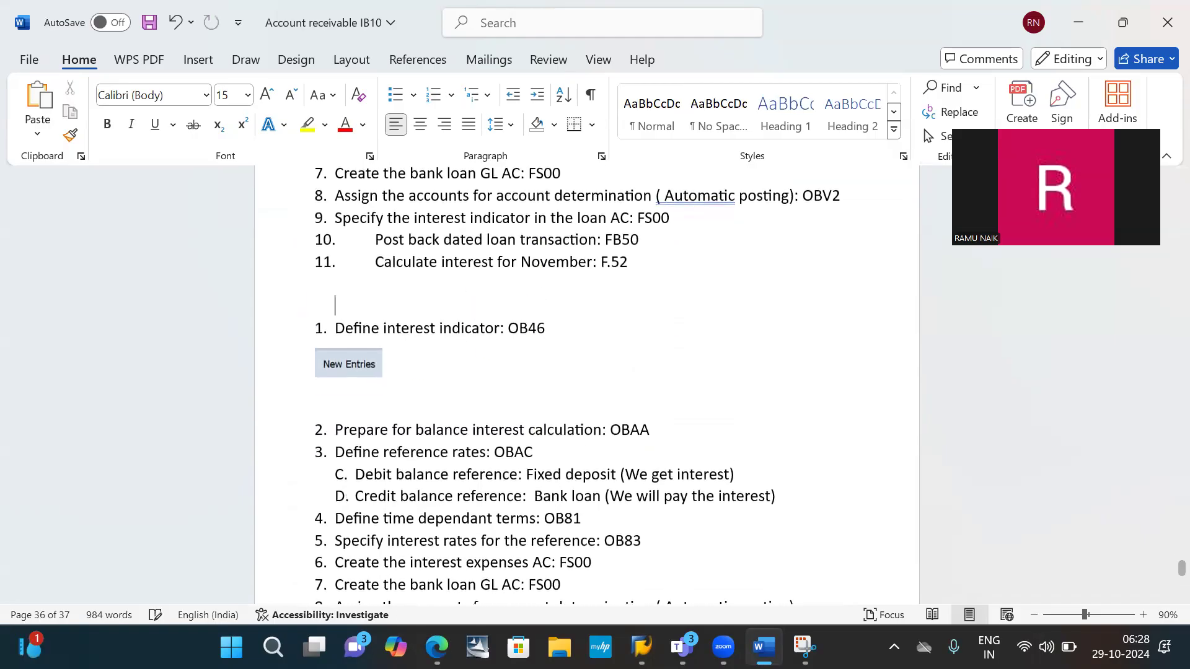
pyautogui.hotkey('ctrl', 'v')
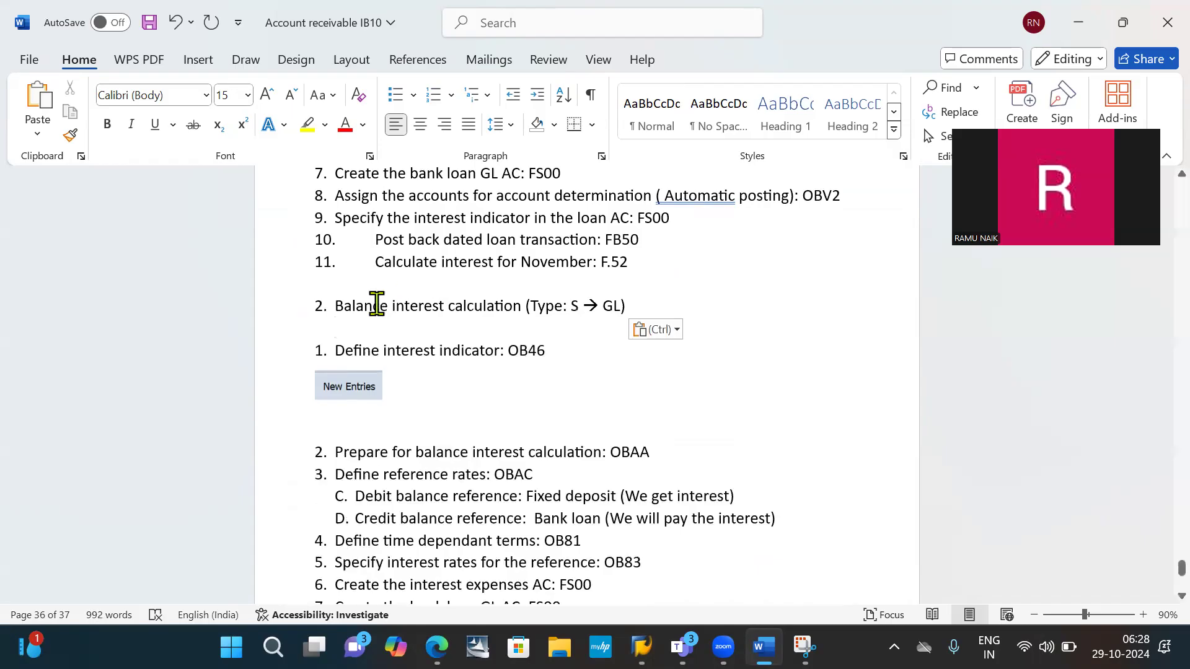
# - Remove the pasted heading's list number, indent and highlight it in yellow, and add an empty line below the New Entries snip
pyautogui.click(330, 305)
pyautogui.press('BackSpace')
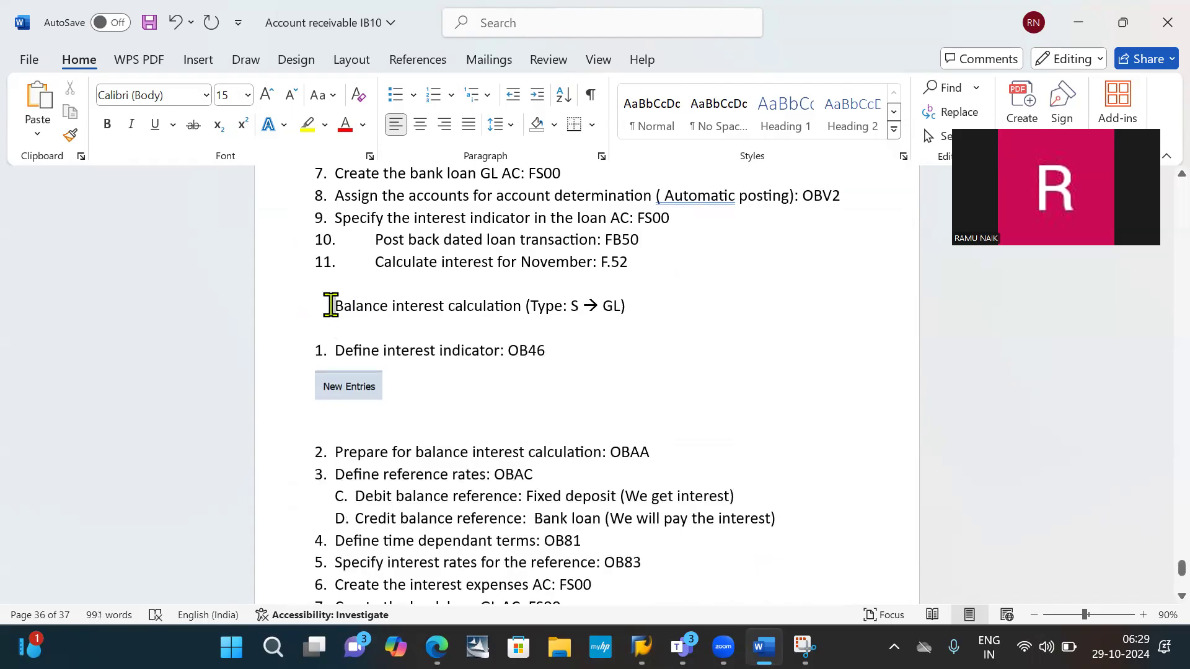
pyautogui.press('Tab')
pyautogui.moveTo(374, 305); pyautogui.dragTo(669, 315)
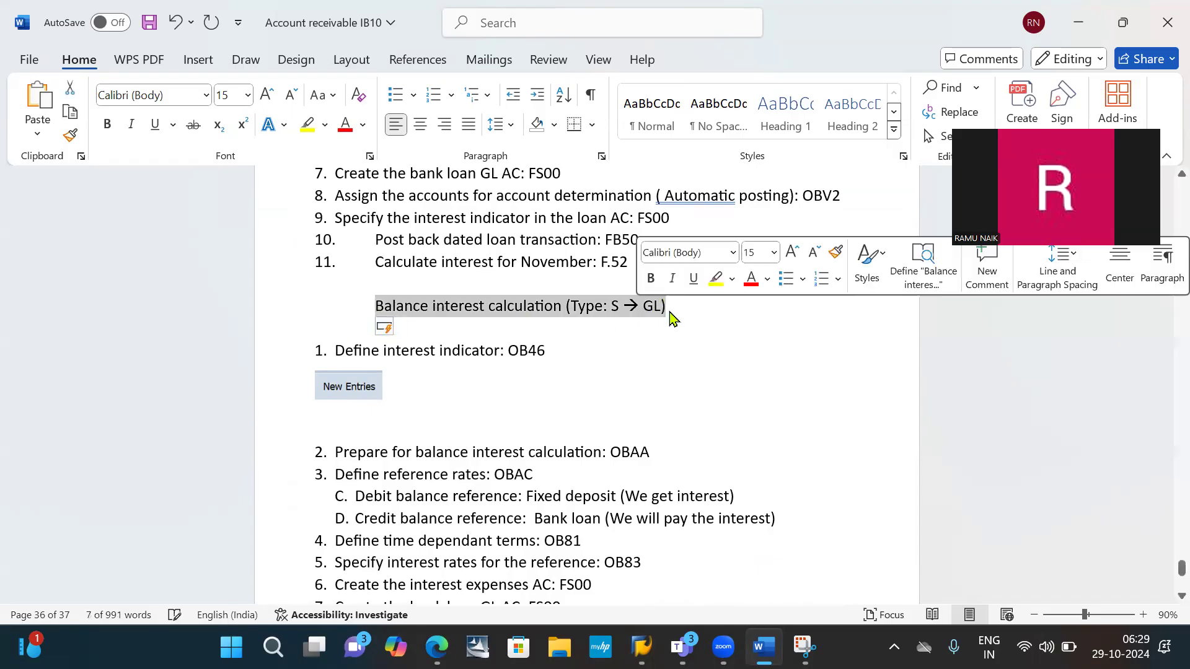
pyautogui.click(715, 280)
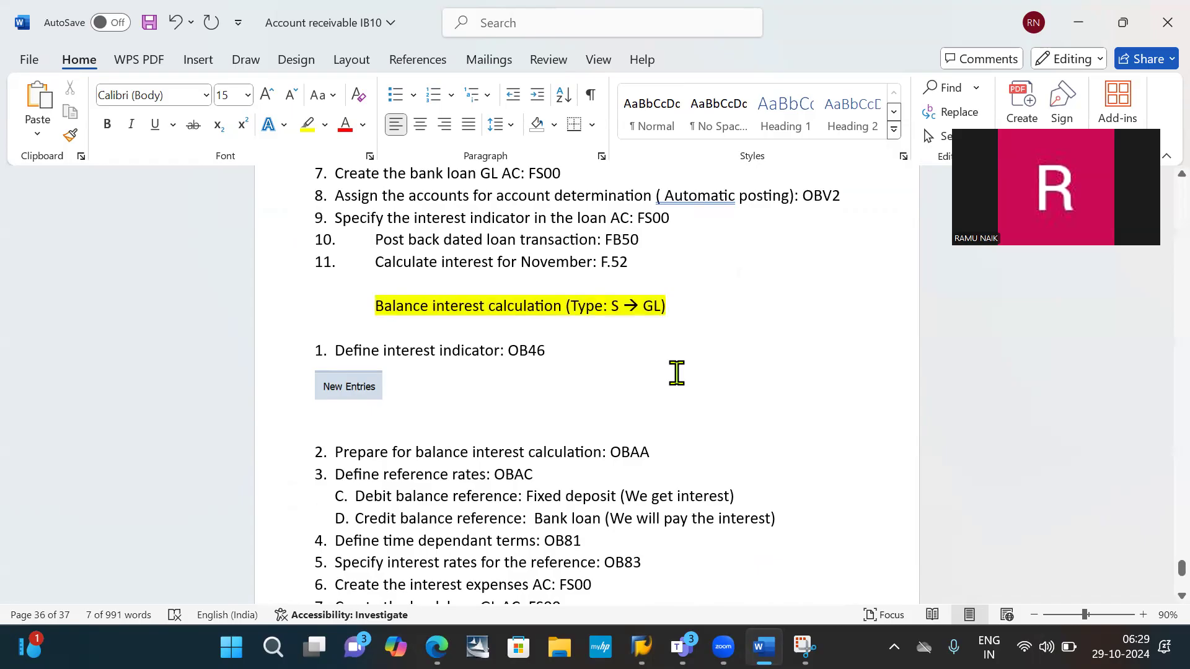
pyautogui.click(676, 372)
pyautogui.press('Return')
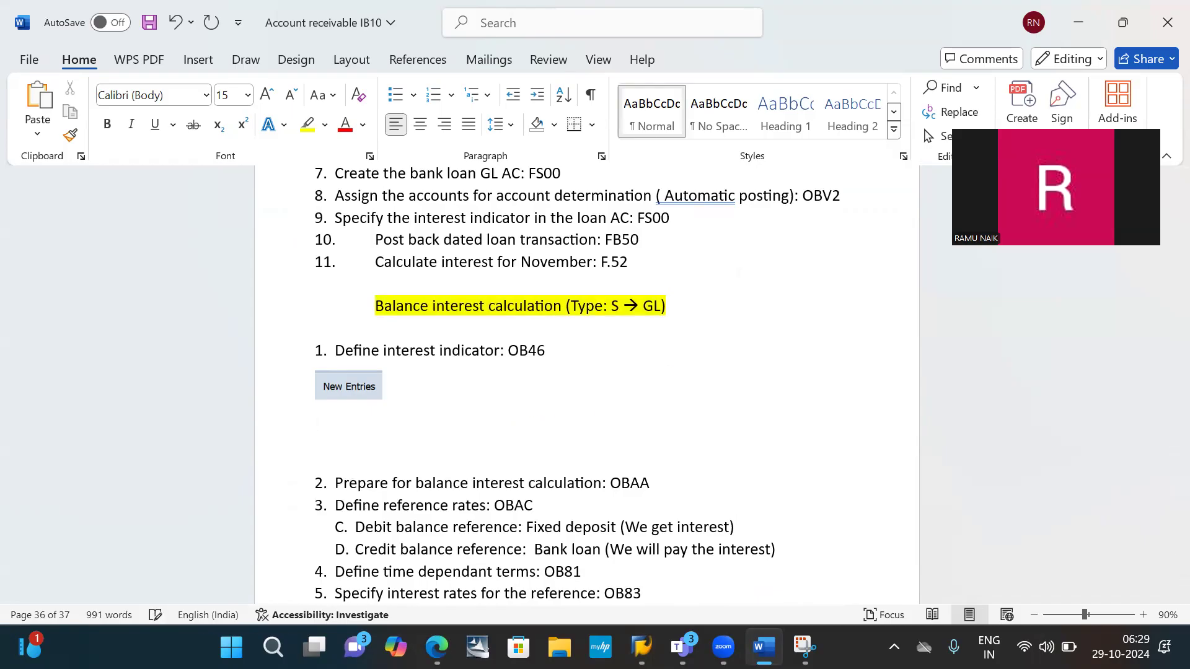
# - Back in SAP, set the interest calculation type of indicator I1 to S, Balance Interest Calculation, and confirm the entry
pyautogui.hotkey('alt', 'Tab')
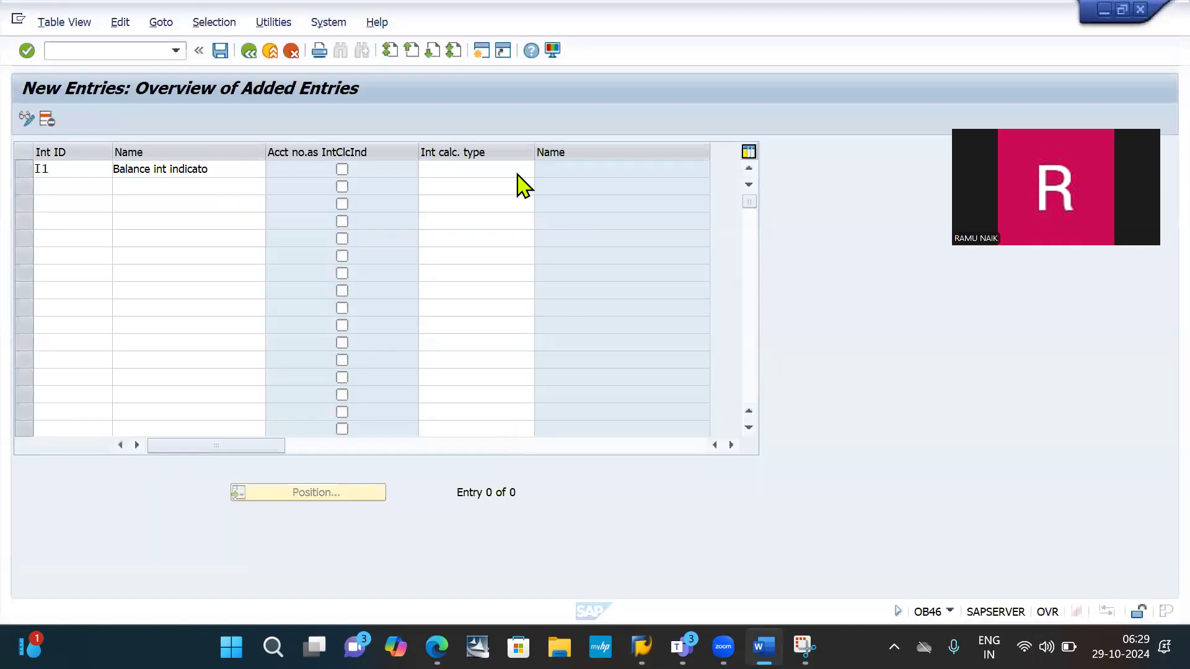
pyautogui.click(459, 168)
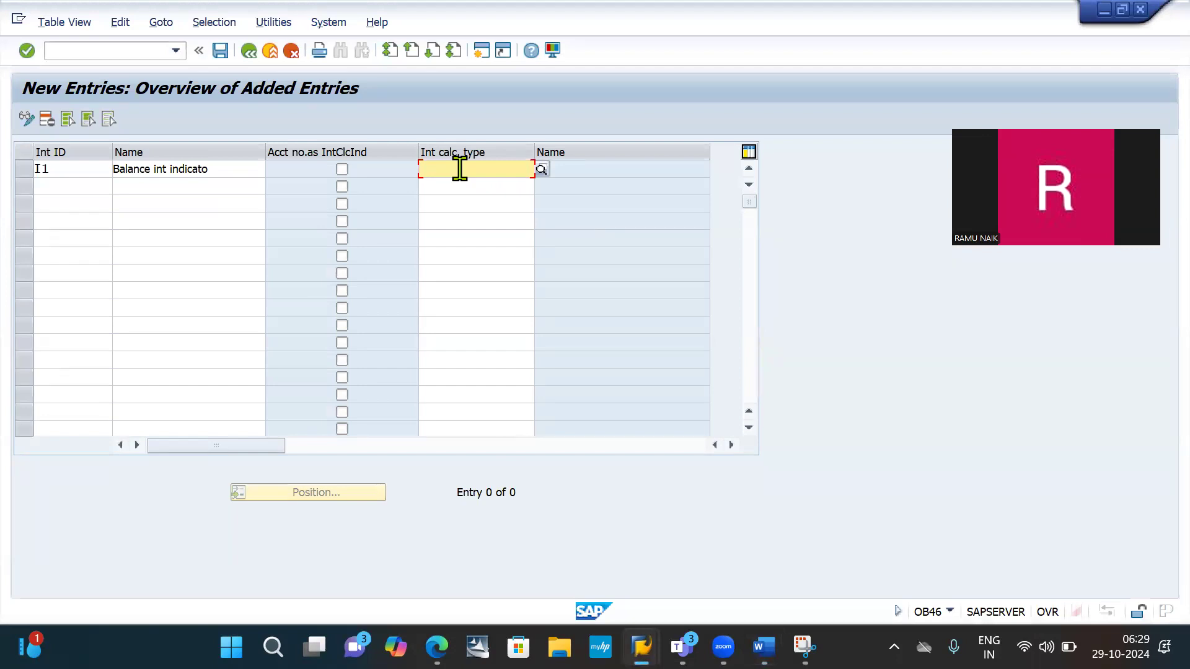
pyautogui.click(542, 169)
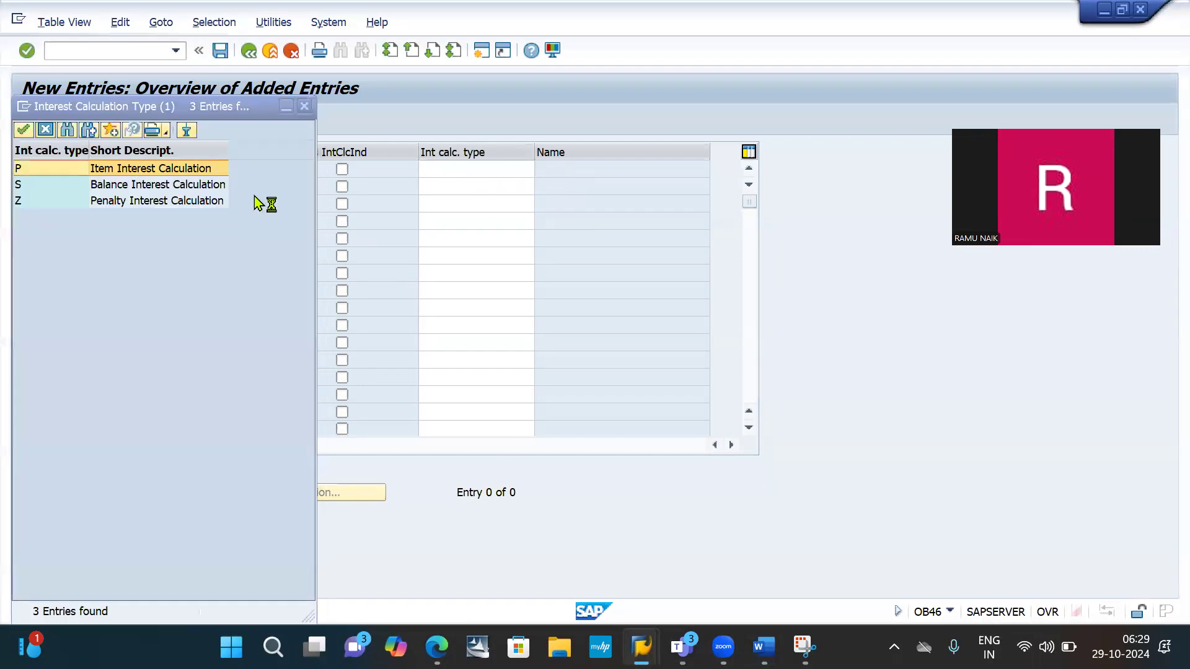
pyautogui.doubleClick(141, 186)
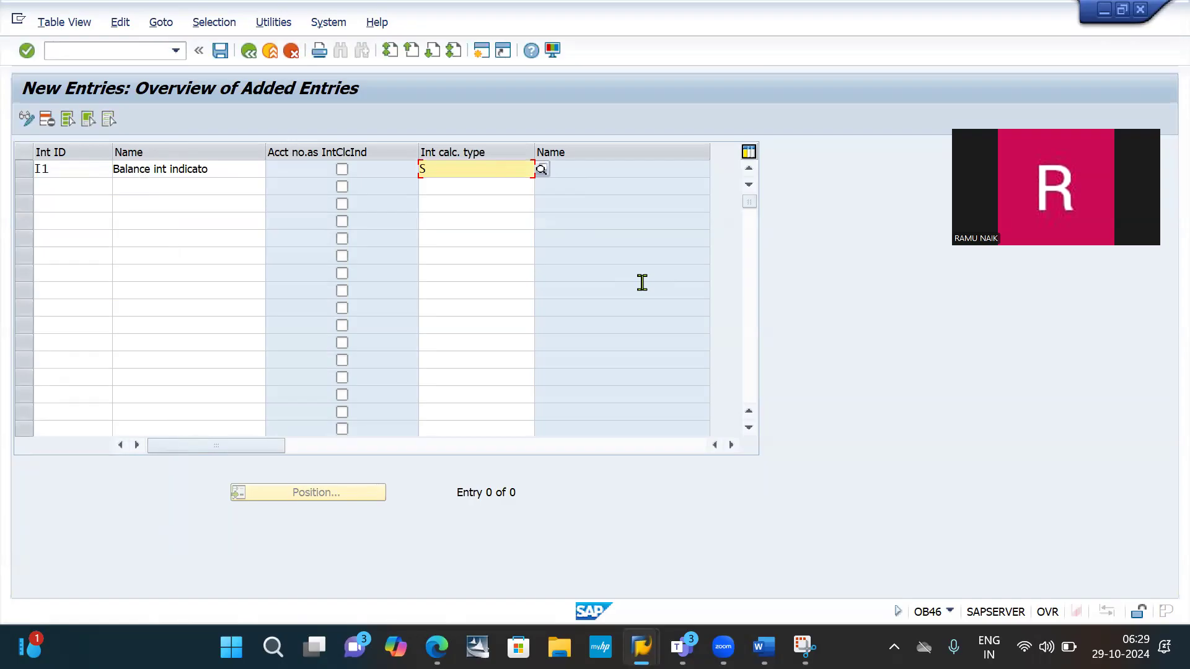
pyautogui.press('Return')
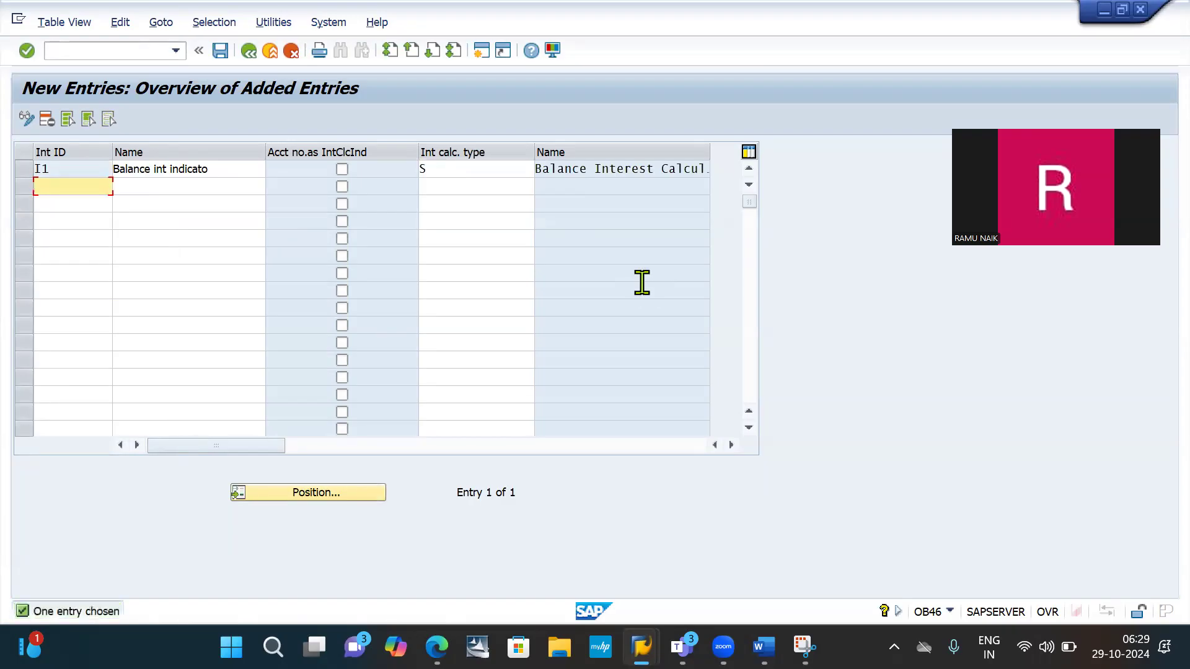
# - Snip the New Entries overview with the I1 row, paste it below the New Entries snip in the Word notes, and add the line "save"
pyautogui.click(804, 647)
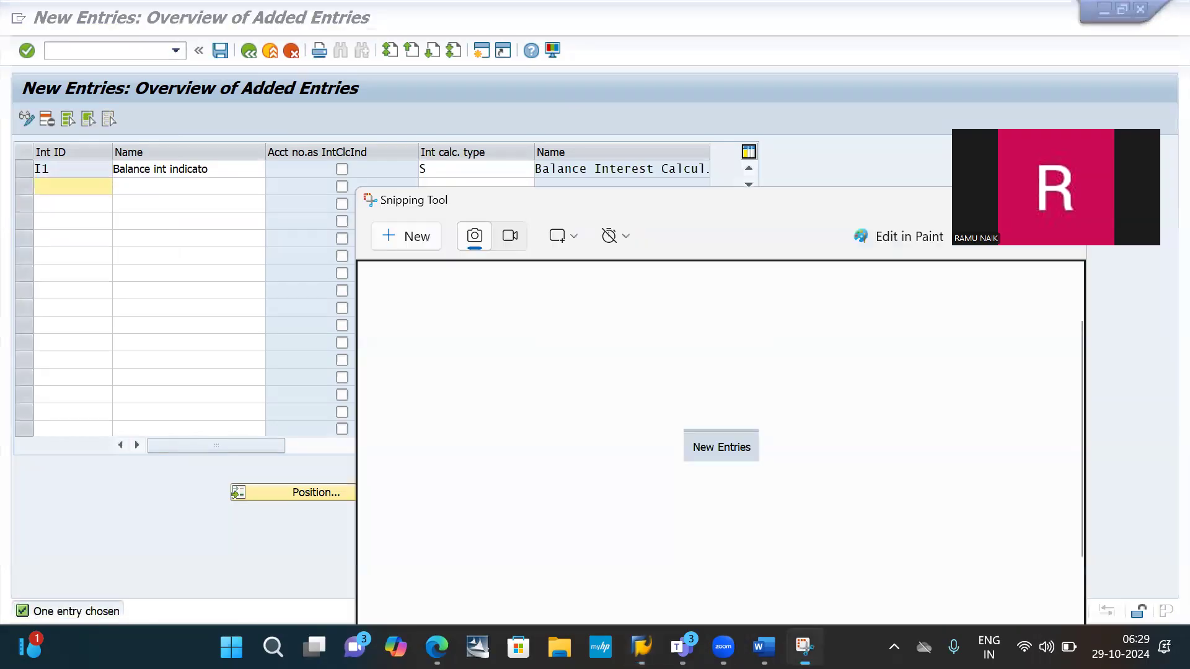
pyautogui.click(411, 239)
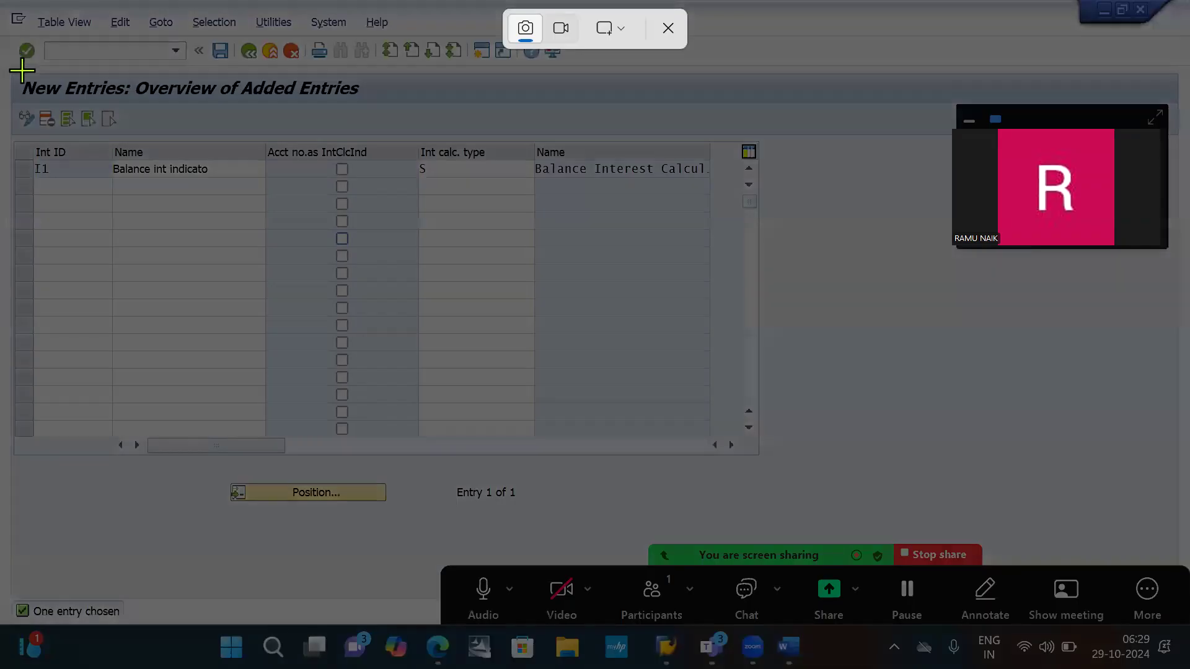
pyautogui.moveTo(3, 69); pyautogui.dragTo(784, 181)
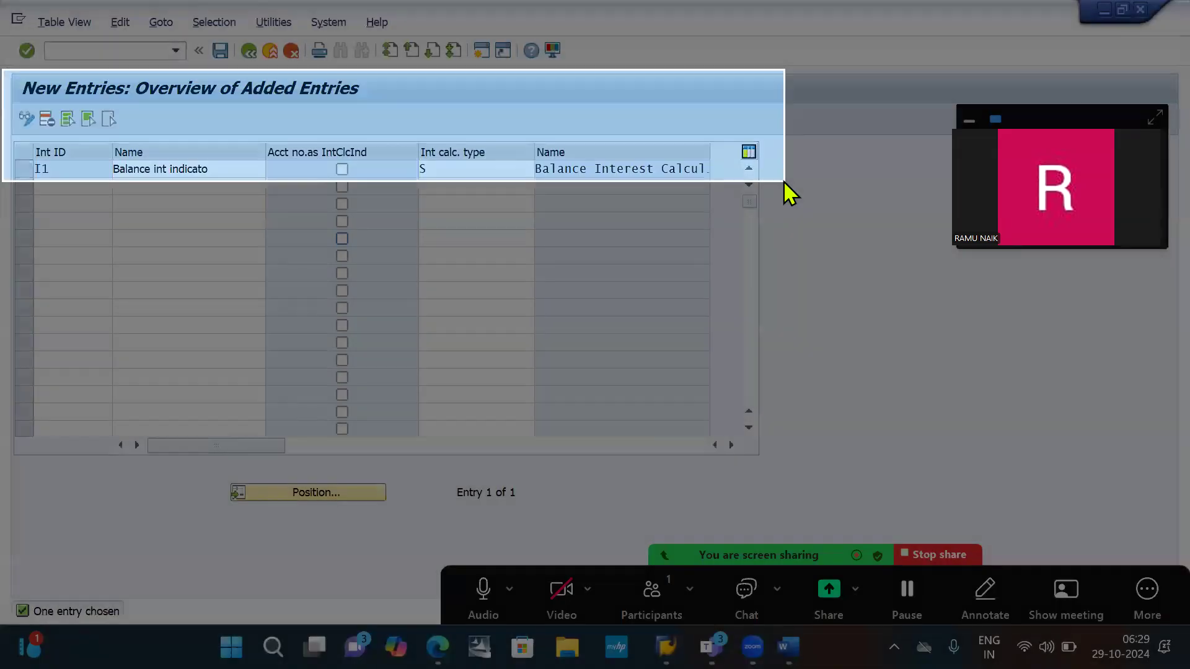
pyautogui.hotkey('alt', 'Tab')
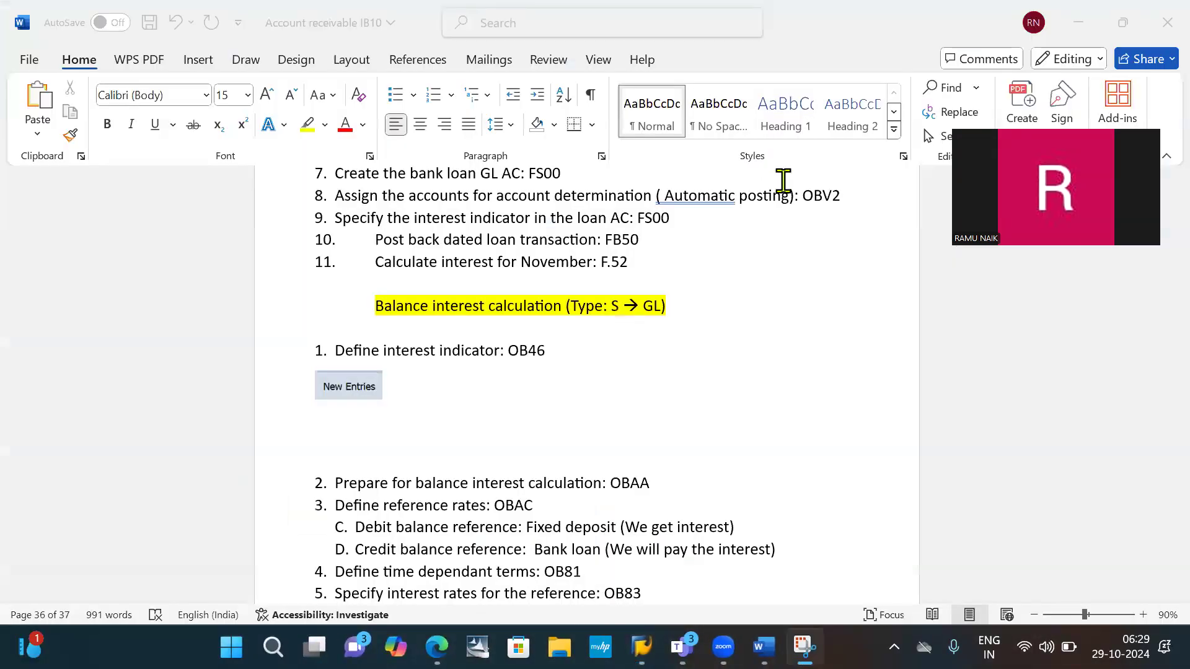
pyautogui.hotkey('ctrl', 'v')
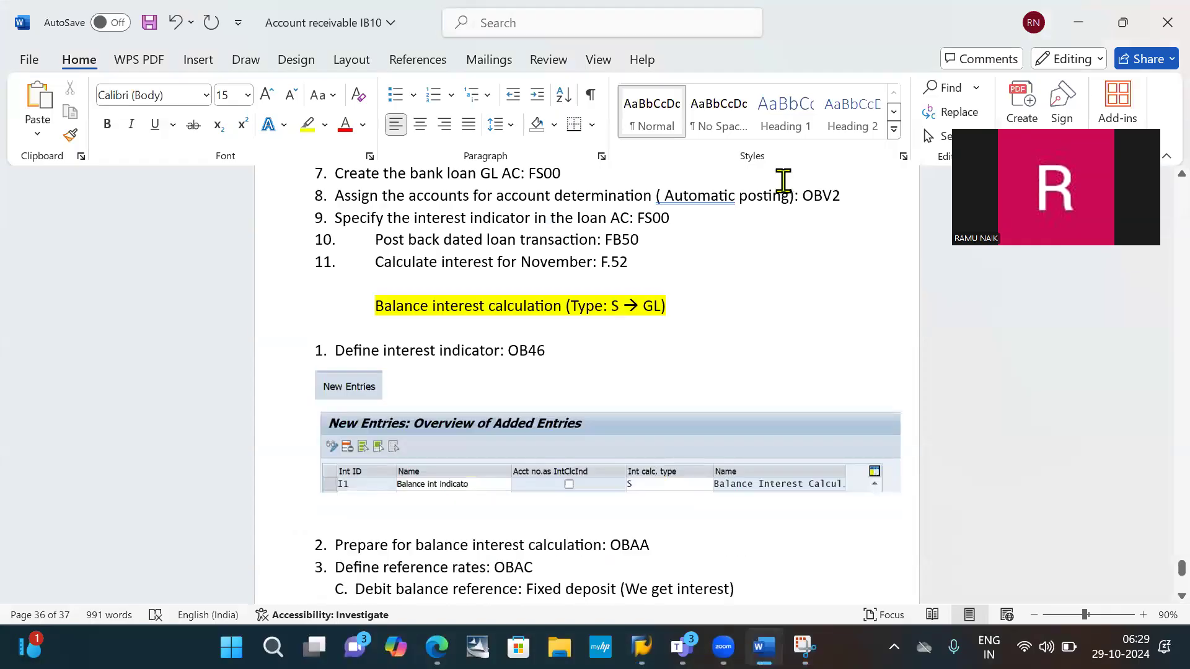
pyautogui.press('Return')
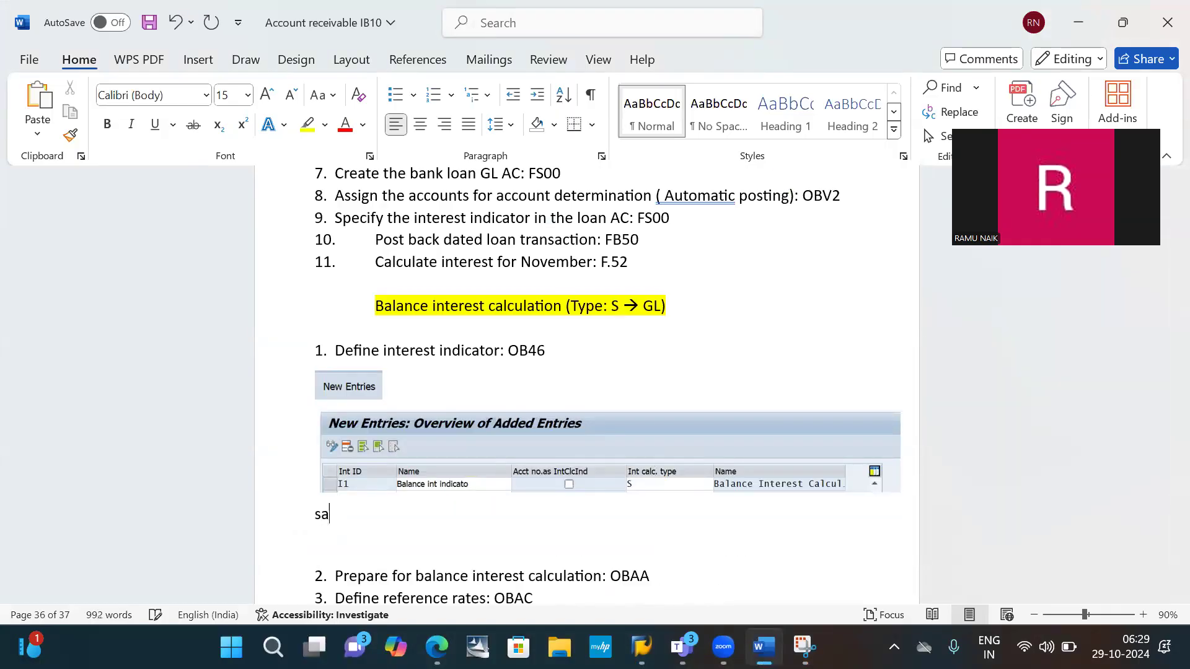
# - Back in SAP, save the new interest indicator entry
pyautogui.hotkey('alt', 'Tab')
pyautogui.click(787, 192)
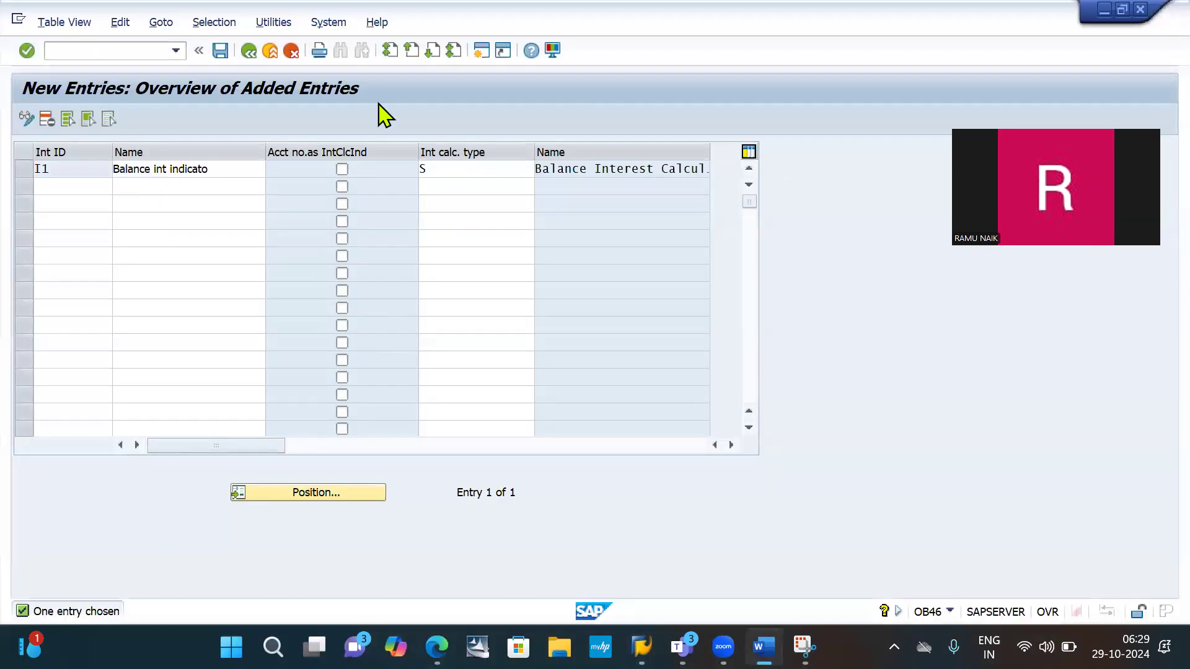
pyautogui.click(225, 54)
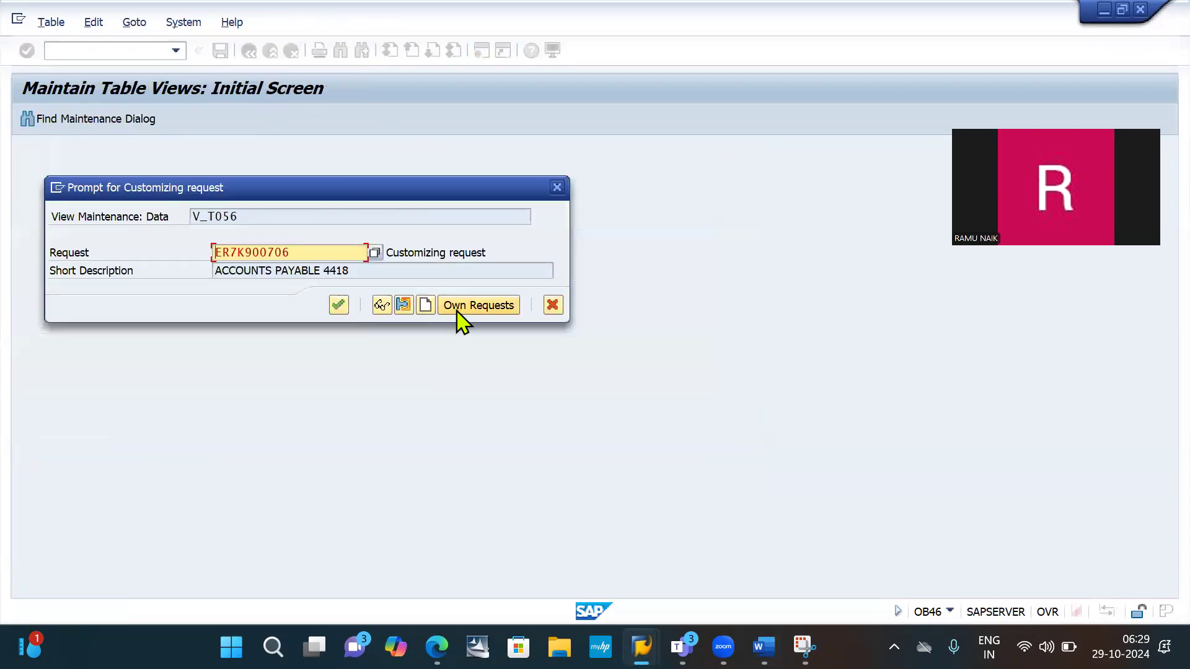
# - Choose the existing request "IB10: Account receivable" from the own customizing requests
pyautogui.click(465, 317)
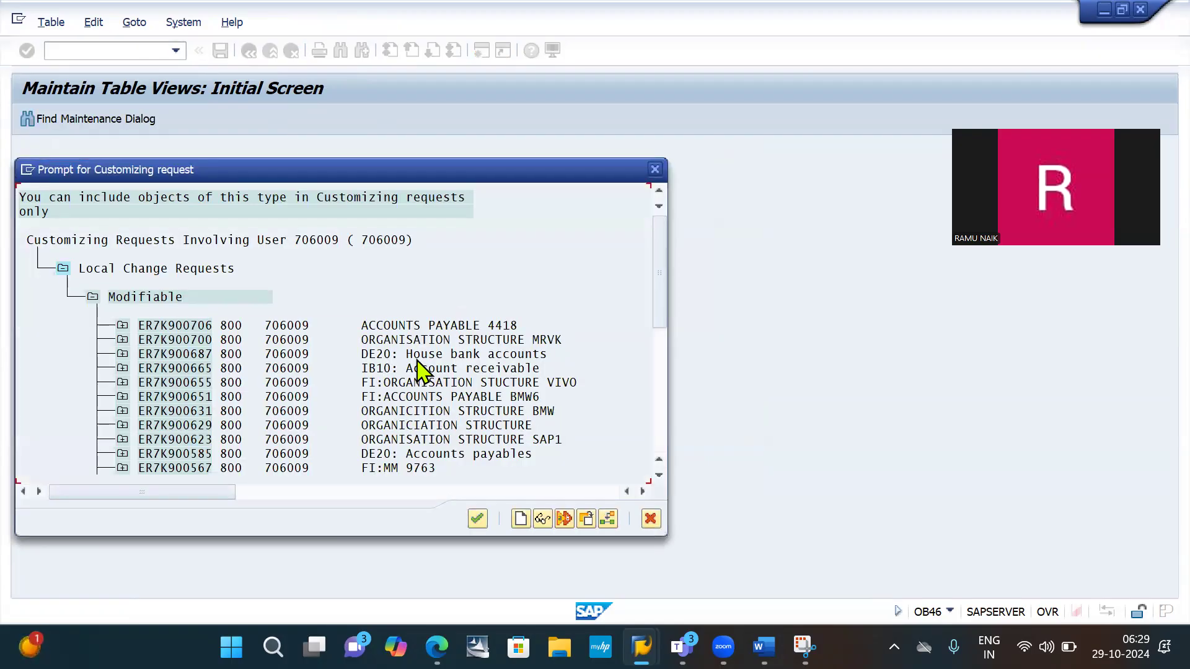
pyautogui.click(416, 370)
pyautogui.doubleClick(416, 370)
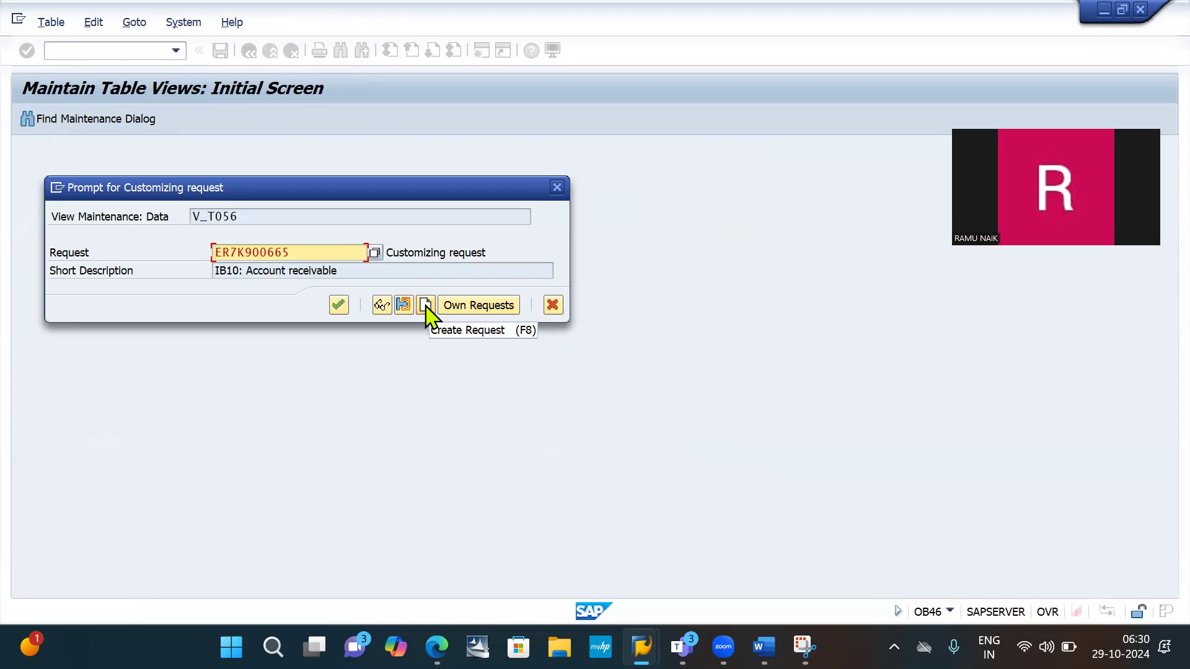
# - Create a new customizing request with the short description "IB10: Interest calculation"
pyautogui.click(425, 306)
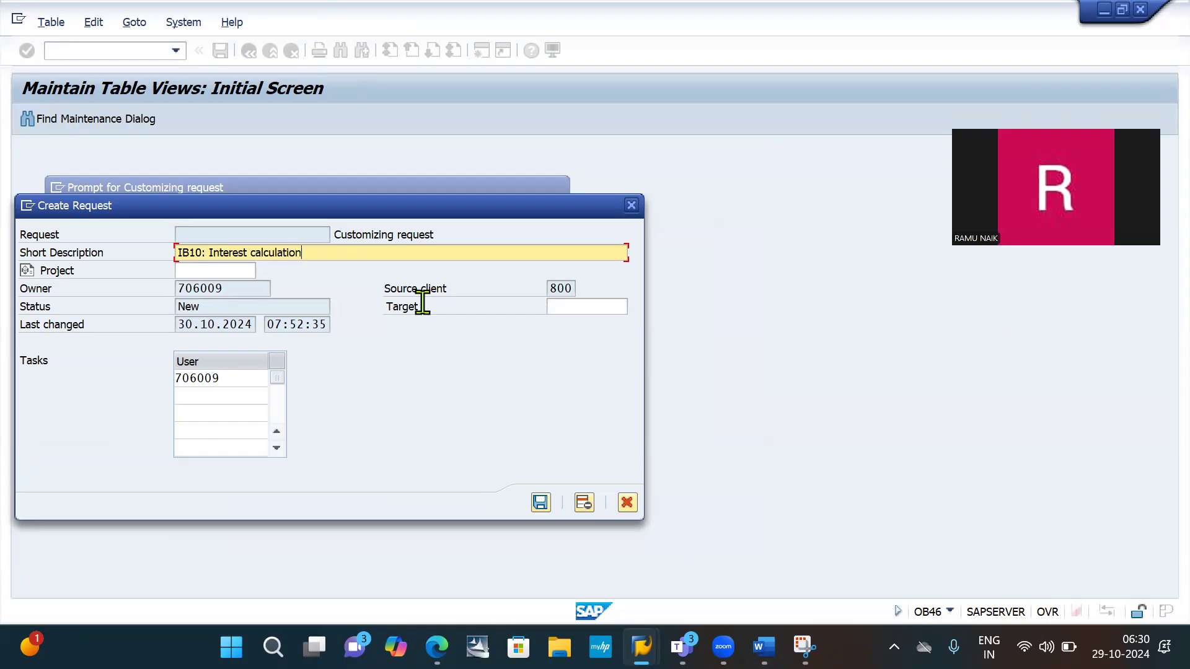
pyautogui.press('Return')
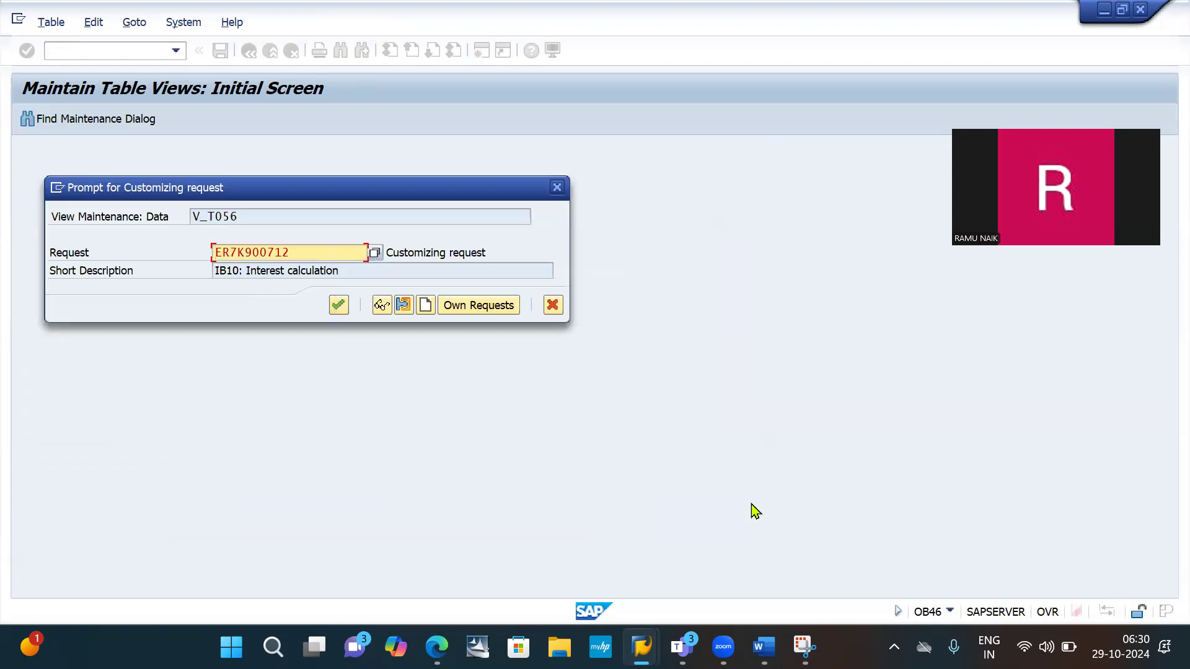
# - Snip the customizing request prompt and highlight its Create Request icon in yellow
pyautogui.click(804, 646)
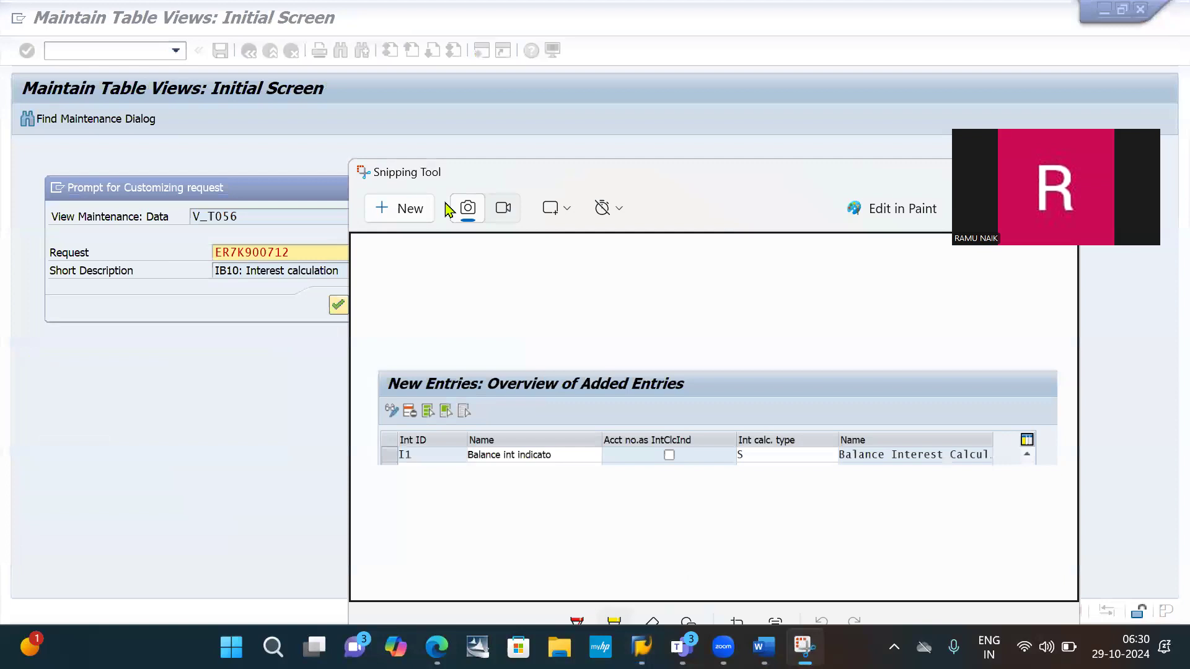
pyautogui.click(402, 214)
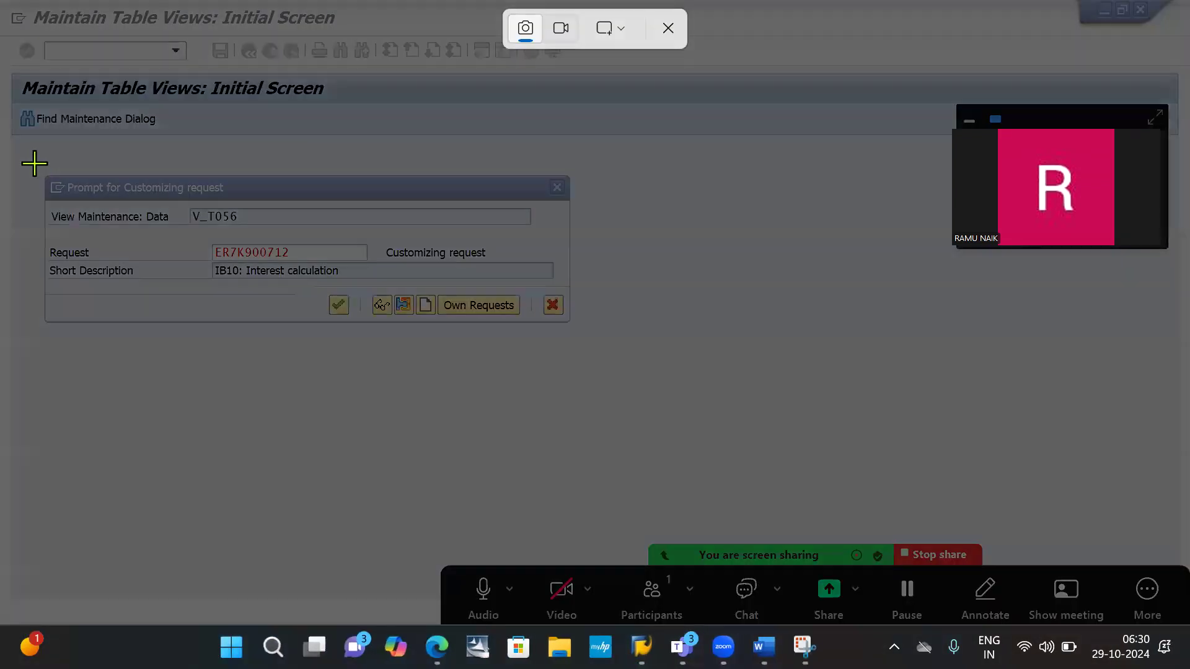
pyautogui.moveTo(33, 163); pyautogui.dragTo(295, 271)
pyautogui.moveTo(441, 314); pyautogui.dragTo(580, 329)
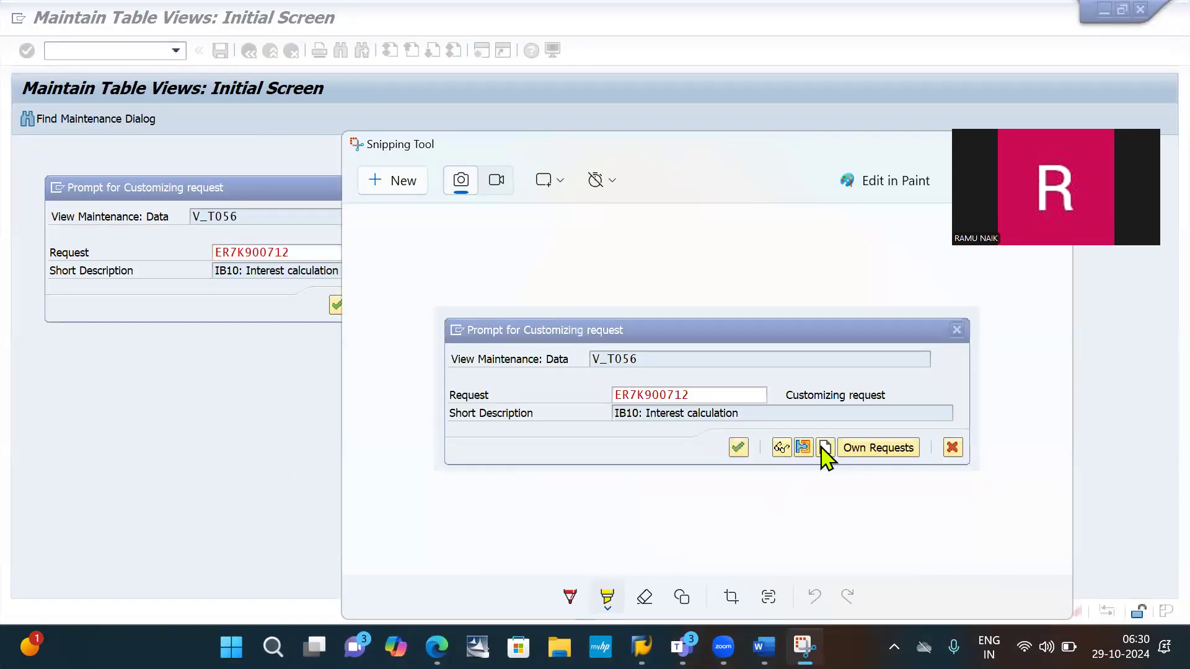
pyautogui.moveTo(824, 445); pyautogui.dragTo(827, 460)
# - Paste the request prompt snip below "Save" in the Word notes and add the line "Enter and save" beneath it
pyautogui.hotkey('alt', 'Tab')
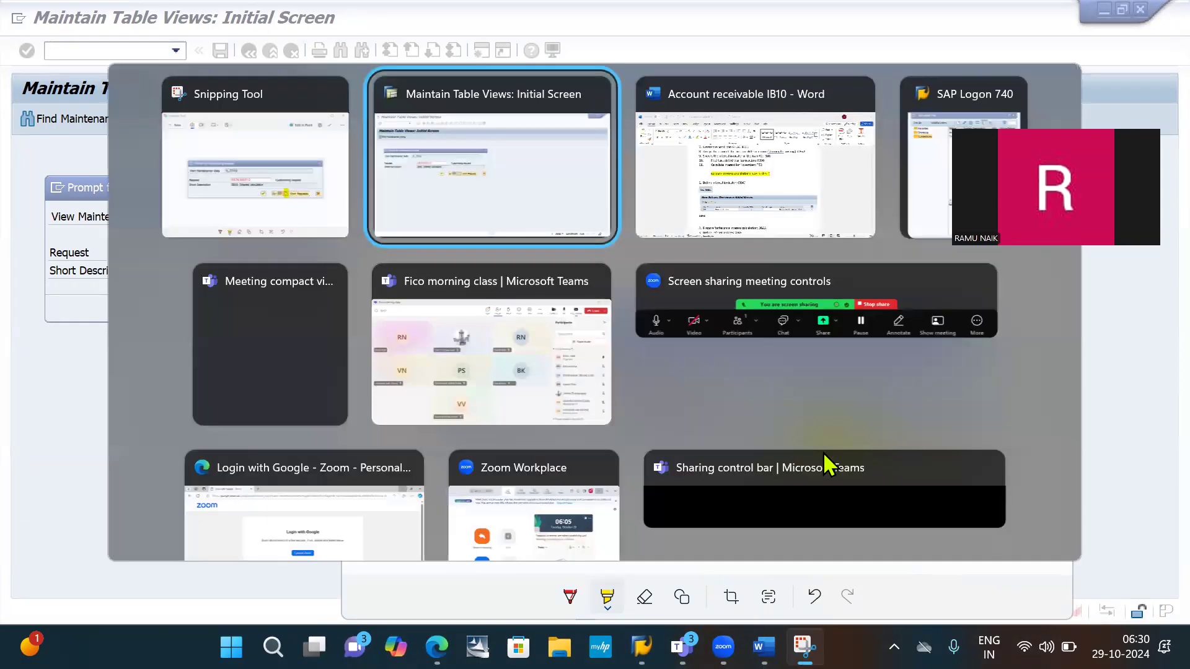
pyautogui.hotkey('alt', 'Tab')
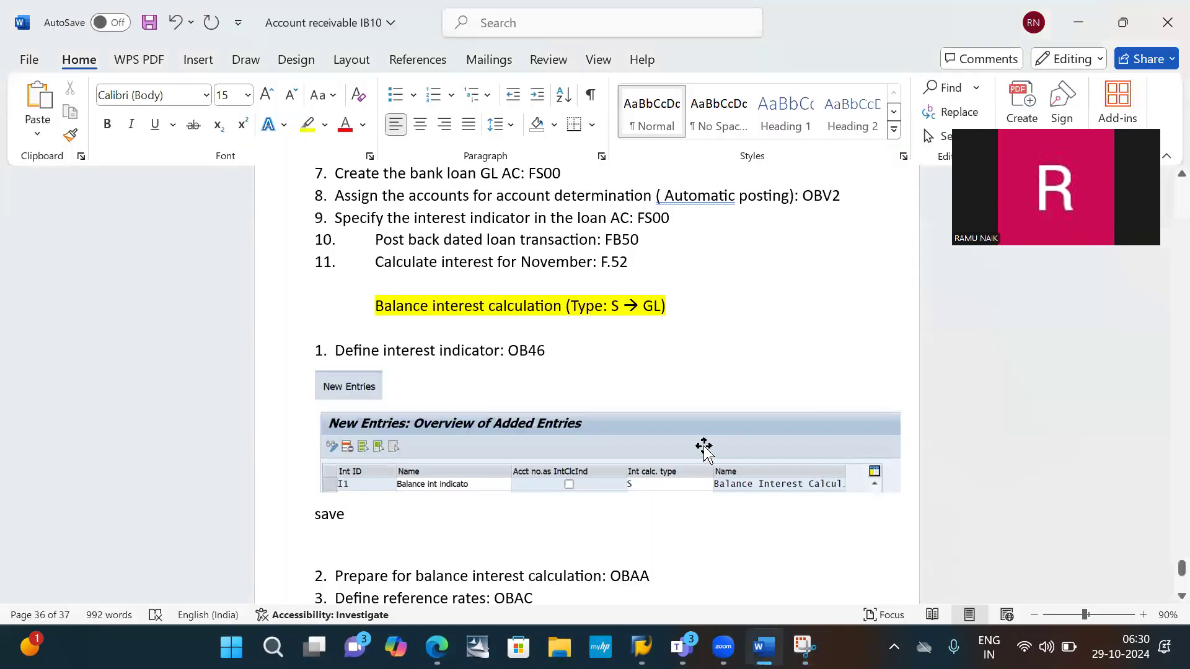
pyautogui.press('Return')
pyautogui.hotkey('ctrl', 'v')
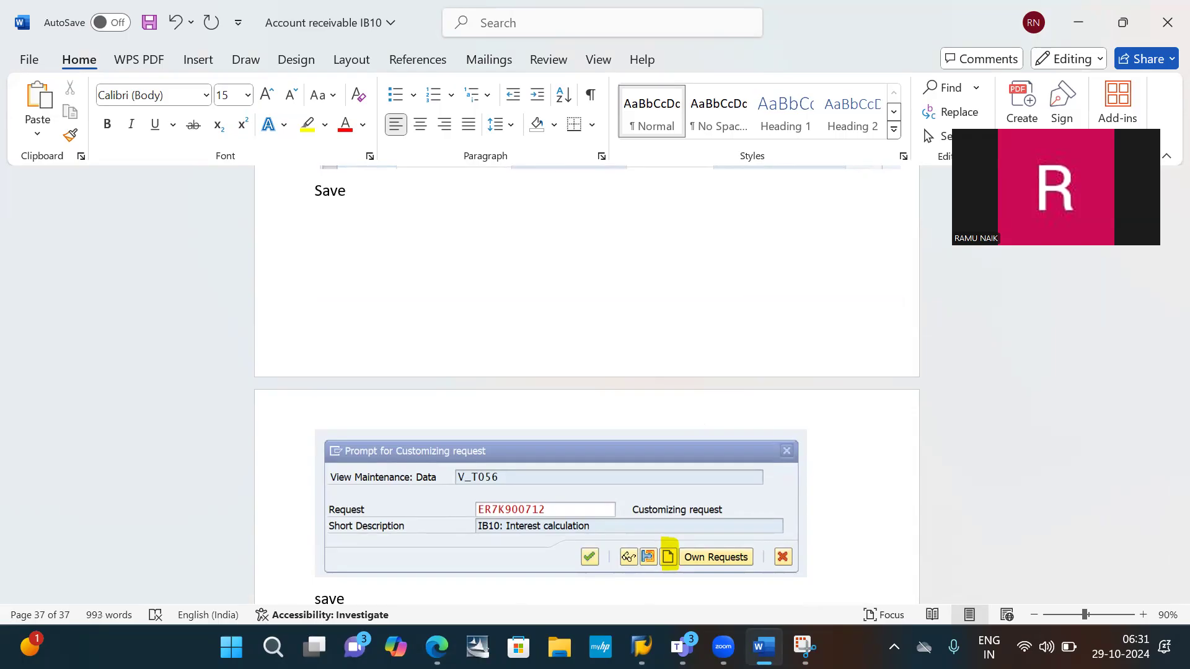
pyautogui.write('R')
pyautogui.write('nter and')
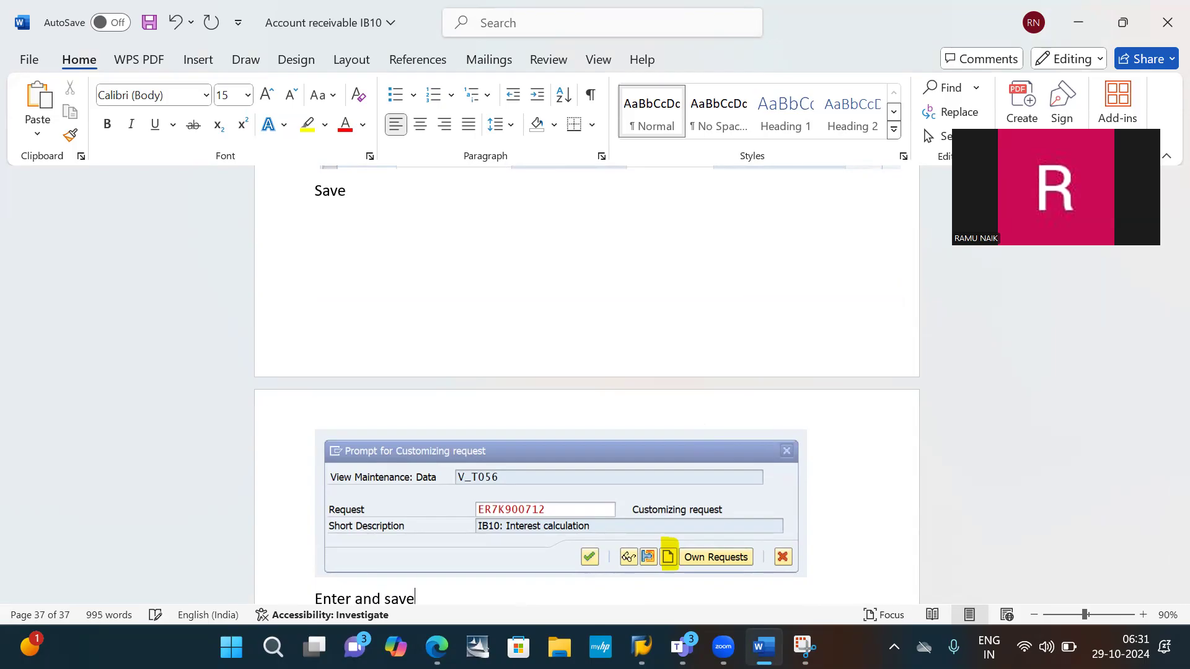
pyautogui.write(' save')
pyautogui.press('Return')
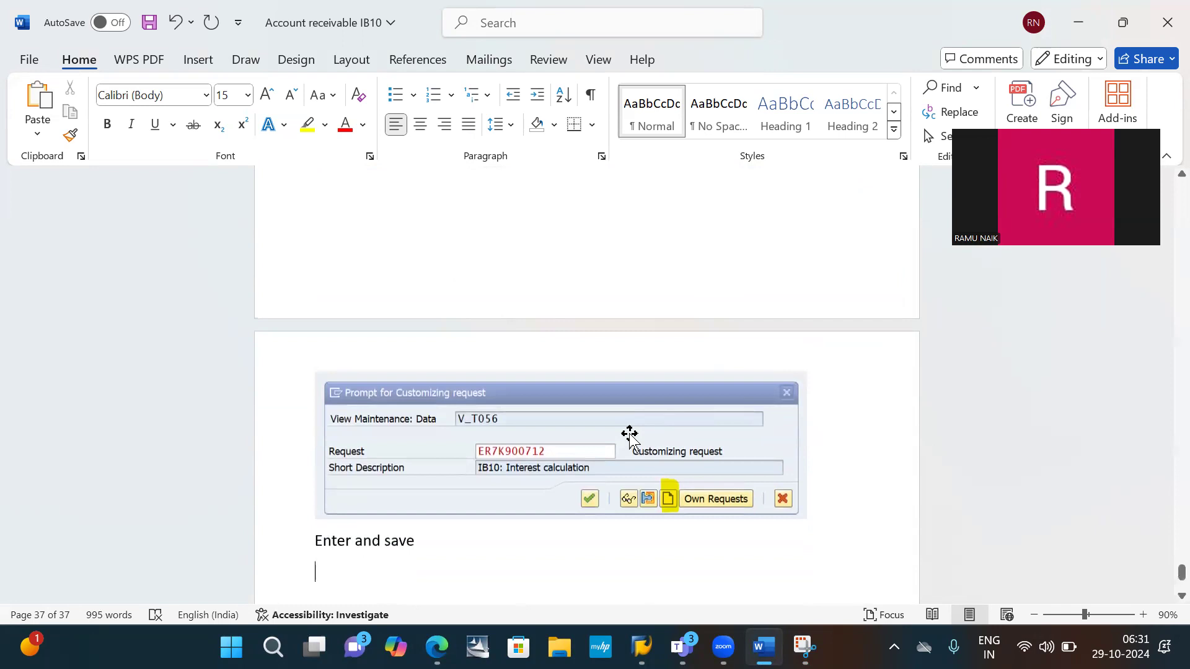
# - Shrink the request prompt snip and slightly reduce the New Entries overview snip in the notes
pyautogui.click(629, 435)
pyautogui.moveTo(314, 371); pyautogui.dragTo(369, 420)
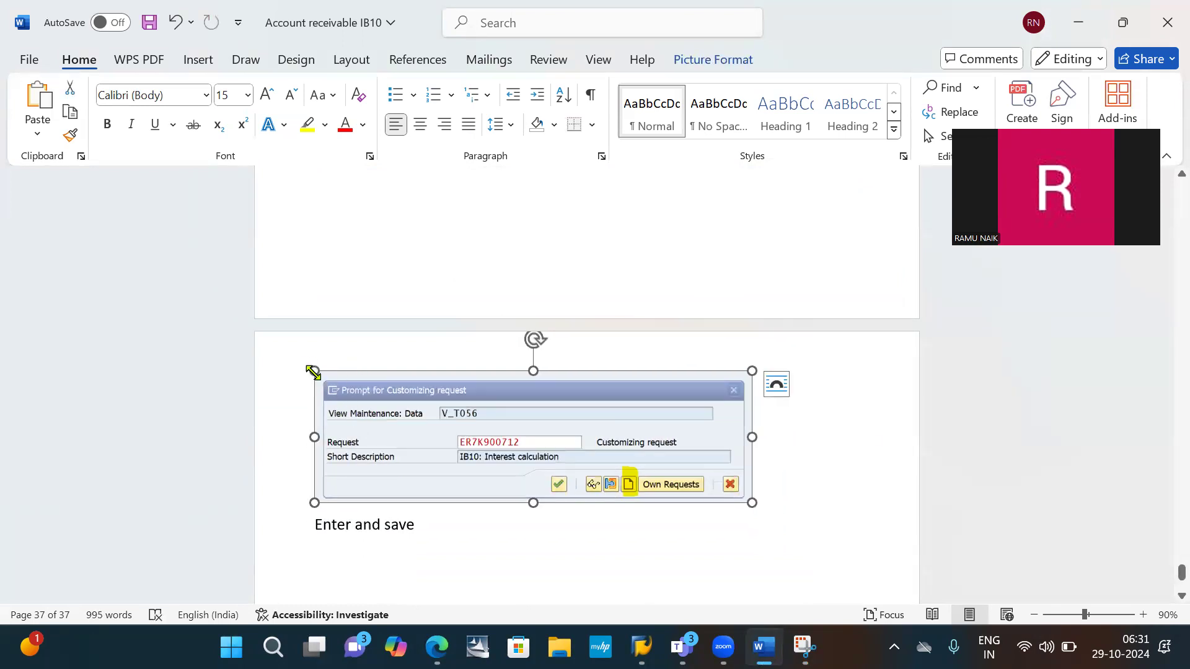
pyautogui.moveTo(312, 372); pyautogui.dragTo(408, 428)
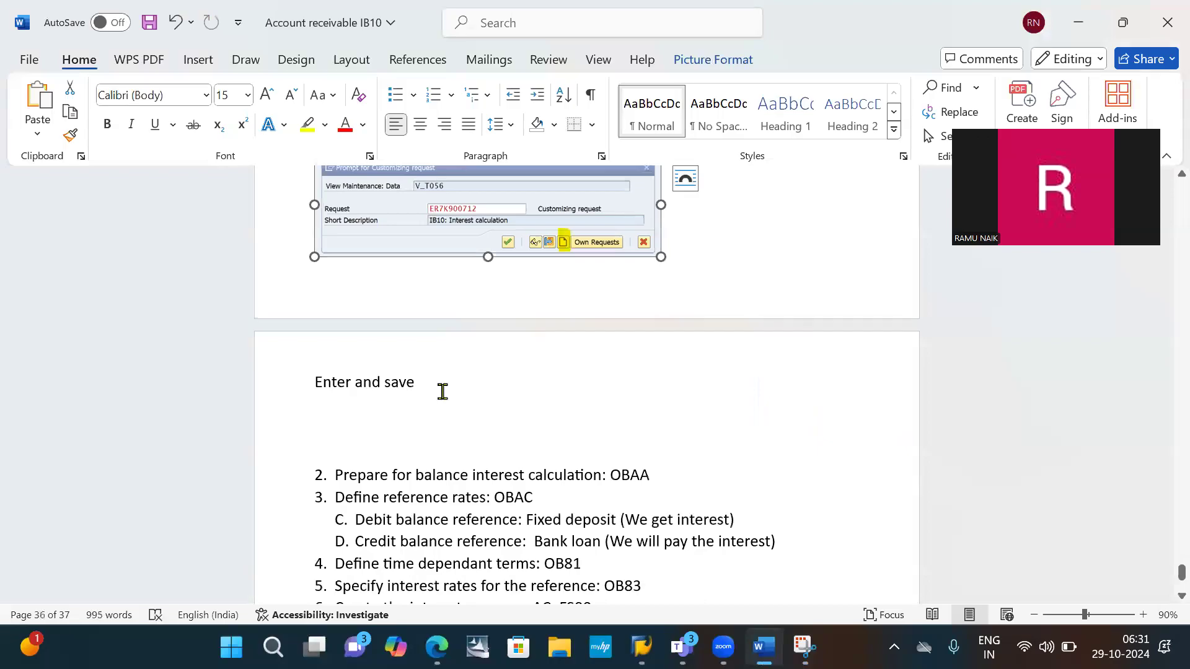
pyautogui.scroll(5, 501, 300)
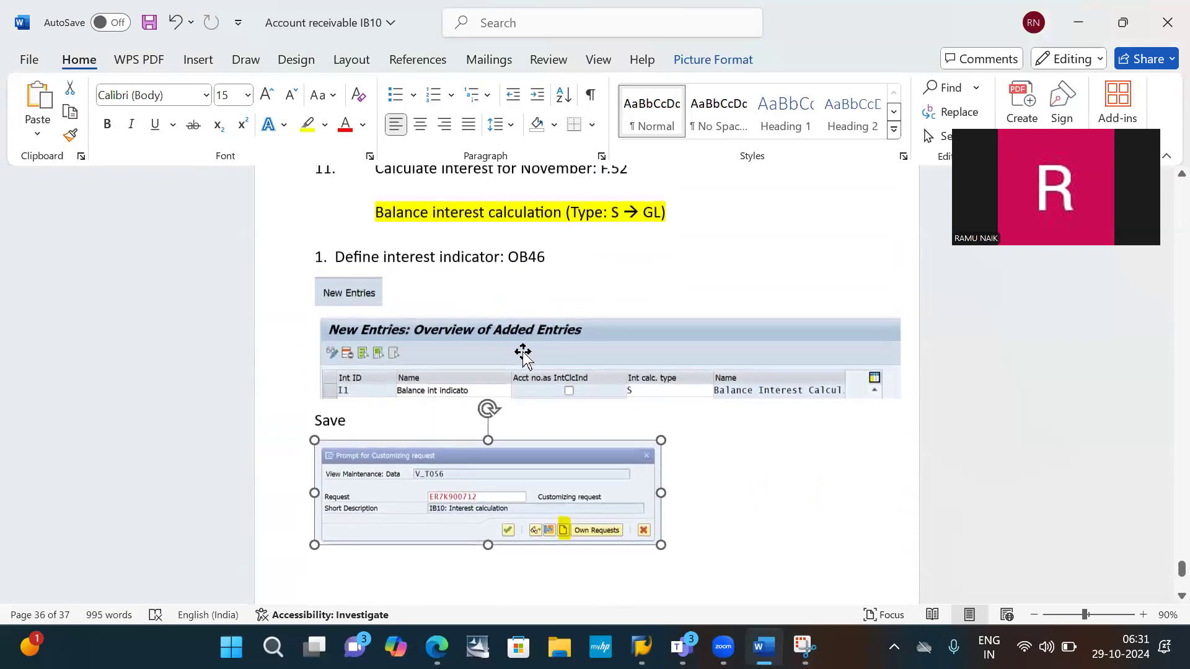
pyautogui.click(522, 354)
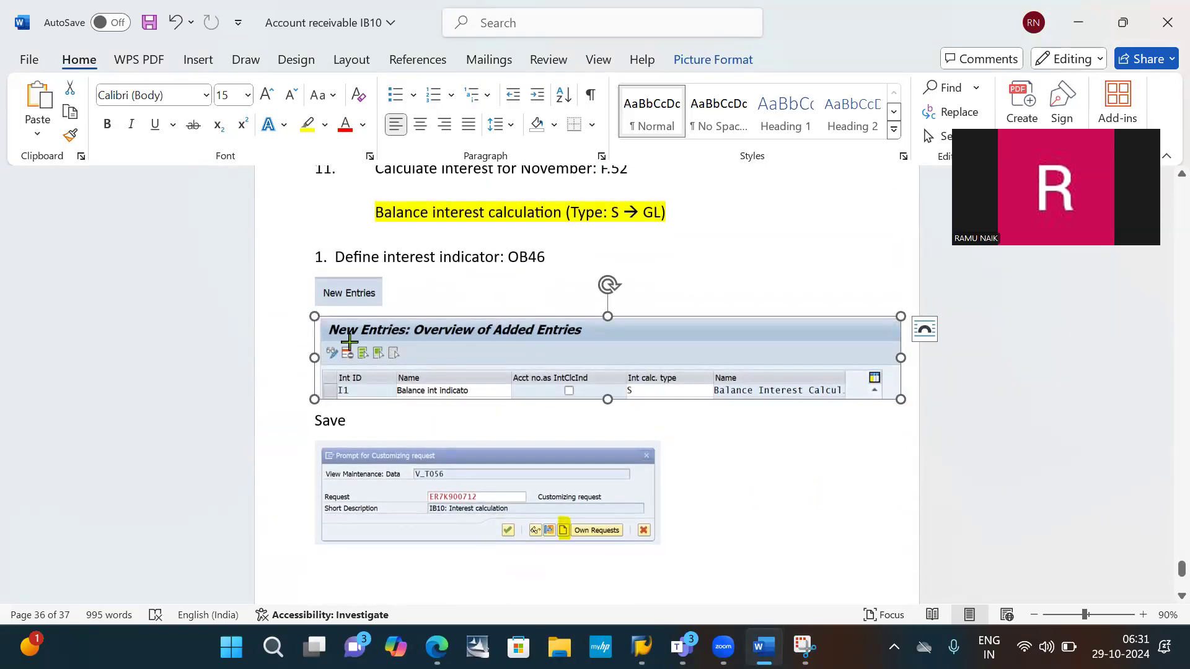
pyautogui.moveTo(349, 341); pyautogui.dragTo(373, 365)
pyautogui.scroll(-1, 373, 366)
pyautogui.scroll(1, 373, 366)
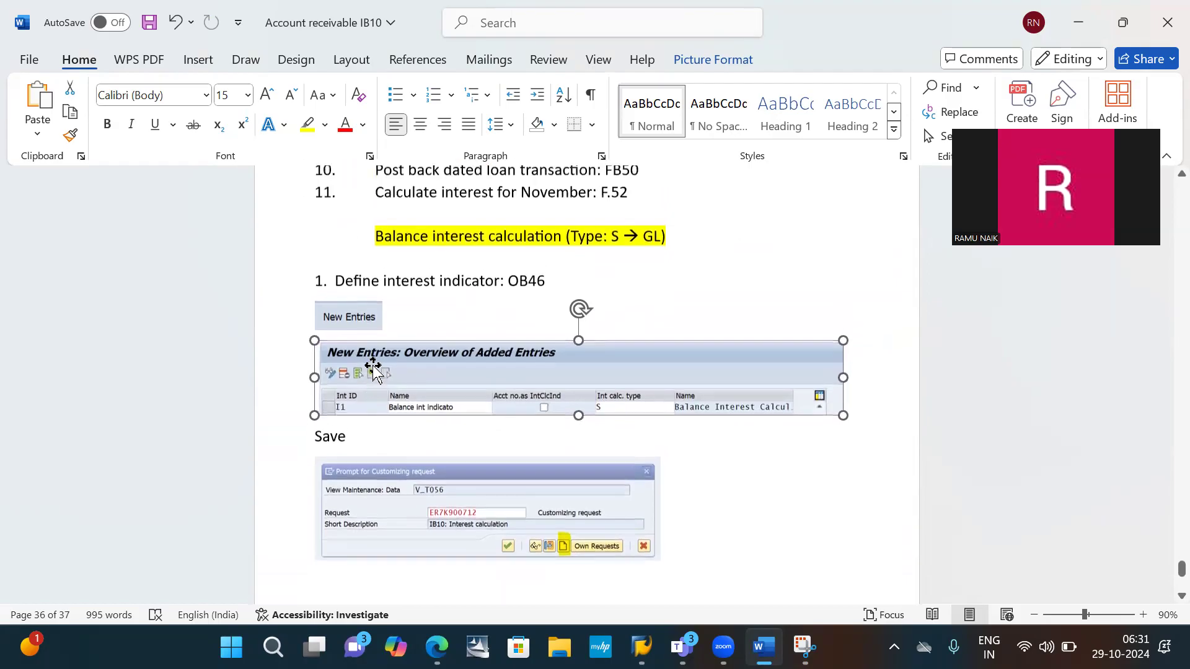
# - Delete the empty line between the highlighted balance interest heading and "Define interest indicator: OB46", and save the document
pyautogui.scroll(-2, 373, 366)
pyautogui.scroll(-4, 373, 365)
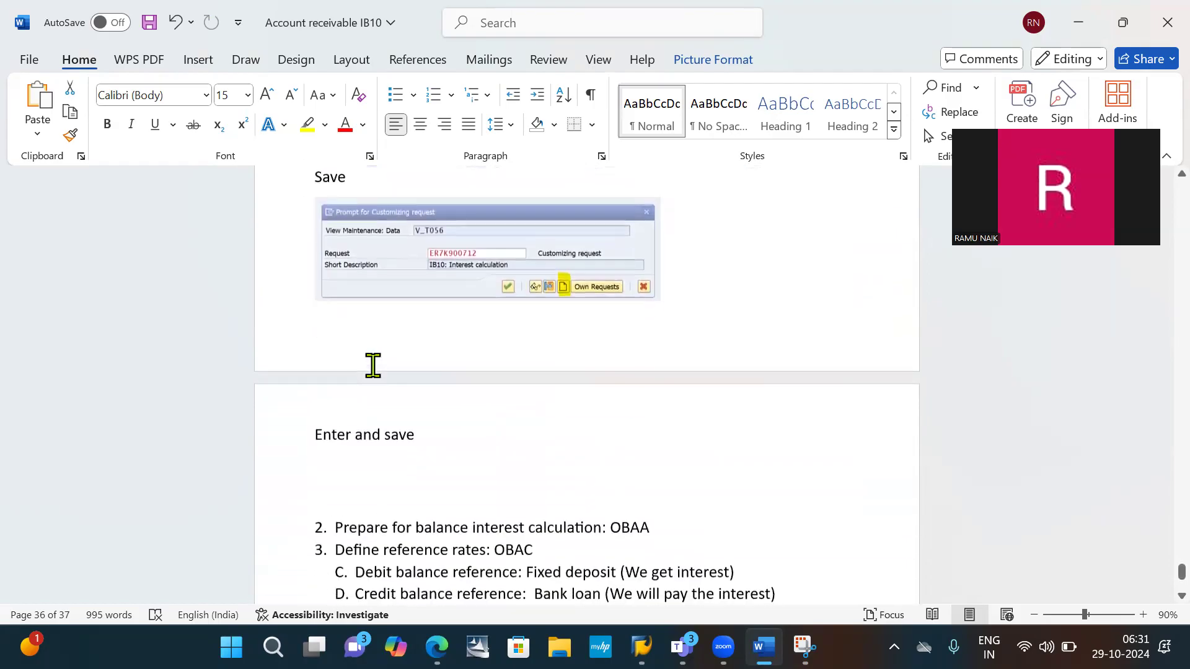
pyautogui.scroll(8, 373, 366)
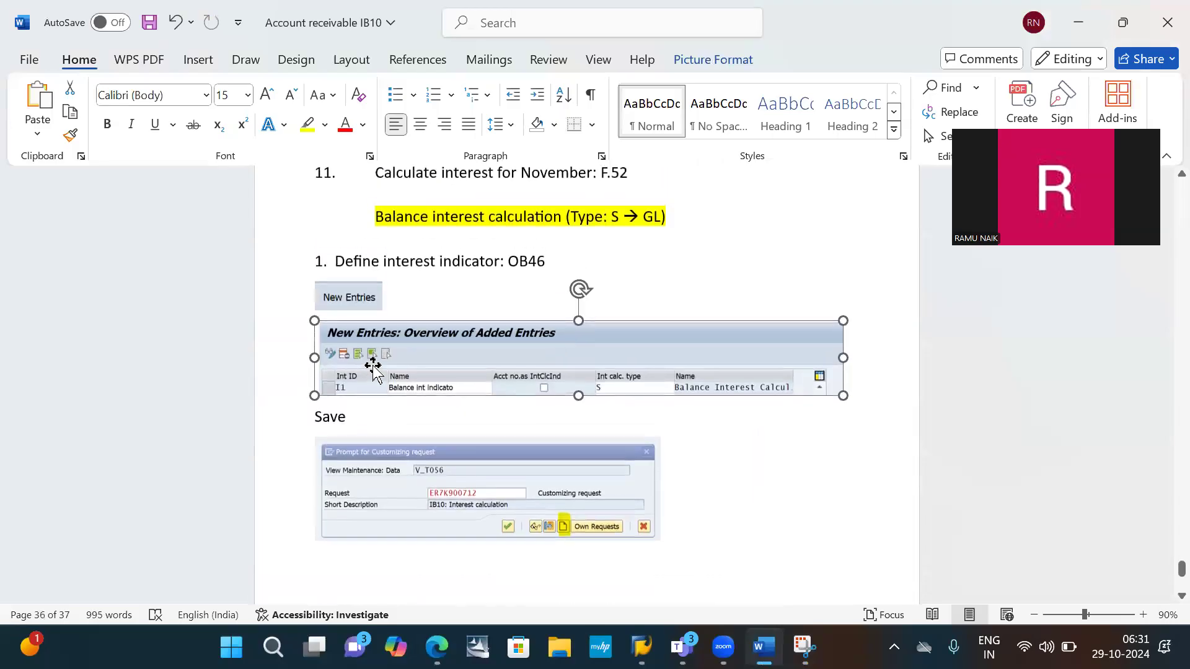
pyautogui.scroll(4, 373, 365)
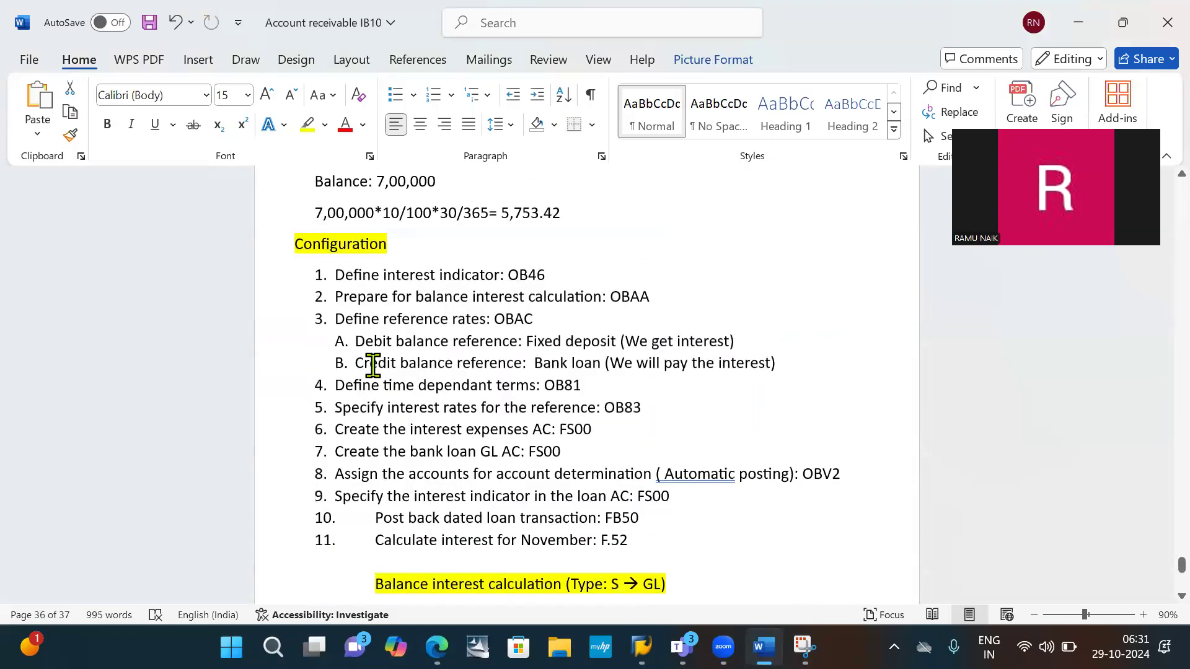
pyautogui.scroll(-3, 373, 365)
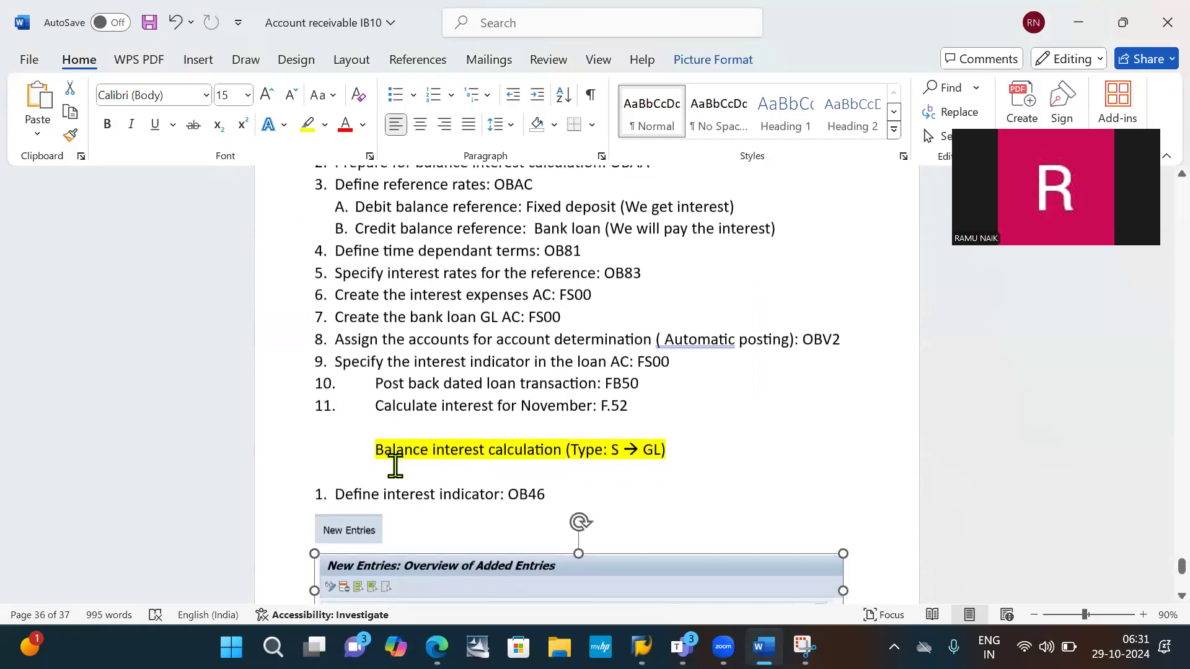
pyautogui.click(383, 470)
pyautogui.press('Delete')
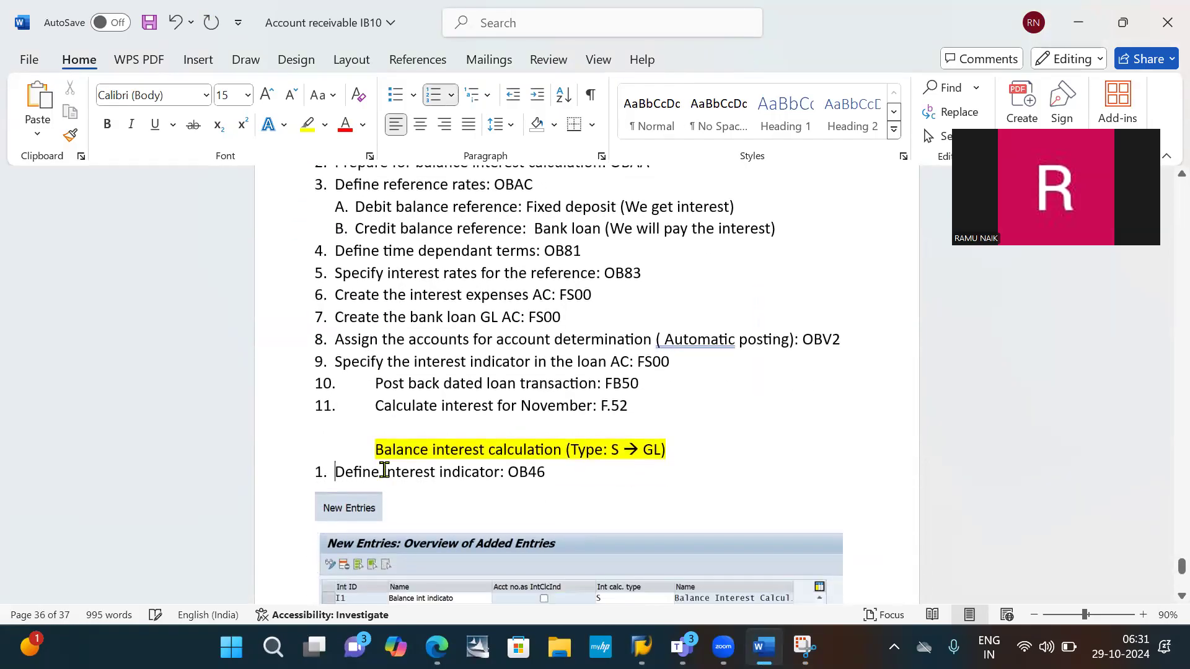
pyautogui.scroll(-7, 384, 469)
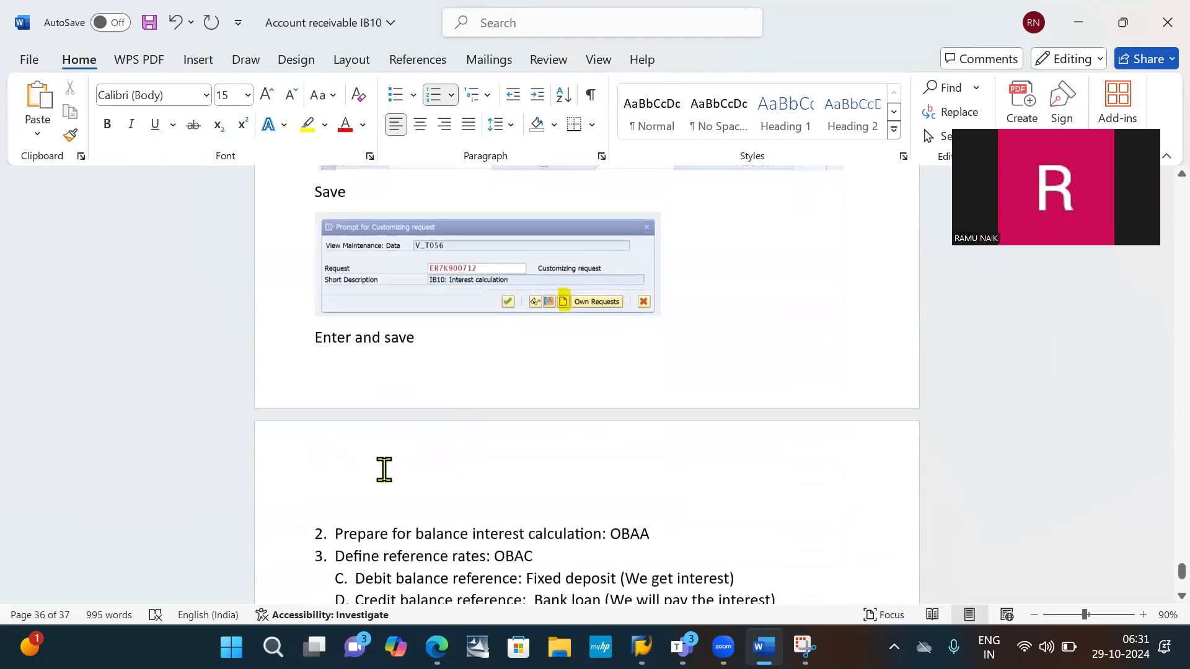
pyautogui.hotkey('ctrl', 's')
# - Delete the empty lines above "Prepare for balance interest calculation: OBAA" on the last page
pyautogui.scroll(-3, 383, 470)
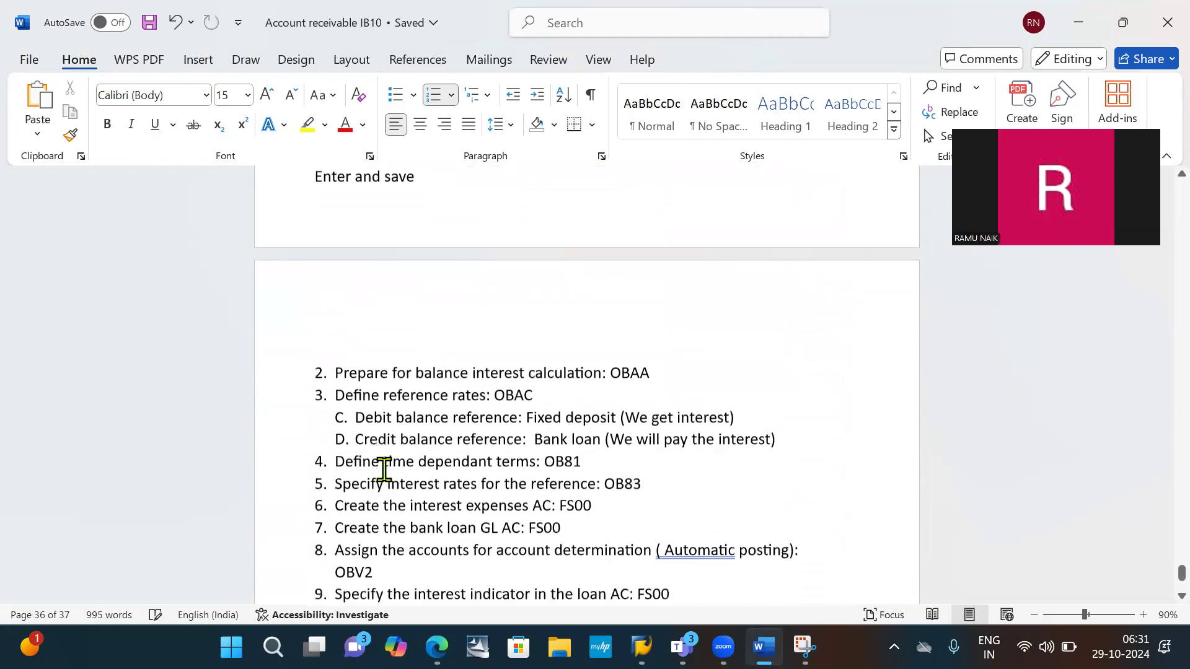
pyautogui.click(339, 277)
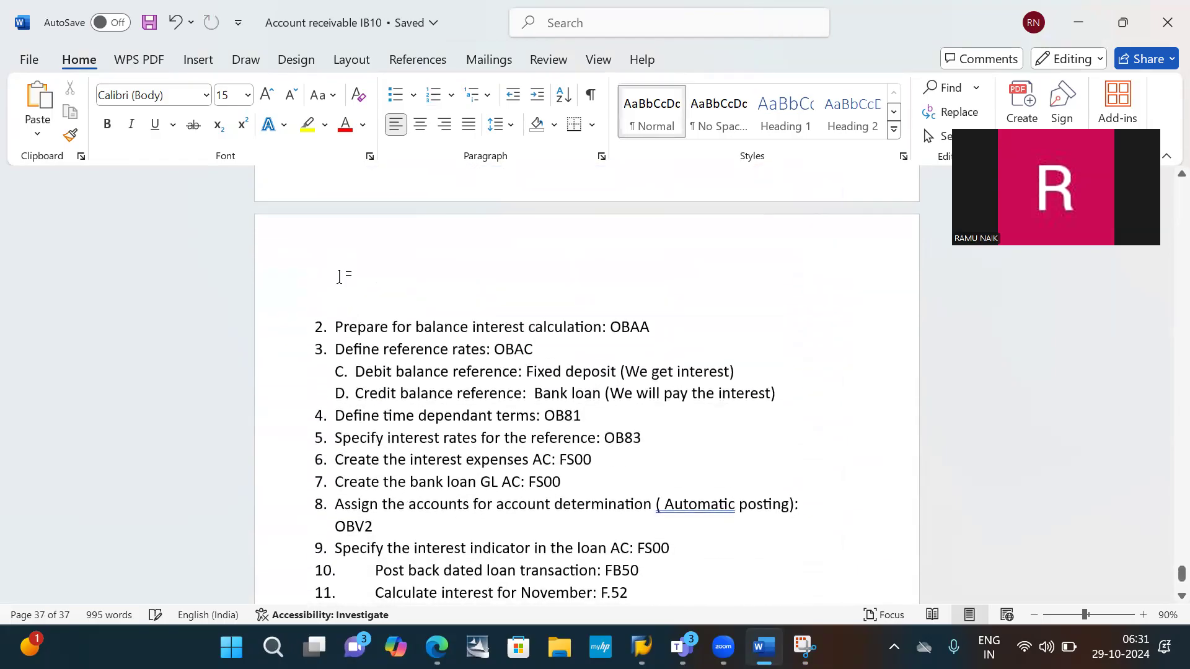
pyautogui.hotkey('ctrl', 'z')
pyautogui.press('Delete')
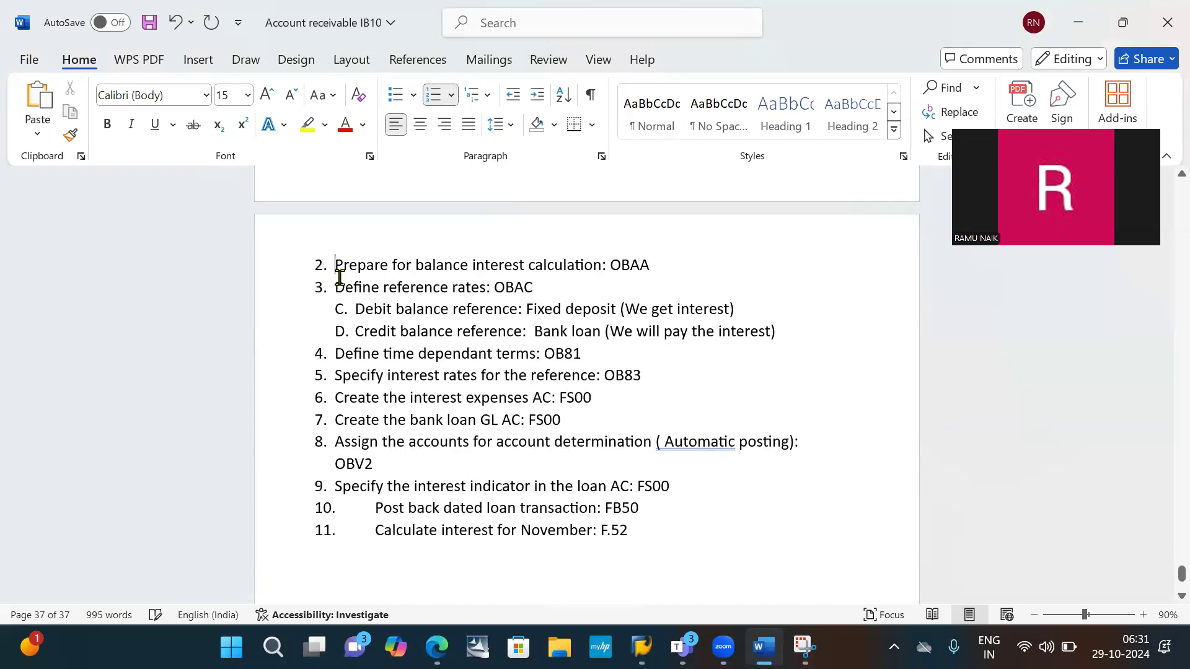
# - Return to SAP and confirm the customizing request to finish saving indicator I1
pyautogui.hotkey('alt', 'Tab')
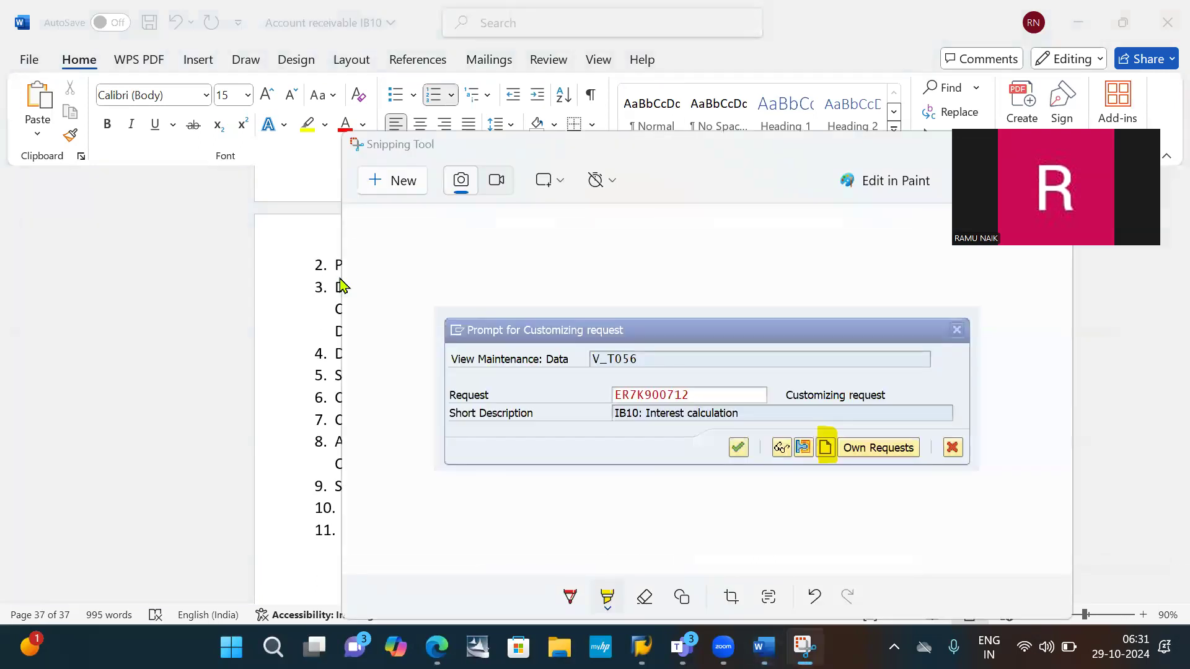
pyautogui.hotkey('alt', 'Tab')
pyautogui.hotkey('alt', 'Tab')
pyautogui.click(338, 305)
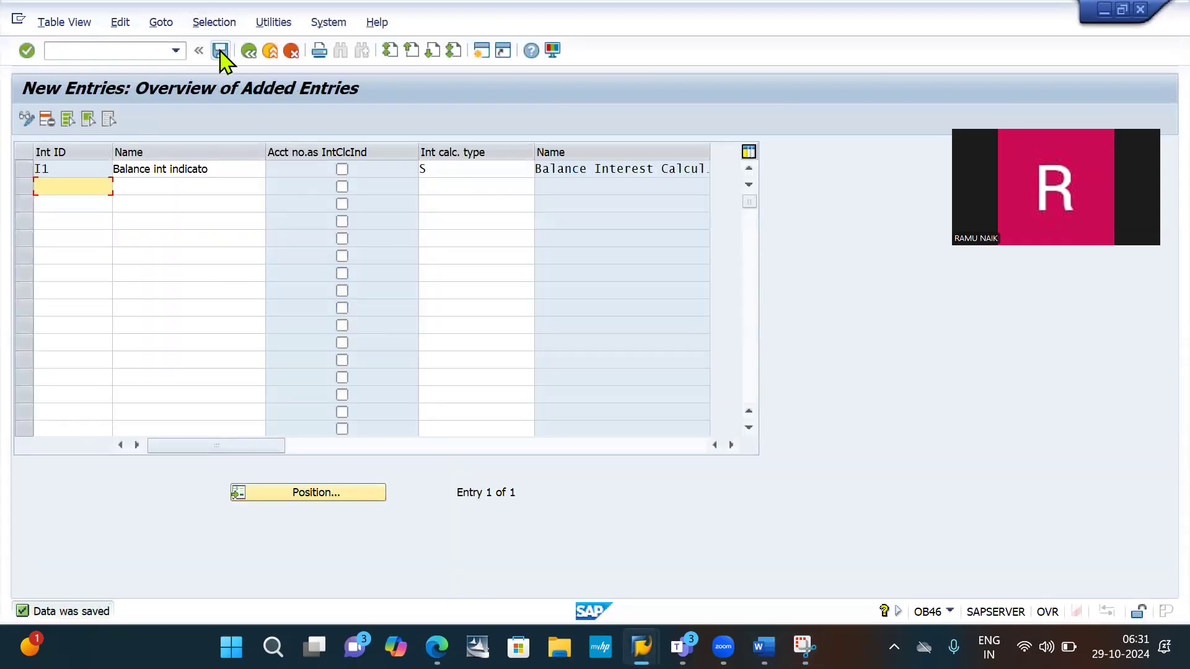
# - Save the OB46 entry again, and in the Word notes add an unnumbered empty line below "Prepare for balance interest calculation: OBAA"
pyautogui.click(221, 52)
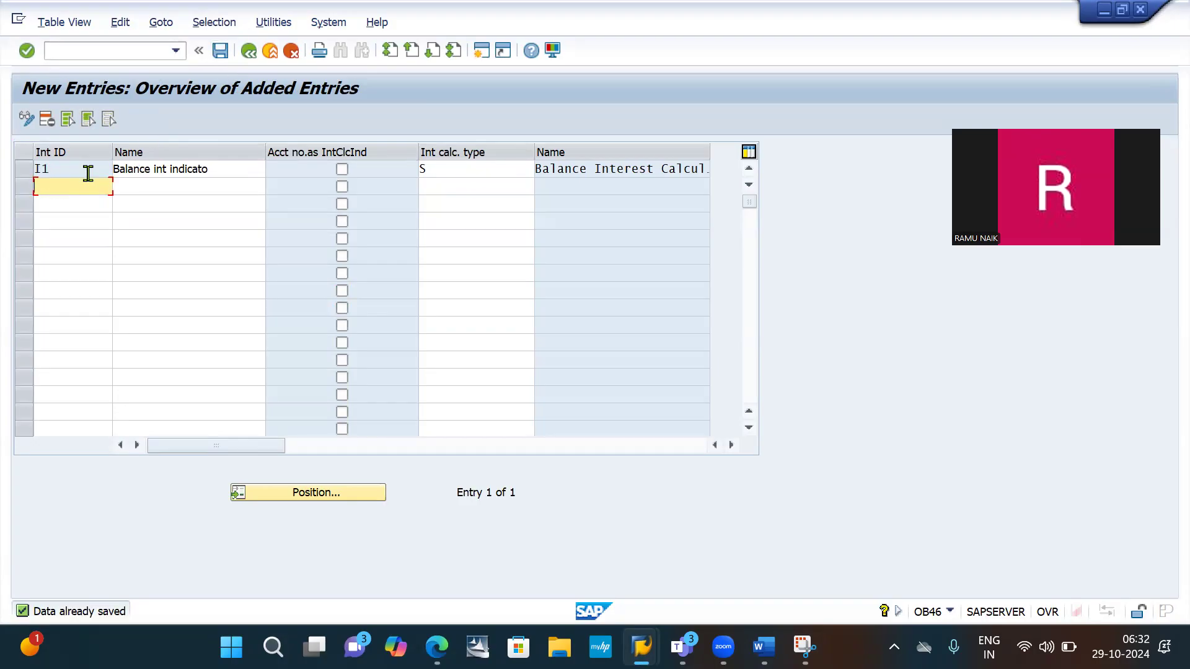
pyautogui.hotkey('alt', 'Tab')
pyautogui.hotkey('alt', 'Tab')
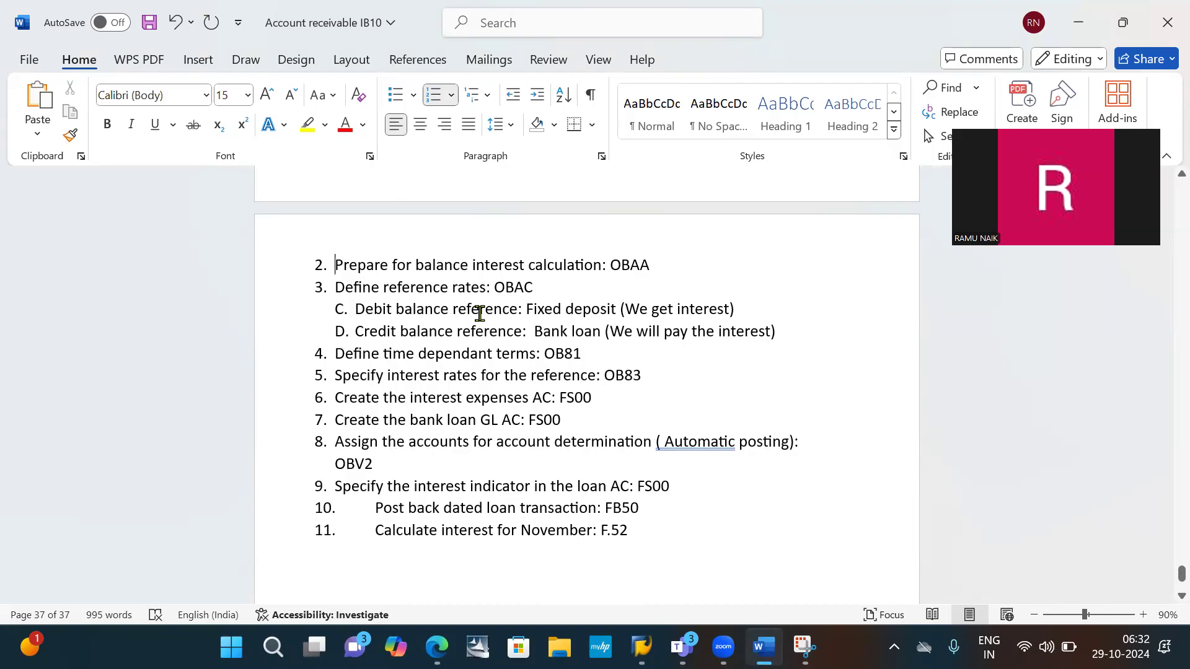
pyautogui.doubleClick(629, 265)
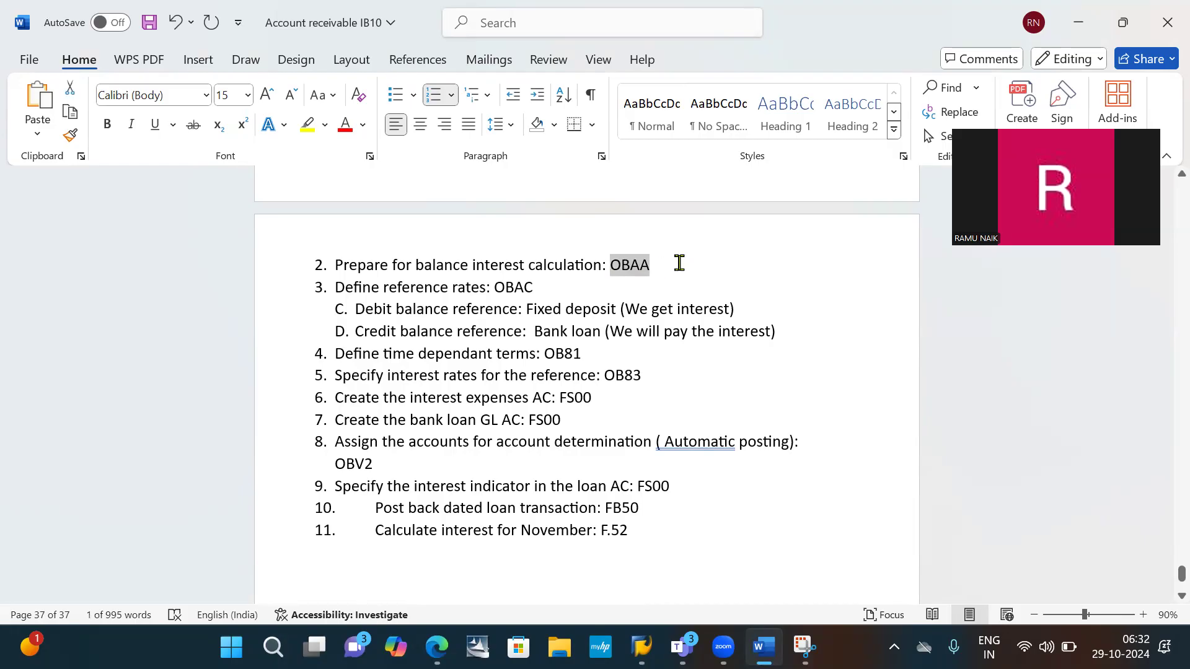
pyautogui.click(679, 263)
pyautogui.press('Return')
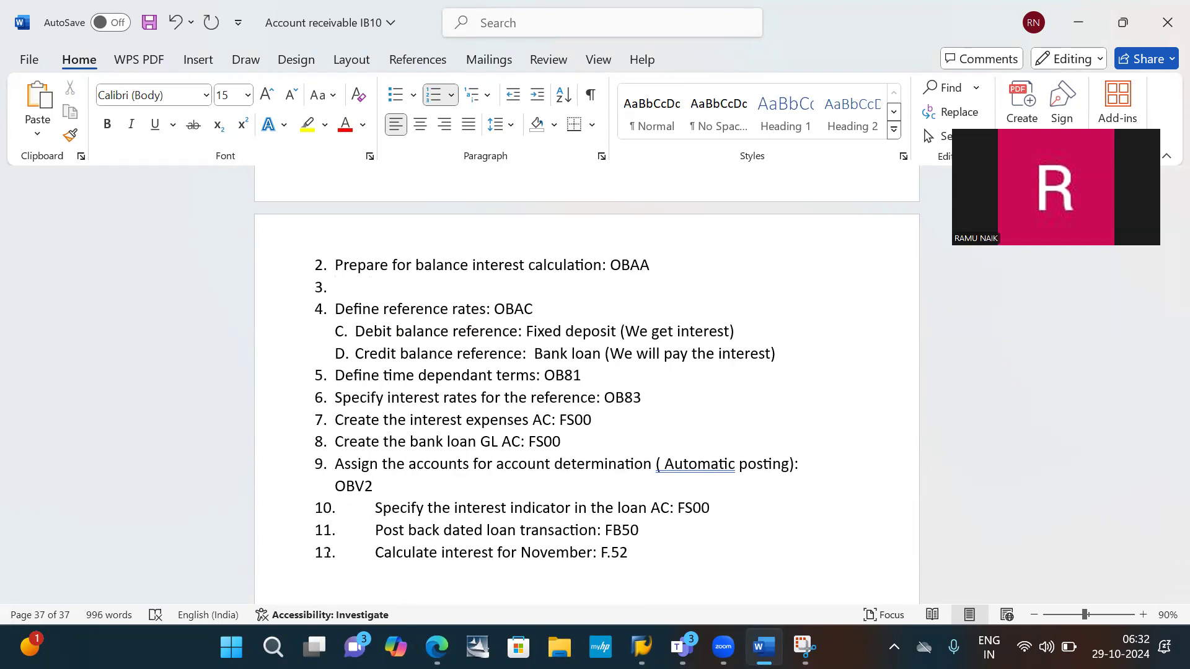
pyautogui.press('BackSpace')
# - Switch back to SAP and open transaction OBAA with /nOBAA
pyautogui.hotkey('alt', 'Tab')
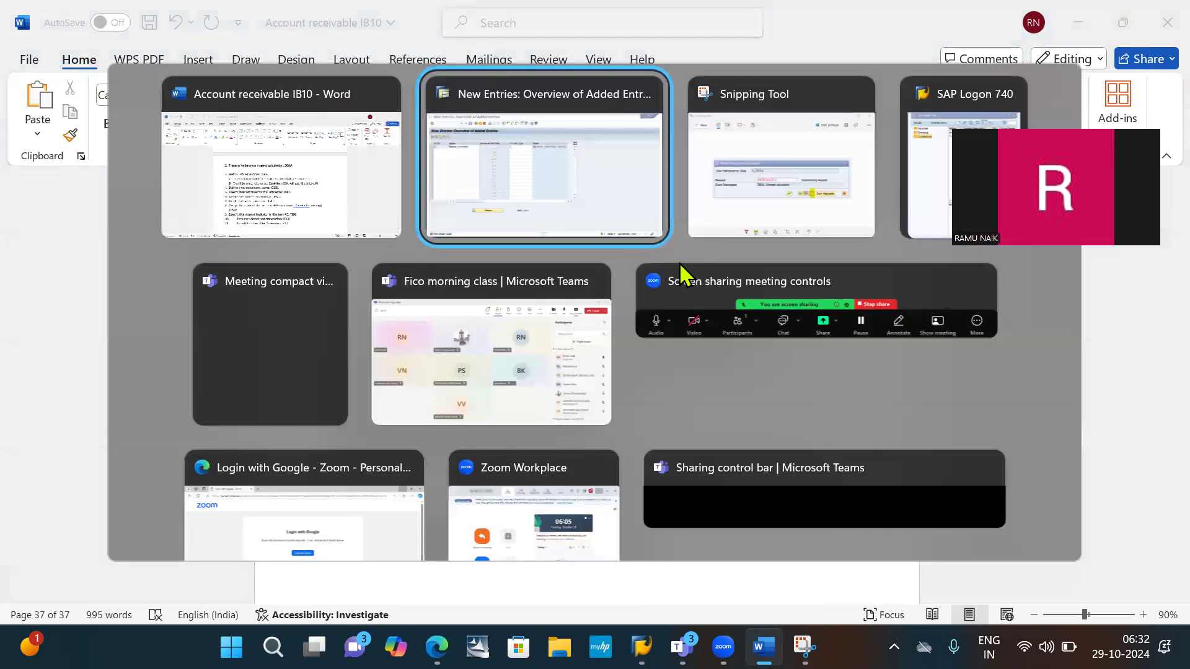
pyautogui.click(128, 50)
pyautogui.write('OBAA')
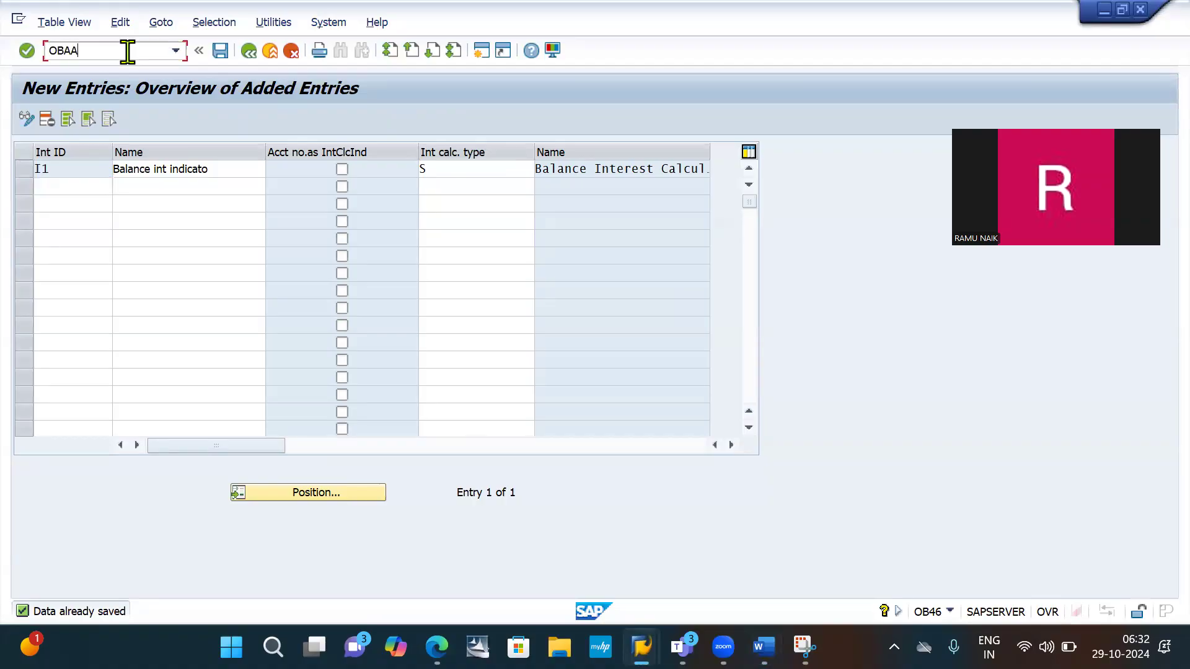
pyautogui.press('Home')
pyautogui.write('/n')
pyautogui.press('Return')
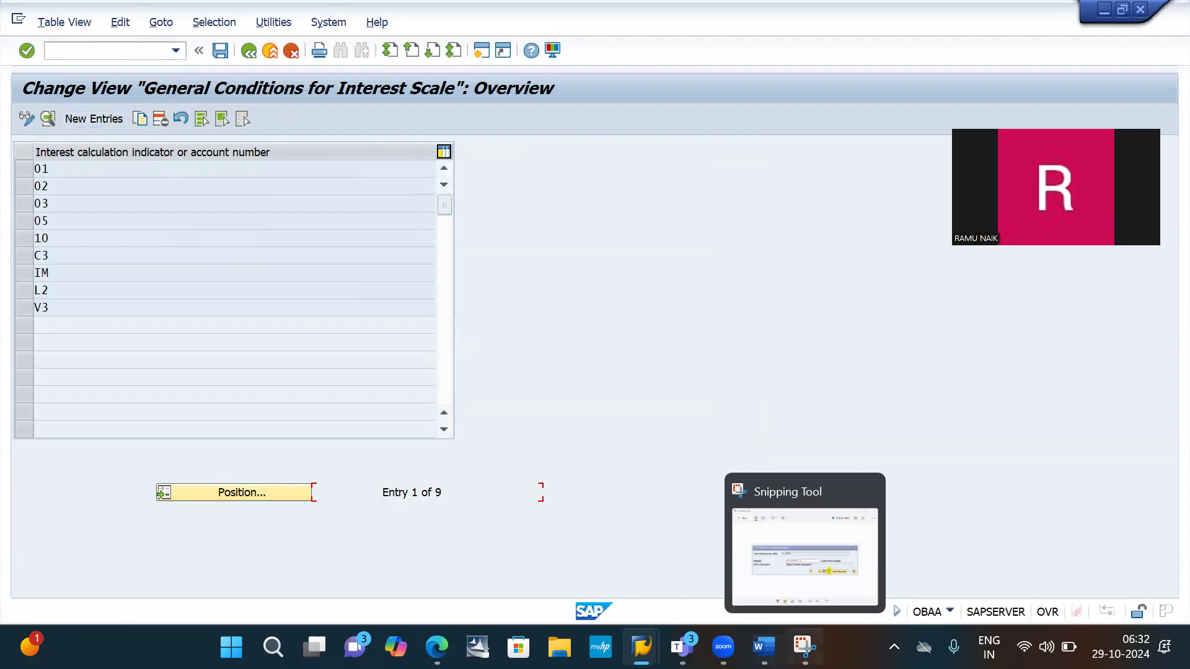
# - Snip the New Entries button of the interest scale overview and paste it under the OBAA line in the Word notes
pyautogui.click(804, 646)
pyautogui.click(392, 180)
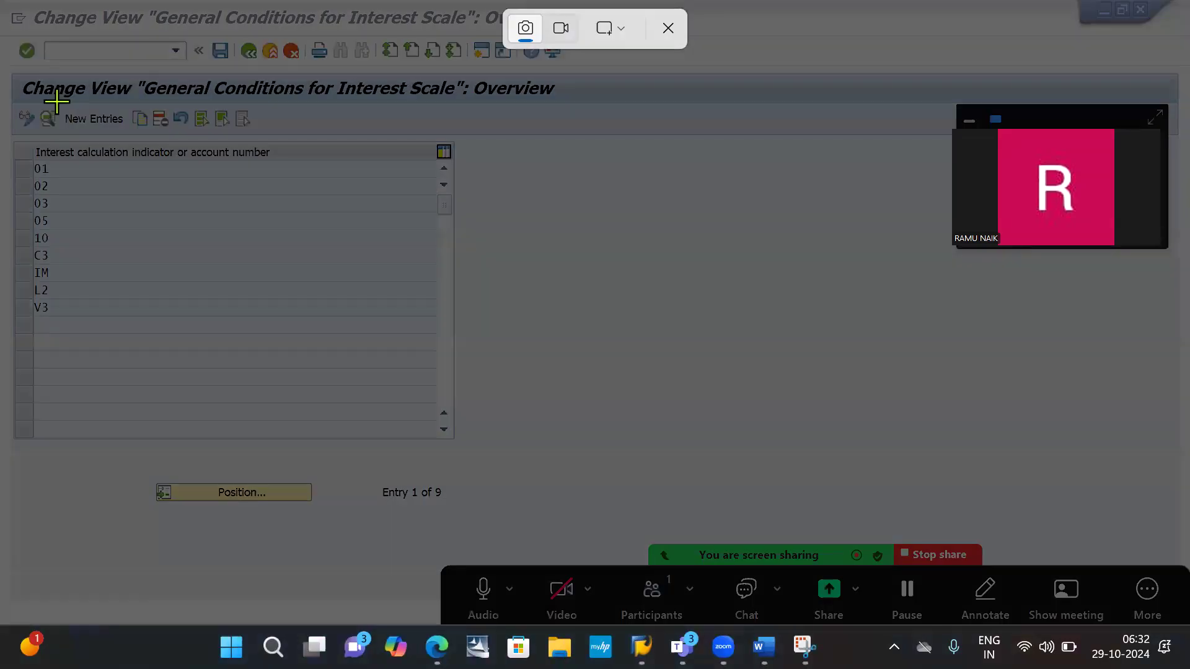
pyautogui.moveTo(55, 101); pyautogui.dragTo(127, 132)
pyautogui.hotkey('alt', 'Tab')
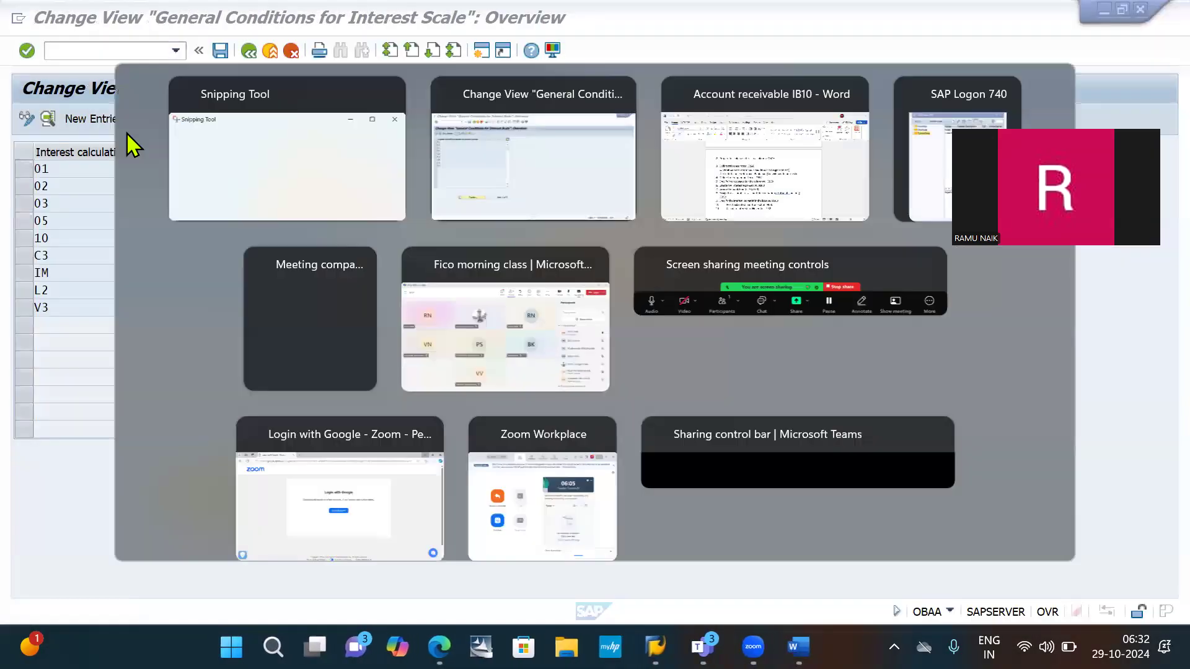
pyautogui.hotkey('alt', 'Tab')
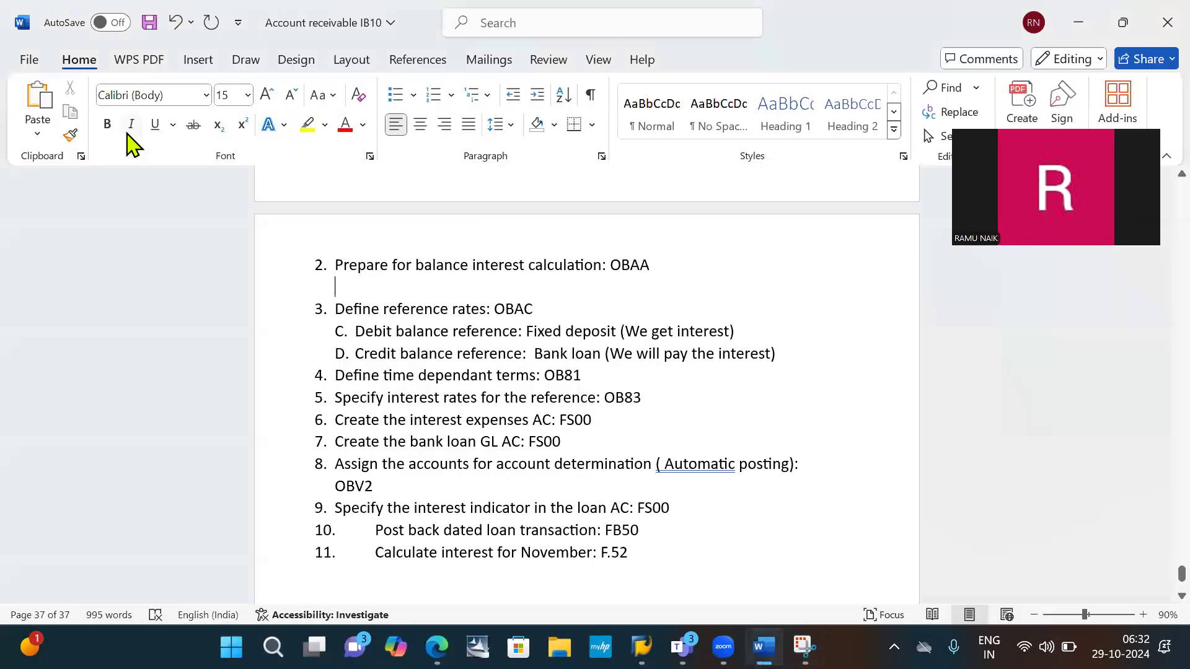
pyautogui.hotkey('ctrl', 'v')
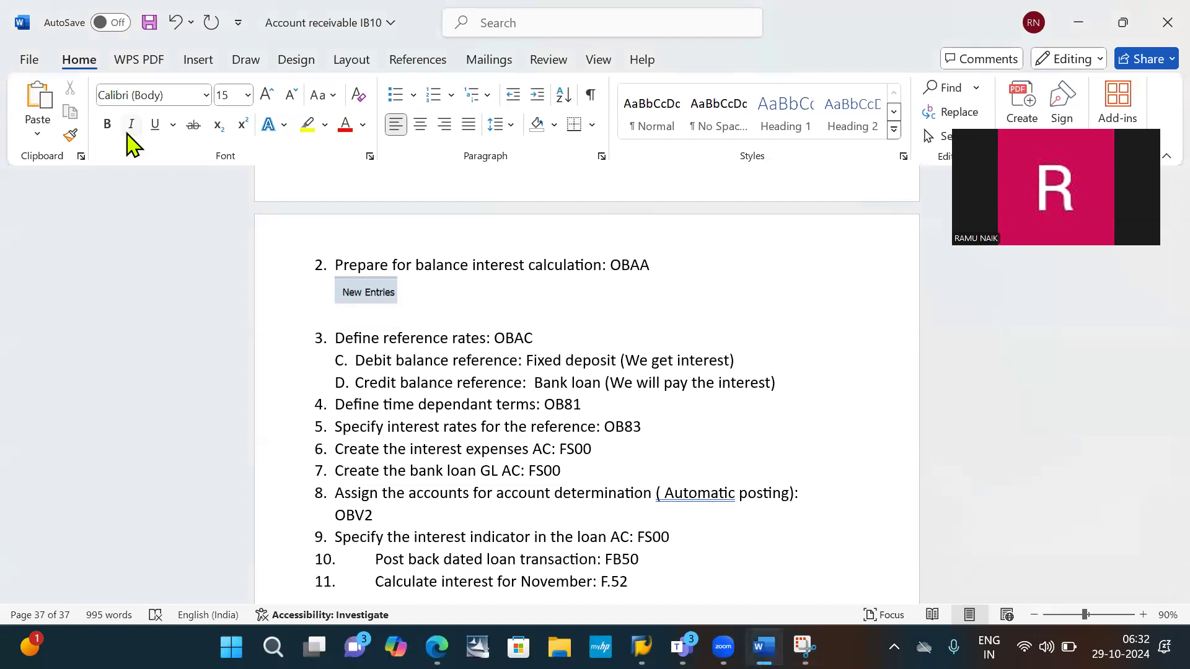
# - Return to SAP and start a new entry for interest calculation indicator I1 with calculation frequency 01 (1 month)
pyautogui.hotkey('alt', 'Tab')
pyautogui.hotkey('alt', 'Tab')
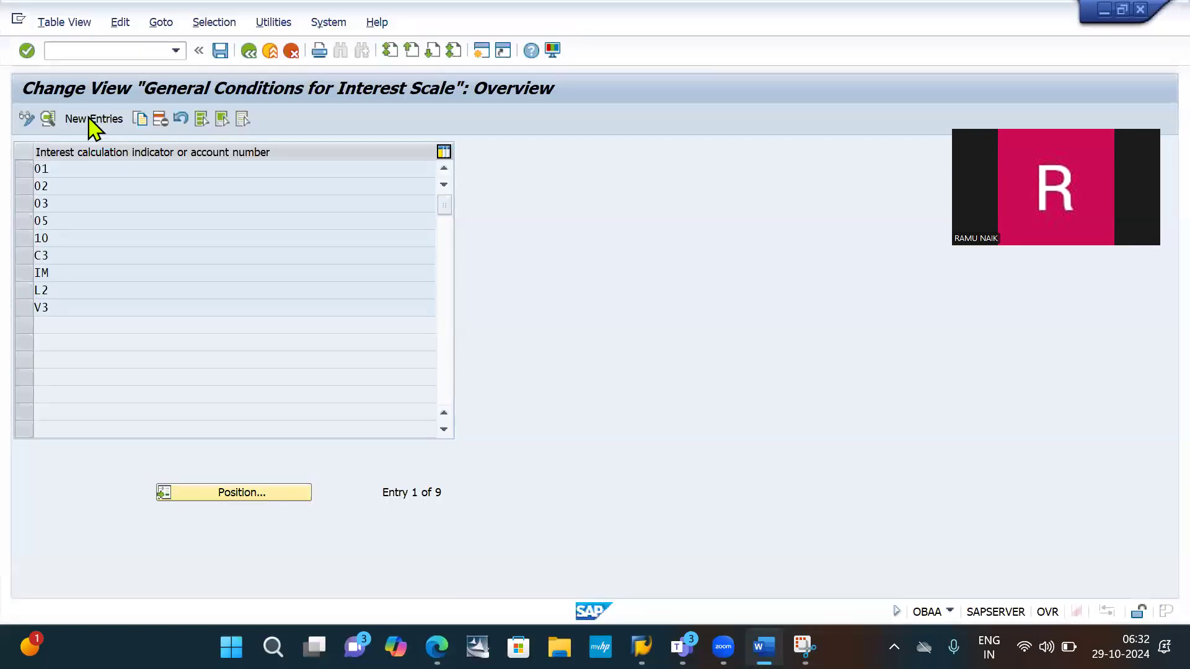
pyautogui.click(89, 118)
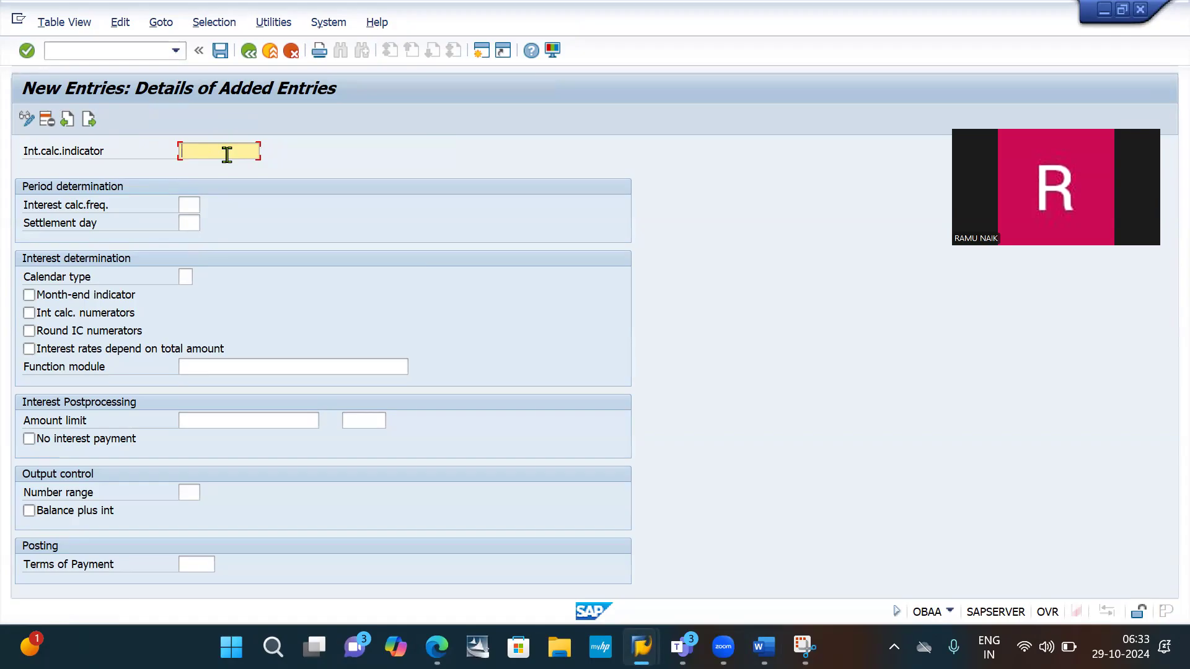
pyautogui.press('BackSpace')
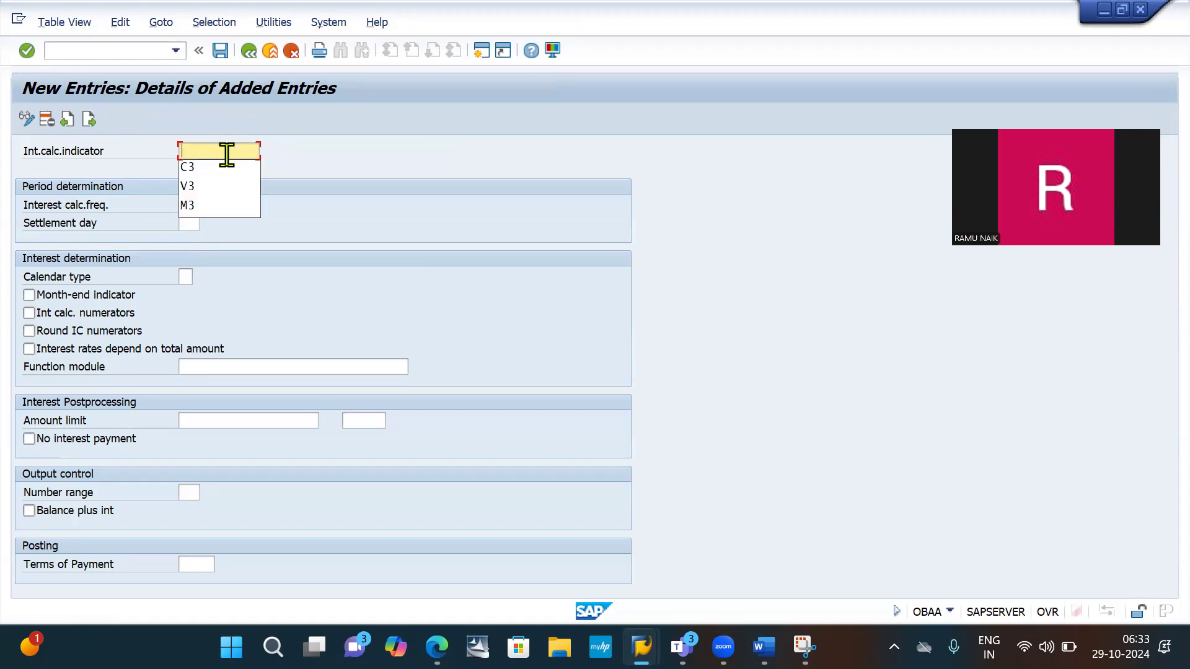
pyautogui.write('I1')
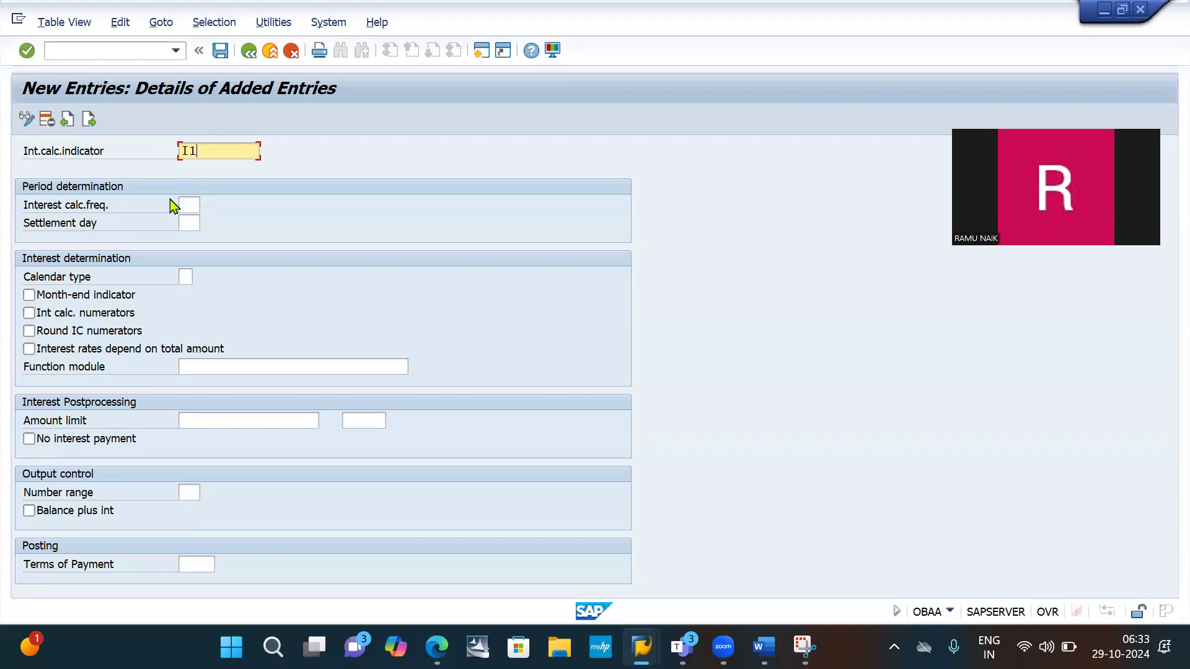
pyautogui.click(187, 204)
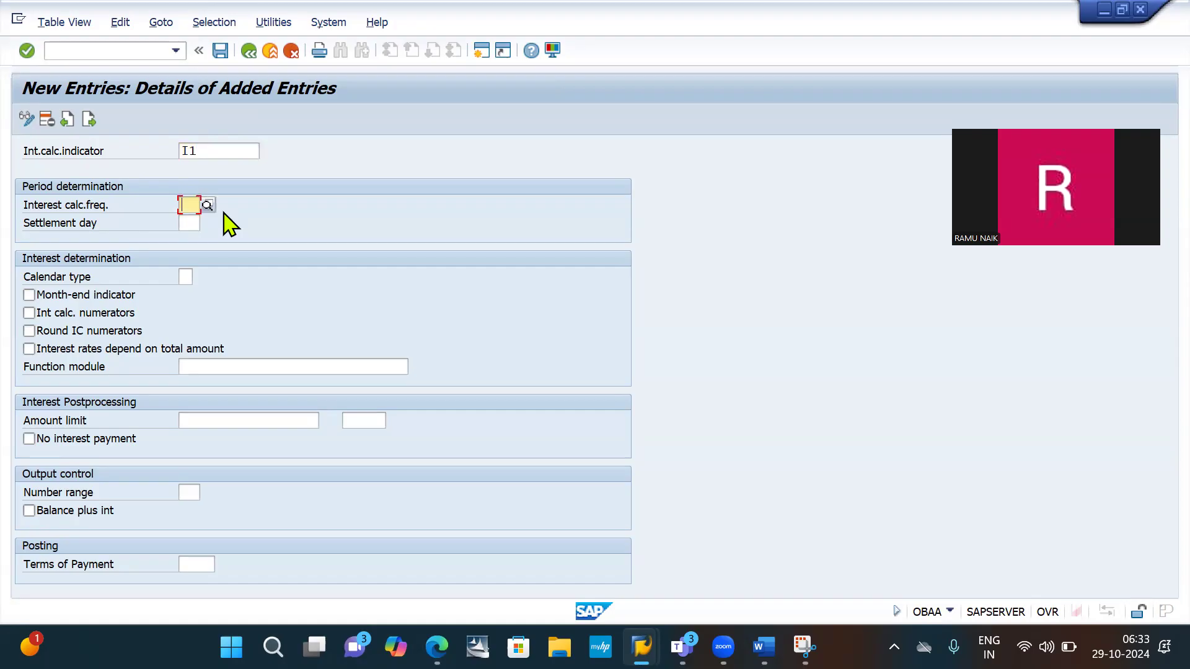
pyautogui.press('F4')
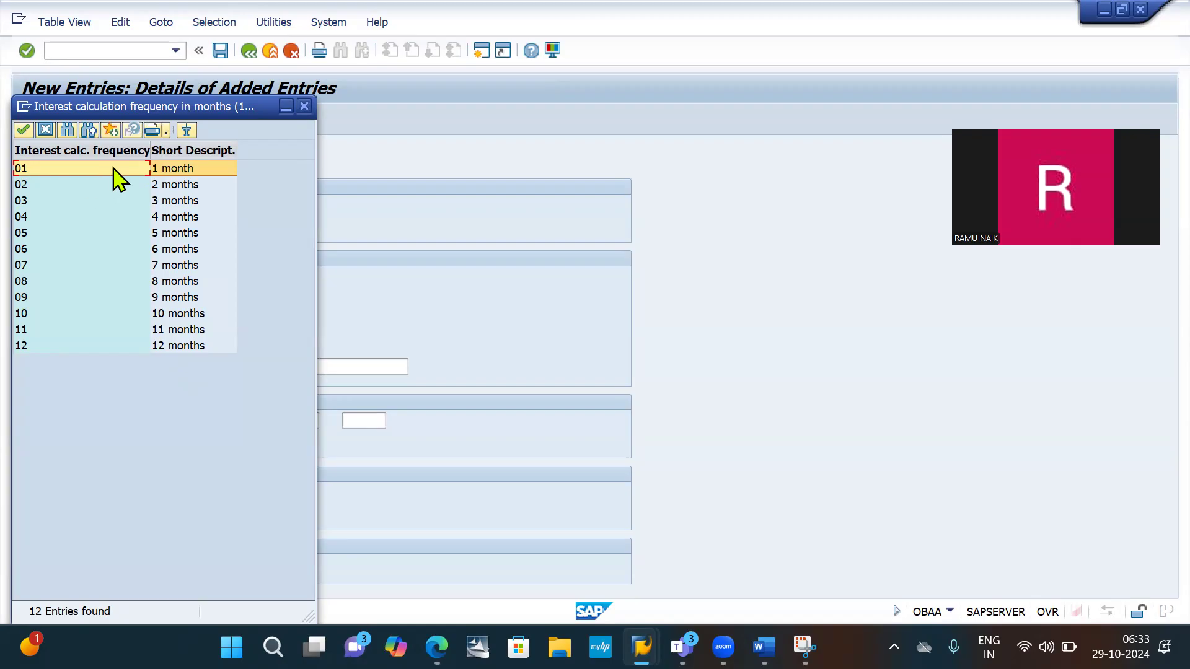
pyautogui.doubleClick(166, 171)
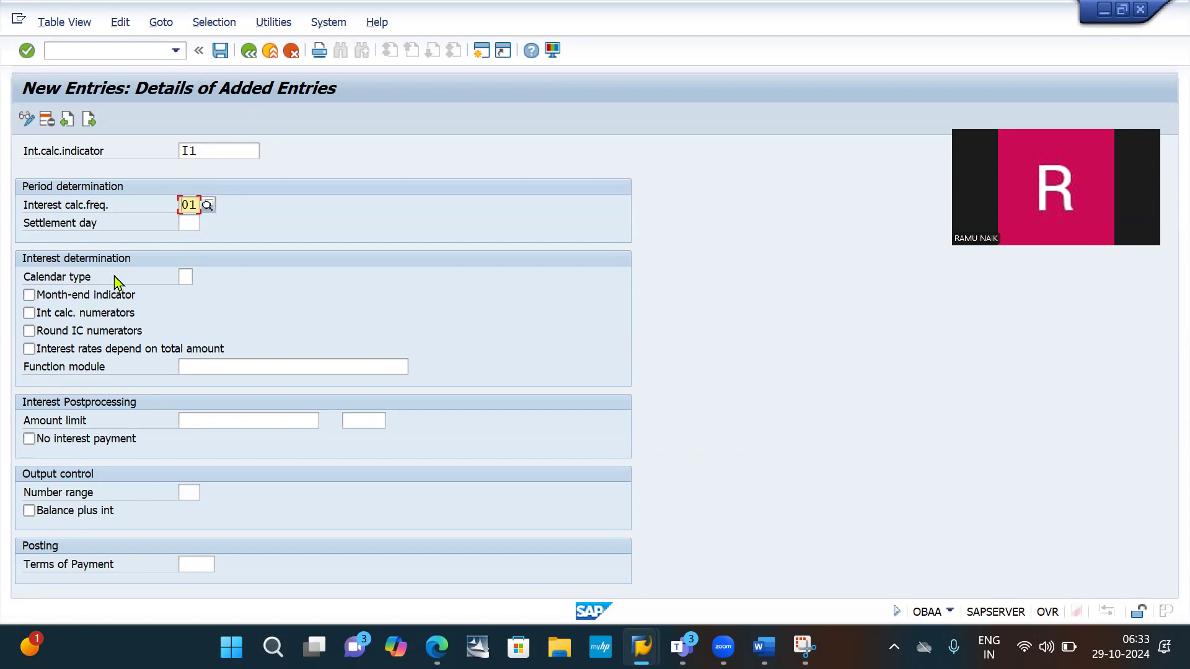
# - Set the calendar type to G (28,..,31/365) and enable Balance plus int for the new entry
pyautogui.click(186, 277)
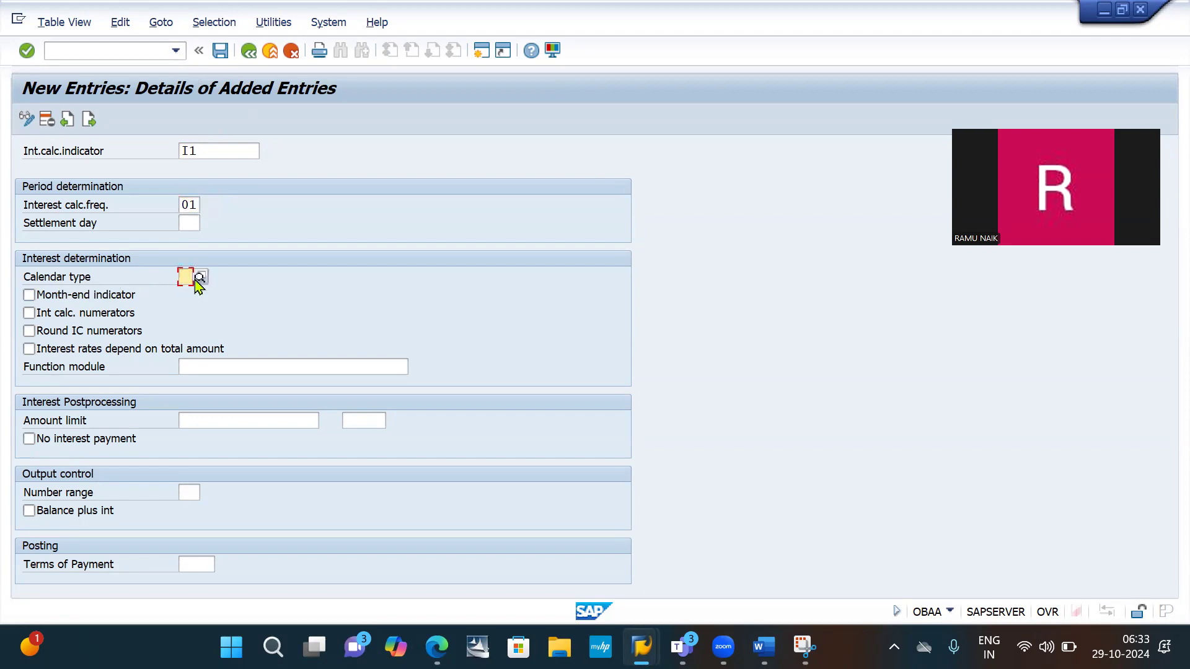
pyautogui.click(201, 278)
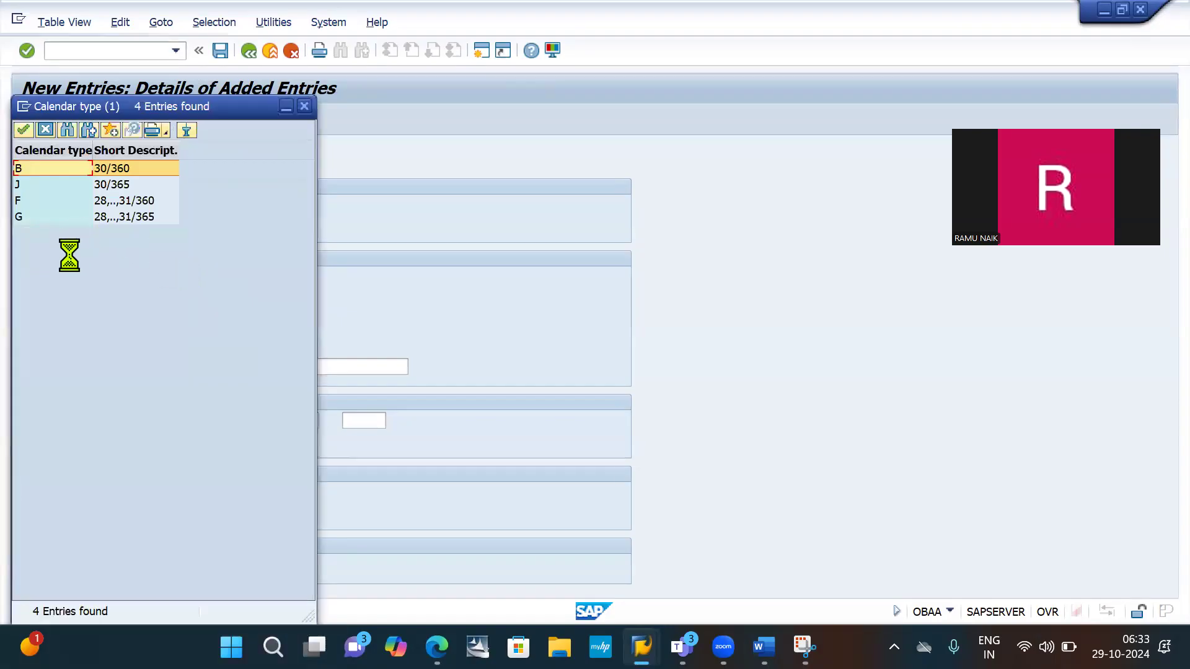
pyautogui.click(106, 218)
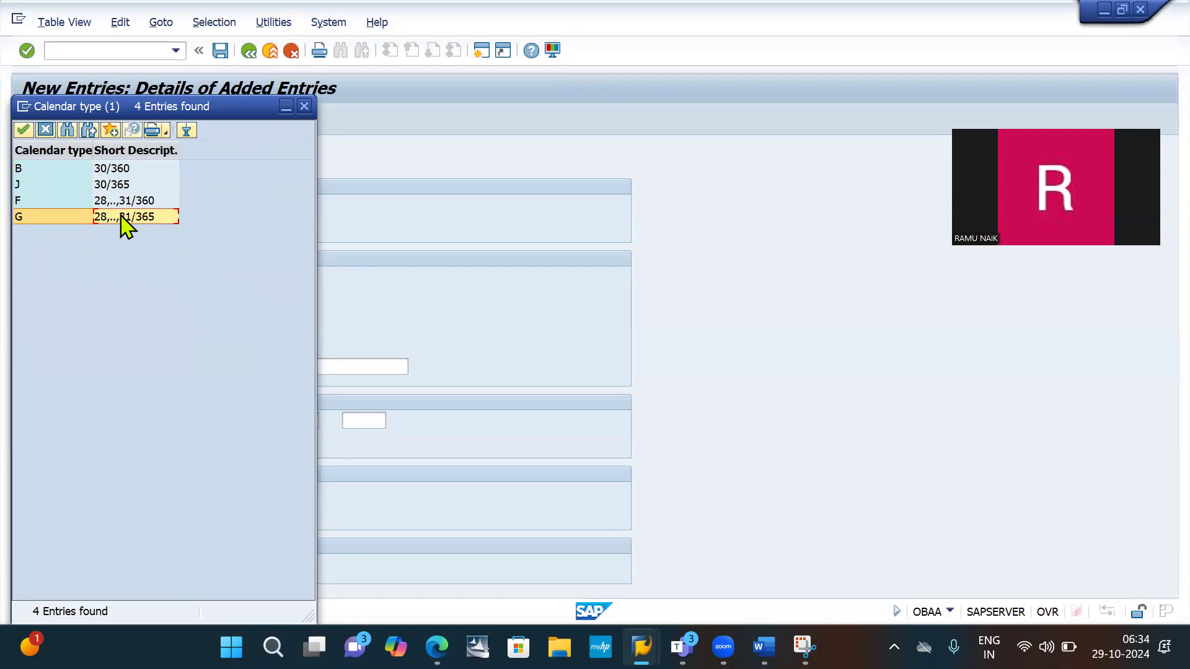
pyautogui.doubleClick(121, 217)
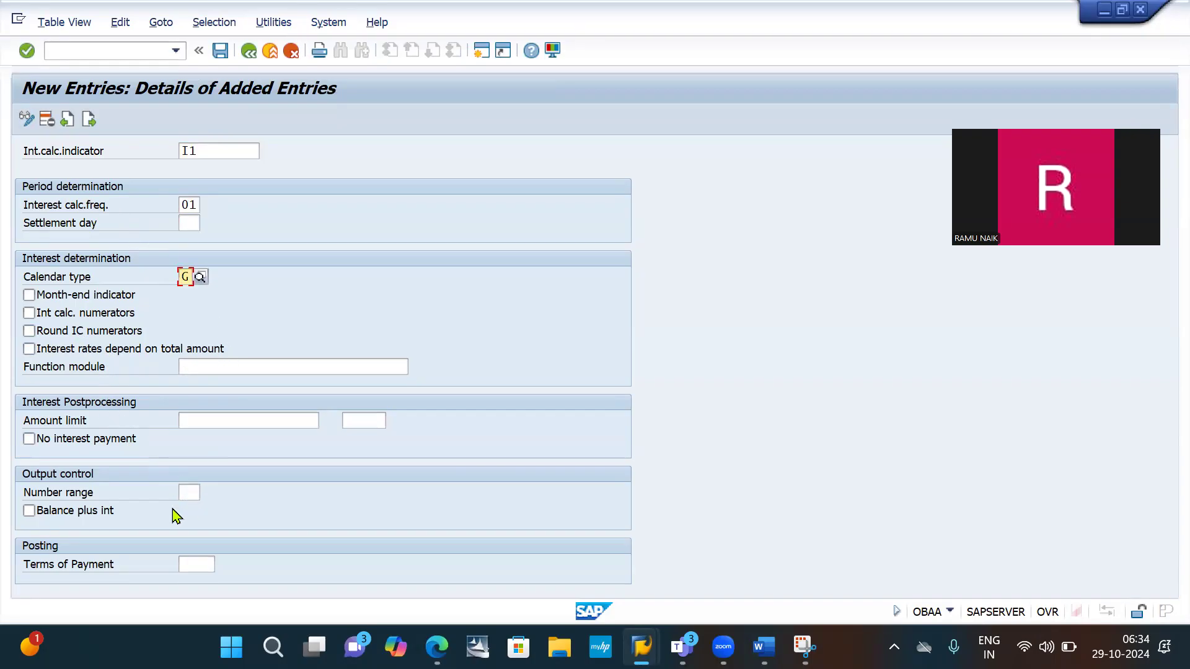
pyautogui.click(29, 511)
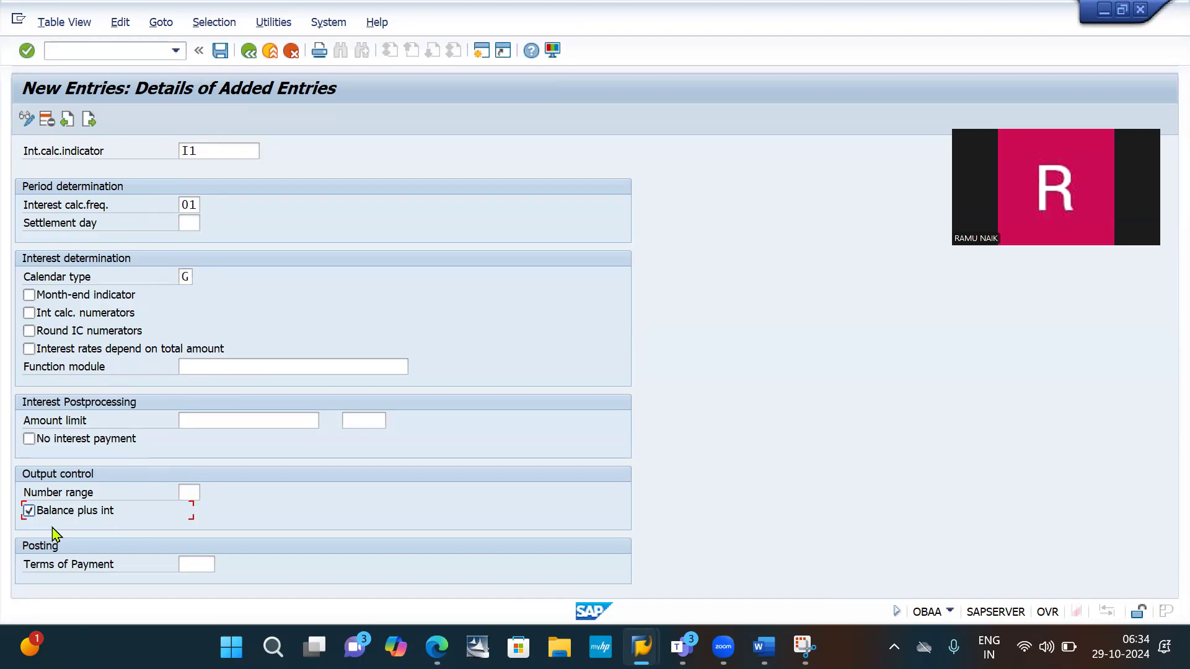
# - Save the I1 general conditions and accept the customizing request
pyautogui.click(219, 51)
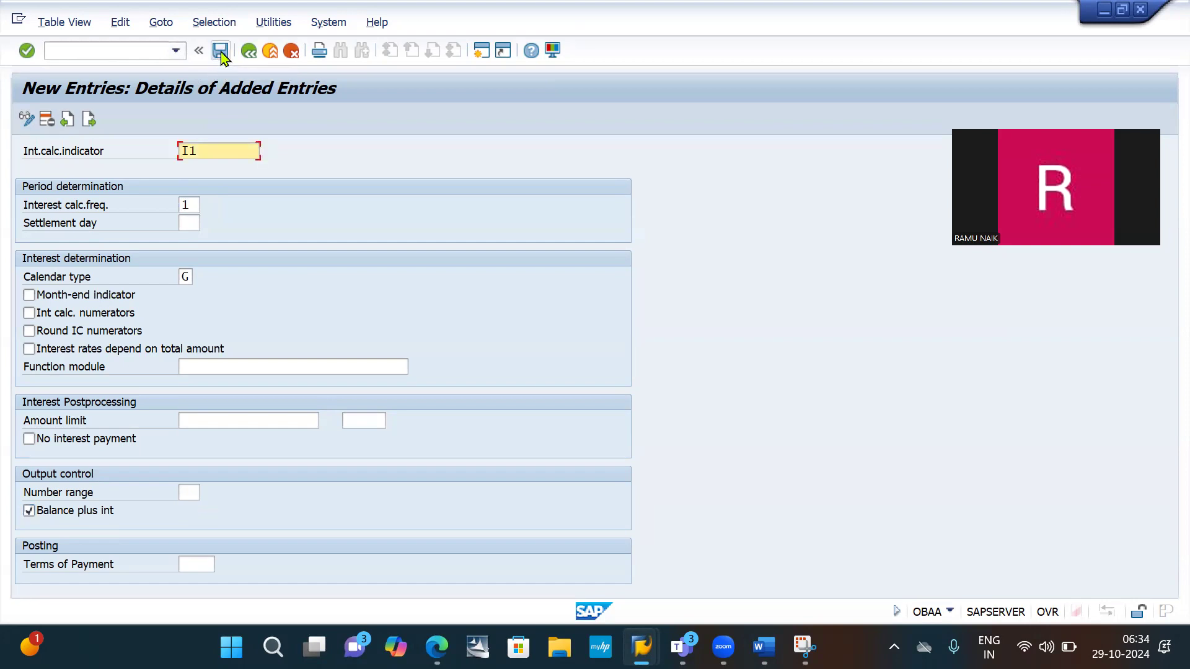
pyautogui.click(221, 53)
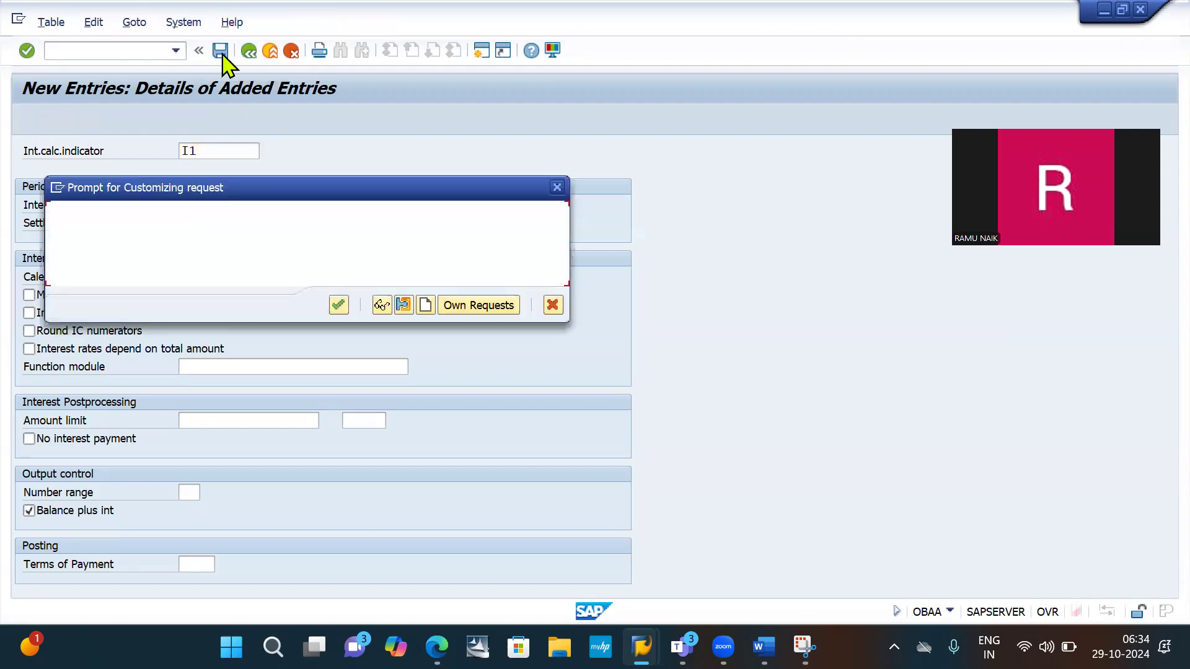
pyautogui.press('Return')
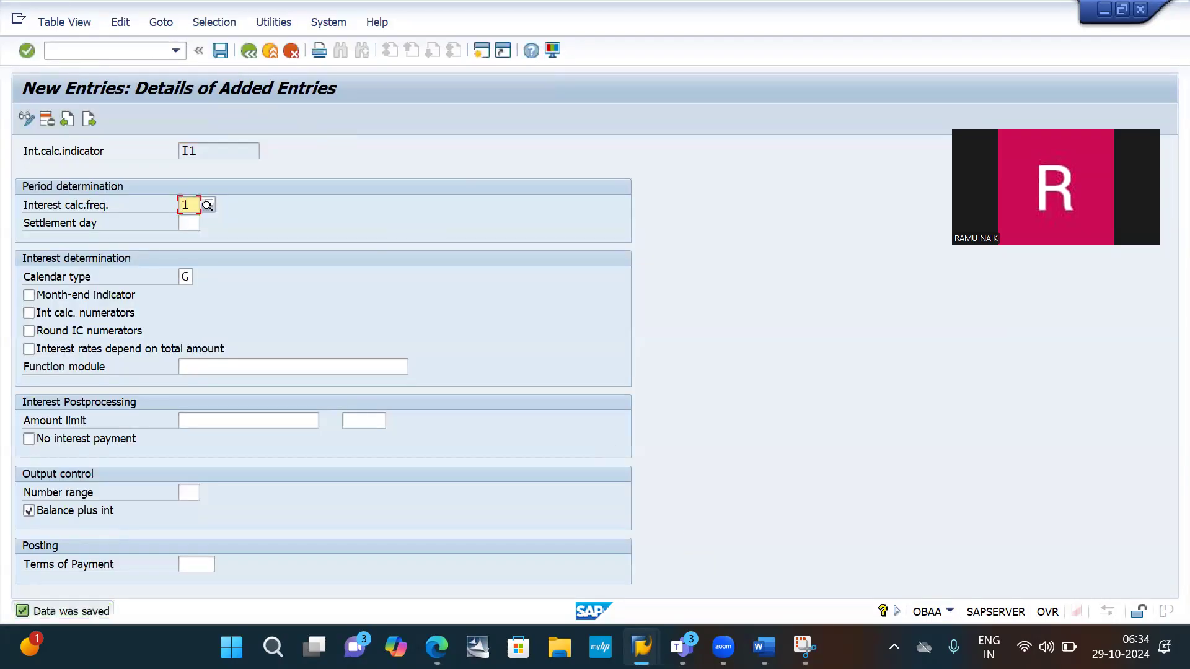
# - Snip the I1 details form and highlight the indicator, calculation frequency, calendar type and Balance plus int in yellow
pyautogui.click(804, 647)
pyautogui.click(390, 152)
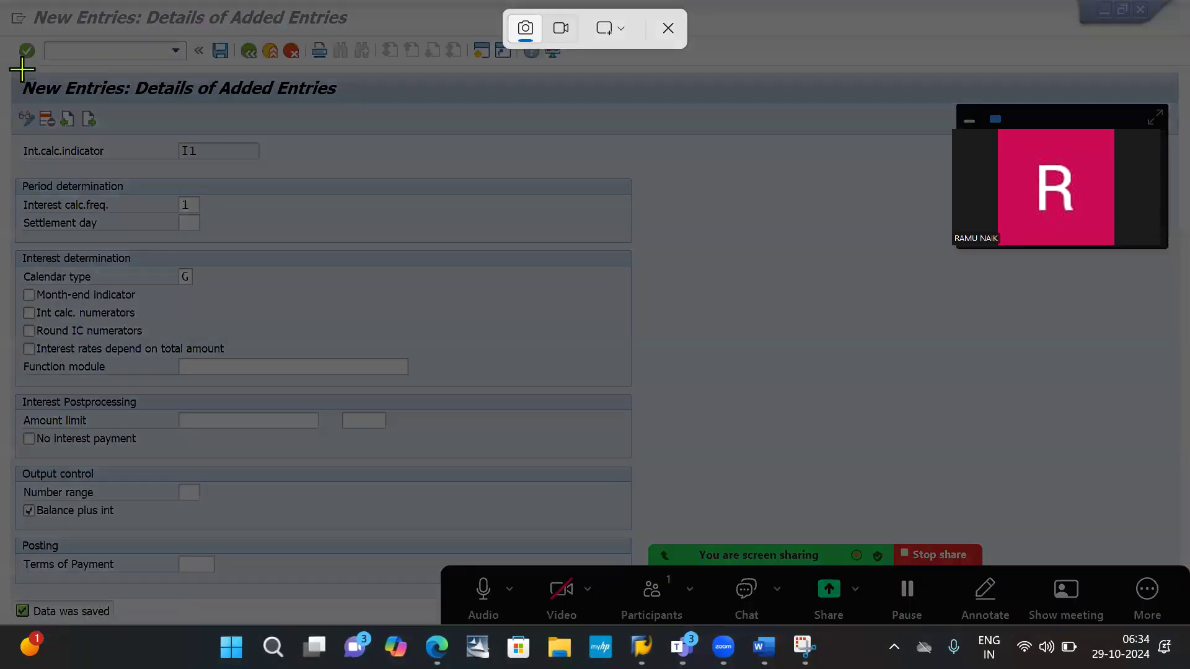
pyautogui.moveTo(5, 69); pyautogui.dragTo(563, 592)
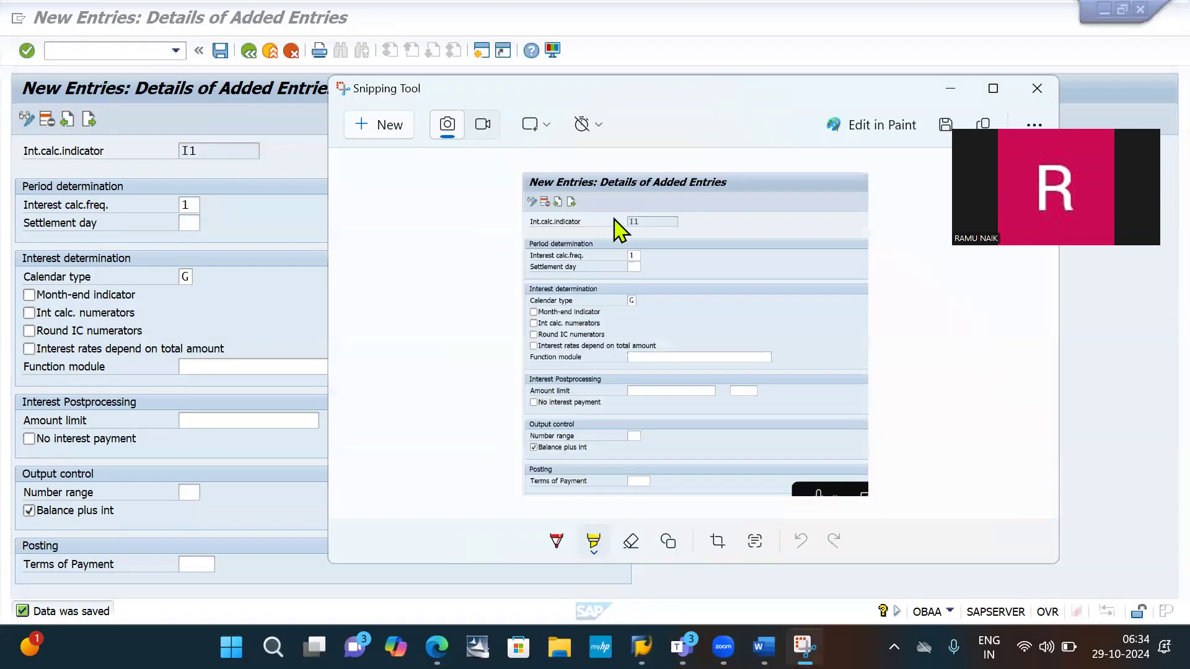
pyautogui.moveTo(623, 224); pyautogui.dragTo(666, 217)
pyautogui.moveTo(624, 254); pyautogui.dragTo(645, 255)
pyautogui.moveTo(624, 299); pyautogui.dragTo(641, 301)
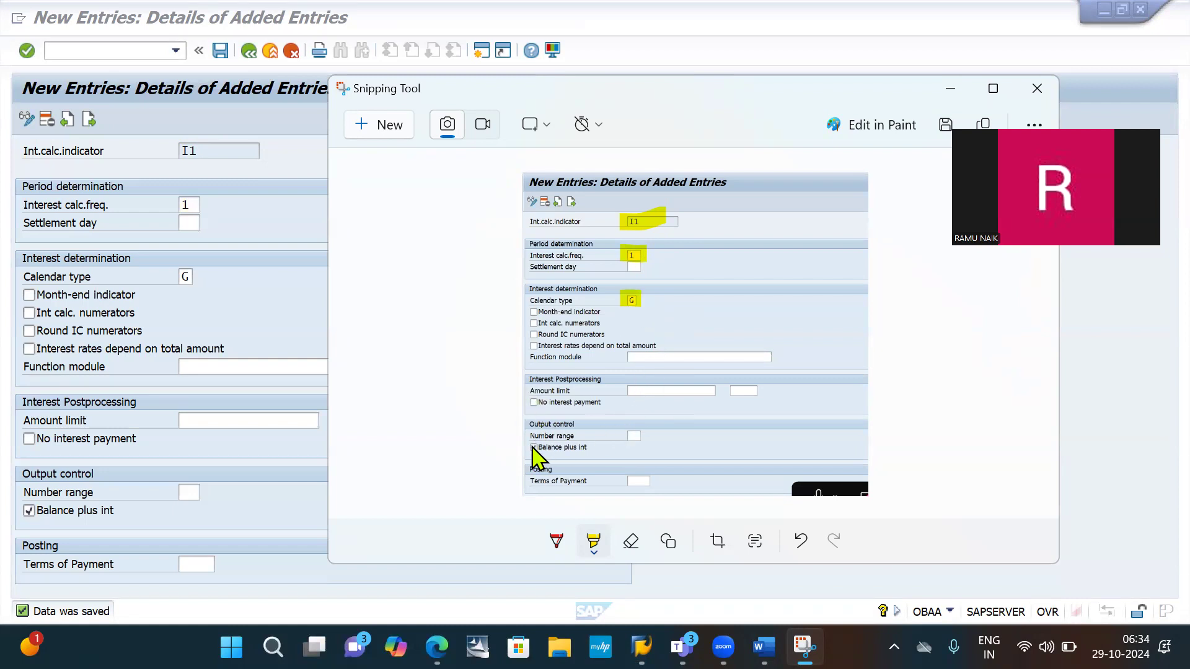
pyautogui.moveTo(532, 446); pyautogui.dragTo(595, 448)
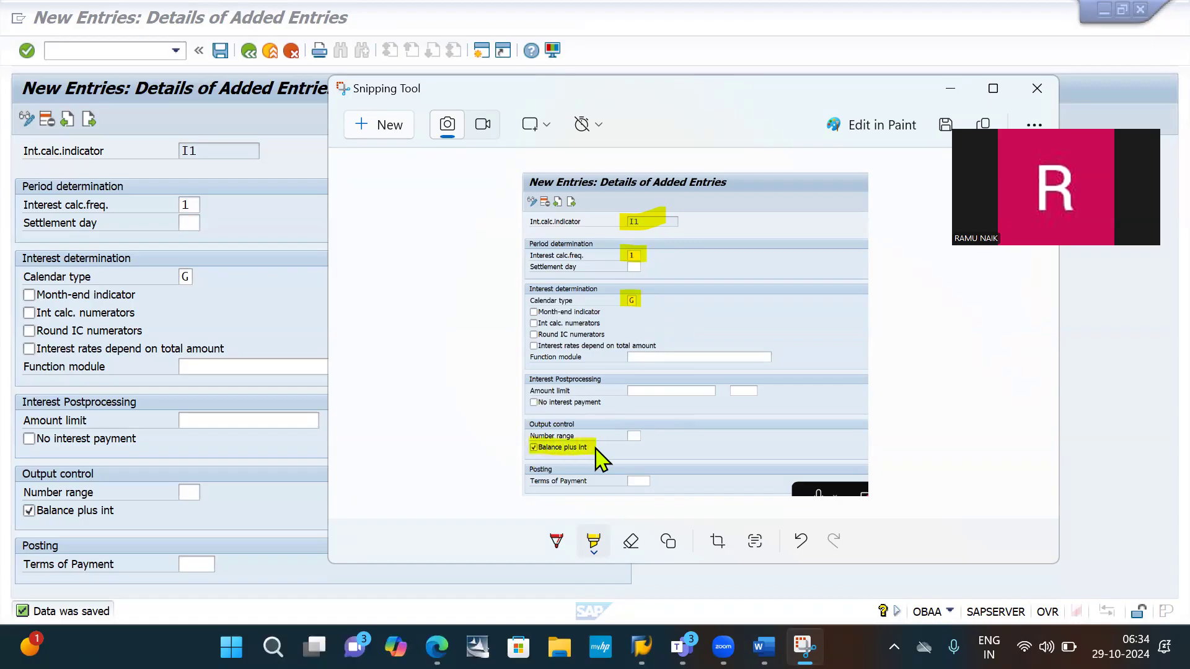
# - Paste the highlighted snip below the New Entries snip in the Word notes, add a "SAVE" line under it, and save the document
pyautogui.hotkey('alt', 'Tab')
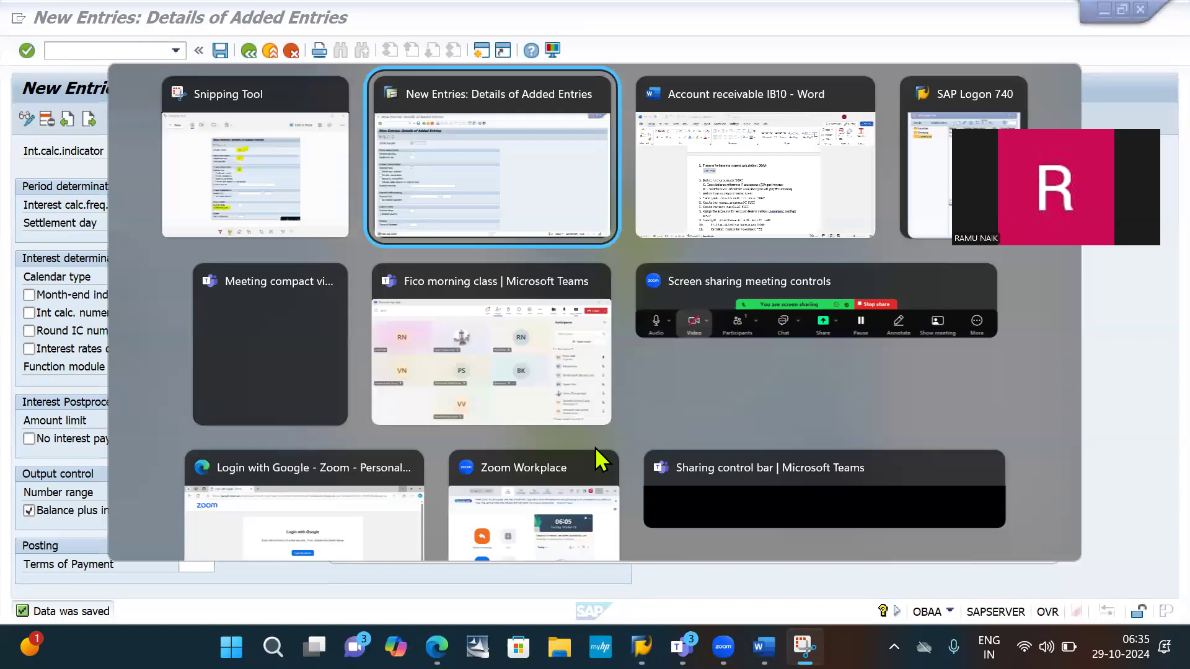
pyautogui.hotkey('alt', 'Tab')
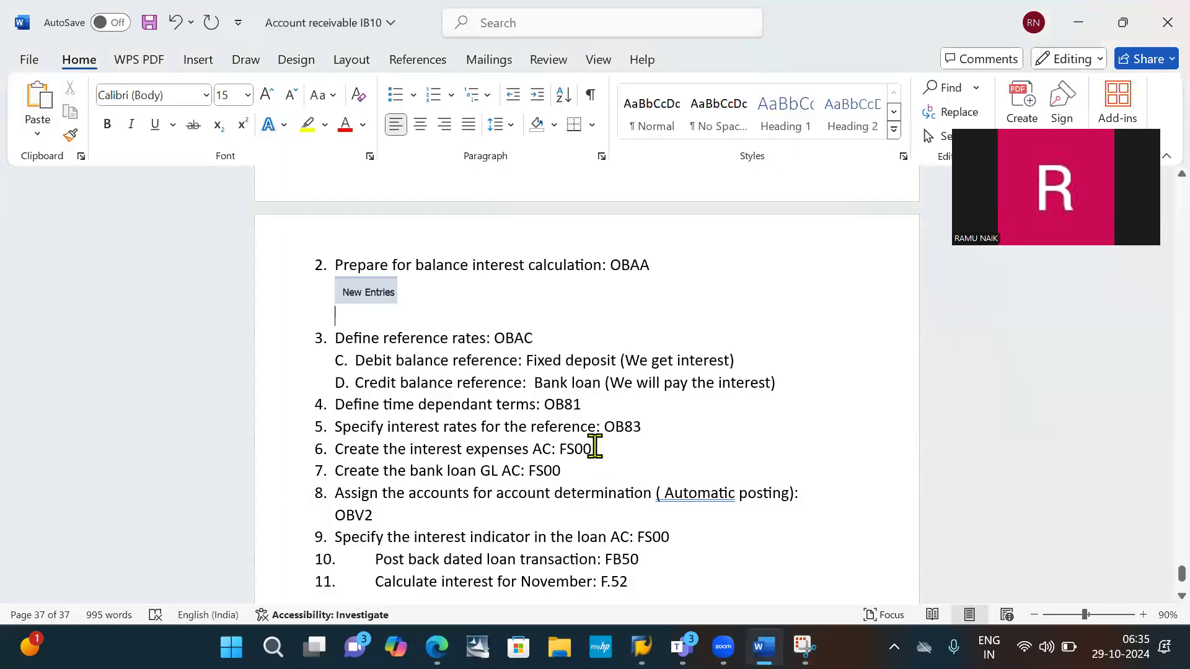
pyautogui.hotkey('ctrl', 'v')
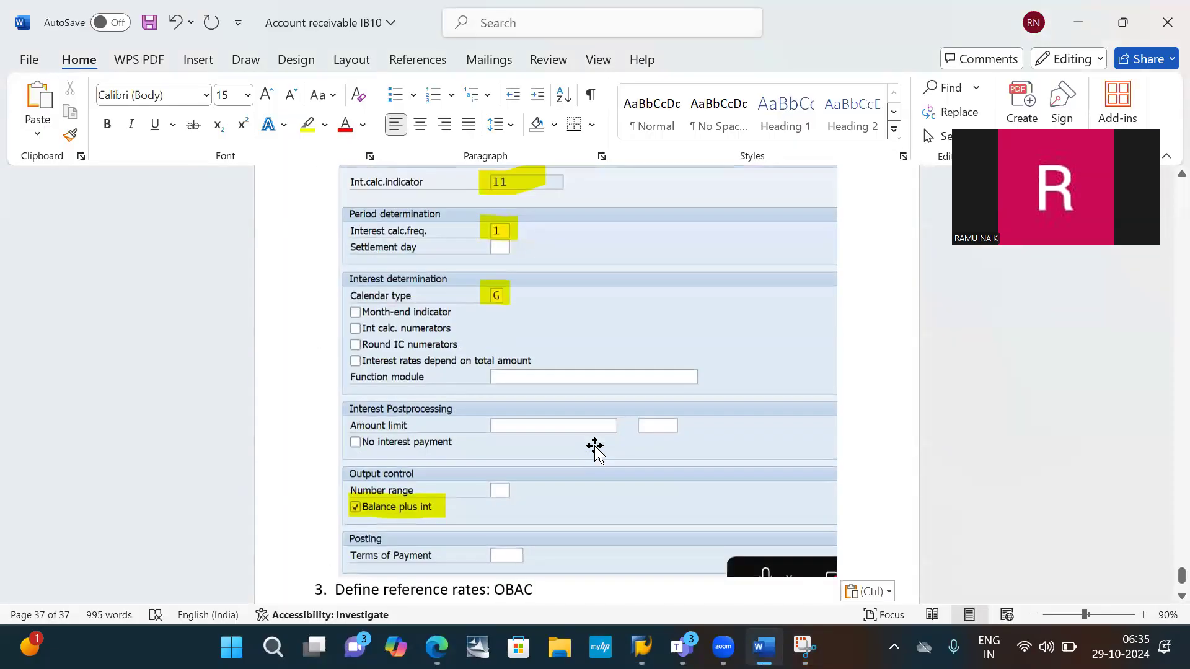
pyautogui.press('Return')
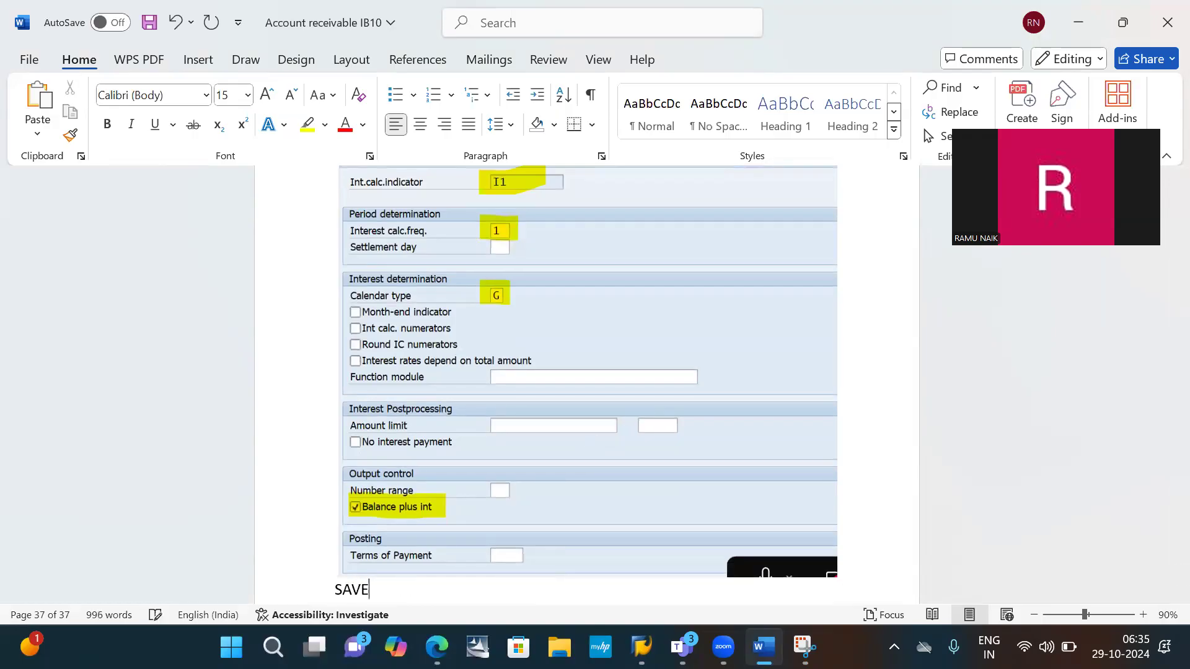
pyautogui.hotkey('ctrl', 's')
pyautogui.scroll(-5, 598, 452)
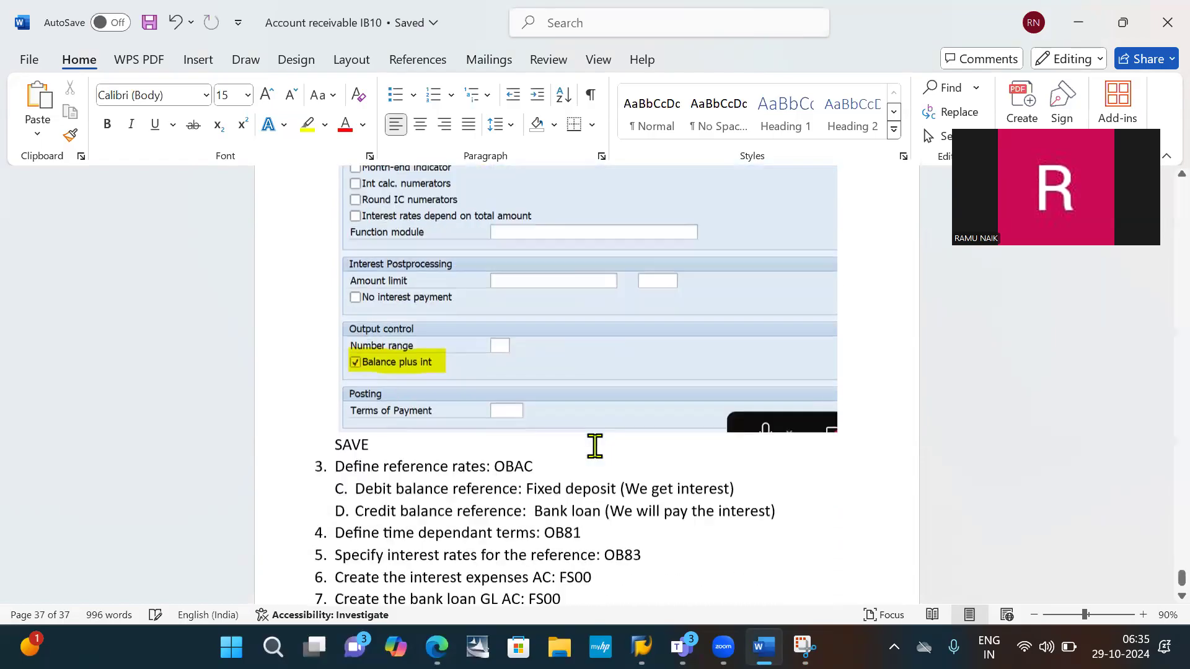
# - Copy the transaction code OBAC from the reference rates heading in the Word notes and open that transaction in SAP
pyautogui.scroll(-1, 595, 446)
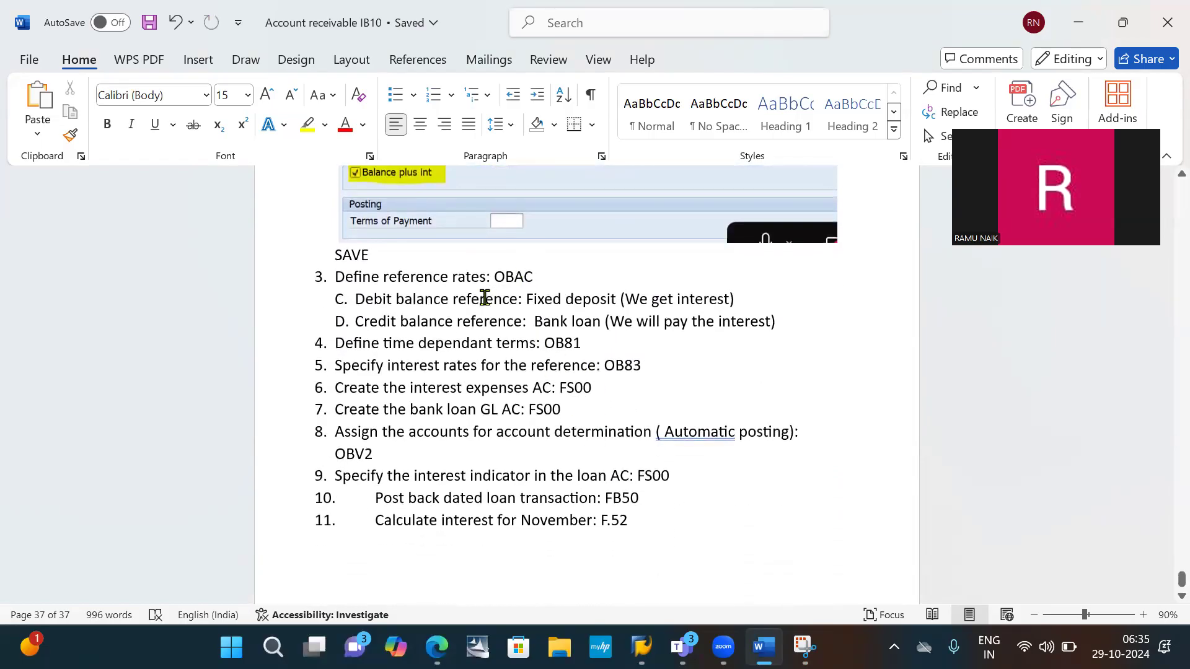
pyautogui.doubleClick(507, 277)
pyautogui.hotkey('ctrl', 'c')
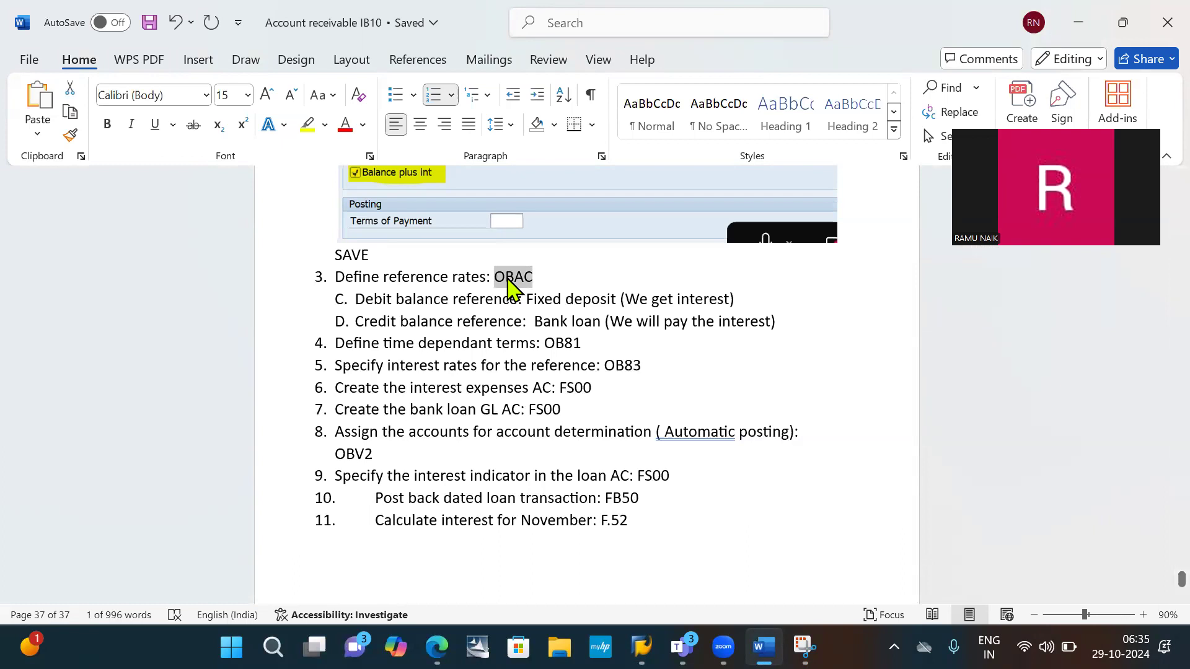
pyautogui.hotkey('alt', 'Tab')
pyautogui.hotkey('alt', 'Tab')
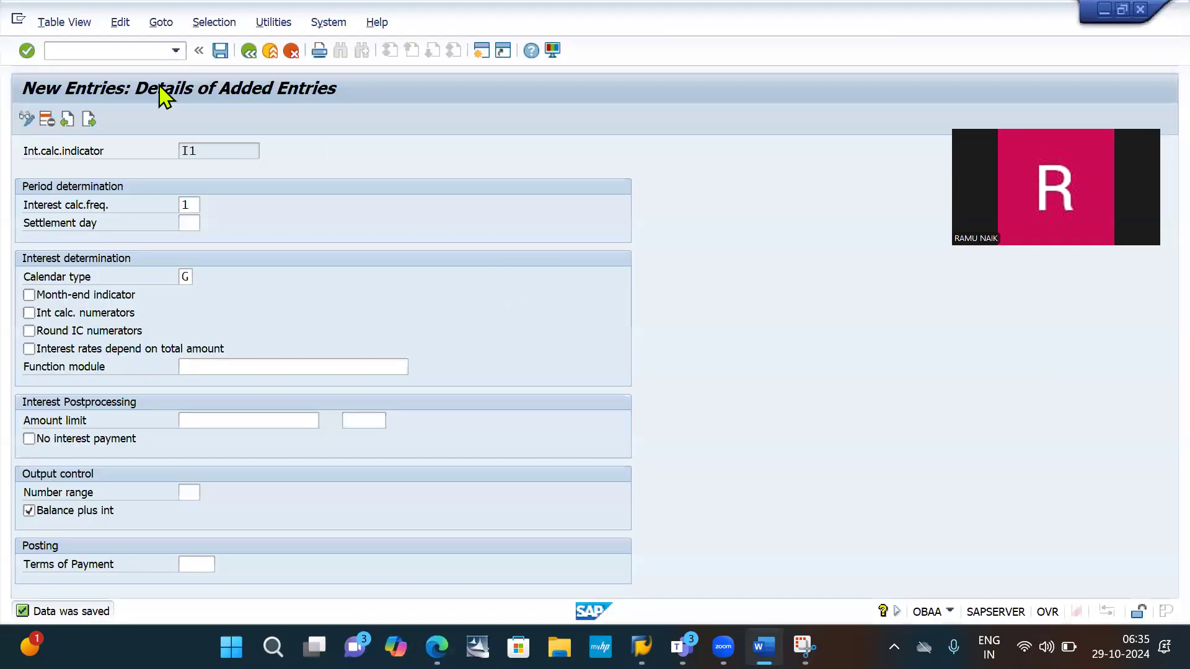
pyautogui.click(89, 55)
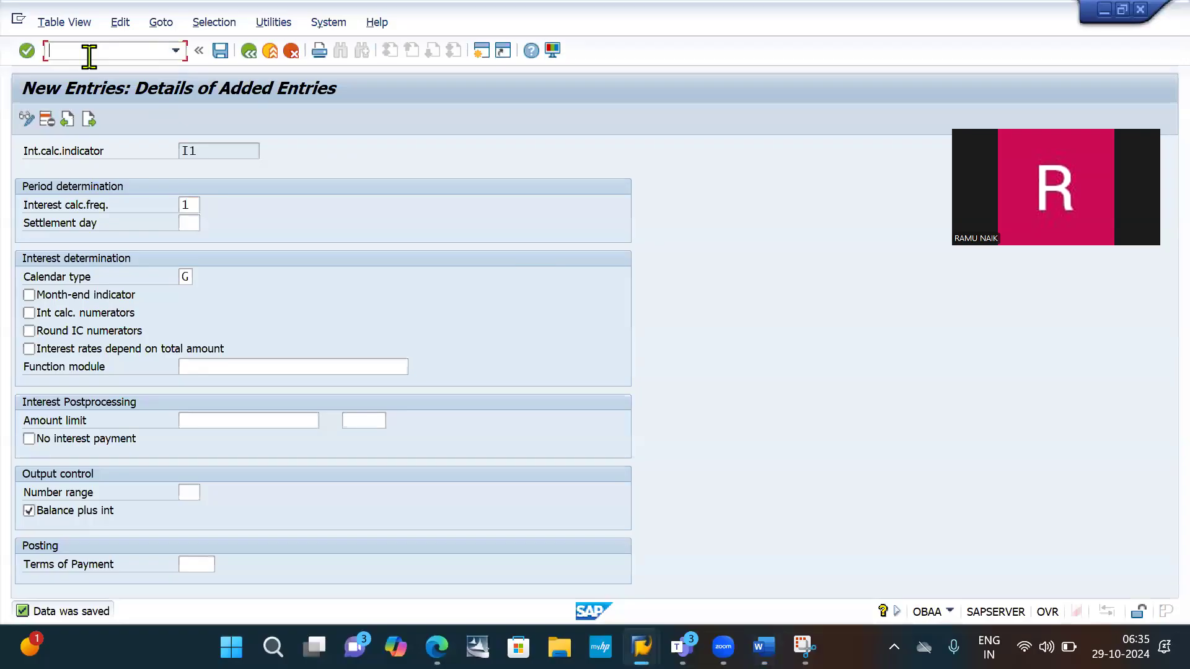
pyautogui.write('/N')
pyautogui.hotkey('ctrl', 'v')
pyautogui.press('Return')
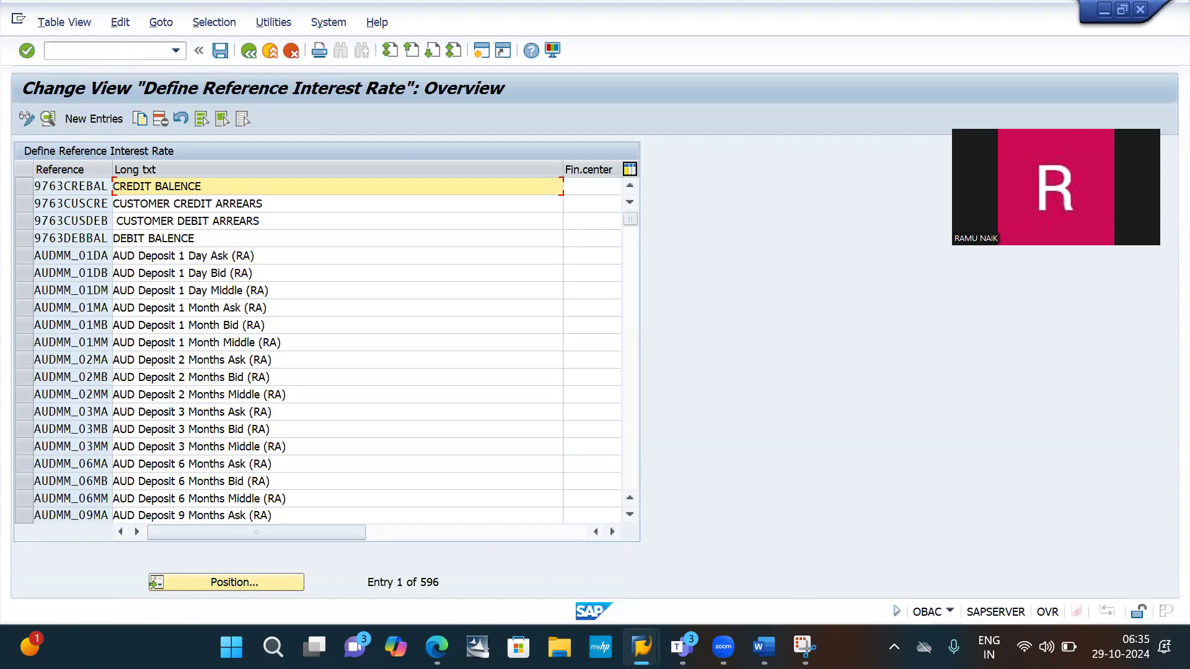
# - Snip the New Entries command on the Define Reference Interest Rate overview
pyautogui.click(803, 647)
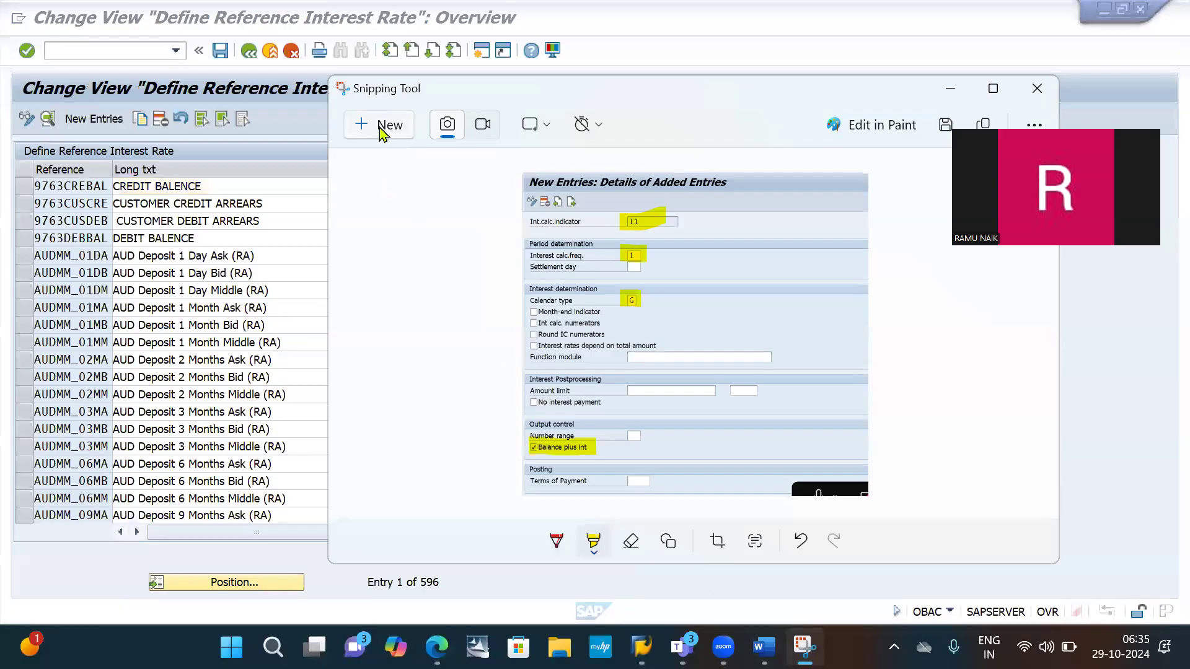
pyautogui.click(388, 124)
pyautogui.moveTo(60, 101); pyautogui.dragTo(127, 132)
# - In the Word notes, remove the list letters from the Debit balance reference and Credit balance reference lines
pyautogui.hotkey('alt', 'Tab')
pyautogui.hotkey('alt', 'Tab')
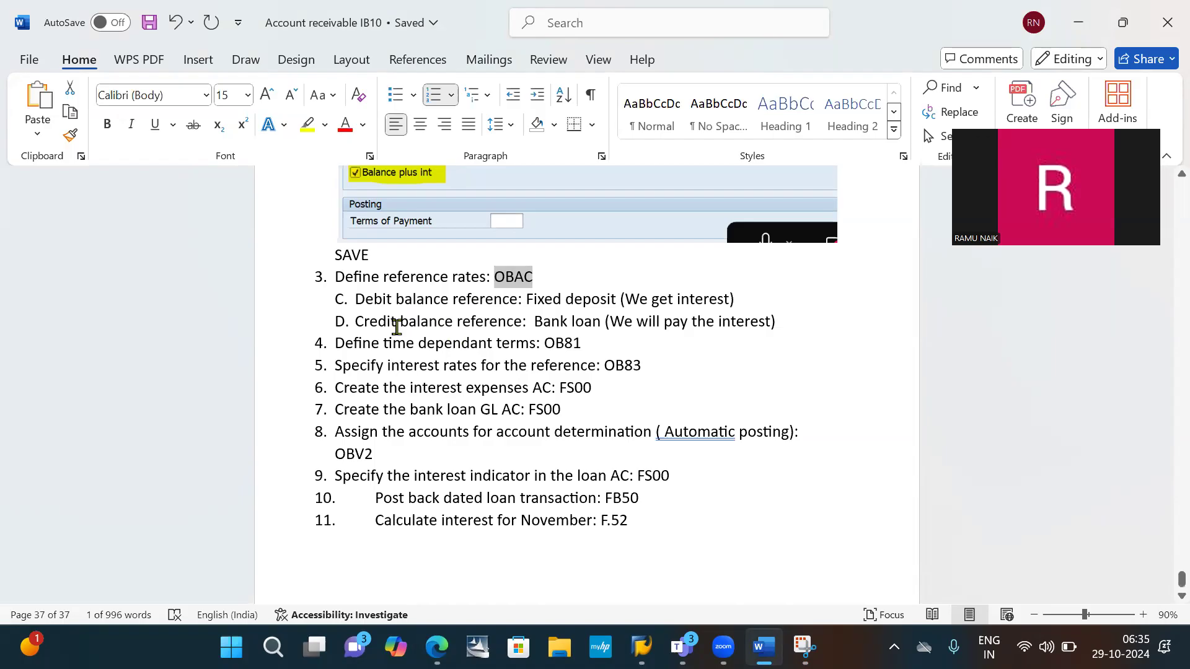
pyautogui.click(357, 296)
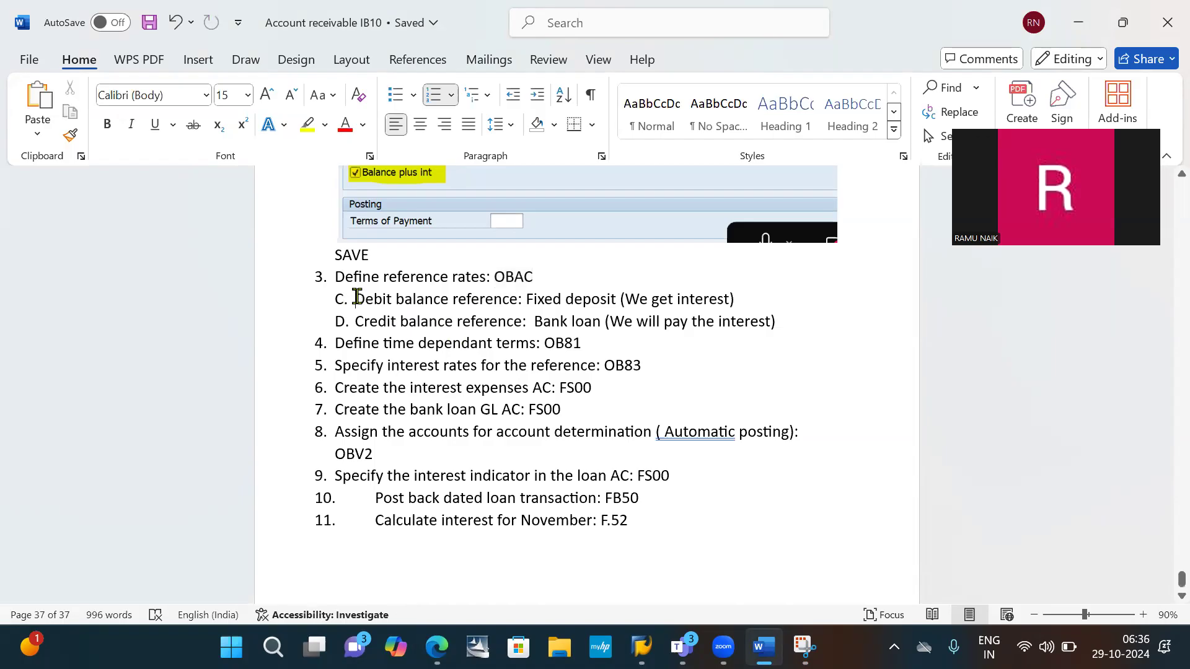
pyautogui.press('BackSpace')
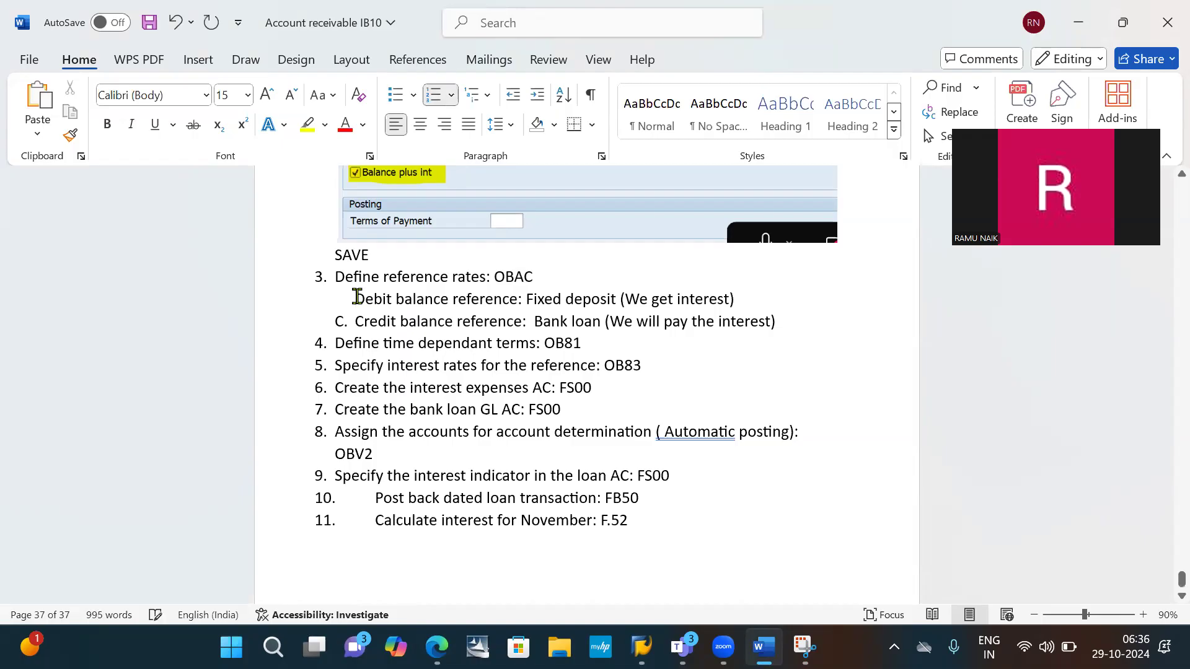
pyautogui.press('Down')
pyautogui.press('BackSpace')
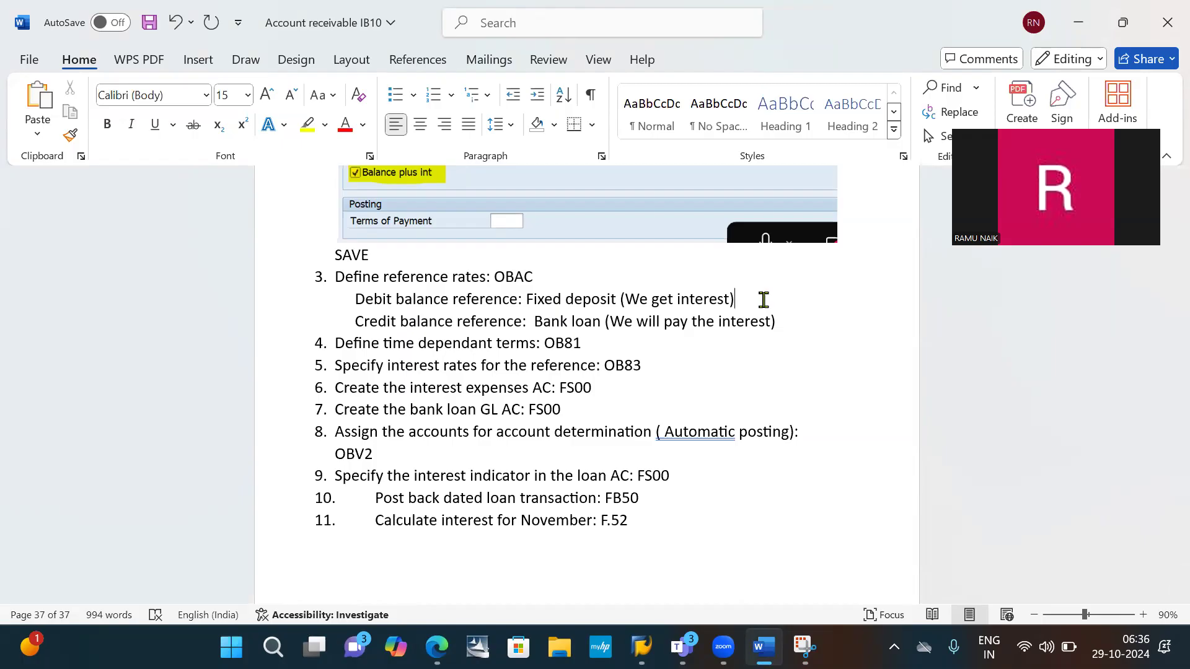
# - Paste the New Entries snip below the Debit balance reference line and add an empty line under it
pyautogui.press('BackSpace')
pyautogui.write(')')
pyautogui.press('Return')
pyautogui.hotkey('ctrl', 'v')
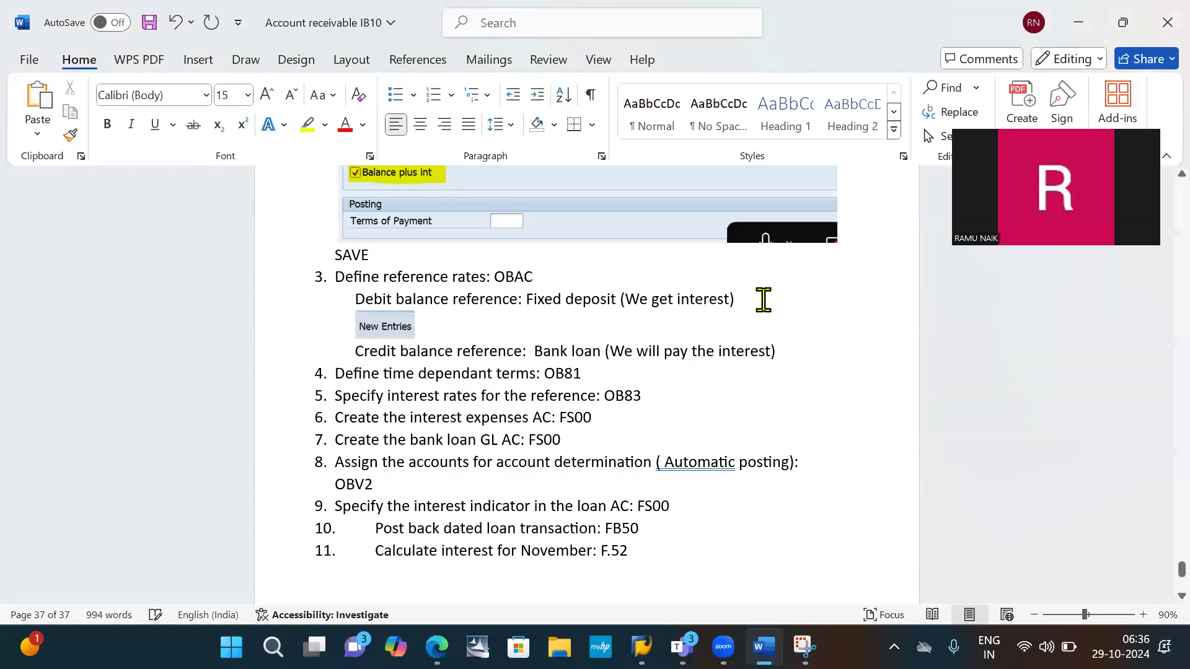
pyautogui.press('Return')
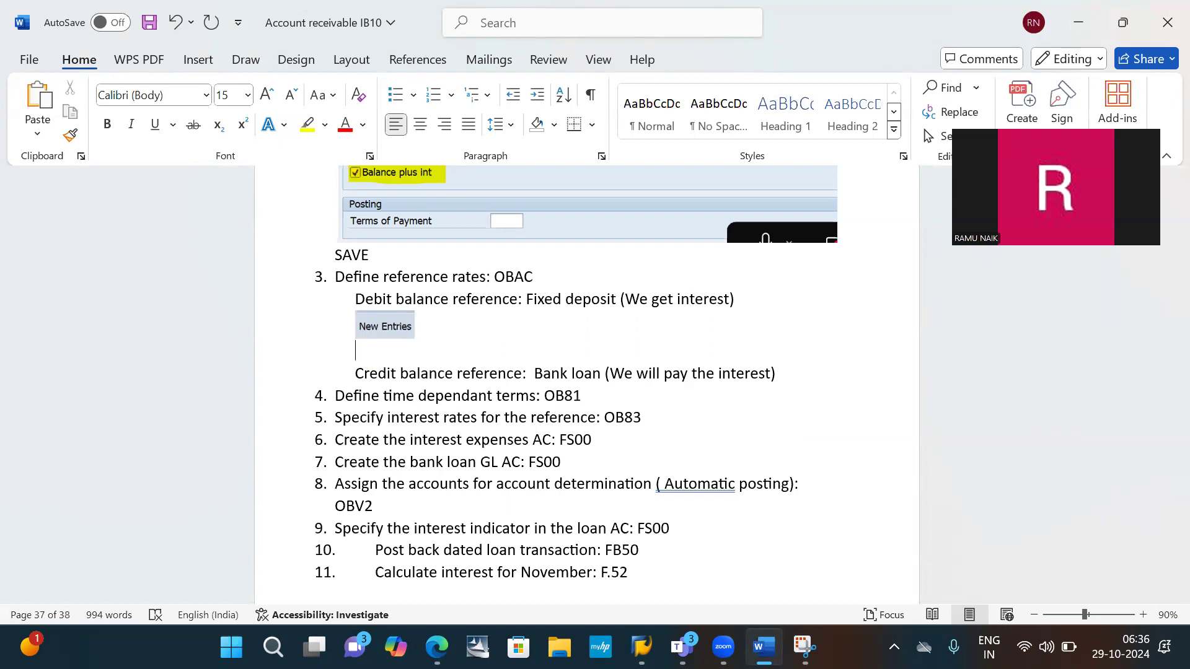
# - Switch to SAP and start a new reference interest rate entry named IB10DEBBAL
pyautogui.hotkey('alt', 'Tab')
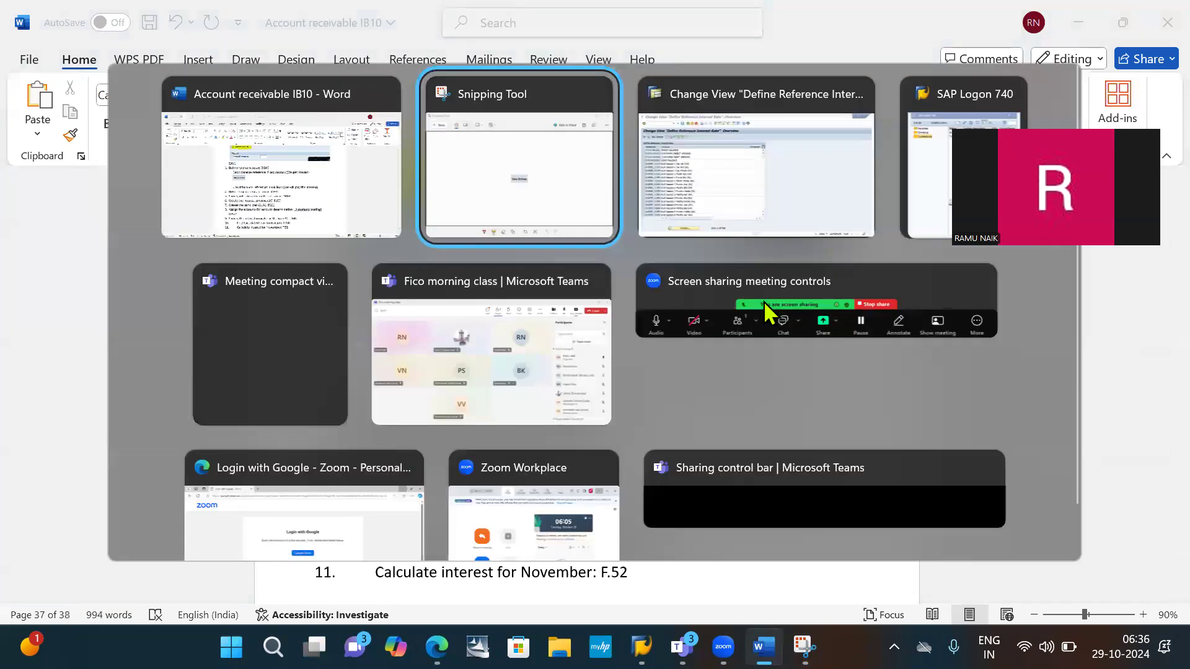
pyautogui.hotkey('alt', 'Tab')
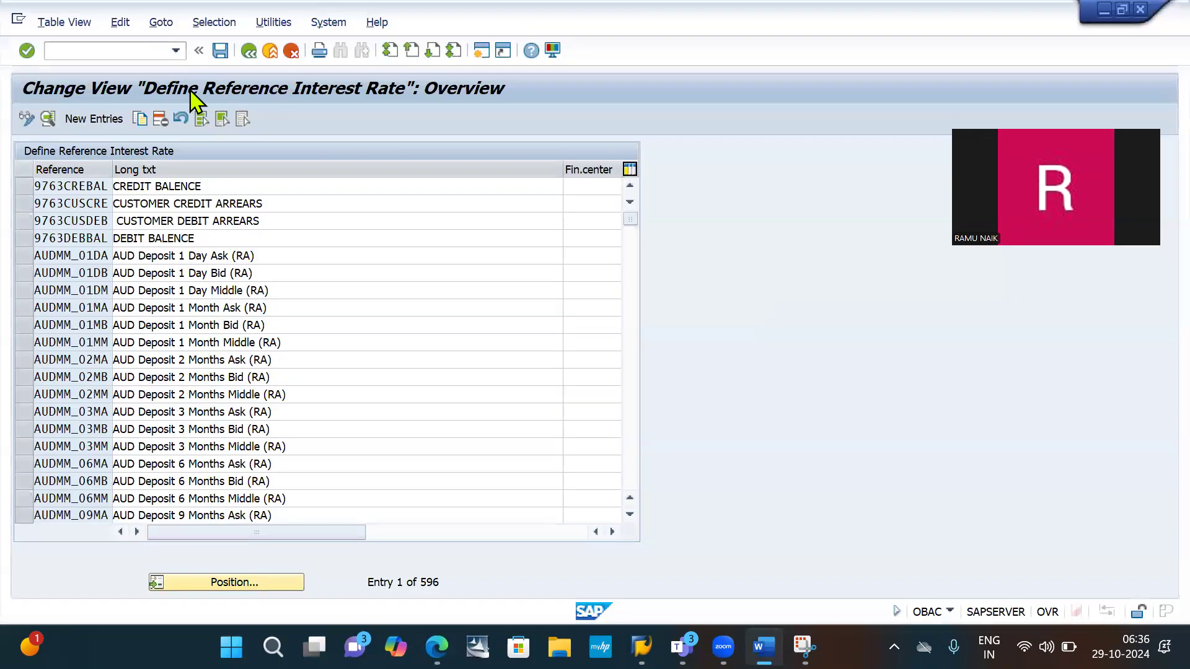
pyautogui.click(96, 120)
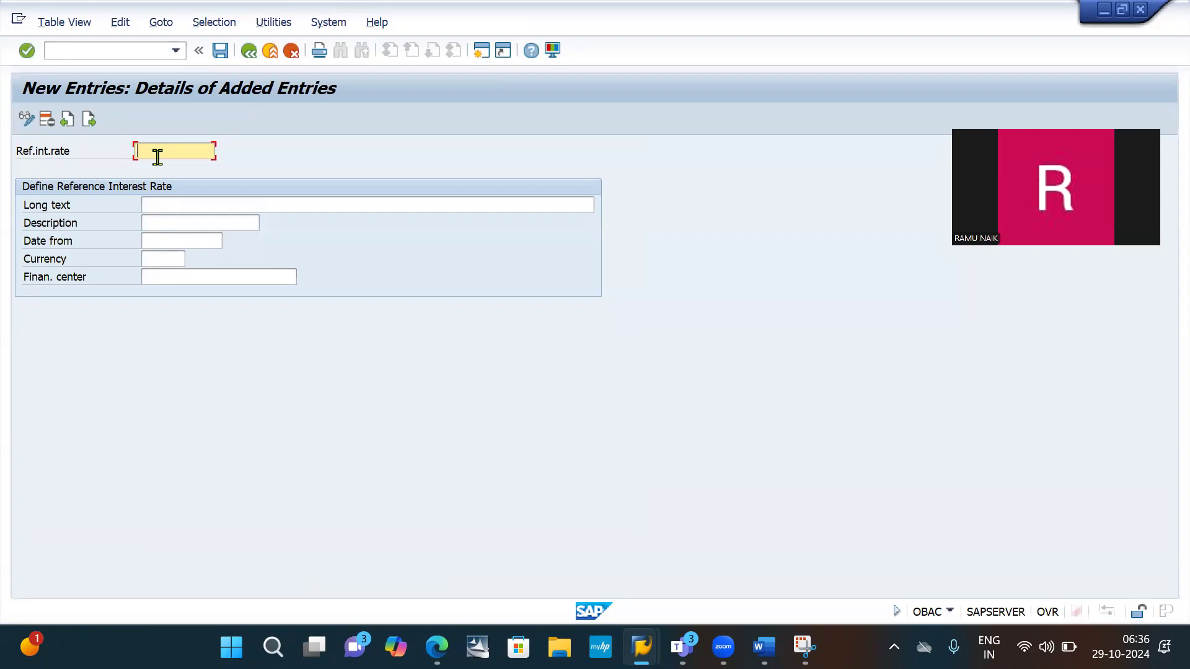
pyautogui.write('IB10')
pyautogui.write('DEBBAL')
# - Enter "Debit Balance" as both the long text and the description of the new reference rate
pyautogui.click(171, 203)
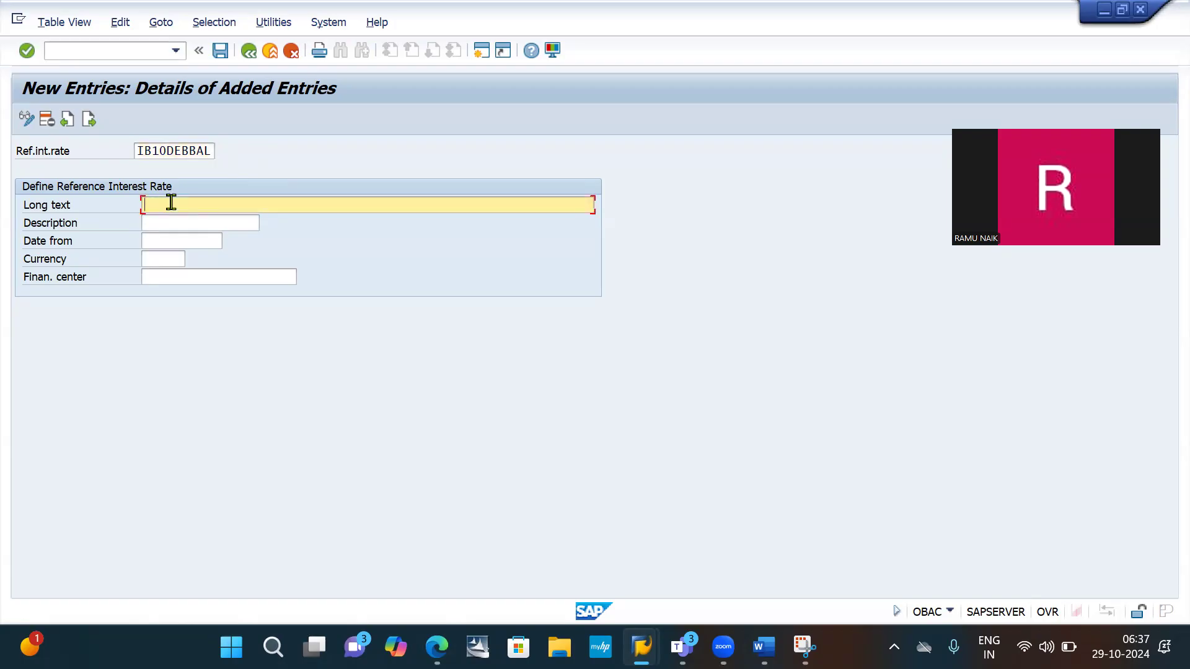
pyautogui.write('Debit Balal')
pyautogui.press('BackSpace')
pyautogui.write('nce')
pyautogui.moveTo(220, 202); pyautogui.dragTo(132, 217)
pyautogui.hotkey('ctrl', 'c')
pyautogui.click(177, 224)
pyautogui.hotkey('ctrl', 'v')
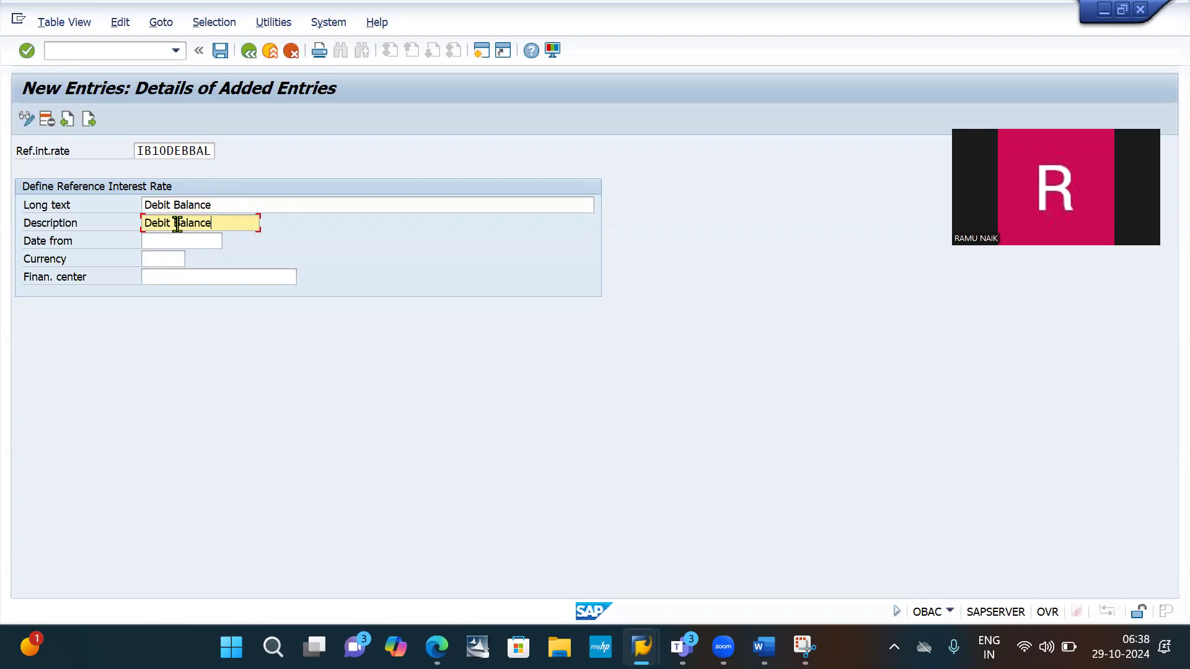
# - Set the reference rate's Date from to 01.04.2024 and its currency to INR
pyautogui.click(181, 245)
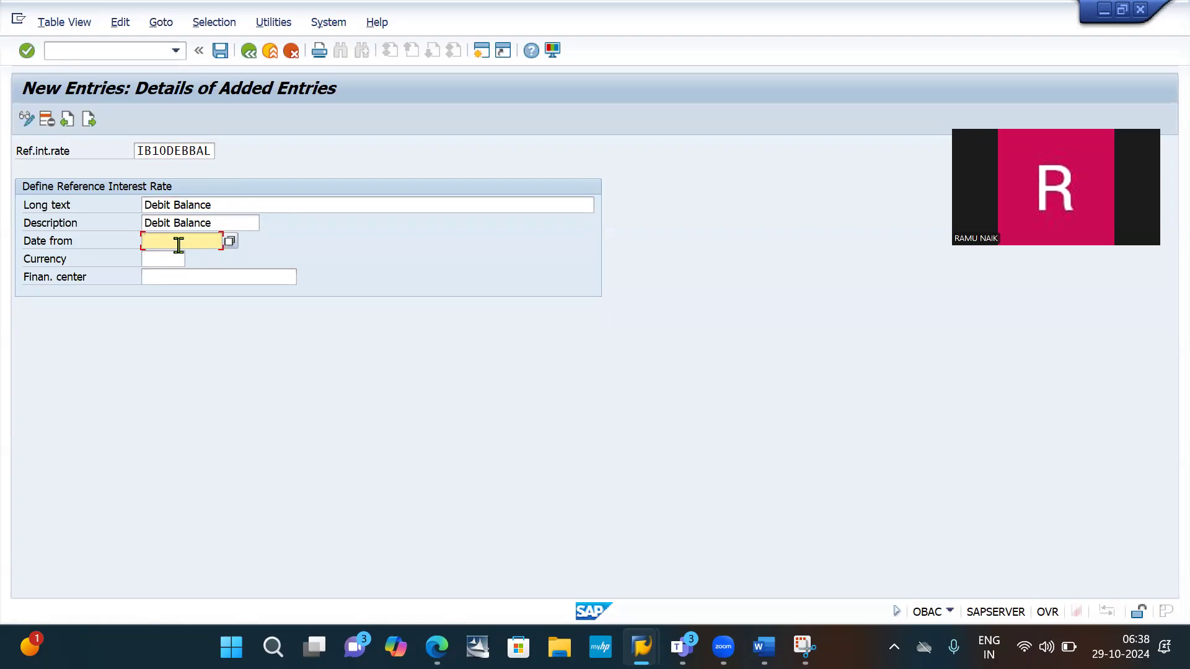
pyautogui.write('01')
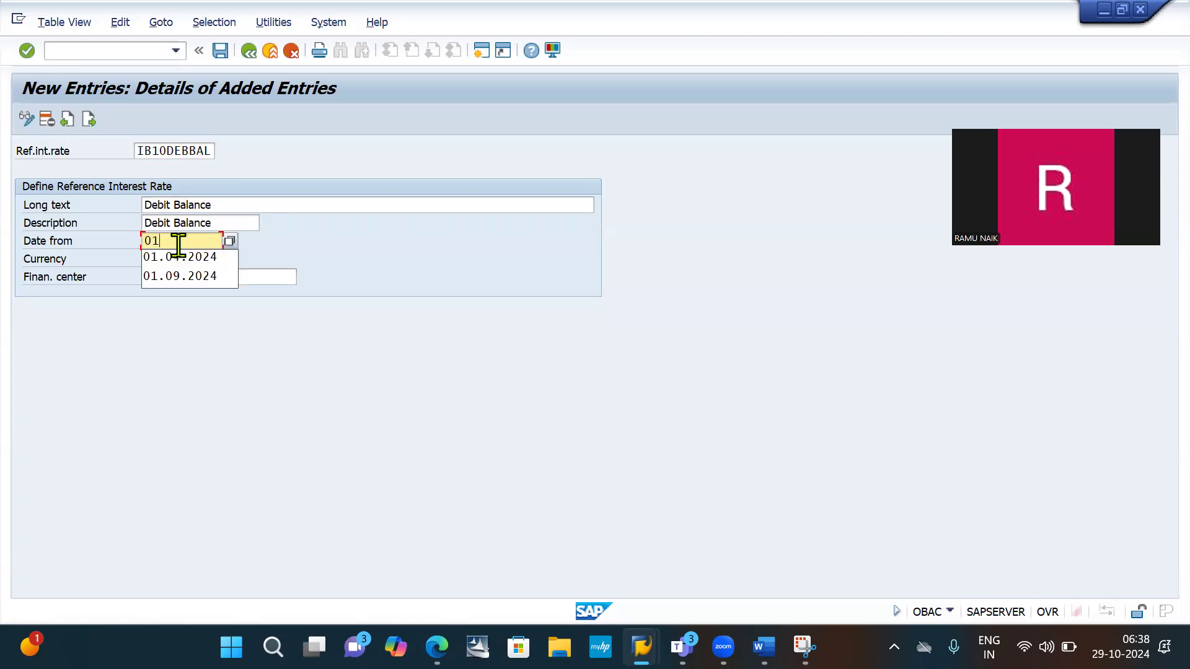
pyautogui.write('.1')
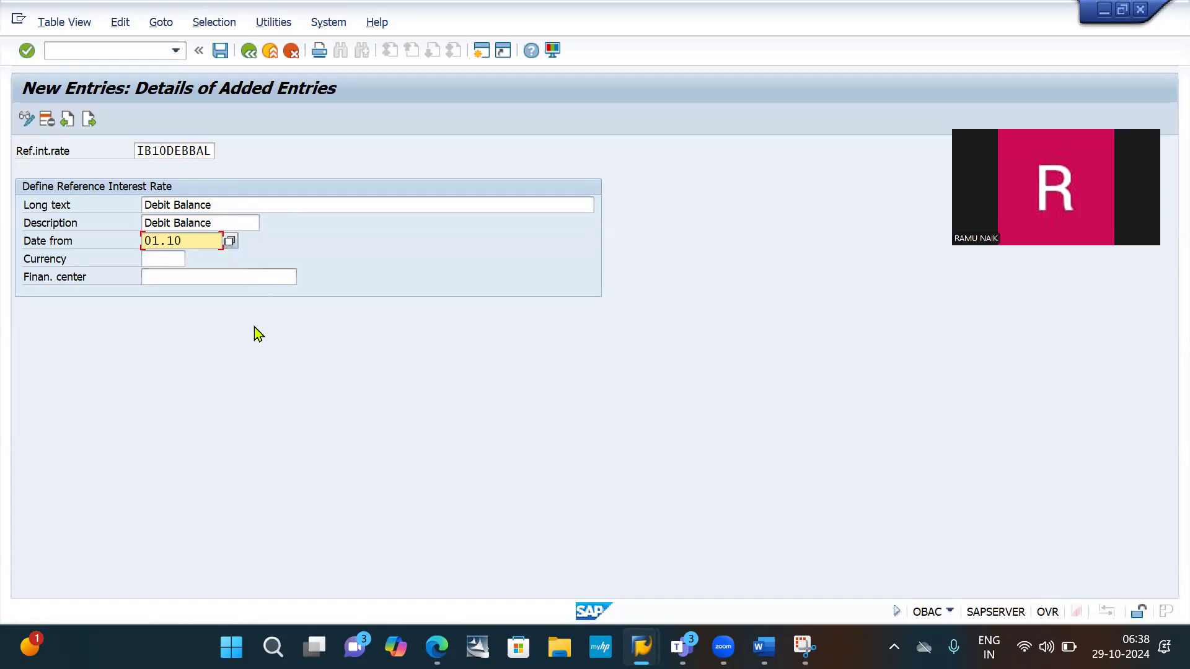
pyautogui.write('.2-')
pyautogui.write('0')
pyautogui.write('24')
pyautogui.write('04')
pyautogui.click(158, 261)
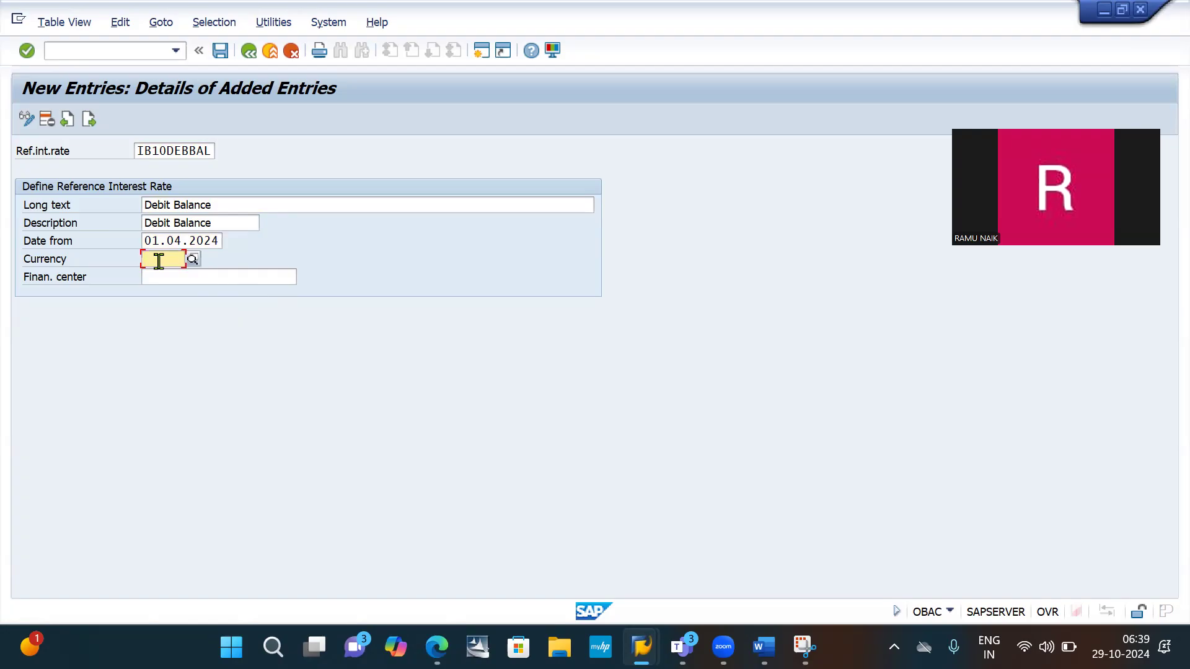
pyautogui.write('INR')
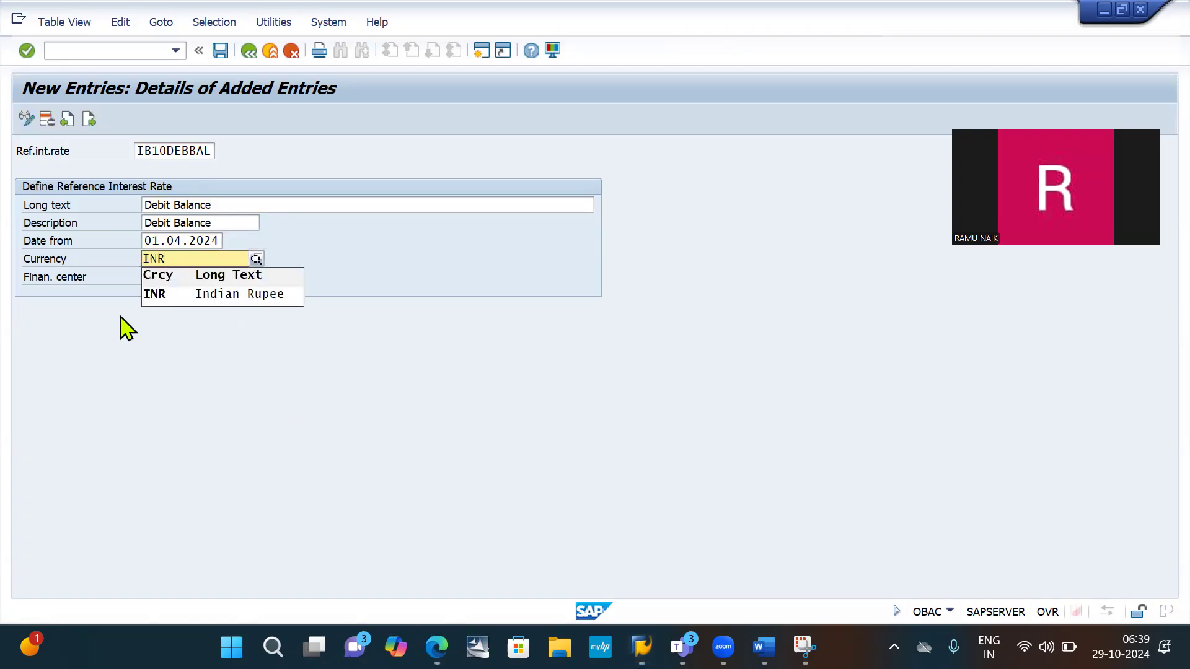
pyautogui.click(208, 296)
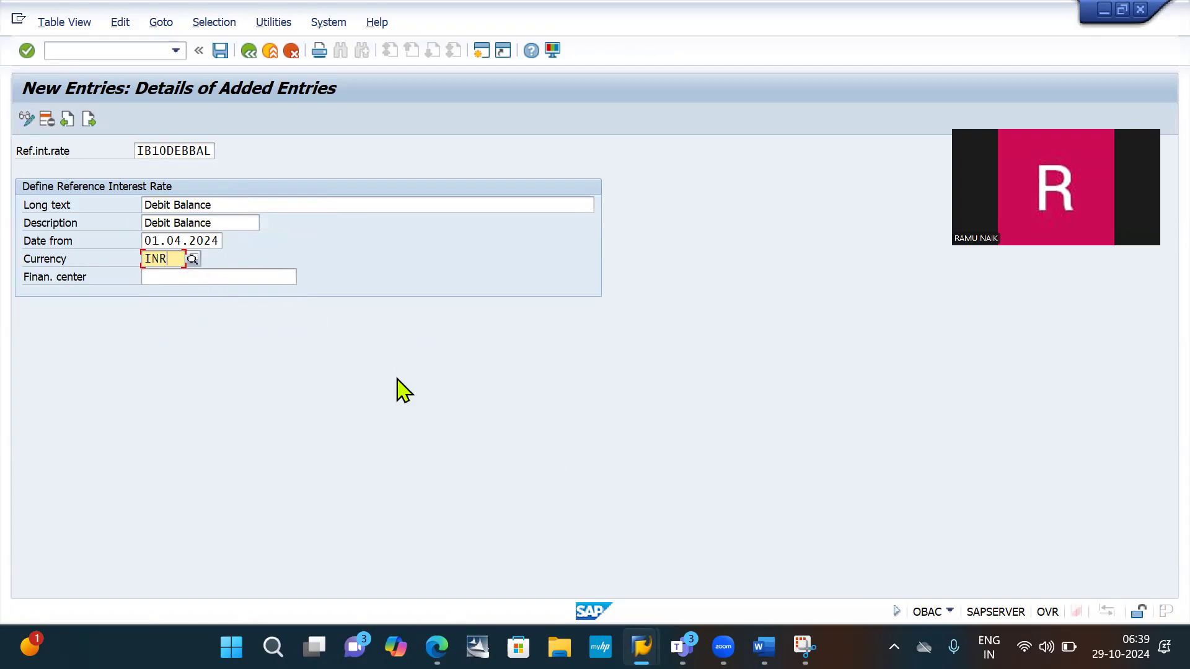
# - Snip the completed IB10DEBBAL entry form and highlight its next-entry icon in yellow
pyautogui.click(804, 646)
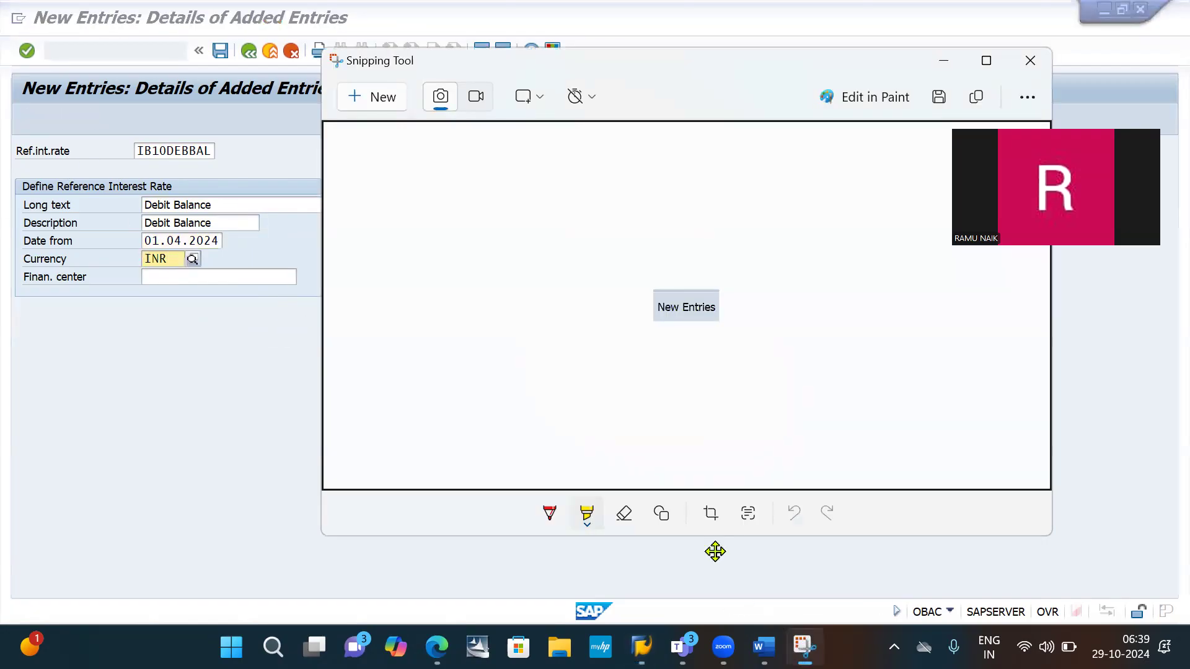
pyautogui.click(385, 97)
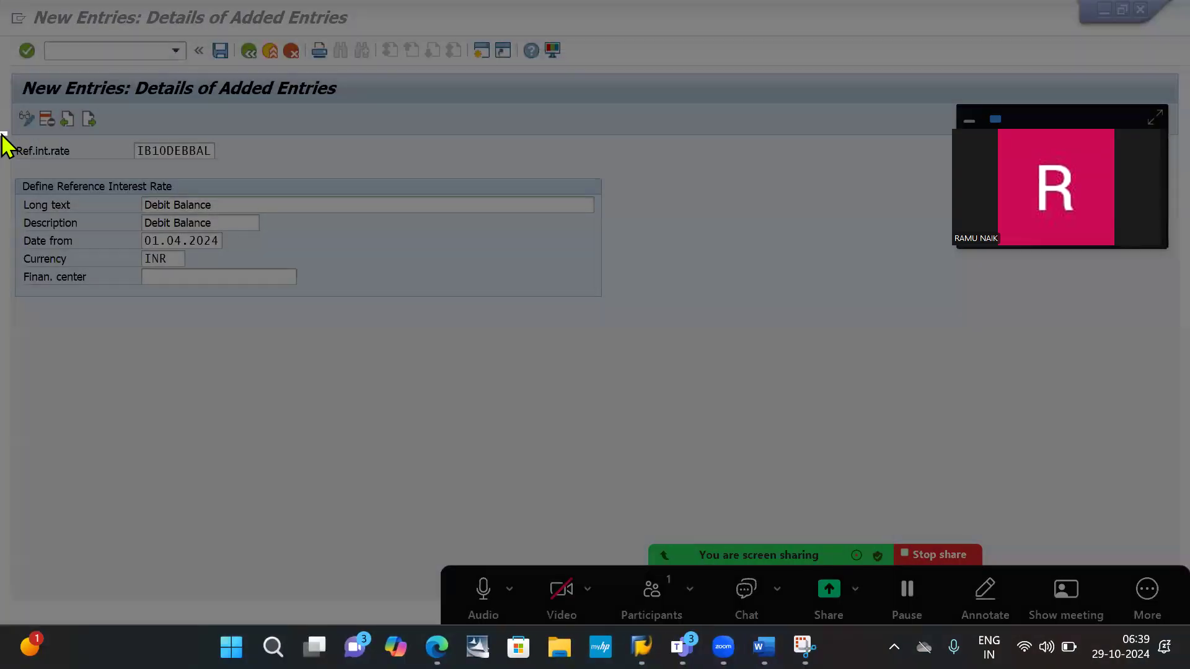
pyautogui.press('Escape')
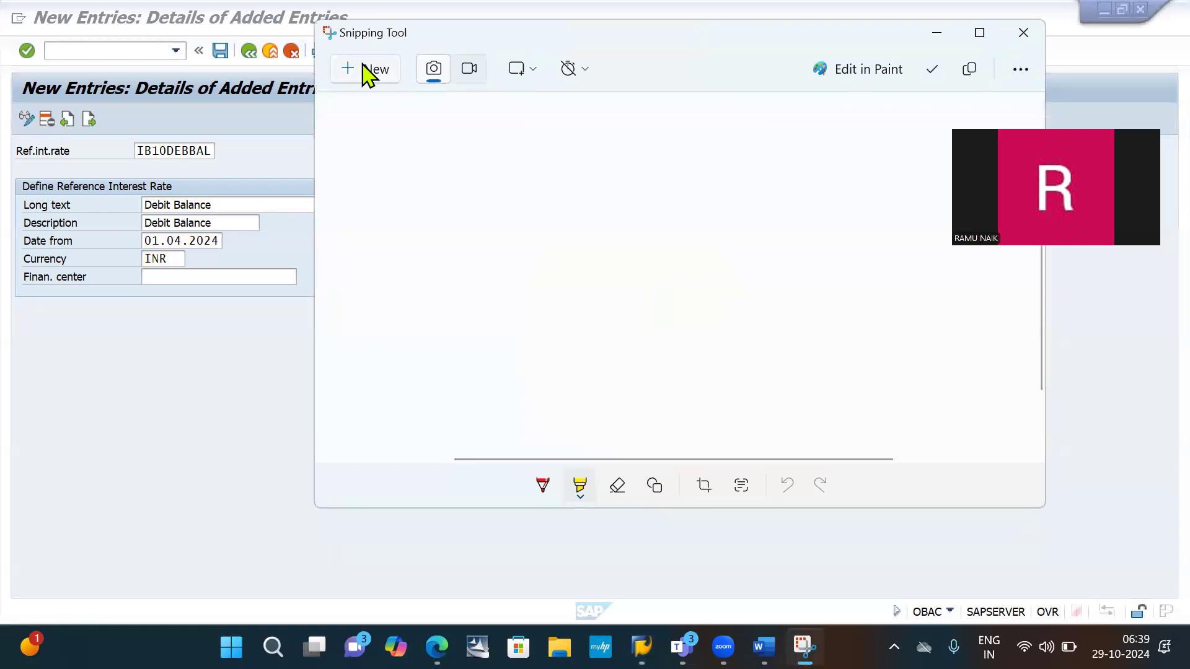
pyautogui.click(374, 70)
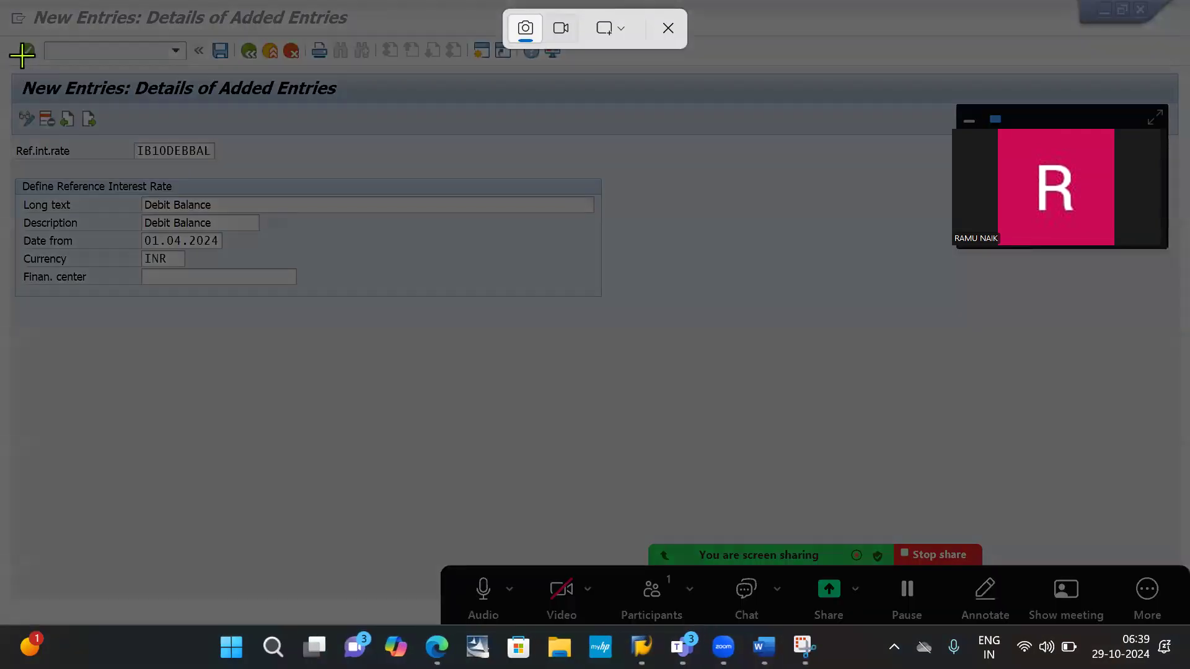
pyautogui.moveTo(5, 54); pyautogui.dragTo(490, 315)
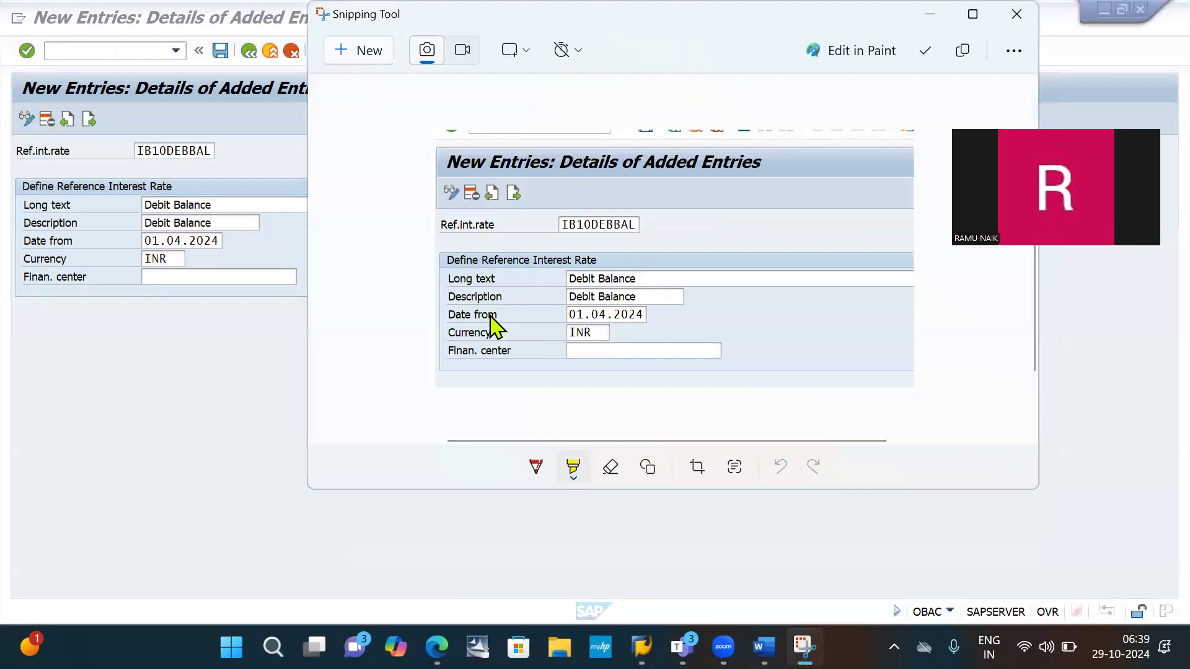
pyautogui.moveTo(503, 168)
pyautogui.mouseDown()
pyautogui.moveTo(507, 192)
pyautogui.moveTo(525, 200)
pyautogui.moveTo(530, 186)
pyautogui.moveTo(515, 186)
pyautogui.moveTo(512, 198)
pyautogui.moveTo(525, 200)
pyautogui.mouseUp()
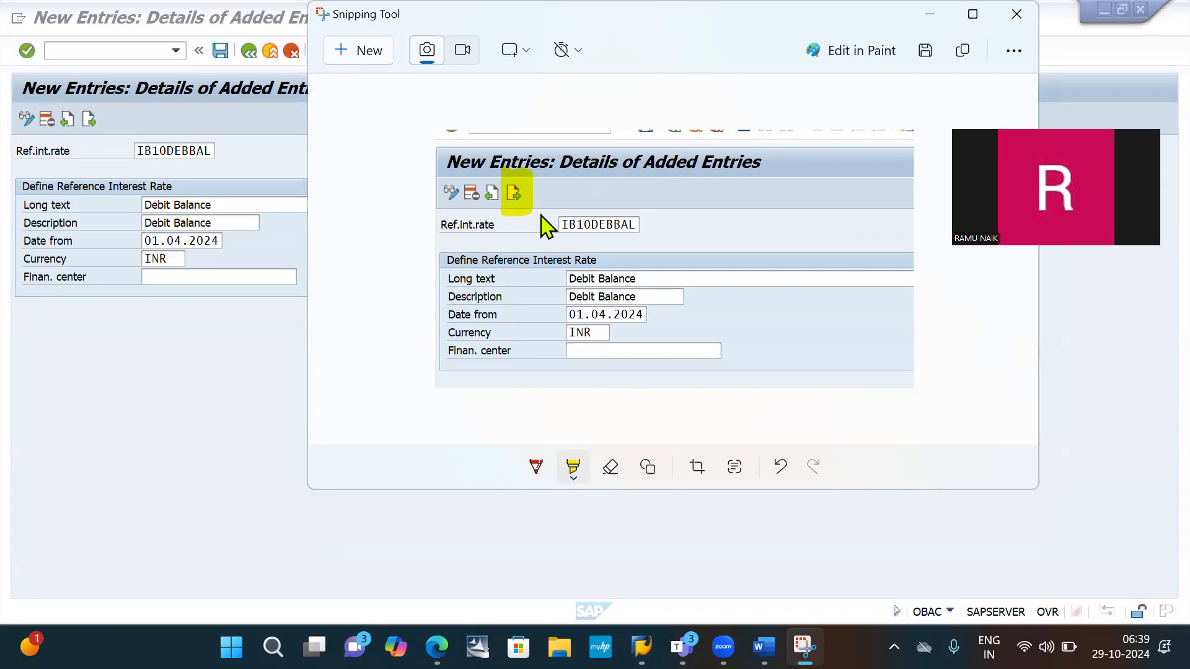
# - Paste the highlighted IB10DEBBAL form snip below the New Entries snip in the Word notes
pyautogui.hotkey('alt', 'Tab')
pyautogui.hotkey('alt', 'Tab')
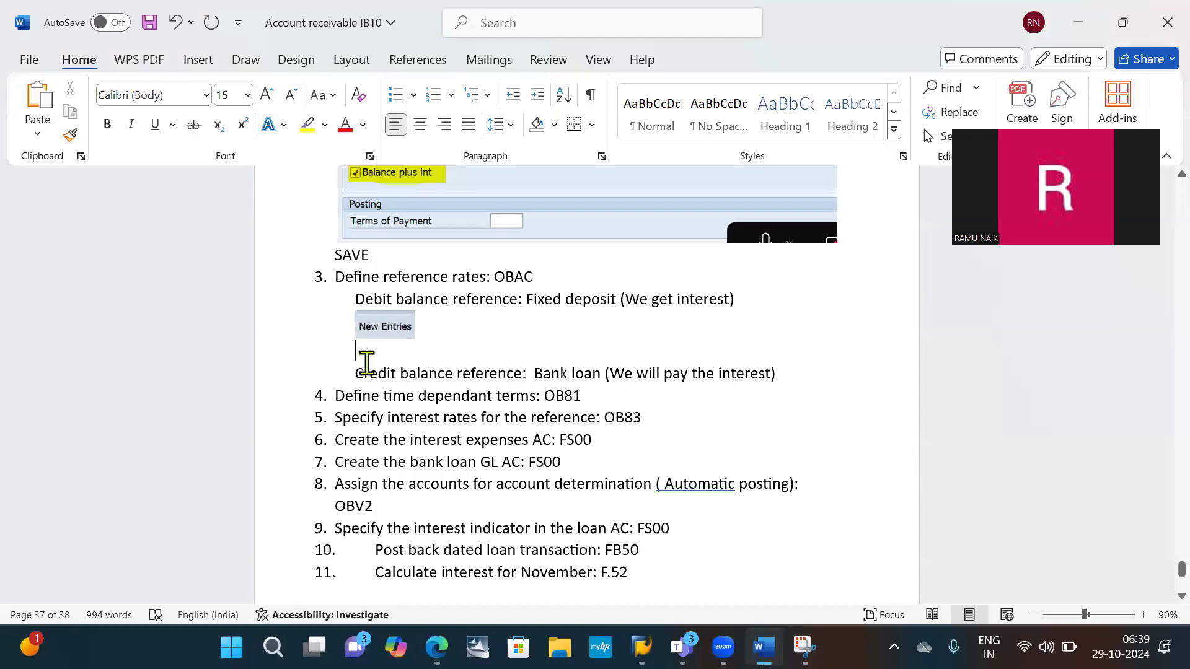
pyautogui.hotkey('ctrl', 'v')
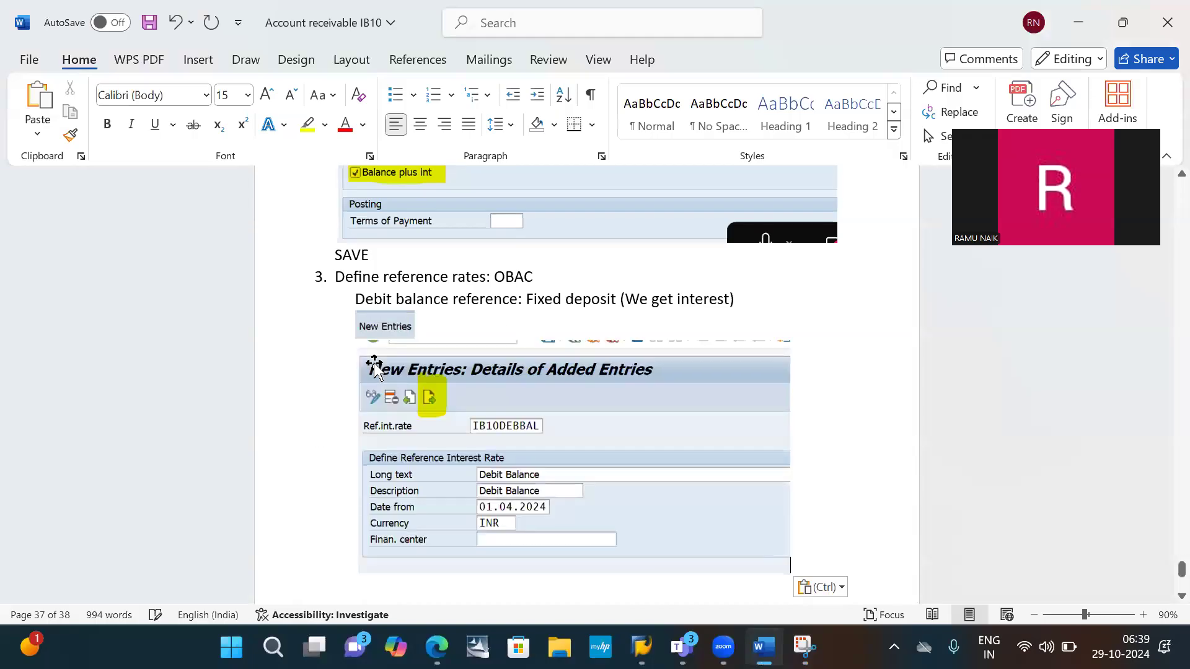
# - Copy the "Credit balance reference: Bank loan (We will pay the interest)" line to directly below the debit balance reference line in the notes
pyautogui.scroll(-1, 491, 421)
pyautogui.scroll(-5, 491, 421)
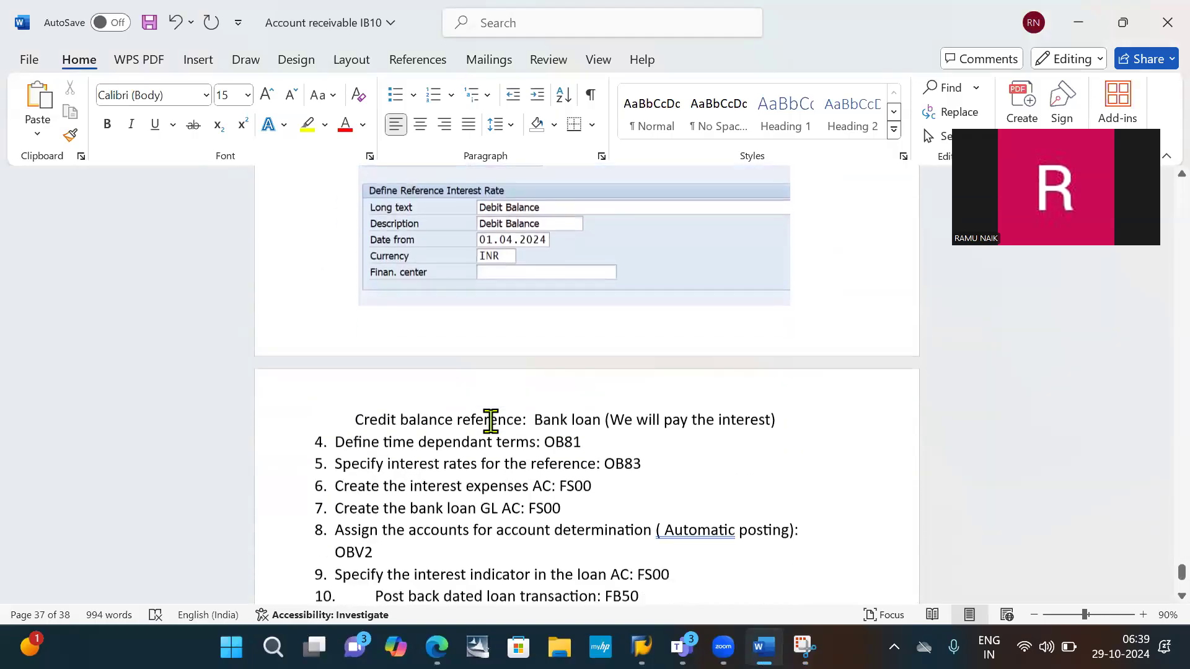
pyautogui.moveTo(347, 374); pyautogui.dragTo(778, 376)
pyautogui.hotkey('ctrl', 'c')
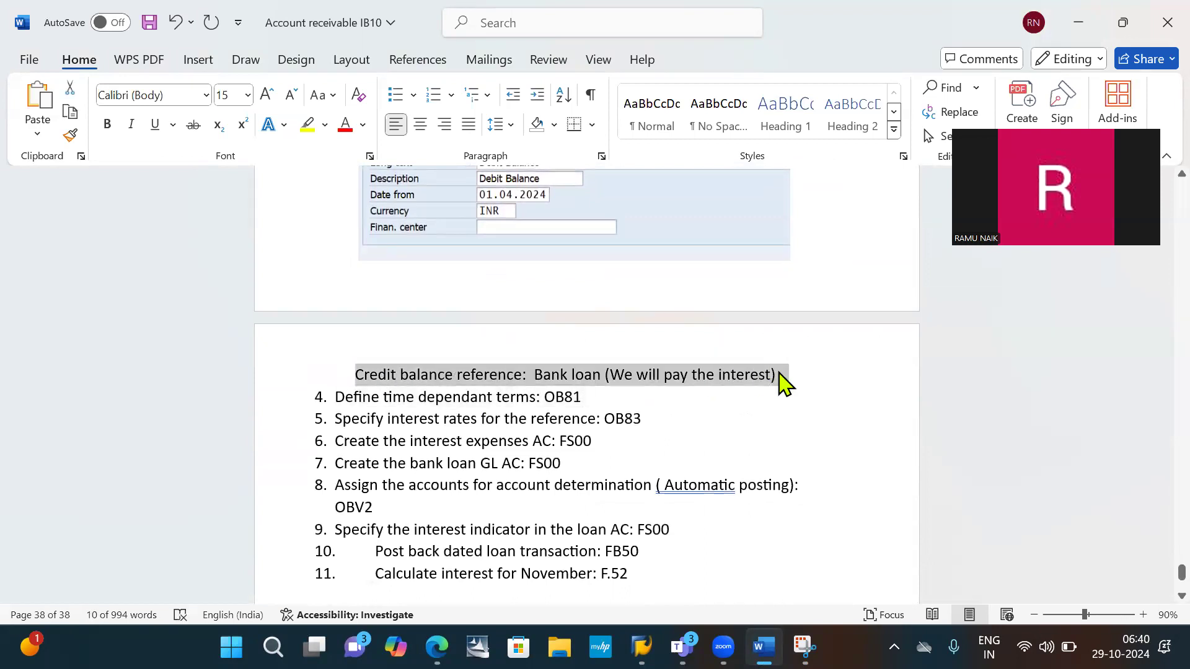
pyautogui.scroll(5, 779, 378)
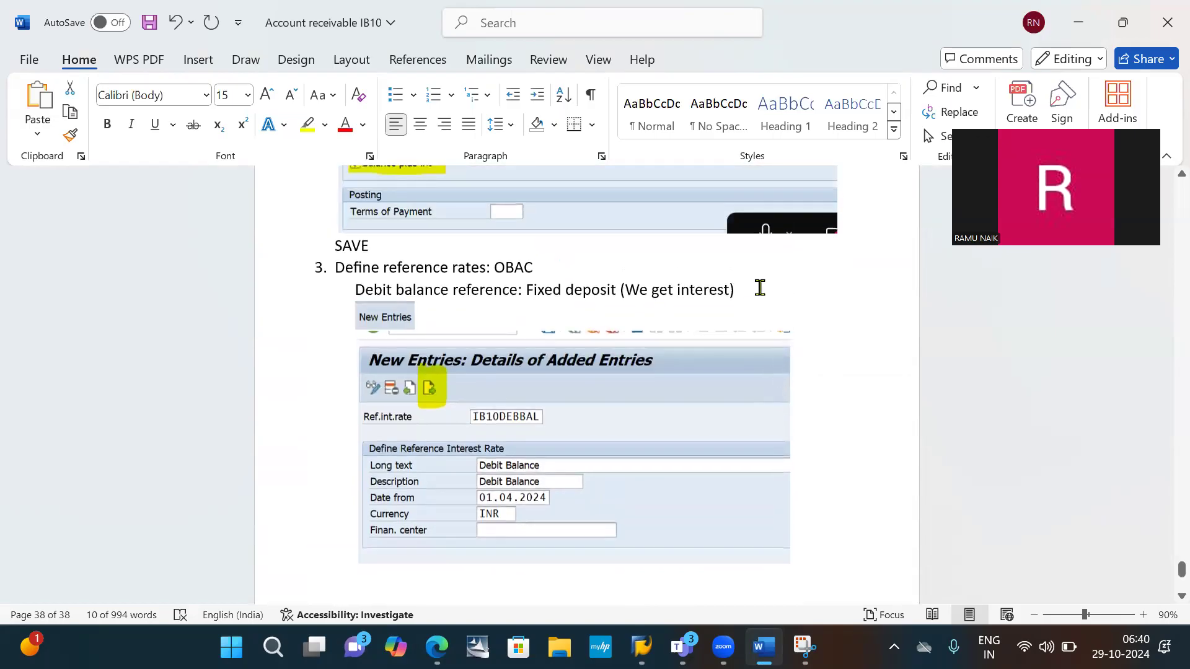
pyautogui.click(757, 286)
pyautogui.press('Return')
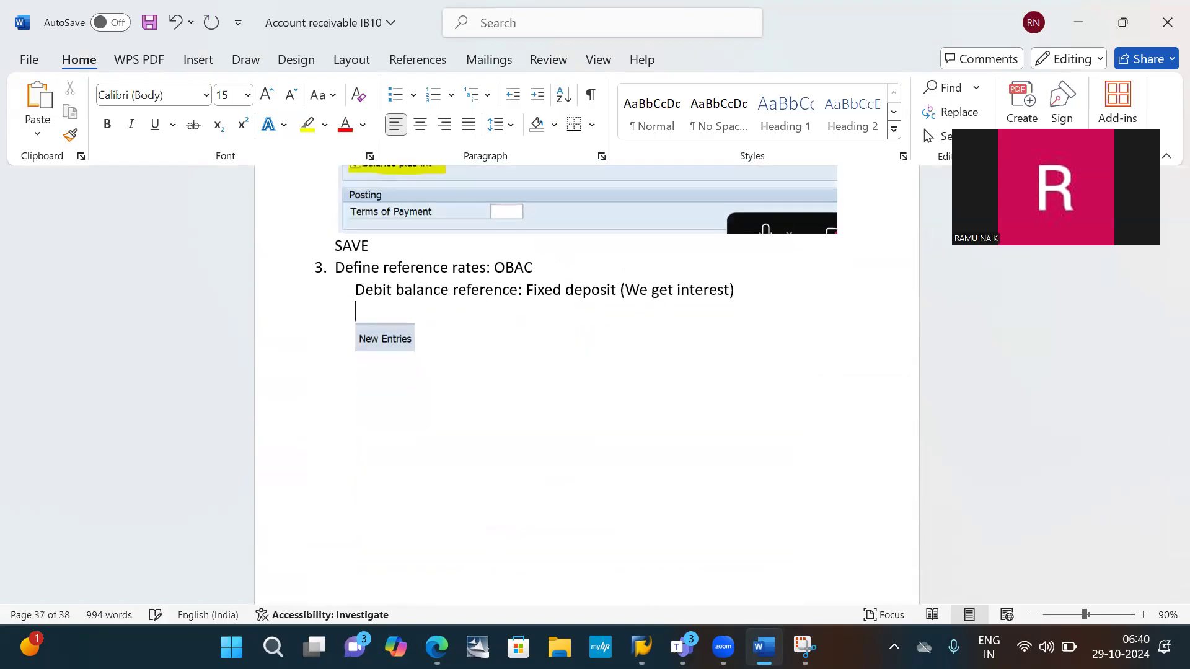
pyautogui.hotkey('ctrl', 'v')
pyautogui.scroll(-10, 757, 286)
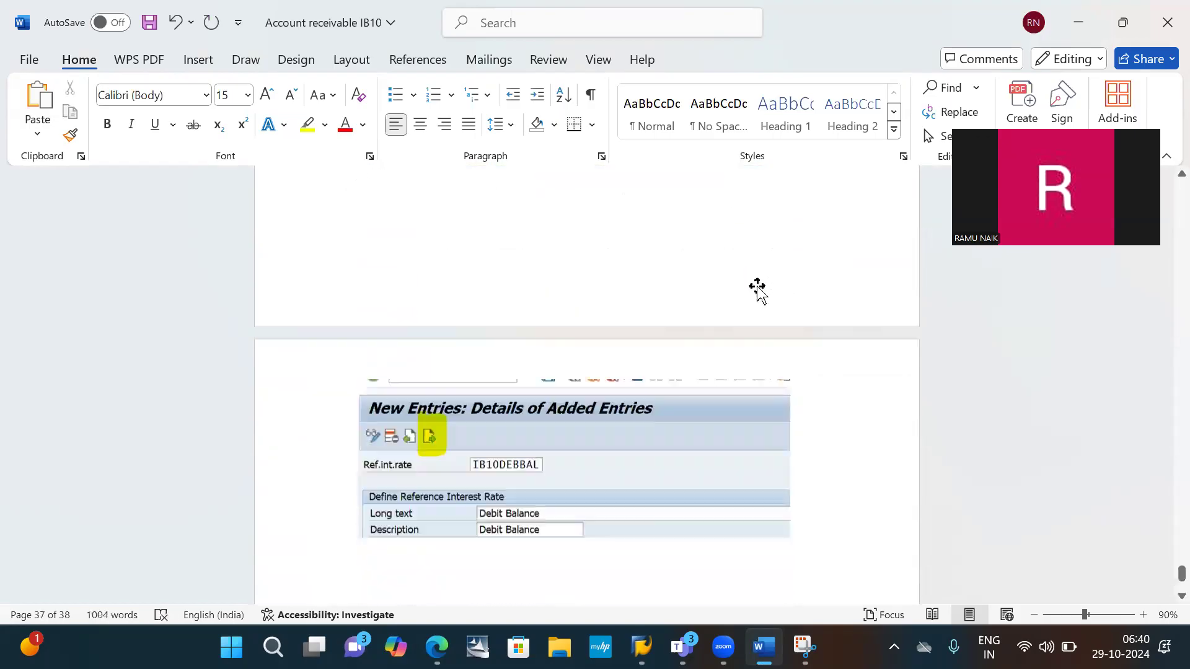
# - Add an empty line below the IB10DEBBAL form snip and delete the duplicate credit balance reference line beneath it
pyautogui.click(809, 259)
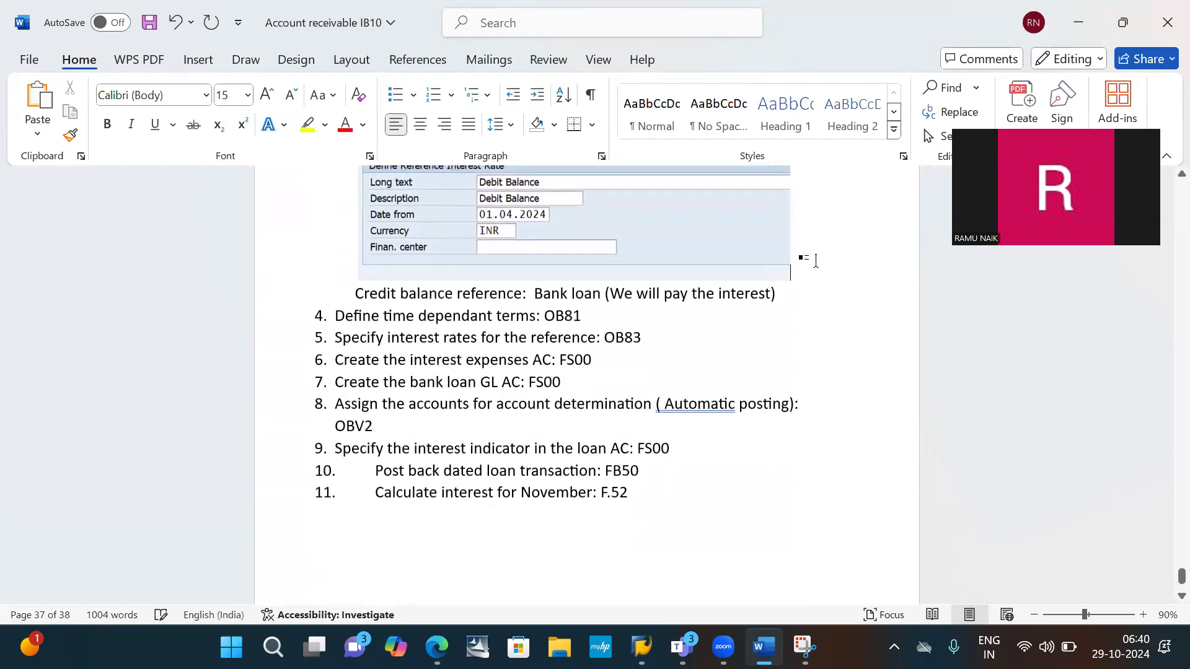
pyautogui.press('Return')
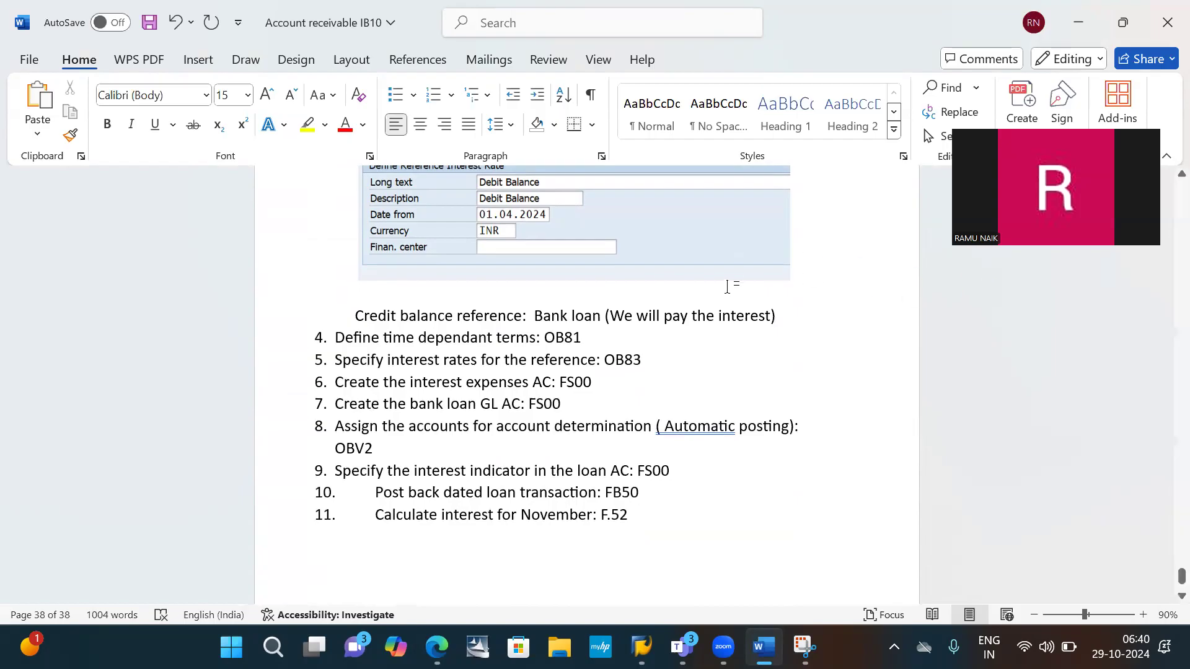
pyautogui.scroll(9, 723, 288)
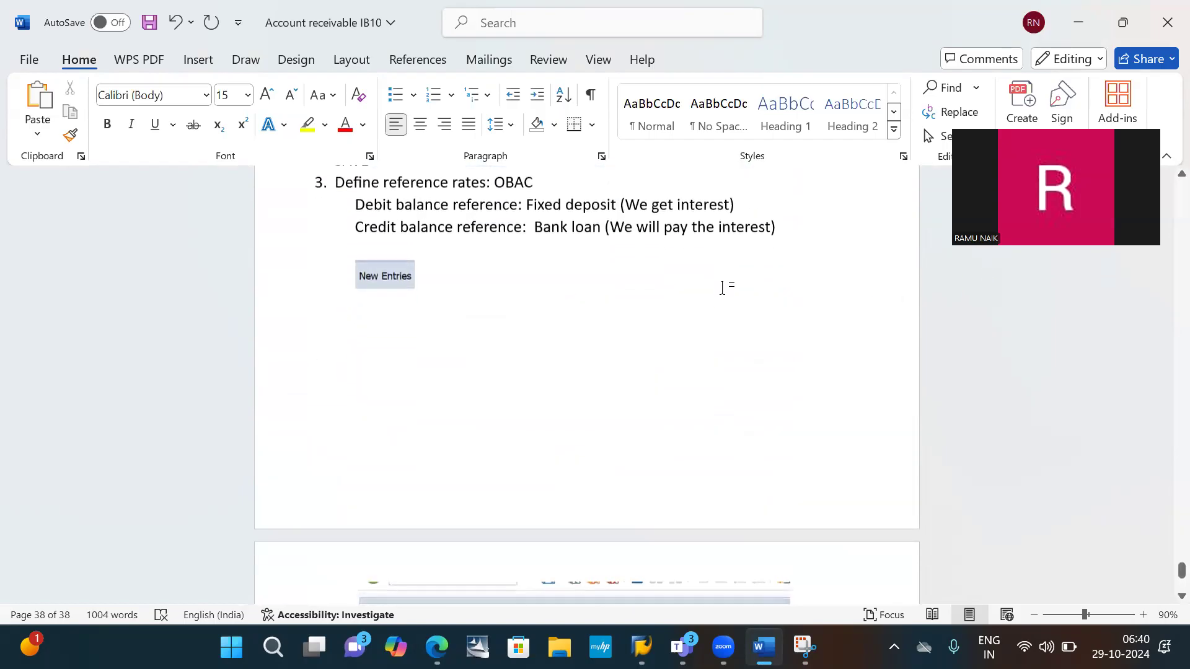
pyautogui.scroll(-9, 723, 289)
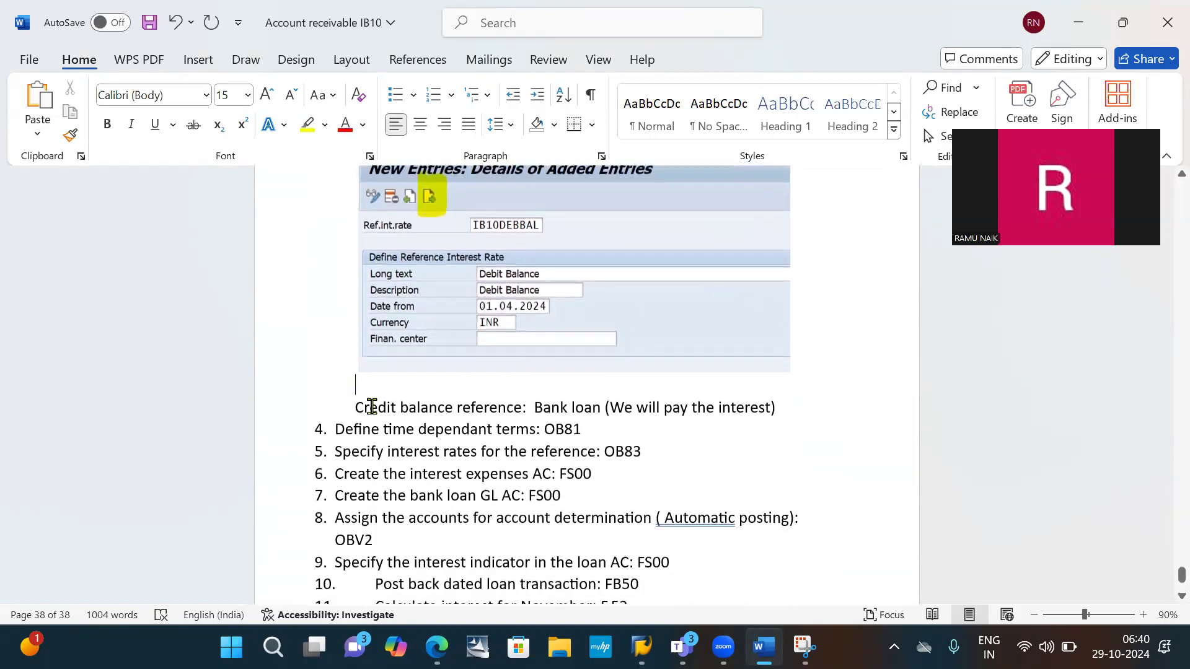
pyautogui.moveTo(402, 408); pyautogui.dragTo(795, 404)
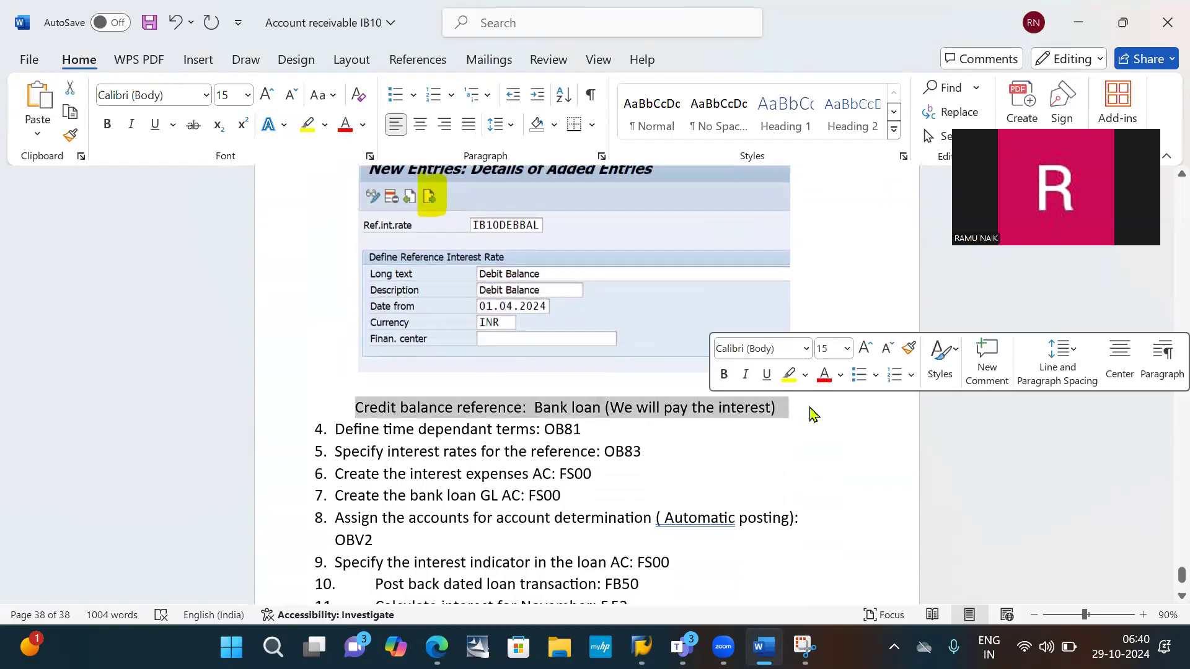
pyautogui.press('Delete')
# - Write the note "Click on Next" below the IB10DEBBAL form snip, followed by a new line
pyautogui.click(820, 343)
pyautogui.press('Return')
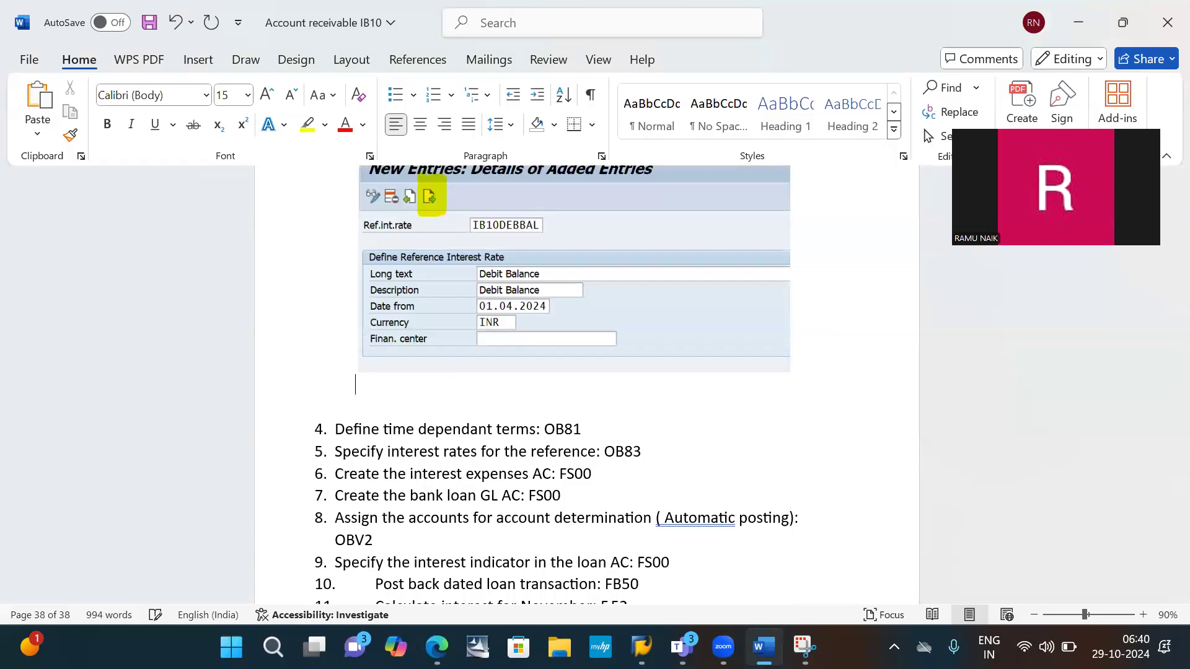
pyautogui.write('Click on Next')
pyautogui.press('Return')
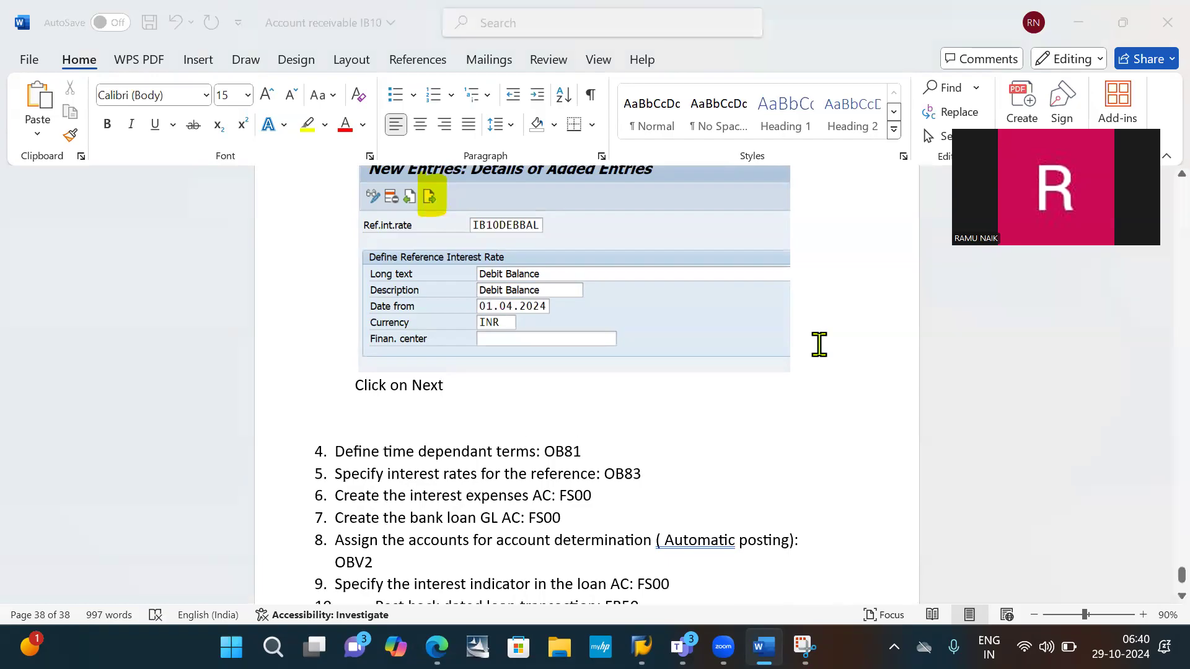
# - Switch to the SAP New Entries window, open the next blank entry and set its reference interest rate to IB10CREBAL
pyautogui.hotkey('alt', 'Tab')
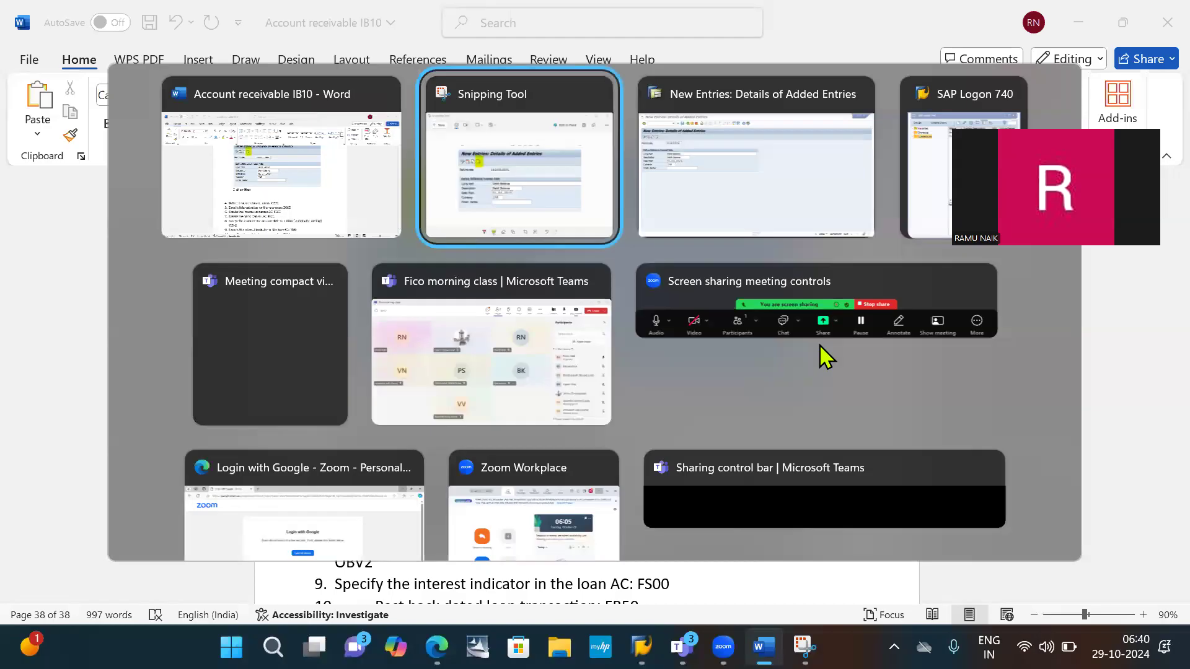
pyautogui.hotkey('alt', 'Tab')
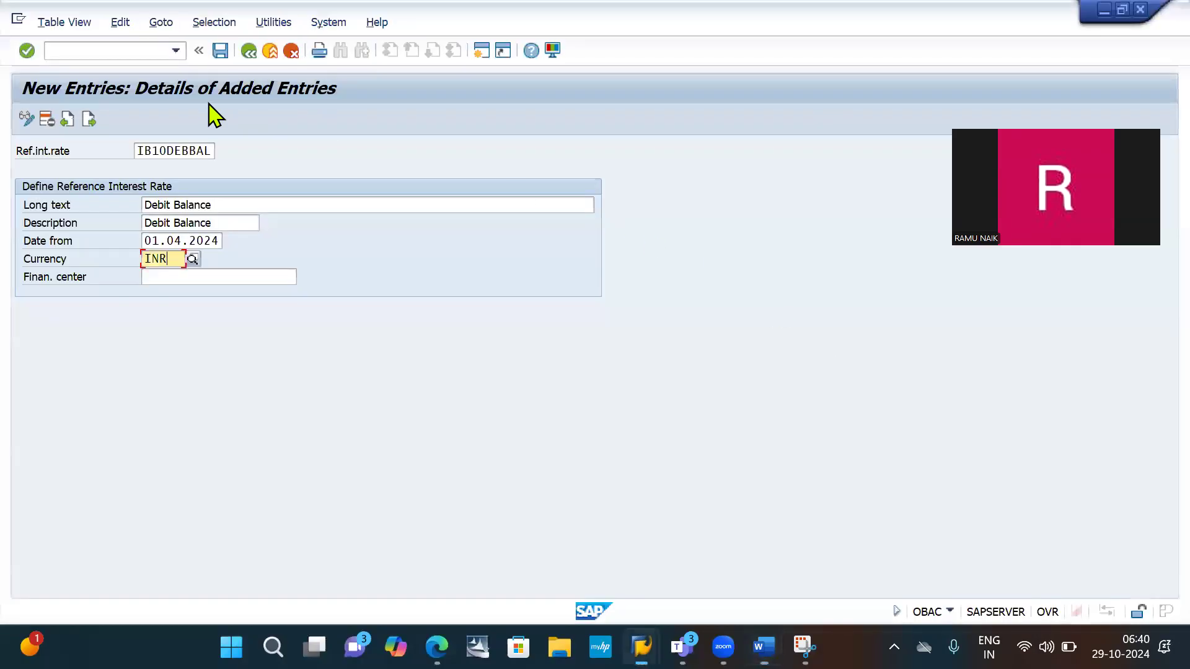
pyautogui.click(90, 120)
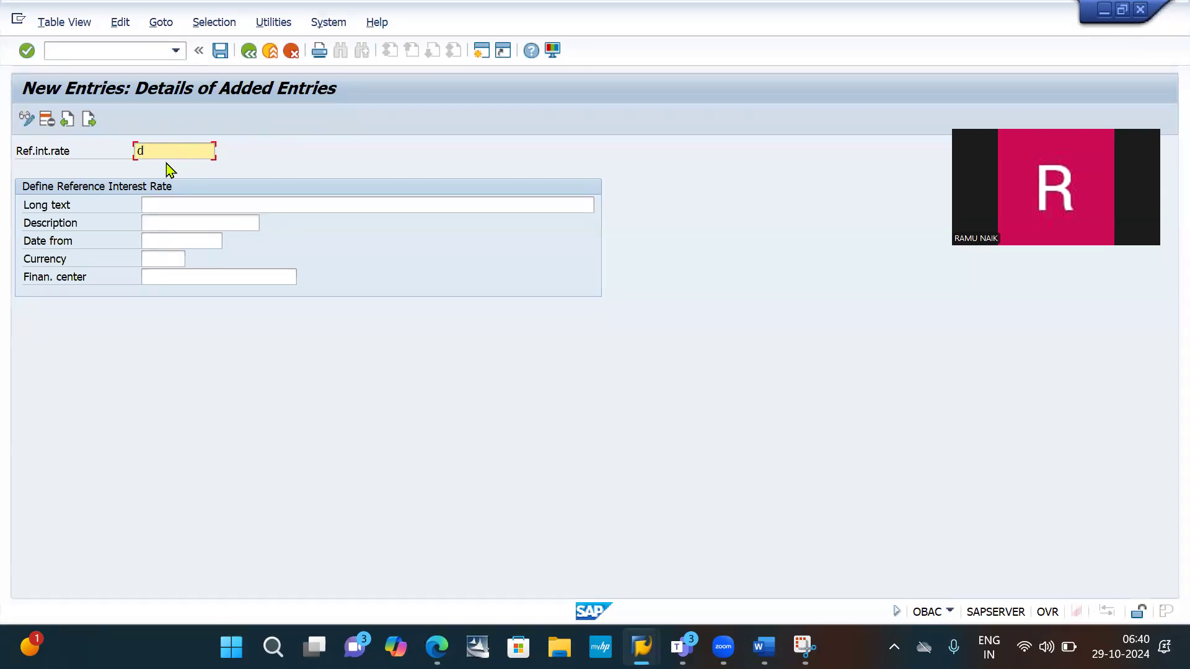
pyautogui.write('d')
pyautogui.press('BackSpace')
pyautogui.write('I')
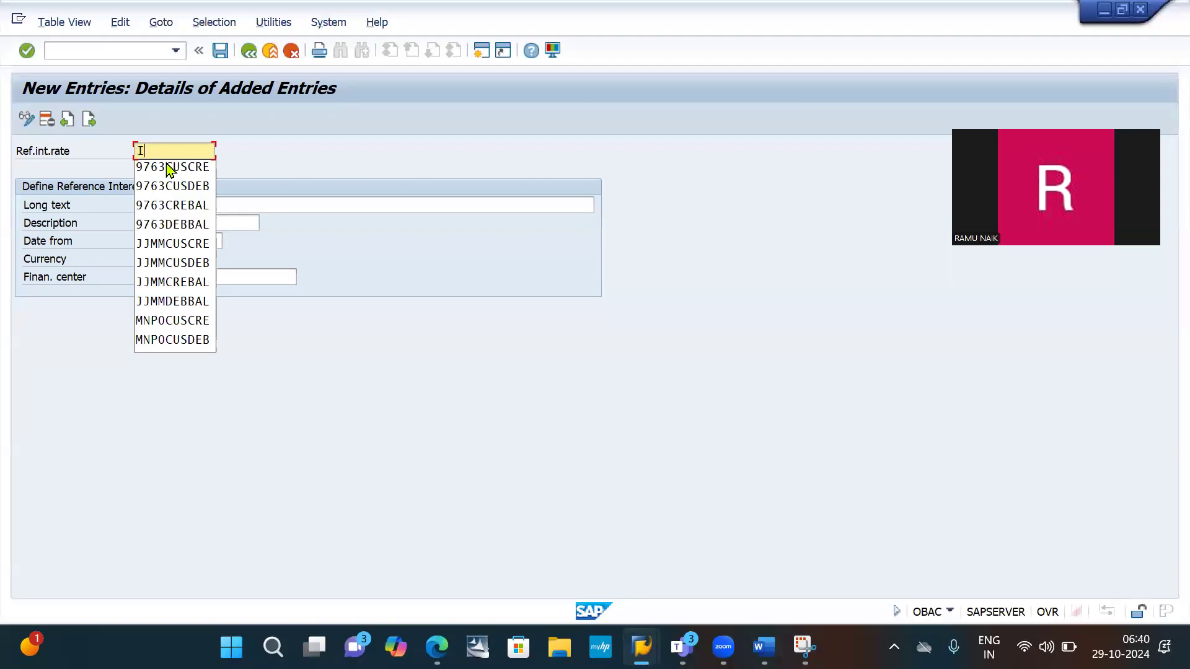
pyautogui.write('B10')
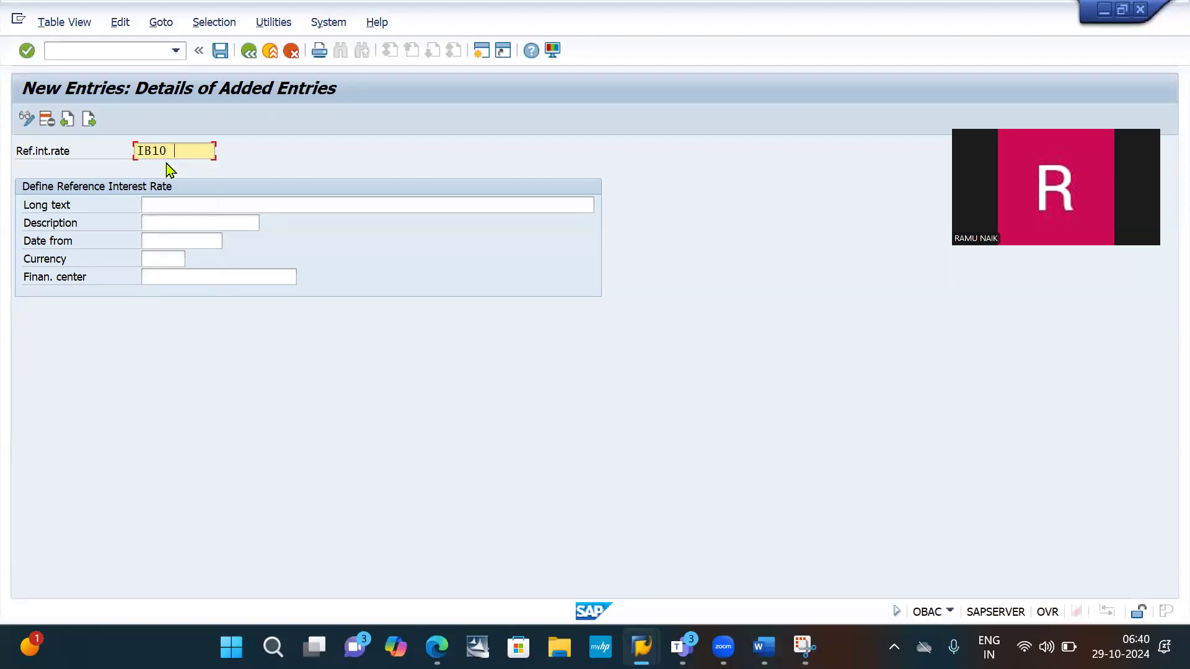
pyautogui.write('CREBA')
# - Enter "Credit Balence" as both the long text and the description of the IB10CREBAL reference rate
pyautogui.click(201, 208)
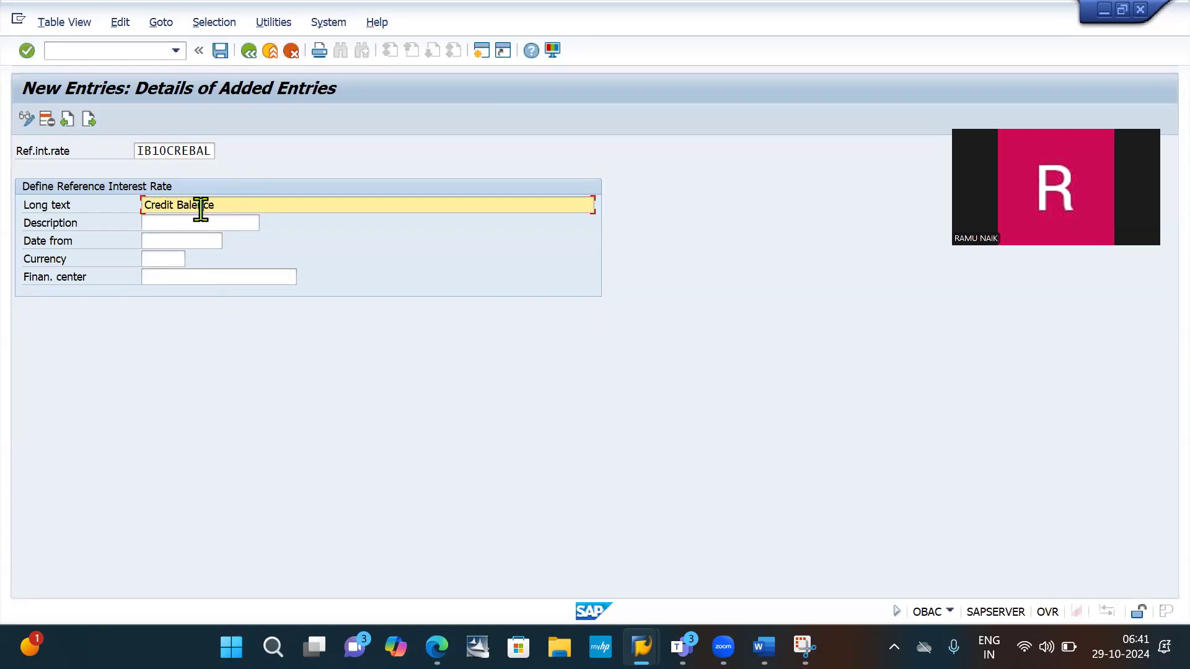
pyautogui.tripleClick(201, 206)
pyautogui.click(200, 206)
pyautogui.click(178, 225)
pyautogui.write('Credit Balence')
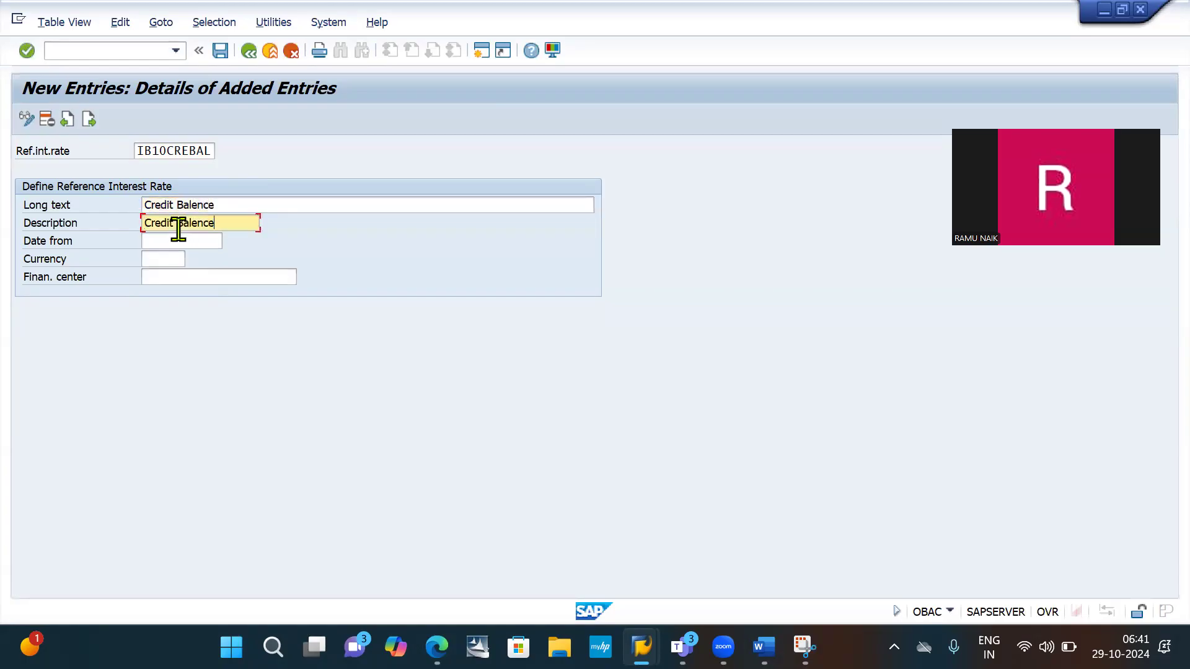
# - Set the IB10CREBAL reference rate's Date from to 01.04.2024 and its currency to INR
pyautogui.click(153, 241)
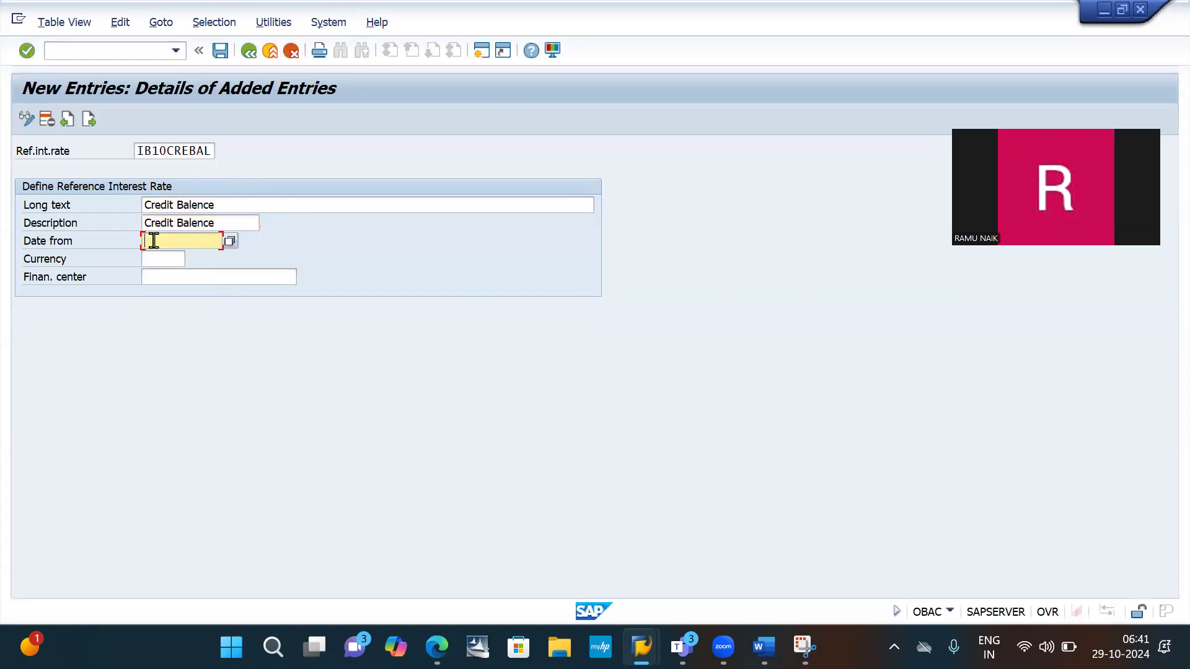
pyautogui.write('0')
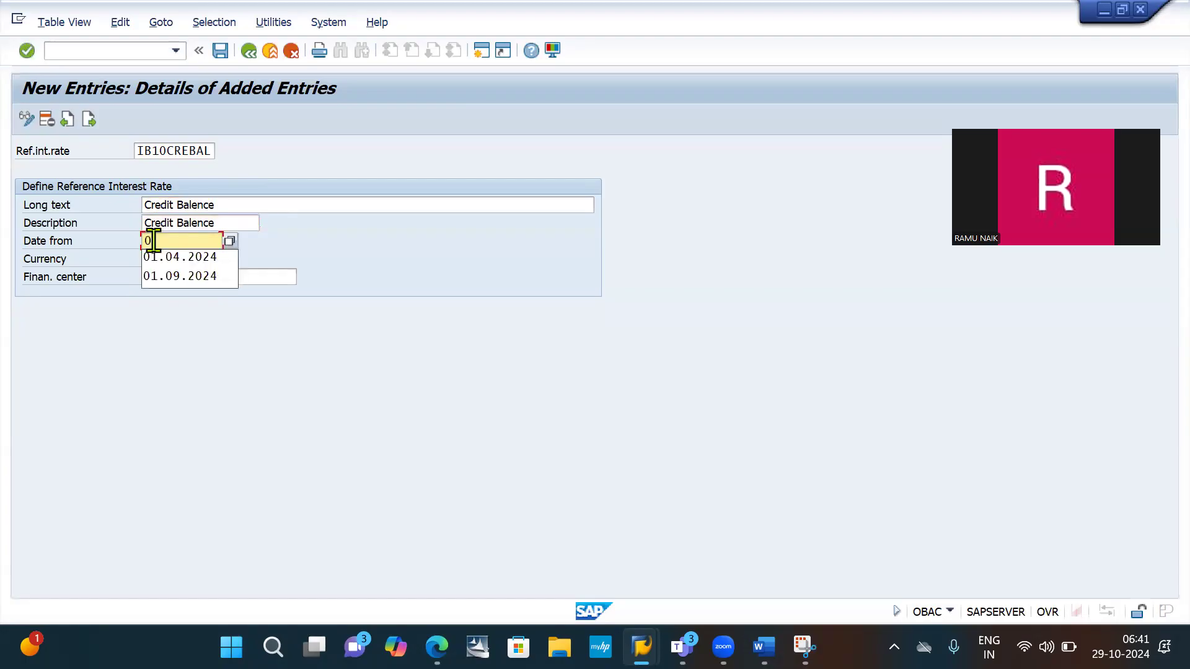
pyautogui.write('1.04')
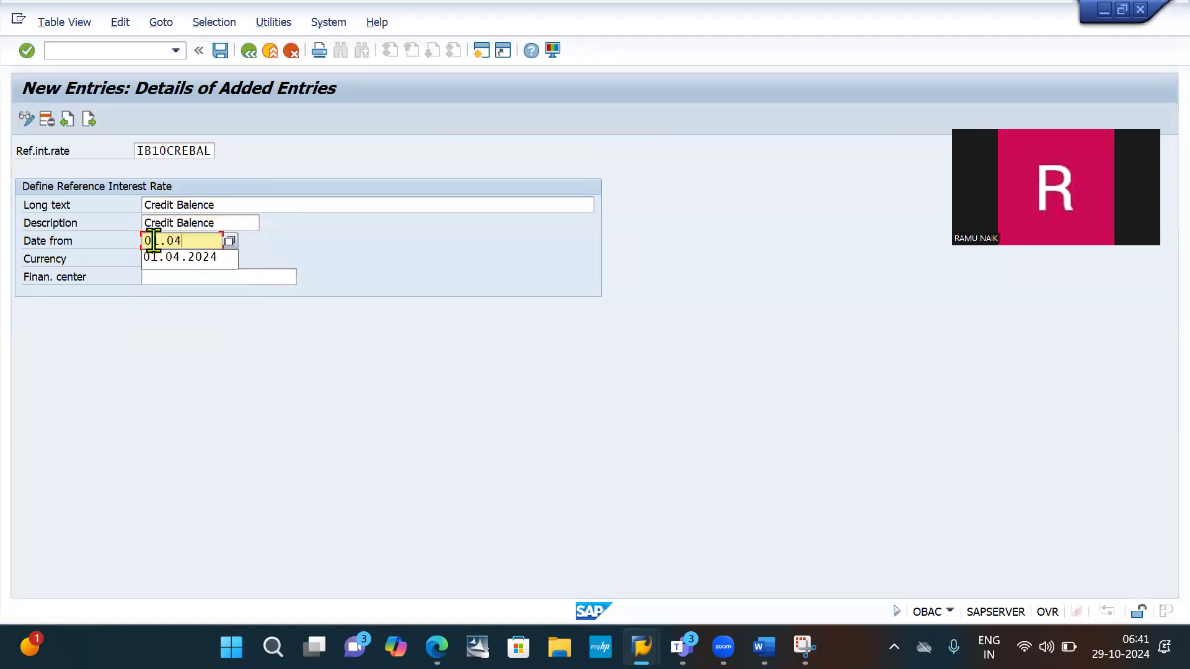
pyautogui.write('.2024')
pyautogui.click(160, 257)
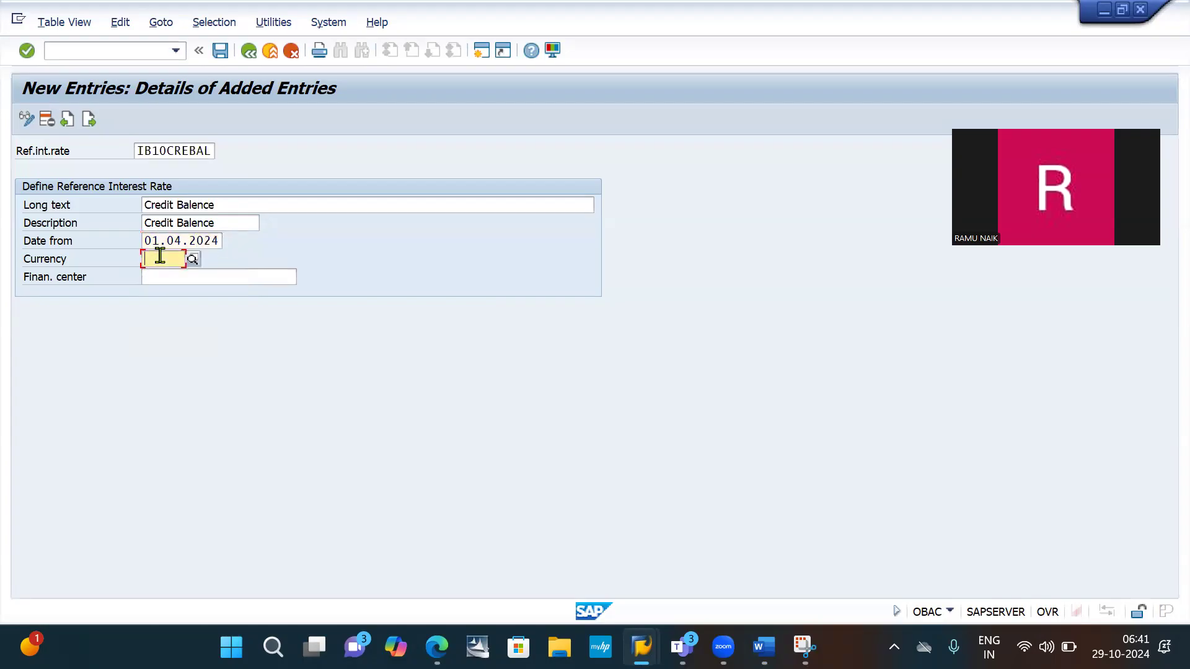
pyautogui.write('Inr')
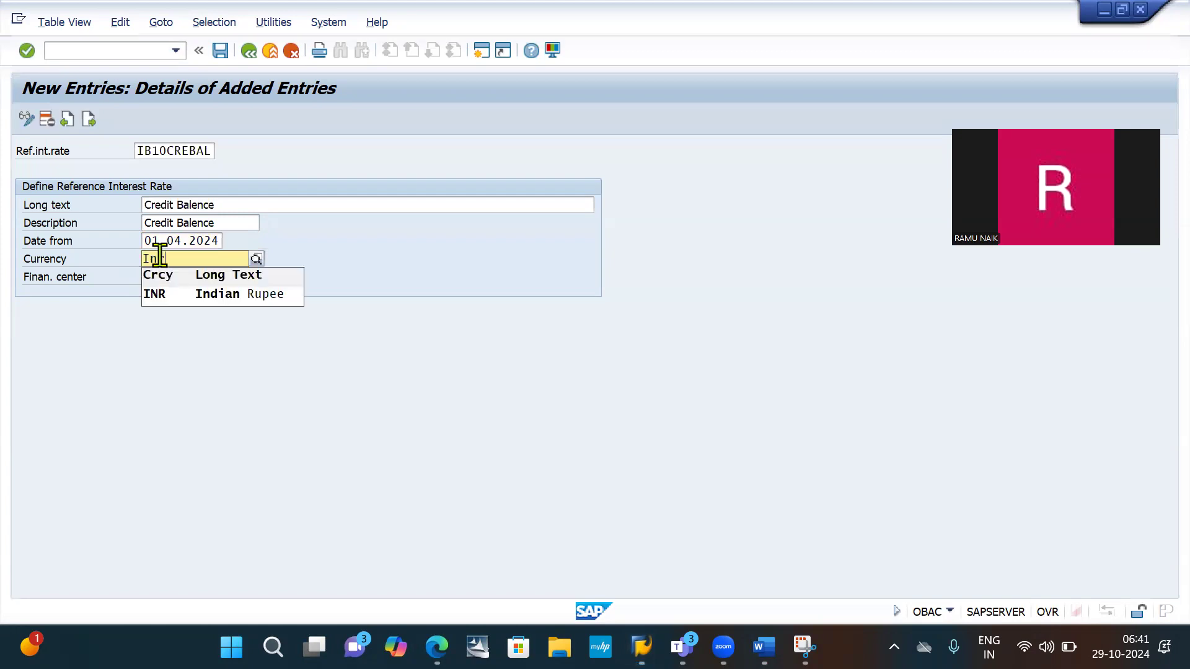
pyautogui.click(188, 297)
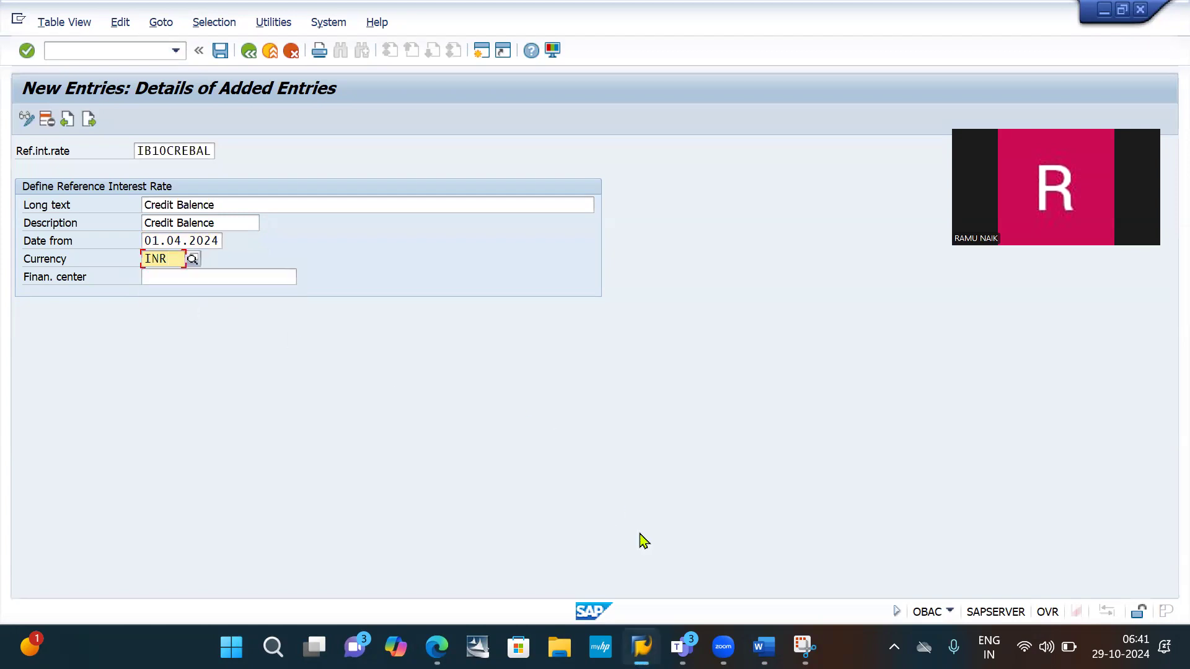
# - Snip the completed IB10CREBAL entry form with the Snipping Tool and highlight its save icon in yellow
pyautogui.click(804, 647)
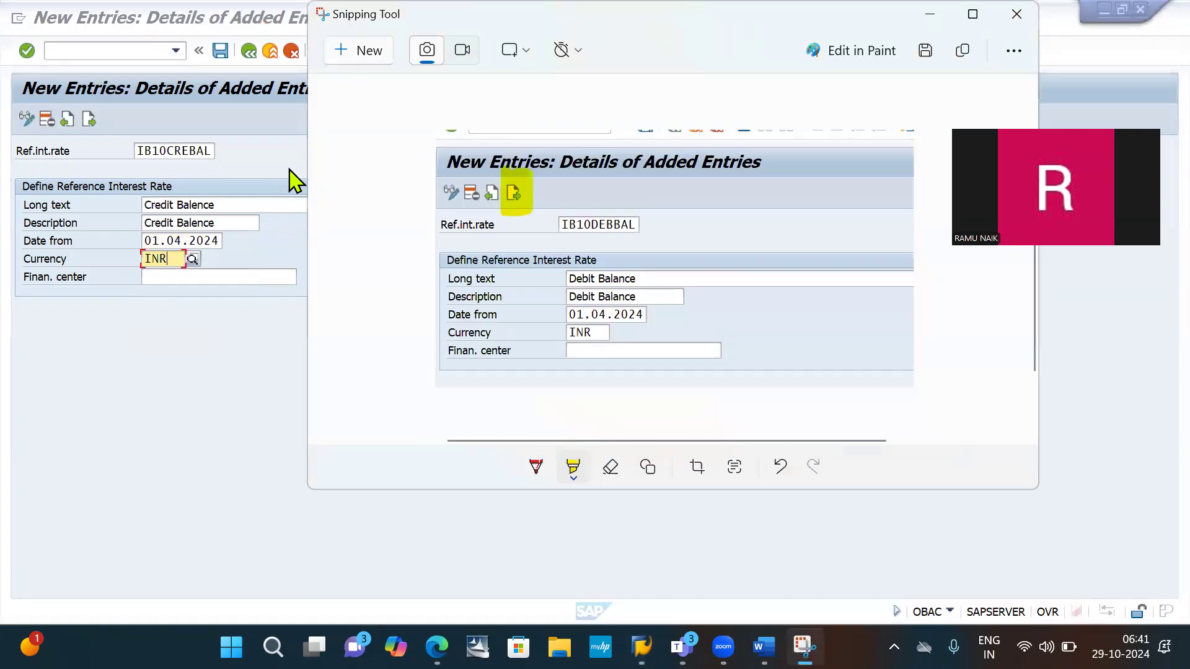
pyautogui.click(370, 51)
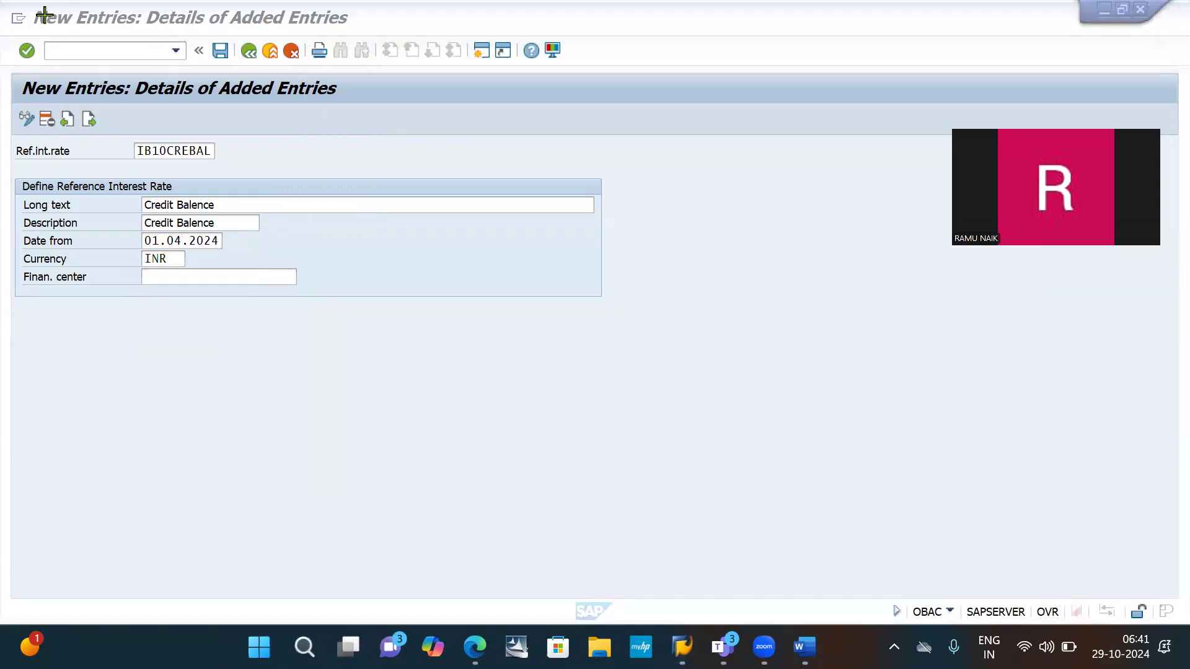
pyautogui.moveTo(3, 12); pyautogui.dragTo(665, 318)
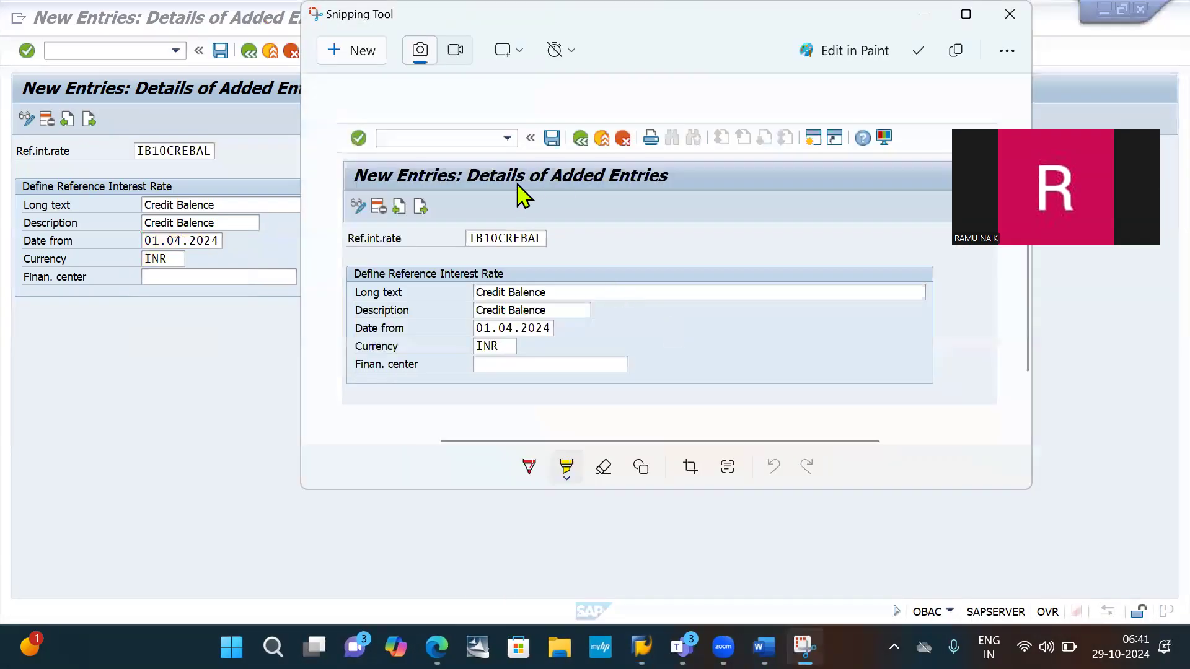
pyautogui.moveTo(551, 142)
pyautogui.mouseDown()
pyautogui.moveTo(554, 121)
pyautogui.moveTo(561, 158)
pyautogui.mouseUp()
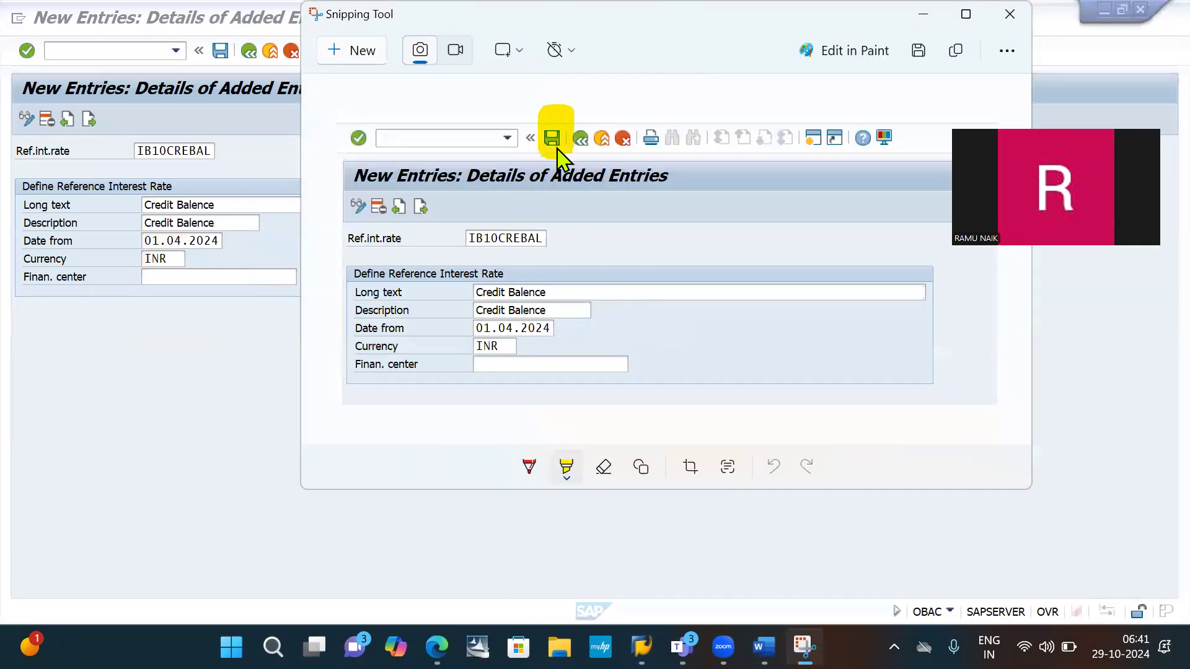
# - Paste the highlighted IB10CREBAL form snip below the "Click on Next" note in the Word document and save the document
pyautogui.hotkey('alt', 'Tab')
pyautogui.hotkey('alt', 'Tab')
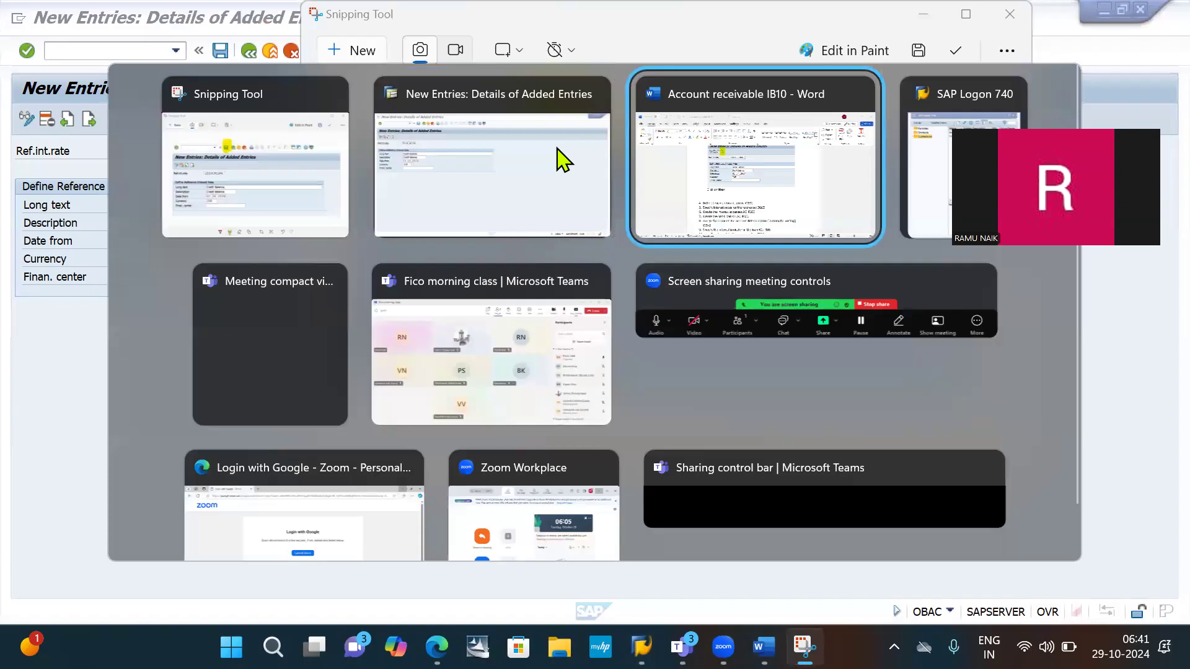
pyautogui.hotkey('ctrl', 'v')
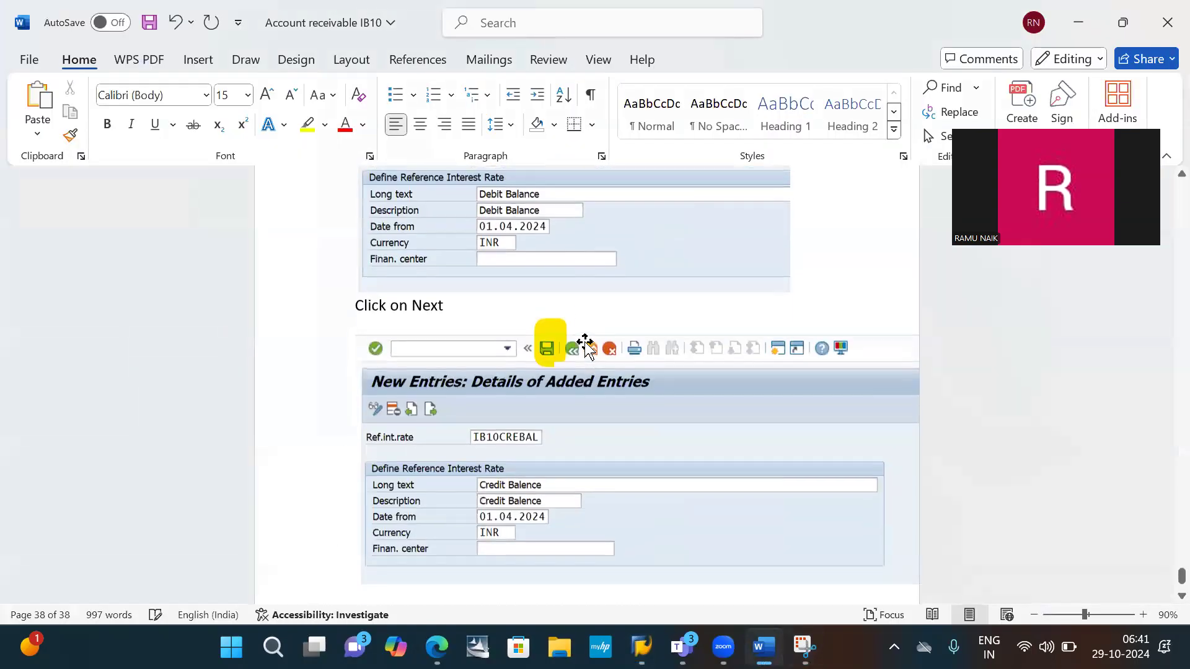
pyautogui.hotkey('ctrl', 's')
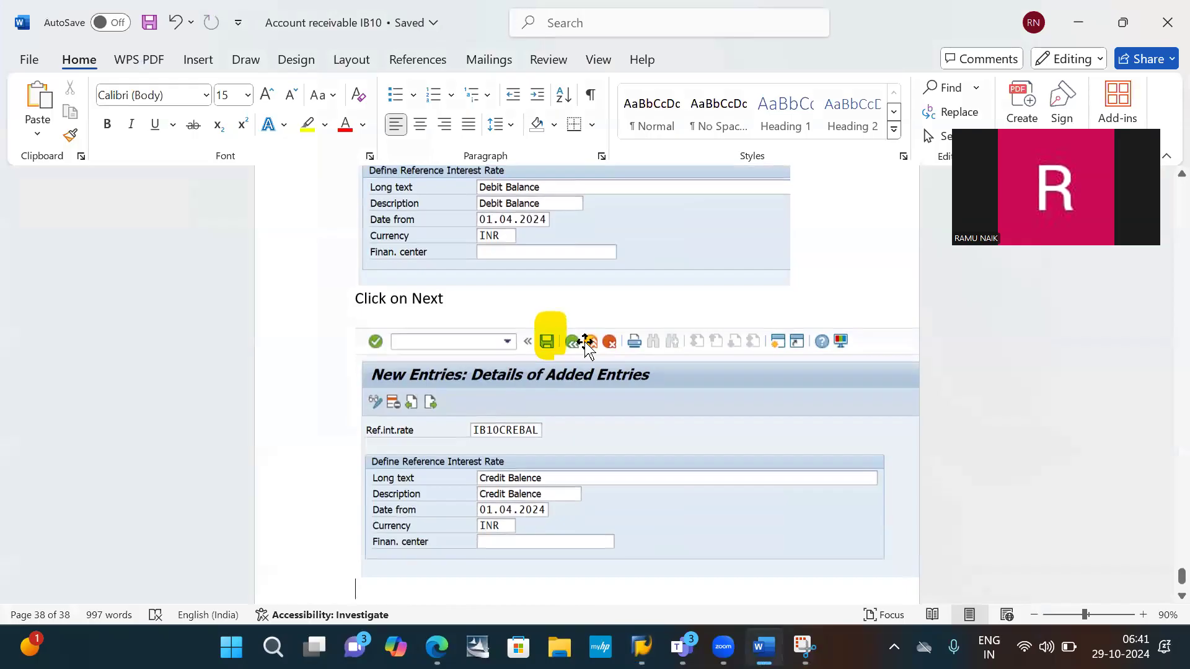
pyautogui.scroll(-2, 586, 347)
# - Switch back to the SAP New Entries window and save the new reference interest rate entries
pyautogui.hotkey('alt', 'Tab')
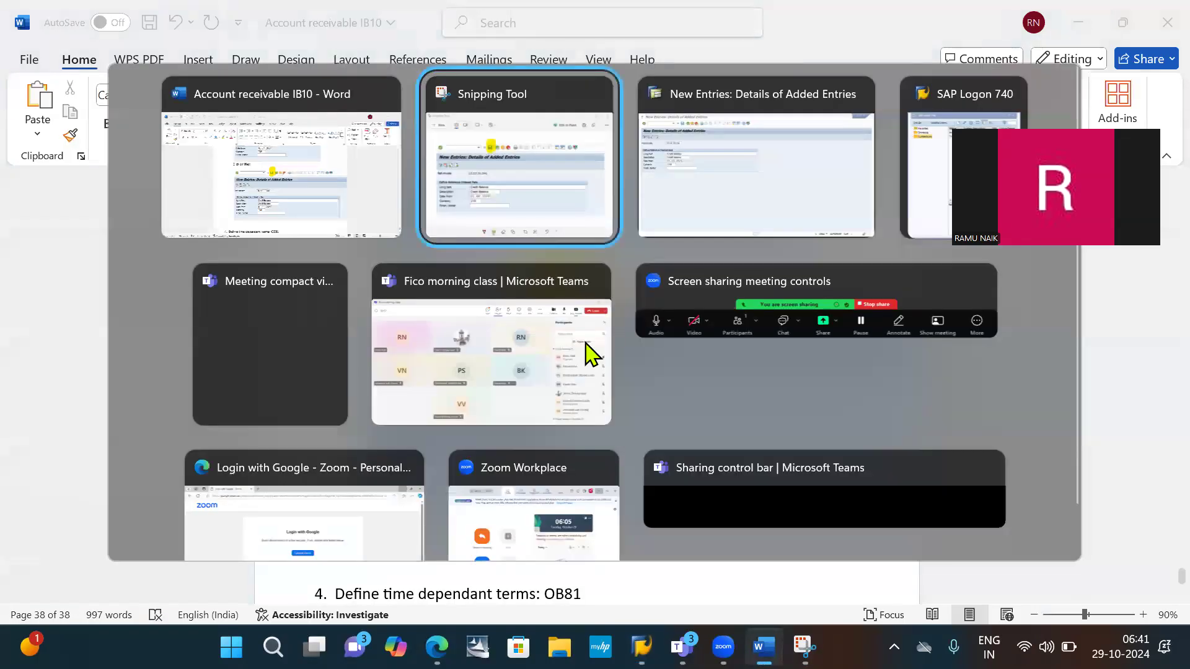
pyautogui.hotkey('alt', 'Tab')
pyautogui.hotkey('alt', 'Tab')
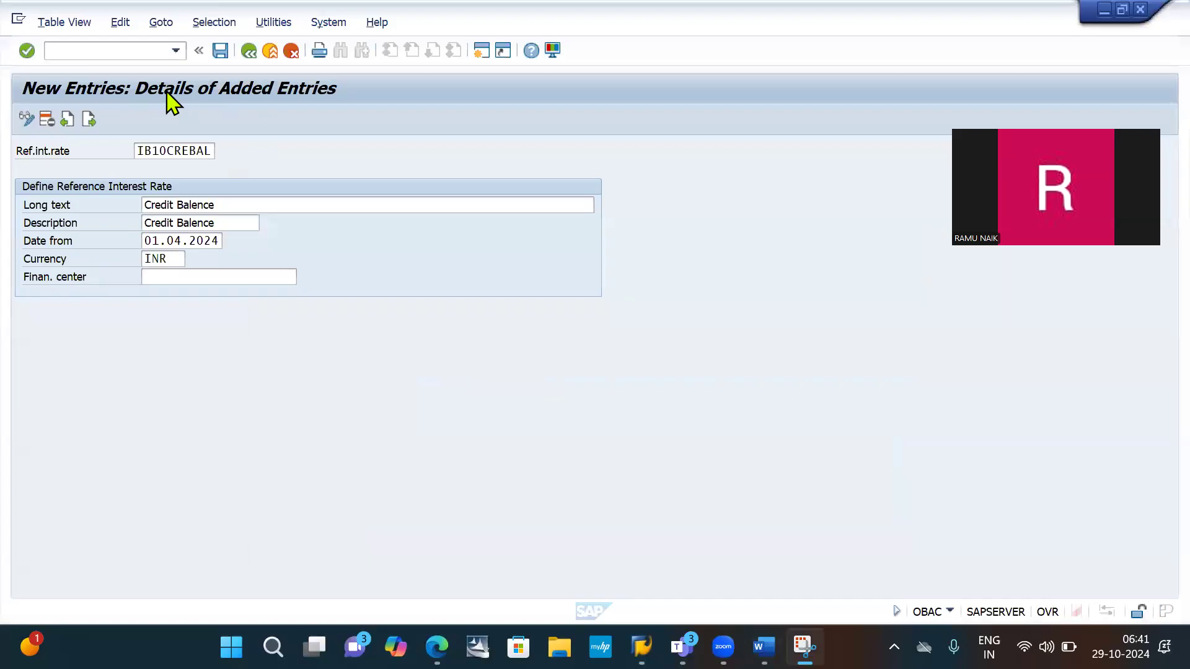
pyautogui.click(224, 52)
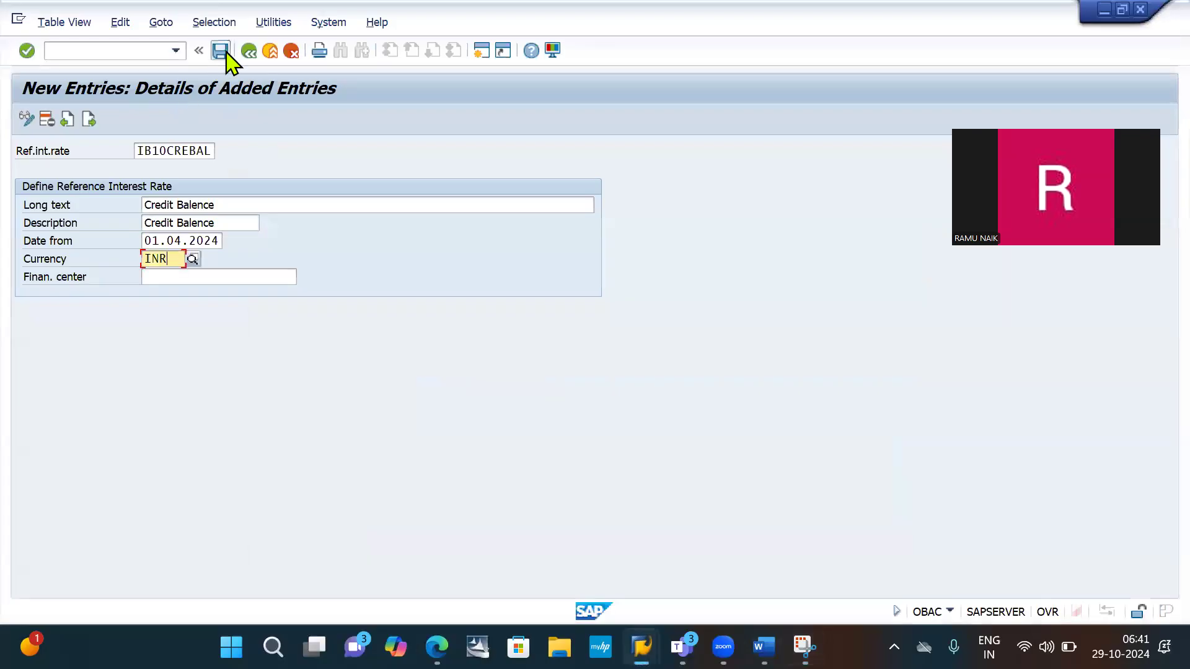
# - Save the IB10CREBAL credit balance reference interest rate entry
pyautogui.click(225, 52)
pyautogui.press('Return')
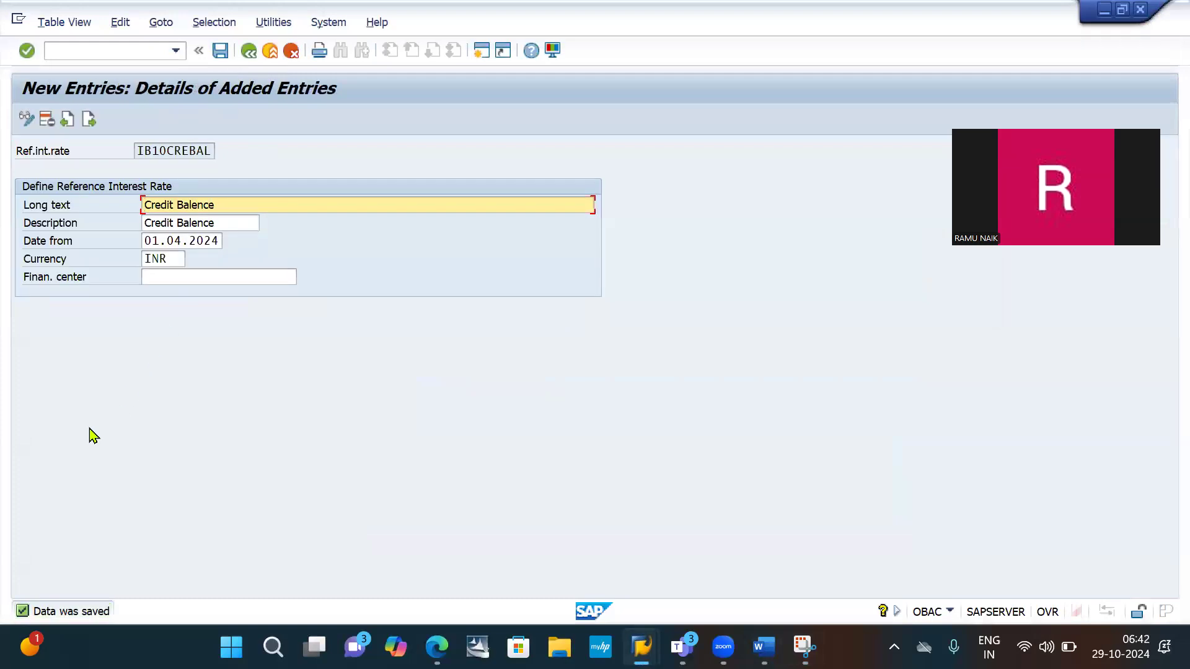
# - Copy the OB81 transaction code from item 4 of the Word document and run it in SAP with the /n prefix
pyautogui.hotkey('alt', 'Tab')
pyautogui.hotkey('alt', 'Tab')
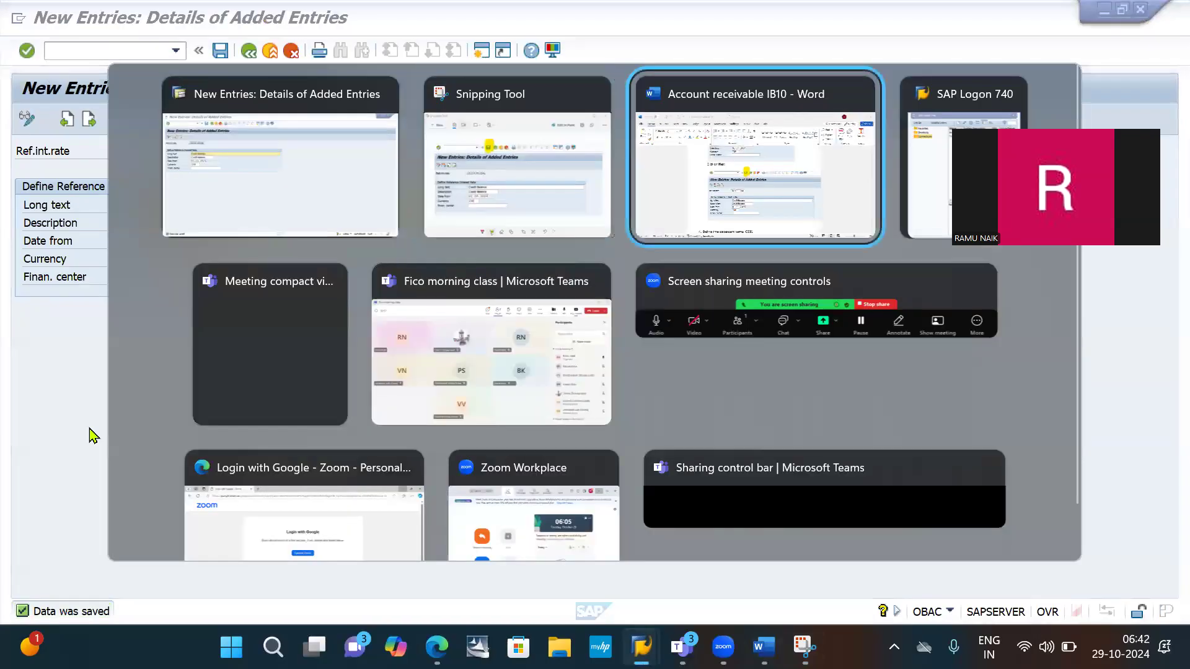
pyautogui.scroll(-4, 194, 481)
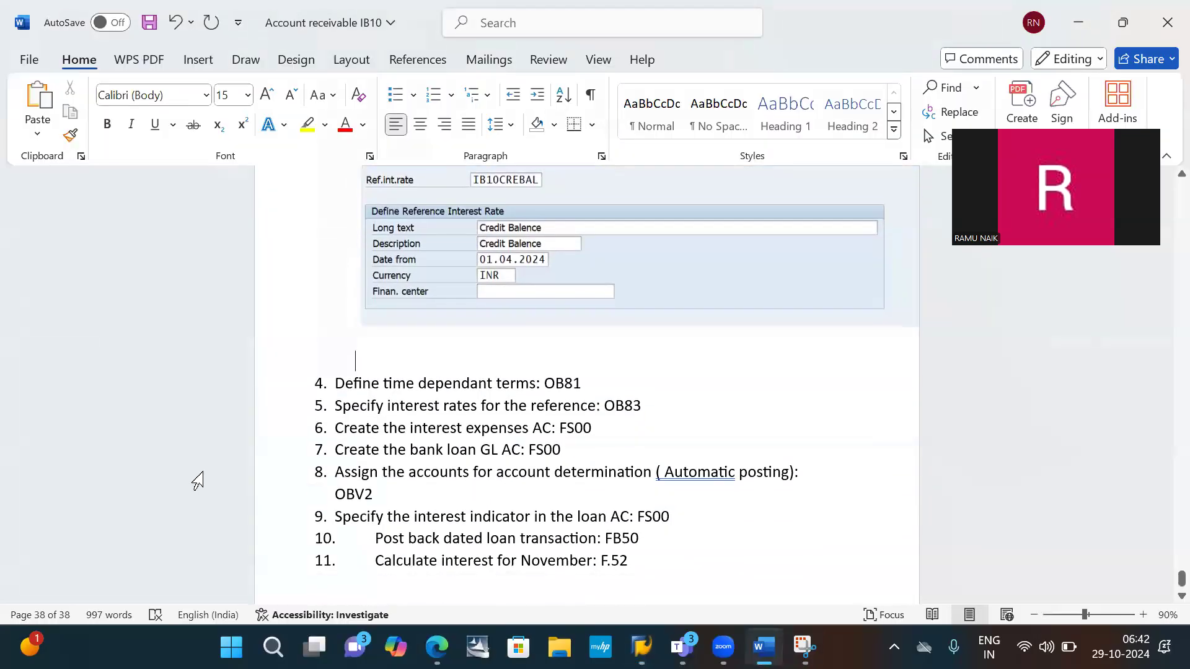
pyautogui.scroll(-1, 380, 385)
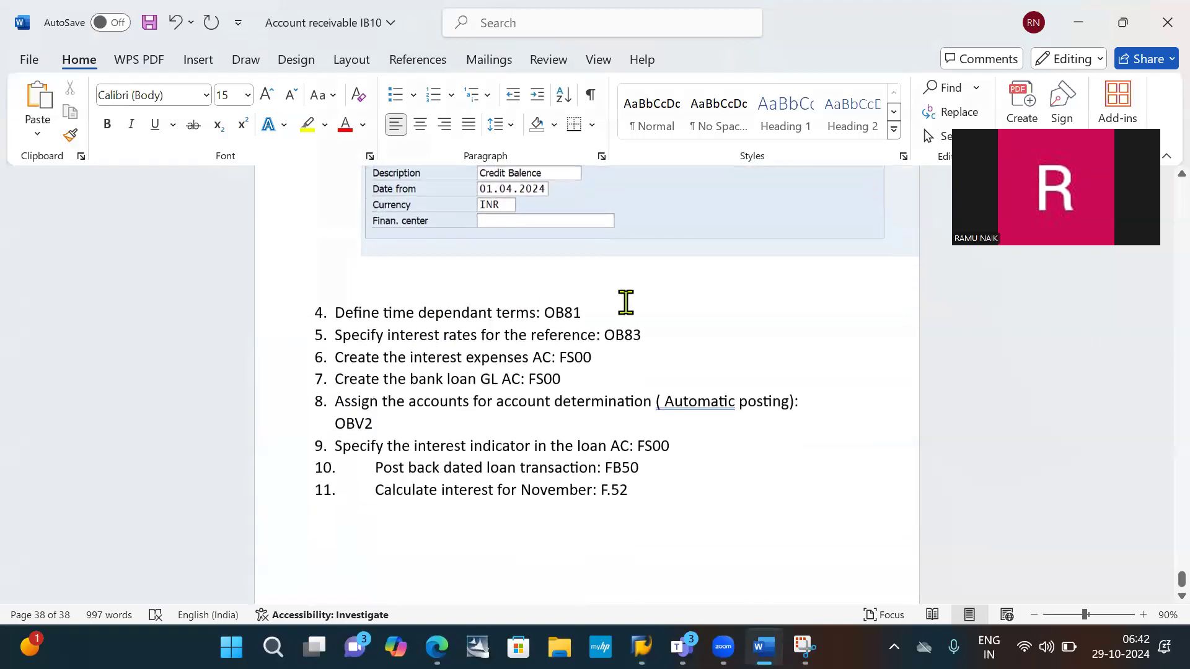
pyautogui.doubleClick(560, 312)
pyautogui.hotkey('ctrl', 'c')
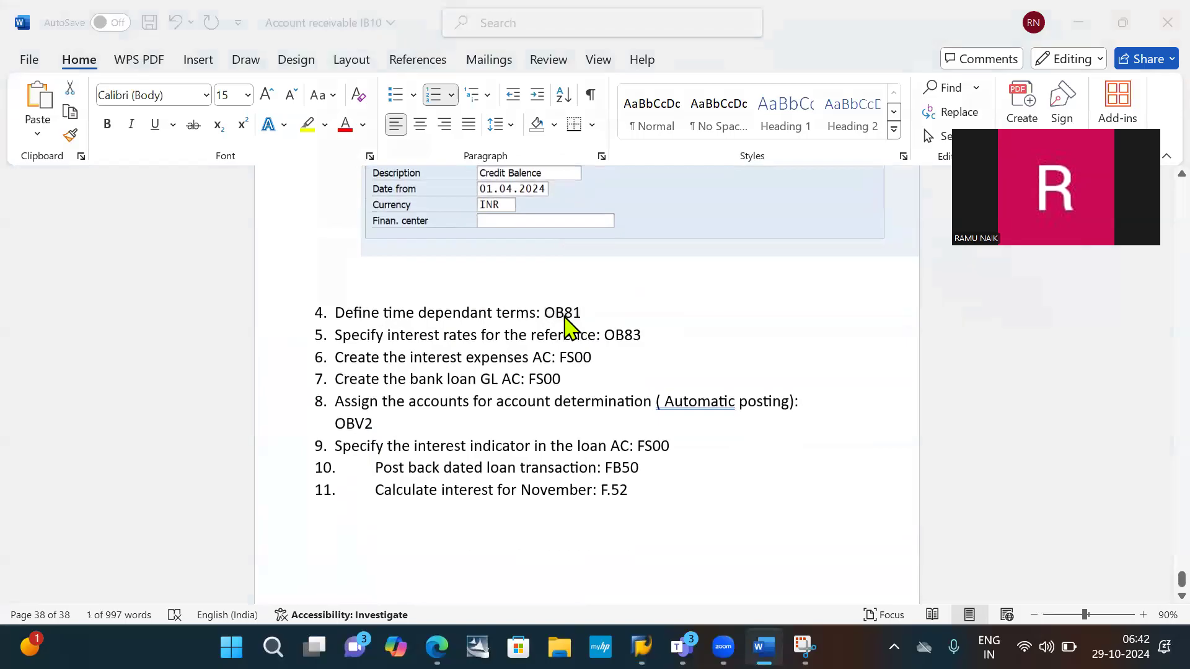
pyautogui.hotkey('alt', 'Tab')
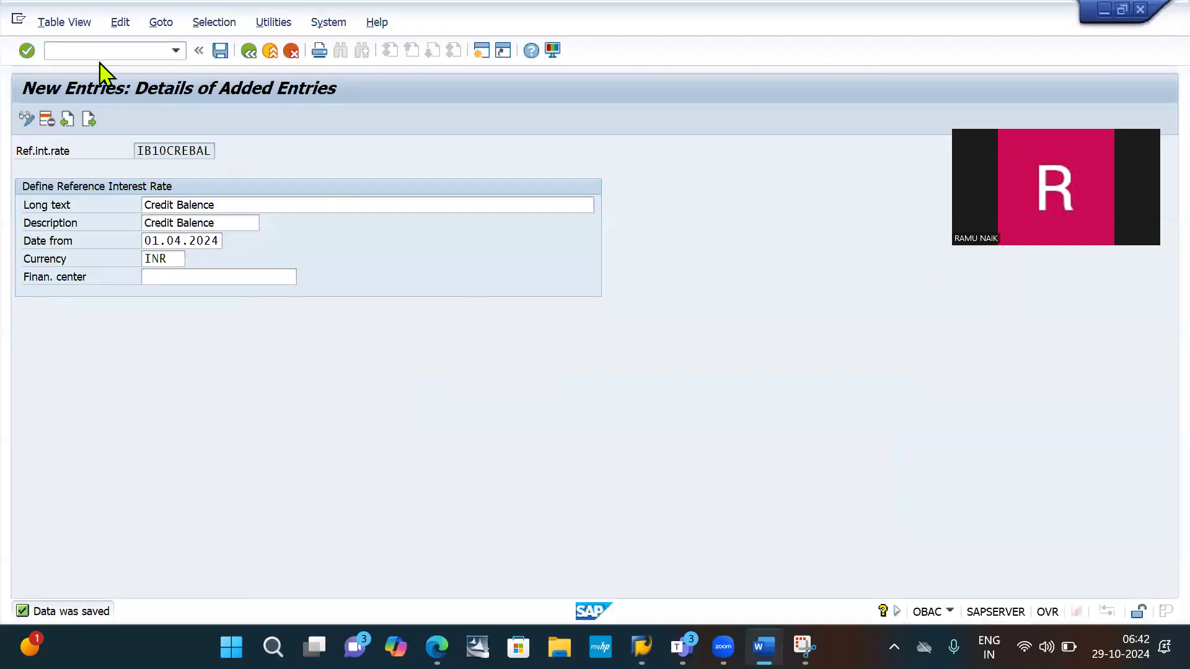
pyautogui.click(98, 50)
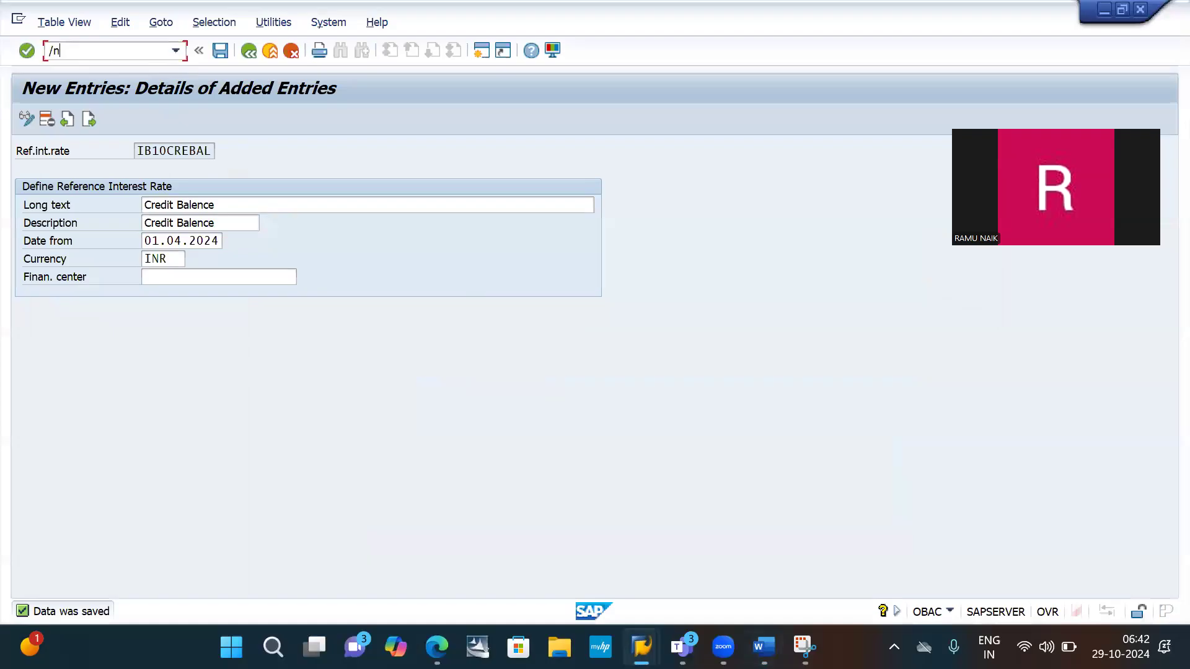
pyautogui.write('/n')
pyautogui.hotkey('ctrl', 'v')
pyautogui.press('Return')
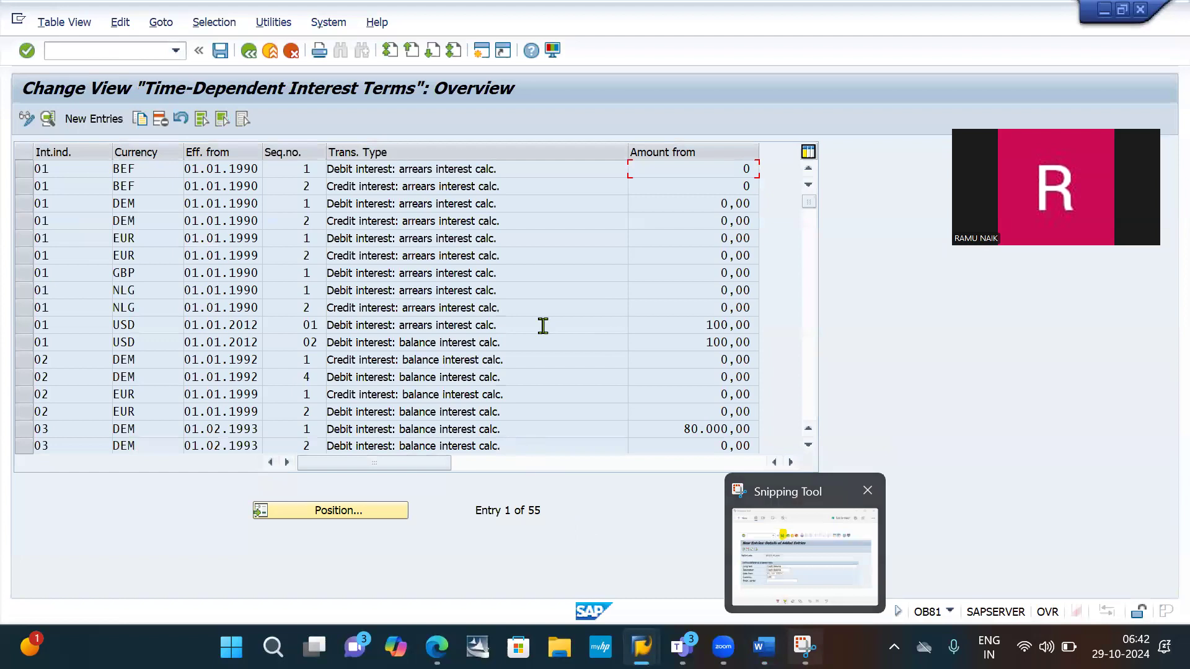
# - Snip the New Entries button of the Time-Dependent Interest Terms overview with the Snipping Tool
pyautogui.hotkey('alt', 'Tab')
pyautogui.hotkey('alt', 'Tab')
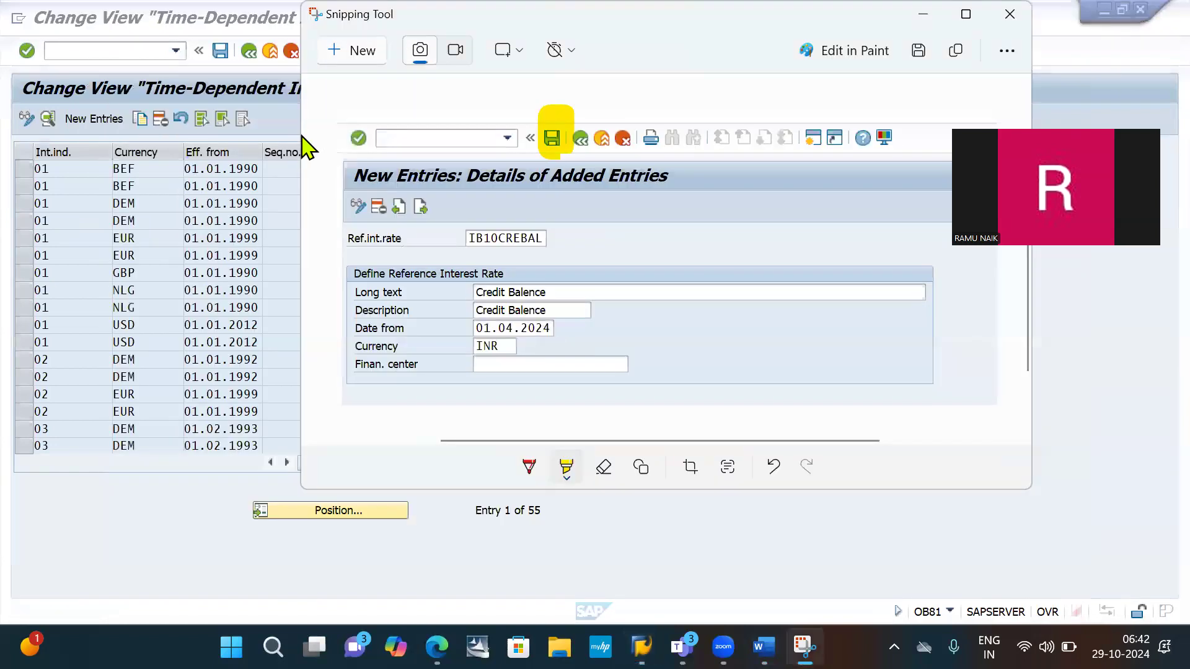
pyautogui.click(353, 56)
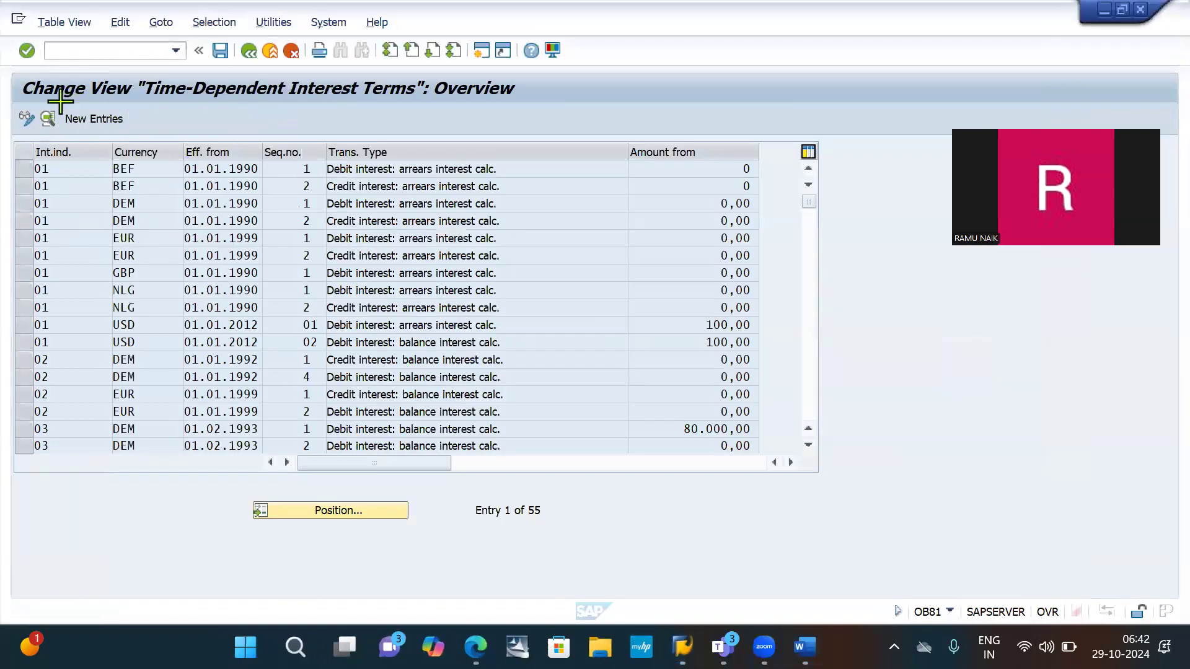
pyautogui.moveTo(59, 102); pyautogui.dragTo(125, 132)
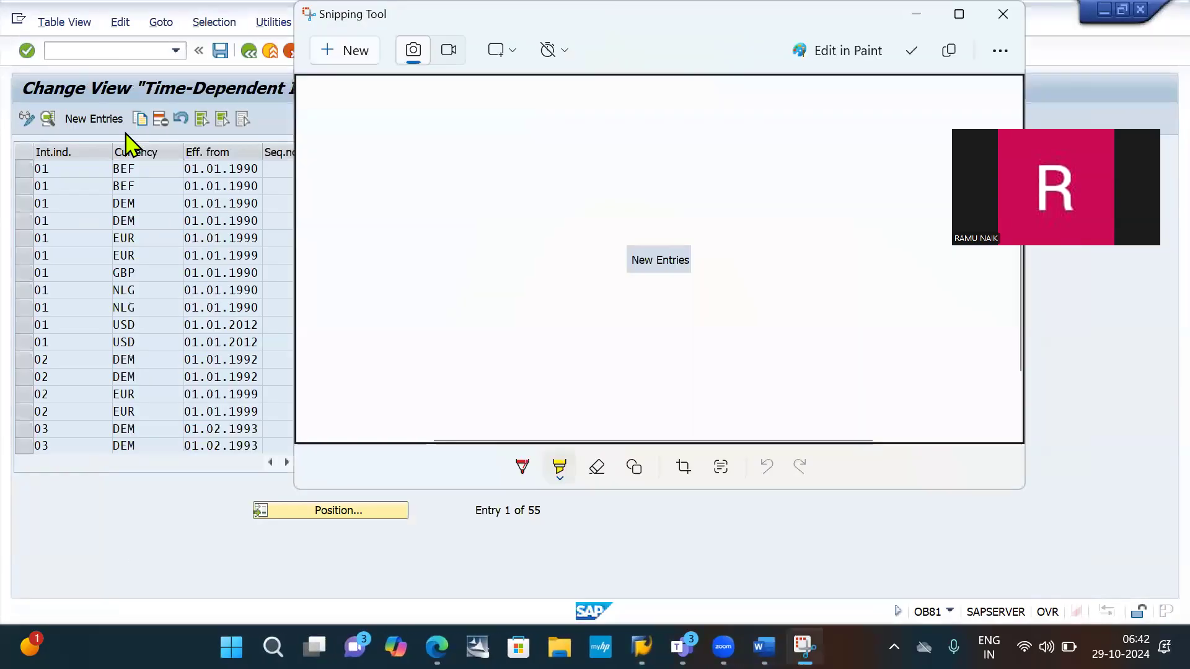
# - Paste the New Entries snip on an unnumbered line below "Define time dependant terms: OB81" in the Word document and add a line after it
pyautogui.hotkey('alt', 'Tab')
pyautogui.hotkey('alt', 'Tab')
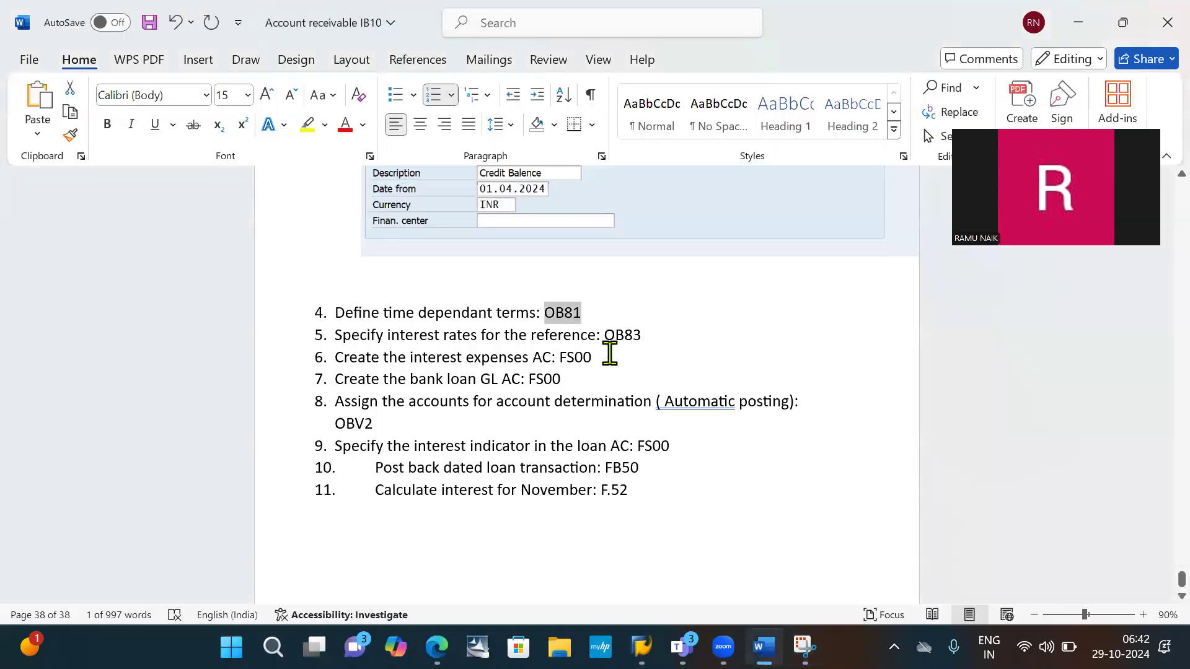
pyautogui.click(605, 319)
pyautogui.press('Return')
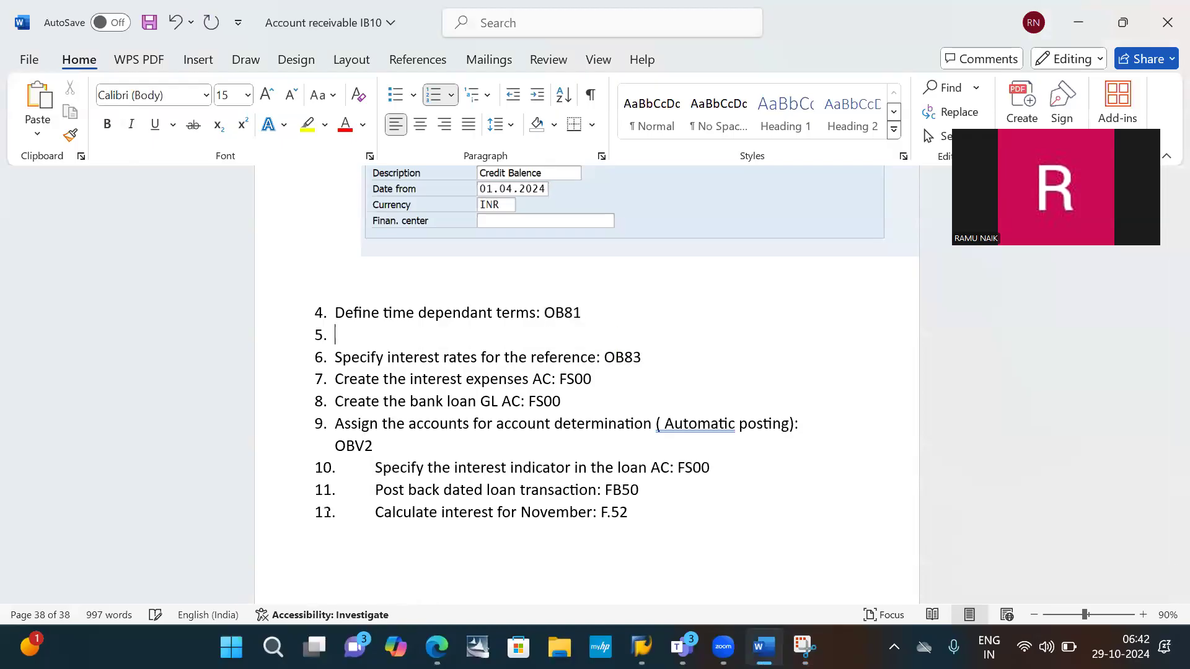
pyautogui.press('BackSpace')
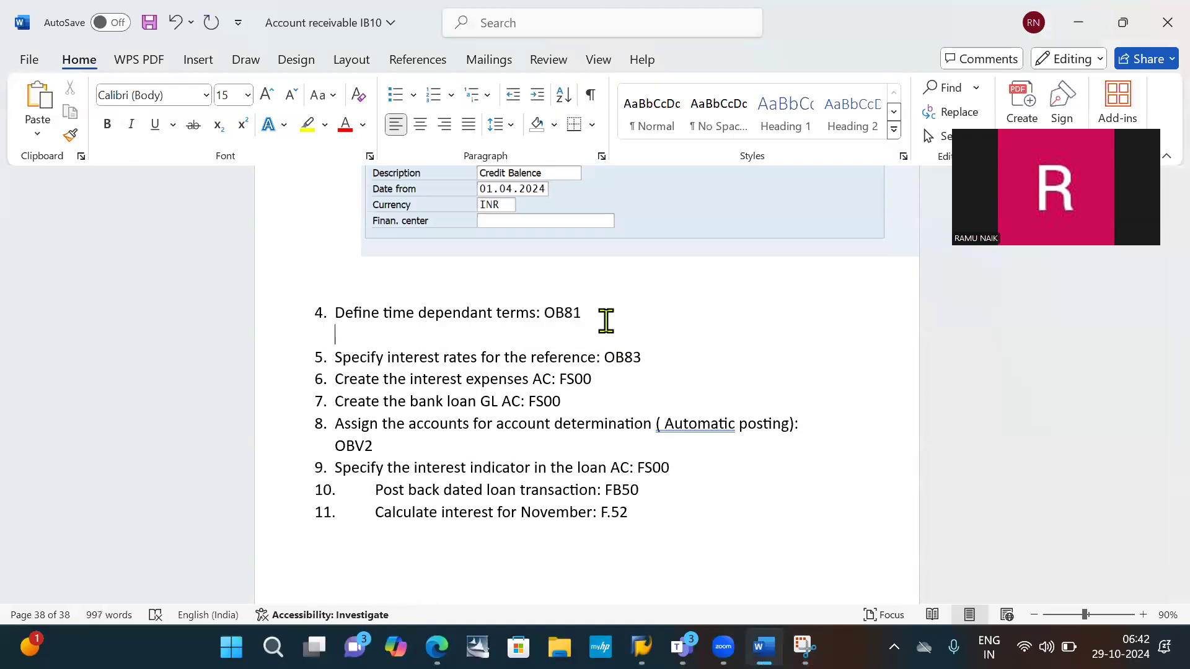
pyautogui.hotkey('ctrl', 'v')
pyautogui.press('Return')
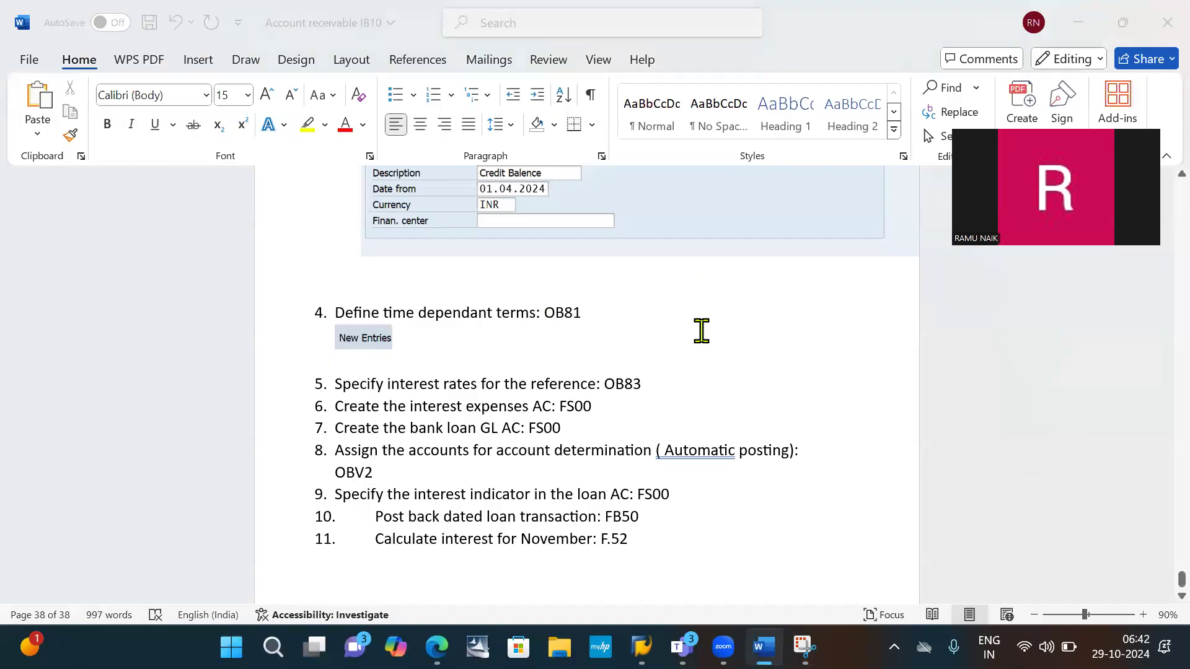
# - In SAP, start a new time-dependent interest terms entry with interest calculation indicator I1, currency key INR and Eff. from 01.04.2024
pyautogui.hotkey('alt', 'Tab')
pyautogui.hotkey('alt', 'Tab')
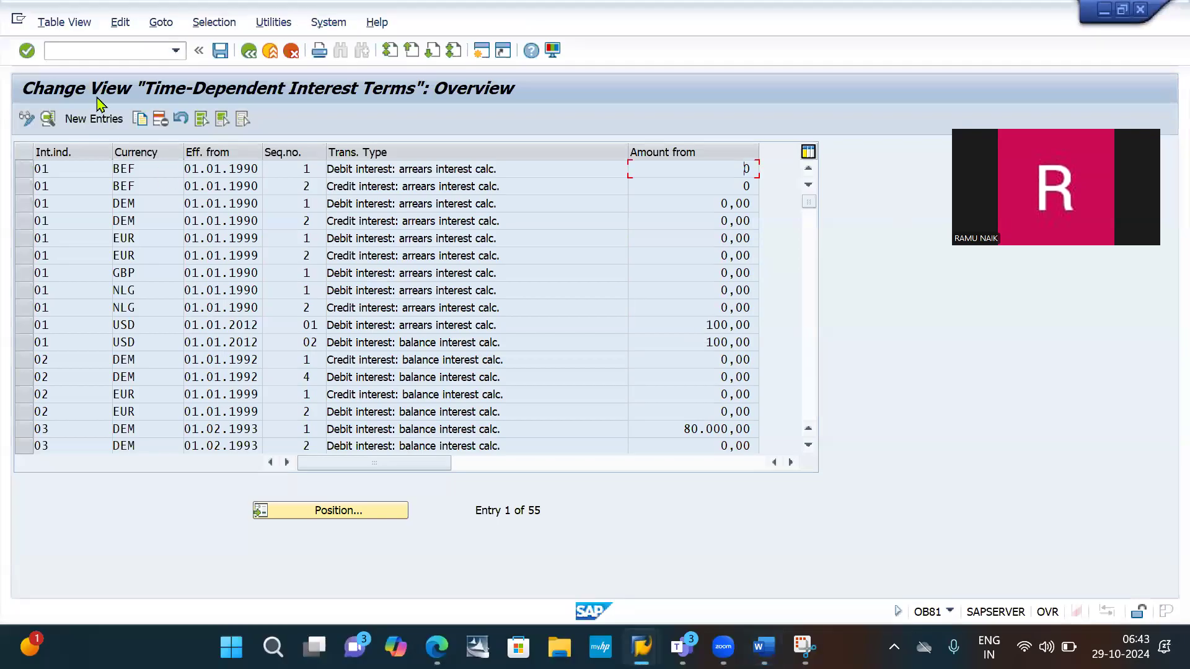
pyautogui.click(79, 124)
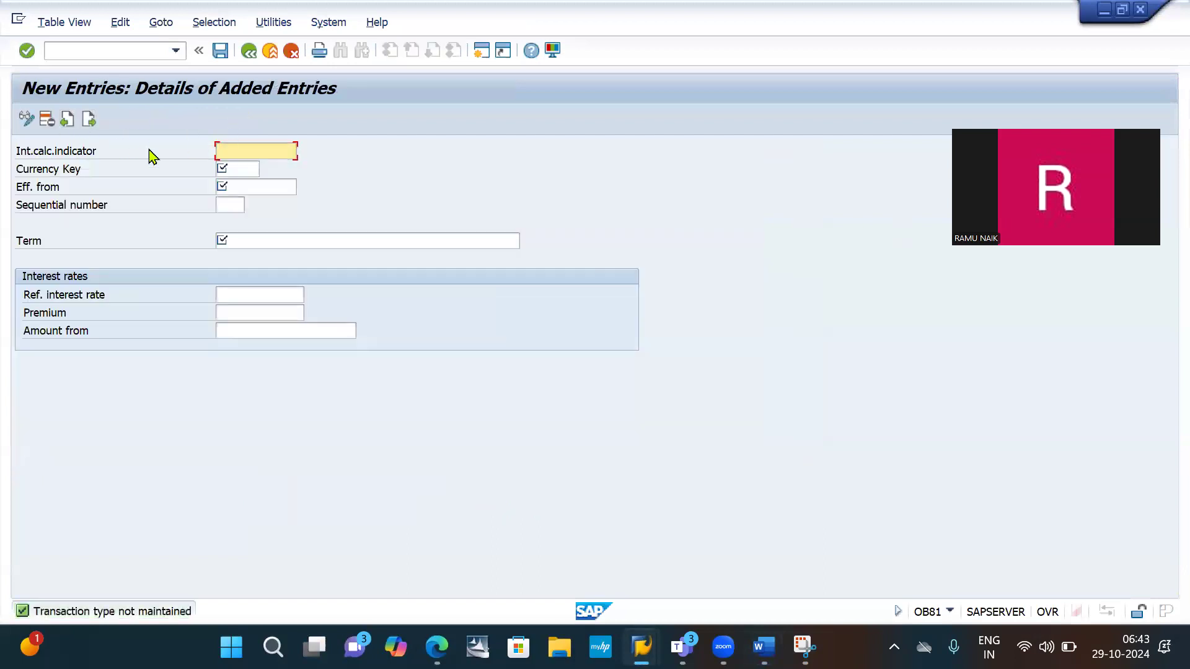
pyautogui.click(241, 165)
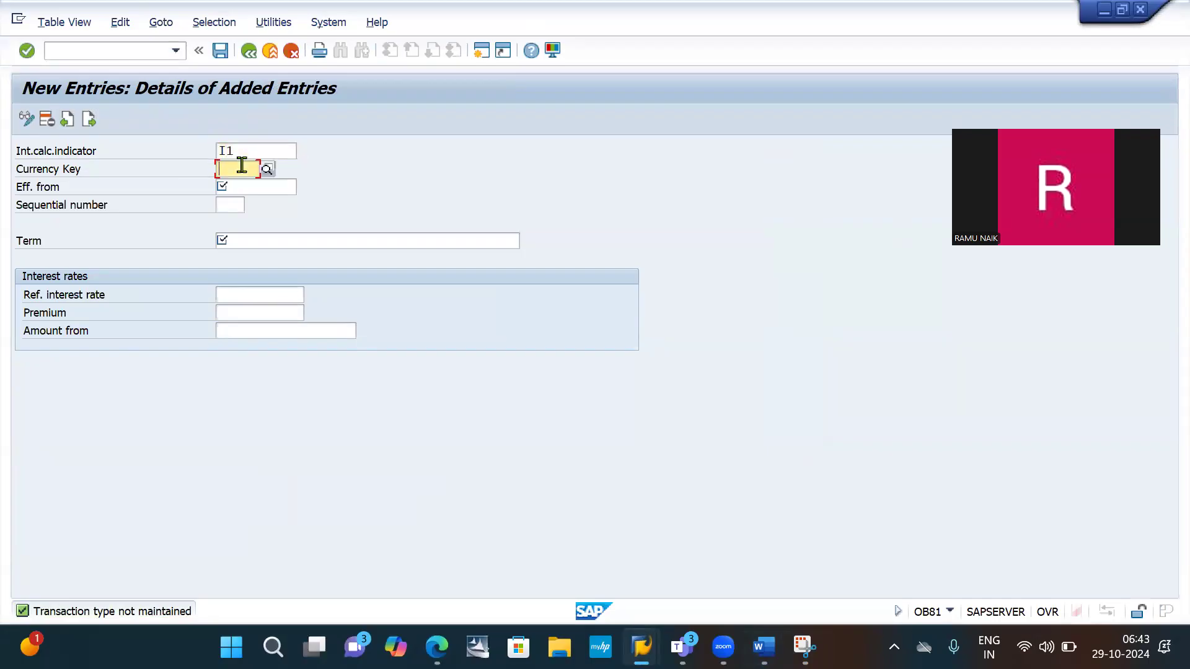
pyautogui.write('inr')
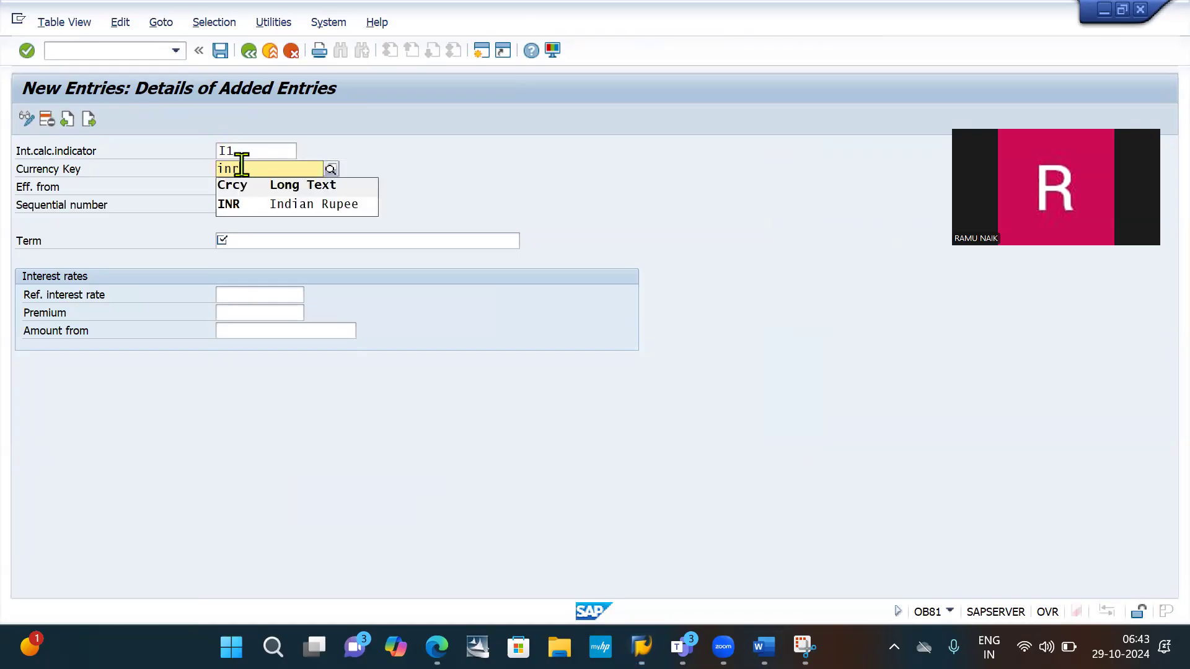
pyautogui.press('Return')
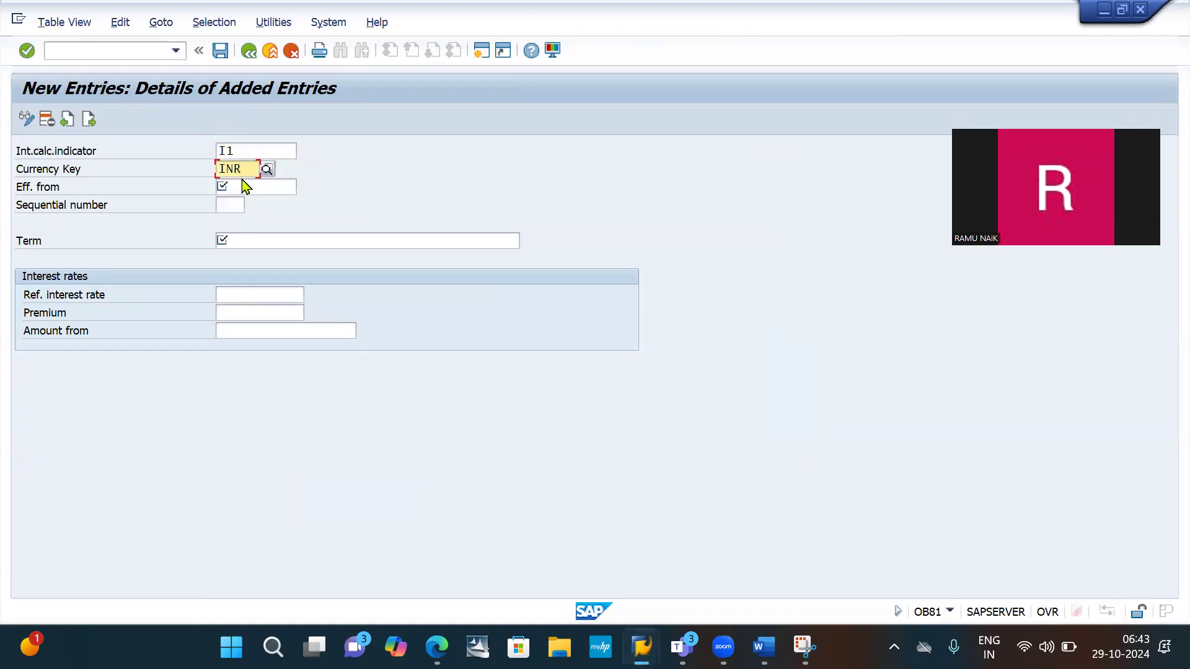
pyautogui.click(246, 186)
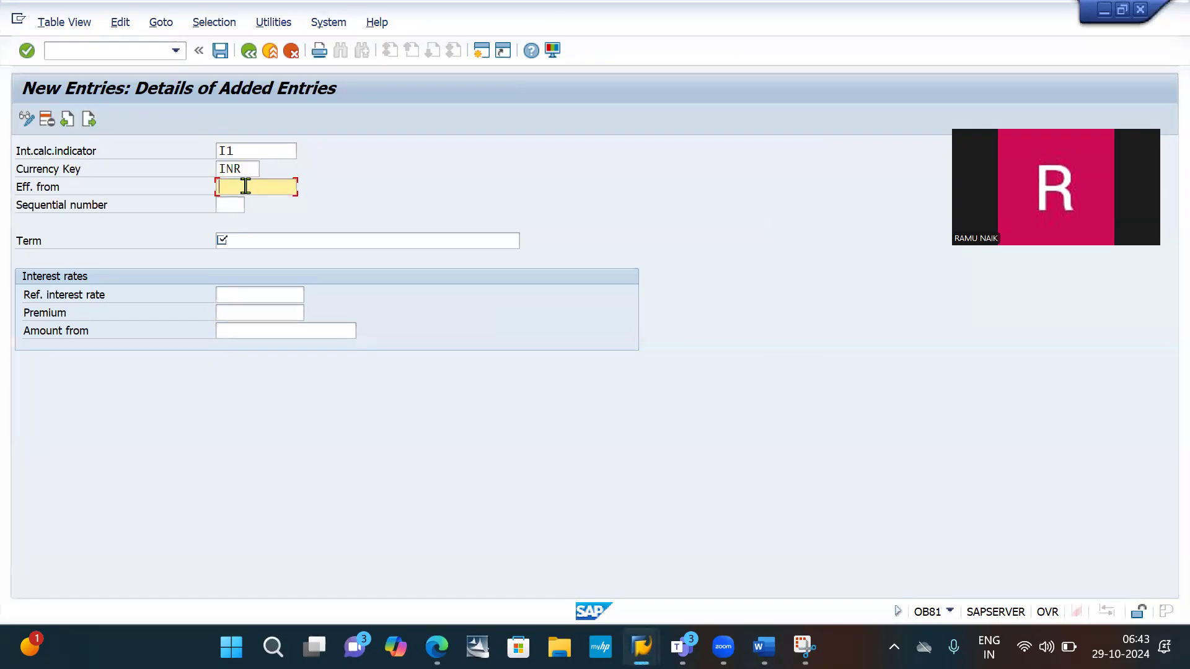
pyautogui.press('Down')
pyautogui.press('Return')
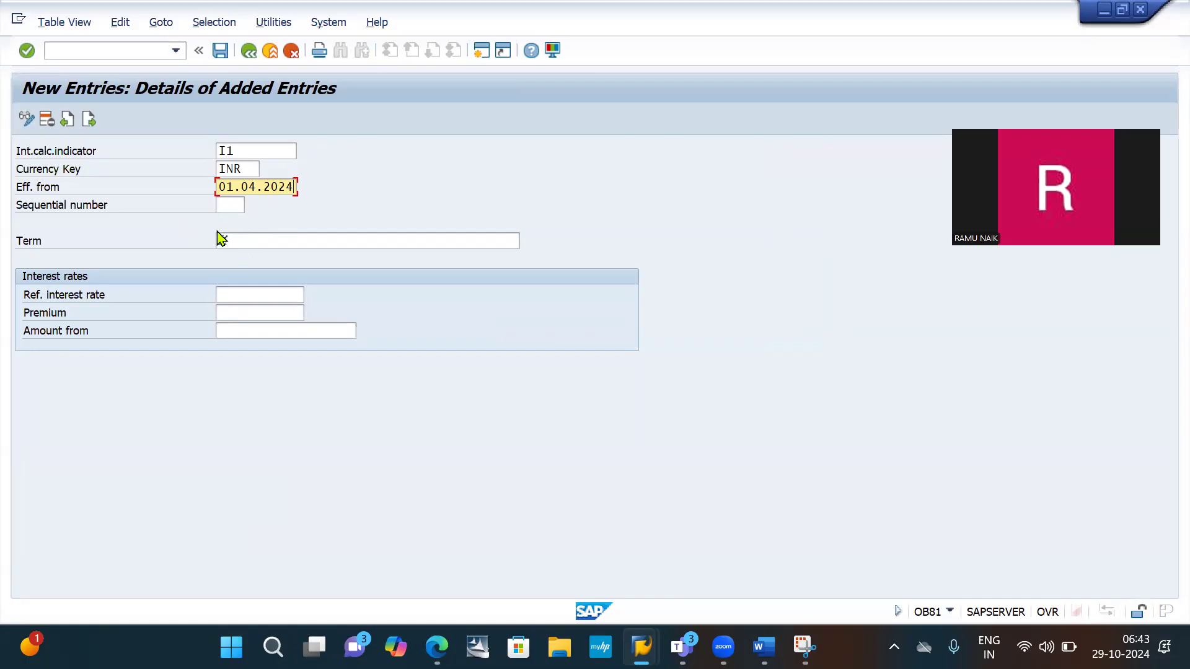
# - Give the new interest terms entry sequential number 1 and the term "Debit interest: balance interest calc."
pyautogui.click(223, 203)
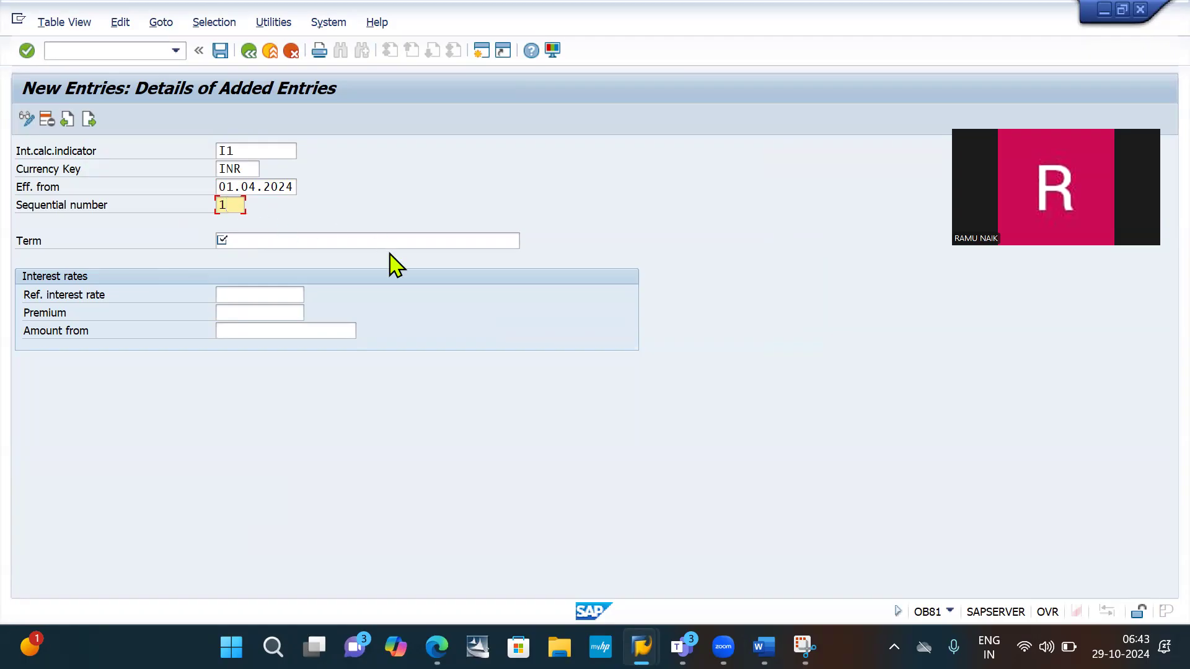
pyautogui.click(344, 239)
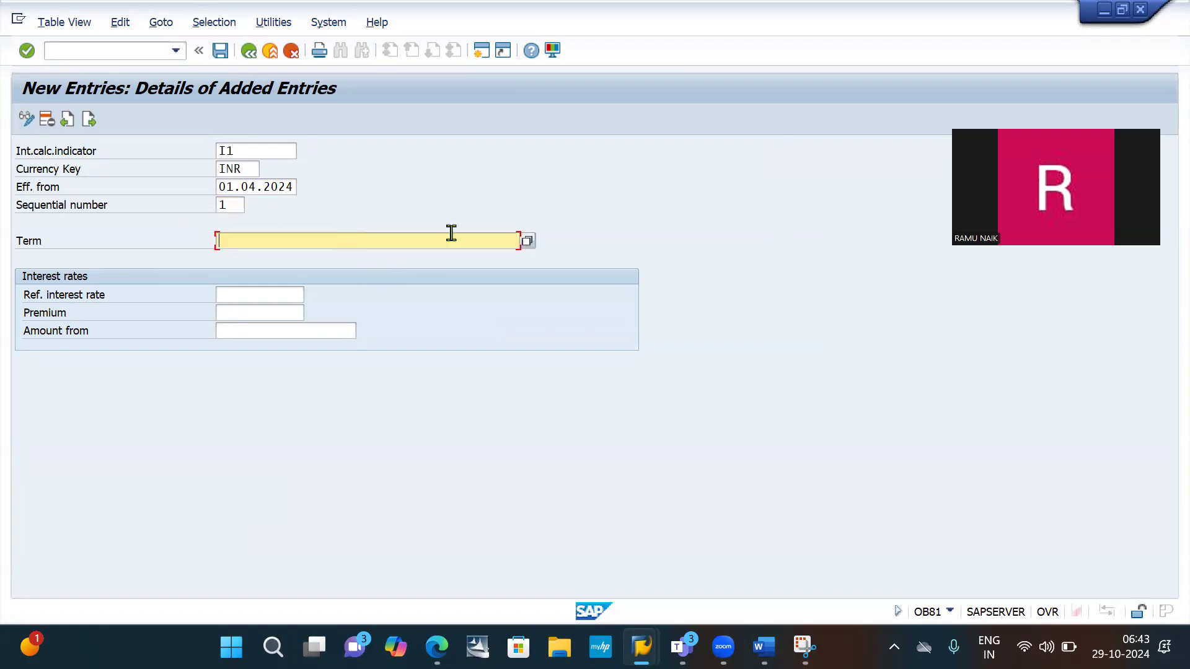
pyautogui.click(527, 242)
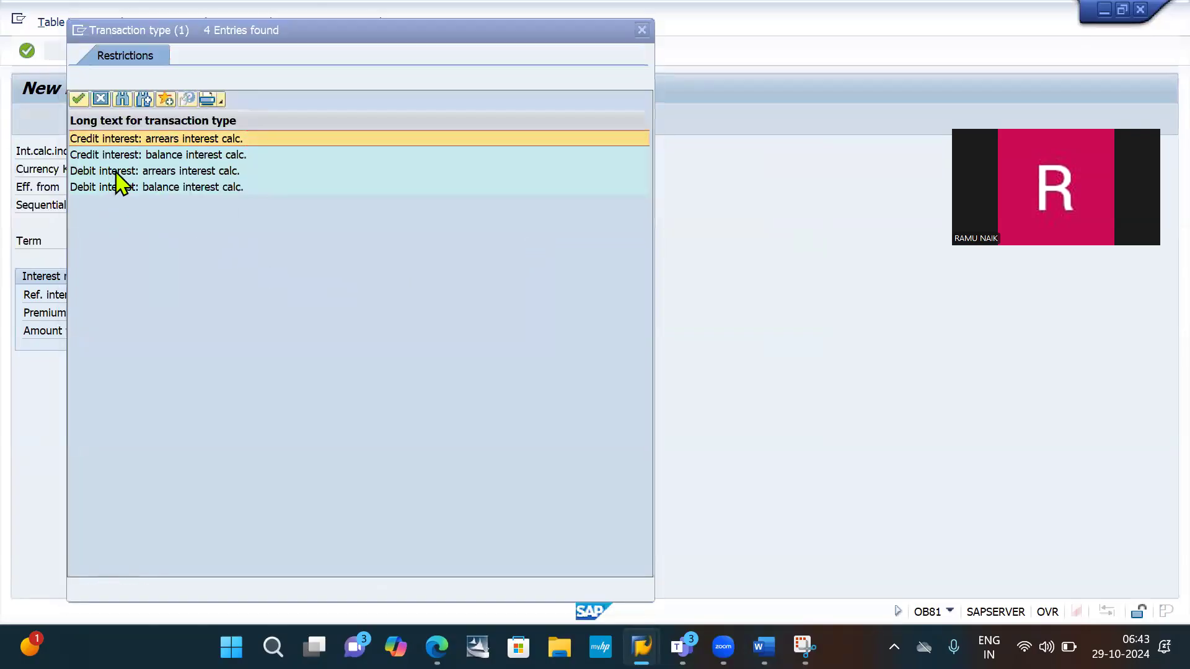
pyautogui.click(163, 188)
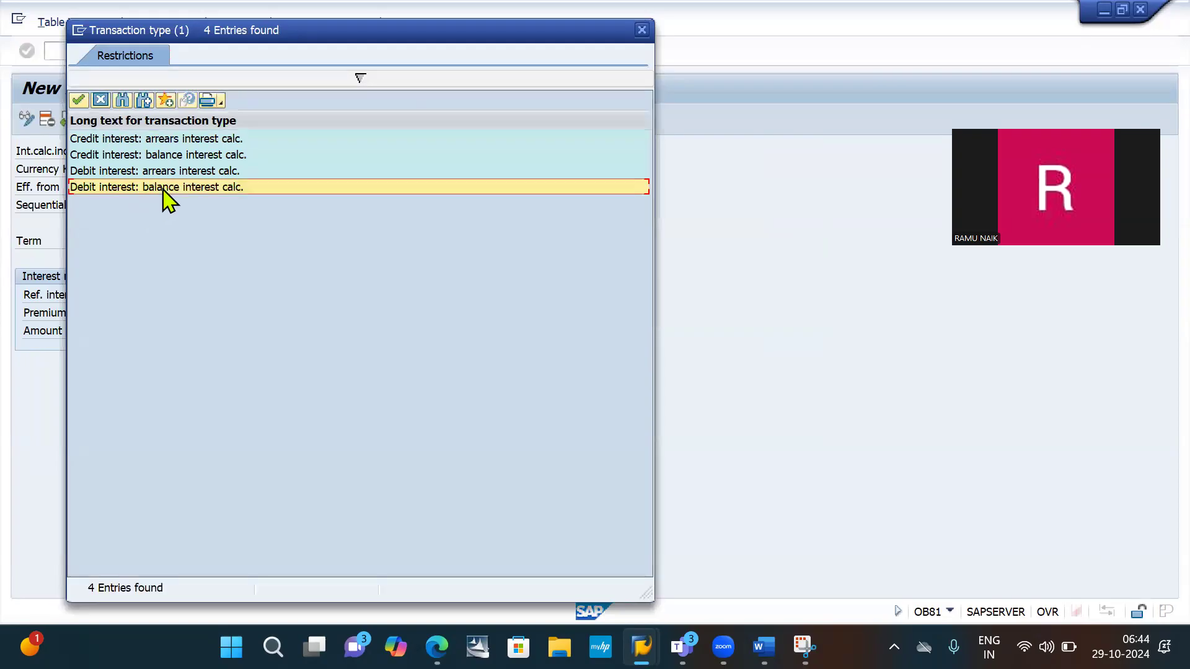
pyautogui.doubleClick(166, 188)
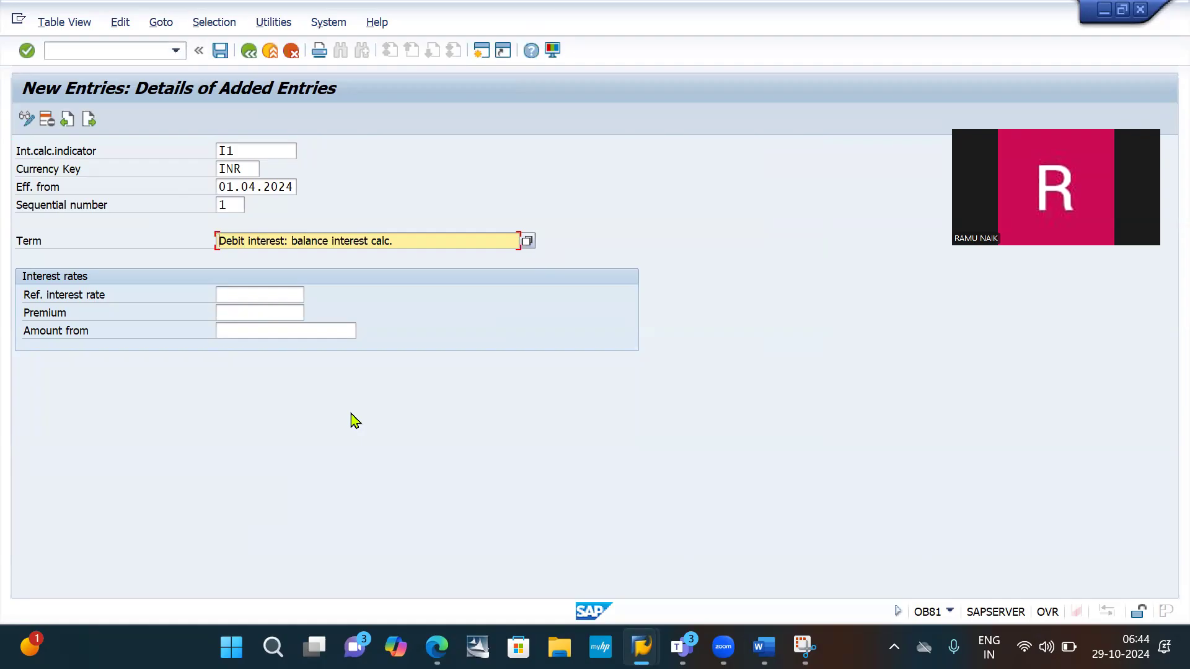
# - Set the entry's reference interest rate to IB10DEBBAL (Debit Balance) from the list of possible values
pyautogui.click(249, 293)
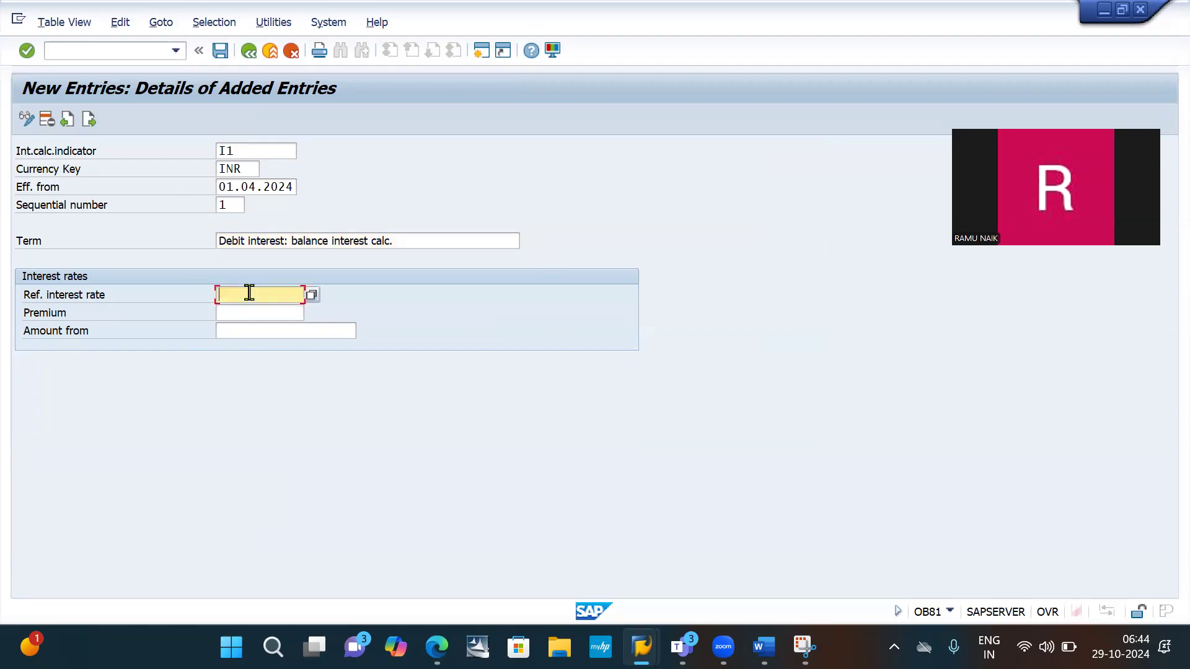
pyautogui.click(312, 295)
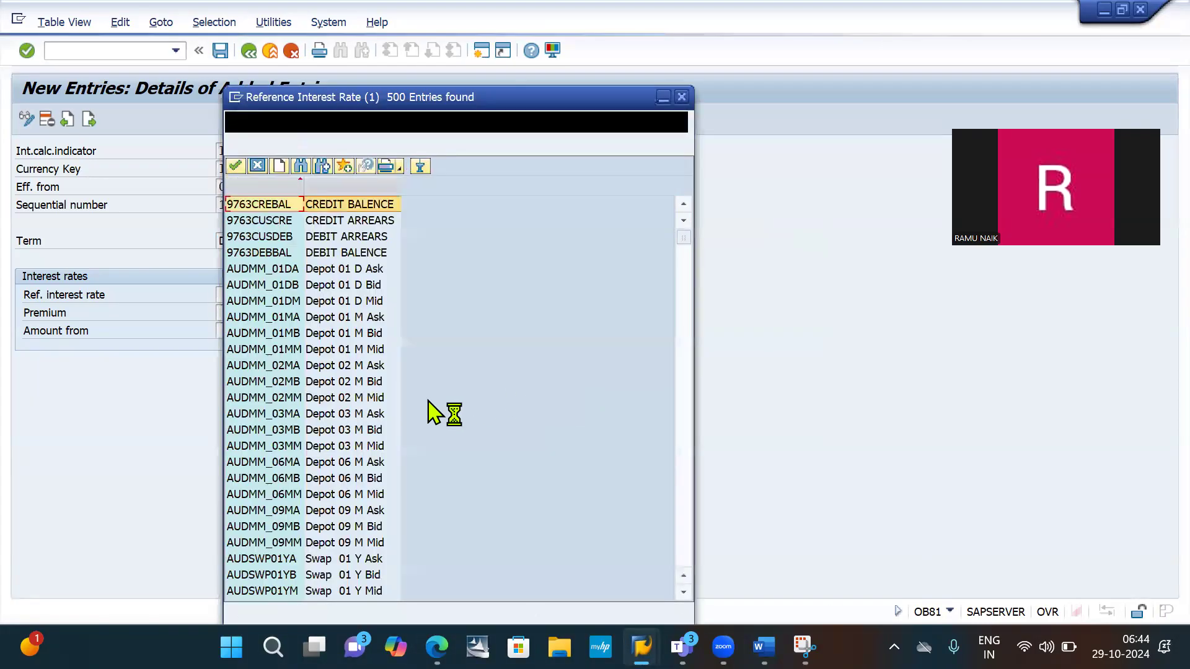
pyautogui.scroll(-20, 300, 428)
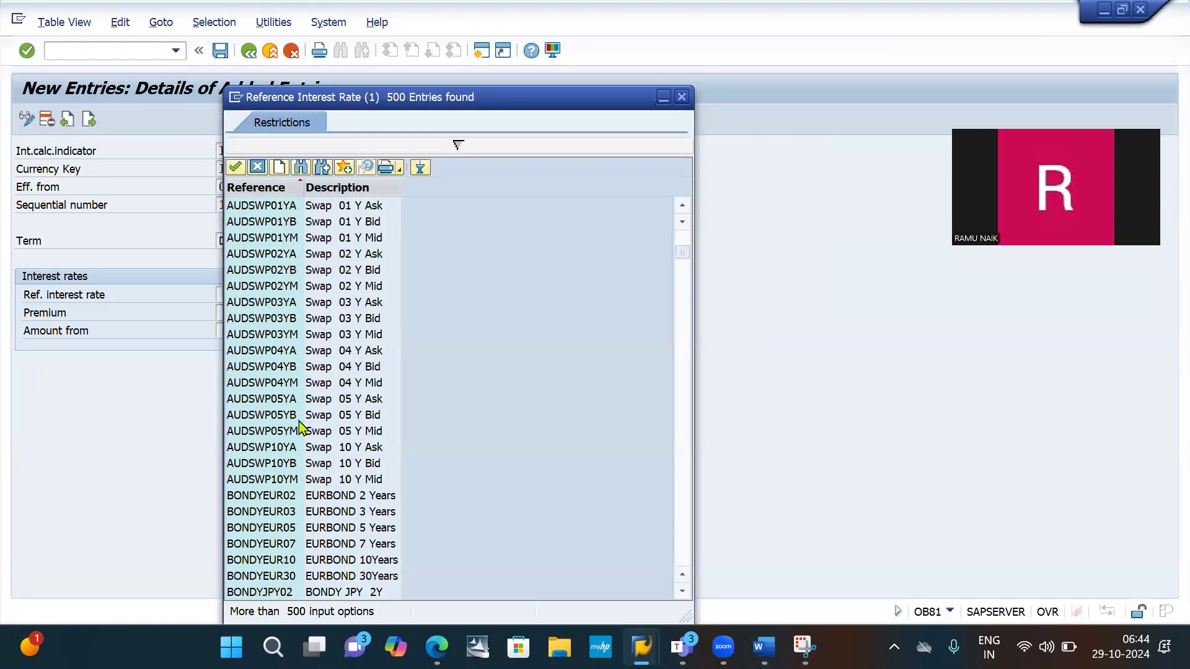
pyautogui.scroll(-20, 299, 427)
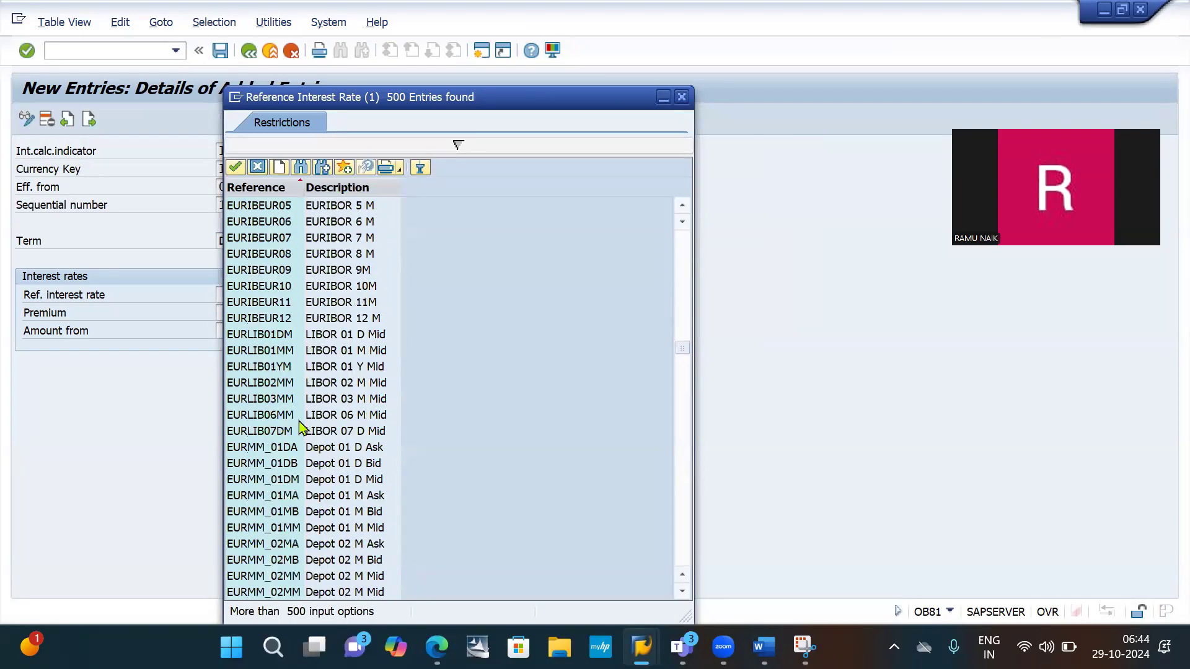
pyautogui.scroll(-11, 299, 428)
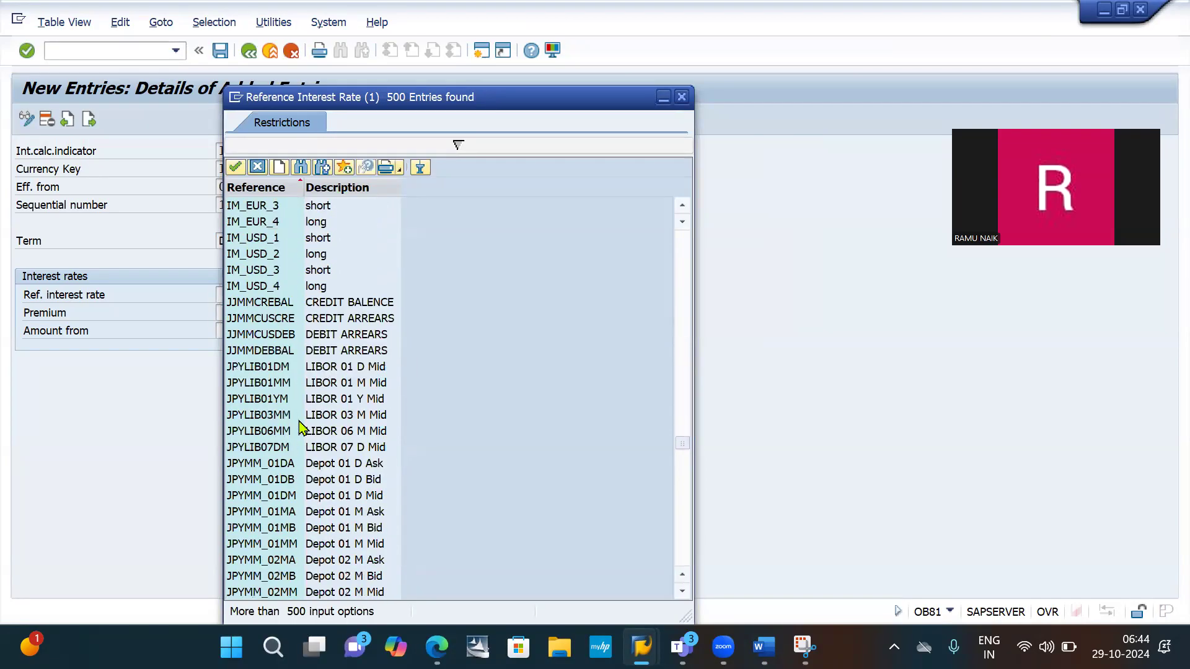
pyautogui.scroll(-20, 299, 427)
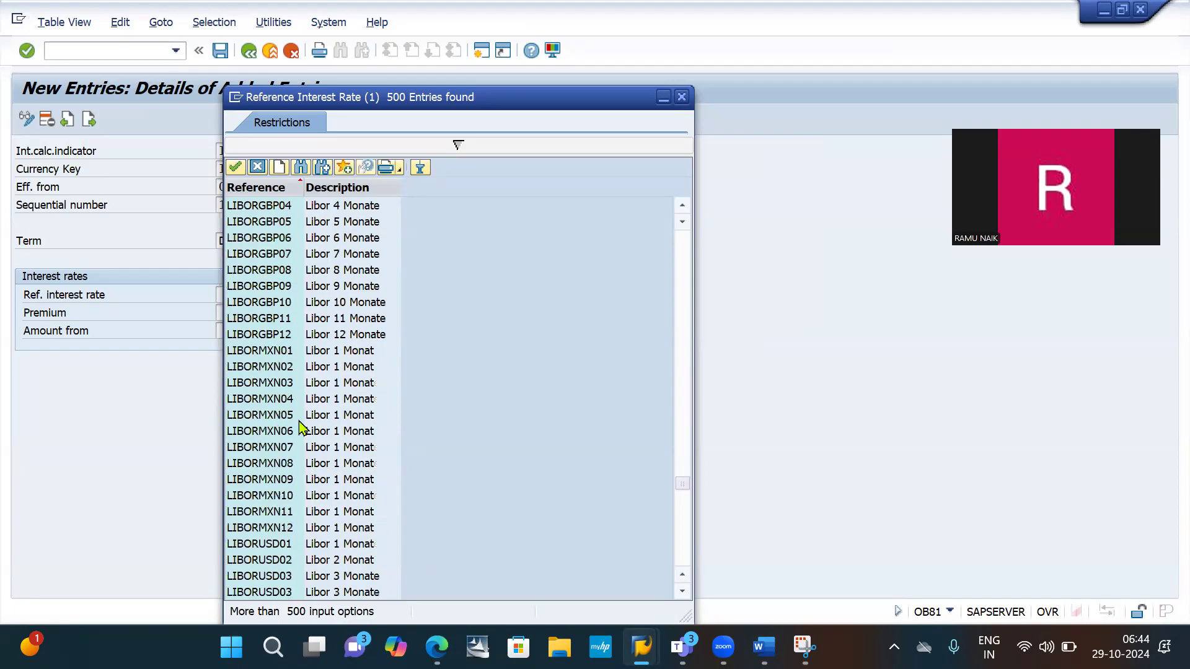
pyautogui.scroll(20, 299, 427)
pyautogui.scroll(15, 300, 428)
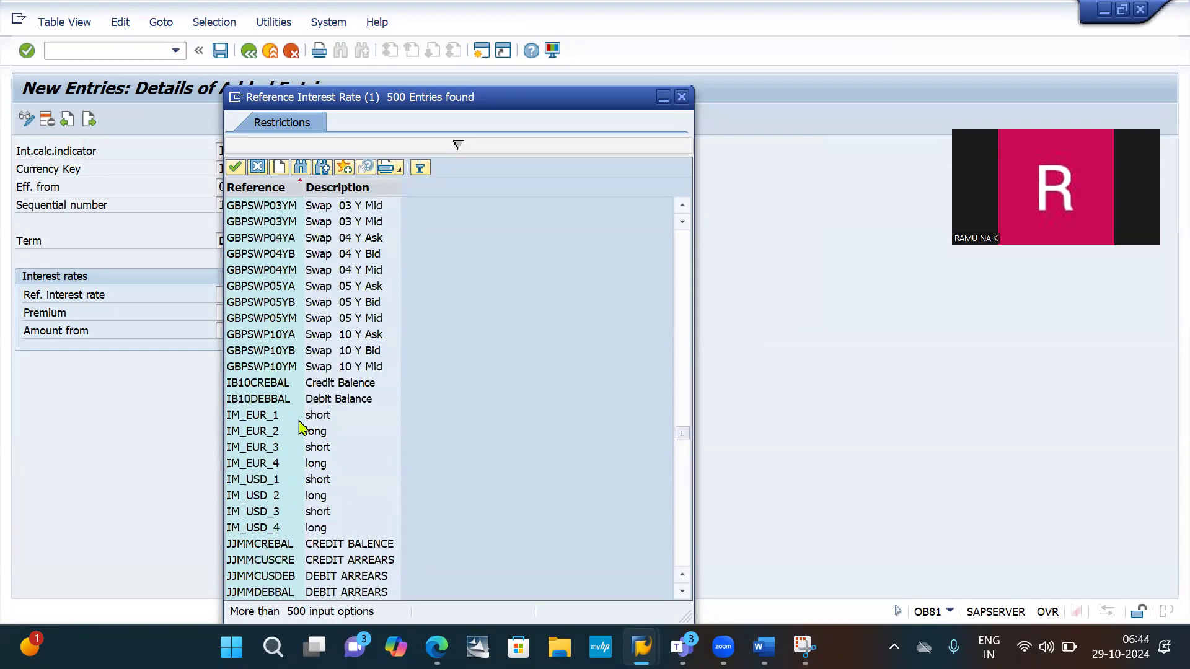
pyautogui.click(248, 403)
pyautogui.click(253, 416)
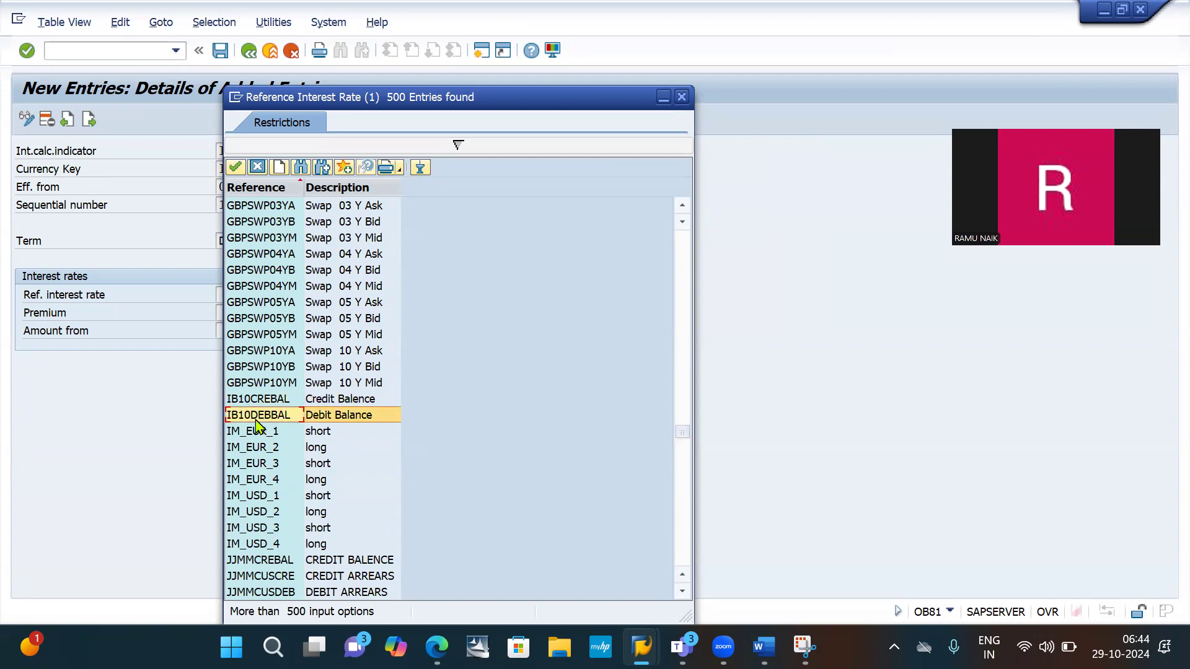
pyautogui.doubleClick(251, 415)
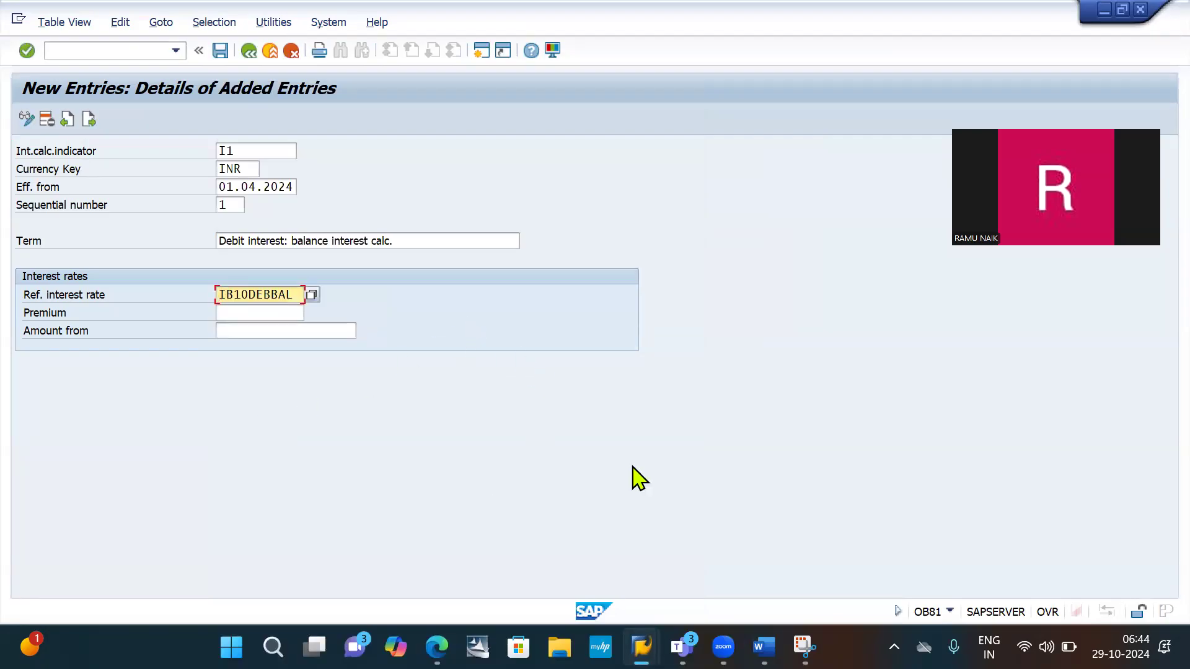
# - Snip the completed debit interest entry with the Snipping Tool and highlight its next entry icon in the snip
pyautogui.click(805, 647)
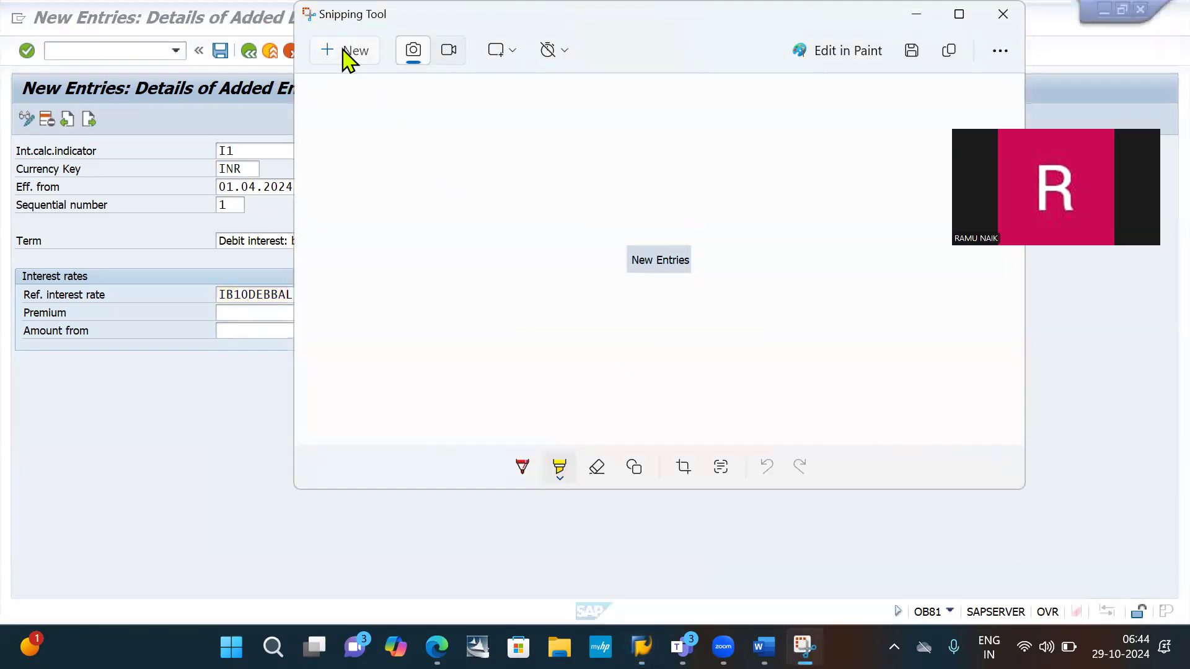
pyautogui.click(345, 50)
pyautogui.moveTo(1, 62); pyautogui.dragTo(563, 358)
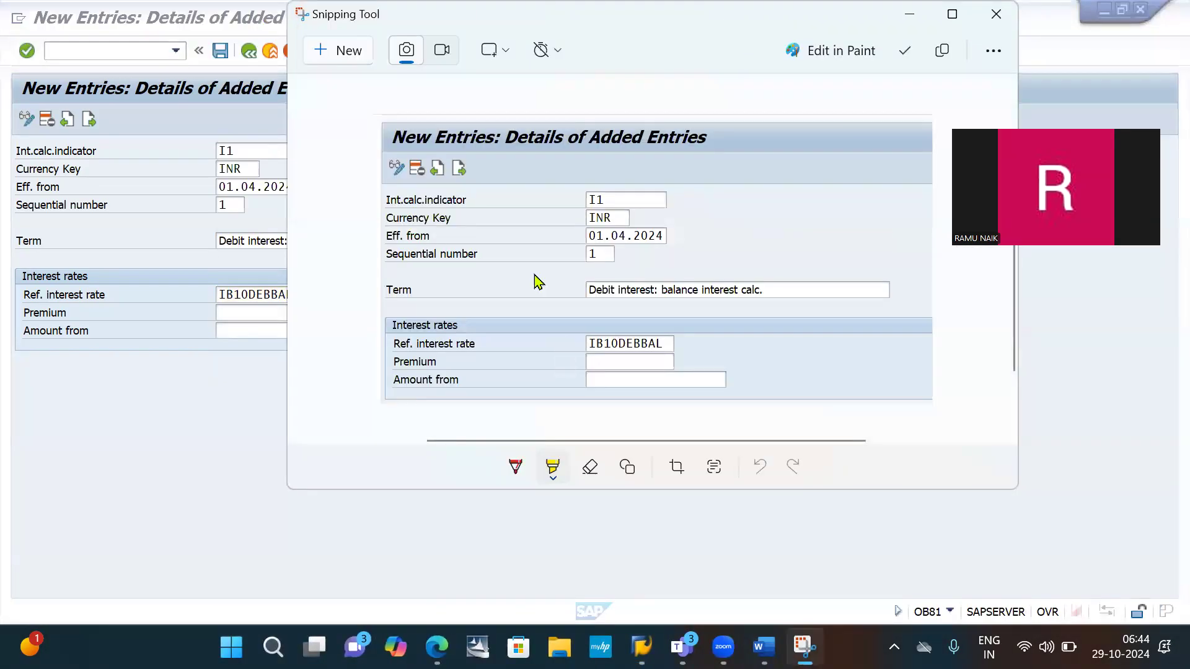
pyautogui.moveTo(457, 166); pyautogui.dragTo(469, 178)
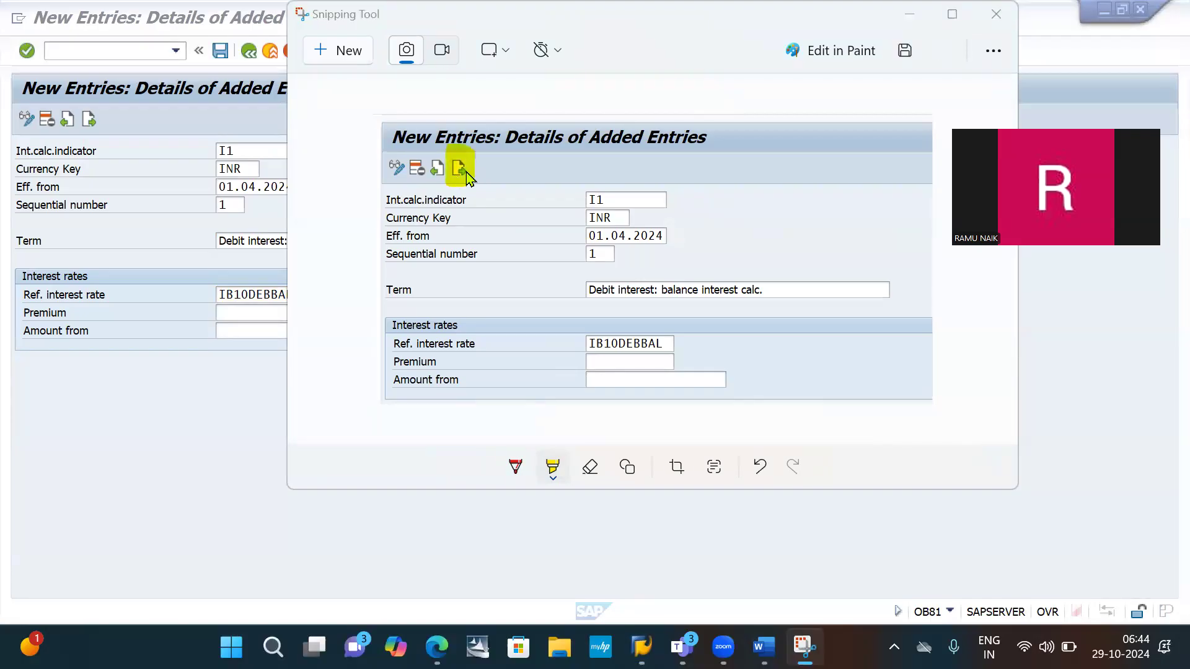
# - Paste the snip below the New Entries image in the Word document and add the line "Click on next" under it
pyautogui.hotkey('alt', 'Tab')
pyautogui.press('Tab')
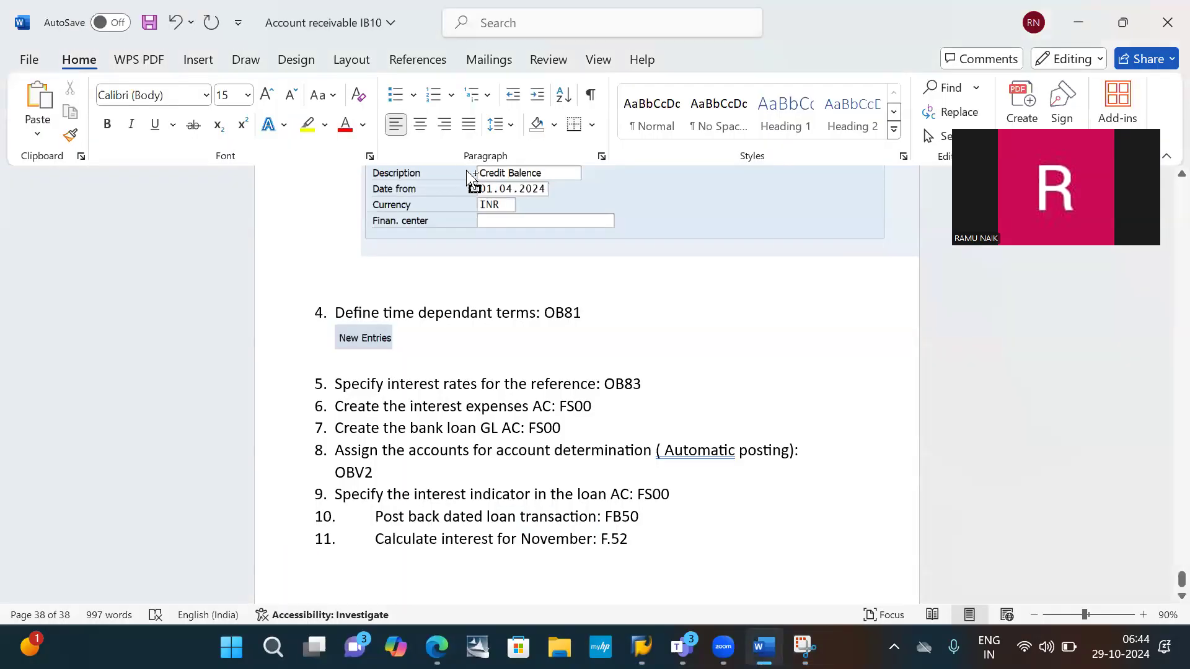
pyautogui.hotkey('ctrl', 'v')
pyautogui.press('Return')
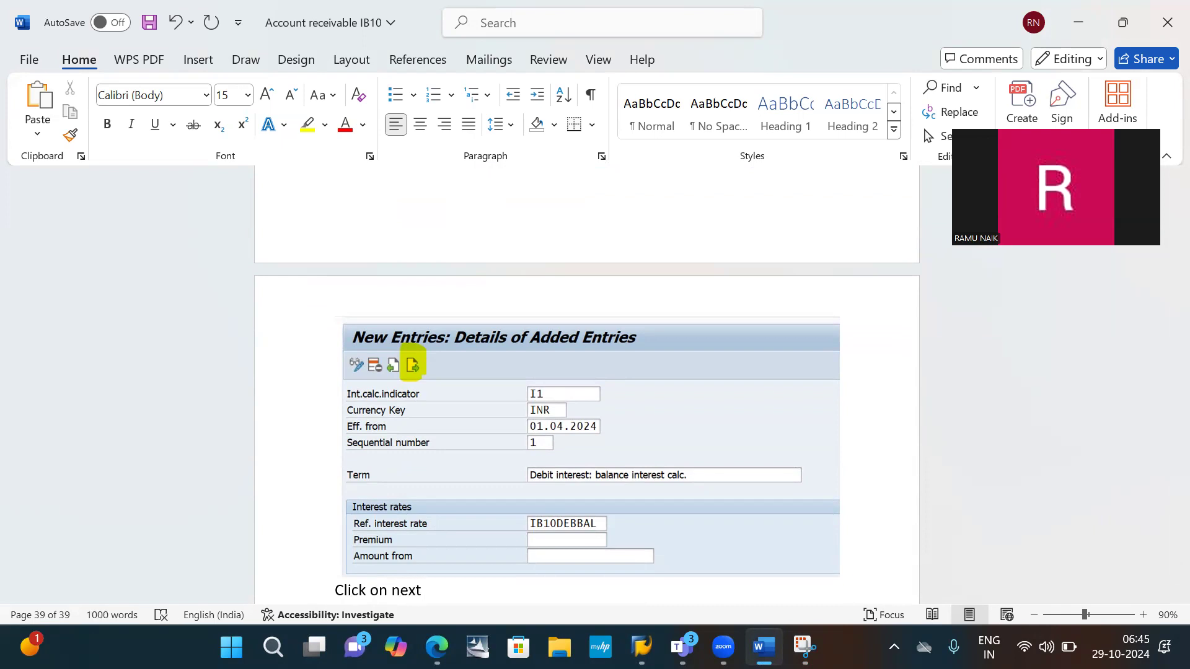
pyautogui.press('Return')
# - In SAP, go to the next entry and enter indicator I1, currency key INR, Eff. from 01.04.2024 and sequential number 2
pyautogui.hotkey('alt', 'Tab')
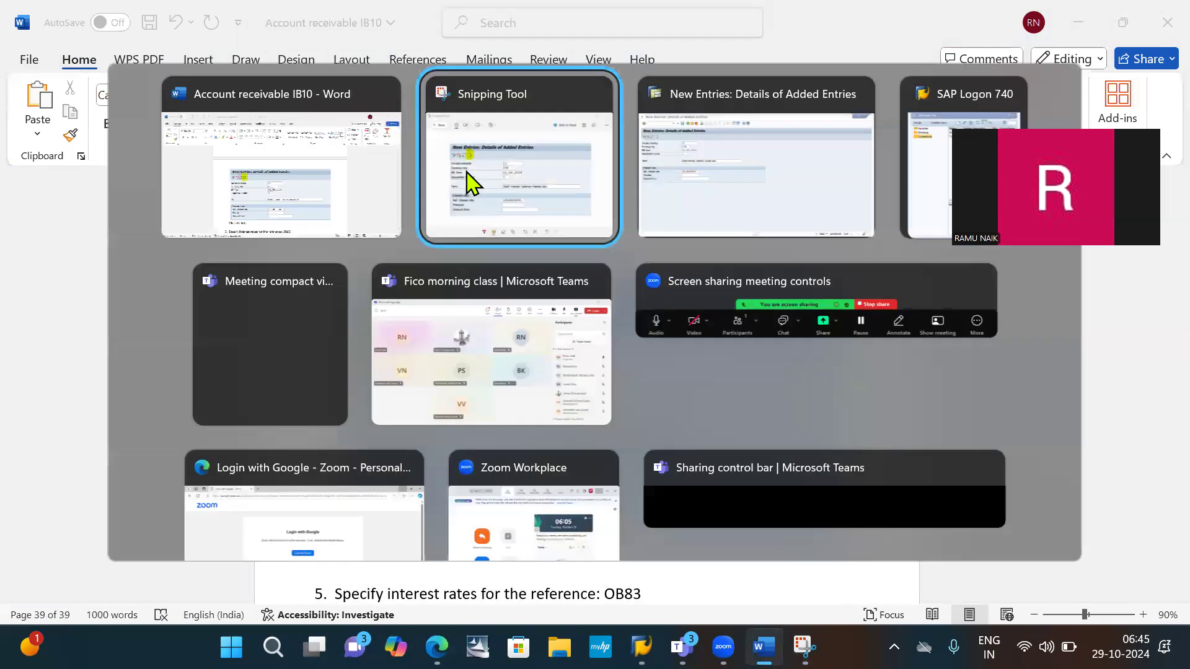
pyautogui.hotkey('alt', 'Tab')
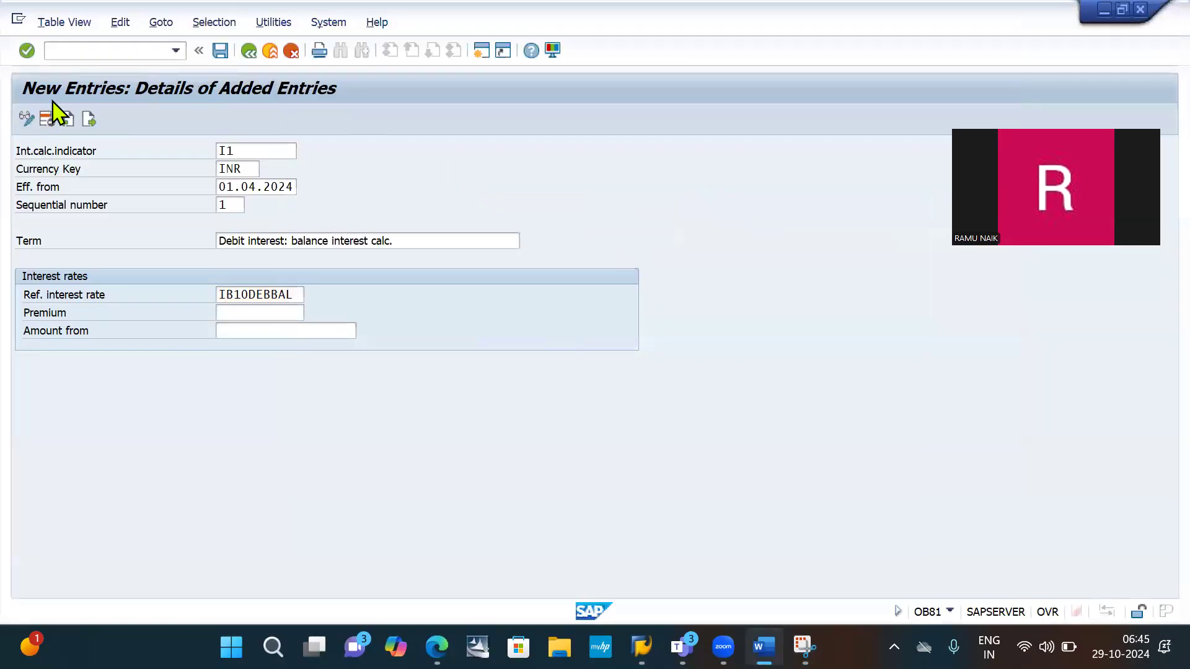
pyautogui.click(89, 120)
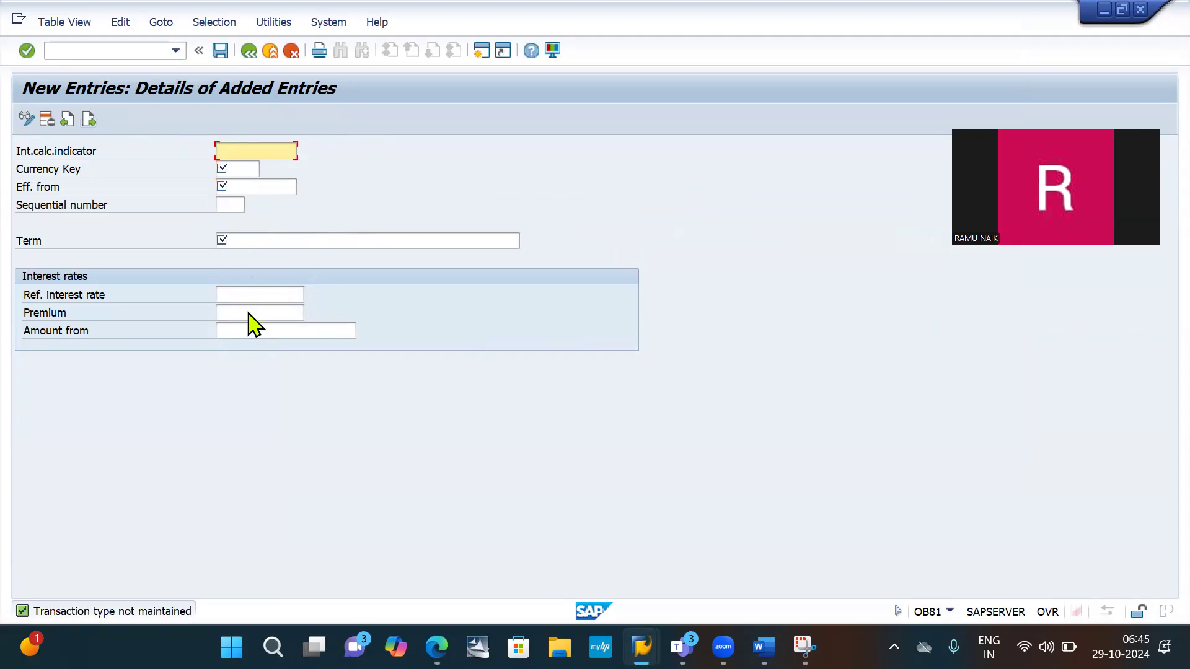
pyautogui.click(241, 151)
pyautogui.press('Down')
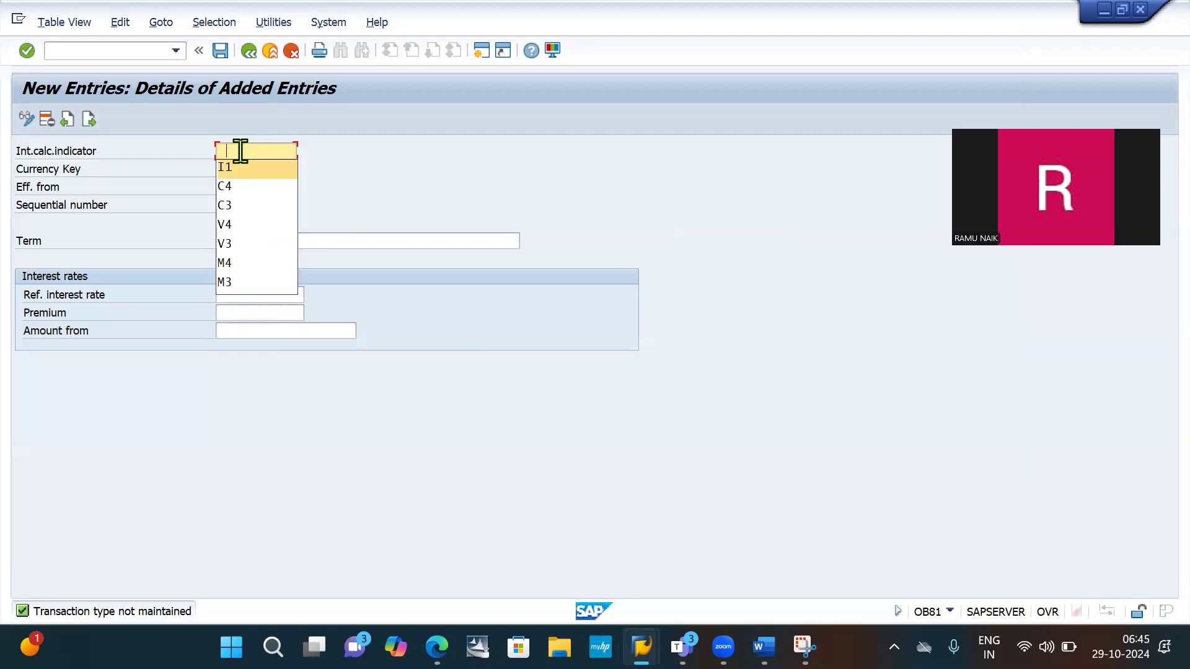
pyautogui.press('Return')
pyautogui.press('Tab')
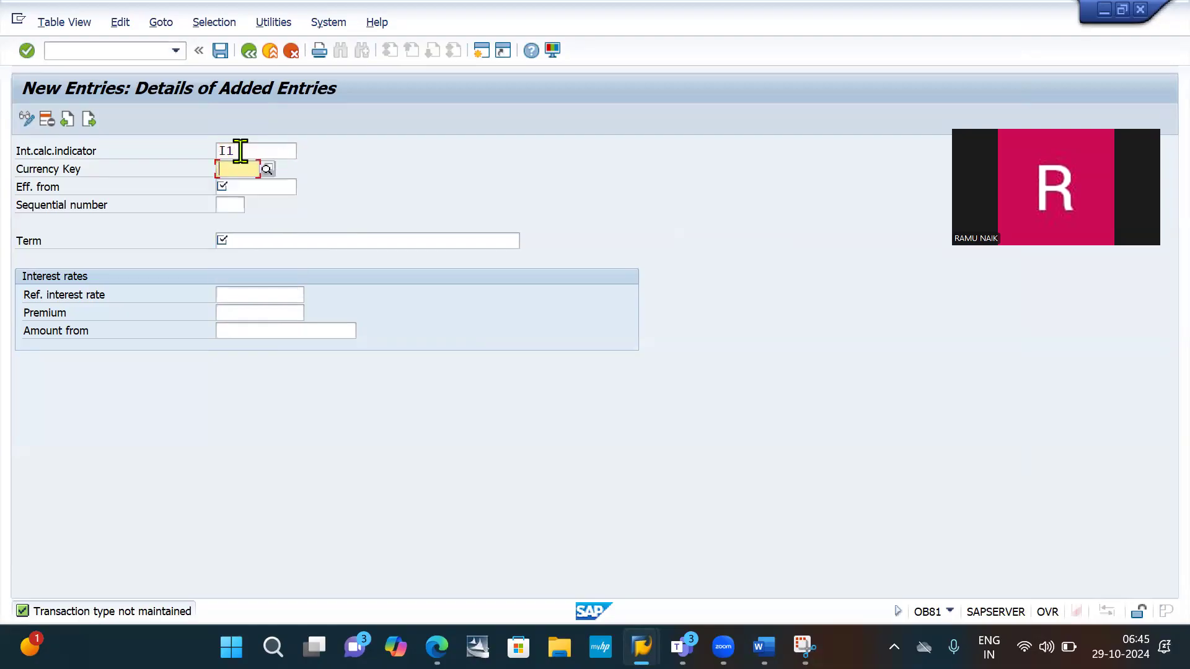
pyautogui.write('INR')
pyautogui.press('Tab')
pyautogui.press('Down')
pyautogui.press('Return')
pyautogui.press('Tab')
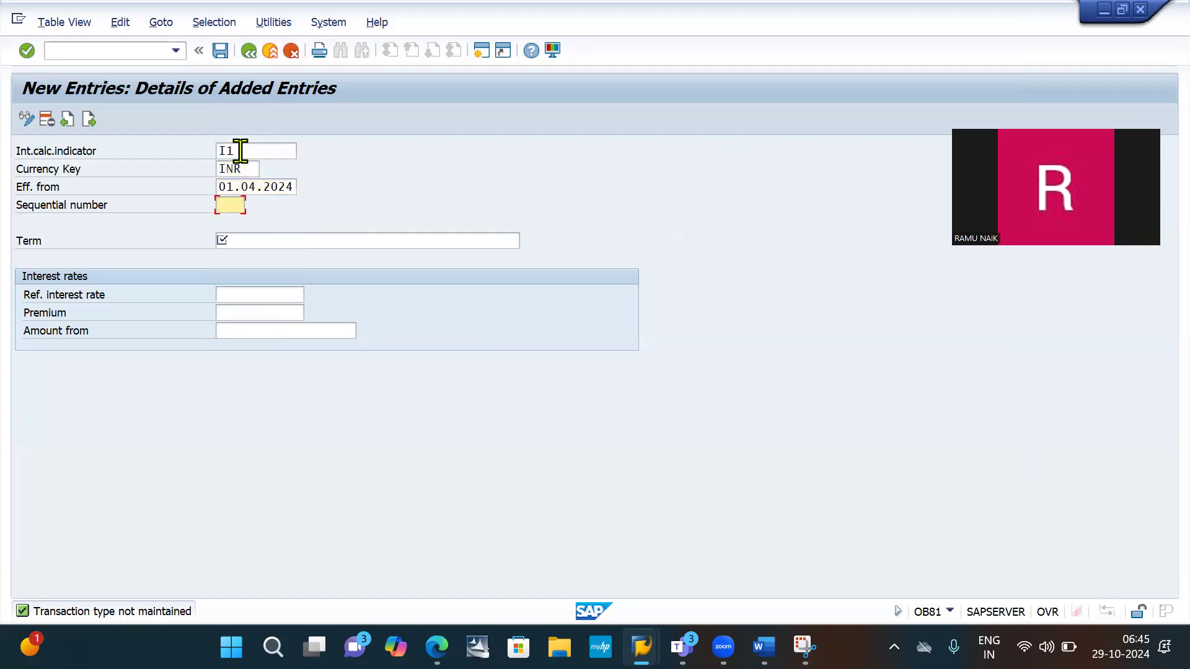
pyautogui.write('2')
# - Set the second entry's term to "Credit interest: balance interest calc."
pyautogui.click(270, 241)
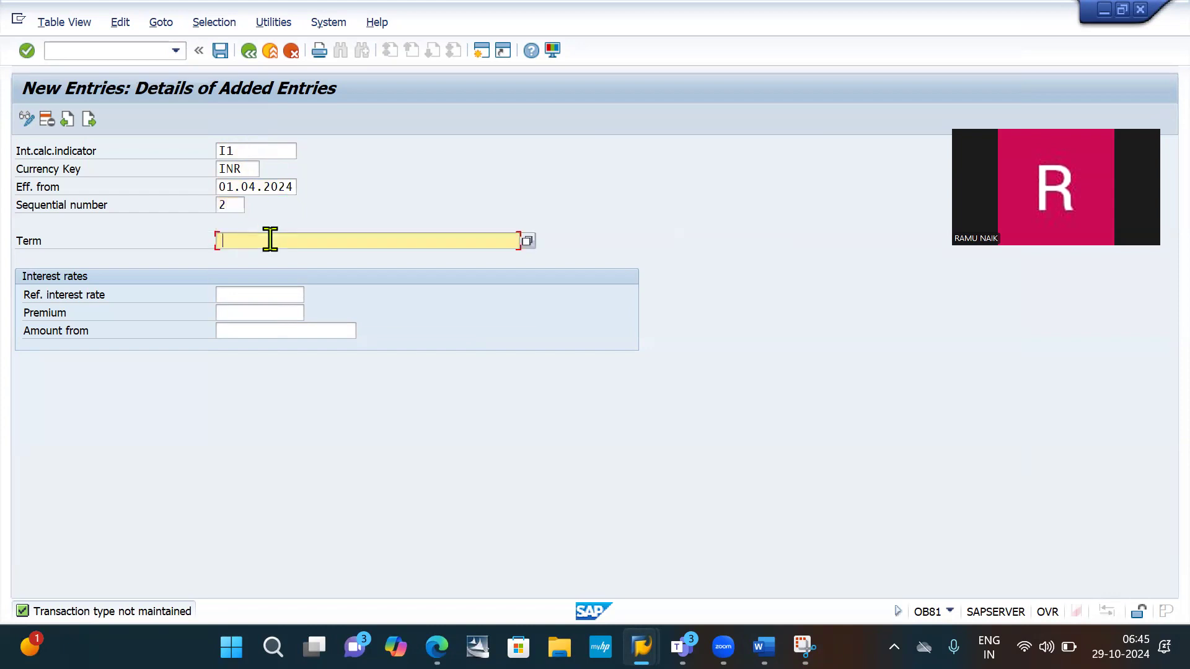
pyautogui.click(270, 239)
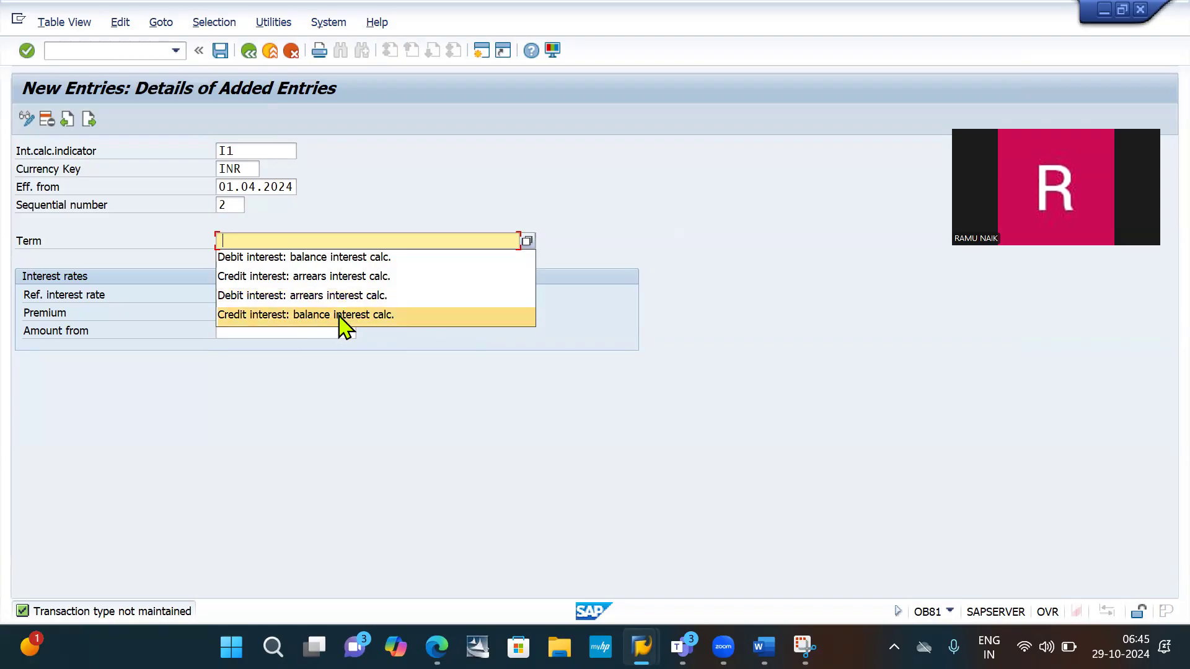
pyautogui.click(364, 316)
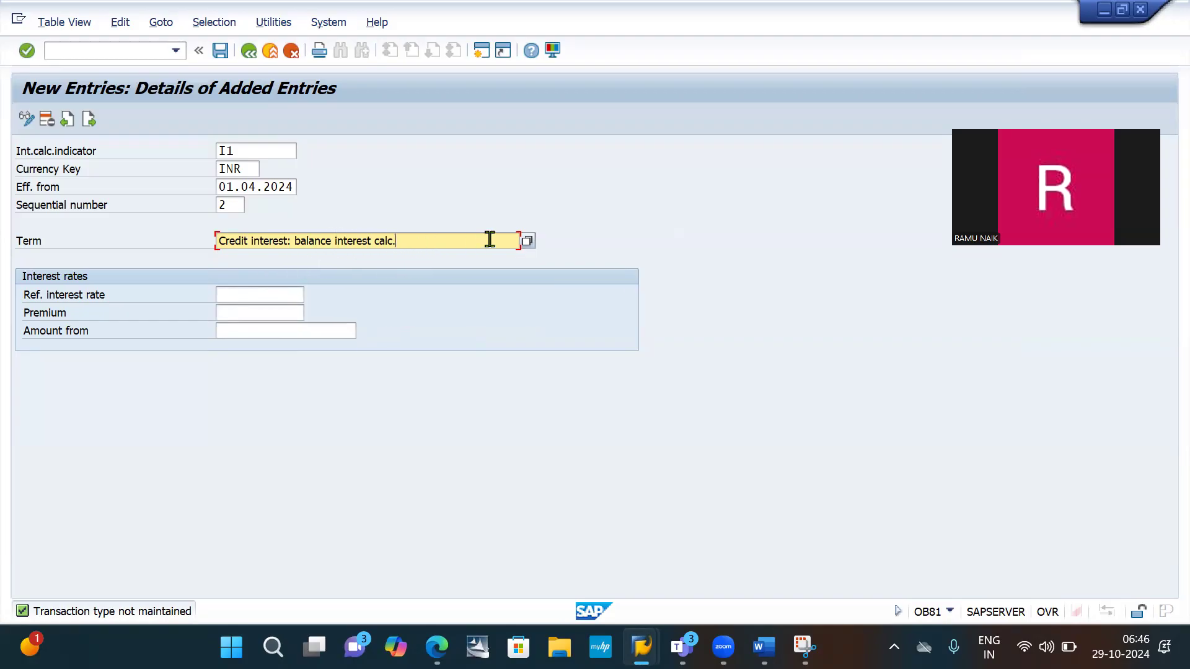
pyautogui.click(525, 240)
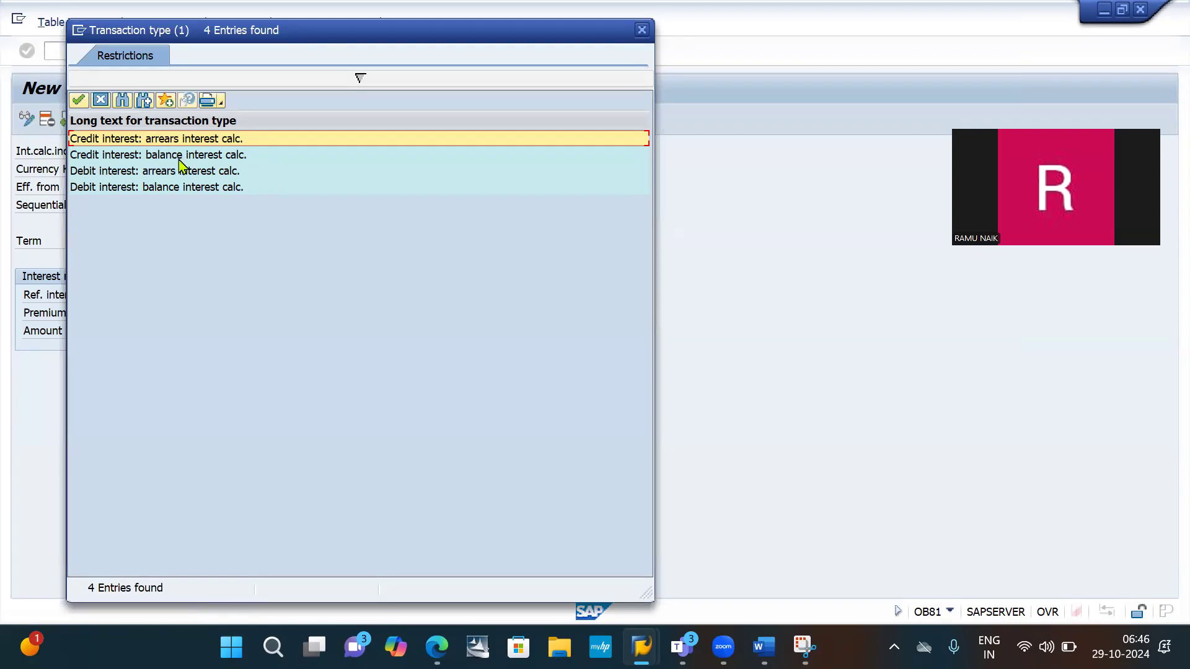
pyautogui.click(179, 159)
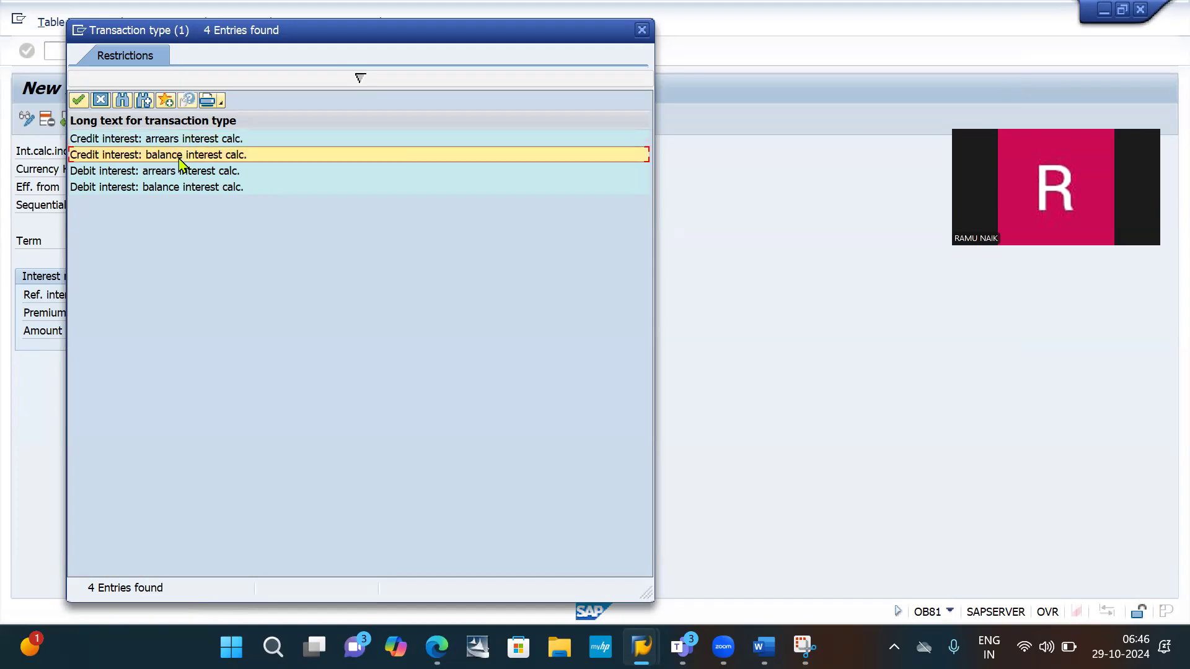
pyautogui.doubleClick(180, 160)
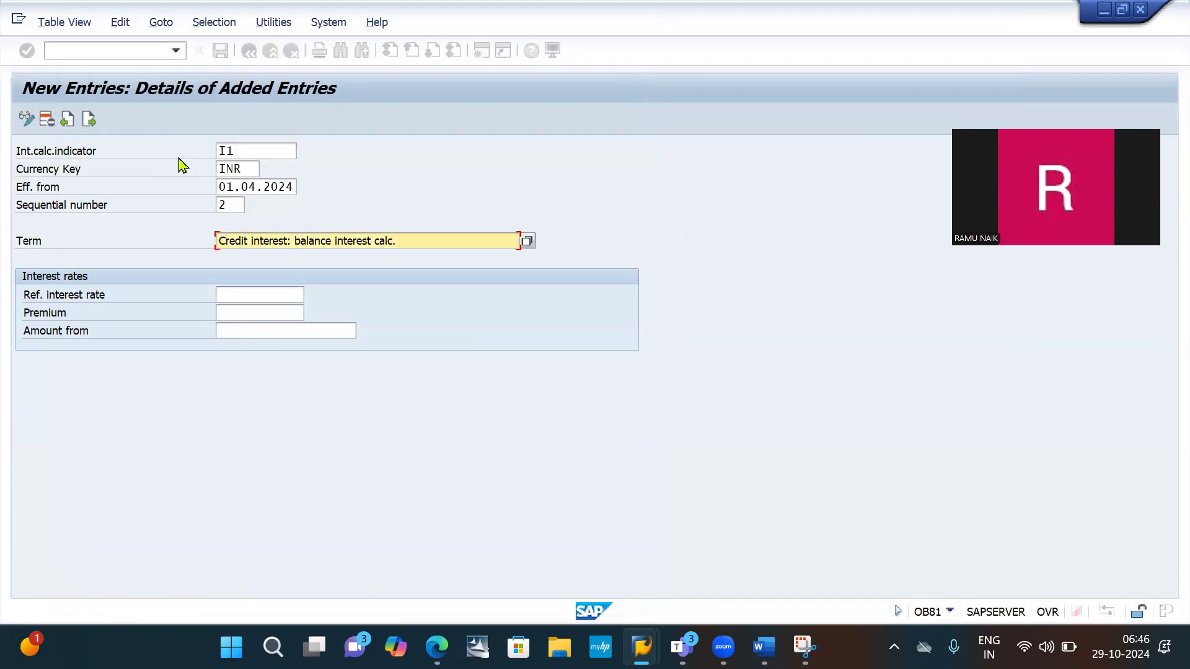
# - Set the credit interest entry's reference interest rate to IB10CREBAL, picked from the list of possible rates
pyautogui.click(257, 293)
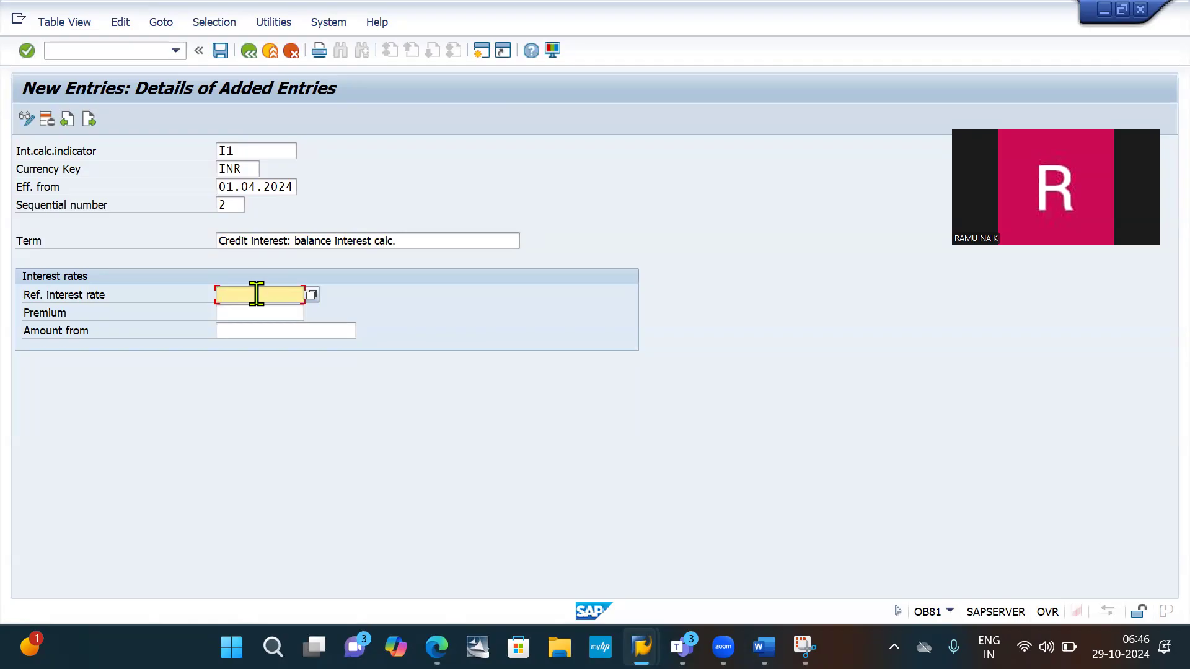
pyautogui.click(257, 293)
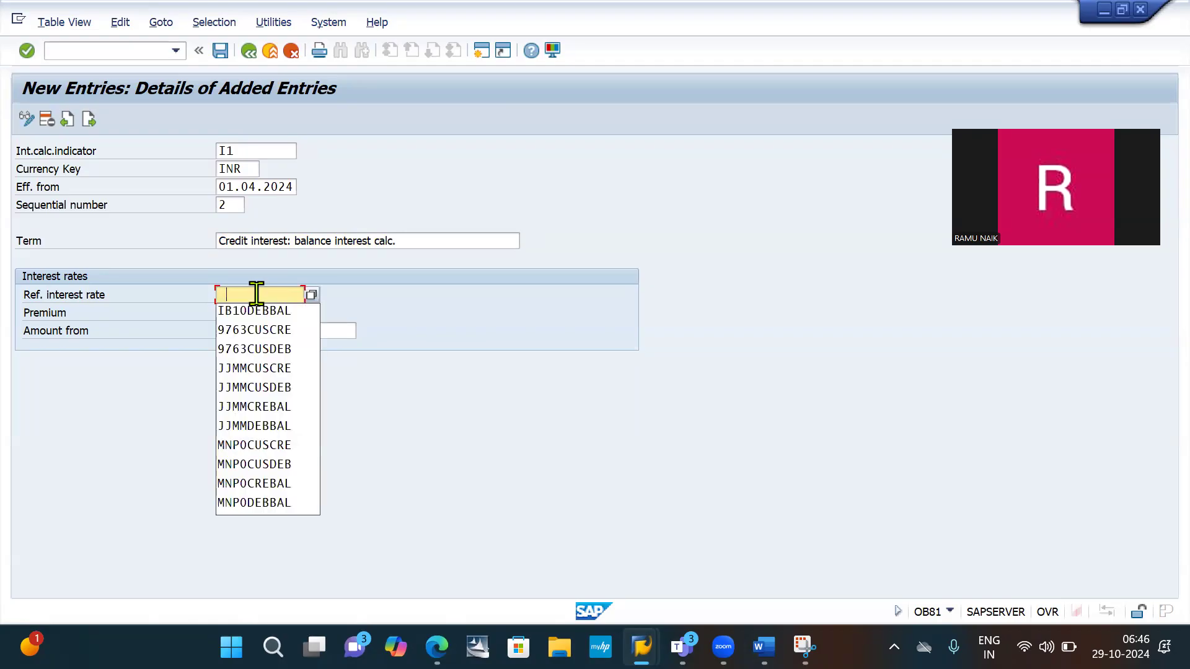
pyautogui.click(312, 295)
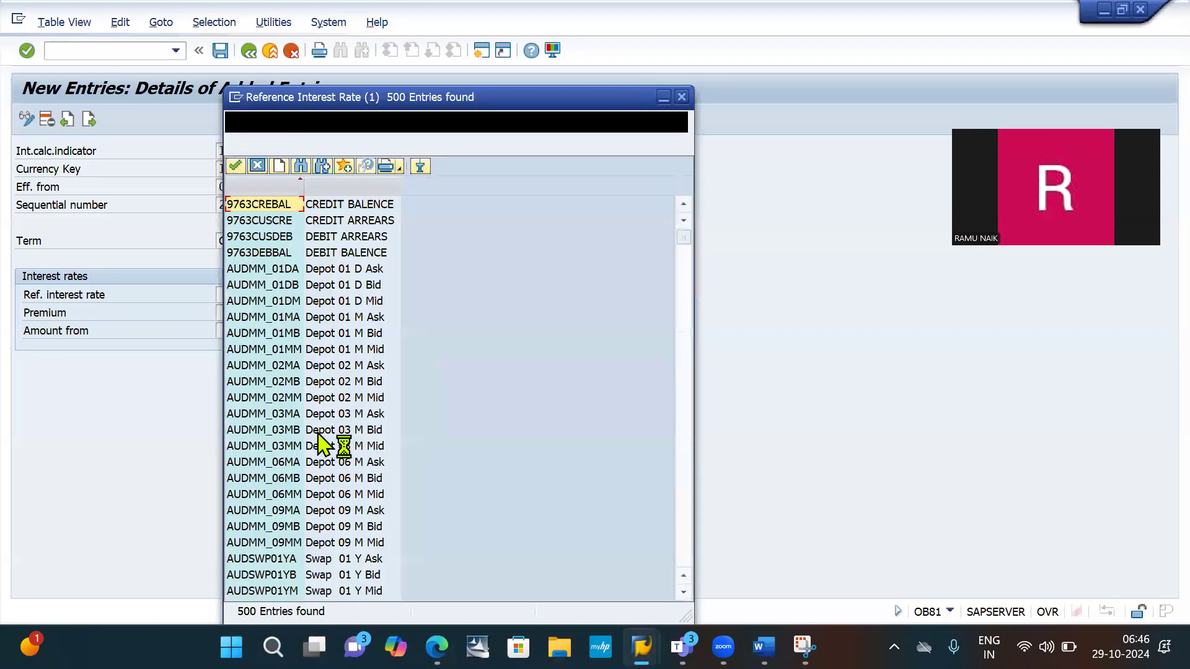
pyautogui.scroll(-20, 318, 435)
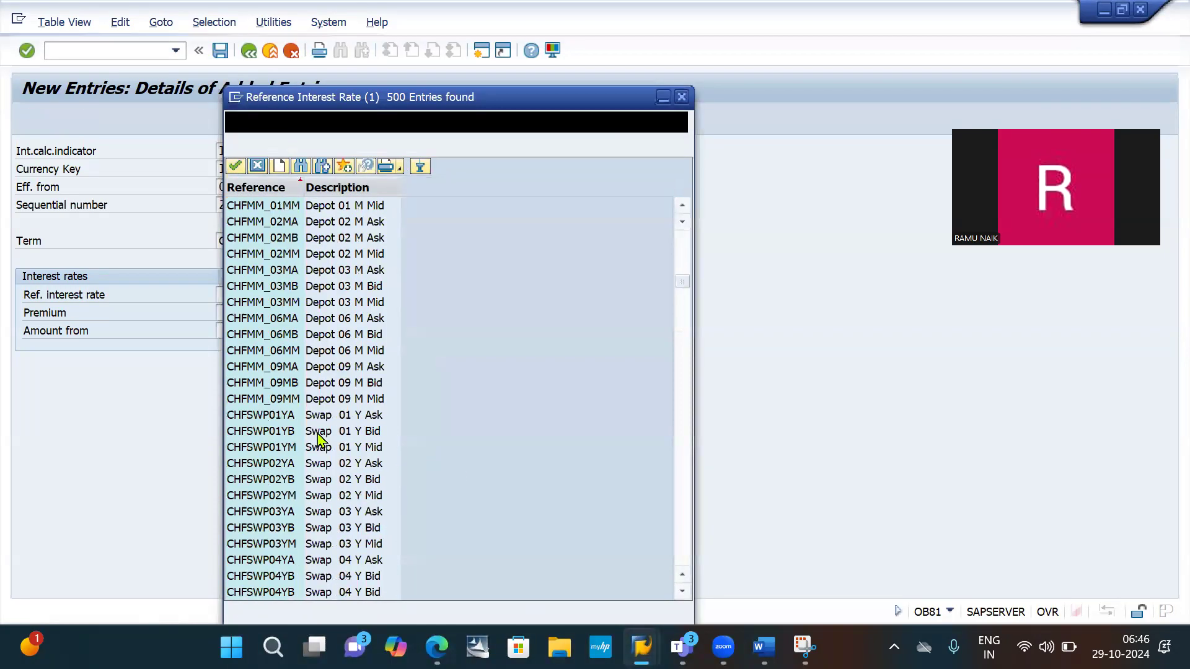
pyautogui.scroll(-10, 318, 438)
pyautogui.scroll(-20, 318, 438)
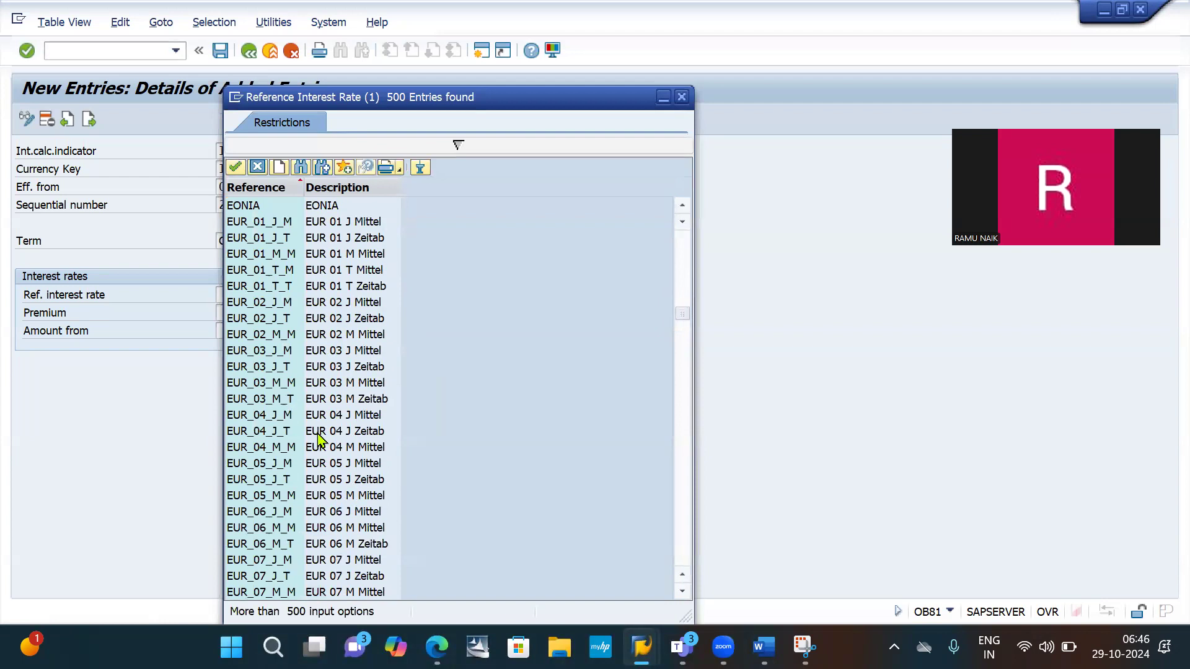
pyautogui.scroll(-20, 318, 438)
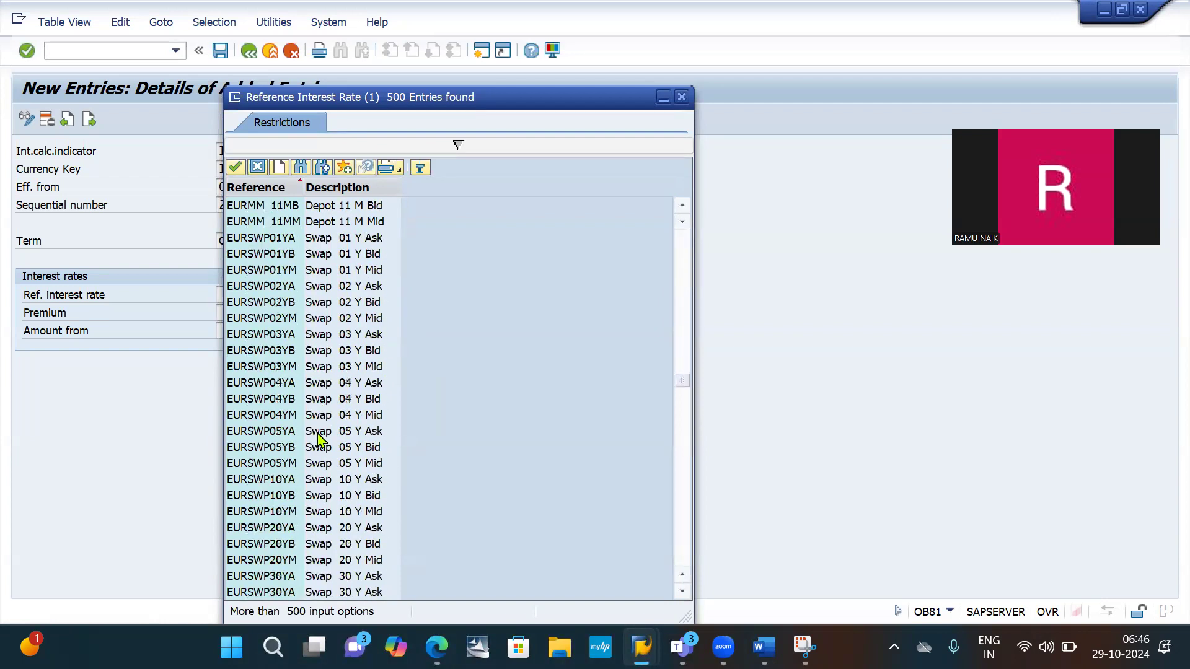
pyautogui.scroll(4, 317, 438)
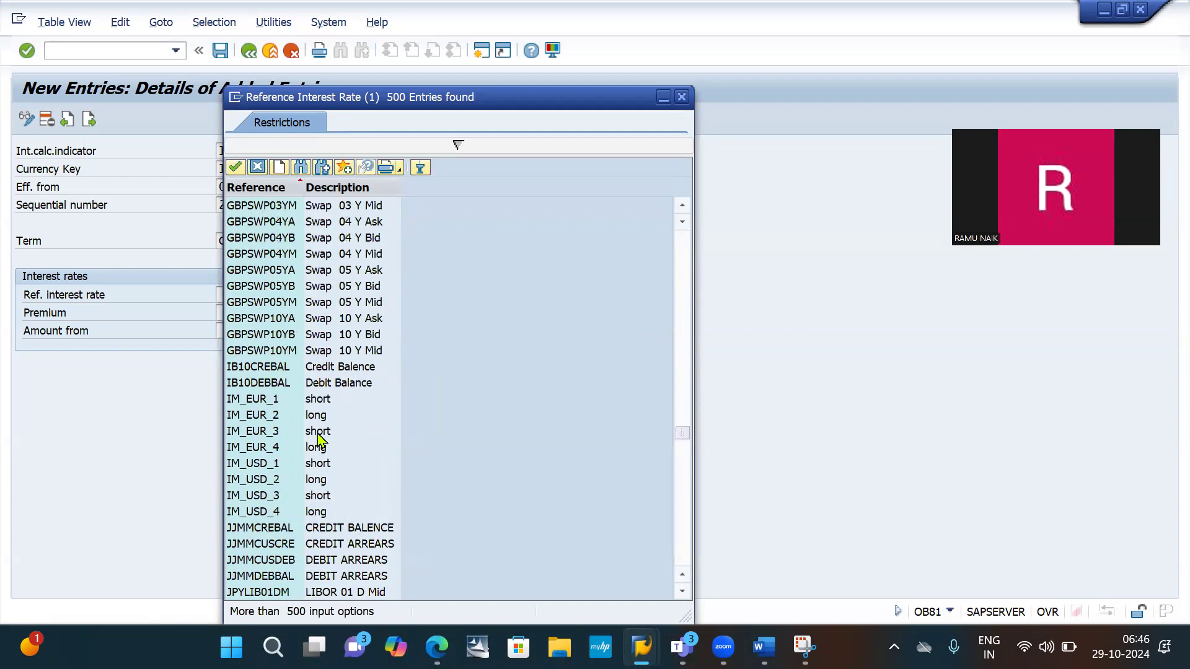
pyautogui.click(340, 368)
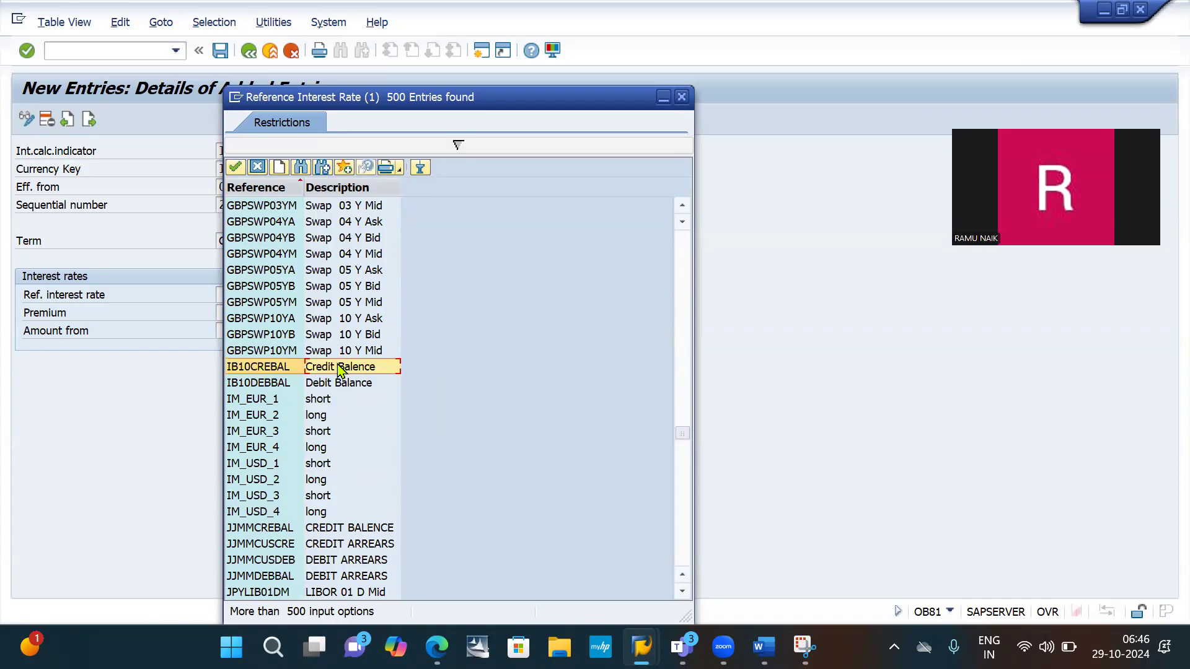
pyautogui.doubleClick(339, 368)
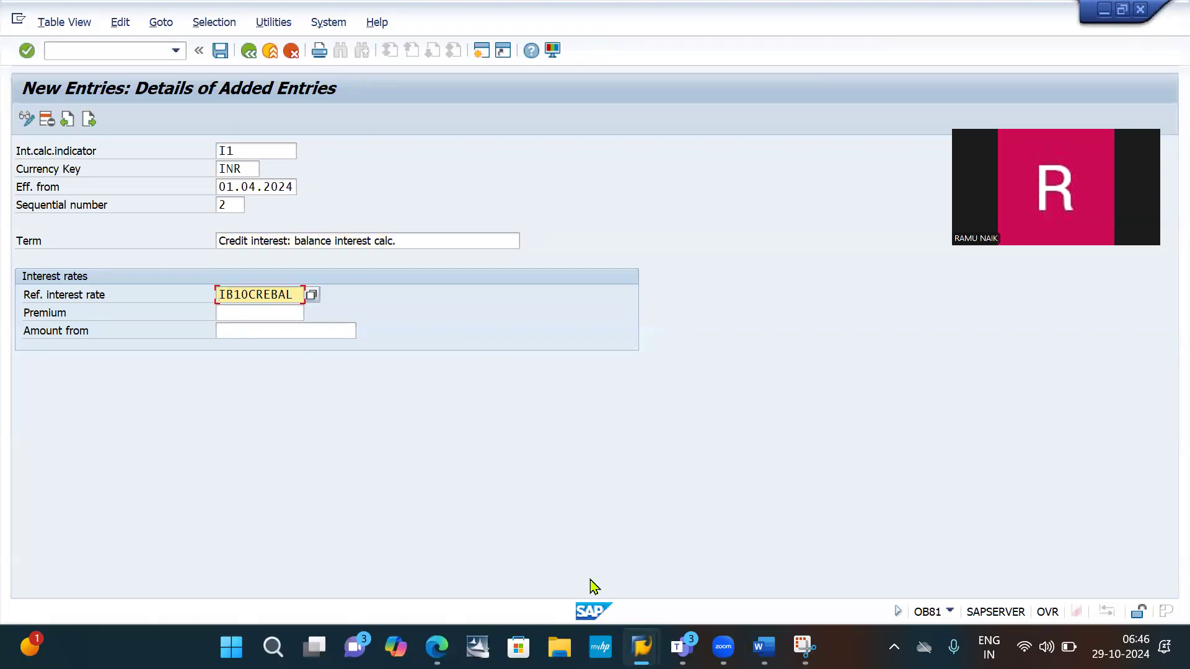
# - Snip the completed credit interest entry with the Snipping Tool, from the title down to the interest rates
pyautogui.hotkey('alt', 'Tab')
pyautogui.click(338, 49)
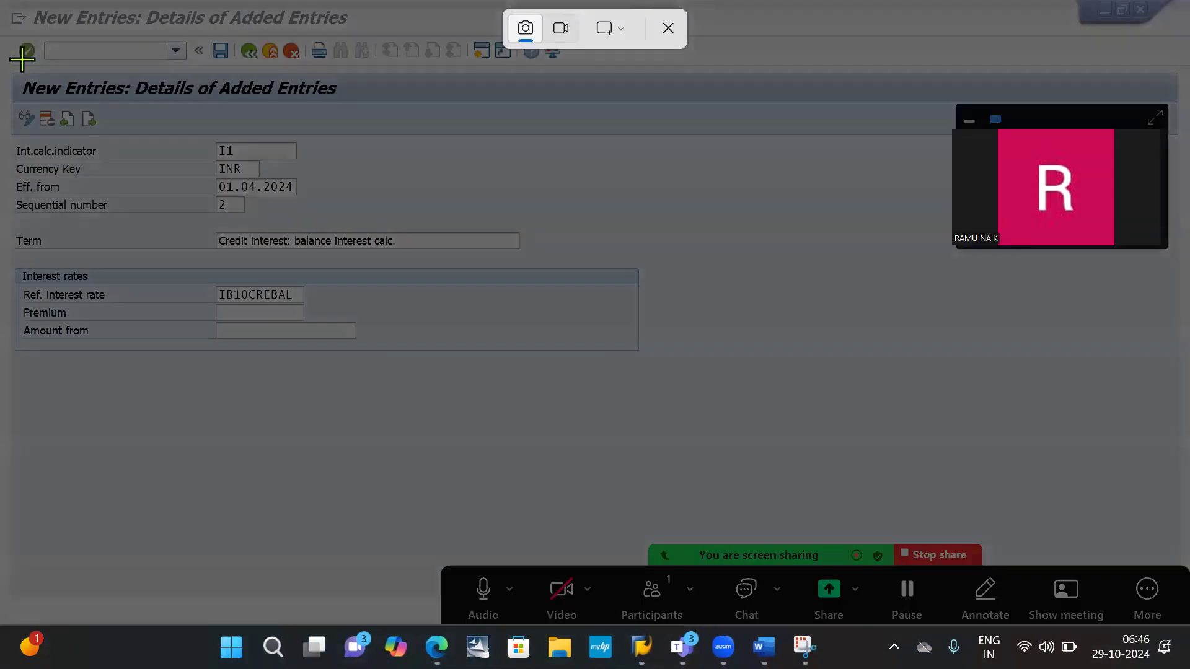
pyautogui.moveTo(1, 58); pyautogui.dragTo(555, 355)
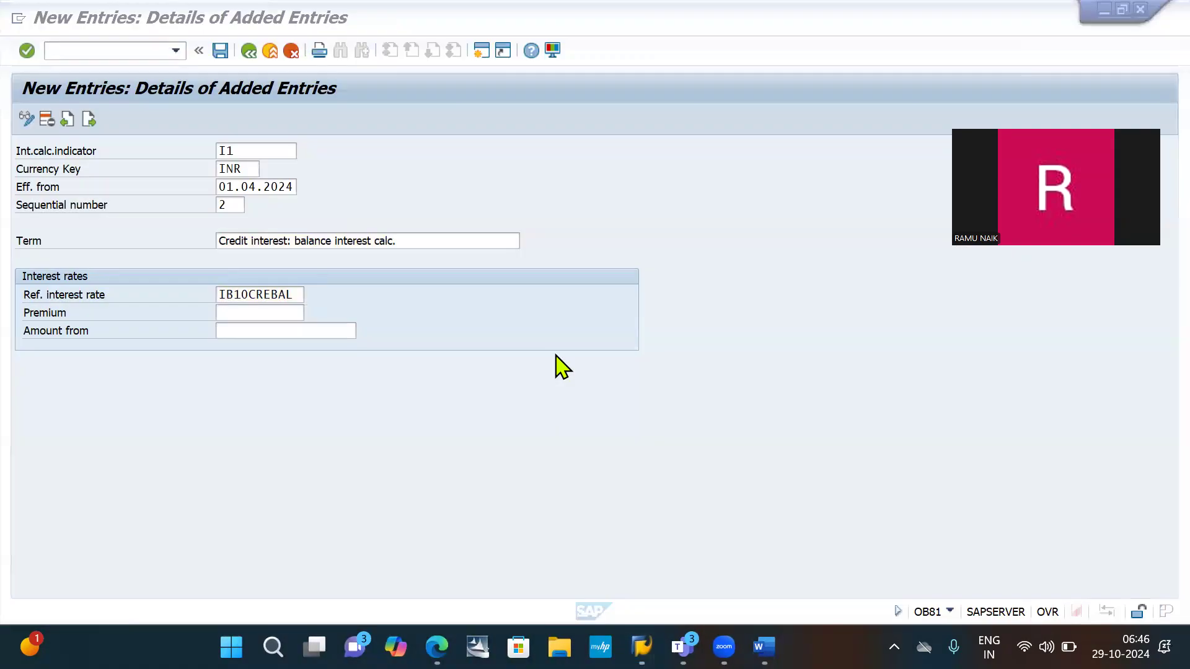
# - Paste the snip under "Click on next" in the Word document and add the line "Click on save" below it
pyautogui.hotkey('alt', 'Tab')
pyautogui.press('Tab')
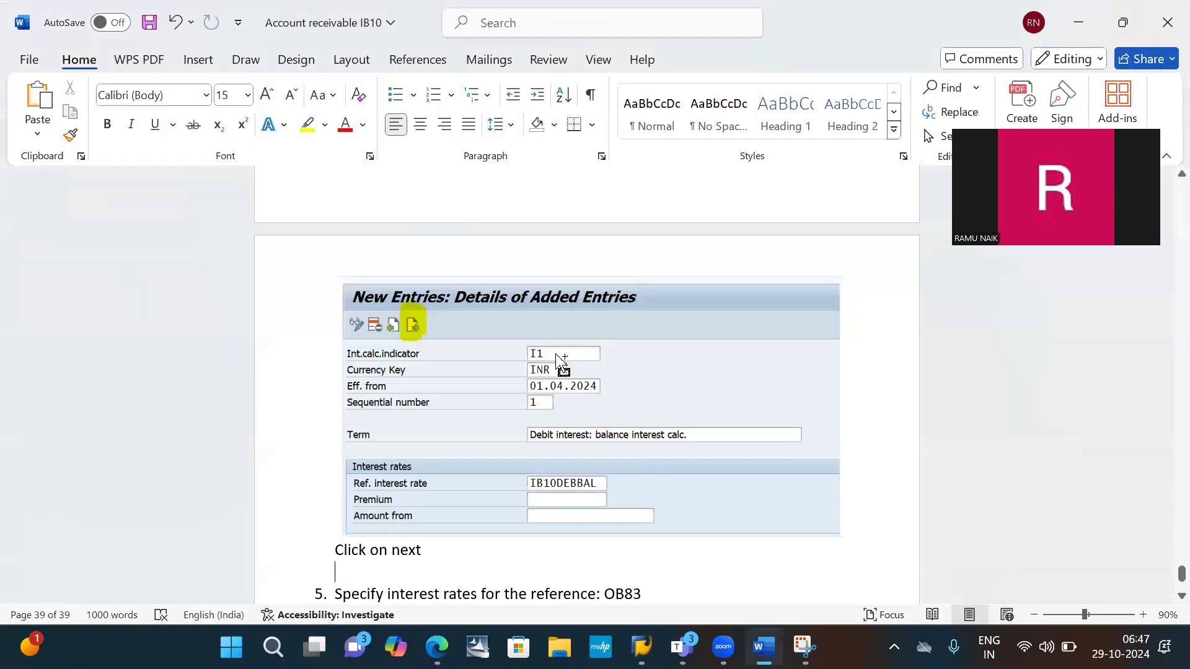
pyautogui.hotkey('ctrl', 'v')
pyautogui.press('Return')
pyautogui.write('cL')
pyautogui.press('BackSpace')
pyautogui.press('BackSpace')
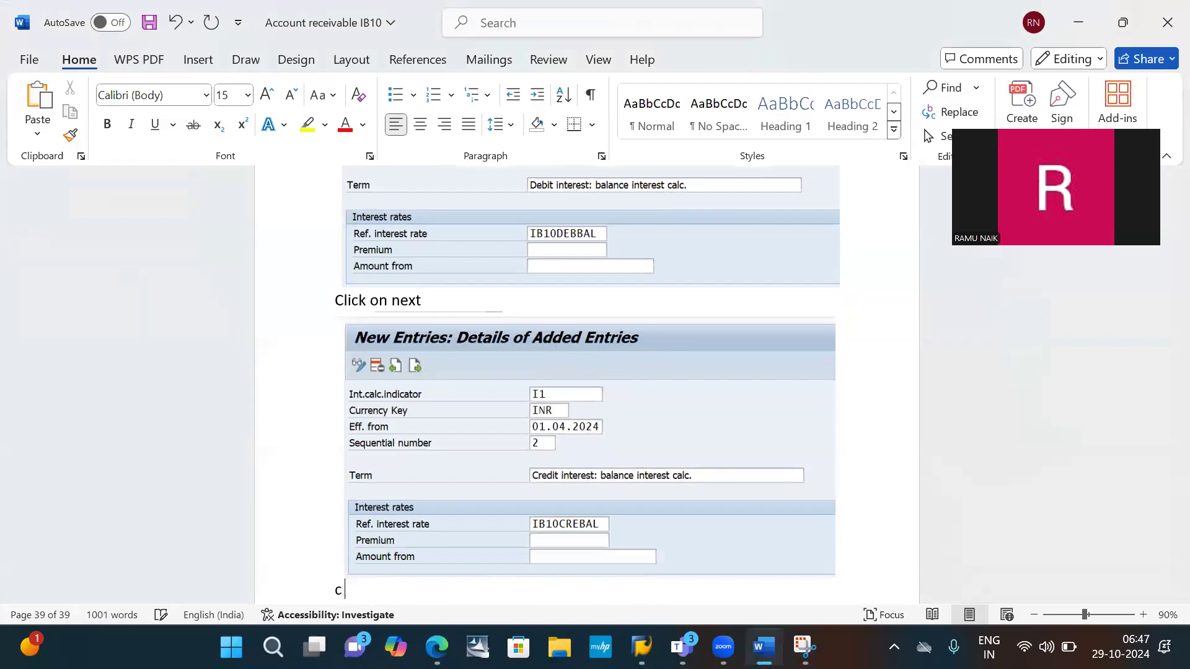
pyautogui.write('Click on ')
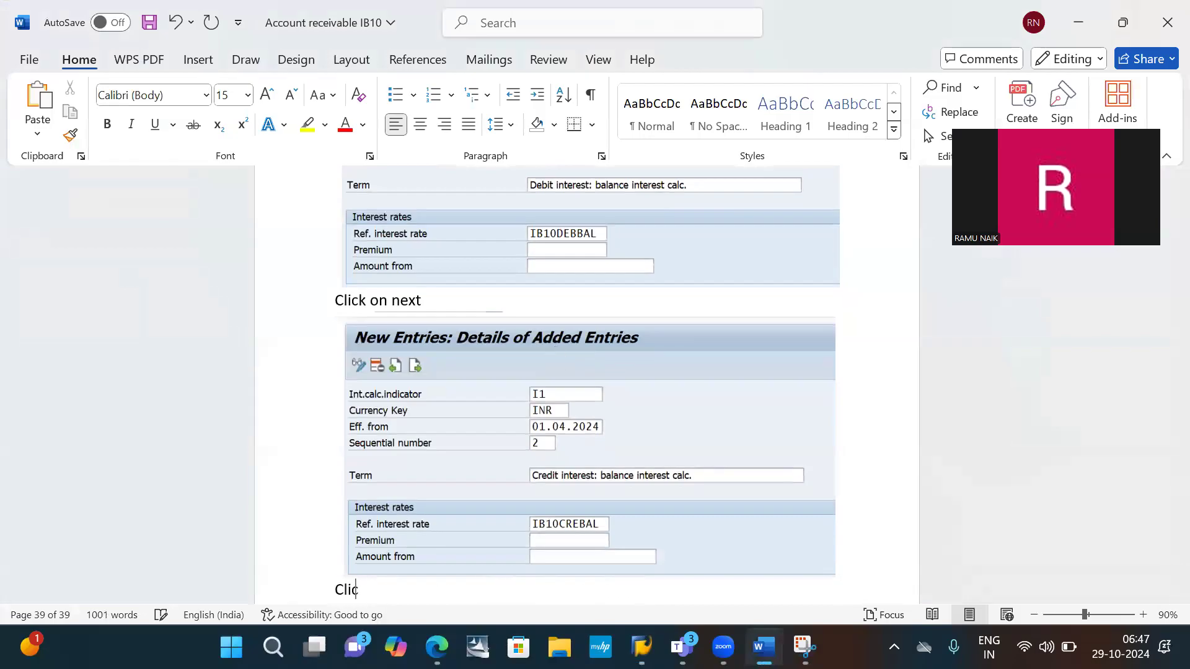
pyautogui.write('save')
pyautogui.press('Return')
# - Return to SAP and save the new time-dependent term entries
pyautogui.hotkey('alt', 'Tab')
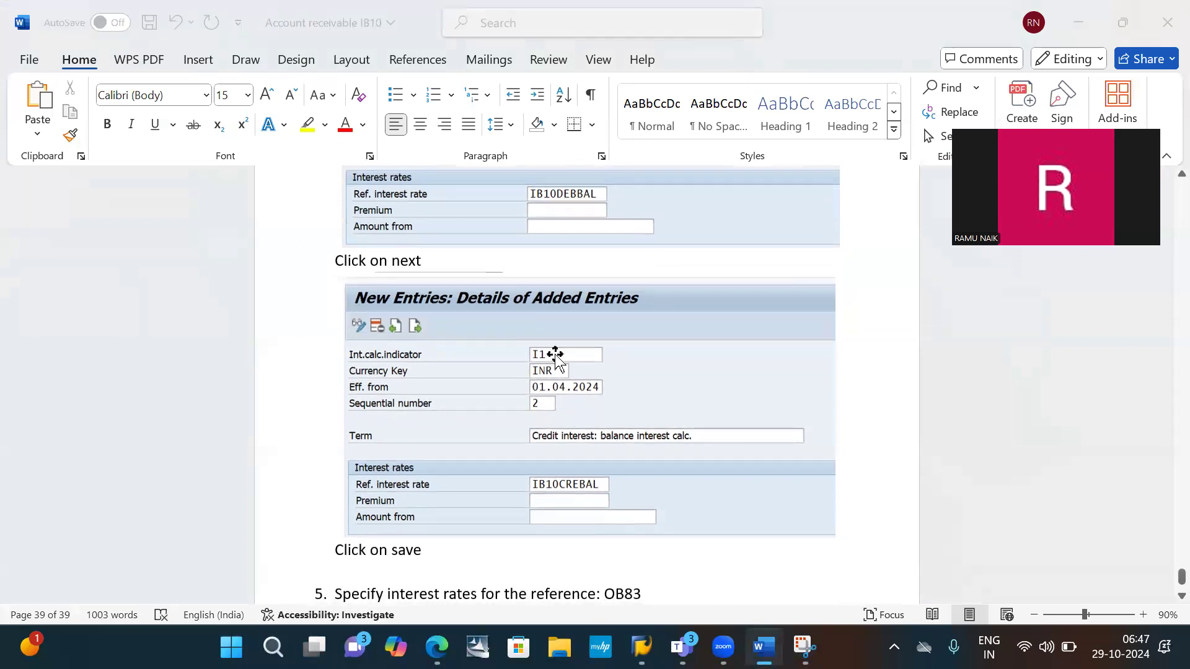
pyautogui.hotkey('alt', 'Tab')
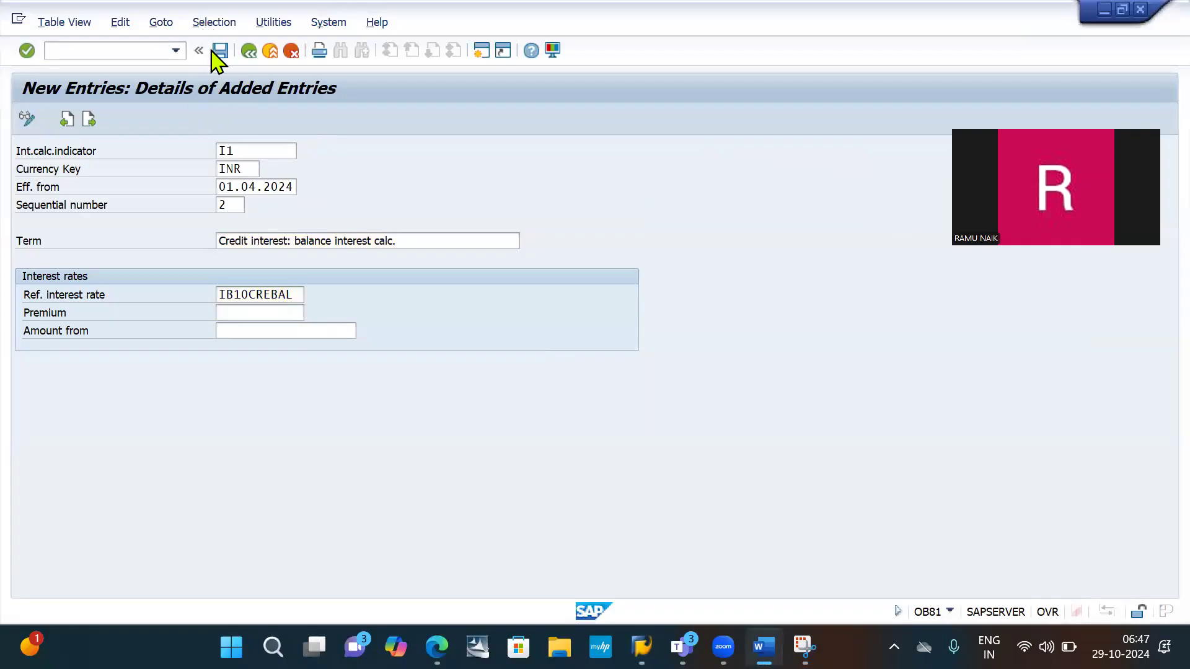
pyautogui.click(220, 51)
pyautogui.click(220, 51)
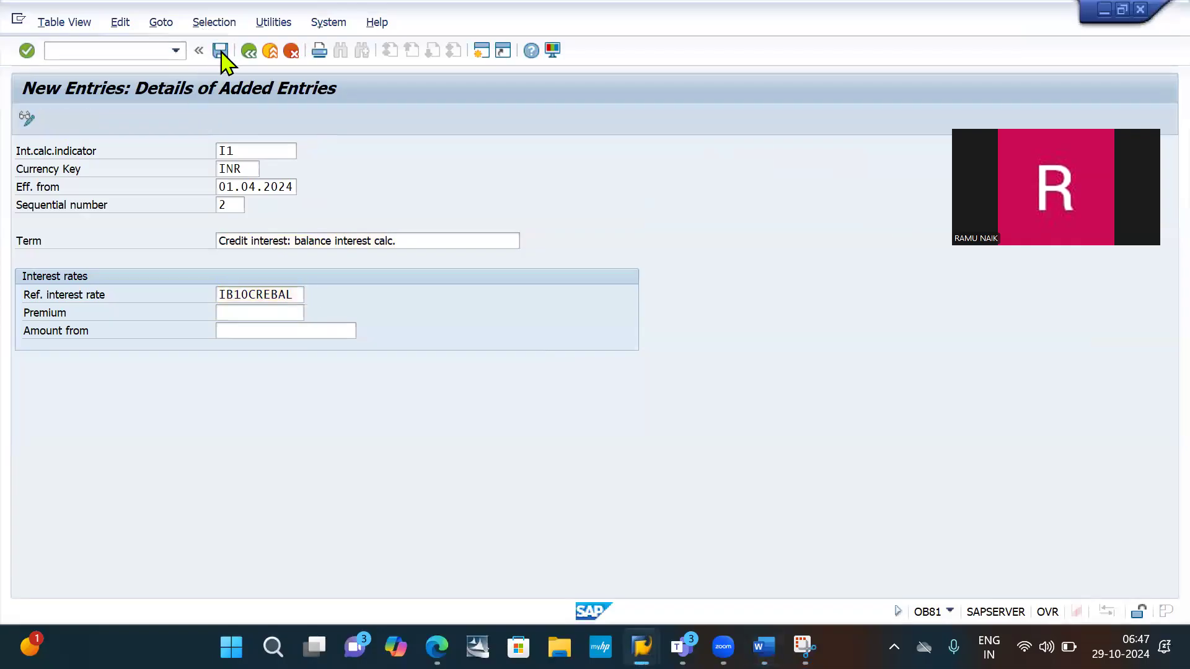
pyautogui.press('Return')
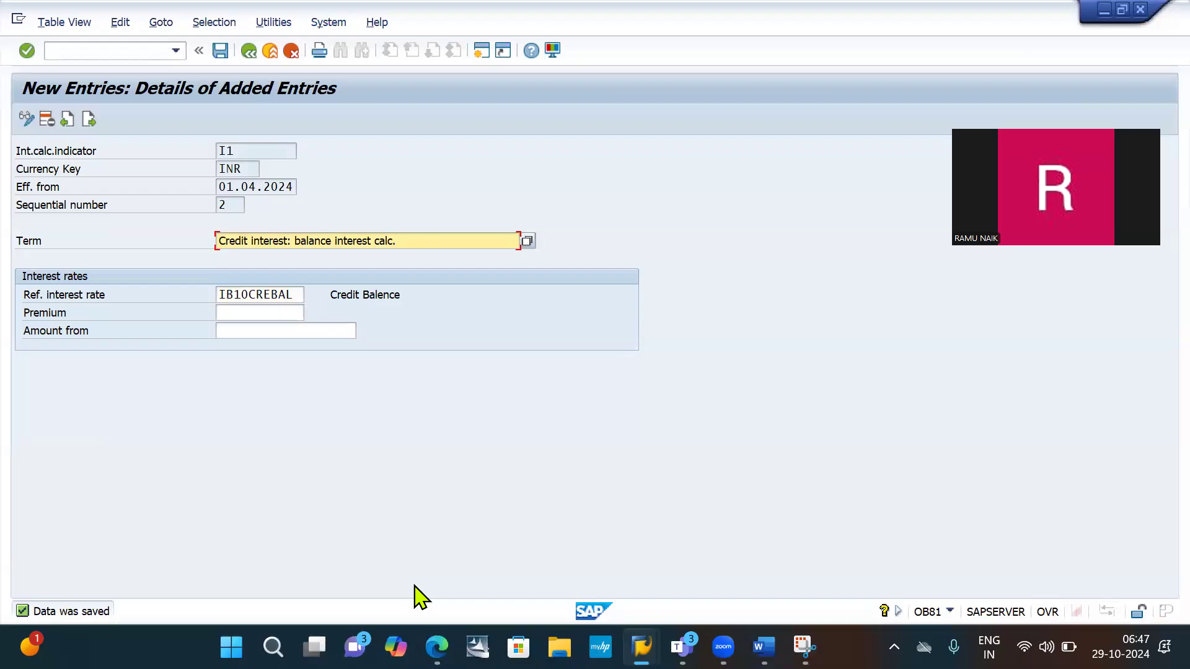
# - Switch back to the Word document and save it
pyautogui.hotkey('alt', 'Tab')
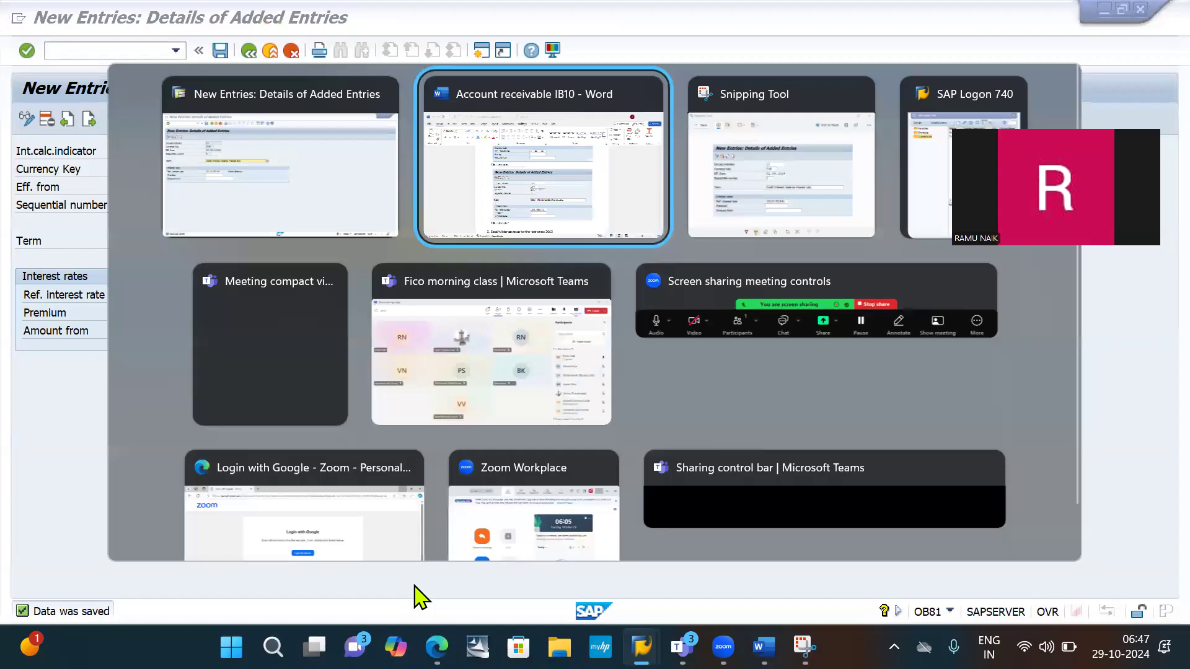
pyautogui.hotkey('alt', 'Tab')
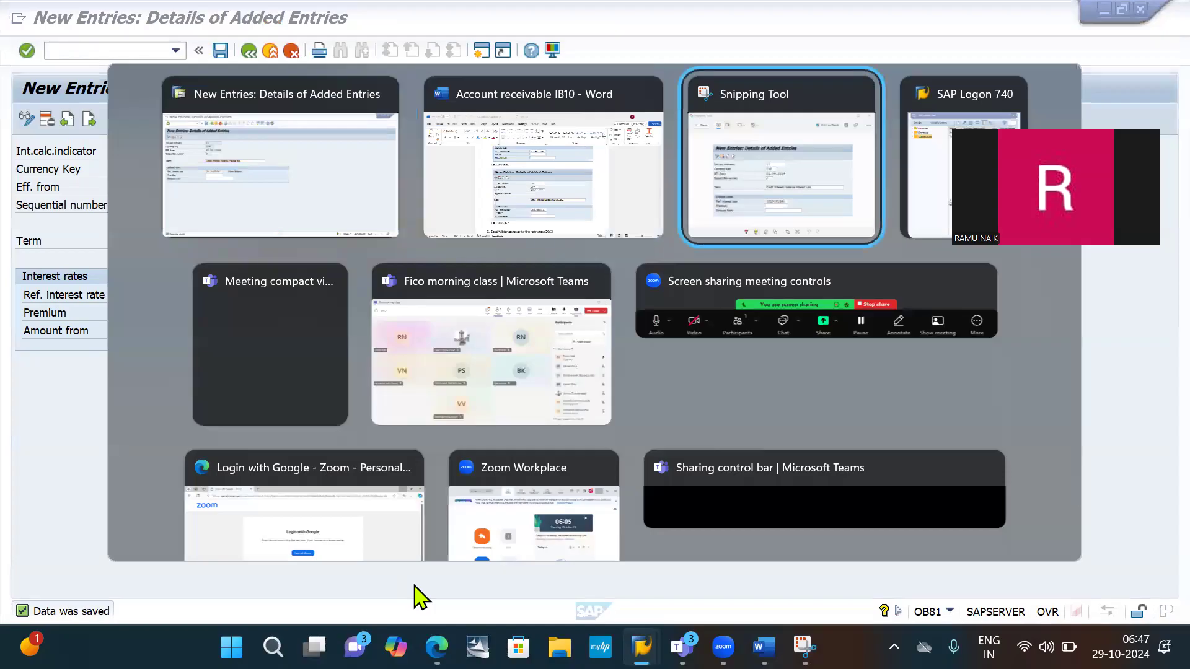
pyautogui.hotkey('alt', 'shift', 'Tab')
pyautogui.scroll(-5, 414, 584)
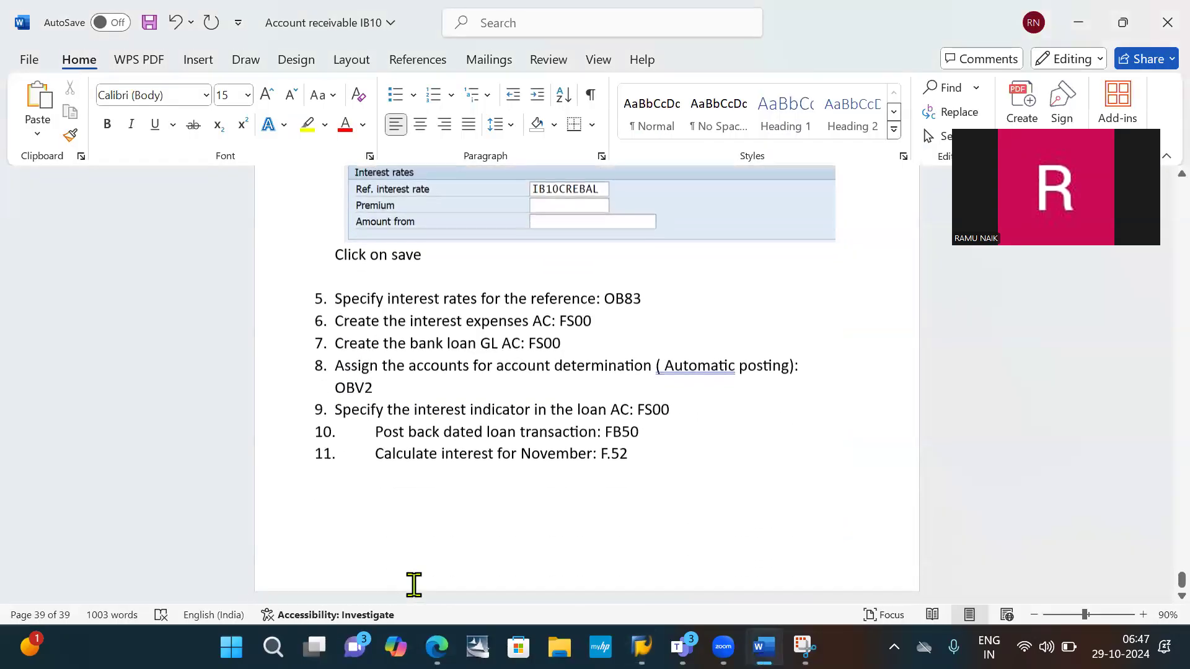
pyautogui.hotkey('ctrl', 's')
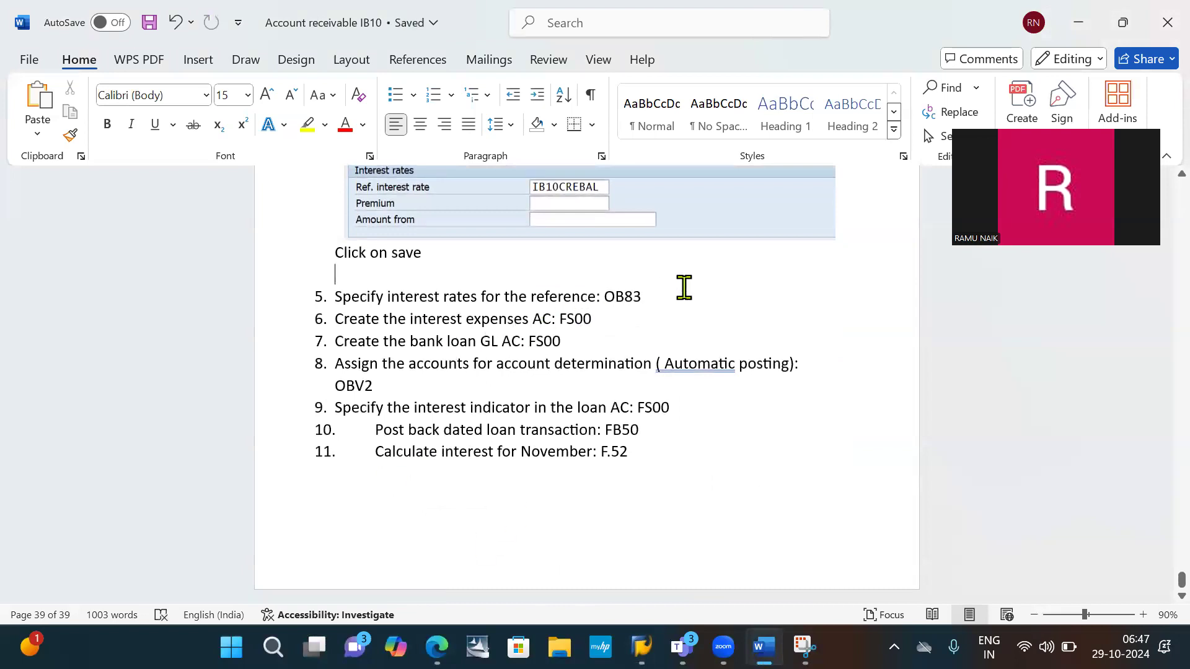
# - Pick out the transaction code in item 5 of the Word list and open transaction OB83 in SAP
pyautogui.doubleClick(619, 296)
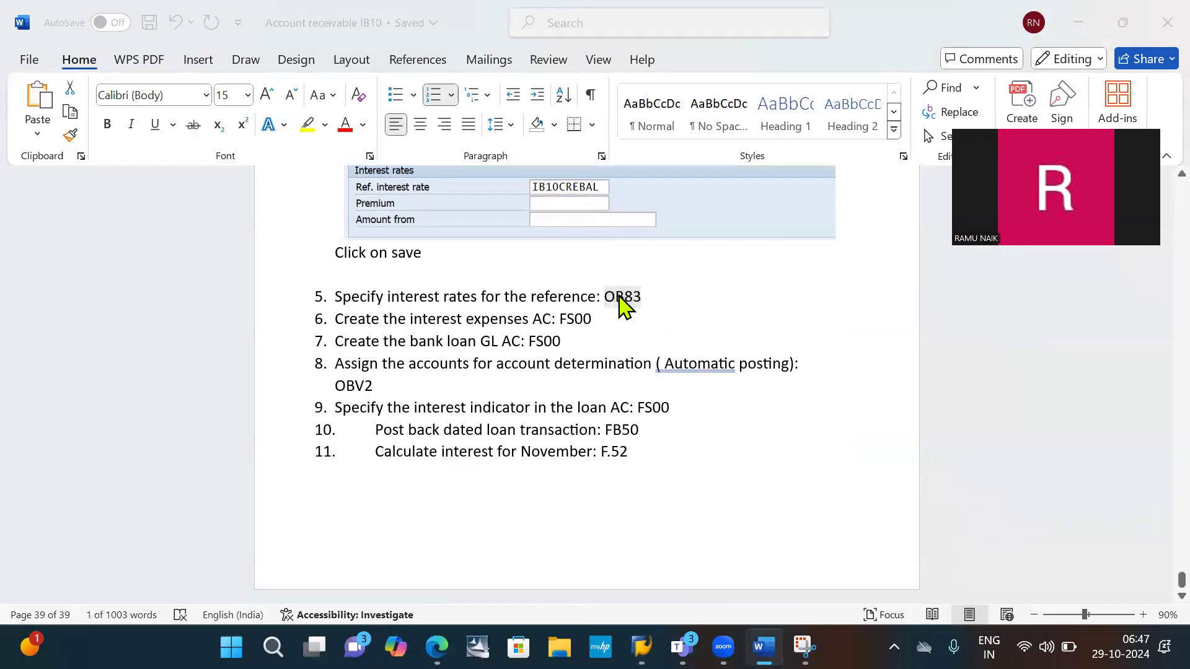
pyautogui.hotkey('alt', 'Tab')
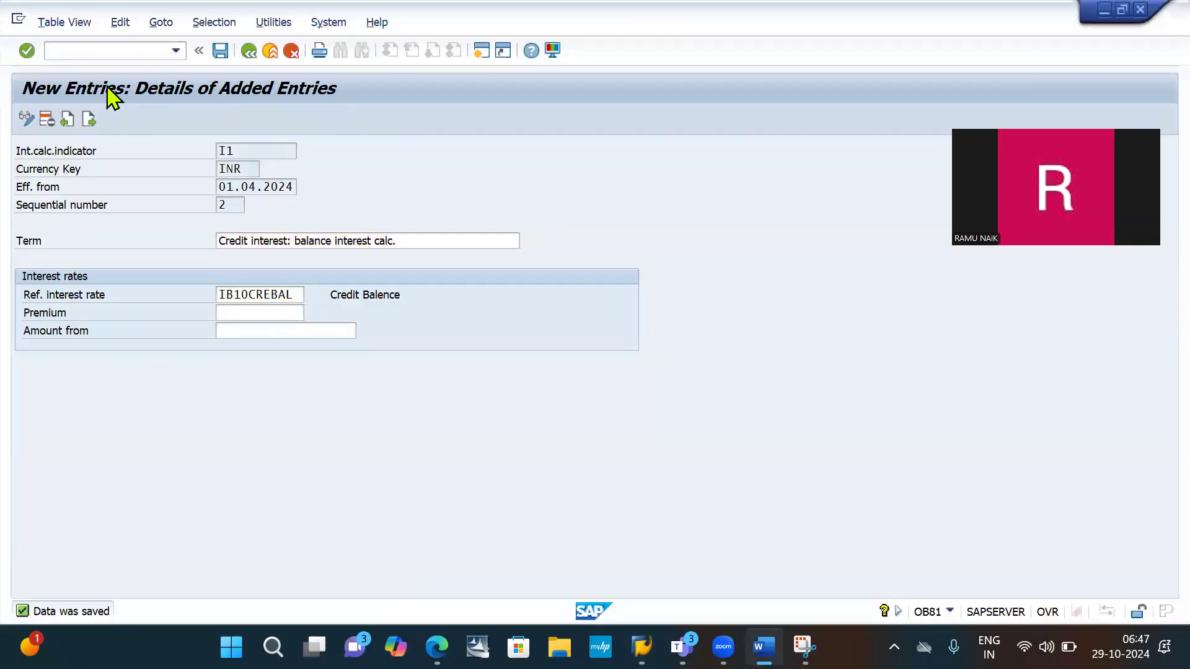
pyautogui.click(98, 50)
pyautogui.write('/n')
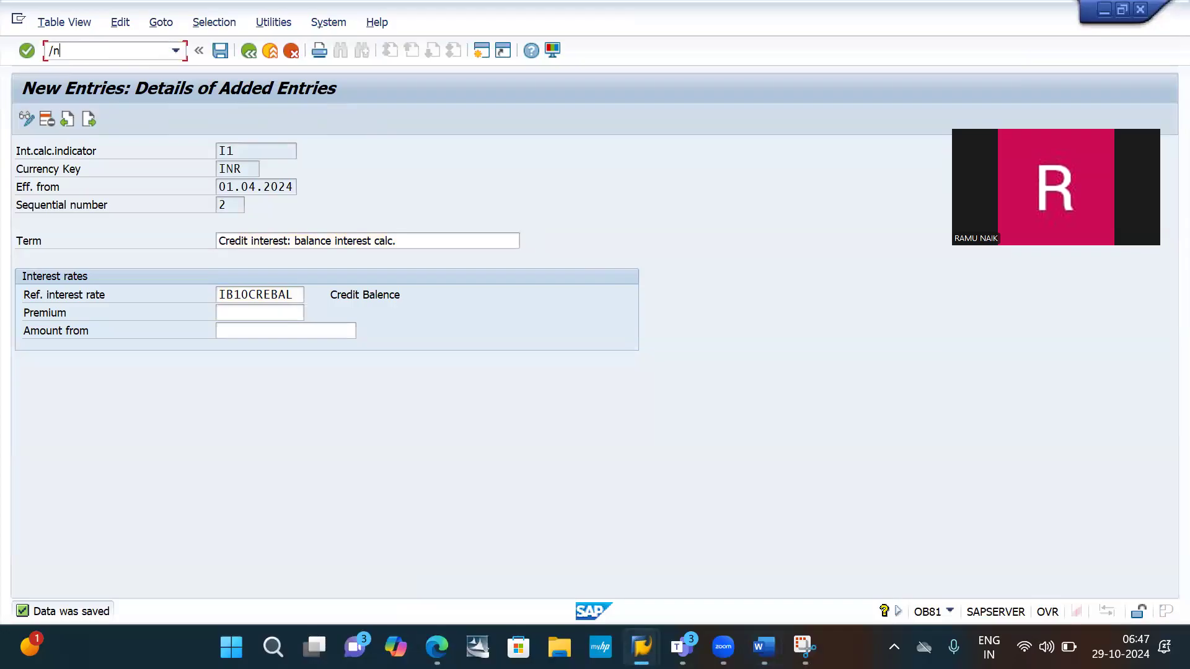
pyautogui.write('OB83')
pyautogui.press('Return')
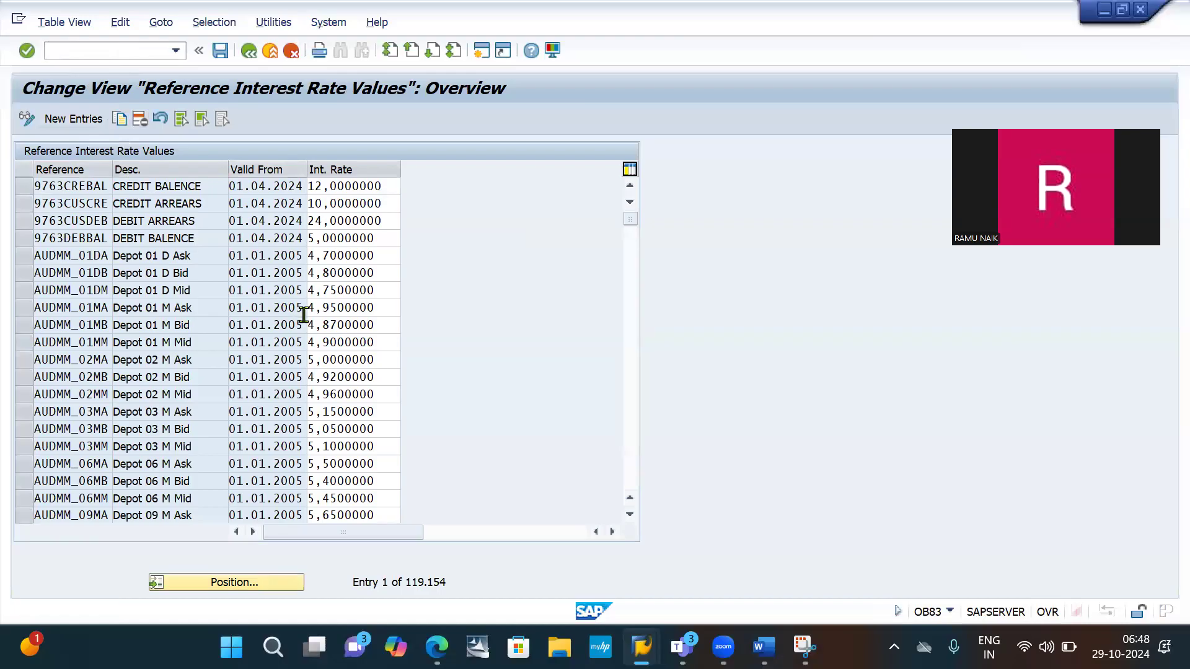
# - In the Word document, insert an unnumbered line below item 5, "Specify interest rates for the reference: OB83"
pyautogui.hotkey('alt', 'Tab')
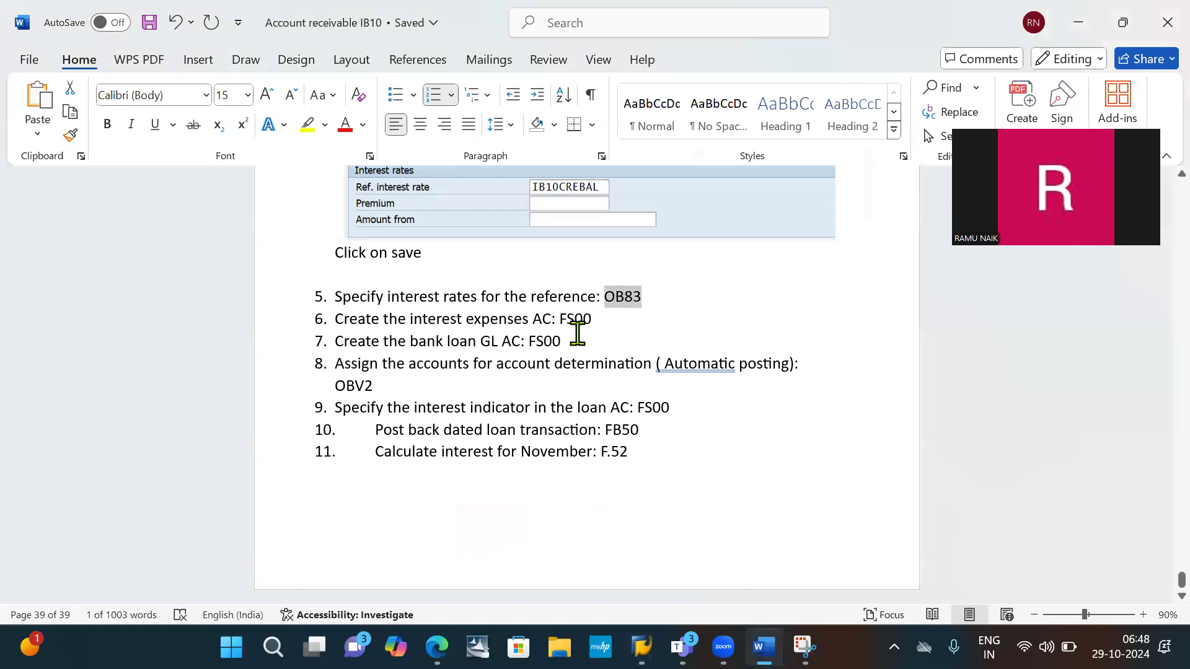
pyautogui.click(678, 287)
pyautogui.press('Return')
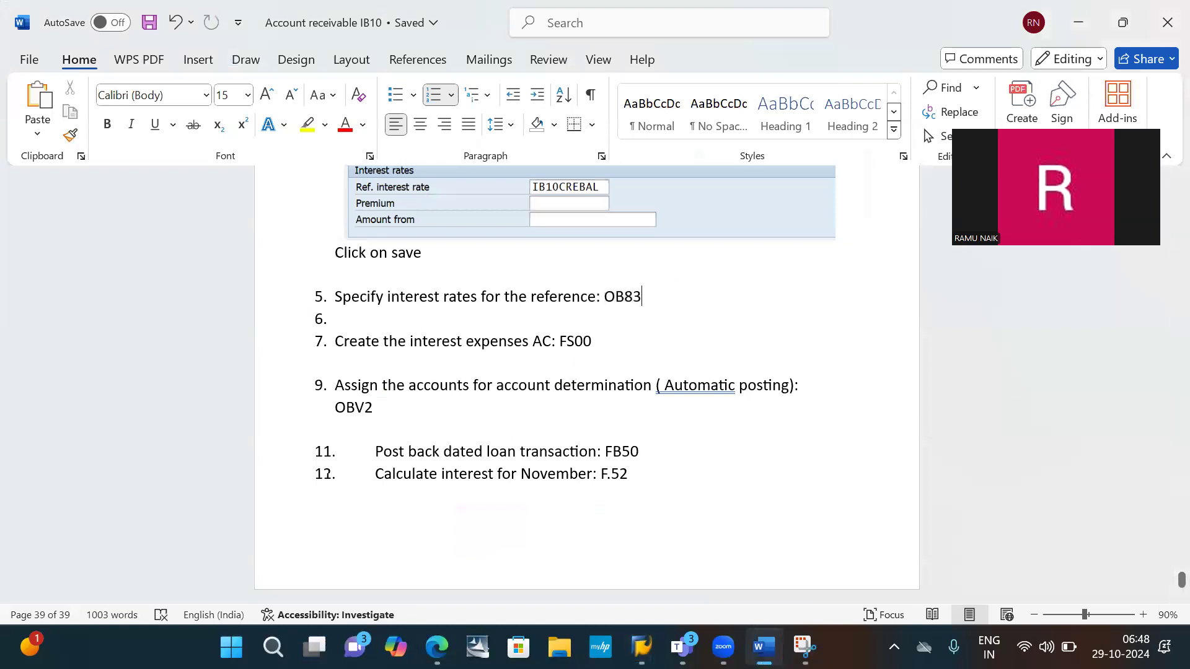
pyautogui.press('BackSpace')
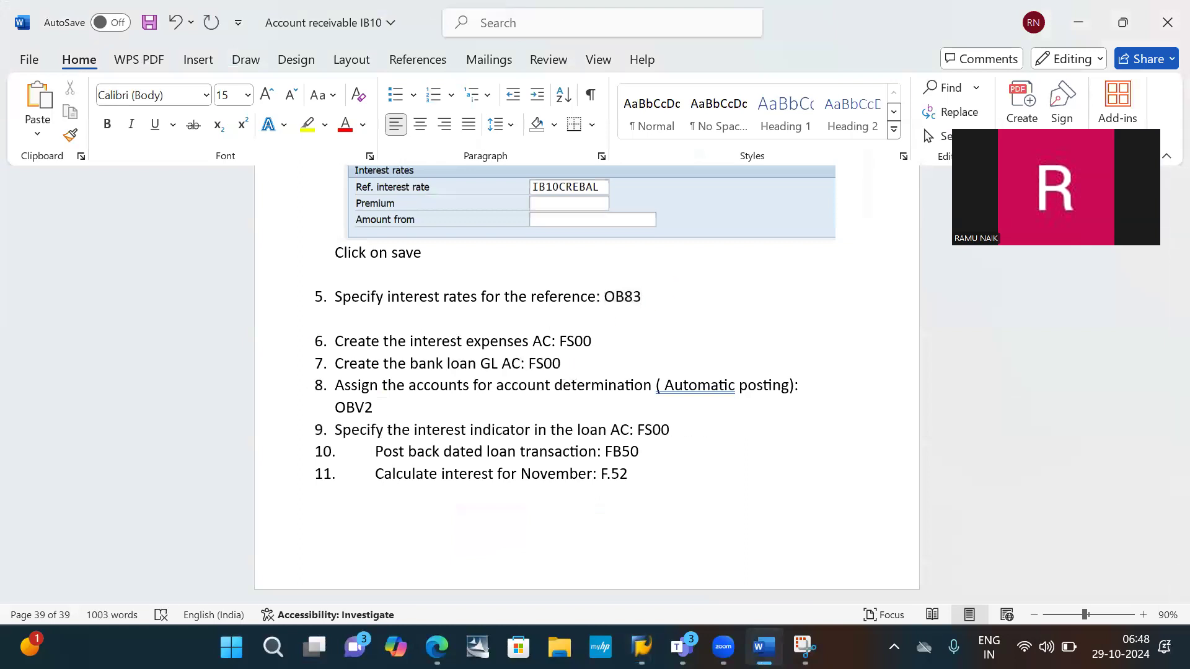
pyautogui.scroll(3, 685, 279)
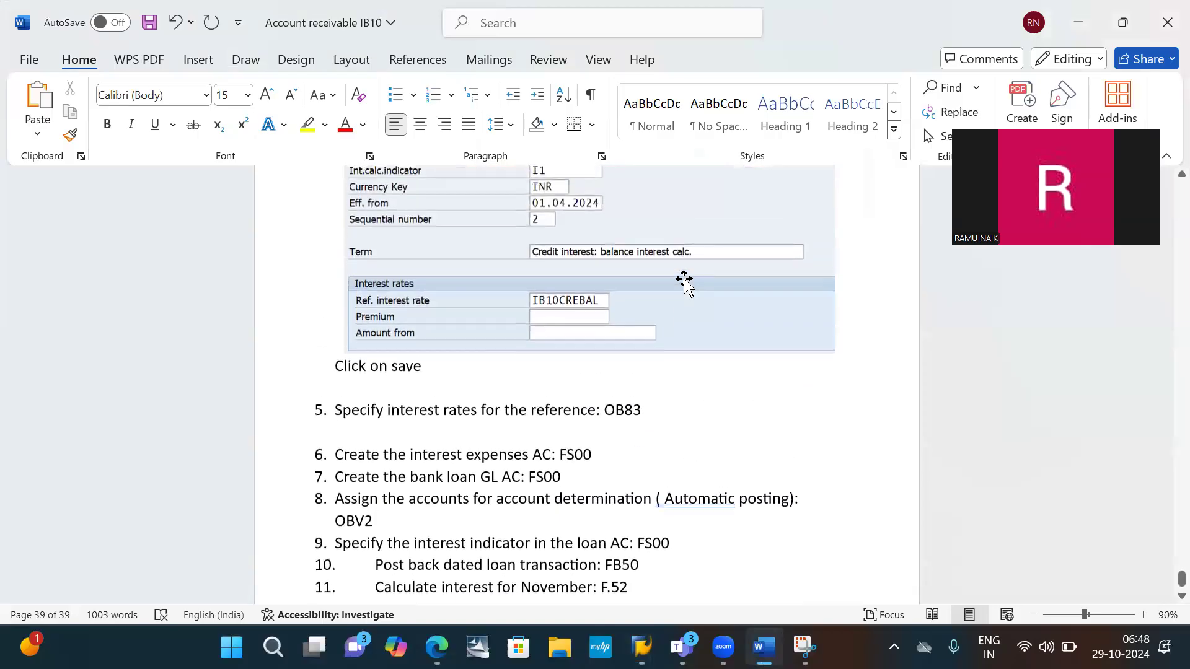
pyautogui.scroll(-3, 684, 278)
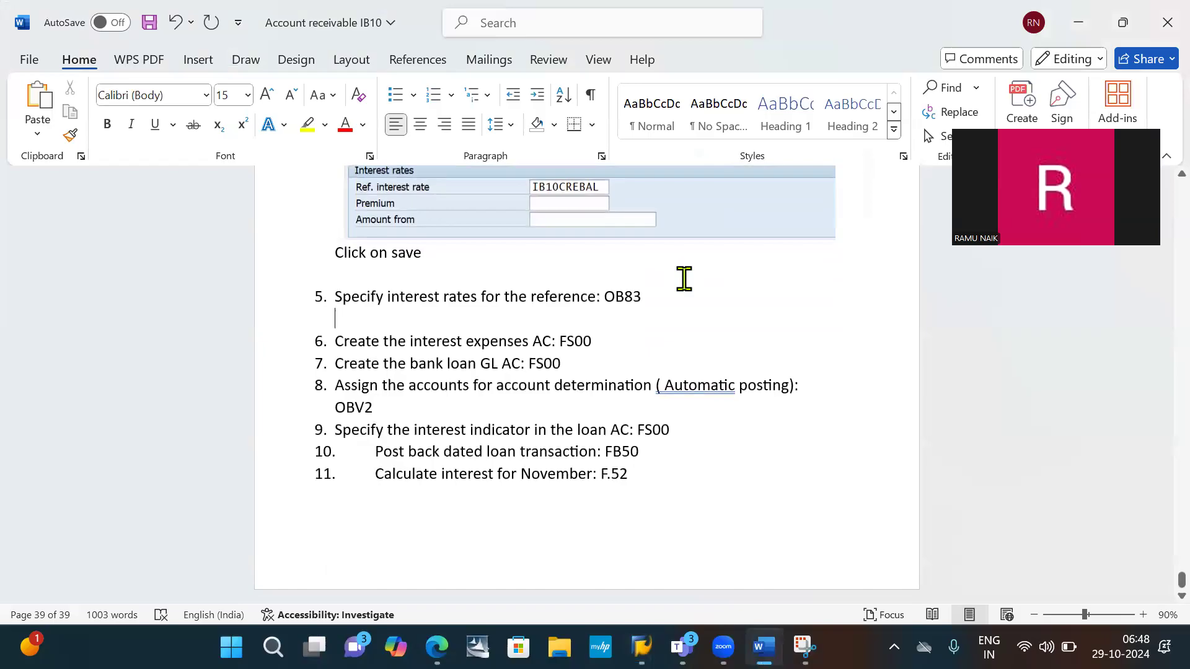
# - Write "Interest on debit balance: Ref: IB10DEBBAL: 5%" on the line under item 5 and start another line
pyautogui.write('in')
pyautogui.press('BackSpace')
pyautogui.write('n')
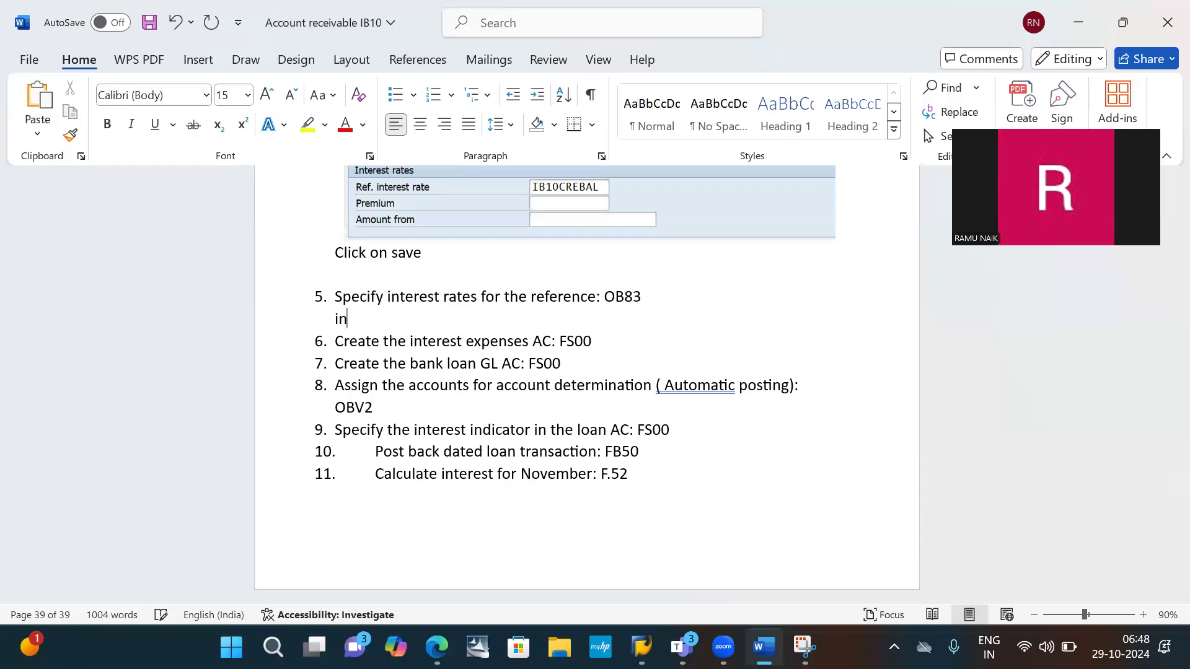
pyautogui.write('terest on debit balance')
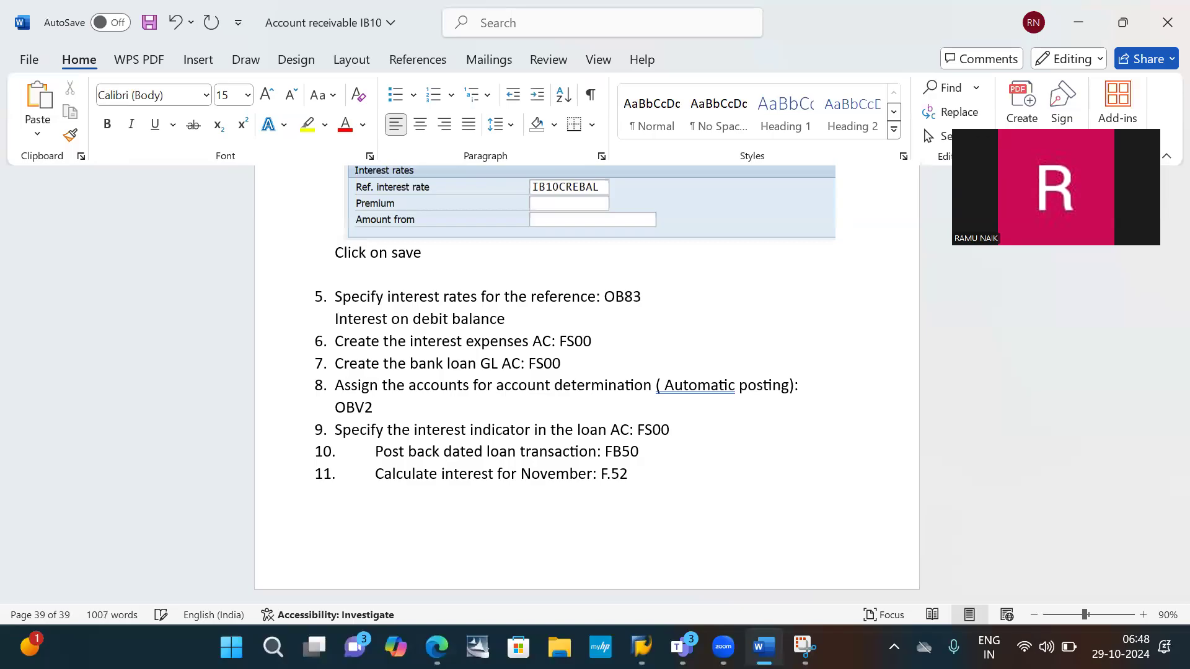
pyautogui.press('BackSpace')
pyautogui.write(':')
pyautogui.write('Ref: IB10DEBBAL')
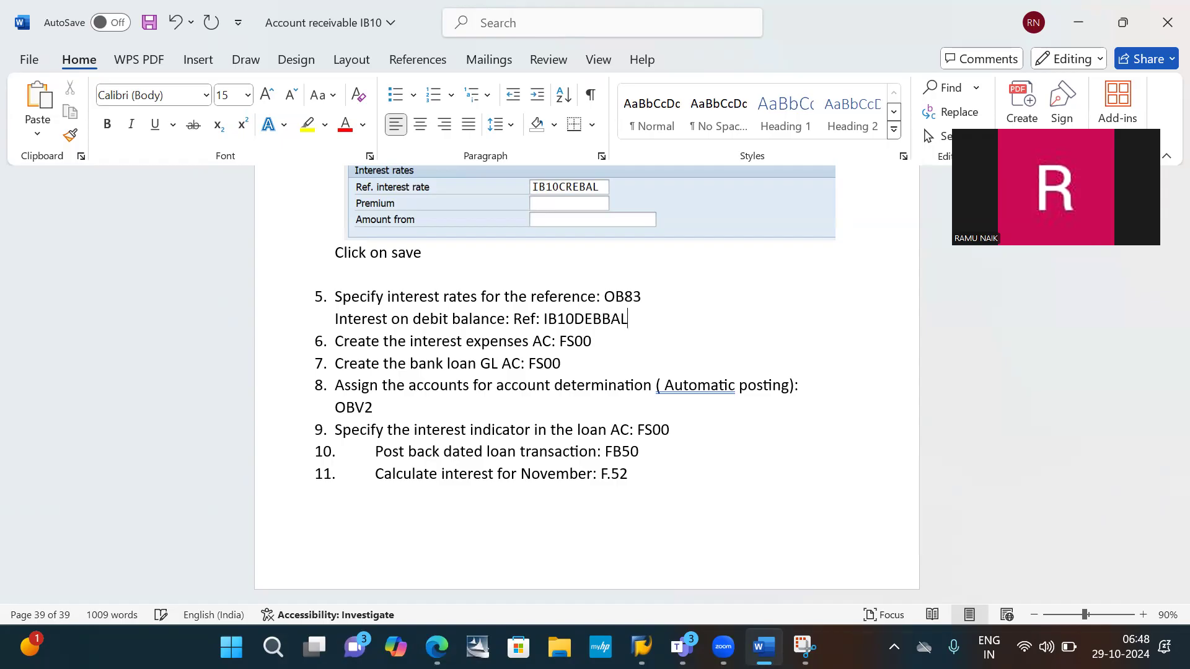
pyautogui.write(': 5%')
pyautogui.press('Return')
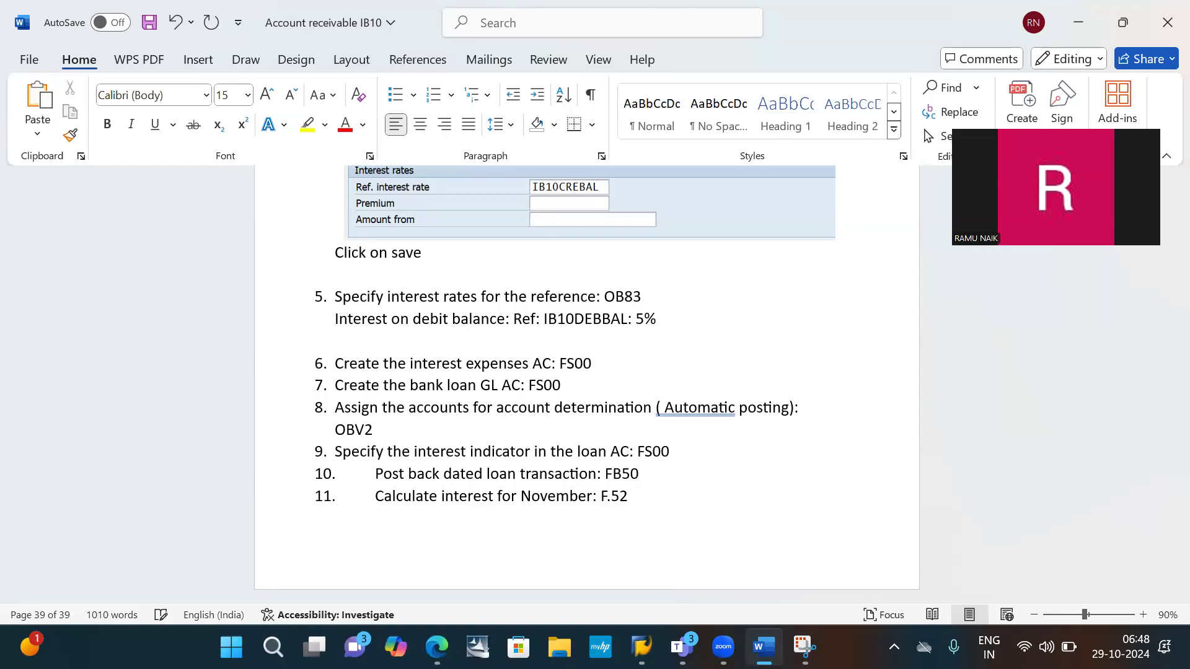
# - Write "Interest on credit balance: Ref:" on the line below the debit balance entry in item 5
pyautogui.write('Interest on credit bal')
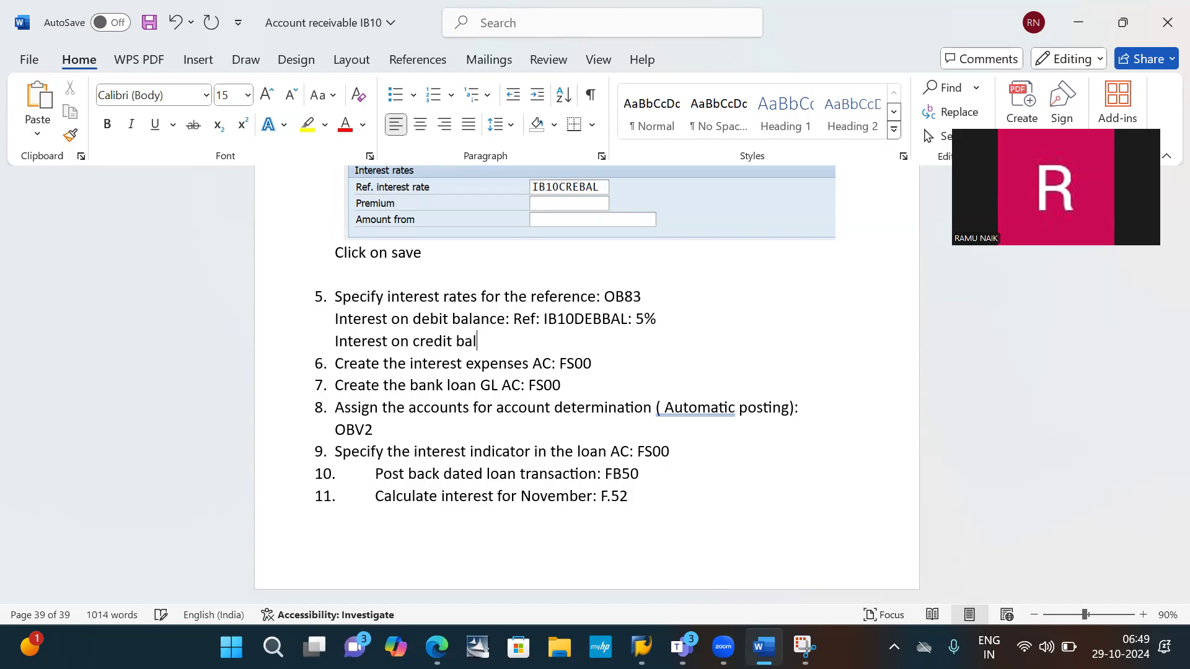
pyautogui.write('ance: Ref: IN')
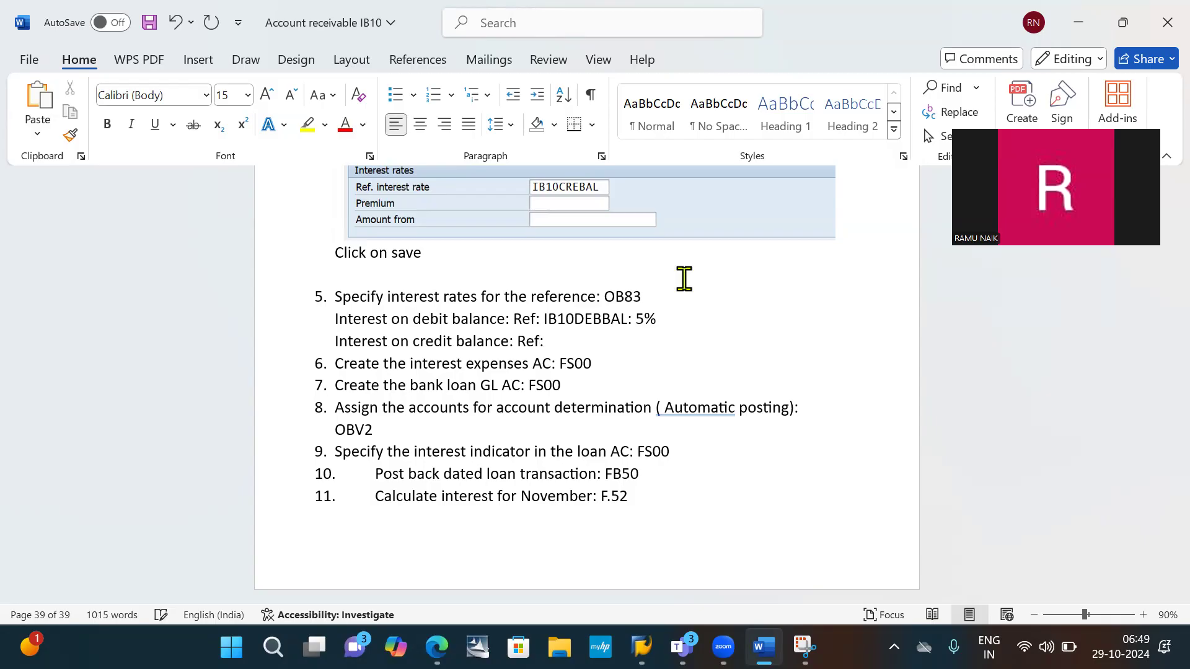
# - Complete the credit balance line with "IB10CREBAL: 10%", start another line, save the document and switch back to SAP
pyautogui.press('BackSpace')
pyautogui.write('BWO')
pyautogui.press('BackSpace')
pyautogui.press('BackSpace')
pyautogui.write('10CRE')
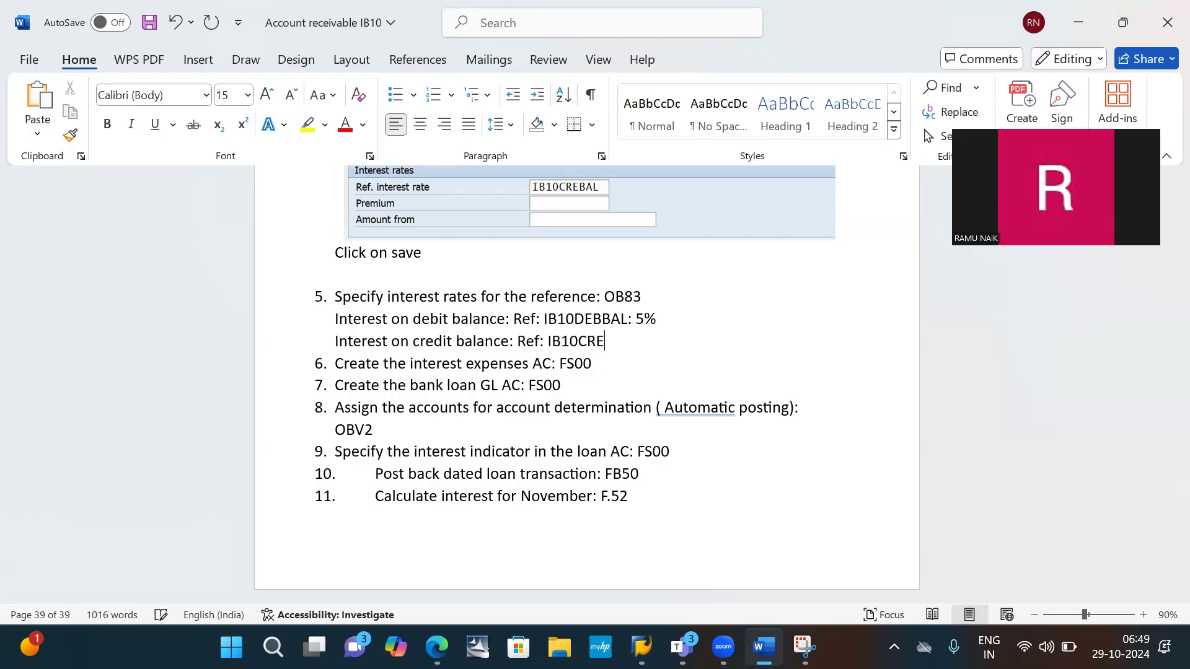
pyautogui.write('BAL: 10%')
pyautogui.press('Return')
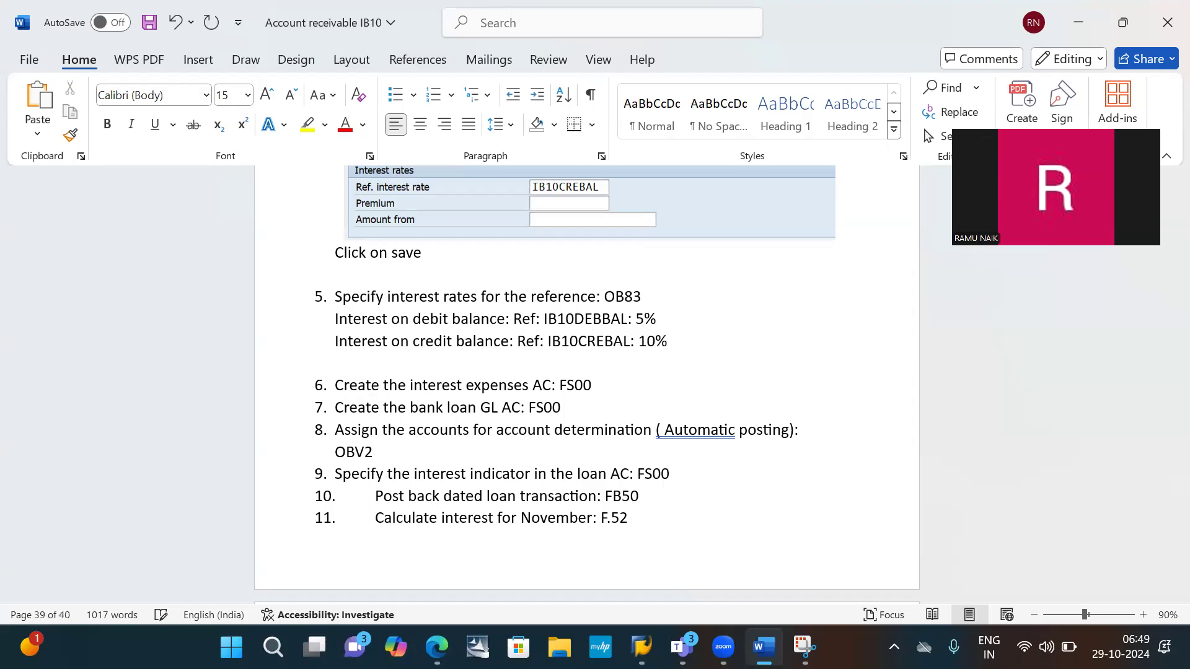
pyautogui.hotkey('ctrl', 's')
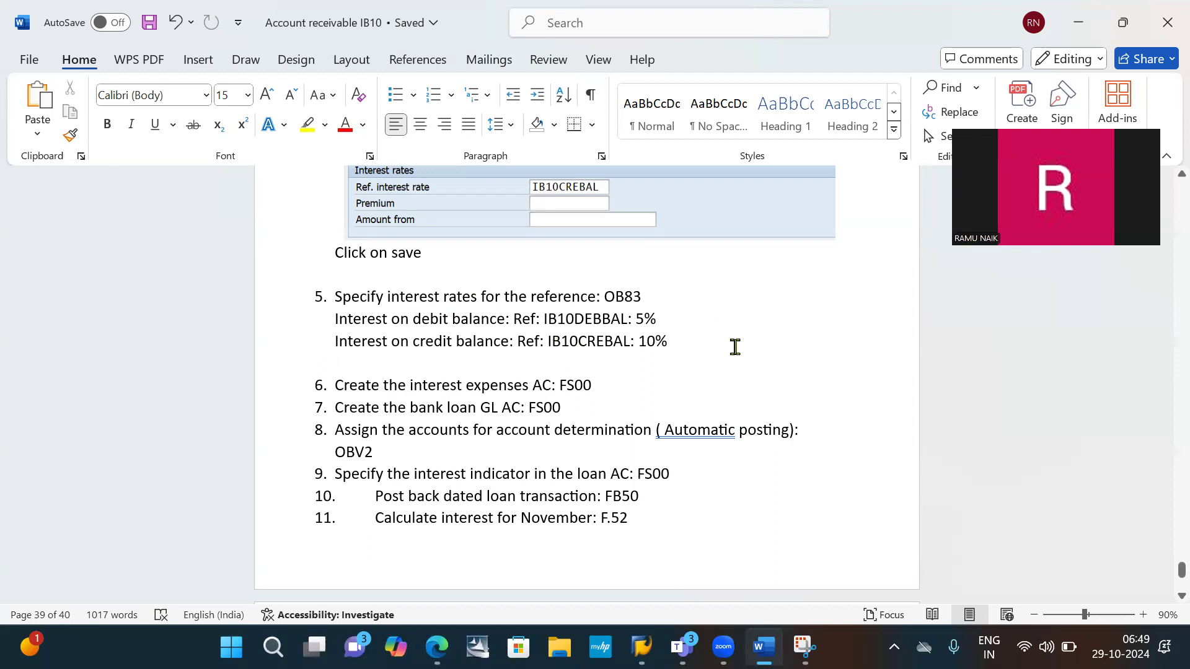
pyautogui.hotkey('alt', 'Tab')
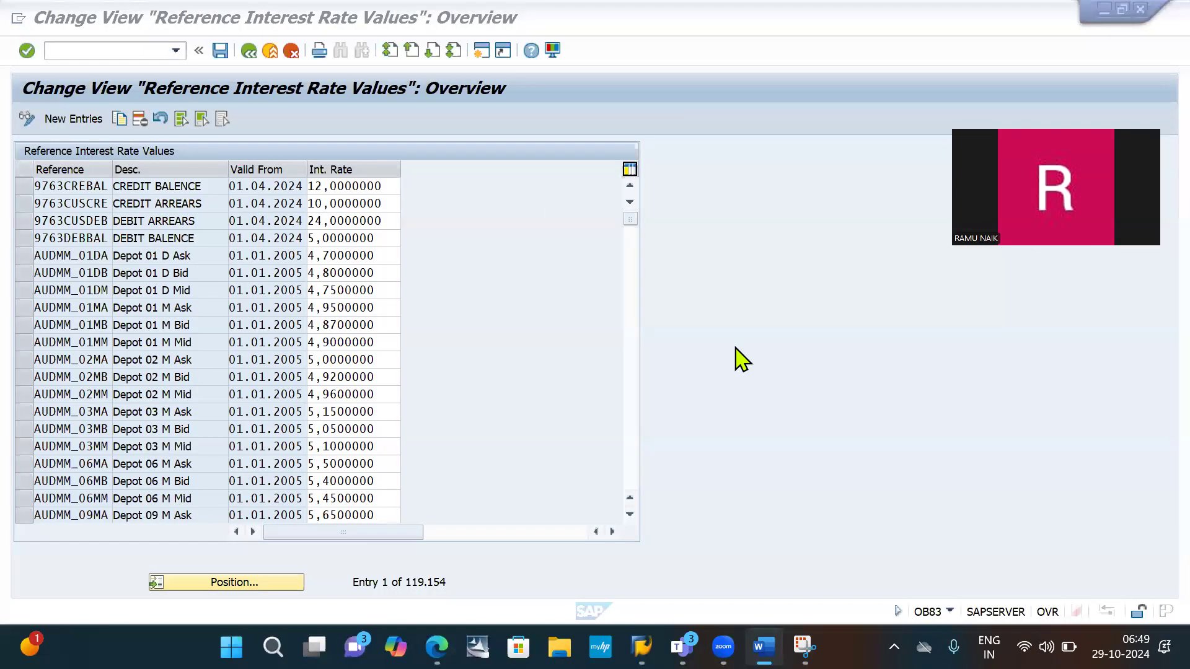
pyautogui.click(77, 121)
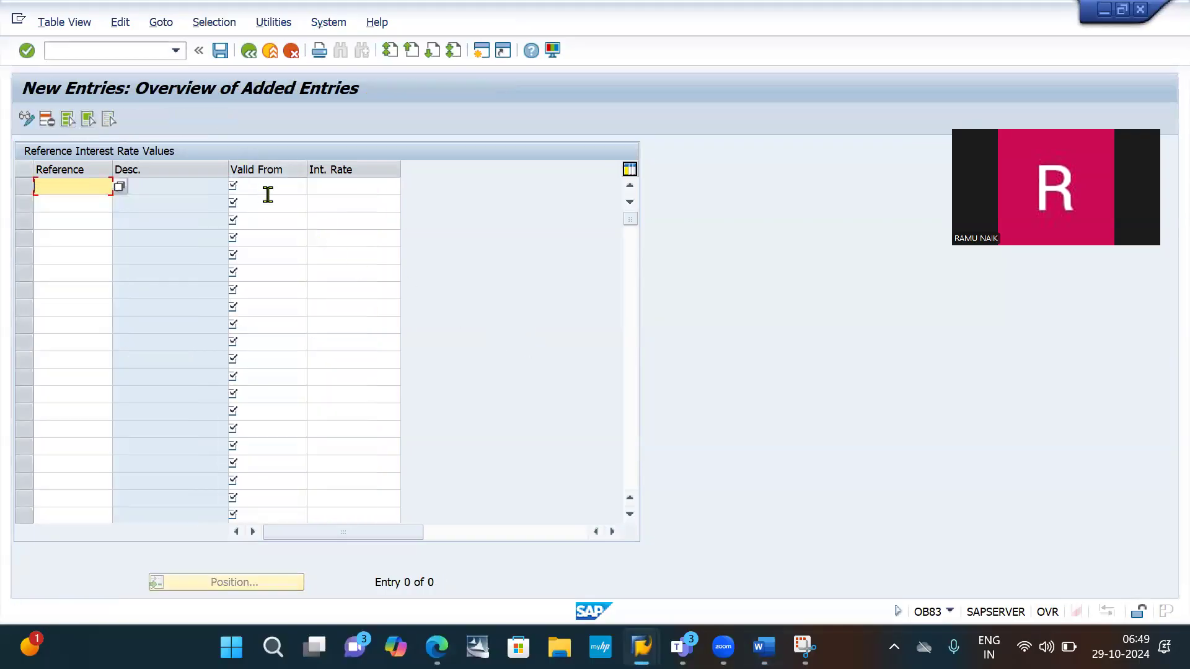
pyautogui.click(111, 50)
pyautogui.press('Down')
pyautogui.press('Return')
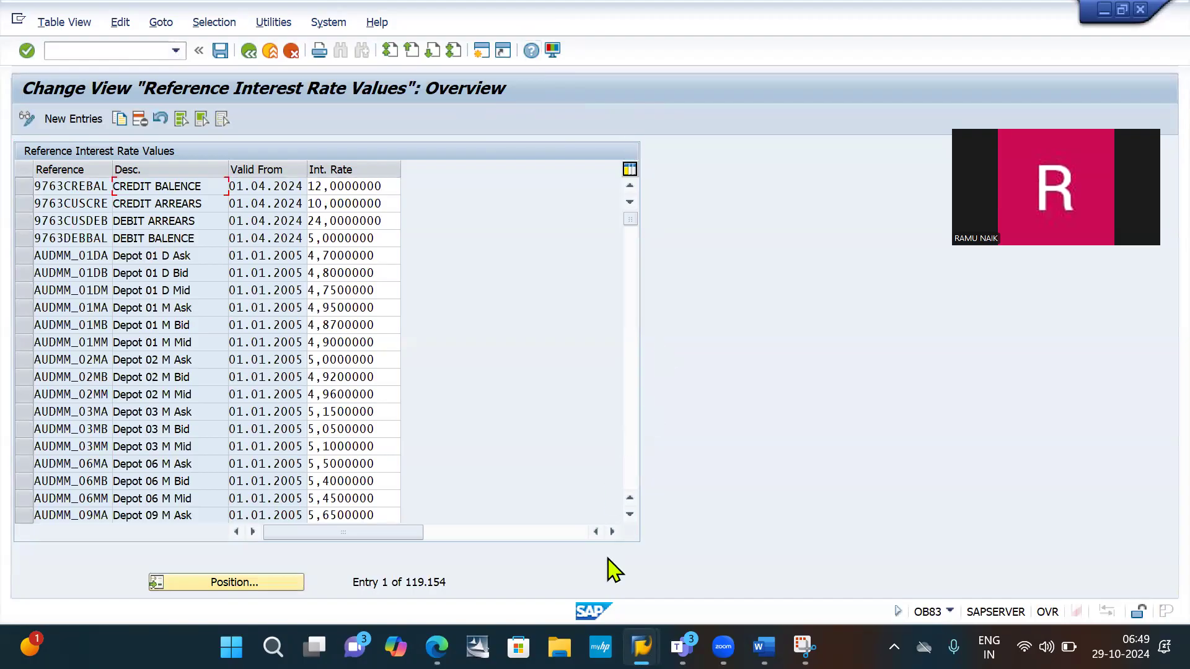
# - Capture the New Entries button of the OB83 overview with Snipping Tool and paste the picture below the credit balance line in Word
pyautogui.hotkey('alt', 'Tab')
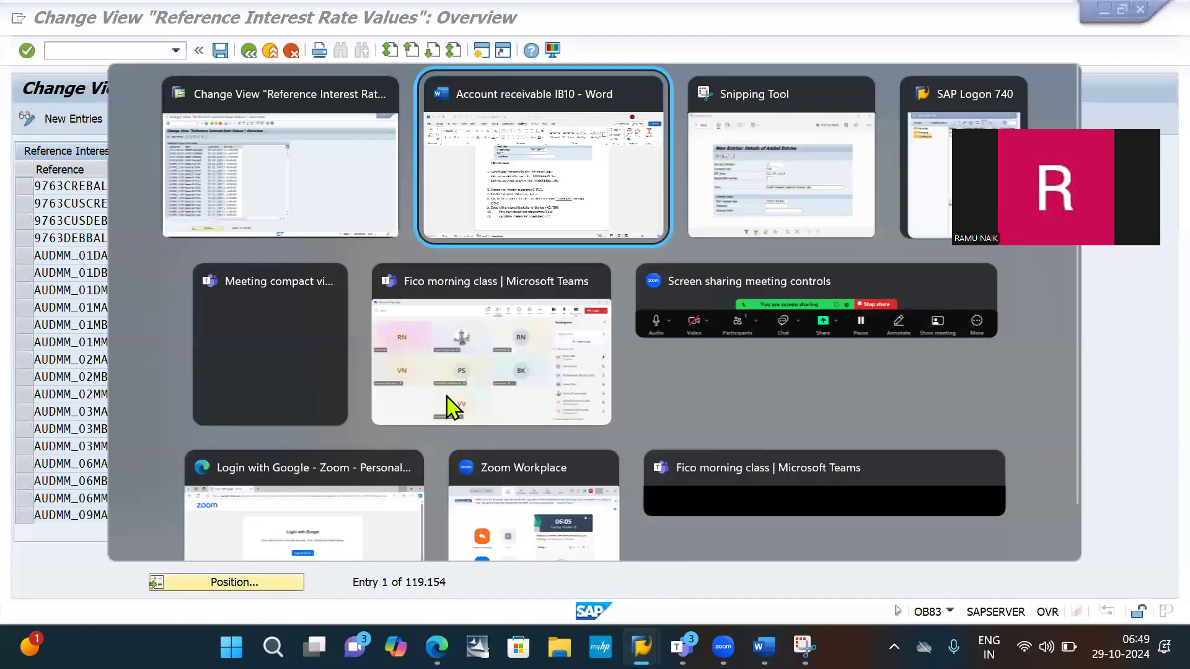
pyautogui.hotkey('alt', 'Tab')
pyautogui.click(323, 49)
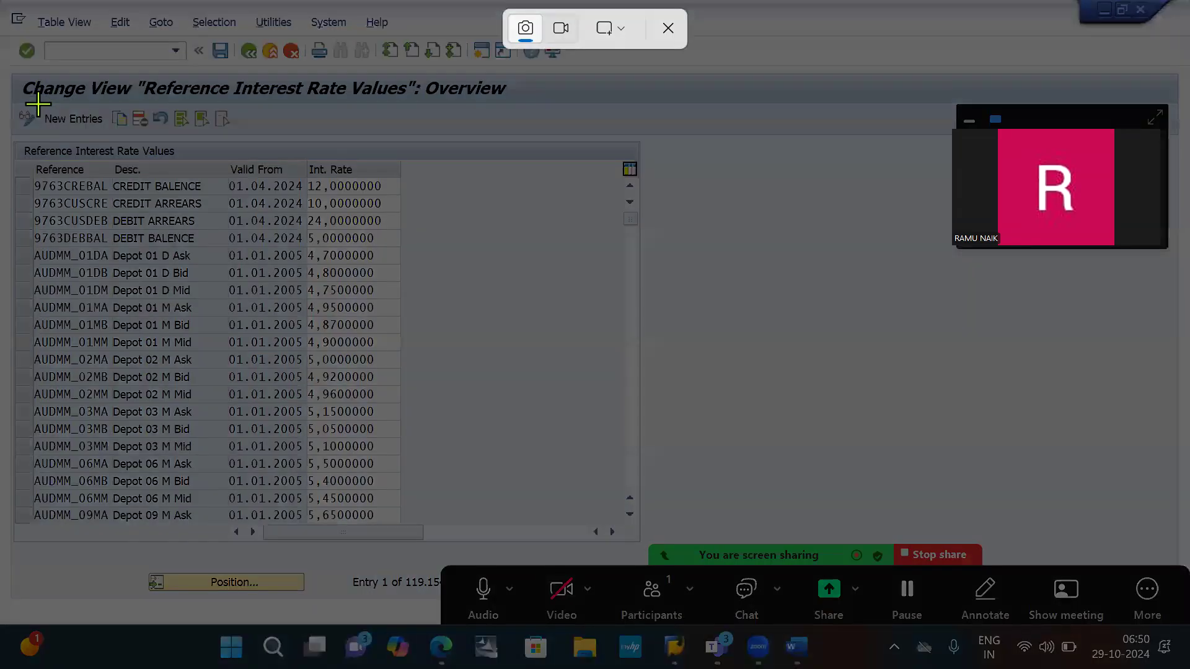
pyautogui.moveTo(35, 102); pyautogui.dragTo(111, 140)
pyautogui.hotkey('alt', 'Tab')
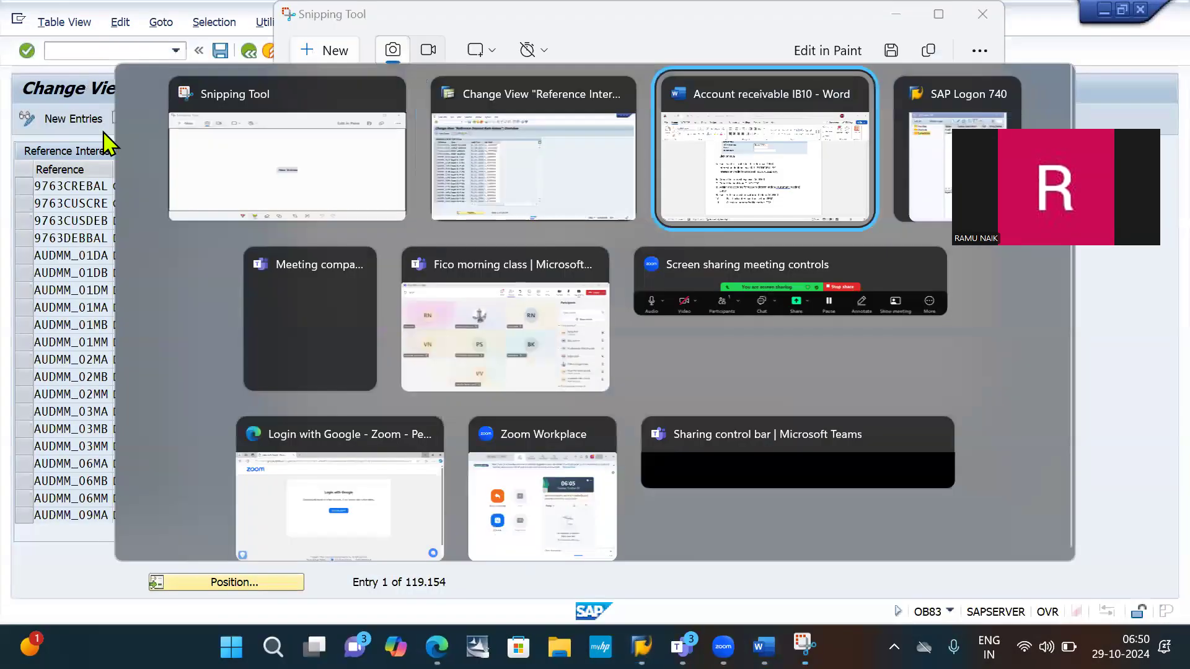
pyautogui.hotkey('ctrl', 'v')
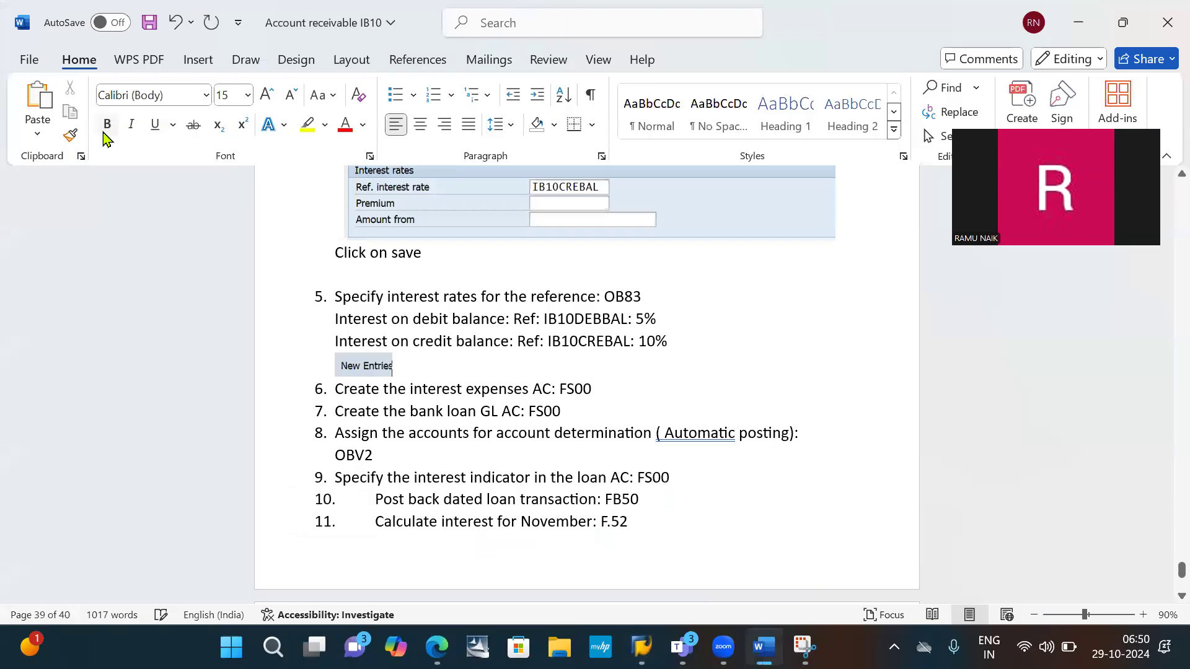
# - In SAP, add a new reference interest rate entry IB1ODEBBAL, valid from 01.04.2024, with interest rate 5
pyautogui.hotkey('alt', 'Tab')
pyautogui.press('Tab')
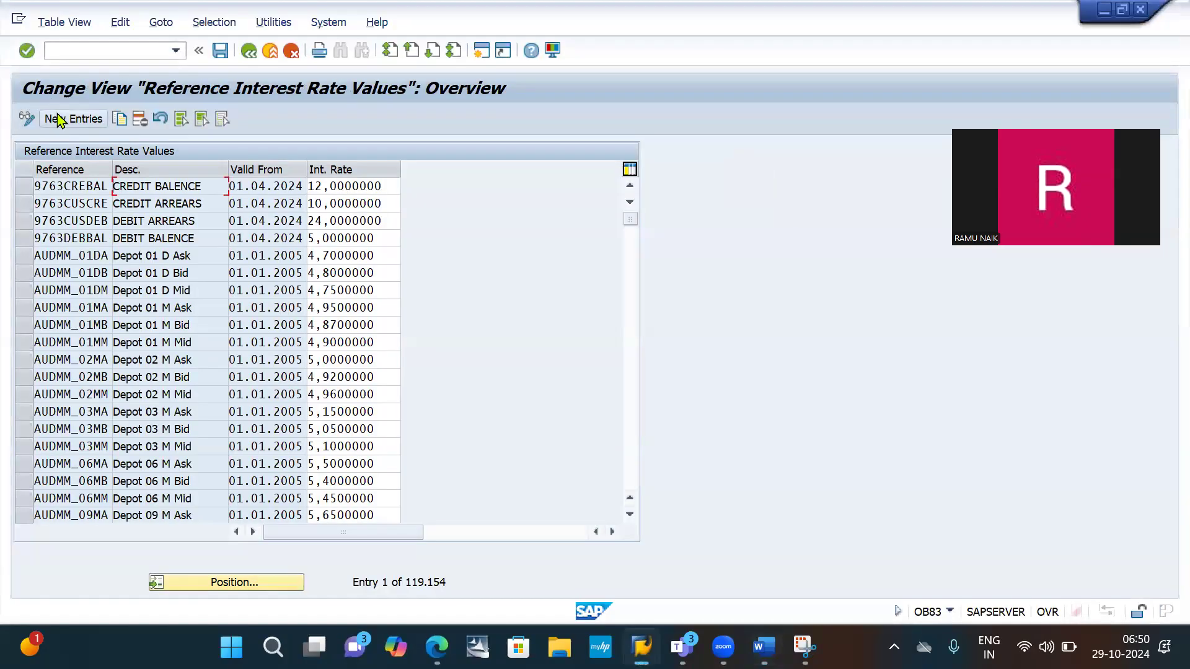
pyautogui.click(60, 118)
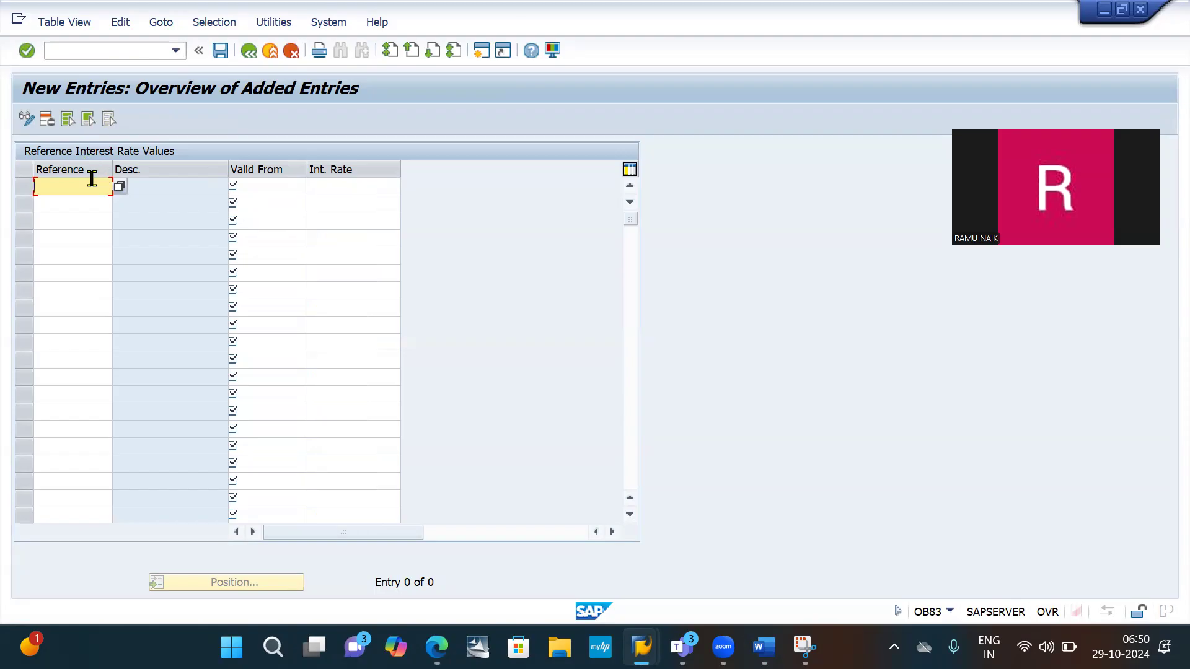
pyautogui.write('IB10DEBBAL')
pyautogui.press('Return')
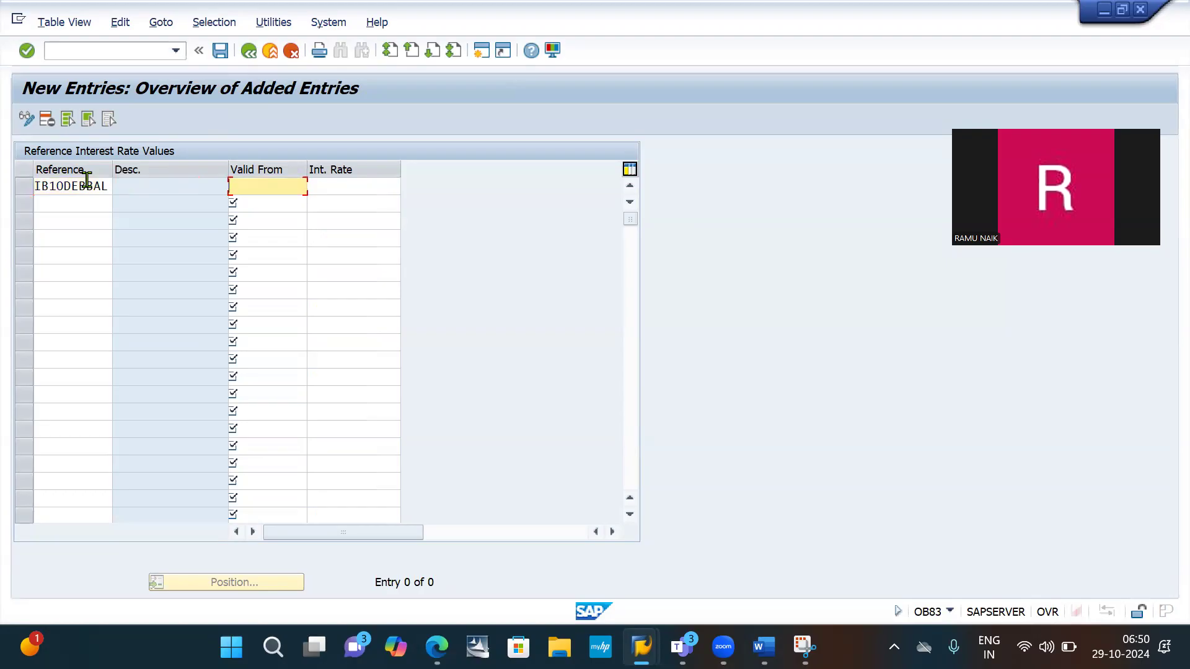
pyautogui.press('Down')
pyautogui.press('Return')
pyautogui.press('Return')
pyautogui.write('5')
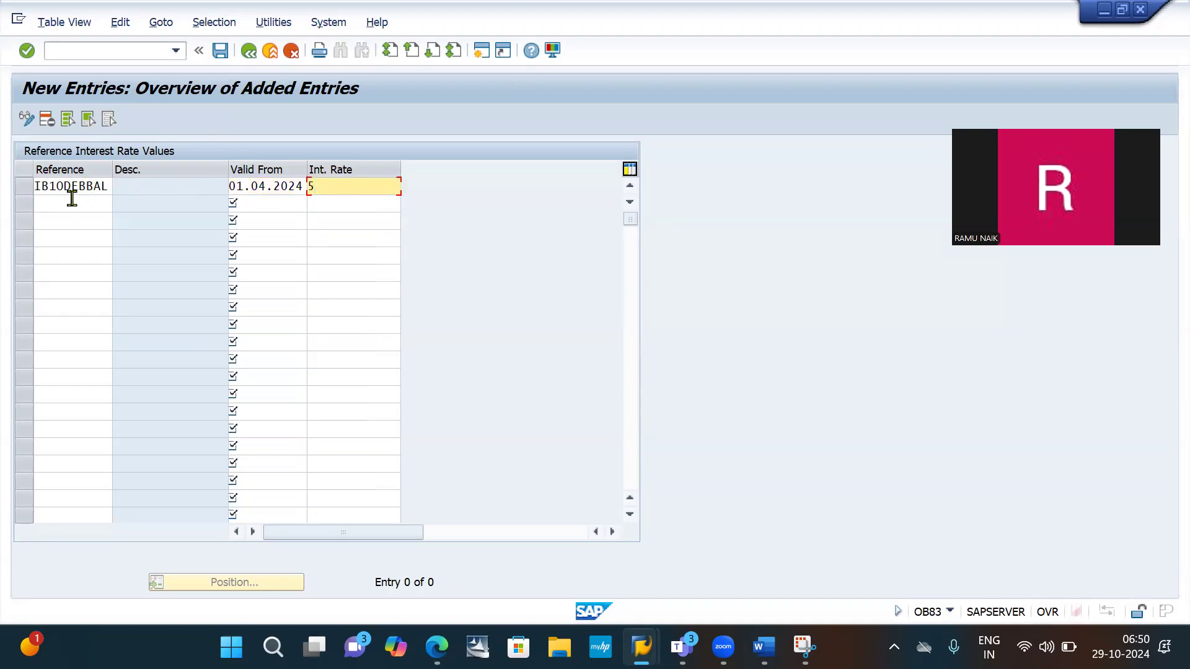
# - Add a second entry for reference IB10CREBAL, valid from 01.04.2024, with interest rate 10, and validate the entries
pyautogui.click(72, 199)
pyautogui.write('IBQ')
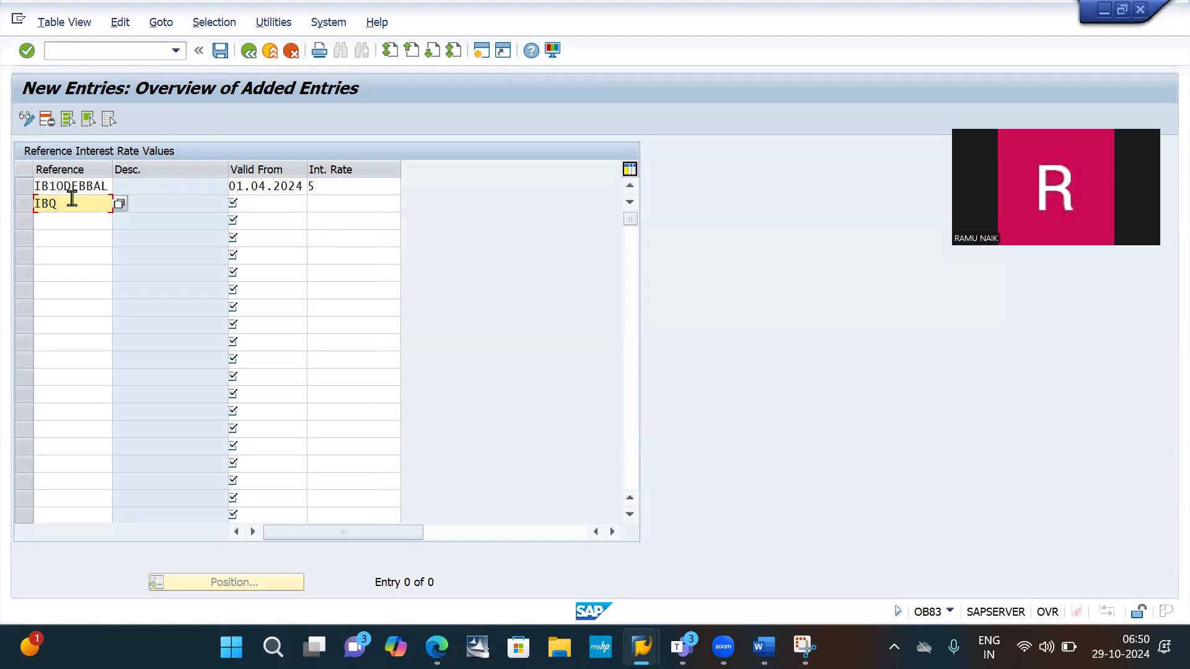
pyautogui.press('BackSpace')
pyautogui.write('10CREBAL')
pyautogui.press('Tab')
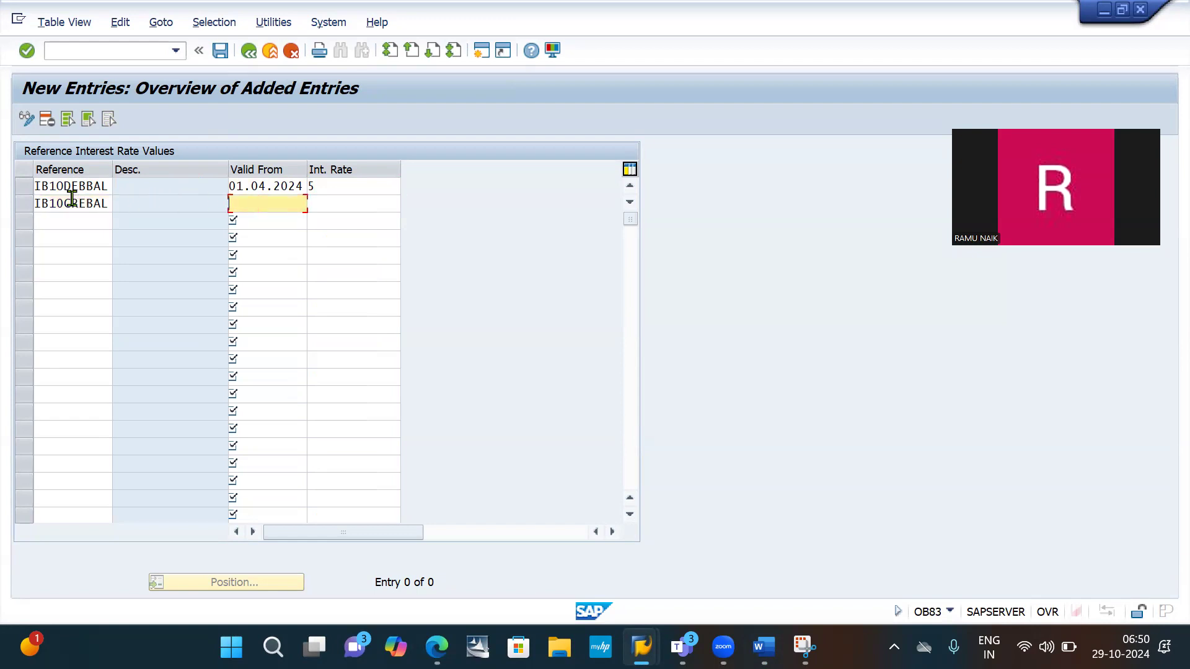
pyautogui.press('Down')
pyautogui.press('Tab')
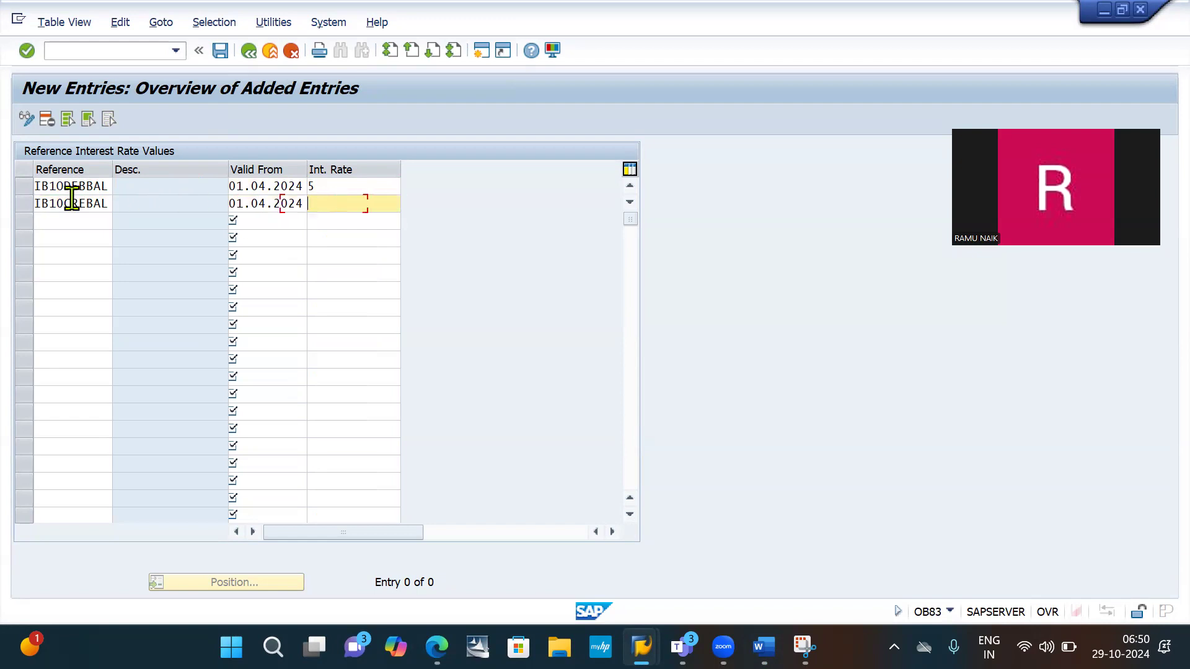
pyautogui.write('10')
pyautogui.press('Return')
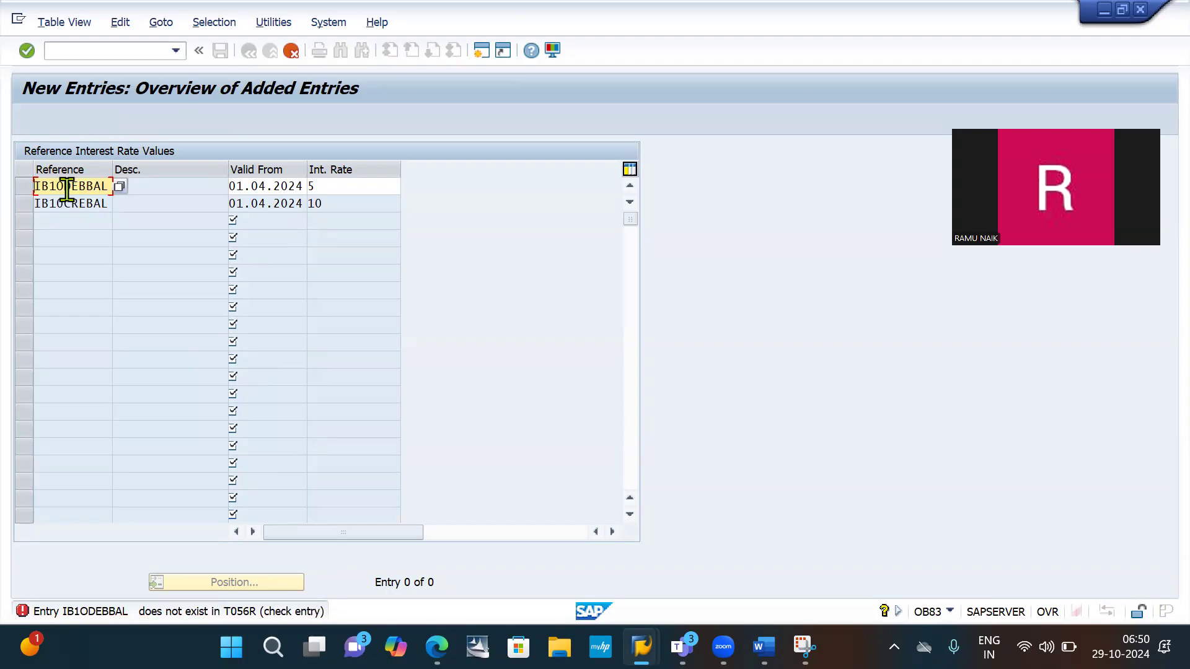
# - Correct the first entry's reference to IB10DEBBAL, replacing the letter O with a zero, and validate the entries again
pyautogui.moveTo(64, 186); pyautogui.dragTo(115, 189)
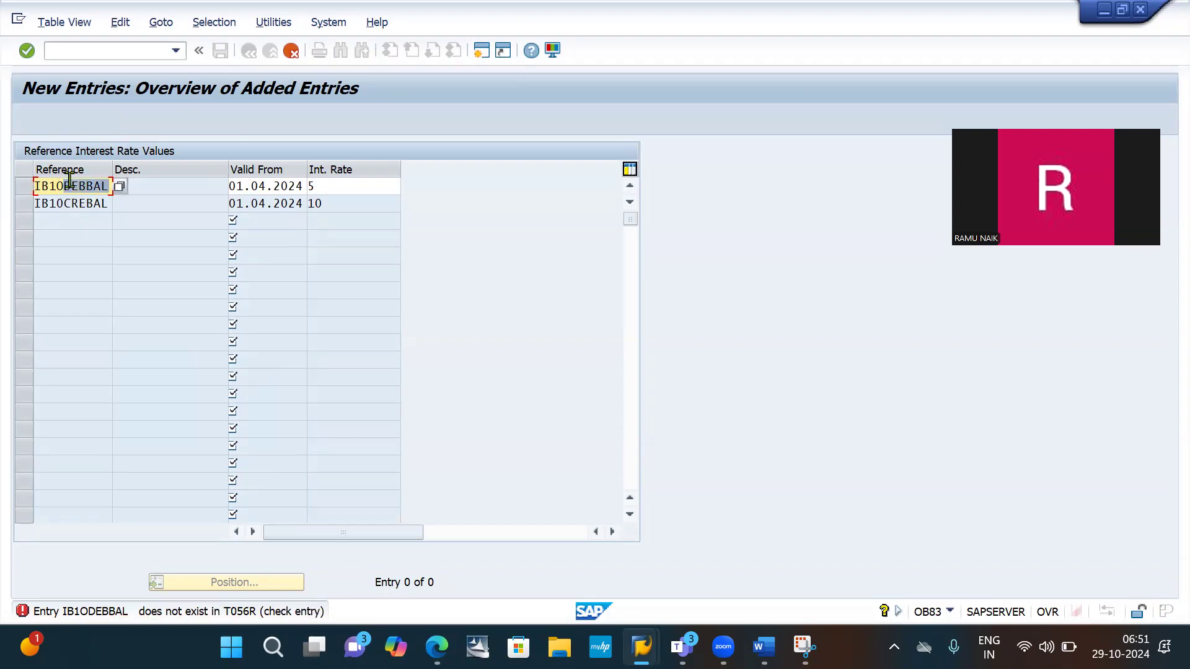
pyautogui.click(63, 185)
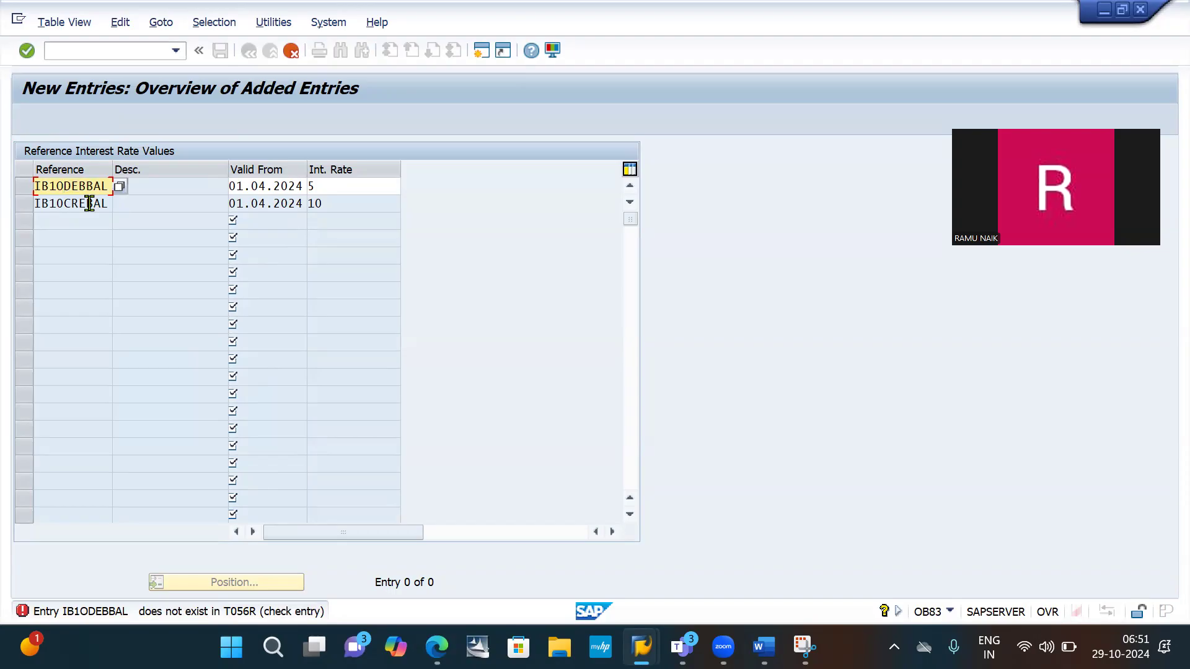
pyautogui.write('0')
pyautogui.press('Return')
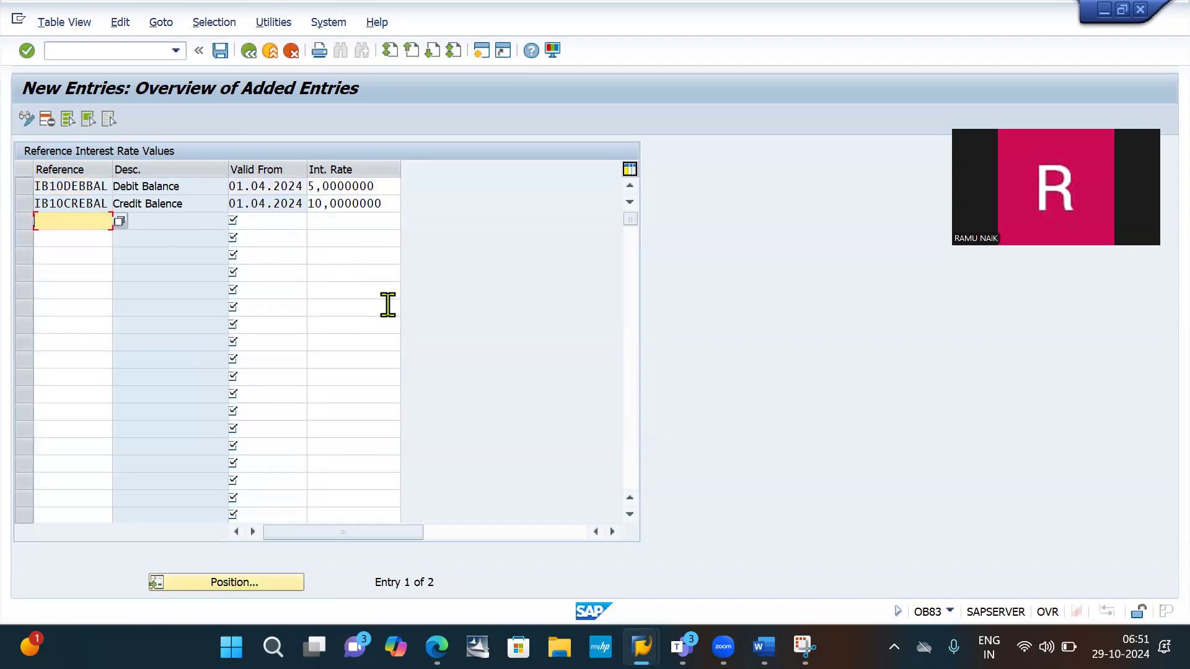
# - Capture the table with the two new rate entries using Snipping Tool and paste it below the New Entries picture in Word
pyautogui.click(800, 646)
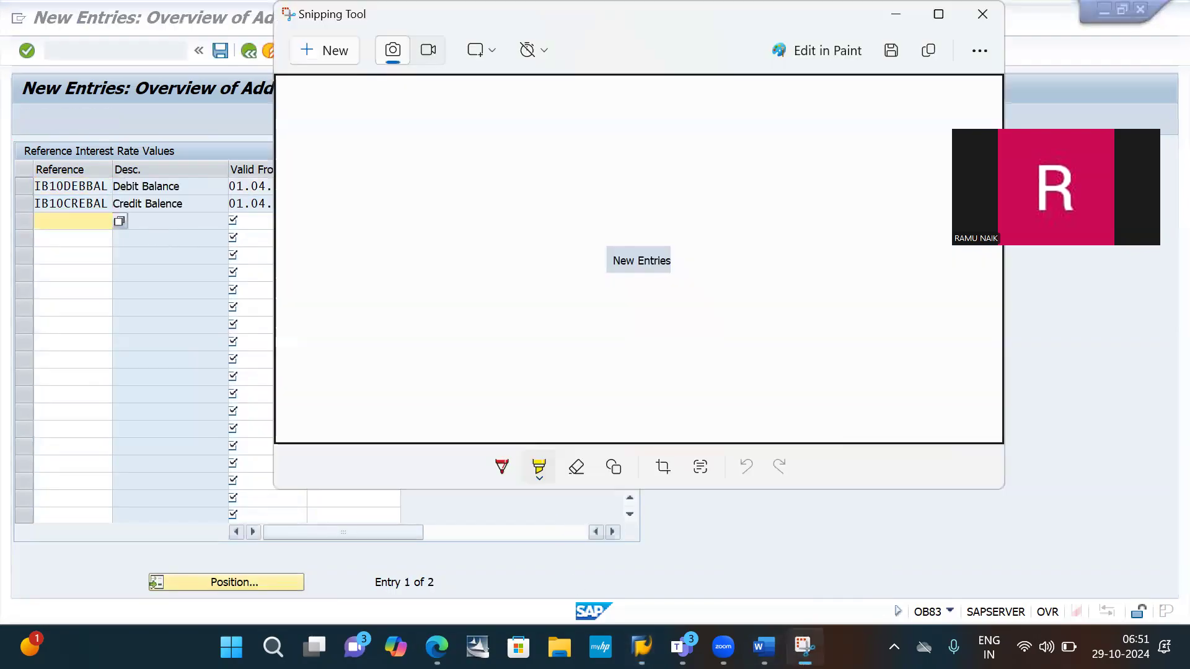
pyautogui.click(330, 49)
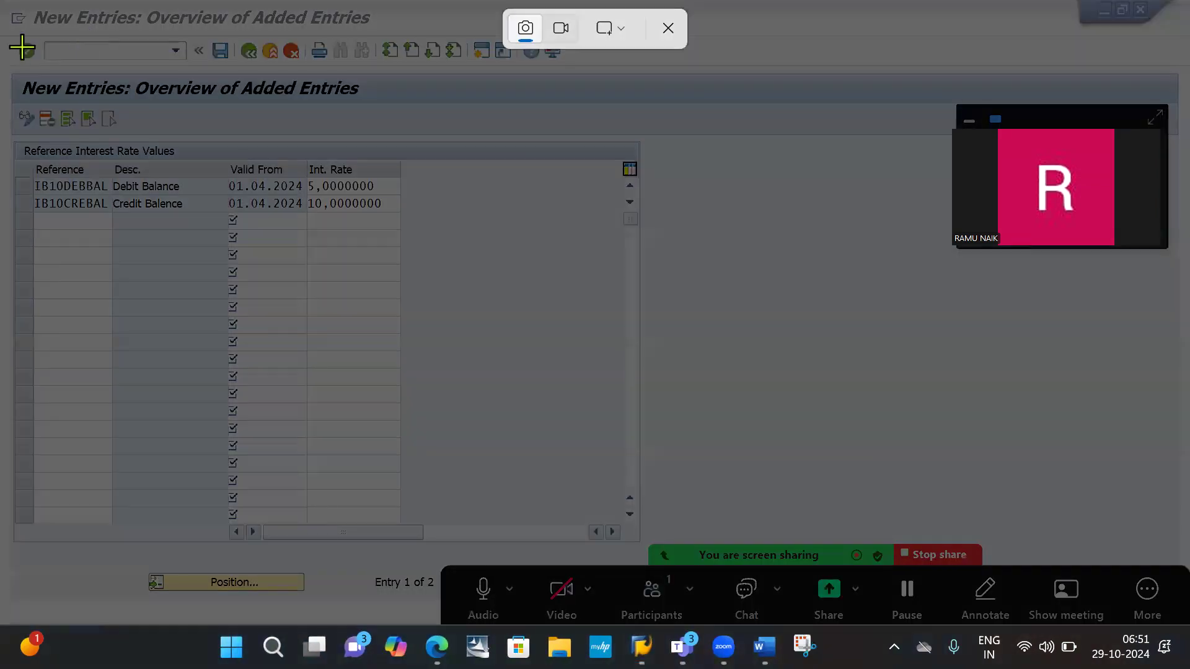
pyautogui.moveTo(3, 63); pyautogui.dragTo(499, 224)
pyautogui.hotkey('alt', 'Tab')
pyautogui.press('Tab')
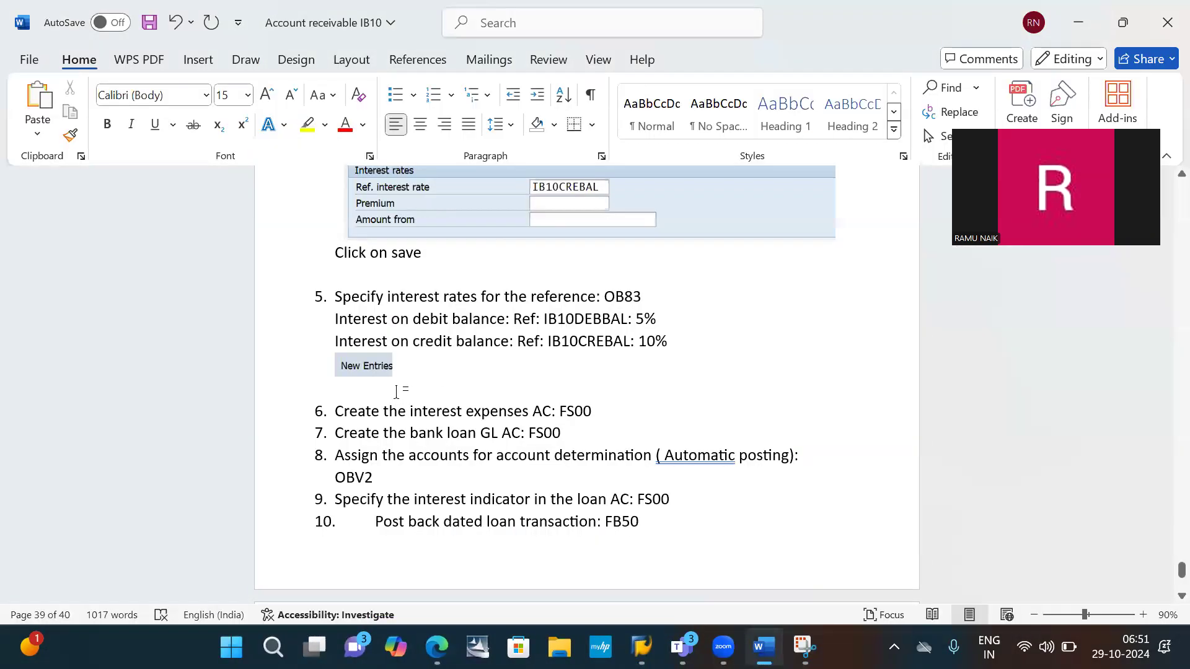
pyautogui.hotkey('ctrl', 'v')
# - Write "Save" below the pasted table picture and start another line
pyautogui.press('Return')
pyautogui.write('save')
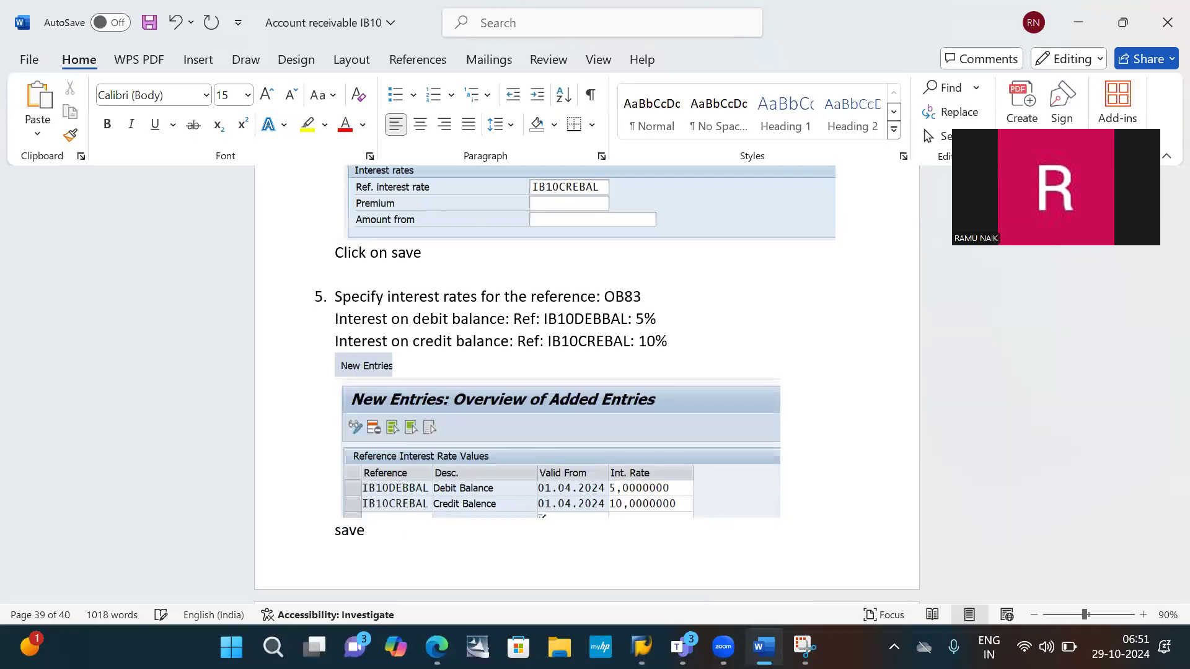
pyautogui.press('Return')
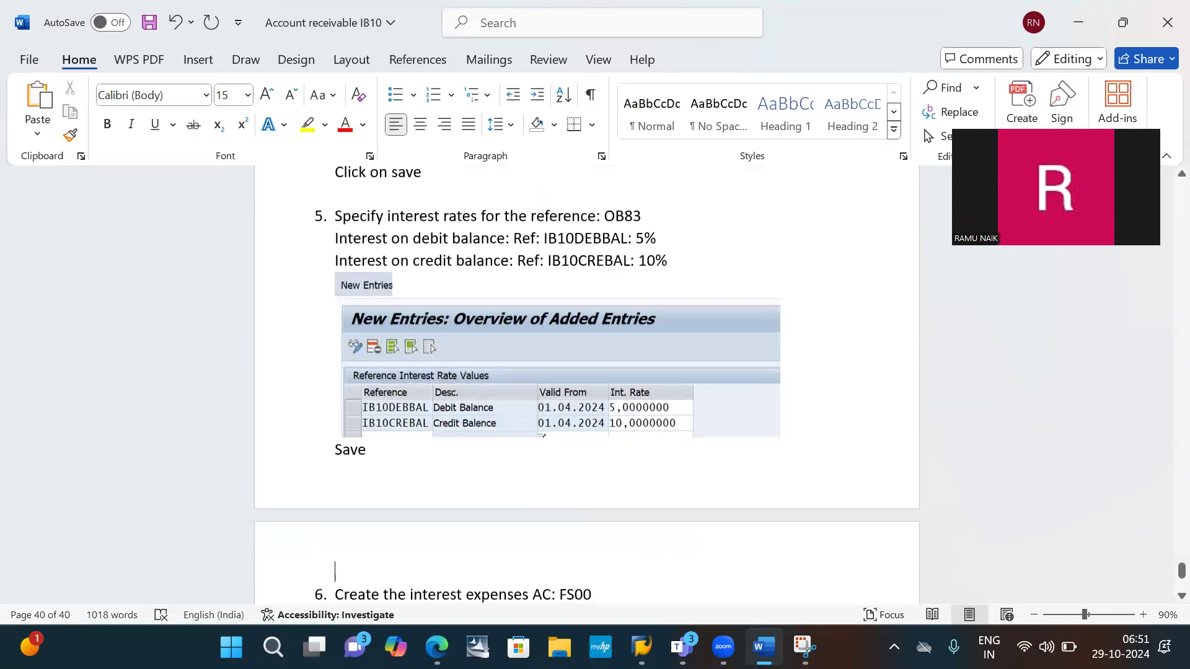
# - Save the two reference interest rate entries in SAP under the customizing request "IB10: Interest calculation"
pyautogui.hotkey('alt', 'Tab')
pyautogui.hotkey('alt', 'Tab')
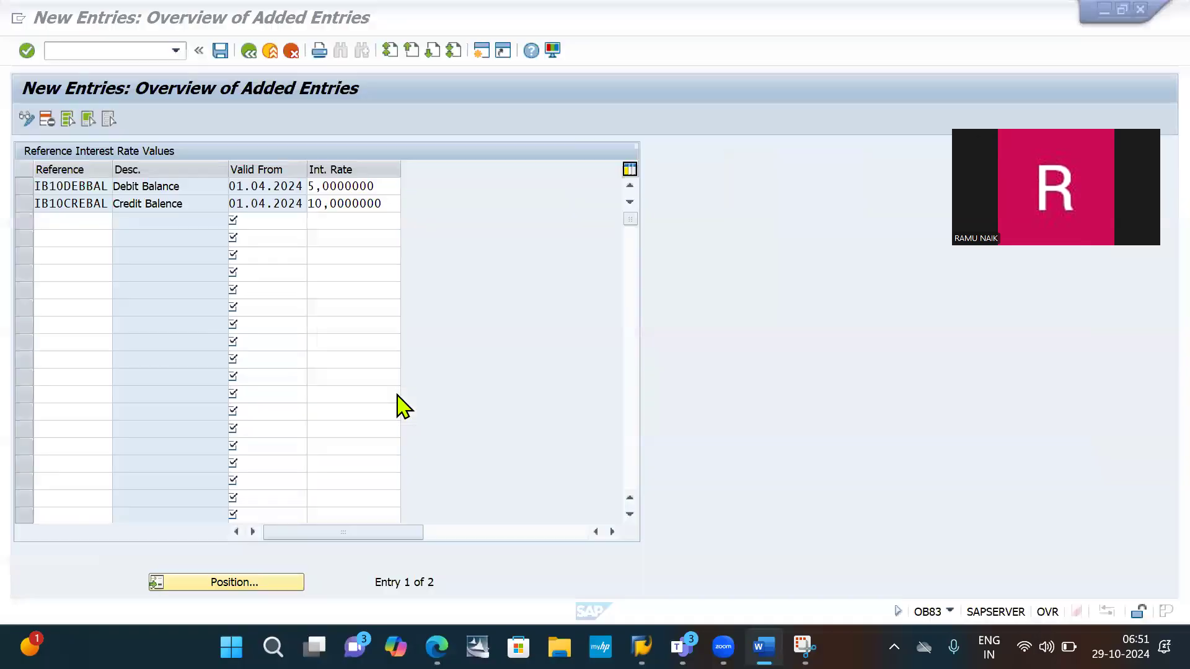
pyautogui.click(221, 52)
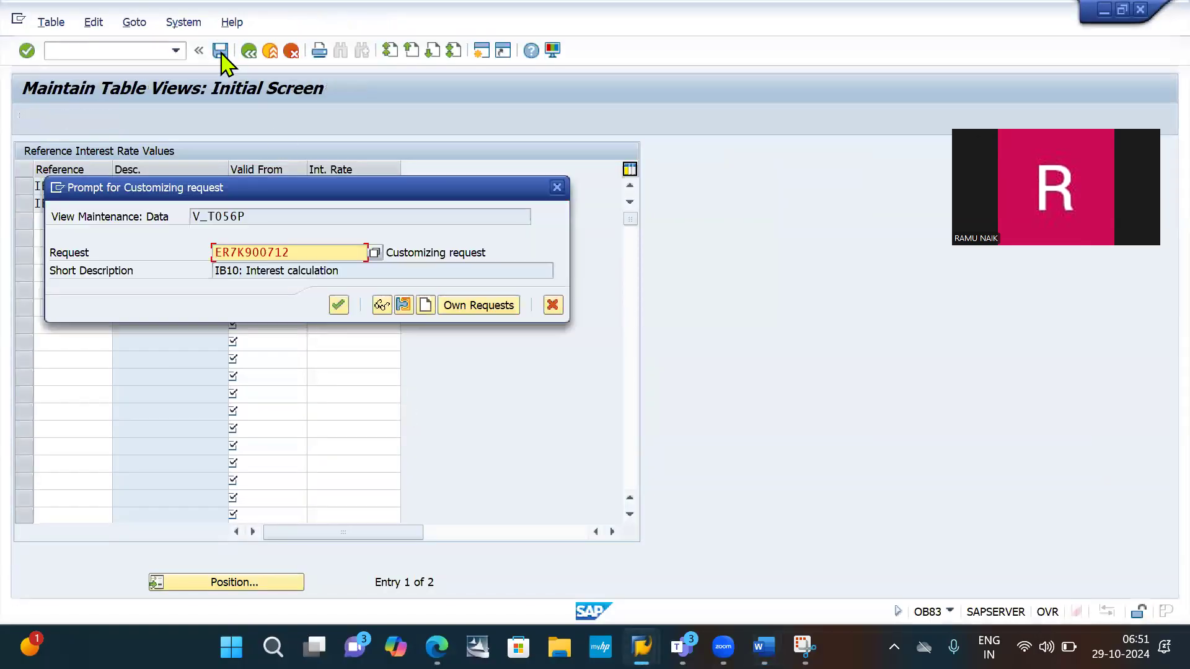
pyautogui.press('Return')
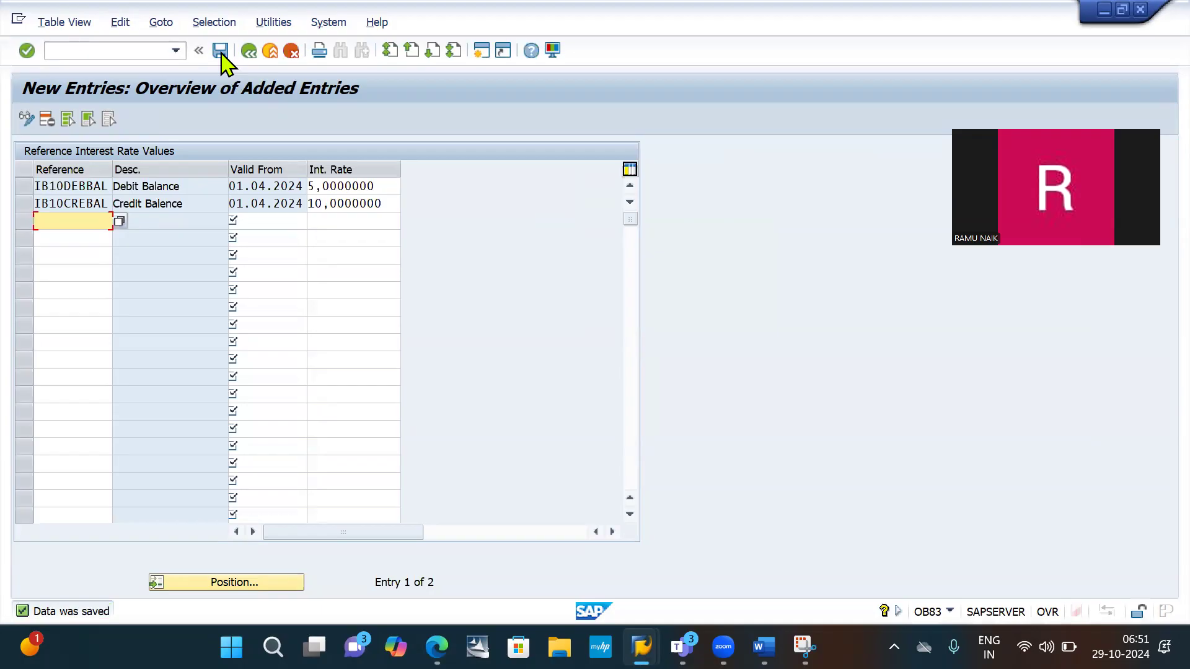
# - Return to the Word document and highlight "the interest expenses AC" in item 6 of the list
pyautogui.hotkey('alt', 'Tab')
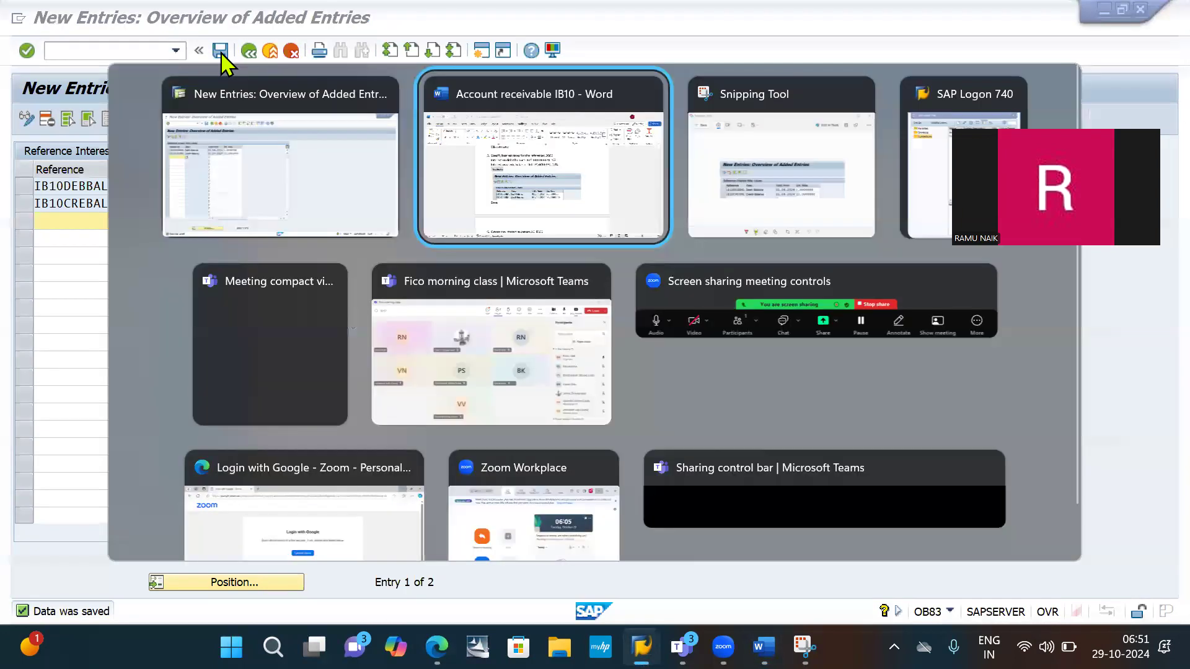
pyautogui.press('Tab')
pyautogui.hotkey('alt', 'shift', 'Tab')
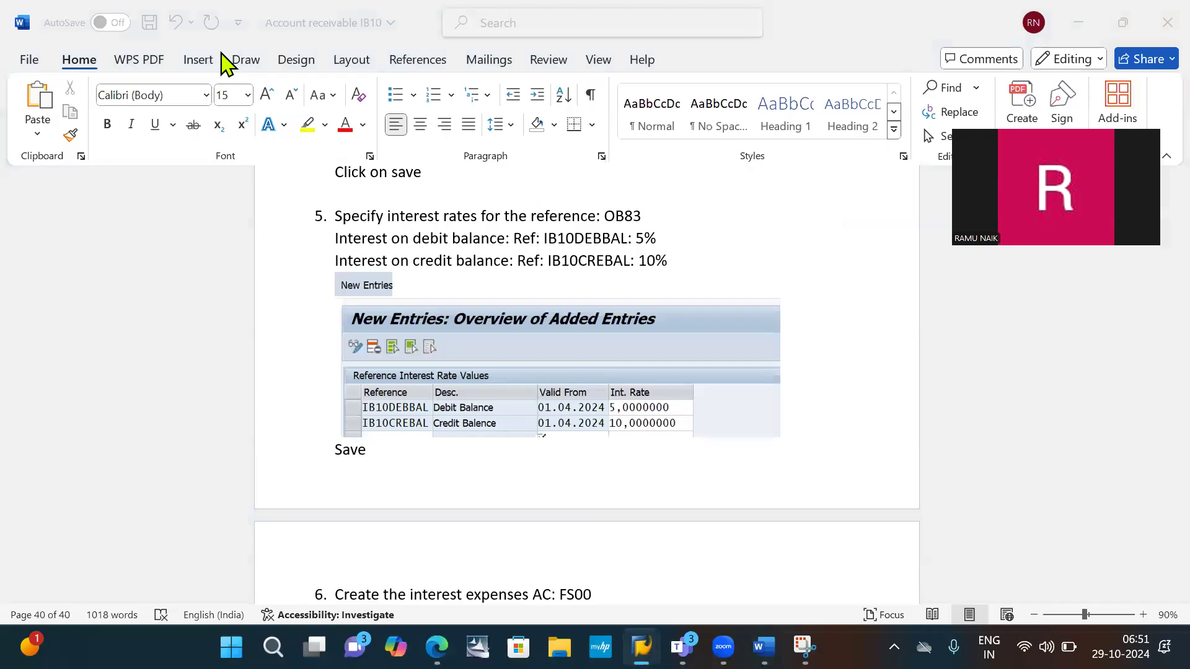
pyautogui.scroll(-5, 484, 219)
pyautogui.doubleClick(484, 219)
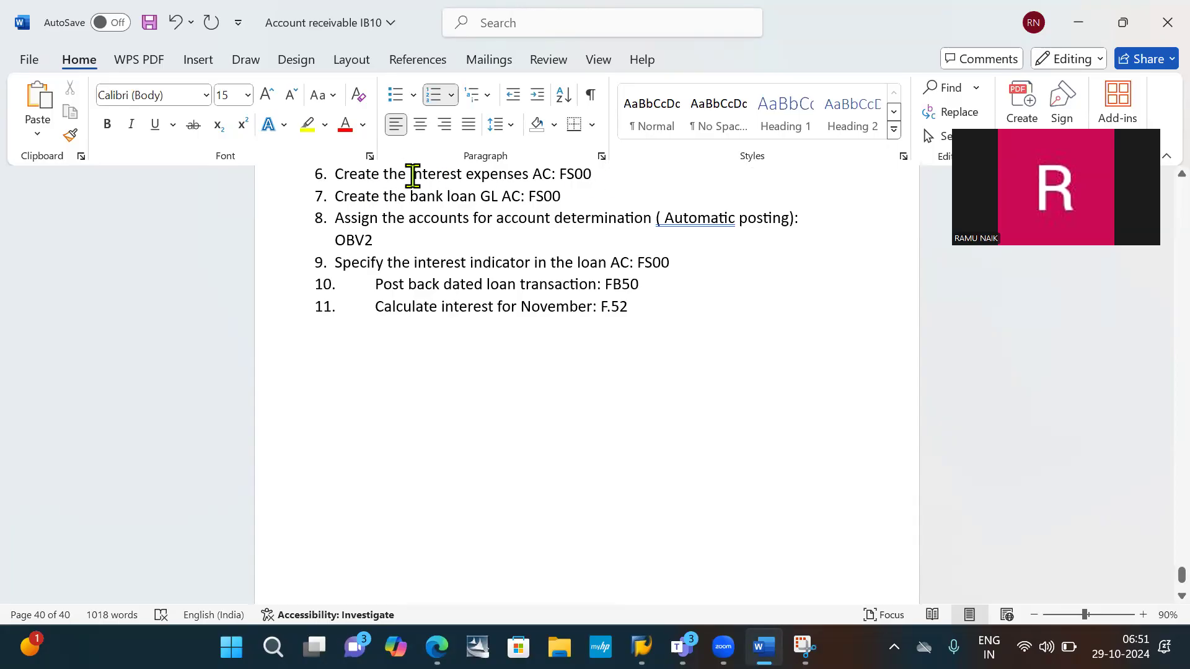
pyautogui.moveTo(408, 174); pyautogui.dragTo(549, 176)
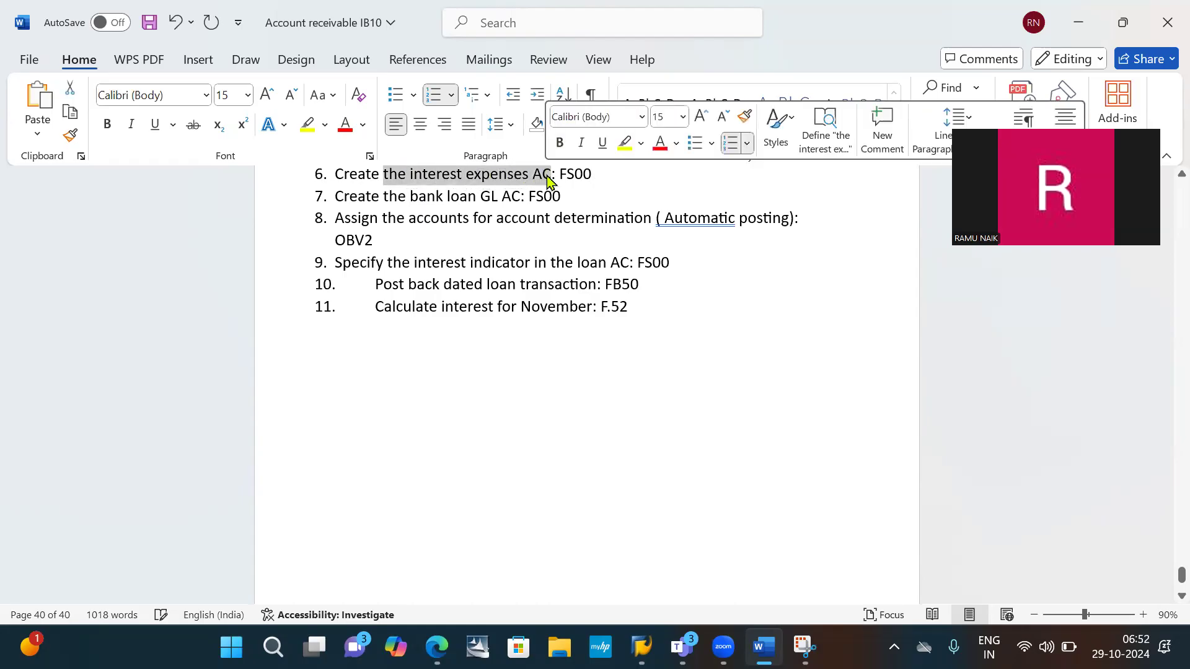
# - Add an unnumbered blank line below item 6, "Create the interest expenses AC: FS00", in the Word list
pyautogui.click(625, 181)
pyautogui.press('Return')
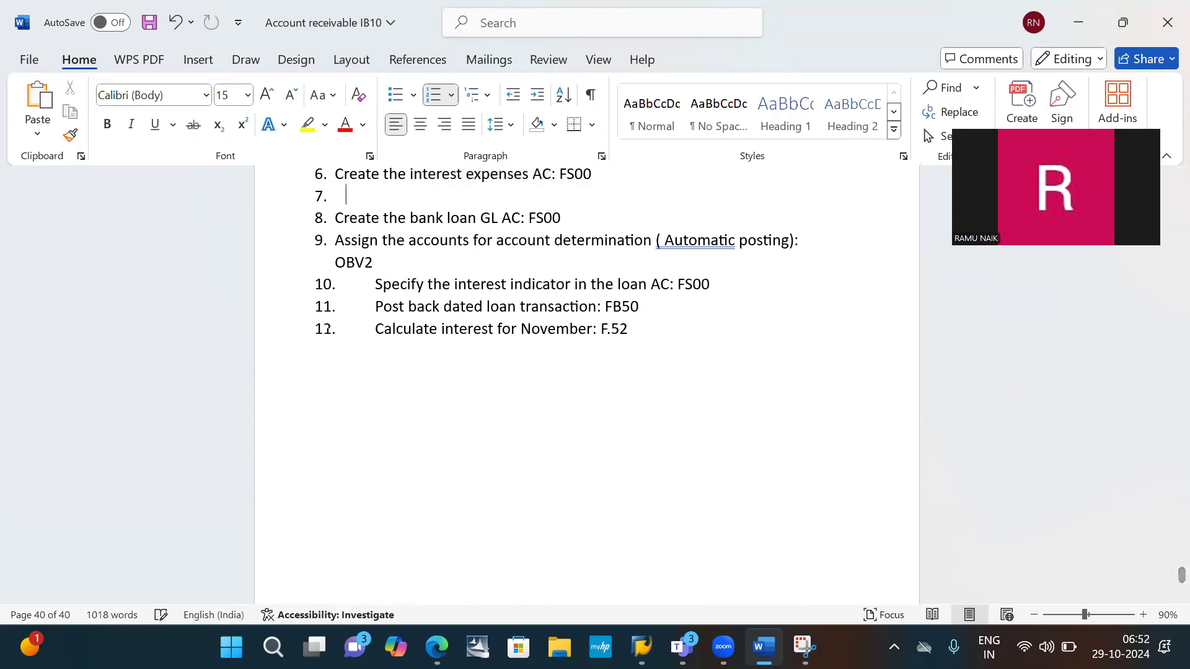
pyautogui.press('BackSpace')
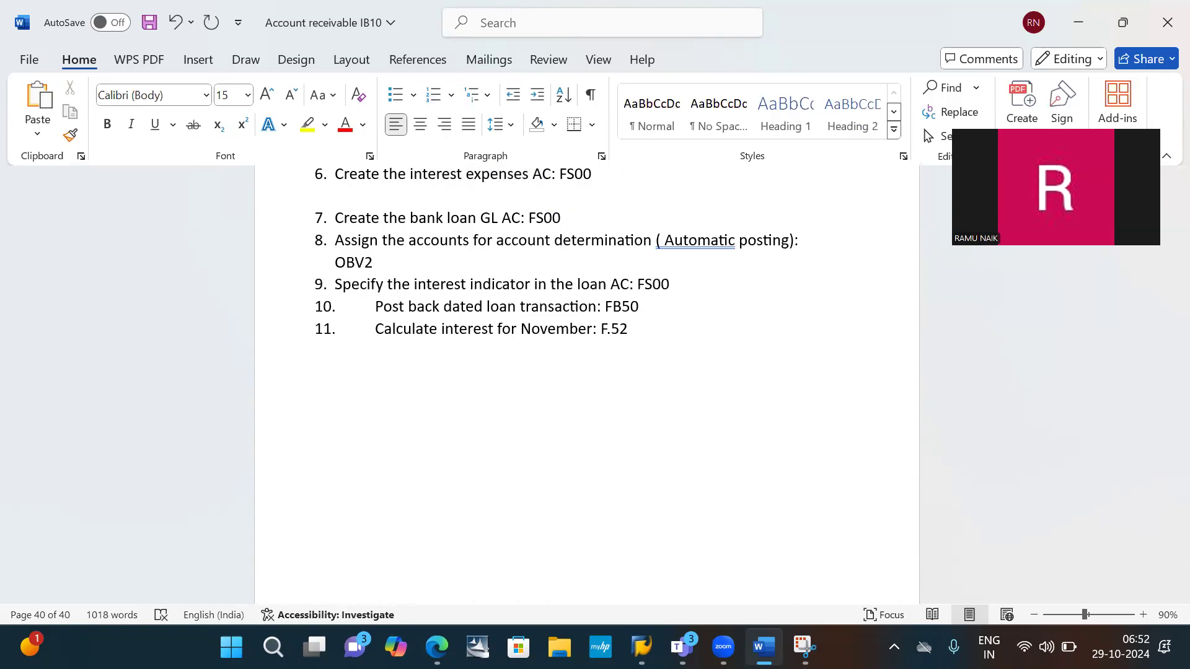
# - Switch to the SAP window and open transaction FS00 for central G/L account maintenance
pyautogui.hotkey('alt', 'Tab')
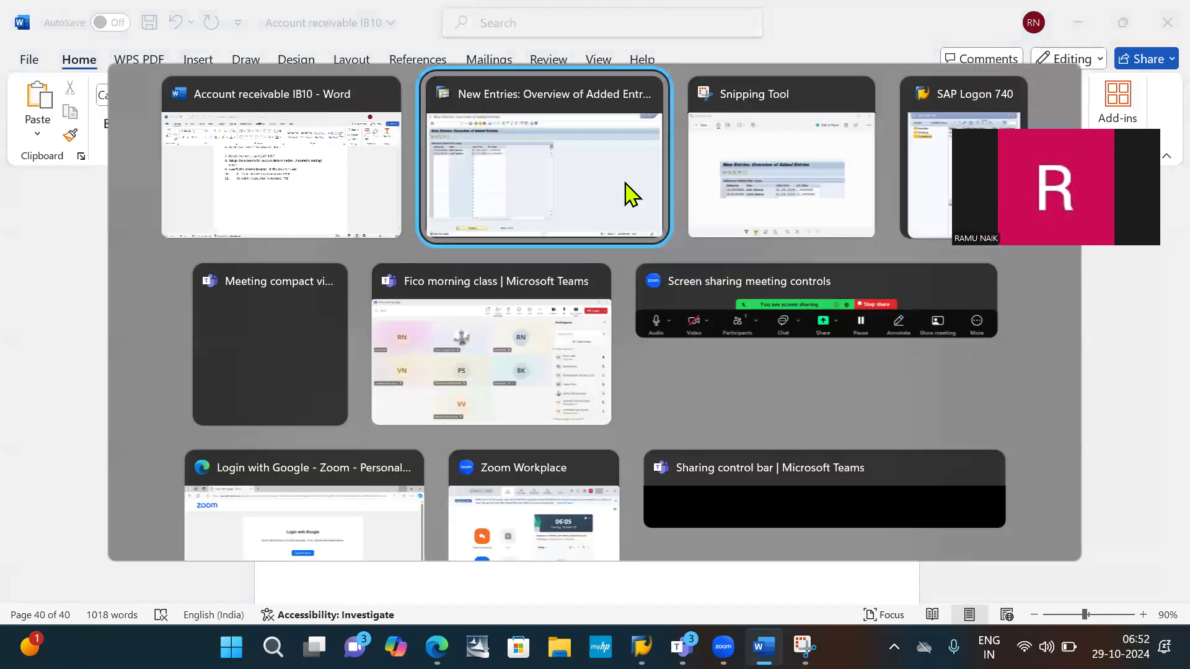
pyautogui.click(625, 194)
pyautogui.click(107, 49)
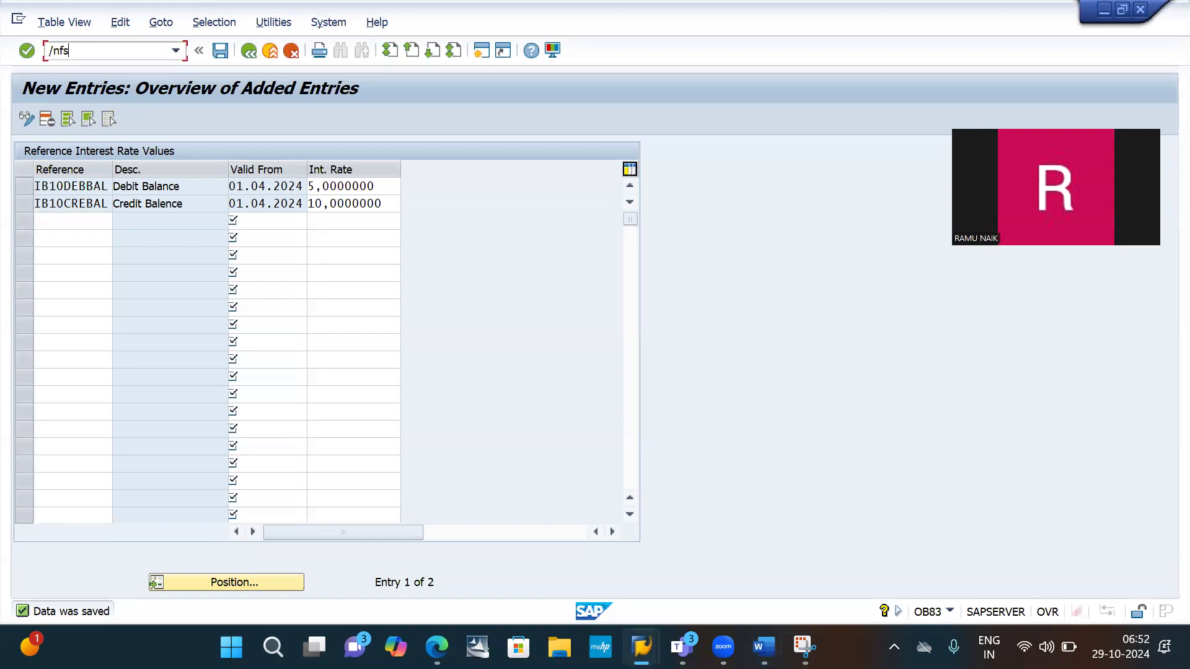
pyautogui.write('/nfs00')
pyautogui.press('Return')
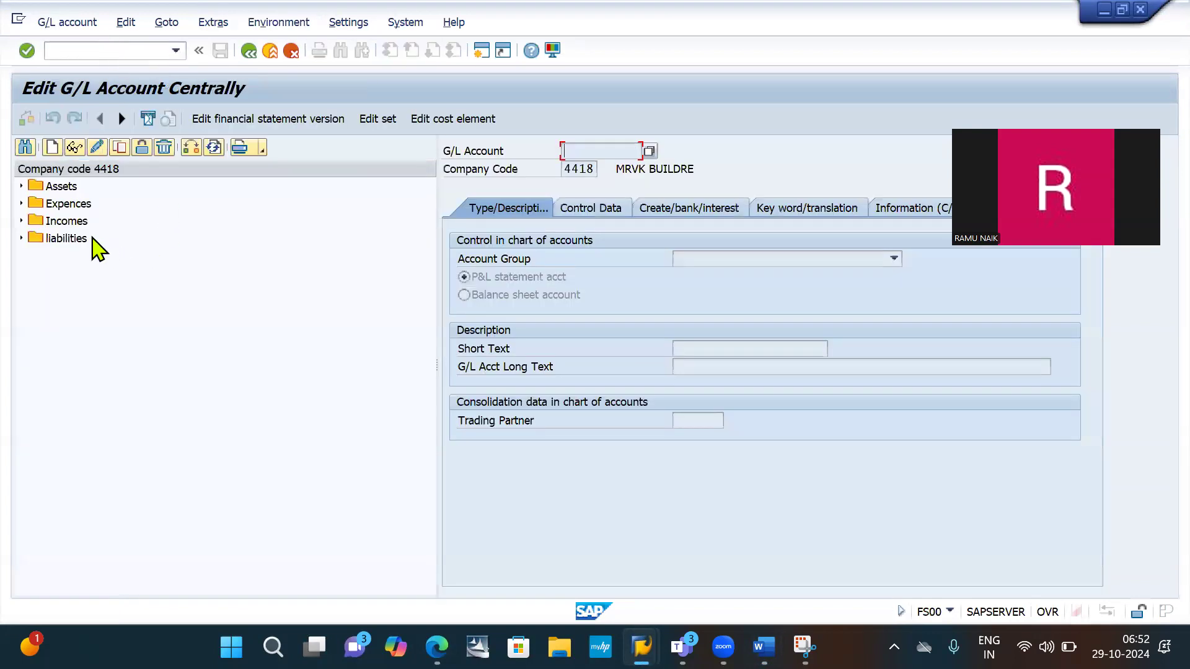
# - Change the company code for the G/L account list to IB10
pyautogui.click(53, 148)
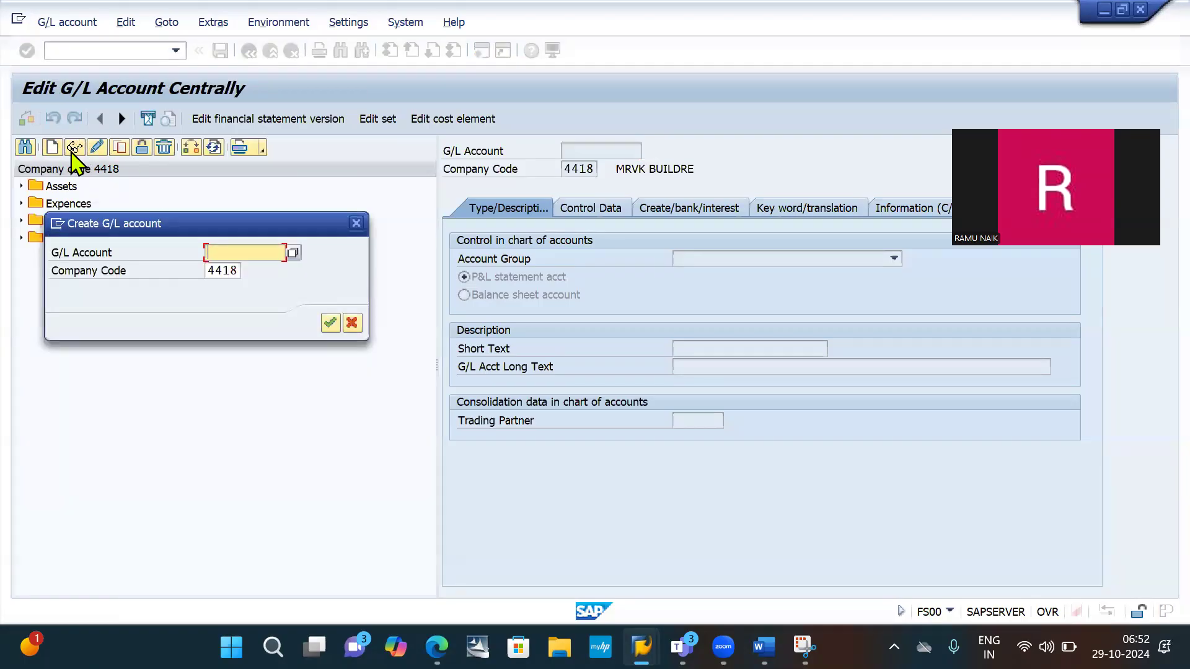
pyautogui.click(358, 225)
pyautogui.click(191, 147)
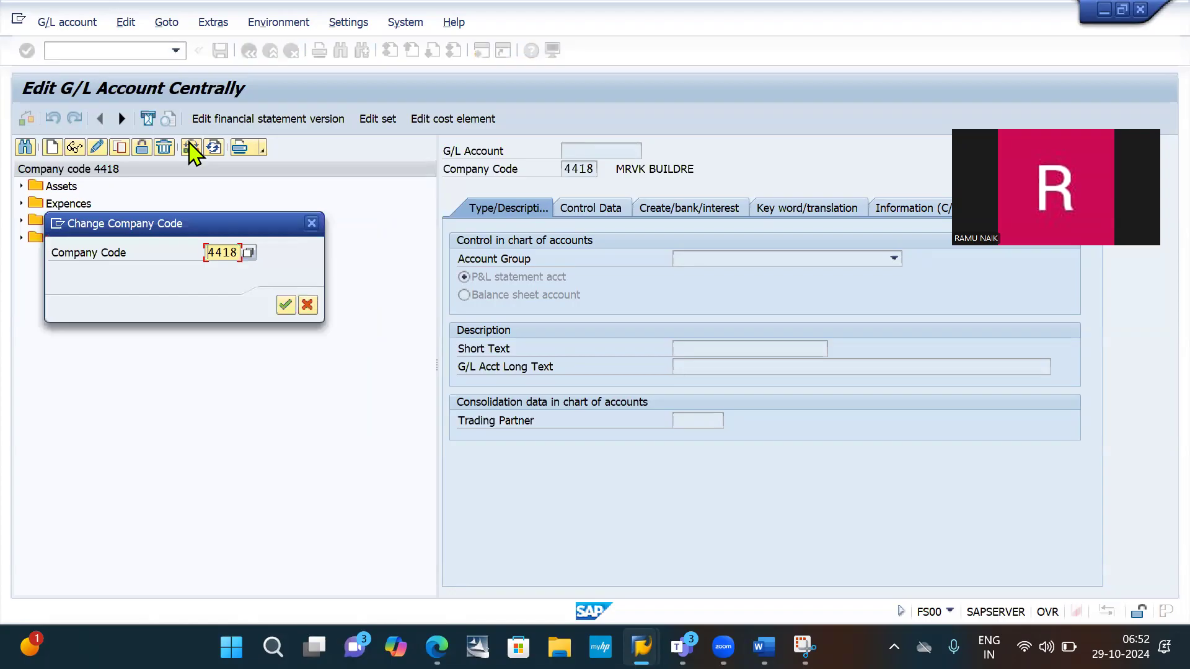
pyautogui.hotkey('ctrl', 'a')
pyautogui.write('ib')
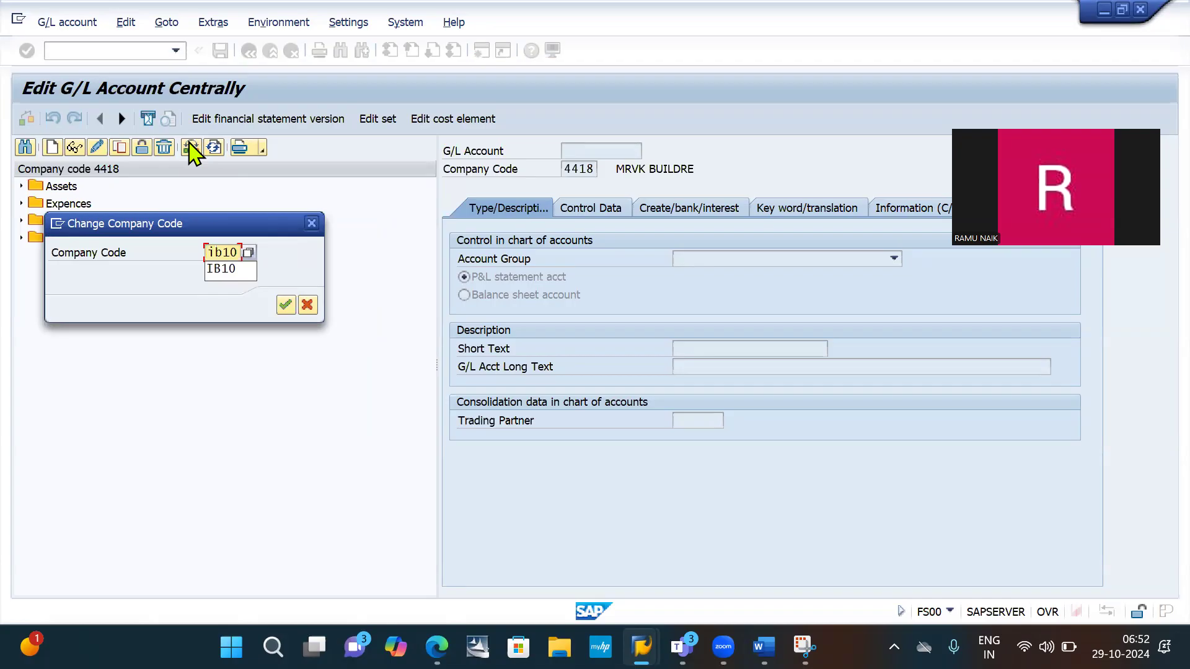
pyautogui.press('Return')
pyautogui.press('Return')
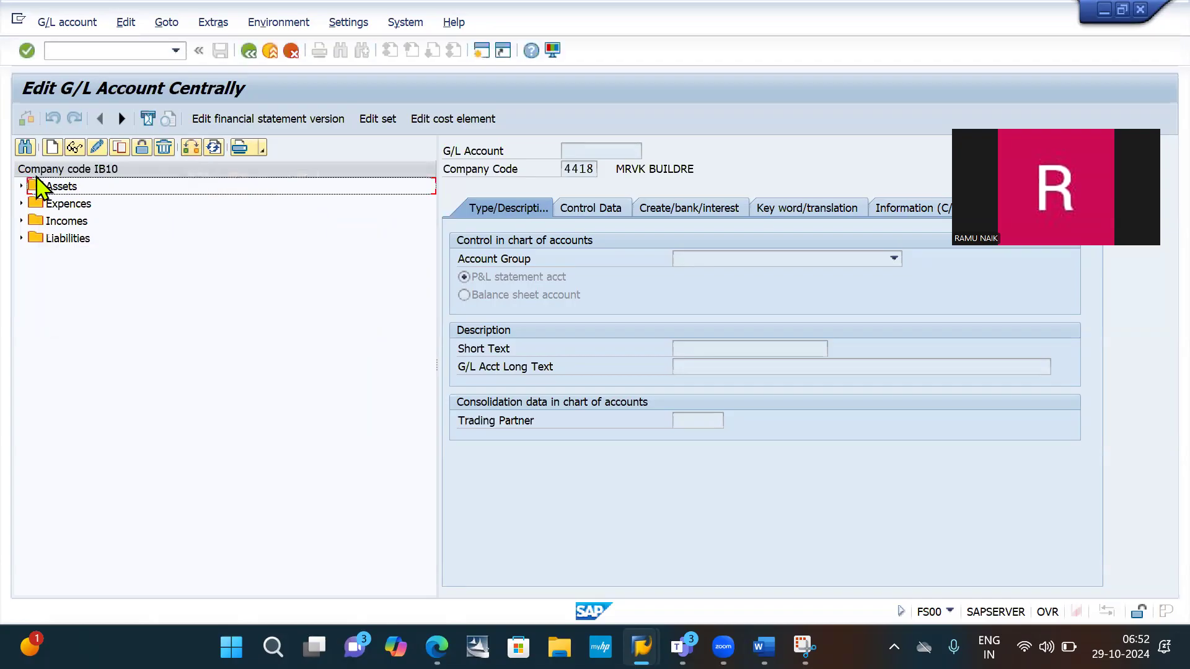
# - Copy the Rent exp AC account 400000 from the Expences group to a new G/L account 400004 in company code IB10
pyautogui.click(21, 202)
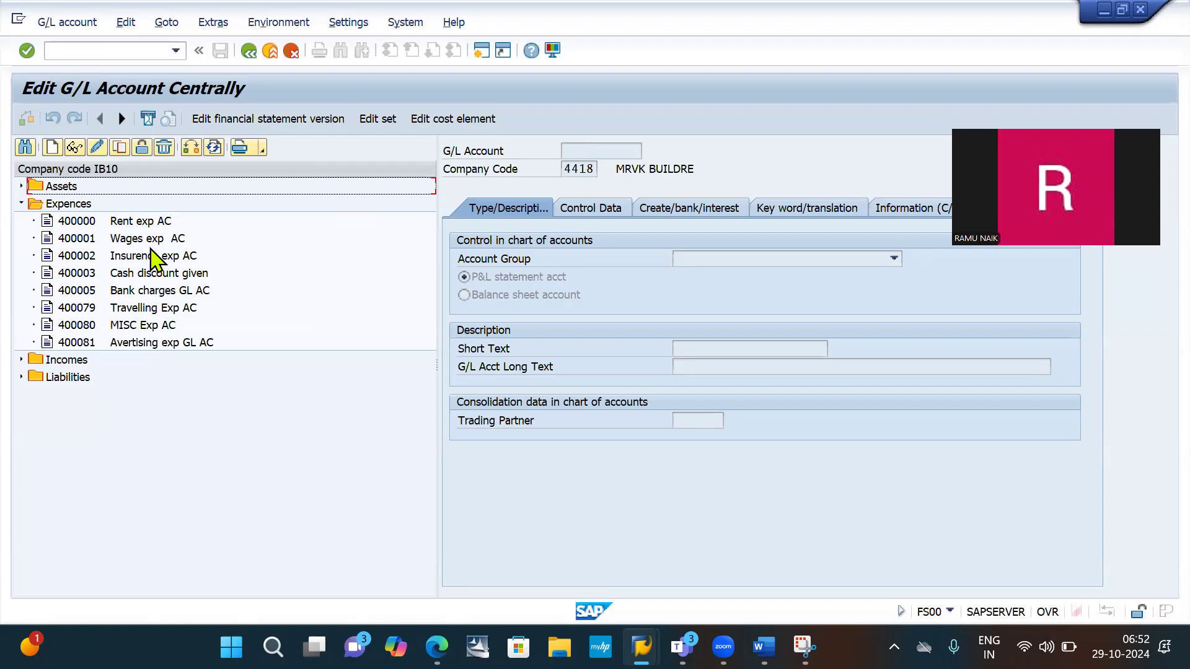
pyautogui.click(140, 223)
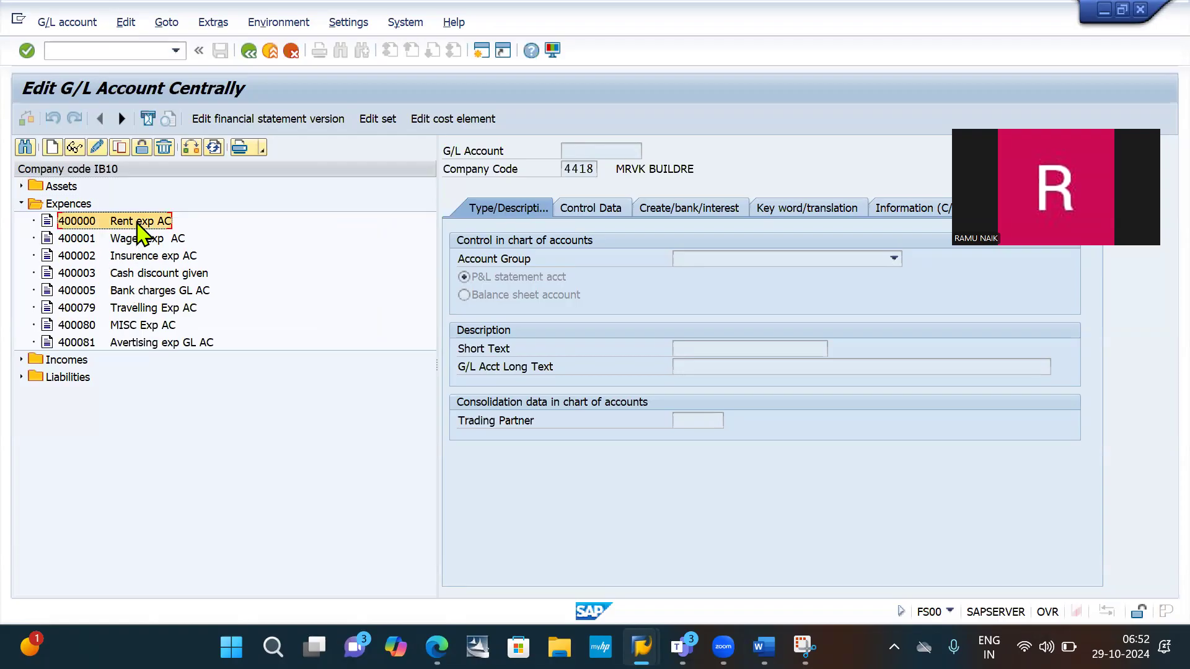
pyautogui.click(119, 149)
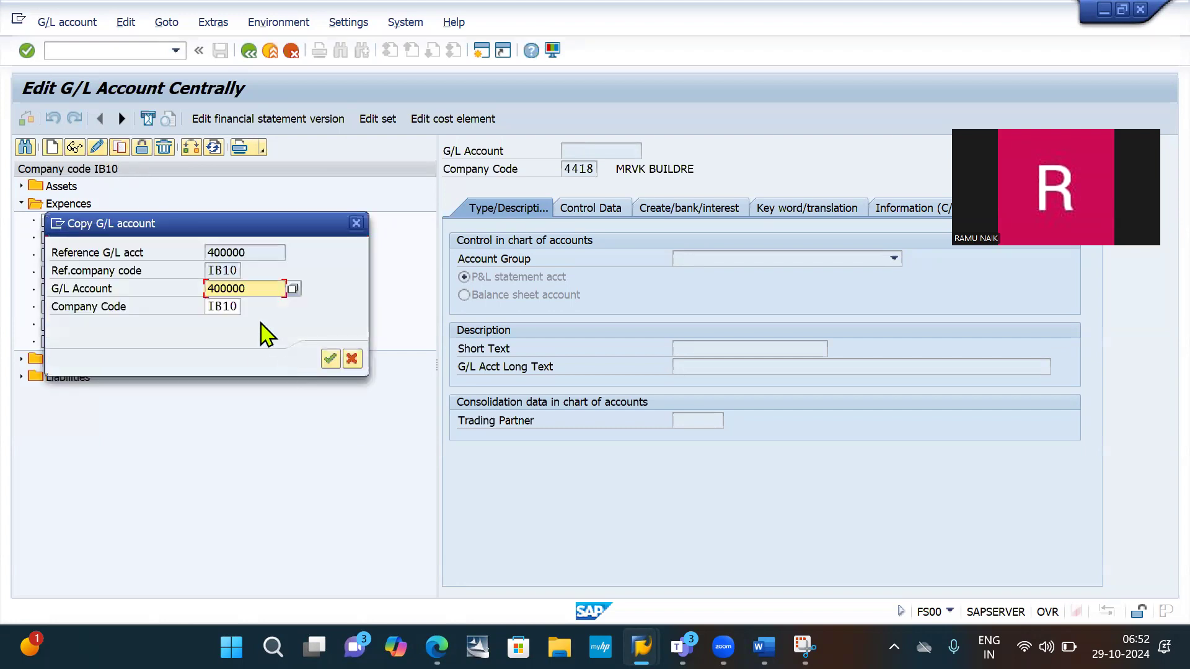
pyautogui.click(263, 287)
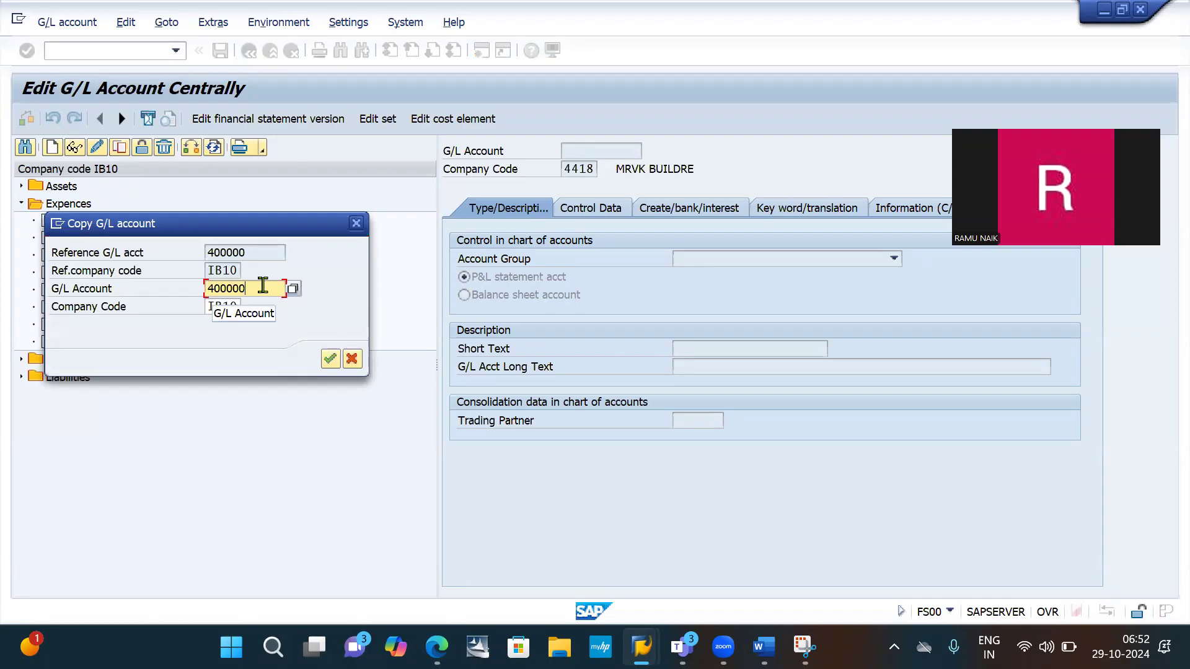
pyautogui.press('BackSpace')
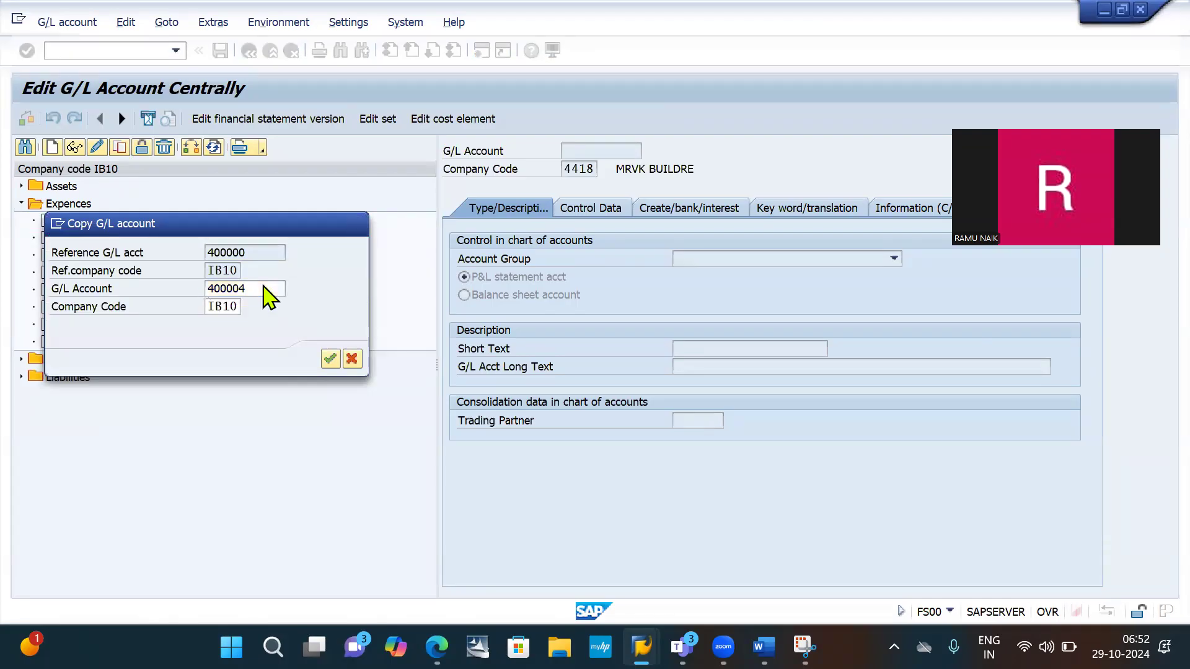
pyautogui.press('Return')
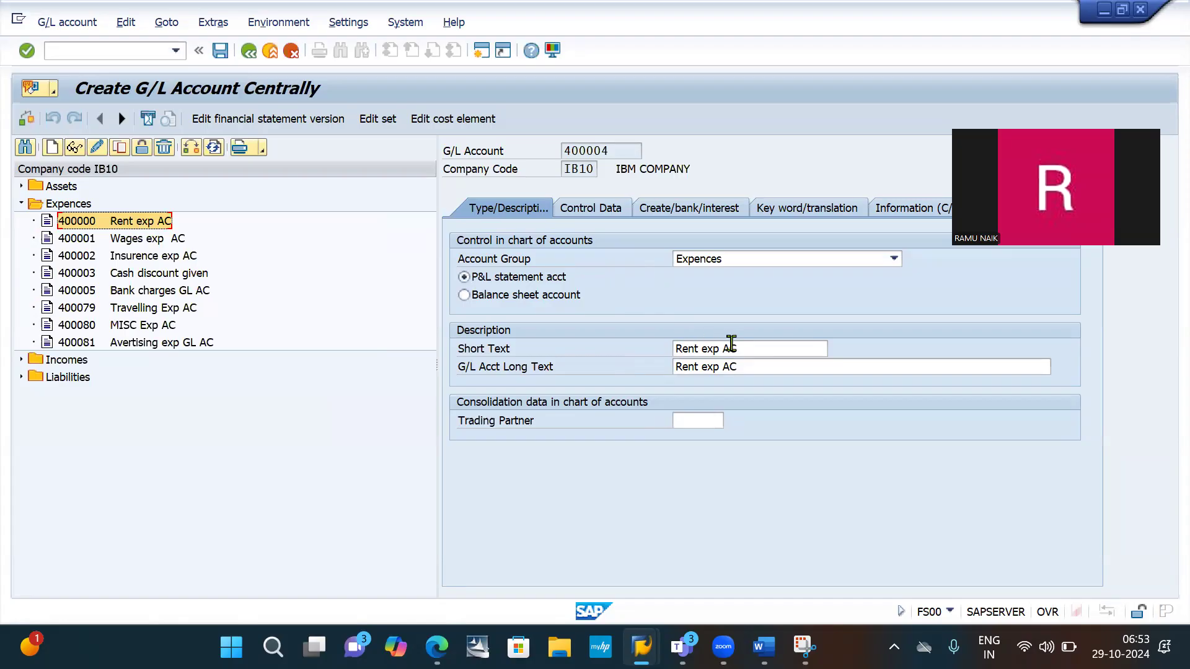
# - Replace the copied rent descriptions with the text copied from Word, editing the G/L account long text to "Interest expenses AC"
pyautogui.moveTo(751, 346); pyautogui.dragTo(594, 373)
pyautogui.hotkey('ctrl', 'v')
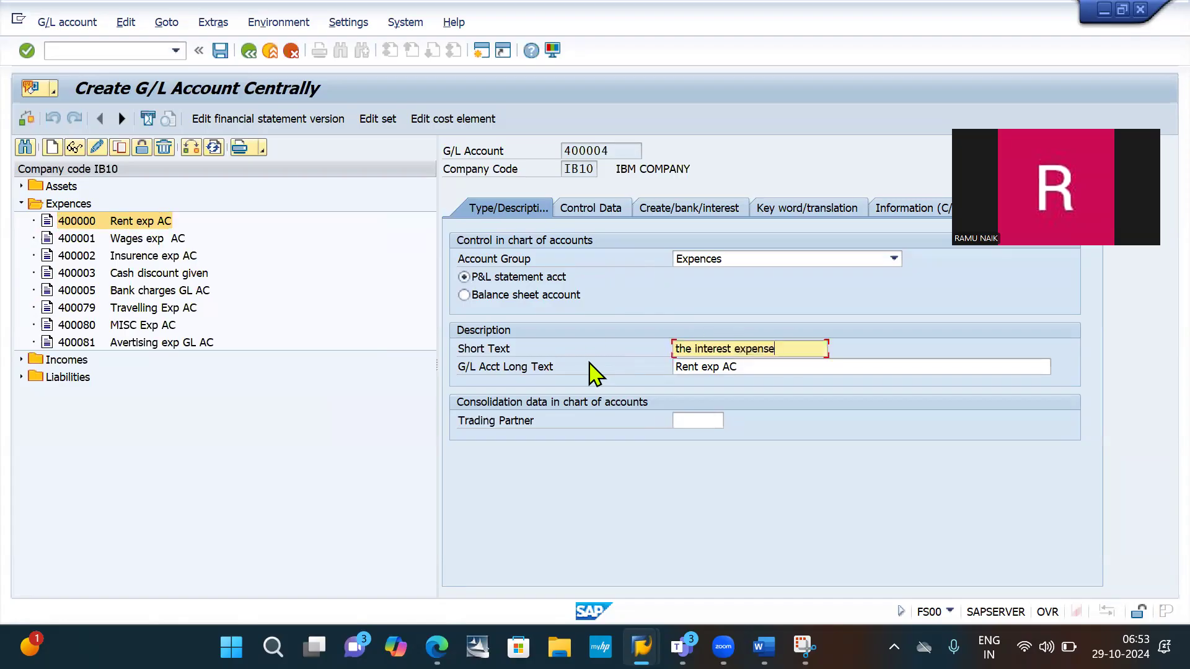
pyautogui.moveTo(764, 365); pyautogui.dragTo(608, 393)
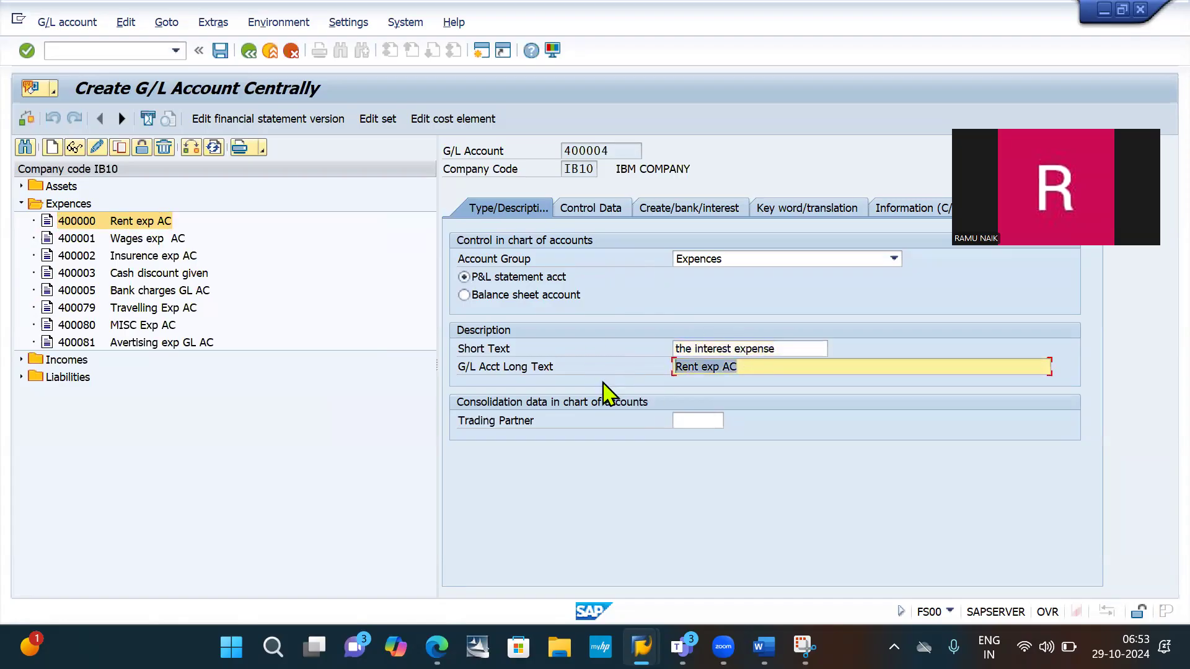
pyautogui.write('the interest expenses AC')
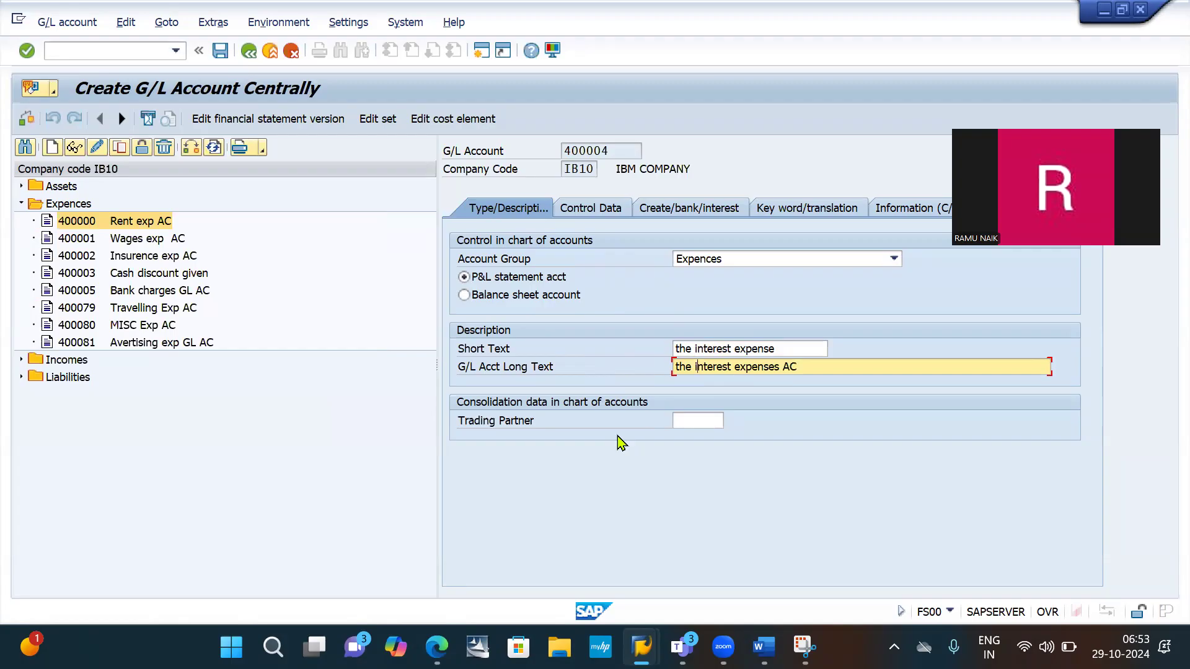
pyautogui.press('BackSpace')
pyautogui.press('BackSpace')
pyautogui.press('BackSpace')
pyautogui.press('BackSpace')
pyautogui.press('BackSpace')
pyautogui.write('I')
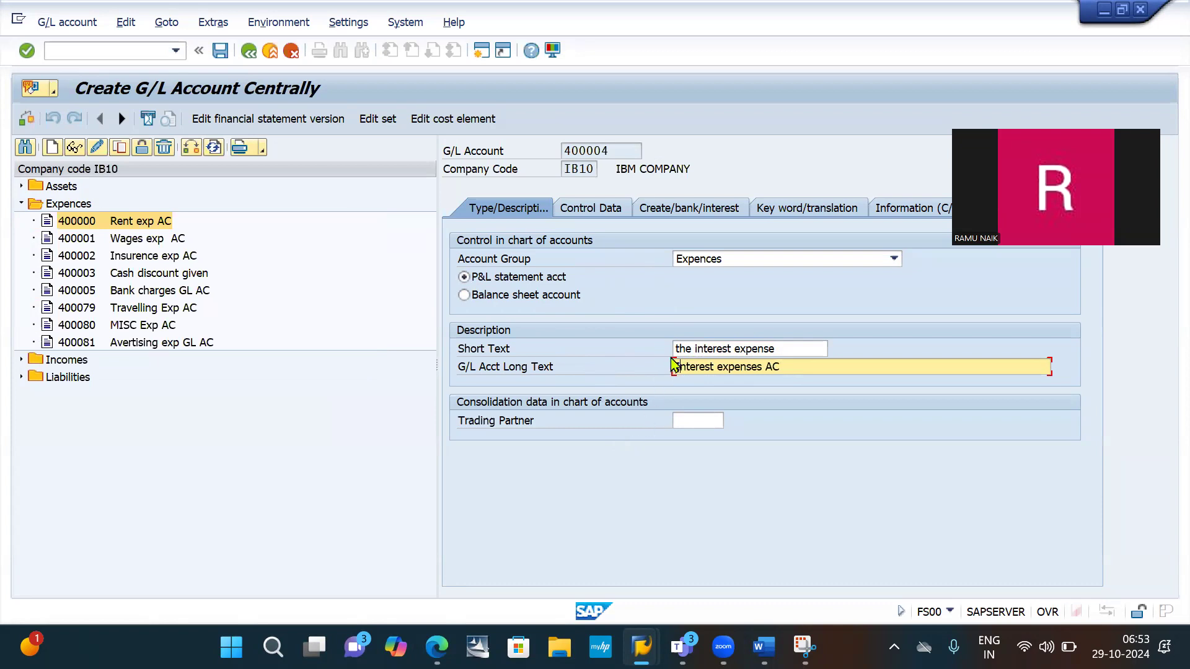
# - Set the short text to "Interest expenses AC" by copying the long text, and save the new G/L account
pyautogui.moveTo(696, 348); pyautogui.dragTo(782, 369)
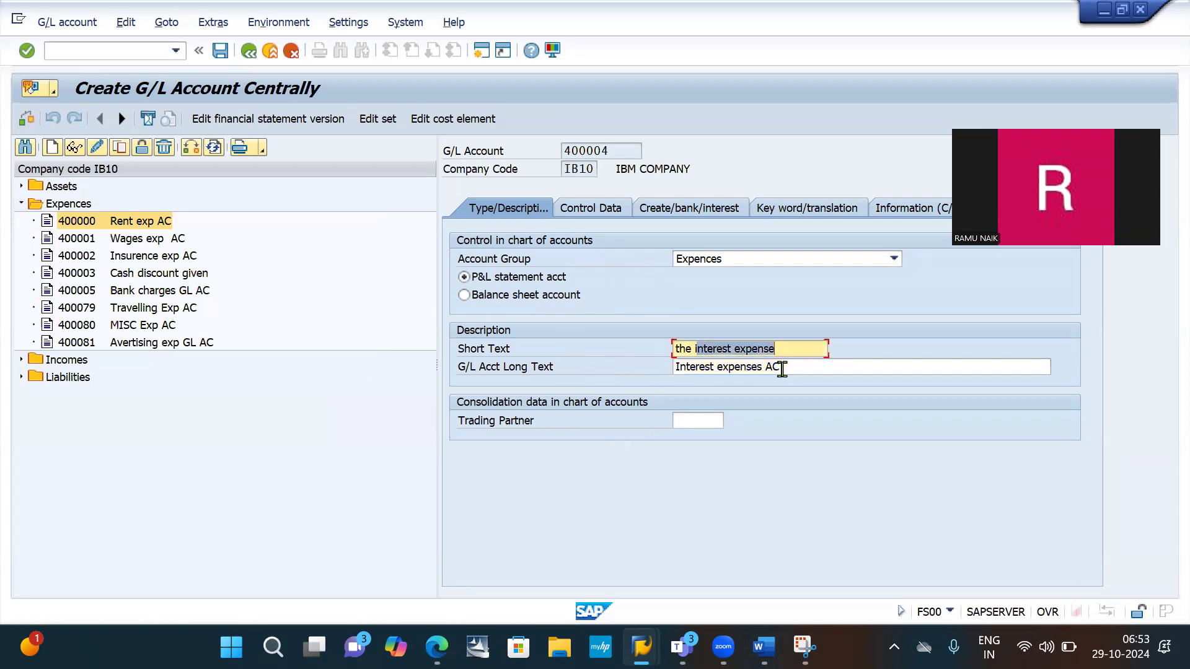
pyautogui.click(693, 348)
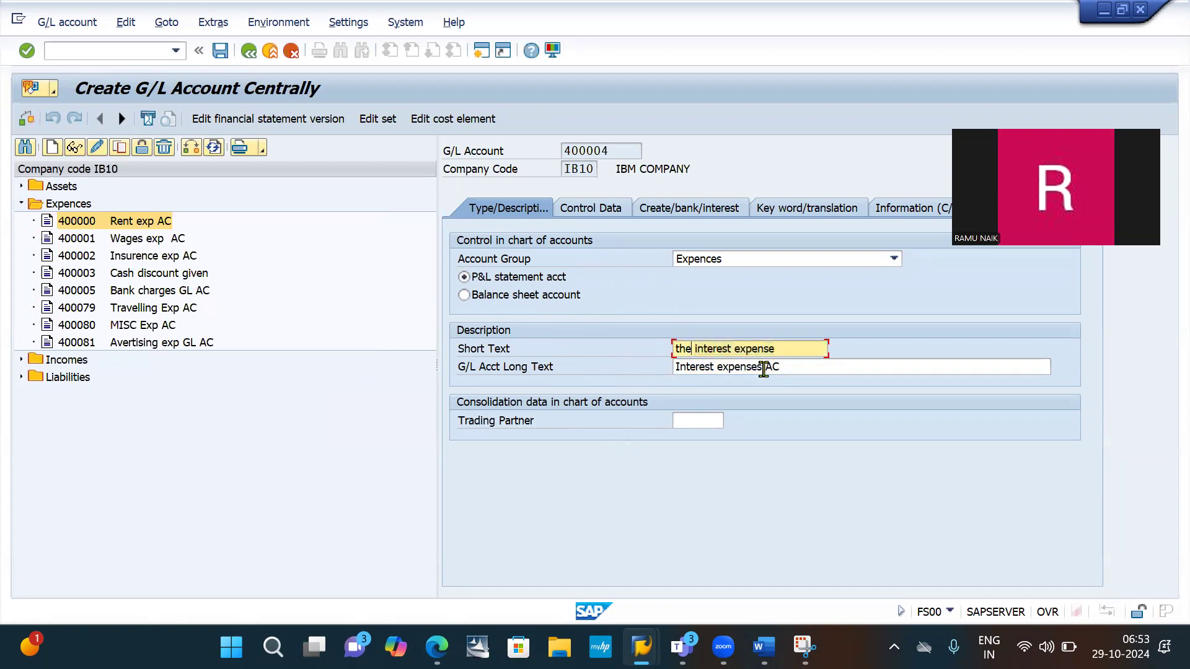
pyautogui.moveTo(792, 345); pyautogui.dragTo(759, 344)
pyautogui.moveTo(782, 367); pyautogui.dragTo(576, 393)
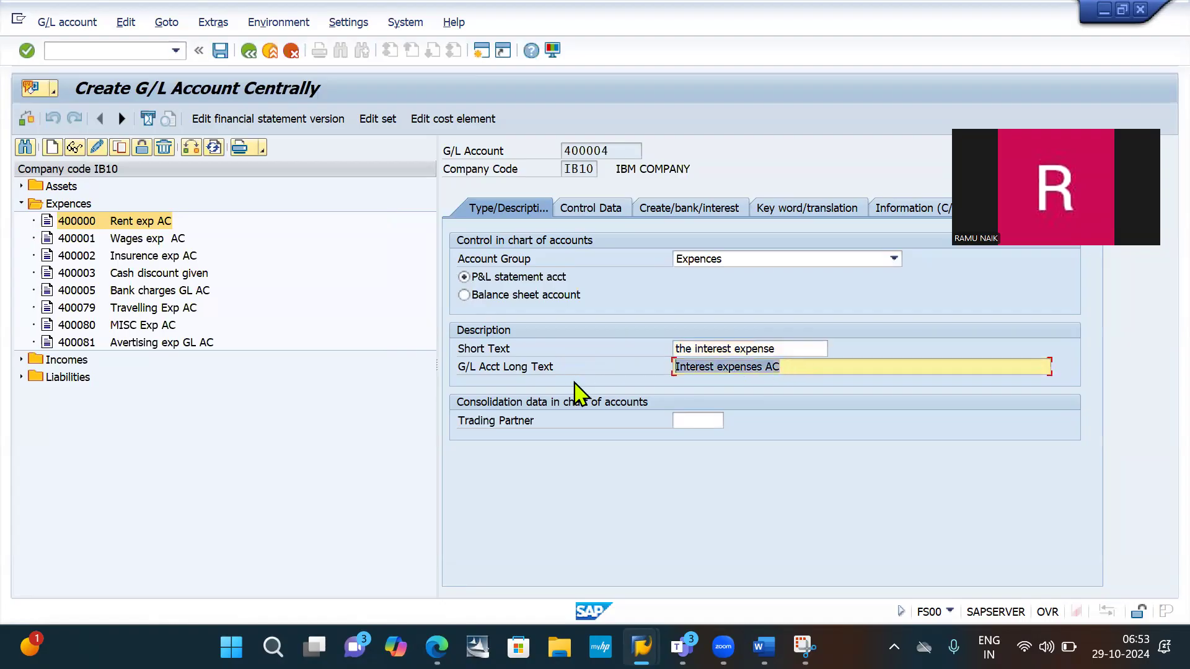
pyautogui.hotkey('ctrl', 'c')
pyautogui.moveTo(791, 348); pyautogui.dragTo(539, 385)
pyautogui.hotkey('ctrl', 'v')
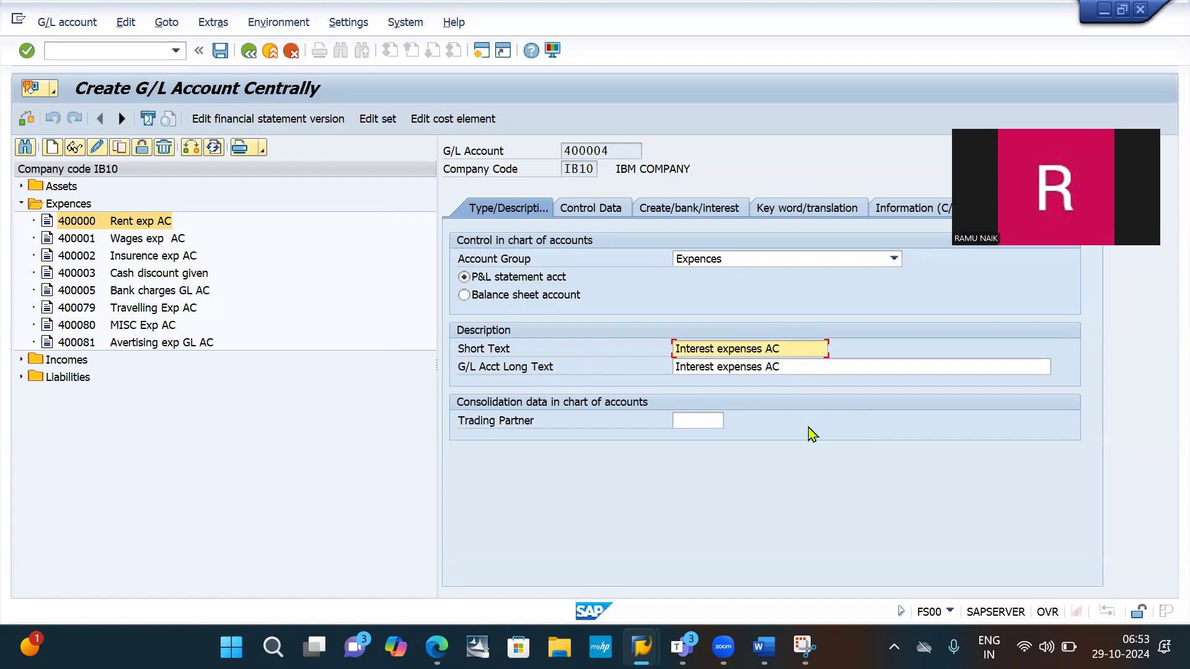
pyautogui.hotkey('ctrl', 's')
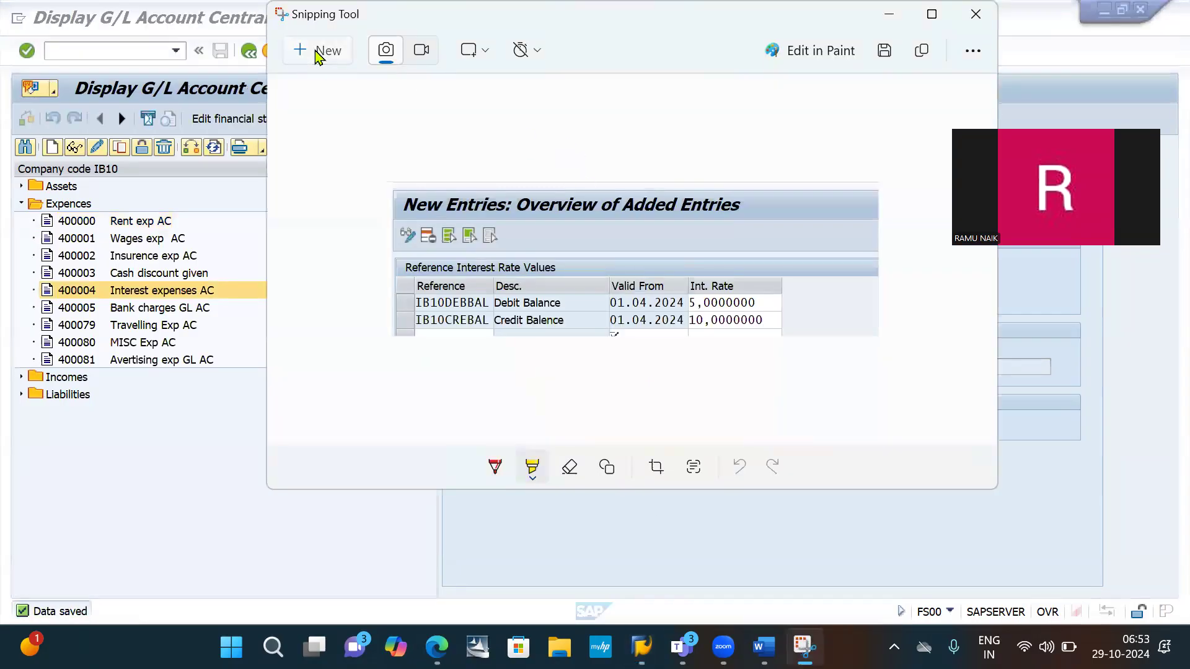
# - Capture the saved account's Type/Description details with Snipping Tool and paste the picture below item 6 in Word
pyautogui.click(324, 50)
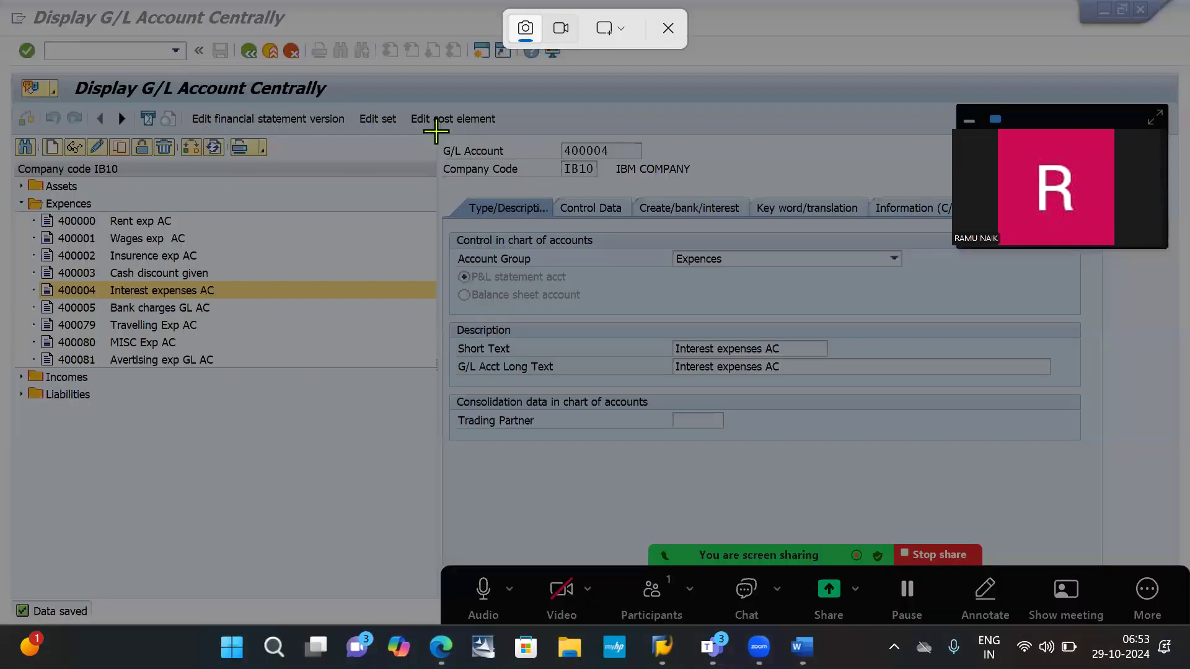
pyautogui.moveTo(434, 131); pyautogui.dragTo(878, 448)
pyautogui.hotkey('alt', 'Tab')
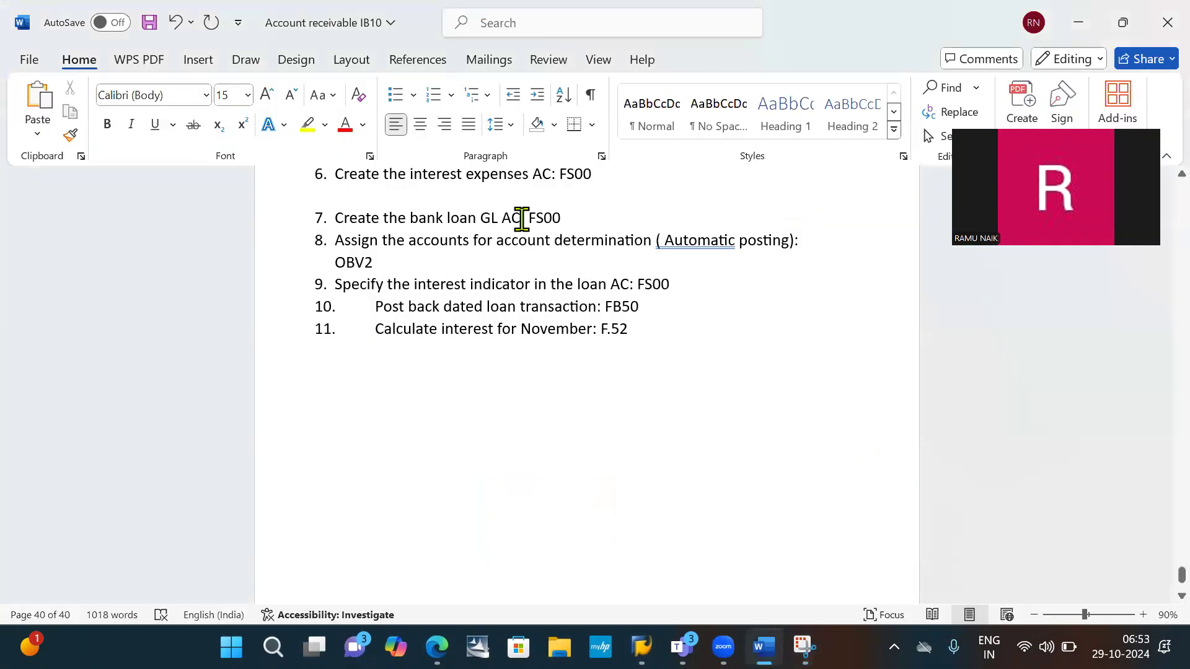
pyautogui.hotkey('ctrl', 'v')
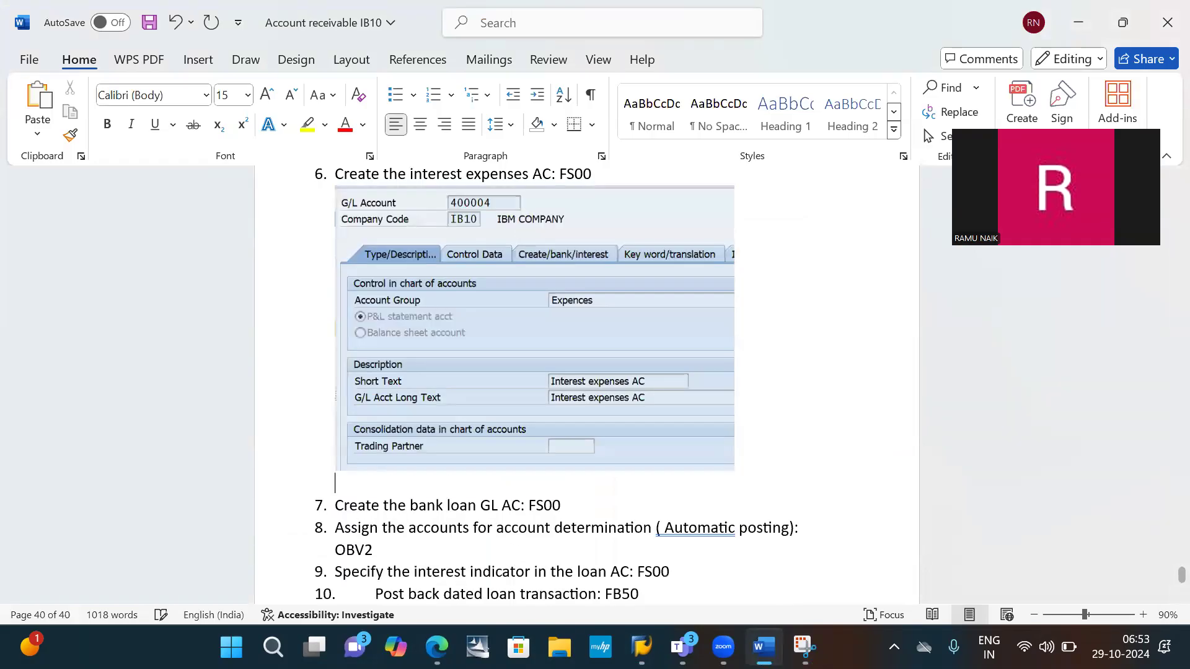
# - Capture the Control Data of account 400004 in SAP and paste it below the previous picture in Word, followed by a new line
pyautogui.hotkey('alt', 'Tab')
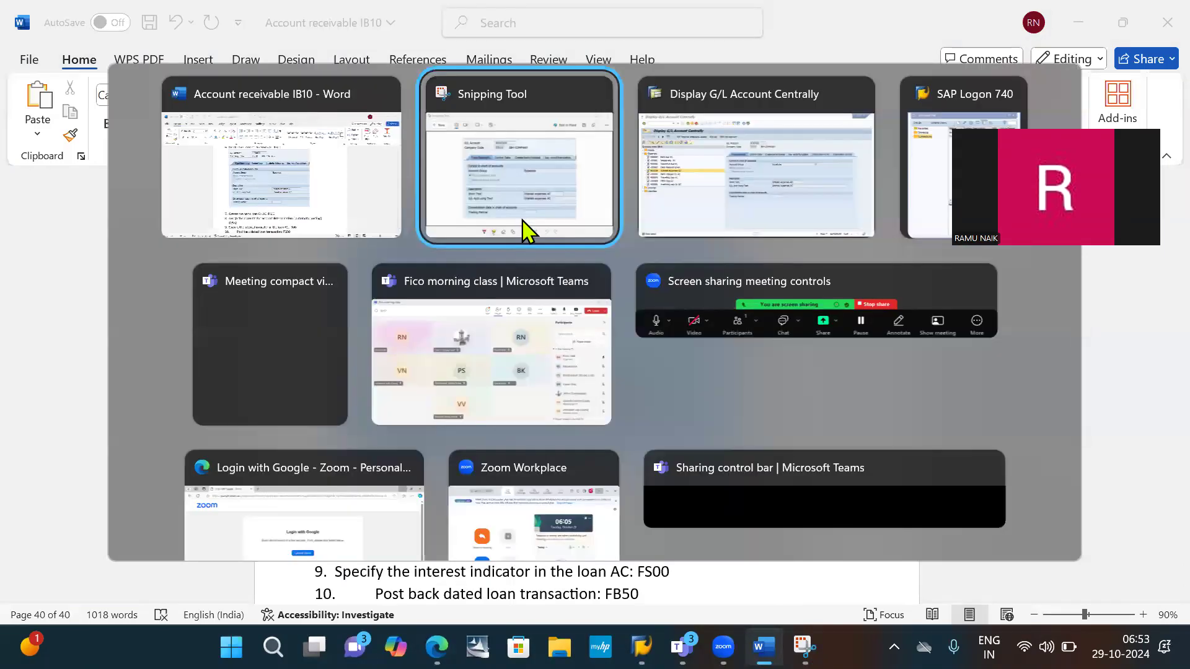
pyautogui.hotkey('alt', 'Tab')
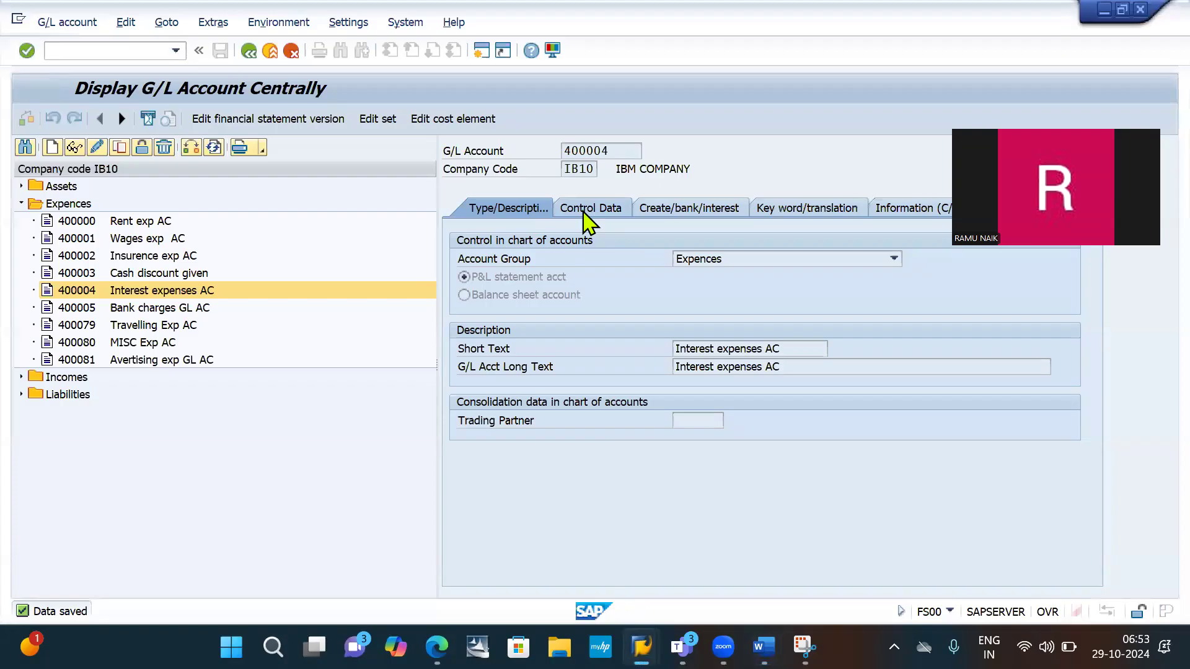
pyautogui.click(587, 211)
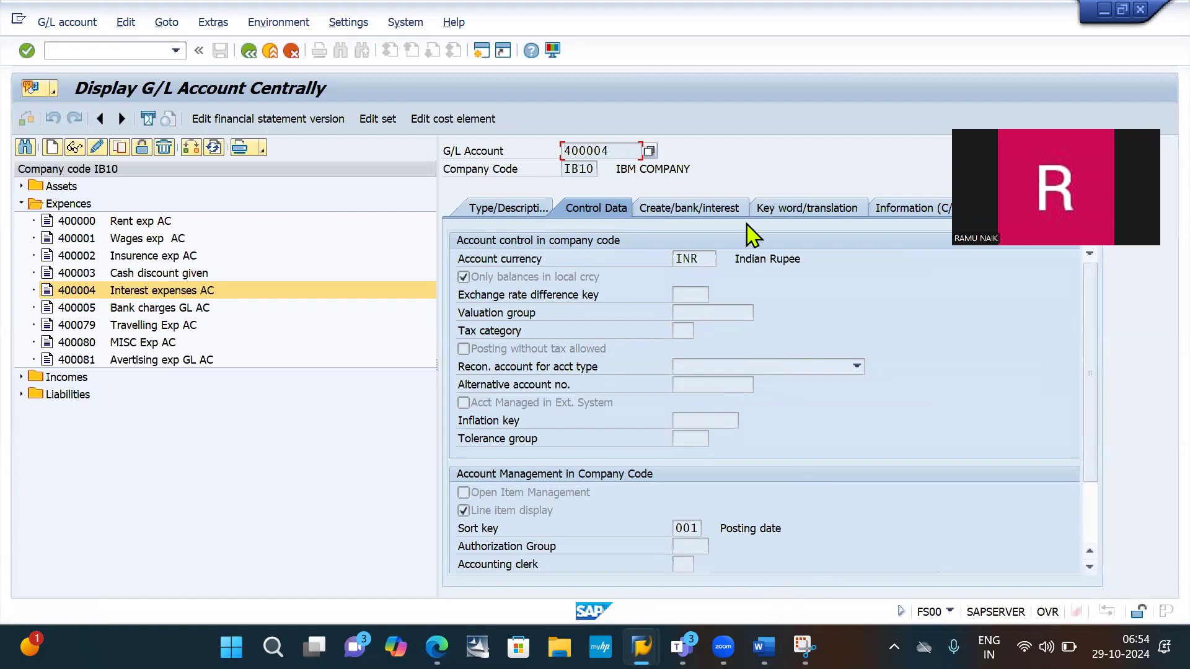
pyautogui.click(804, 647)
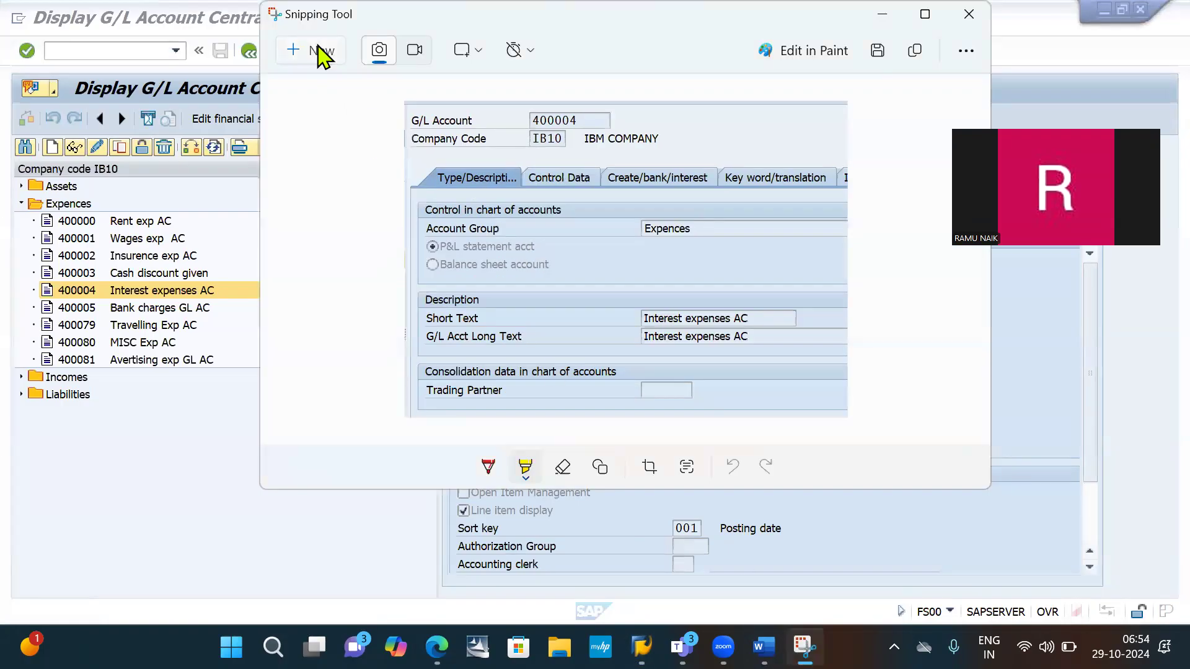
pyautogui.click(318, 48)
pyautogui.moveTo(426, 124); pyautogui.dragTo(886, 594)
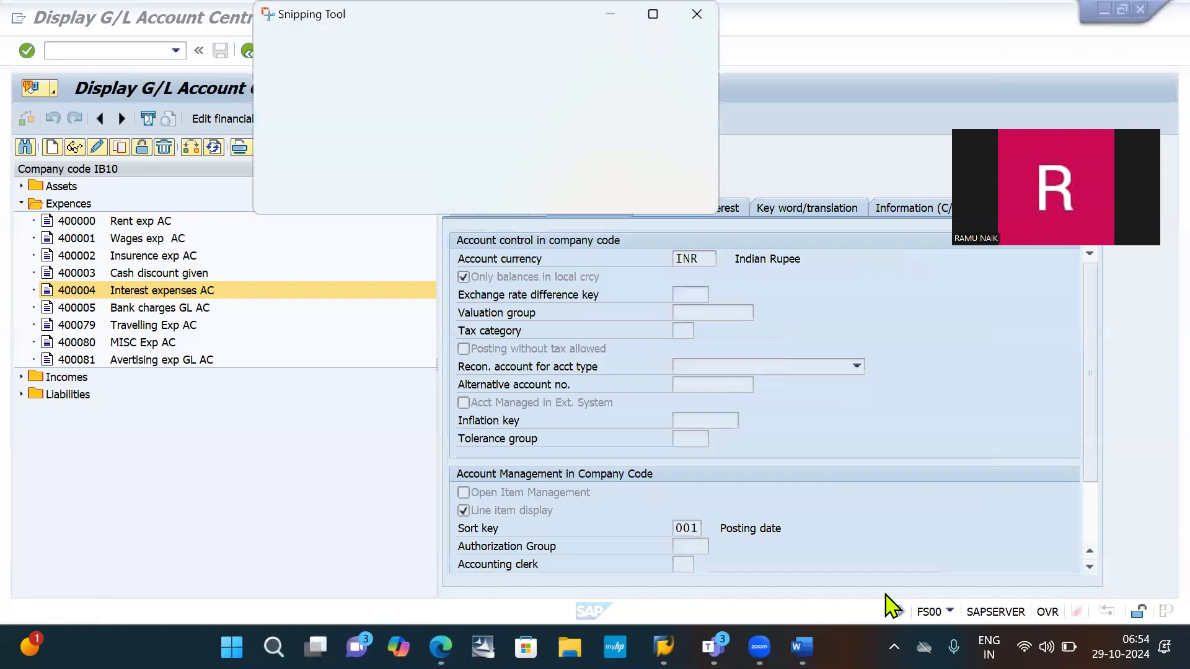
pyautogui.hotkey('alt', 'Tab')
pyautogui.press('Tab')
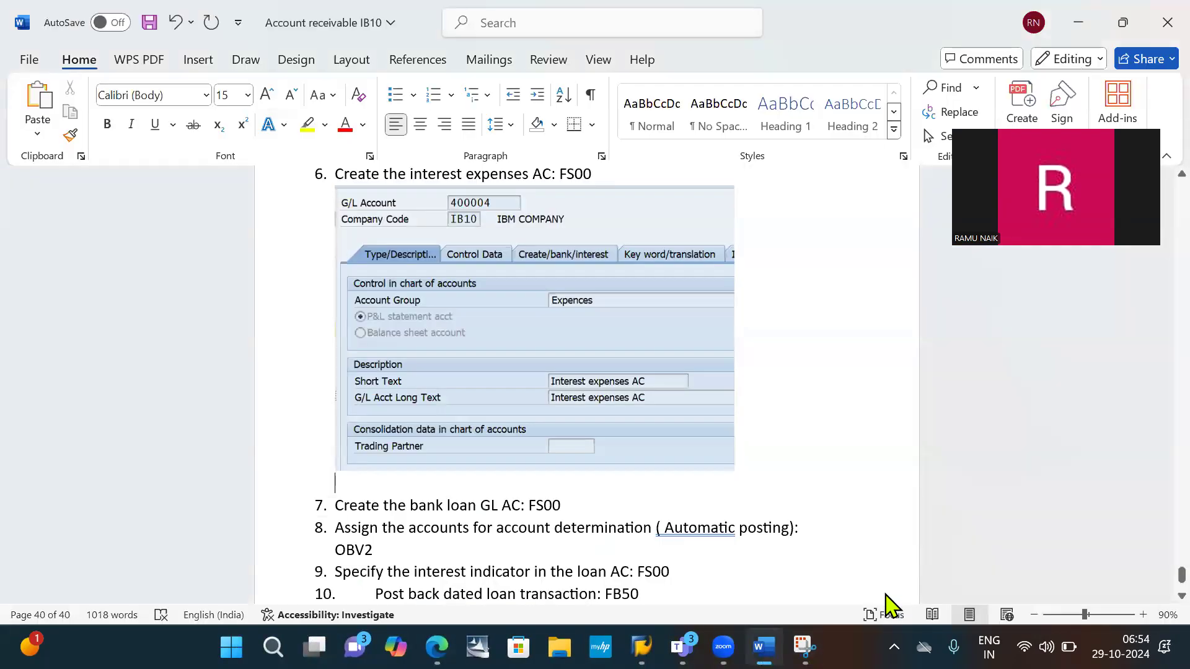
pyautogui.hotkey('ctrl', 'v')
pyautogui.press('Return')
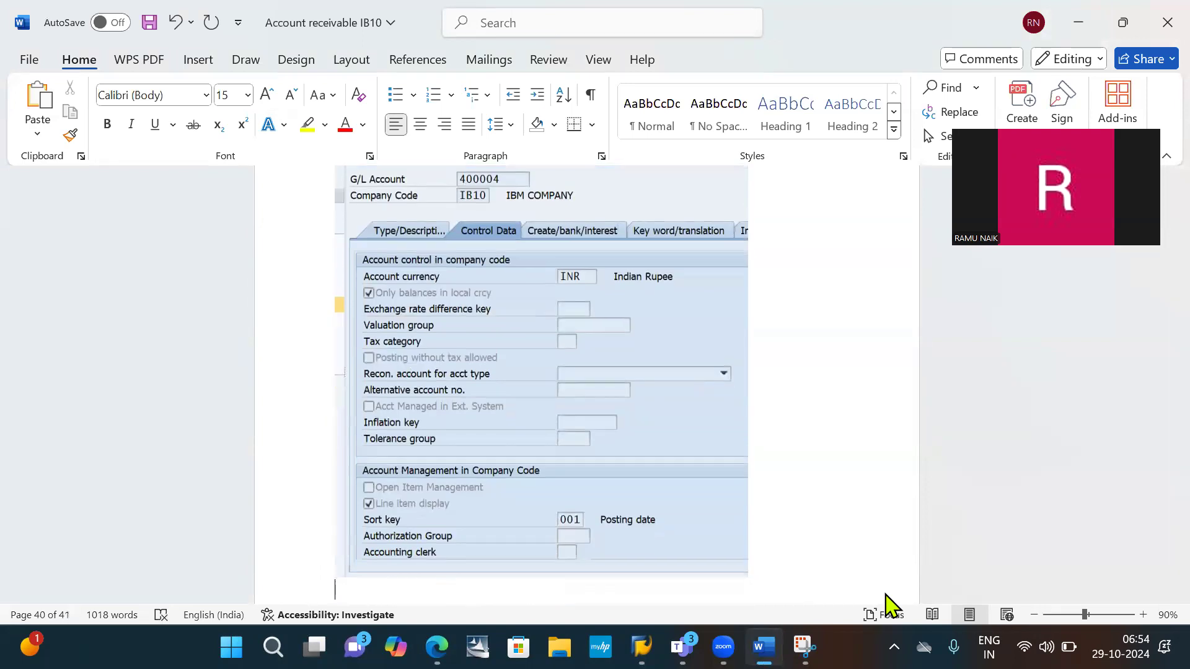
# - Capture the Create/bank/interest details of account 400004 in SAP and paste the picture below the Control Data picture in Word
pyautogui.hotkey('alt', 'Tab')
pyautogui.press('Tab')
pyautogui.press('Tab')
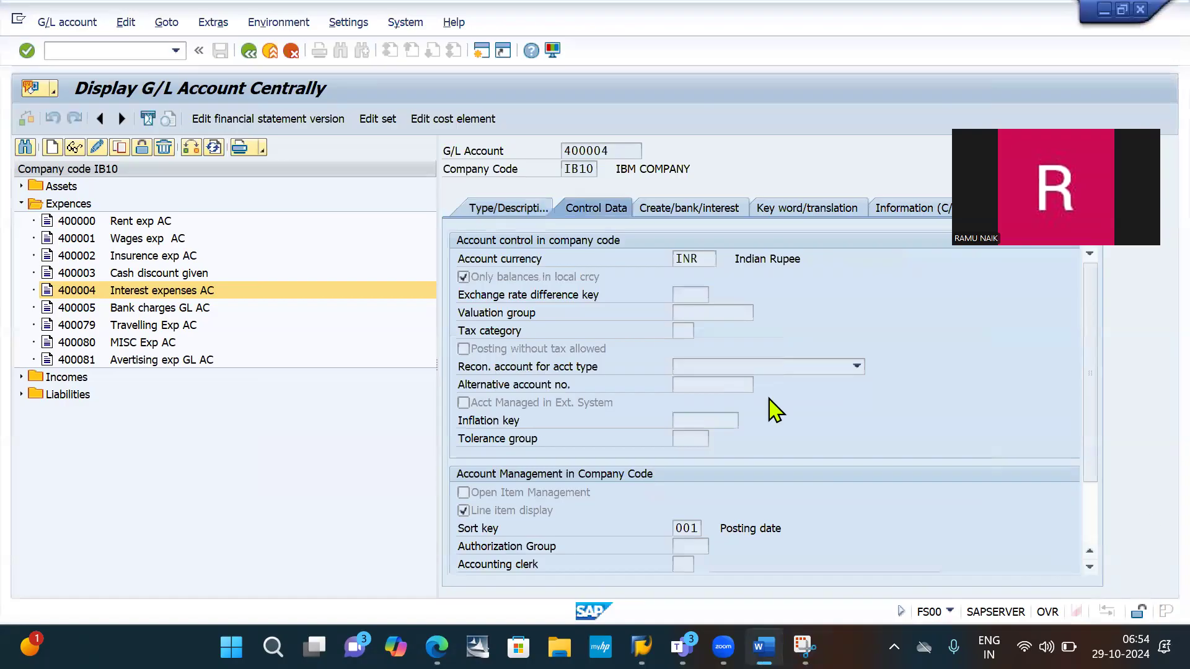
pyautogui.click(691, 220)
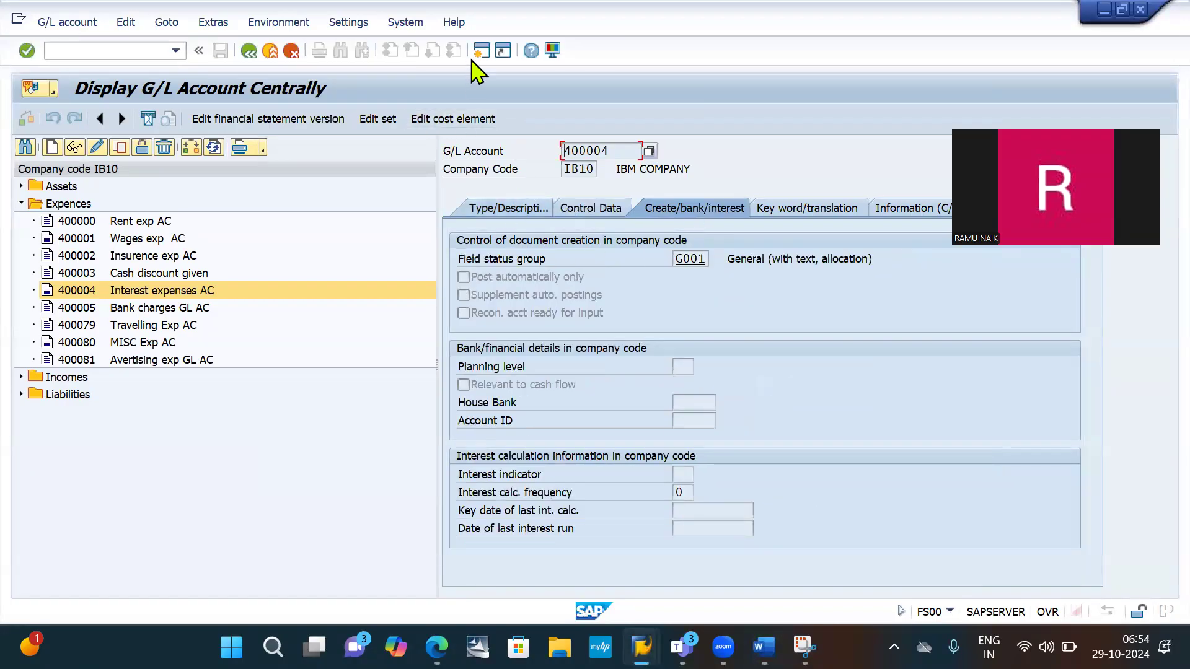
pyautogui.hotkey('alt', 'Tab')
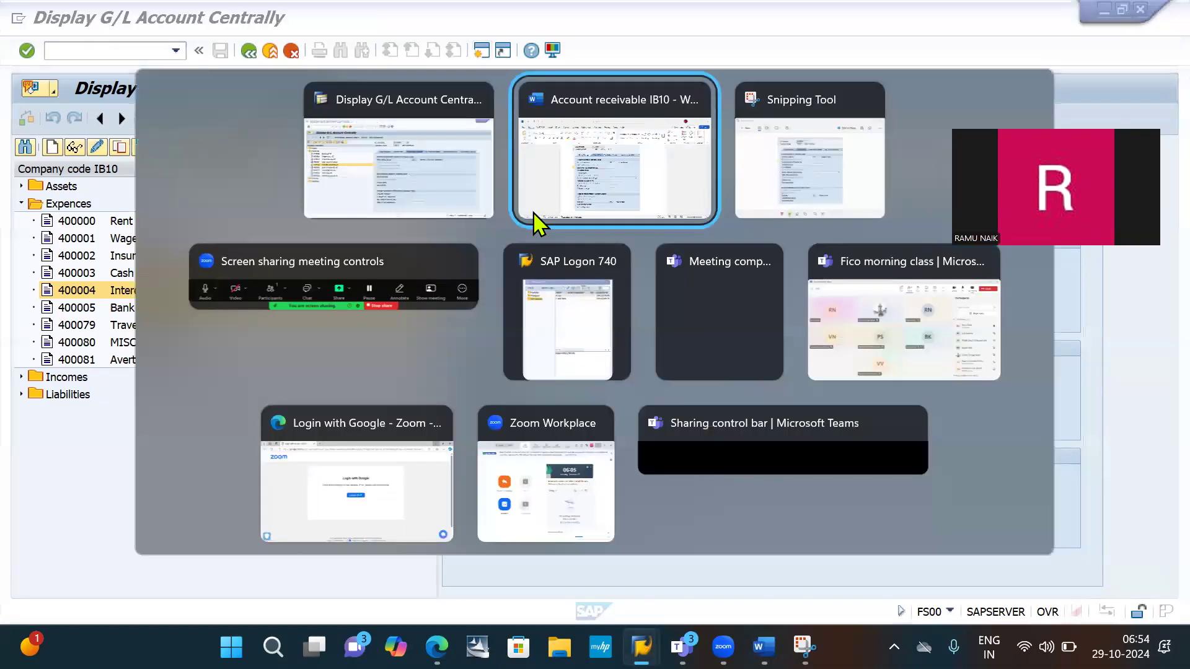
pyautogui.press('Tab')
pyautogui.click(305, 51)
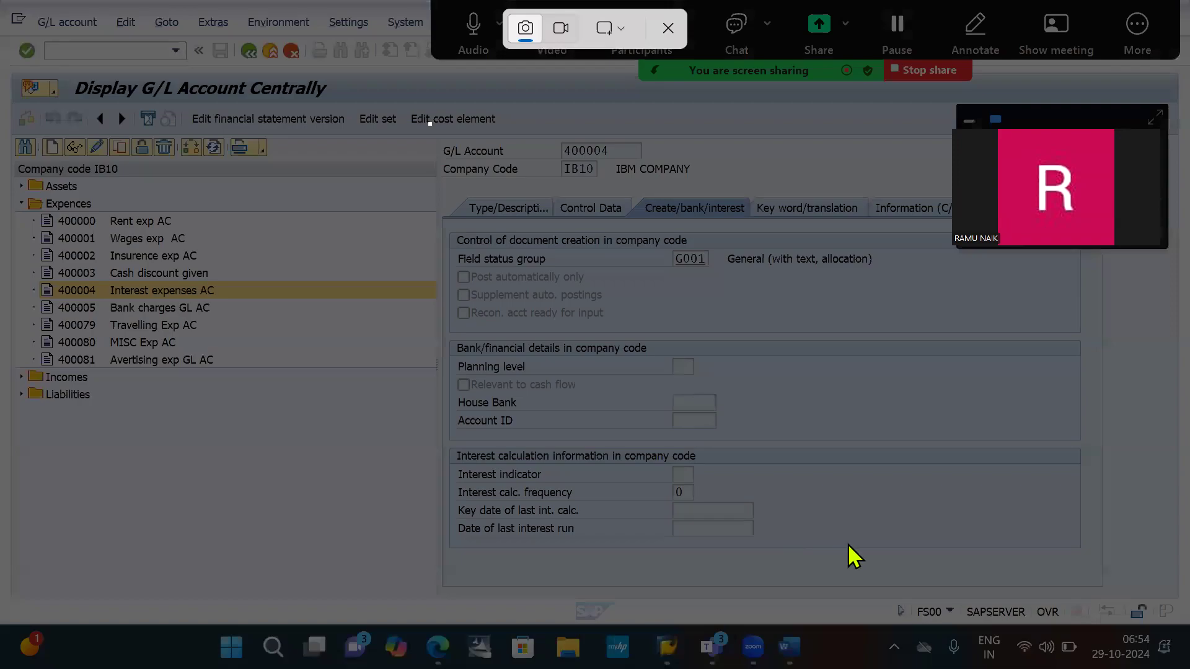
pyautogui.moveTo(430, 124); pyautogui.dragTo(894, 558)
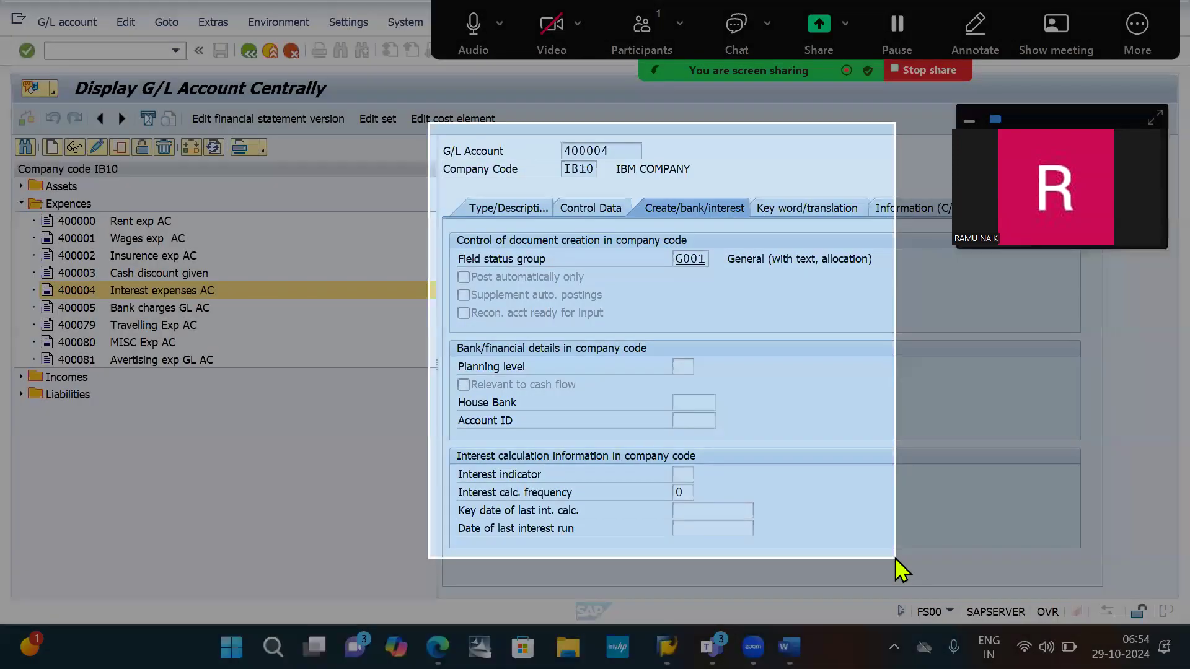
pyautogui.hotkey('alt', 'Tab')
pyautogui.press('Tab')
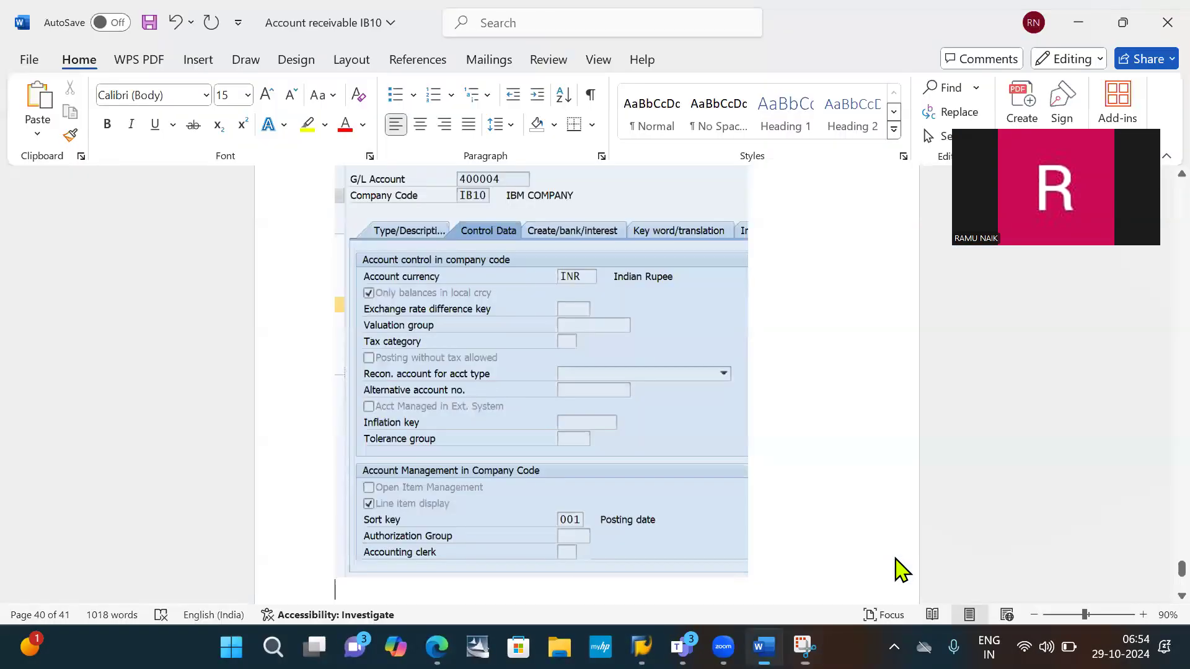
pyautogui.hotkey('ctrl', 'v')
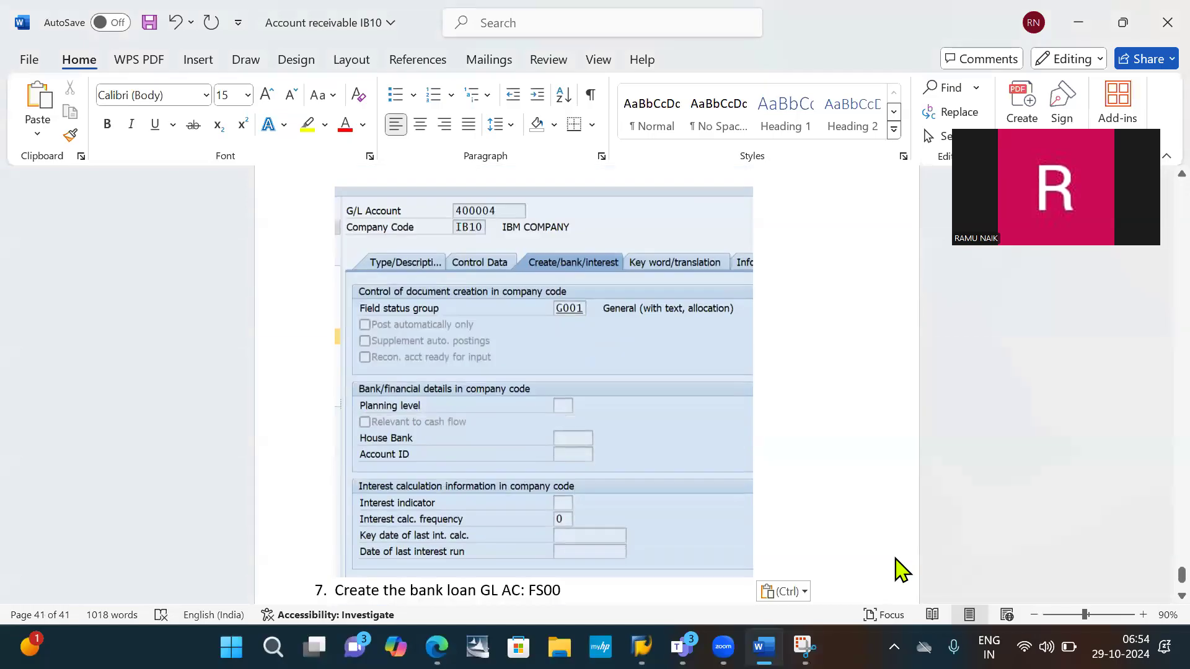
# - Add the line "SAVE" below the pasted picture and save the document
pyautogui.press('Return')
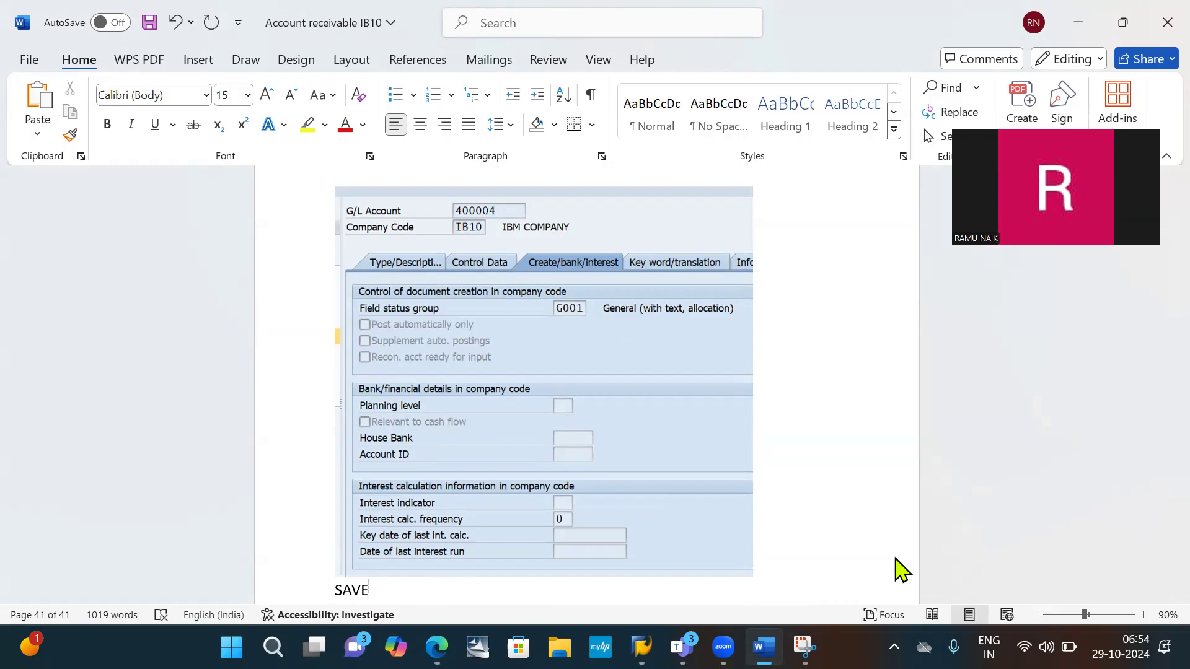
pyautogui.write('SAVE')
pyautogui.hotkey('ctrl', 's')
# - Leave the account display in SAP, reopen transaction FS00, and open Interest expenses AC 400004 under Expences
pyautogui.hotkey('alt', 'Tab')
pyautogui.press('Tab')
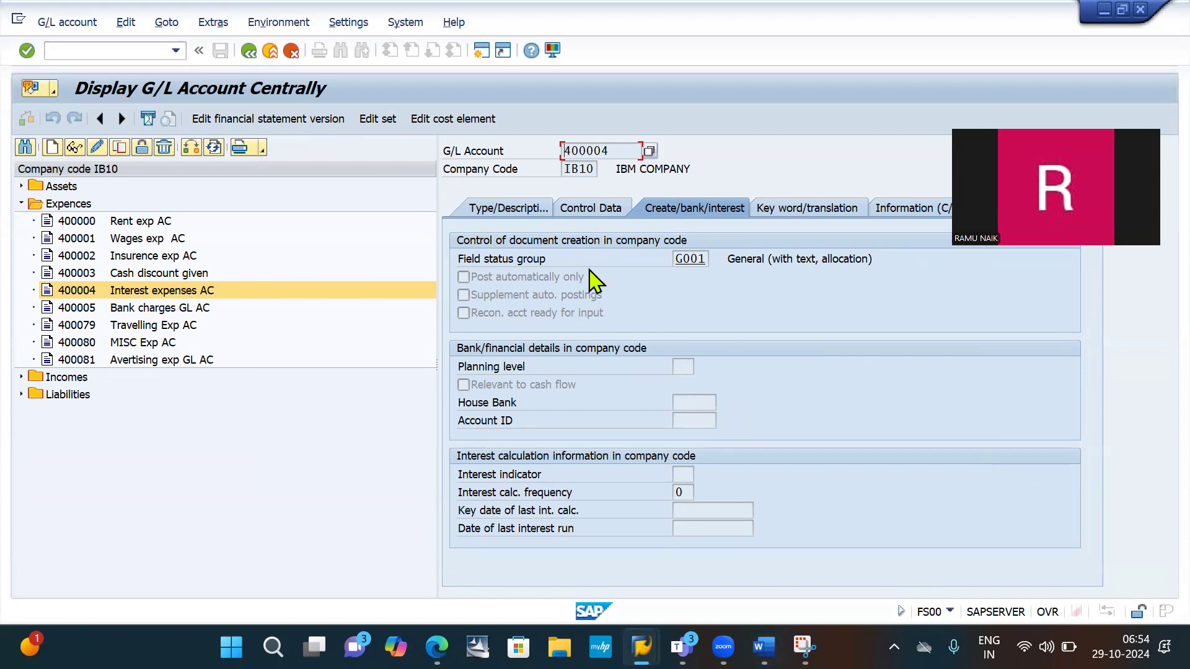
pyautogui.click(606, 211)
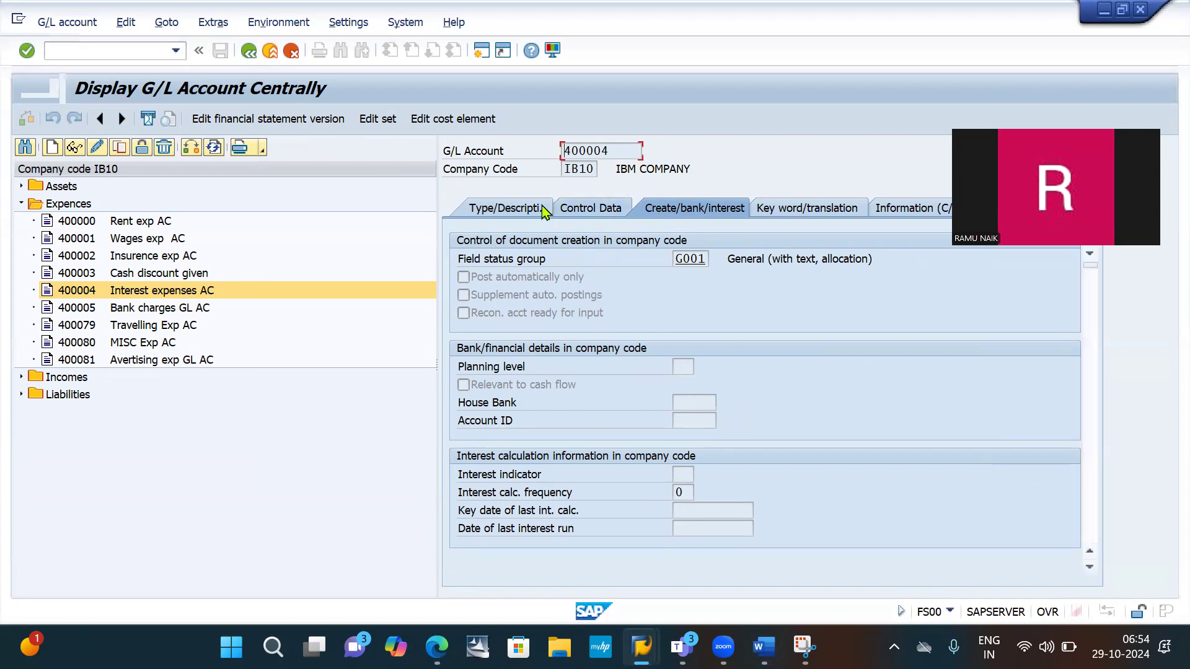
pyautogui.click(500, 211)
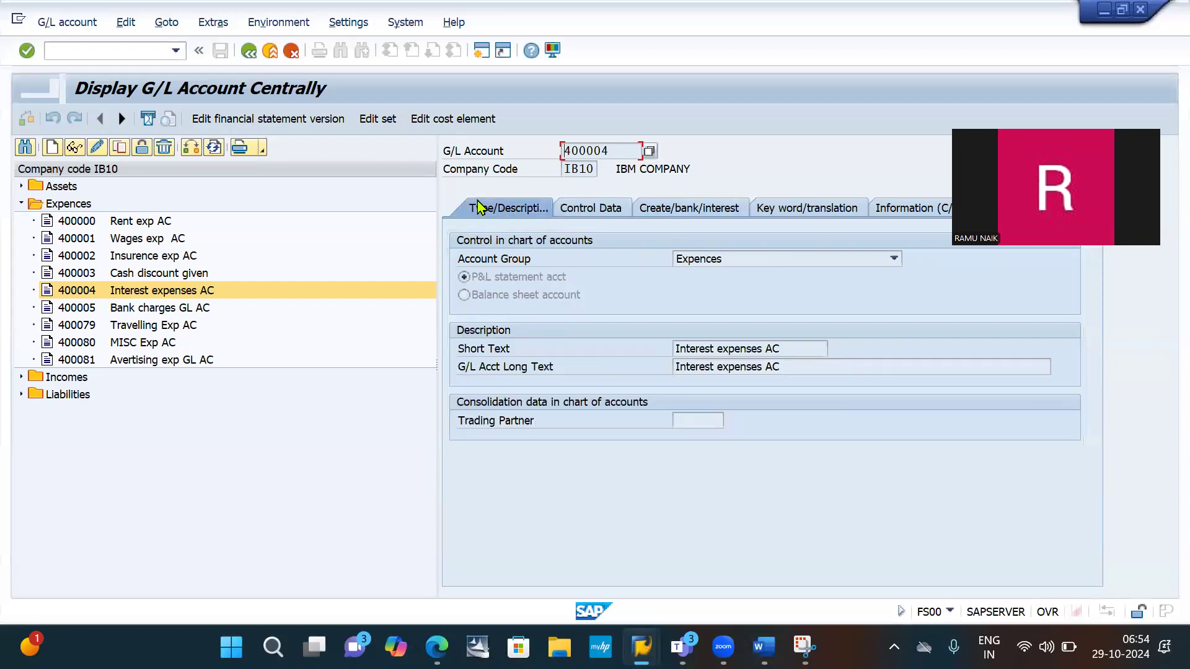
pyautogui.click(248, 51)
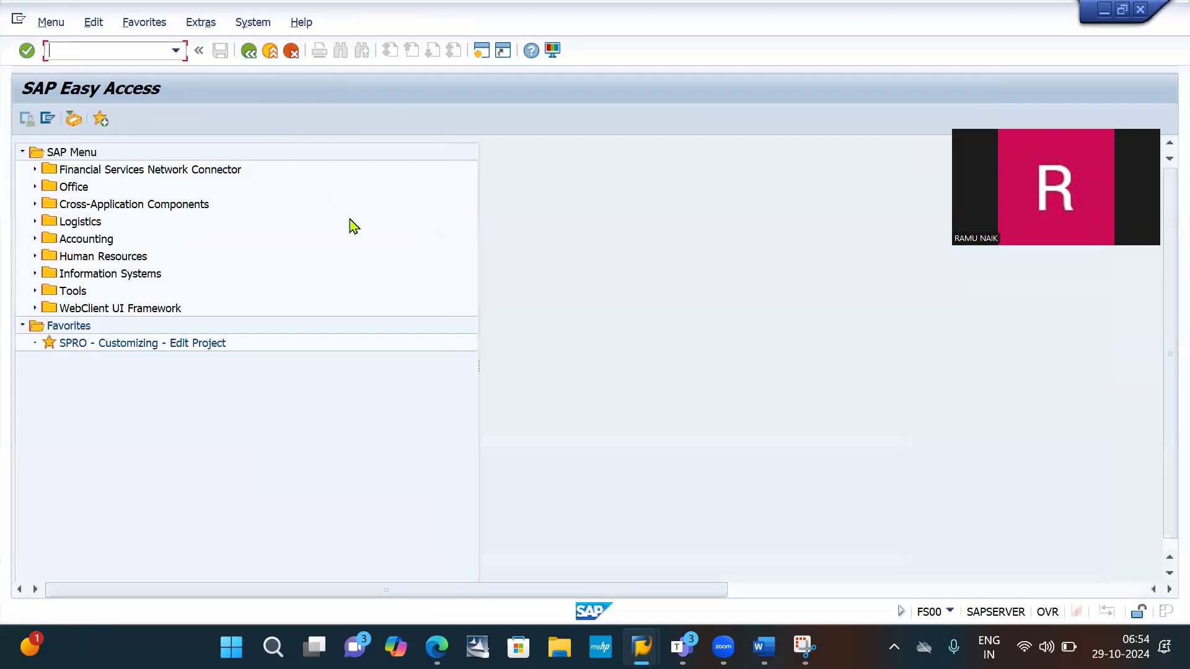
pyautogui.press('Down')
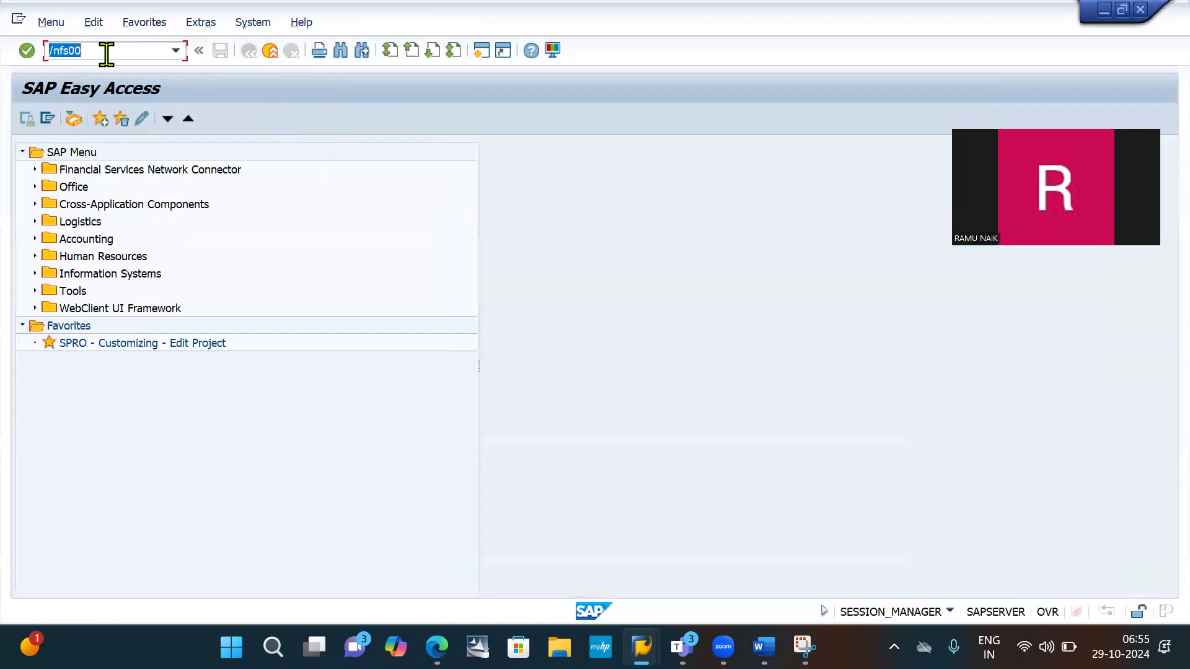
pyautogui.press('Return')
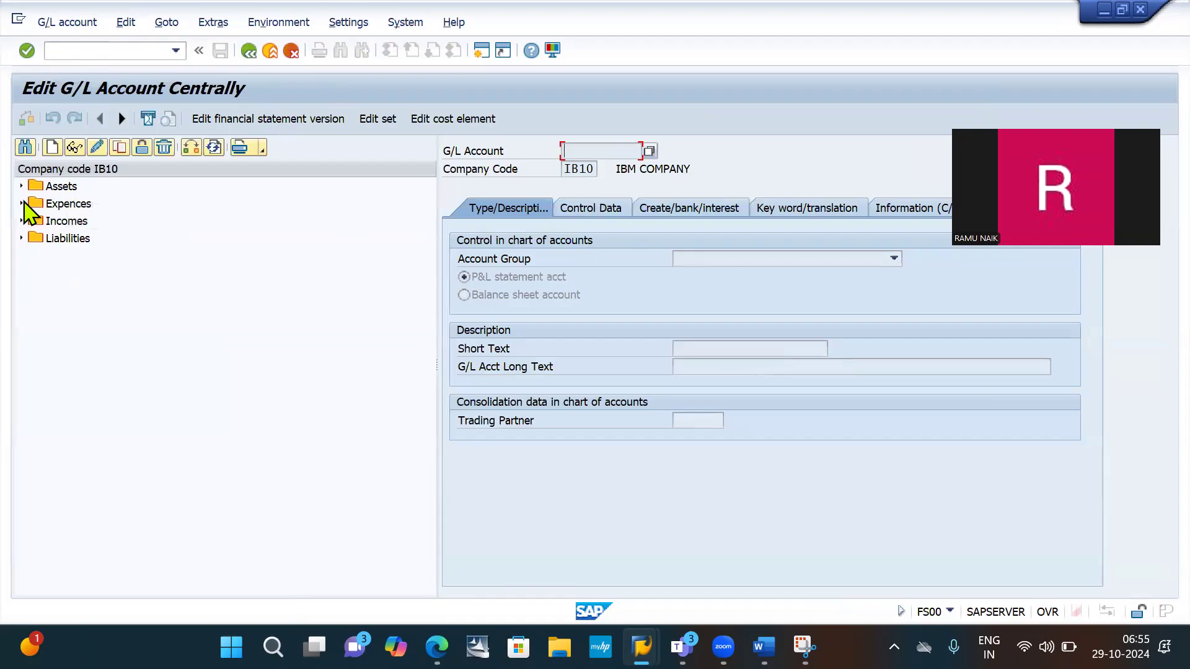
pyautogui.click(22, 203)
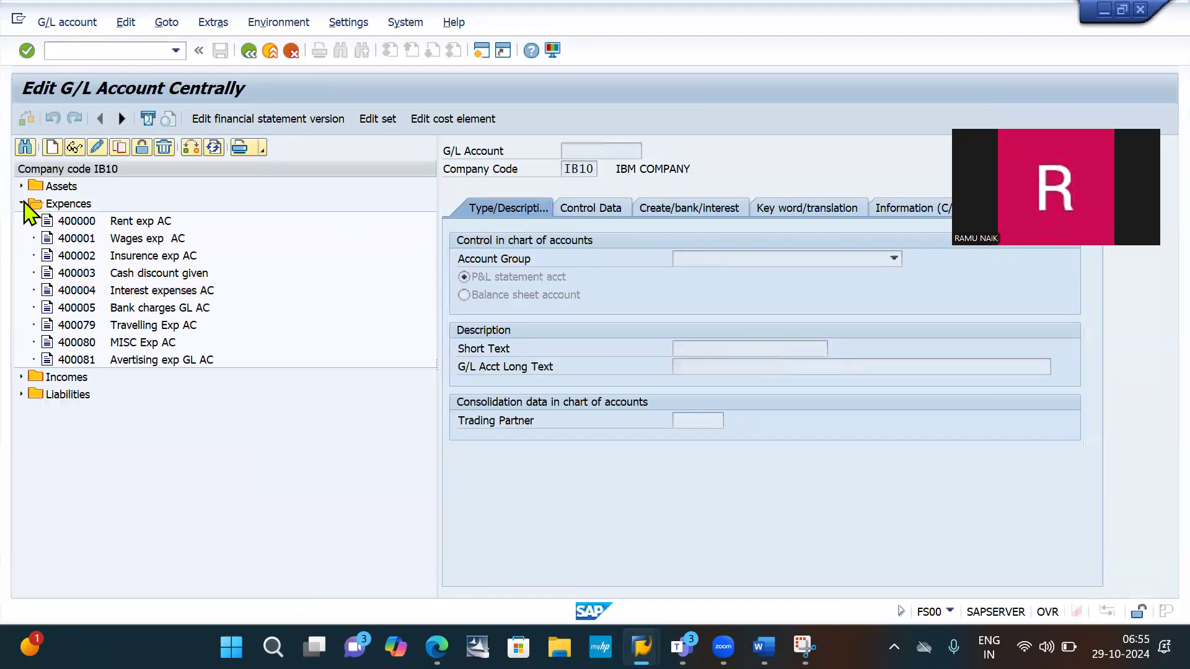
pyautogui.click(166, 290)
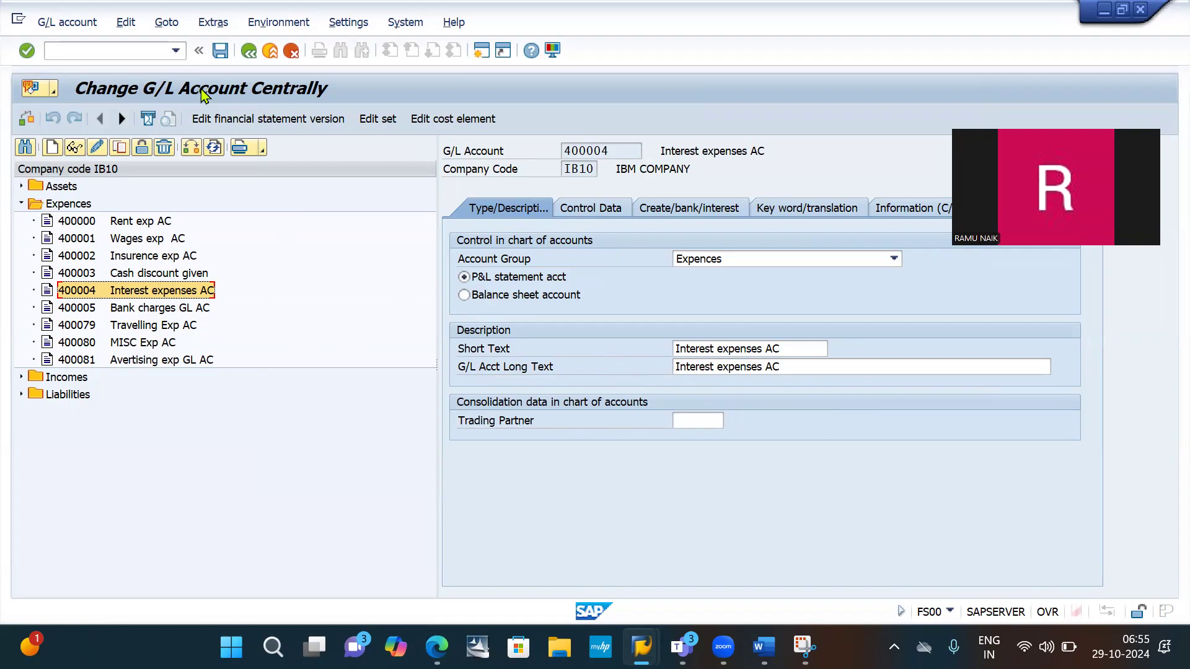
# - Insert "HDFC" before "bank loan GL AC" in item 7 of the Word list
pyautogui.hotkey('alt', 'Tab')
pyautogui.scroll(-6, 545, 291)
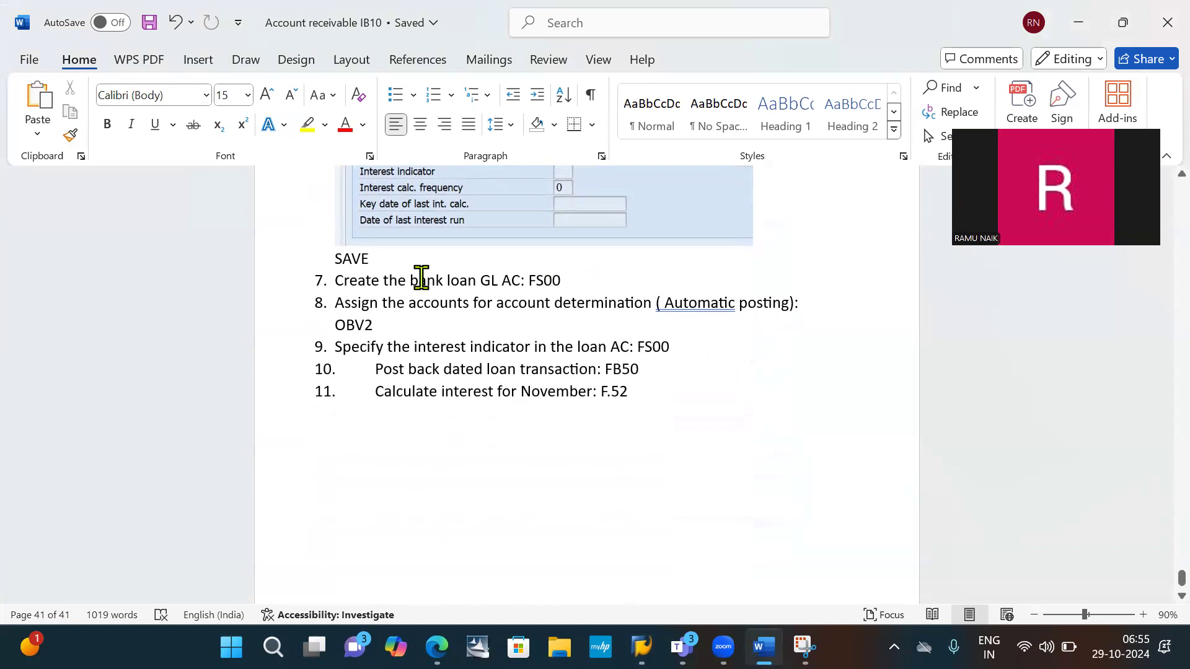
pyautogui.moveTo(409, 280)
pyautogui.mouseDown()
pyautogui.moveTo(539, 337)
pyautogui.moveTo(400, 300)
pyautogui.moveTo(407, 279)
pyautogui.mouseUp()
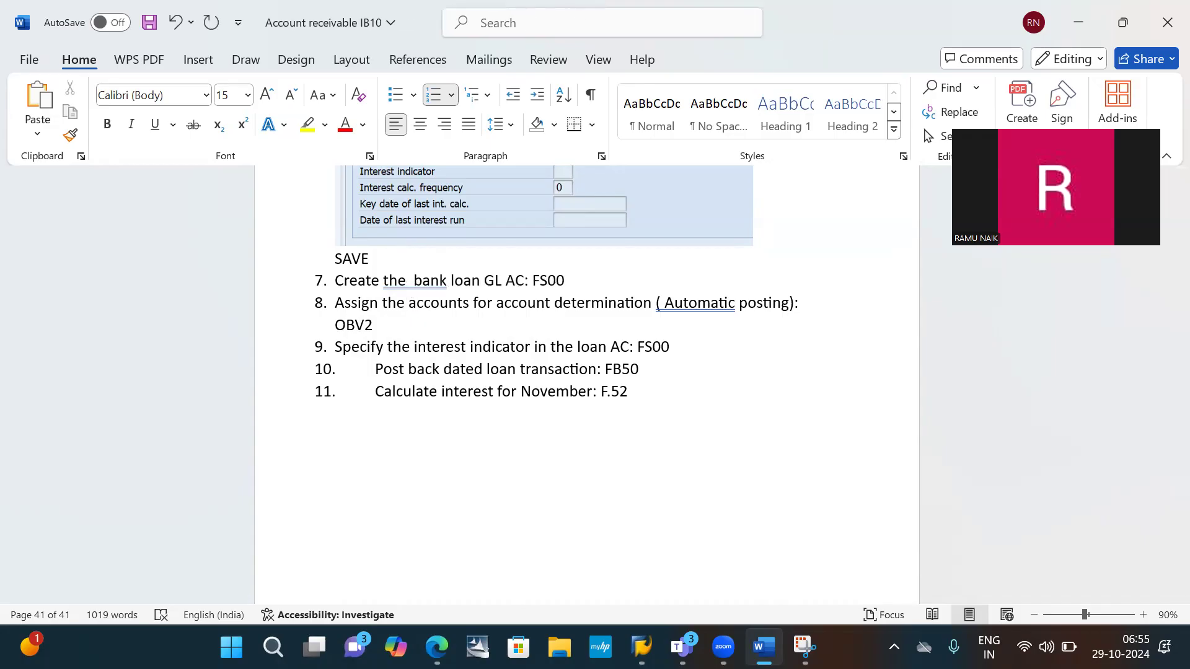
pyautogui.write('Ho')
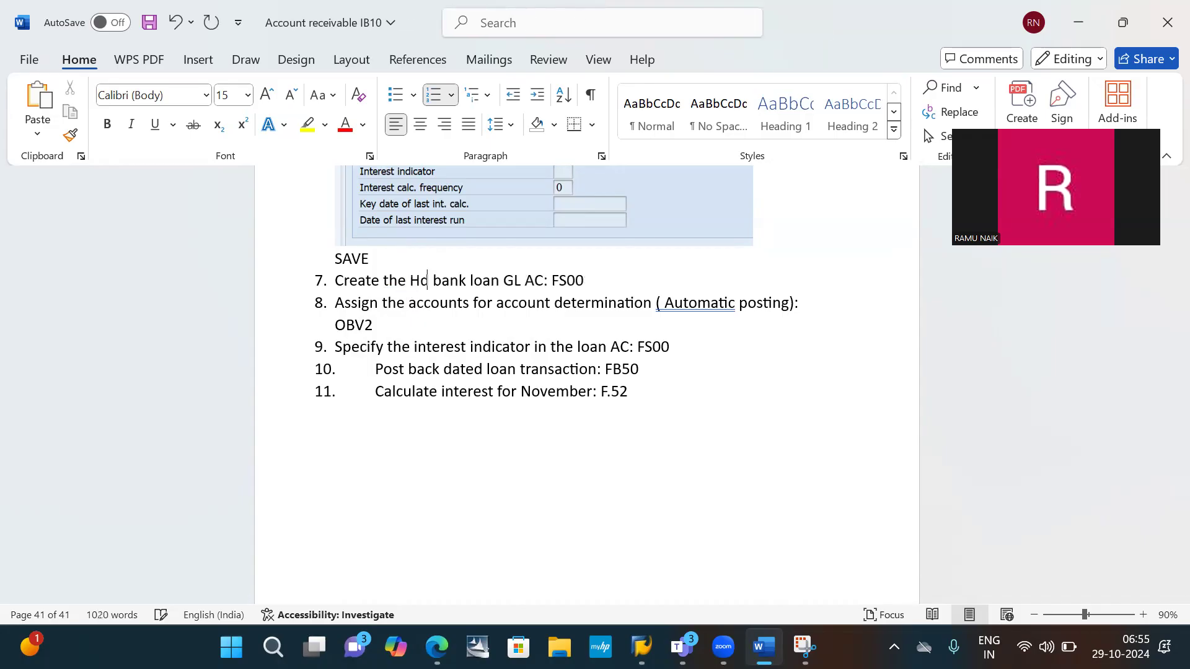
pyautogui.press('BackSpace')
pyautogui.write('DFC')
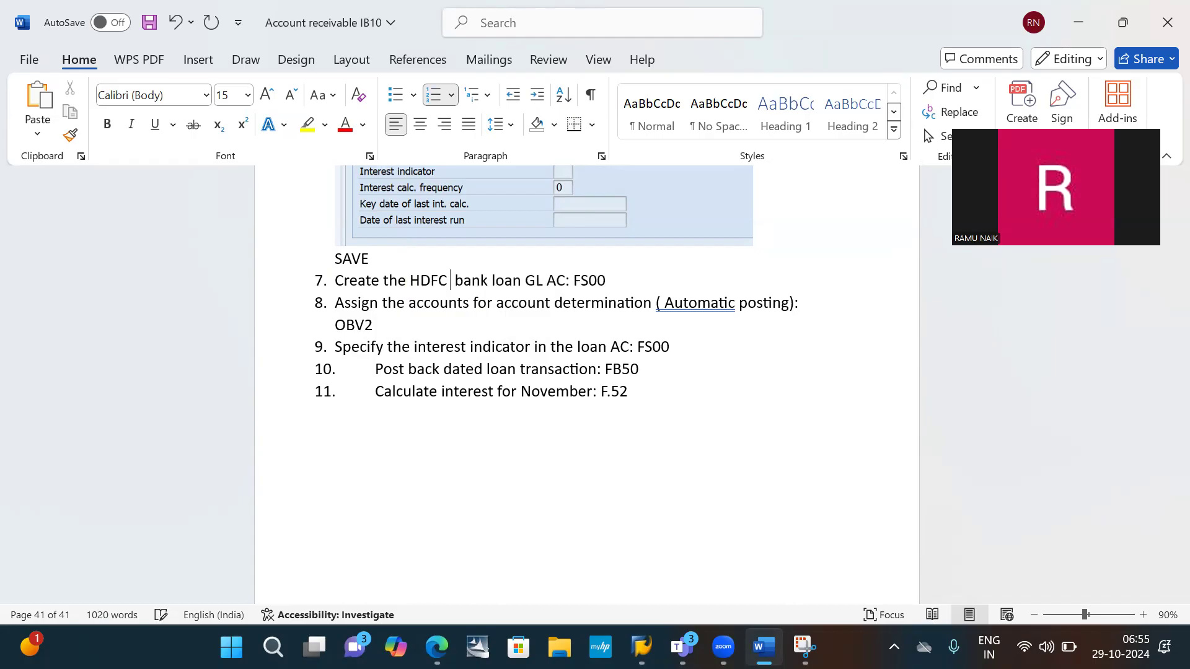
pyautogui.press('BackSpace')
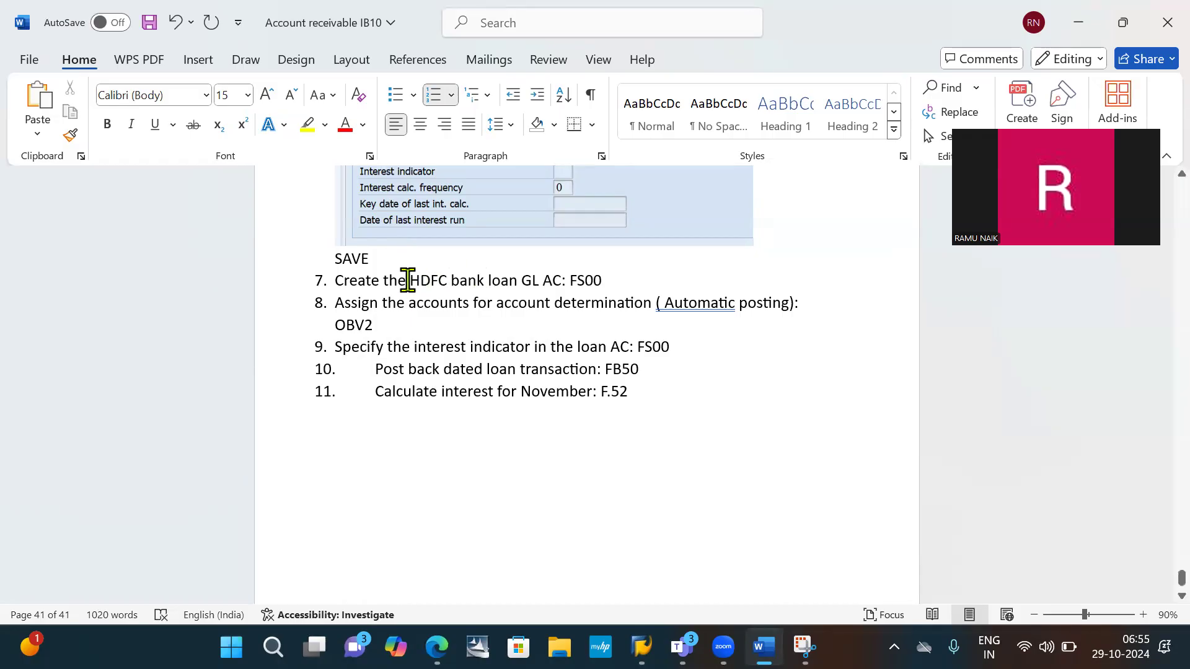
# - Copy "HDFC bank loan GL AC" from item 7 and add an unnumbered line below that item
pyautogui.moveTo(430, 281); pyautogui.dragTo(562, 278)
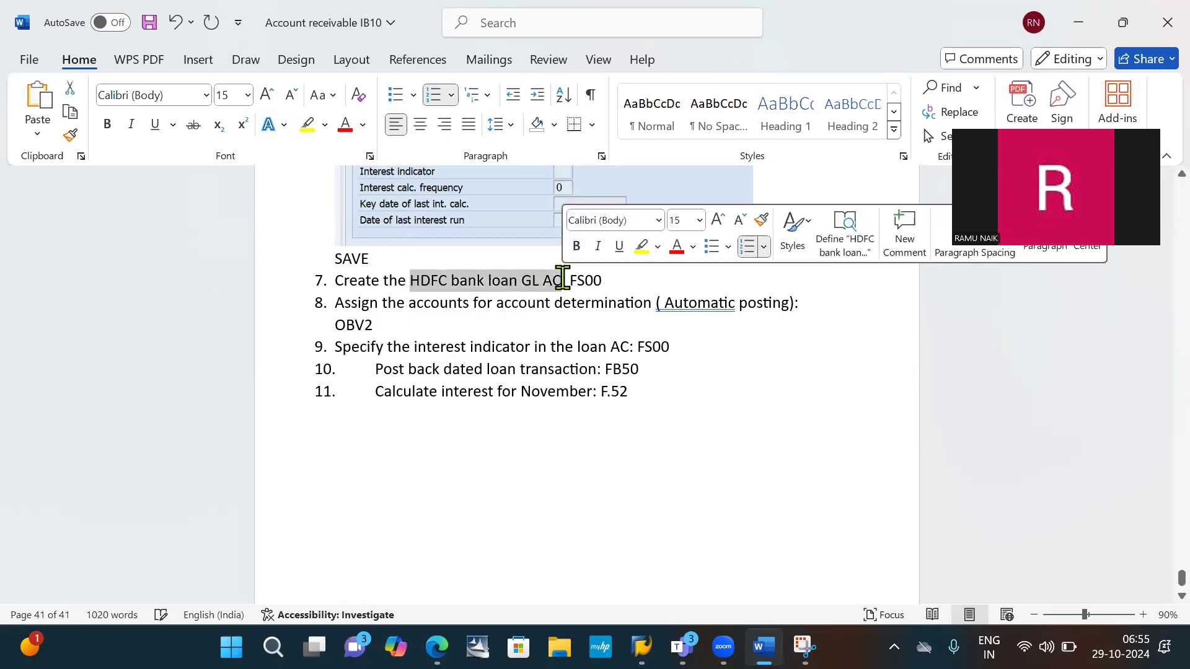
pyautogui.click(677, 283)
pyautogui.press('Return')
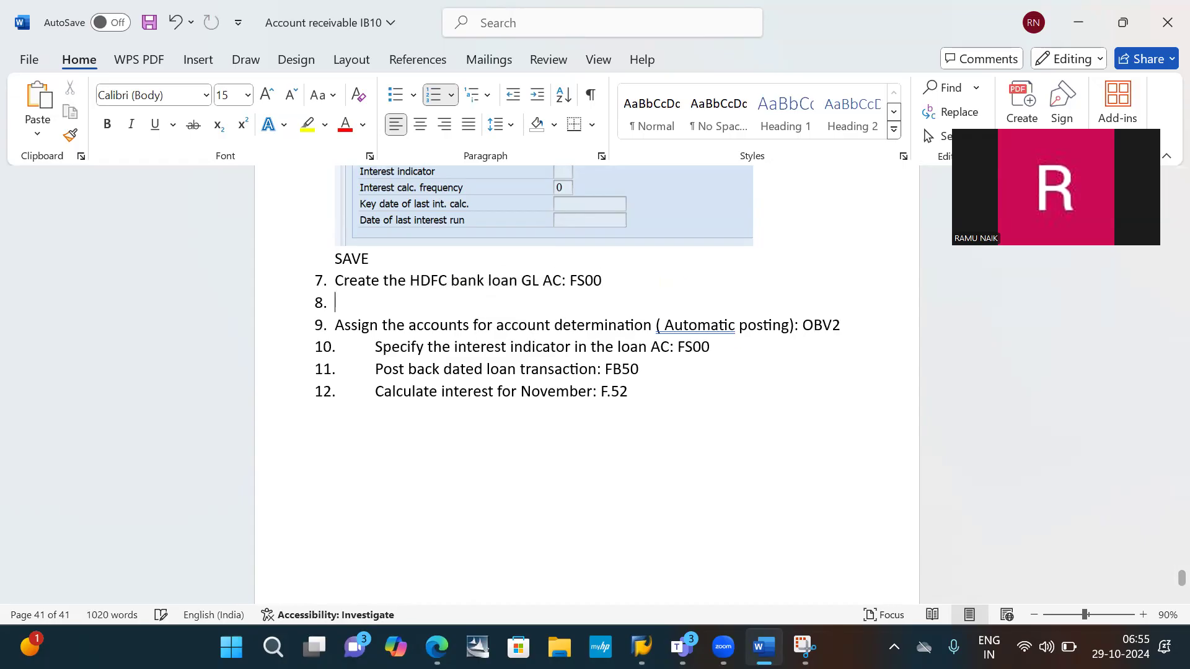
pyautogui.press('BackSpace')
# - Start creating G/L account 100004 for company code IB10 in SAP as a balance sheet account in the Liabilities group
pyautogui.hotkey('alt', 'Tab')
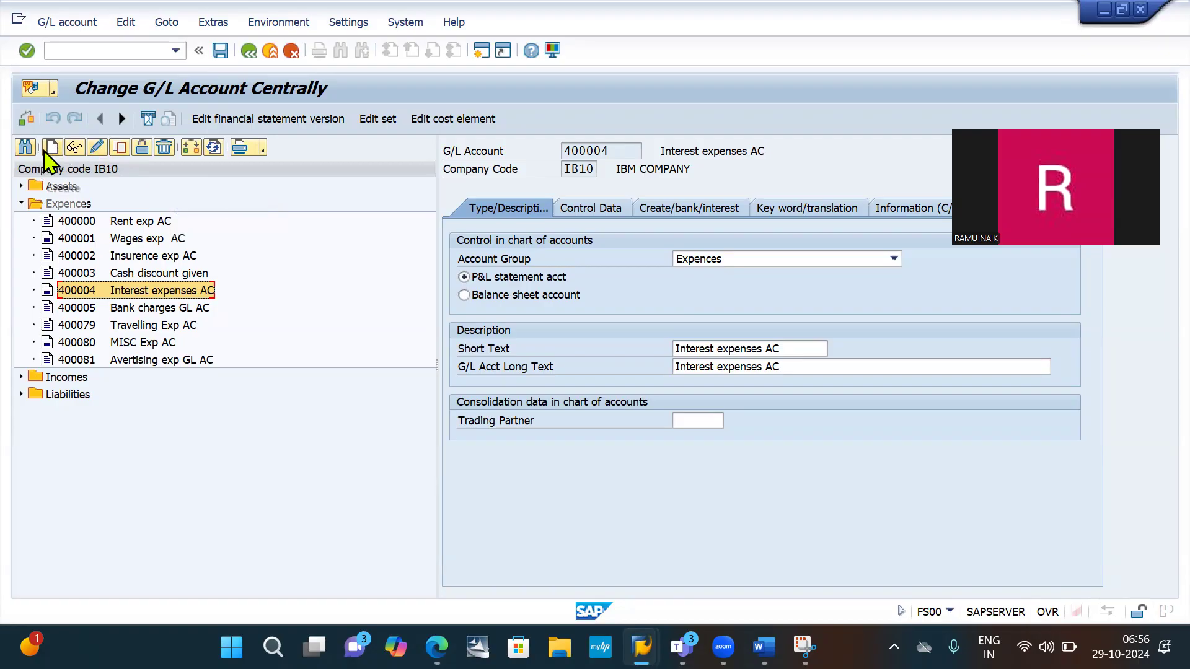
pyautogui.click(52, 148)
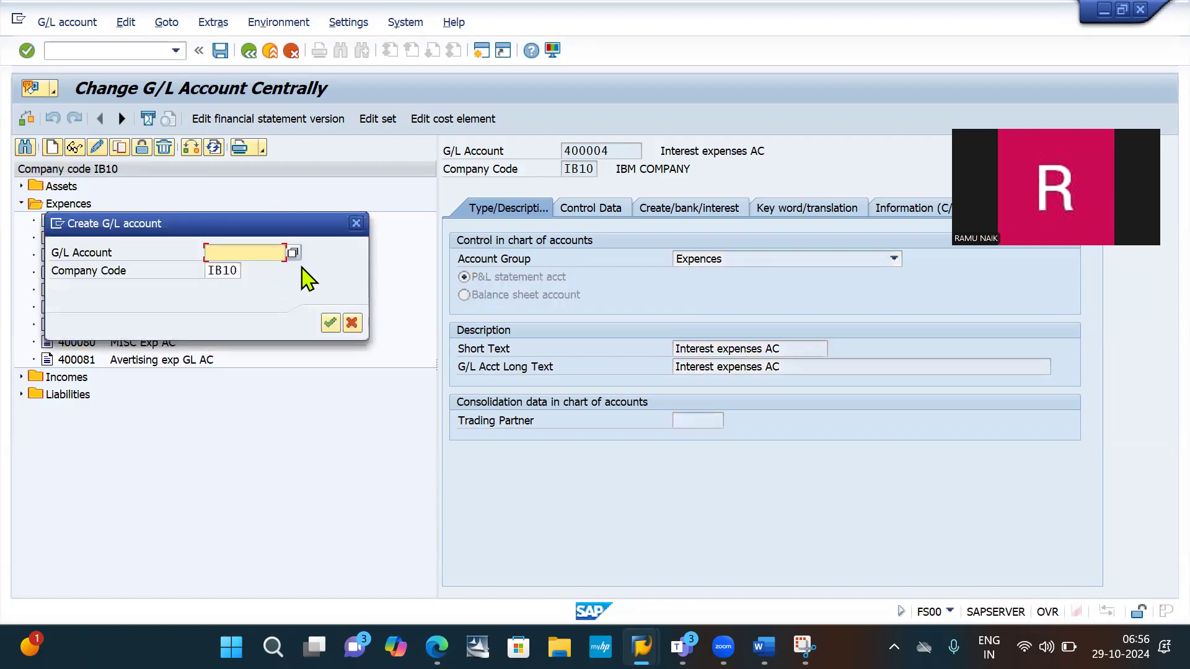
pyautogui.click(251, 251)
pyautogui.write('100')
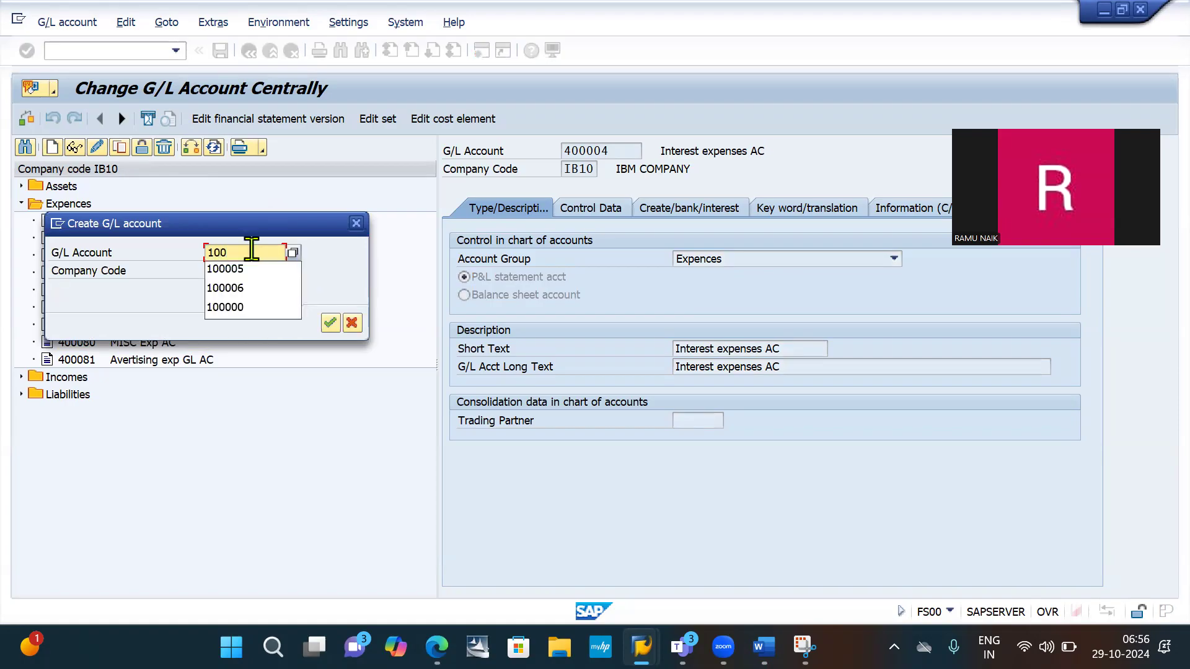
pyautogui.write('004')
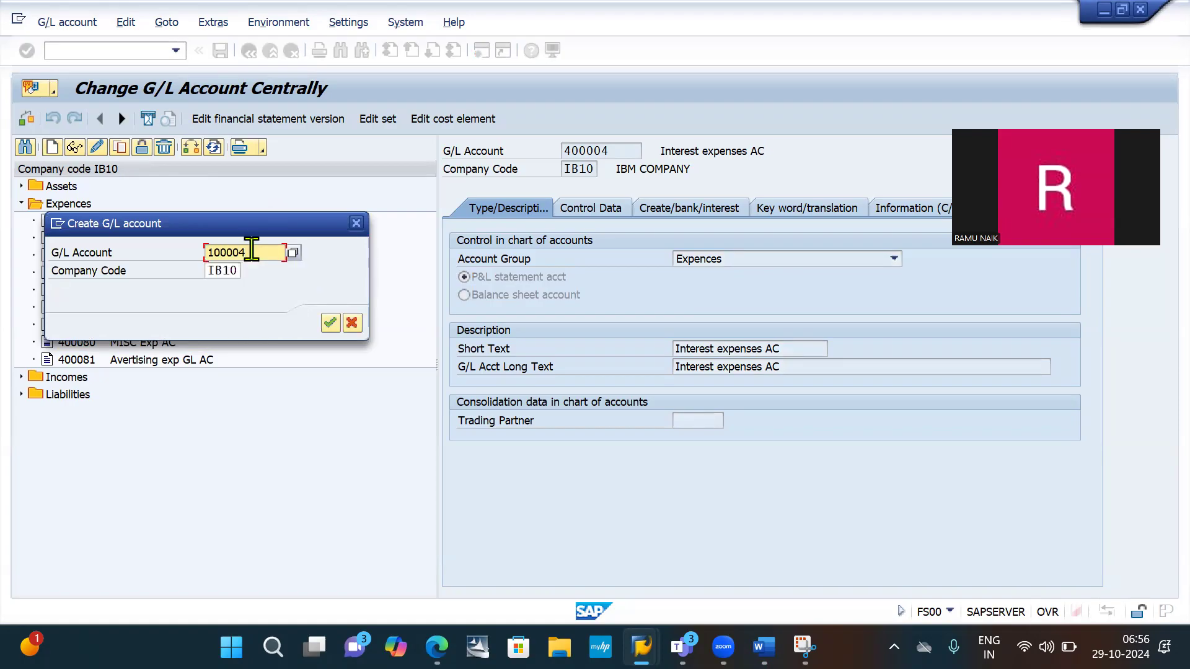
pyautogui.press('Return')
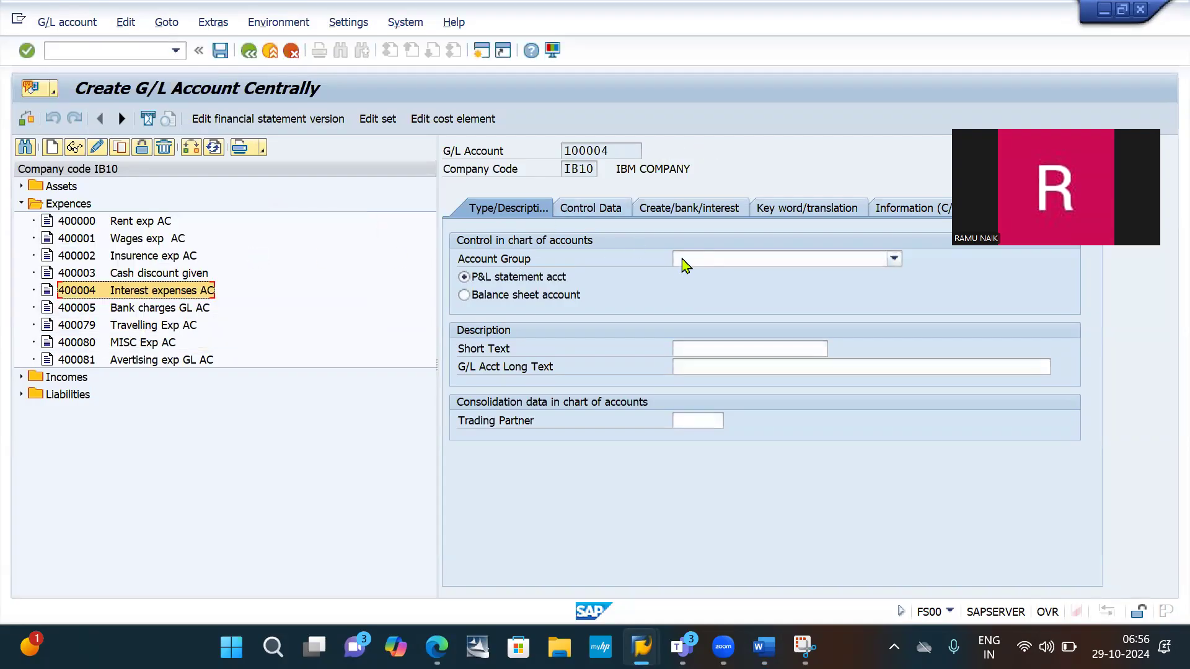
pyautogui.click(729, 260)
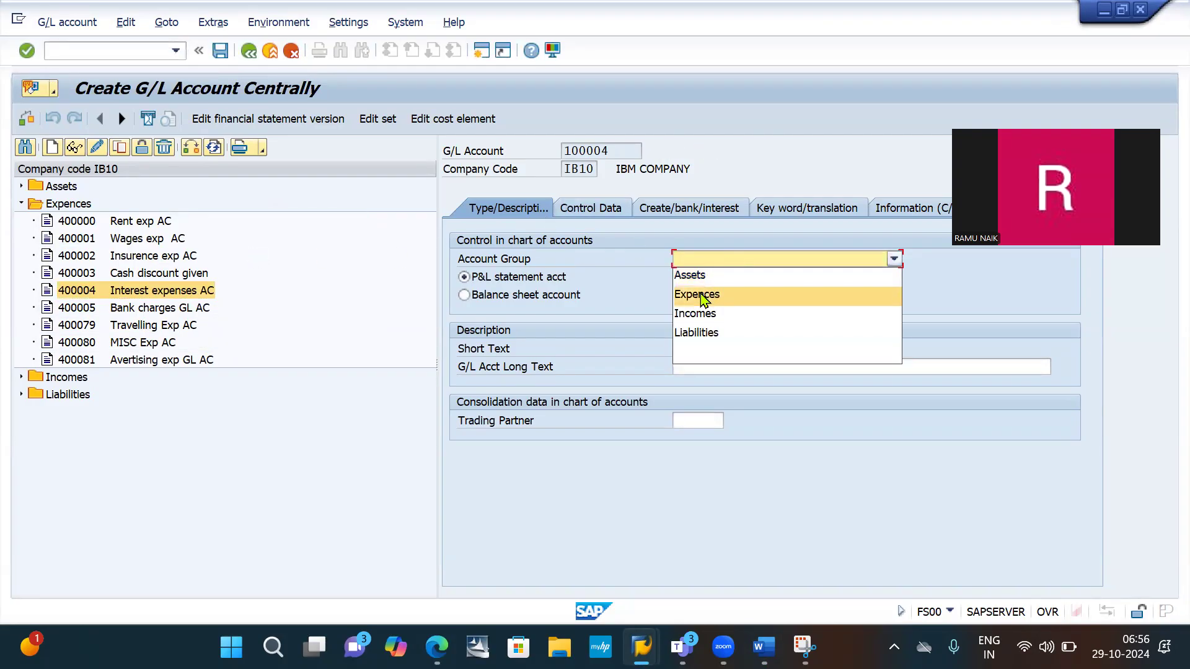
pyautogui.click(707, 333)
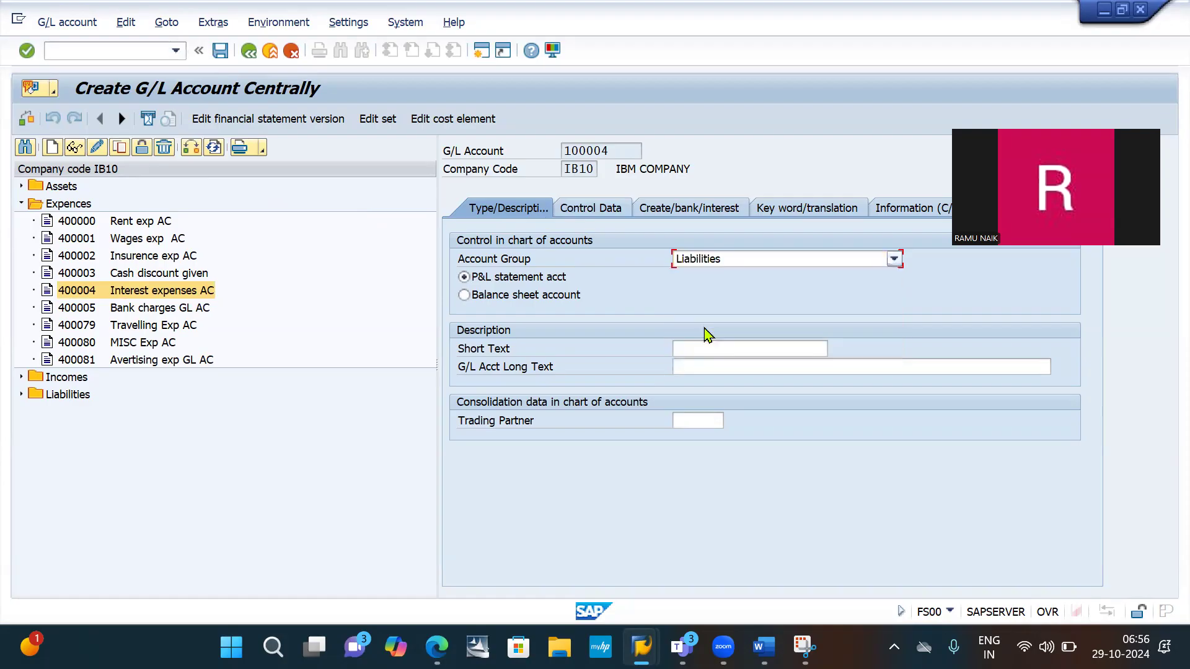
pyautogui.click(548, 295)
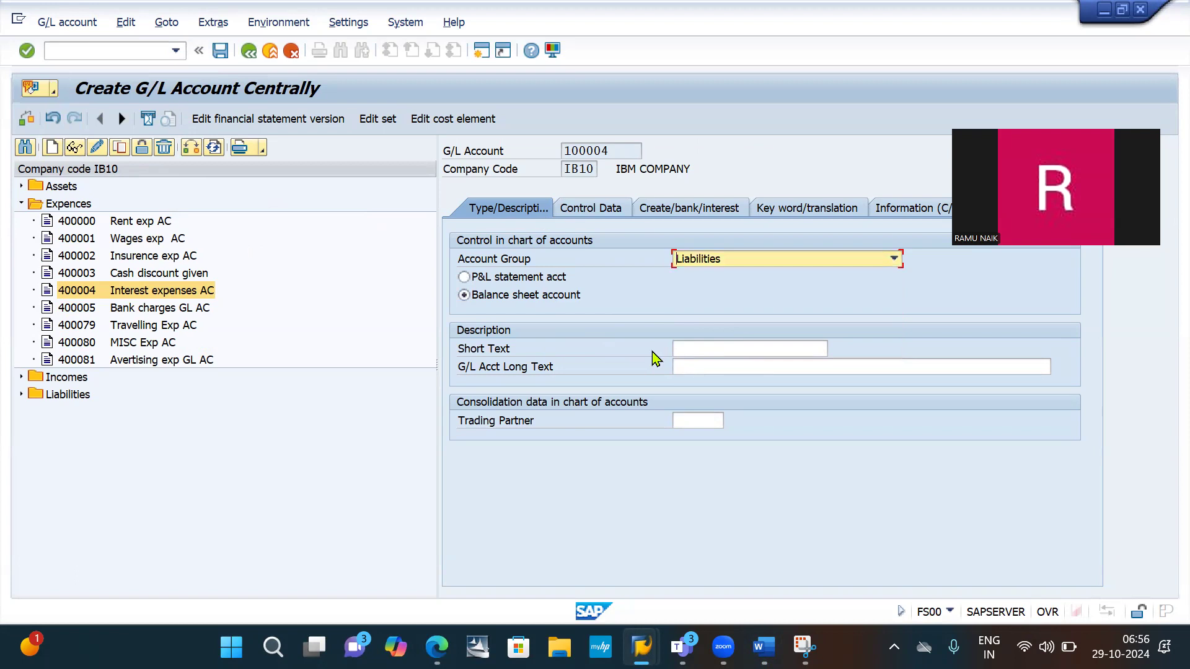
# - Fill the short text and G/L account long text with the copied "HDFC bank loan GL AC"
pyautogui.click(717, 349)
pyautogui.write('HDFC bank loan GL AC')
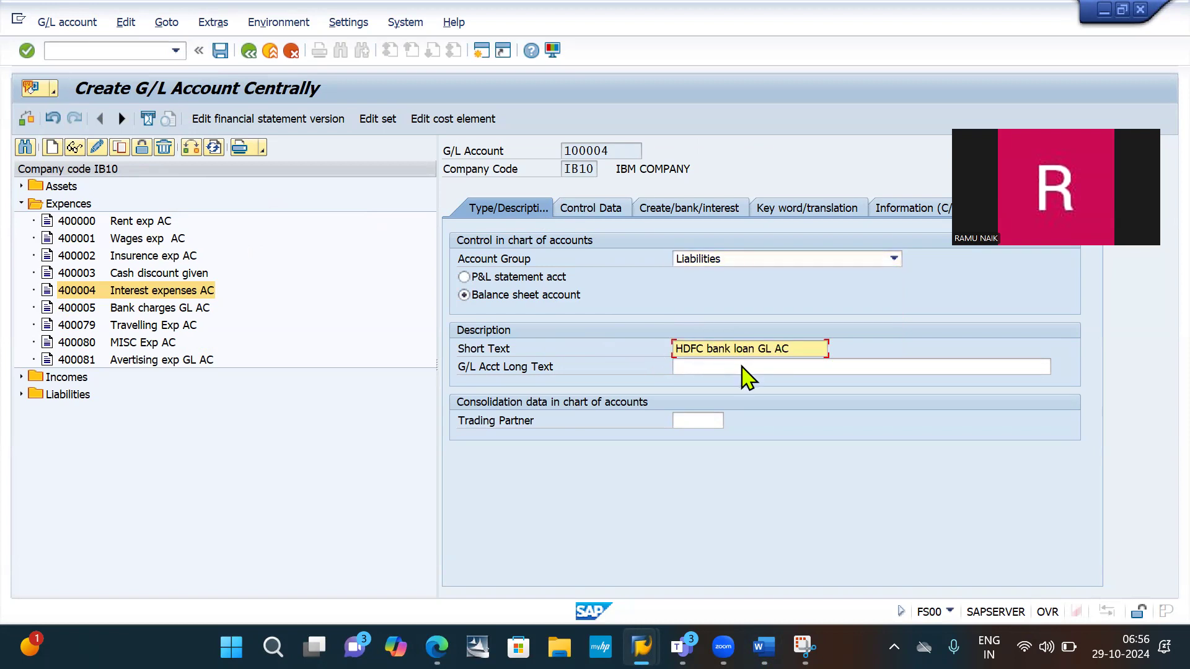
pyautogui.click(724, 369)
pyautogui.write('HDFC bank loan GL AC')
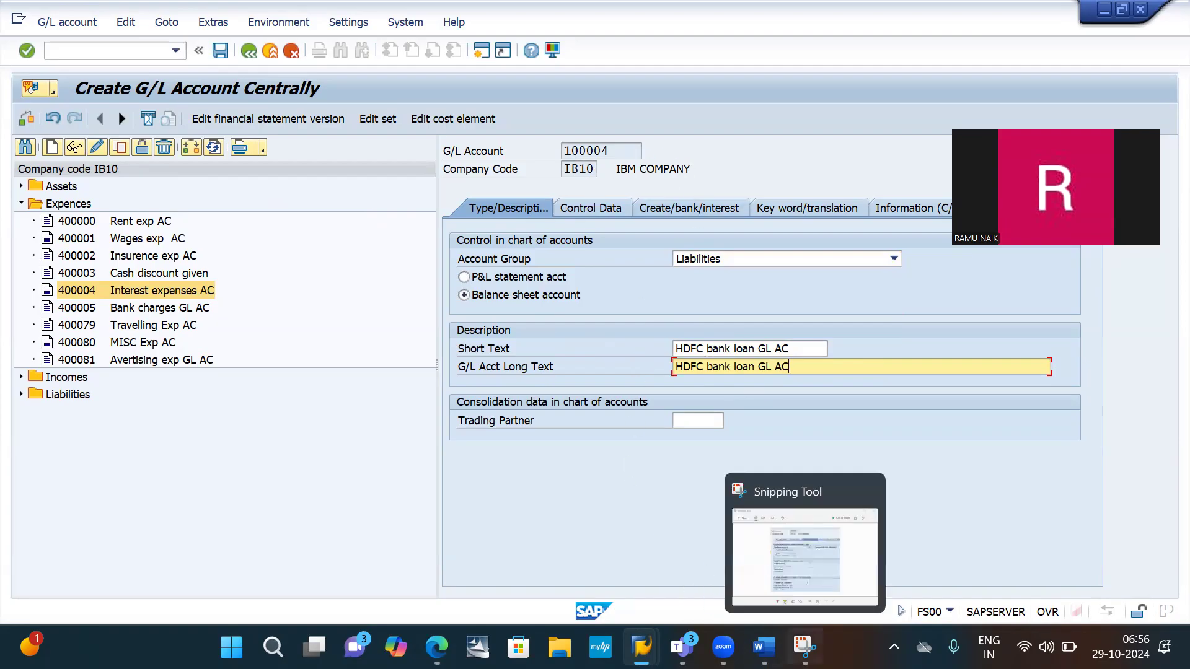
# - Capture the account's Type/Description settings with Snipping Tool and paste the image below item 7 in the Word document
pyautogui.click(804, 646)
pyautogui.click(302, 52)
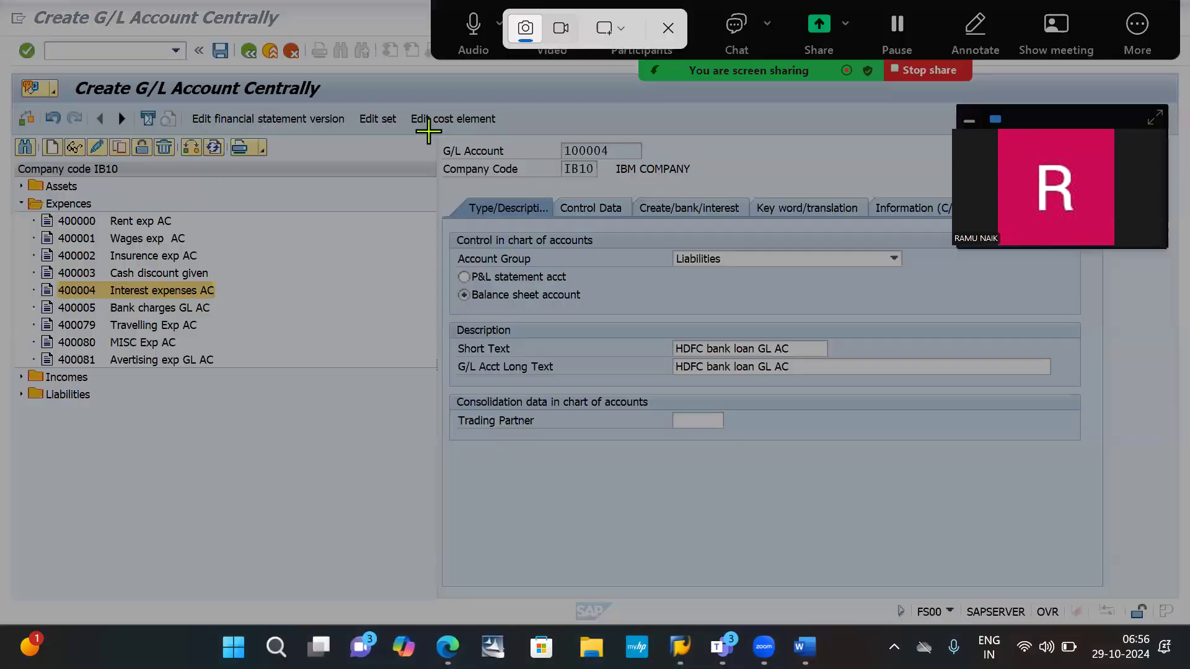
pyautogui.moveTo(427, 129); pyautogui.dragTo(675, 183)
pyautogui.moveTo(1010, 414); pyautogui.dragTo(921, 470)
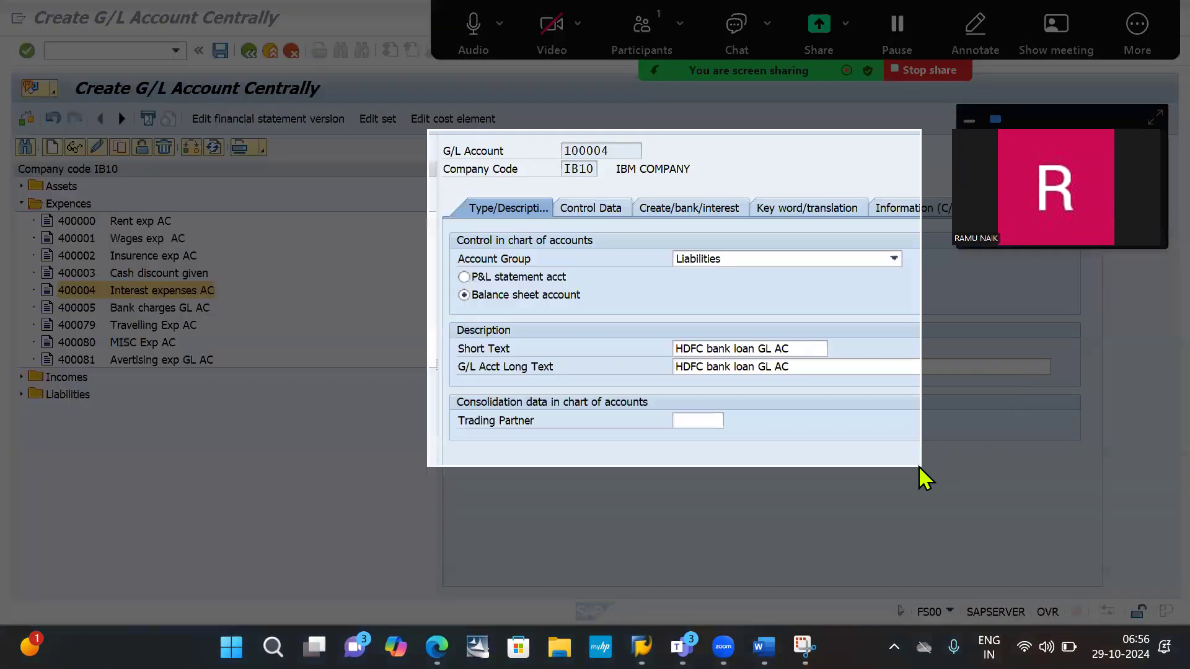
pyautogui.hotkey('alt', 'Tab')
pyautogui.hotkey('alt', 'Tab')
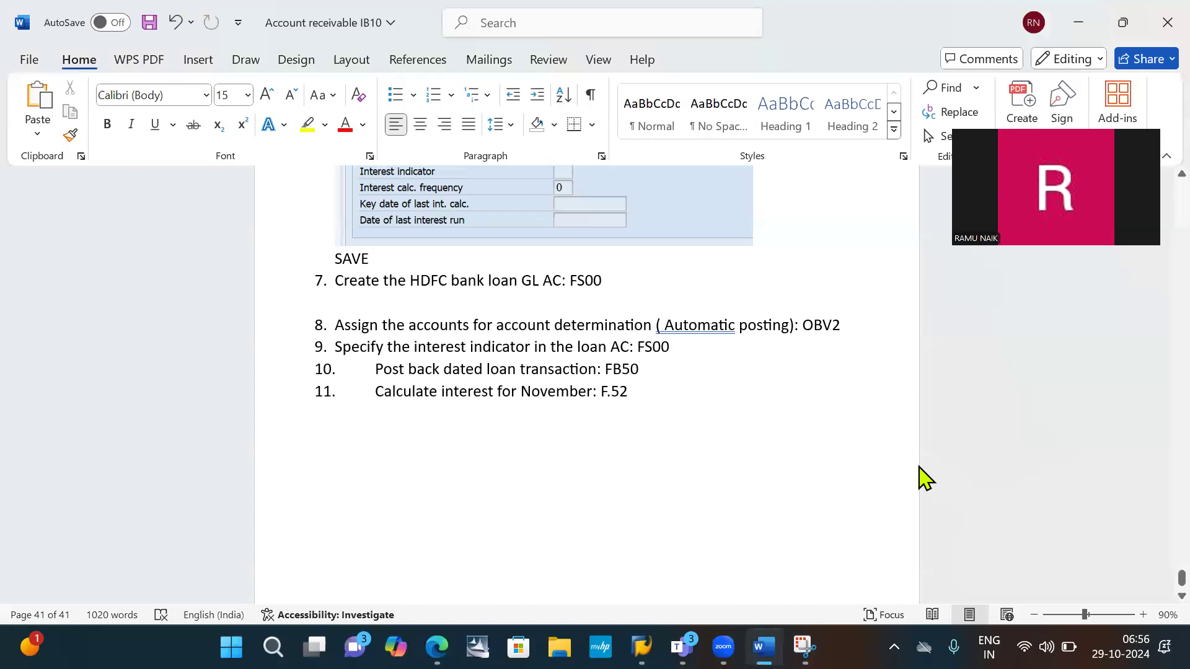
pyautogui.hotkey('ctrl', 'v')
# - In the SAP account's Control Data, enable Only balances in local crcy, Open Item Management and Line item display, with sort key 001
pyautogui.hotkey('alt', 'Tab')
pyautogui.hotkey('alt', 'Tab')
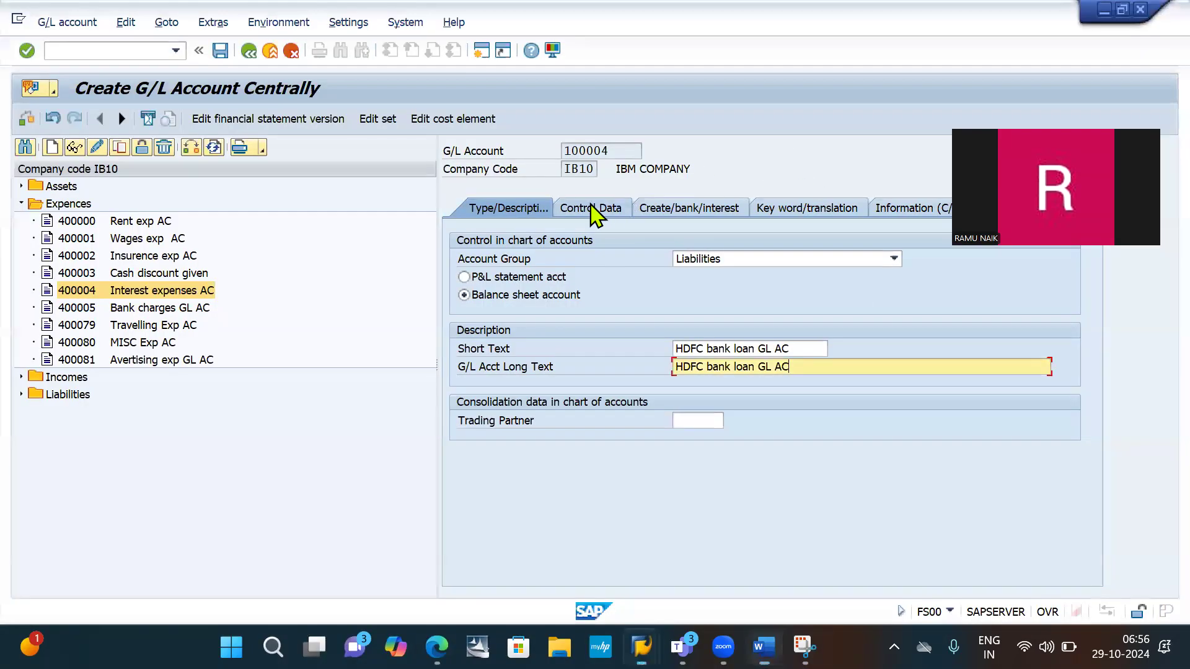
pyautogui.click(591, 209)
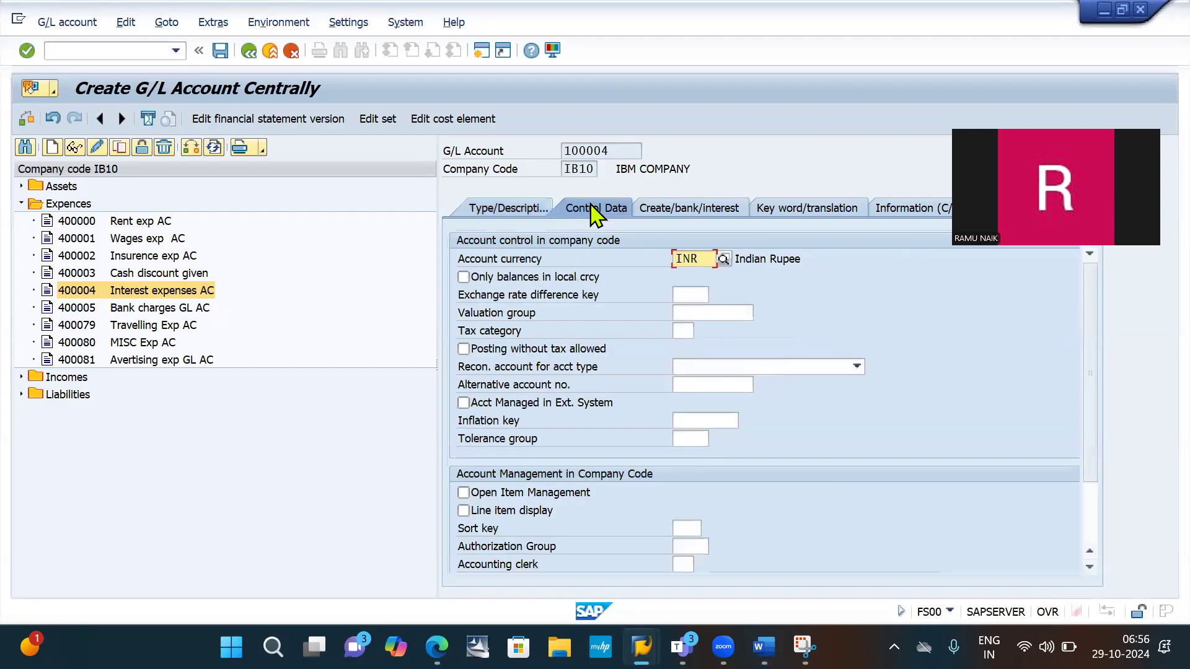
pyautogui.click(499, 278)
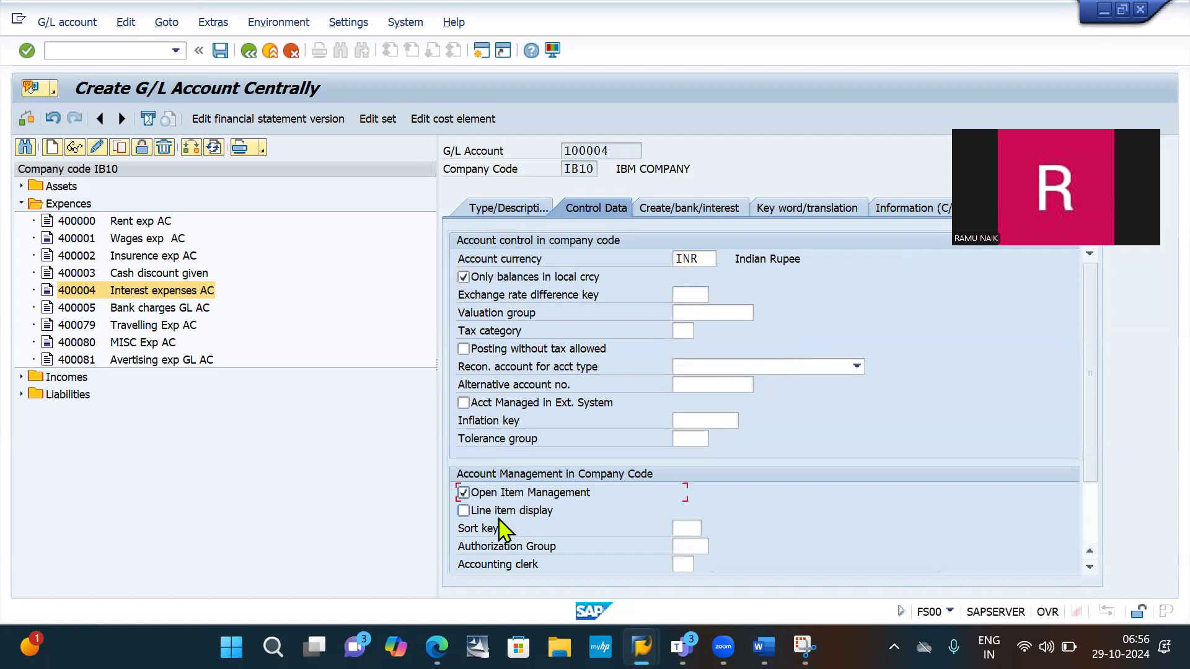
pyautogui.click(684, 527)
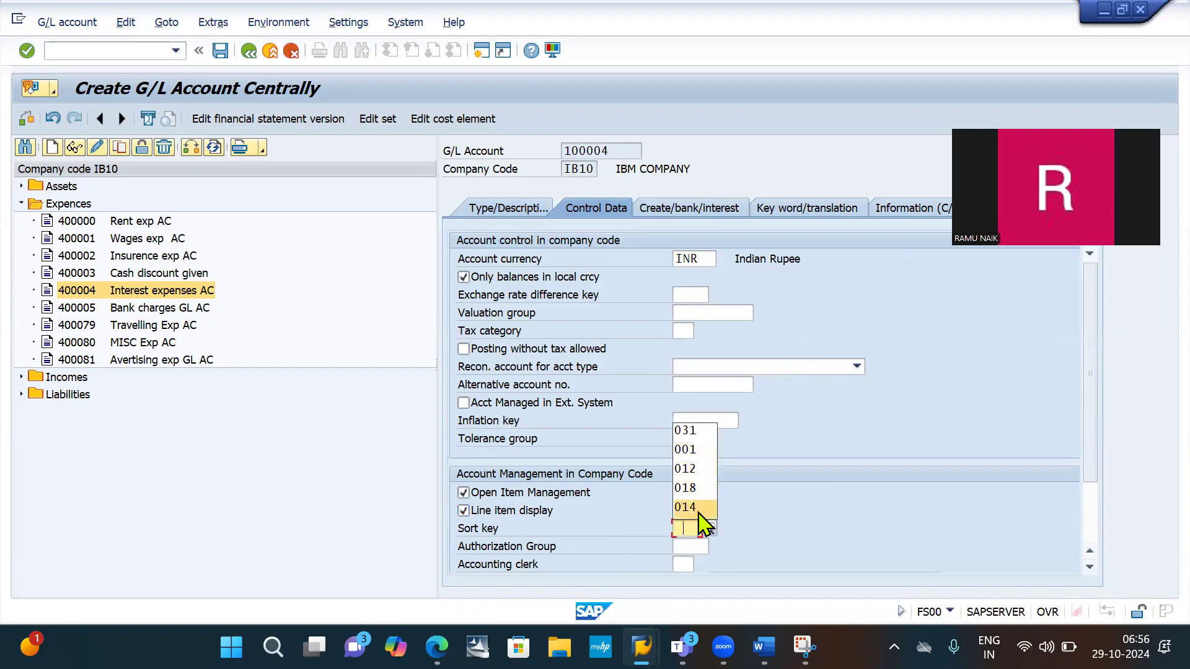
pyautogui.click(697, 449)
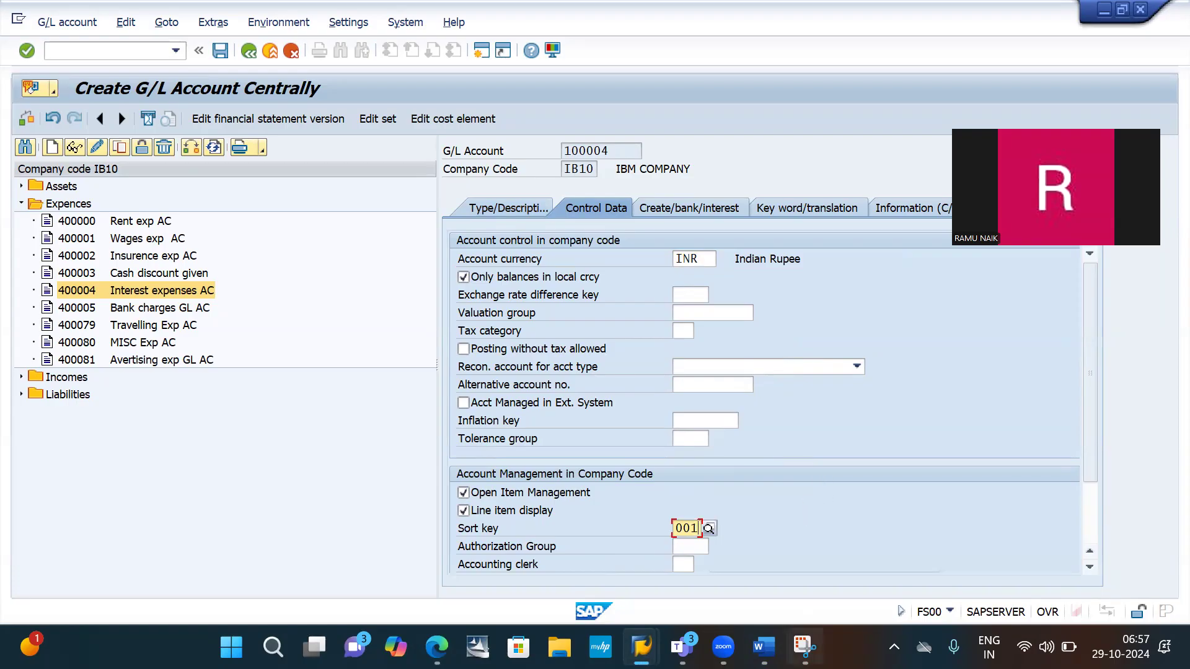
# - Capture the Control Data settings with Snipping Tool and paste them below the first item 7 screenshot in Word
pyautogui.click(803, 646)
pyautogui.click(298, 50)
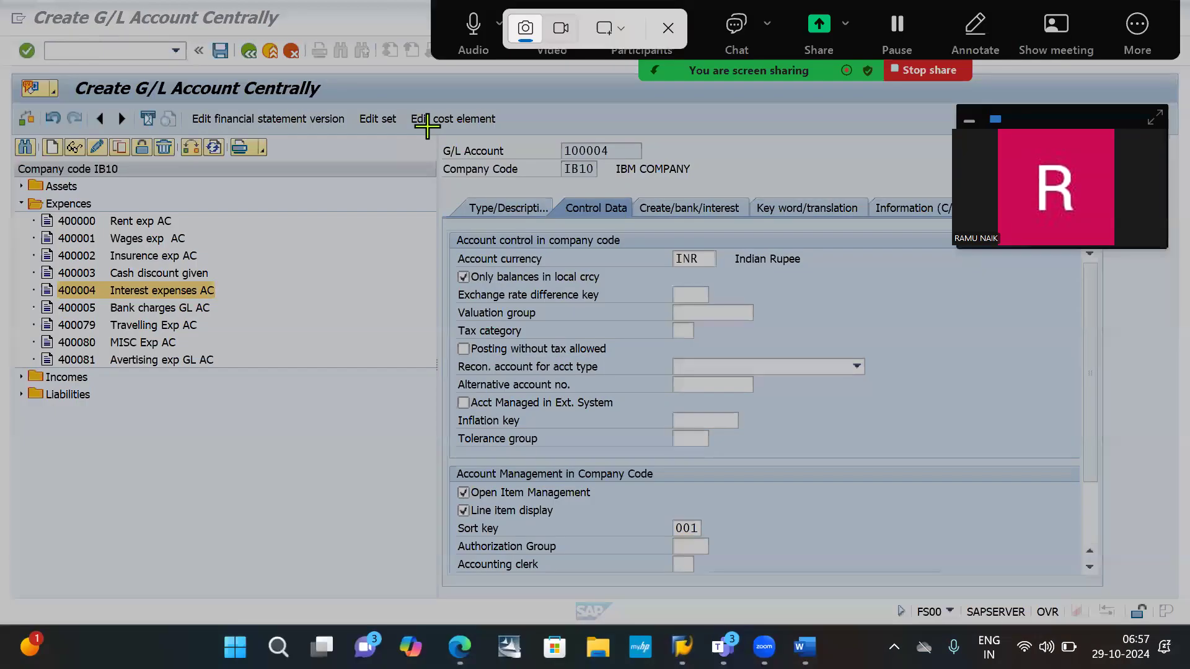
pyautogui.moveTo(427, 126); pyautogui.dragTo(893, 608)
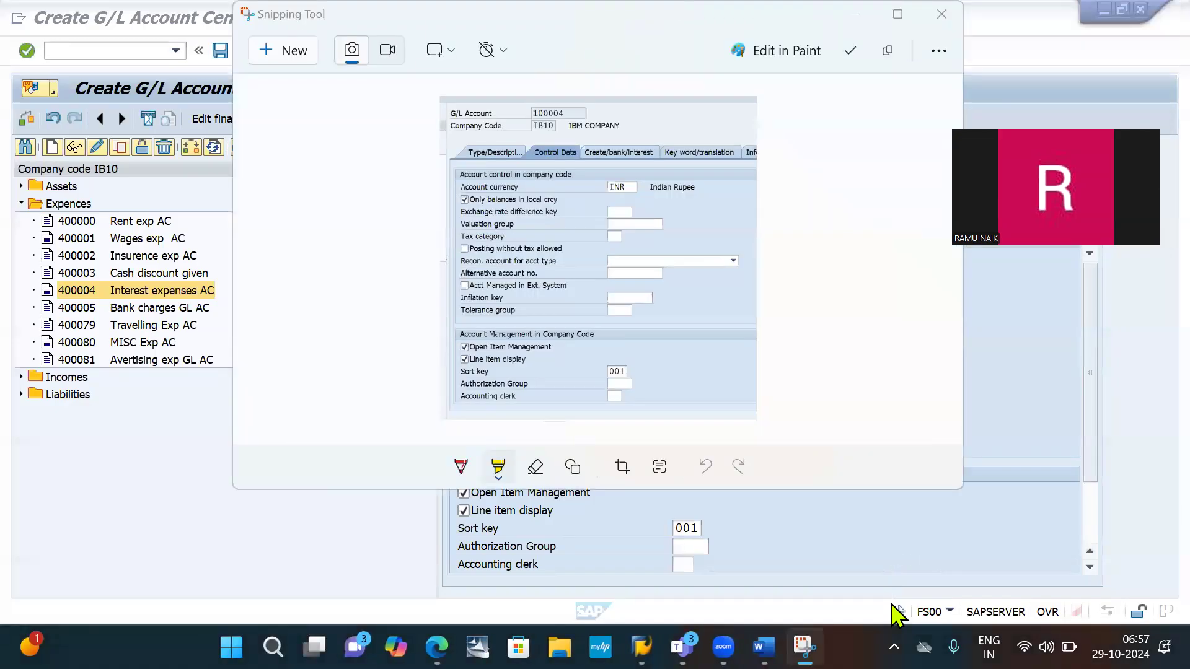
pyautogui.hotkey('alt', 'Tab')
pyautogui.hotkey('alt', 'Tab')
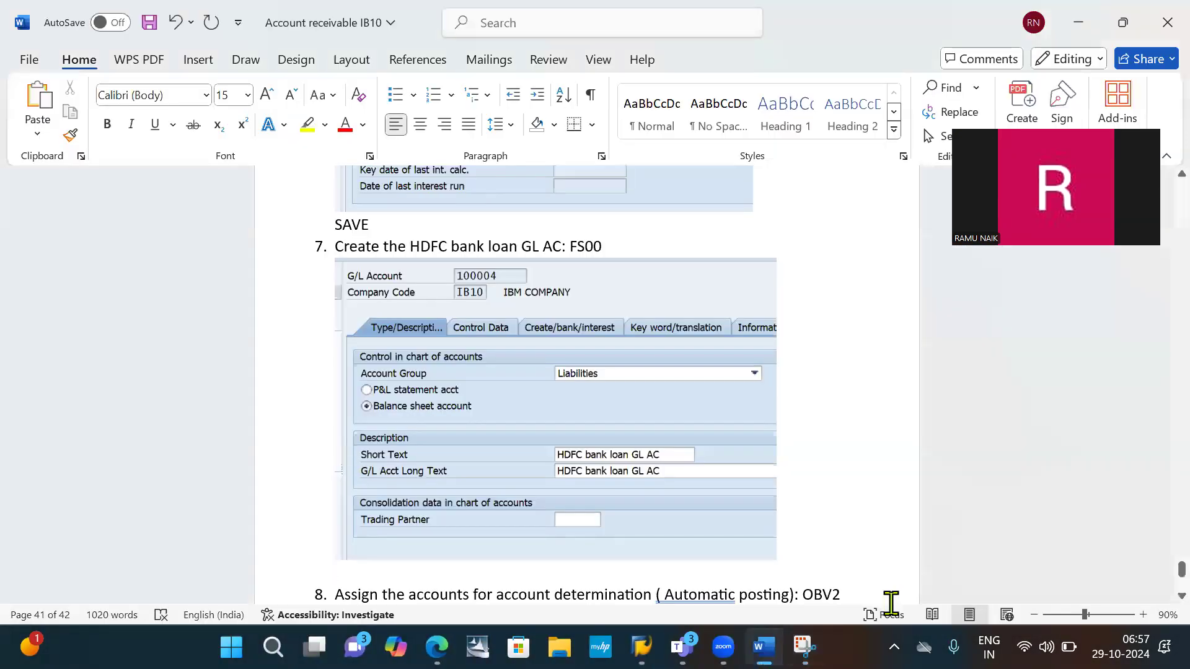
pyautogui.hotkey('ctrl', 'v')
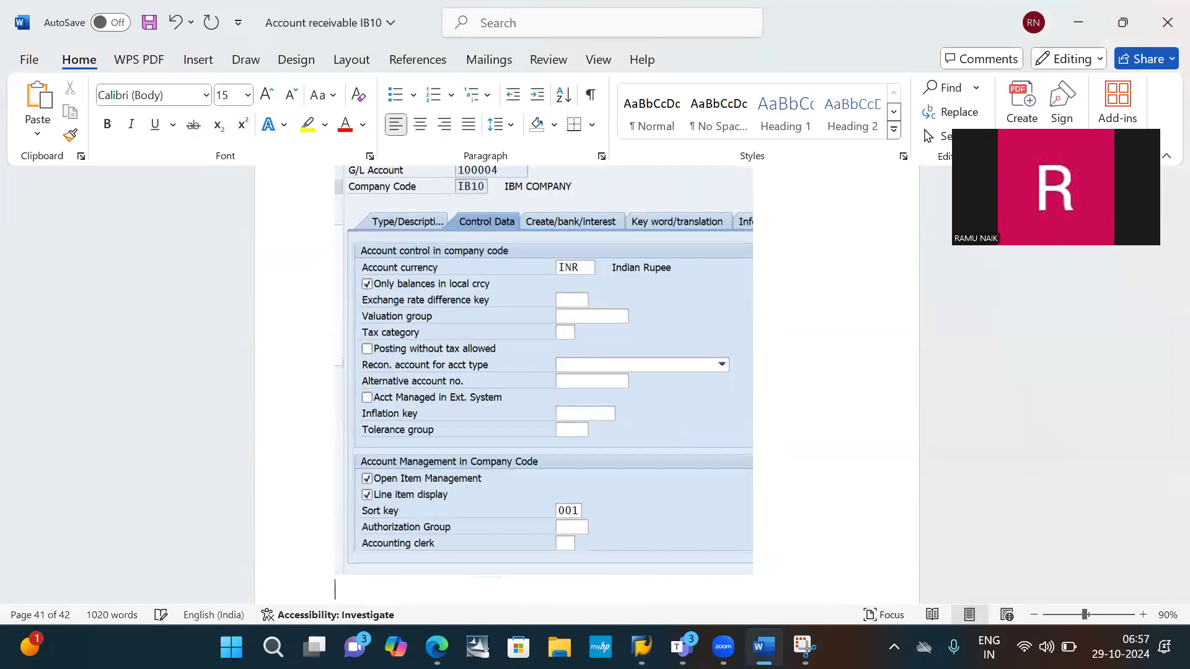
# - Back in SAP, set the loan account's field status group to G001 in the Create/bank/interest data
pyautogui.hotkey('alt', 'Tab')
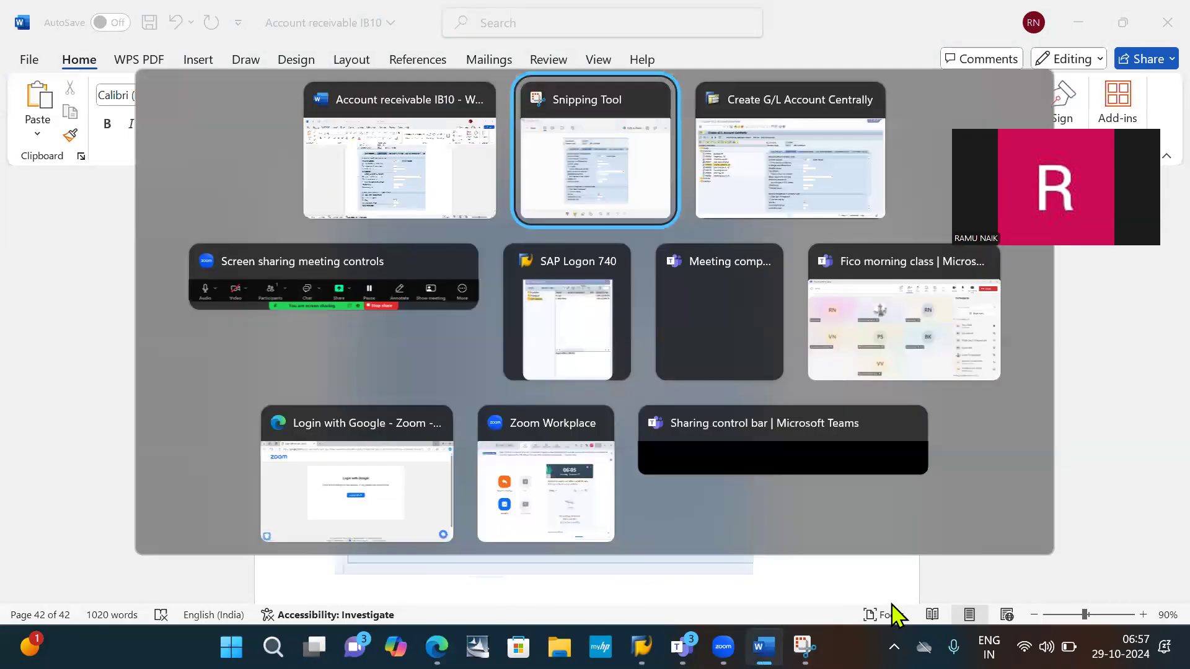
pyautogui.hotkey('alt', 'Tab')
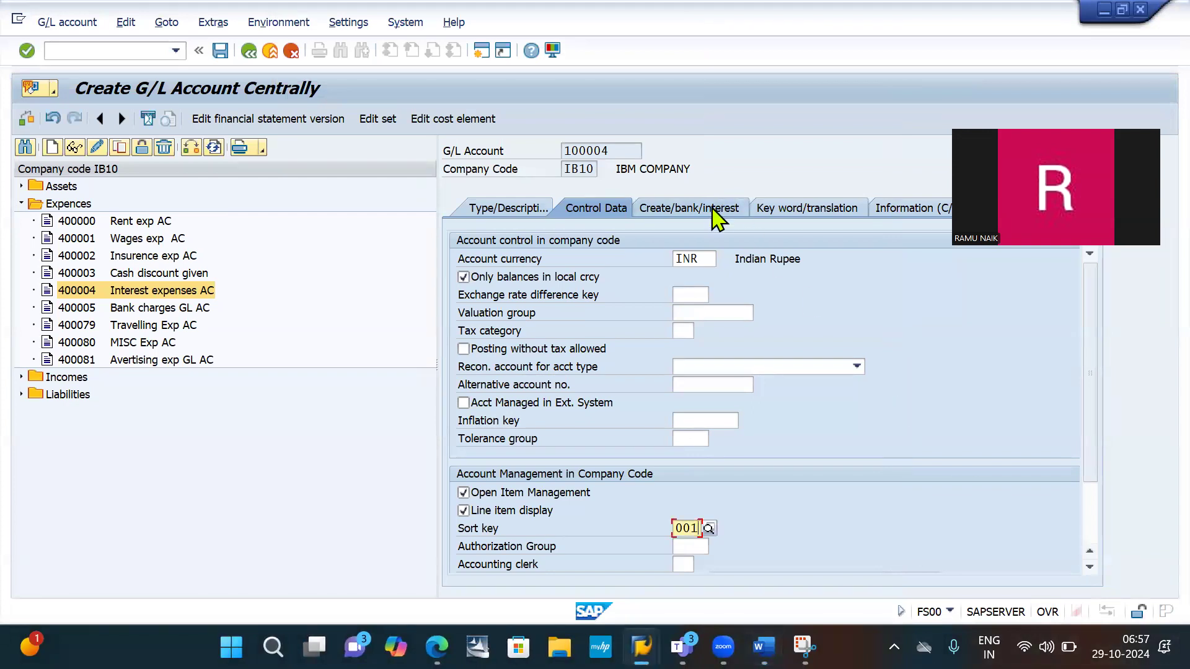
pyautogui.click(713, 211)
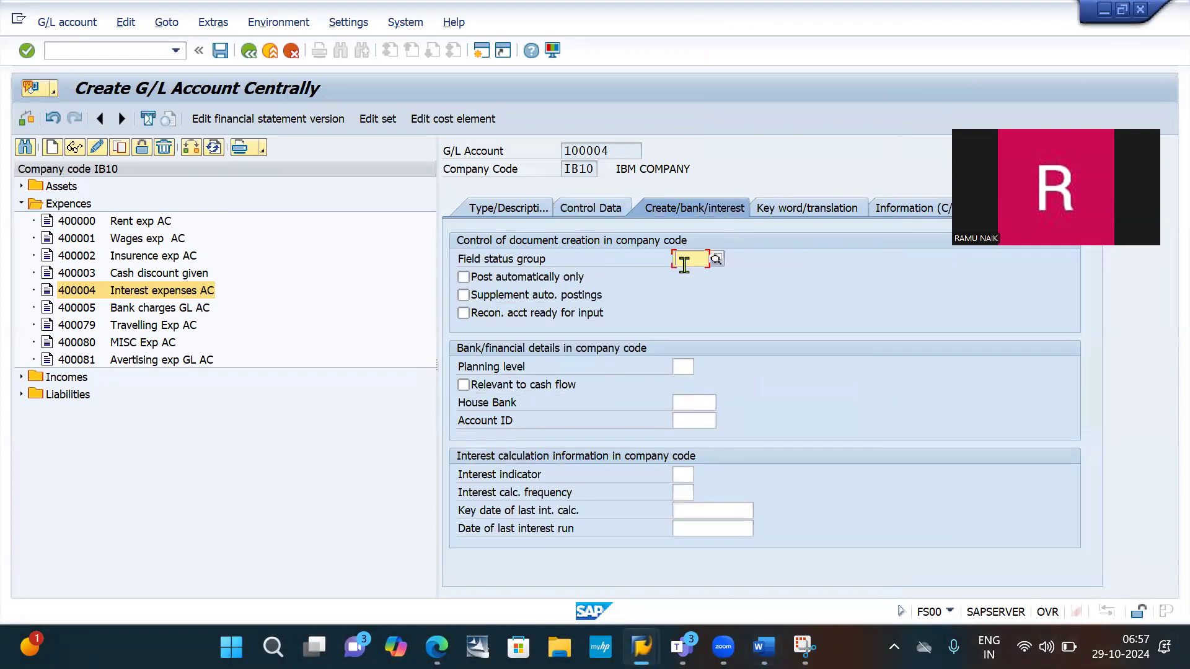
pyautogui.click(684, 260)
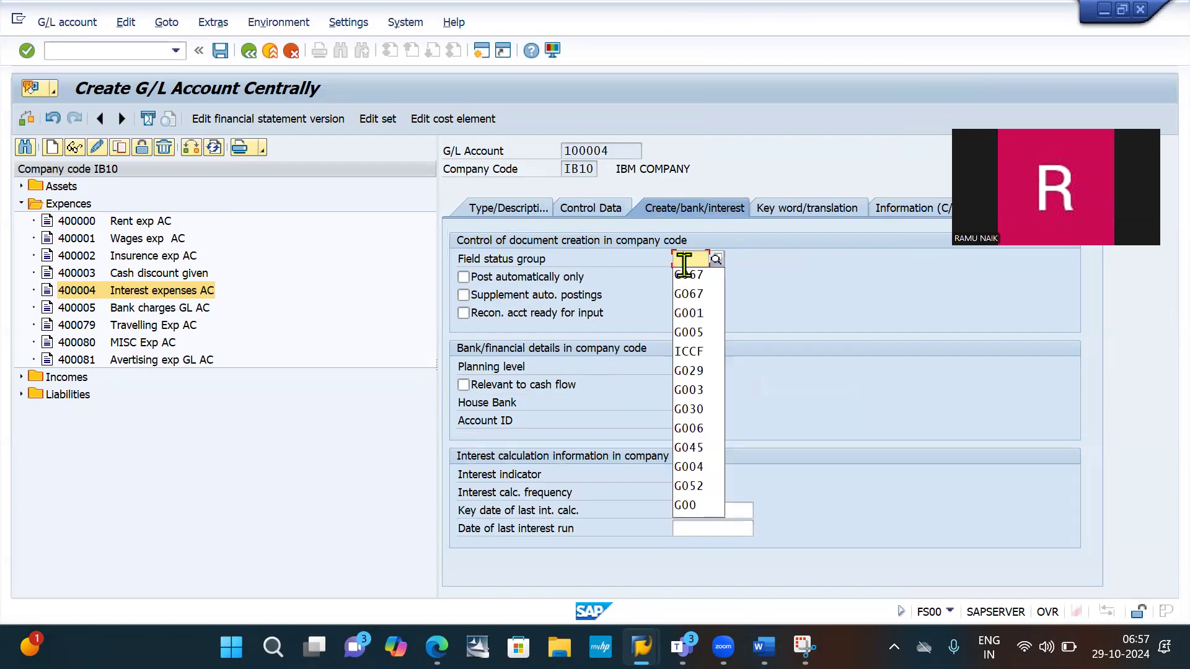
pyautogui.press('Down')
pyautogui.press('Down')
pyautogui.press('Down')
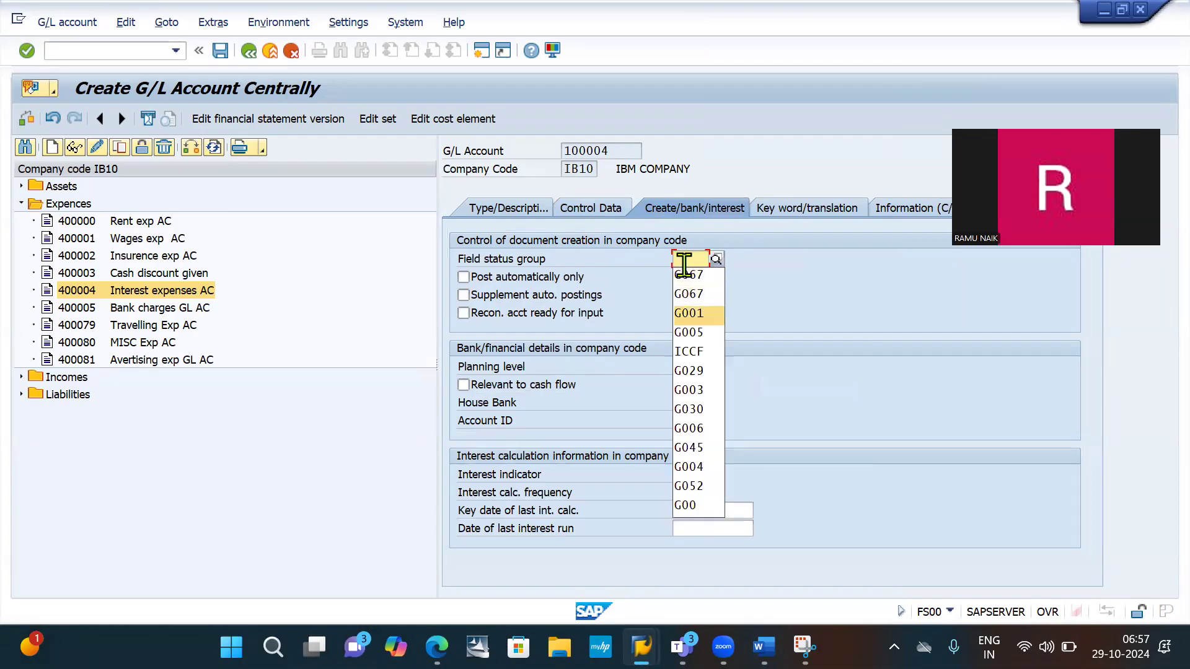
pyautogui.press('Return')
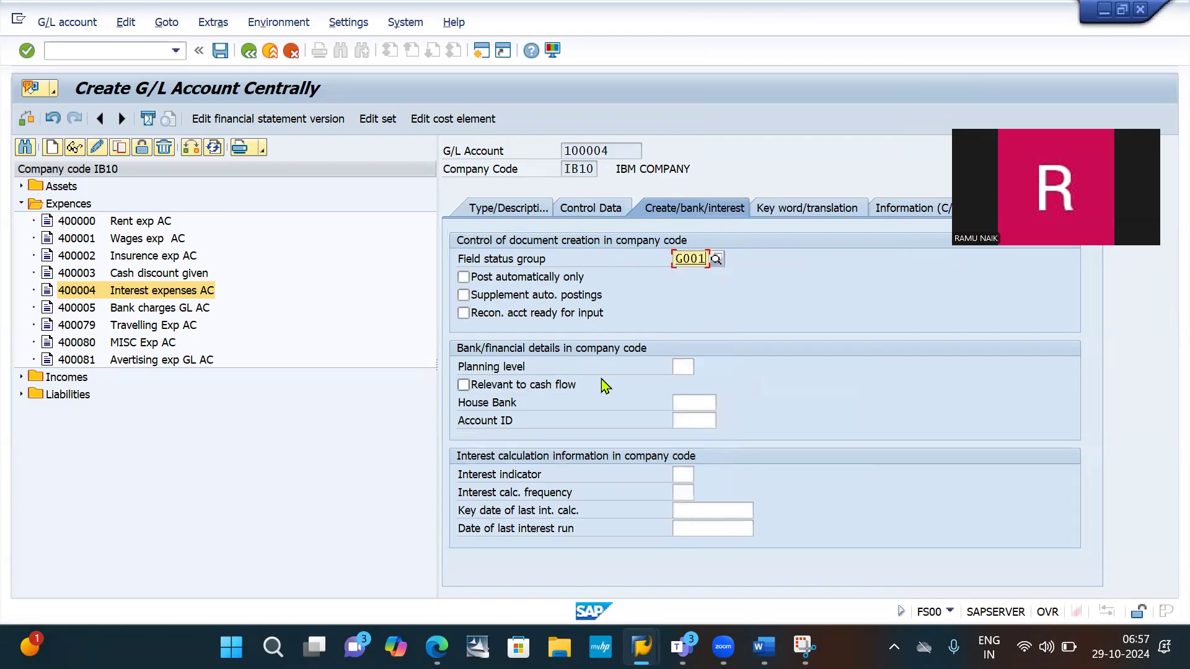
# - Capture the Create/bank/interest settings with Snipping Tool and paste them below the Control Data screenshot in Word
pyautogui.hotkey('alt', 'Tab')
pyautogui.hotkey('alt', 'Tab')
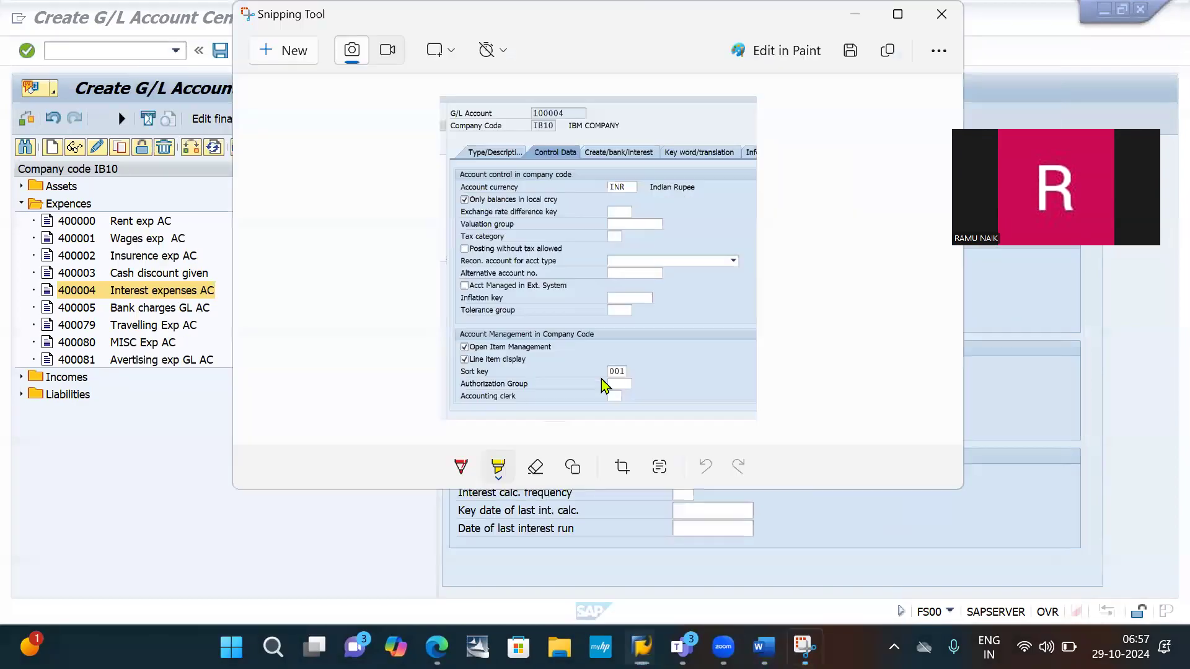
pyautogui.click(301, 54)
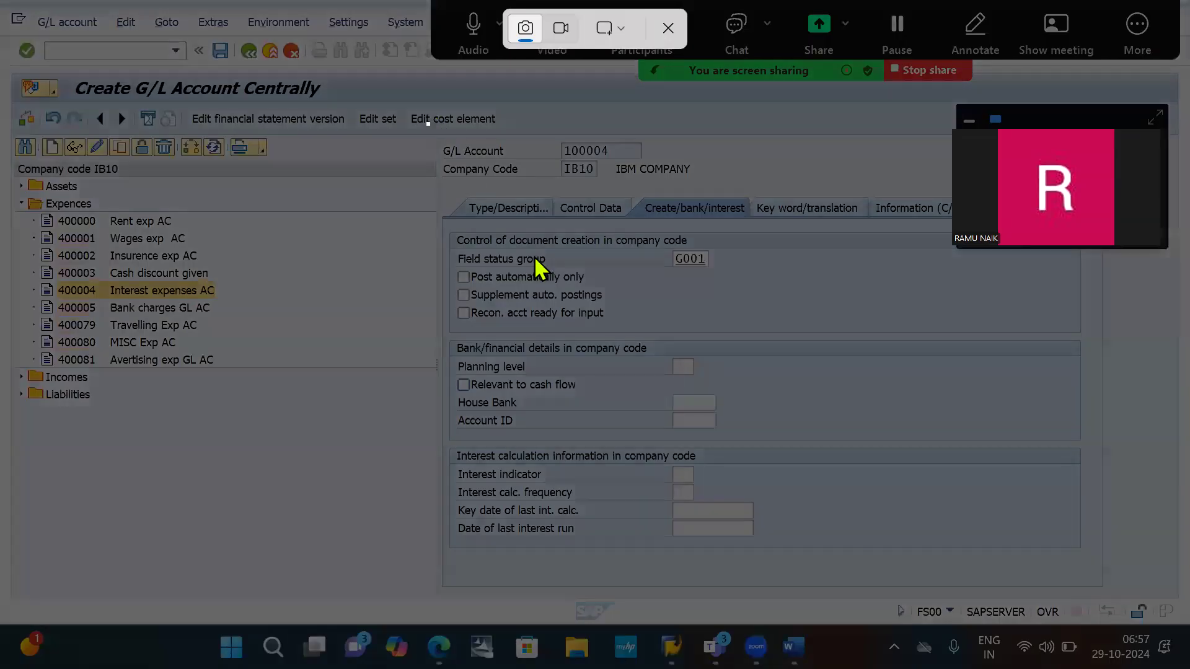
pyautogui.moveTo(428, 123); pyautogui.dragTo(837, 578)
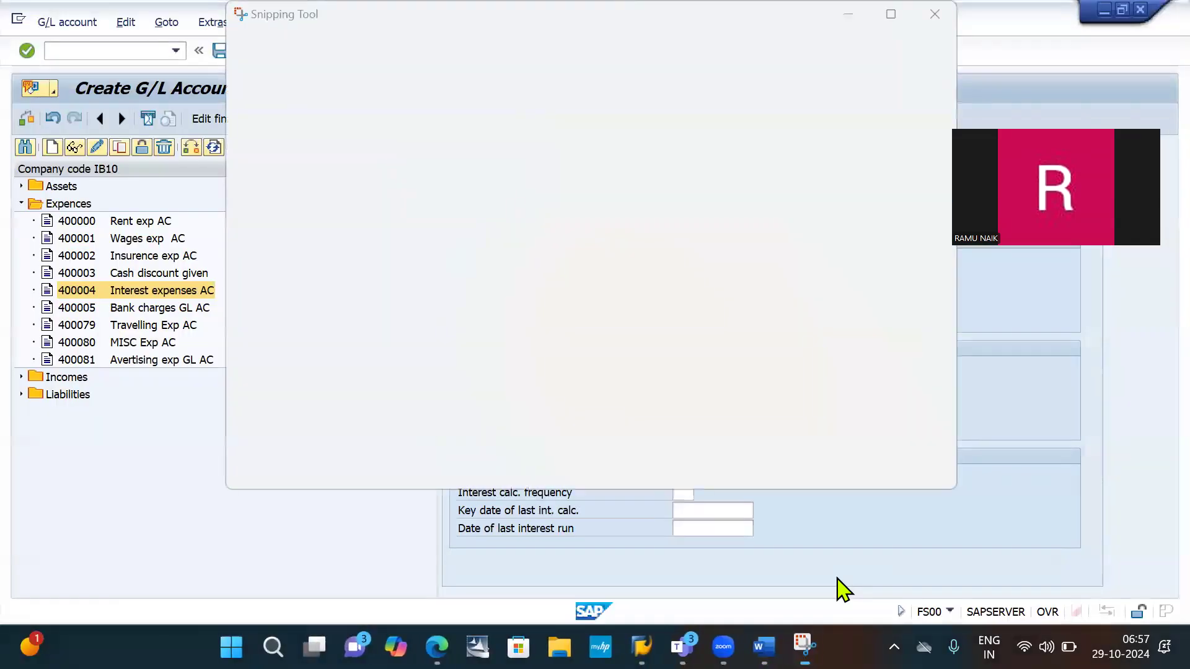
pyautogui.hotkey('alt', 'Tab')
pyautogui.hotkey('alt', 'Tab')
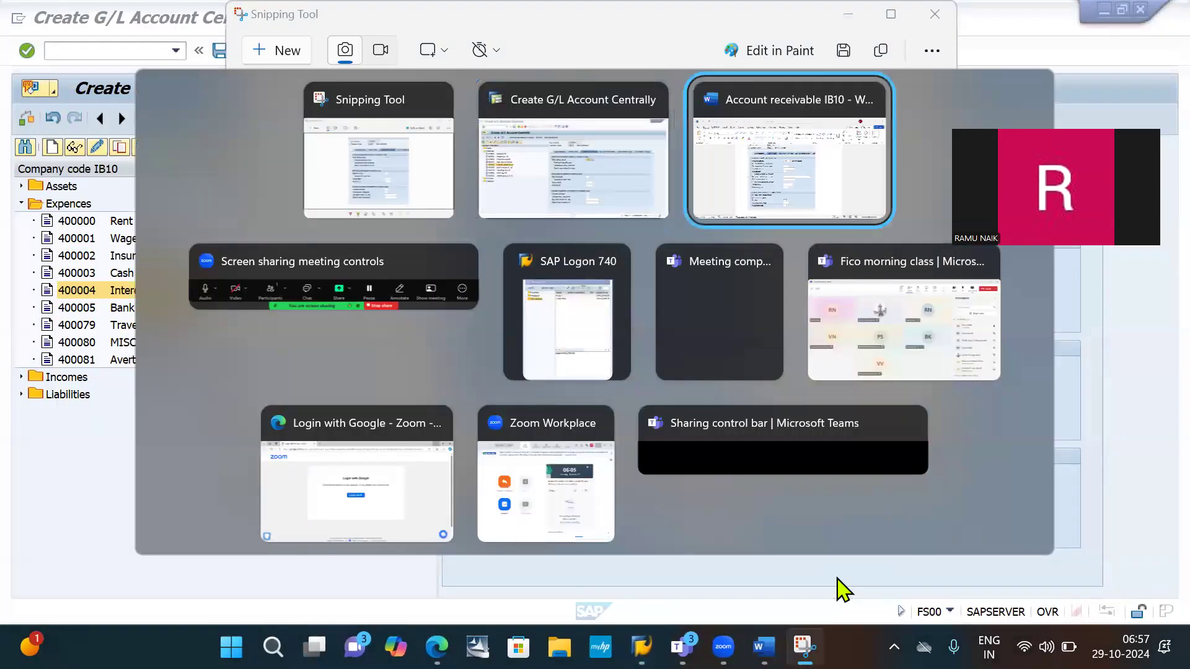
pyautogui.hotkey('ctrl', 'v')
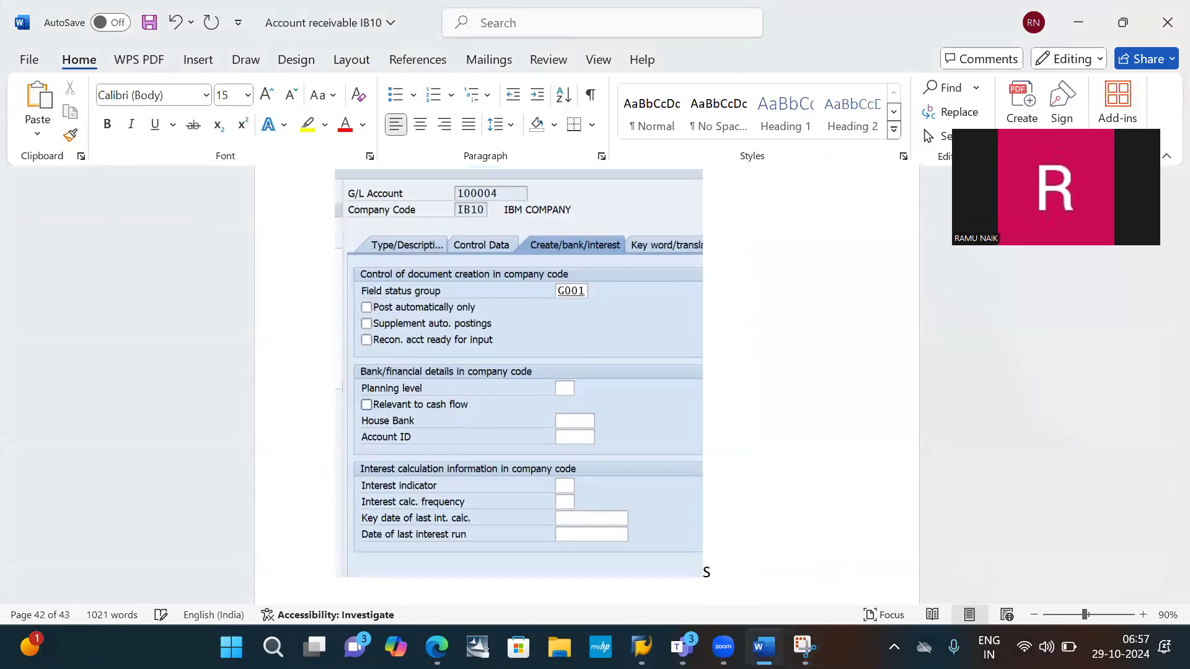
# - Add the text "SAVE" right after the Create/bank/interest screenshot and save the Word document
pyautogui.scroll(-3, 595, 371)
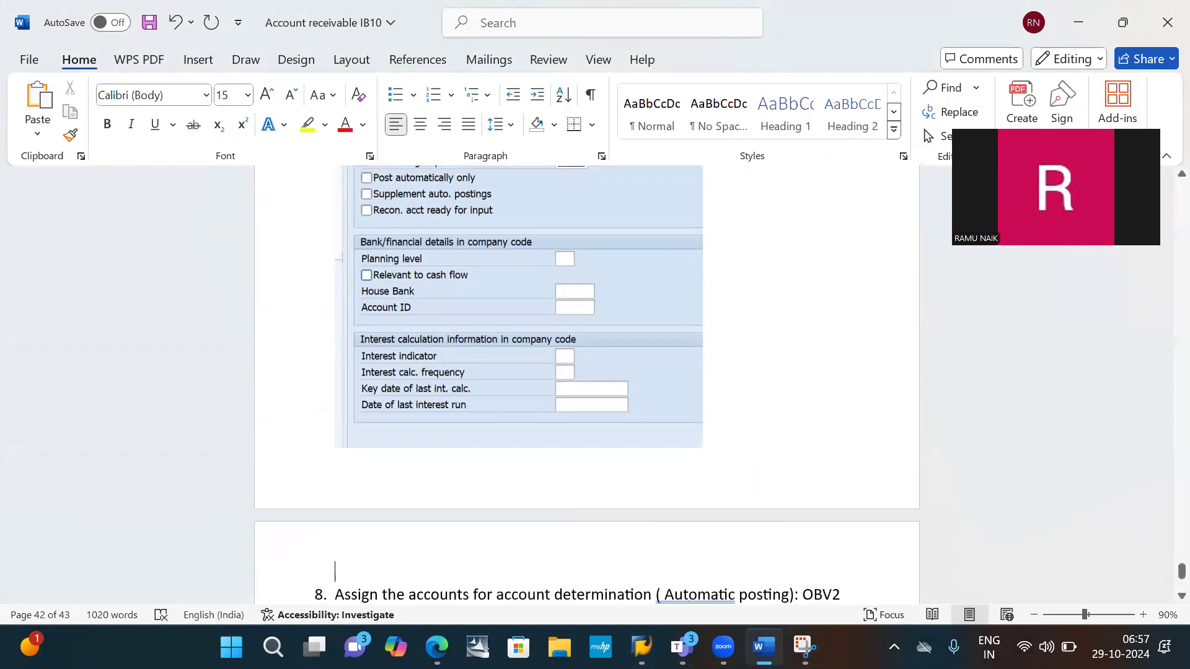
pyautogui.write('S')
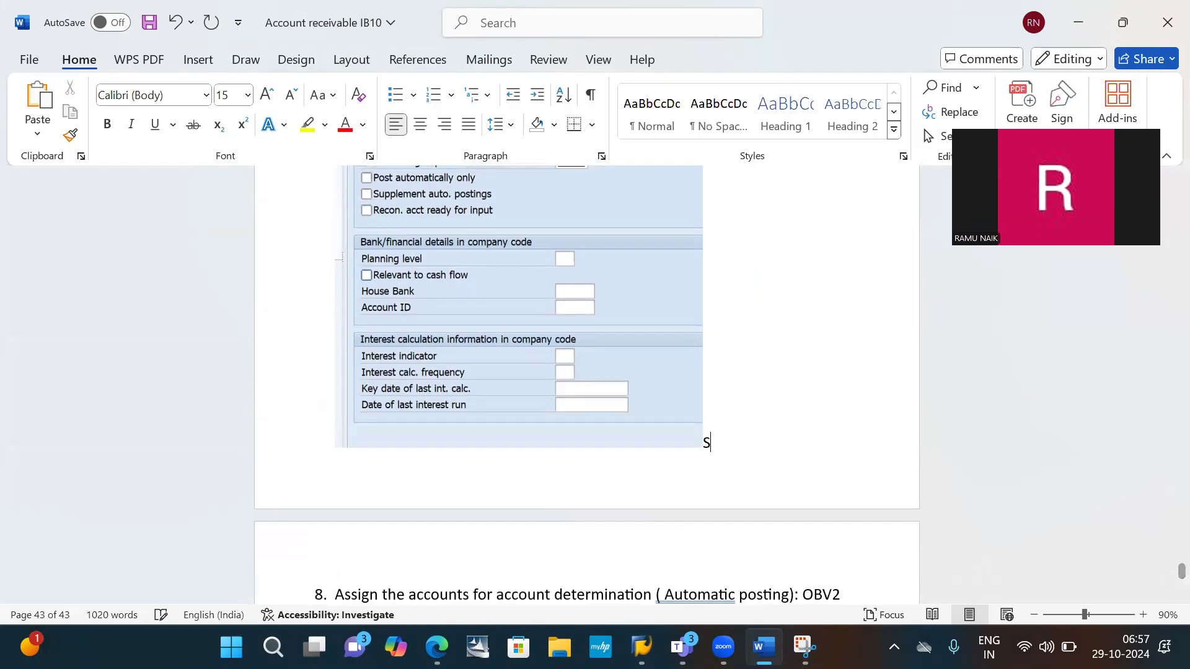
pyautogui.write('AVE')
pyautogui.hotkey('ctrl', 's')
pyautogui.scroll(-3, 774, 420)
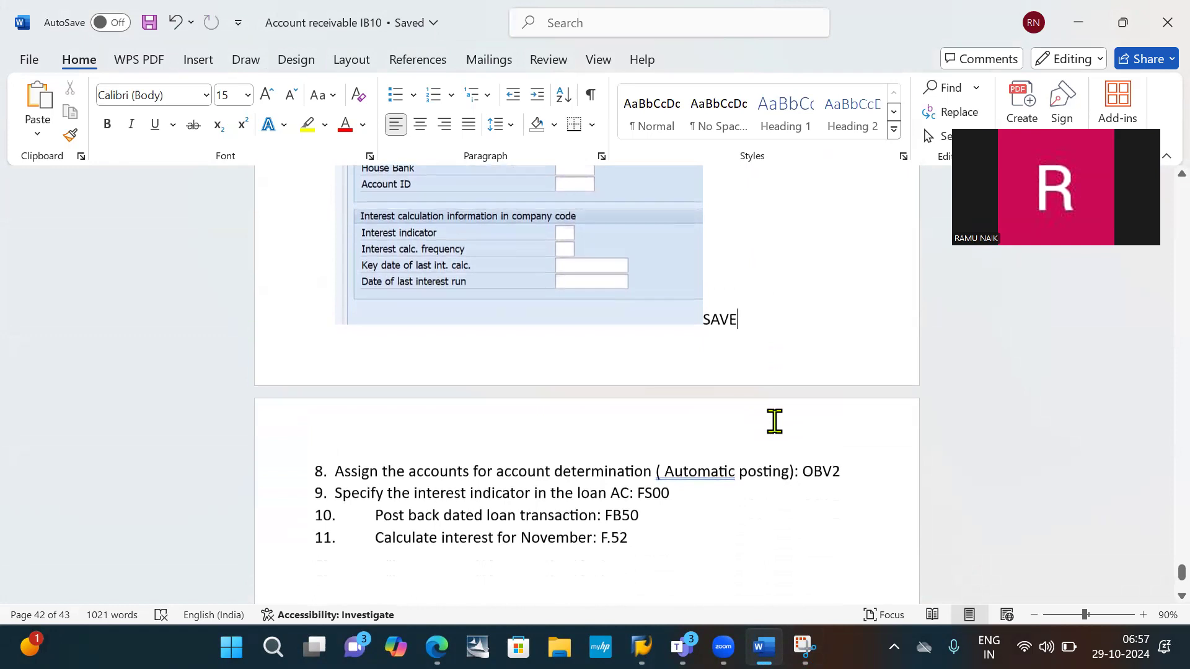
# - Switch to SAP and save the new HDFC bank loan G/L account
pyautogui.hotkey('alt', 'Tab')
pyautogui.press('Tab')
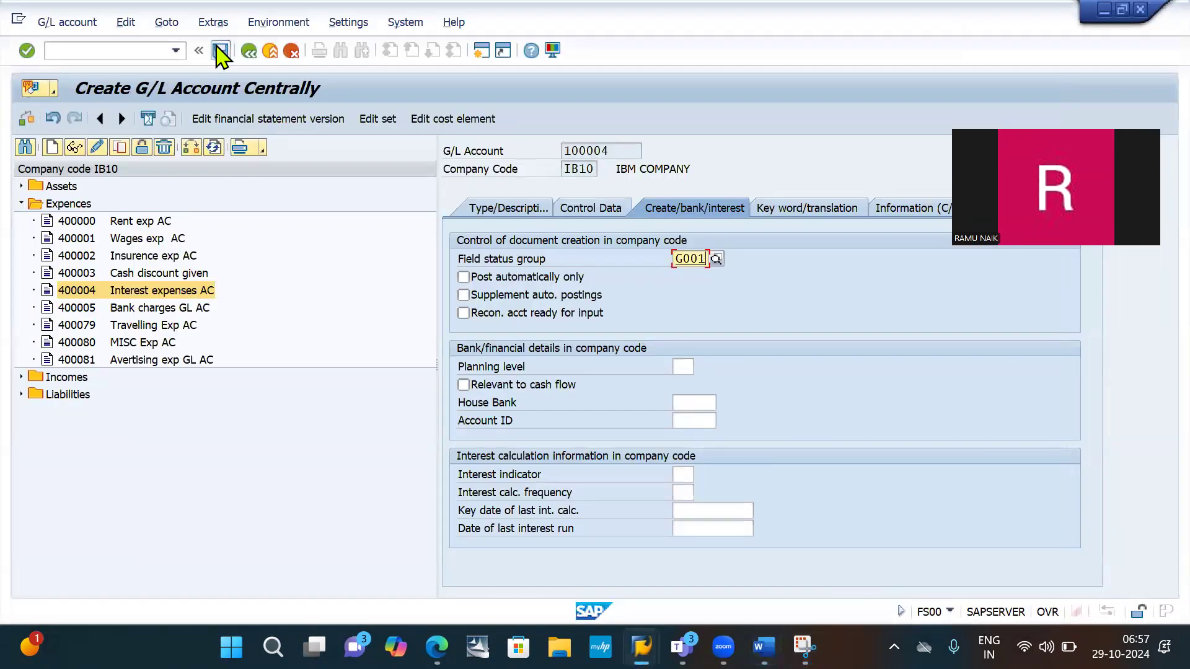
pyautogui.click(221, 51)
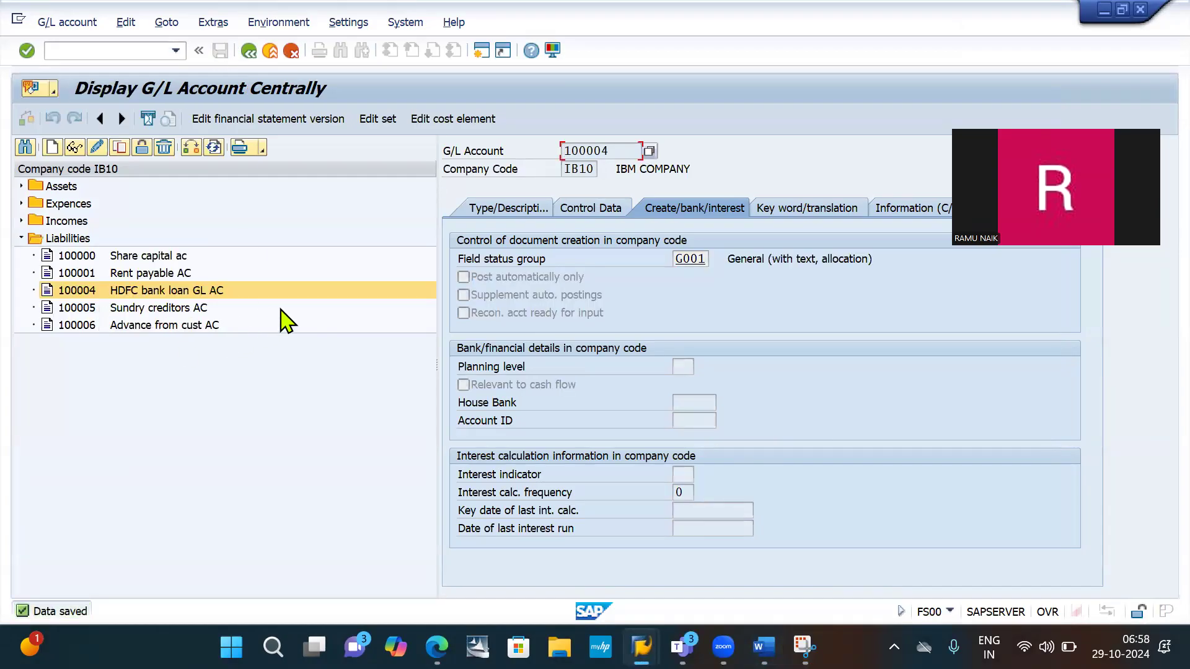
# - Switch to Word and insert an unnumbered blank line beneath item 8, the OBV2 account determination entry
pyautogui.hotkey('alt', 'Tab')
pyautogui.hotkey('alt', 'Tab')
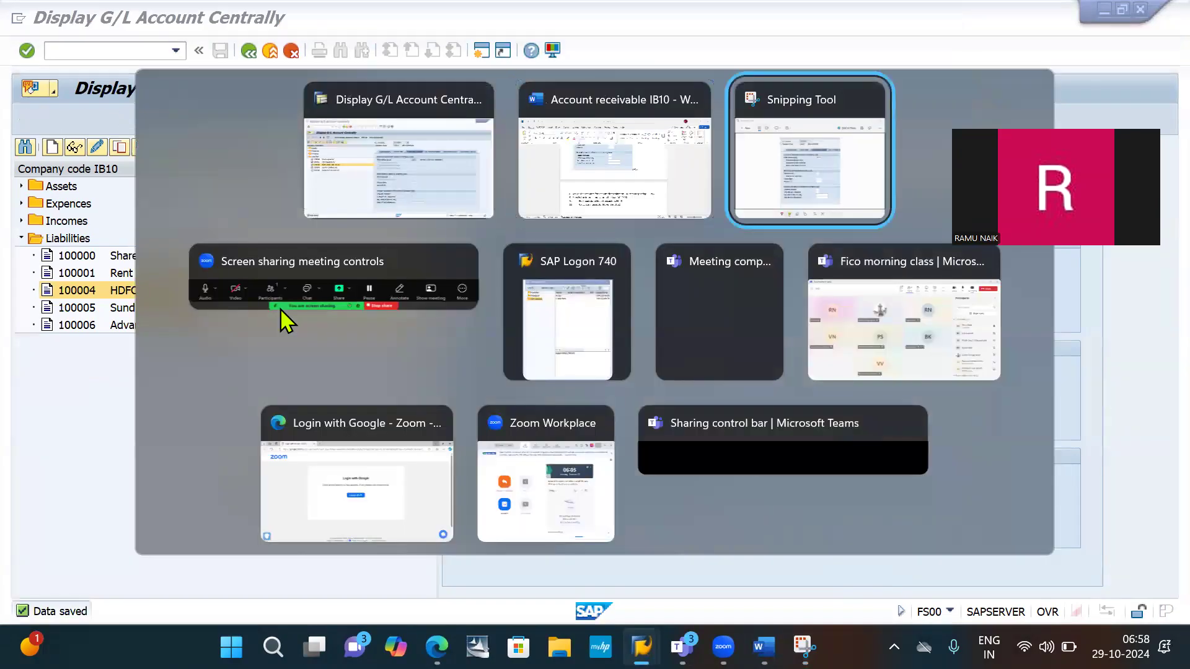
pyautogui.hotkey('alt', 'shift', 'Tab')
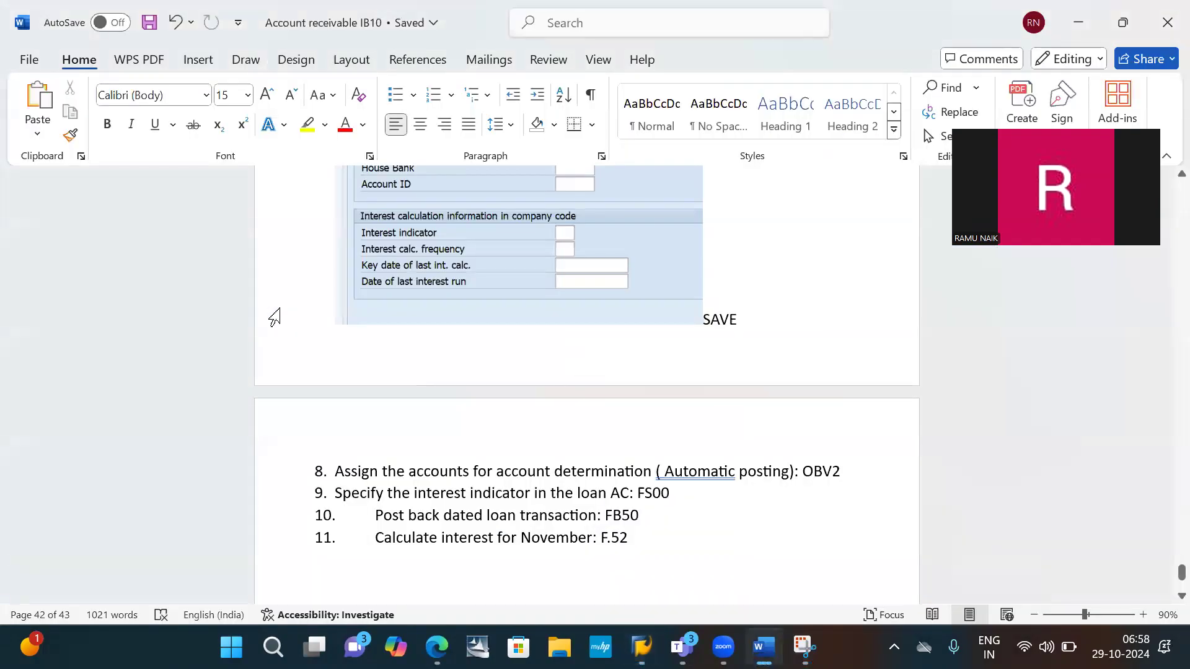
pyautogui.scroll(-3, 275, 317)
pyautogui.rightClick(274, 317)
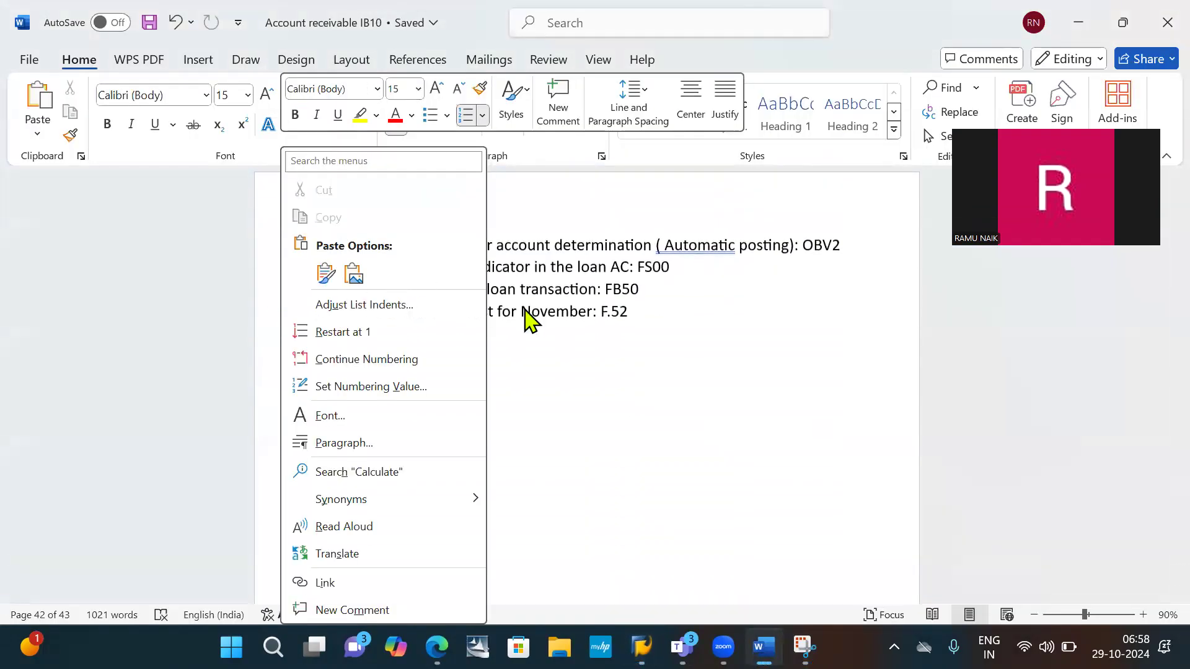
pyautogui.click(859, 237)
pyautogui.click(849, 241)
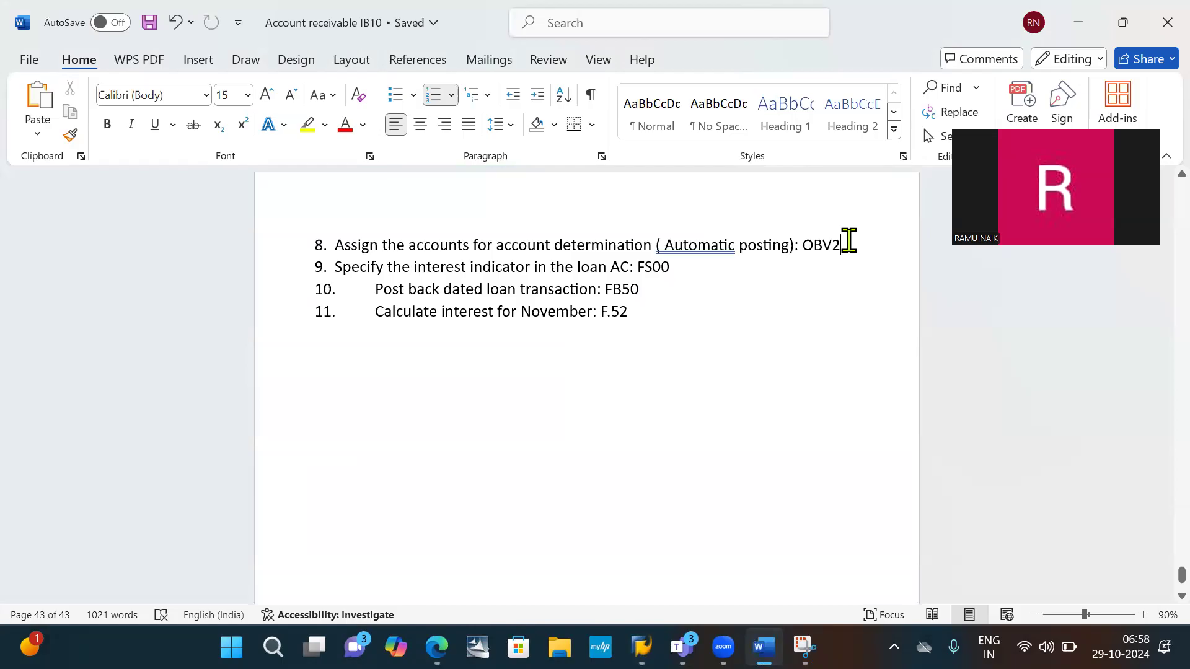
pyautogui.press('Return')
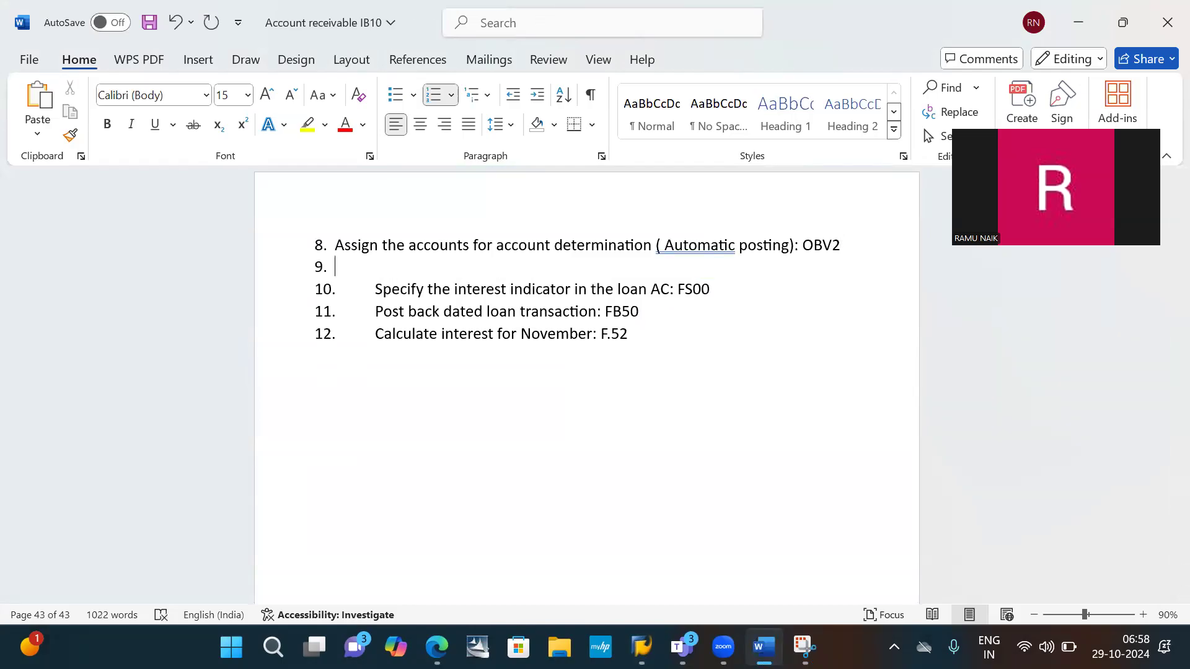
pyautogui.press('BackSpace')
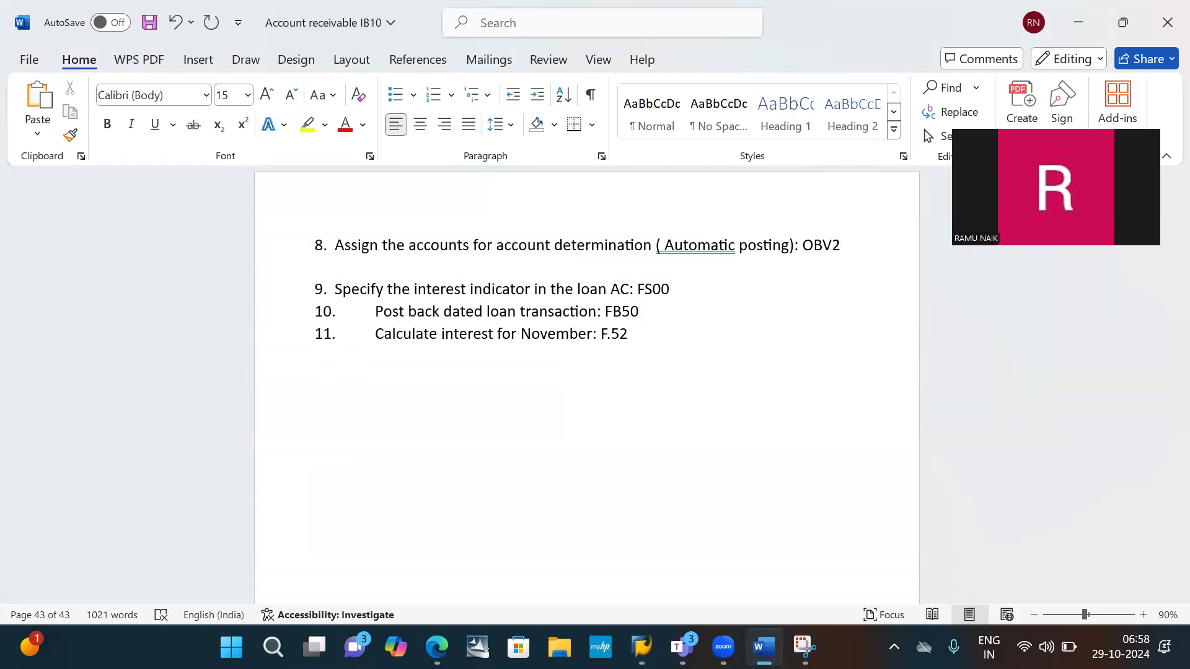
# - Check the transaction code in item 8, switch to SAP and open automatic posting account determination with /NOBV2
pyautogui.doubleClick(819, 248)
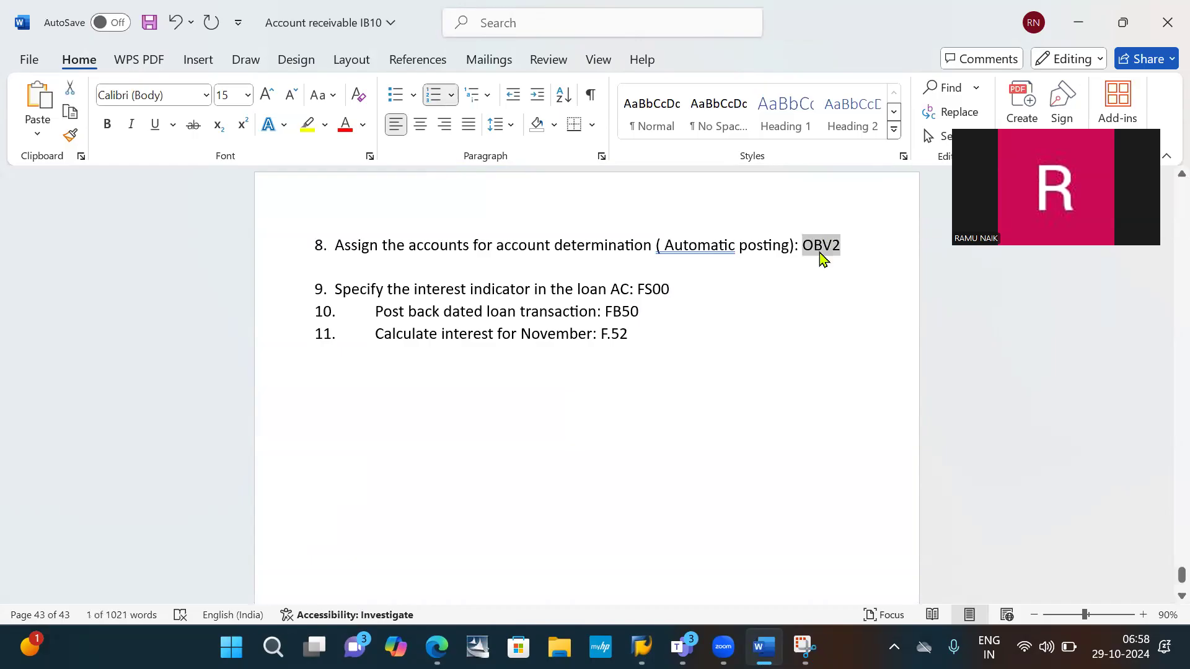
pyautogui.hotkey('alt', 'Tab')
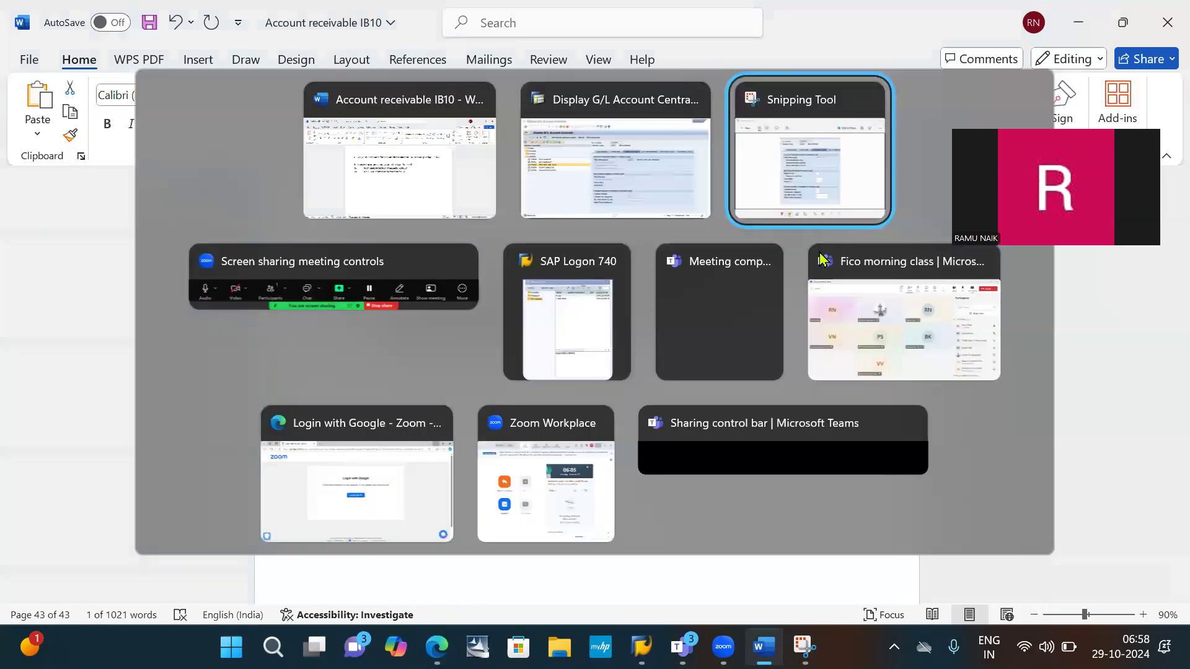
pyautogui.hotkey('alt', 'shift', 'Tab')
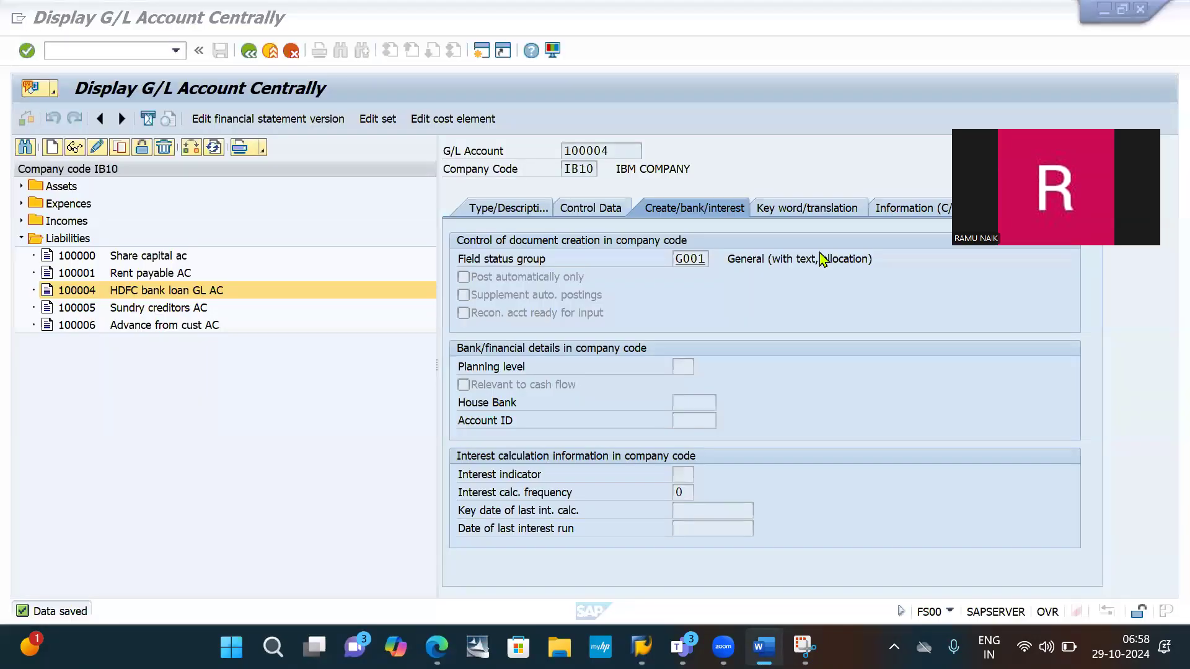
pyautogui.click(137, 50)
pyautogui.write('/')
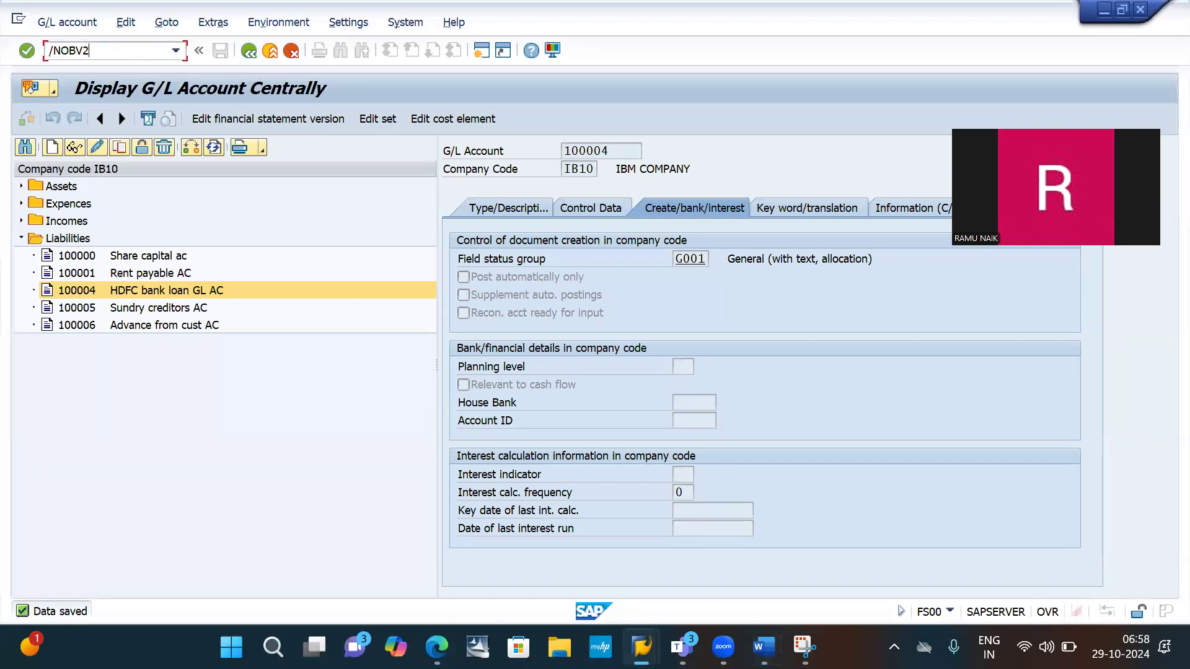
pyautogui.write('NOBV2')
pyautogui.press('Return')
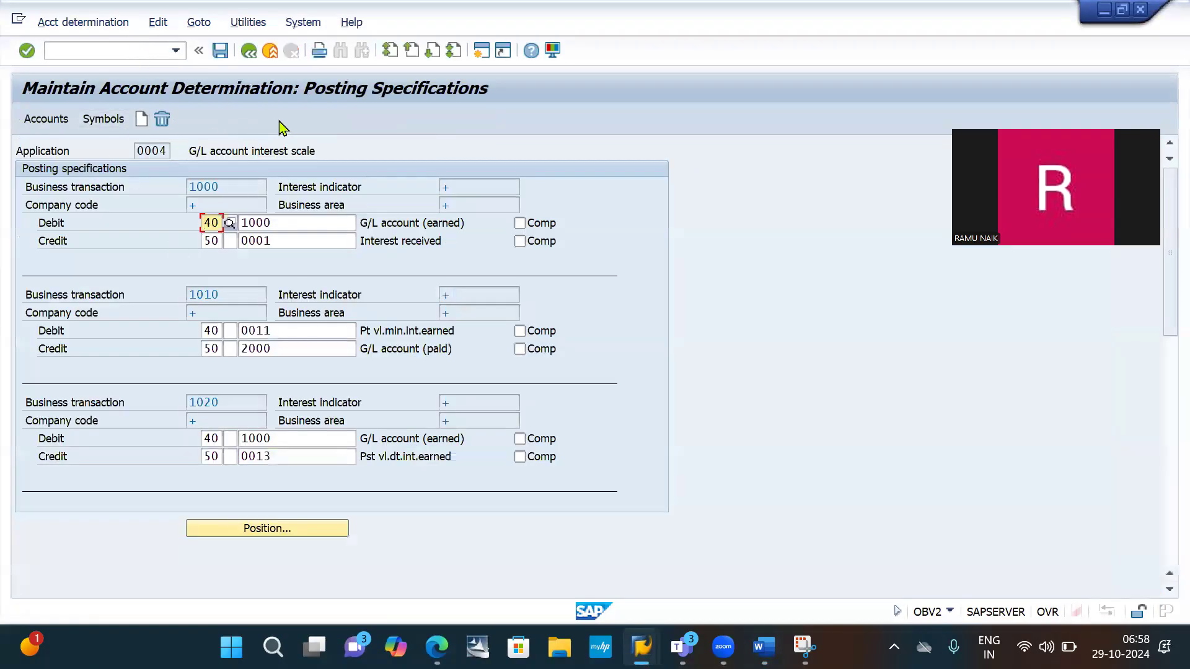
pyautogui.click(97, 50)
pyautogui.press('Down')
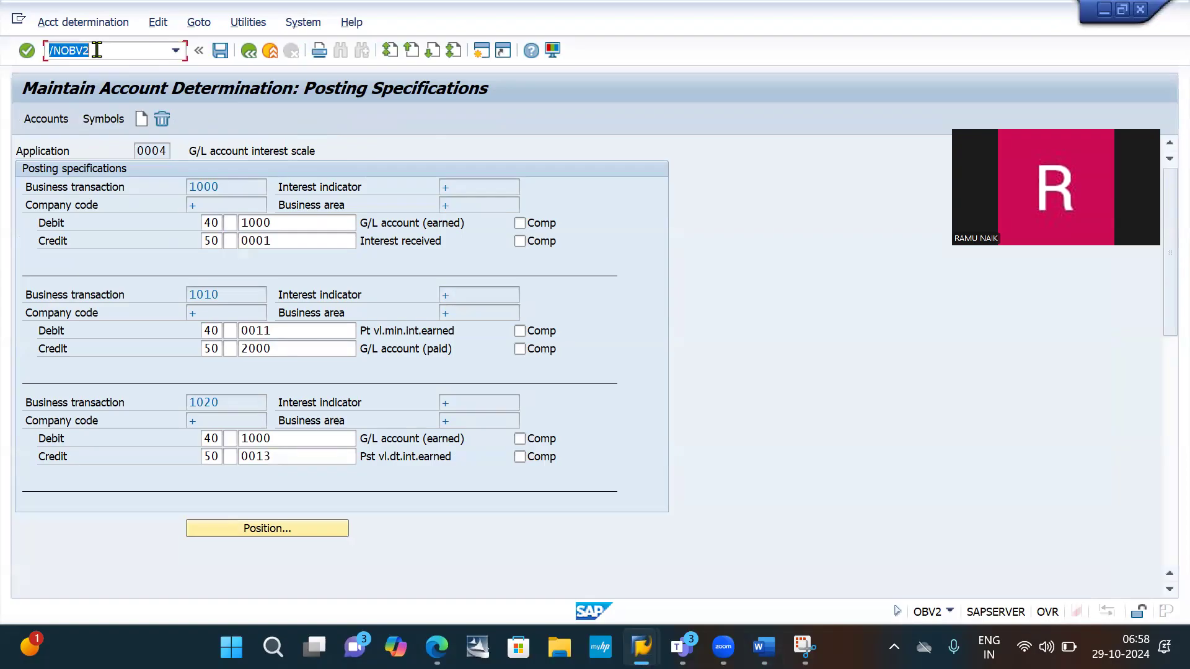
pyautogui.press('Return')
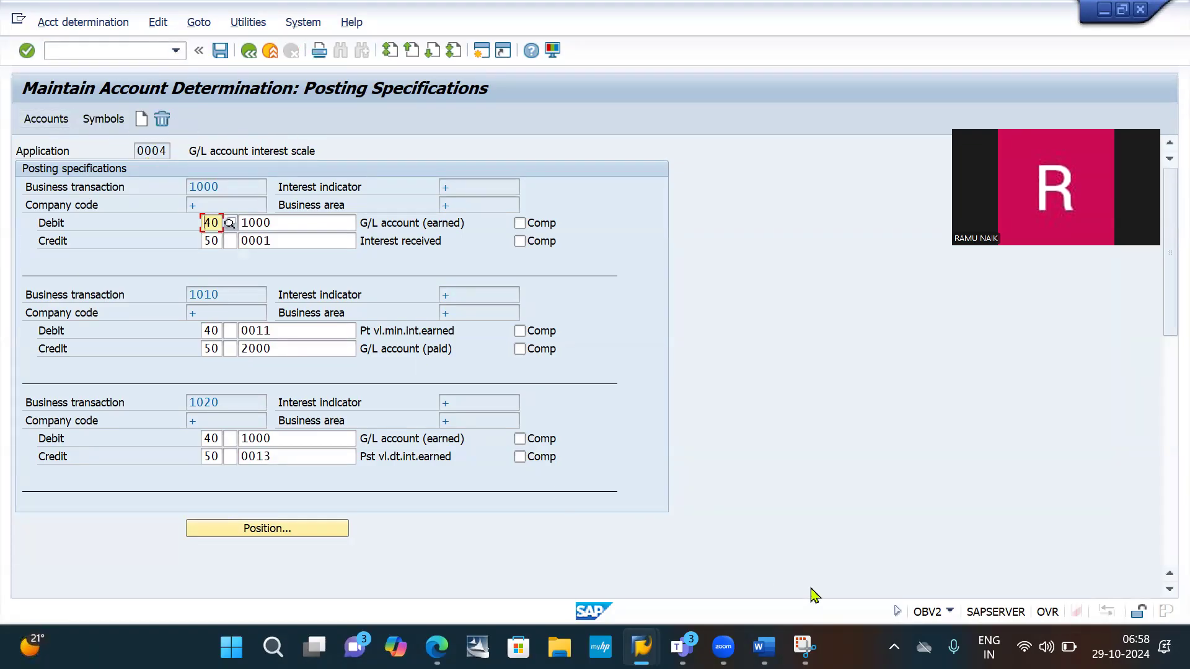
# - Capture the Posting Specifications header with Snipping Tool, highlight Accounts in yellow and paste it below item 8 in Word
pyautogui.click(805, 647)
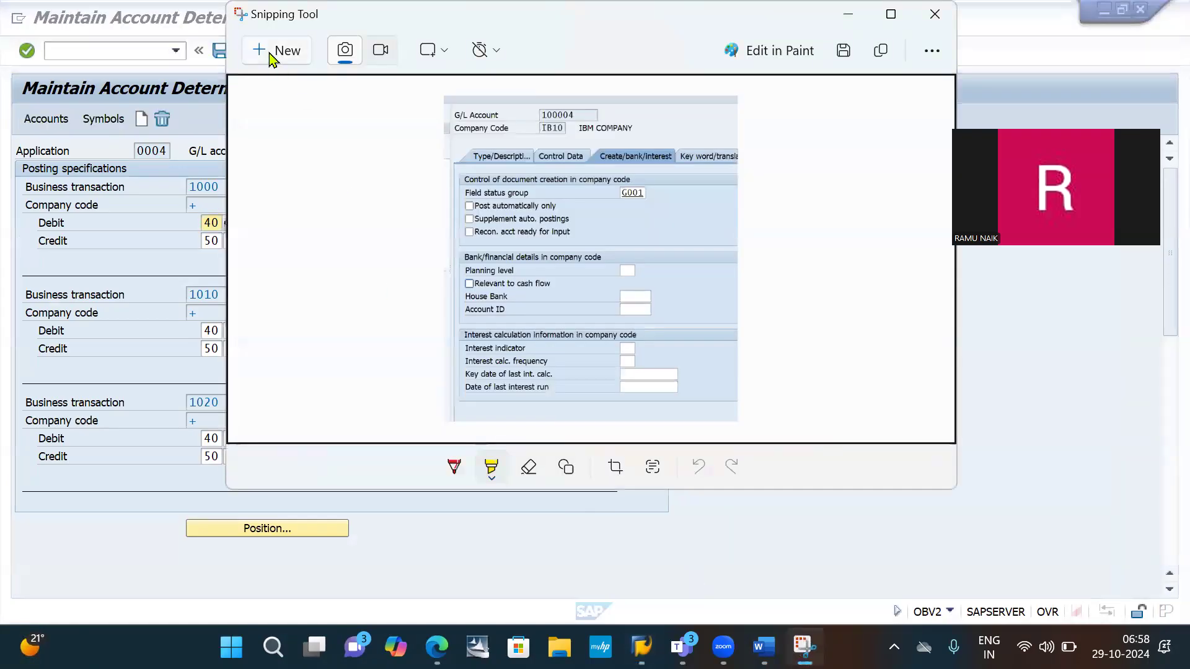
pyautogui.click(268, 54)
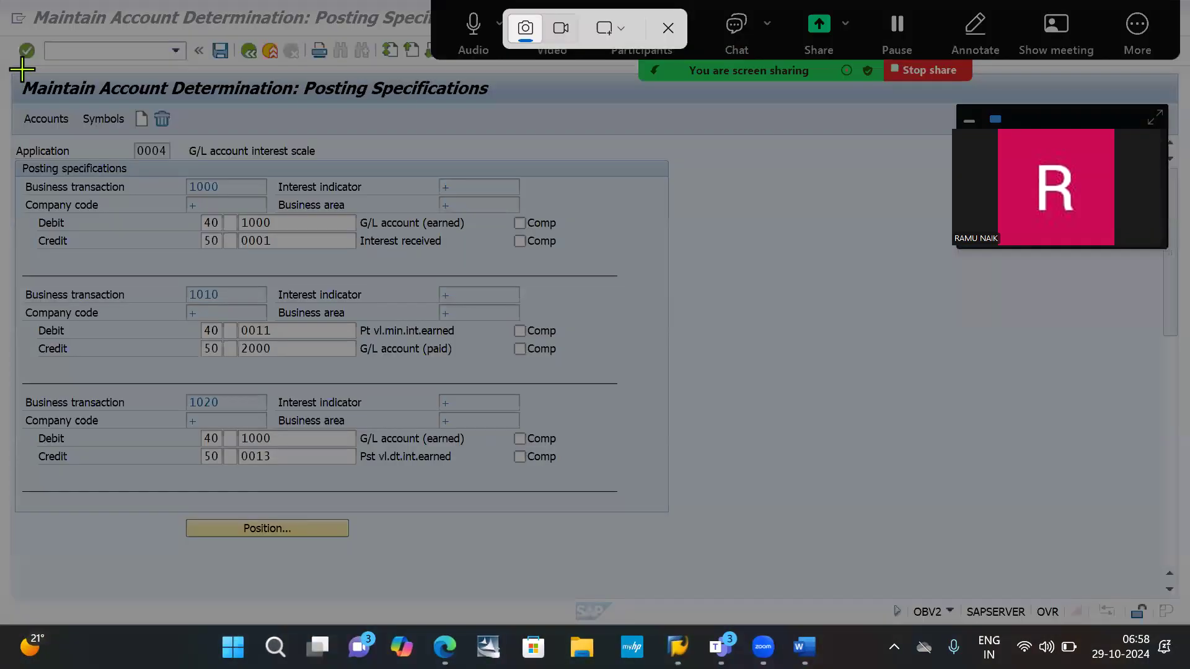
pyautogui.moveTo(11, 68); pyautogui.dragTo(614, 142)
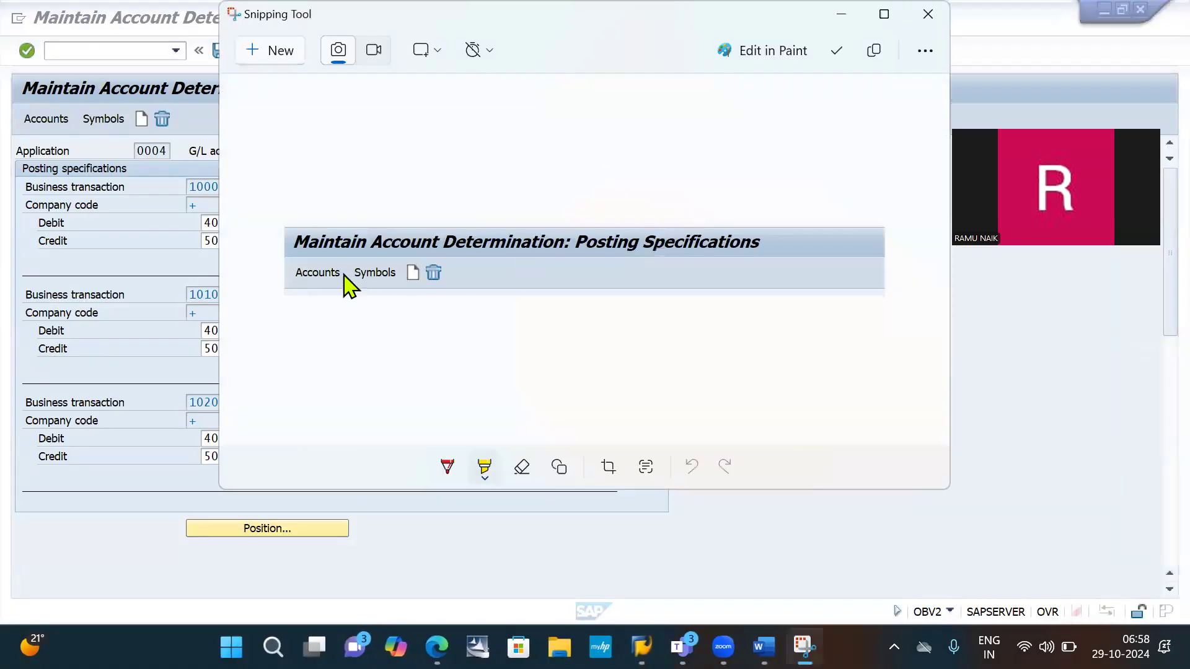
pyautogui.moveTo(288, 270); pyautogui.dragTo(349, 275)
pyautogui.hotkey('alt', 'Tab', 'Tab')
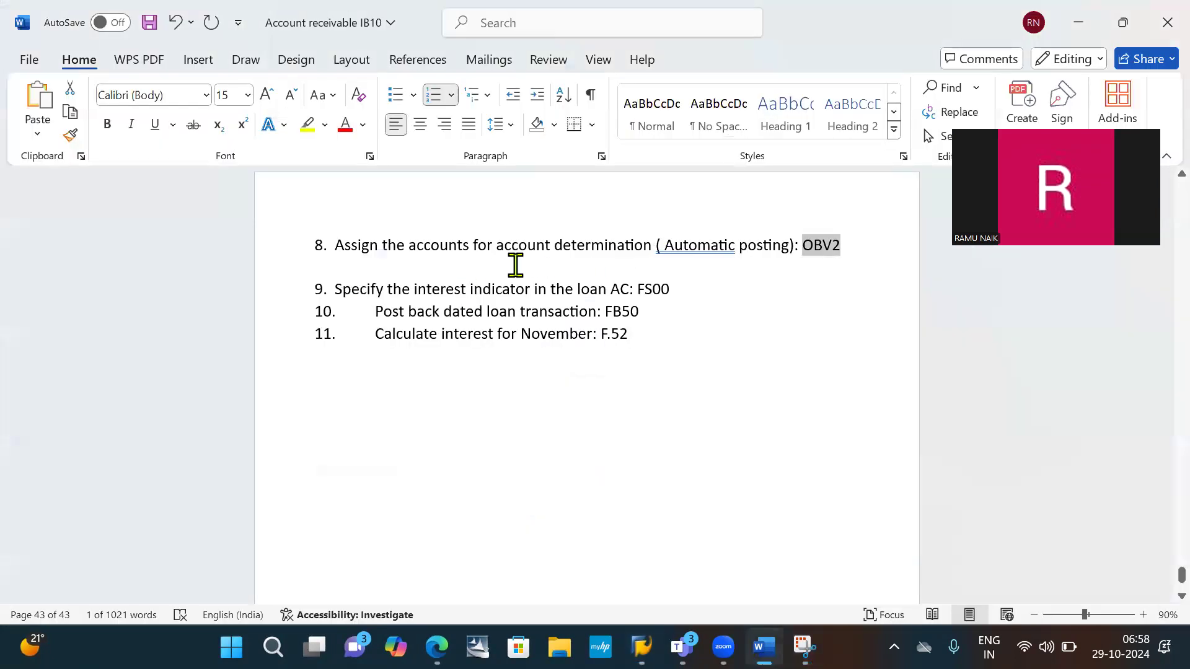
pyautogui.click(515, 263)
pyautogui.hotkey('ctrl', 'v')
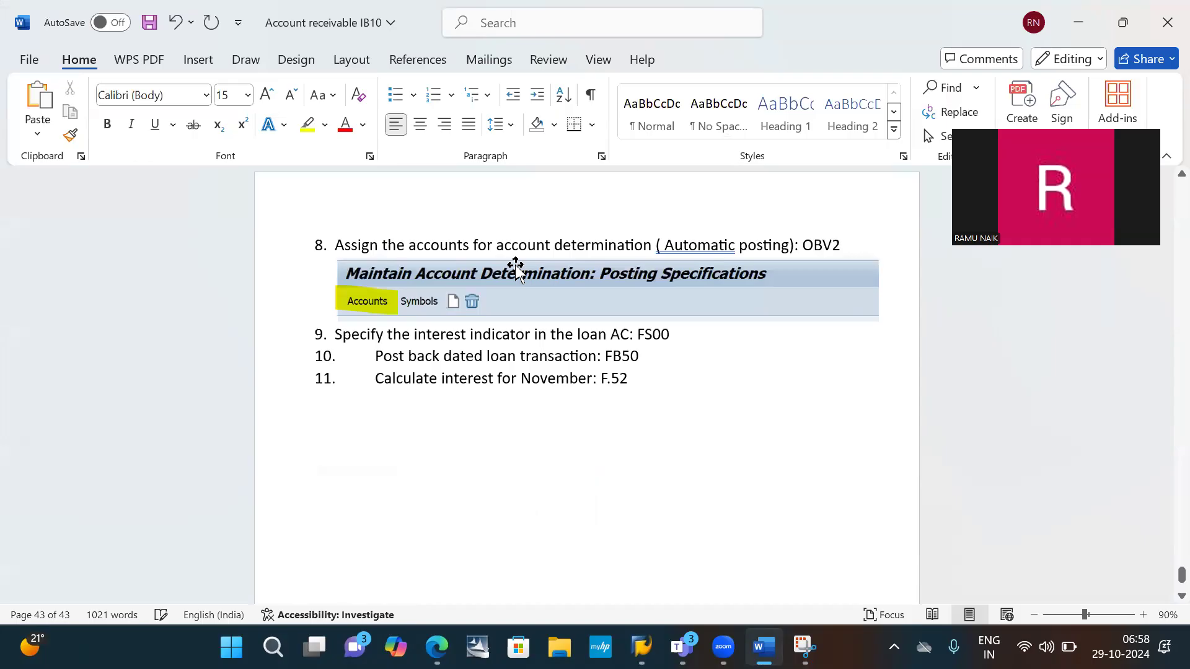
# - Switch to SAP and open the chart of accounts selection for the account assignments
pyautogui.hotkey('alt', 'Tab')
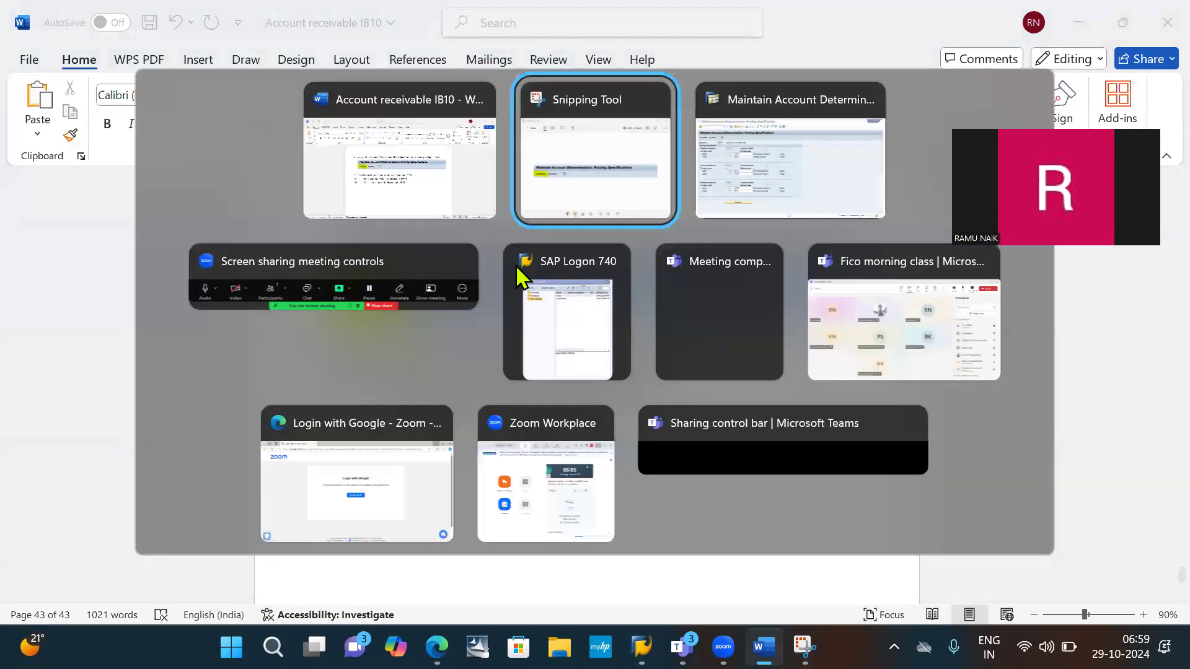
pyautogui.hotkey('alt', 'Tab')
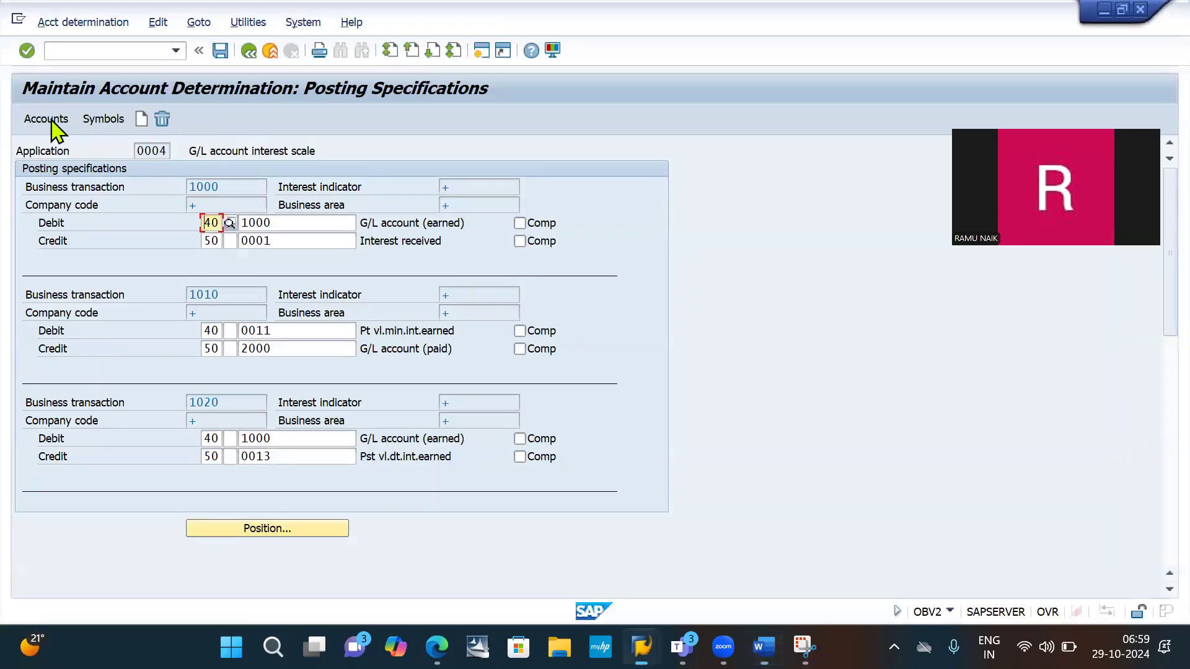
pyautogui.click(52, 120)
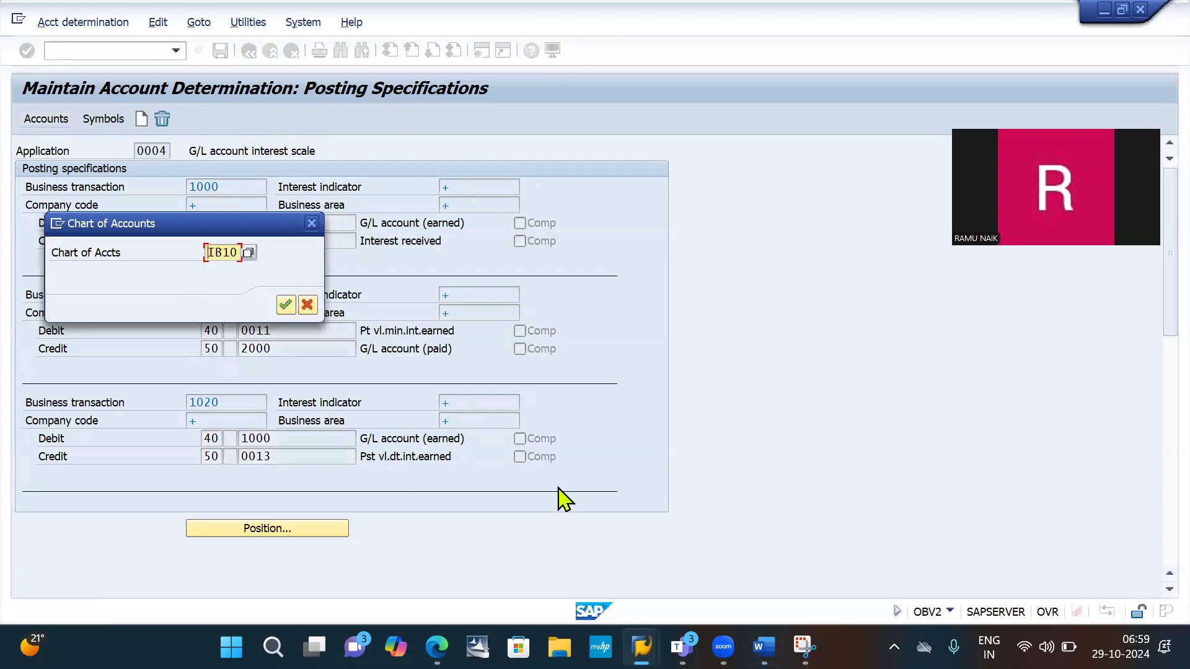
# - Capture the Chart of Accounts dialog showing IB10 with Snipping Tool and paste it below the Posting Specifications screenshot in Word
pyautogui.hotkey('alt', 'Tab')
pyautogui.hotkey('alt', 'Tab')
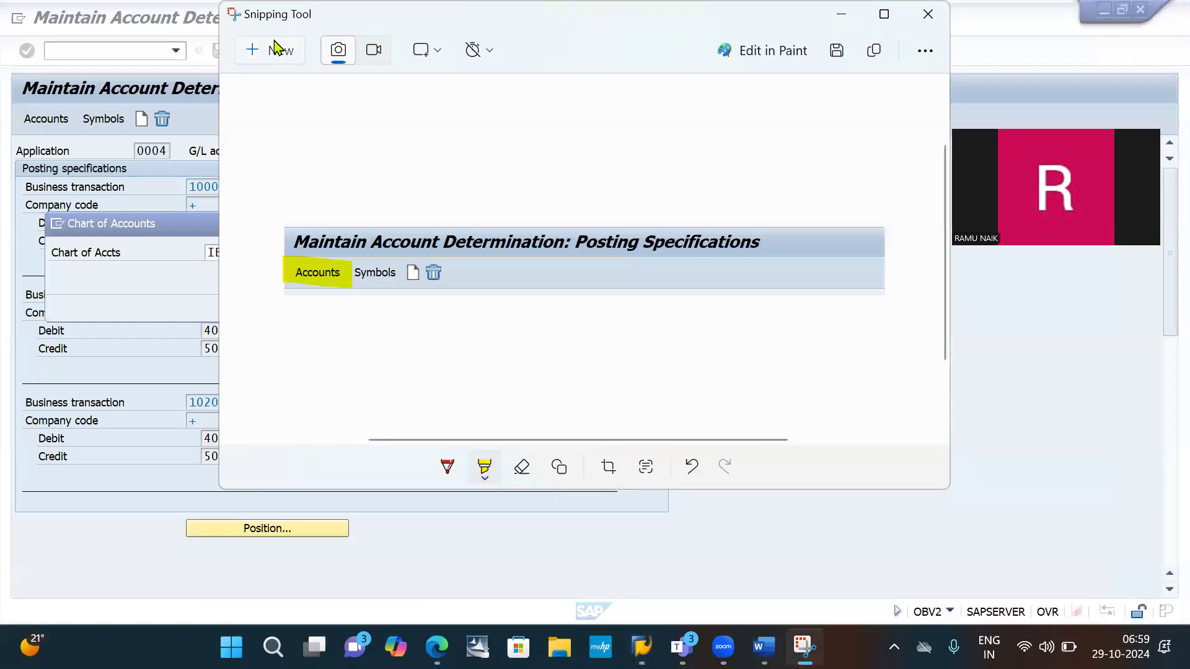
pyautogui.click(276, 48)
pyautogui.moveTo(39, 209); pyautogui.dragTo(326, 317)
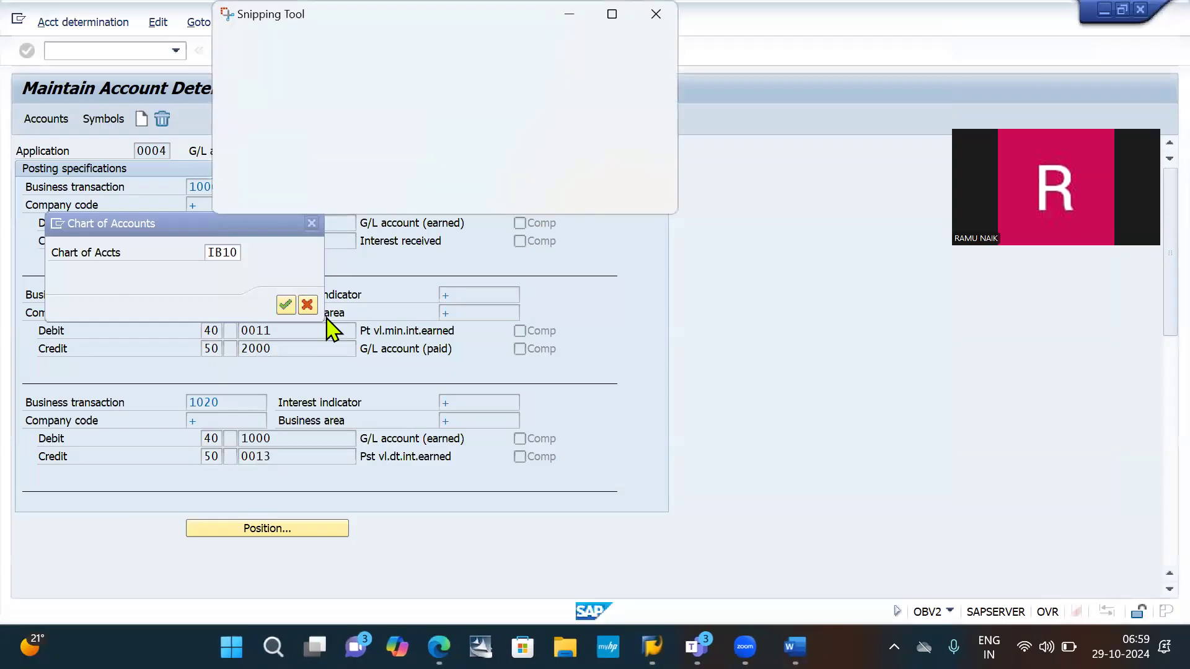
pyautogui.hotkey('alt', 'Tab')
pyautogui.press('Tab')
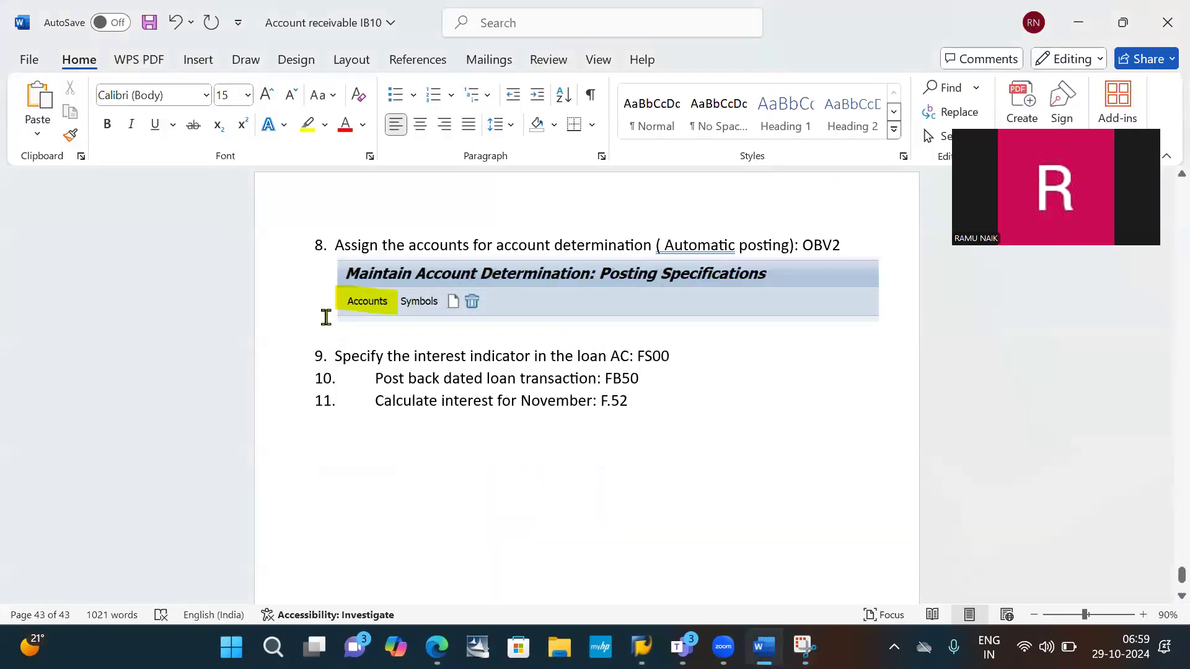
pyautogui.hotkey('ctrl', 'v')
# - Add the instruction "Click on enter" beneath the Chart of Accounts screenshot in the Word document
pyautogui.write('Clic')
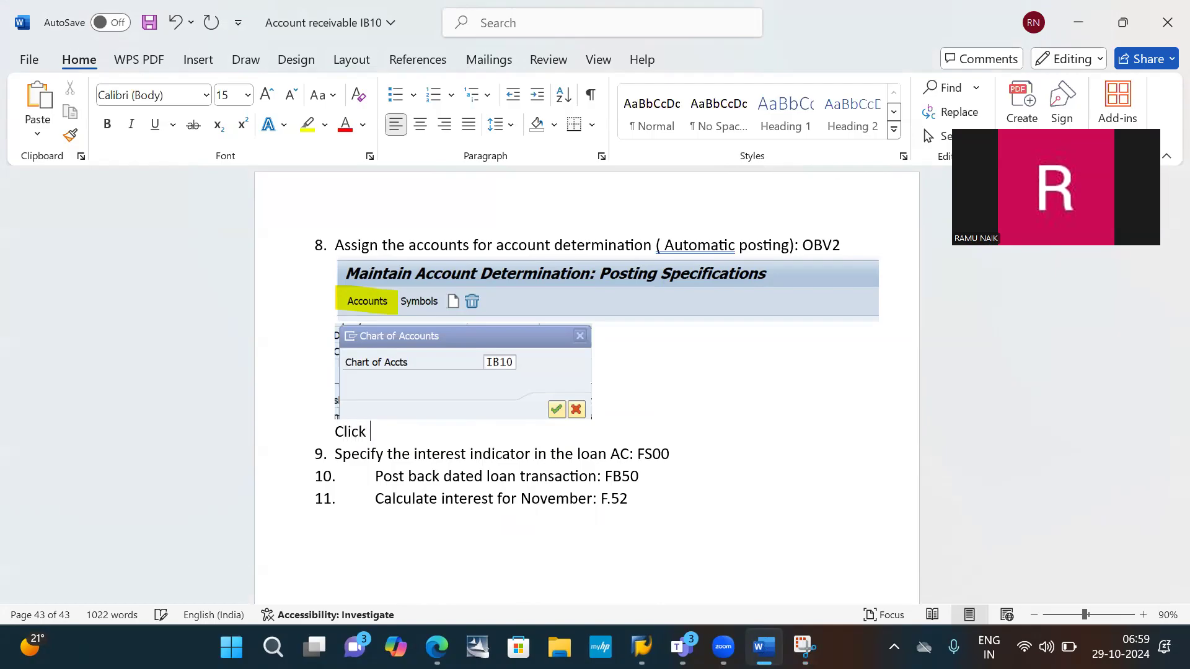
pyautogui.write('k on enter')
pyautogui.press('Return')
# - Switch to SAP and confirm chart of accounts IB10 to open its account assignment table
pyautogui.hotkey('alt', 'Tab')
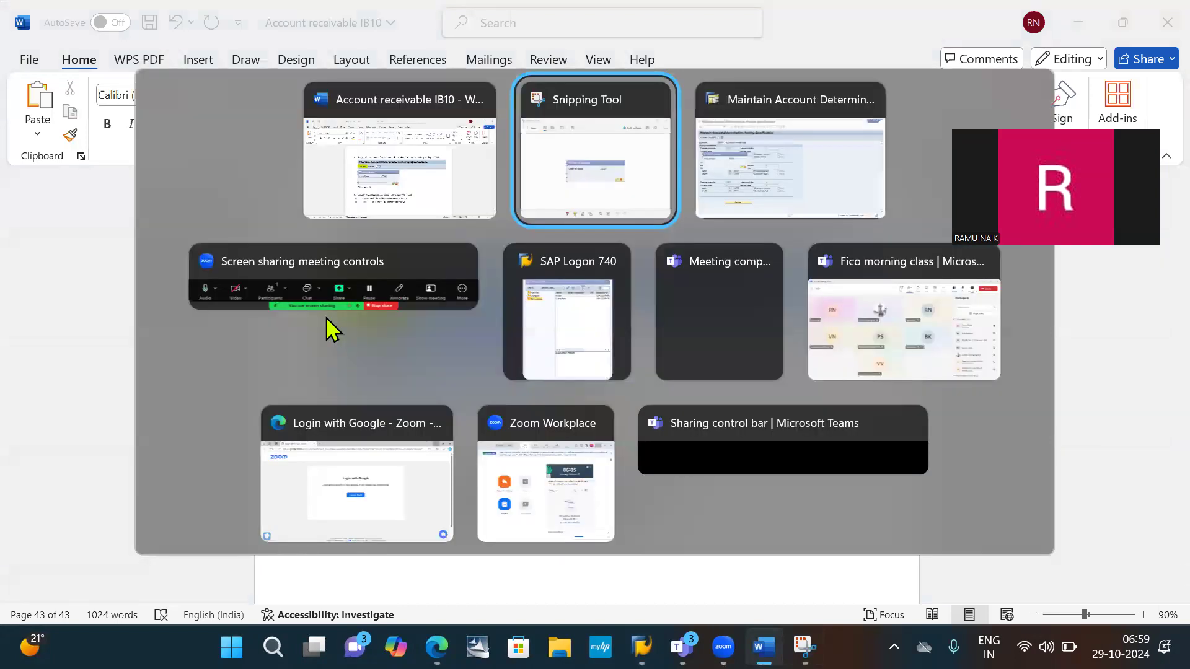
pyautogui.hotkey('alt', 'Tab')
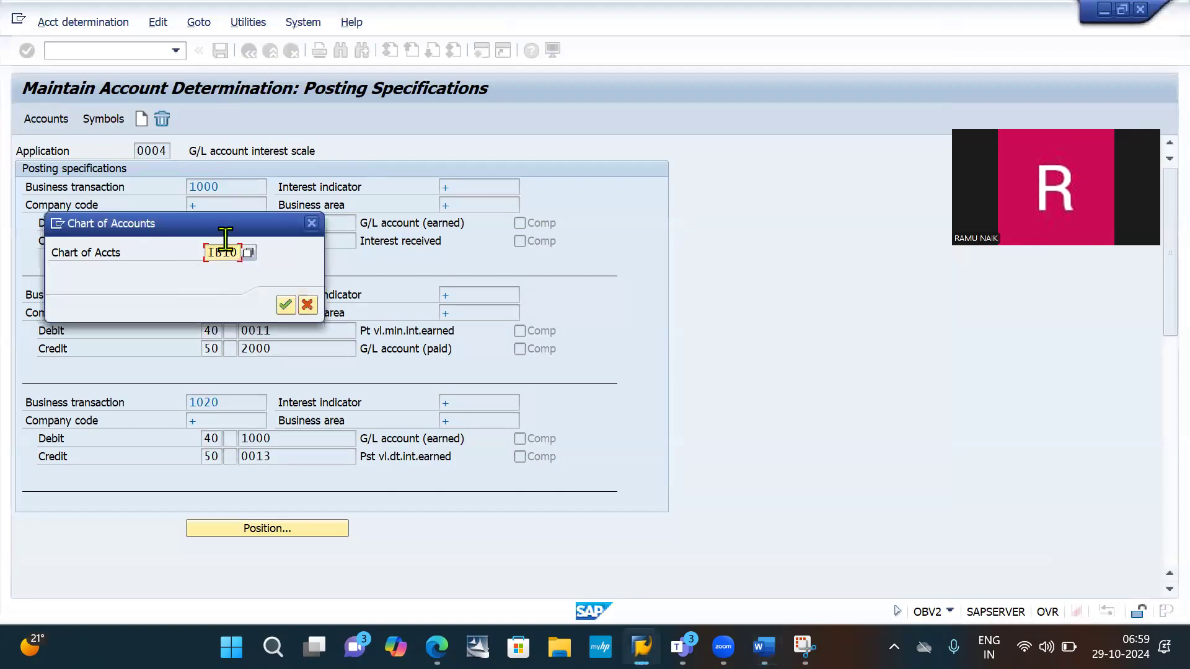
pyautogui.click(288, 306)
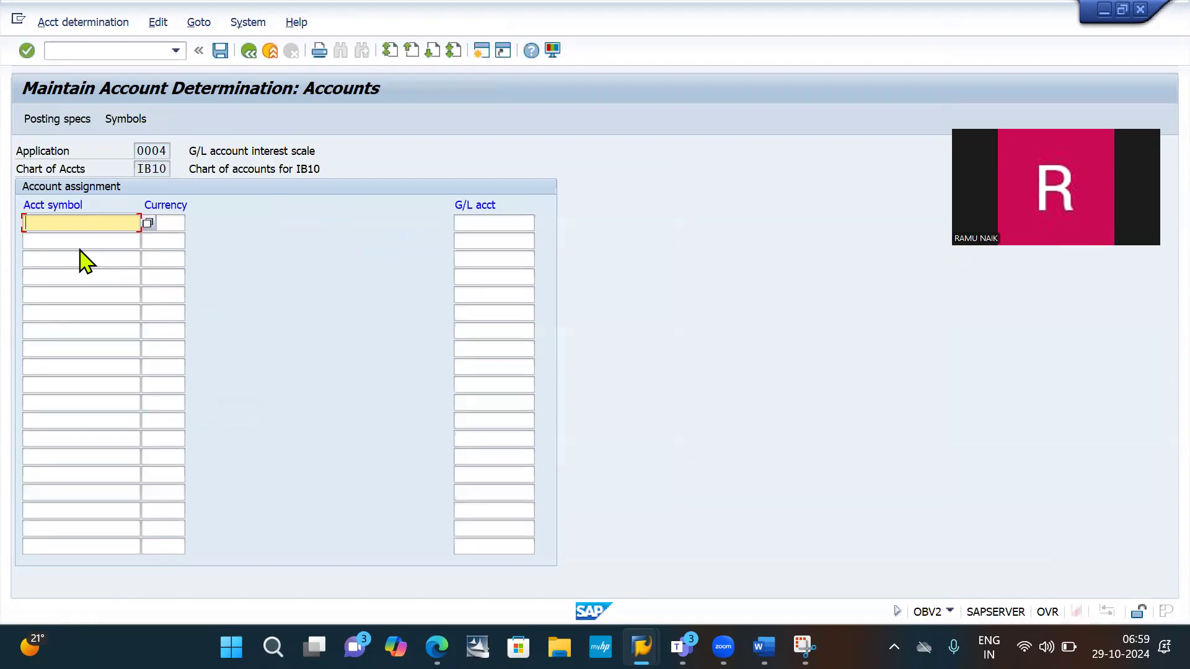
# - Choose account symbol 0002, Interest paid, for the first row of the account assignment table
pyautogui.click(148, 223)
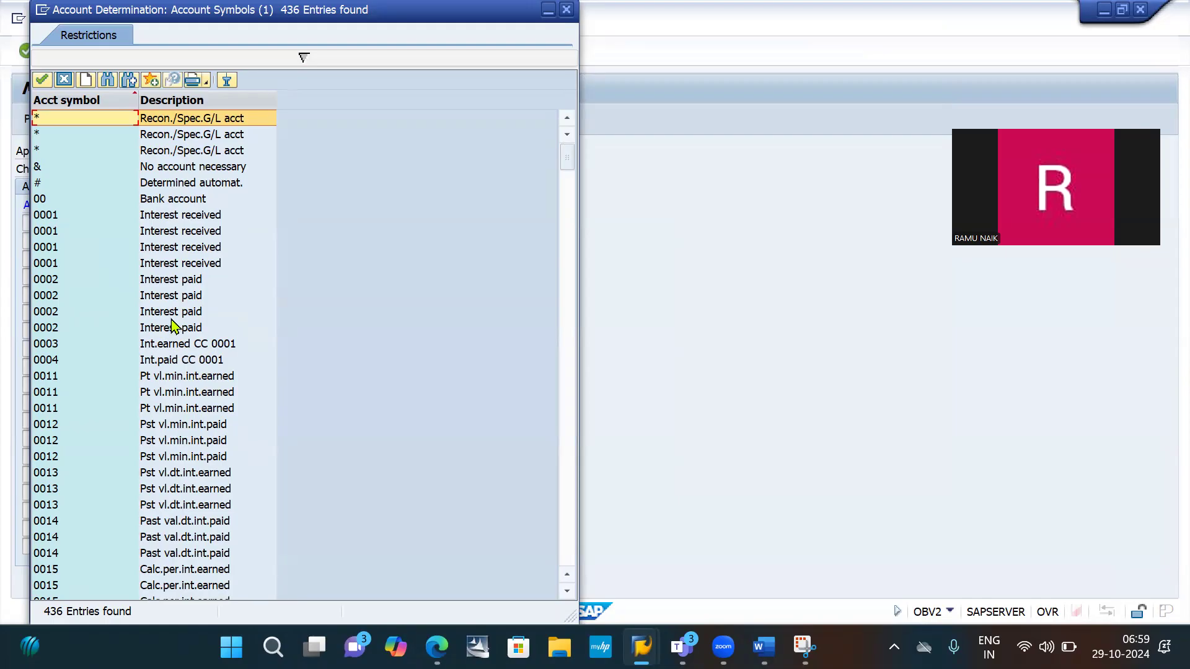
pyautogui.click(183, 268)
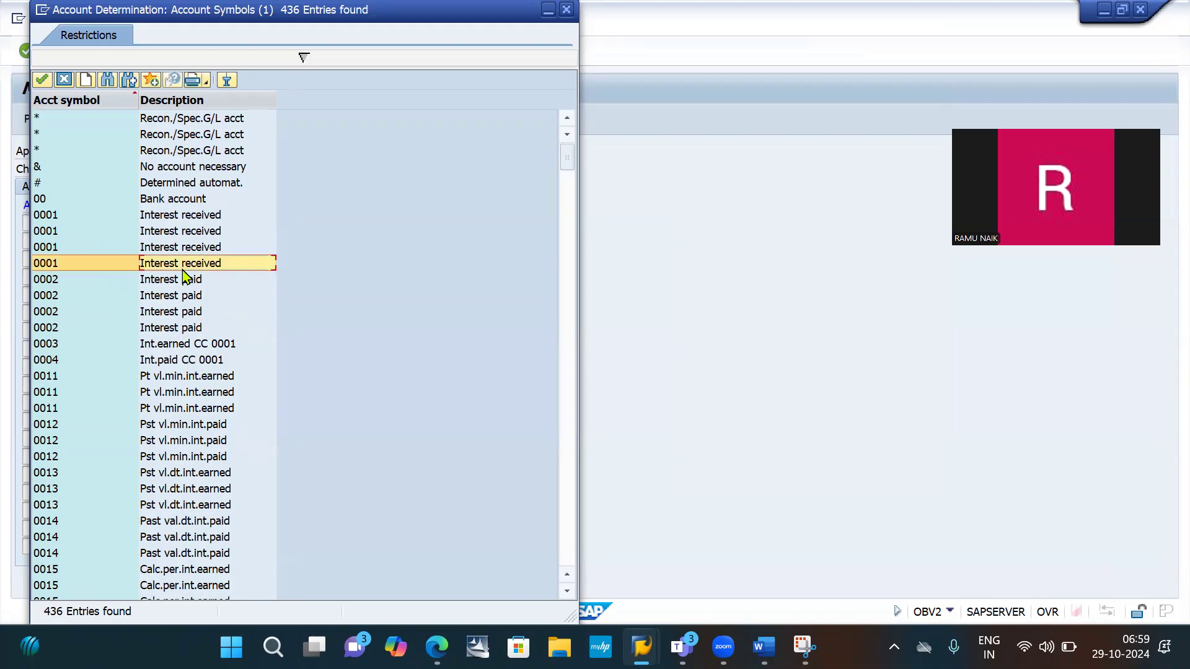
pyautogui.click(172, 284)
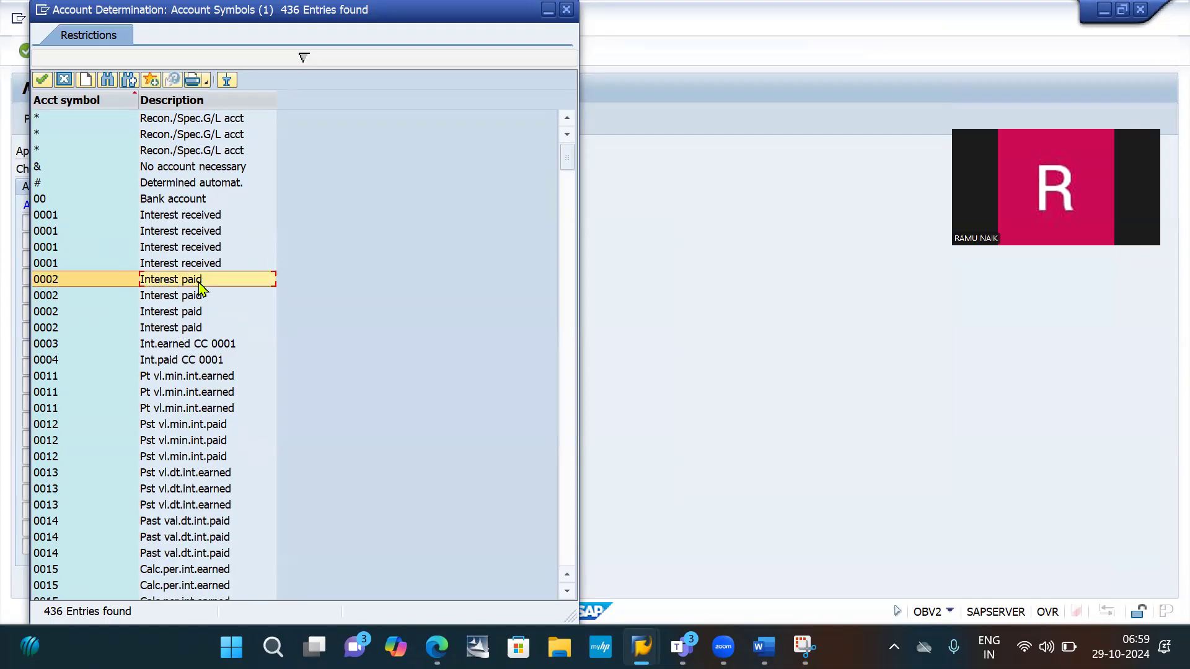
pyautogui.doubleClick(194, 285)
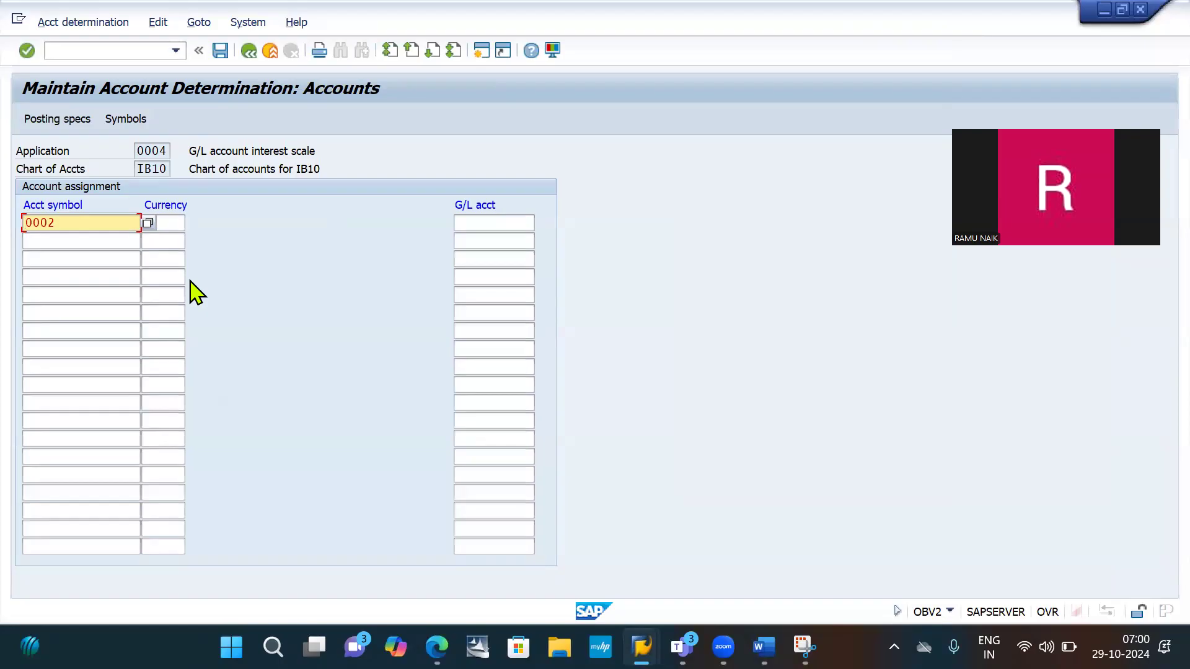
# - Complete the first account assignment row, symbol 0002, with currency INR and G/L account 400004
pyautogui.press('Tab')
pyautogui.write('int')
pyautogui.press('BackSpace')
pyautogui.press('BackSpace')
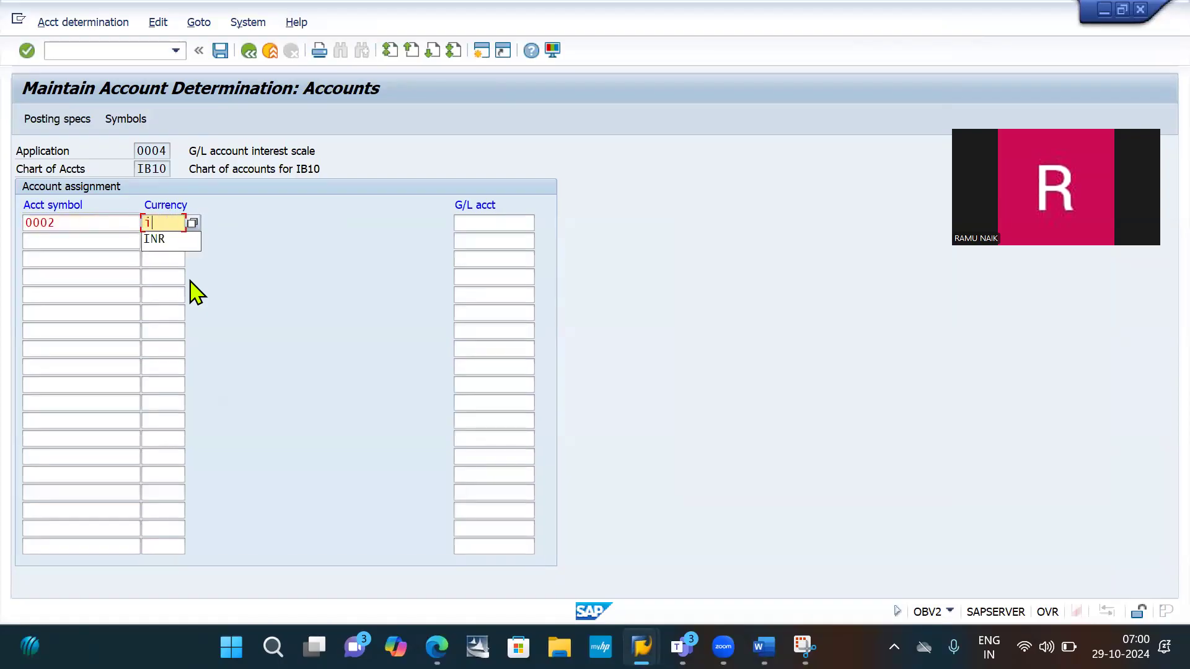
pyautogui.write('NR')
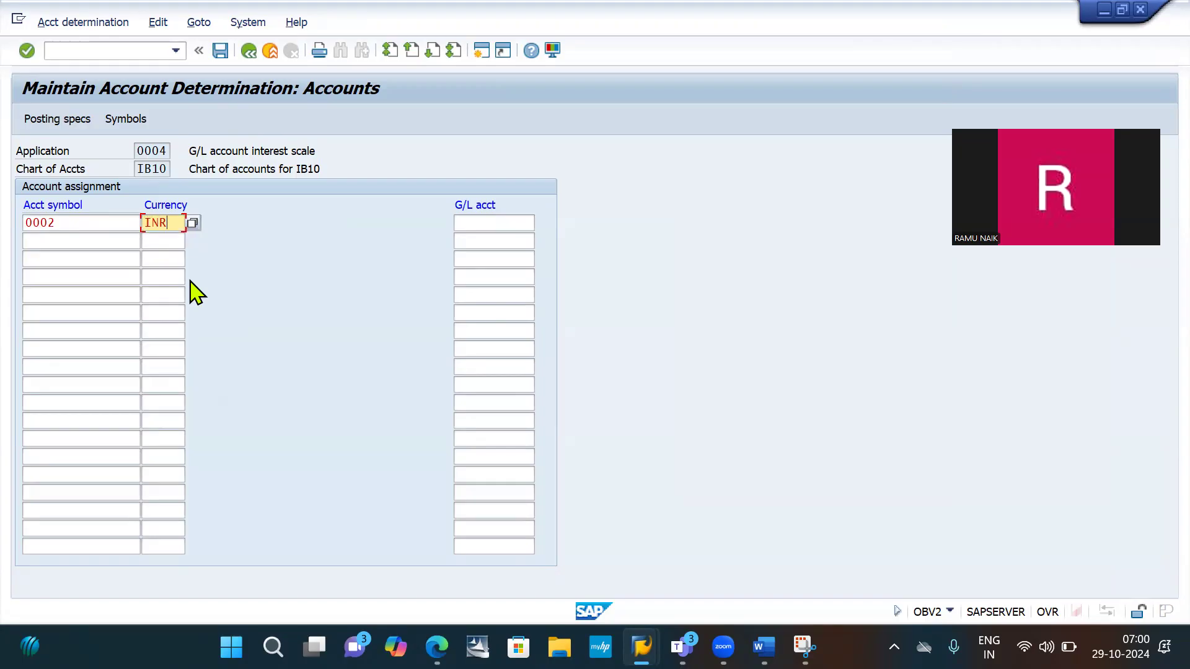
pyautogui.press('Tab')
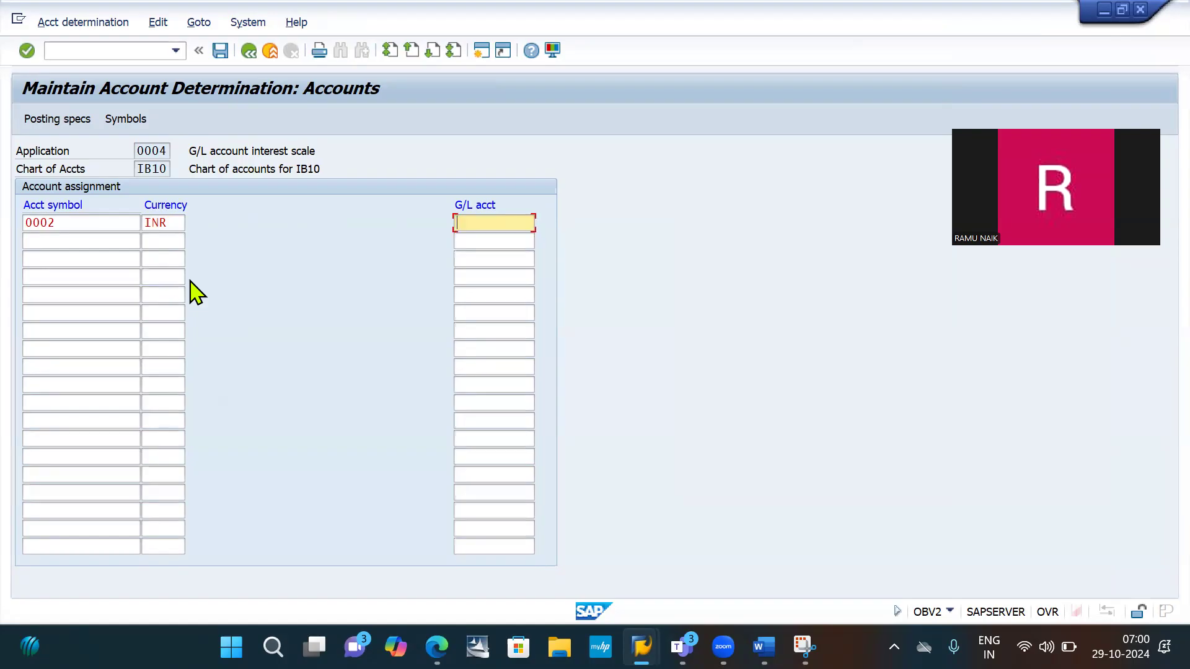
pyautogui.write('40000')
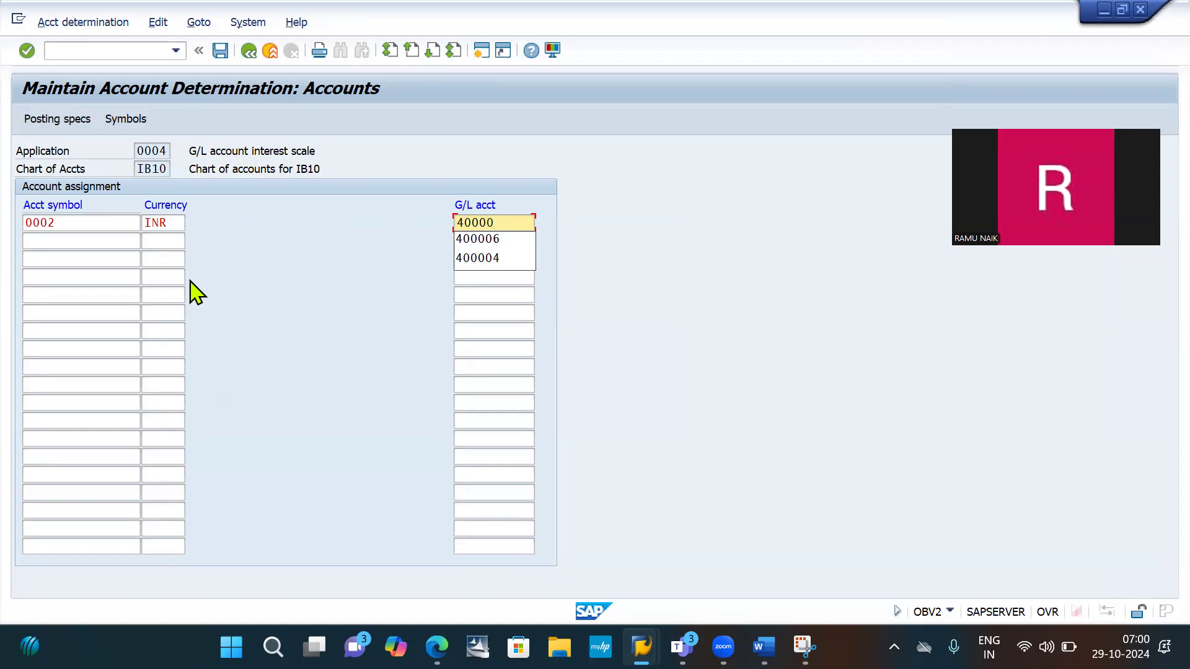
pyautogui.write('4')
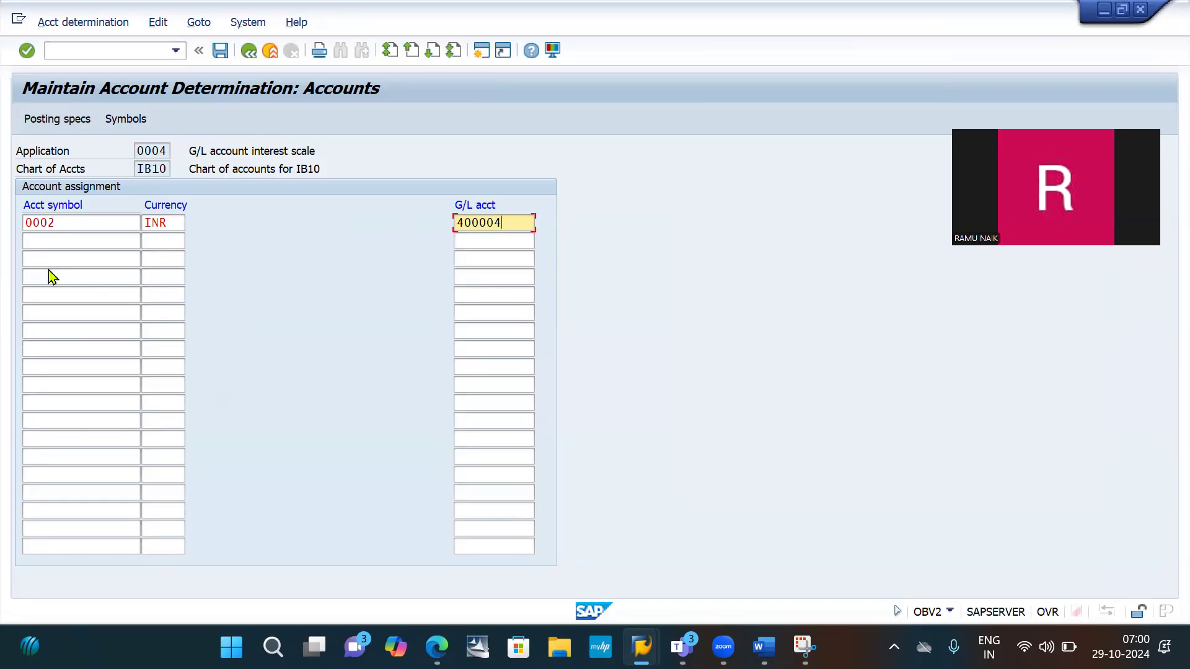
# - Choose account symbol 2000 from the list of account symbols for the second assignment row
pyautogui.click(66, 240)
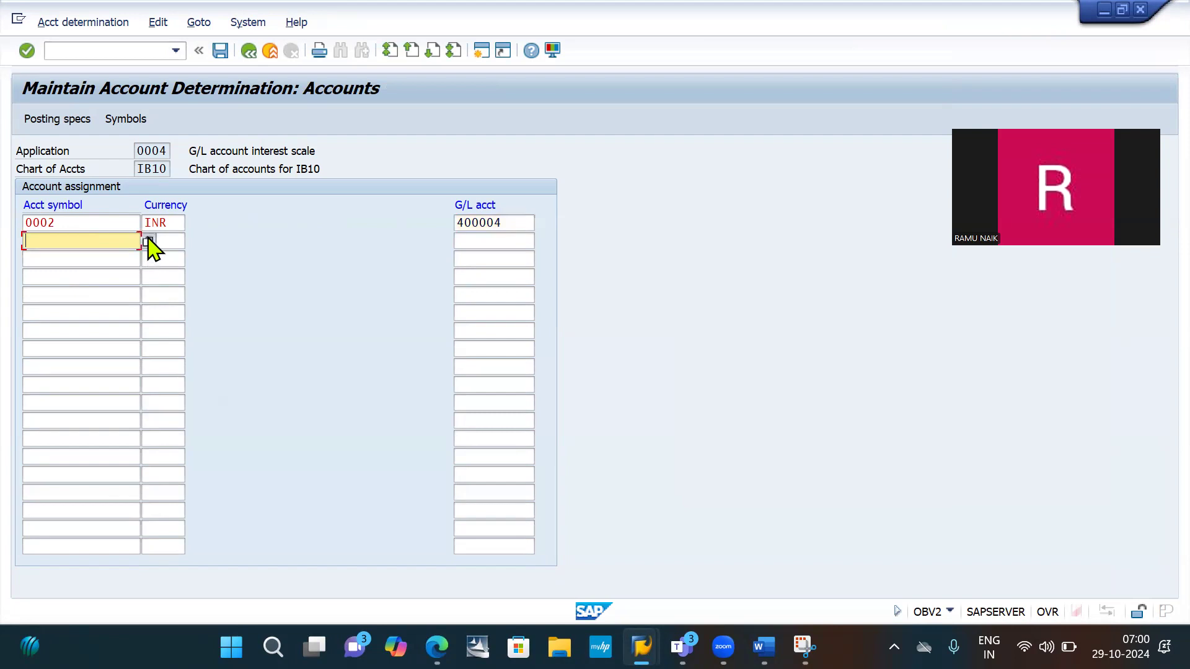
pyautogui.click(149, 242)
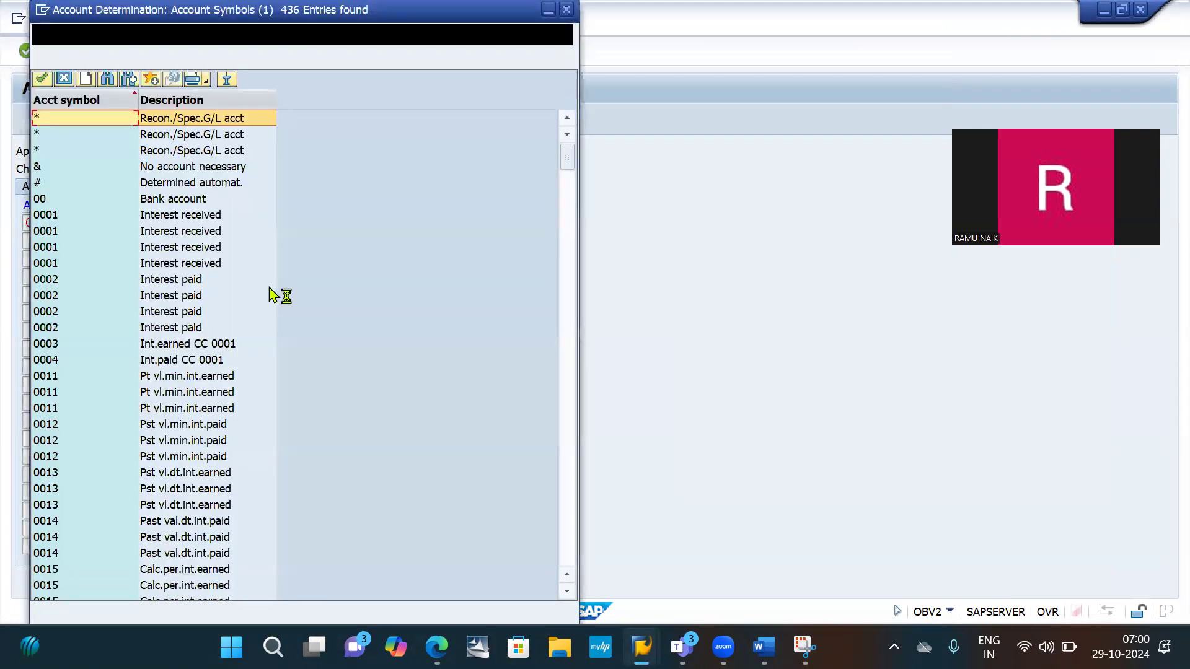
pyautogui.scroll(-7, 106, 301)
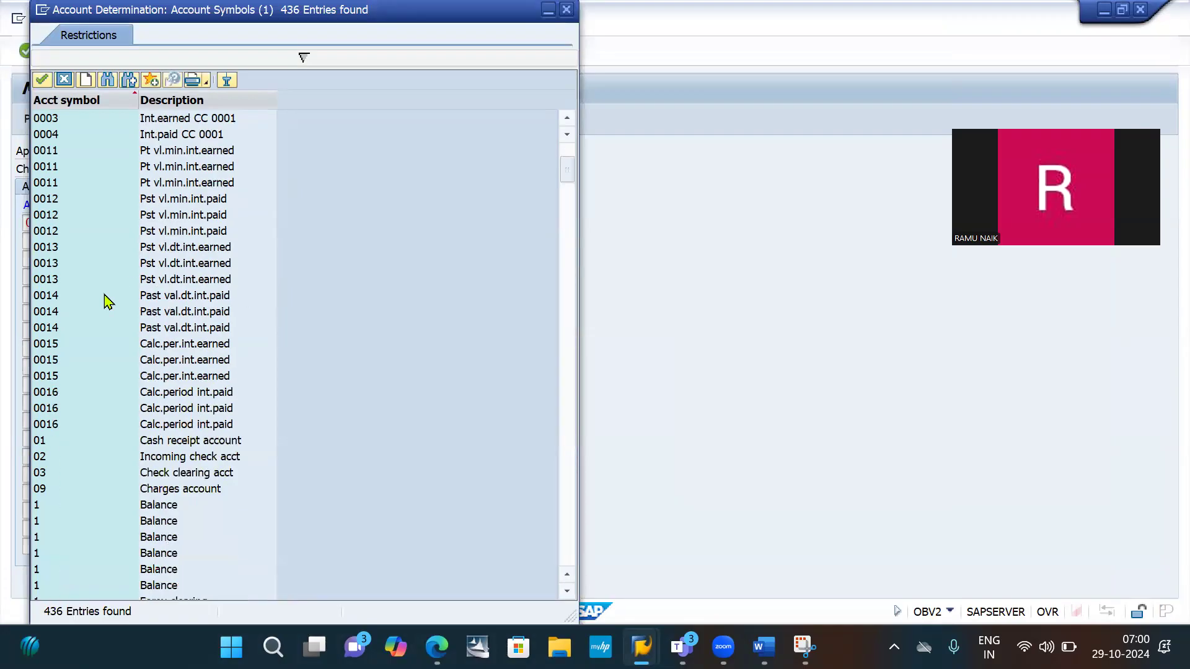
pyautogui.scroll(-20, 106, 302)
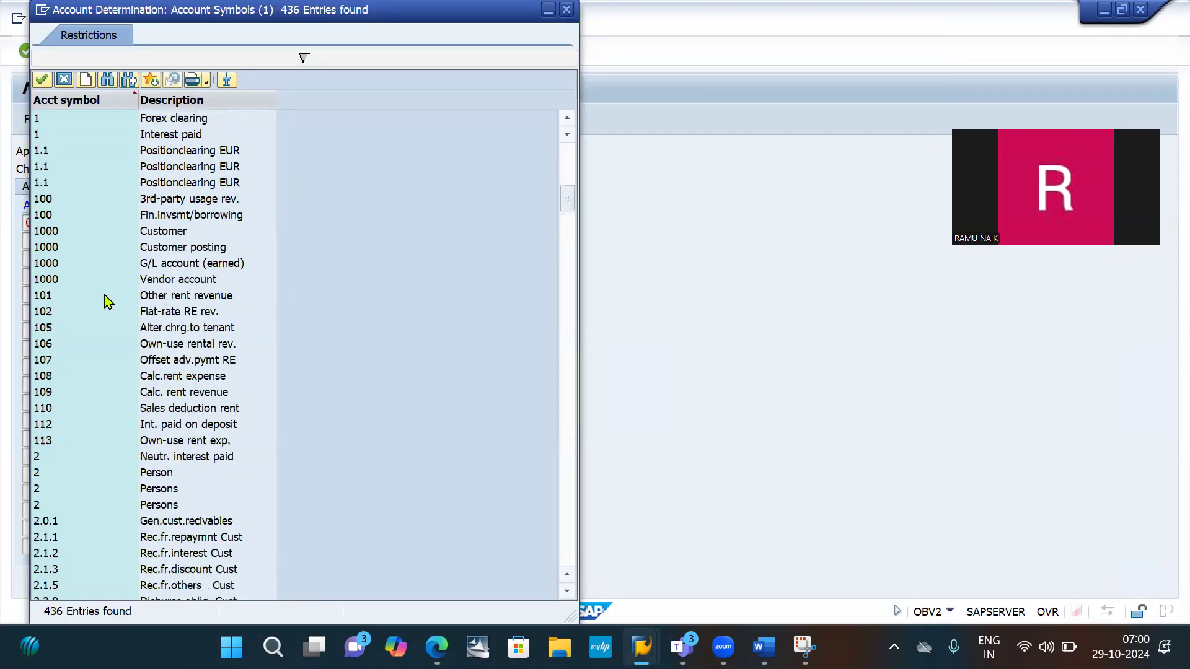
pyautogui.scroll(7, 105, 301)
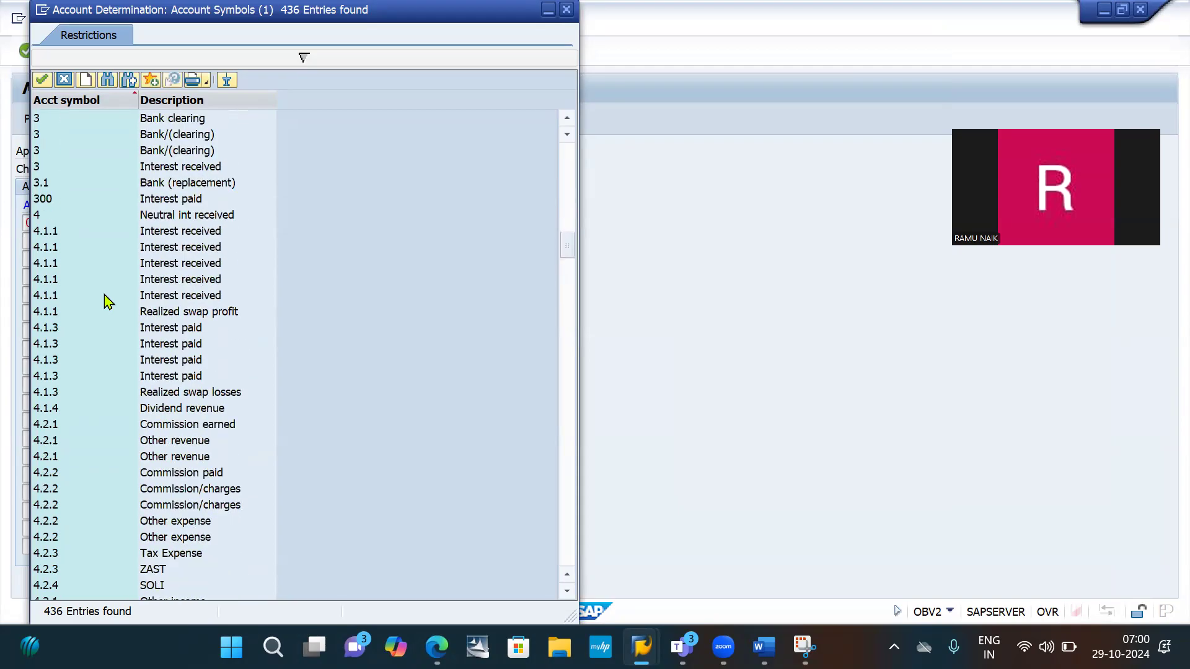
pyautogui.click(168, 204)
pyautogui.doubleClick(168, 204)
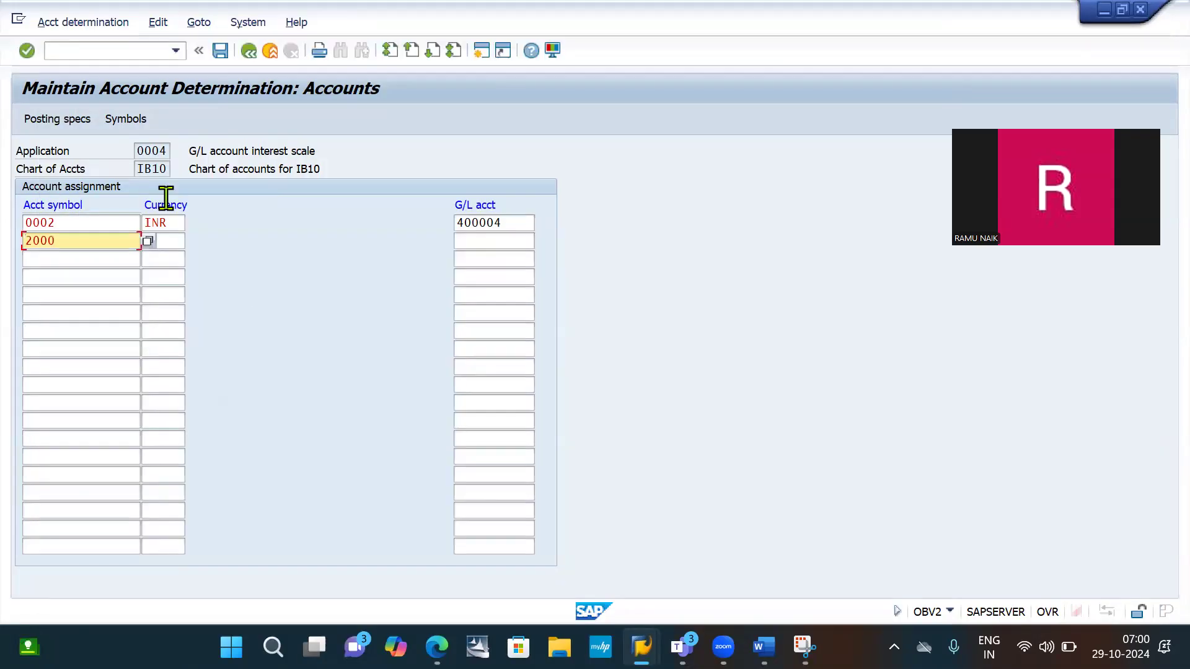
# - Set currency INR and G/L account mask ++++++++++ for account symbol 2000 in the second row
pyautogui.press('Tab')
pyautogui.write('INR')
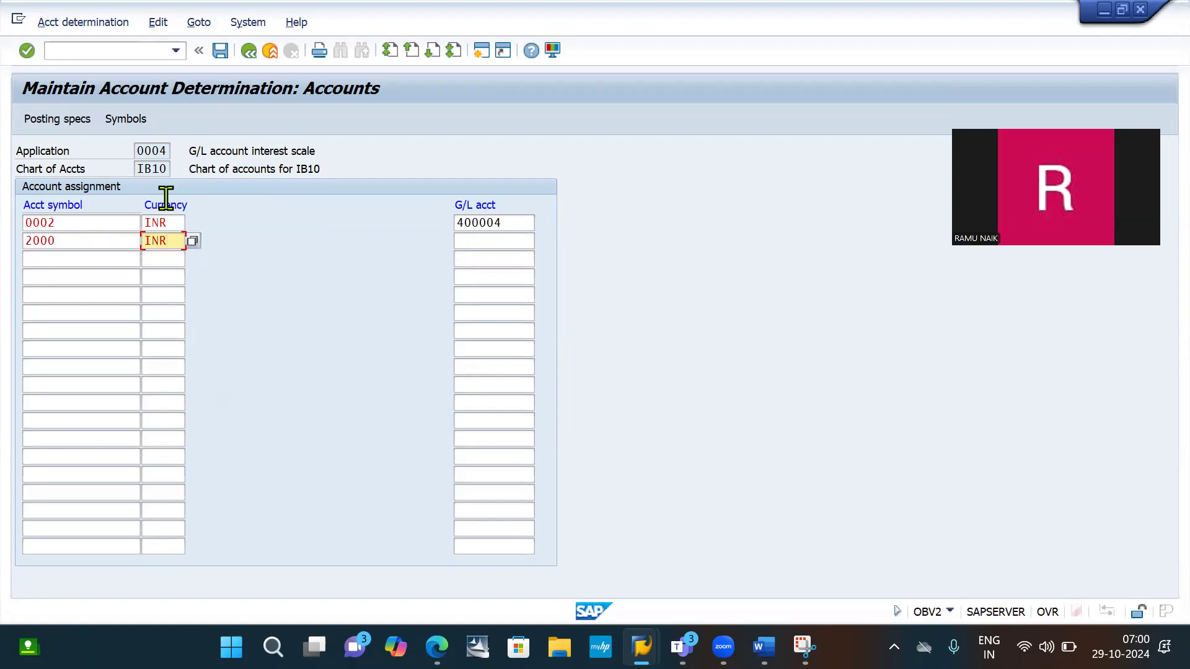
pyautogui.press('Tab')
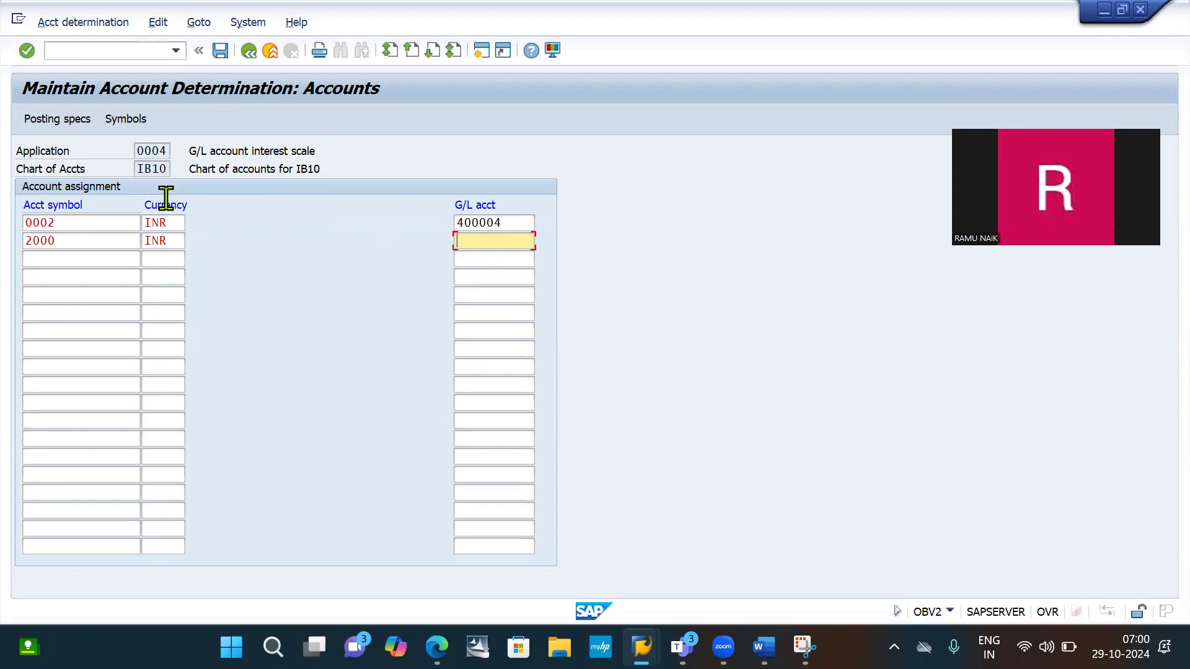
pyautogui.press('BackSpace')
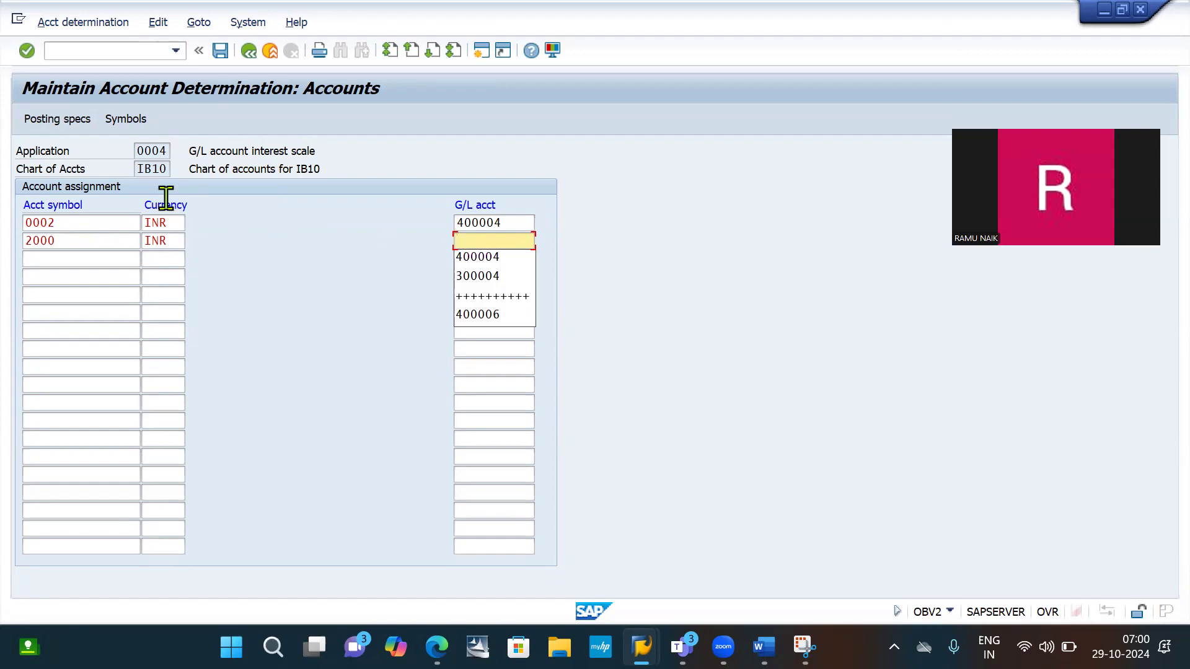
pyautogui.write('++++++++++')
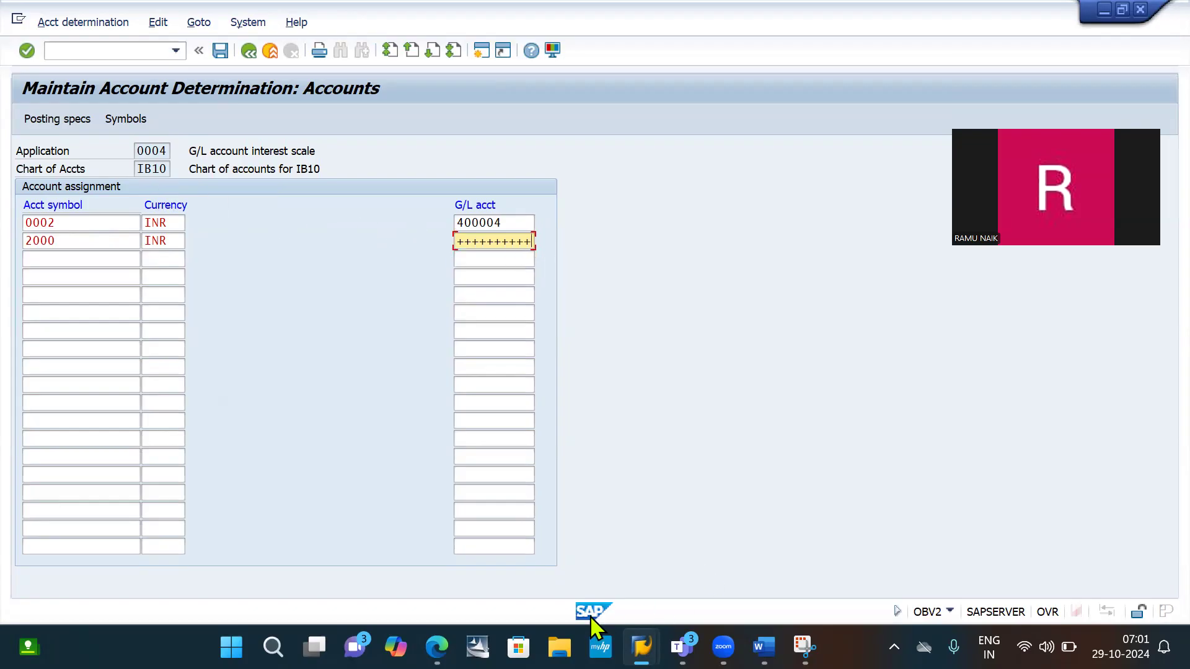
# - Switch to Microsoft Teams, dismiss the meeting time-limit notice and rejoin the Fico morning class meeting with camera and microphone off
pyautogui.click(436, 647)
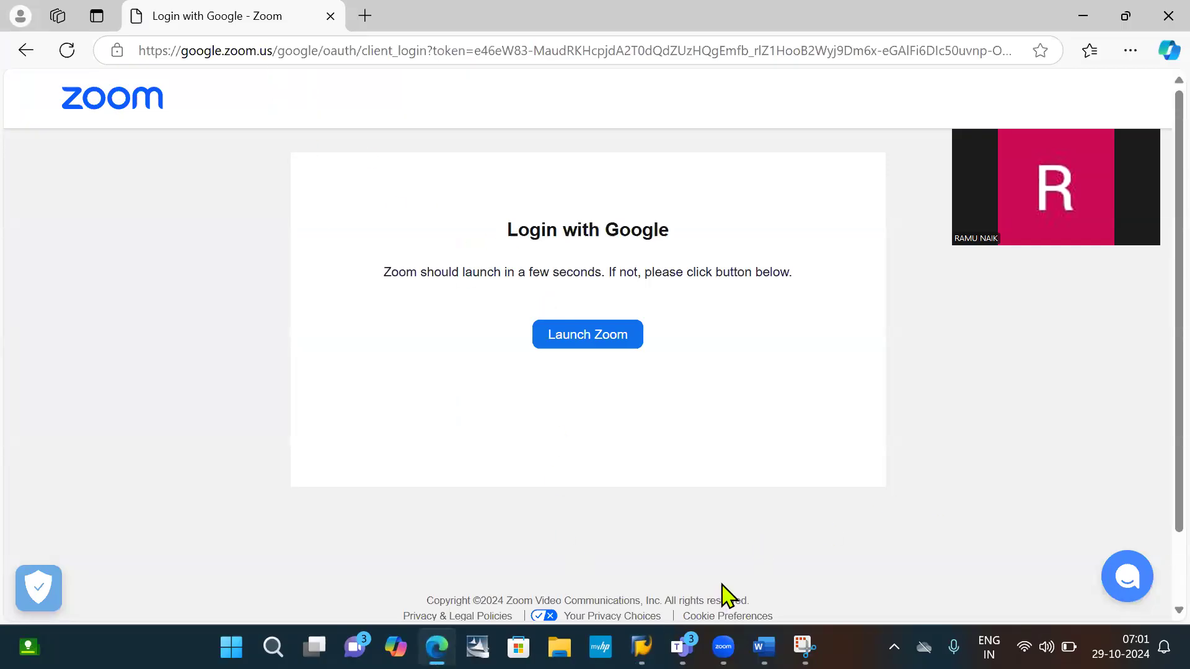
pyautogui.moveTo(682, 647)
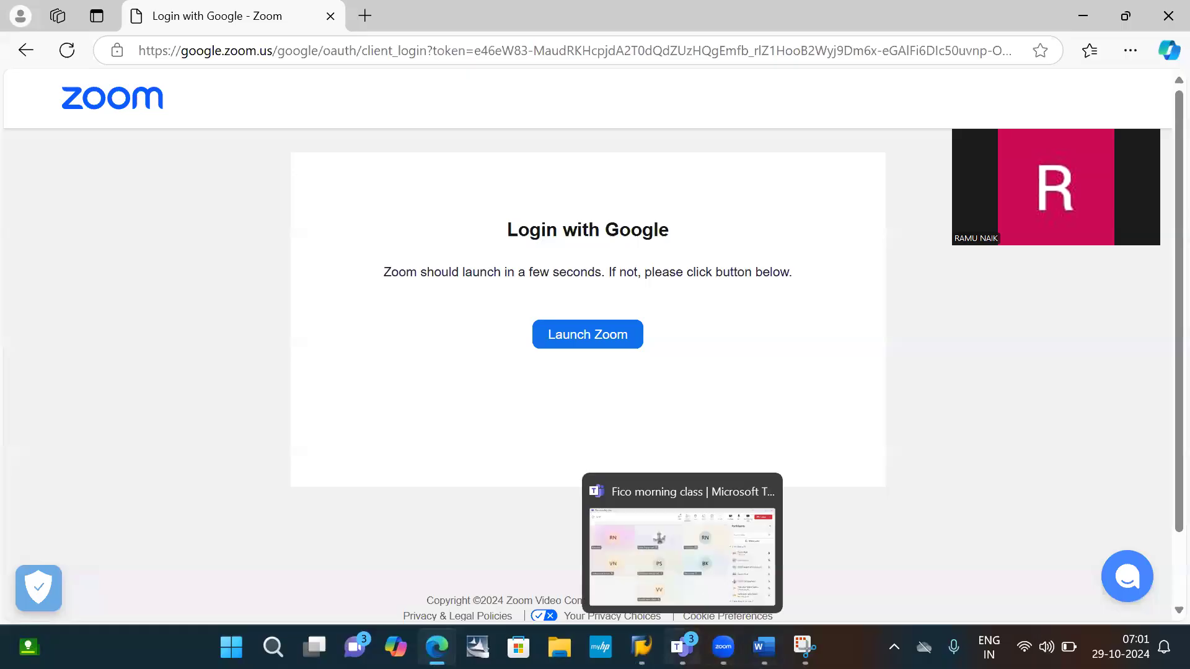
pyautogui.click(674, 569)
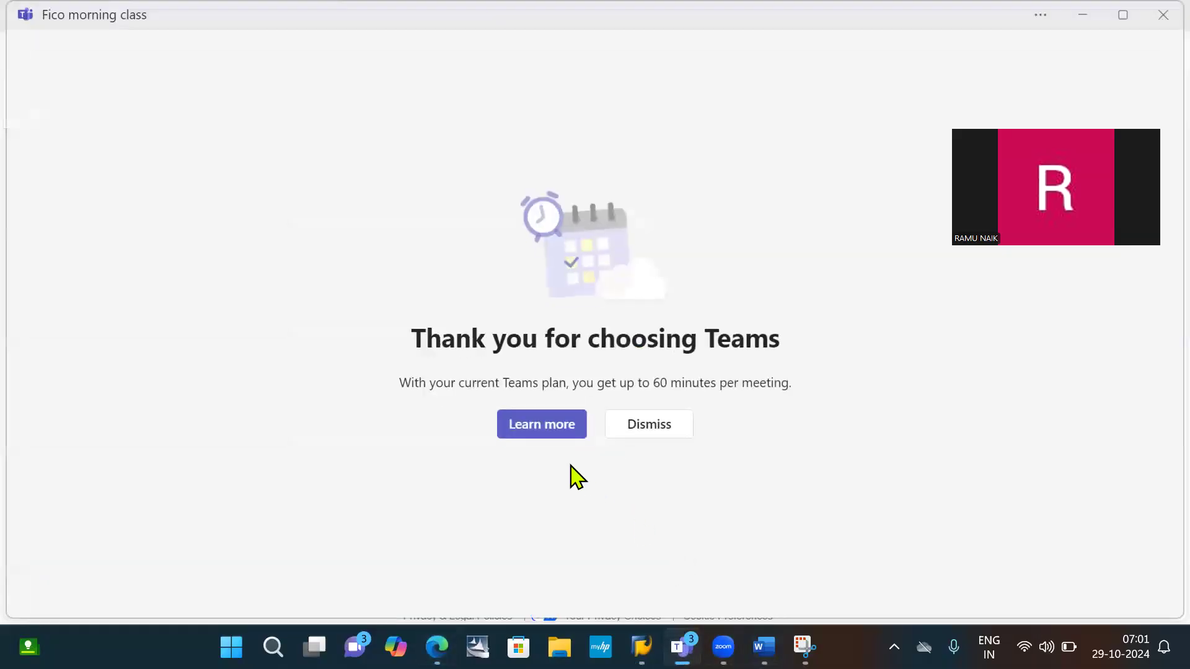
pyautogui.click(650, 425)
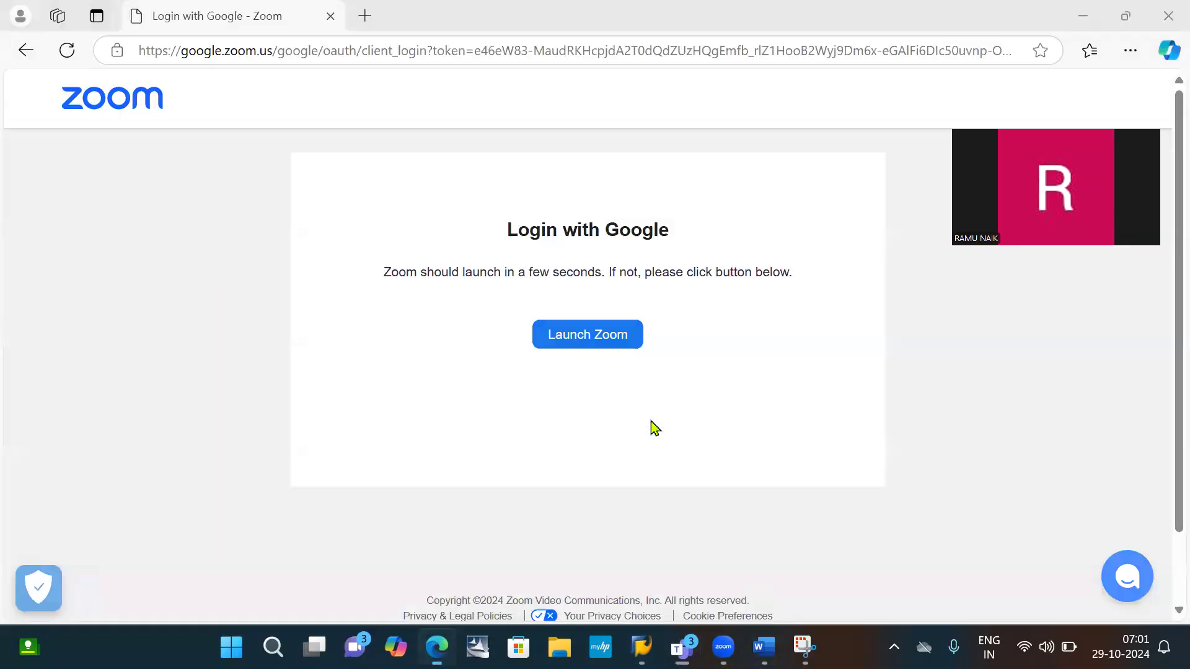
pyautogui.click(396, 647)
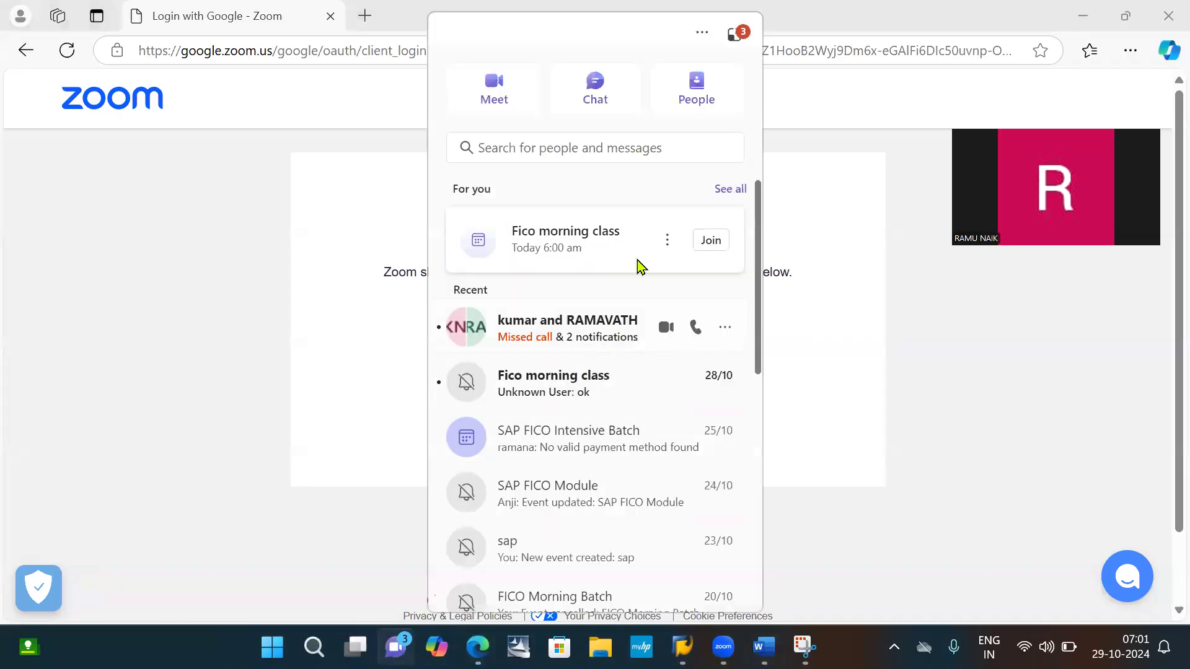
pyautogui.click(711, 241)
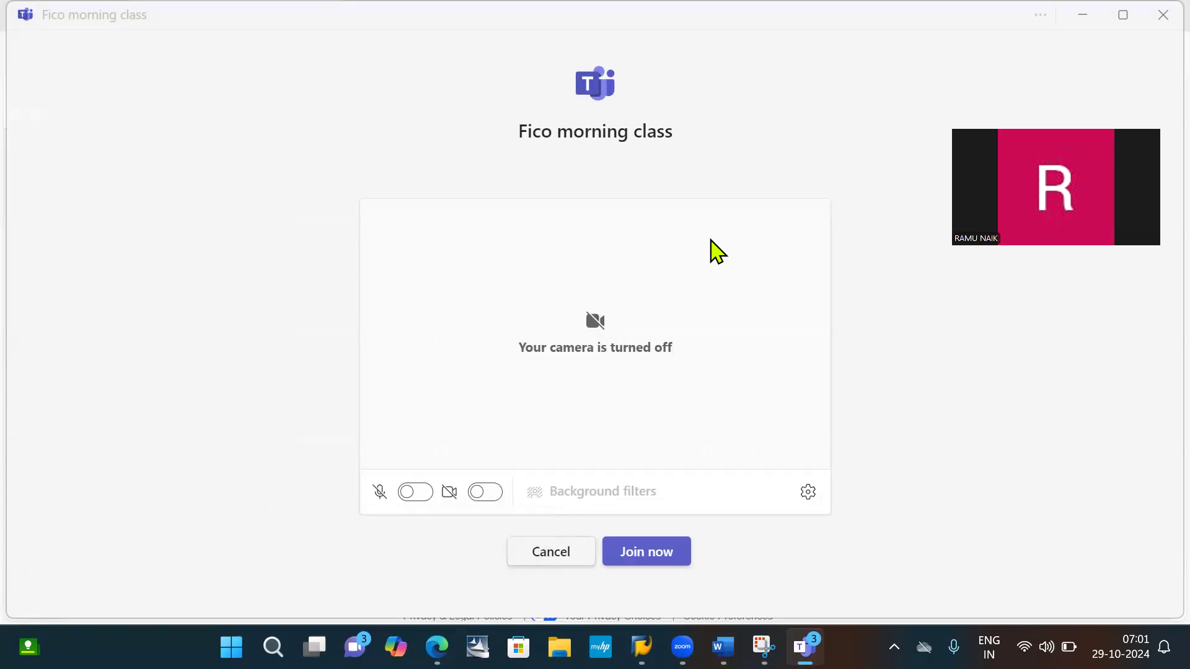
pyautogui.click(644, 560)
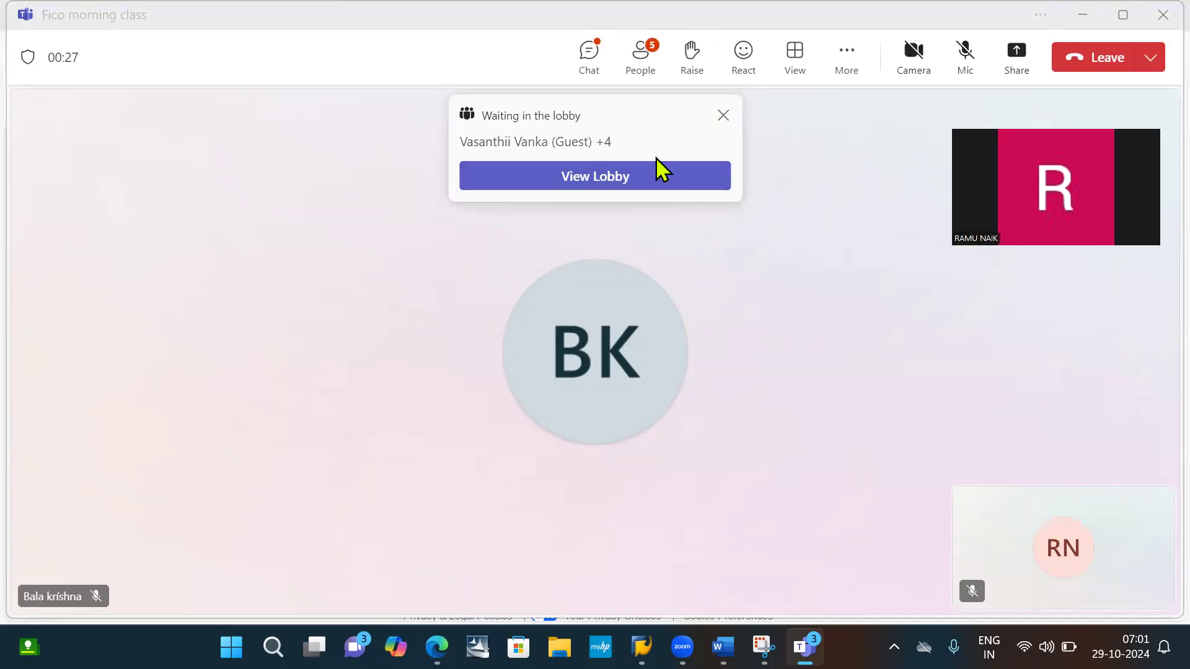
# - View the meeting lobby and admit the five waiting participants one by one to the Fico morning class
pyautogui.click(643, 186)
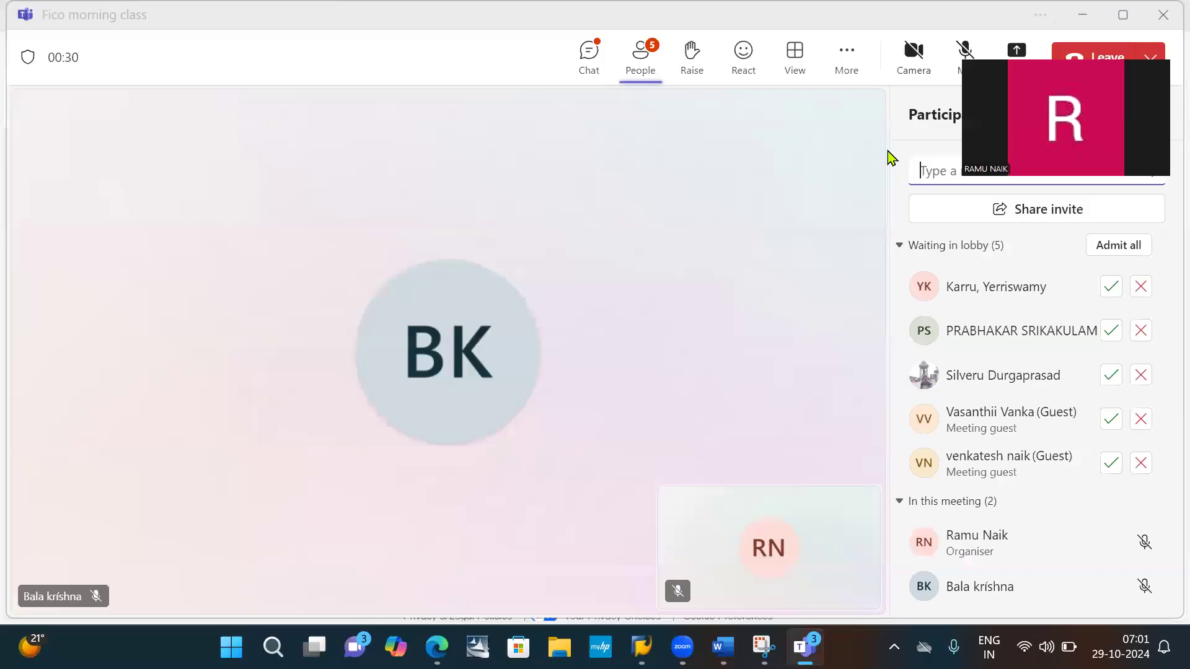
pyautogui.click(1112, 290)
pyautogui.click(1111, 332)
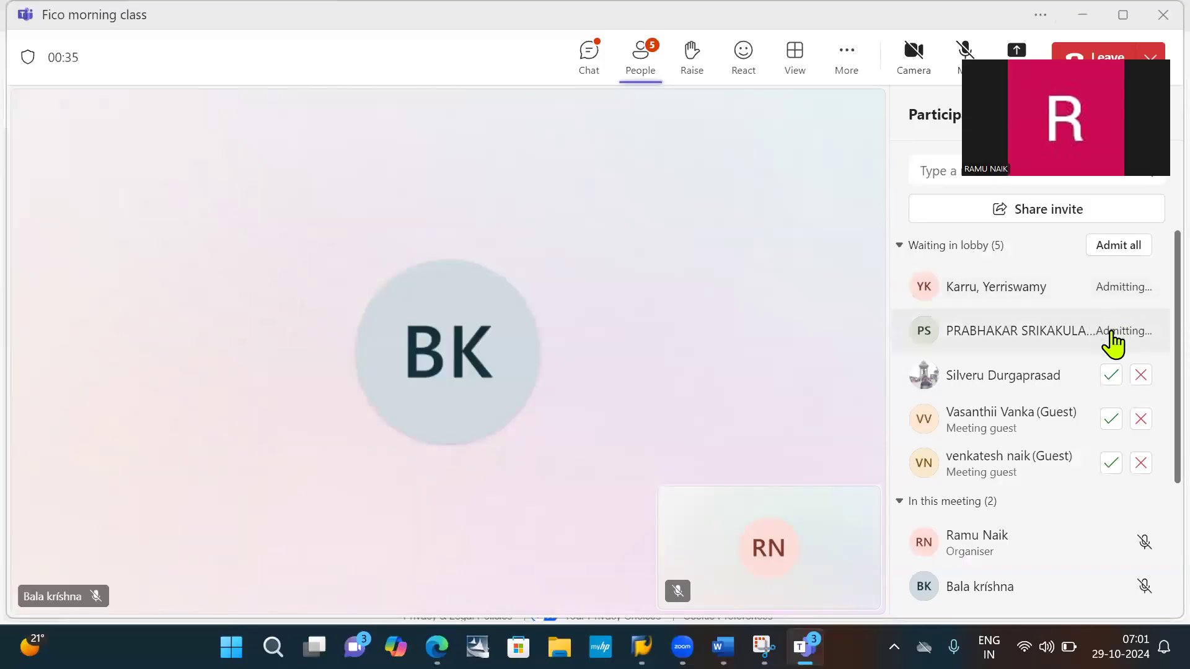
pyautogui.click(1110, 376)
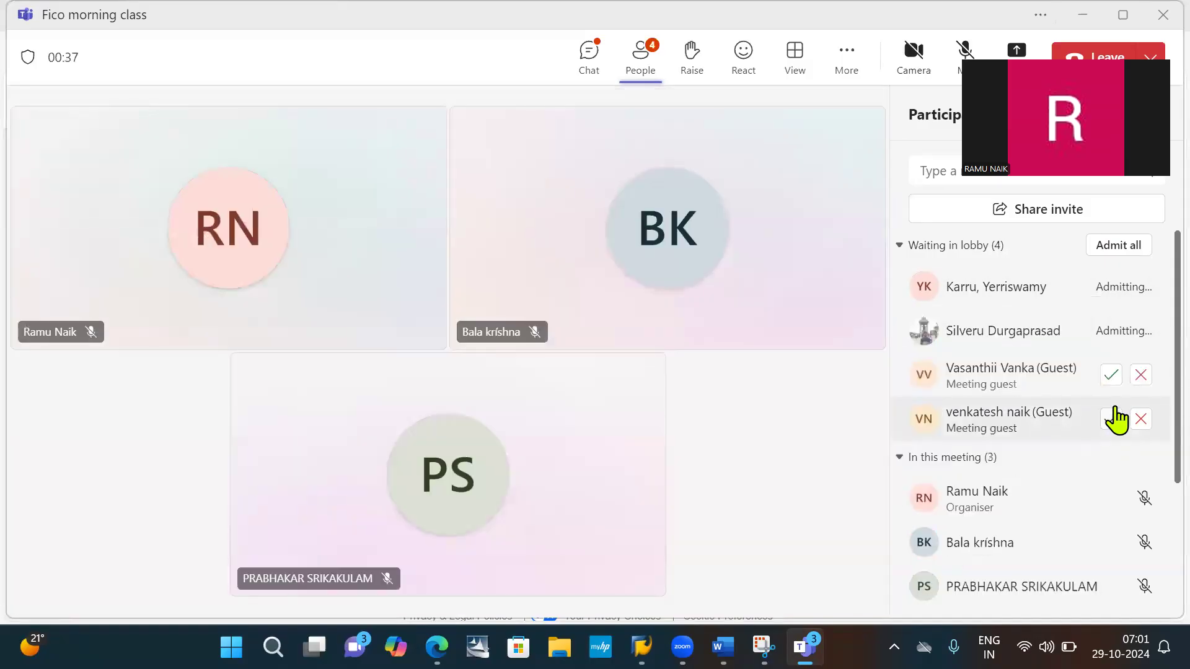
pyautogui.click(1107, 335)
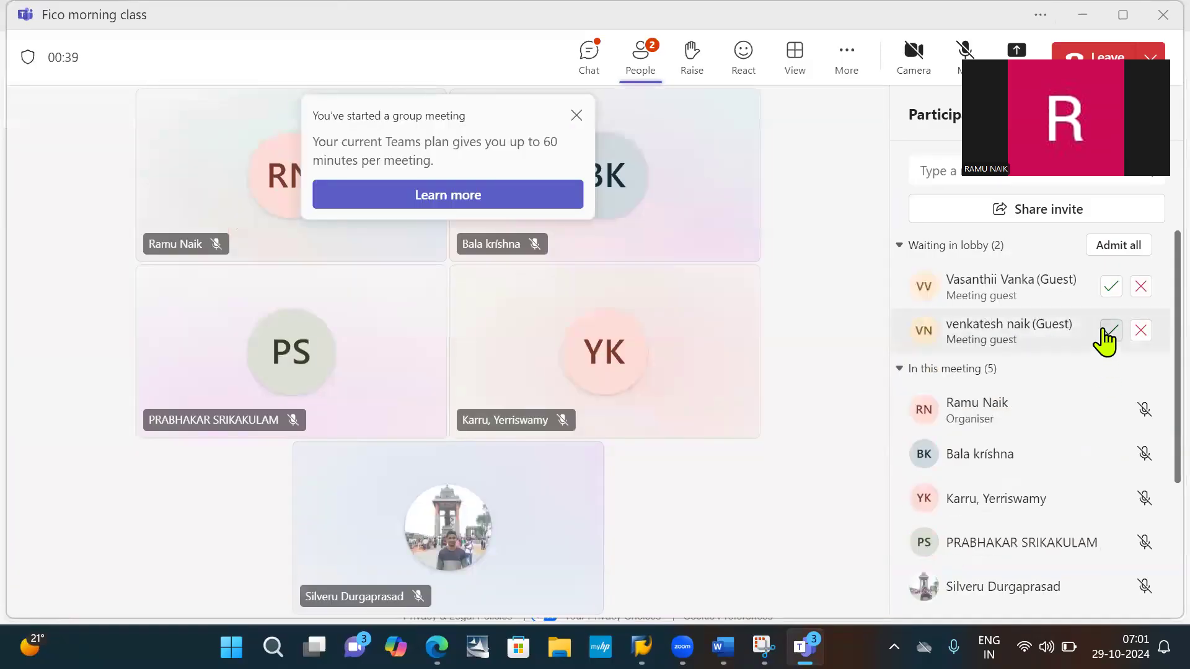
pyautogui.click(1110, 288)
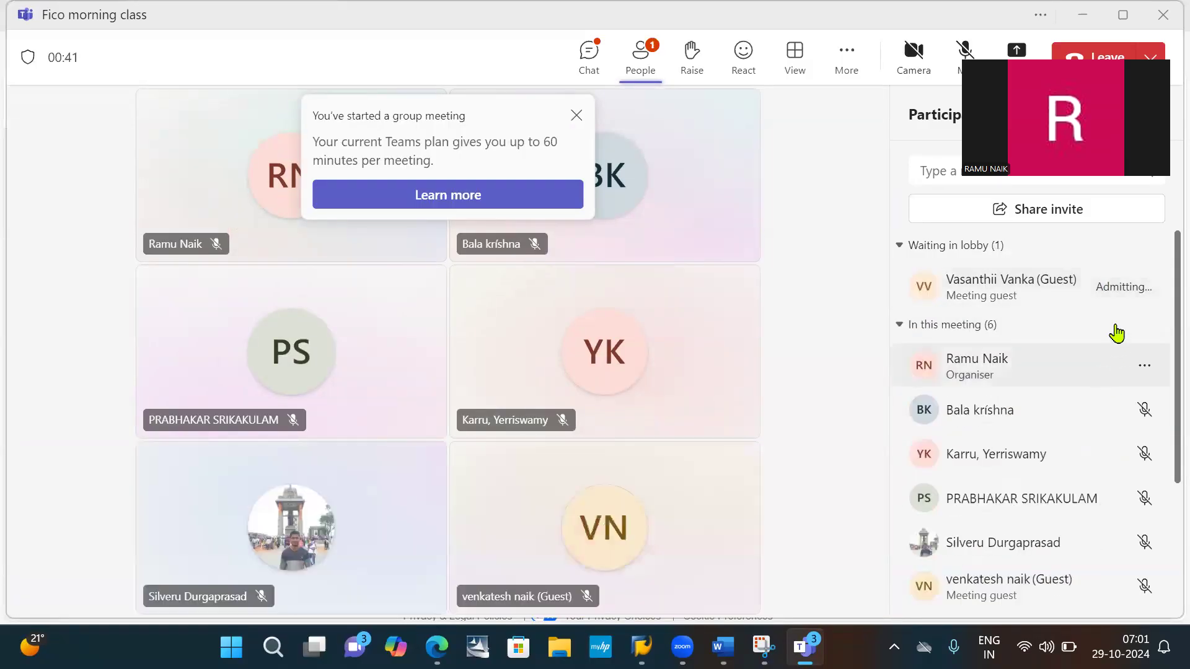
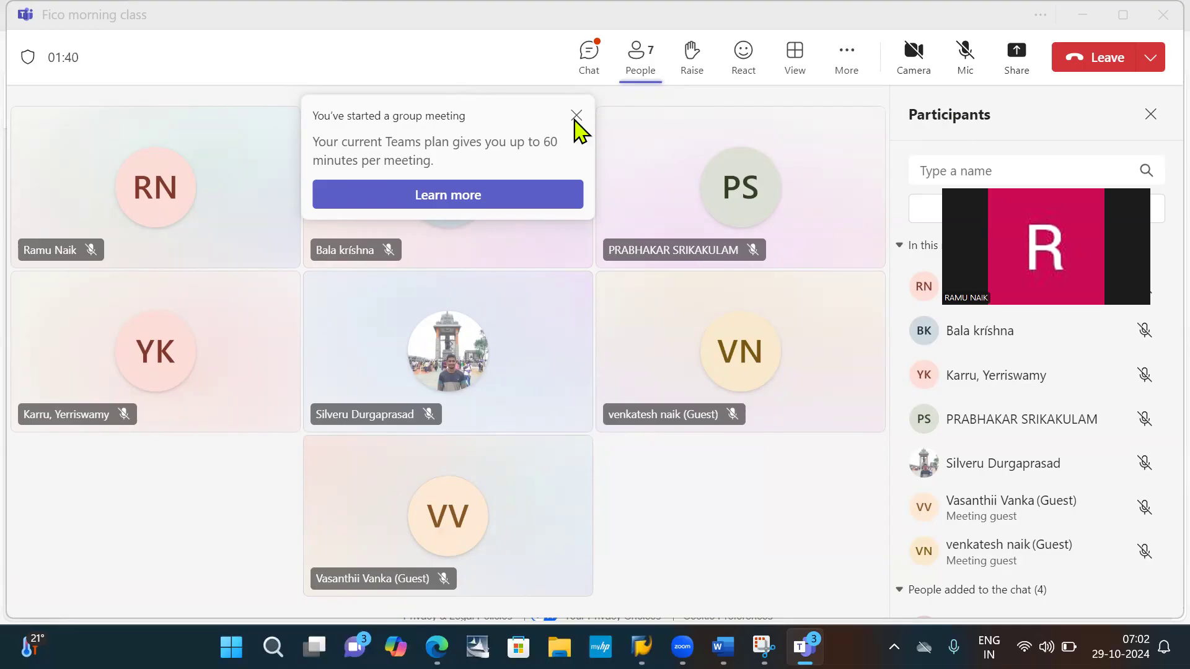
# - Dismiss the Teams meeting-limit notice, unmute the microphone and share the full screen with the Fico morning class, minimizing the meeting window
pyautogui.click(576, 115)
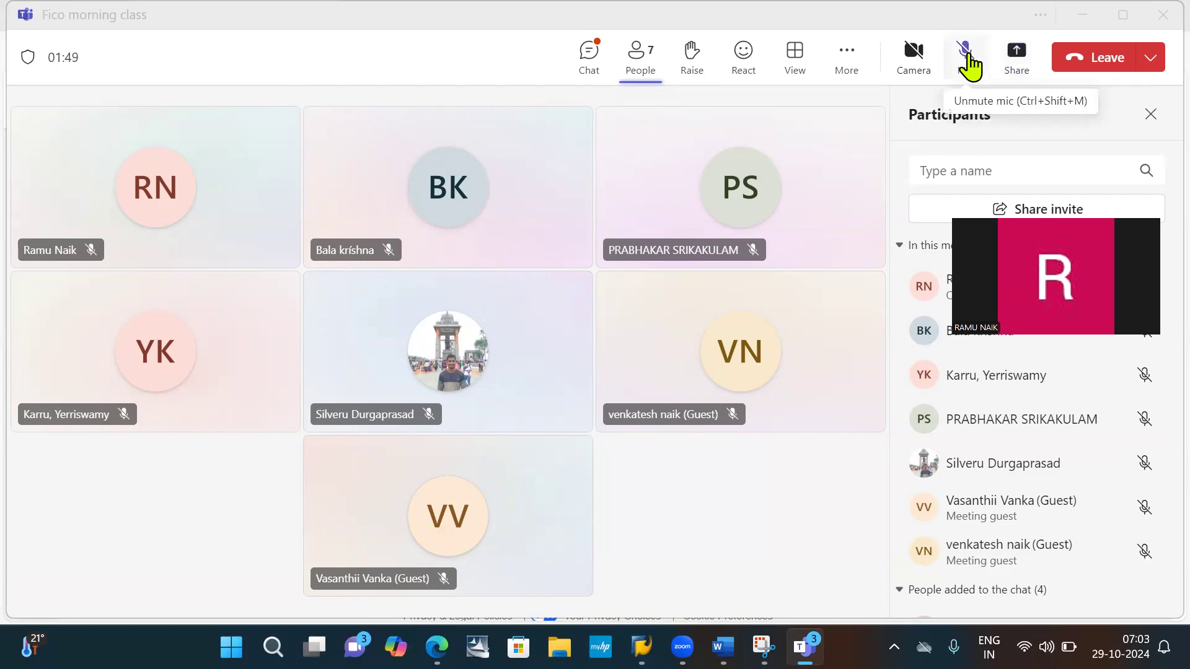
pyautogui.click(967, 58)
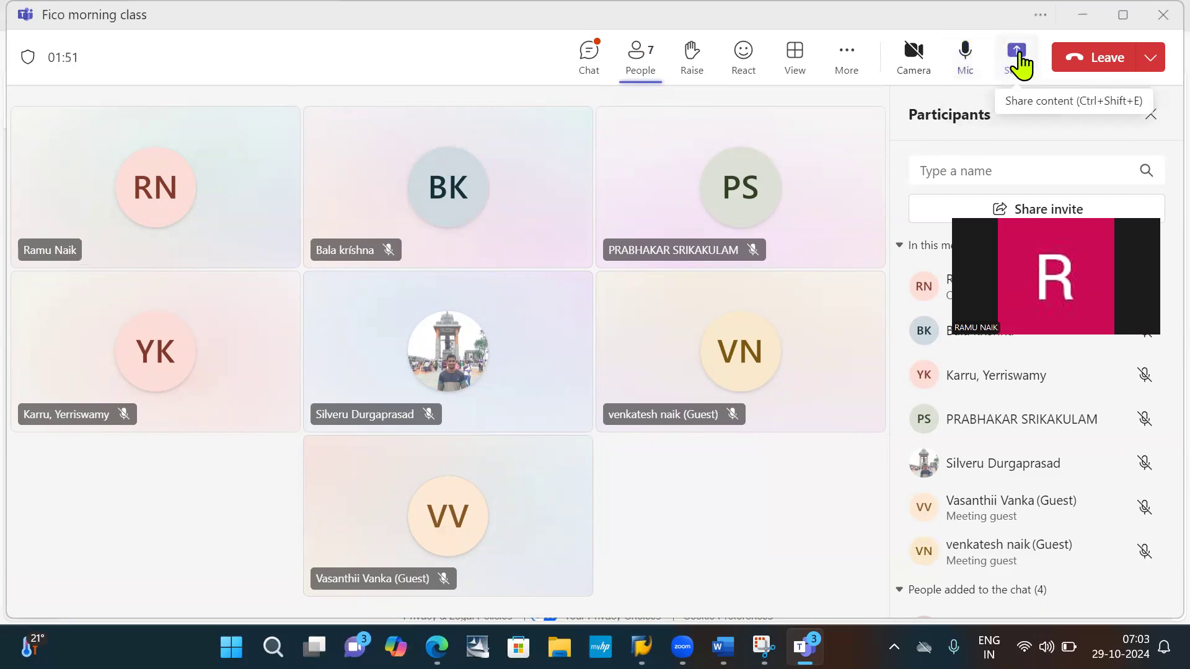
pyautogui.click(1019, 62)
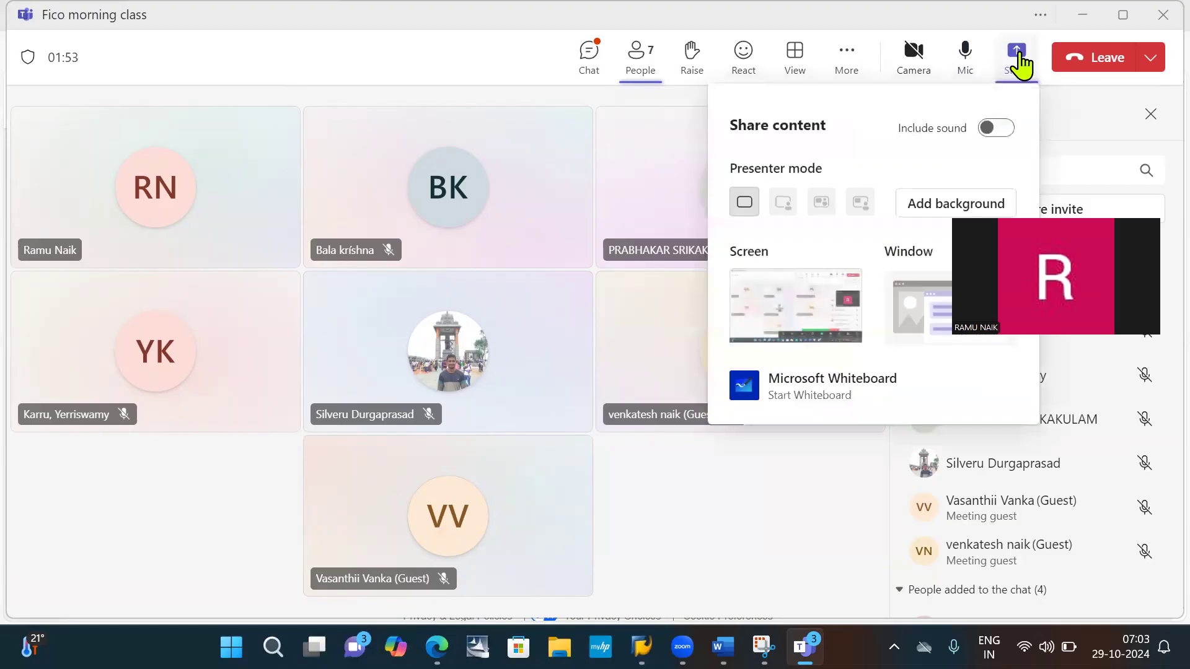
pyautogui.click(781, 314)
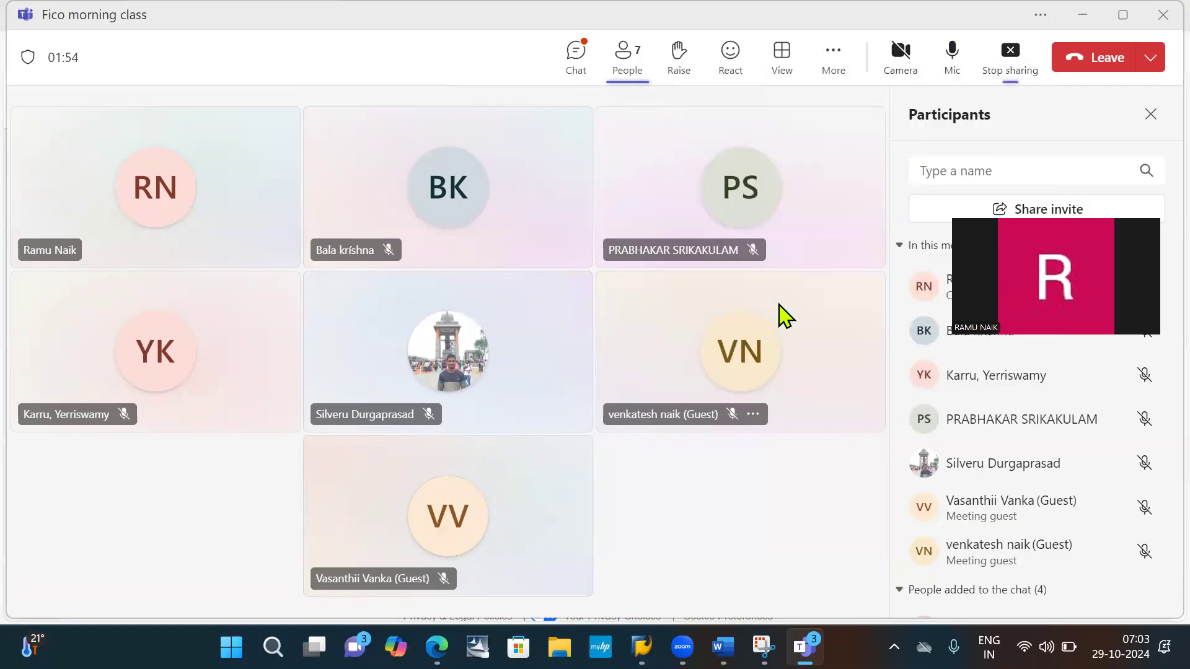
pyautogui.click(1083, 21)
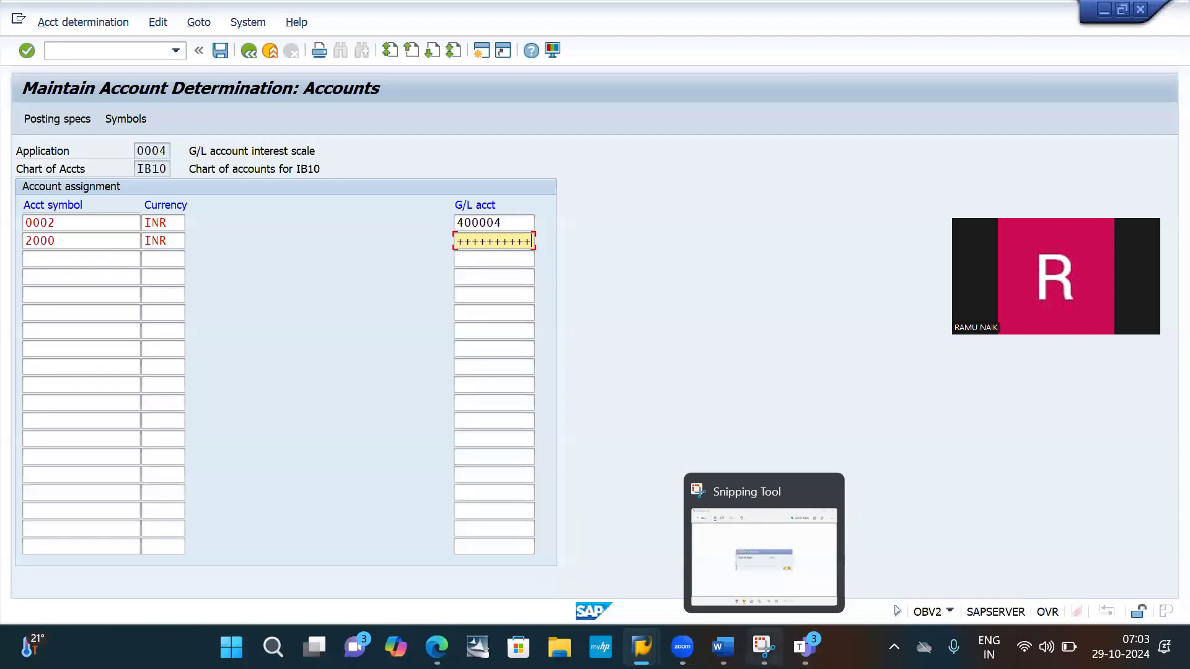
# - Capture a new snip of the account determination header and the two account assignment rows with Snipping Tool
pyautogui.click(764, 647)
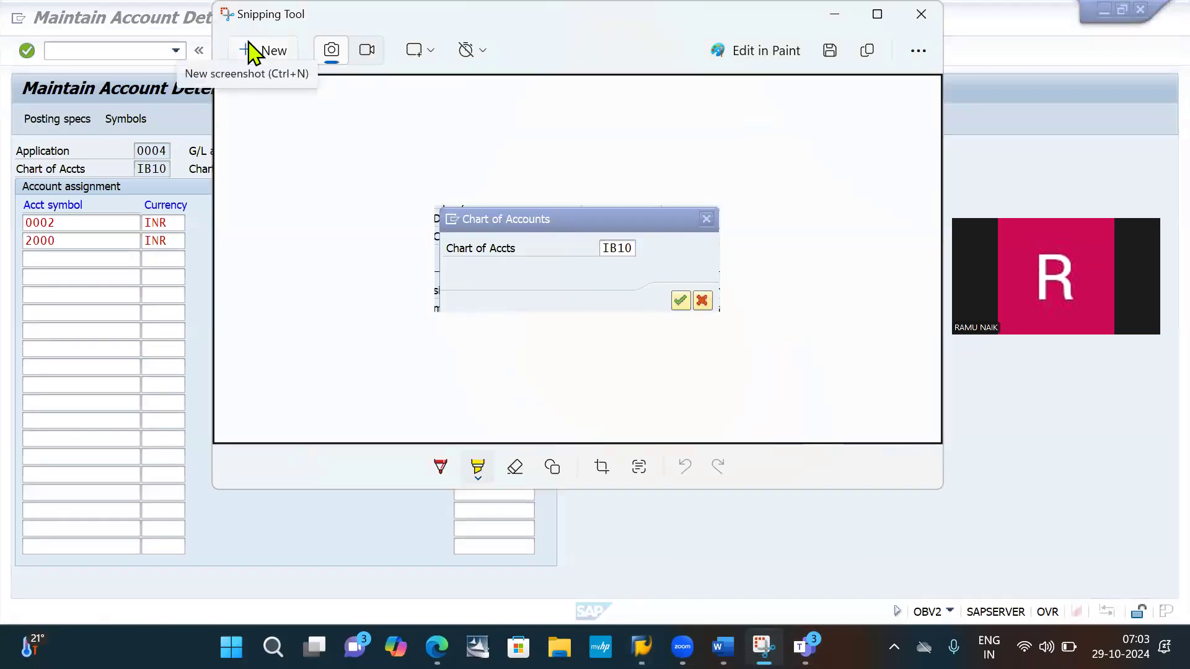
pyautogui.click(251, 51)
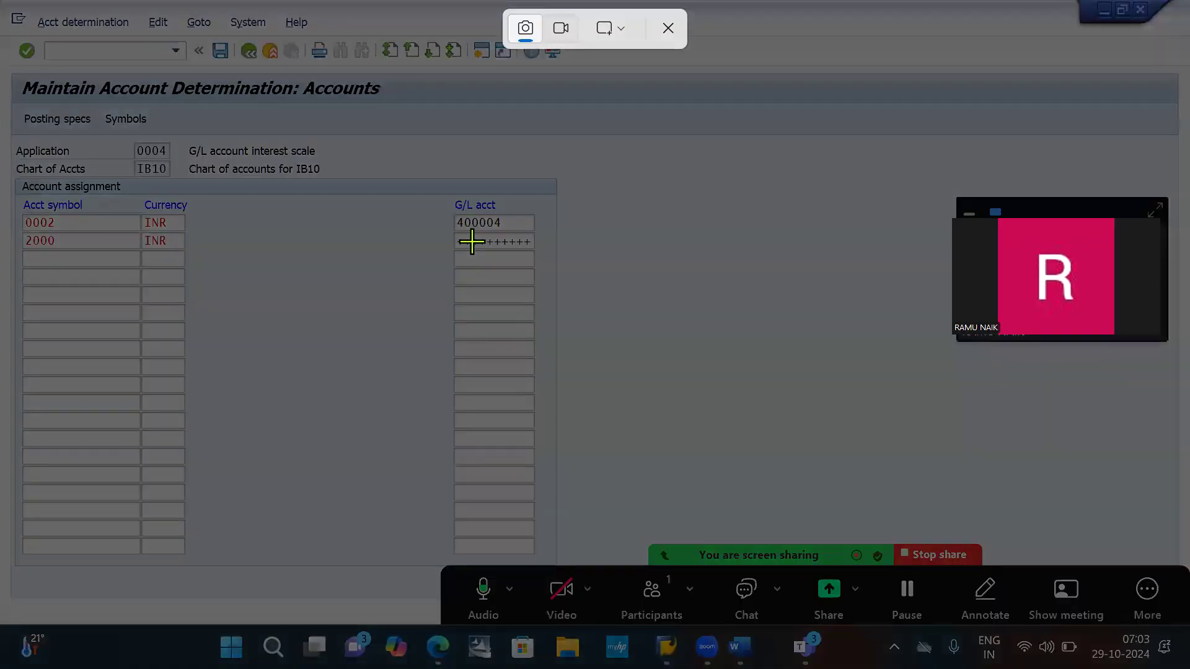
pyautogui.moveTo(21, 62); pyautogui.dragTo(568, 264)
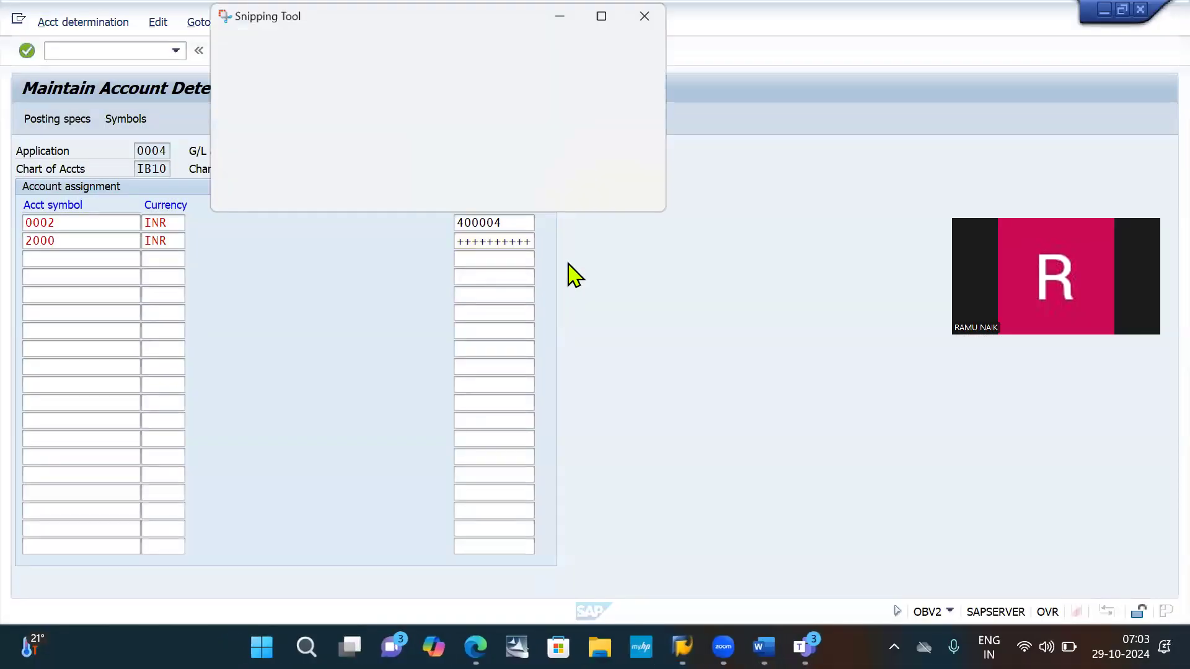
# - Switch to the Word document, paste the snip below "Click on enter" in item 8 and save the document
pyautogui.hotkey('alt', 'Tab')
pyautogui.hotkey('alt', 'Tab')
pyautogui.hotkey('alt', 'Tab')
pyautogui.hotkey('alt', 'Tab')
pyautogui.hotkey('alt', 'Tab')
pyautogui.hotkey('alt', 'Tab')
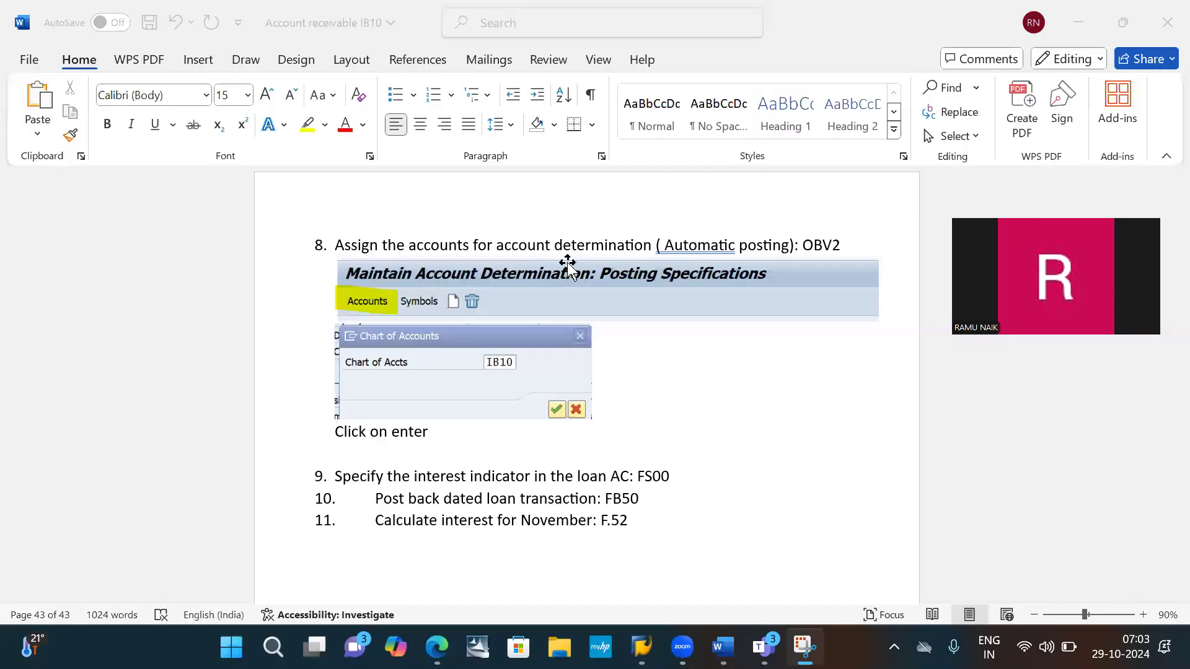
pyautogui.hotkey('ctrl', 'v')
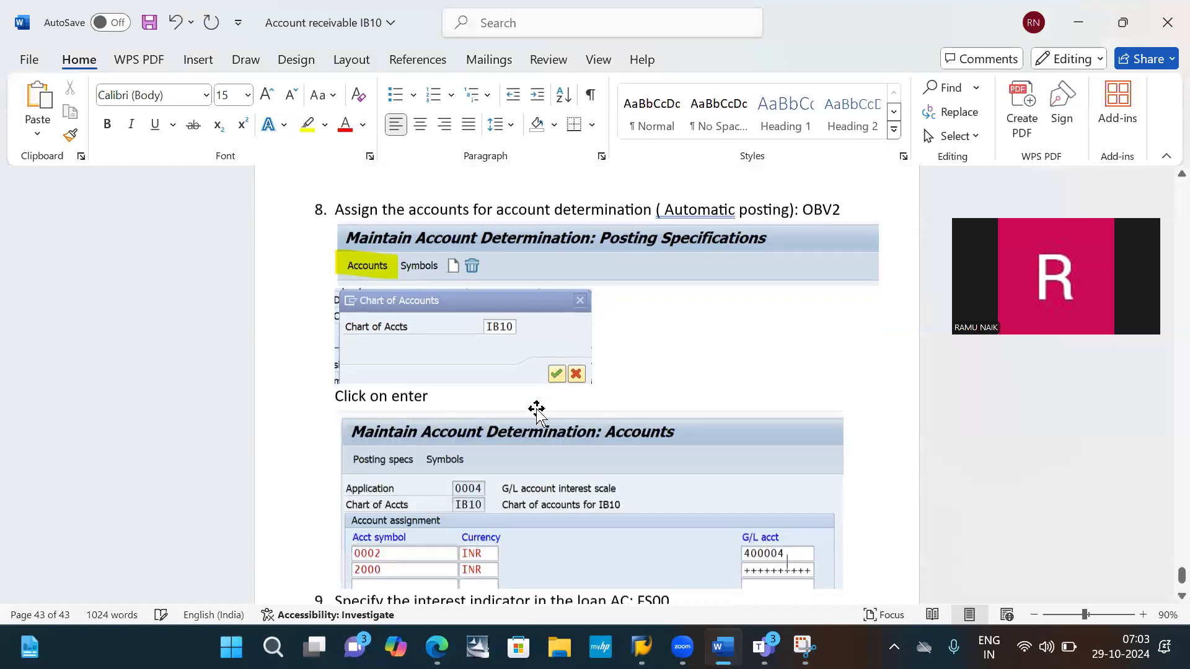
pyautogui.scroll(-5, 714, 496)
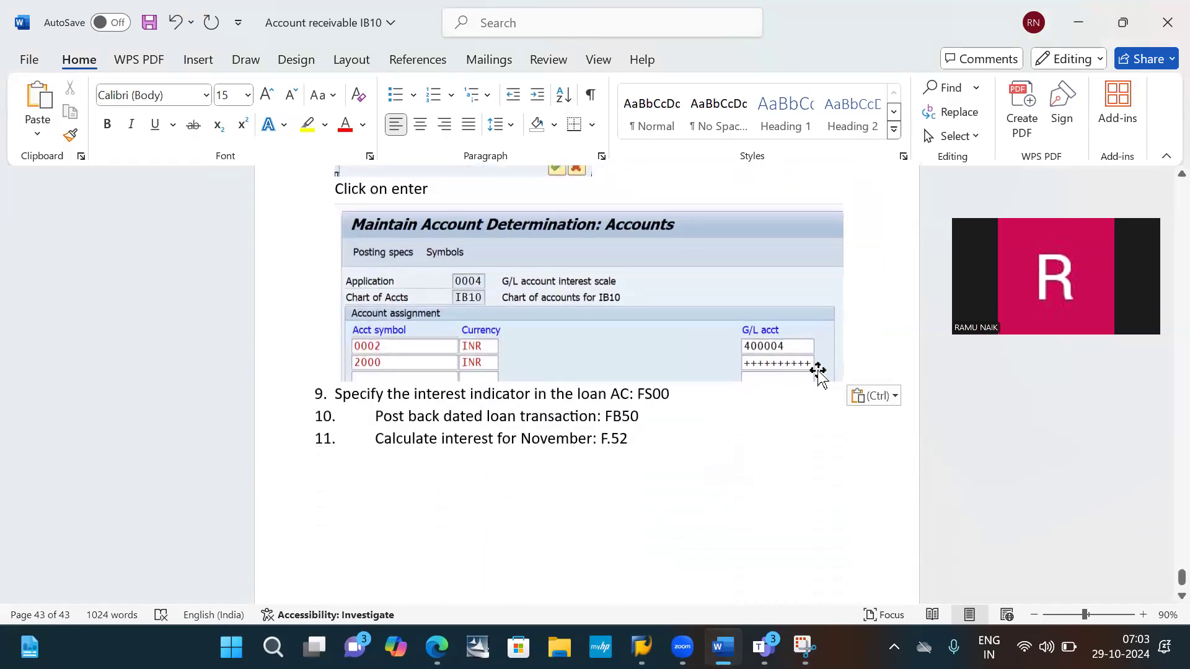
pyautogui.hotkey('ctrl', 's')
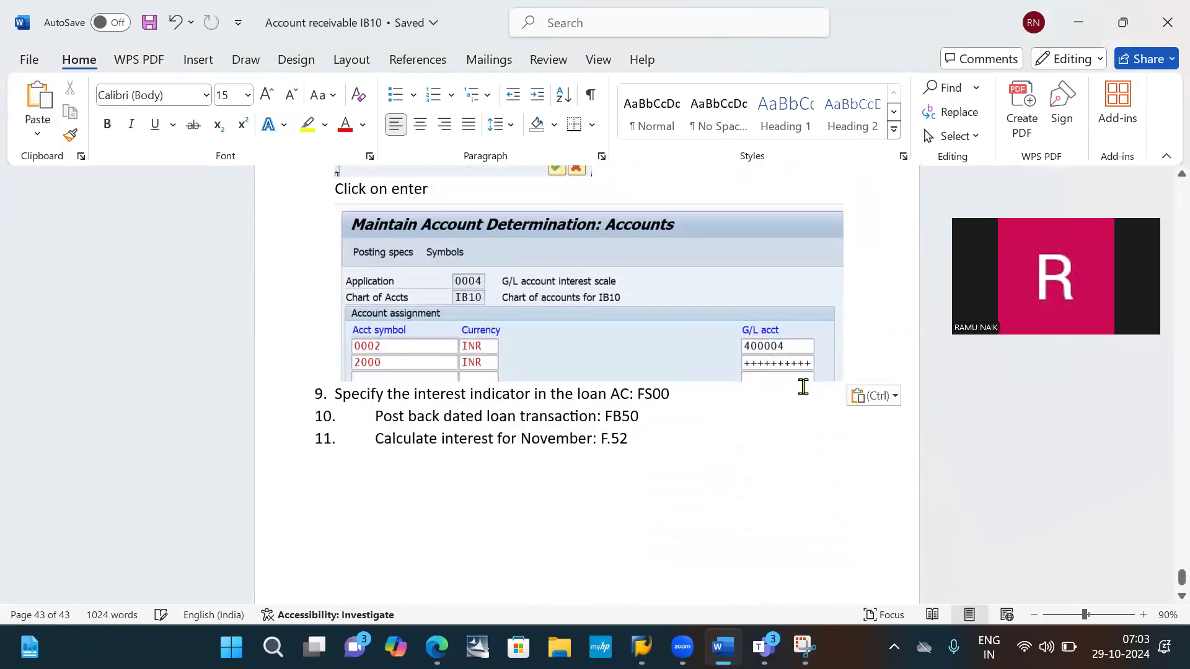
# - Return to SAP and save the account assignments for symbols 0002 and 2000
pyautogui.hotkey('alt', 'Tab')
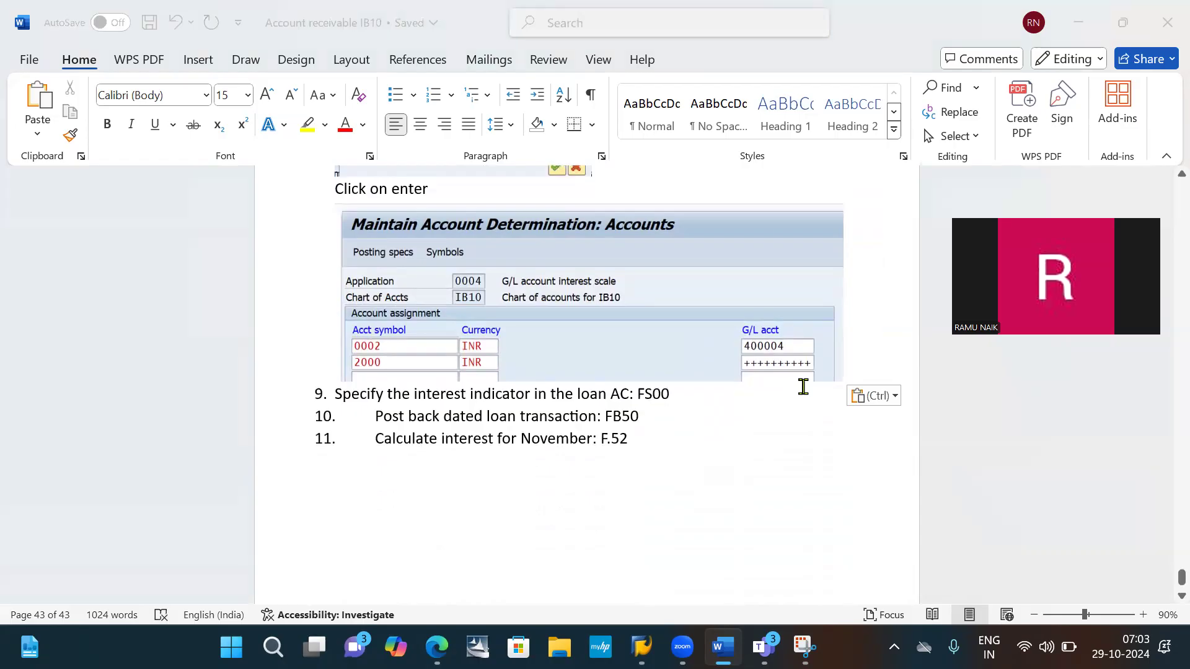
pyautogui.hotkey('alt', 'Tab')
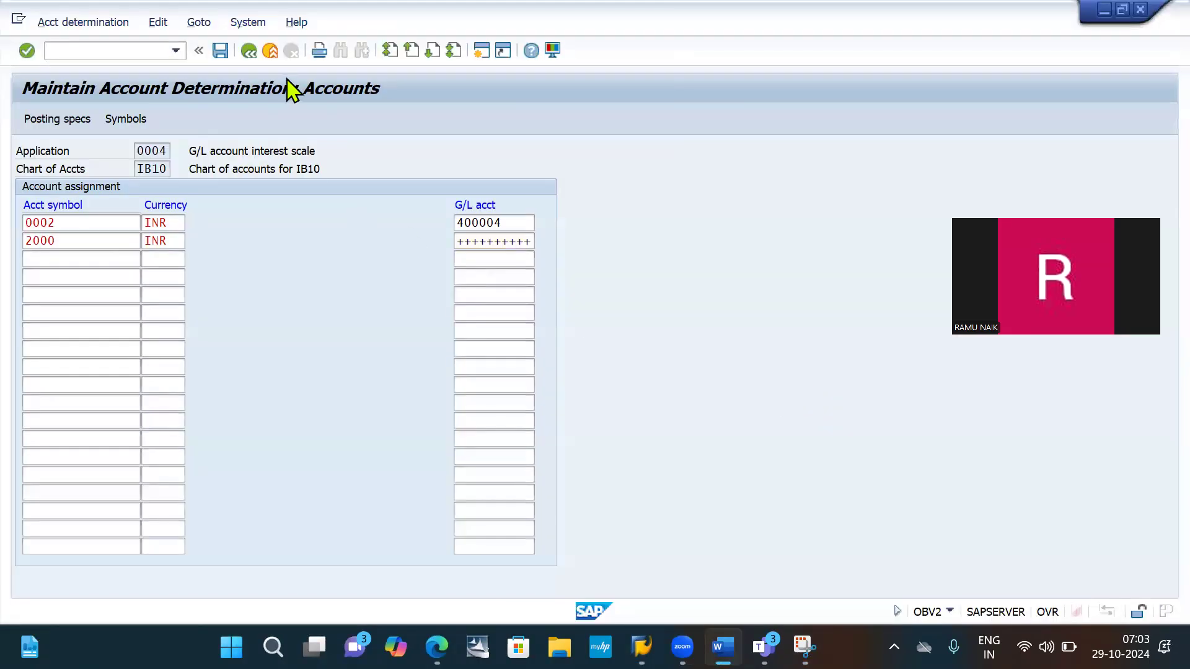
pyautogui.click(221, 52)
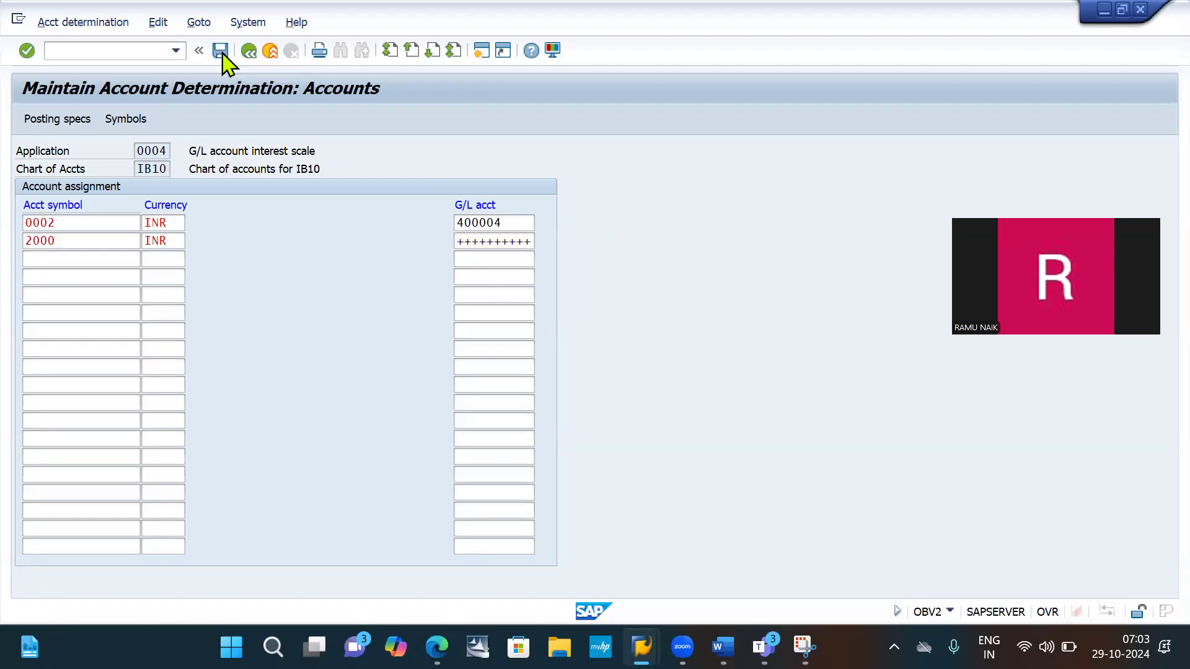
pyautogui.press('Return')
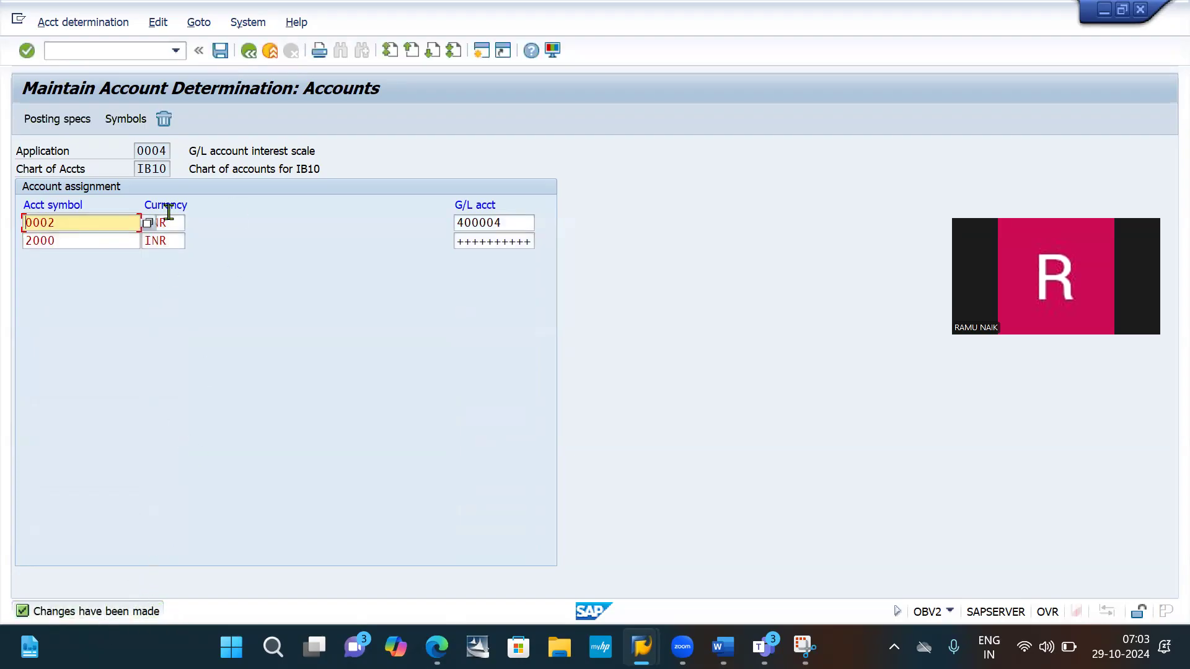
pyautogui.click(222, 53)
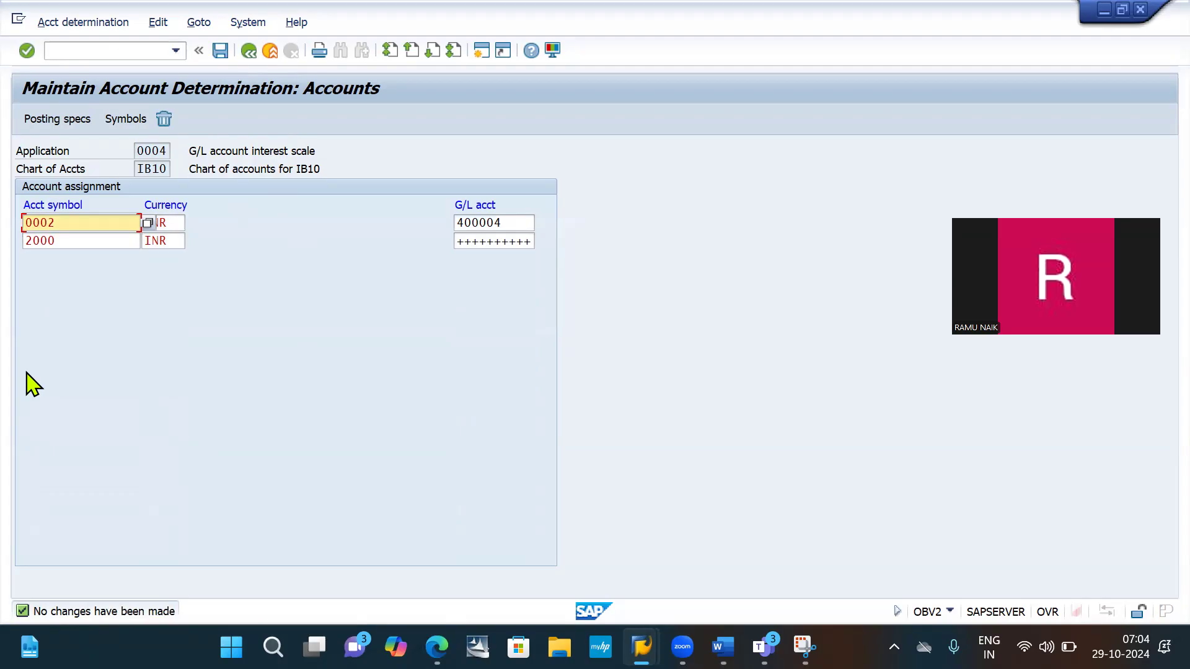
# - Switch to the Word document and add the line "SAVE" below the pasted account assignment screenshot
pyautogui.hotkey('alt', 'Tab')
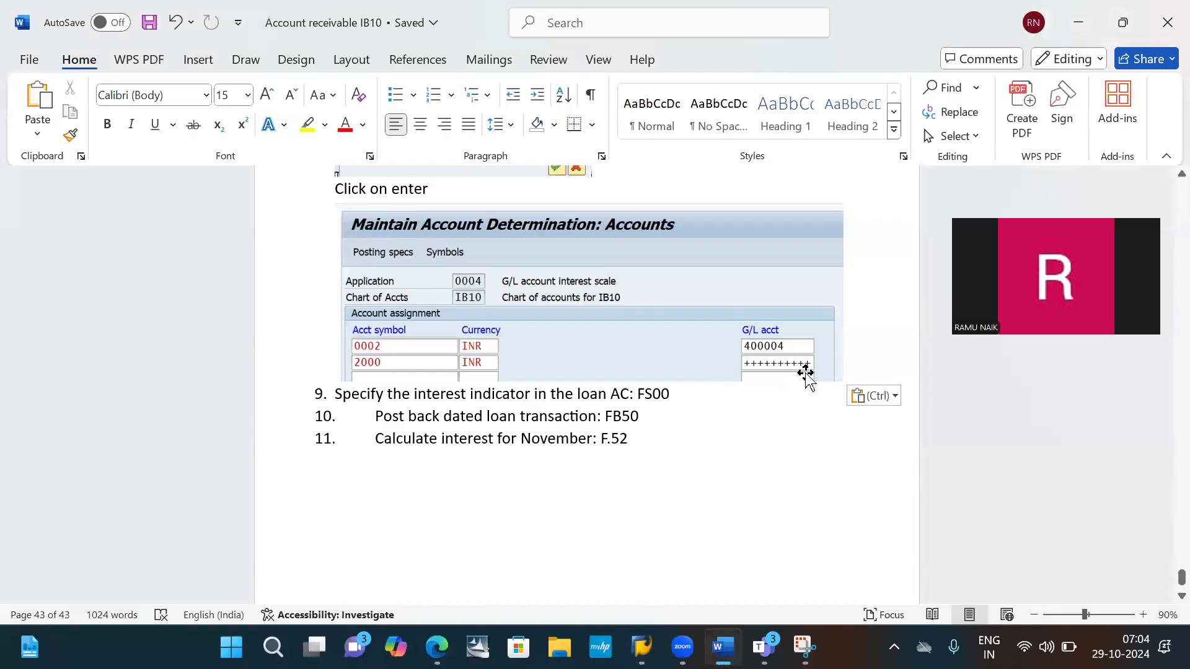
pyautogui.press('Return')
pyautogui.write('SAVE')
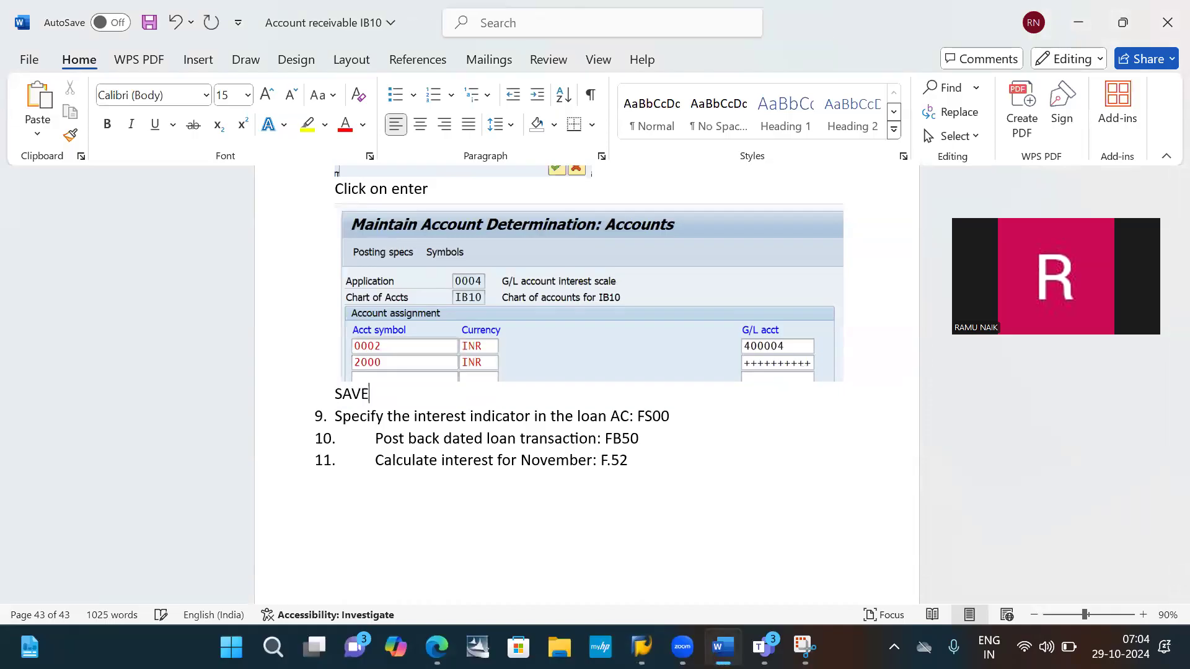
pyautogui.scroll(-3, 589, 417)
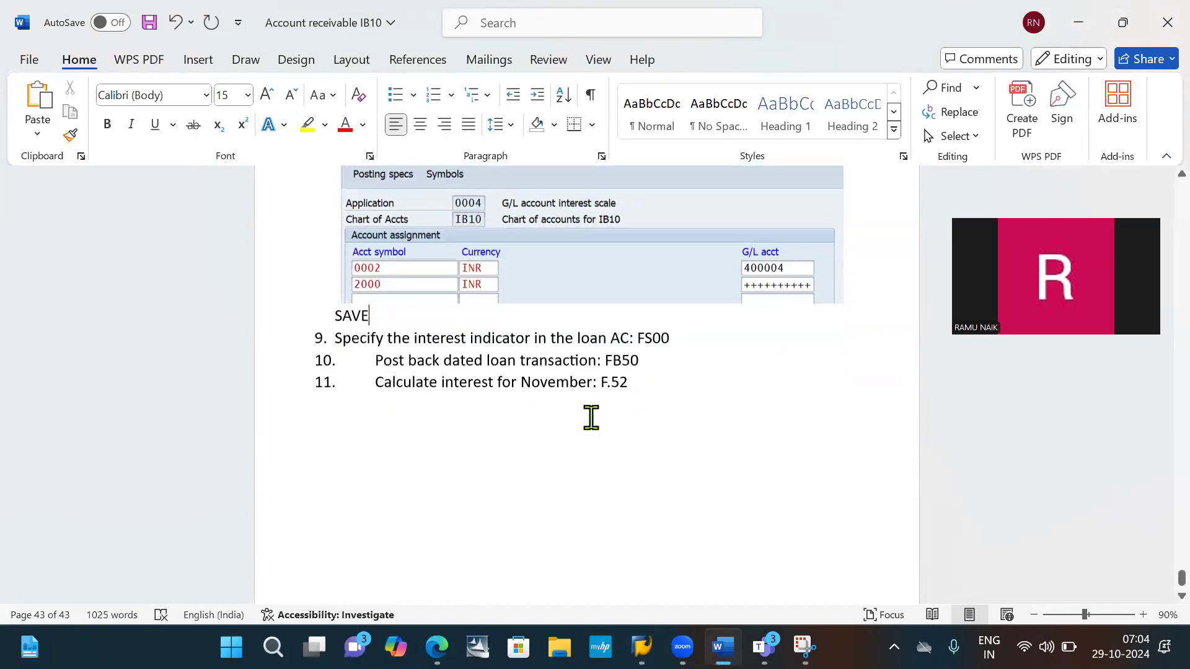
# - Add an unnumbered line under item 9 that starts with a right arrow and reads "Loan GL ac 100004"
pyautogui.click(682, 318)
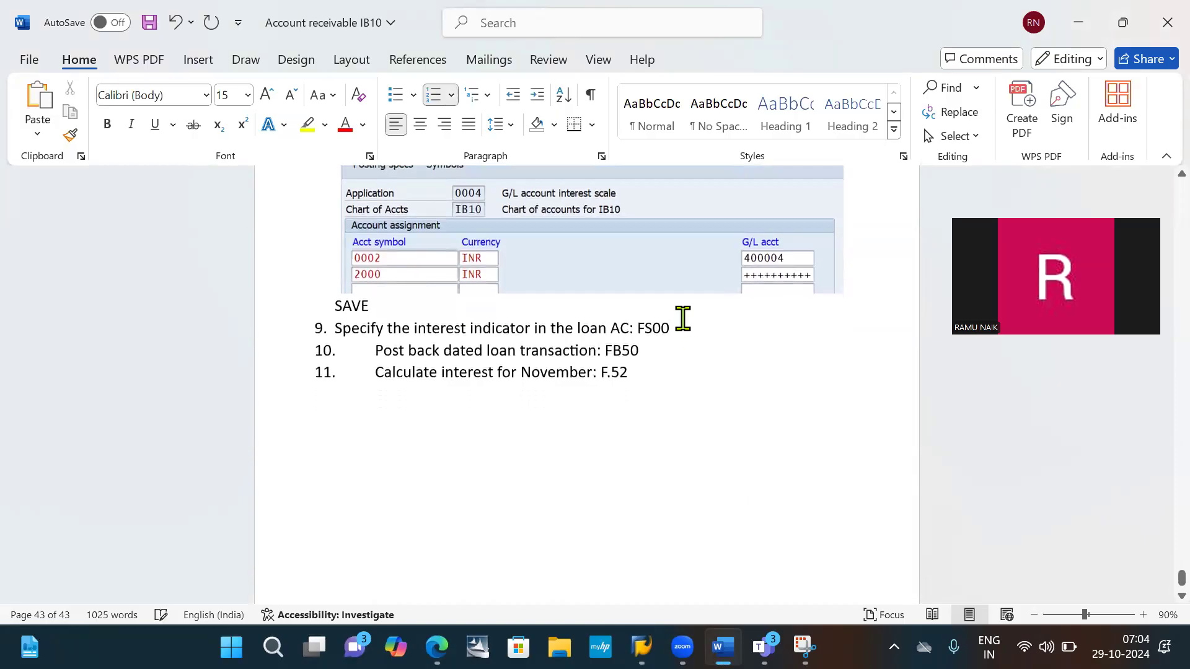
pyautogui.press('Return')
pyautogui.press('BackSpace')
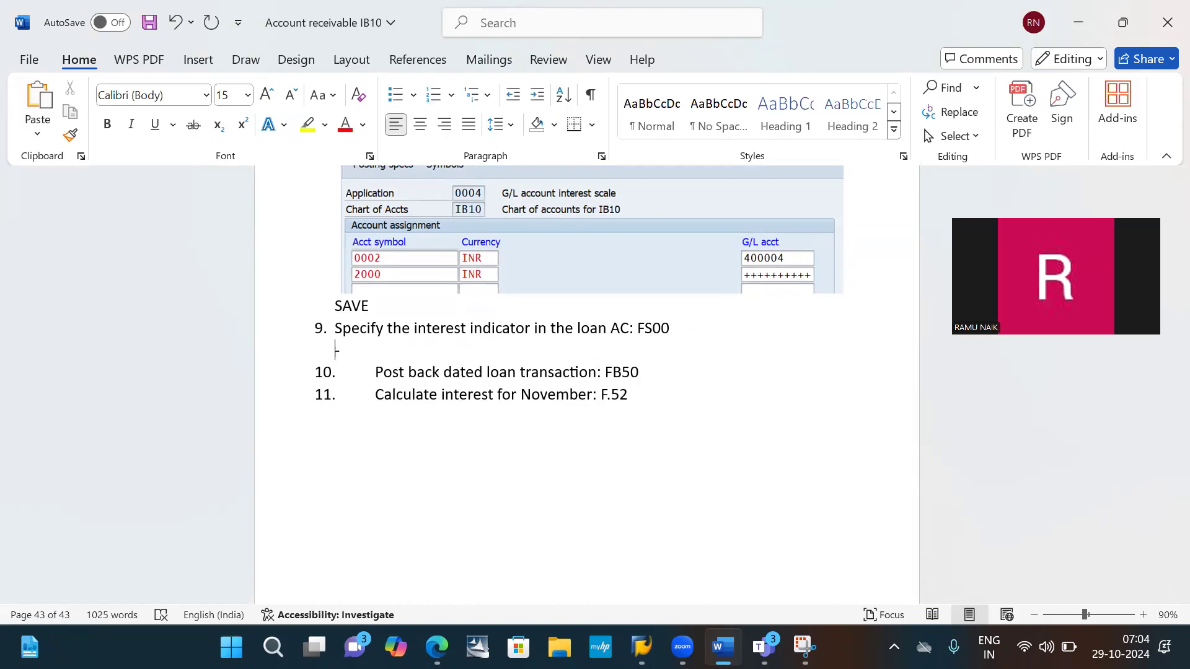
pyautogui.write('-->')
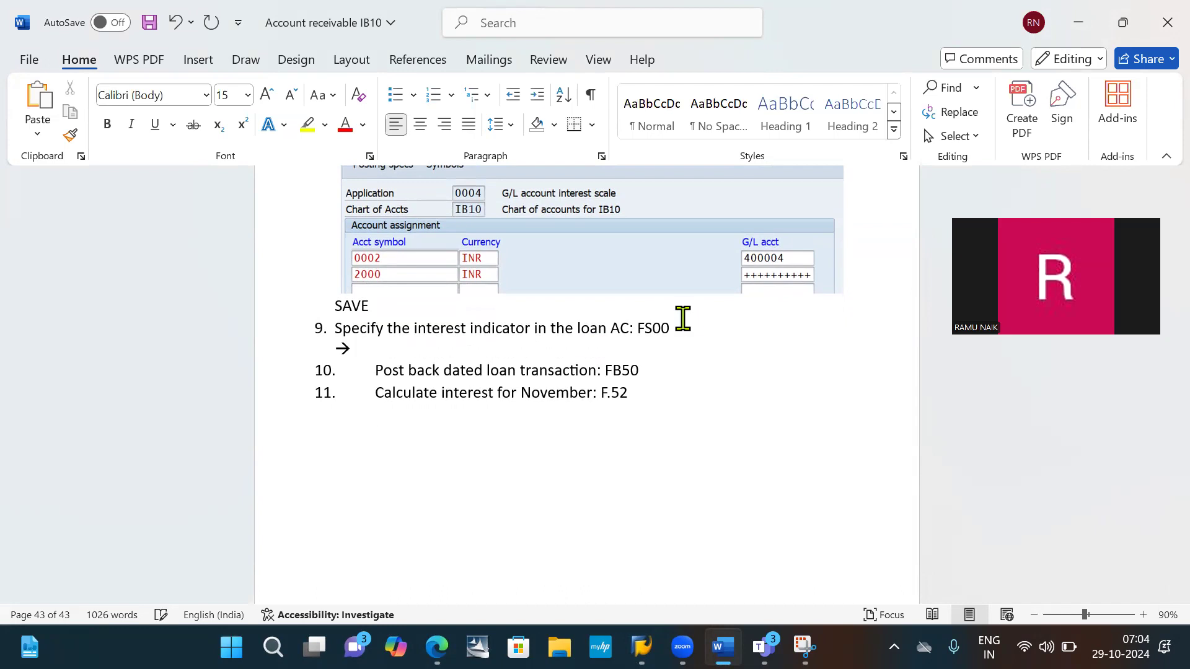
pyautogui.write('1')
pyautogui.press('BackSpace')
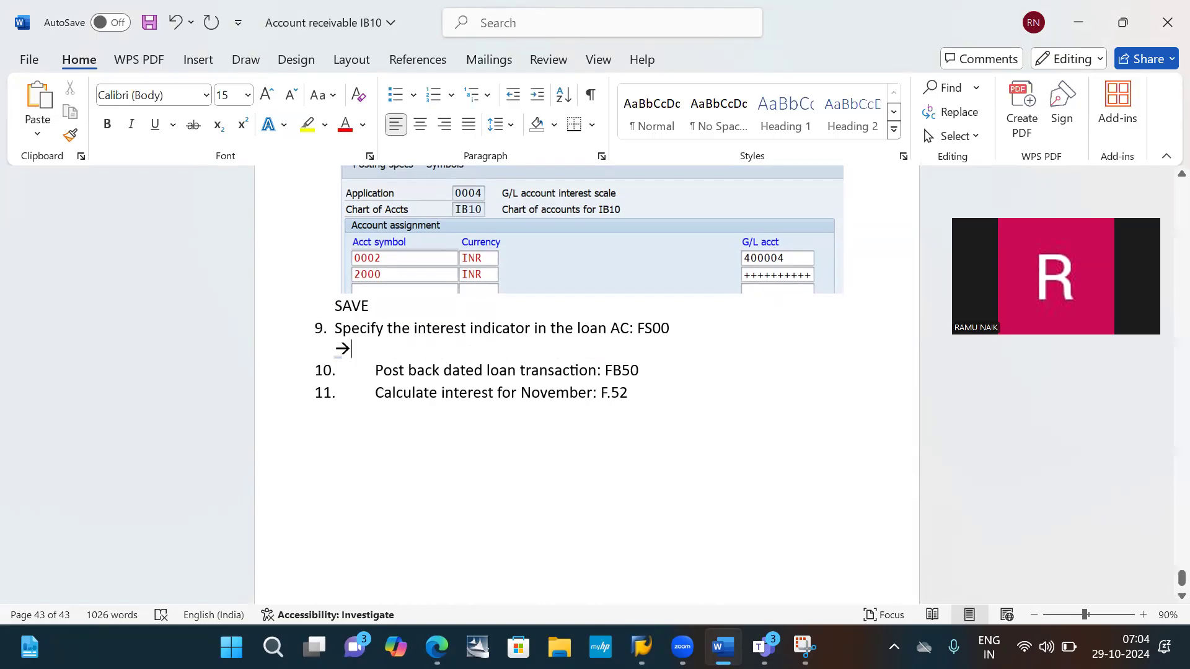
pyautogui.write('Loan Gl')
pyautogui.press('BackSpace')
pyautogui.press('BackSpace')
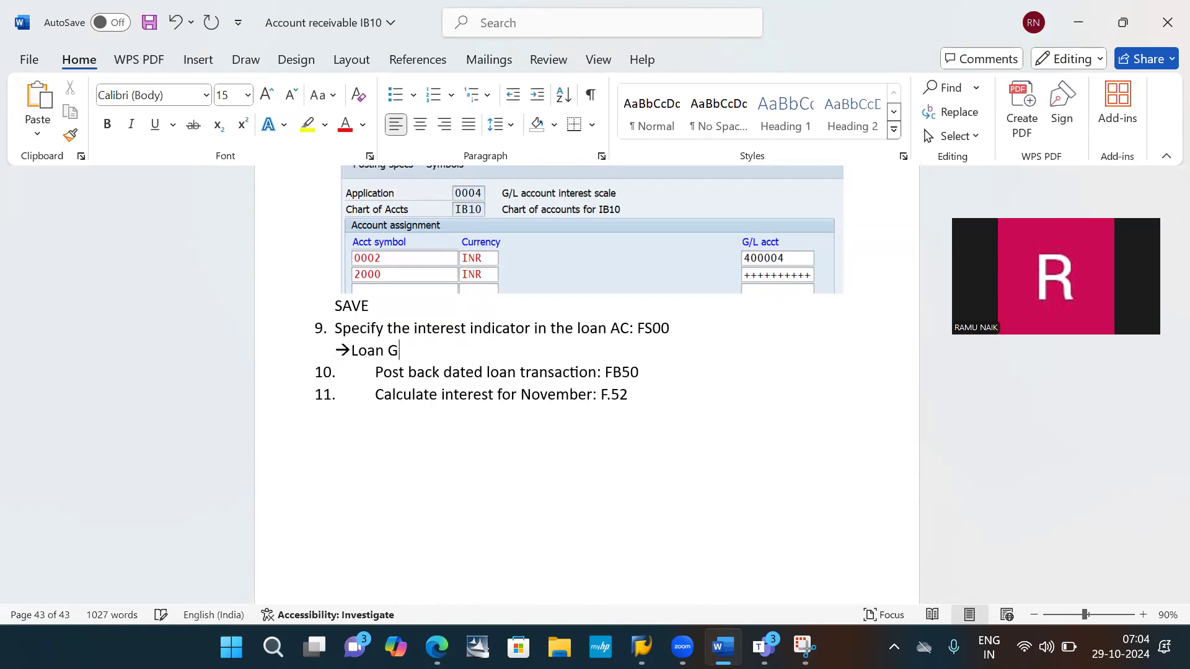
pyautogui.write('L ac 100004')
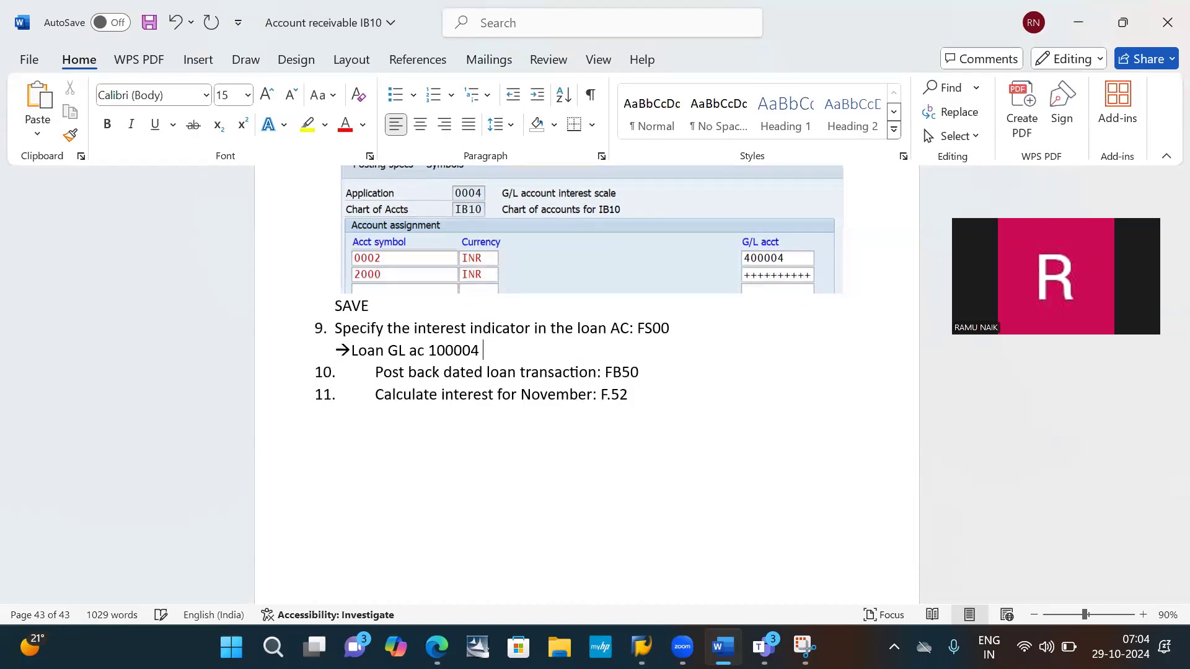
# - Copy "HDFC bank loan GL AC" from the item 7 heading, insert it in parentheses after 100004 under item 9, and start a new line
pyautogui.scroll(20, 585, 384)
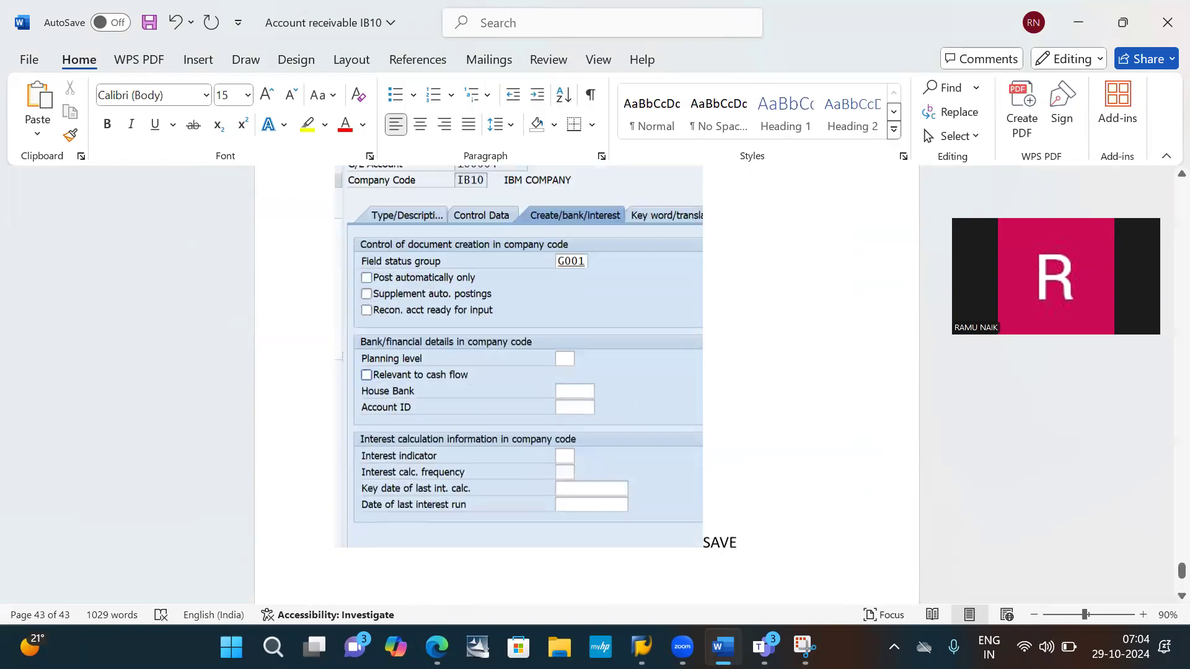
pyautogui.scroll(15, 585, 384)
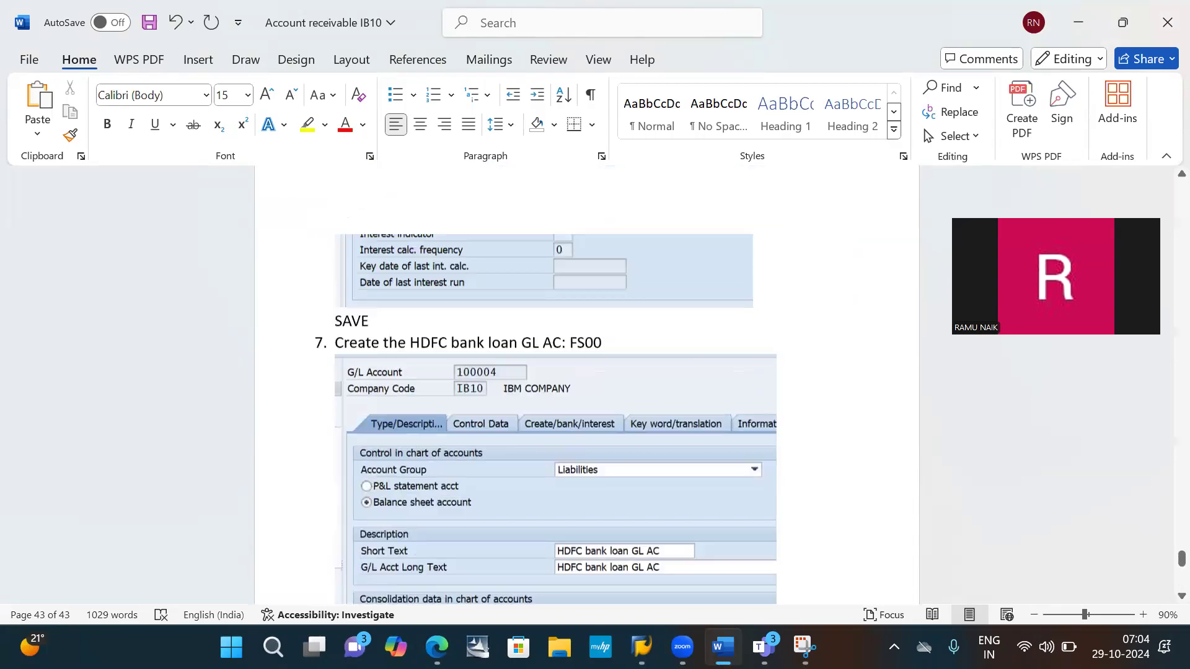
pyautogui.scroll(1, 773, 295)
pyautogui.scroll(-1, 773, 295)
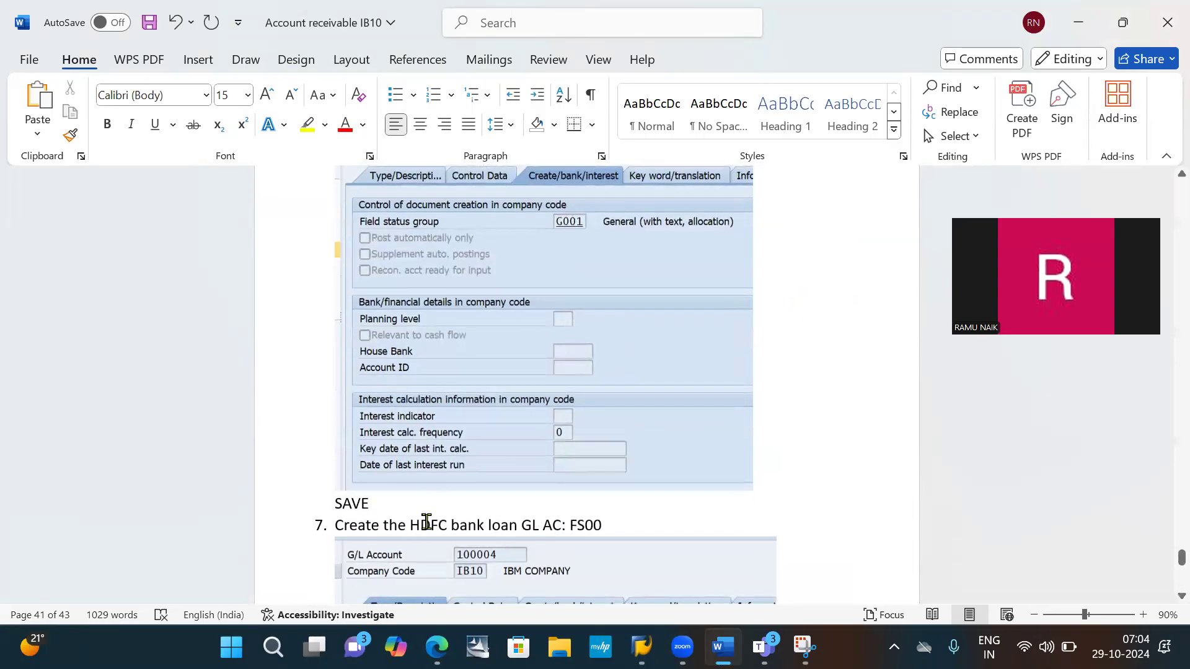
pyautogui.moveTo(413, 521); pyautogui.dragTo(561, 526)
pyautogui.scroll(-10, 560, 524)
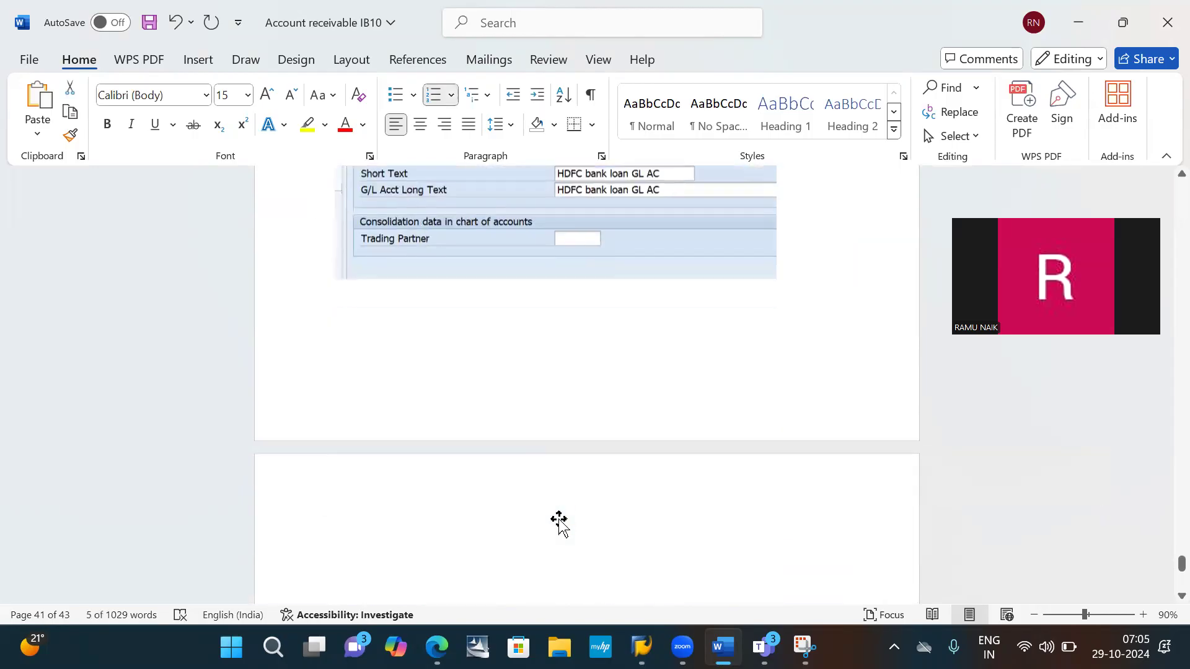
pyautogui.scroll(-15, 559, 520)
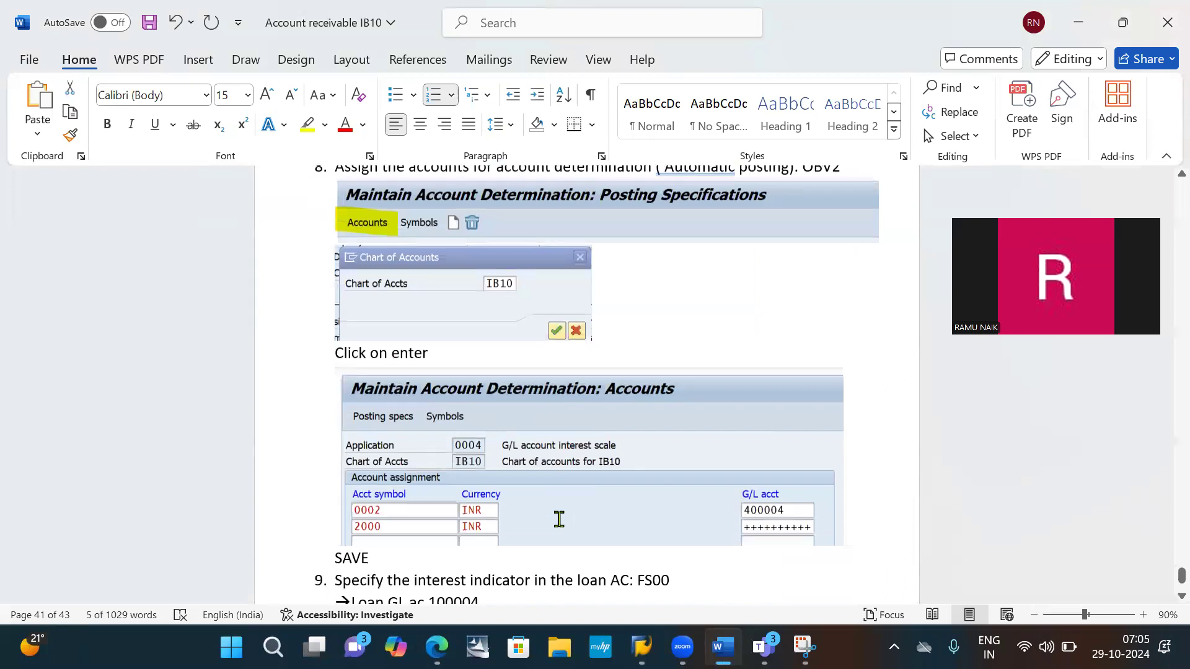
pyautogui.scroll(-2, 559, 519)
pyautogui.click(515, 371)
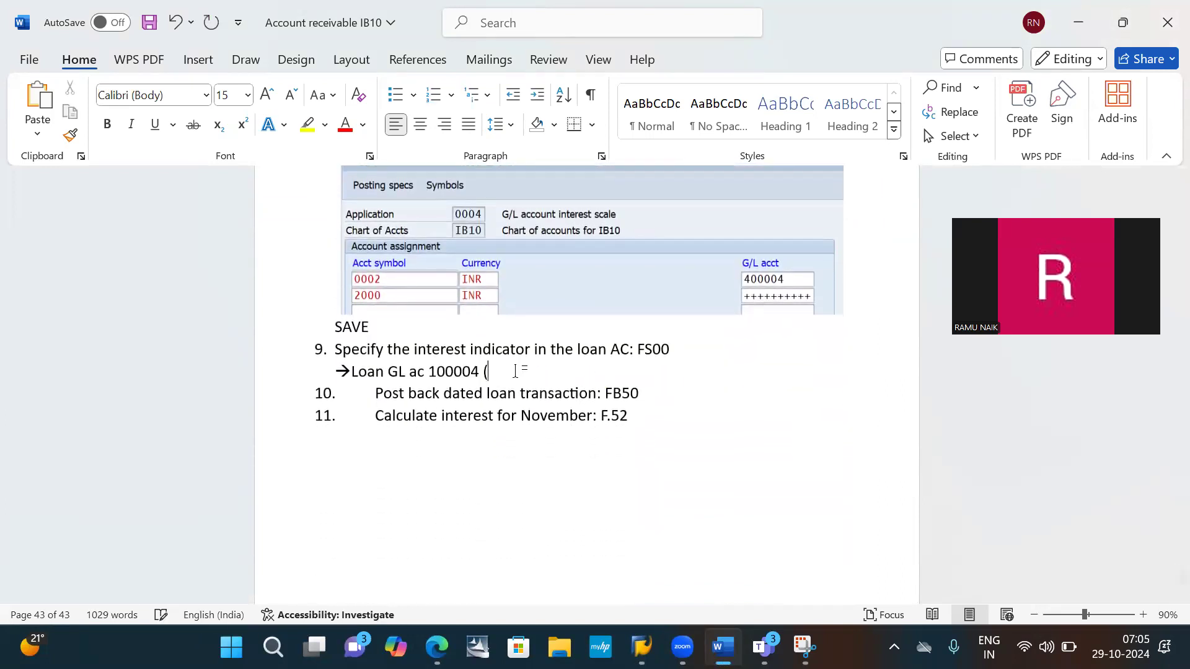
pyautogui.write('(HDFC bank loan GL AC')
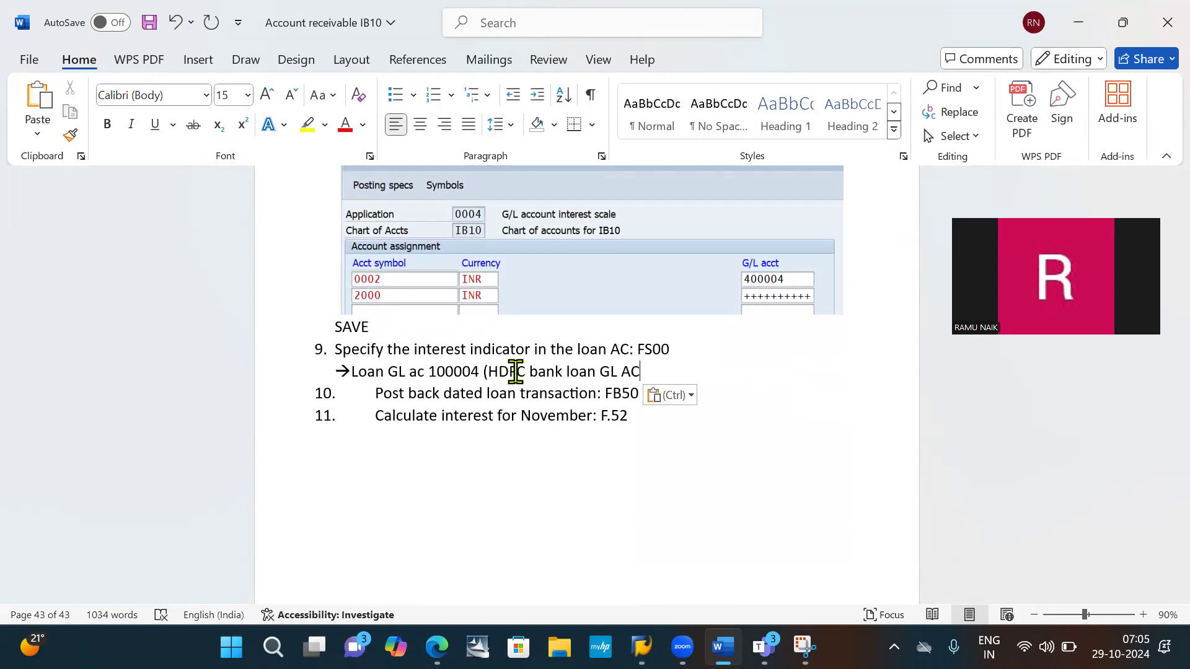
pyautogui.write(')')
pyautogui.press('Return')
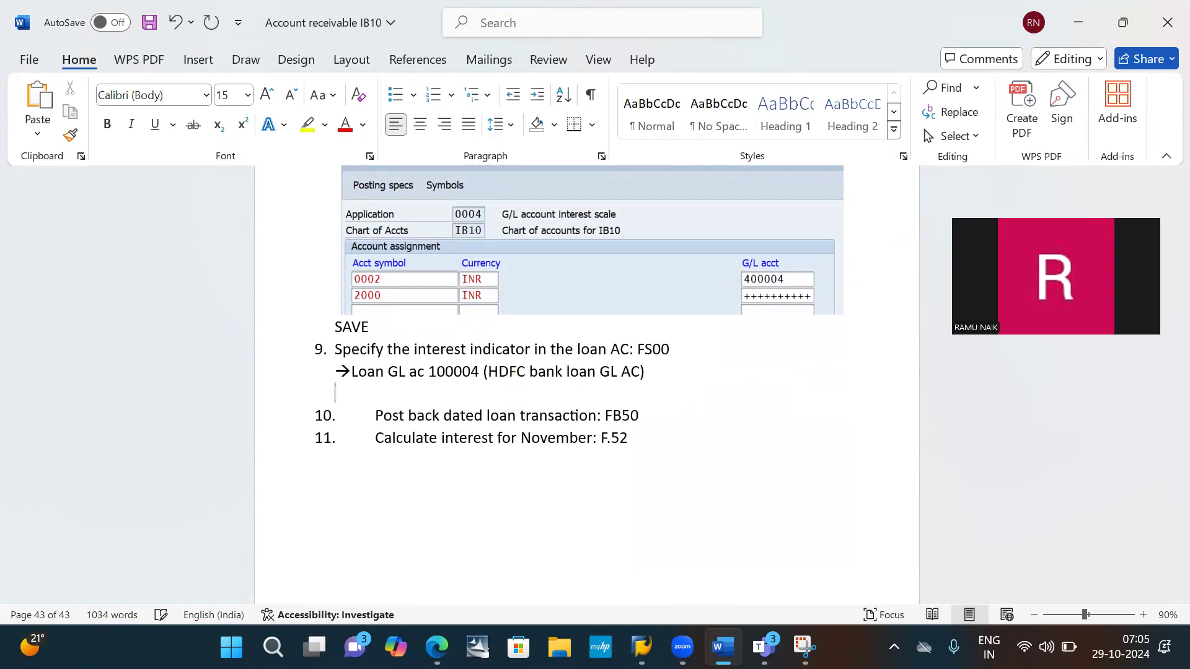
pyautogui.scroll(-3, 776, 278)
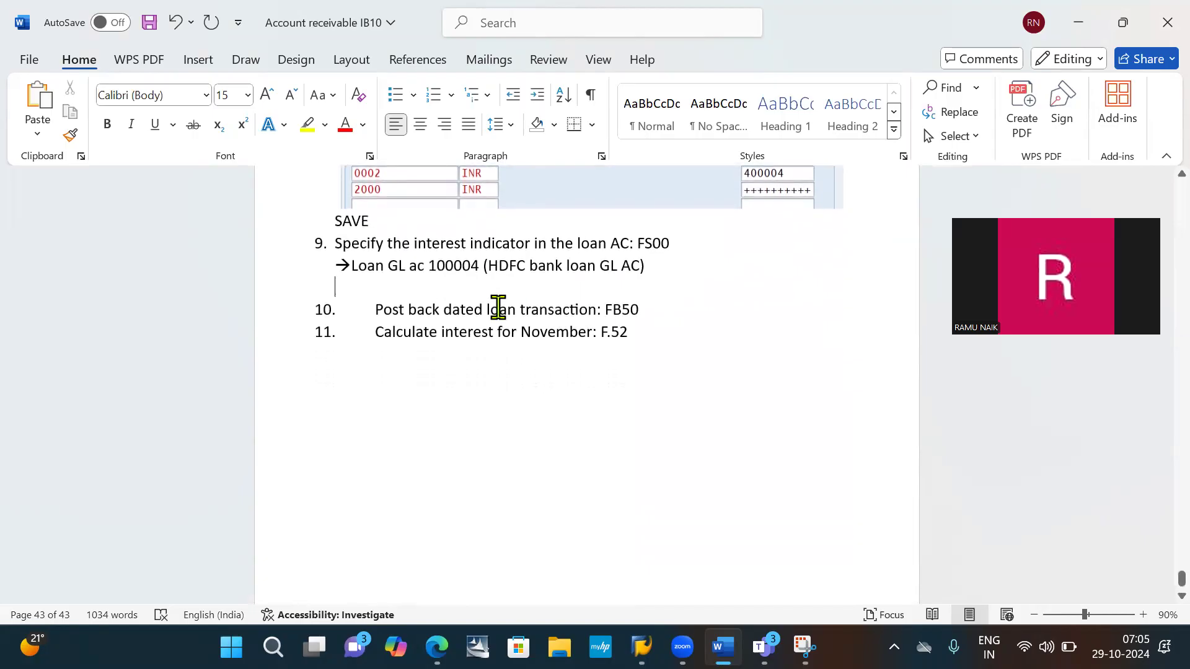
# - Switch to the SAP account determination window and start transaction FS00 for central G/L account maintenance
pyautogui.hotkey('alt', 'Tab')
pyautogui.hotkey('alt', 'Tab')
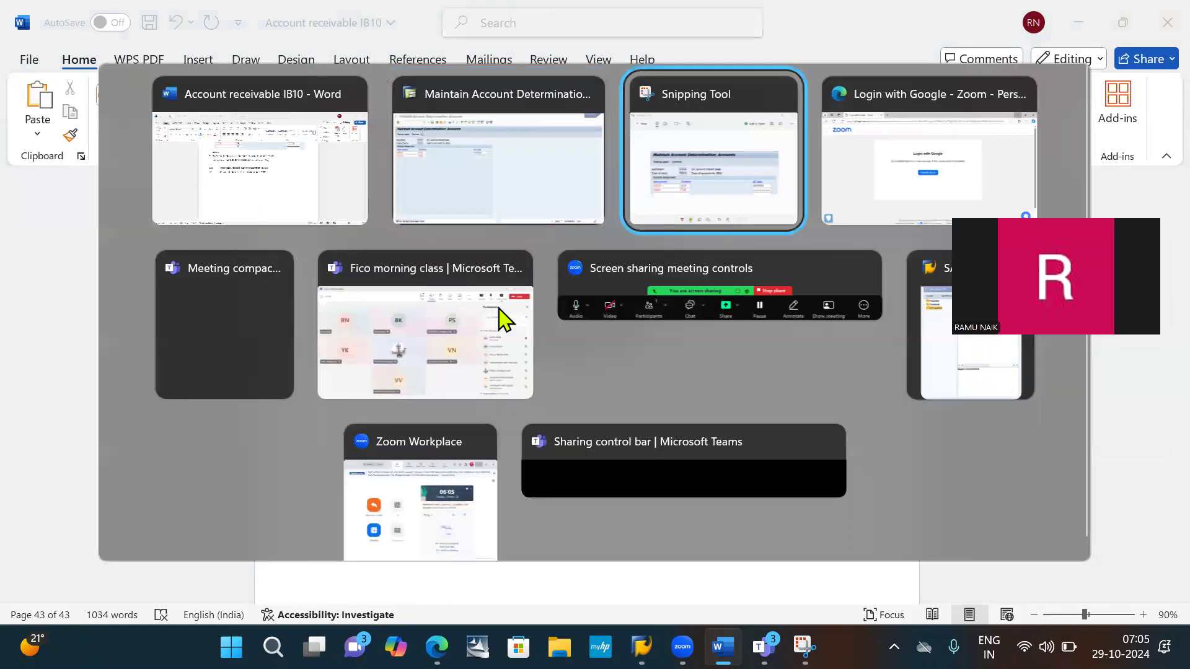
pyautogui.hotkey('alt', 'Tab')
pyautogui.hotkey('alt', 'Tab')
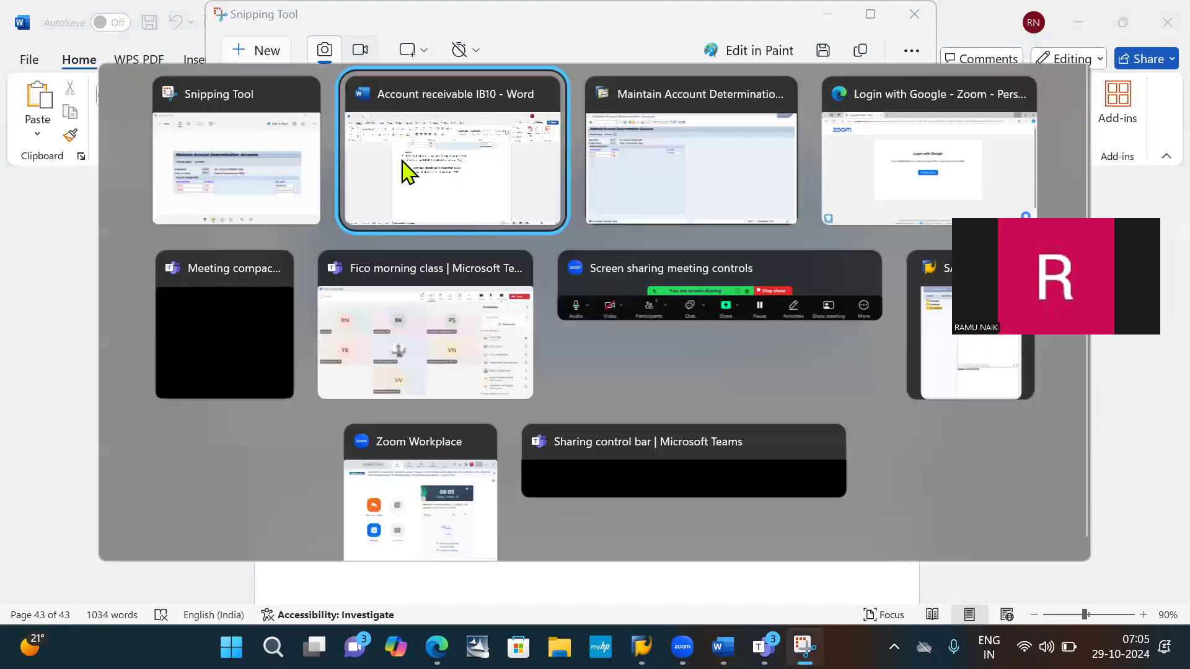
pyautogui.click(87, 50)
pyautogui.write('/nfs00')
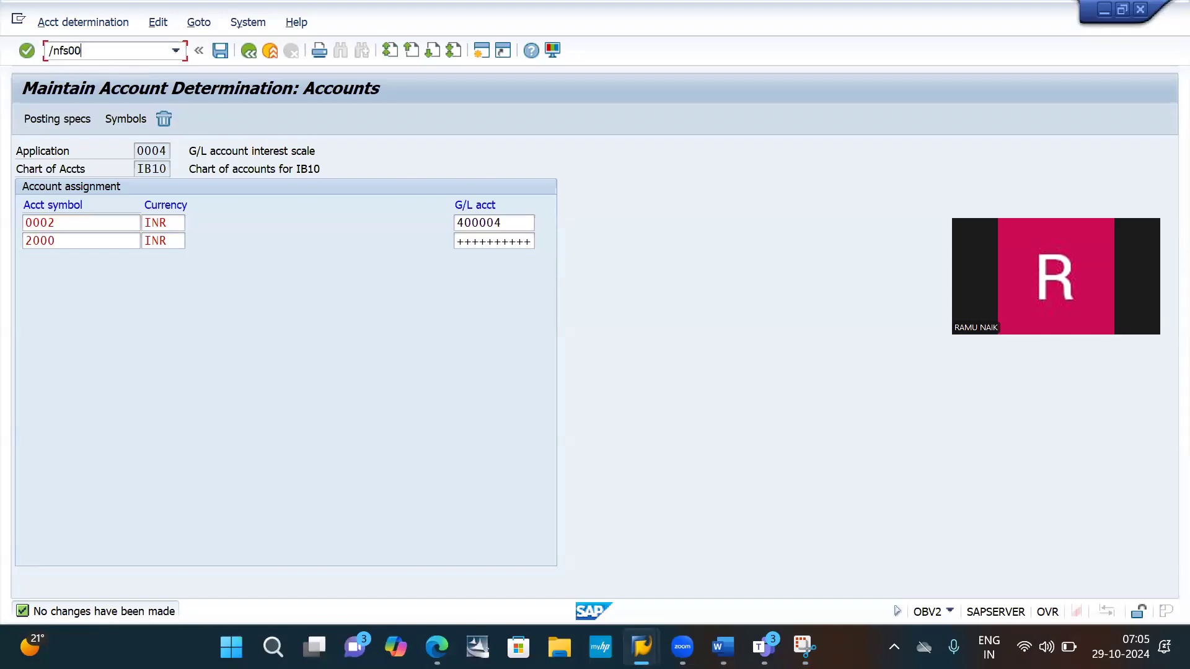
pyautogui.press('Return')
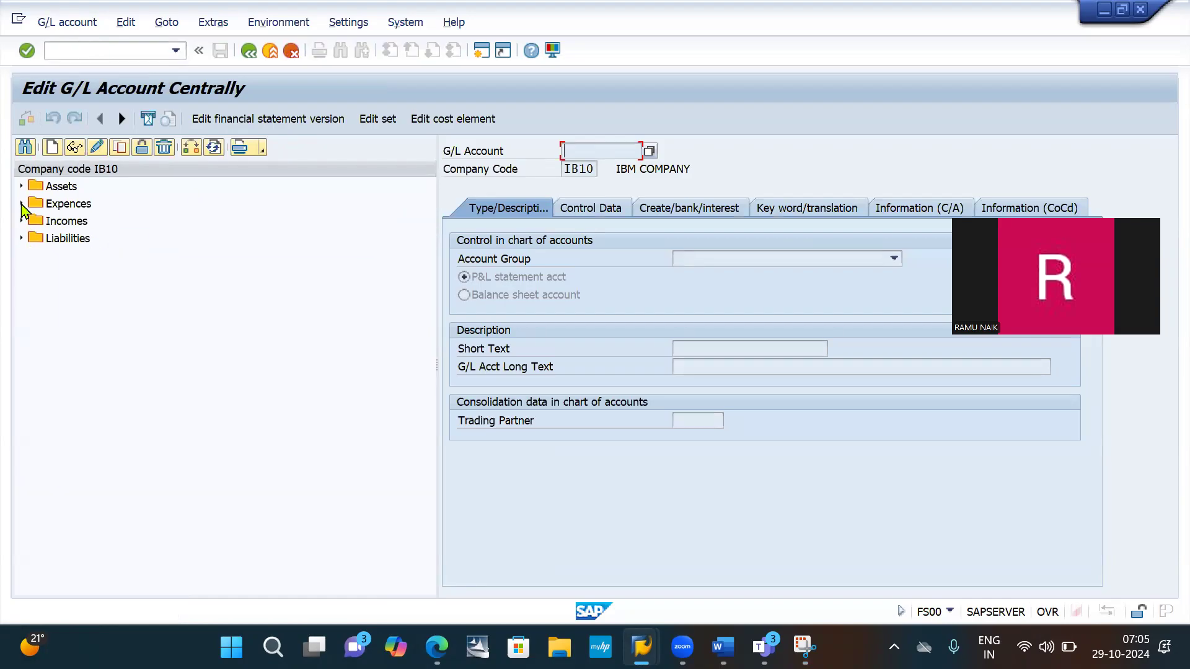
# - Expand the Liabilities group of company code IB10 and open the HDFC bank loan GL AC for changing
pyautogui.click(22, 238)
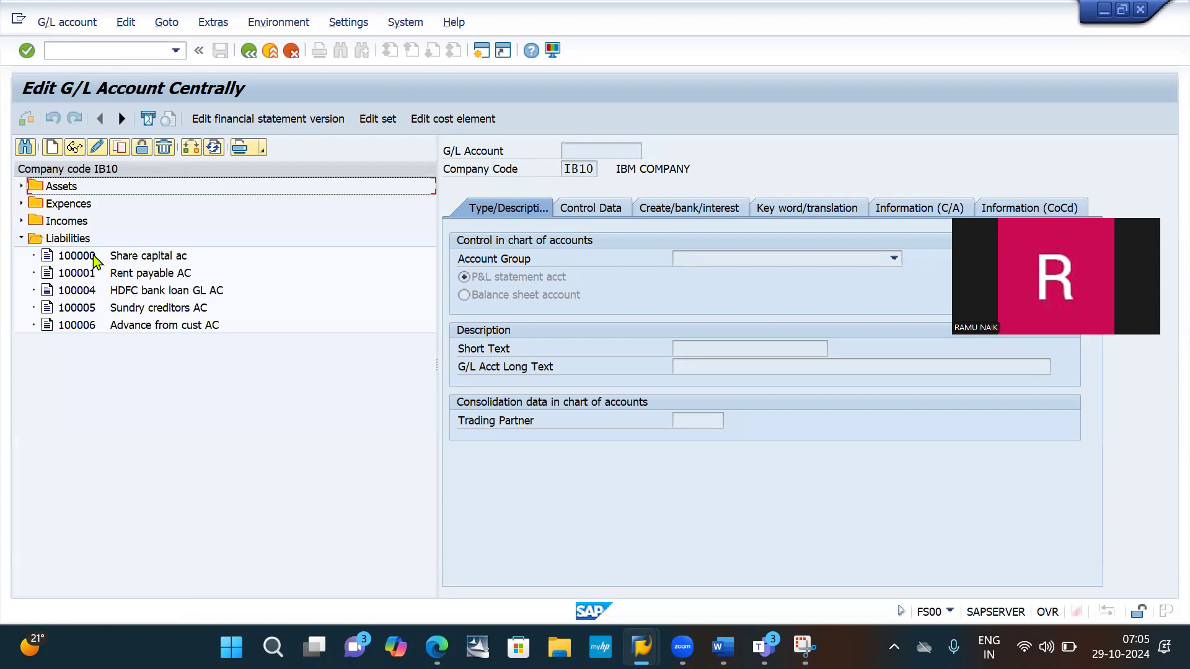
pyautogui.click(140, 292)
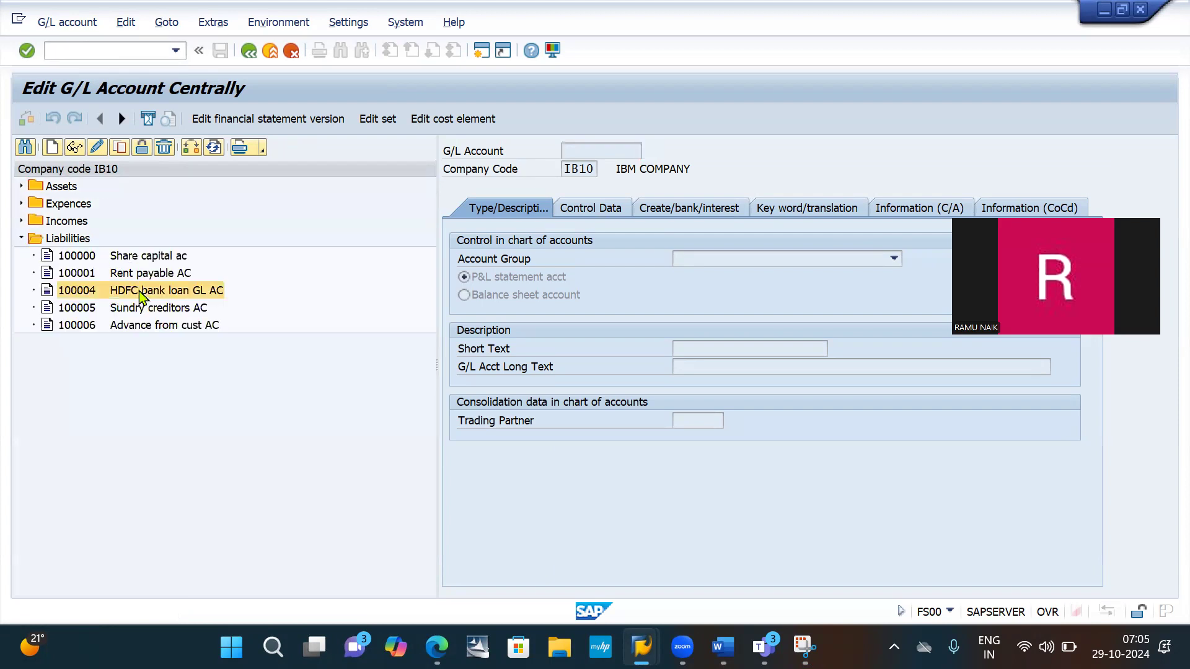
pyautogui.doubleClick(142, 297)
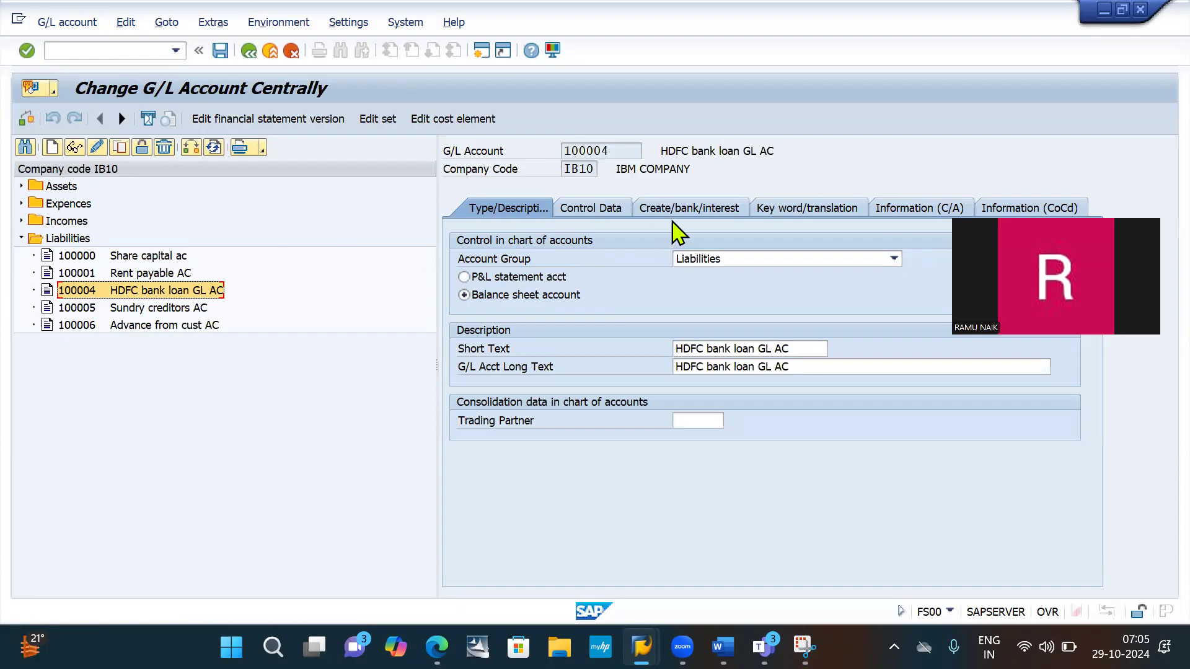
# - Set the loan account's interest indicator to I1 (Balance int indicato) in its create/bank/interest data
pyautogui.click(690, 209)
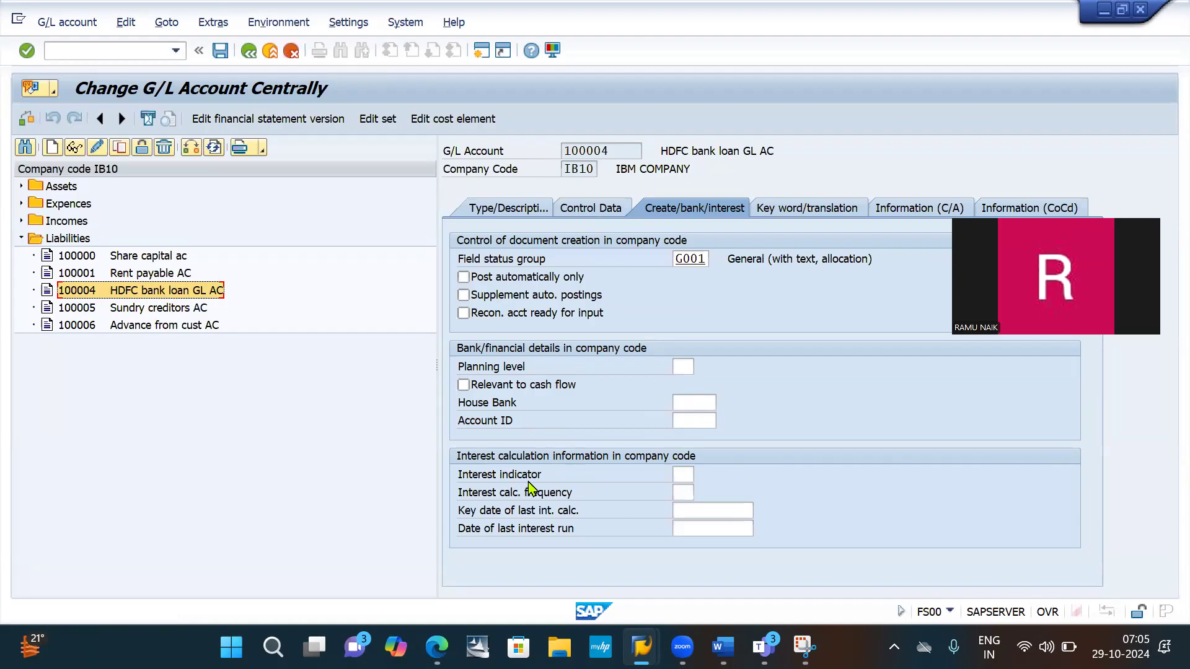
pyautogui.click(683, 475)
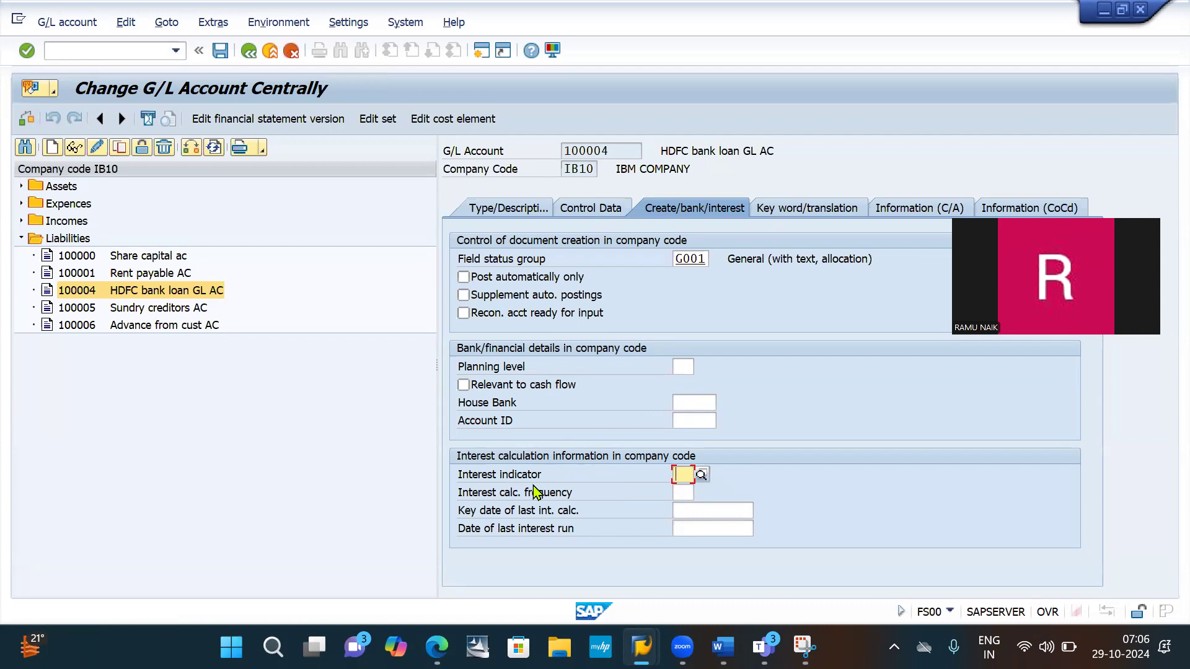
pyautogui.write('I')
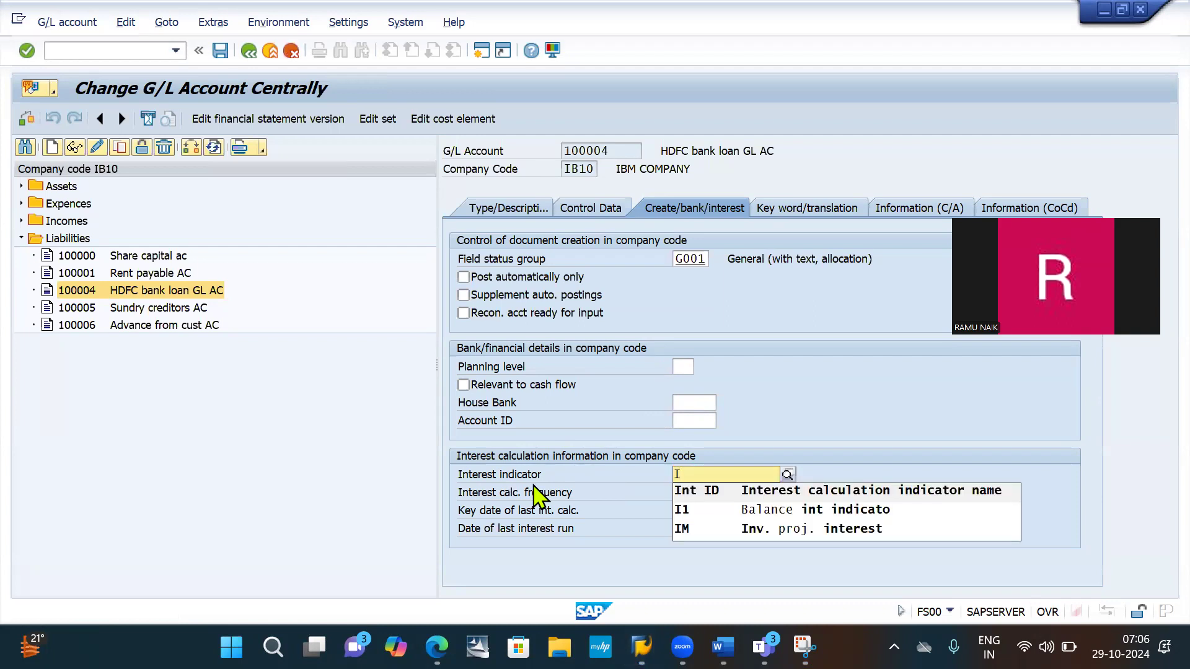
pyautogui.click(689, 508)
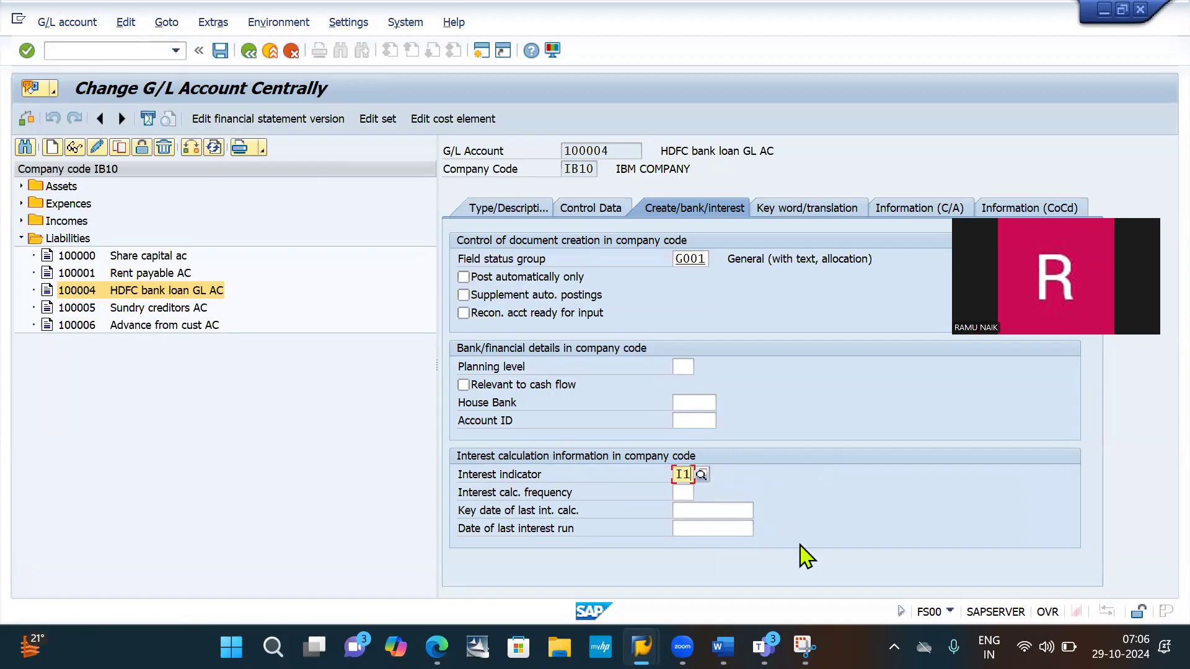
# - Capture the G/L account details with Snipping Tool and highlight the Create/bank/interest heading and the Interest indicator I1 row in yellow
pyautogui.click(804, 646)
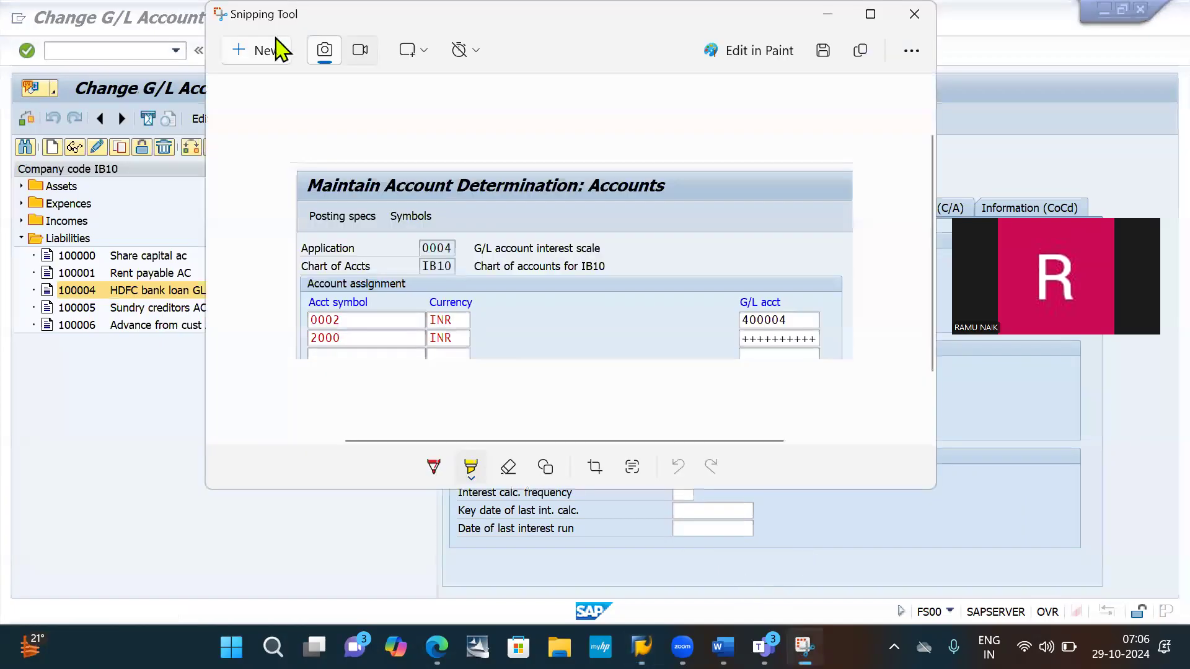
pyautogui.click(258, 47)
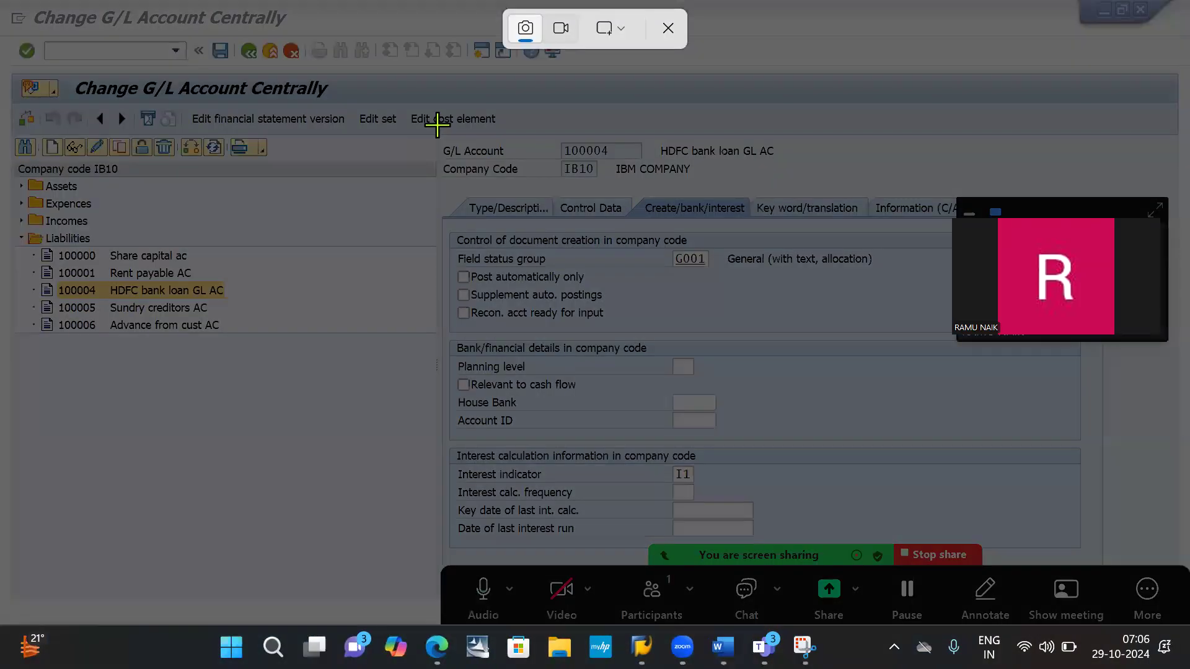
pyautogui.moveTo(436, 124); pyautogui.dragTo(951, 557)
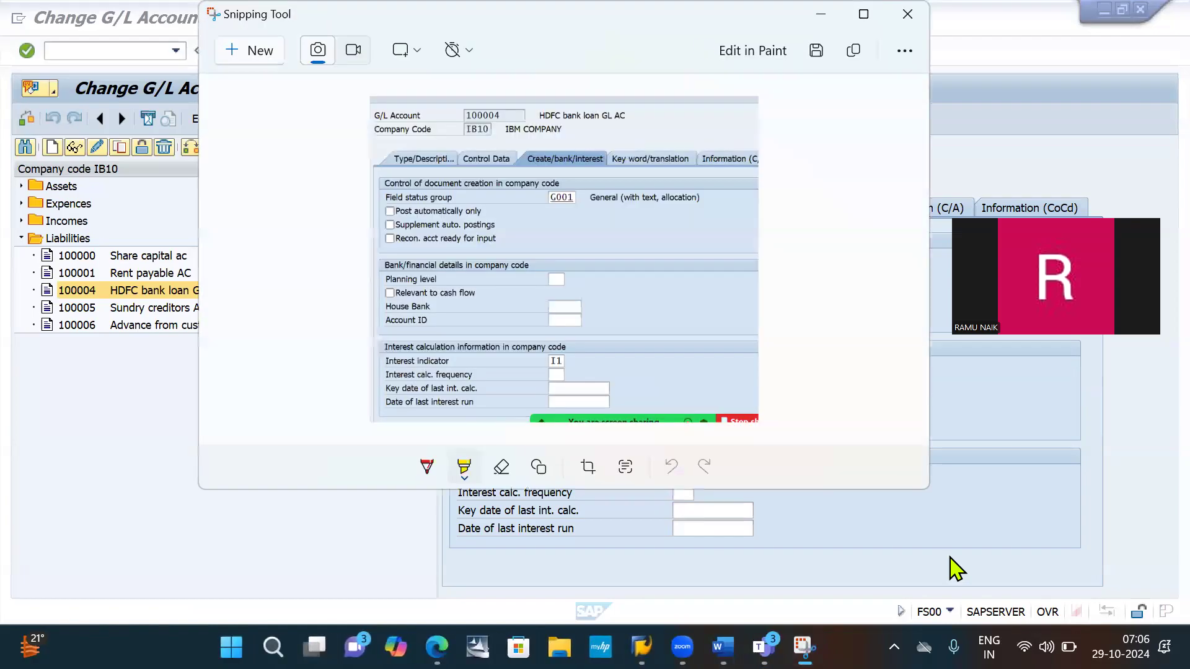
pyautogui.moveTo(526, 160)
pyautogui.mouseDown()
pyautogui.moveTo(606, 165)
pyautogui.moveTo(528, 170)
pyautogui.mouseUp()
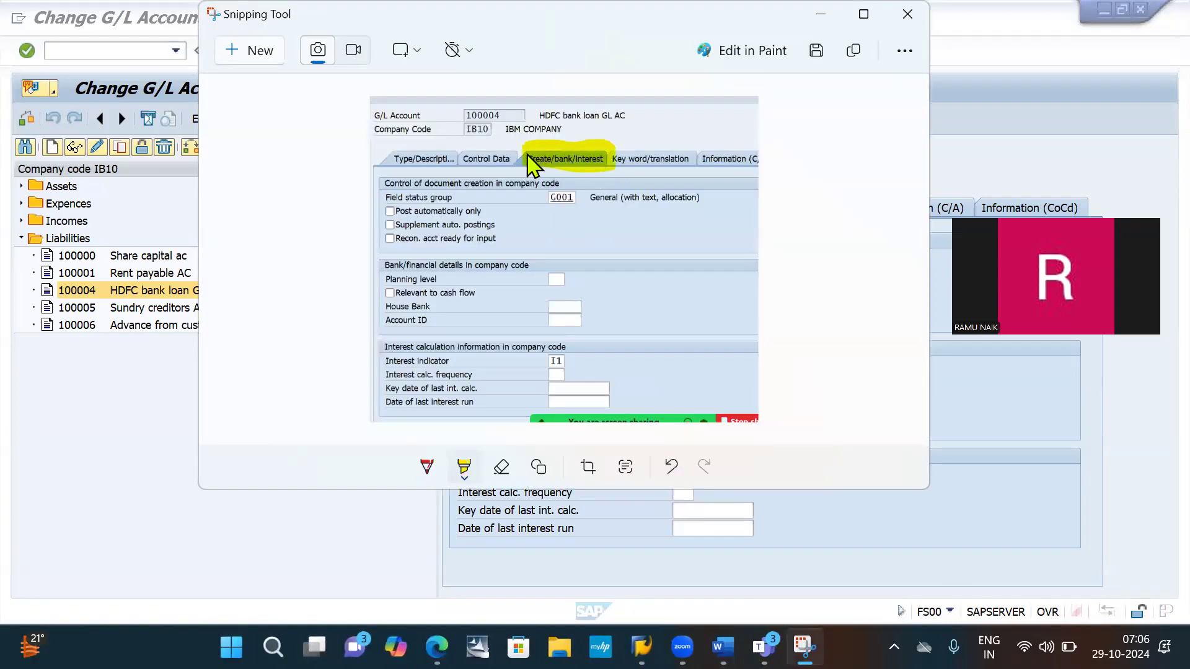
pyautogui.moveTo(385, 365); pyautogui.dragTo(584, 359)
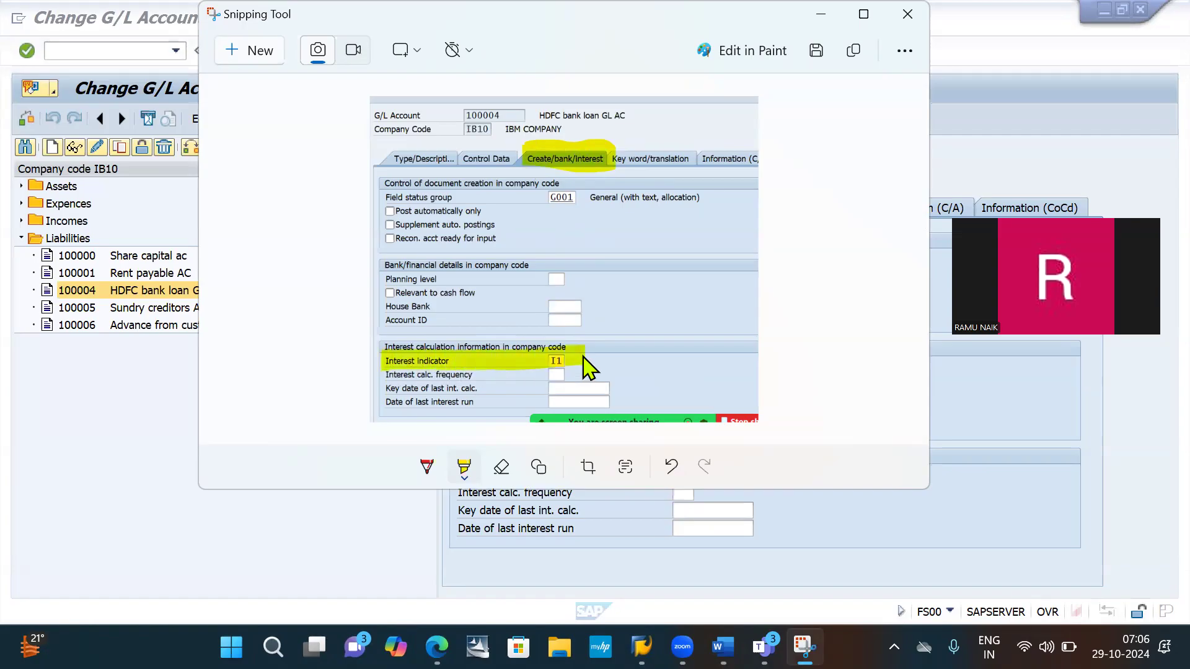
# - Switch to the Word document, paste the highlighted account screenshot under item 9 and save the document
pyautogui.hotkey('alt', 'Tab')
pyautogui.hotkey('alt', 'Tab')
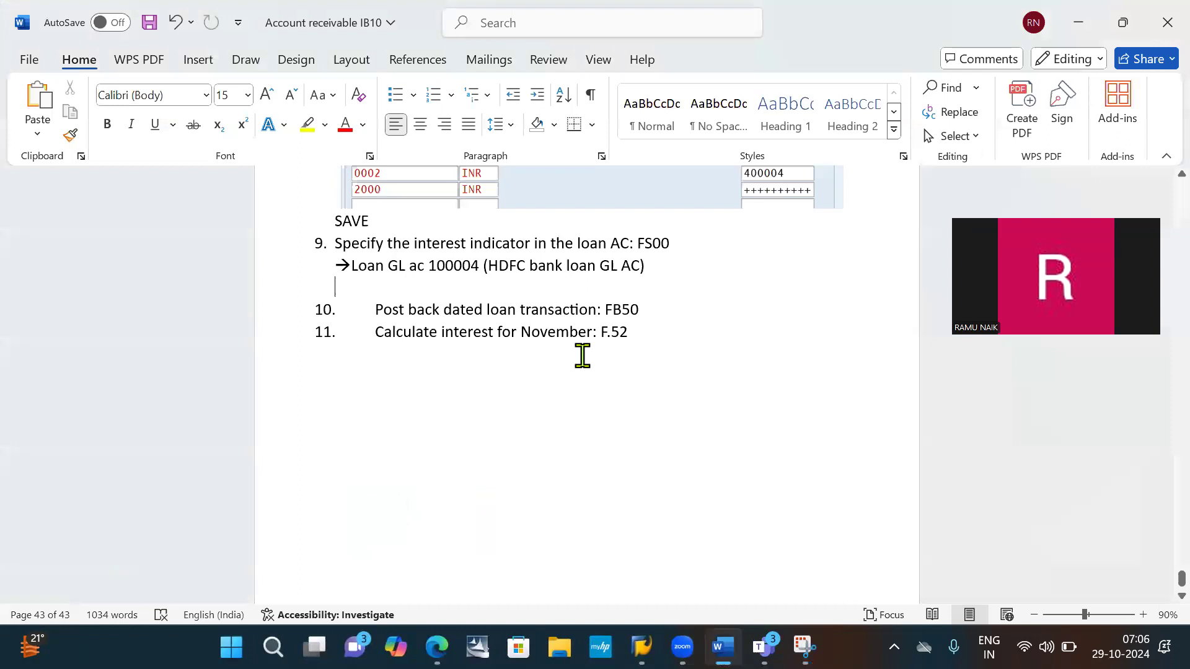
pyautogui.hotkey('ctrl', 'v')
pyautogui.hotkey('ctrl', 's')
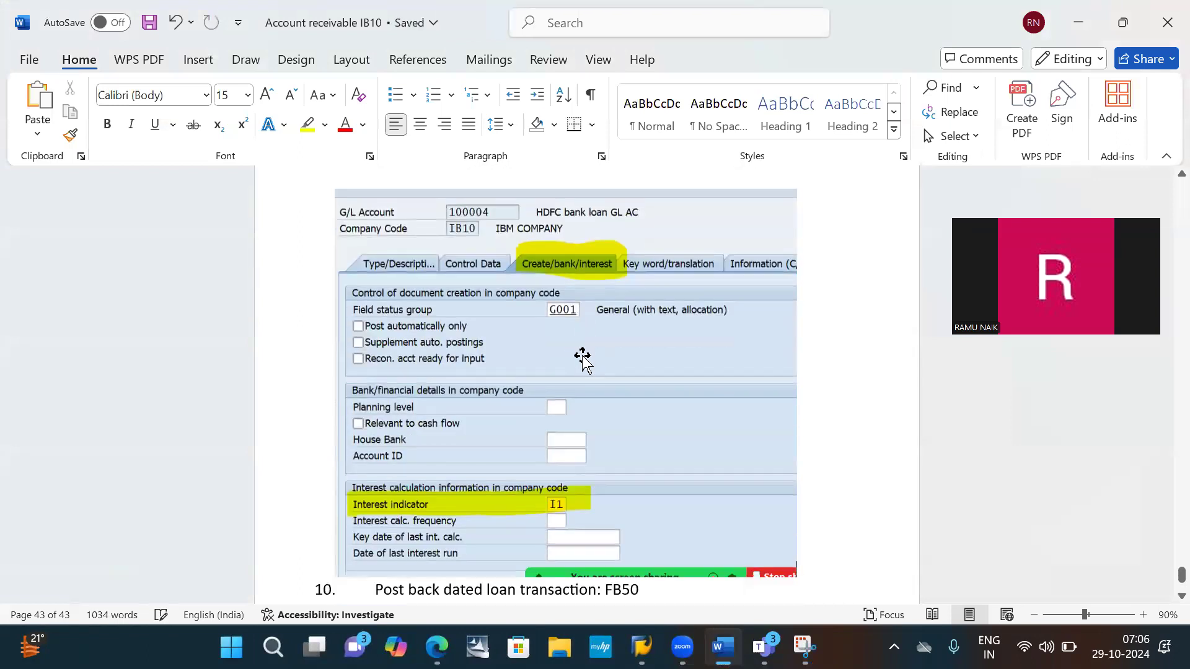
# - Add the line "SAVE" below the pasted G/L account screenshot
pyautogui.press('Return')
pyautogui.write('SAFE')
pyautogui.press('BackSpace')
pyautogui.press('BackSpace')
pyautogui.write('VE')
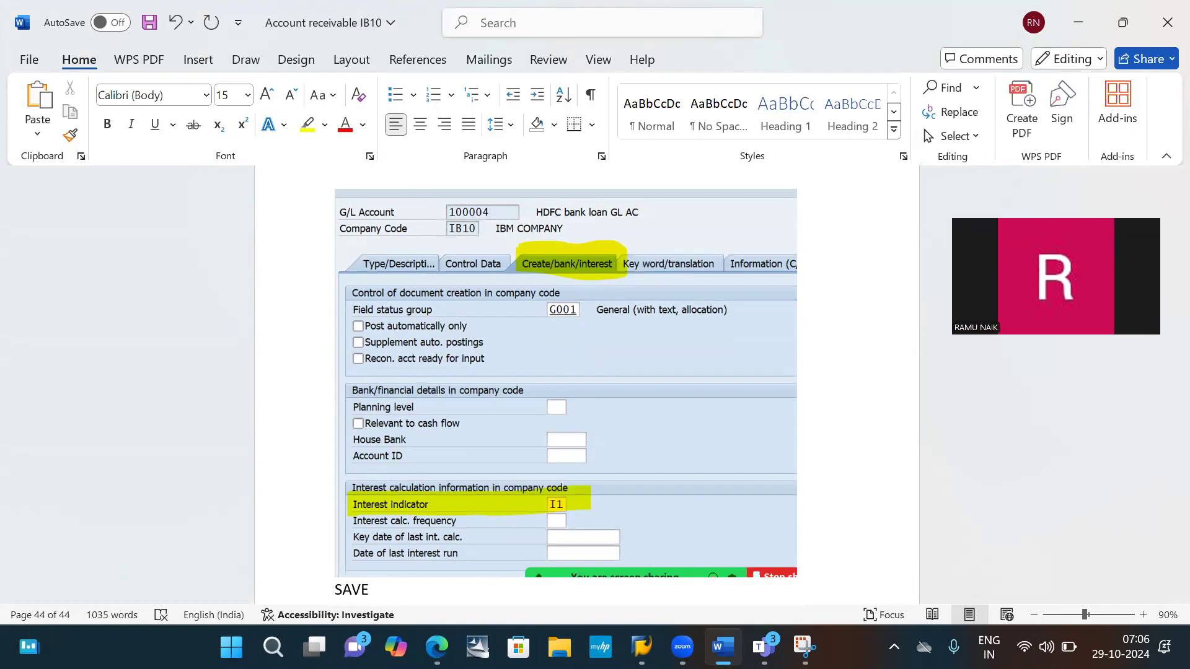
pyautogui.scroll(-5, 543, 342)
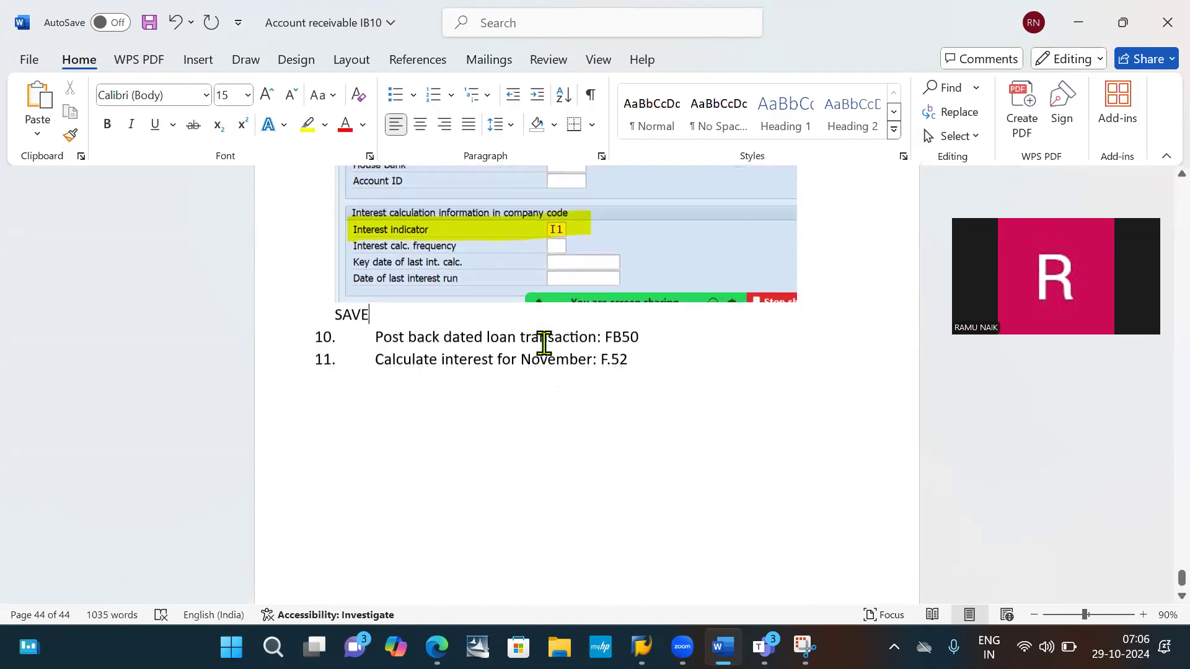
# - Return to SAP and save the changes to the HDFC bank loan G/L account
pyautogui.hotkey('alt', 'Tab')
pyautogui.hotkey('alt', 'Tab')
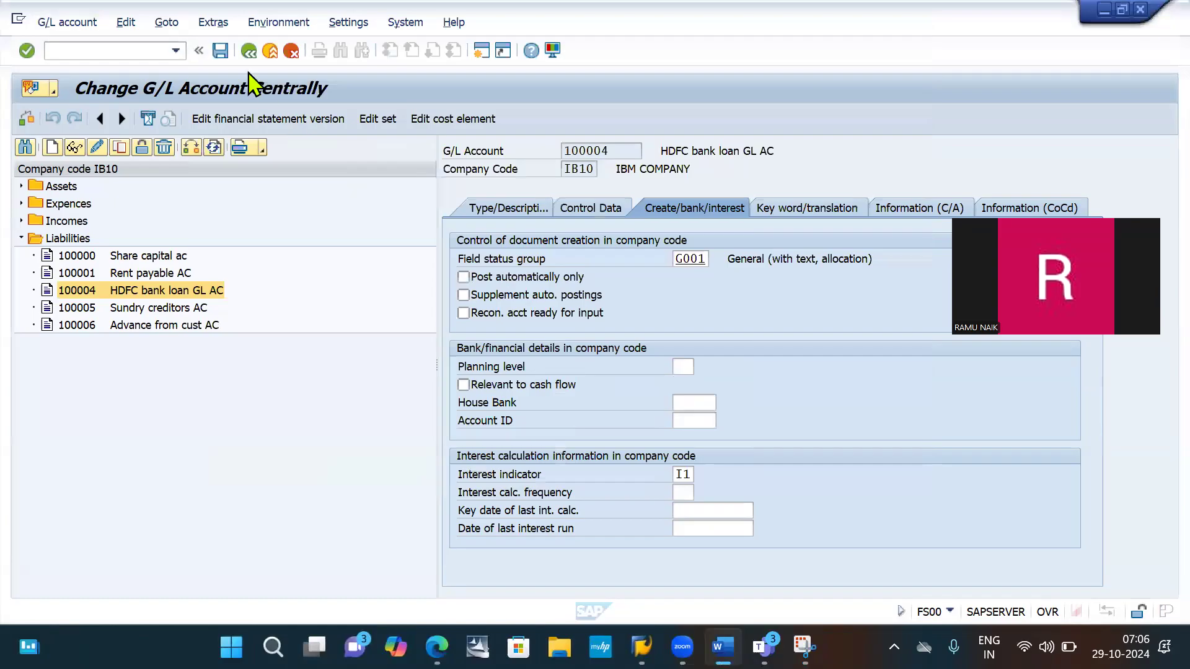
pyautogui.click(216, 53)
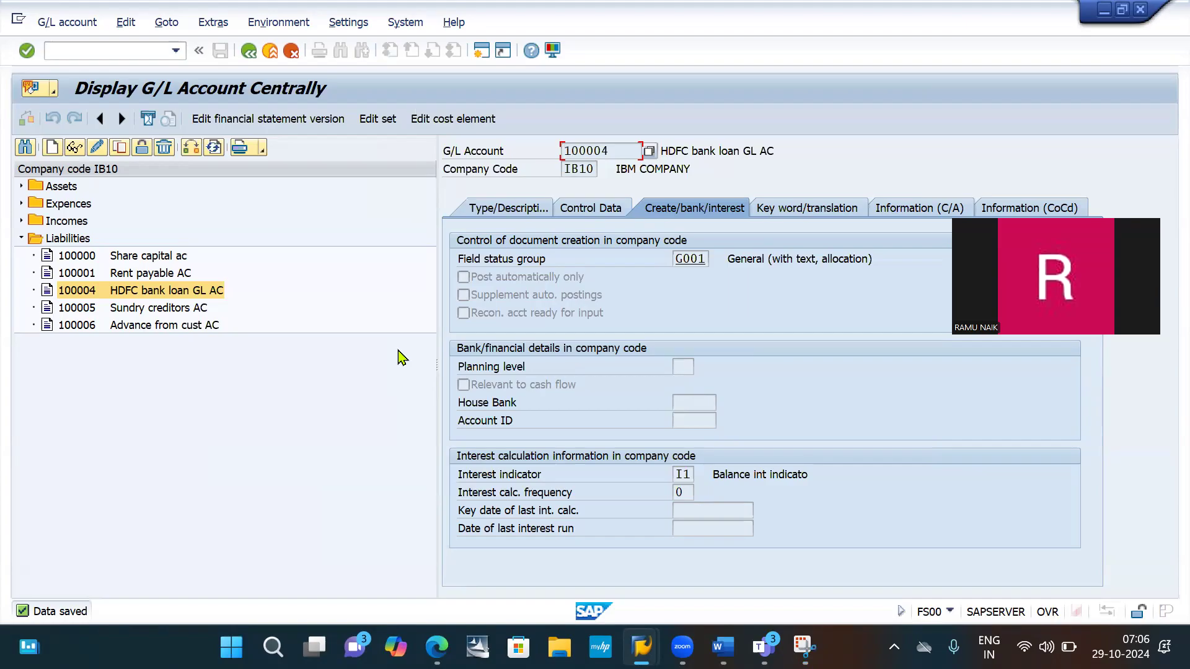
# - Switch back to the Word document and insert an empty unnumbered line under item 10, "Post back dated loan transaction: FB50"
pyautogui.hotkey('alt', 'Tab')
pyautogui.hotkey('alt', 'Tab')
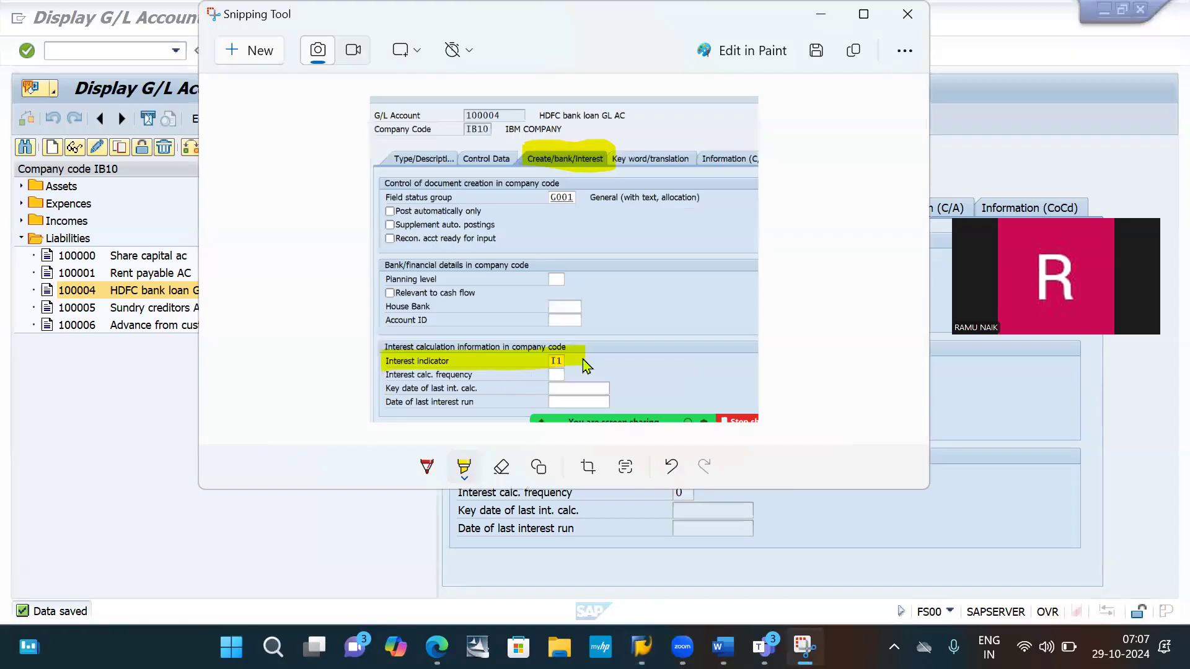
pyautogui.hotkey('alt', 'Tab')
pyautogui.hotkey('alt', 'Tab')
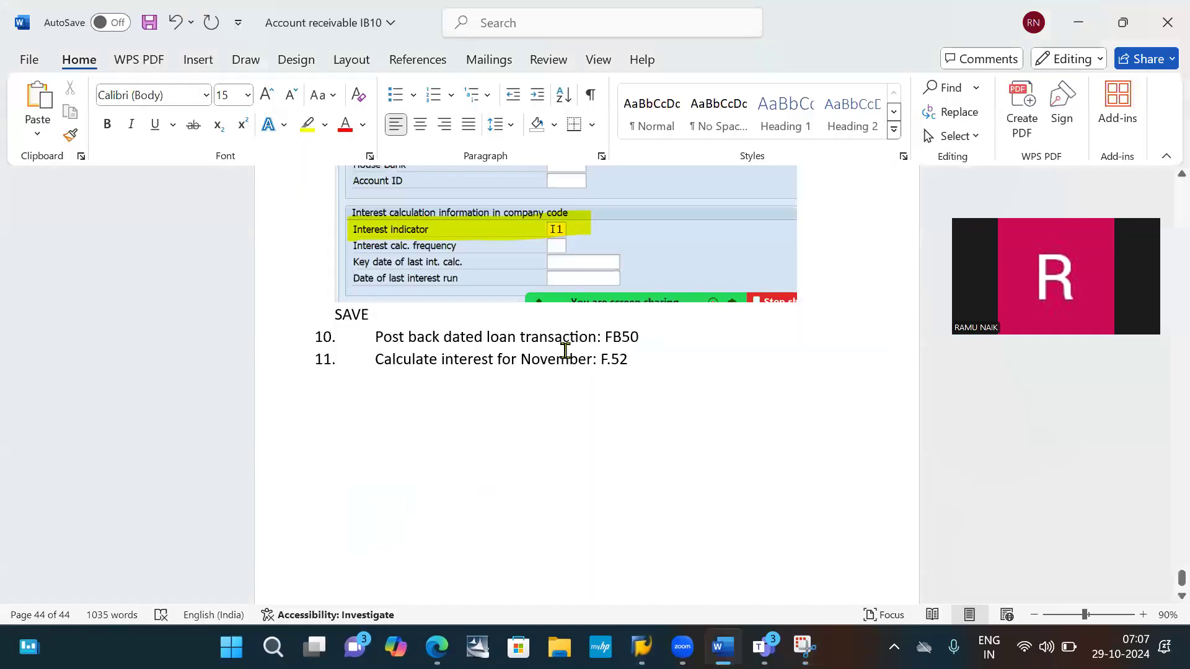
pyautogui.scroll(-3, 563, 348)
pyautogui.click(675, 173)
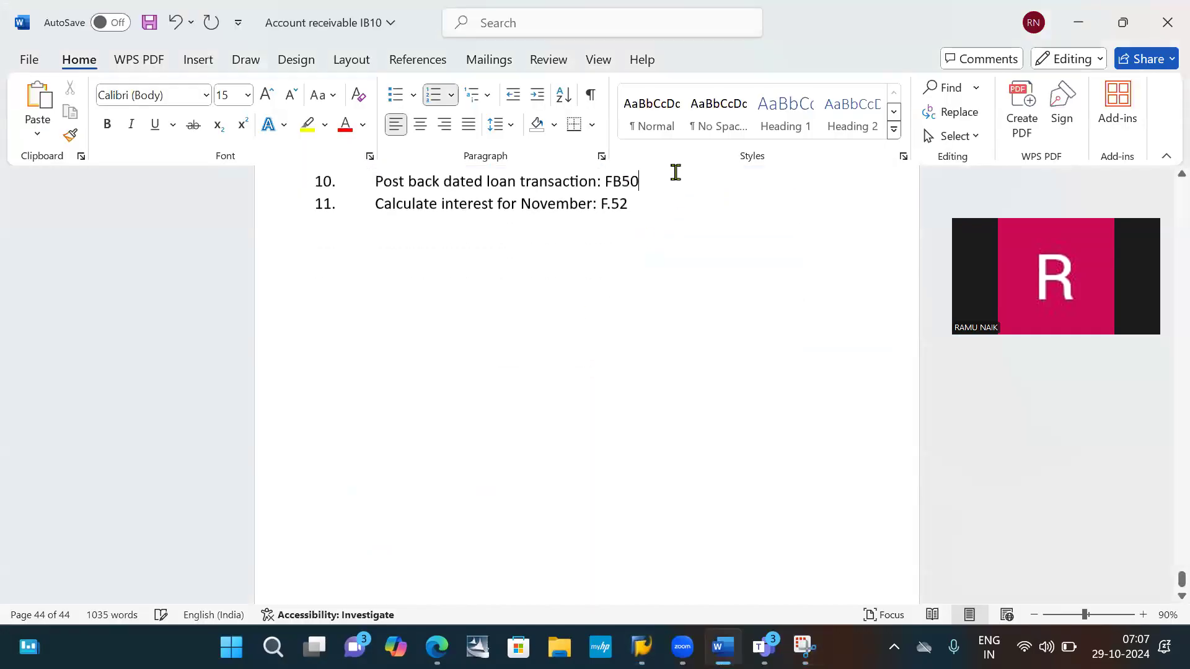
pyautogui.press('Return')
pyautogui.press('BackSpace')
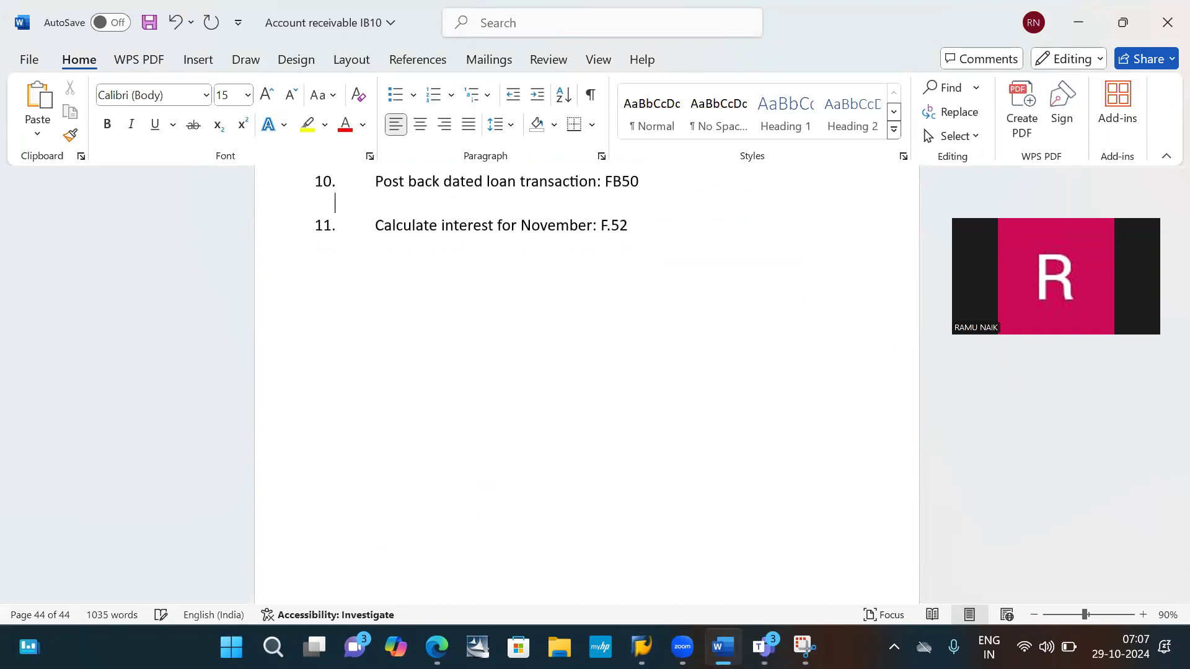
# - Return to SAP and start transaction FB50 for entering a G/L account document
pyautogui.press('super+Tab')
pyautogui.click(681, 185)
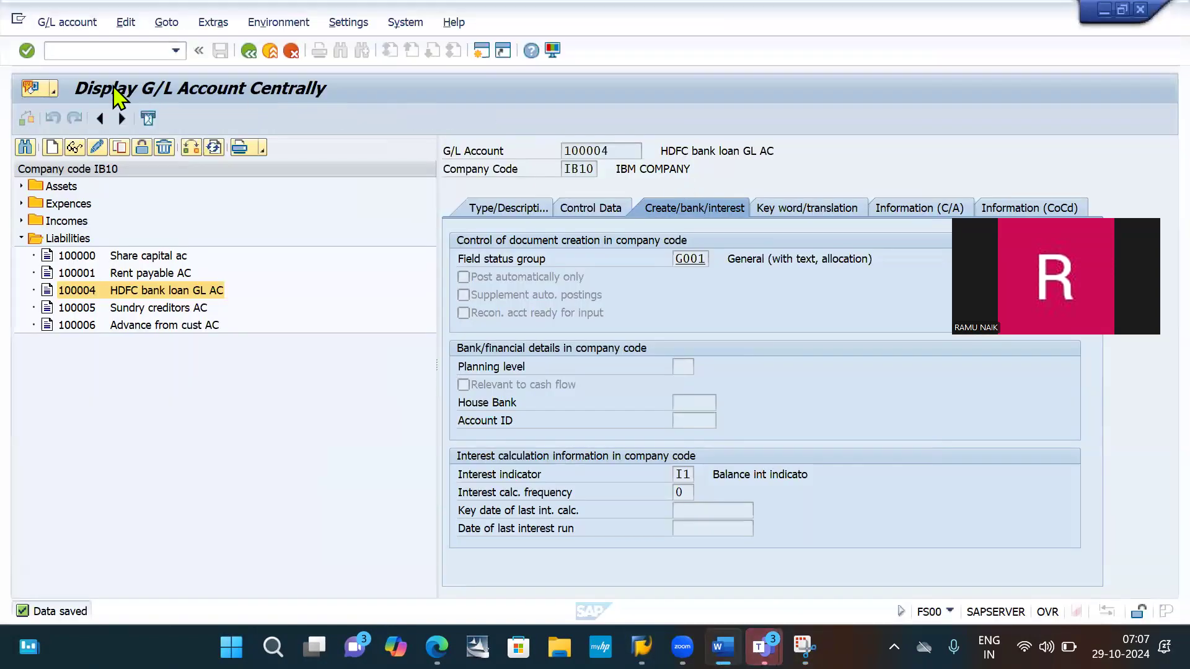
pyautogui.click(99, 50)
pyautogui.write('/NF')
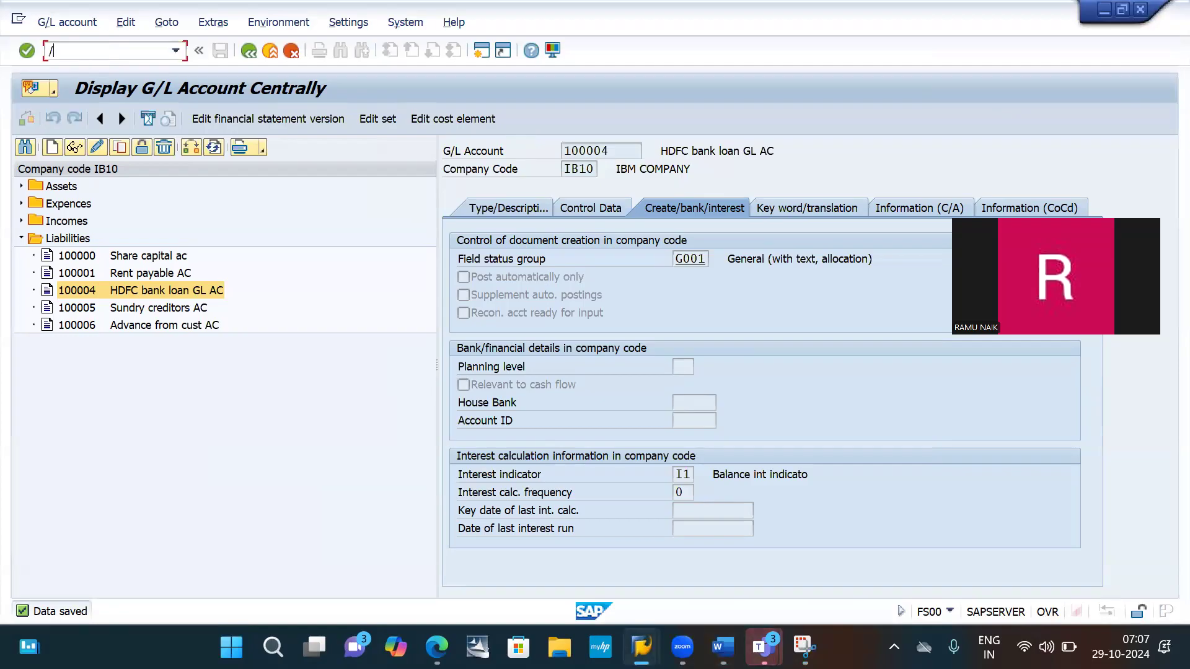
pyautogui.write('B50')
pyautogui.press('Return')
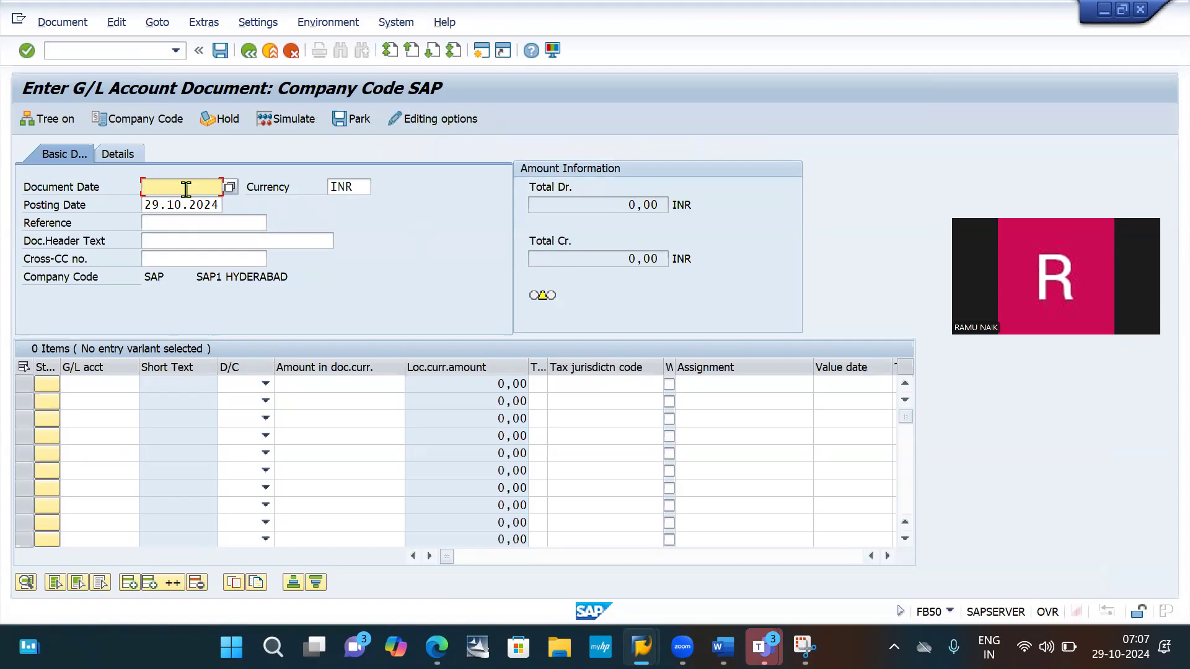
# - Set the document date to 01.04.2024 and copy it into the posting date
pyautogui.write('0')
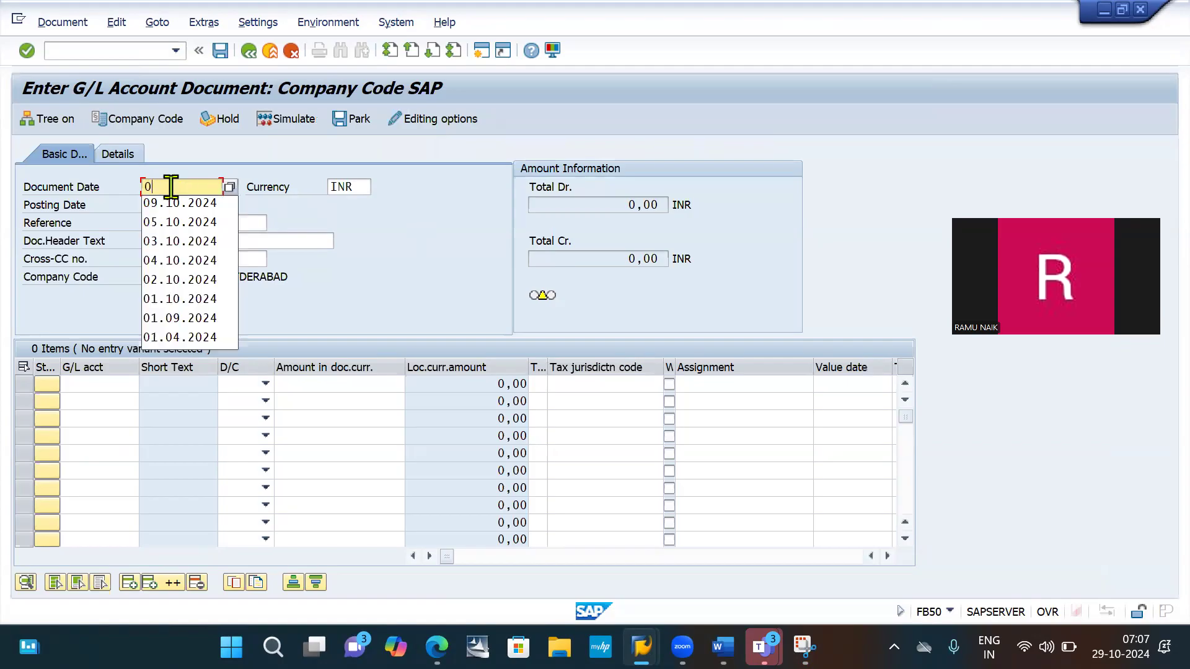
pyautogui.write('1.04.2024')
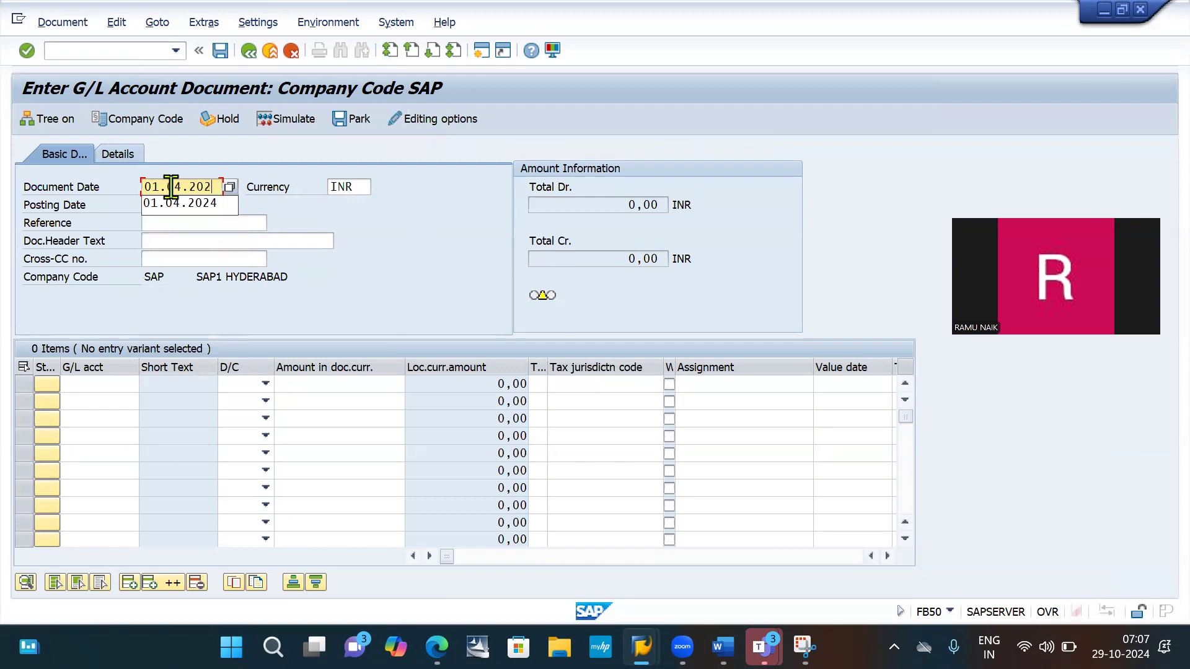
pyautogui.doubleClick(204, 187)
pyautogui.hotkey('ctrl', 'c')
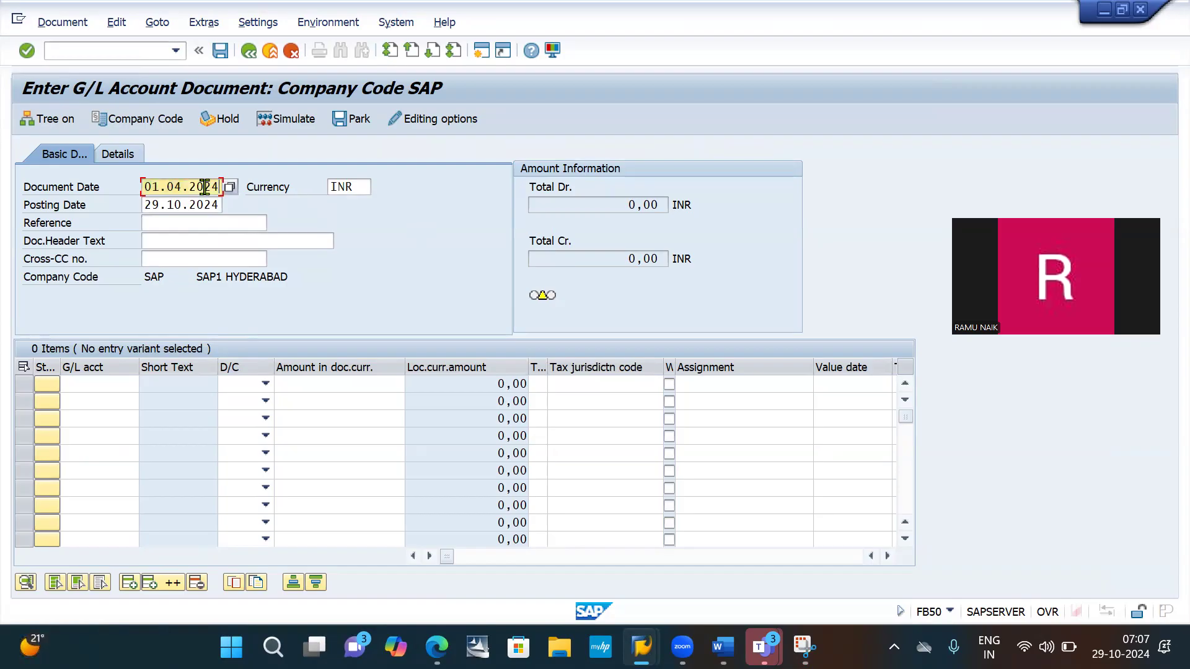
pyautogui.click(187, 205)
pyautogui.doubleClick(187, 205)
pyautogui.hotkey('ctrl', 'v')
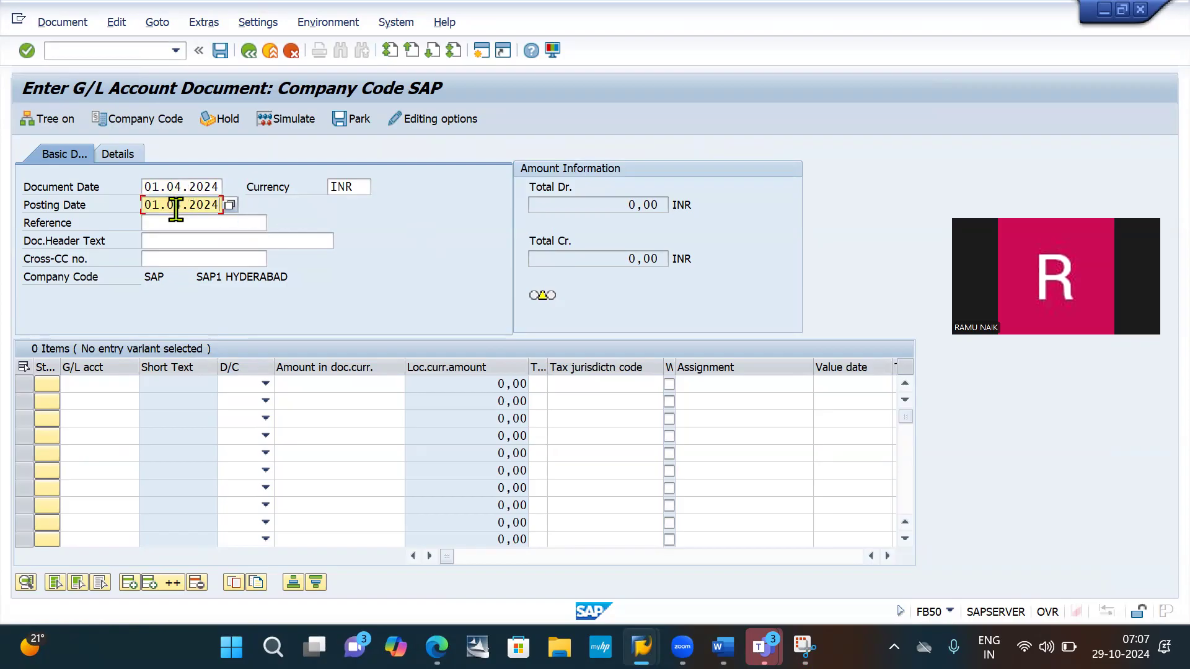
pyautogui.click(98, 385)
pyautogui.write('E')
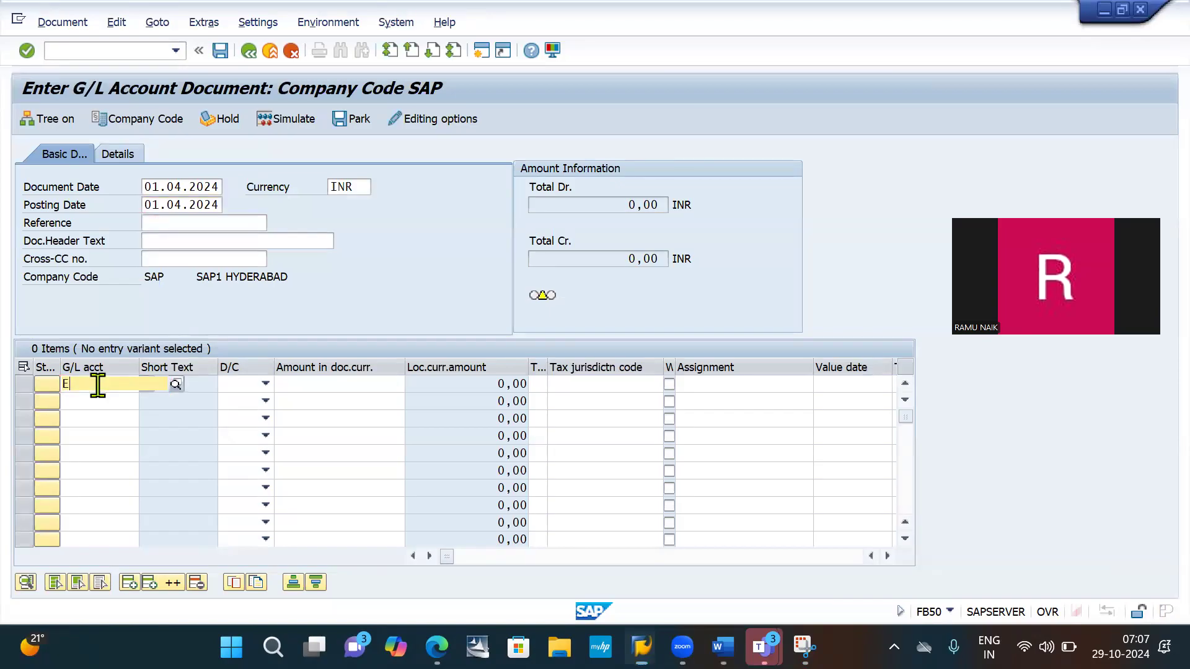
pyautogui.press('BackSpace')
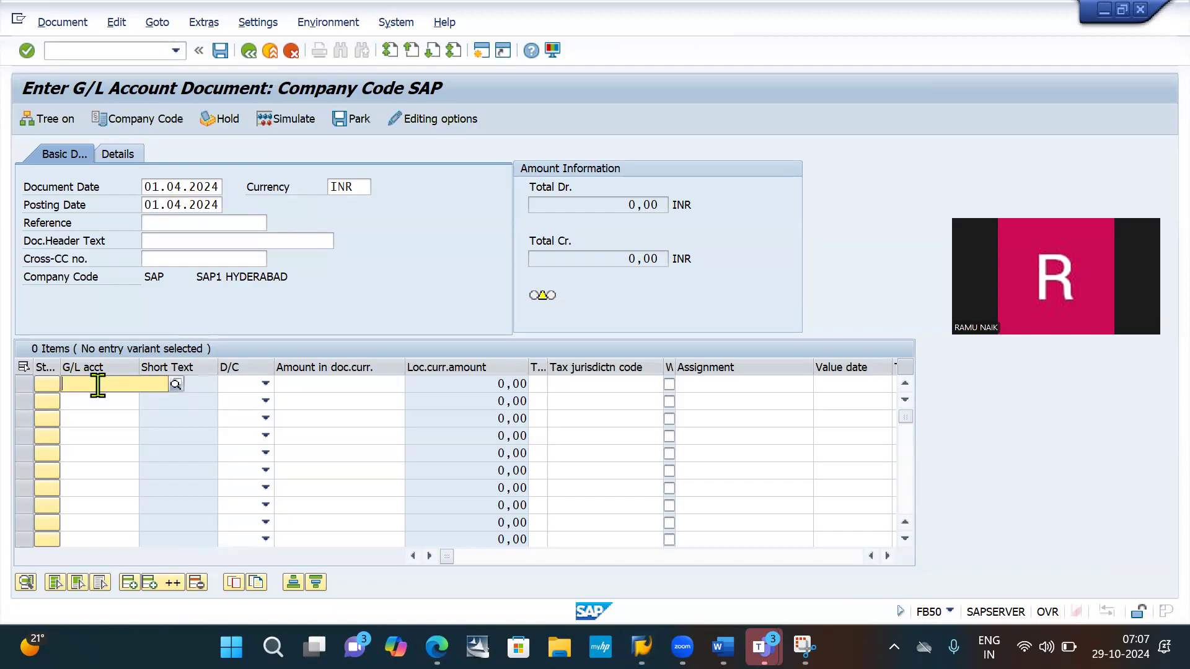
pyautogui.write('20000')
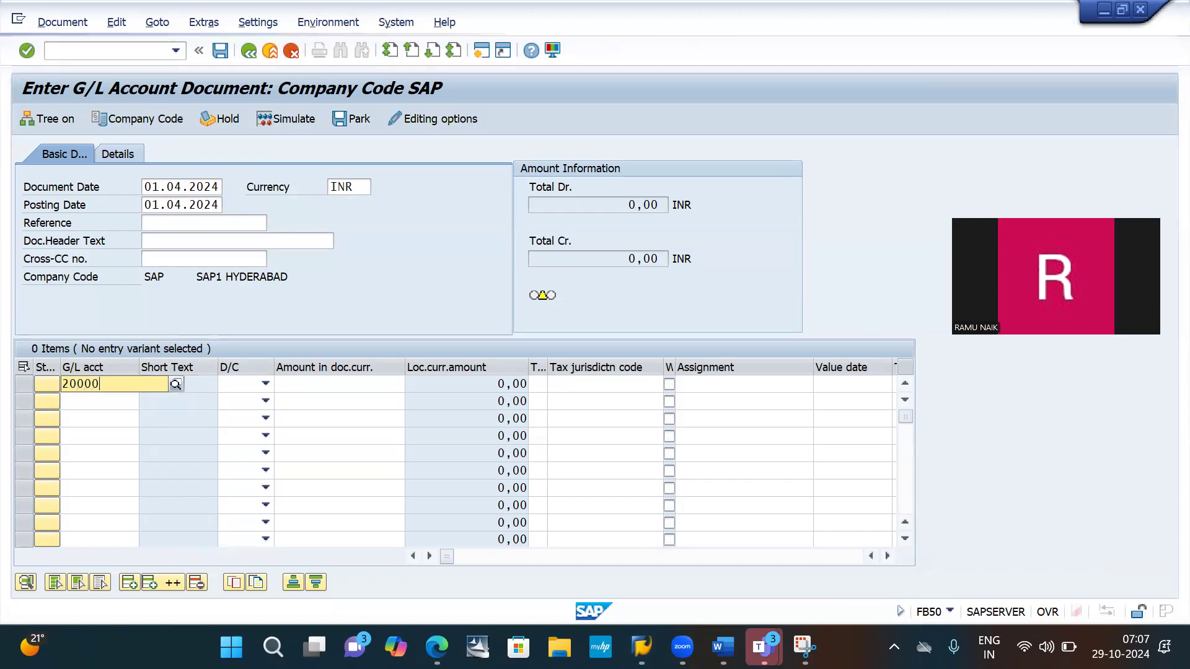
pyautogui.write('0')
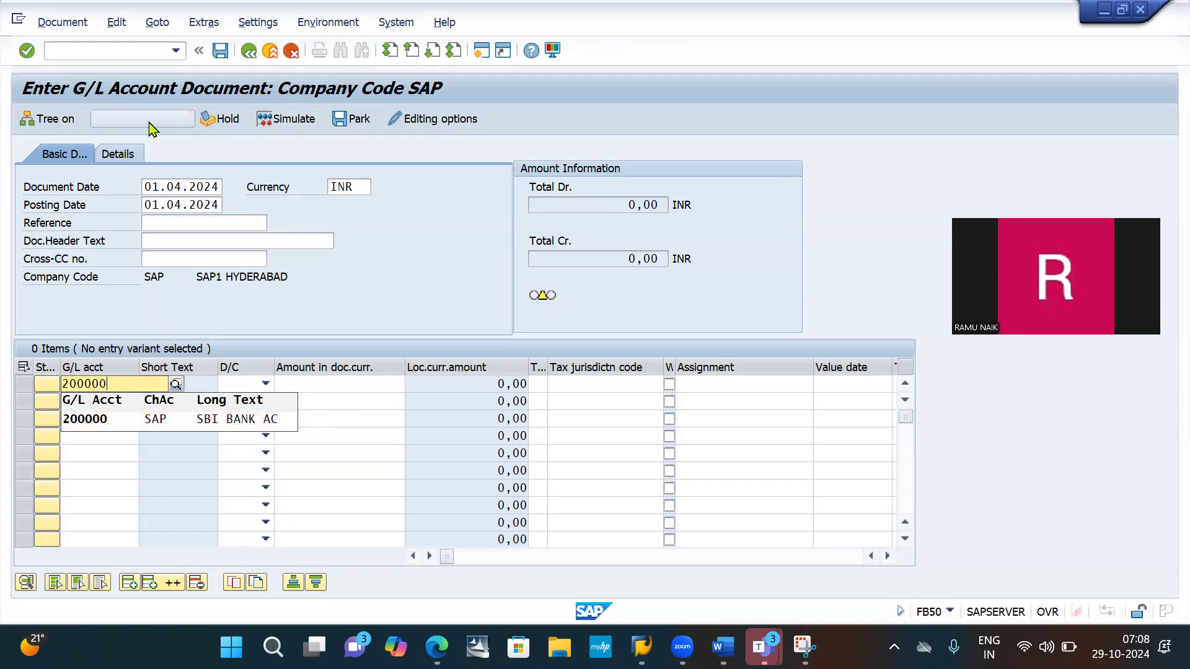
# - Switch the document entry to company code IB10
pyautogui.click(149, 120)
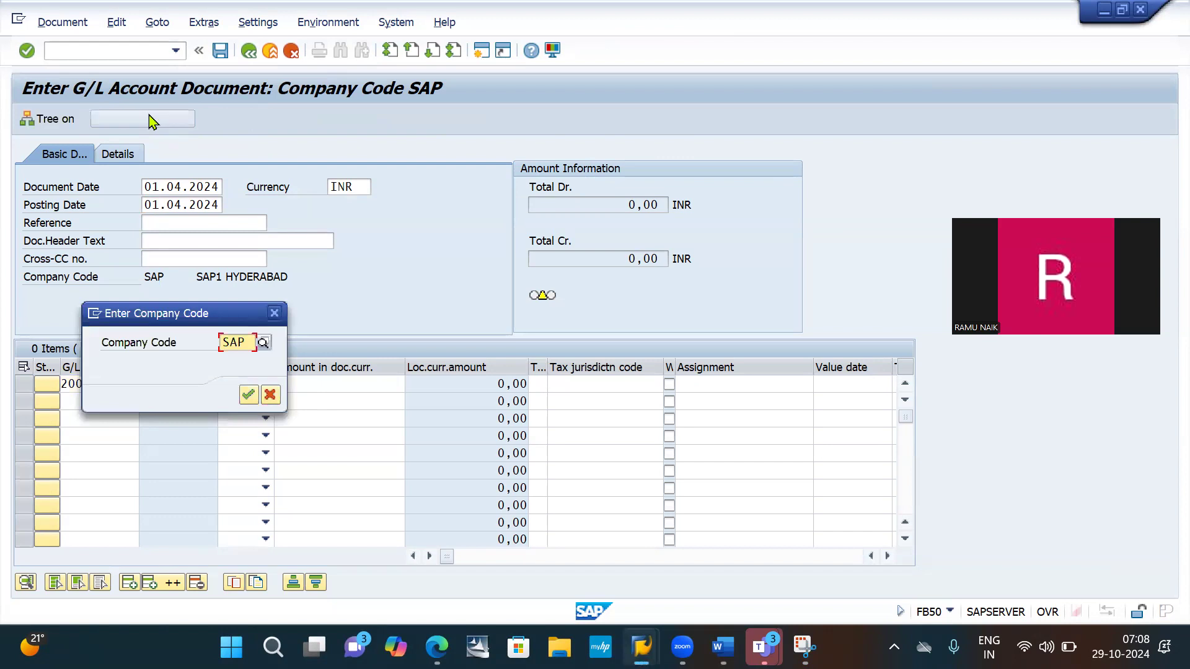
pyautogui.press('Delete')
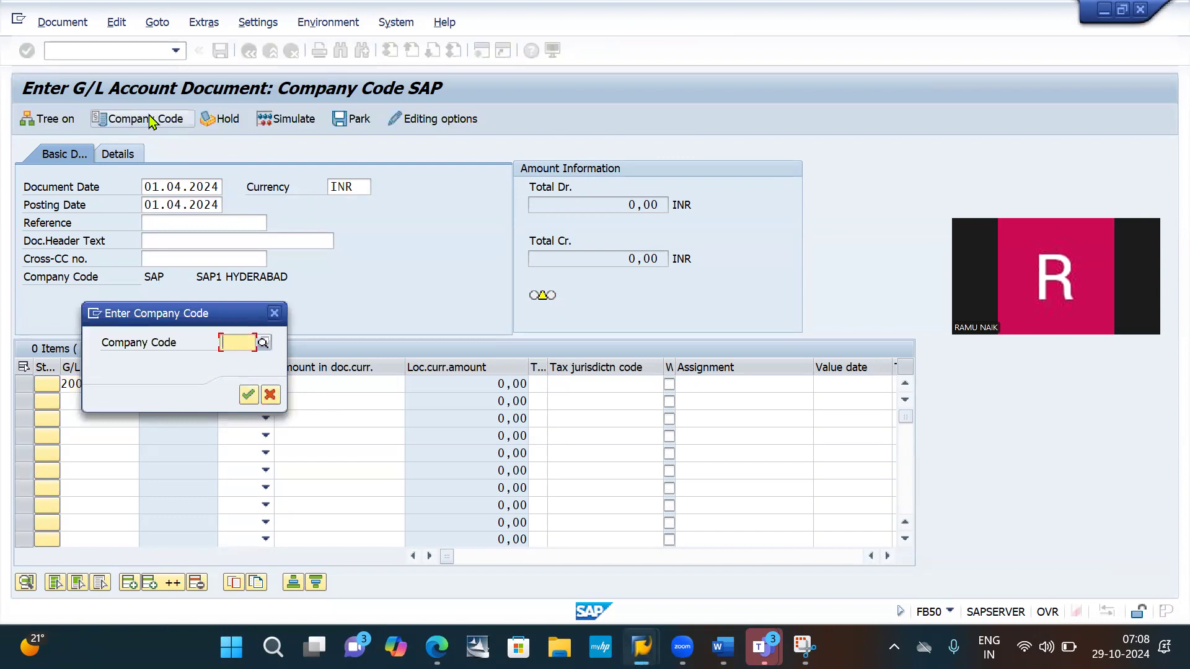
pyautogui.write('IB10')
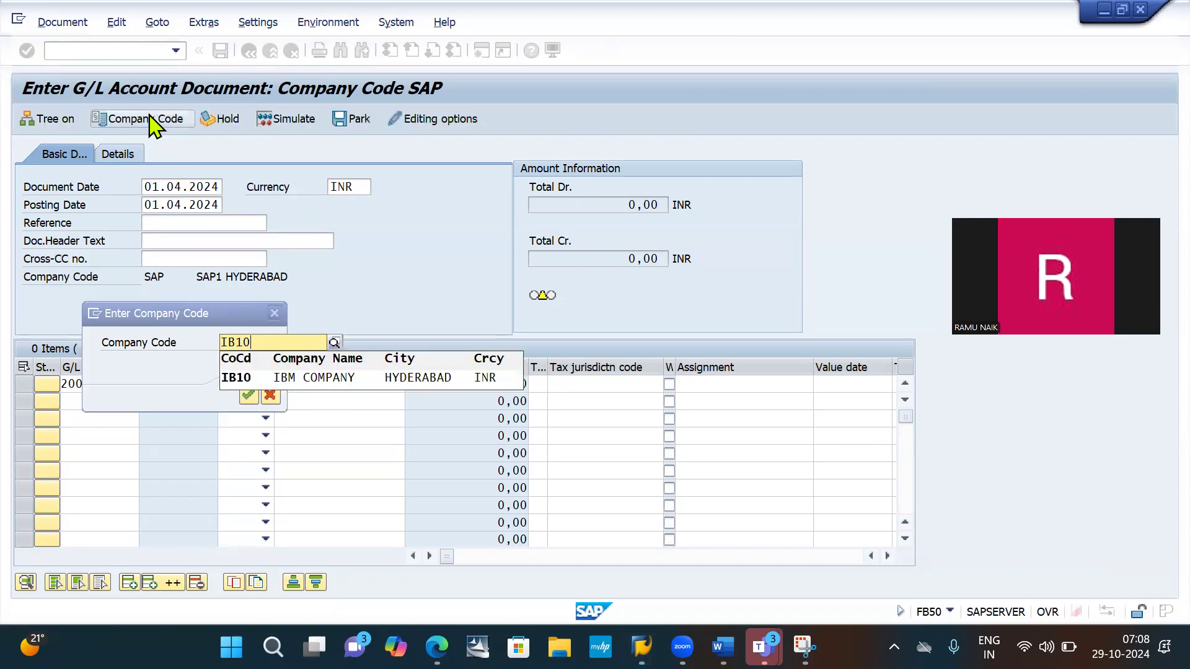
pyautogui.press('Return')
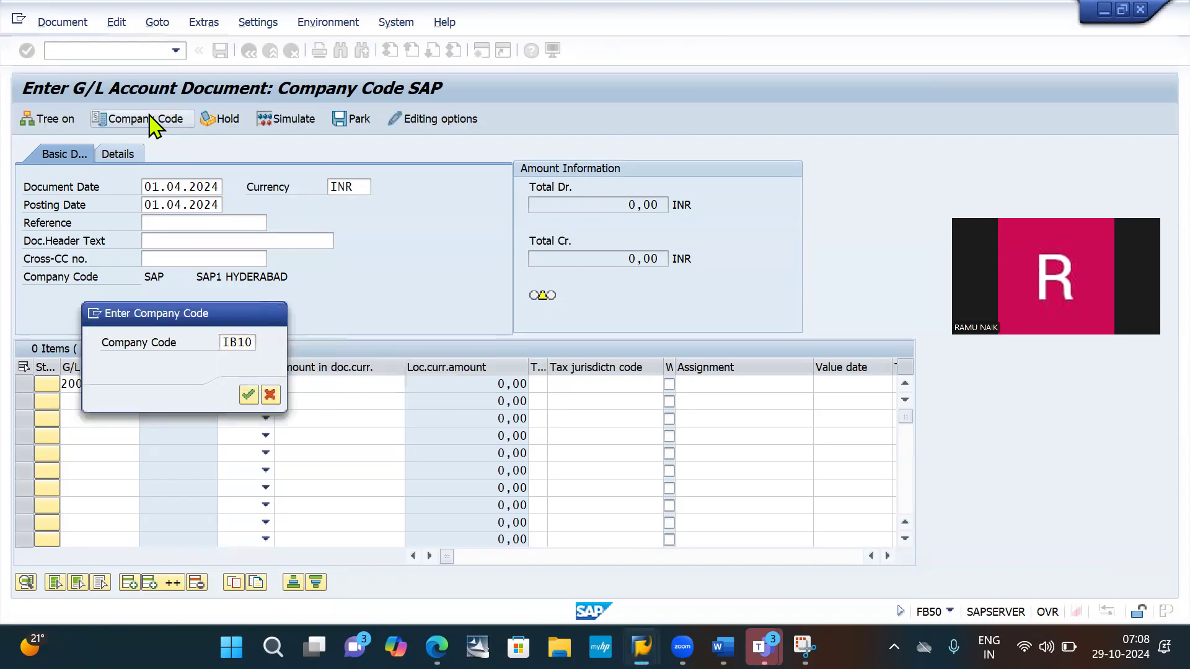
pyautogui.press('Return')
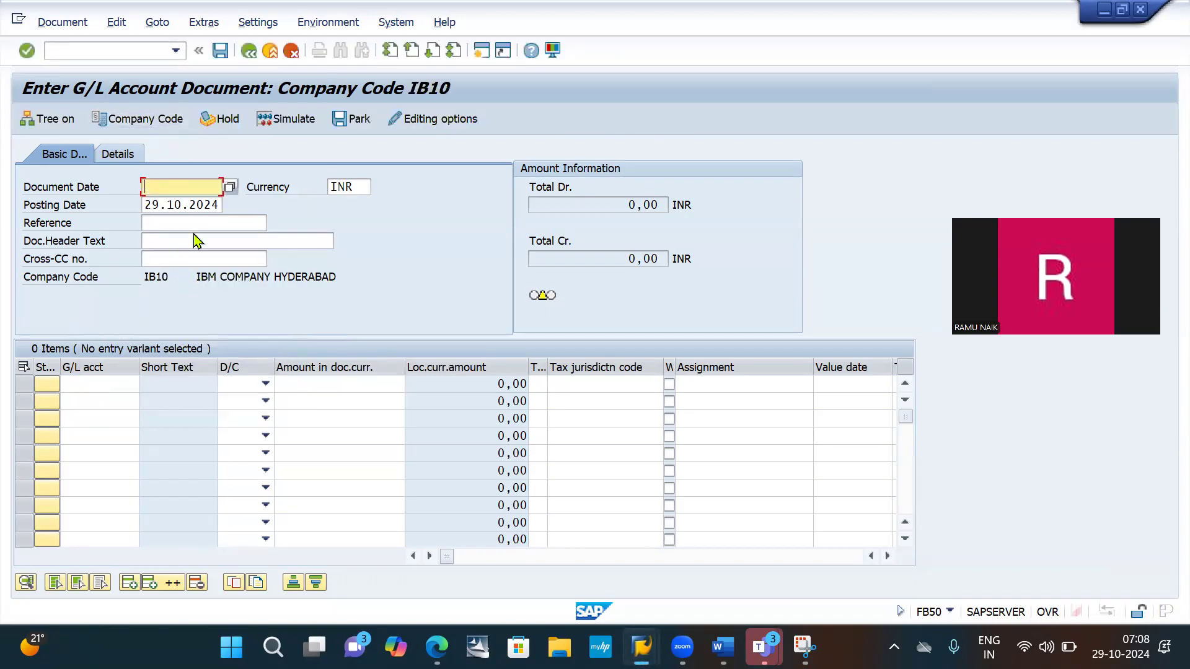
# - Enter 01.04.2024 as the document date for company code IB10 and copy it over the posting date
pyautogui.press('space')
pyautogui.press('Down')
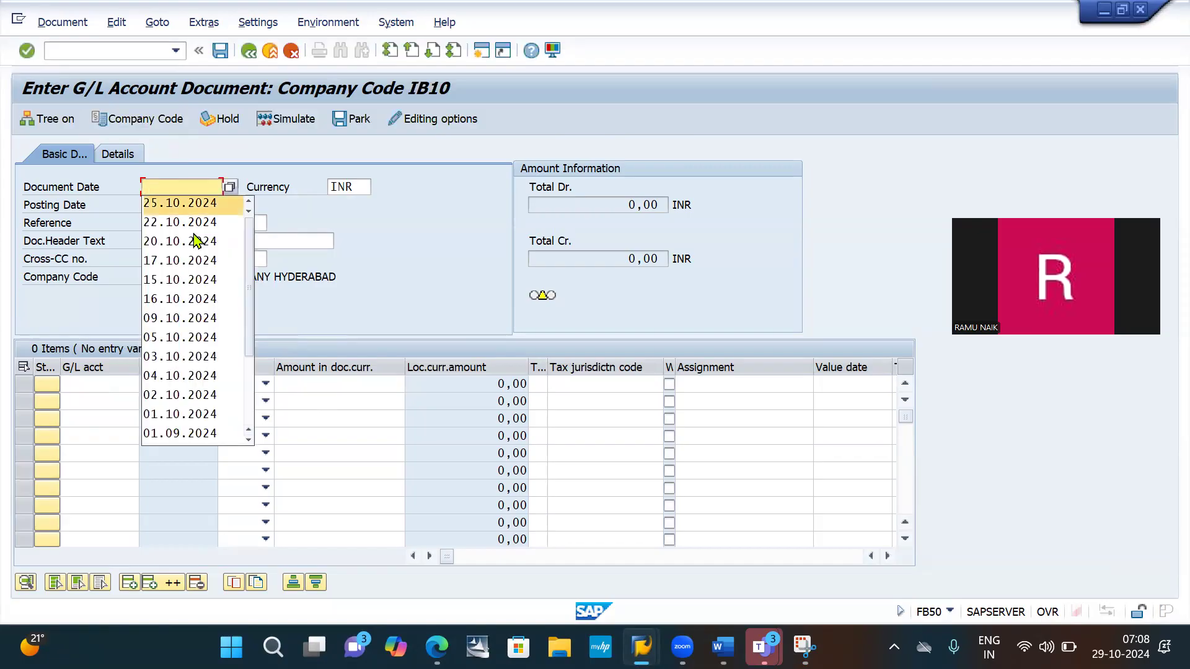
pyautogui.press('Up')
pyautogui.press('BackSpace')
pyautogui.write('01')
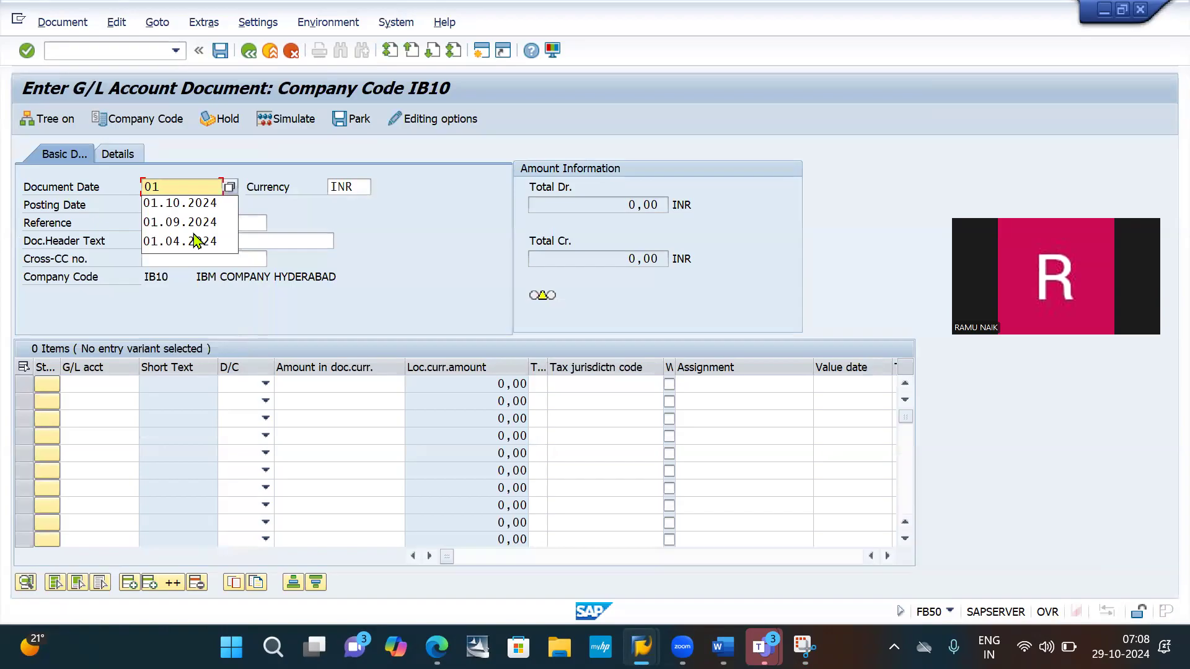
pyautogui.write('.04.2024')
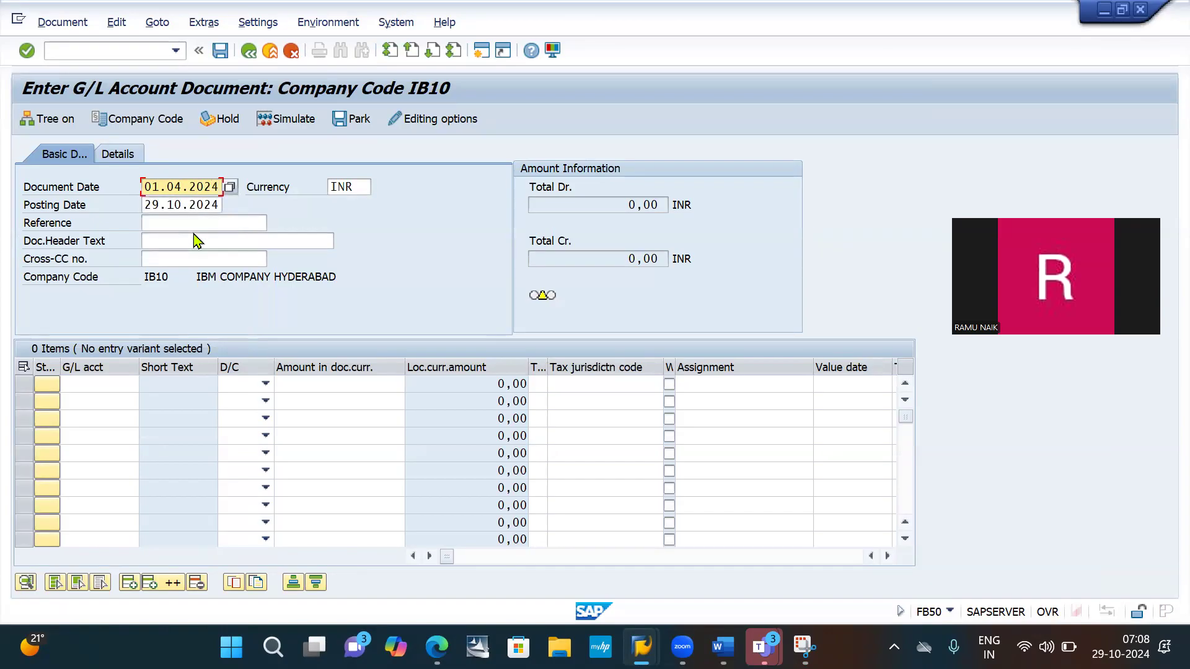
pyautogui.hotkey('ctrl', 'a')
pyautogui.hotkey('ctrl', 'c')
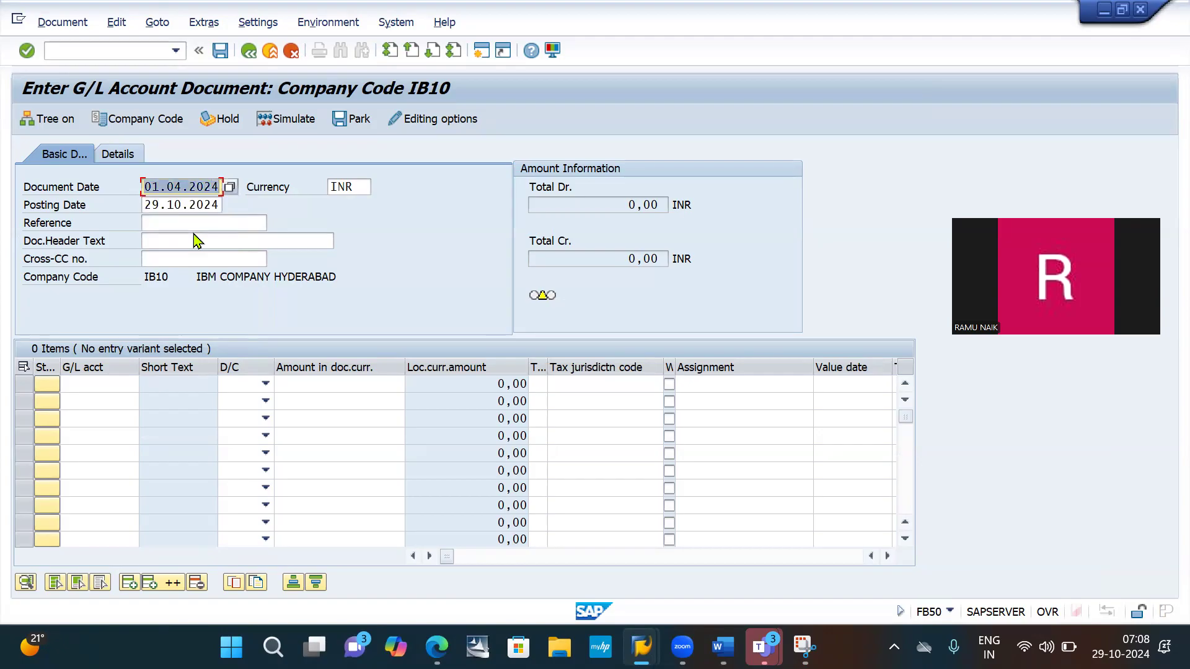
pyautogui.press('Right')
pyautogui.press('Down')
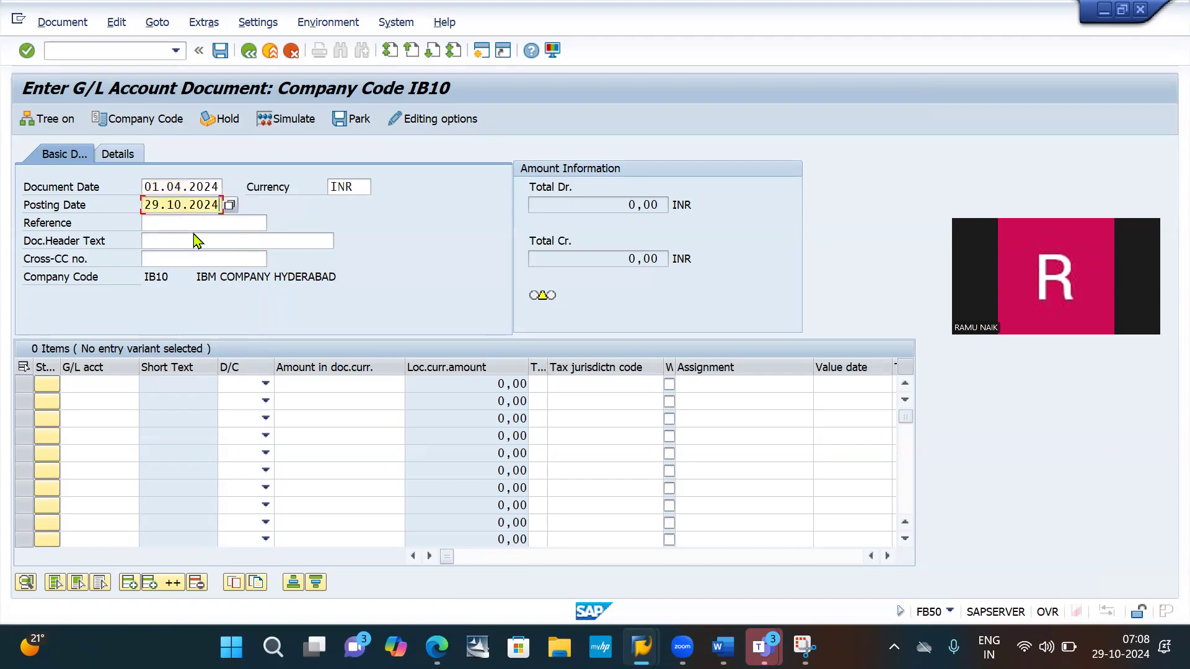
pyautogui.hotkey('ctrl', 'a')
pyautogui.hotkey('ctrl', 'v')
# - Fill the first line item with G/L account 200000 as a debit of 100000
pyautogui.click(107, 384)
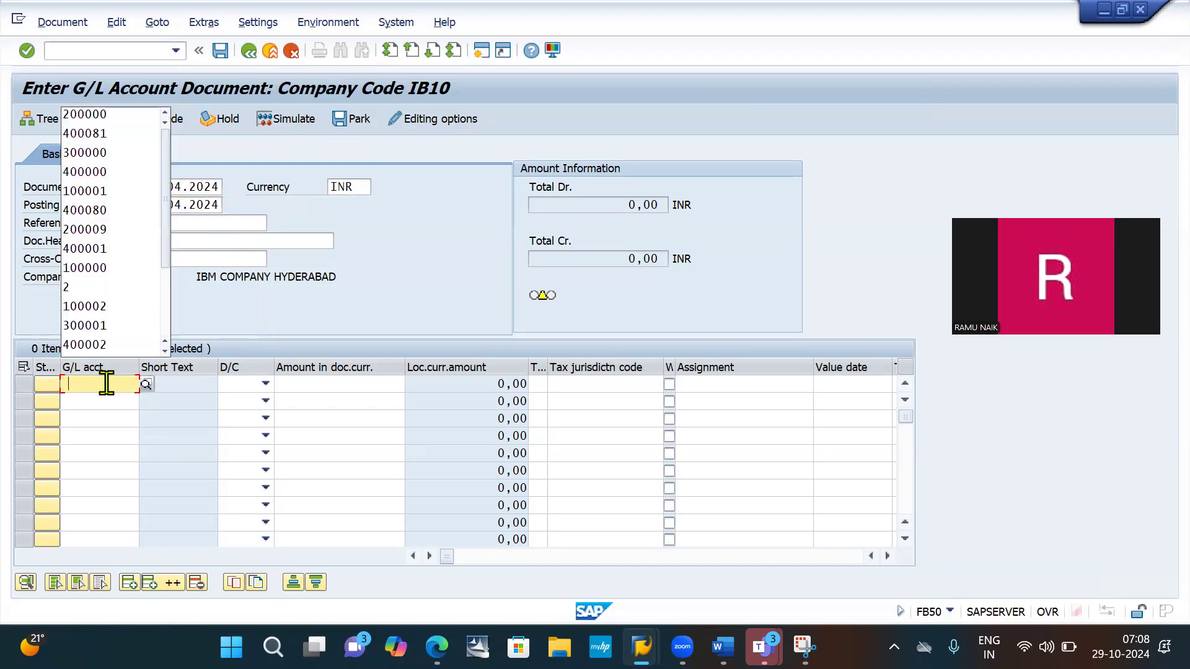
pyautogui.press('Down')
pyautogui.press('Return')
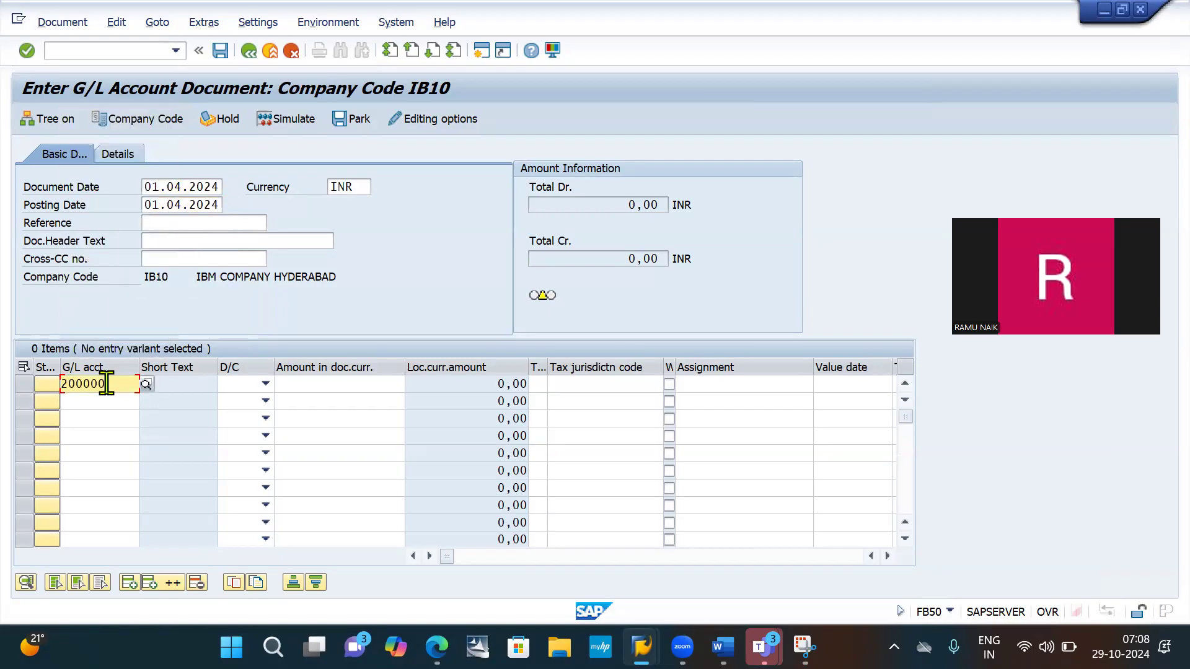
pyautogui.press('Tab')
pyautogui.press('c')
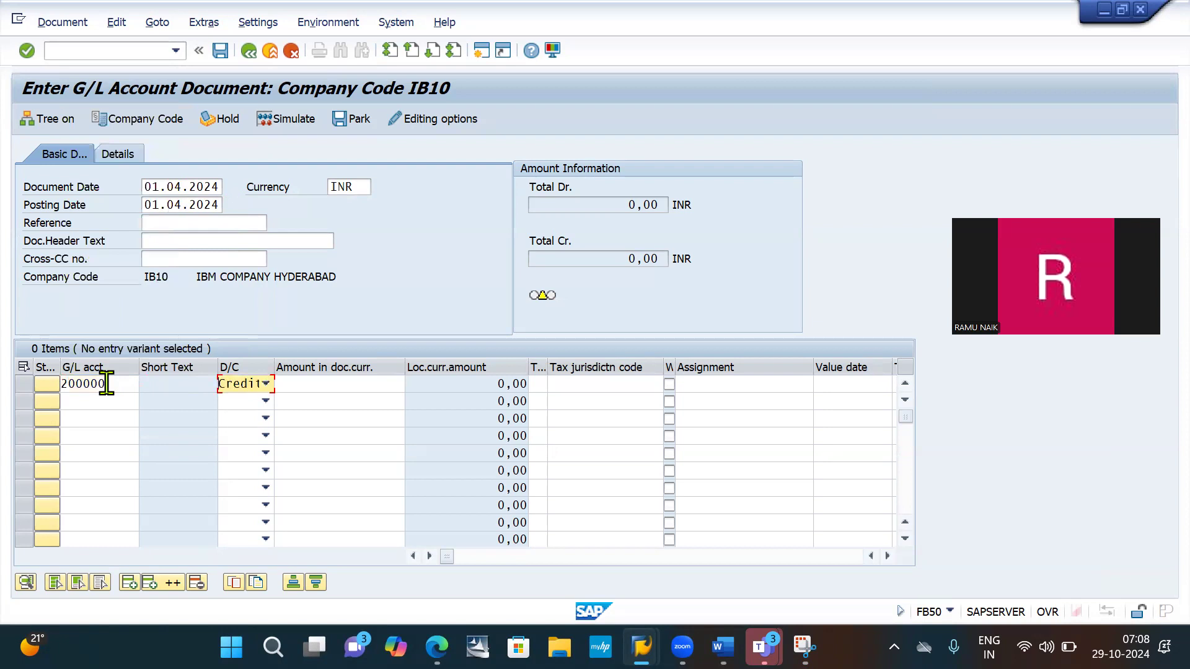
pyautogui.press('d')
pyautogui.press('Tab')
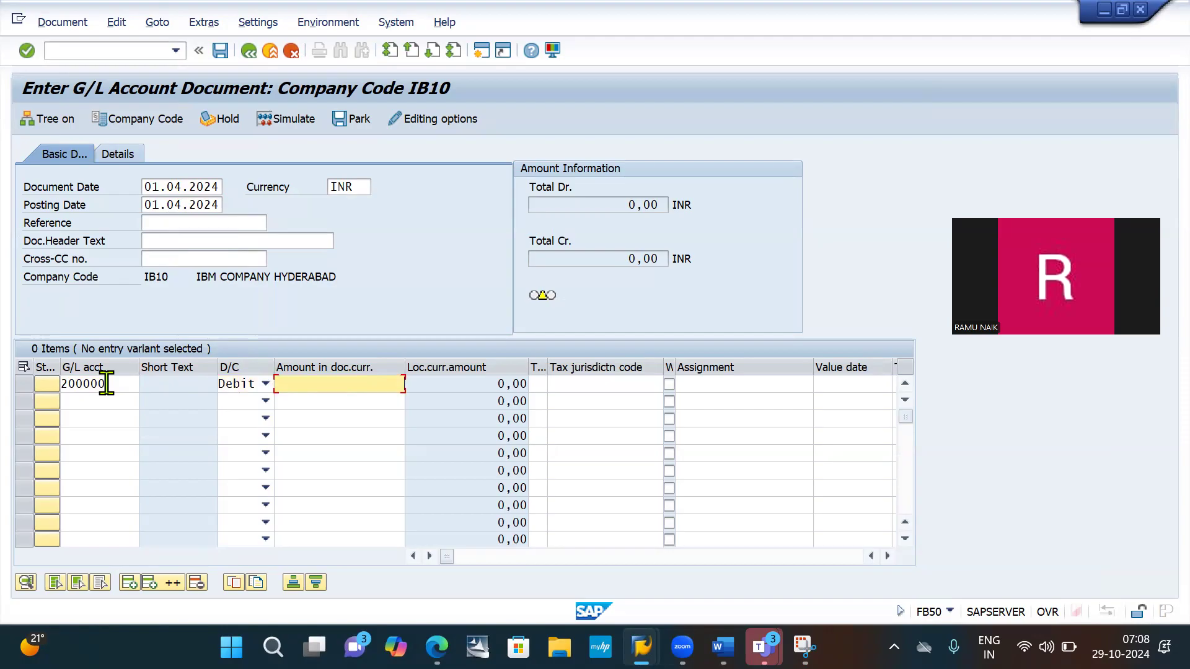
pyautogui.write('100000')
# - Add a second line item crediting G/L account 100004 with * as the amount, and accept the period adjustment
pyautogui.click(110, 403)
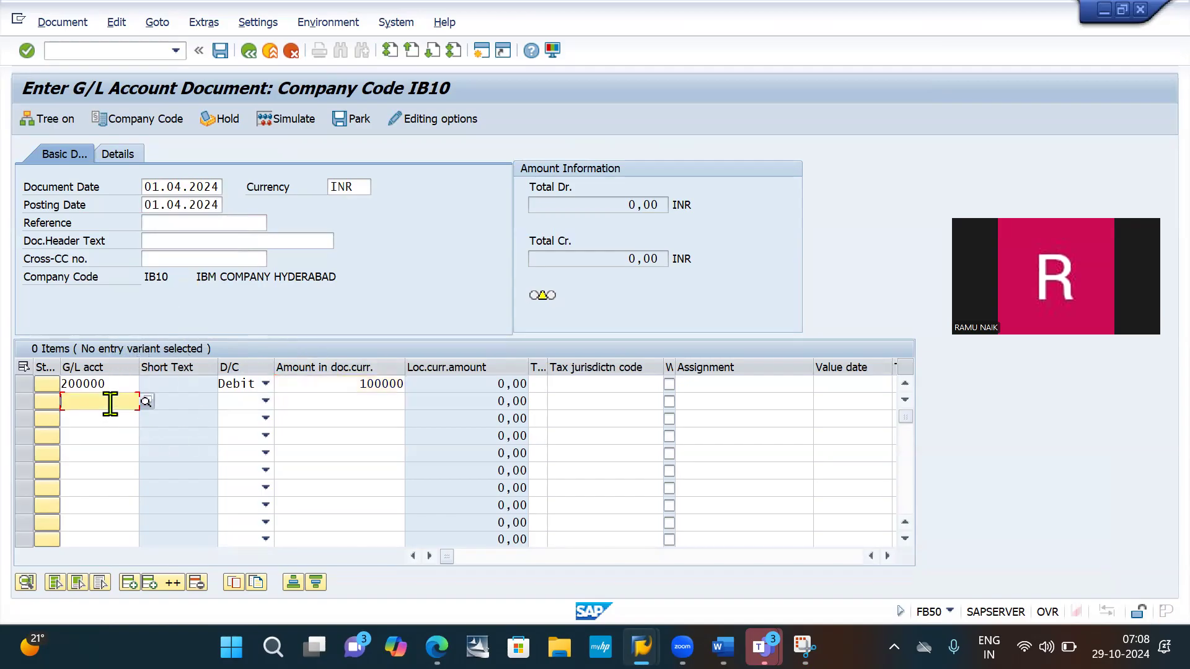
pyautogui.write('100')
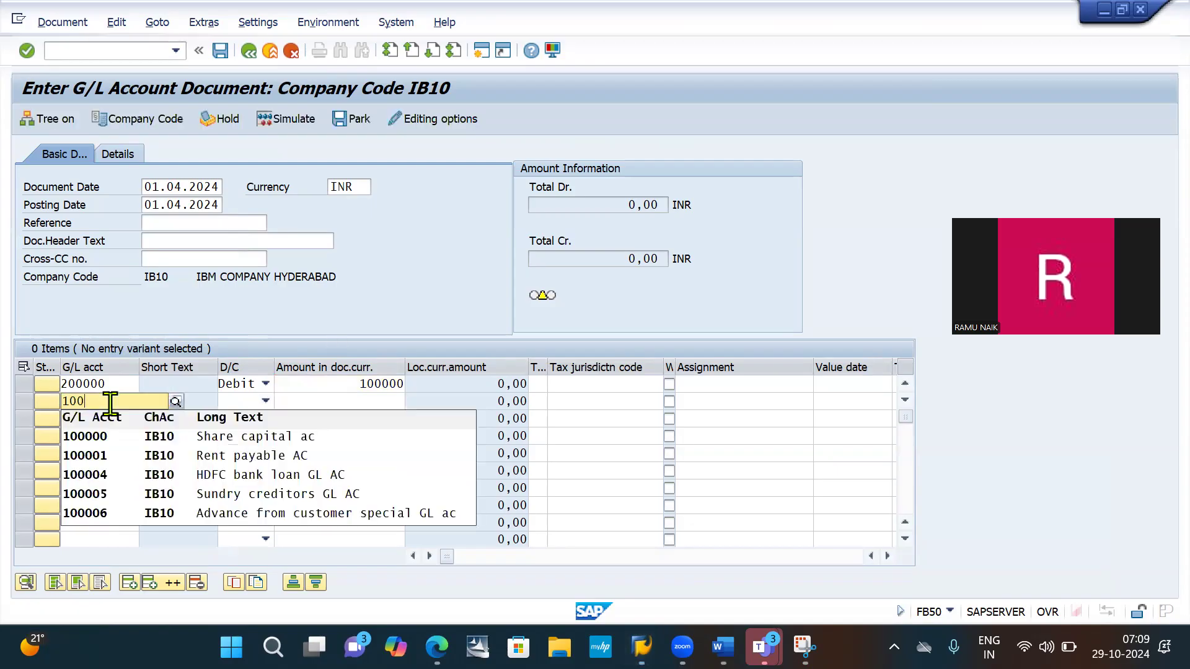
pyautogui.write('004')
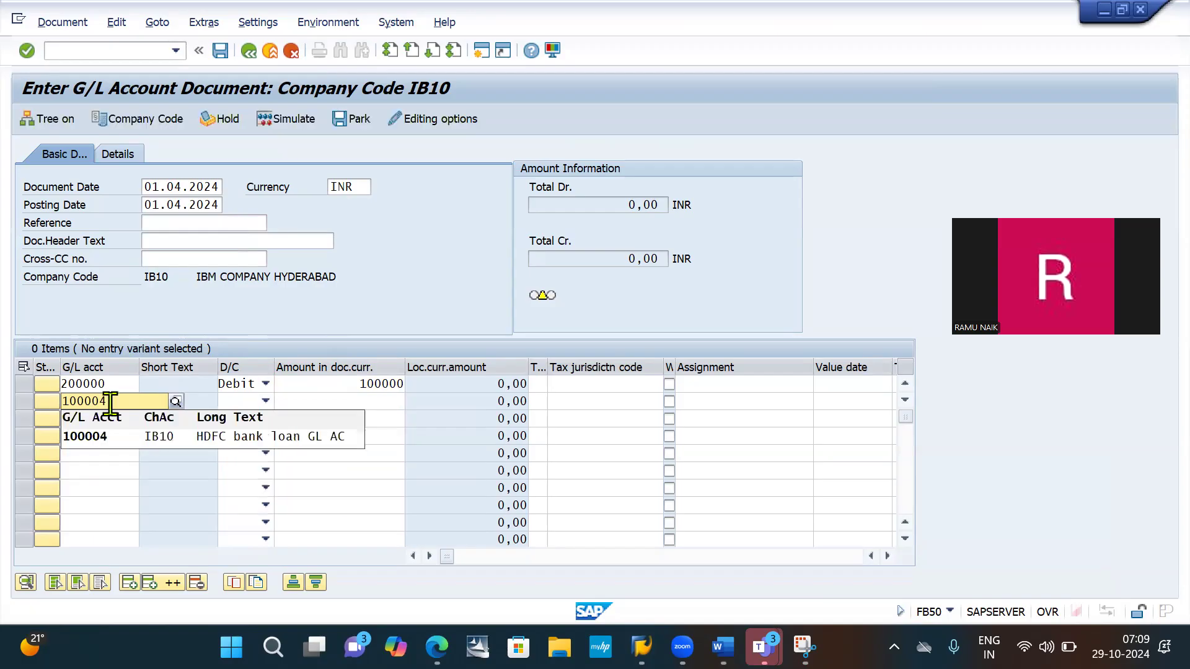
pyautogui.press('Tab')
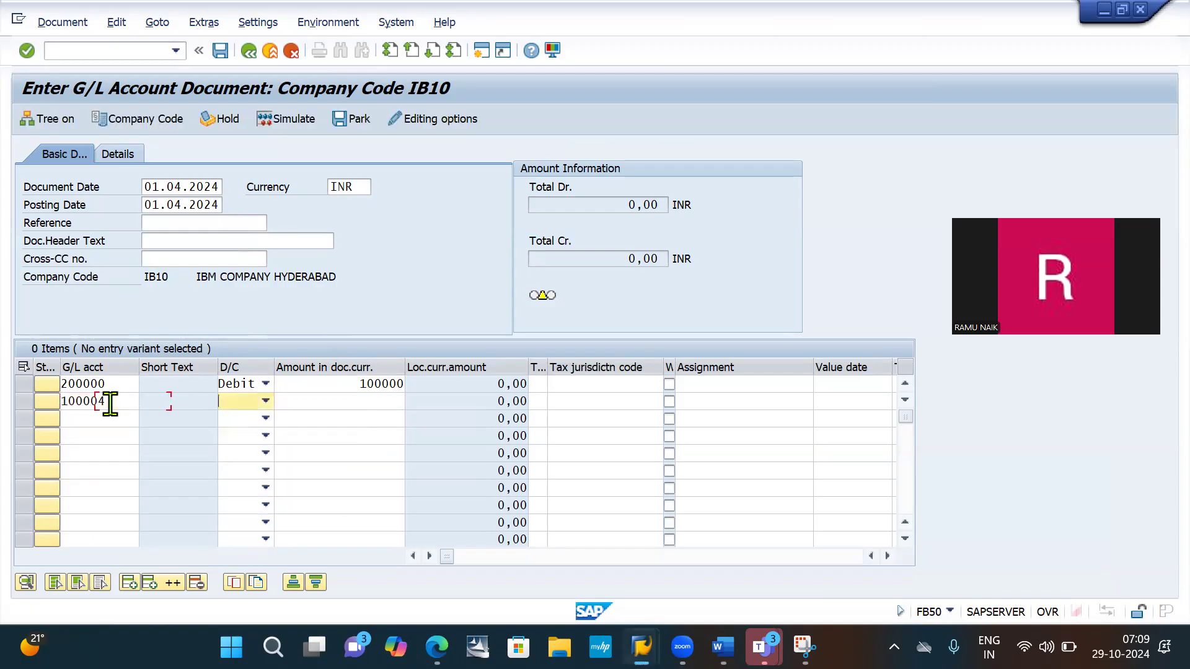
pyautogui.press('c')
pyautogui.press('Tab')
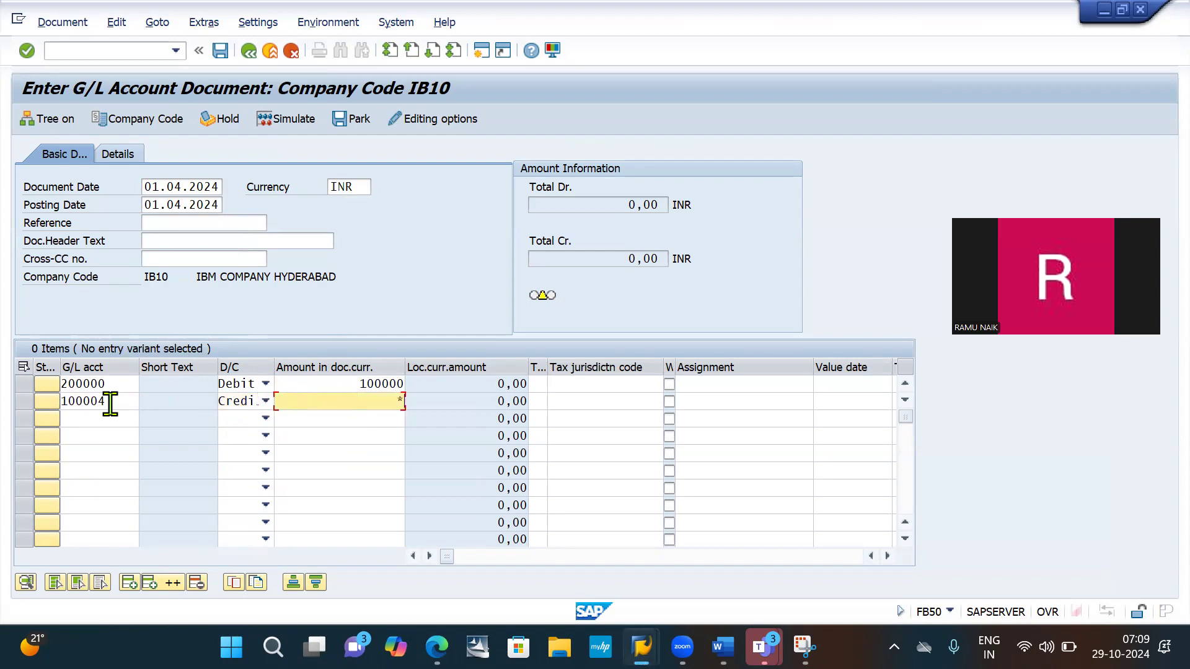
pyautogui.press('Return')
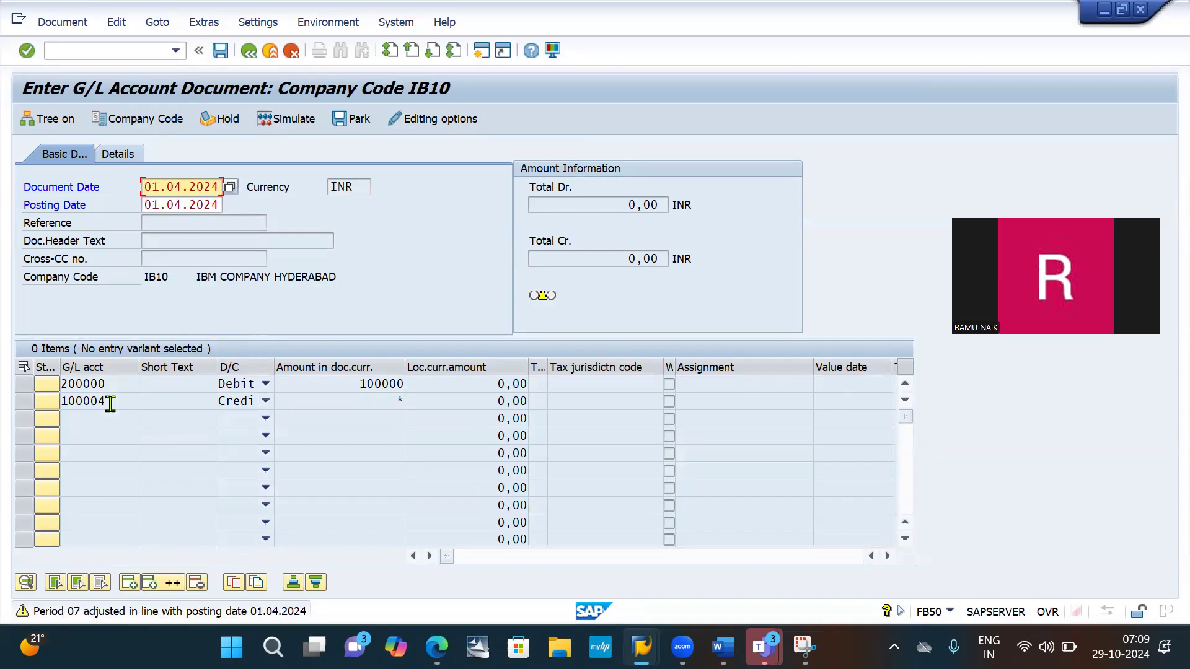
pyautogui.press('Return')
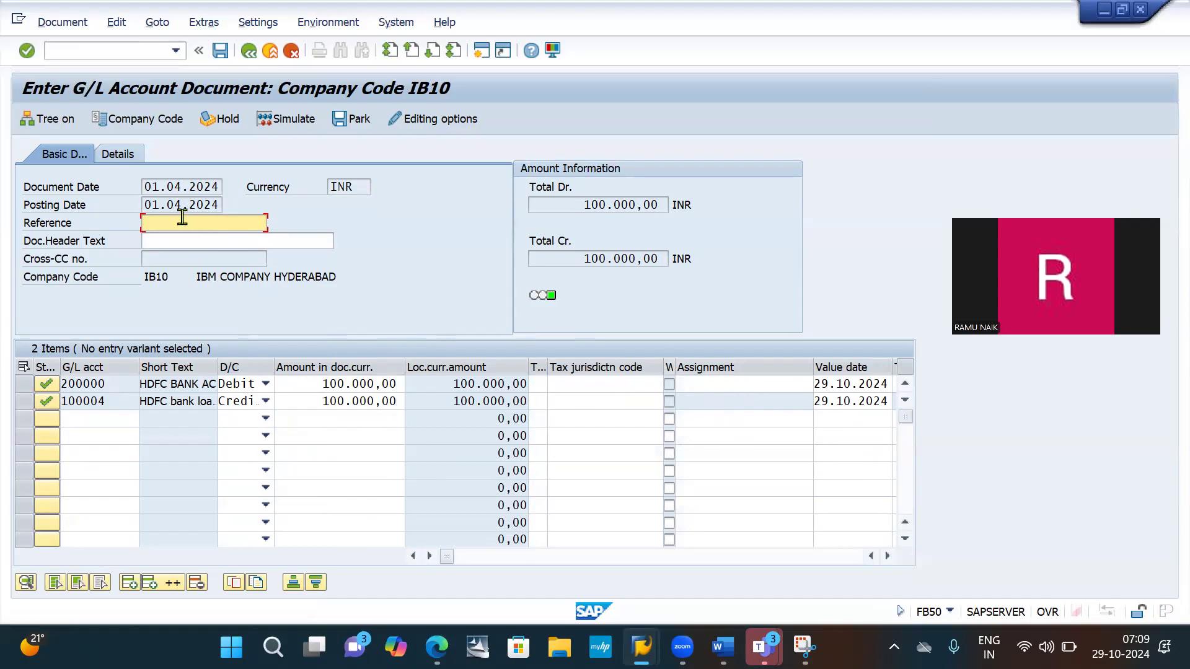
# - Replace the value date of both line items with the document date, 01.04.2024
pyautogui.click(146, 187)
pyautogui.hotkey('ctrl', 'c')
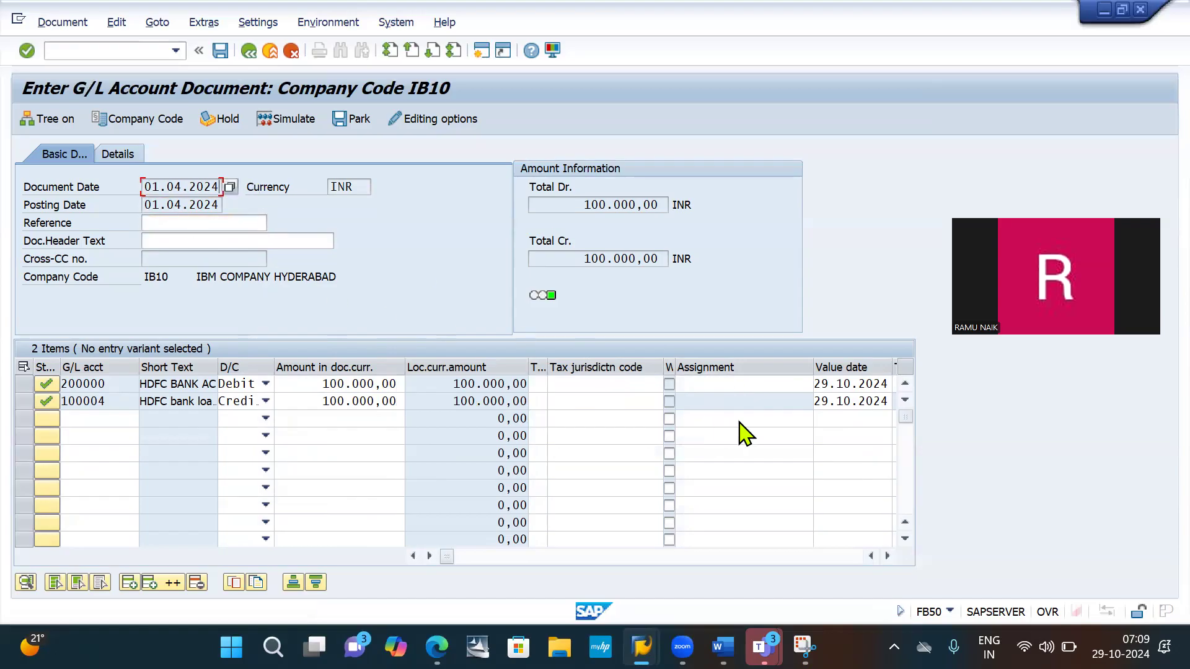
pyautogui.click(848, 379)
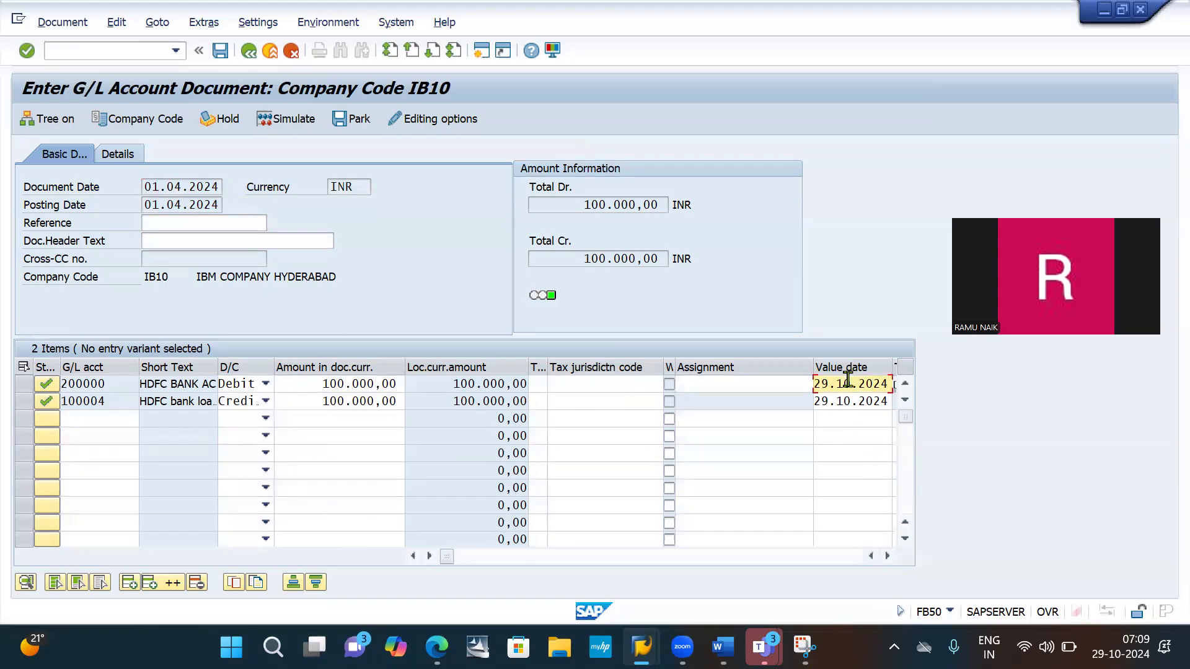
pyautogui.doubleClick(847, 379)
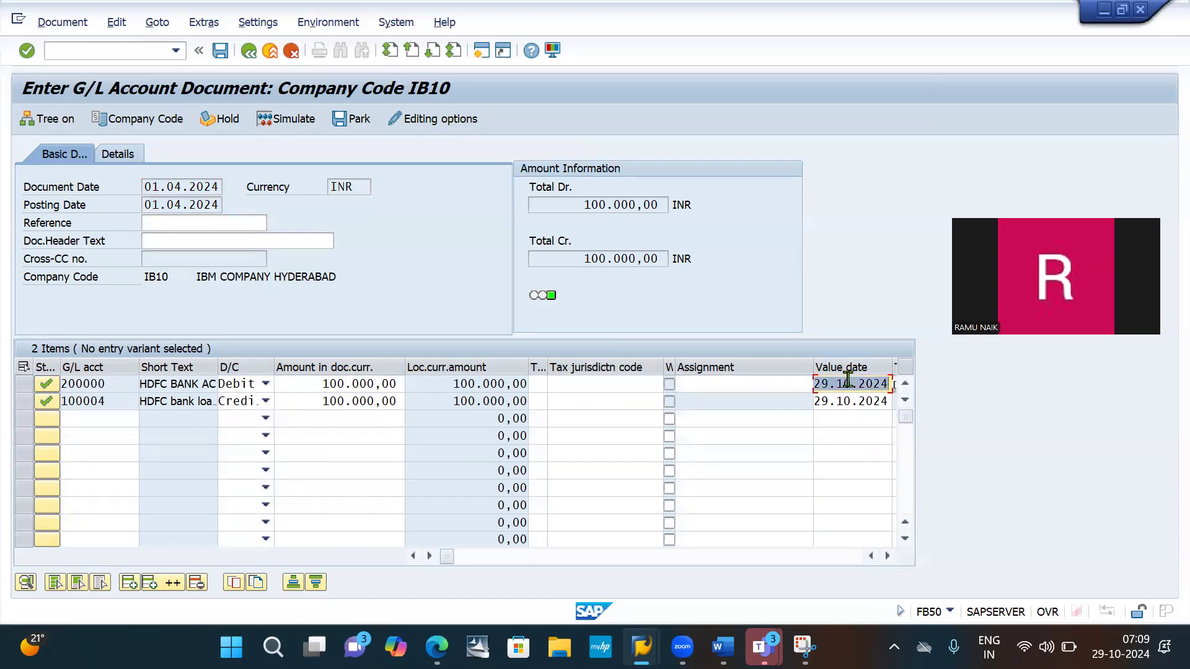
pyautogui.hotkey('ctrl', 'v')
pyautogui.click(855, 405)
pyautogui.doubleClick(855, 404)
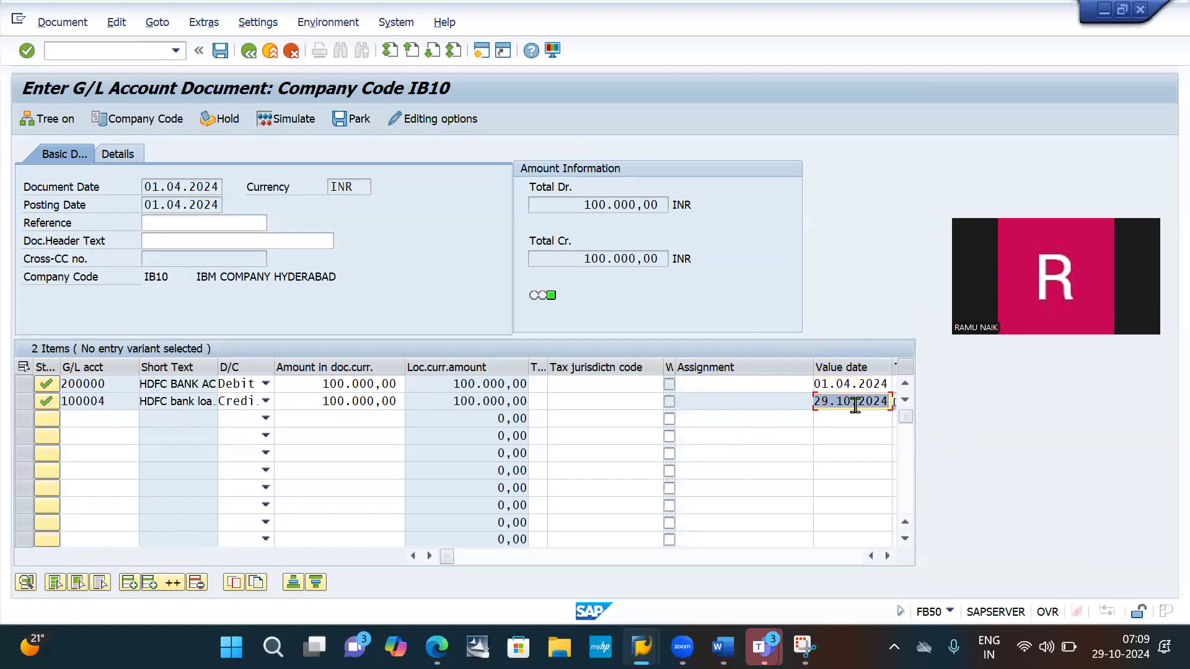
pyautogui.hotkey('ctrl', 'v')
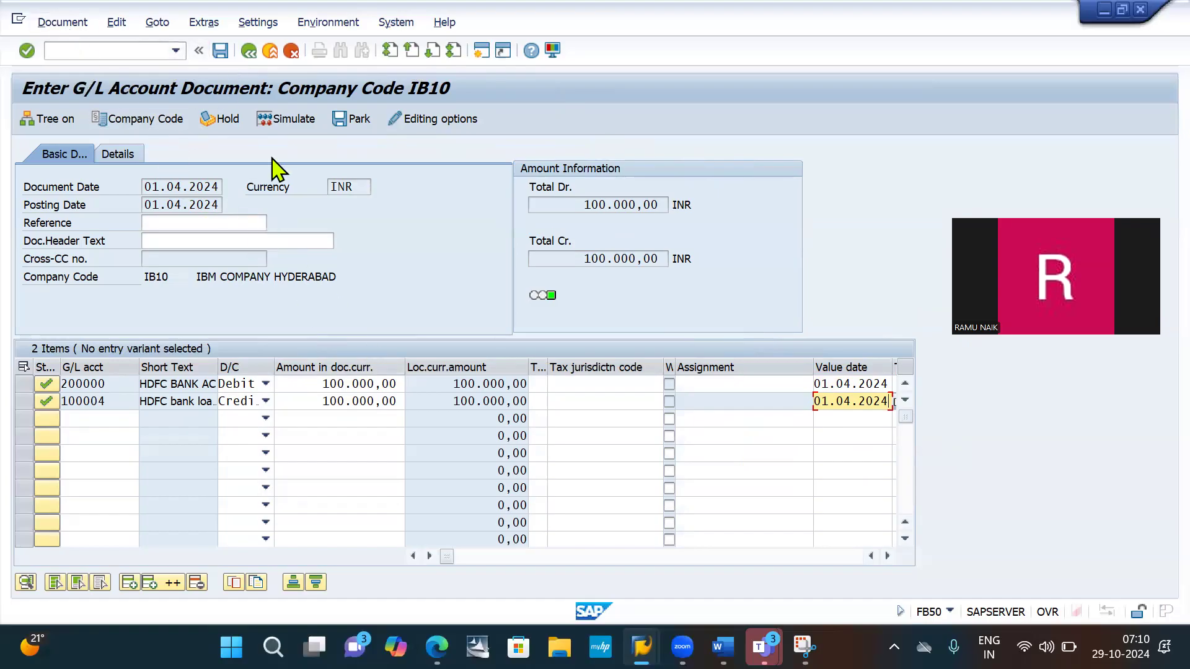
# - Simulate the posting to review the document overview, and return to the entry screen
pyautogui.click(288, 133)
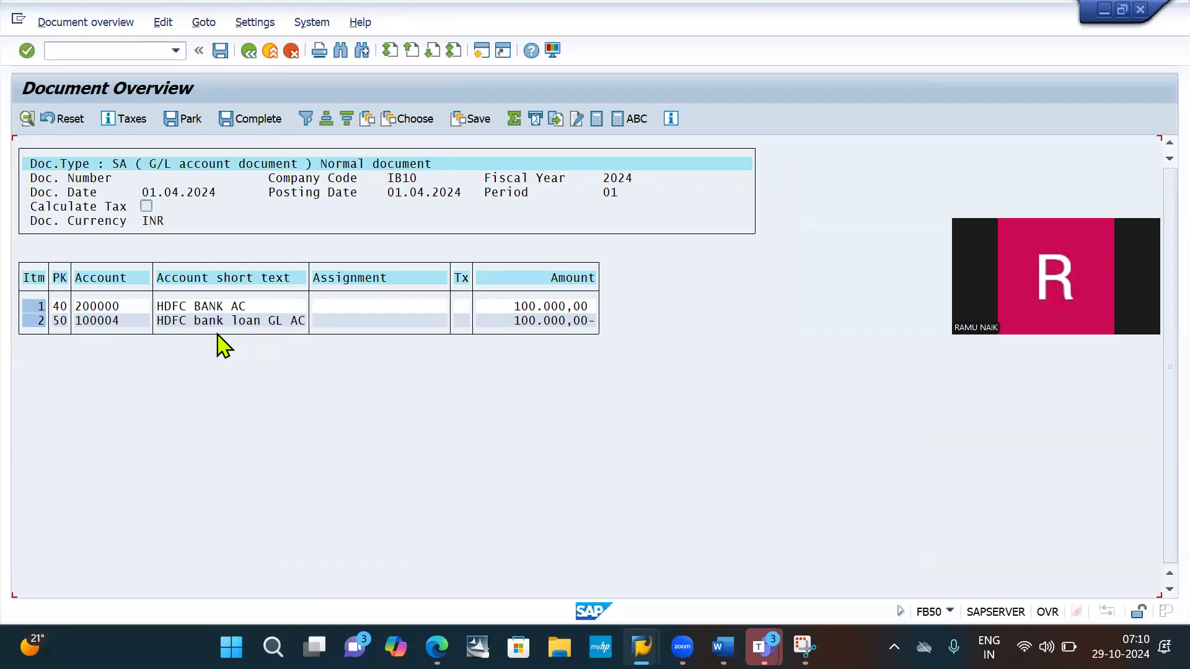
pyautogui.click(248, 51)
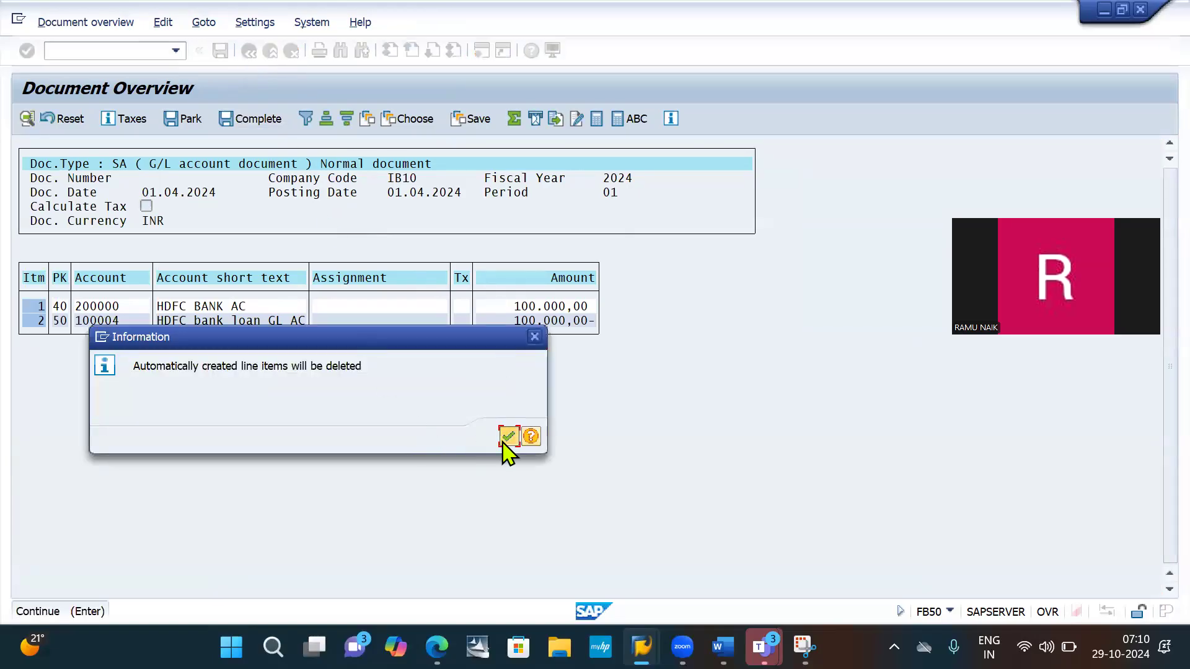
pyautogui.click(505, 440)
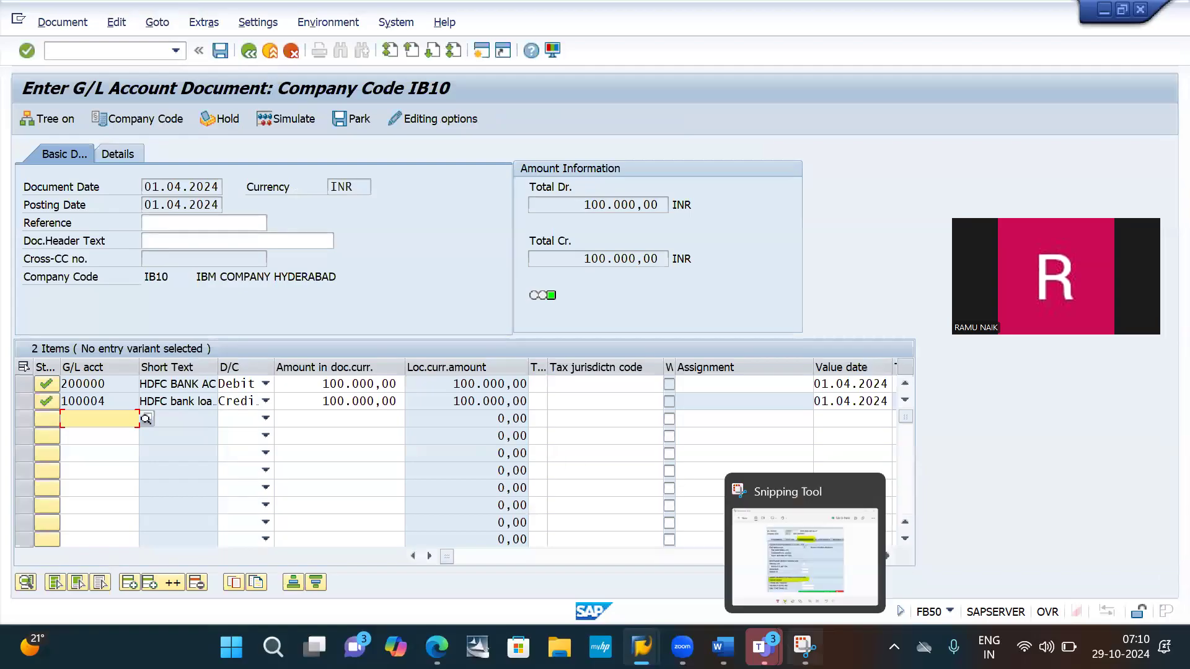
# - Switch to Snipping Tool and capture the FB50 entry screen from its title down to the line items
pyautogui.click(743, 578)
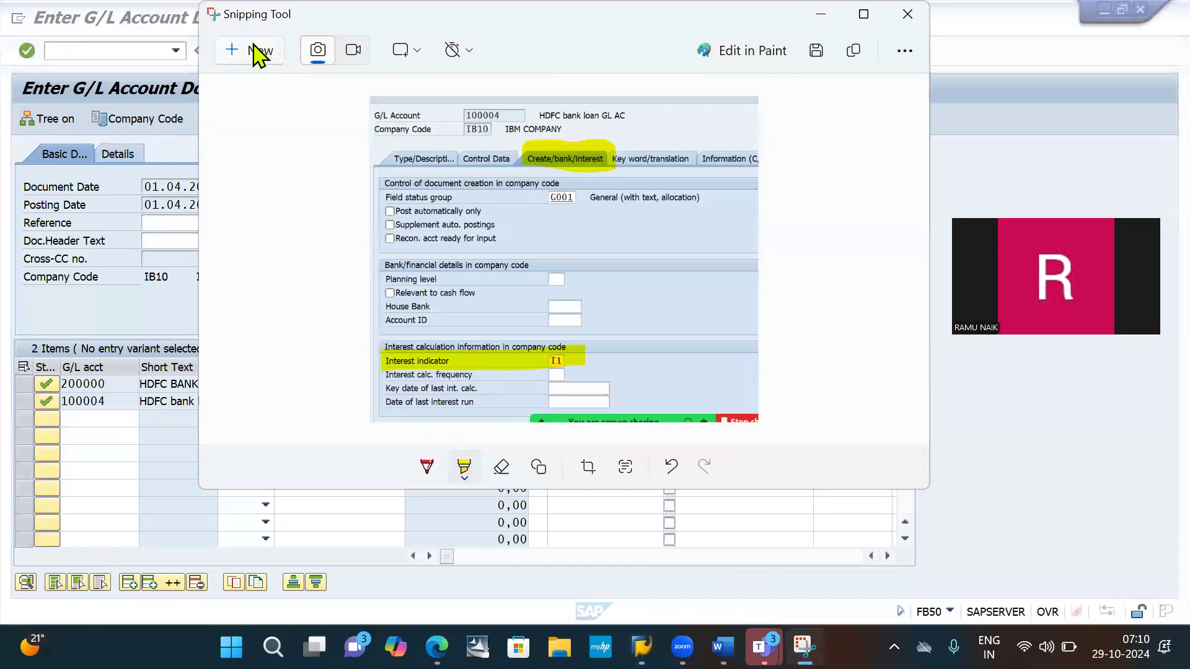
pyautogui.click(251, 47)
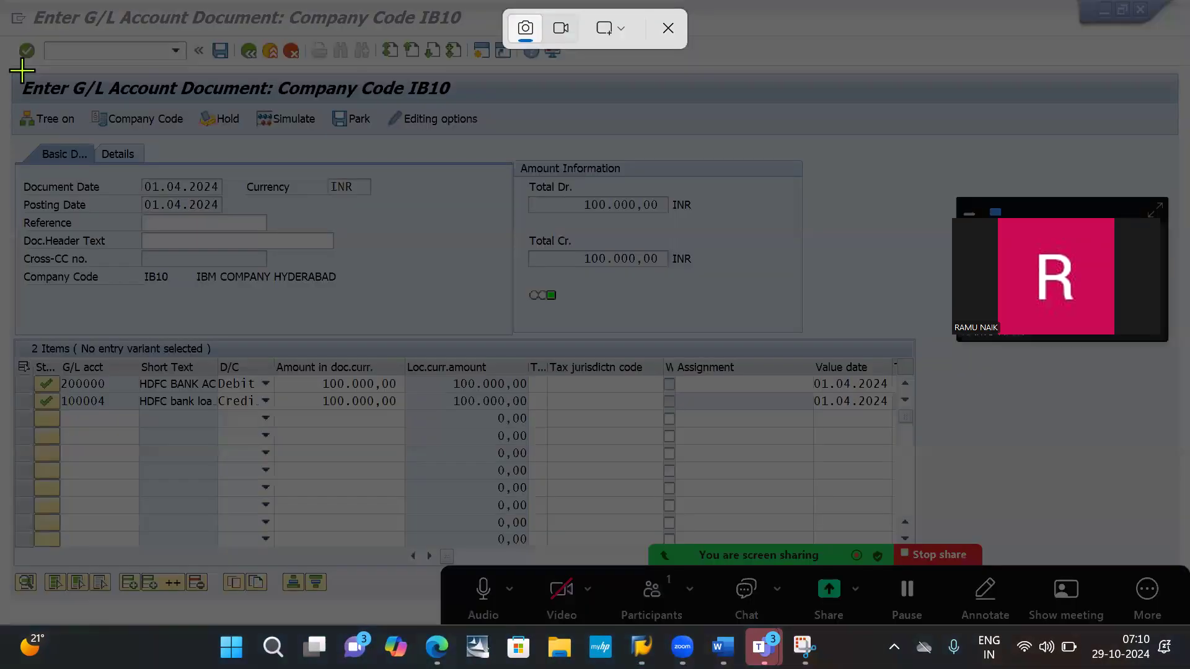
pyautogui.moveTo(6, 69); pyautogui.dragTo(923, 425)
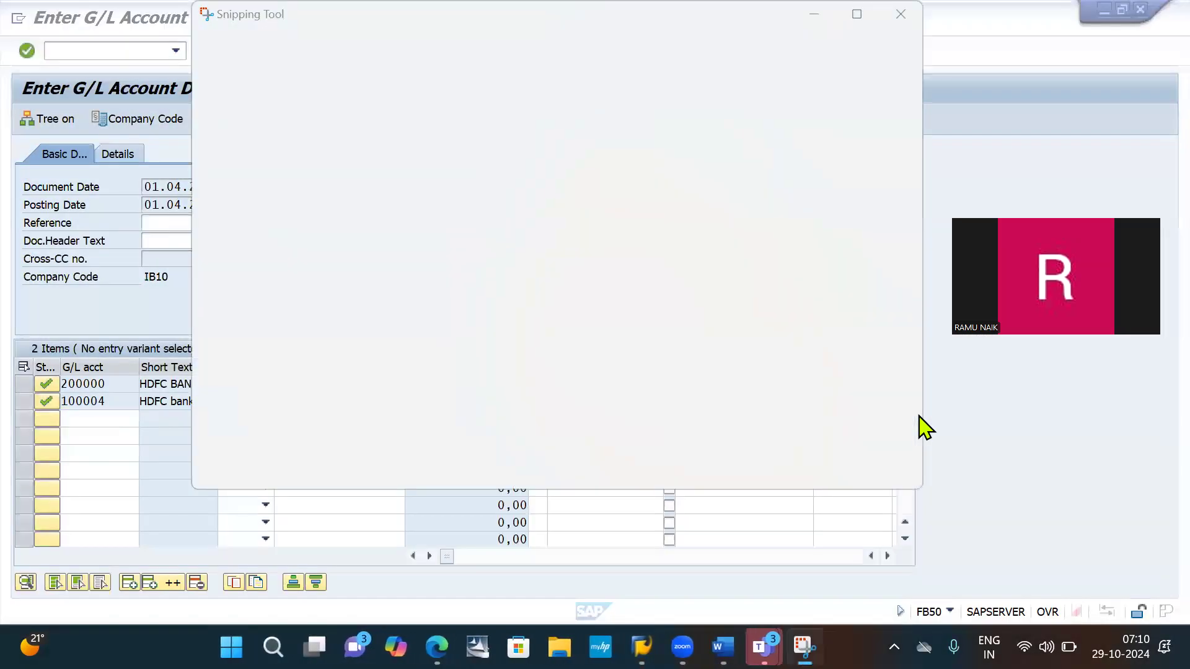
# - Switch to the Account receivable IB10 document in Word, paste the FB50 screenshot under item 10, and save the document
pyautogui.hotkey('alt', 'Tab')
pyautogui.press('Tab')
pyautogui.press('Tab')
pyautogui.hotkey('alt', 'shift', 'Tab')
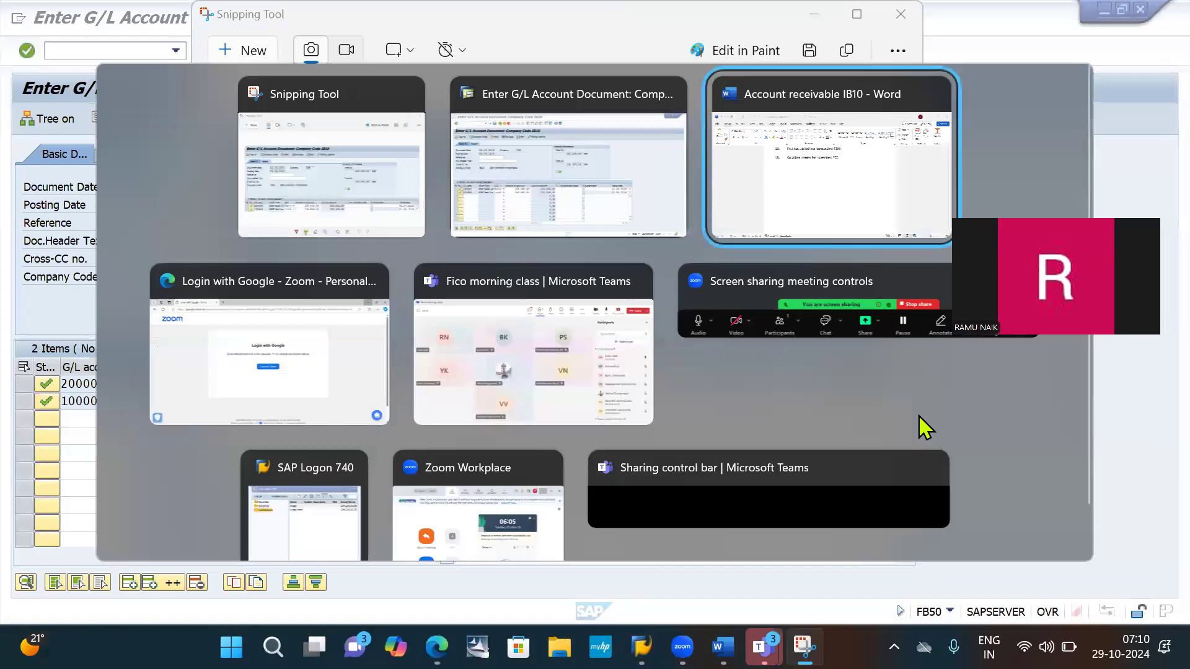
pyautogui.hotkey('ctrl', 'v')
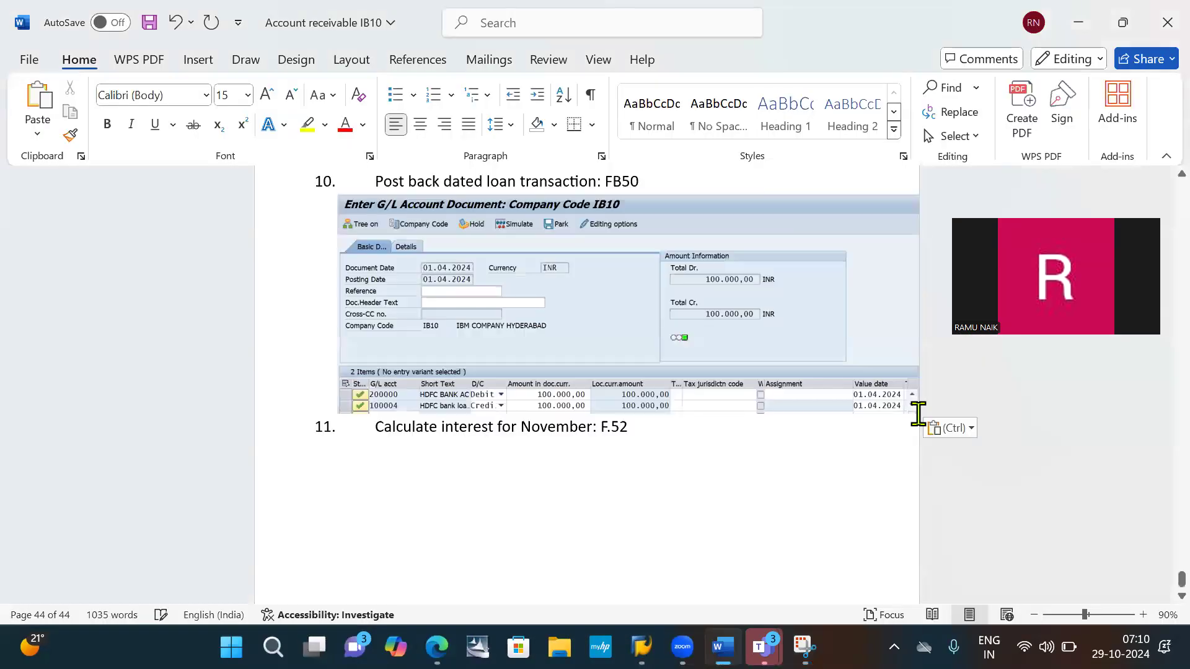
pyautogui.hotkey('ctrl', 's')
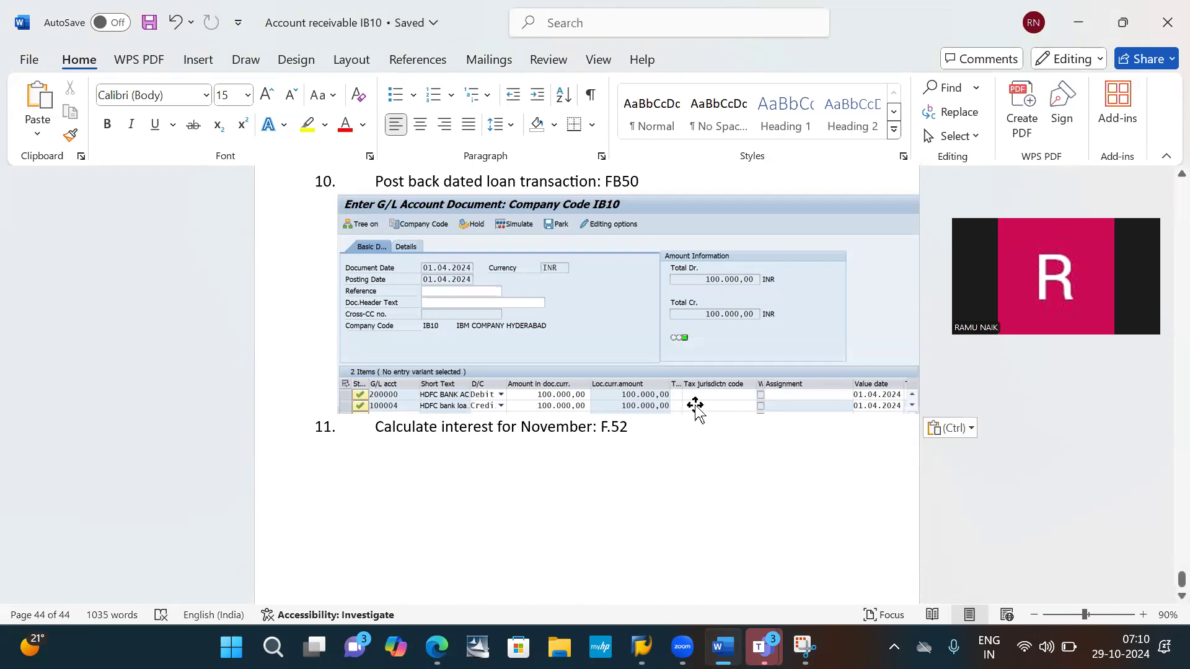
# - Add the line POST below the pasted FB50 screenshot, followed by a new empty line
pyautogui.press('Return')
pyautogui.write('POST')
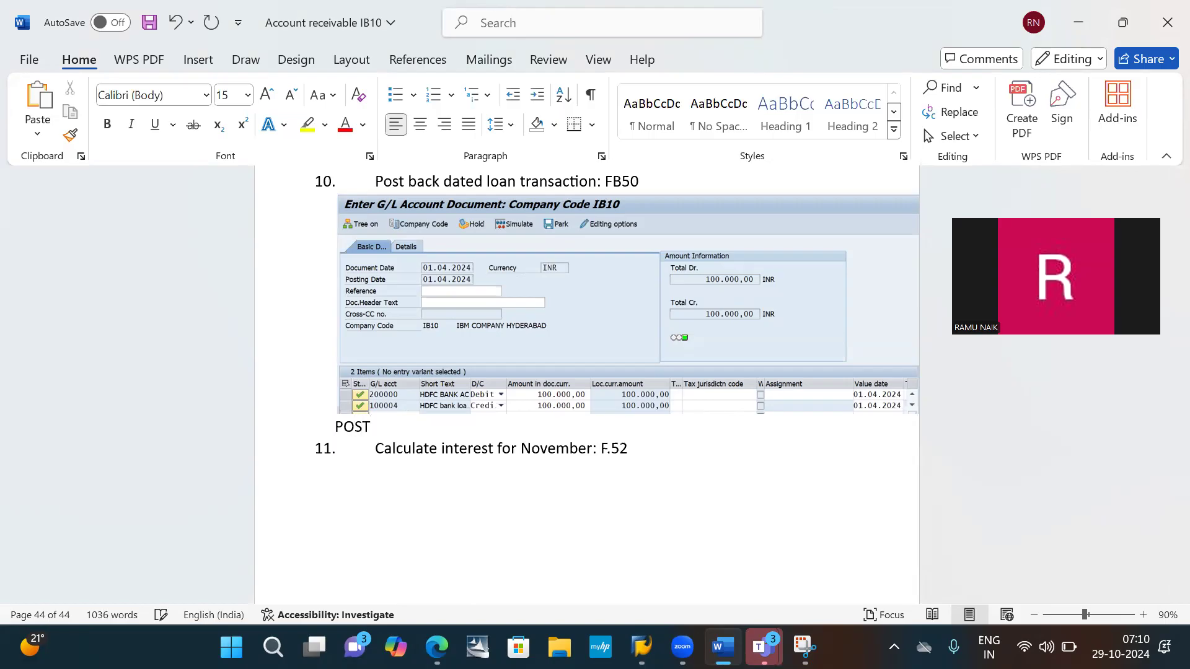
pyautogui.press('Return')
# - Switch to the SAP G/L account document entry screen and post the document
pyautogui.hotkey('alt', 'Tab')
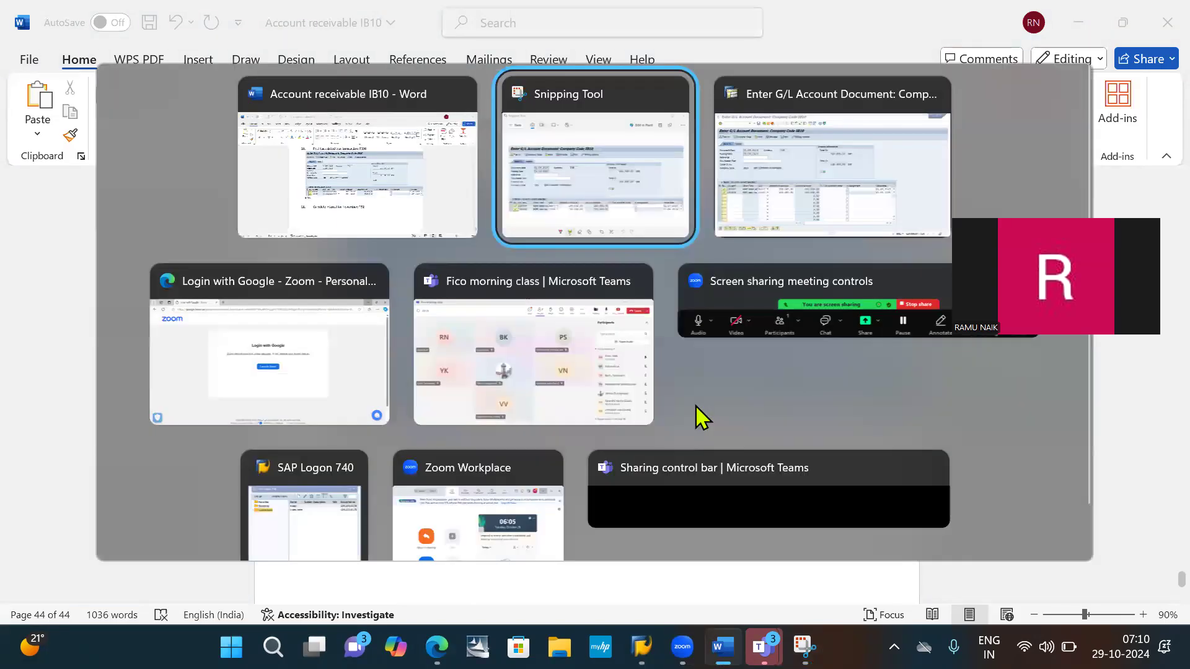
pyautogui.hotkey('alt', 'Tab')
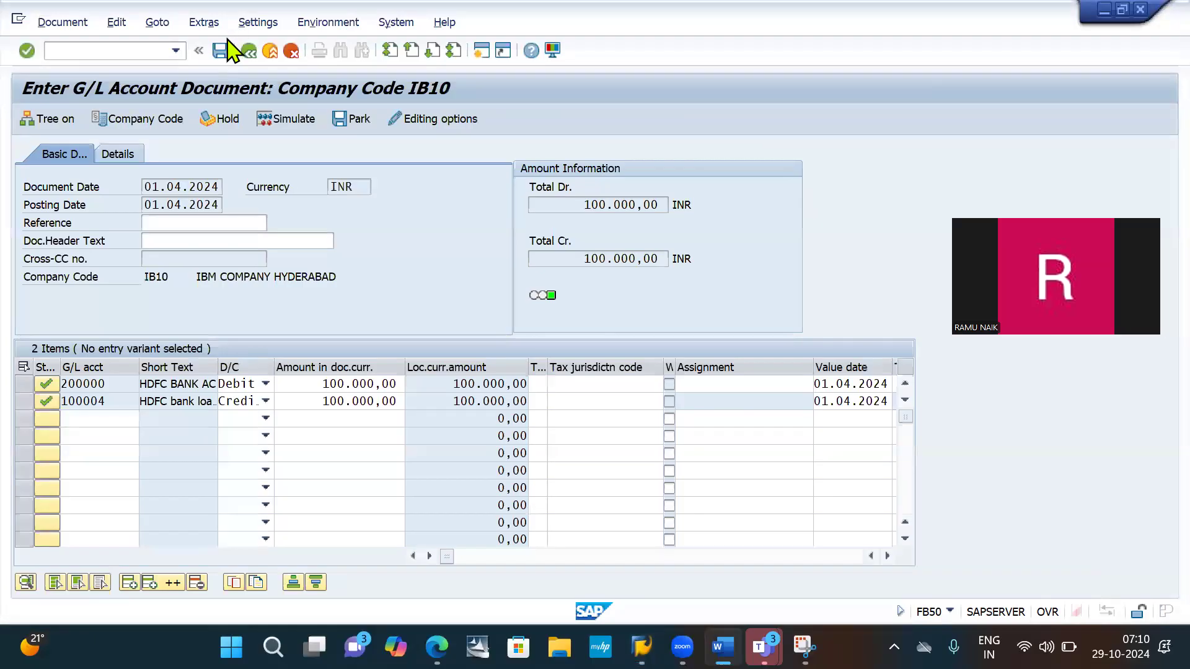
pyautogui.click(220, 52)
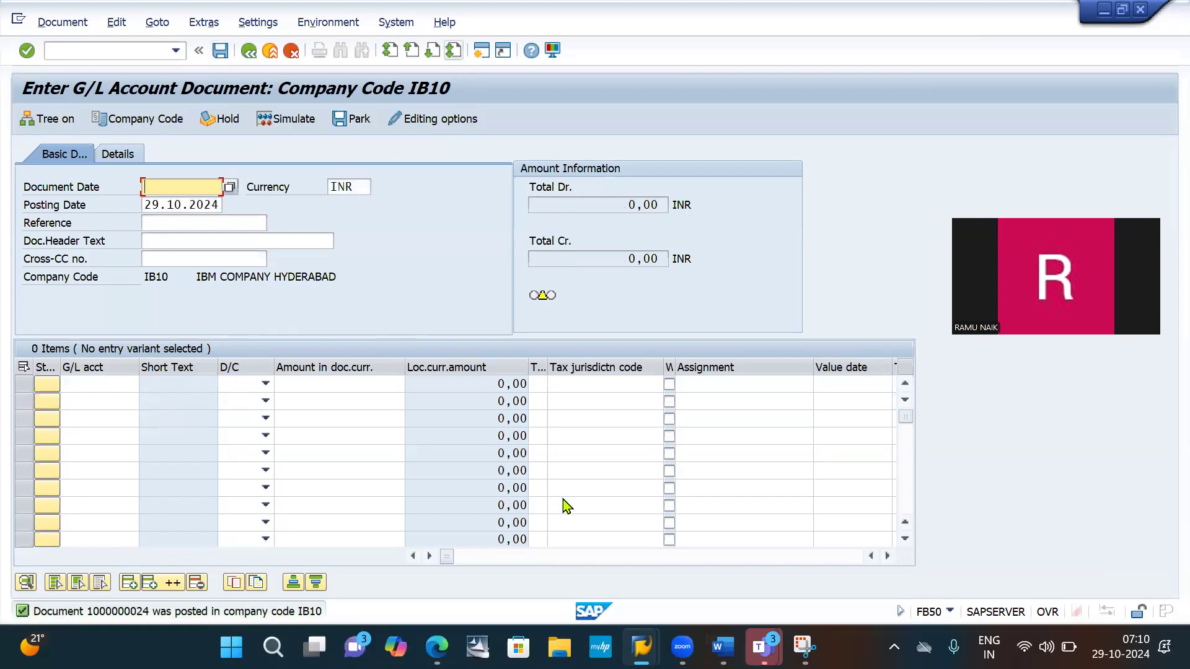
# - Switch to Snipping Tool and capture the SAP status message about the posted document
pyautogui.hotkey('alt', 'Tab')
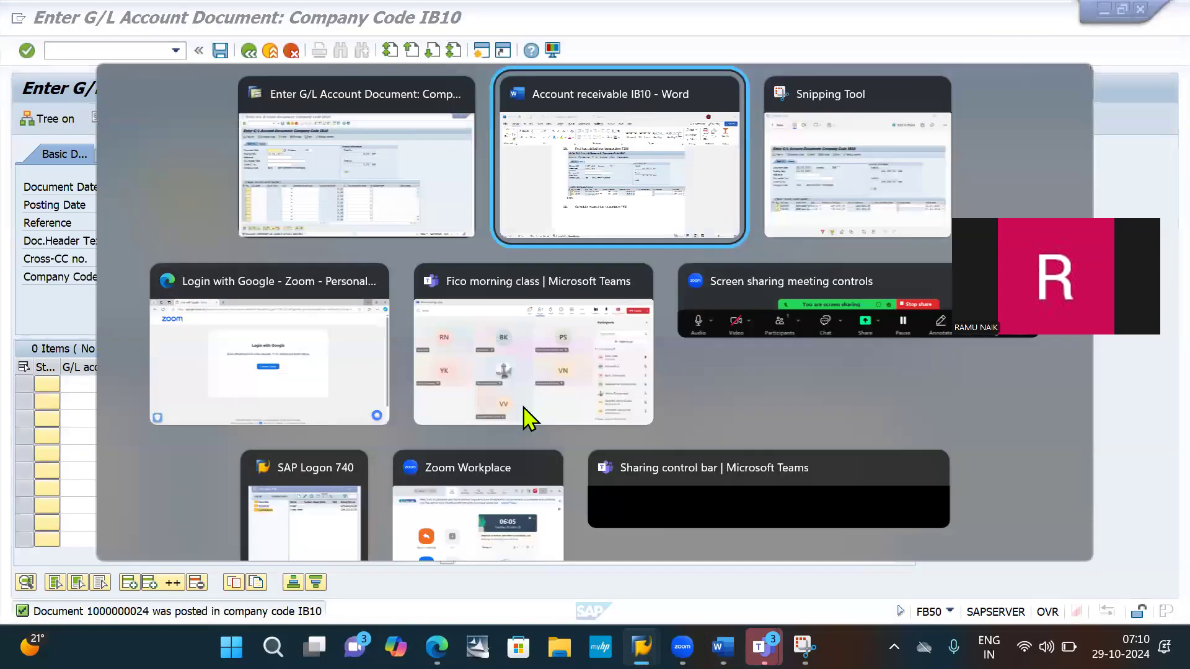
pyautogui.hotkey('alt', 'Tab')
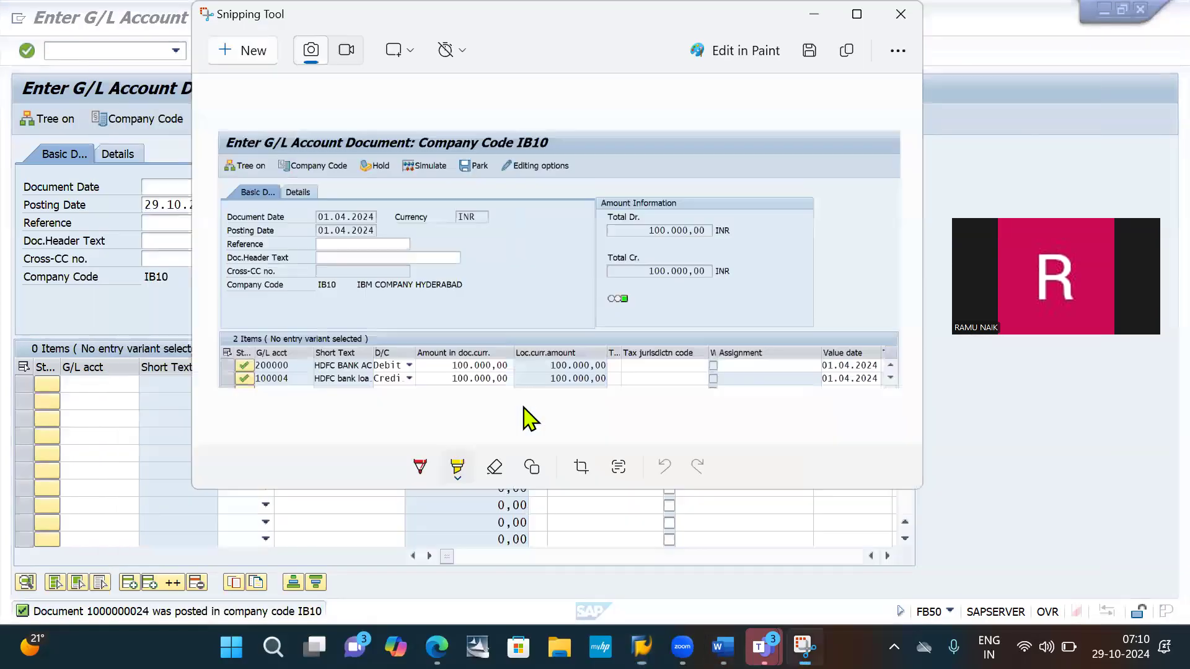
pyautogui.click(248, 54)
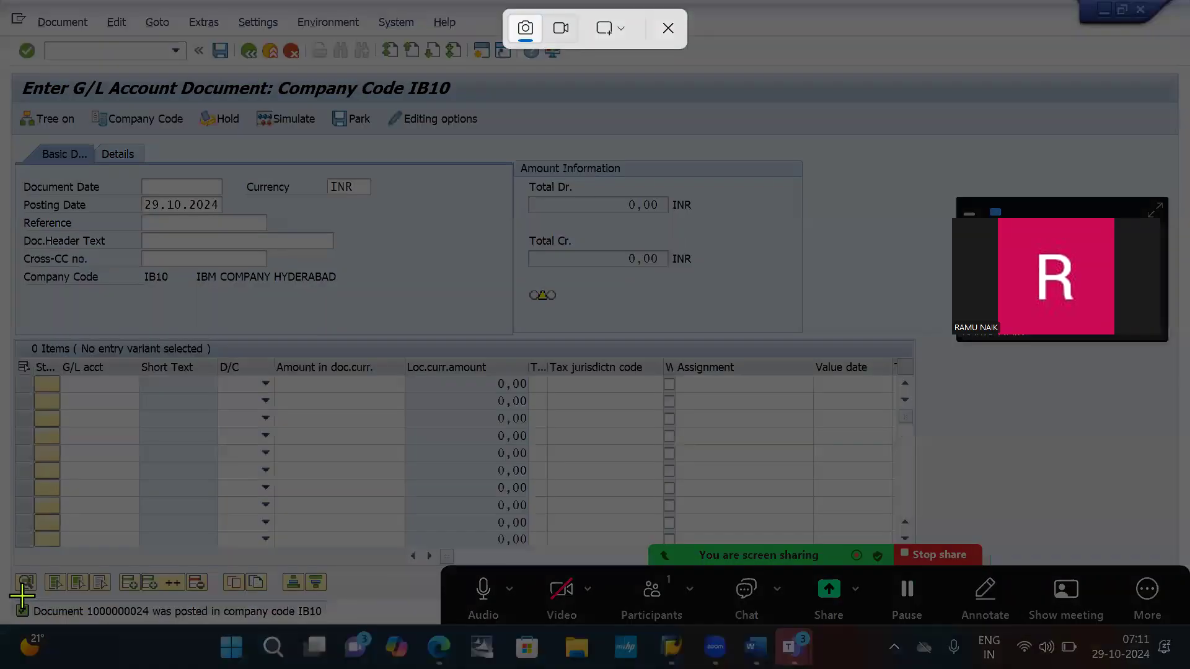
pyautogui.moveTo(3, 594); pyautogui.dragTo(365, 619)
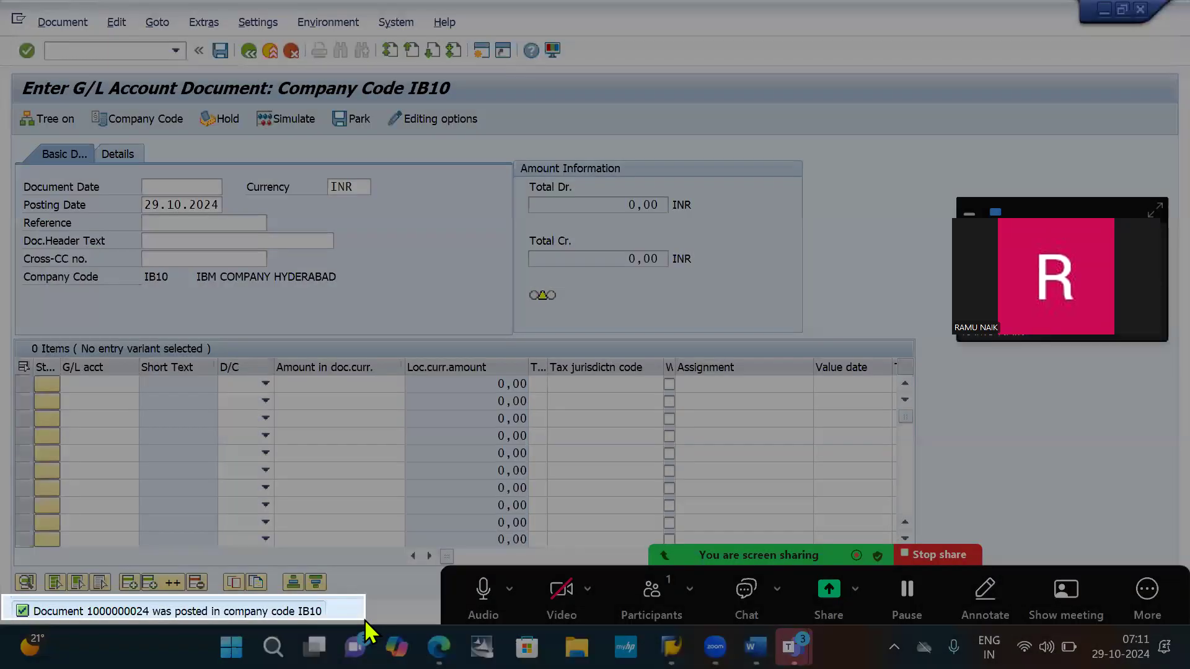
# - Switch to Word, paste the posting message screenshot below POST, and save the document
pyautogui.hotkey('alt', 'Tab')
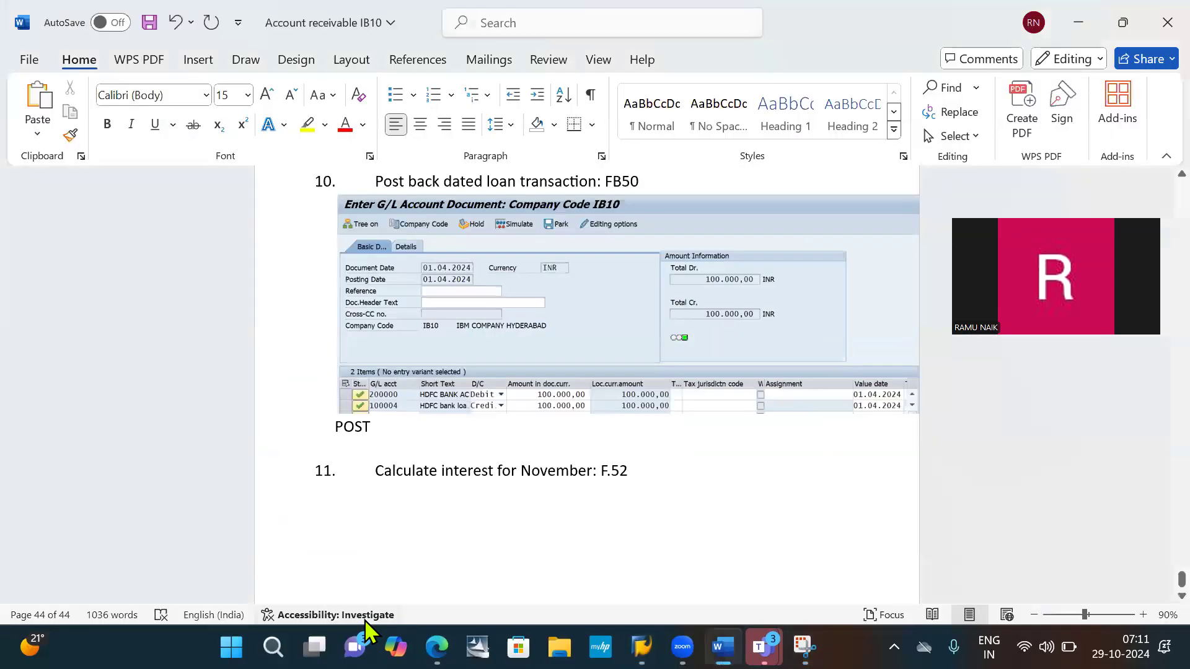
pyautogui.hotkey('ctrl', 'v')
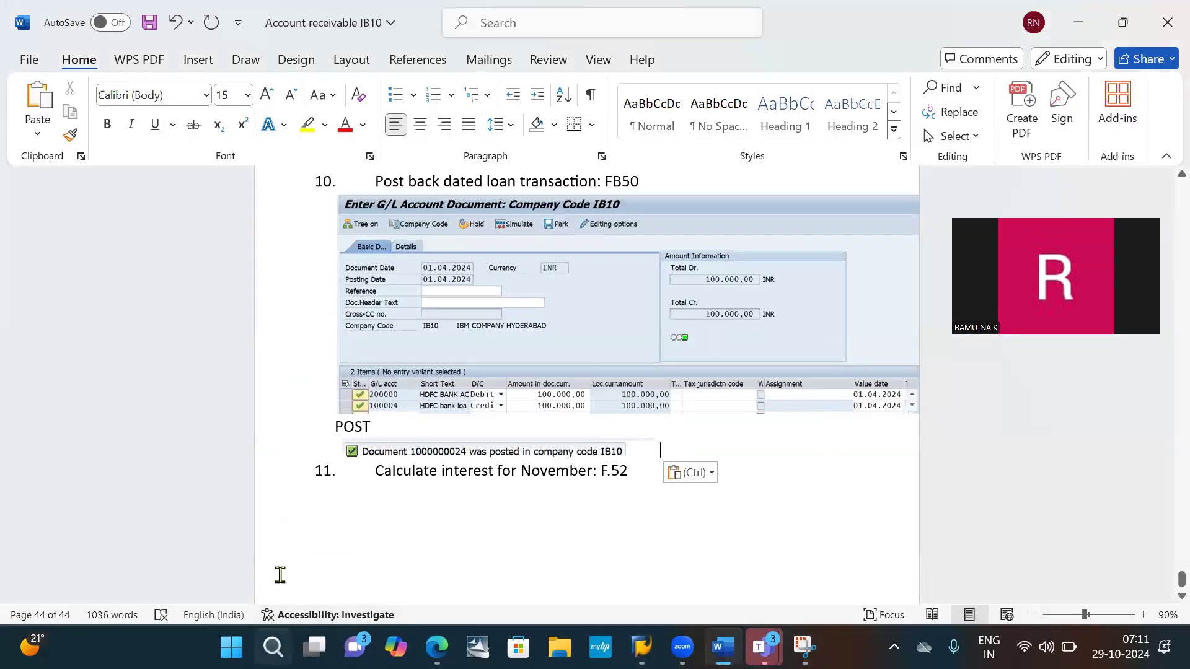
pyautogui.hotkey('ctrl', 's')
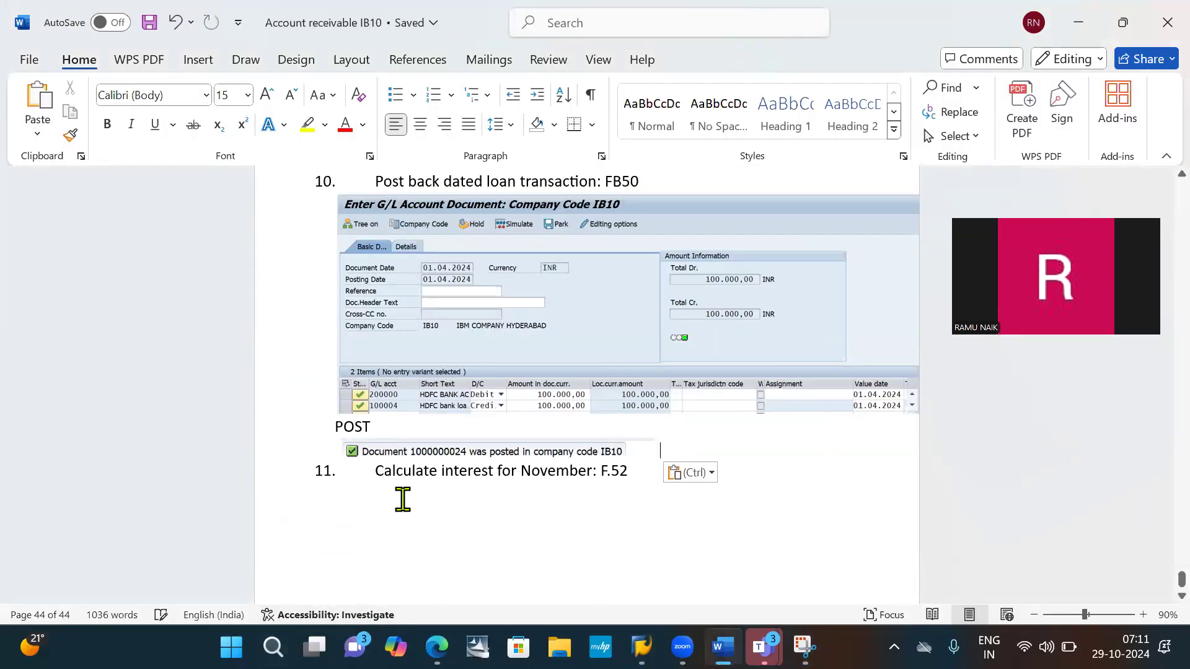
# - Replace November with April in item 11, Calculate interest for November: F.52
pyautogui.scroll(-2, 416, 509)
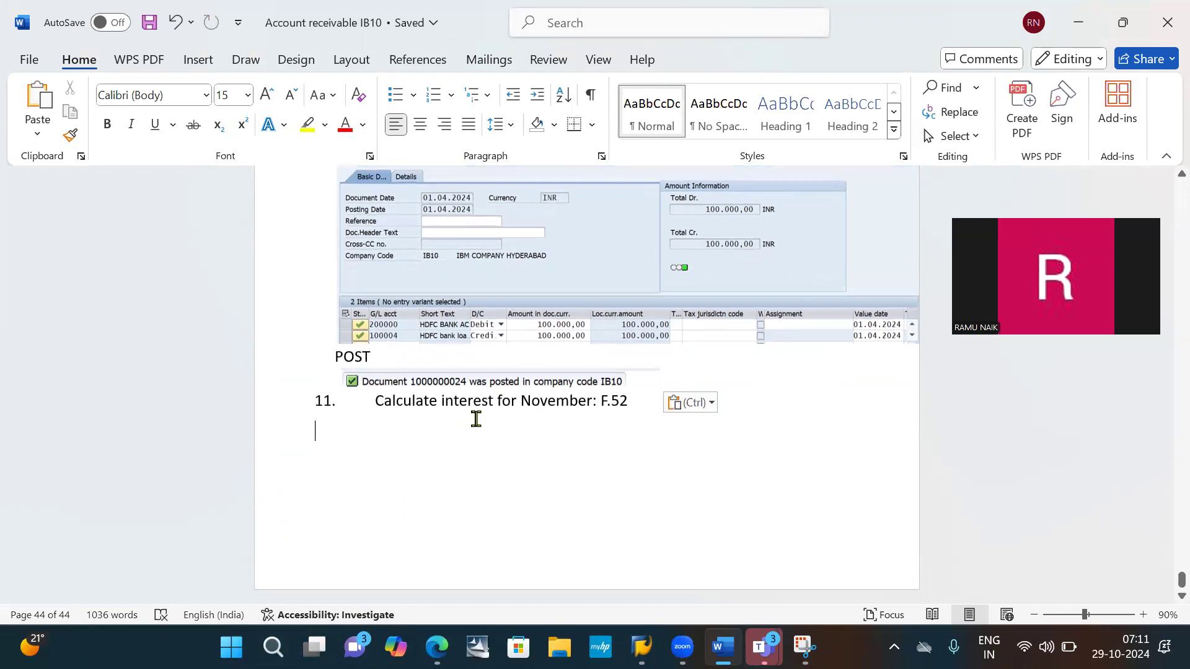
pyautogui.click(561, 401)
pyautogui.doubleClick(560, 402)
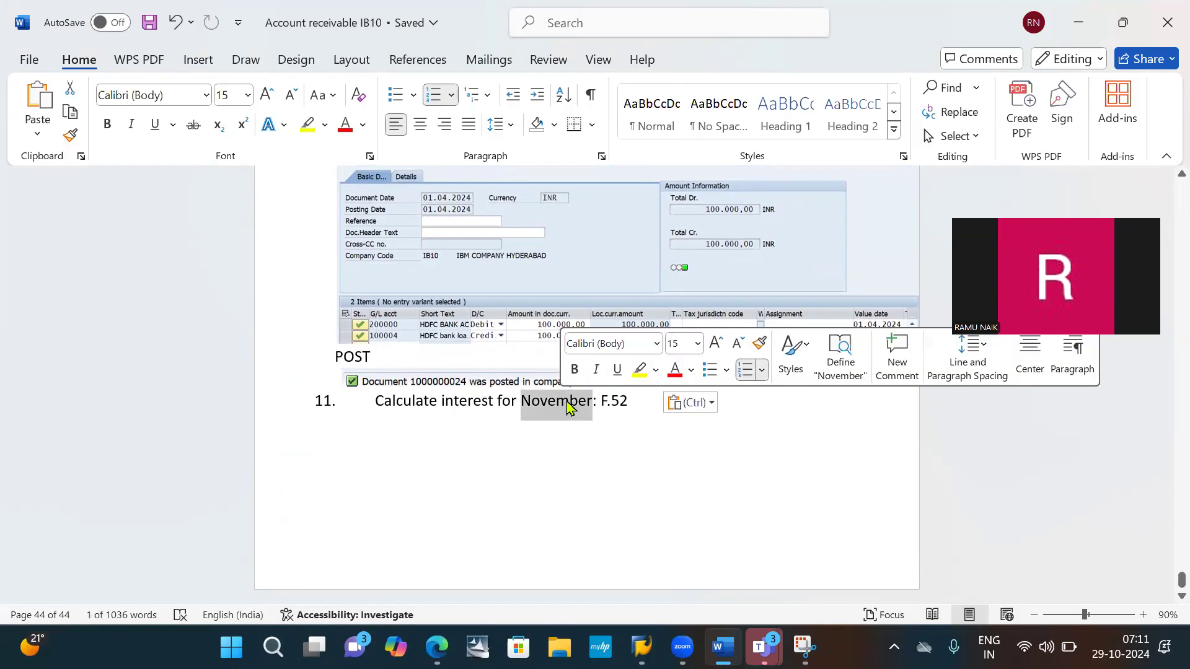
pyautogui.write('Ap')
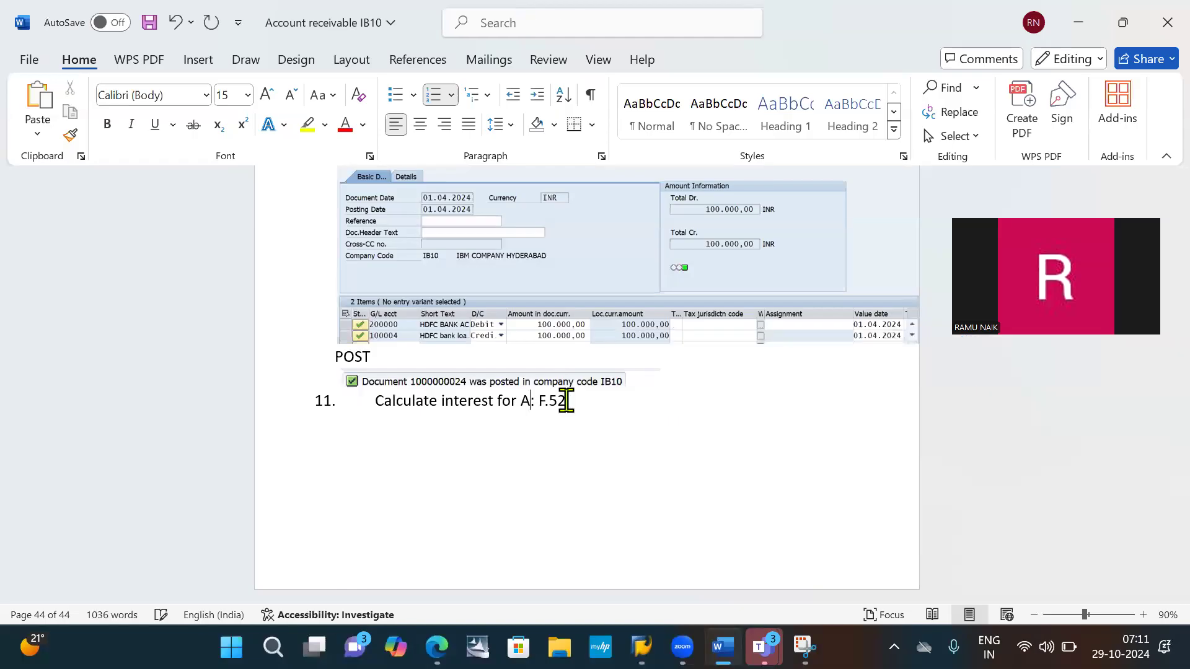
pyautogui.write('ril')
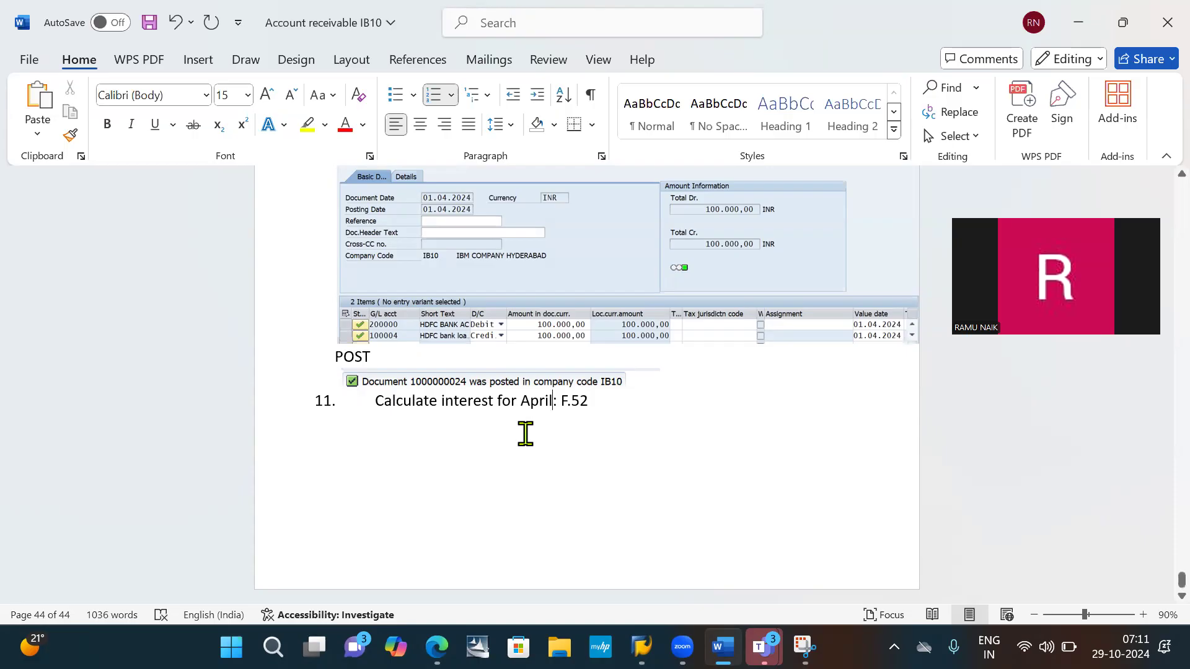
pyautogui.click(526, 433)
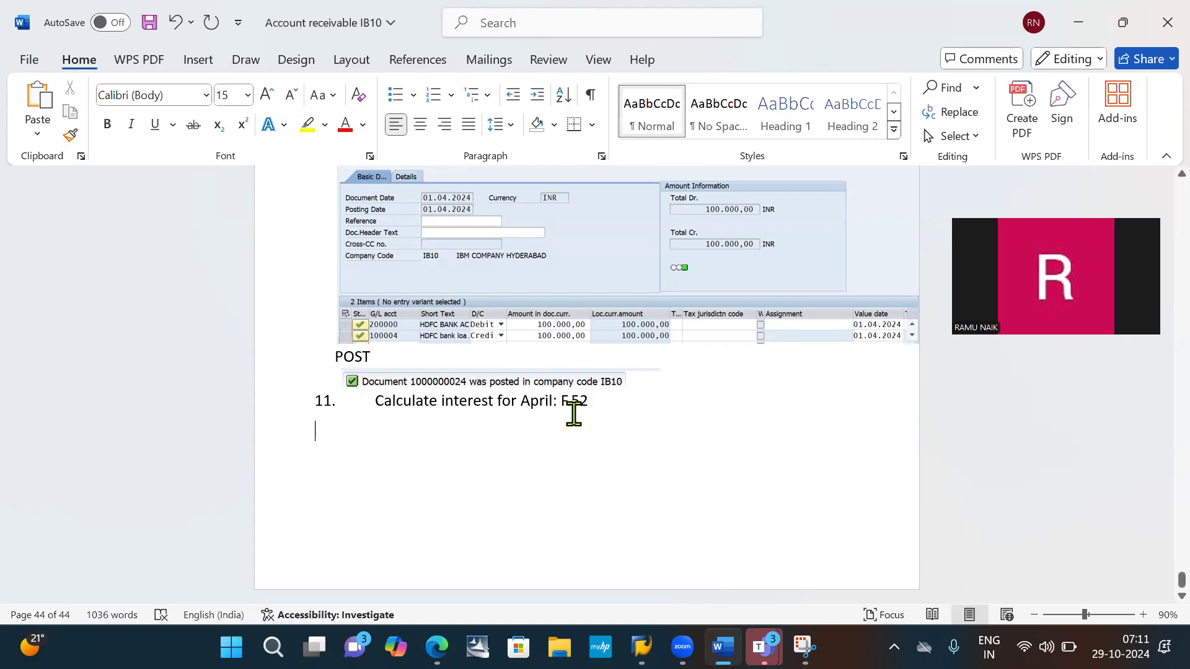
# - Insert an empty line between the posting message screenshot and item 11
pyautogui.click(654, 375)
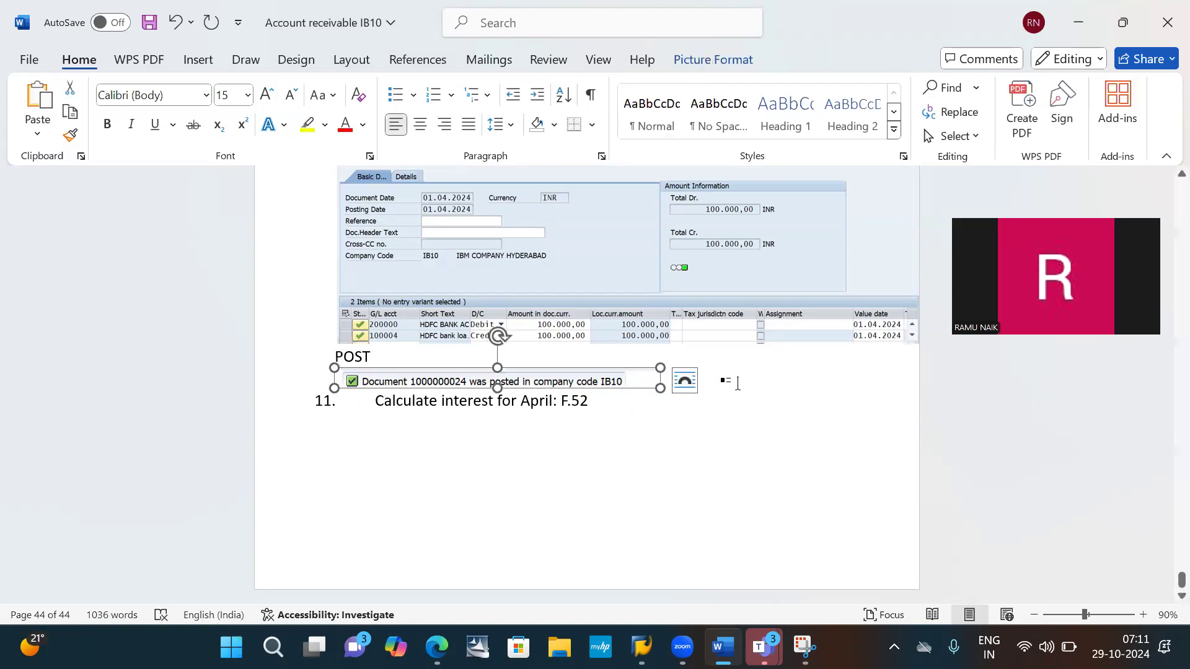
pyautogui.click(738, 383)
pyautogui.press('Return')
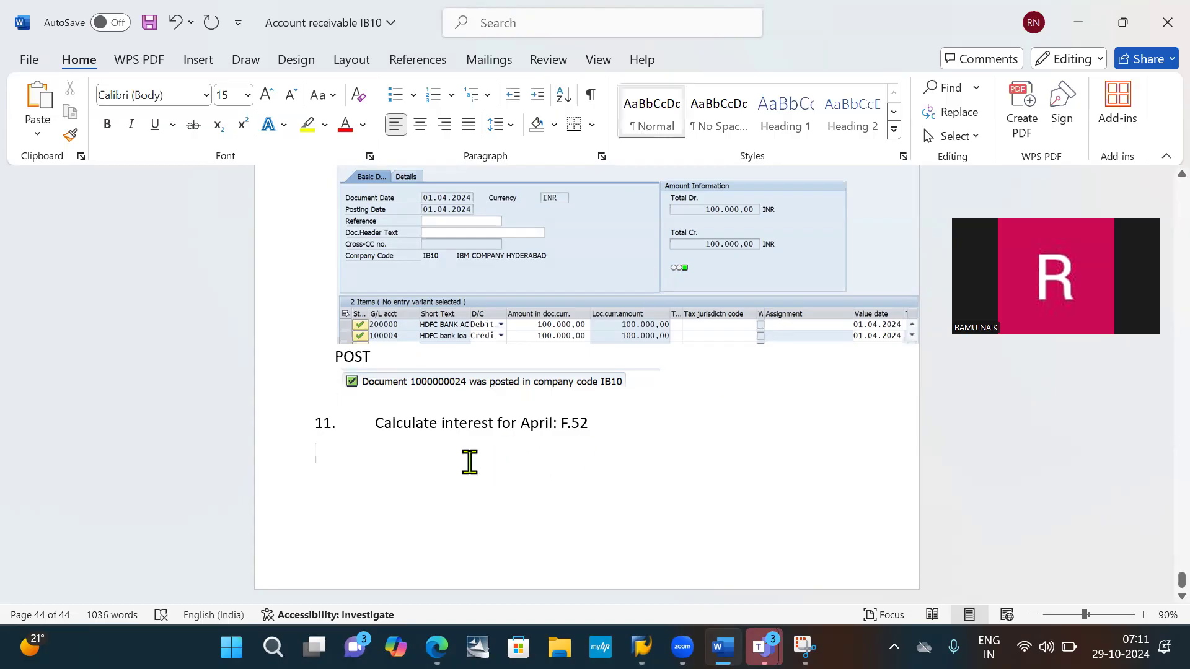
# - Switch to SAP and enter the transaction command /nf.52 without running it
pyautogui.hotkey('alt', 'Tab')
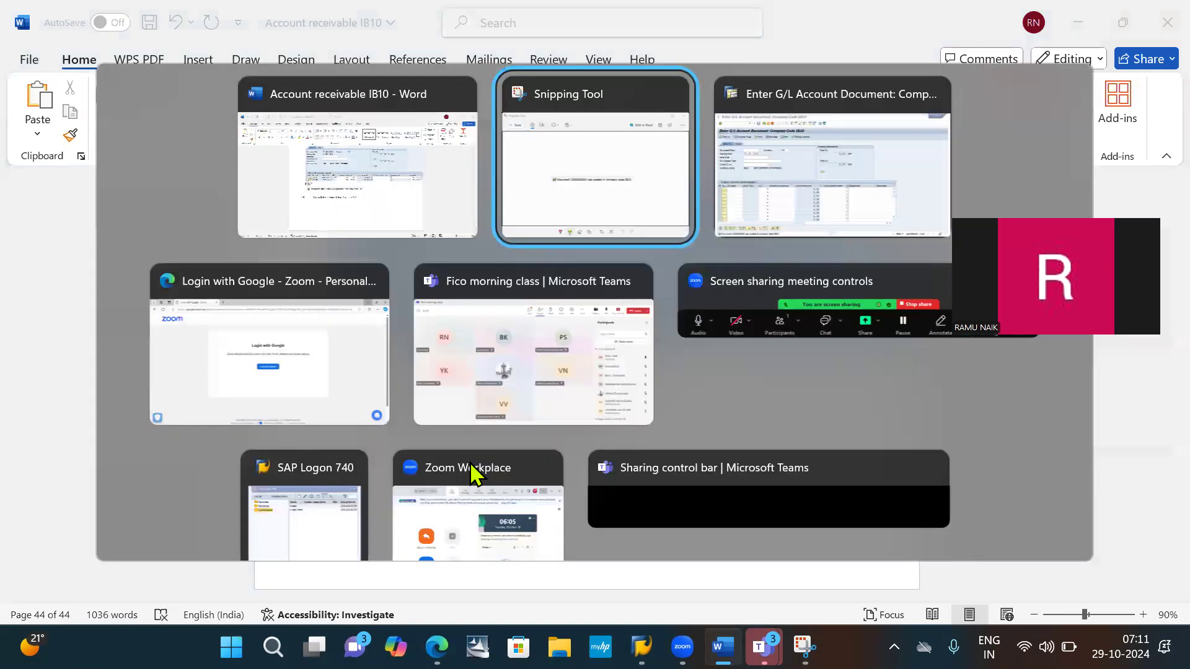
pyautogui.hotkey('alt', 'Tab')
pyautogui.click(117, 50)
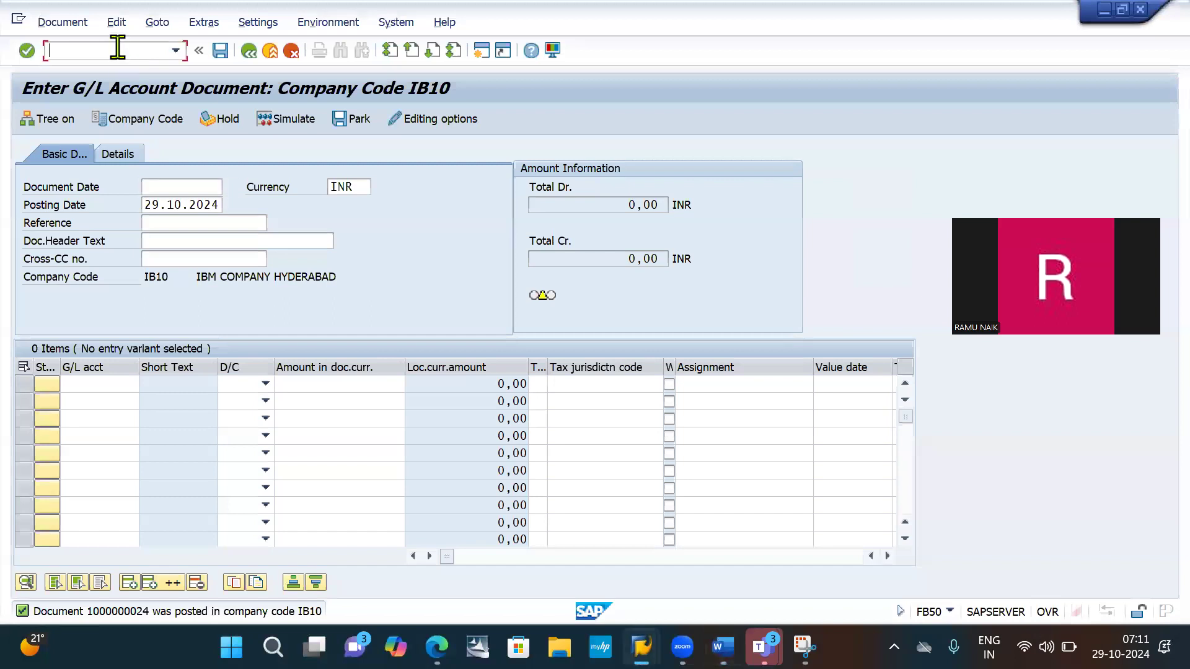
pyautogui.write('/nf.52')
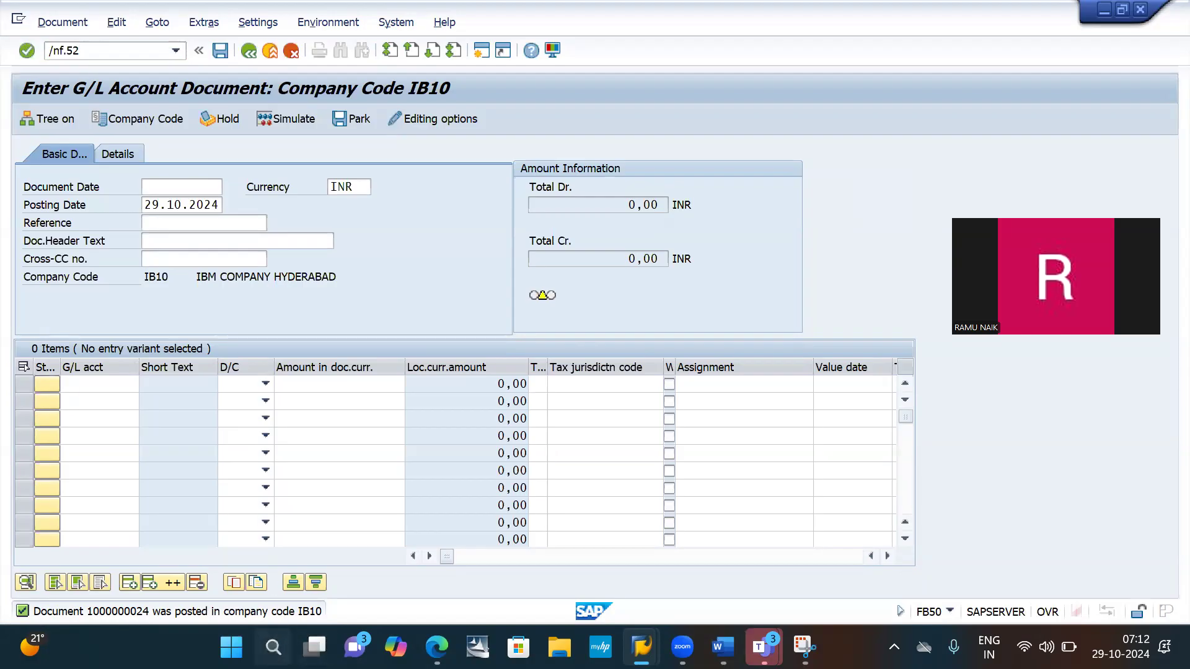
# - Open Calculator and place its window over the middle of the SAP entry screen
pyautogui.click(273, 646)
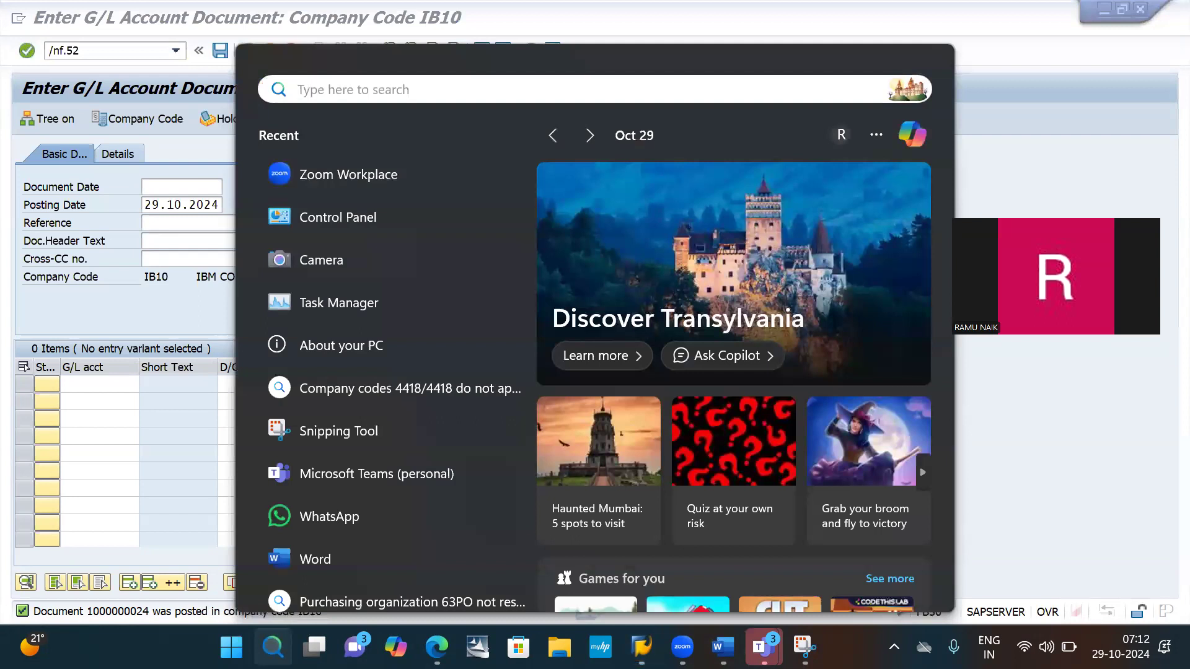
pyautogui.write('c')
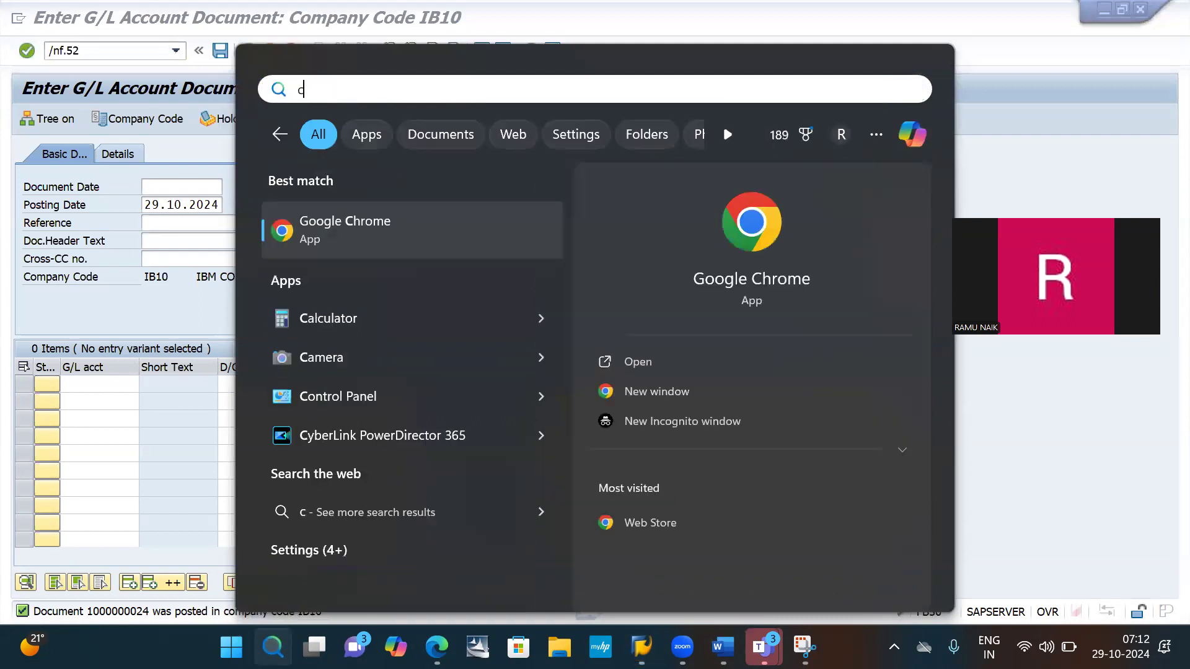
pyautogui.click(343, 320)
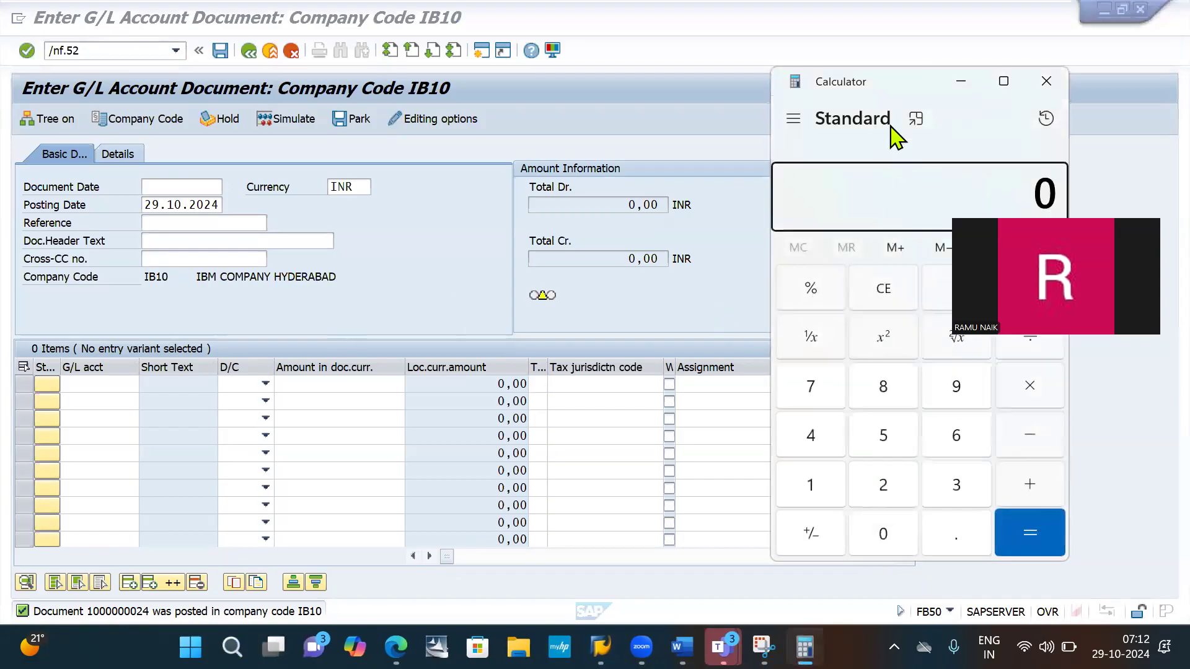
pyautogui.moveTo(924, 82); pyautogui.dragTo(679, 56)
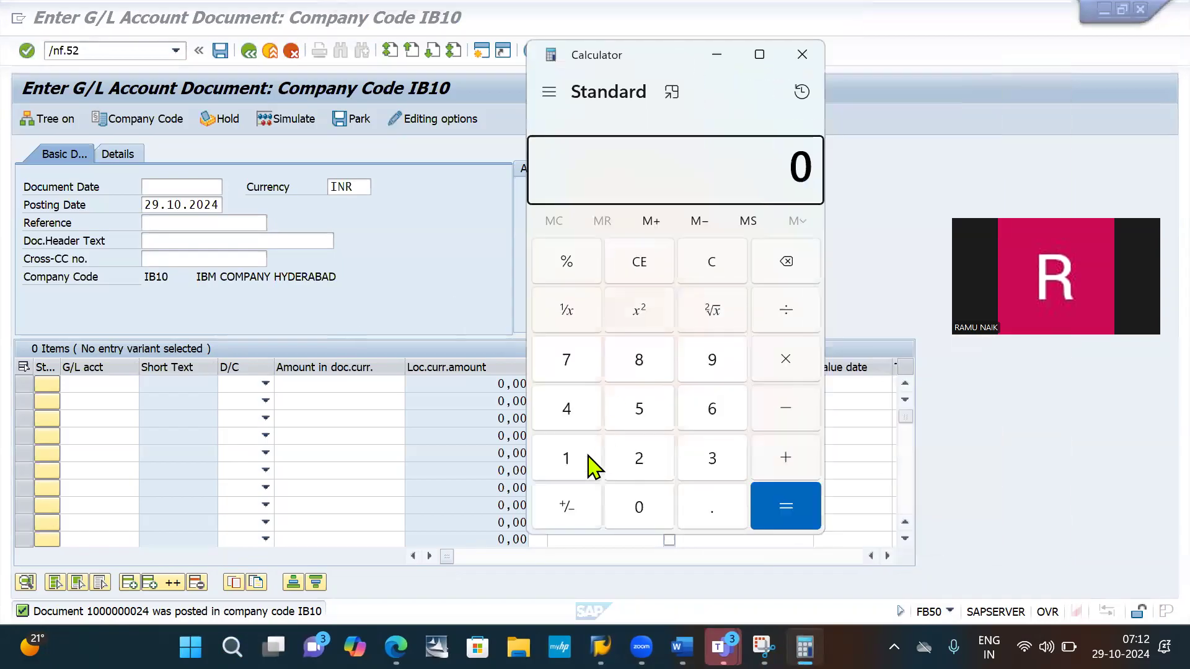
# - Calculate the yearly interest on the loan as 100000 × 10 ÷ 100
pyautogui.click(571, 460)
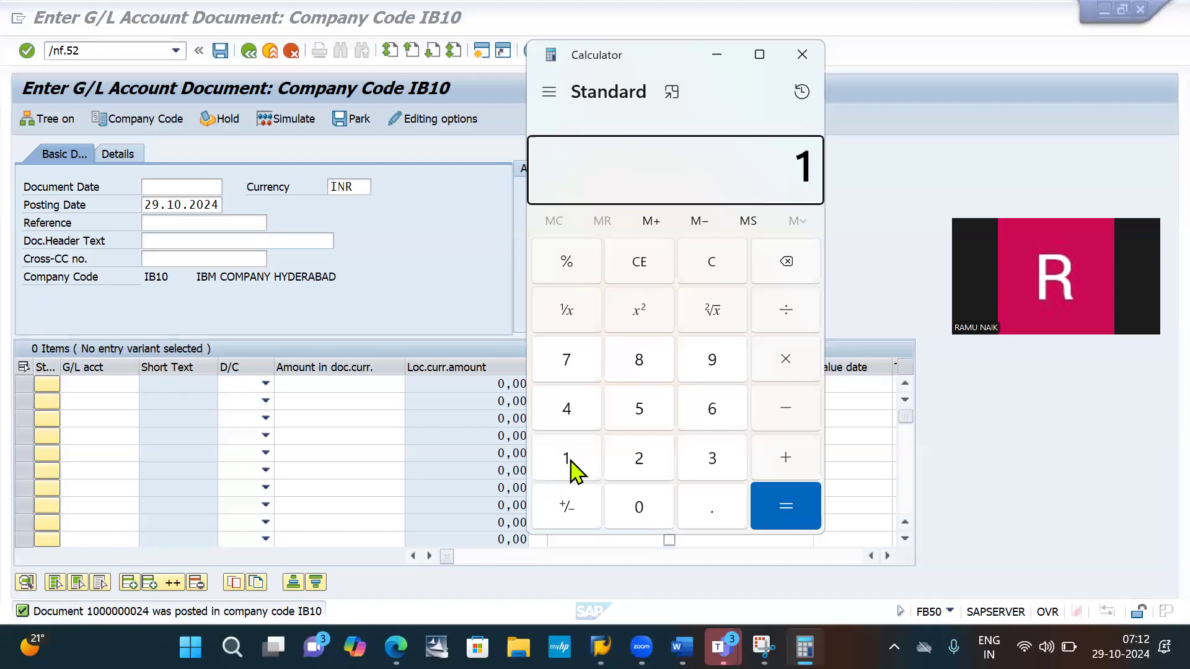
pyautogui.write('000000')
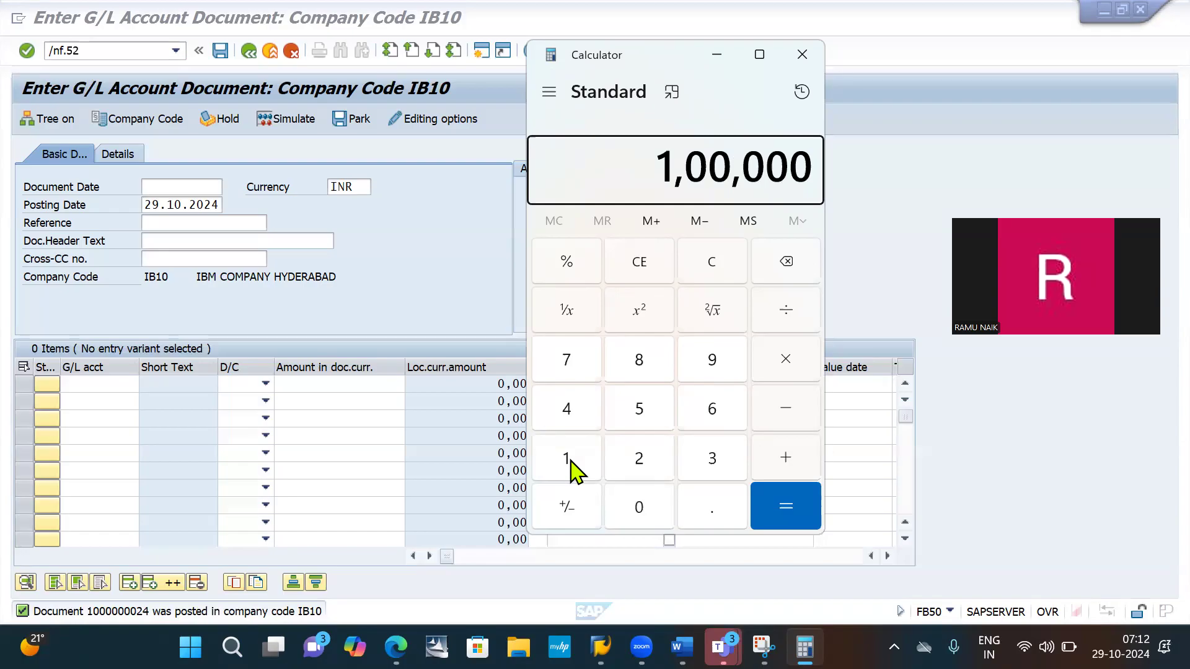
pyautogui.press('*')
pyautogui.click(567, 458)
pyautogui.press('0')
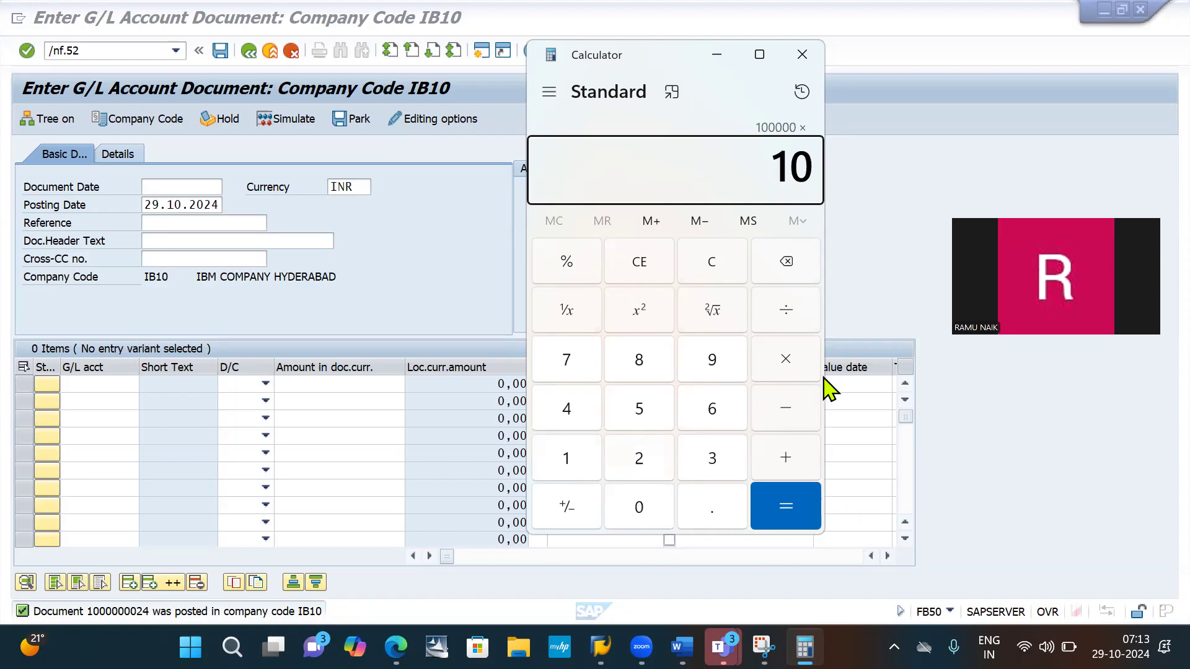
pyautogui.click(778, 310)
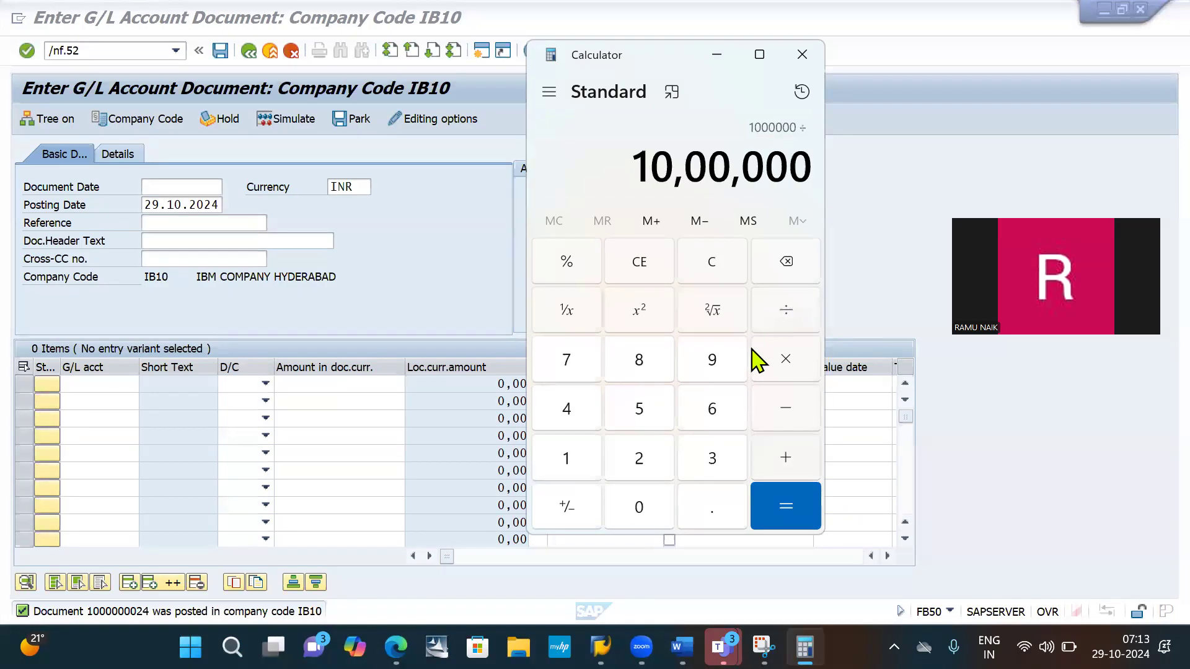
pyautogui.click(576, 458)
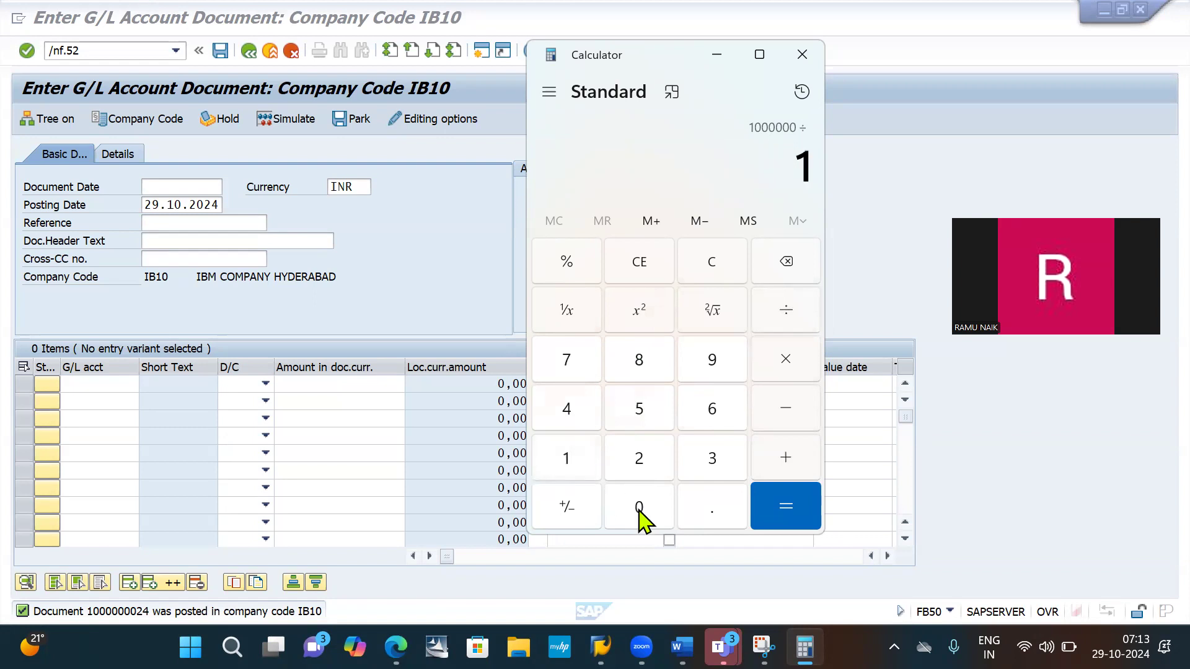
pyautogui.doubleClick(640, 518)
# - Calculate the April interest by multiplying the yearly interest by 30 and dividing the result by 365
pyautogui.click(783, 359)
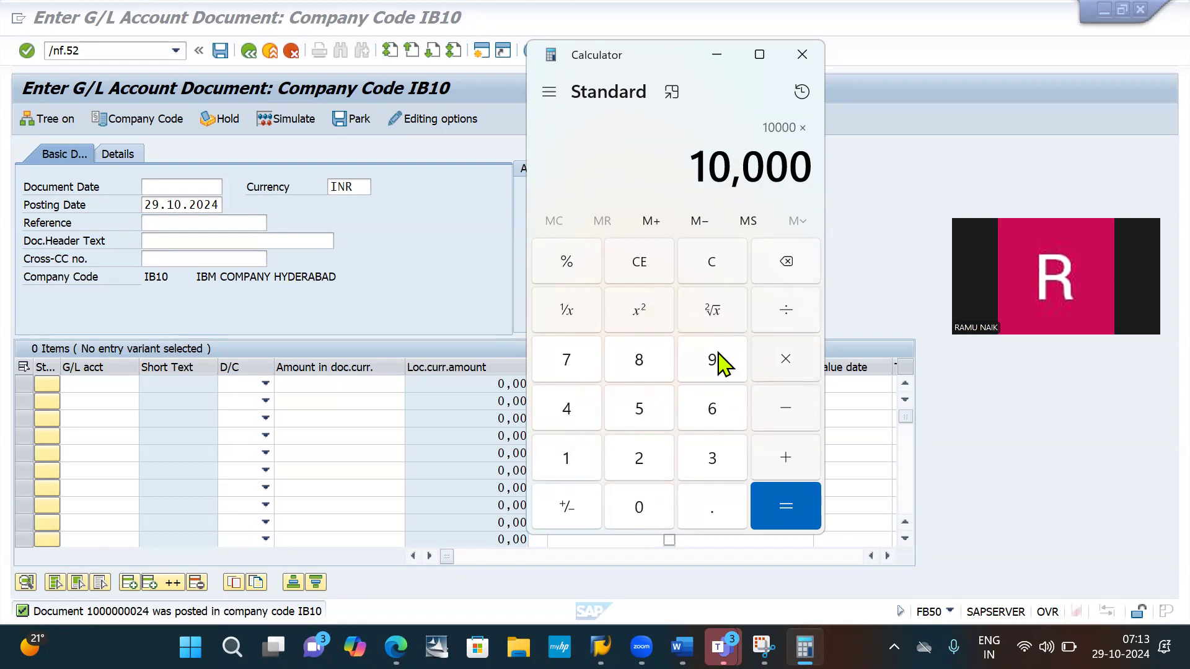
pyautogui.click(714, 462)
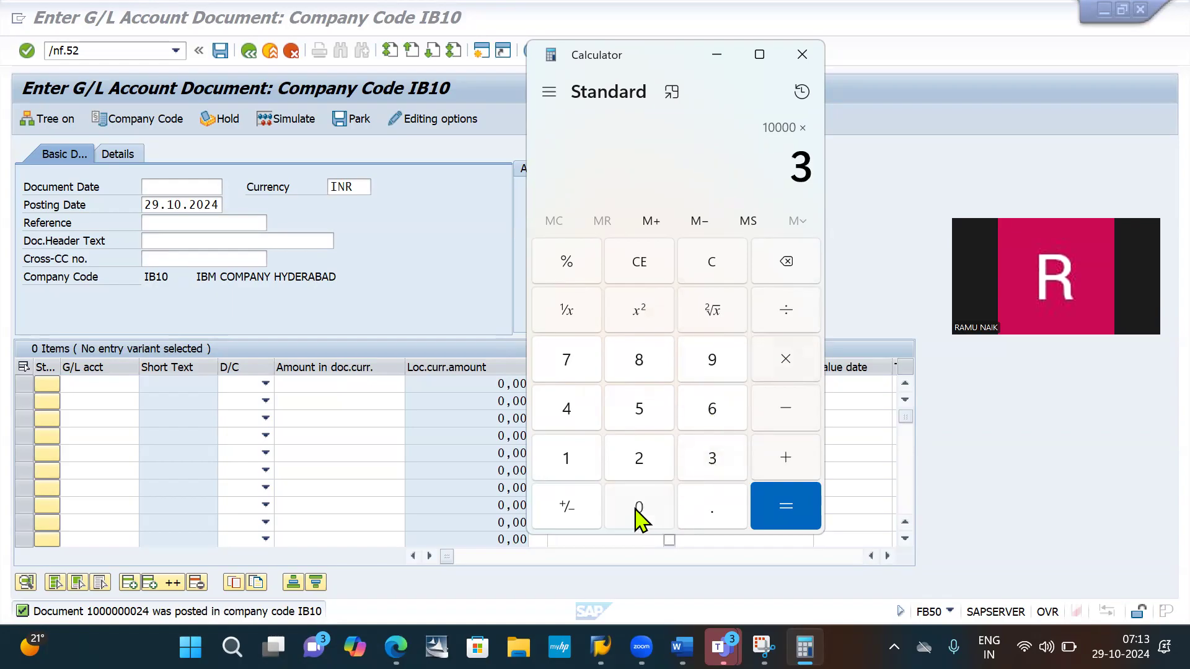
pyautogui.click(639, 516)
pyautogui.click(783, 314)
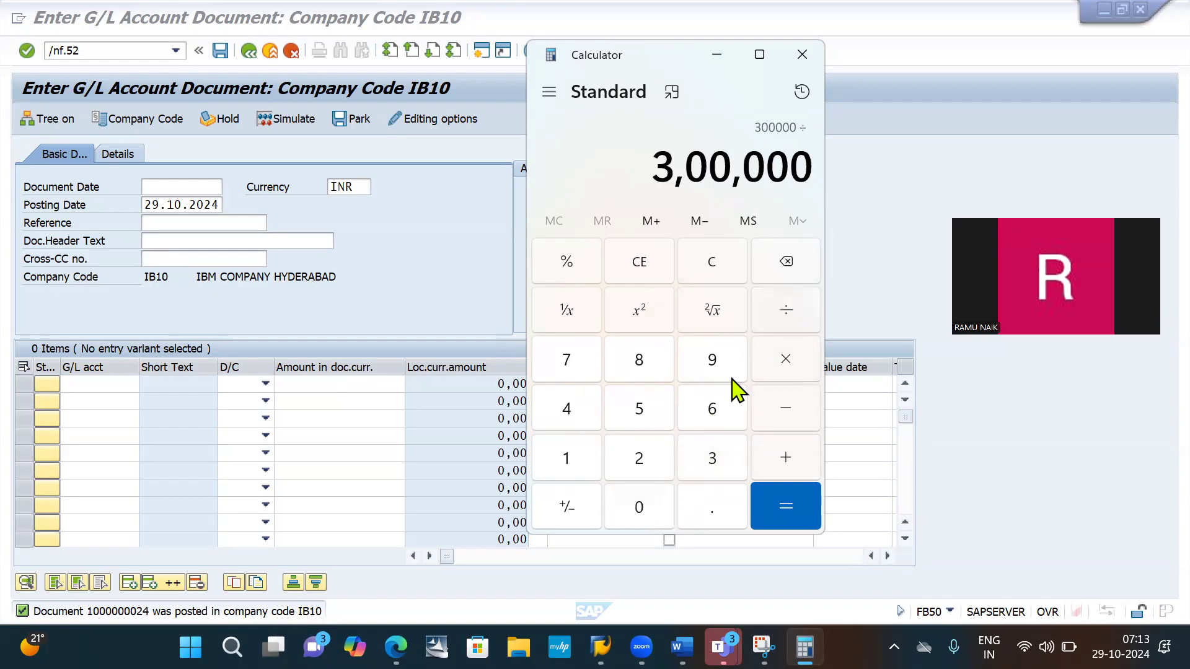
pyautogui.click(714, 463)
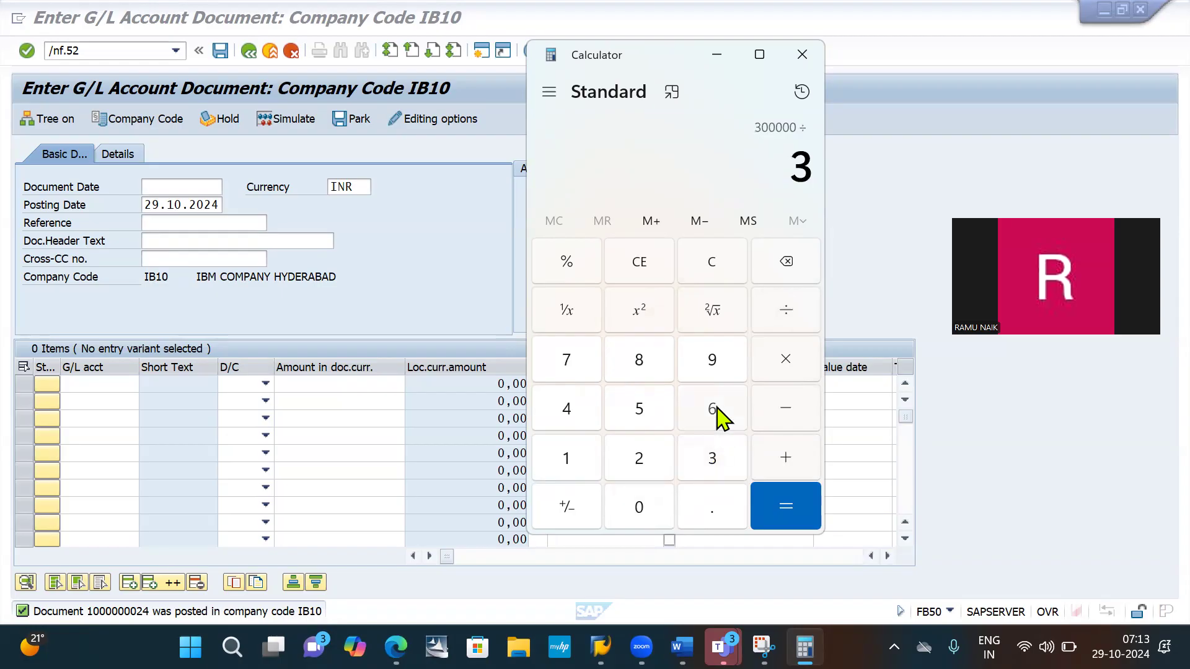
pyautogui.click(716, 414)
pyautogui.click(639, 412)
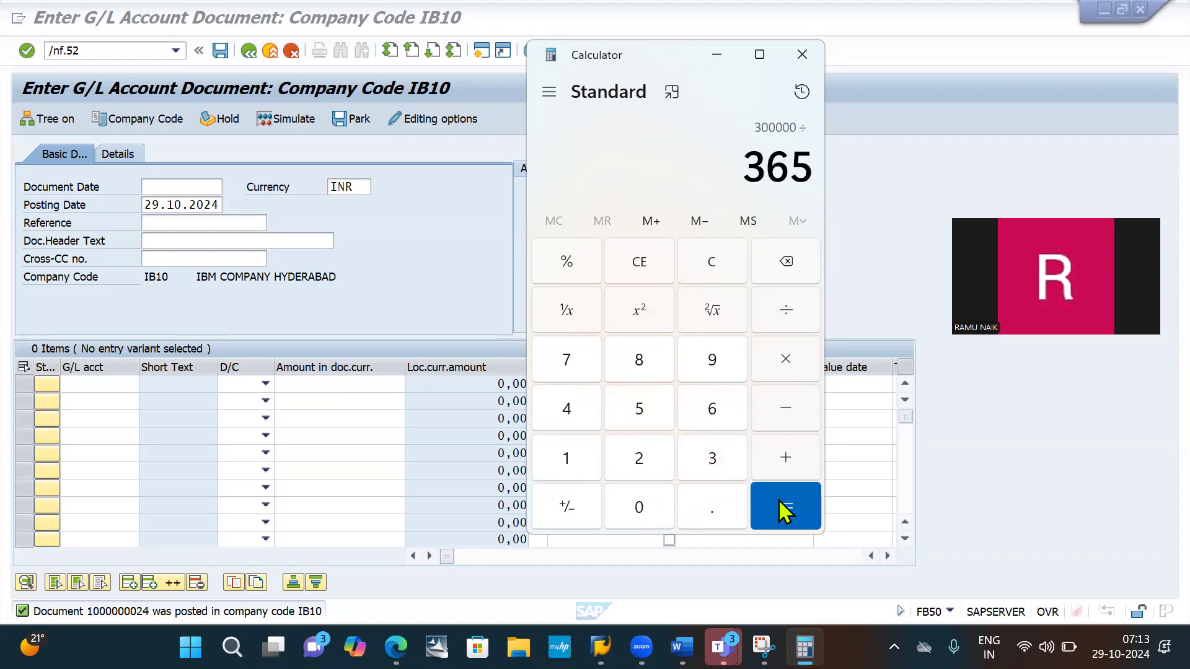
pyautogui.click(786, 513)
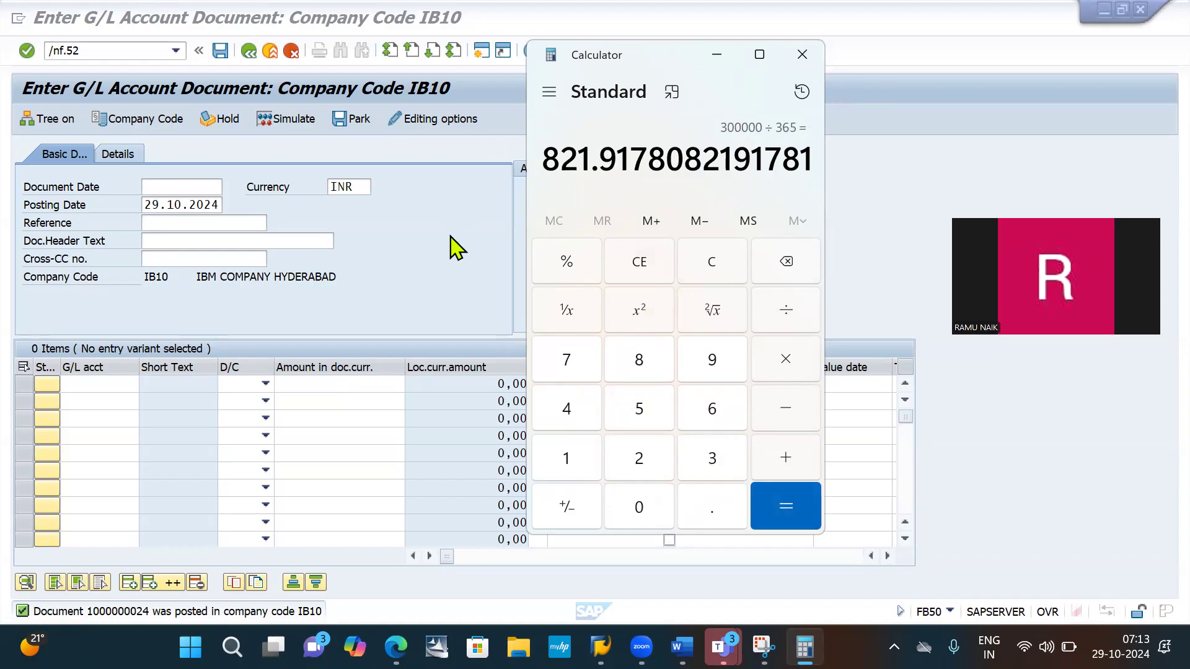
# - Return to SAP and run the entered /nf.52 transaction to open the G/L Account Interest Scale selection
pyautogui.click(452, 247)
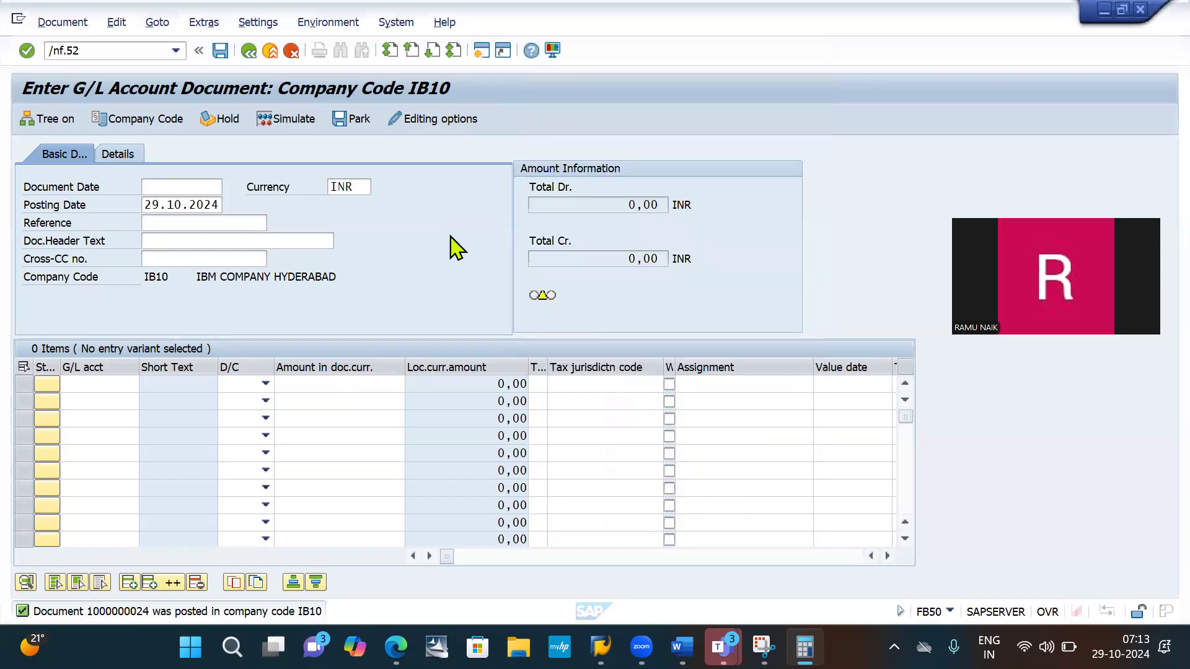
pyautogui.click(124, 53)
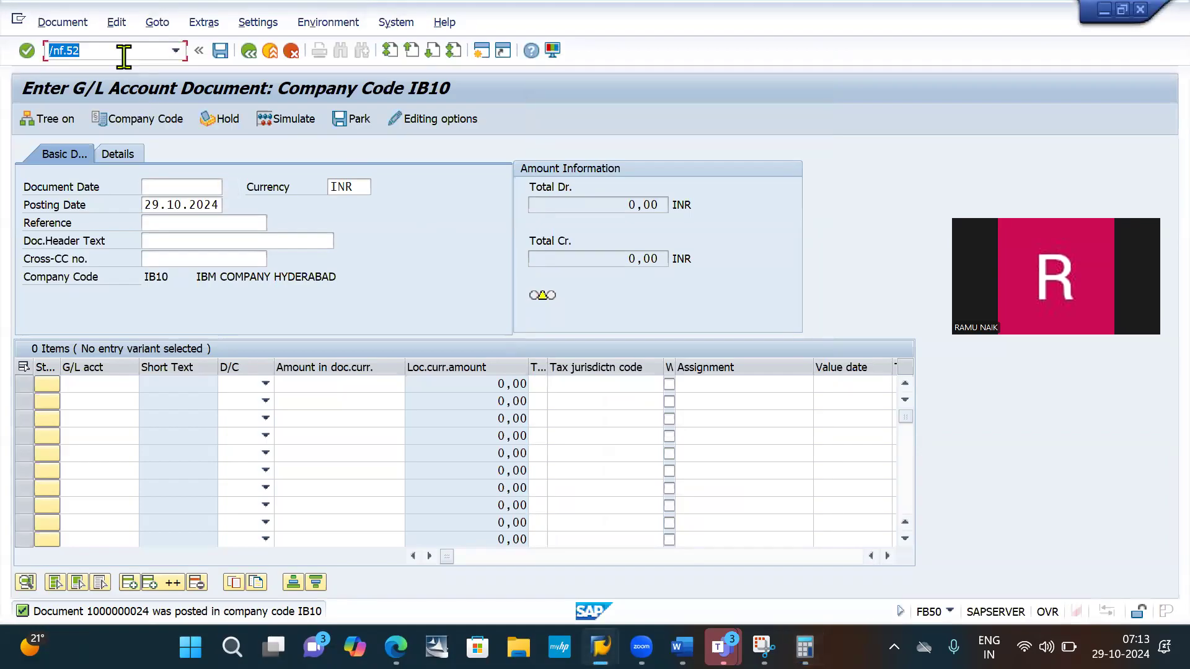
pyautogui.press('Return')
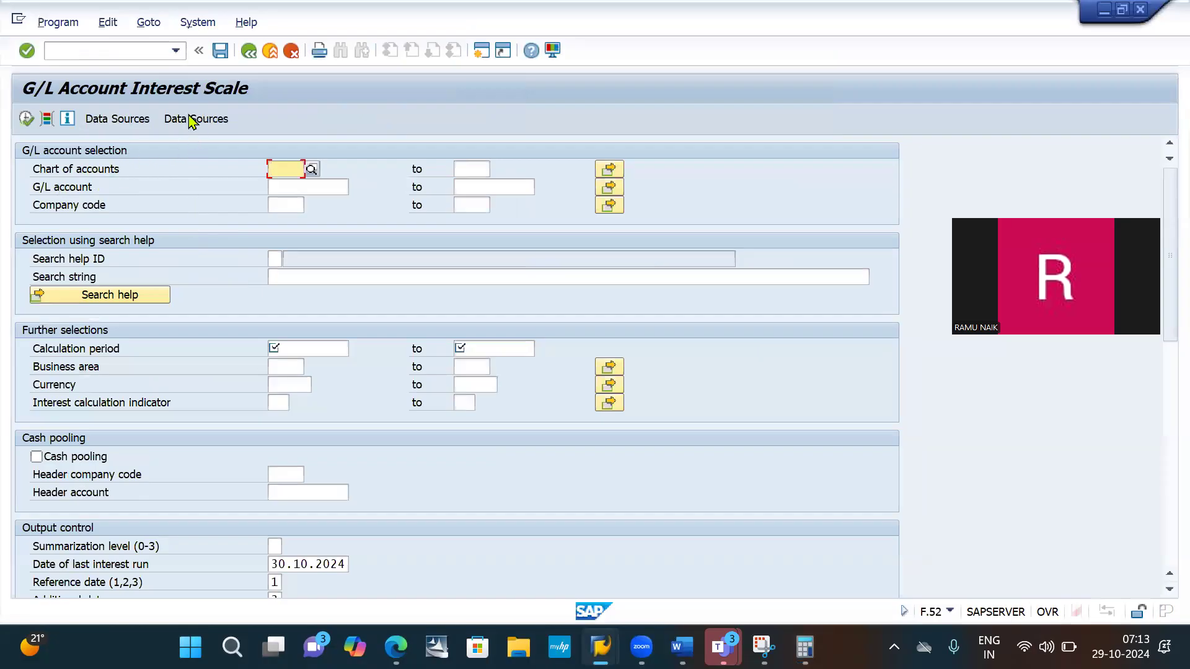
pyautogui.click(110, 49)
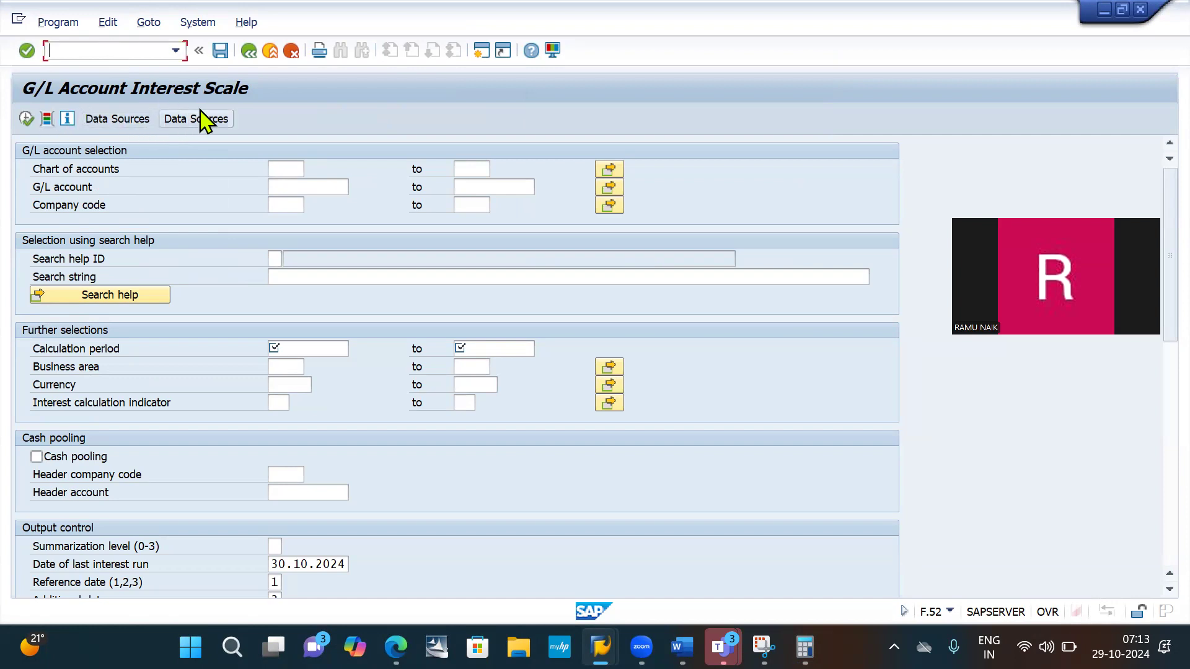
# - Set the chart of accounts in the G/L account selection to IB10
pyautogui.click(281, 171)
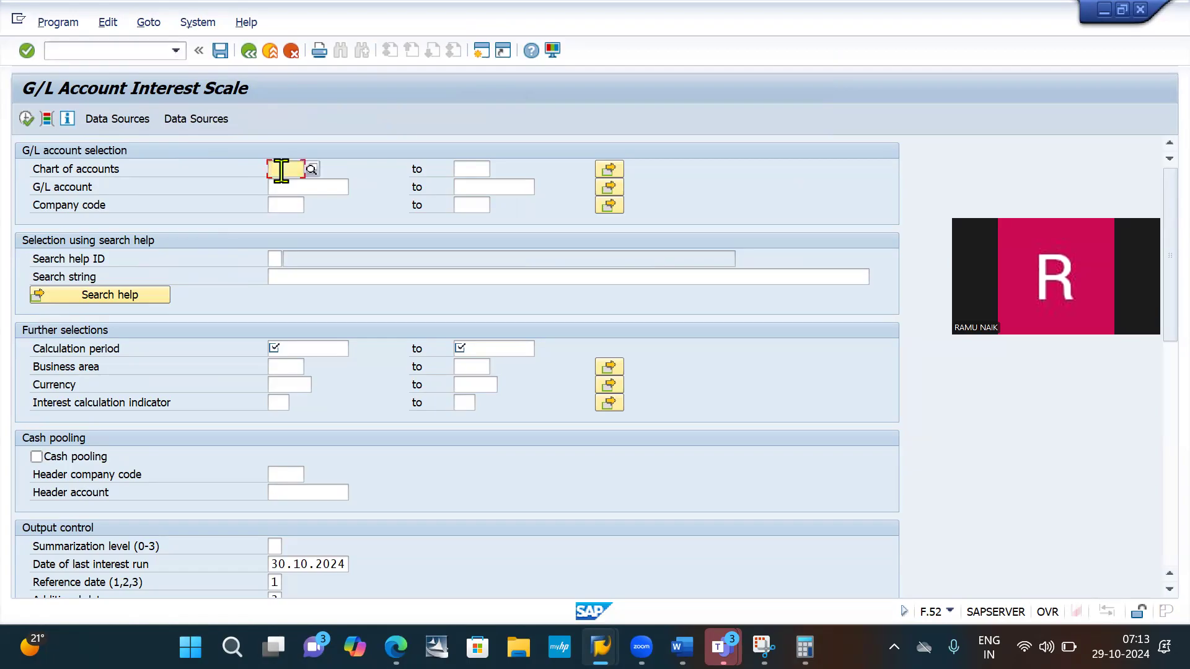
pyautogui.click(282, 171)
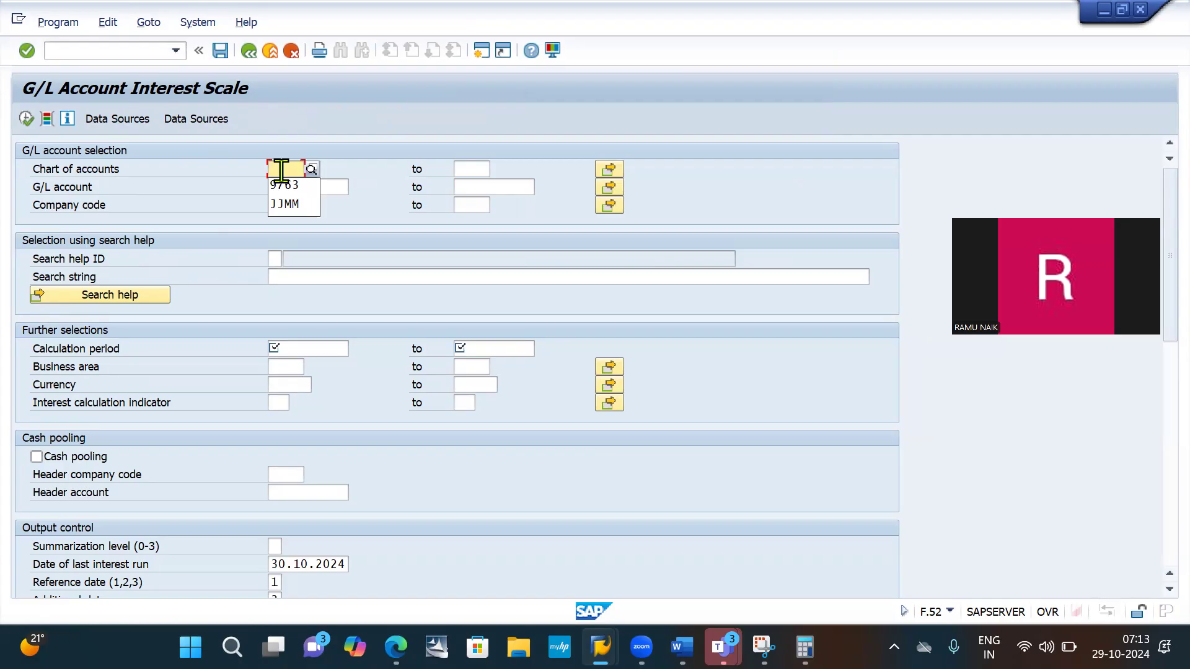
pyautogui.press('BackSpace')
pyautogui.press('BackSpace')
pyautogui.write('i')
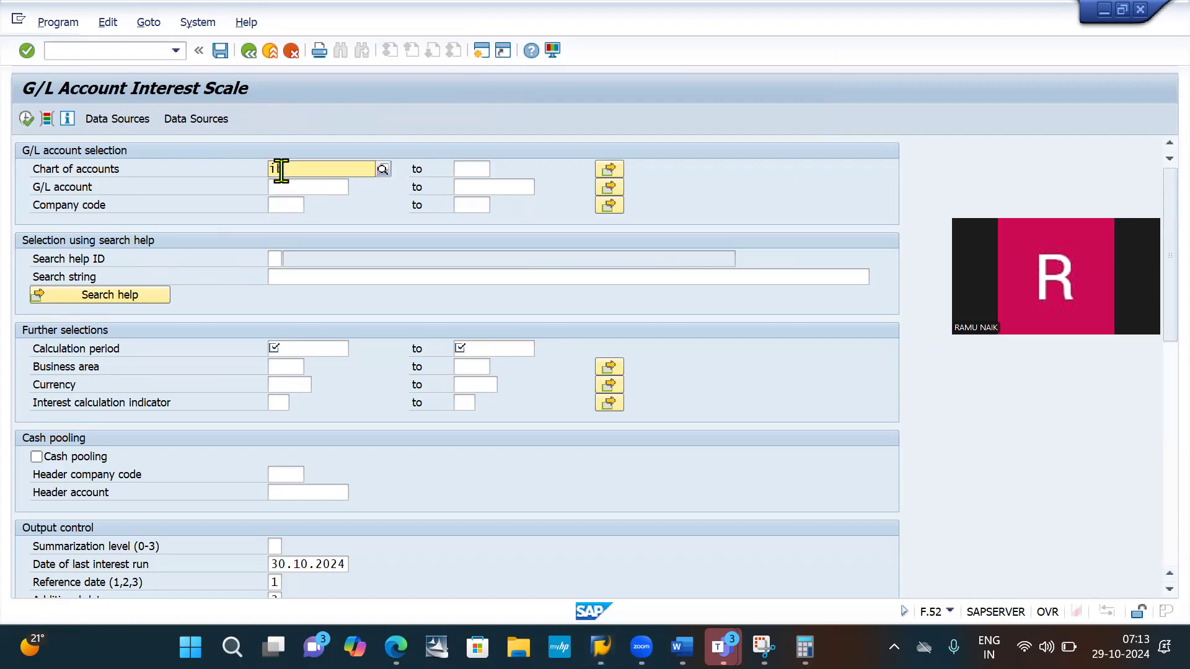
pyautogui.press('Down')
pyautogui.press('Return')
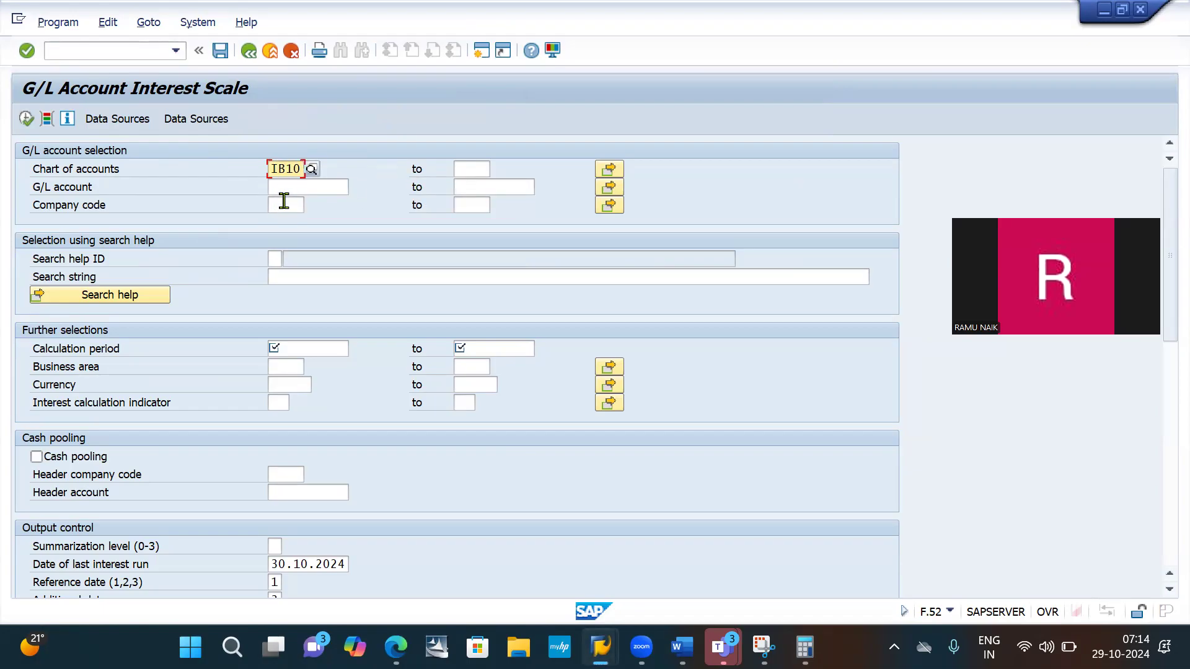
# - Restrict the selection to the HDFC bank loan G/L account and company code IB10
pyautogui.click(290, 188)
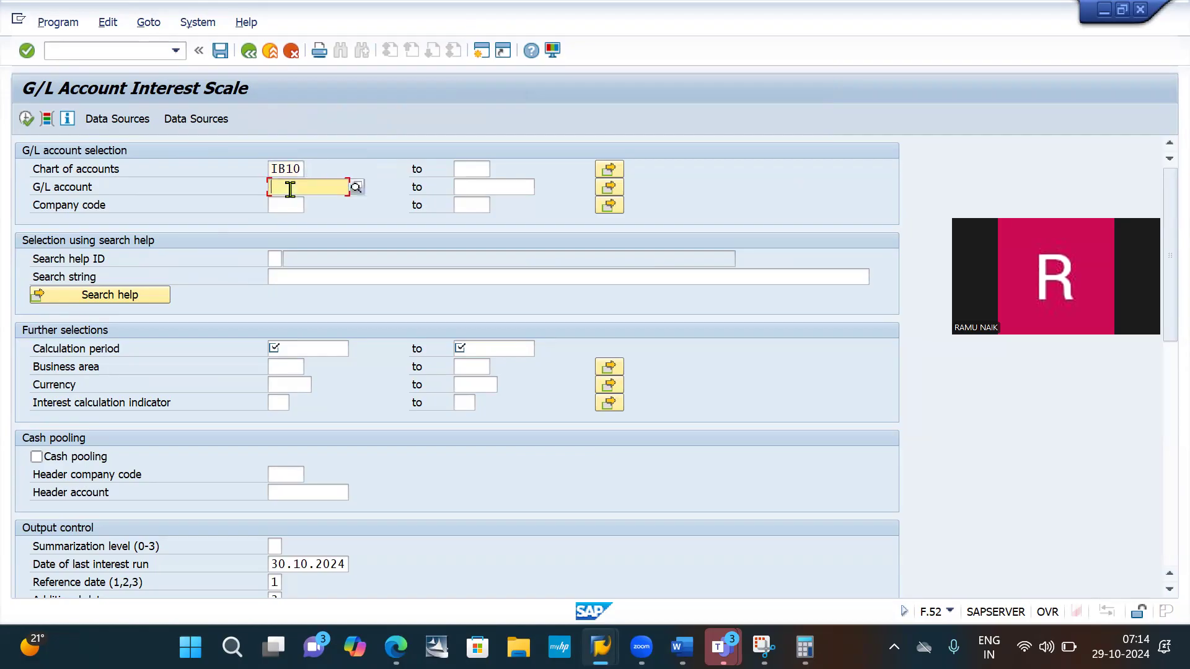
pyautogui.write('100004')
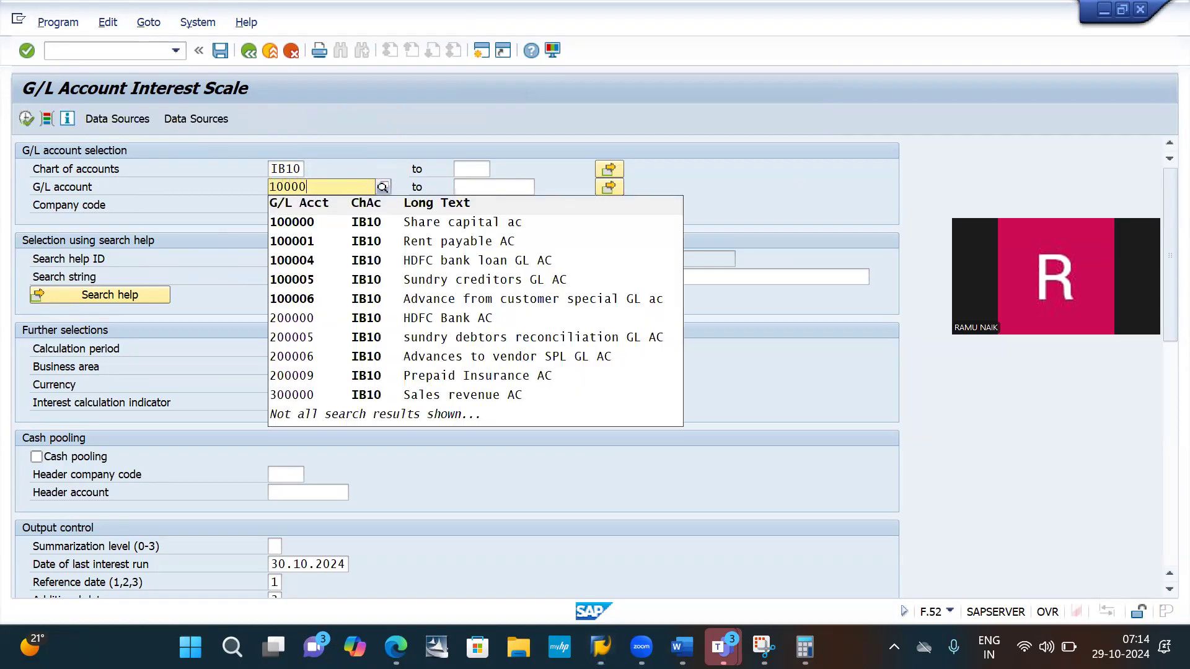
pyautogui.click(397, 263)
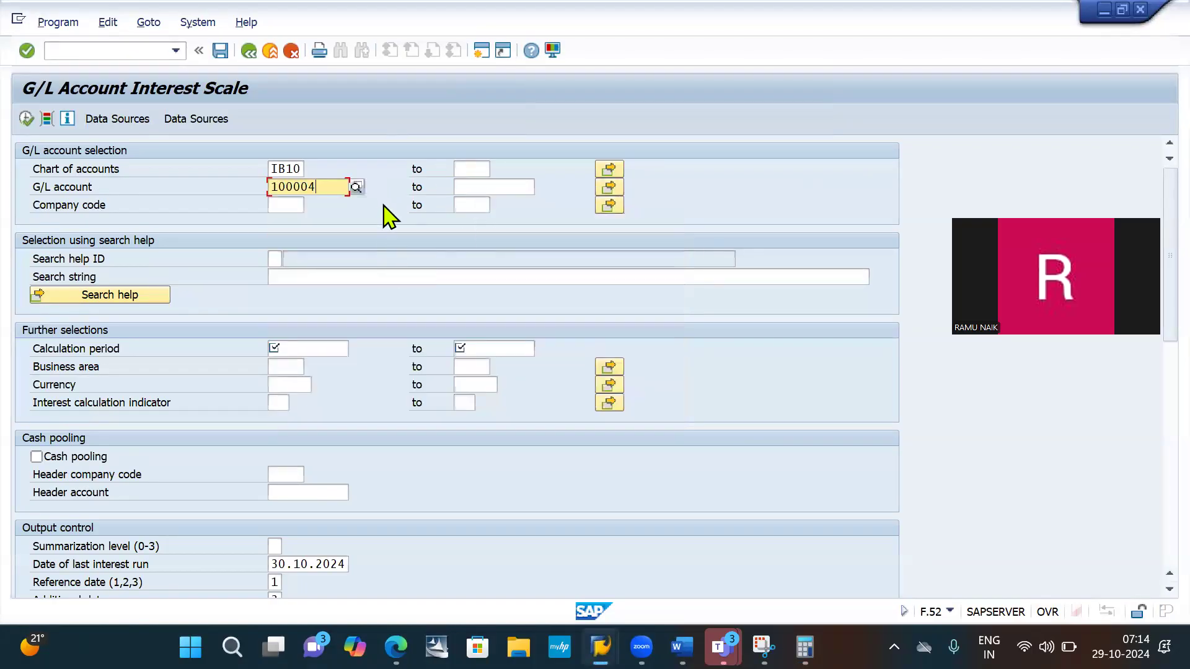
pyautogui.click(285, 206)
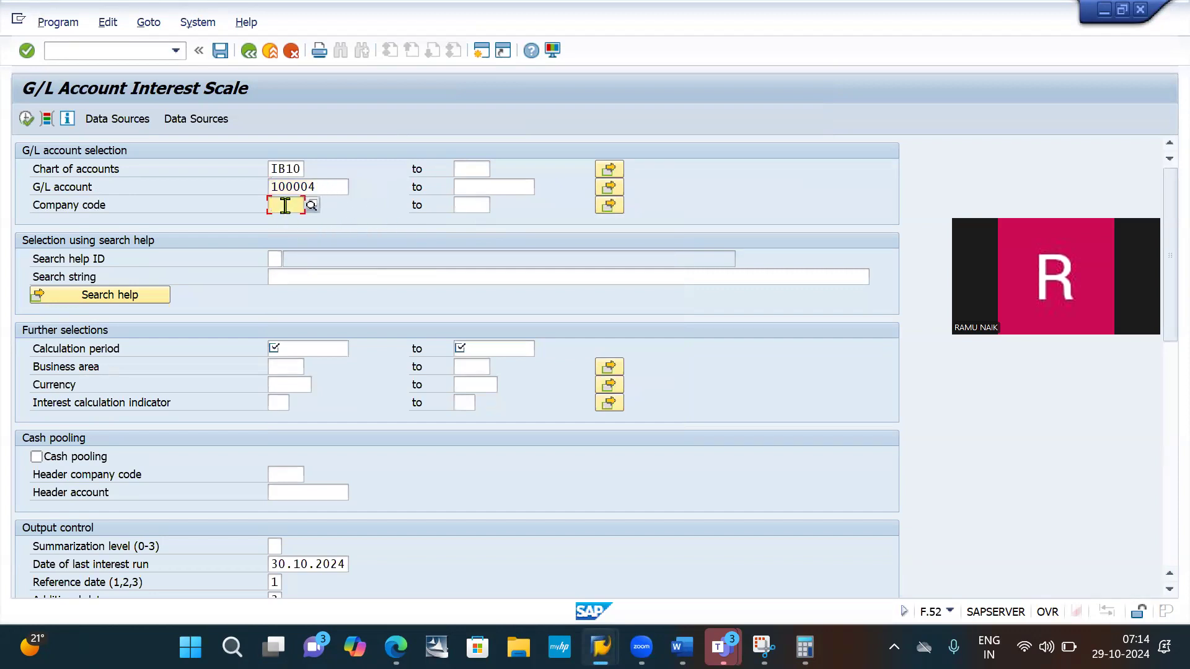
pyautogui.write('IB')
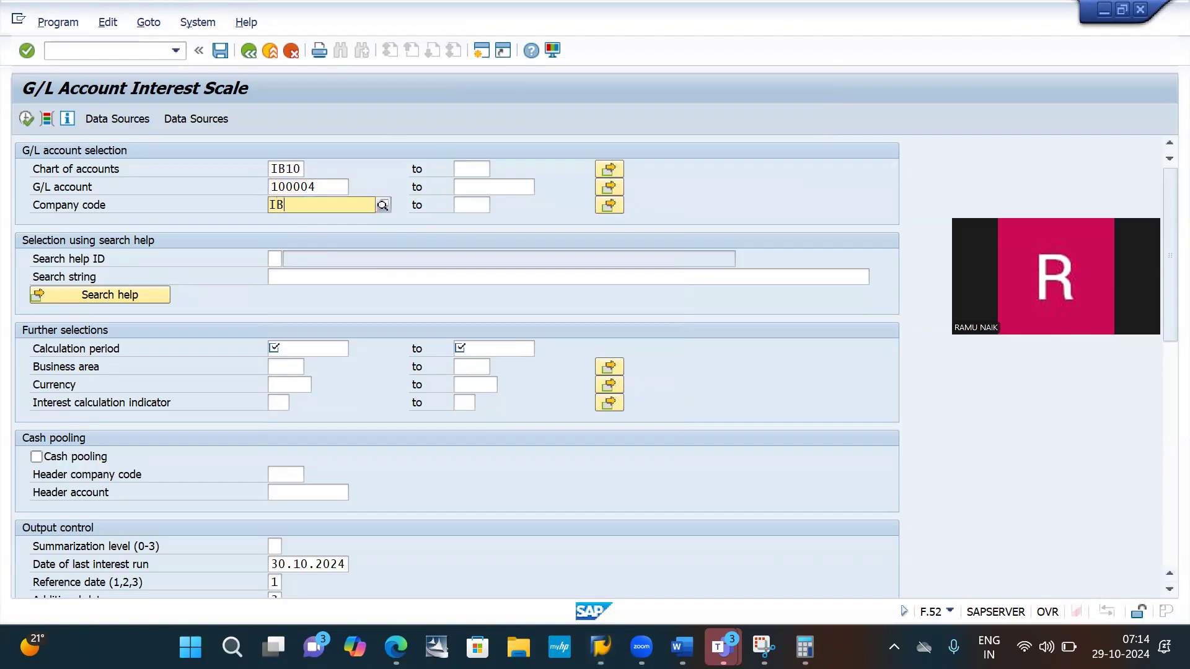
pyautogui.write('10')
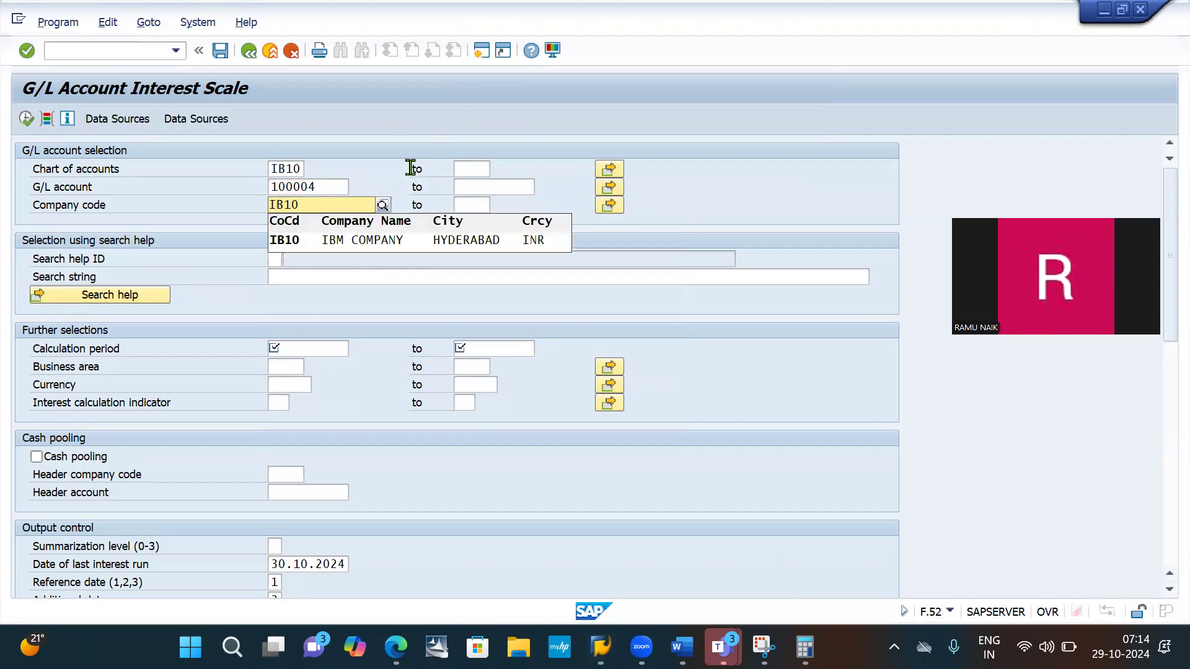
pyautogui.click(401, 239)
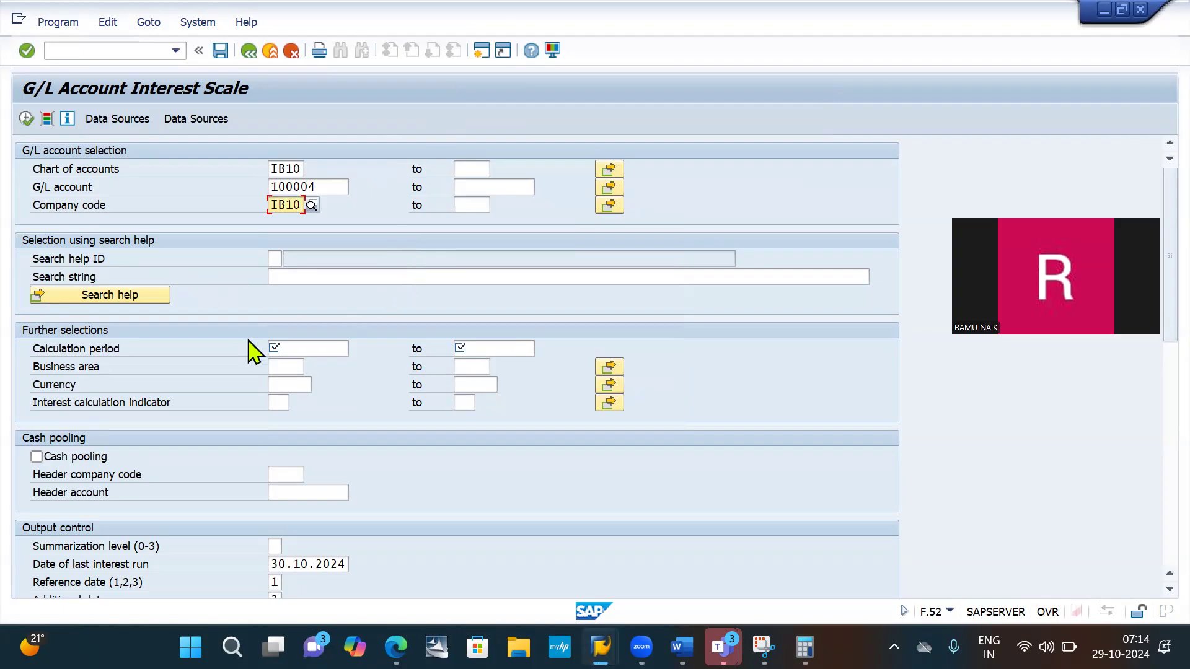
# - Set the calculation period from 01.04.2024 to 30.04.2024
pyautogui.click(306, 347)
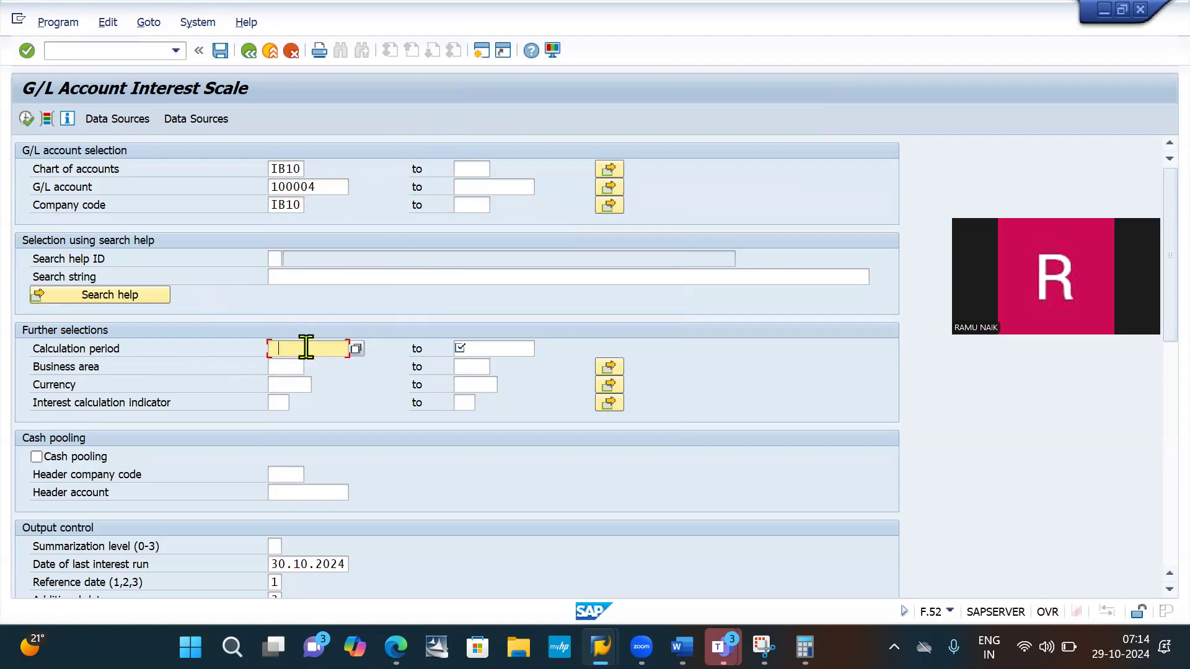
pyautogui.click(306, 347)
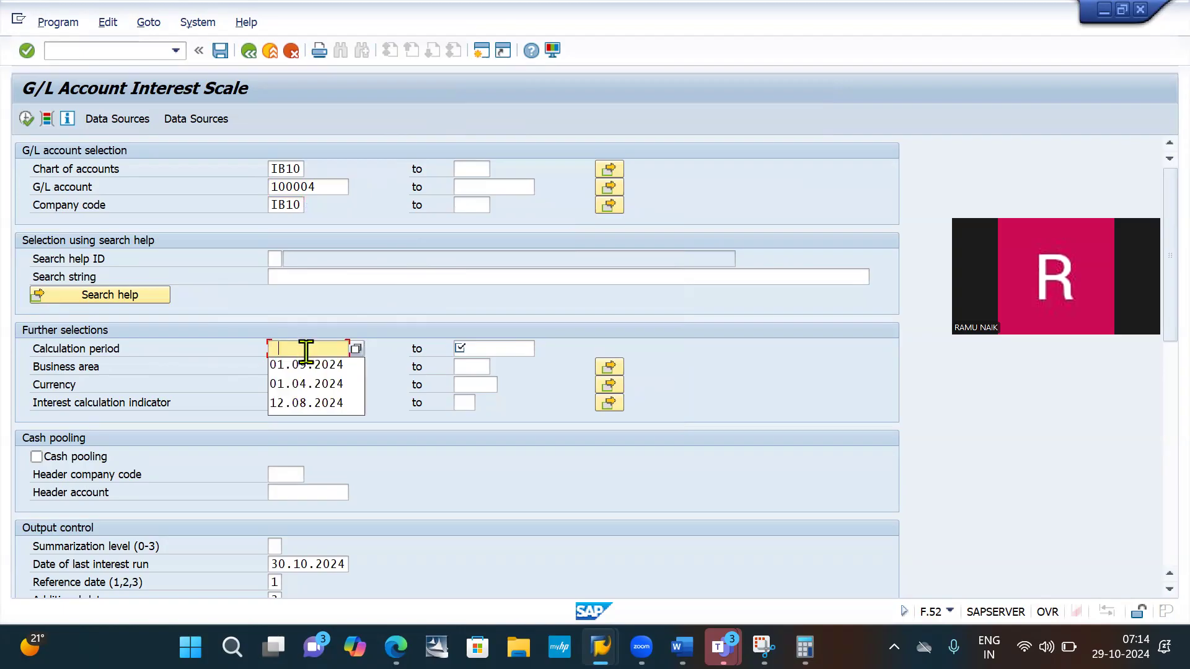
pyautogui.click(321, 385)
pyautogui.click(500, 347)
pyautogui.click(500, 347)
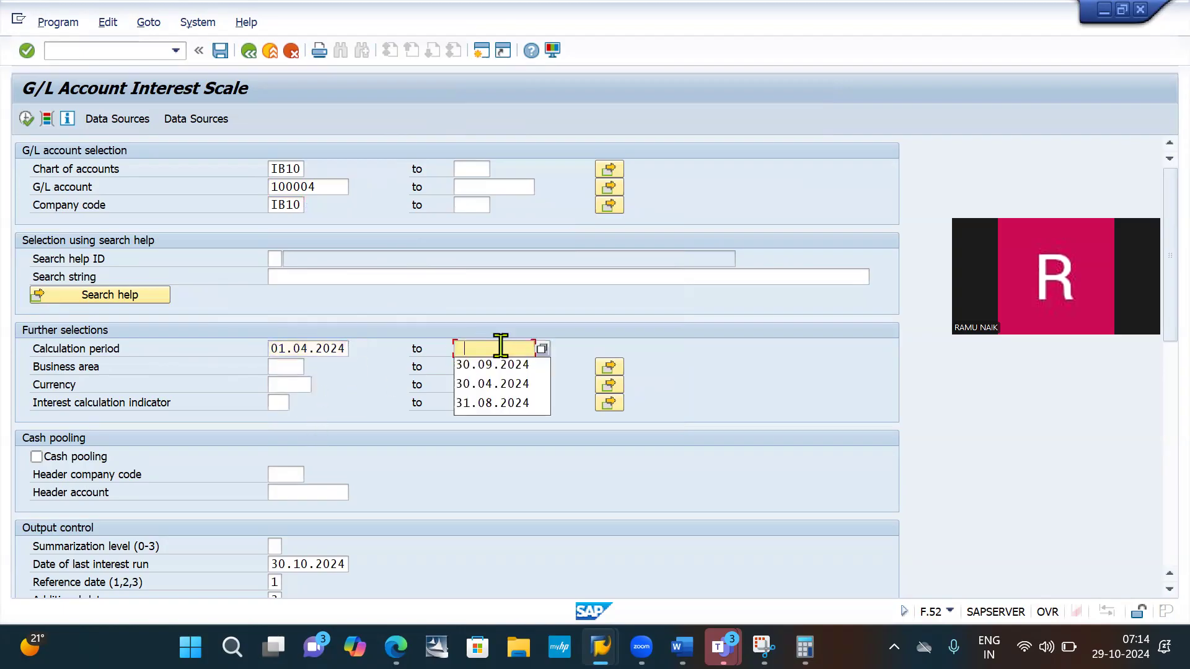
pyautogui.click(500, 386)
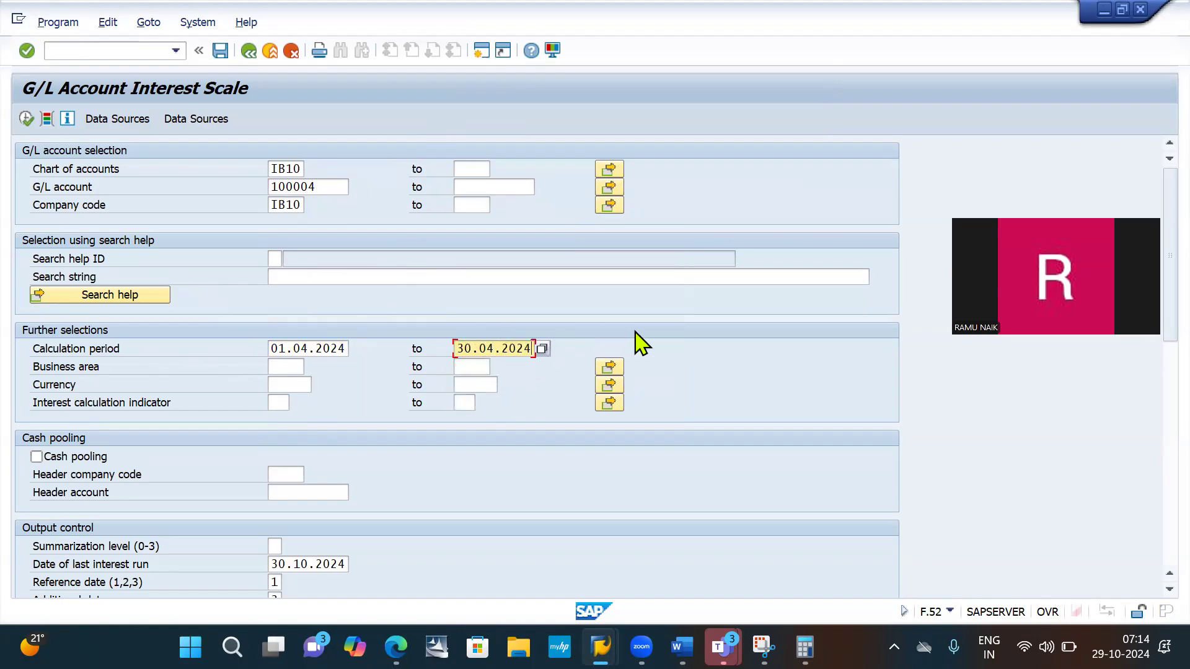
# - Set the currency to INR and the interest calculation indicator to I1 in the further selections
pyautogui.click(285, 380)
pyautogui.click(280, 381)
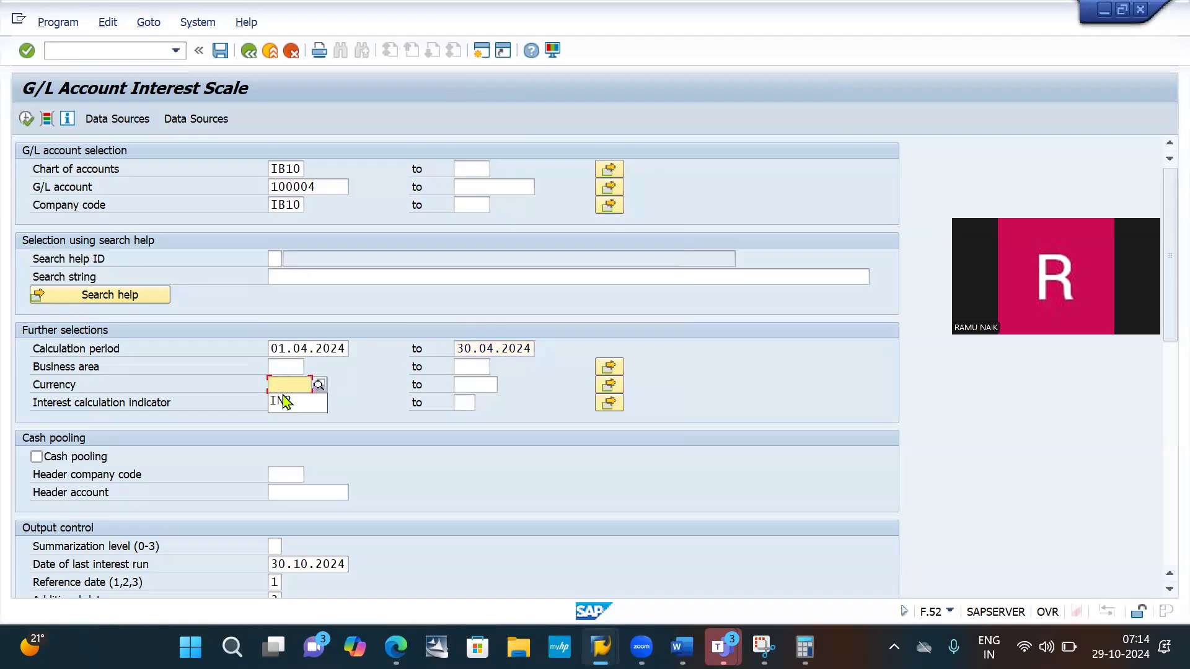
pyautogui.click(285, 402)
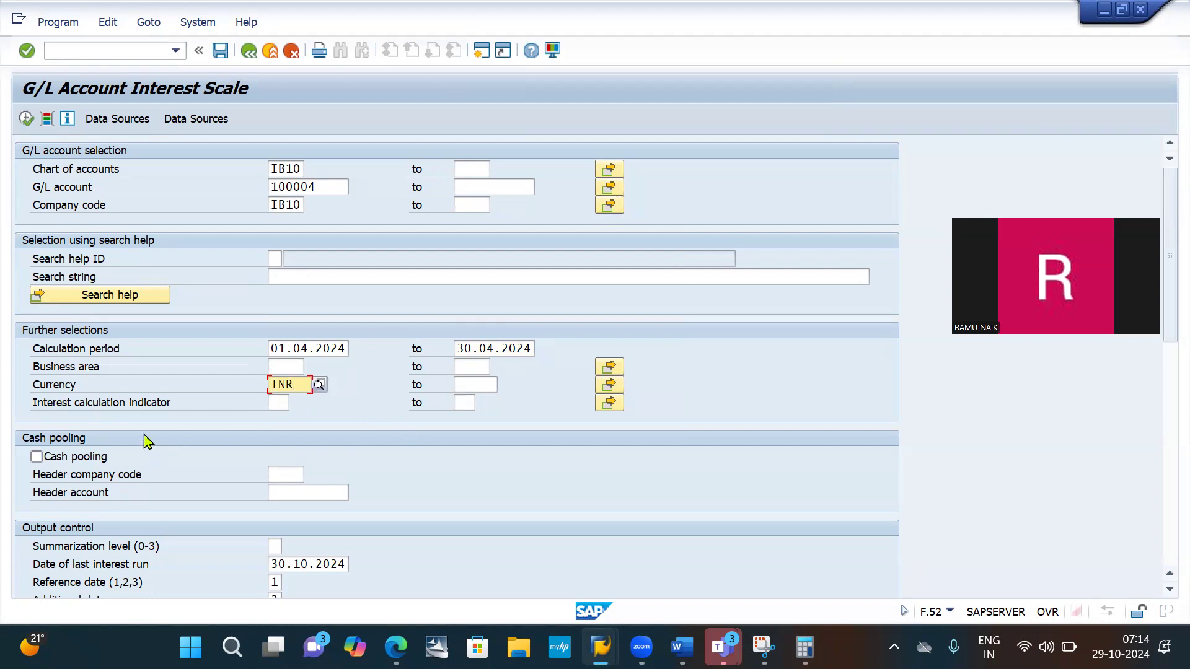
pyautogui.click(280, 403)
pyautogui.click(283, 404)
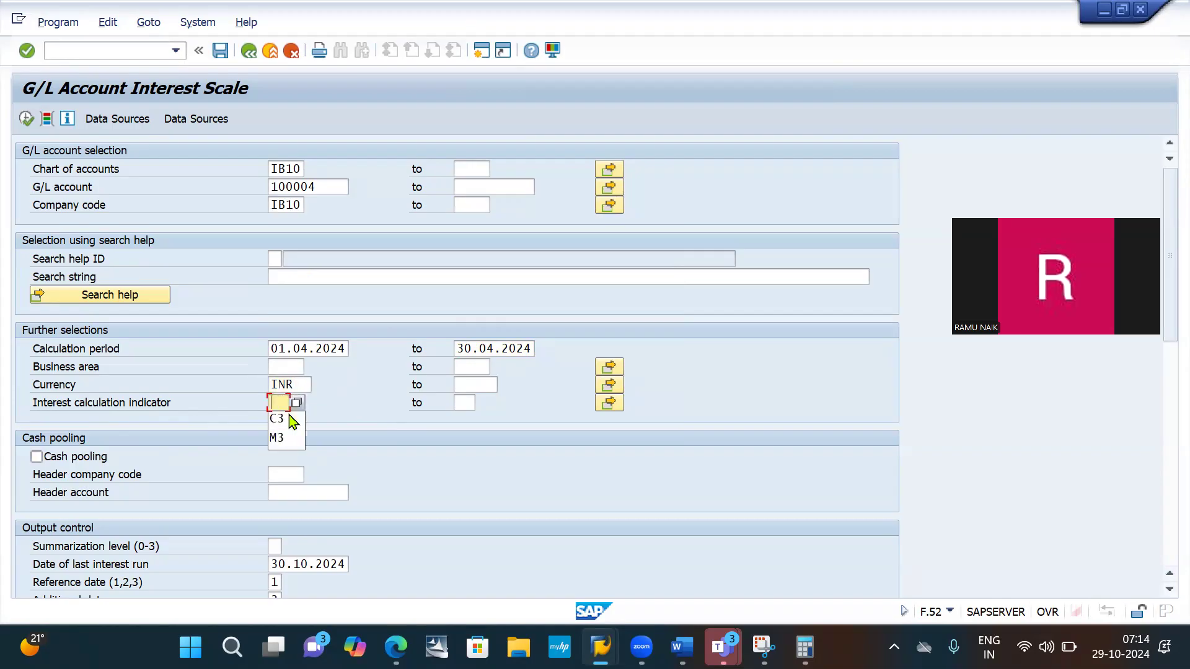
pyautogui.write('I1')
# - Clear the date of last interest run in the output control section
pyautogui.scroll(-2, 387, 464)
pyautogui.scroll(-2, 386, 463)
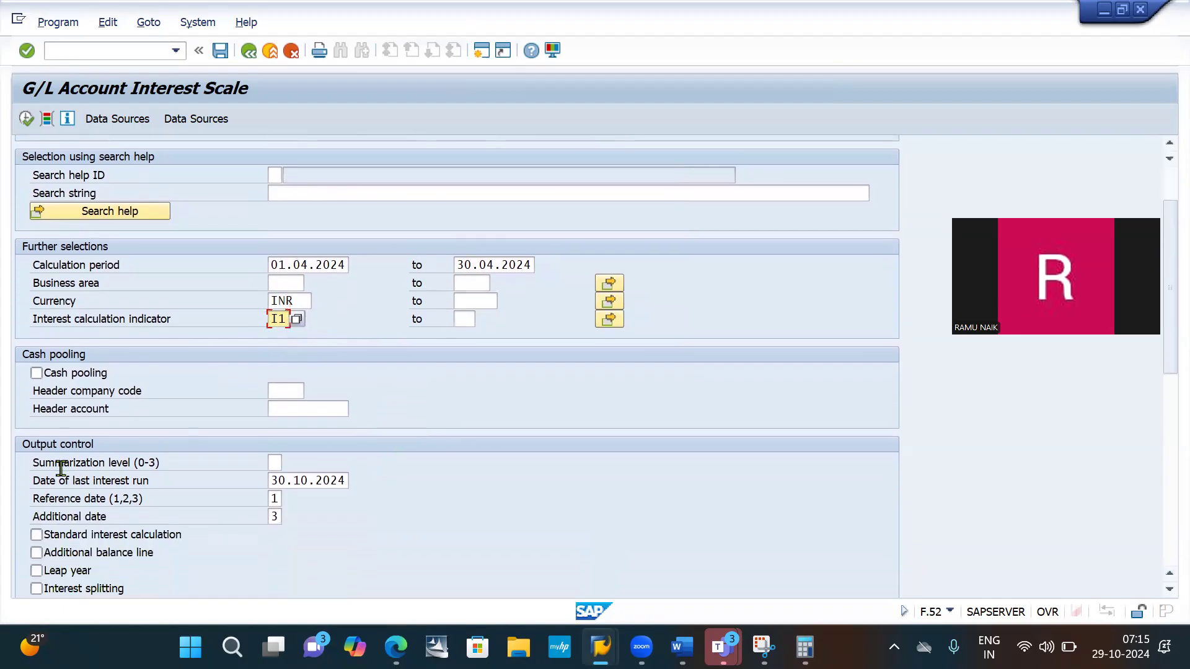
pyautogui.scroll(-1, 241, 452)
pyautogui.scroll(-1, 239, 433)
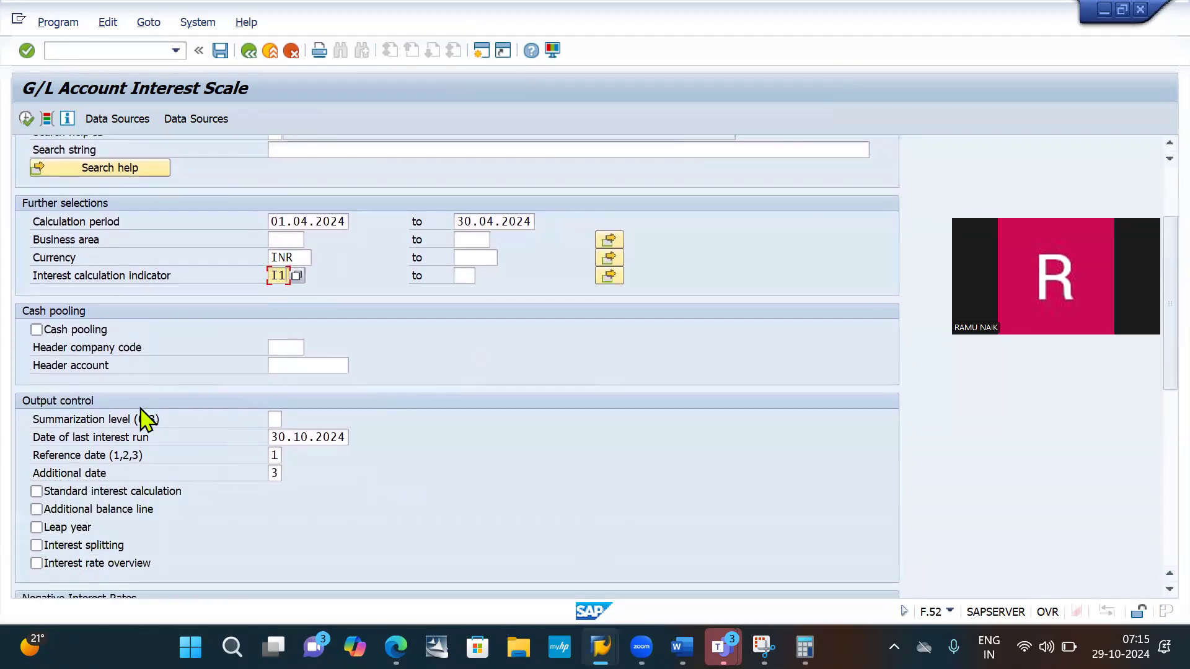
pyautogui.scroll(-1, 329, 437)
pyautogui.scroll(-1, 329, 436)
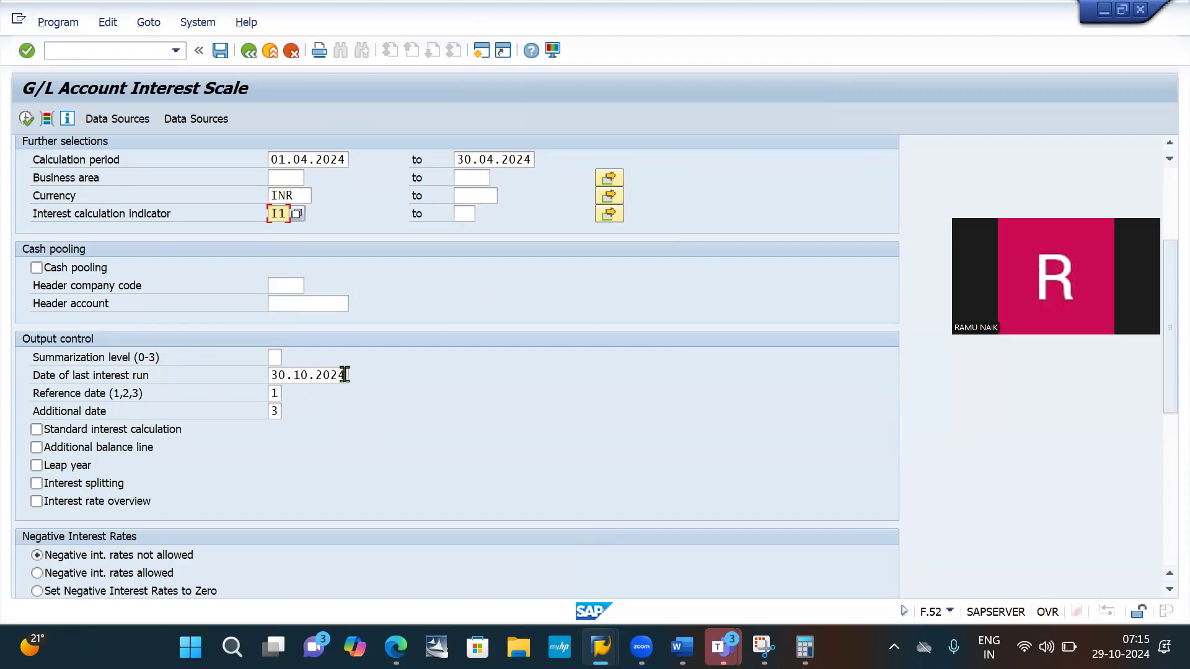
pyautogui.moveTo(345, 375); pyautogui.dragTo(225, 375)
pyautogui.write('4')
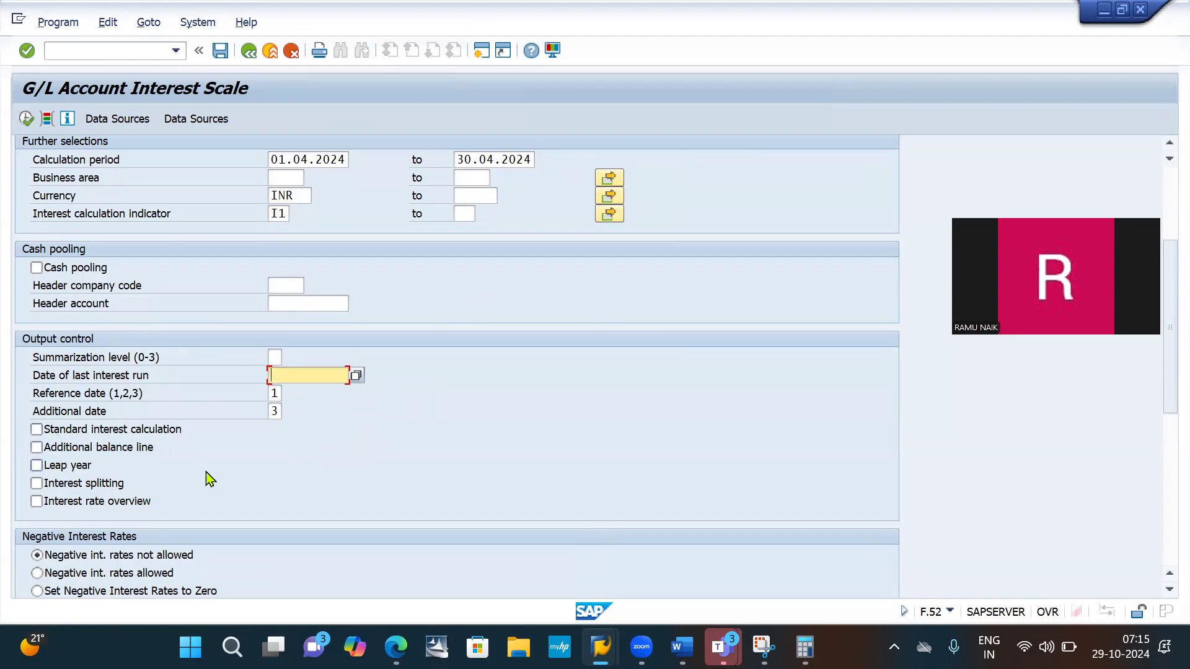
# - Enable posting of interest settlements, posting also with a value date in the past, and updating of the master record
pyautogui.scroll(-1, 261, 465)
pyautogui.scroll(-3, 261, 465)
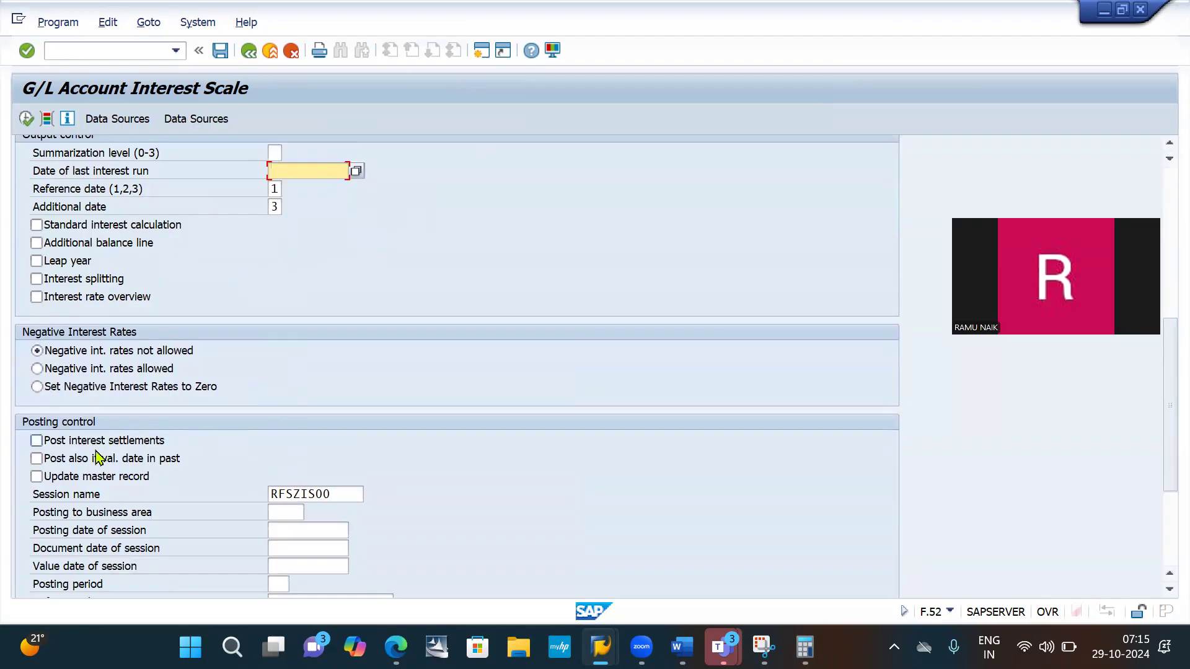
pyautogui.click(51, 446)
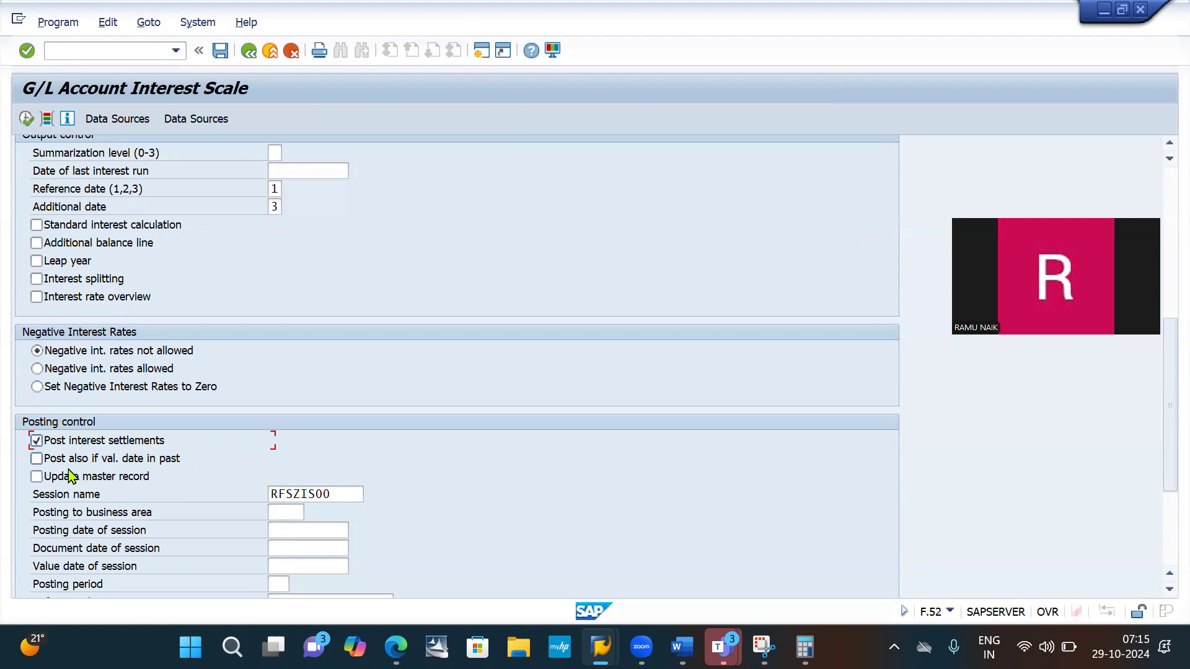
pyautogui.click(36, 460)
pyautogui.click(36, 478)
# - Set the session name in the posting control section to APRIL IB10
pyautogui.click(317, 496)
pyautogui.moveTo(317, 496); pyautogui.dragTo(217, 502)
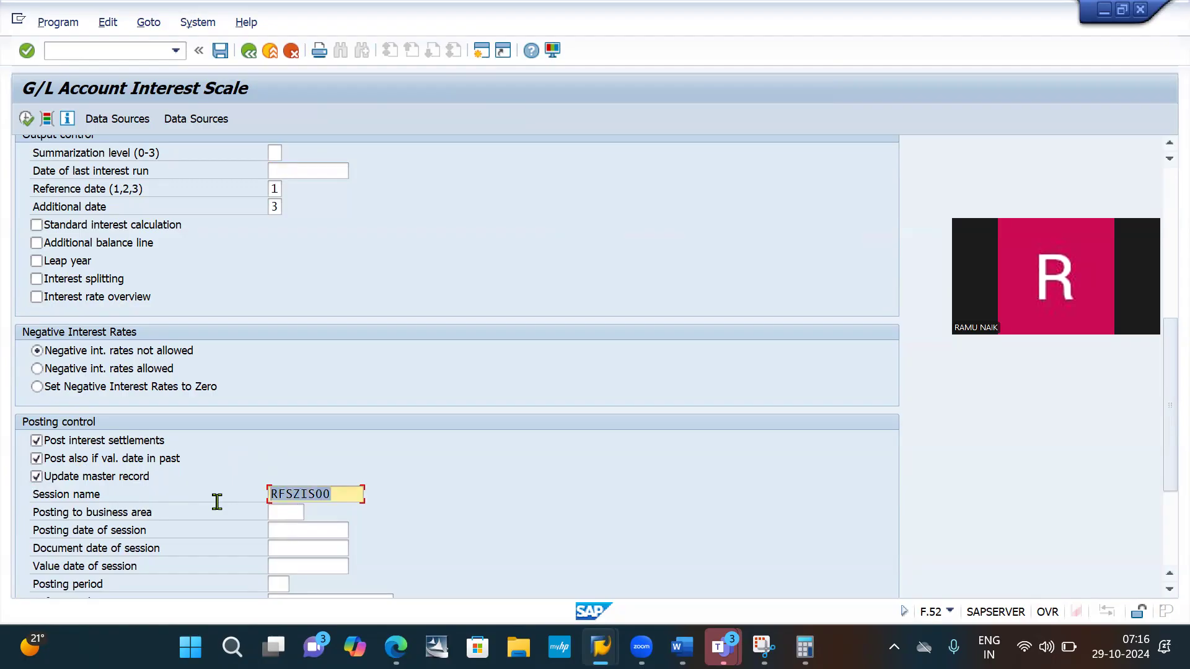
pyautogui.press('BackSpace')
pyautogui.write('AP')
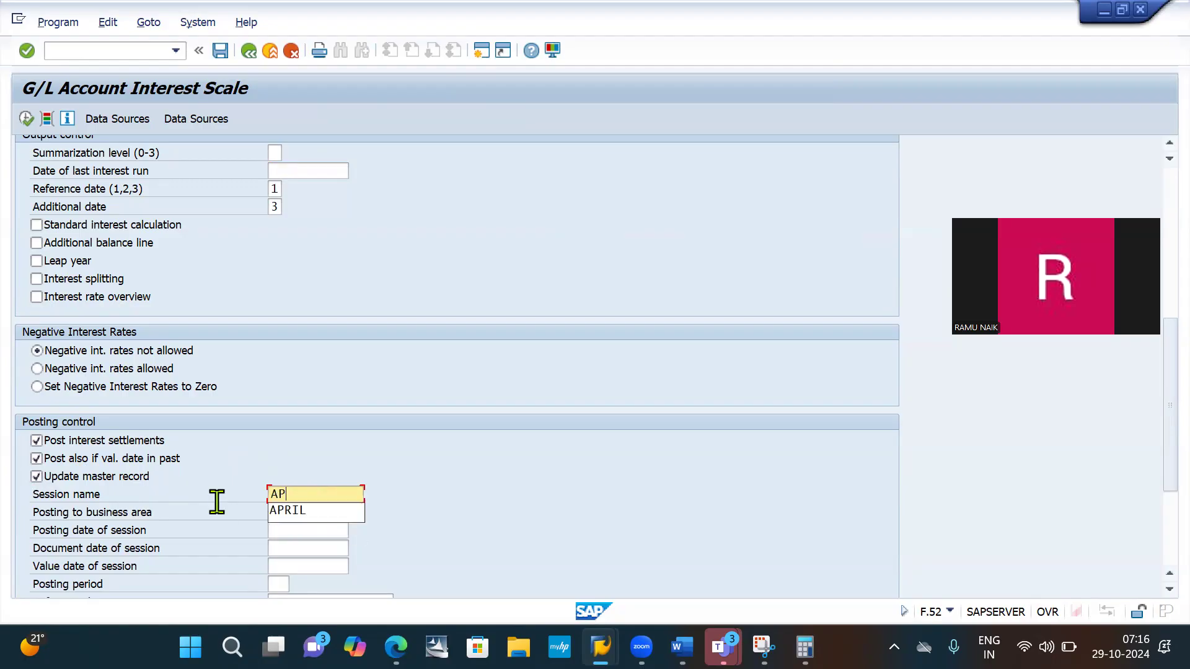
pyautogui.write('RIL')
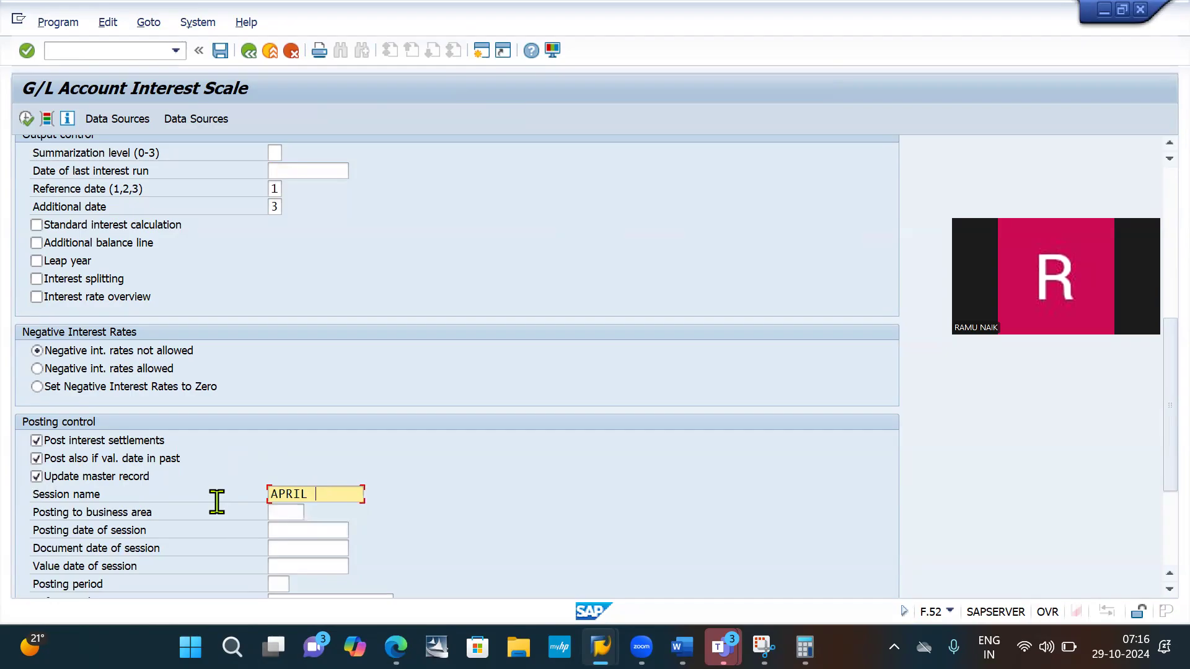
pyautogui.write(' IB10')
# - Capture a snip of the G/L Account Interest Scale screen from the account selection down to the cash pooling section
pyautogui.scroll(6, 489, 494)
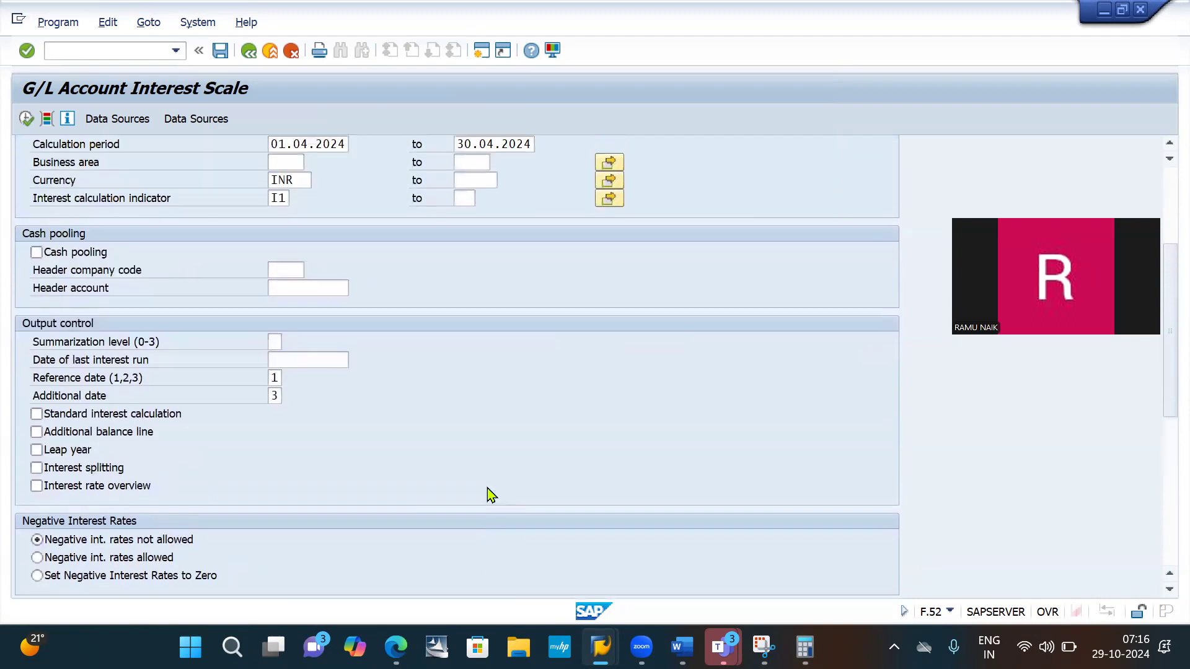
pyautogui.scroll(1, 490, 494)
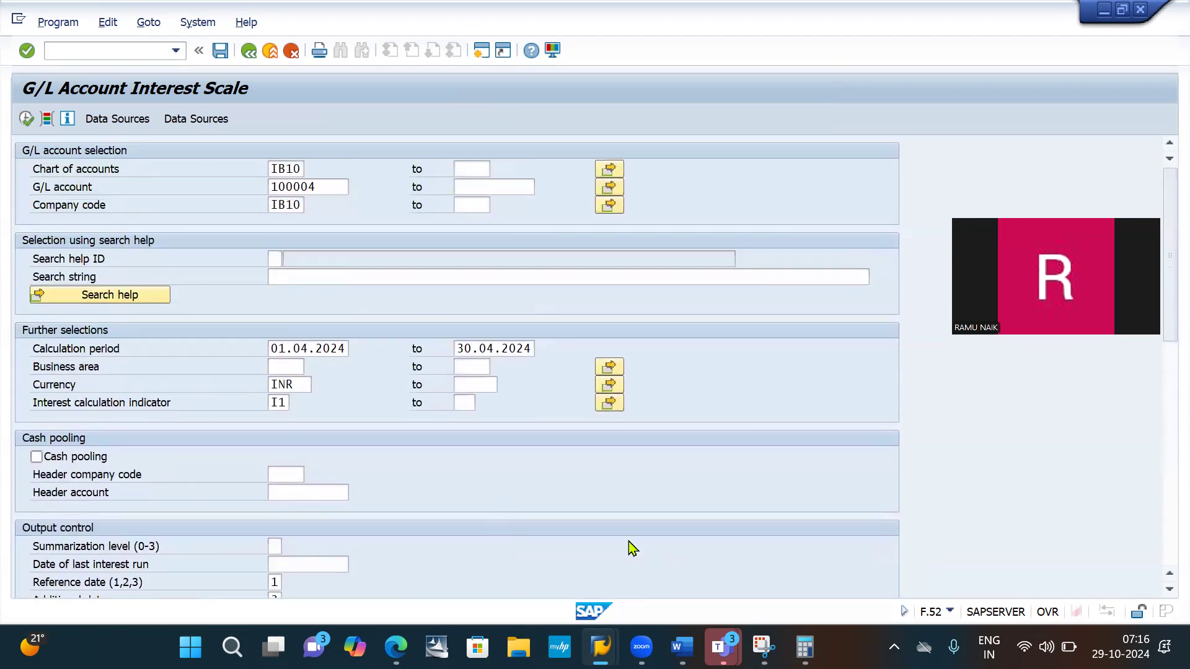
pyautogui.click(763, 647)
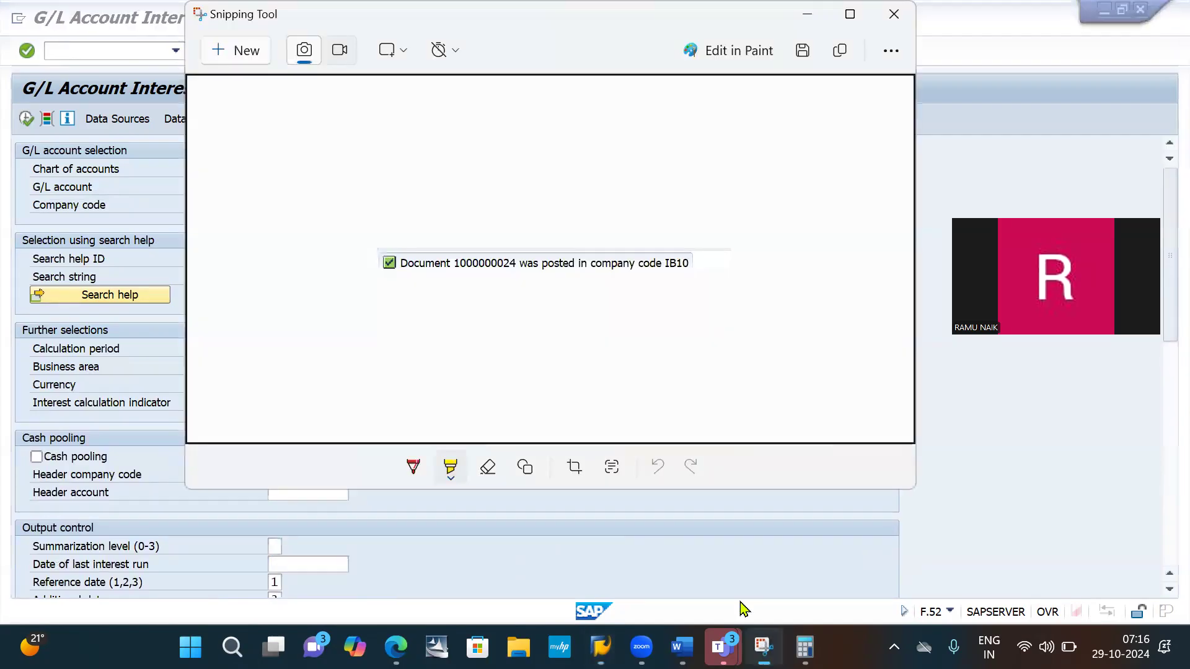
pyautogui.click(246, 48)
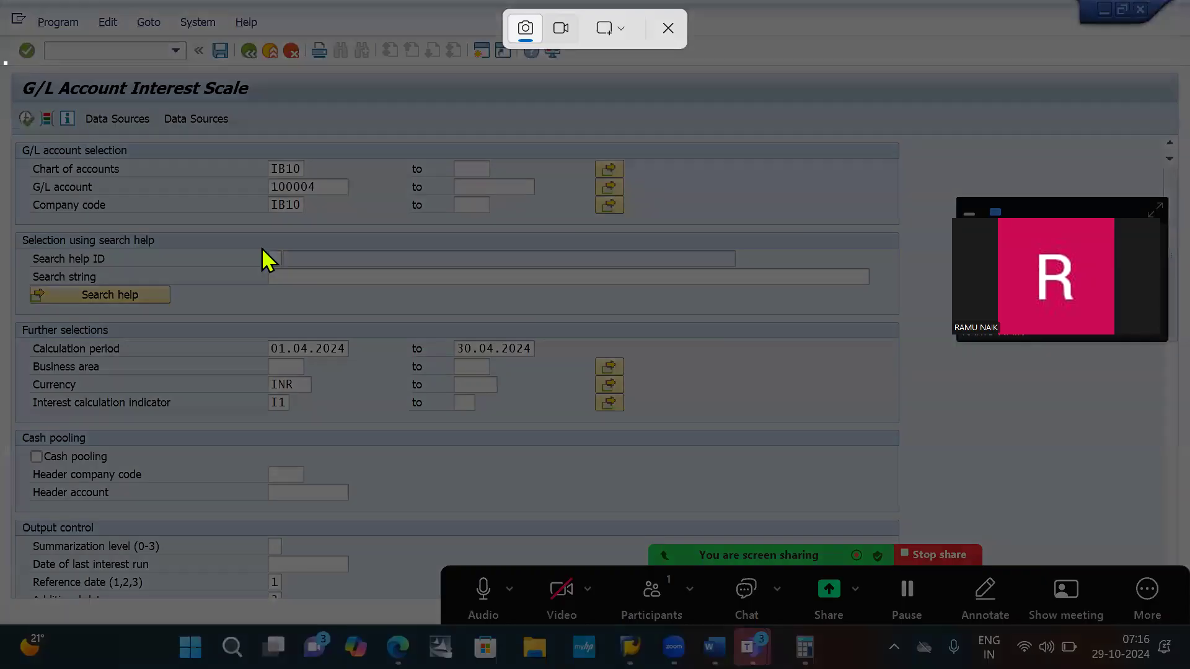
pyautogui.moveTo(4, 62); pyautogui.dragTo(766, 528)
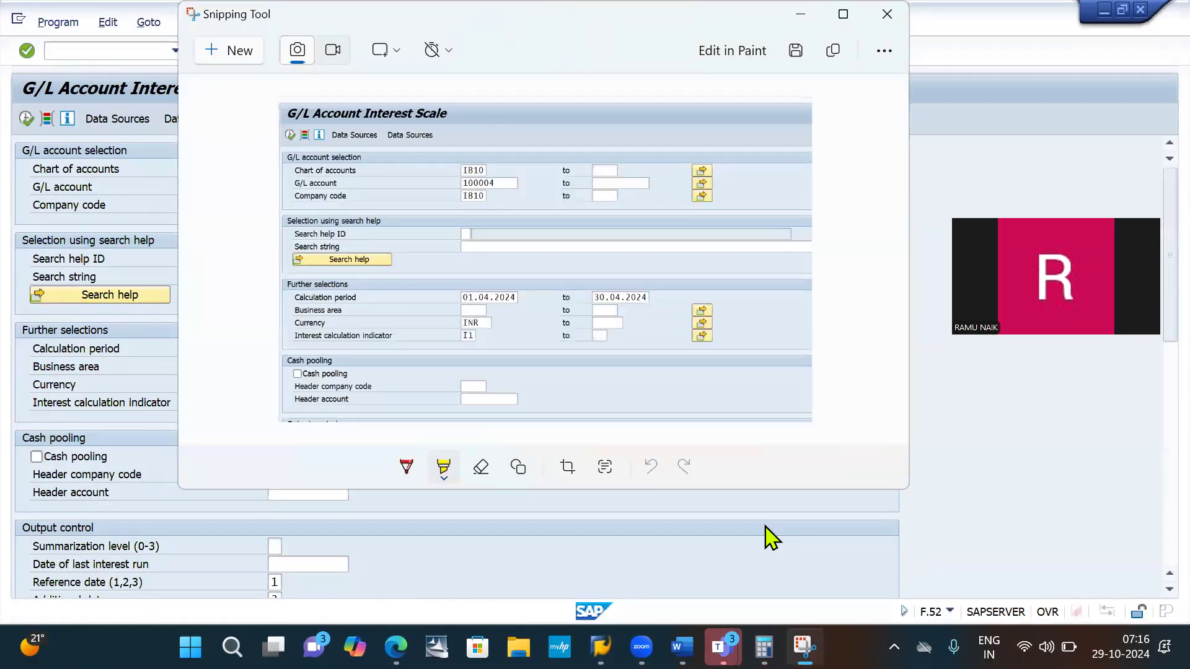
# - Highlight the chart of accounts, G/L account, company code, calculation period dates, currency and interest calculation indicator values in the snip
pyautogui.moveTo(462, 166)
pyautogui.mouseDown()
pyautogui.moveTo(484, 170)
pyautogui.moveTo(494, 184)
pyautogui.moveTo(478, 198)
pyautogui.moveTo(494, 197)
pyautogui.mouseUp()
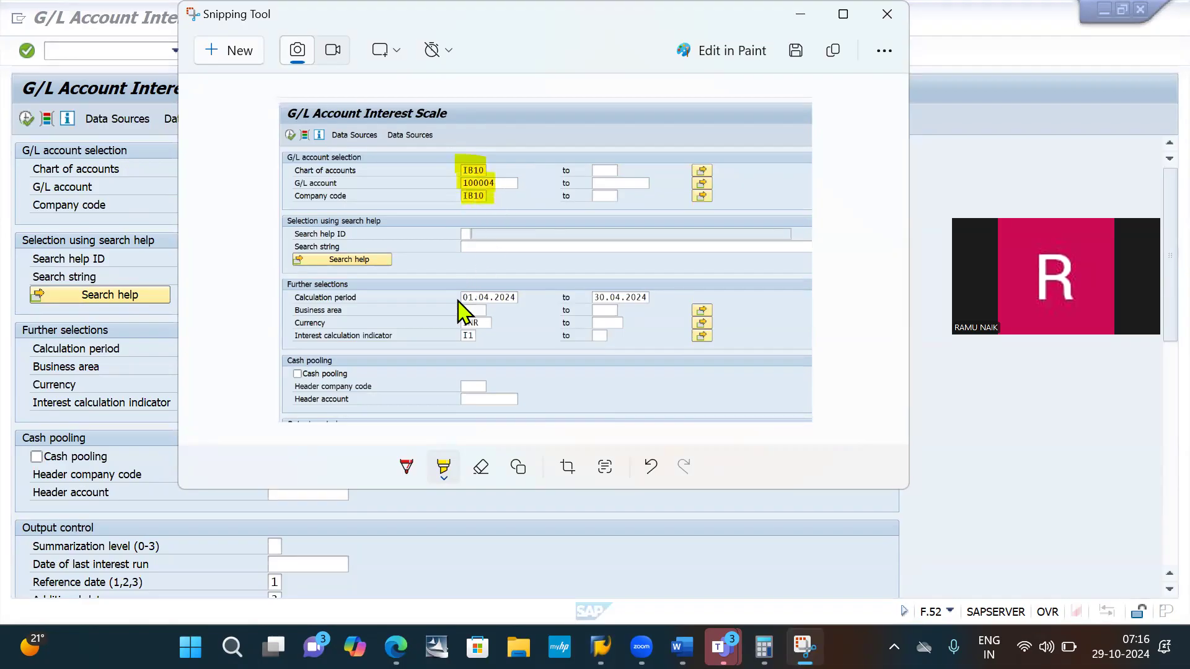
pyautogui.moveTo(458, 298); pyautogui.dragTo(518, 299)
pyautogui.moveTo(591, 297); pyautogui.dragTo(649, 296)
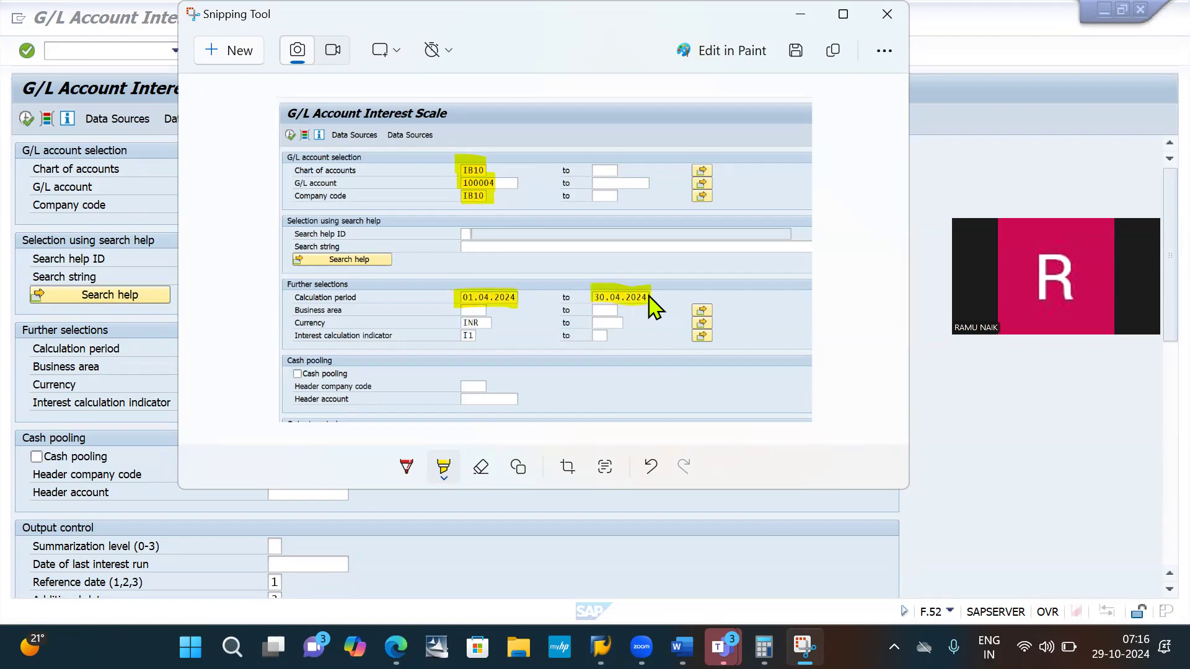
pyautogui.moveTo(462, 323)
pyautogui.mouseDown()
pyautogui.moveTo(478, 322)
pyautogui.moveTo(464, 337)
pyautogui.moveTo(474, 338)
pyautogui.mouseUp()
pyautogui.scroll(-2, 476, 350)
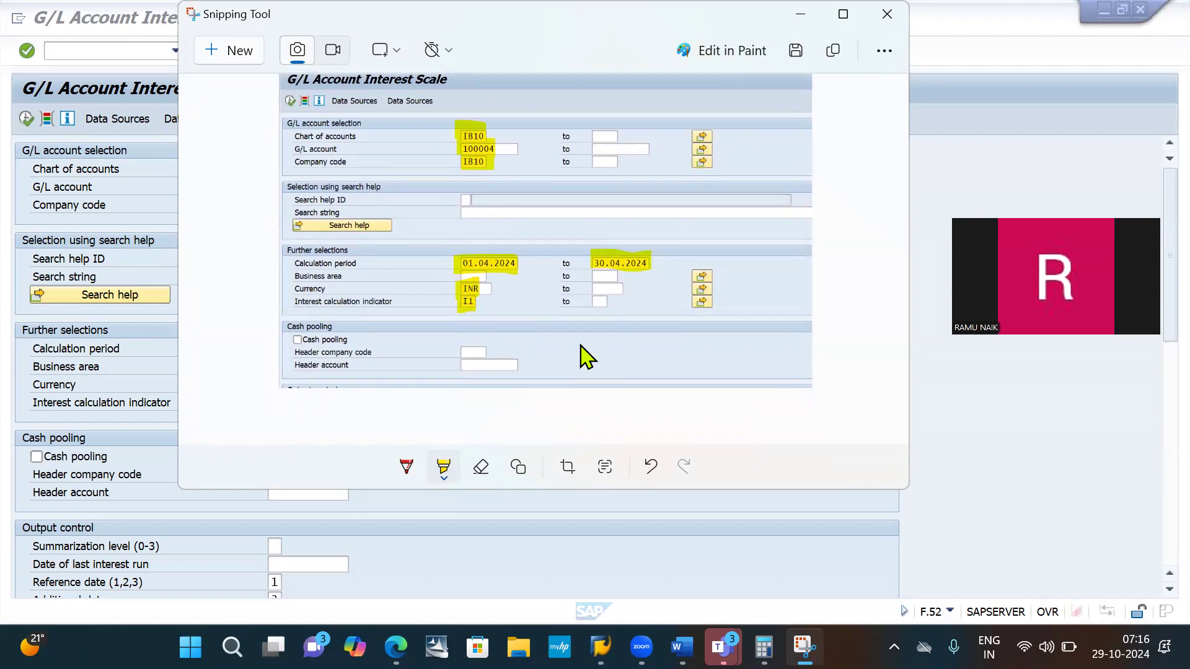
# - Switch to Word and paste the highlighted snip below the heading "Calculate interest for April: F.52"
pyautogui.hotkey('alt', 'Tab')
pyautogui.hotkey('alt', 'Tab')
pyautogui.hotkey('alt', 'Tab')
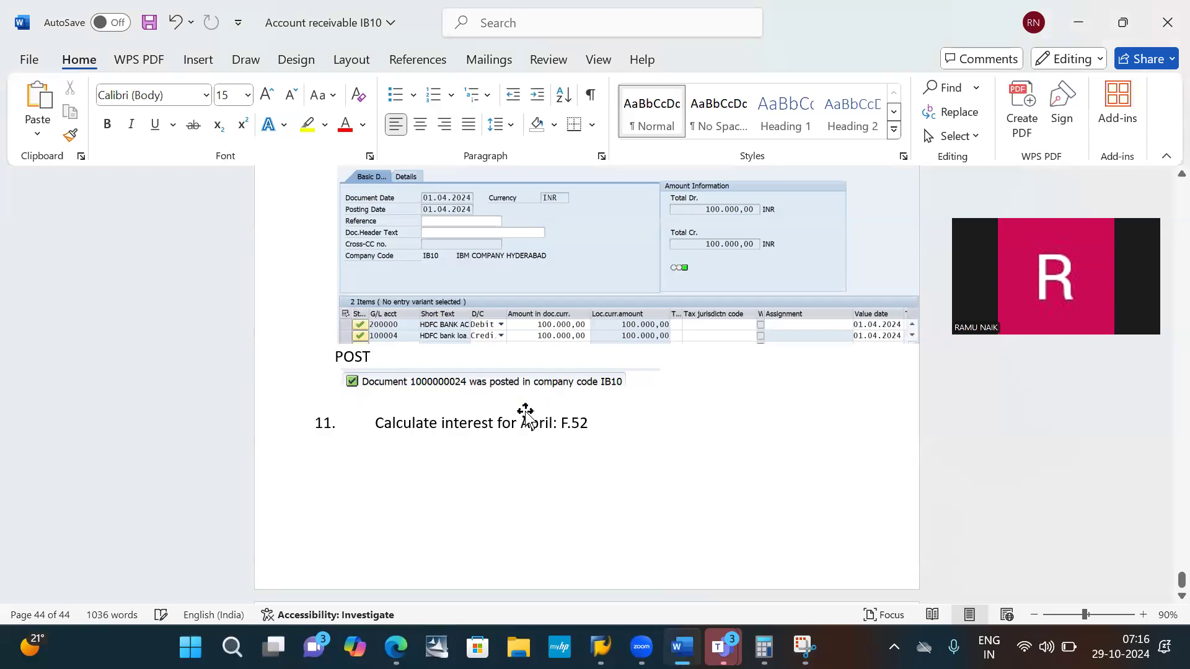
pyautogui.hotkey('ctrl', 'v')
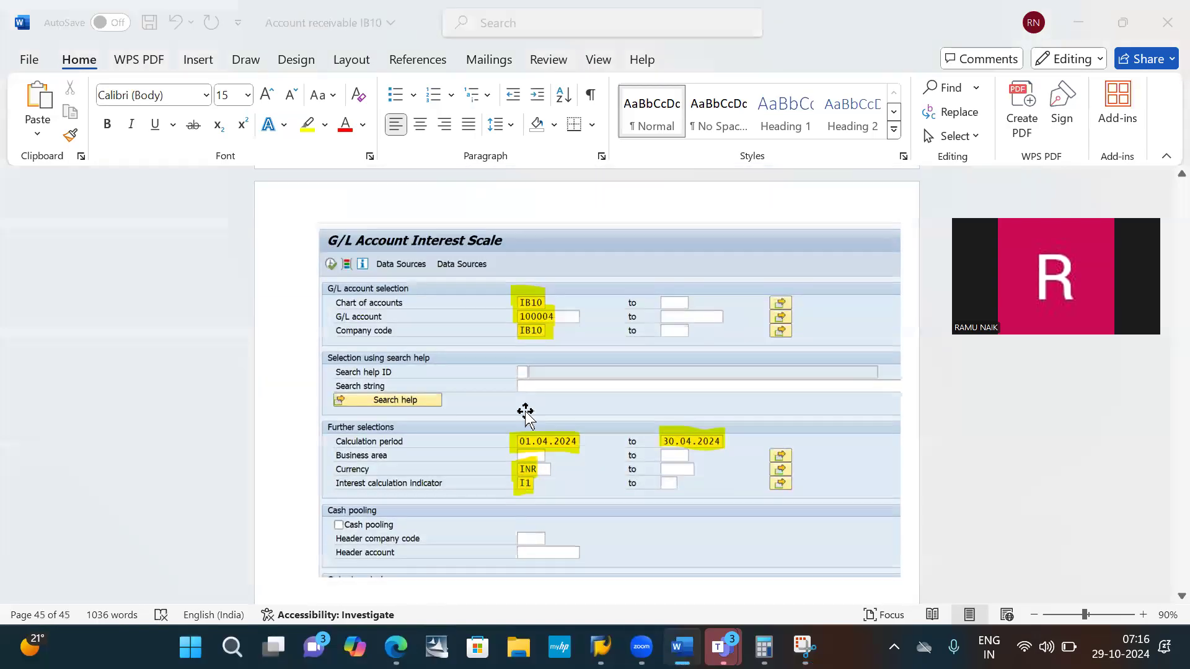
pyautogui.hotkey('alt', 'Tab')
pyautogui.hotkey('alt', 'Tab')
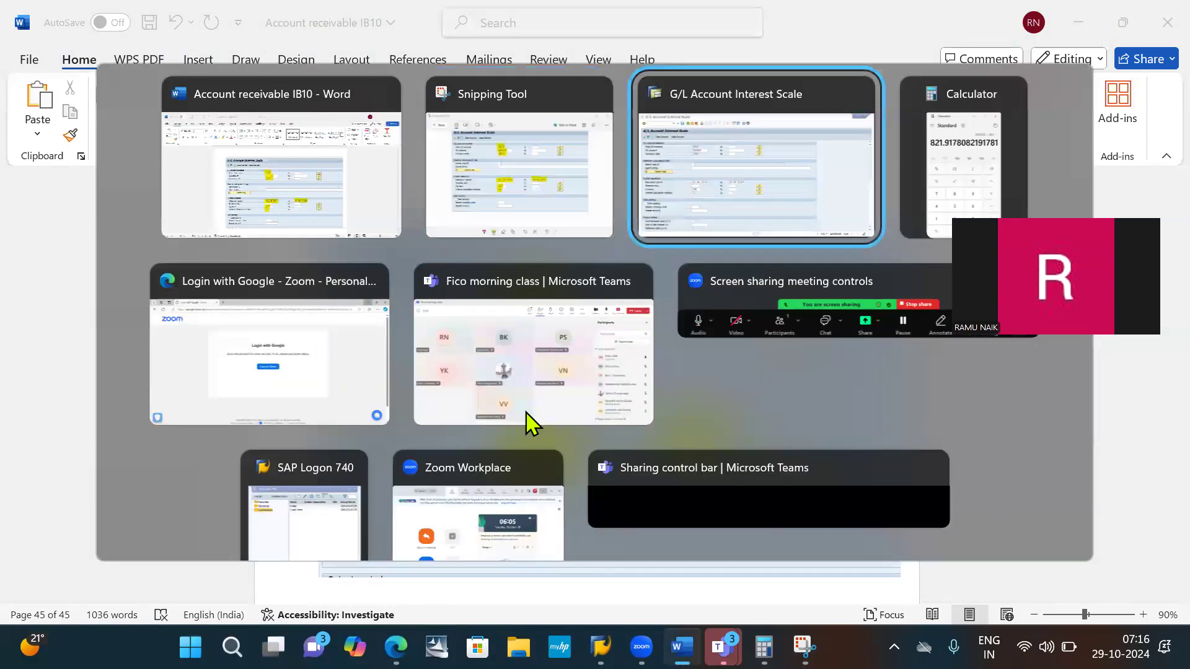
pyautogui.scroll(-6, 455, 412)
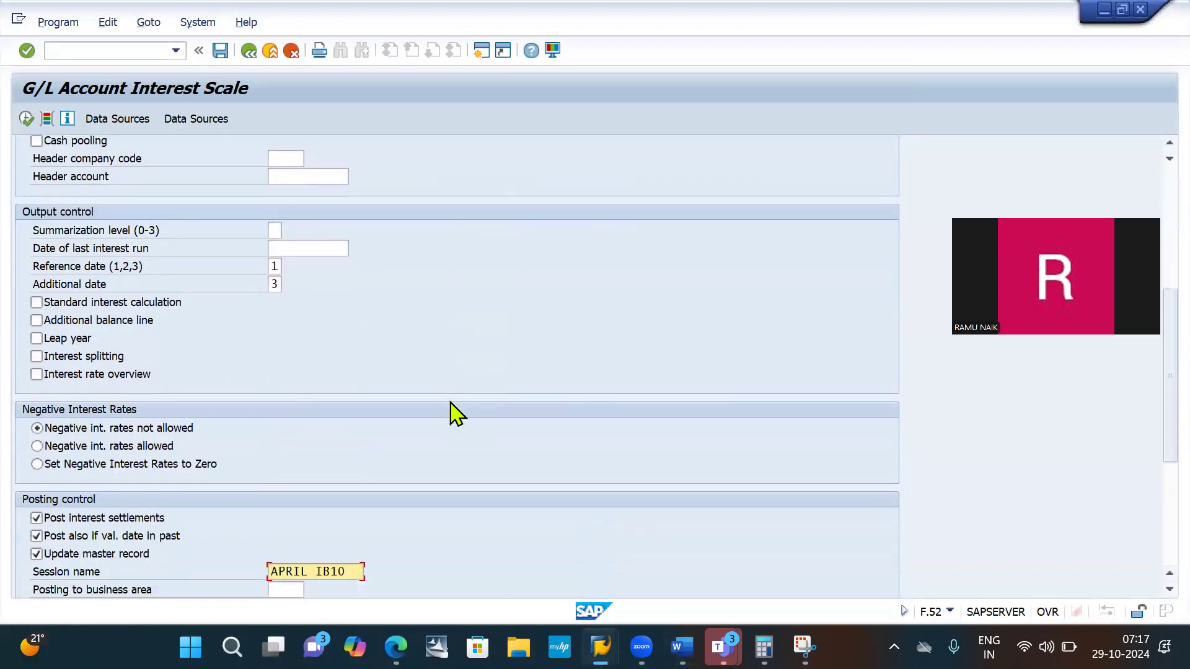
pyautogui.scroll(-2, 455, 412)
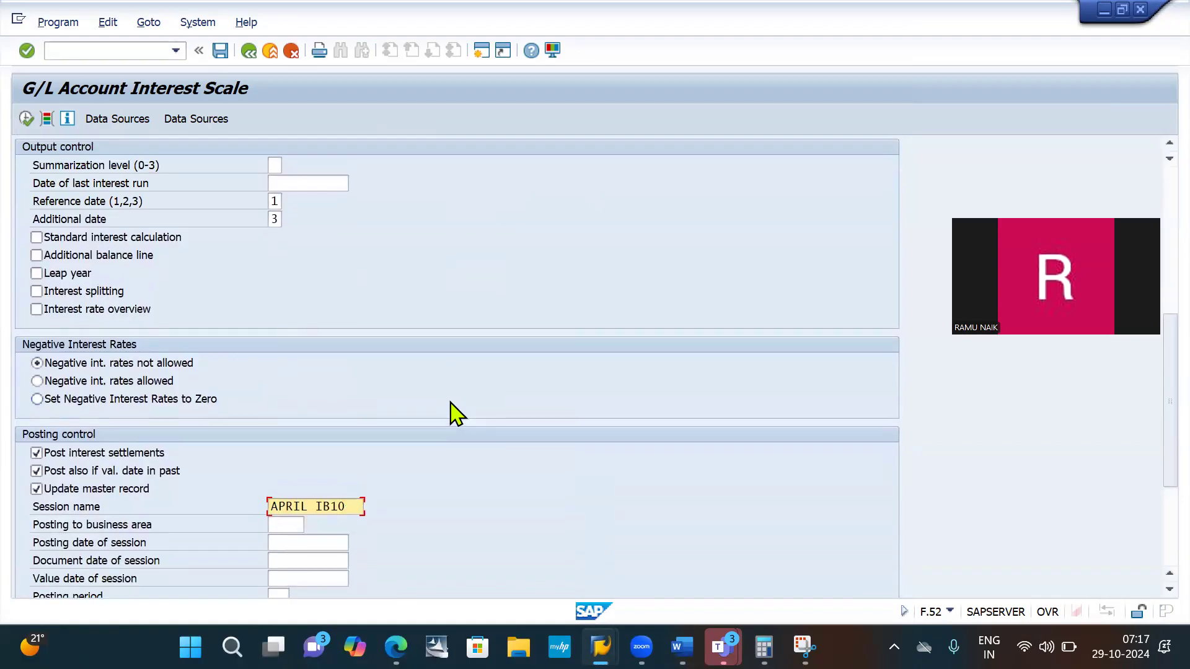
pyautogui.scroll(1, 455, 412)
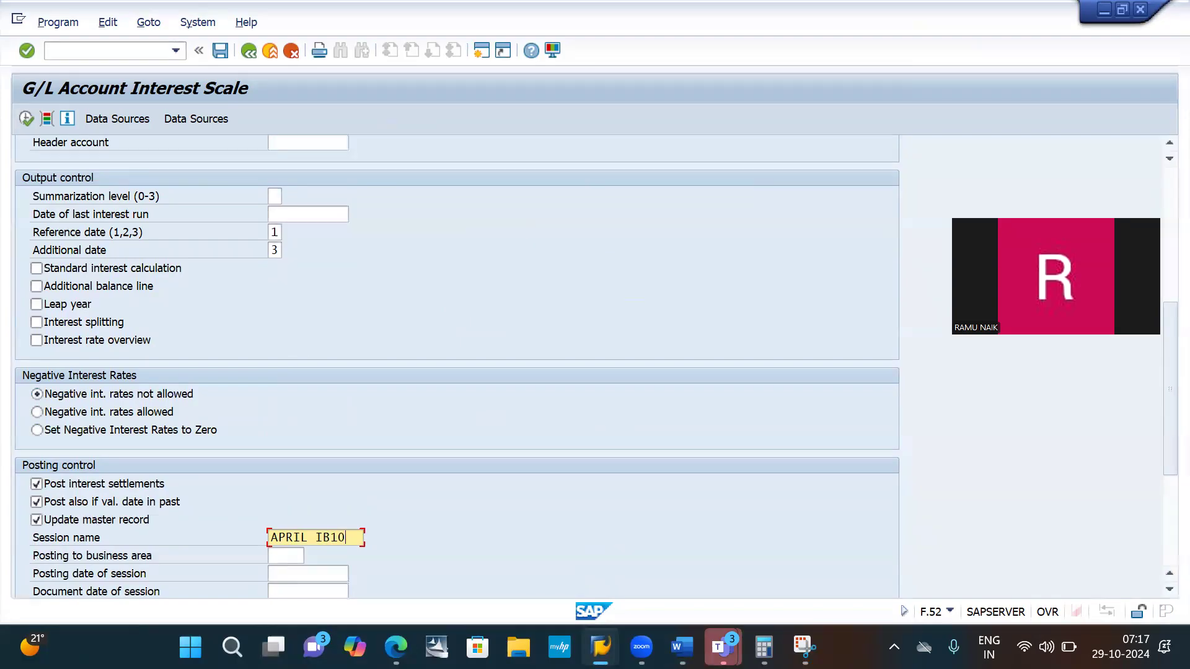
pyautogui.hotkey('alt', 'Tab')
pyautogui.hotkey('alt', 'Tab')
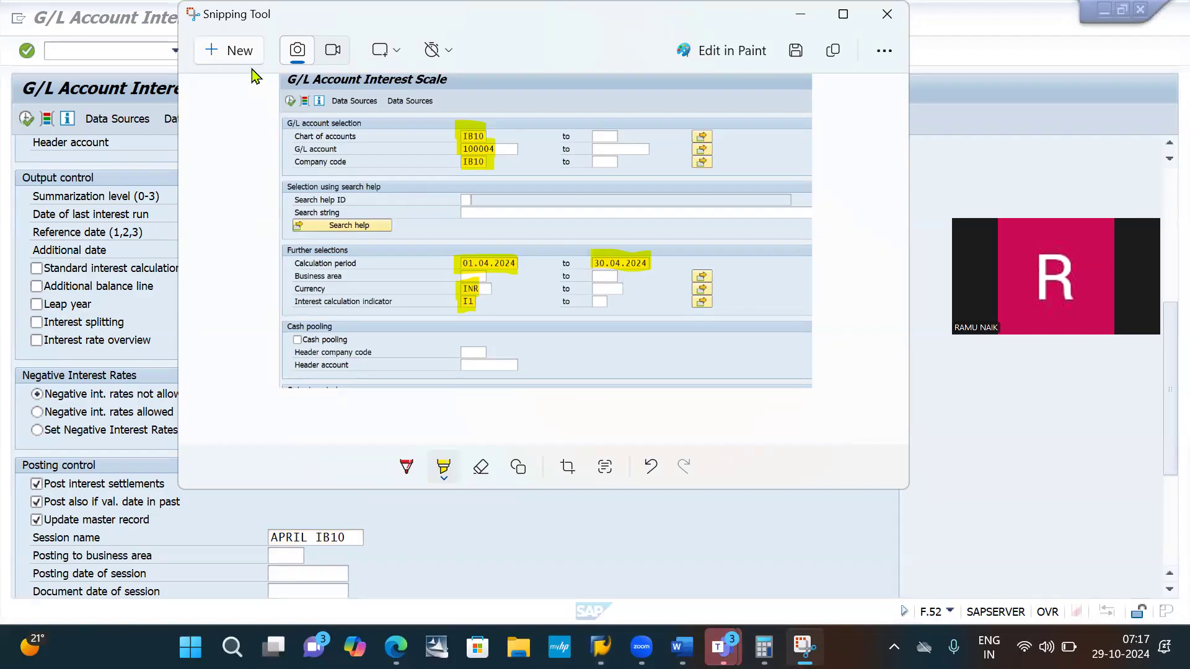
pyautogui.click(236, 54)
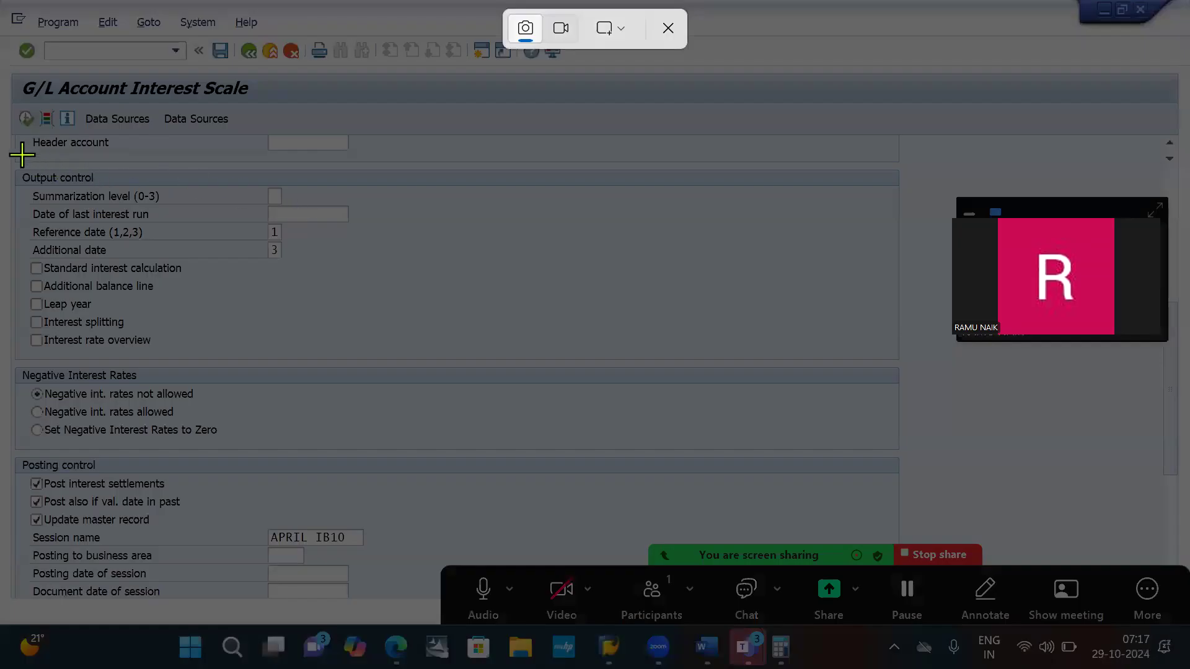
pyautogui.press('Escape')
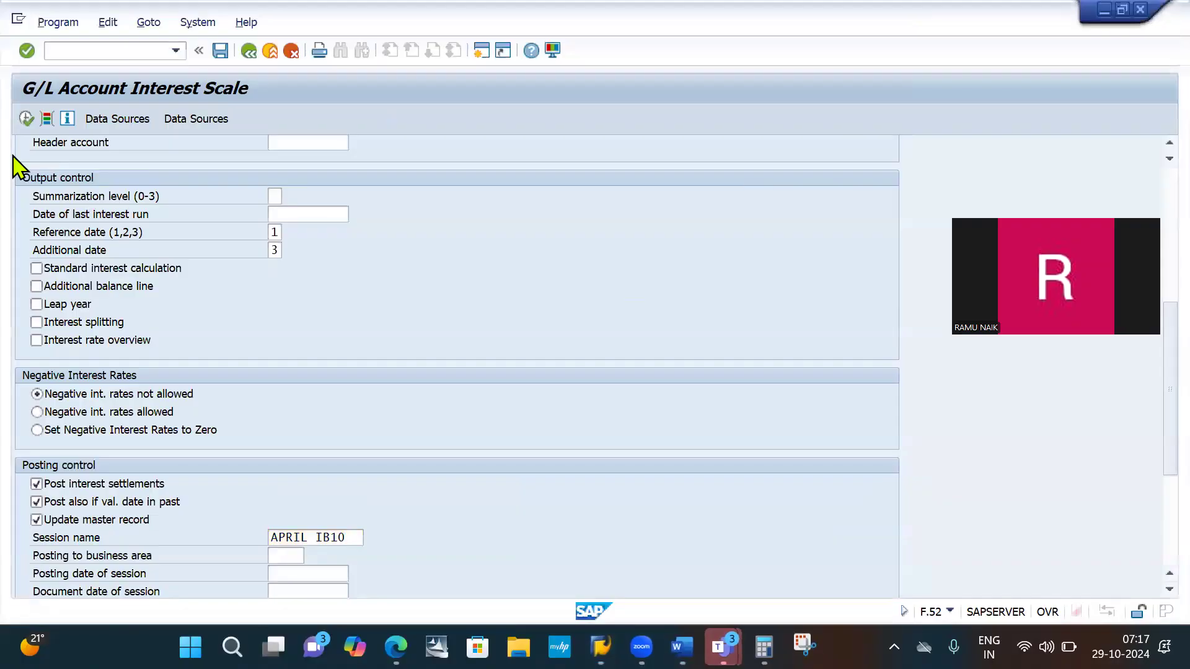
# - Try to capture a snip of the output control, negative interest rates and posting control sections in SAP
pyautogui.hotkey('alt', 'Tab')
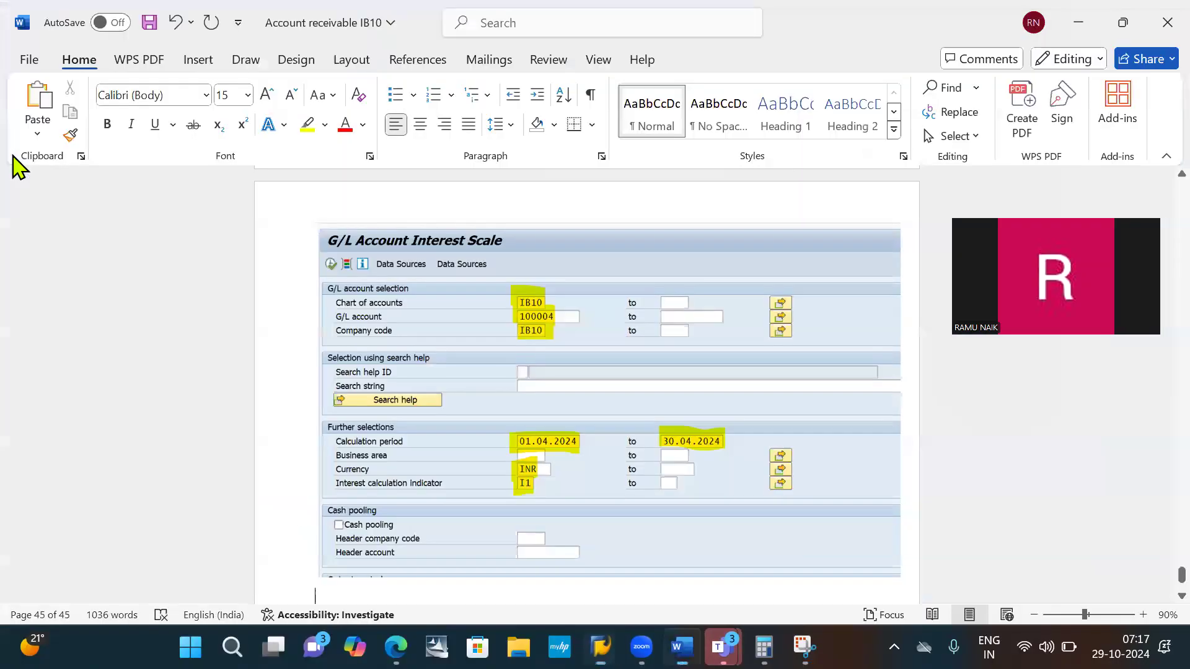
pyautogui.hotkey('alt', 'Tab')
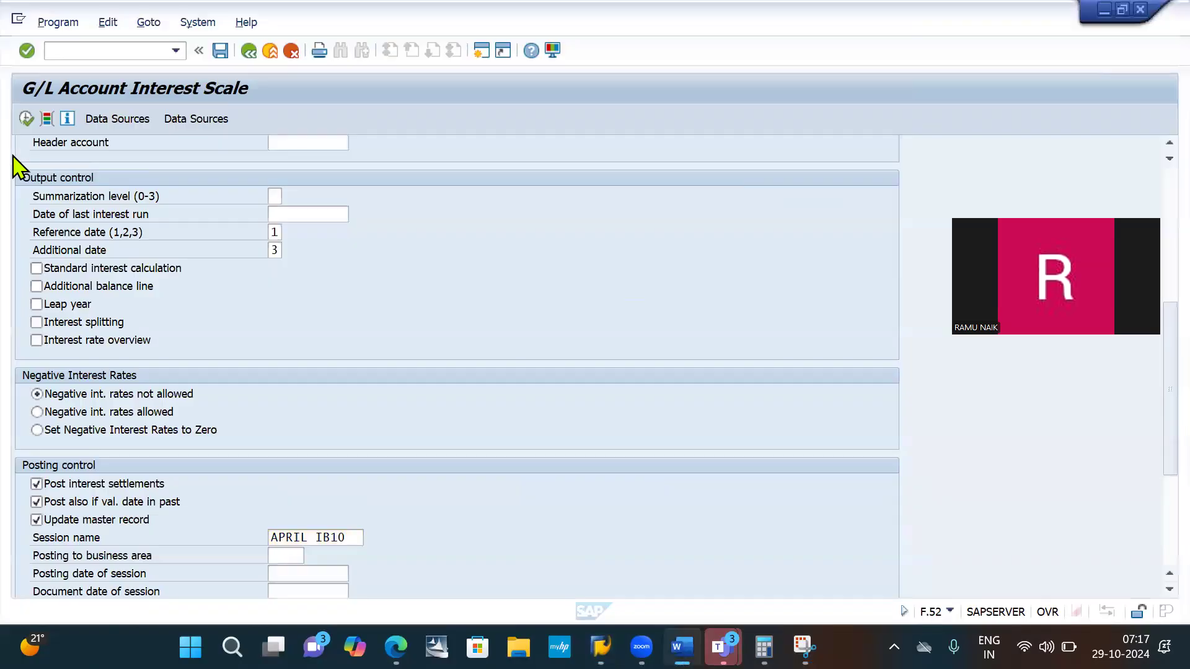
pyautogui.hotkey('alt', 'Tab')
pyautogui.press('Tab')
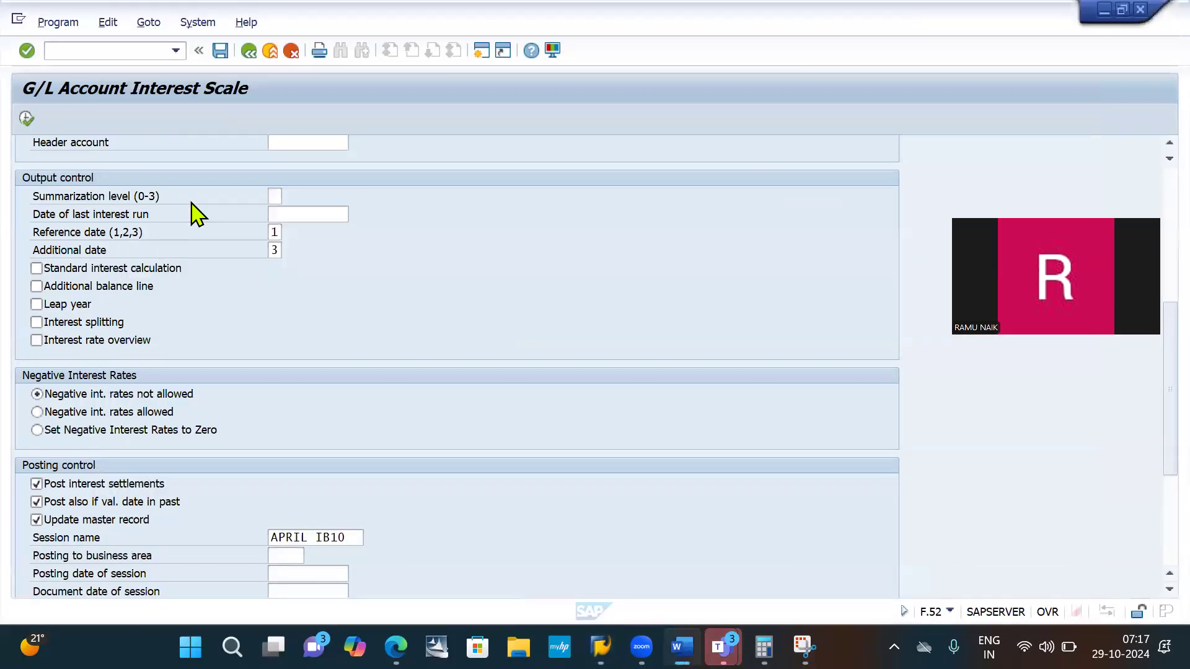
pyautogui.hotkey('alt', 'Tab')
pyautogui.press('Tab')
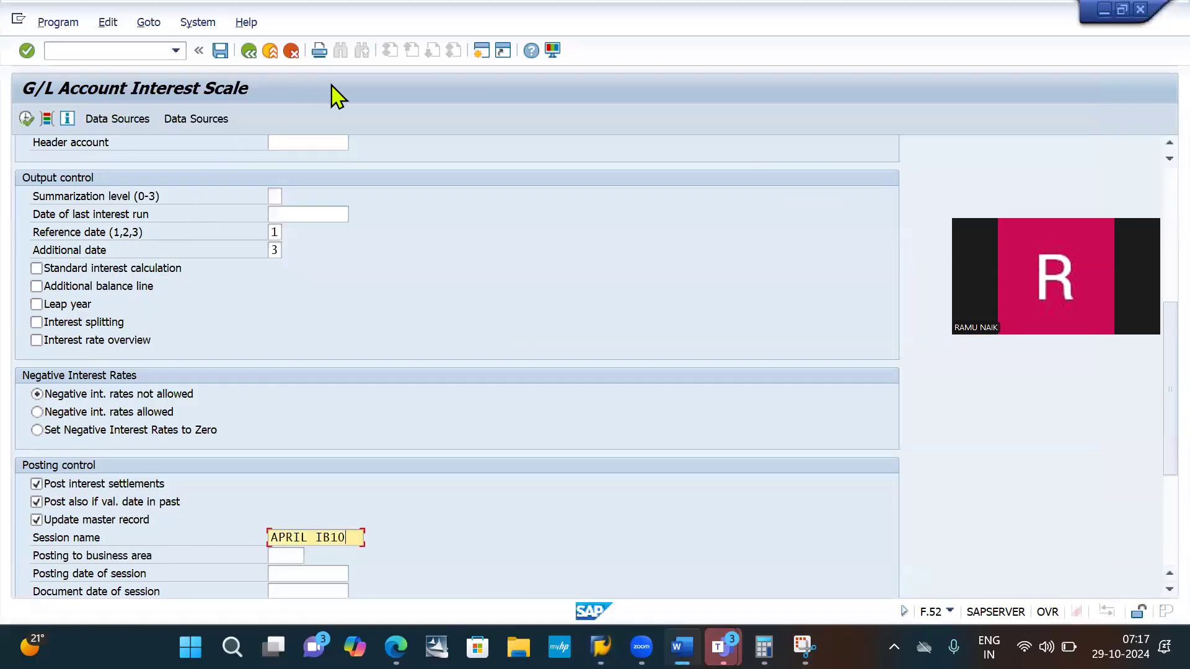
pyautogui.hotkey('alt', 'Tab')
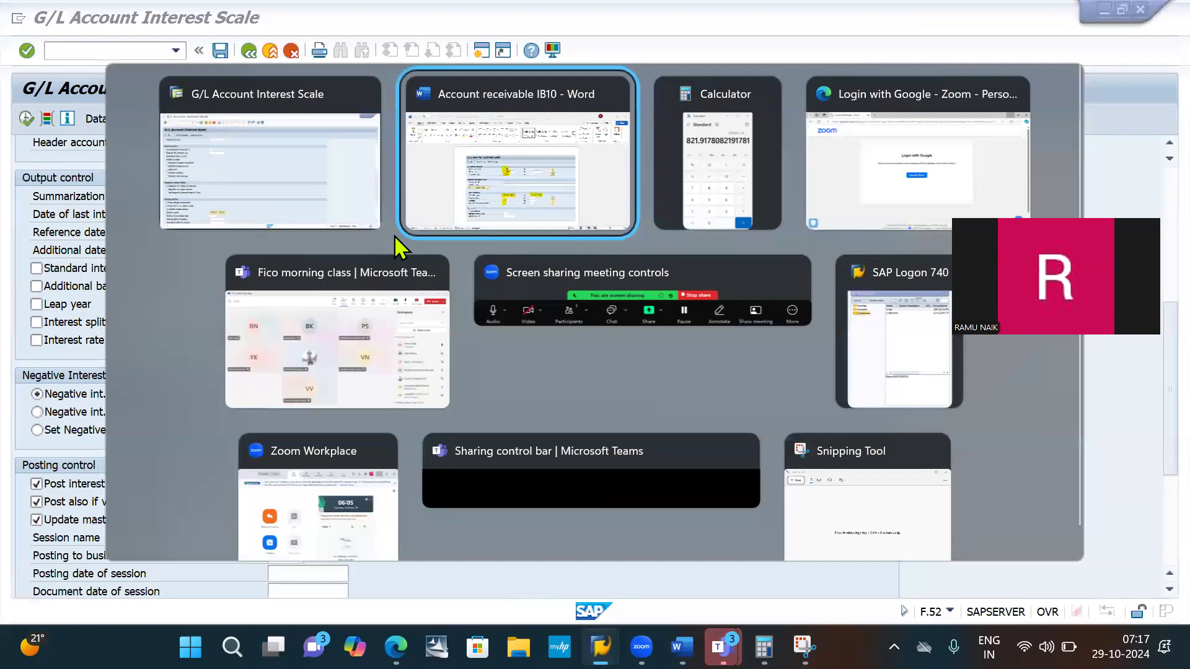
pyautogui.press('Tab')
pyautogui.press('Tab')
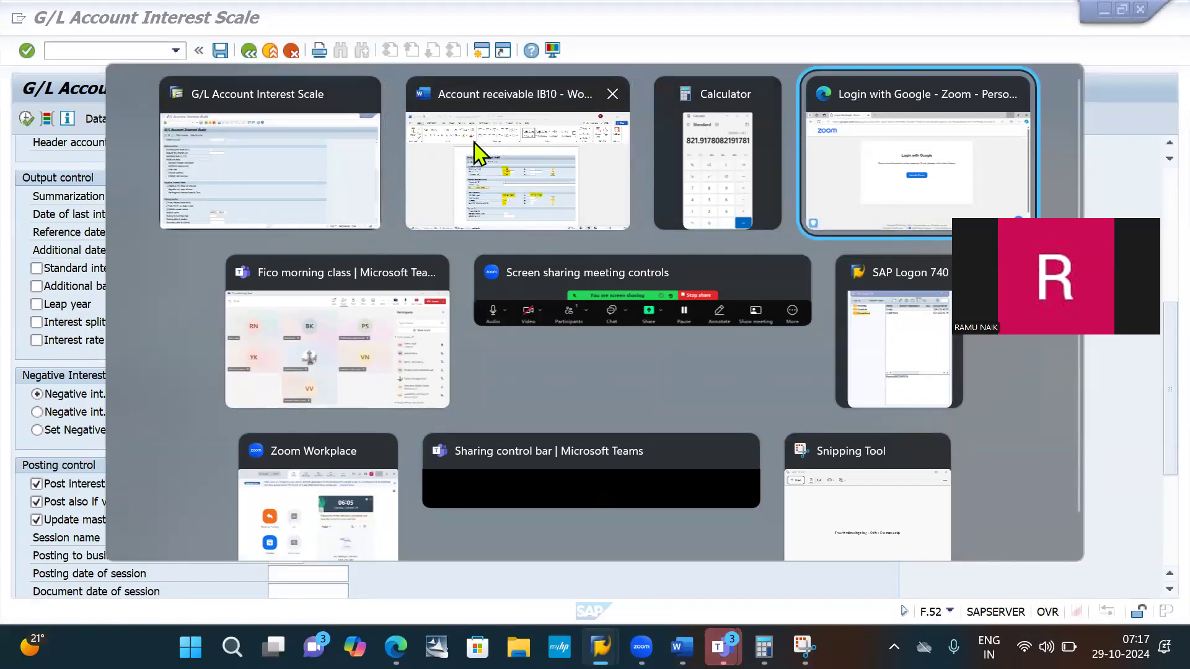
pyautogui.click(266, 164)
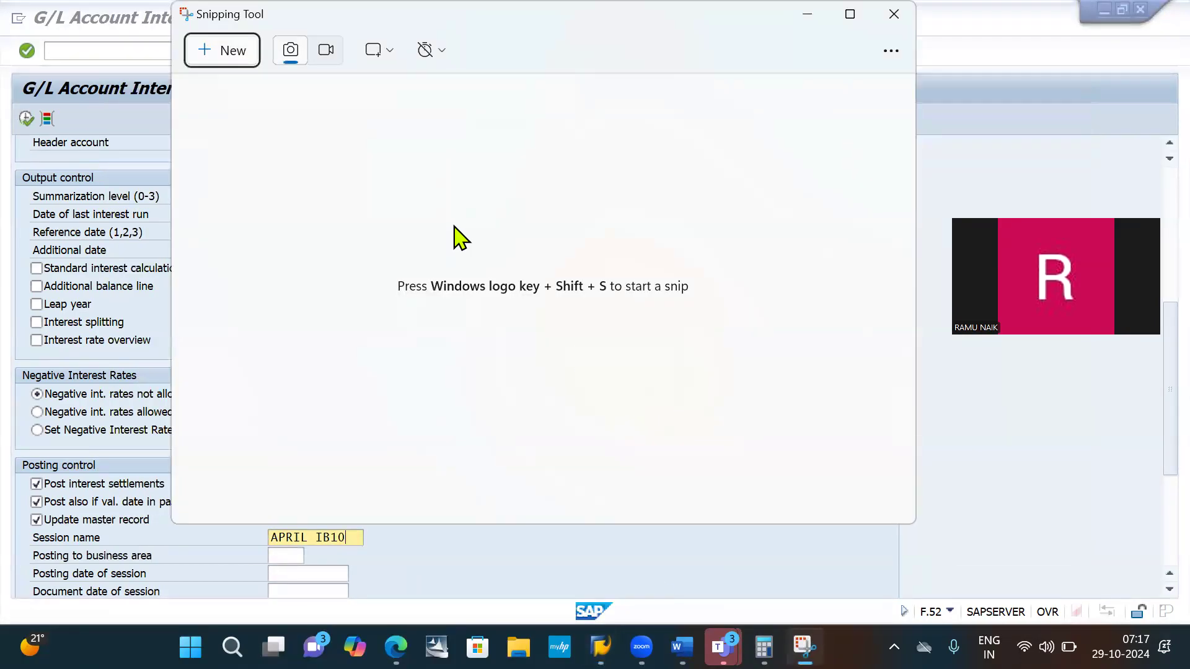
pyautogui.click(238, 52)
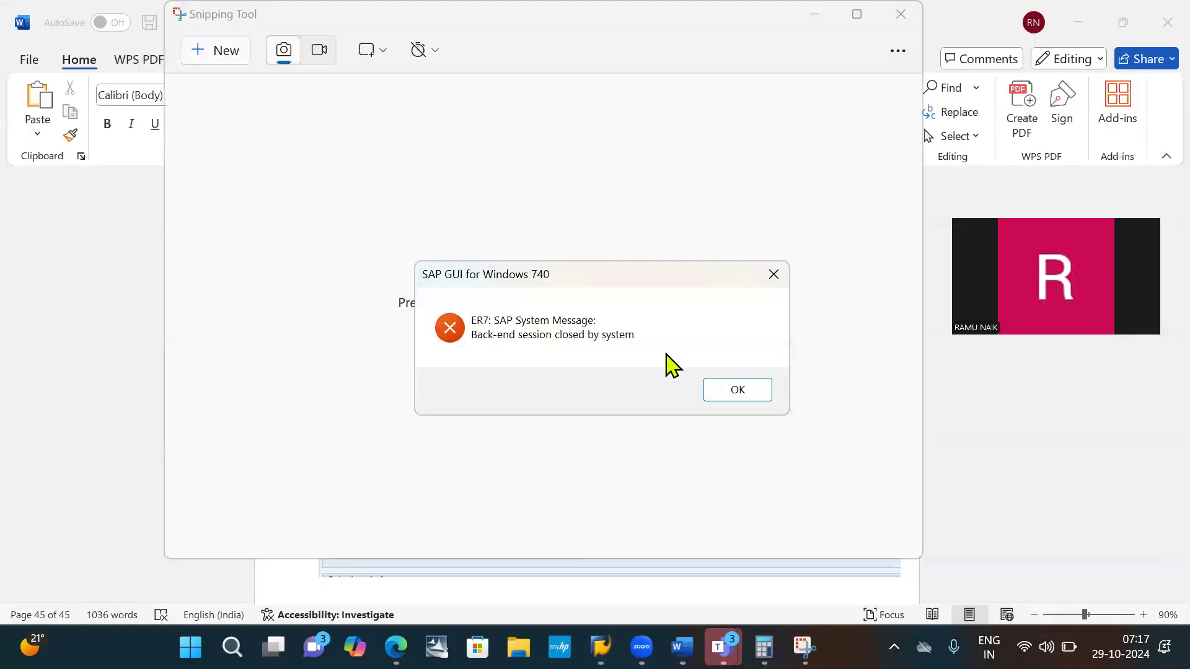
pyautogui.click(744, 395)
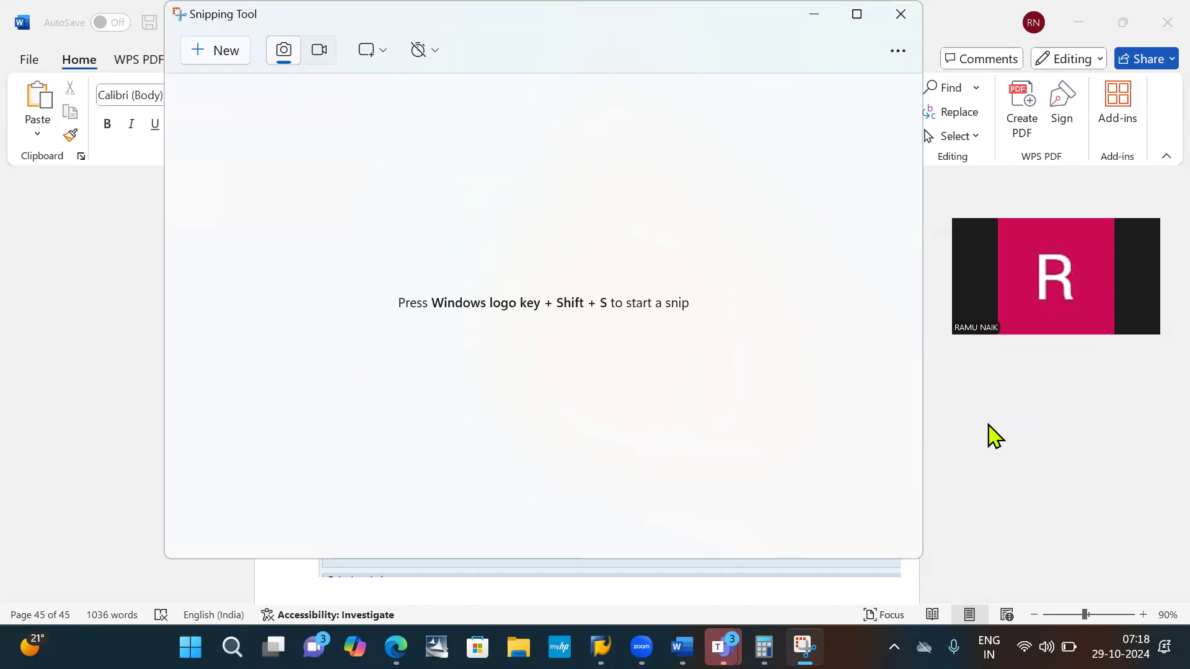
# - Switch to SAP Logon, copy the stored account password from the notes, and open the connection named sap
pyautogui.hotkey('alt', 'Tab')
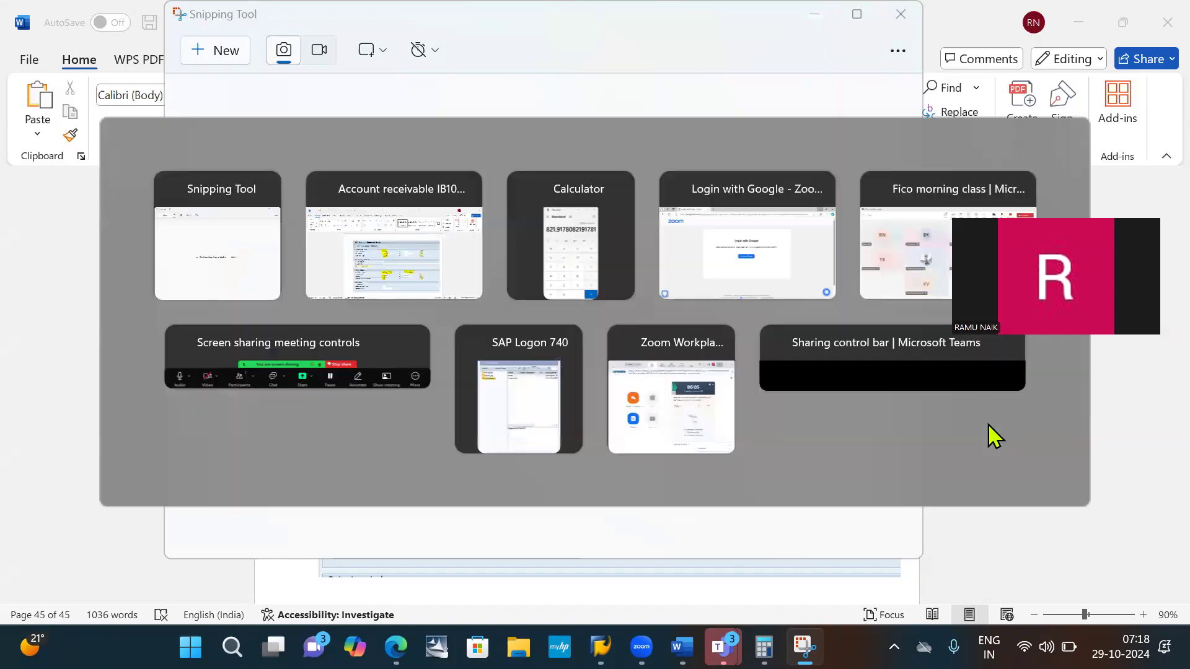
pyautogui.hotkey('alt', 'Tab')
pyautogui.hotkey('alt', 'Tab')
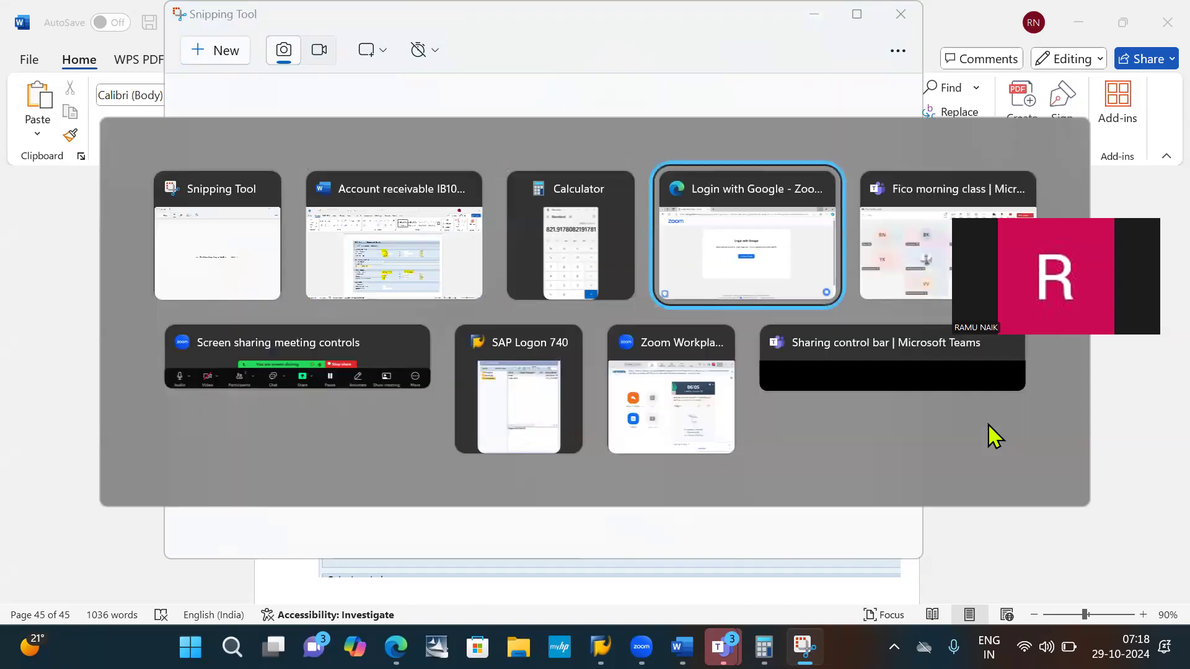
pyautogui.hotkey('alt', 'Tab')
pyautogui.hotkey('alt', 'Tab')
pyautogui.hotkey('alt', 'Tab')
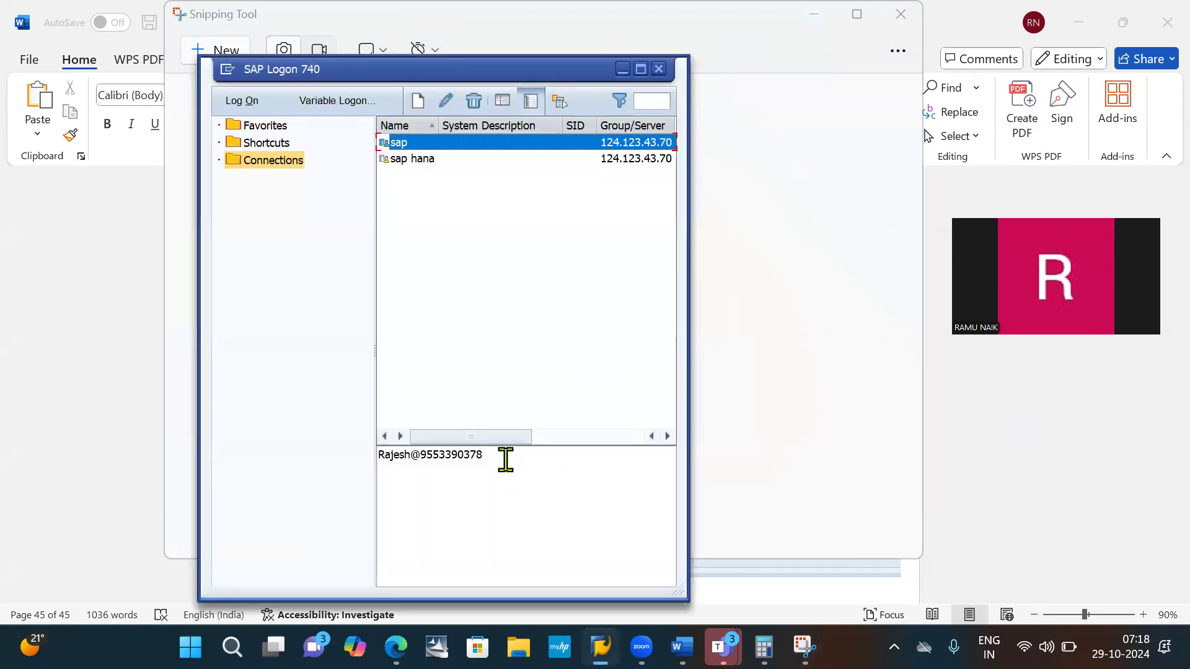
pyautogui.tripleClick(505, 459)
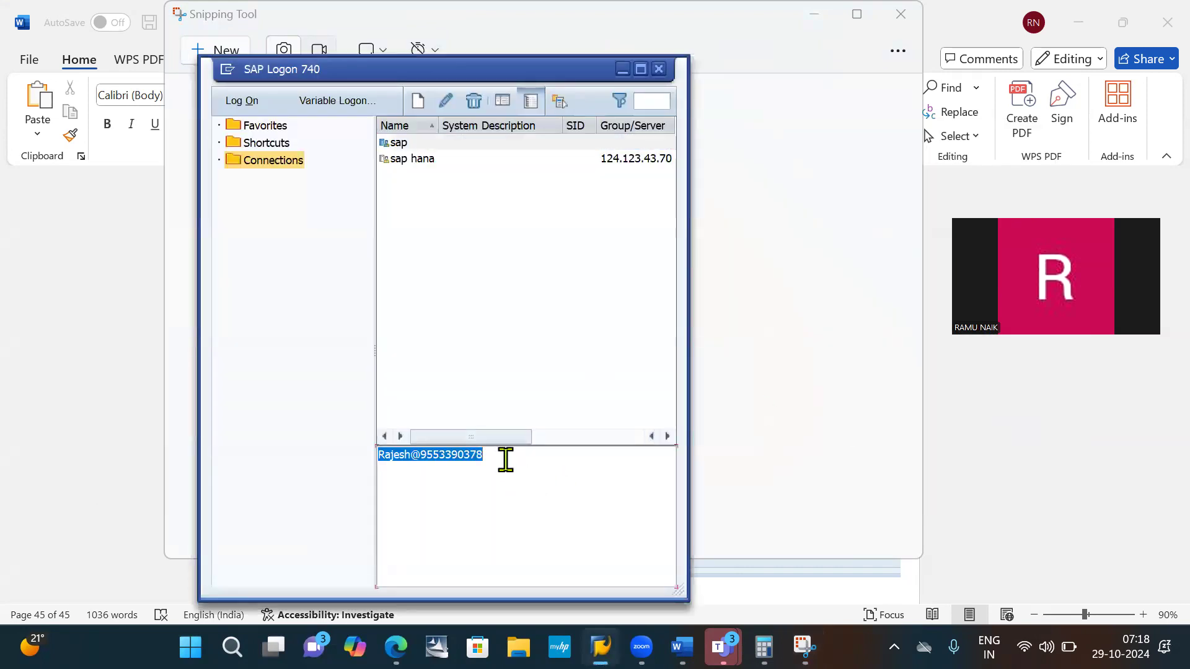
pyautogui.click(428, 147)
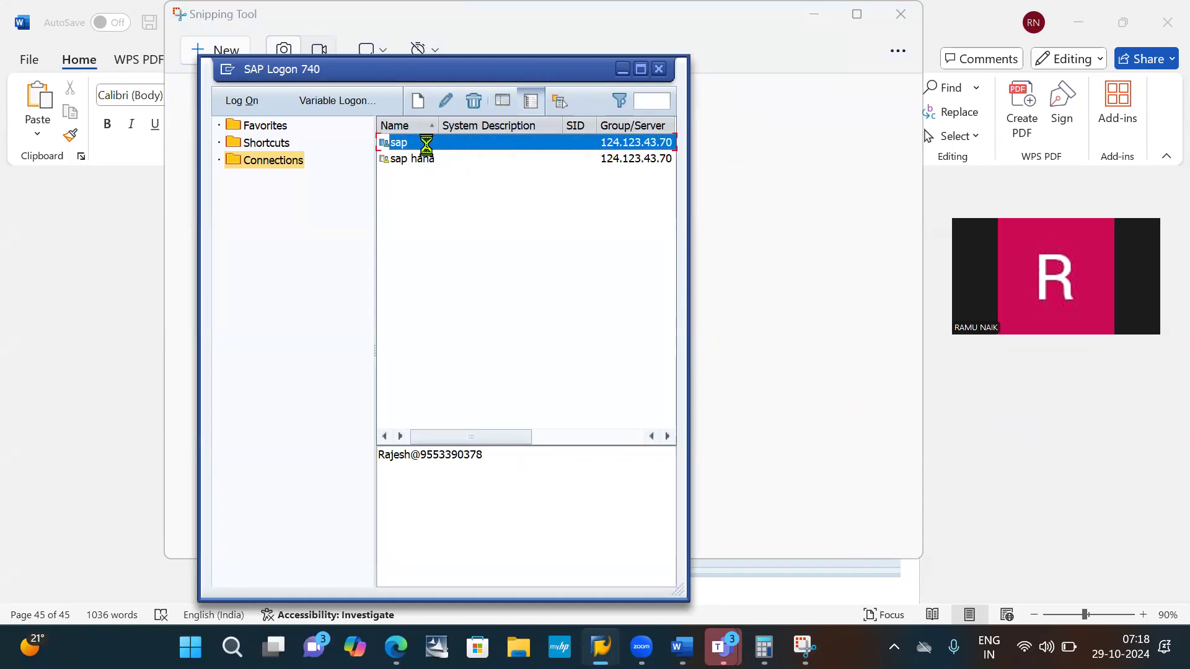
pyautogui.doubleClick(429, 148)
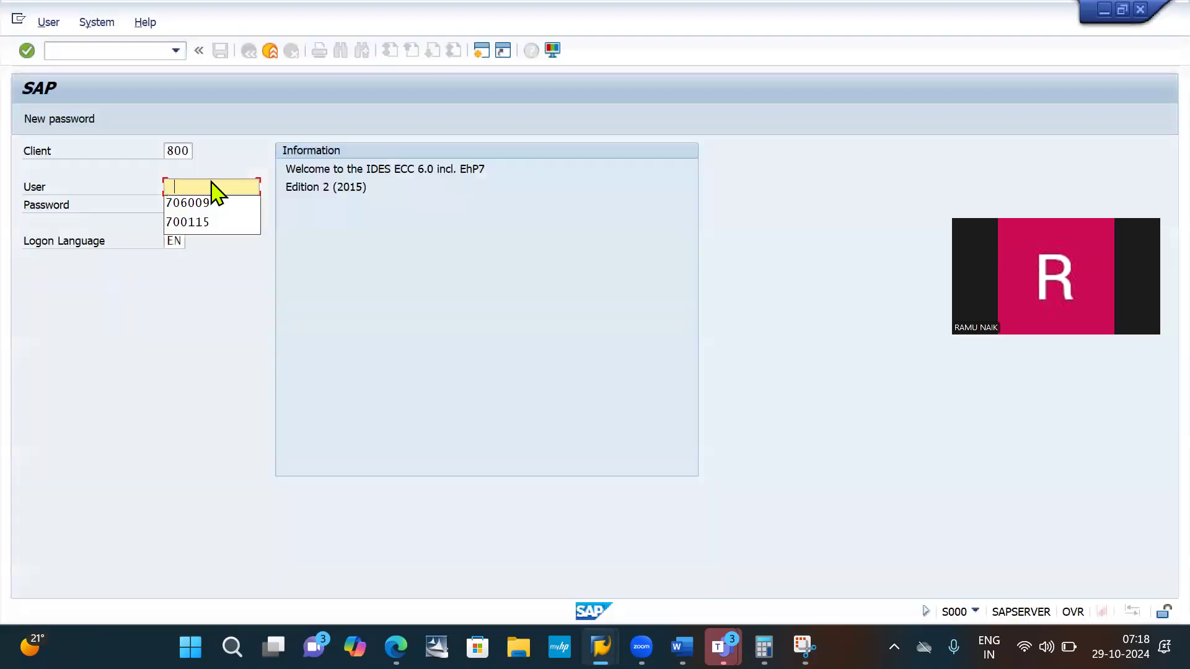
# - Log on to client 800 with the user ID and account password, continuing this logon and ending any other logons
pyautogui.click(210, 187)
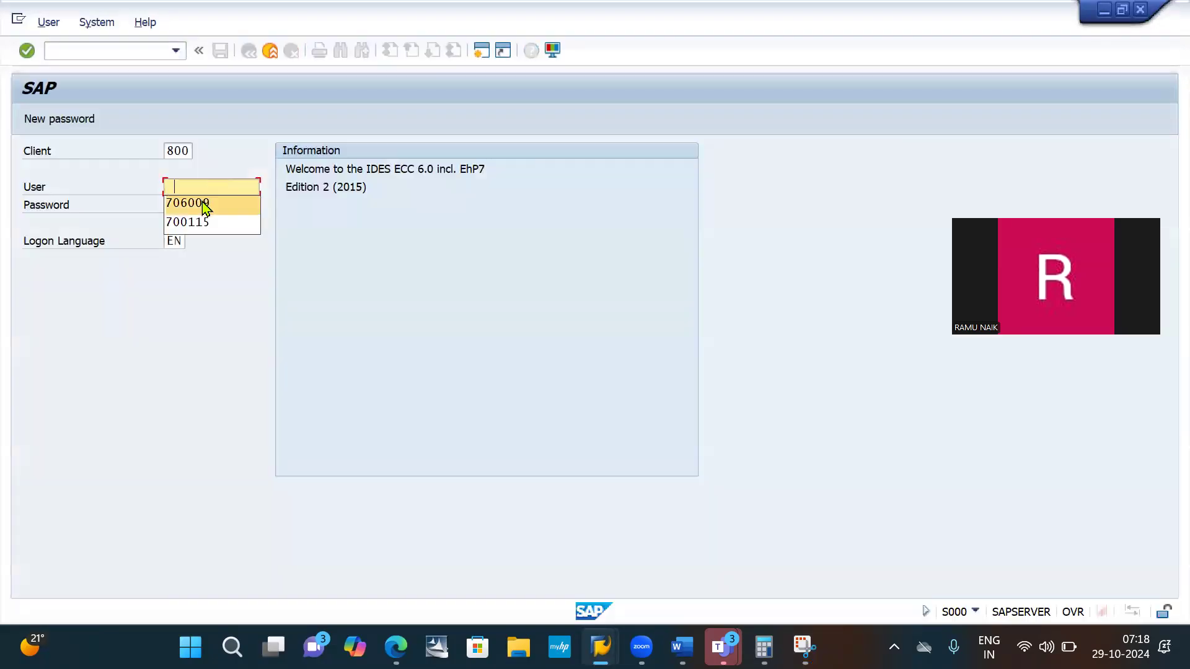
pyautogui.click(205, 203)
pyautogui.click(202, 204)
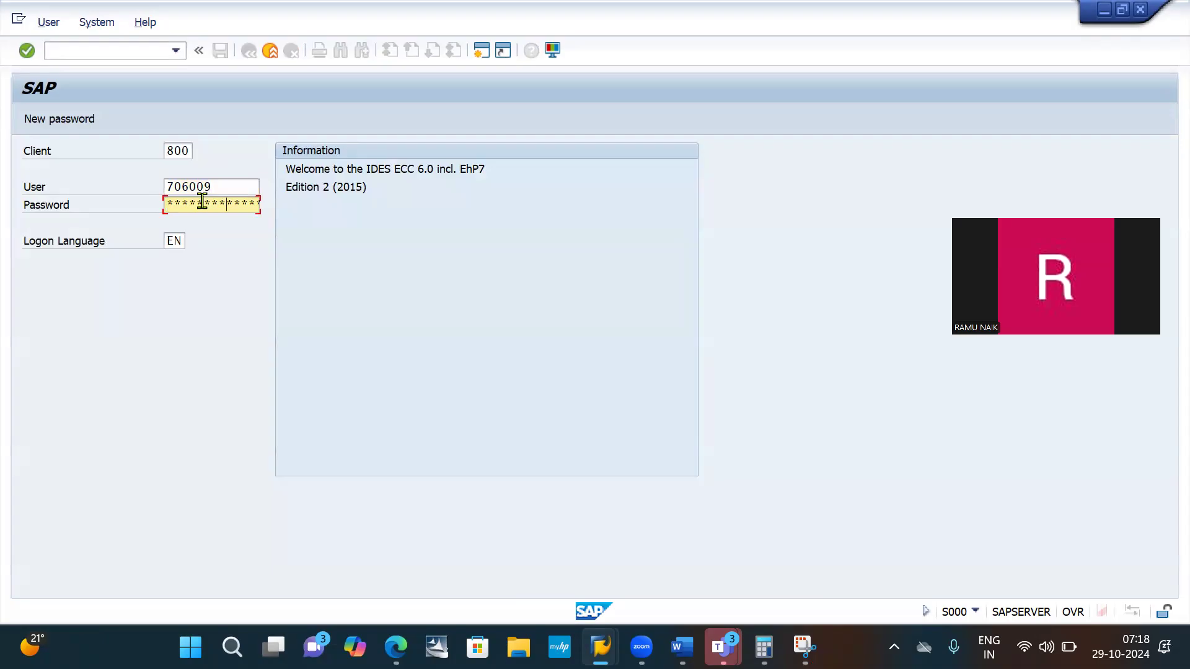
pyautogui.press('Return')
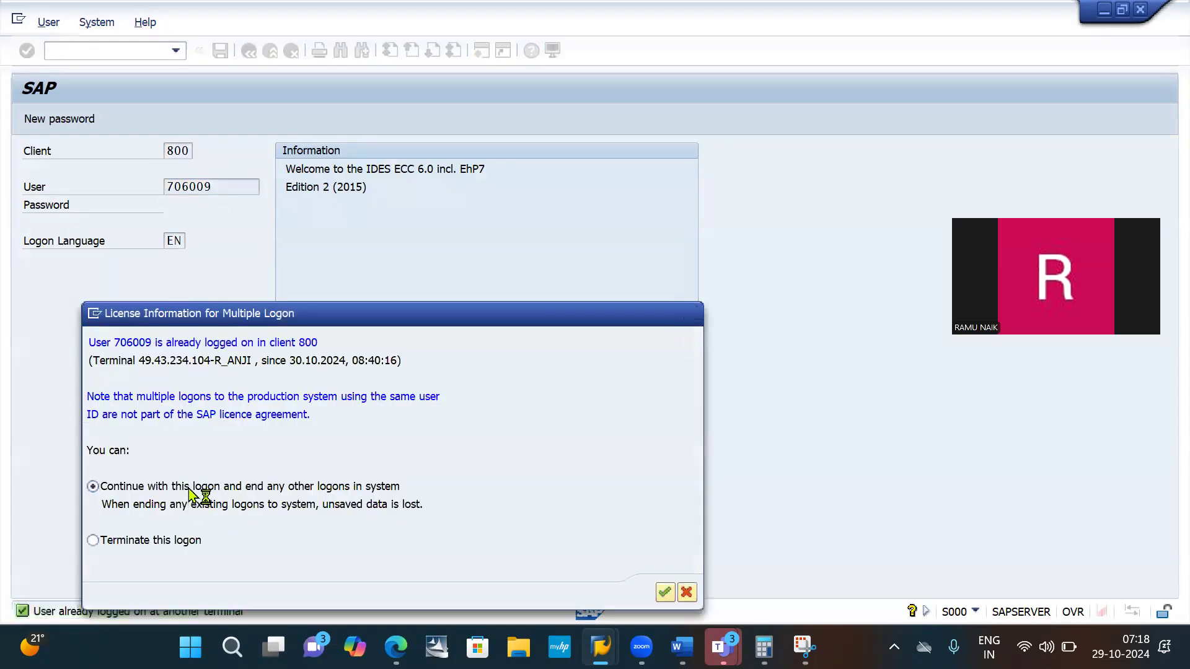
pyautogui.press('Return')
# - Start transaction F.52 and set the chart of accounts to IB10 in the G/L account selection
pyautogui.press('Down')
pyautogui.press('Return')
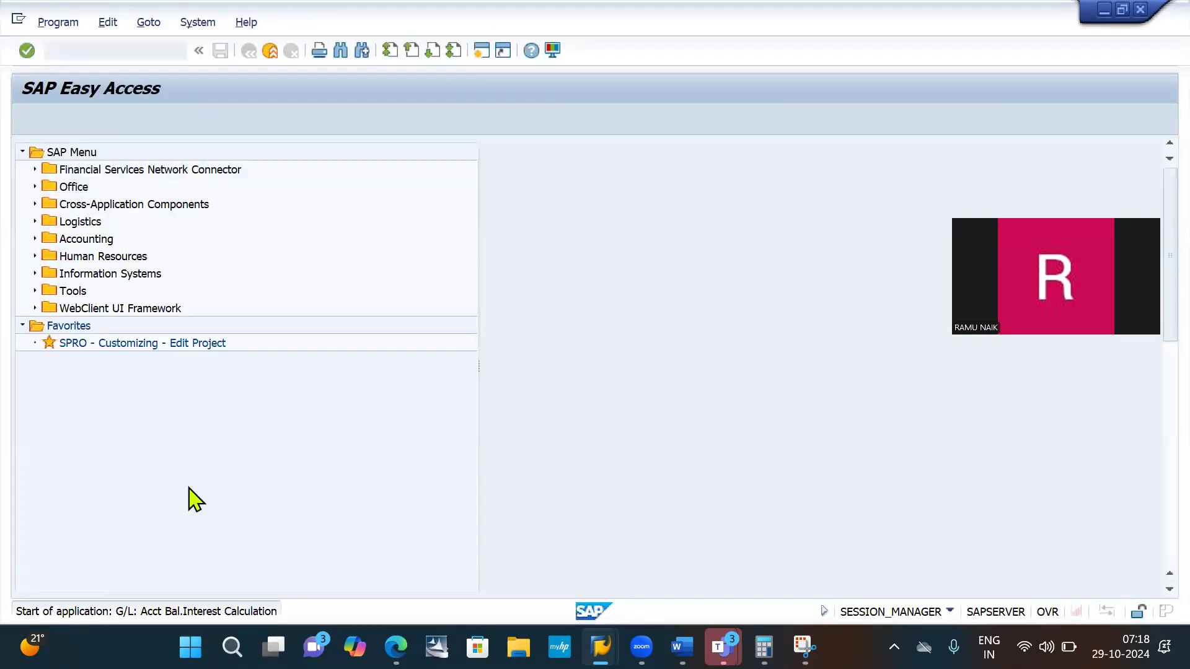
pyautogui.press('Down')
pyautogui.press('Down')
pyautogui.press('Down')
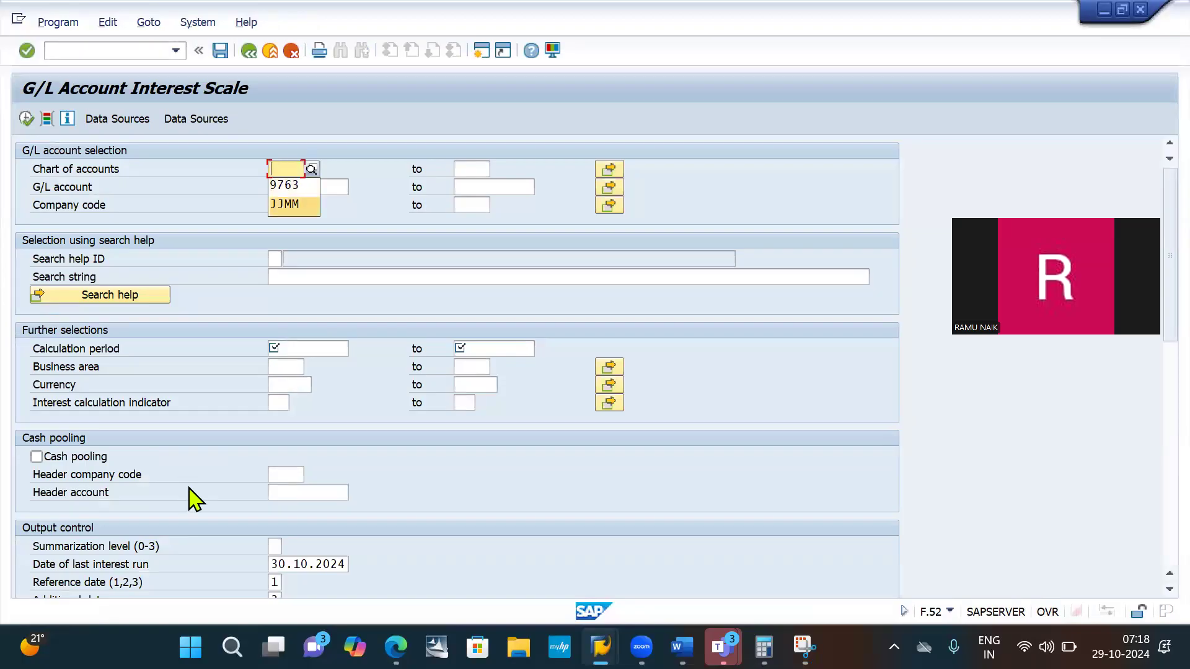
pyautogui.press('Down')
pyautogui.write('IB1')
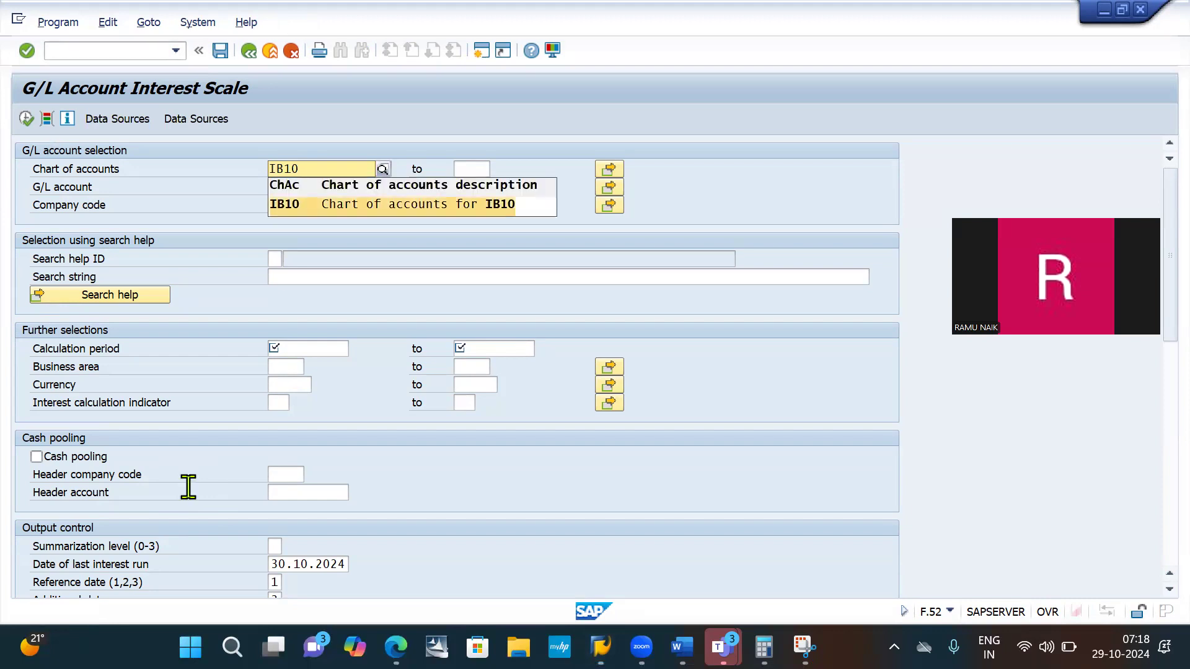
pyautogui.press('Tab')
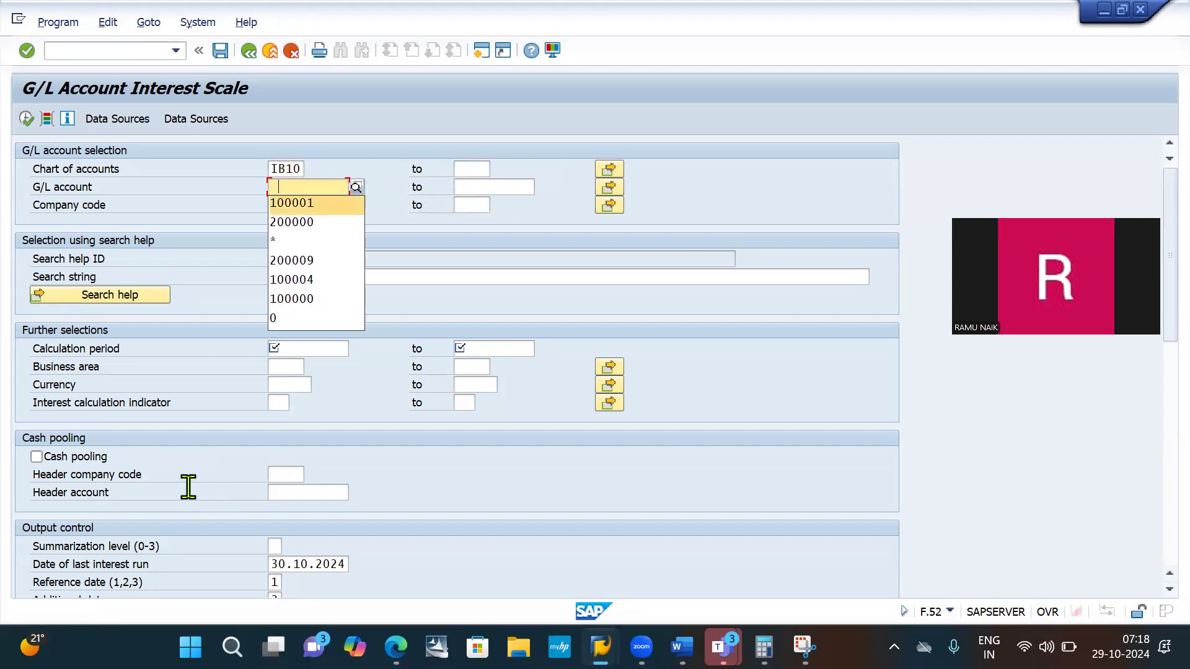
# - Set the G/L account to 100004 and the company code to IB10
pyautogui.press('Down')
pyautogui.press('Down')
pyautogui.press('Down')
pyautogui.press('Down')
pyautogui.press('Return')
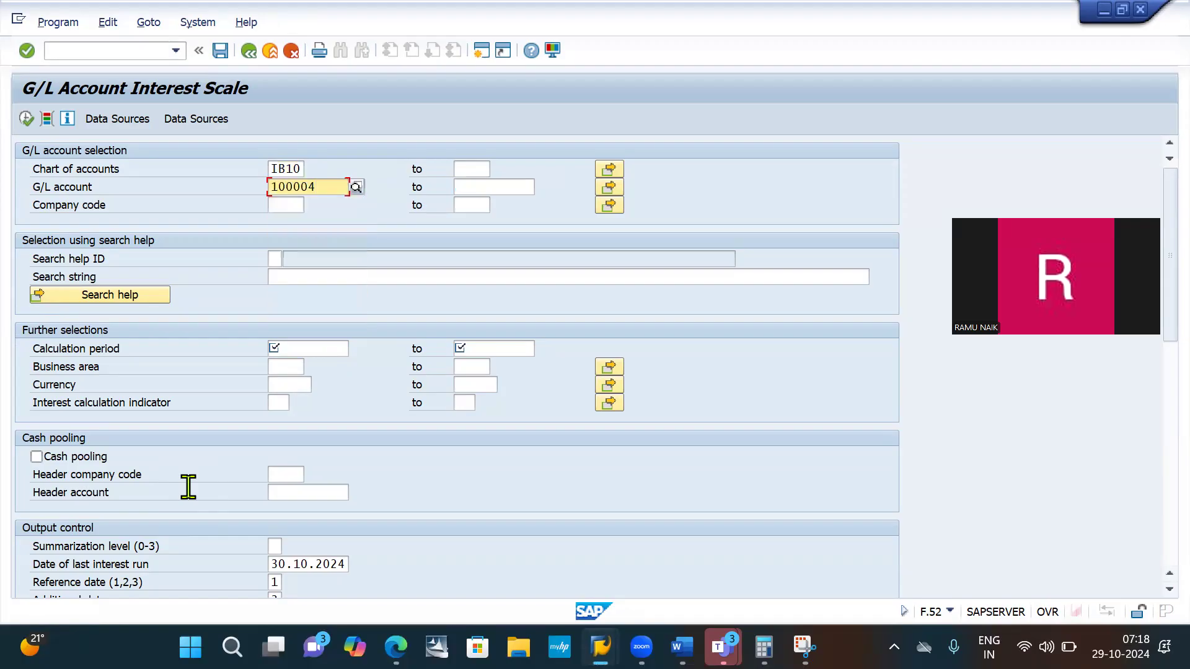
pyautogui.press('Tab')
pyautogui.press('Down')
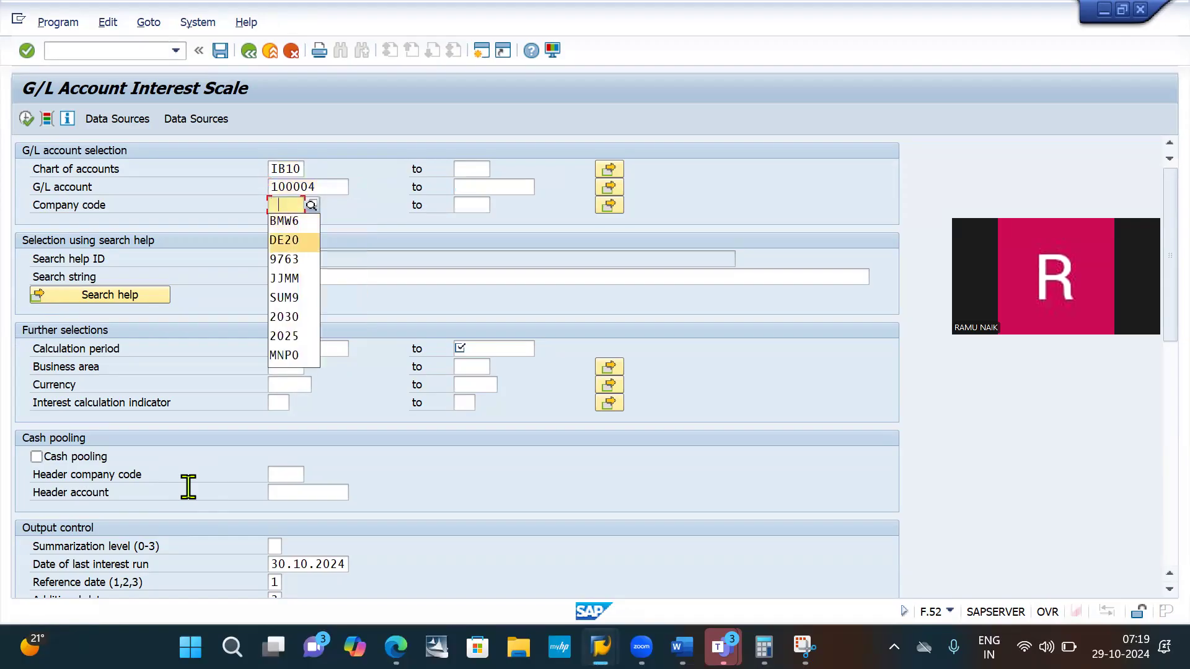
pyautogui.press('BackSpace')
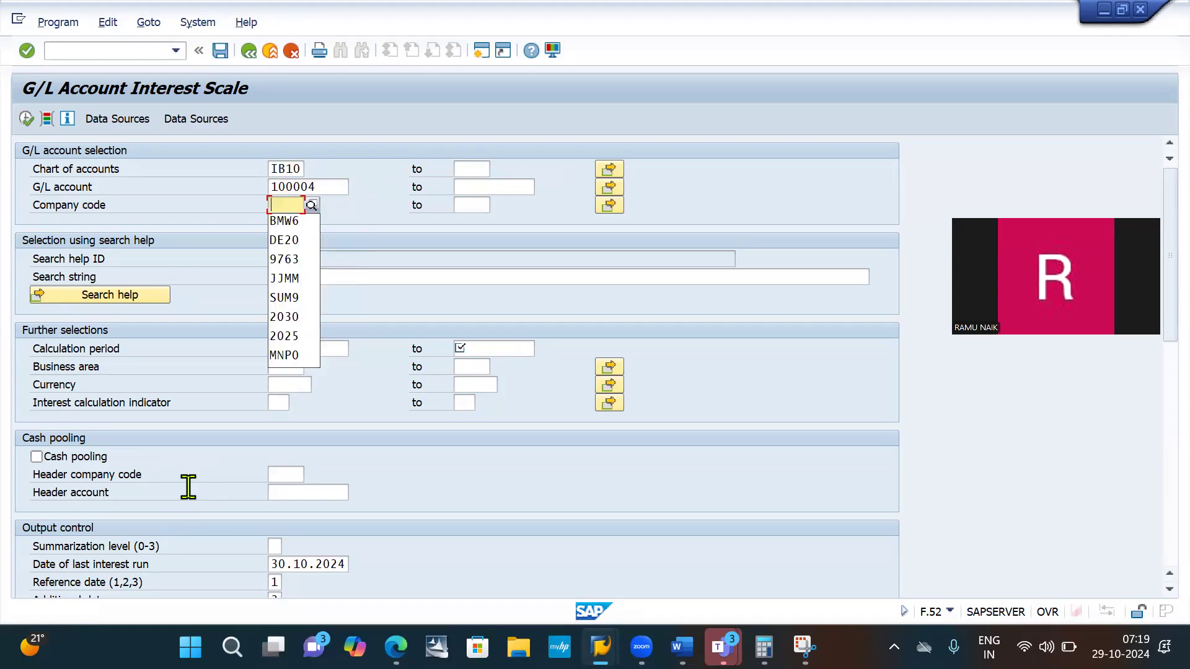
pyautogui.write('IB10')
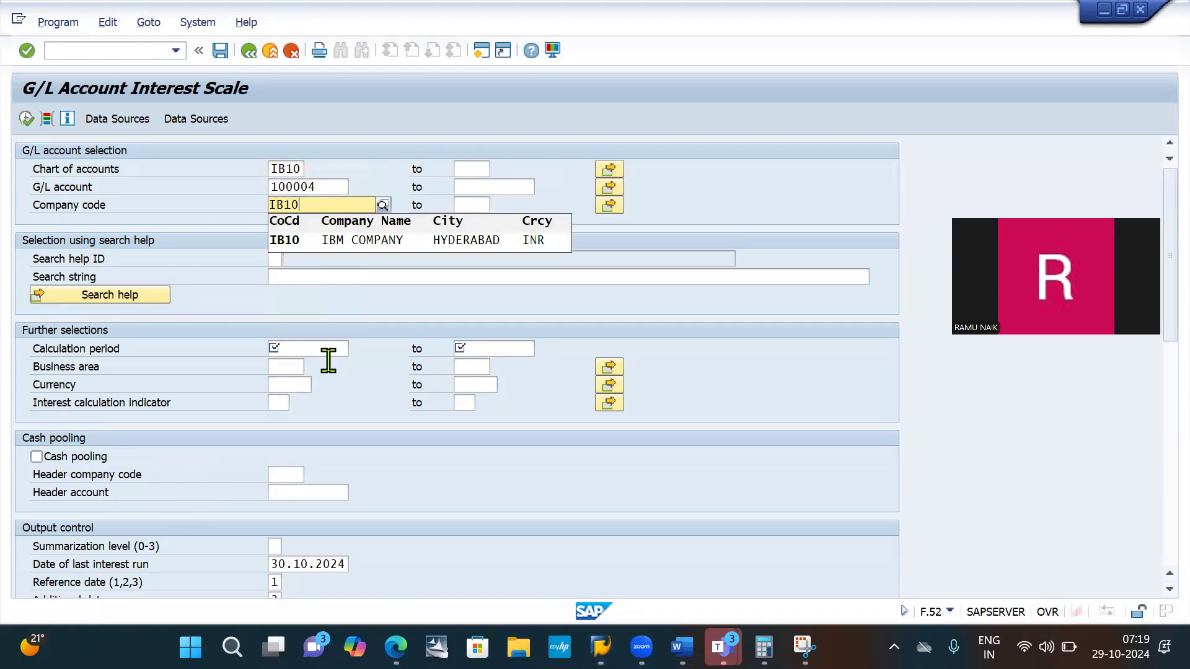
pyautogui.click(340, 243)
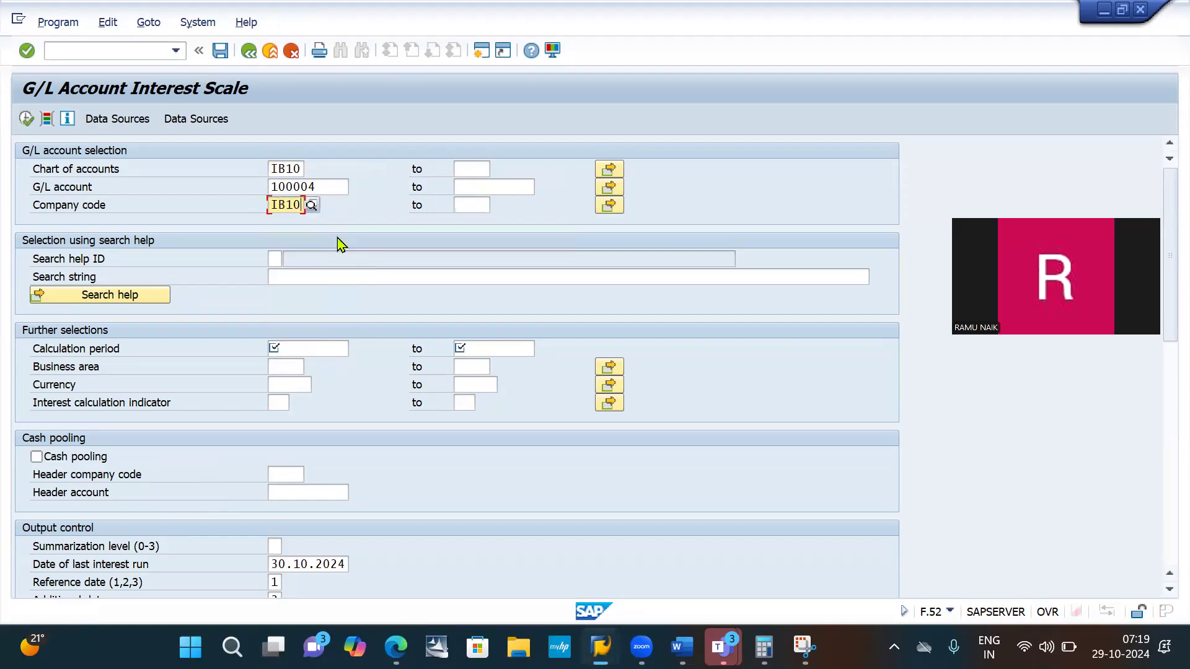
# - Set the calculation period from 01.04.2024 to 30.04.2024
pyautogui.click(292, 351)
pyautogui.press('Down')
pyautogui.press('Down')
pyautogui.press('Return')
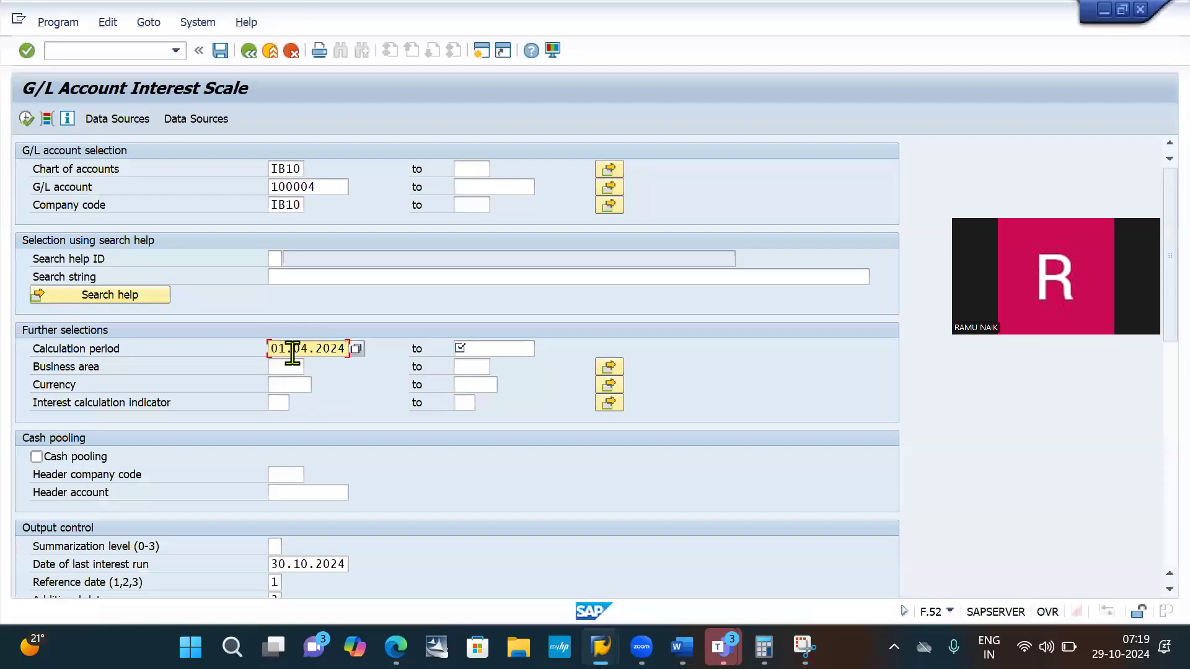
pyautogui.press('Tab')
pyautogui.press('Down')
pyautogui.press('Down')
pyautogui.press('Return')
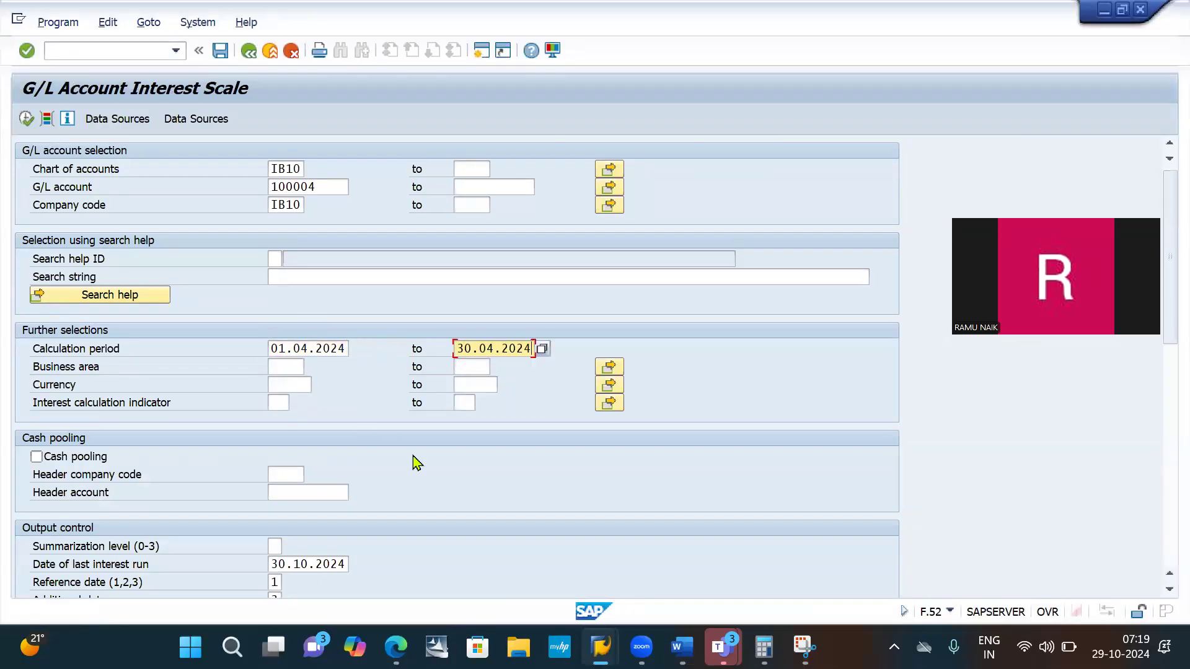
# - Set the currency to INR and the interest calculation indicator to I1 in the further selections
pyautogui.scroll(-3, 416, 464)
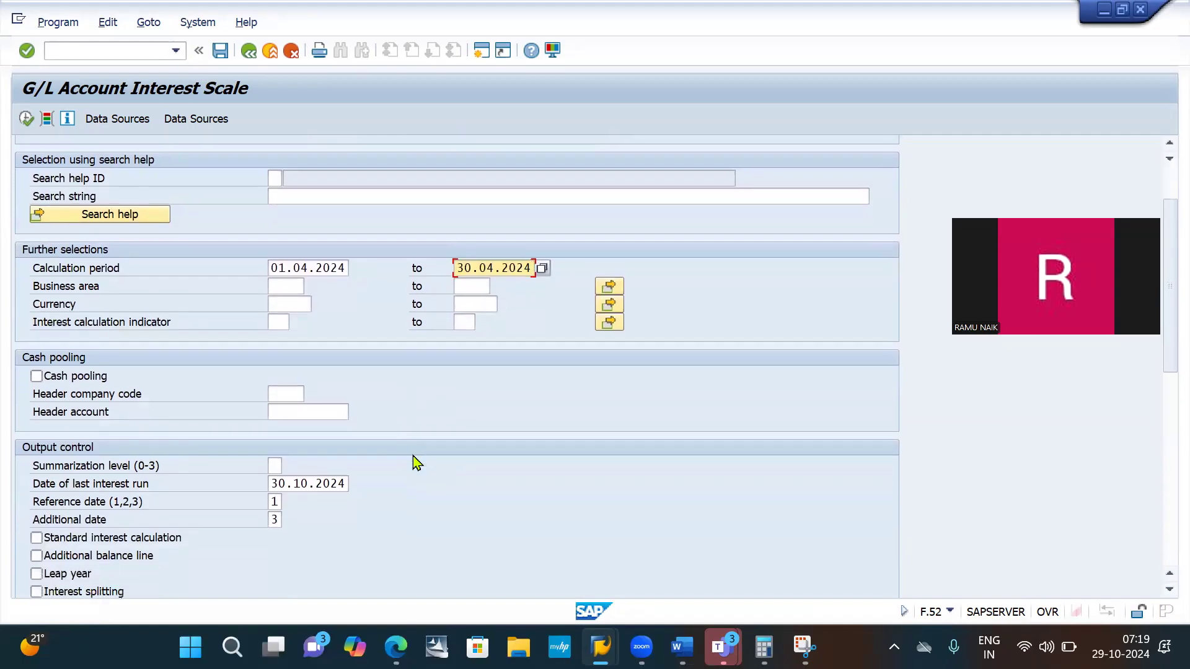
pyautogui.scroll(-1, 417, 464)
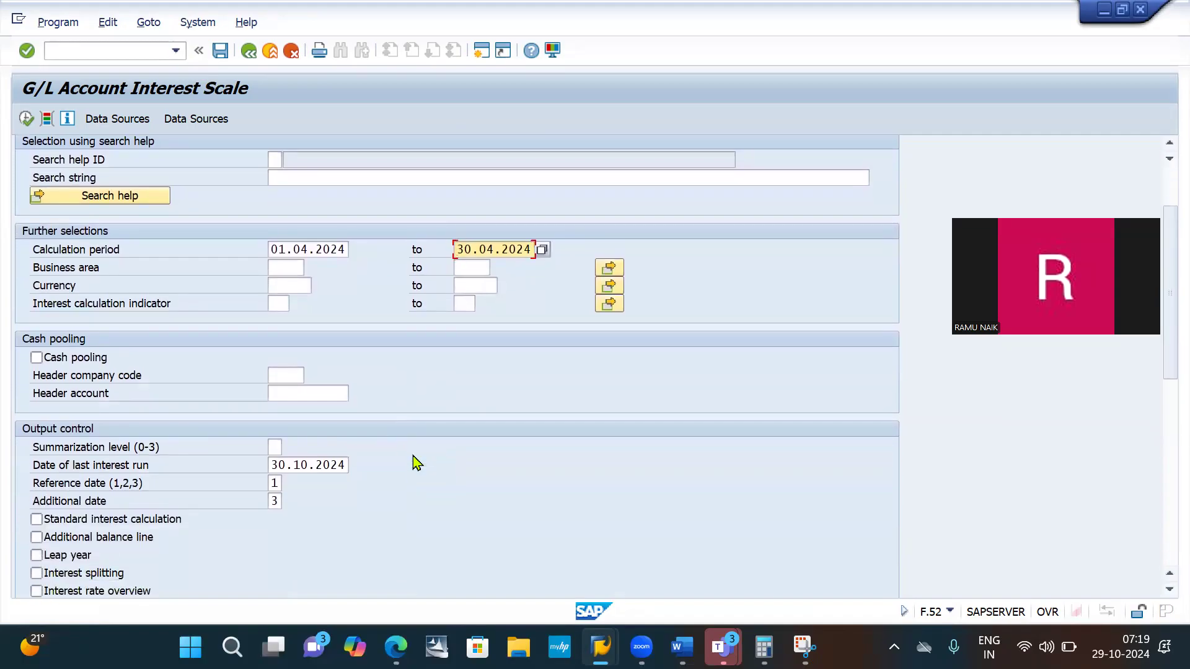
pyautogui.click(290, 286)
pyautogui.click(289, 303)
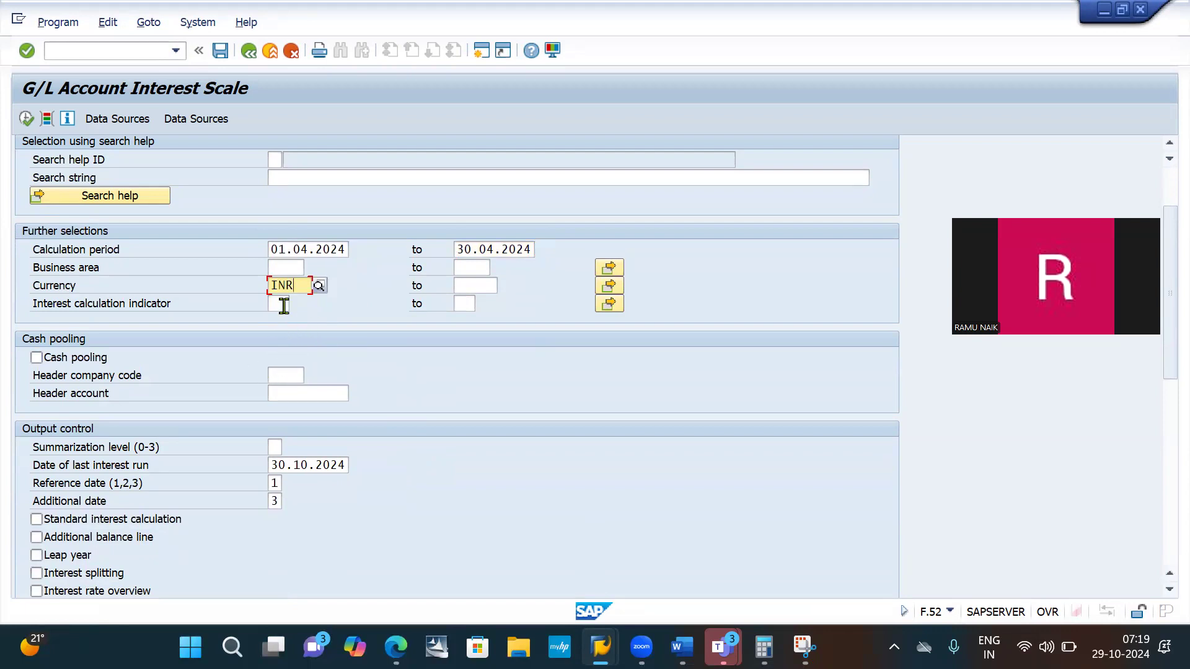
pyautogui.click(280, 304)
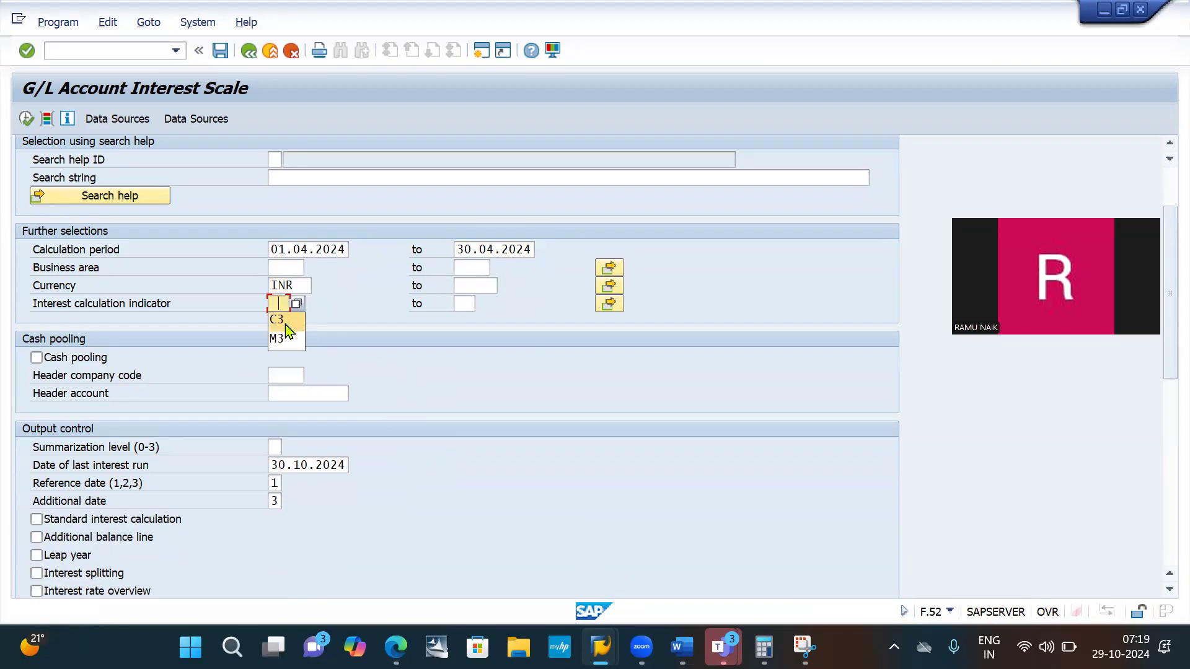
pyautogui.write('I')
# - Switch to Word to check the end of the pasted interest scale snip, and return to the SAP selection screen
pyautogui.hotkey('alt', 'Tab')
pyautogui.hotkey('alt', 'Tab')
pyautogui.hotkey('alt', 'Tab')
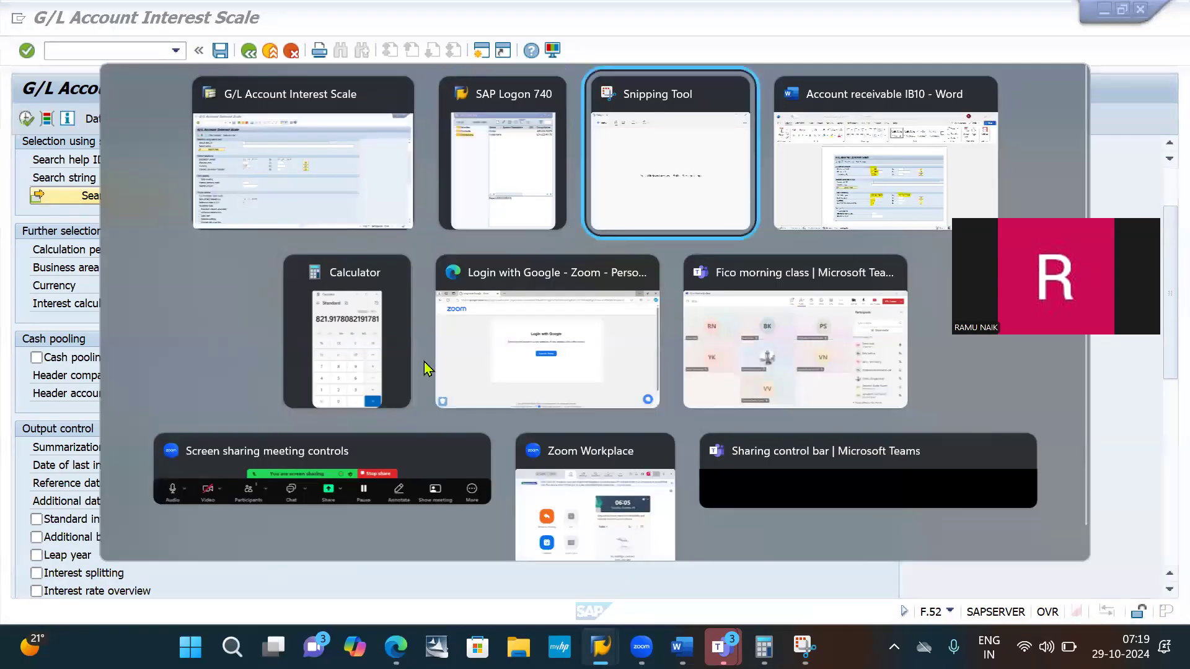
pyautogui.scroll(-5, 541, 425)
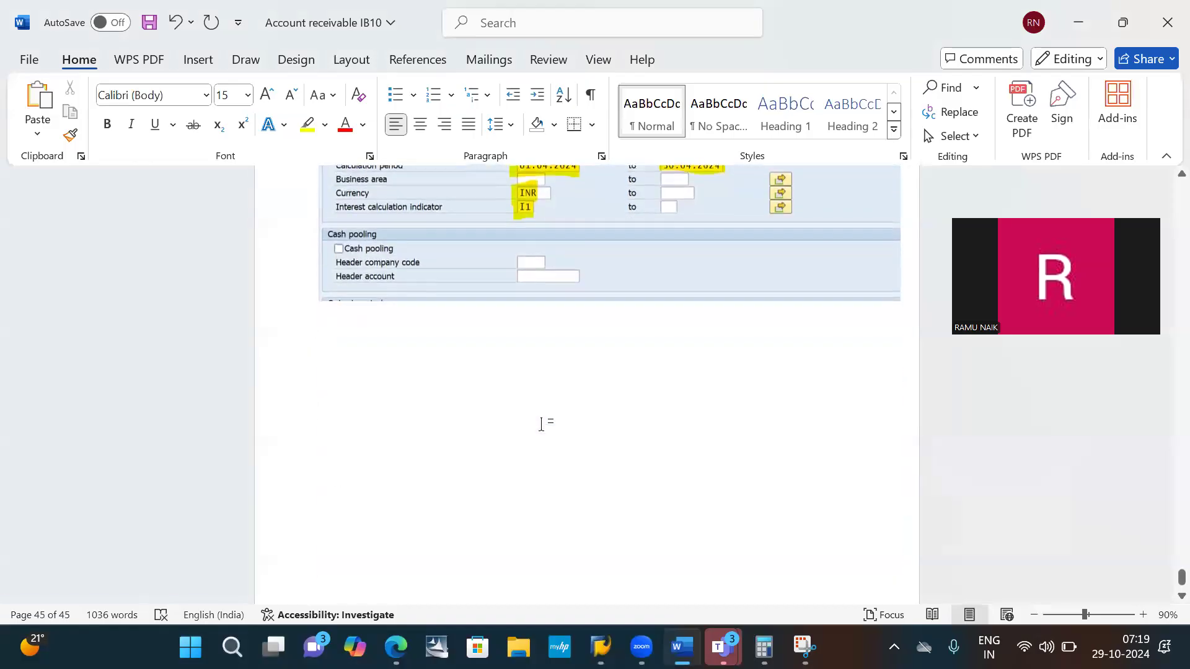
pyautogui.hotkey('alt', 'Tab')
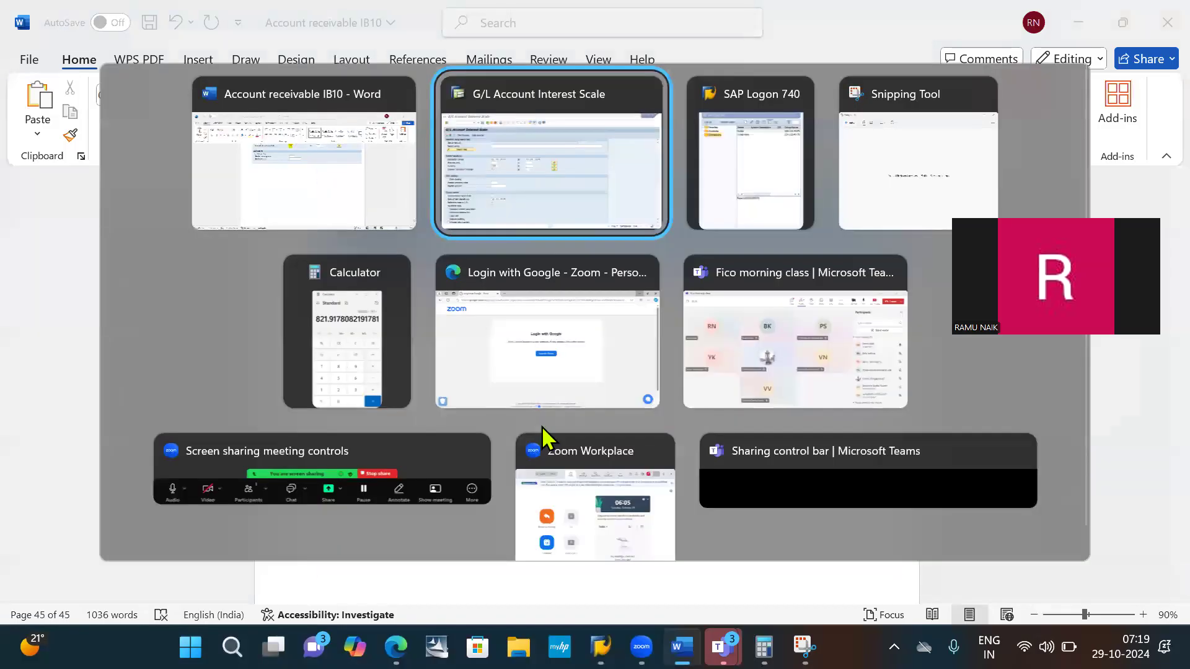
# - Clear the date of last interest run in the output control section
pyautogui.scroll(-2, 411, 399)
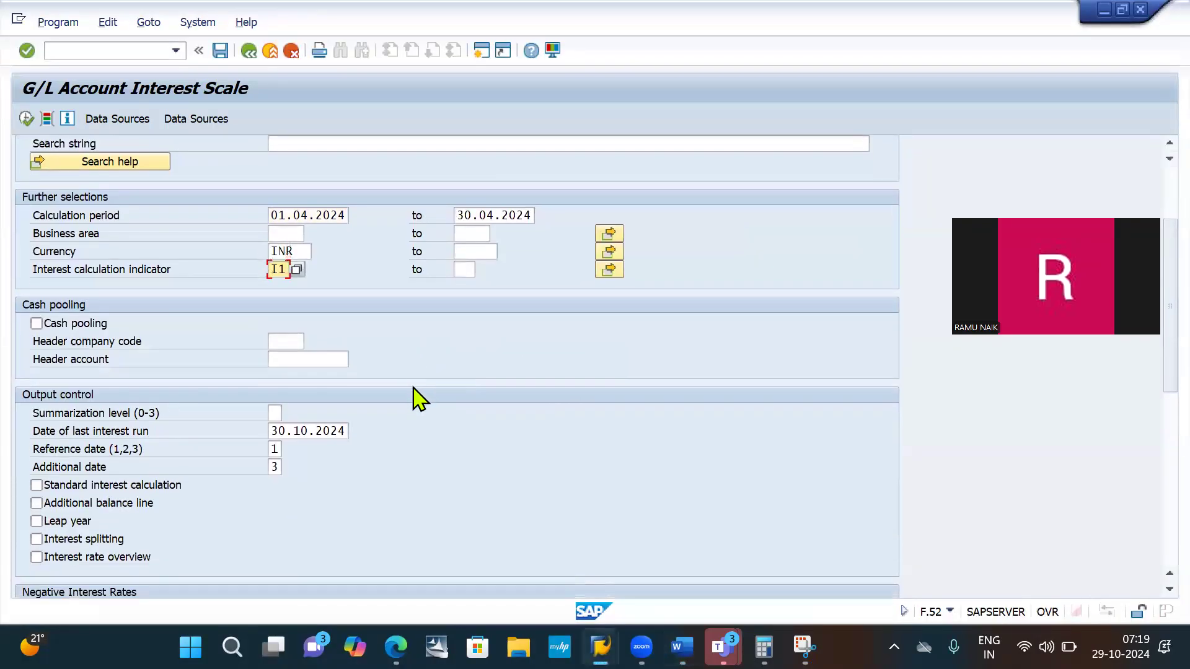
pyautogui.scroll(-4, 420, 399)
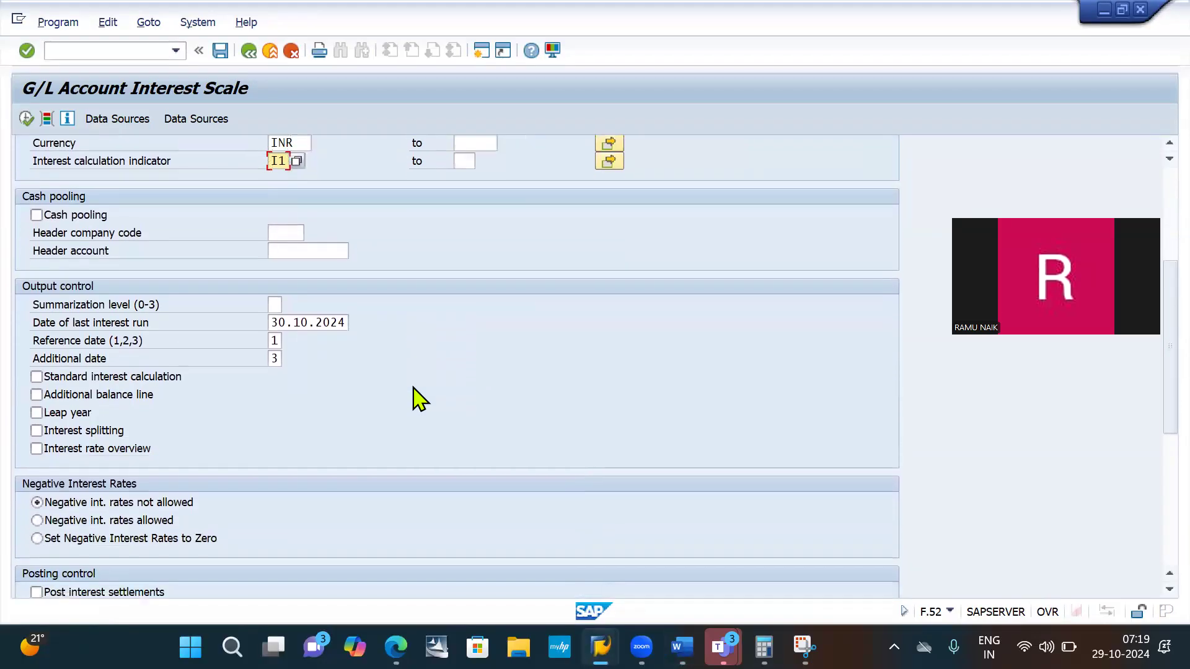
pyautogui.scroll(-4, 419, 398)
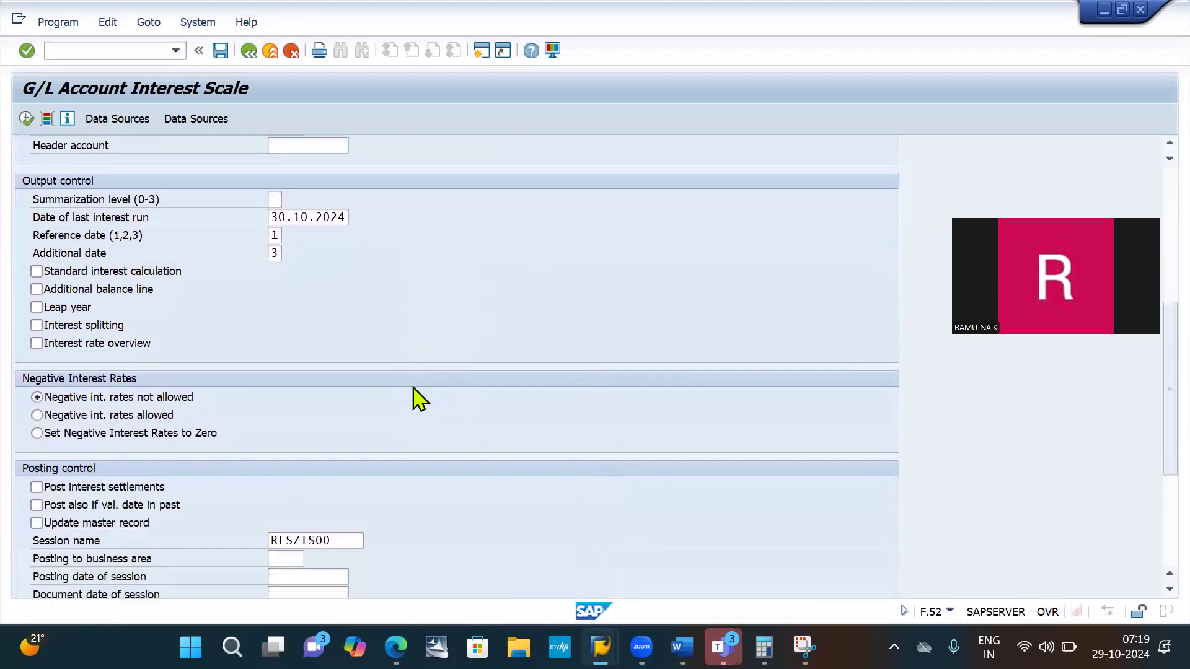
pyautogui.click(299, 198)
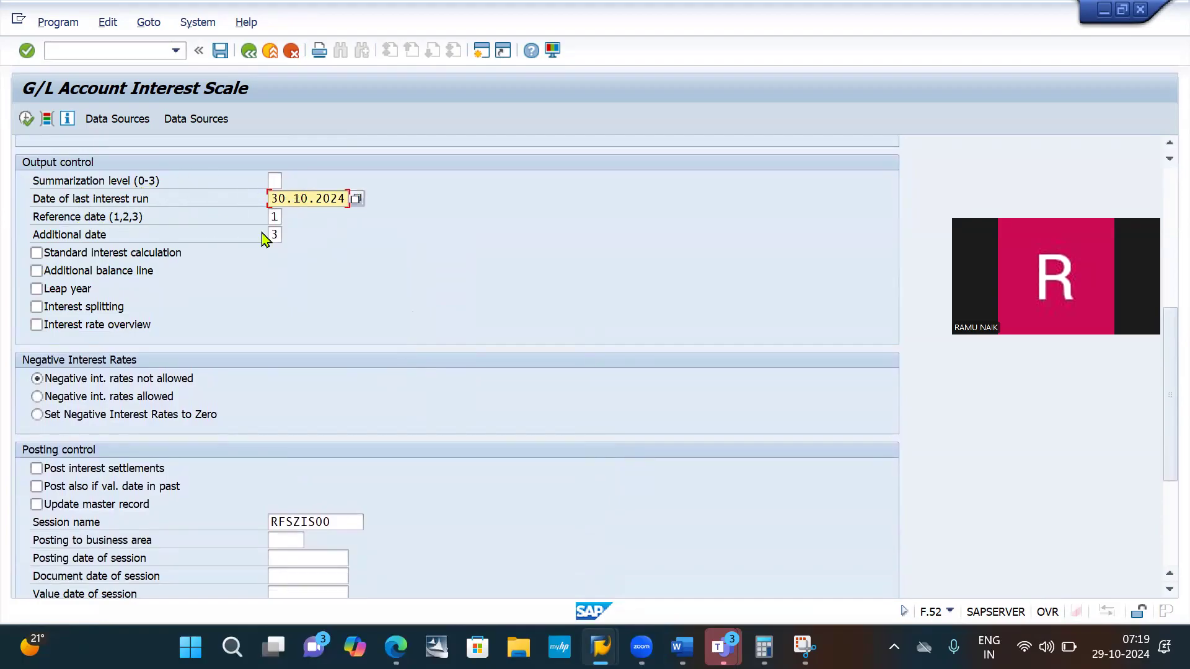
pyautogui.hotkey('ctrl', 'a')
pyautogui.press('Delete')
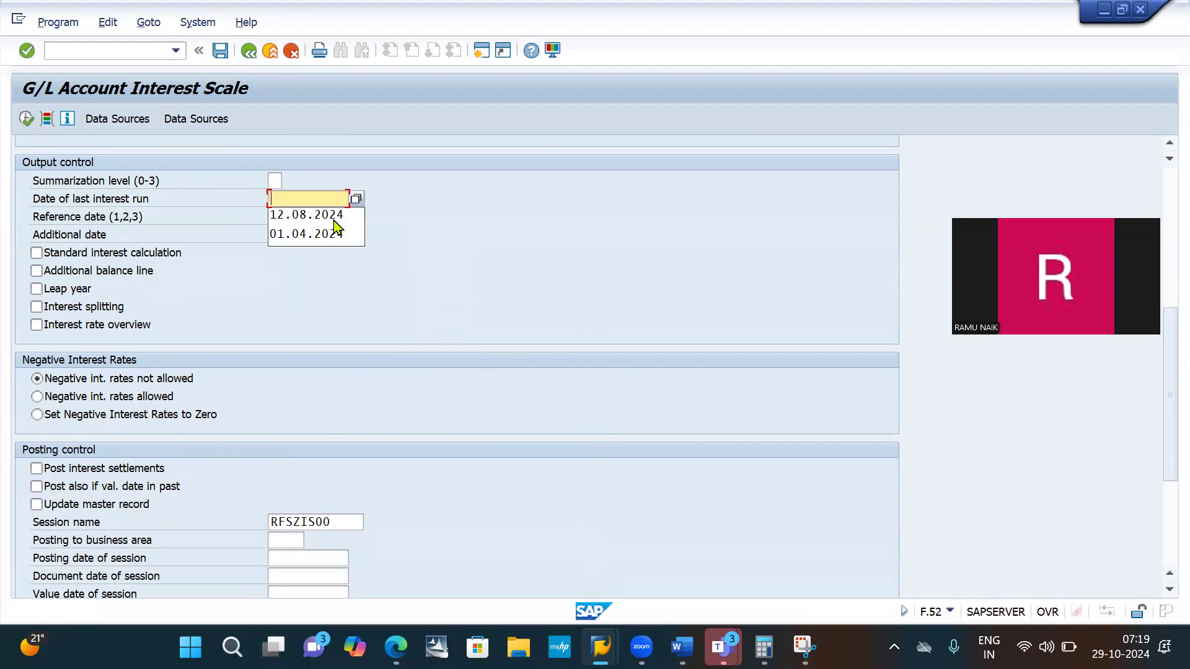
pyautogui.click(507, 211)
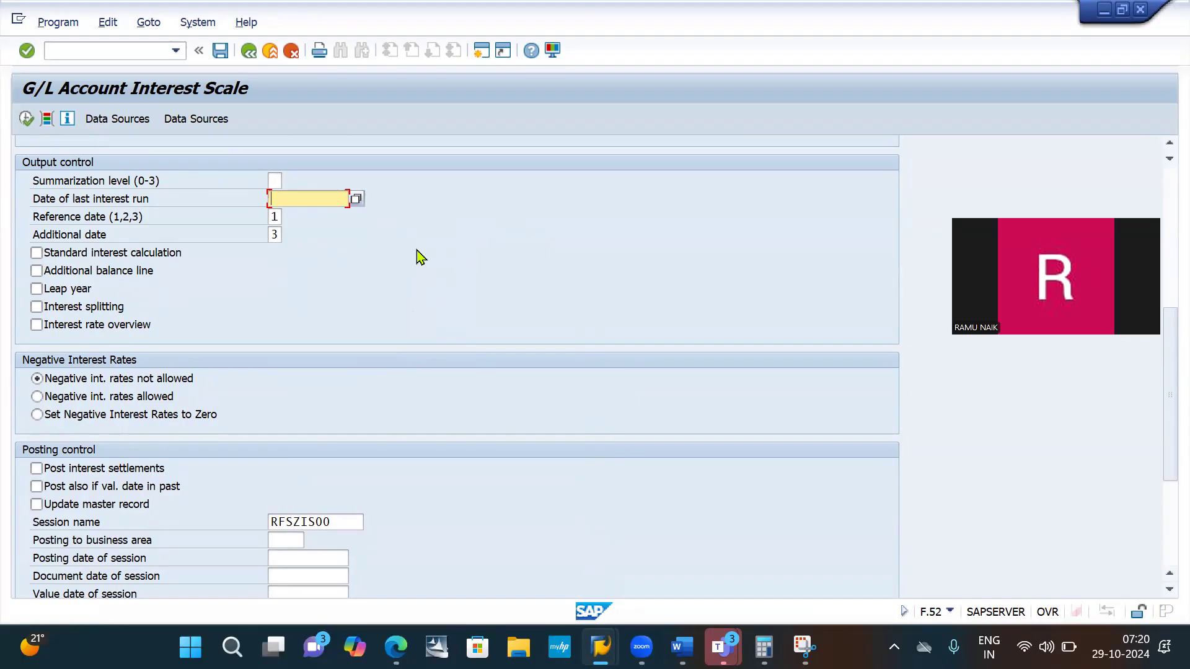
pyautogui.scroll(-1, 419, 256)
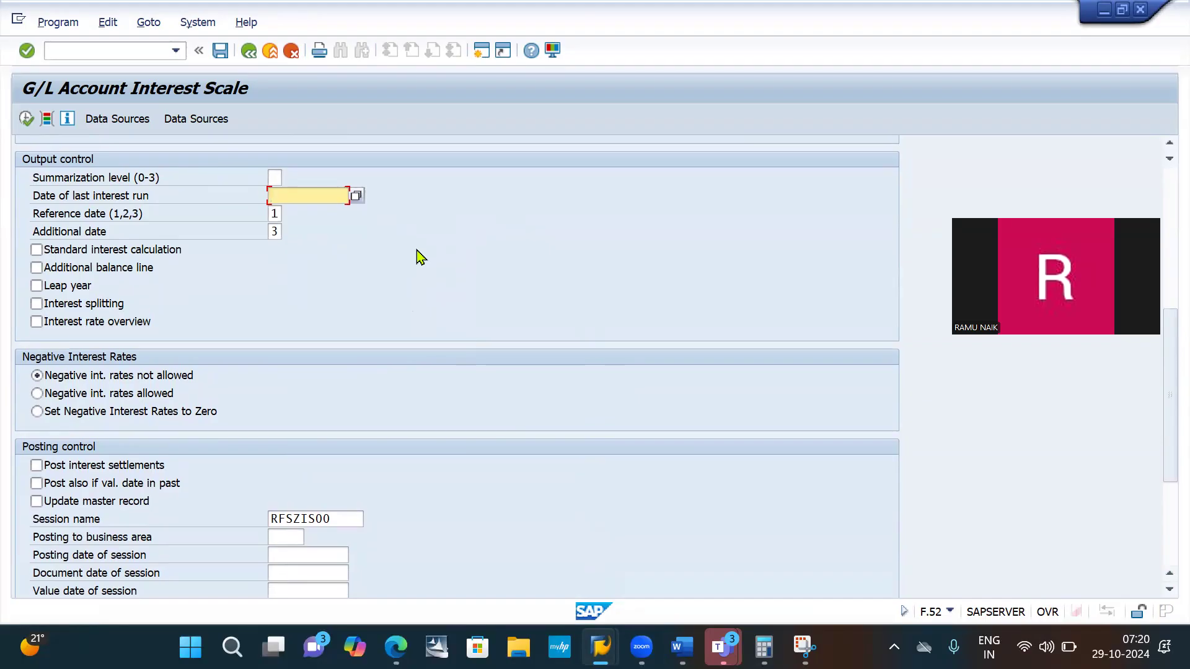
pyautogui.scroll(-5, 419, 256)
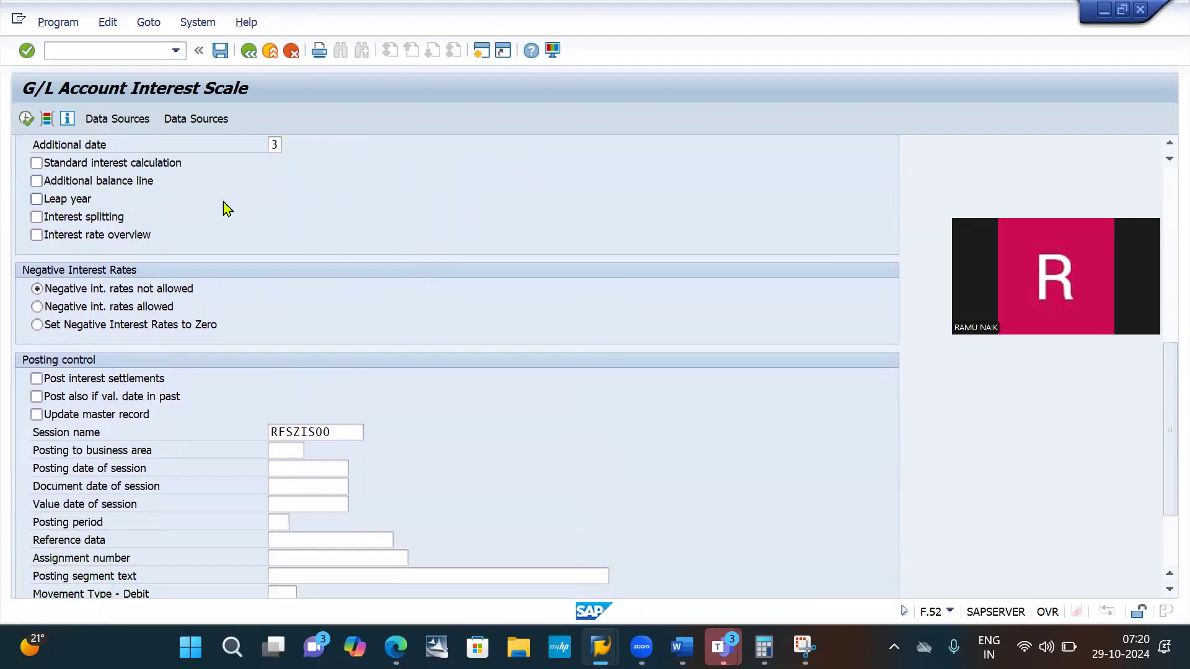
# - In the posting control section, enable posting interest settlements, posting also if the value date is in the past, and updating the master record
pyautogui.scroll(1, 227, 209)
pyautogui.scroll(4, 227, 209)
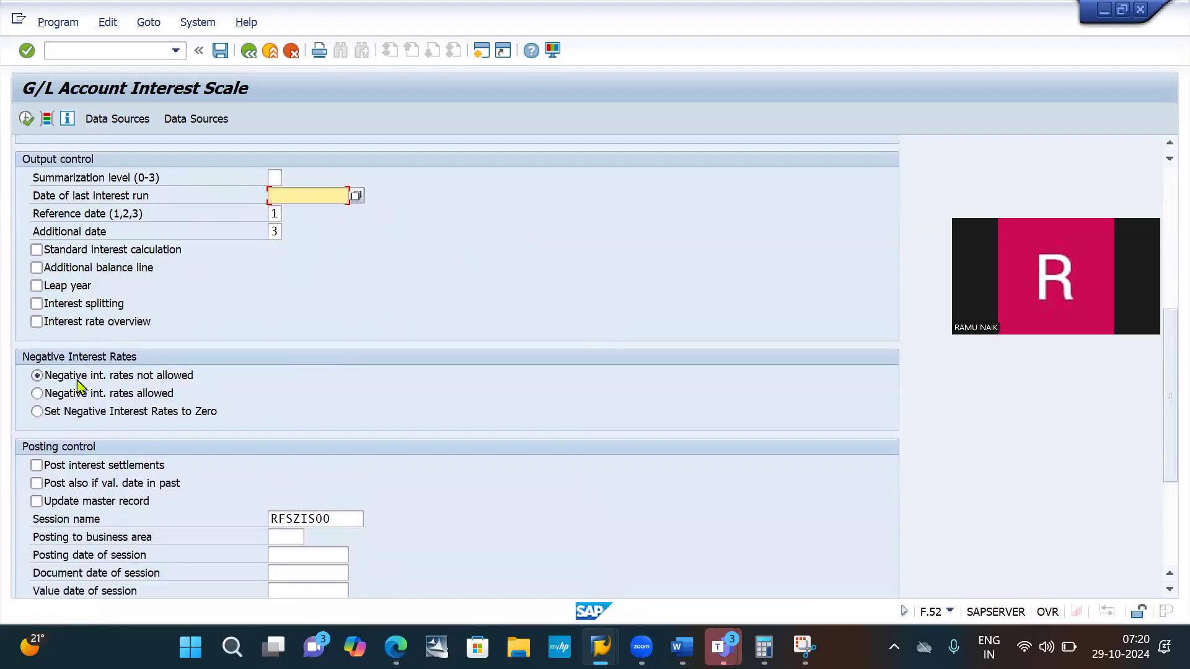
pyautogui.scroll(-1, 78, 387)
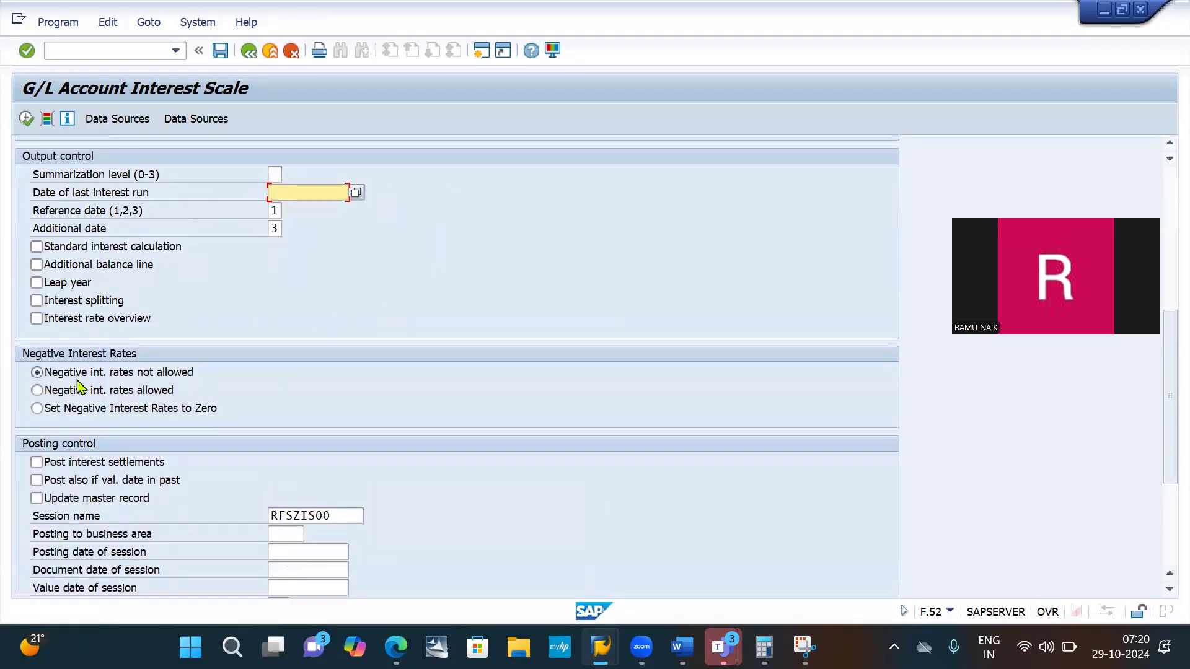
pyautogui.scroll(1, 79, 387)
pyautogui.scroll(-5, 78, 386)
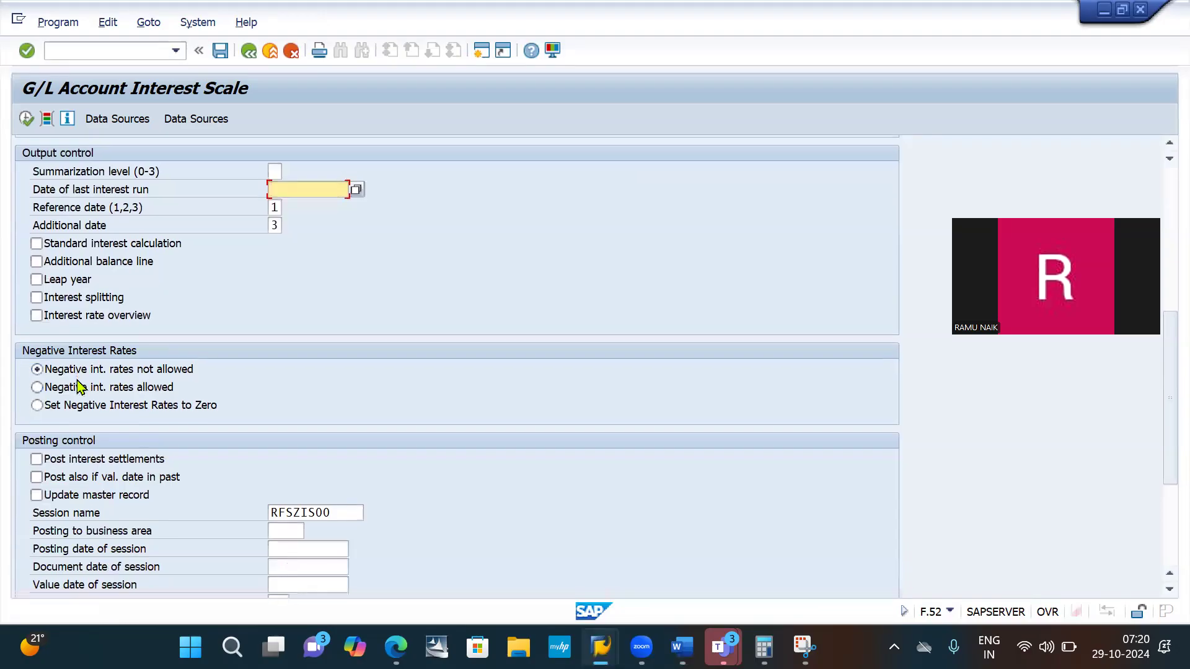
pyautogui.scroll(-2, 78, 387)
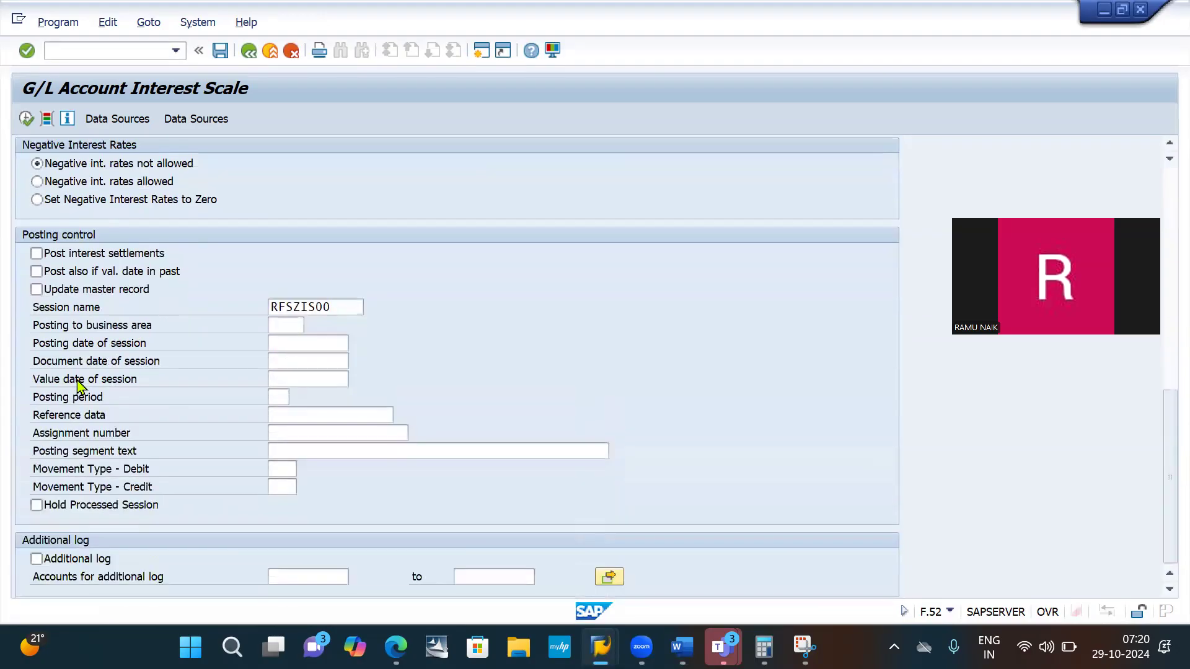
pyautogui.scroll(3, 78, 387)
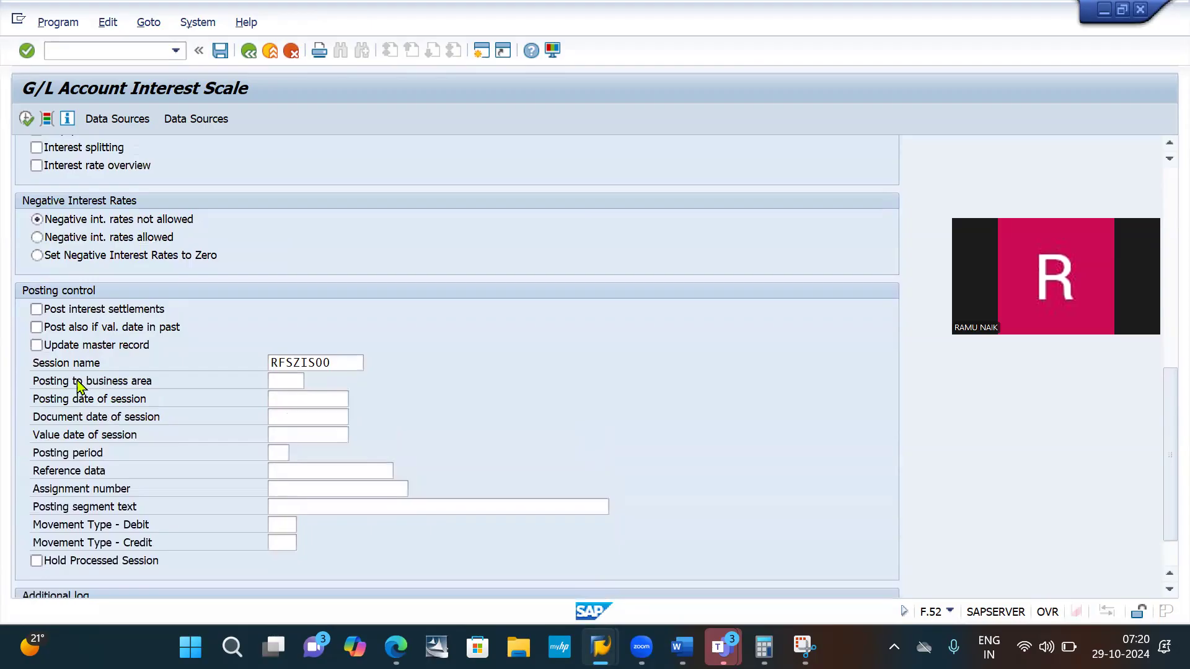
pyautogui.scroll(-3, 79, 386)
pyautogui.click(55, 260)
pyautogui.click(59, 279)
pyautogui.click(58, 297)
# - Replace the session name in the posting control section with APRIL IB10
pyautogui.moveTo(343, 308); pyautogui.dragTo(251, 313)
pyautogui.press('BackSpace')
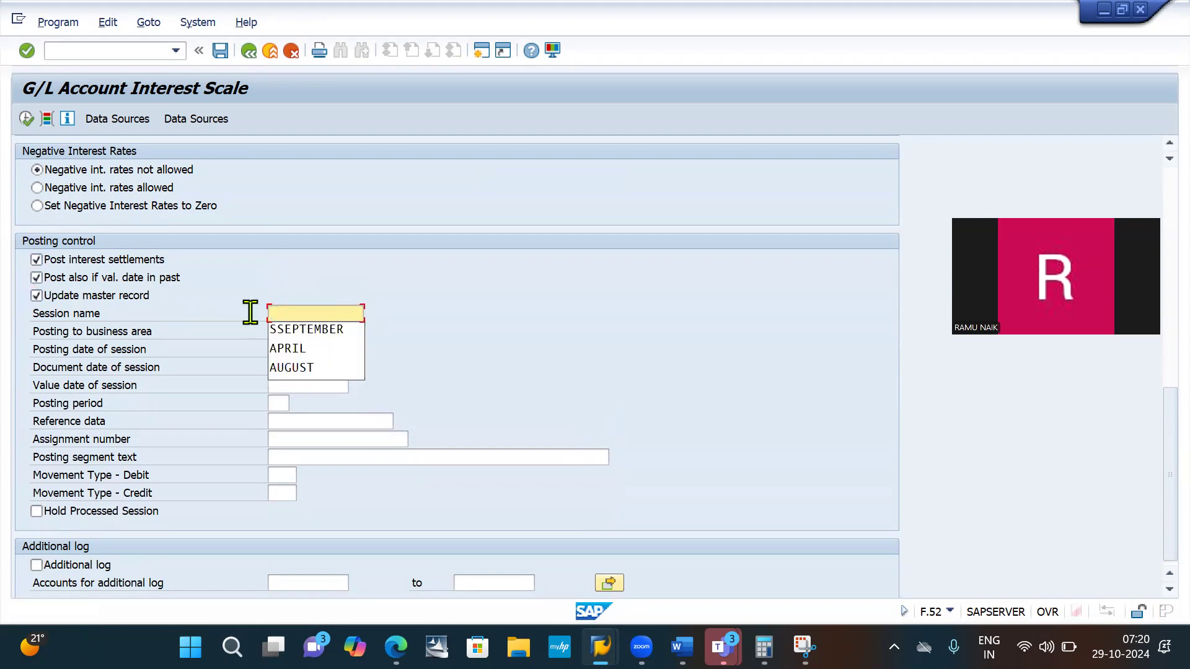
pyautogui.click(306, 351)
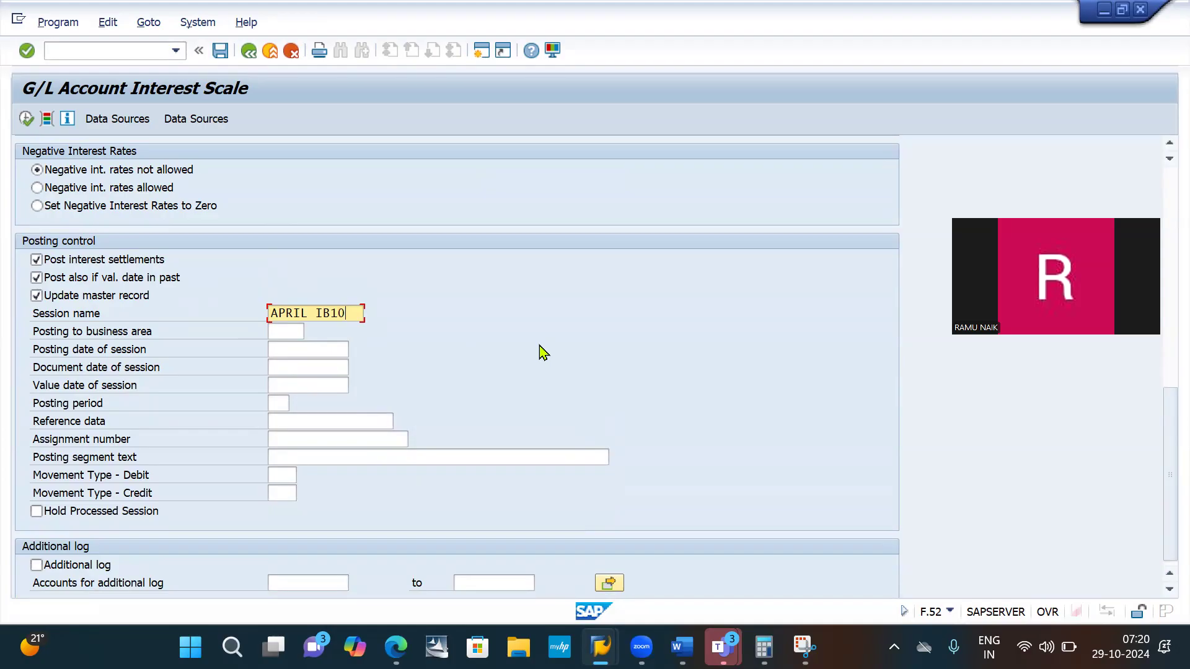
# - Switch to Snipping Tool and capture the output control, negative interest rates and posting control sections of the selection screen
pyautogui.scroll(3, 543, 354)
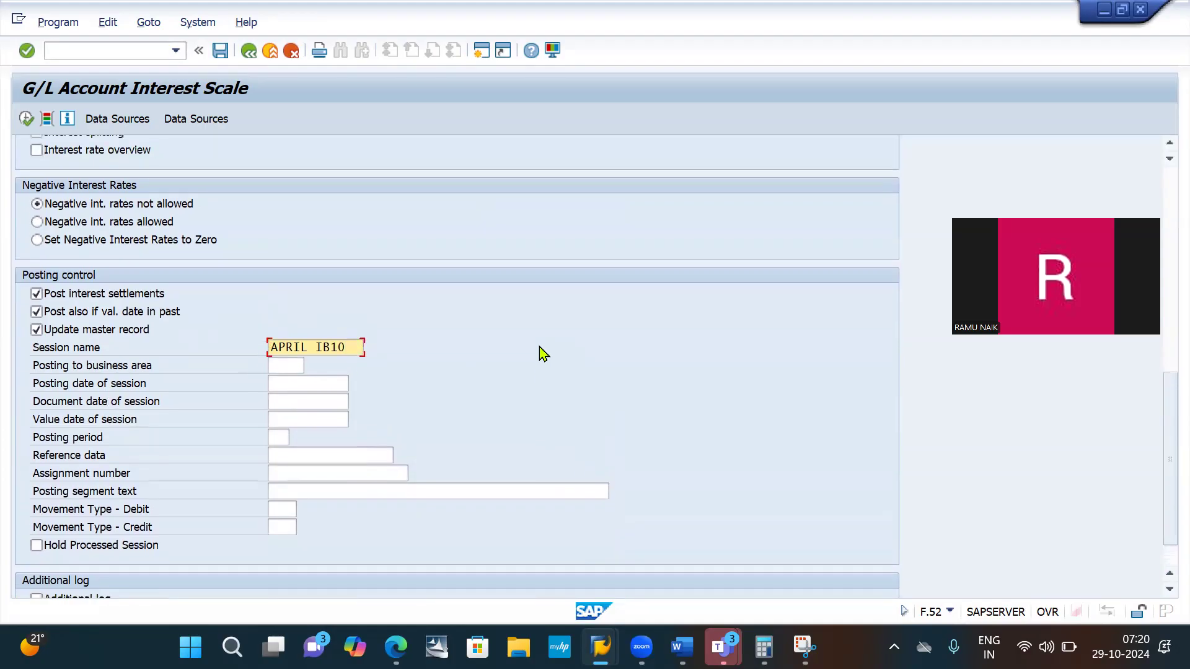
pyautogui.scroll(2, 543, 354)
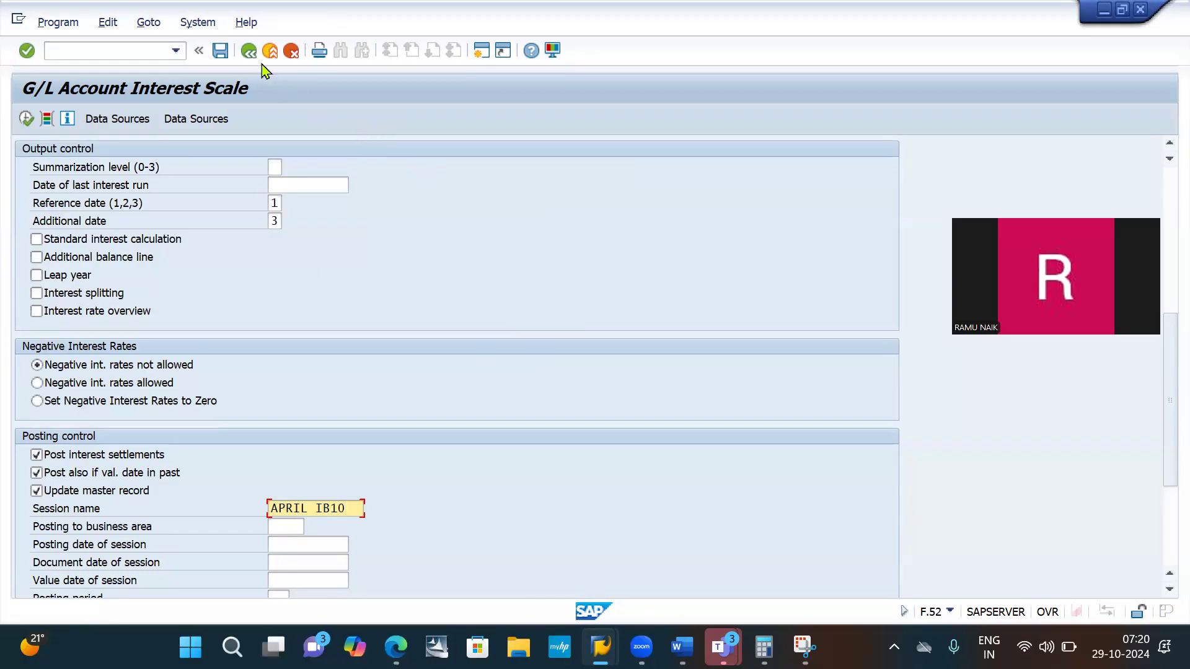
pyautogui.hotkey('alt', 'Tab')
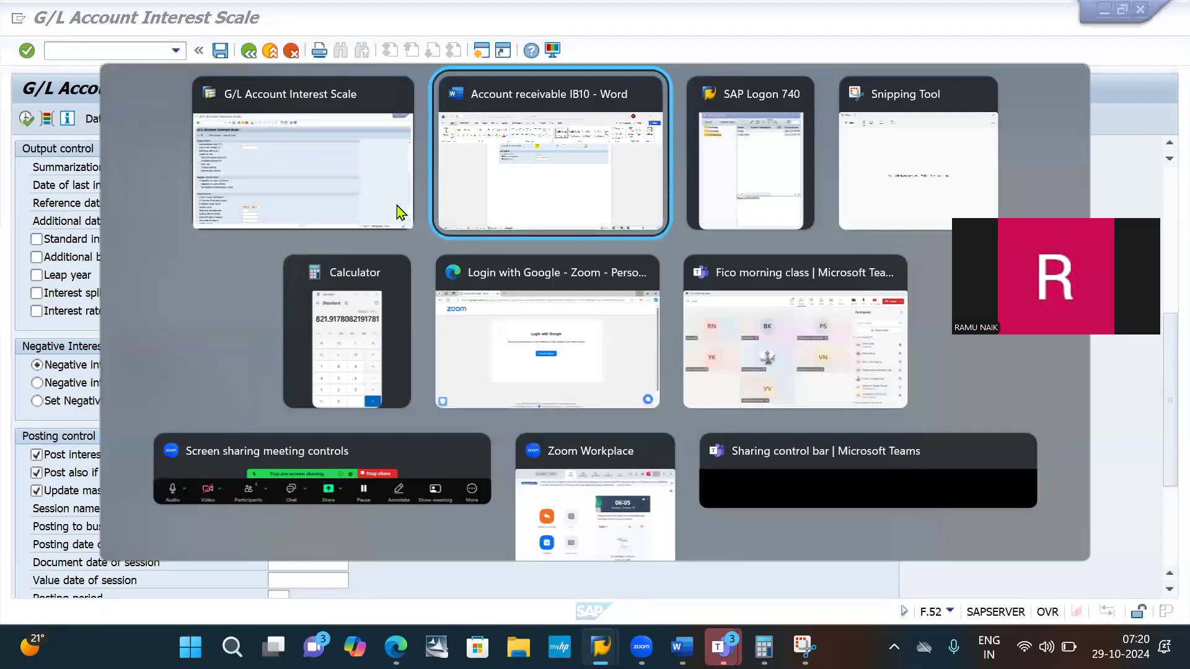
pyautogui.press('Tab')
pyautogui.press('Tab')
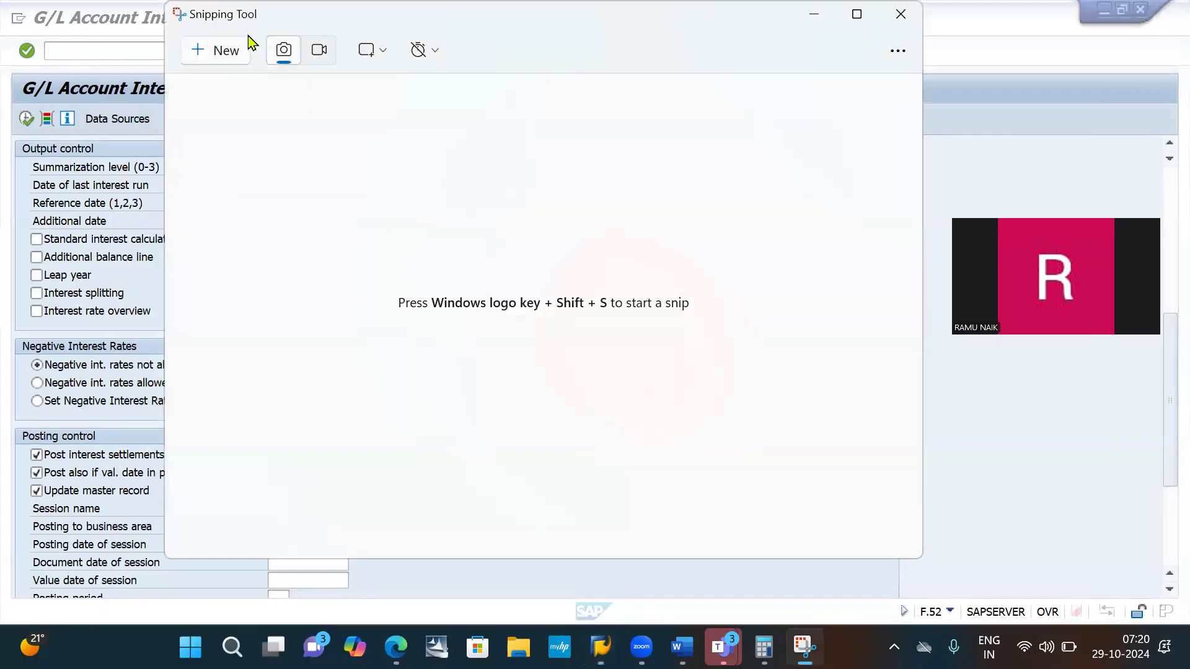
pyautogui.click(224, 52)
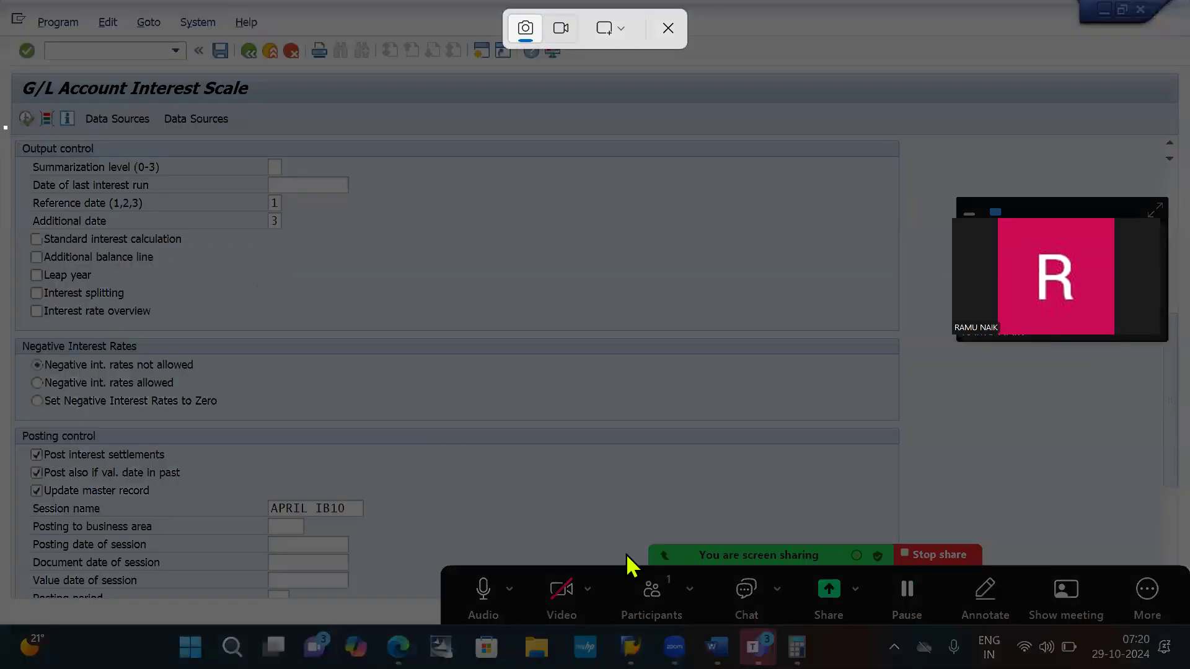
pyautogui.moveTo(4, 124); pyautogui.dragTo(545, 597)
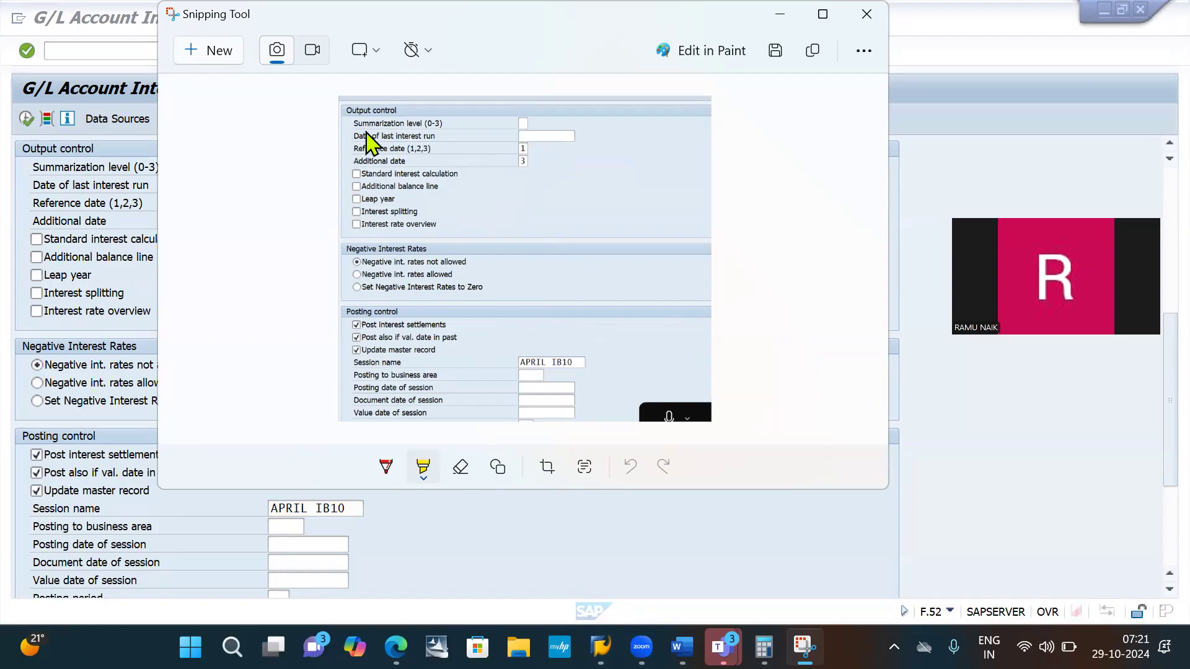
# - Highlight the date of last interest run field, the three posting control checkboxes and the session name in the snip
pyautogui.moveTo(510, 135)
pyautogui.mouseDown()
pyautogui.moveTo(575, 136)
pyautogui.moveTo(513, 134)
pyautogui.moveTo(535, 135)
pyautogui.mouseUp()
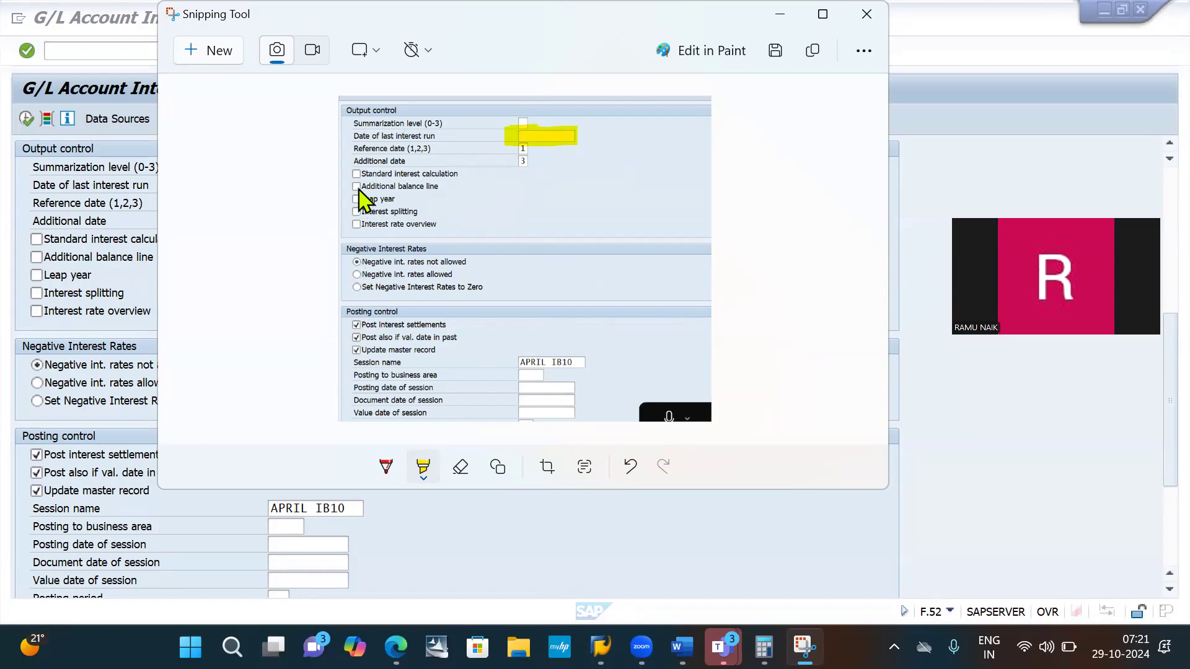
pyautogui.moveTo(352, 324); pyautogui.dragTo(362, 365)
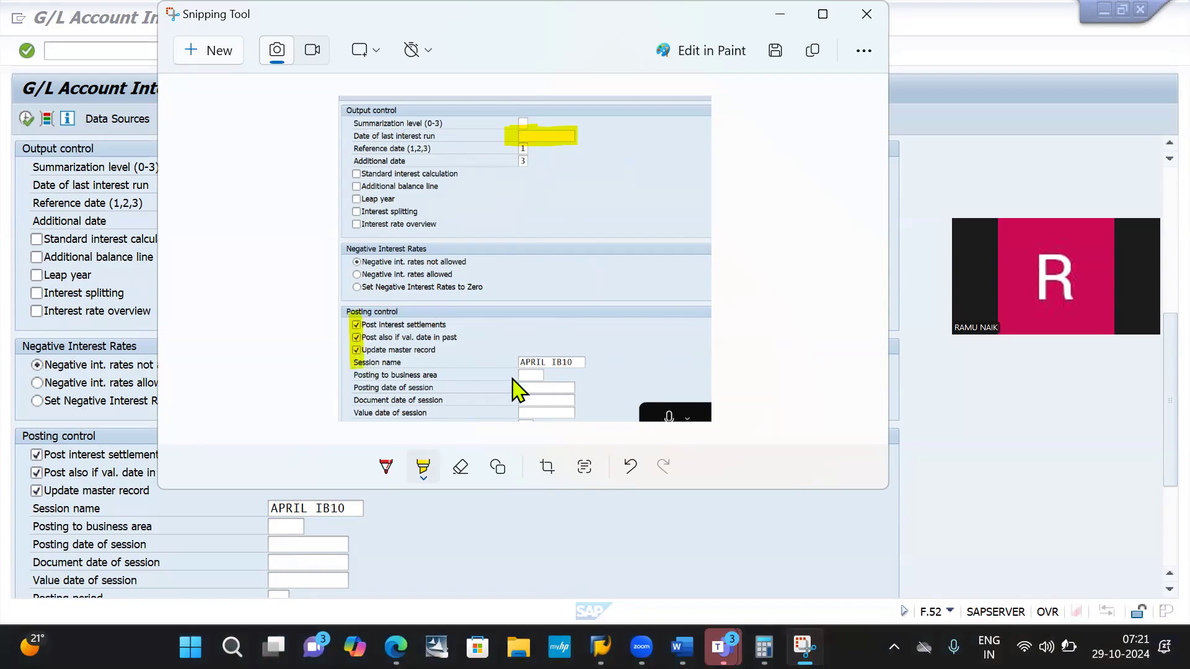
pyautogui.moveTo(515, 362); pyautogui.dragTo(606, 363)
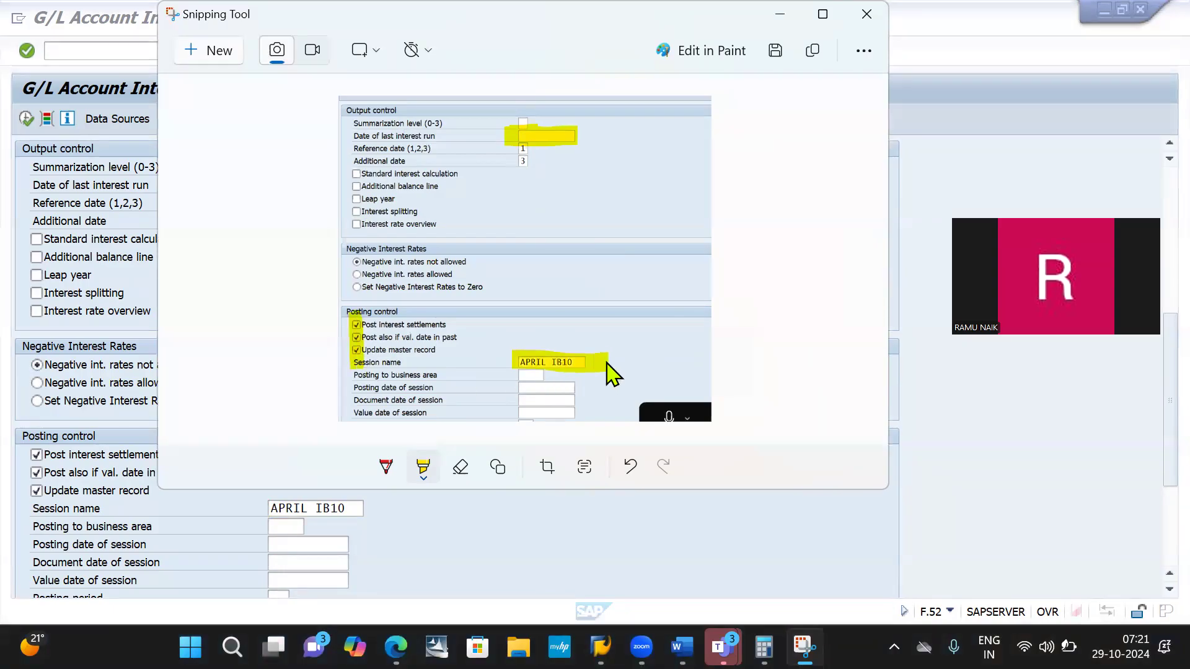
# - Switch to the Word document, paste the highlighted snip and add the note "Click on execute" below it, followed by blank lines
pyautogui.hotkey('alt', 'Tab')
pyautogui.hotkey('alt', 'Tab')
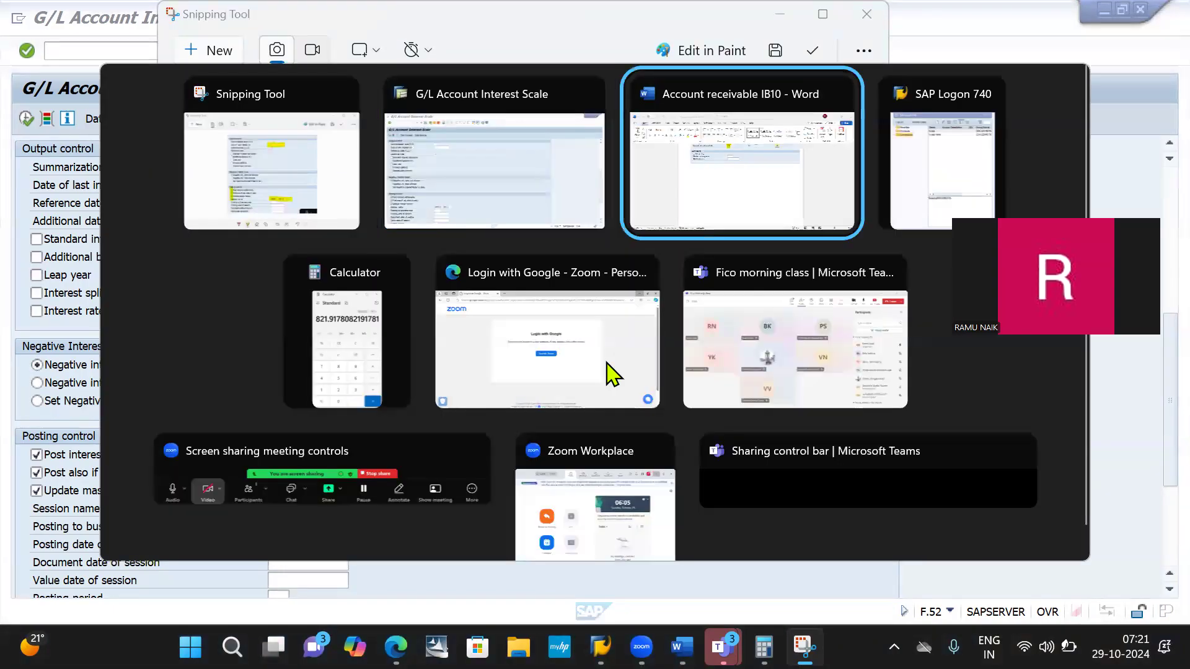
pyautogui.hotkey('ctrl', 'v')
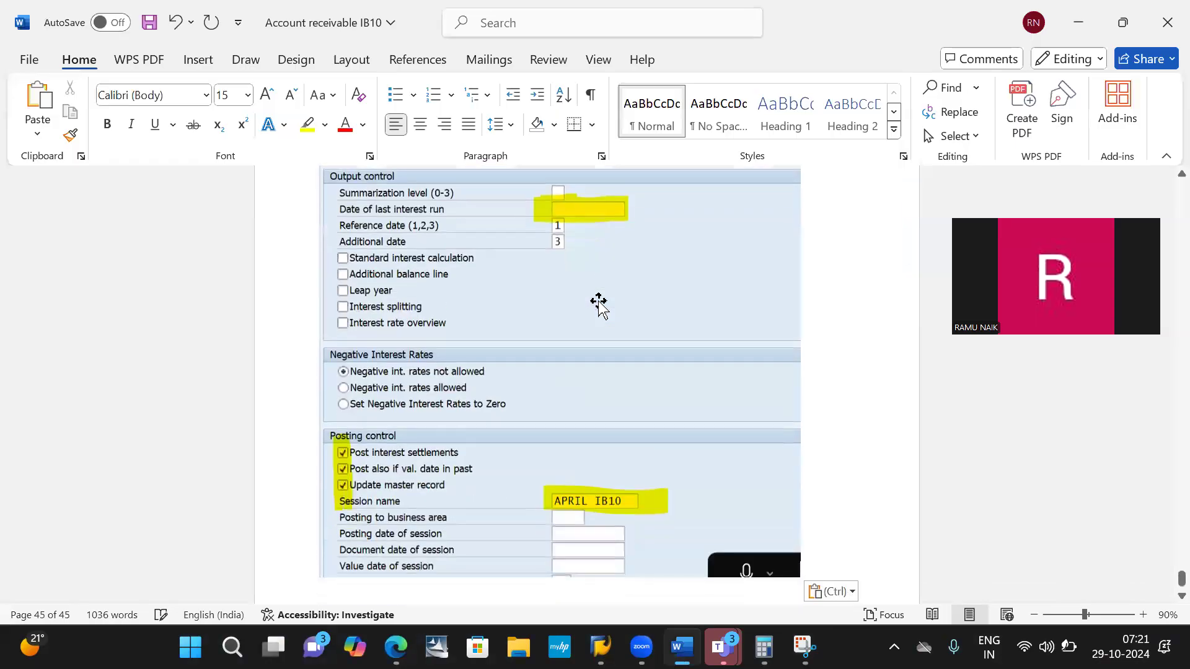
pyautogui.write('Click on execu')
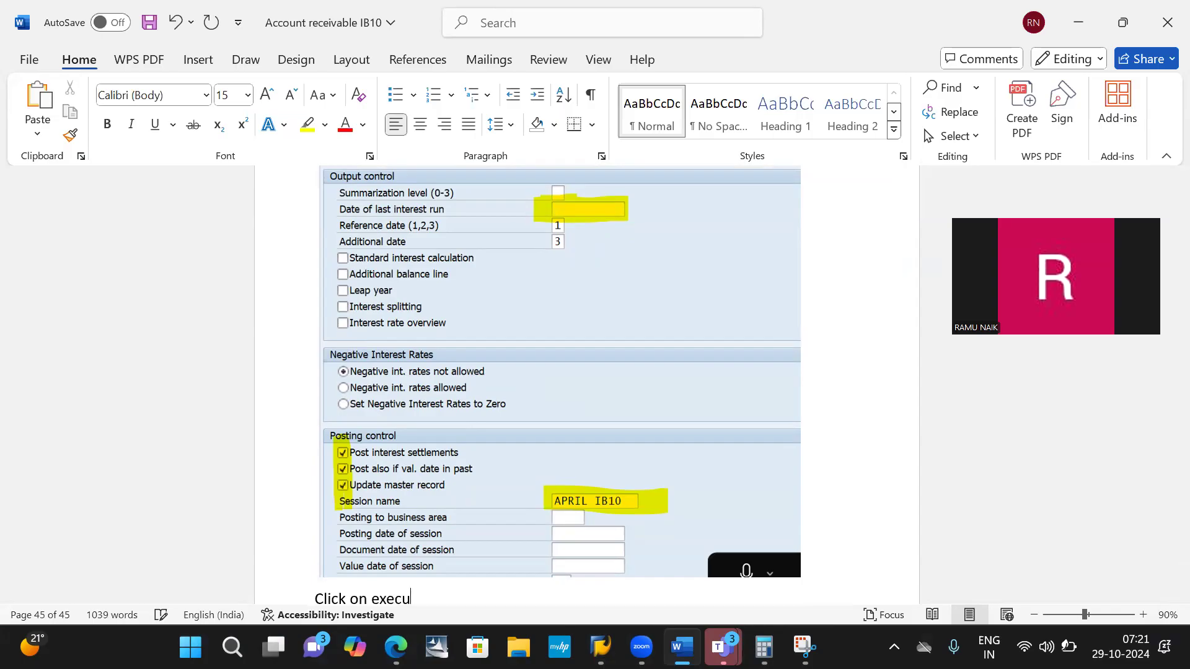
pyautogui.press('Return')
pyautogui.press('Return')
pyautogui.press('Return')
pyautogui.press('Return')
pyautogui.press('Return')
pyautogui.press('Return')
pyautogui.press('Return')
pyautogui.press('Return')
pyautogui.press('Return')
pyautogui.press('Return')
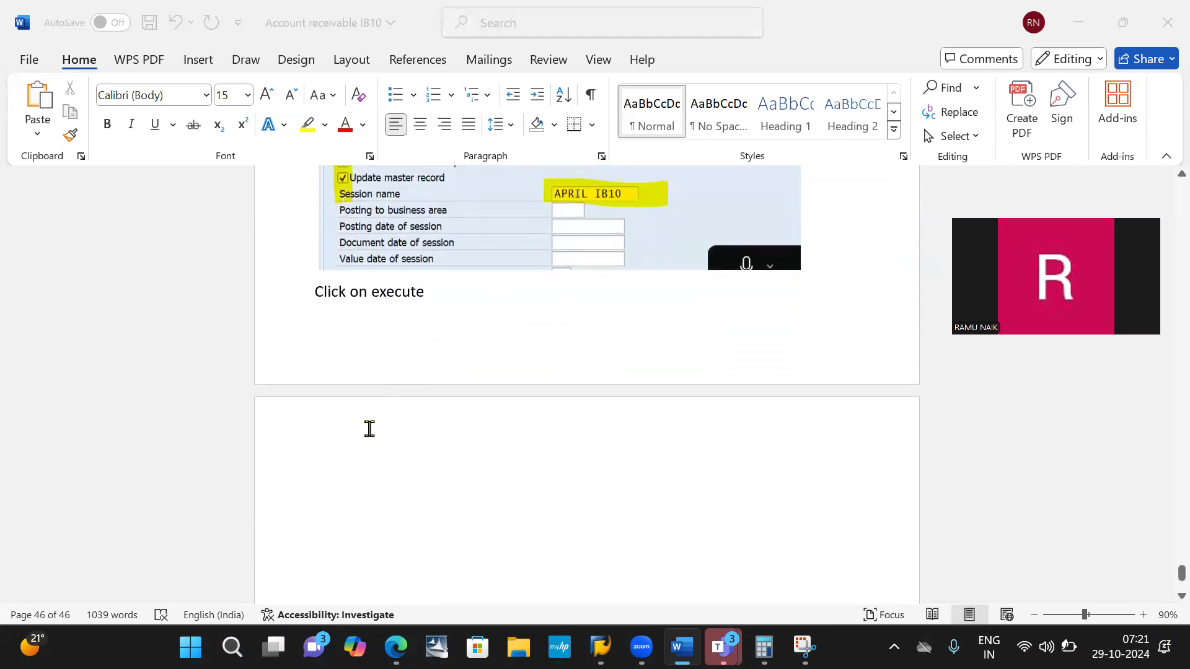
# - Return to the SAP interest scale screen and execute the interest calculation for G/L account 100004
pyautogui.hotkey('alt', 'Tab')
pyautogui.hotkey('alt', 'Tab')
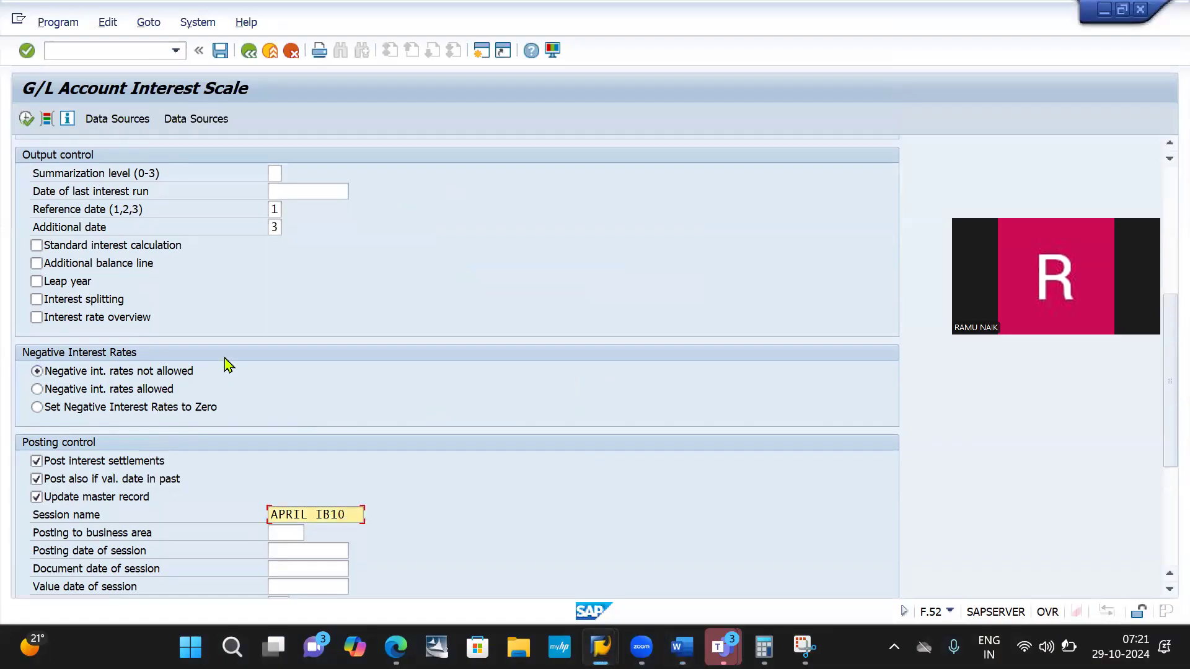
pyautogui.scroll(5, 226, 365)
pyautogui.scroll(5, 226, 365)
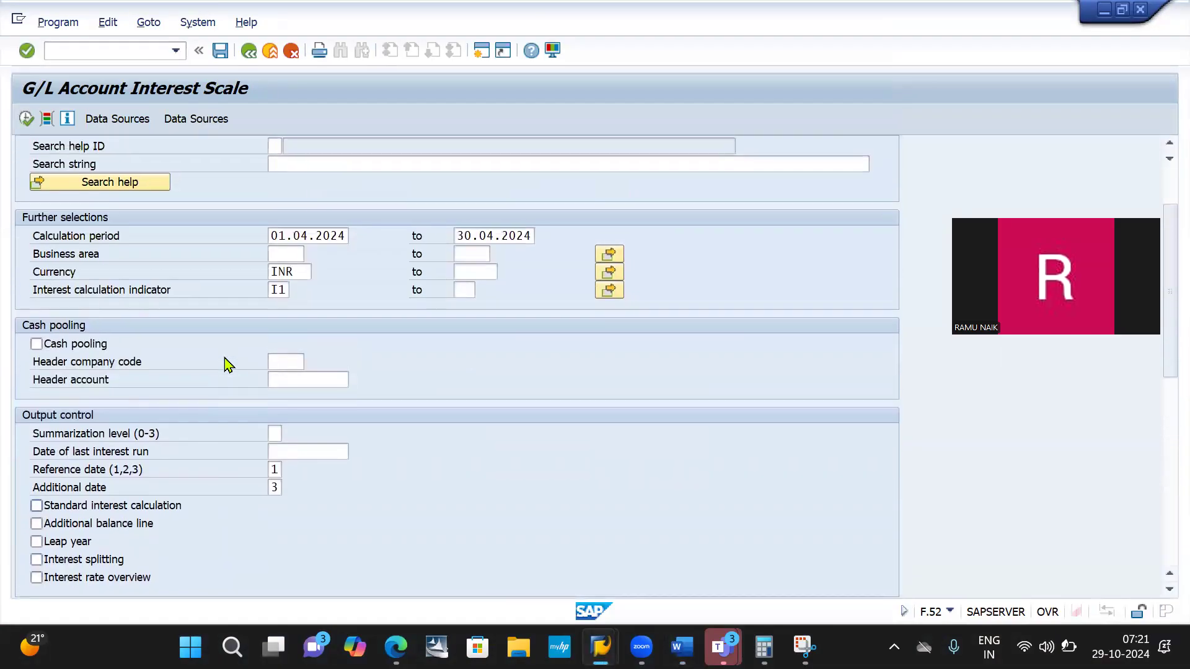
pyautogui.click(26, 120)
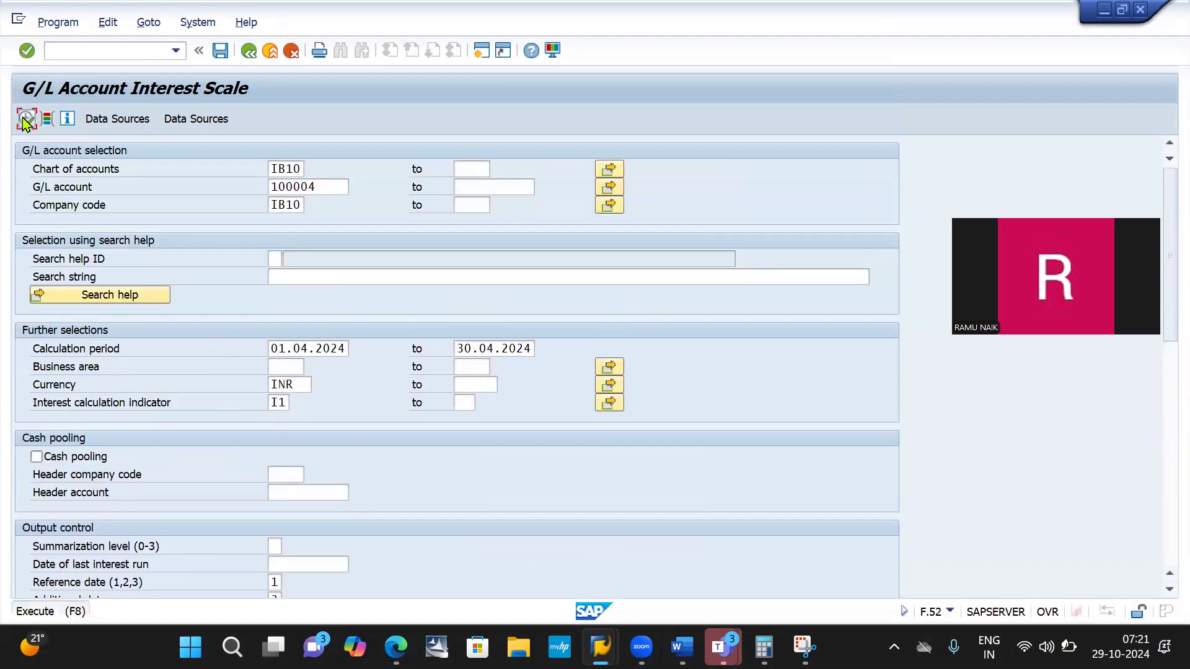
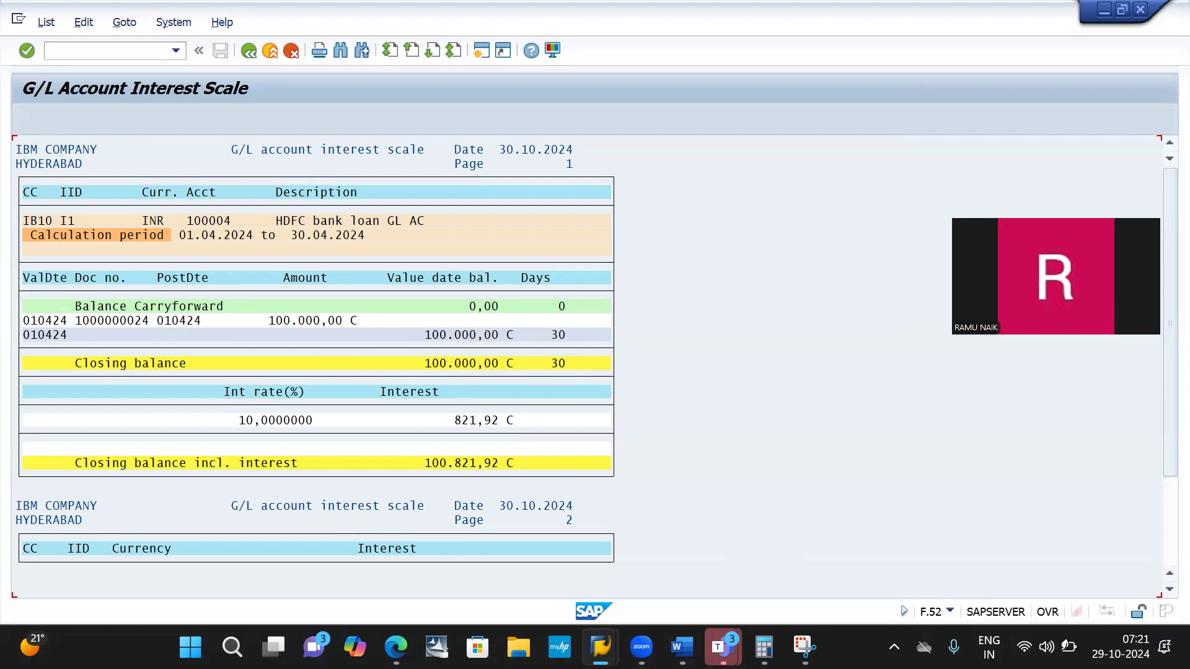
# - Check the report's April interest amount against the Calculator result, and review the G/L account interest scale through page 2
pyautogui.moveTo(763, 647)
pyautogui.click(757, 582)
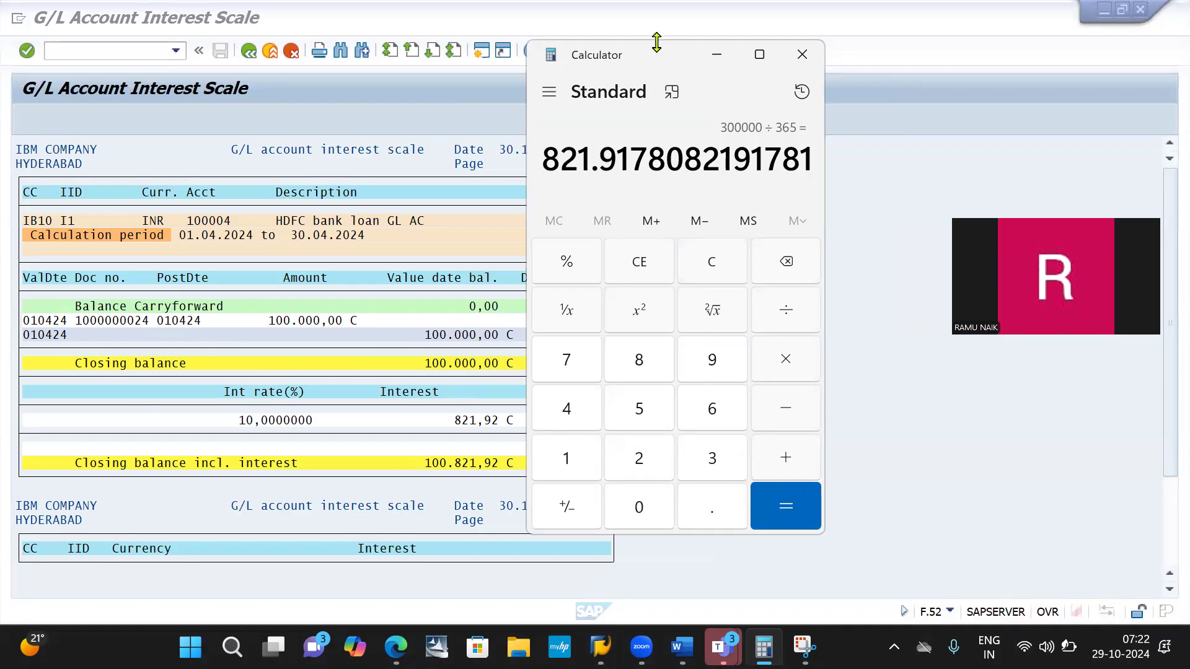
pyautogui.moveTo(650, 50); pyautogui.dragTo(811, 51)
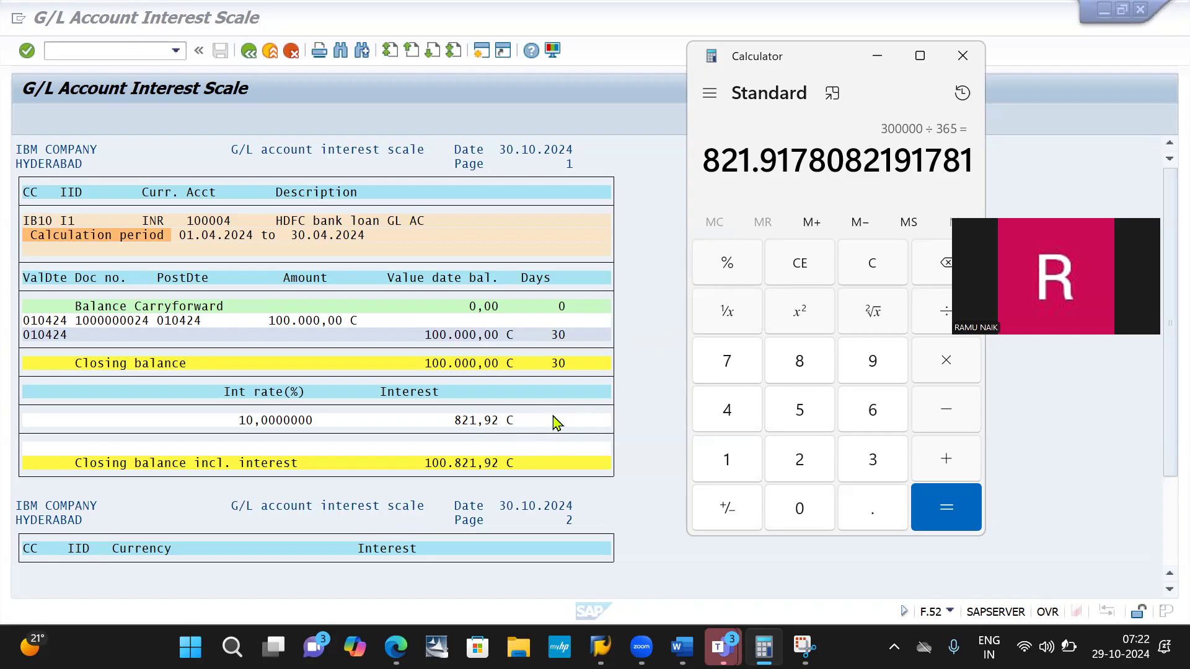
pyautogui.click(633, 421)
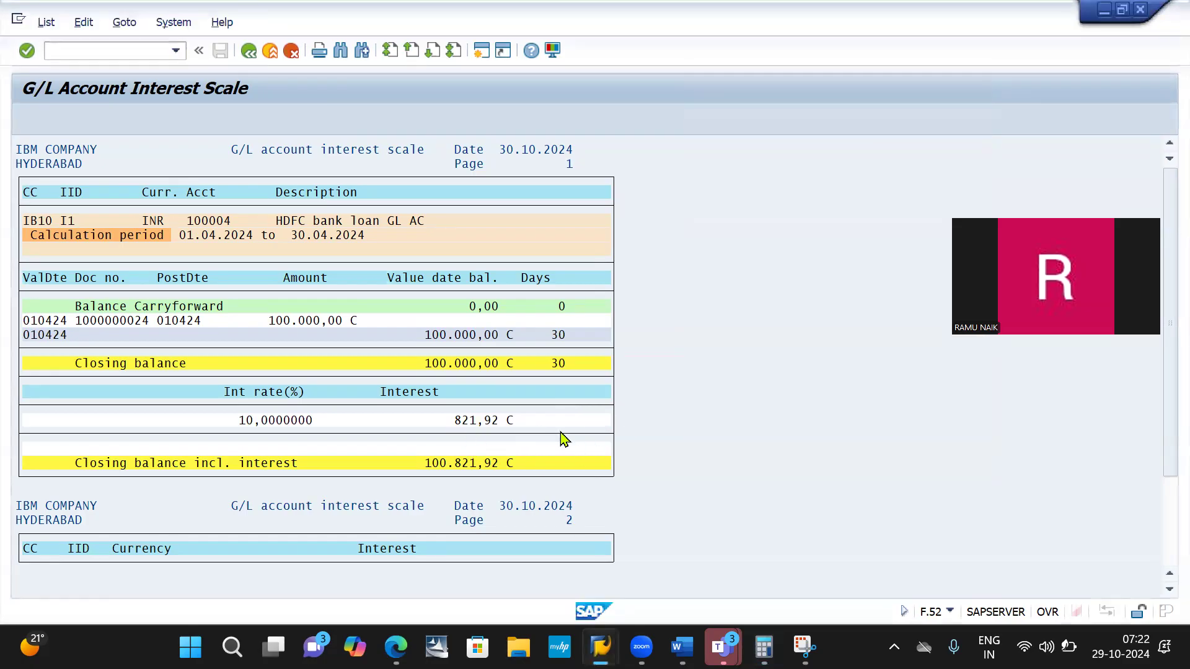
pyautogui.scroll(-1, 564, 439)
pyautogui.scroll(-1, 564, 439)
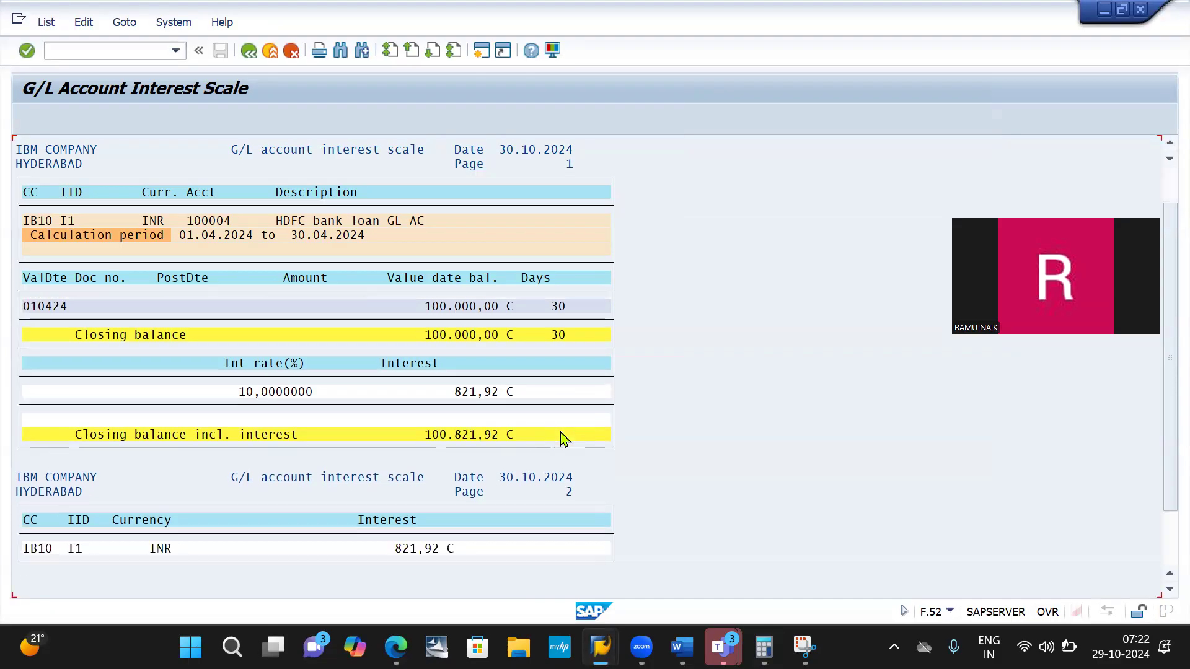
pyautogui.scroll(2, 564, 438)
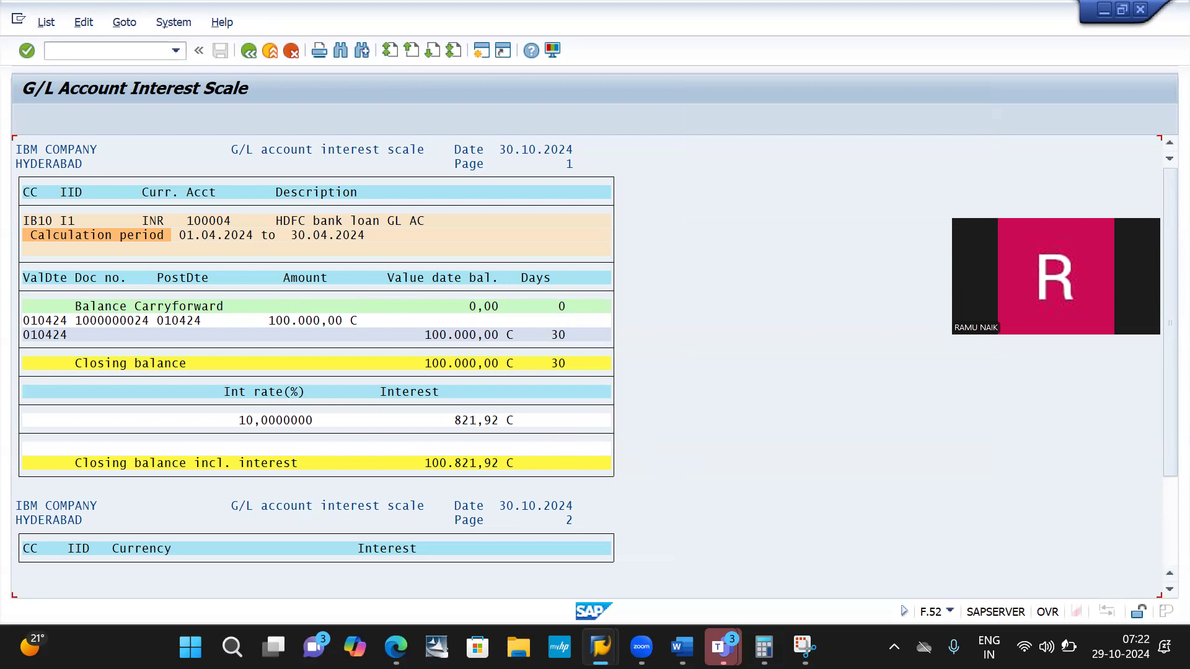
# - Capture the G/L account interest scale report with Snipping Tool and highlight its interest amount in yellow
pyautogui.click(805, 647)
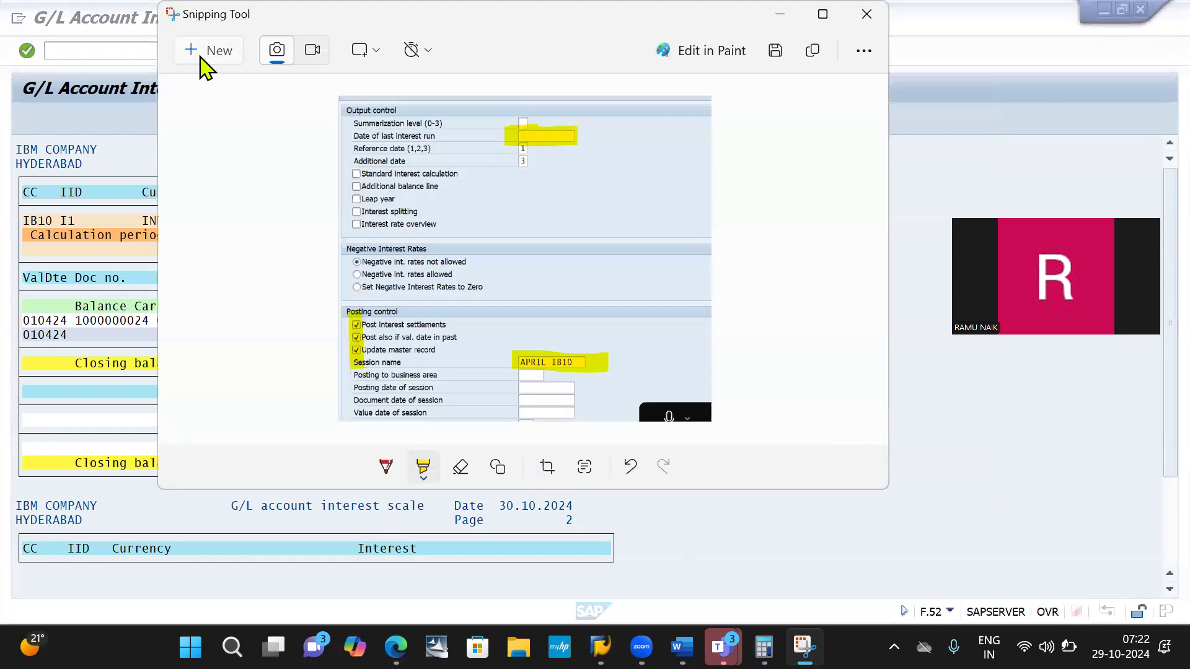
pyautogui.click(202, 56)
pyautogui.moveTo(0, 61); pyautogui.dragTo(651, 566)
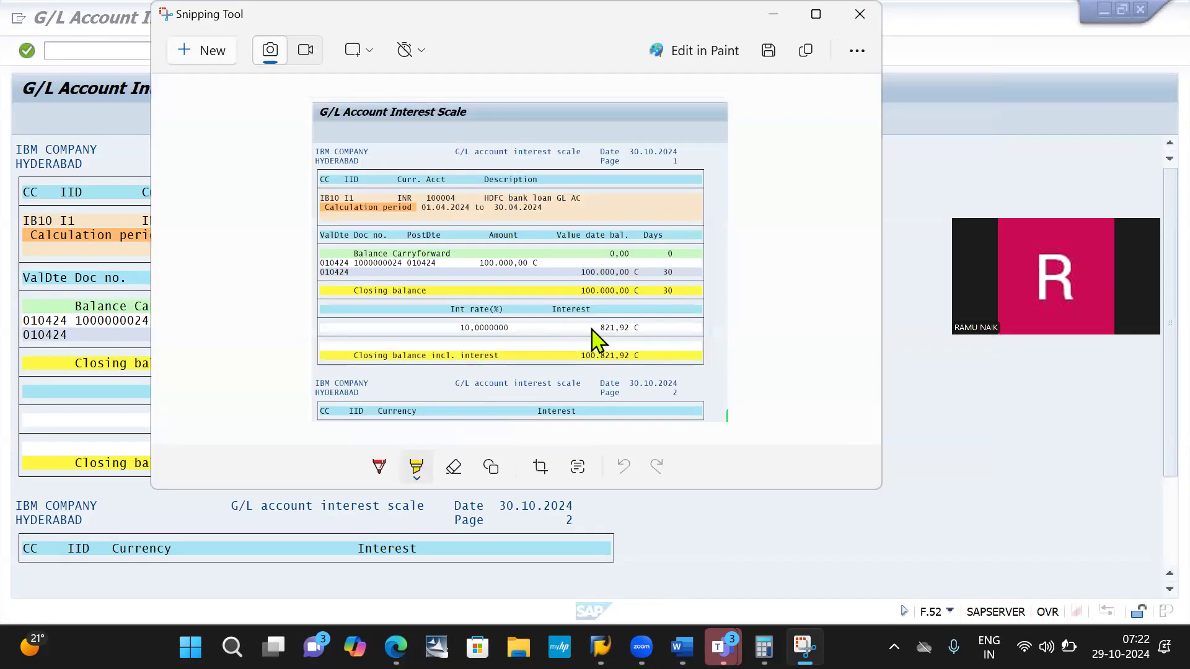
pyautogui.moveTo(591, 328); pyautogui.dragTo(693, 328)
# - Switch to the Account receivable IB10 document in Word and paste the highlighted report screenshot below "Click on execute"
pyautogui.hotkey('alt', 'Tab')
pyautogui.hotkey('alt', 'Tab')
pyautogui.hotkey('alt', 'Tab')
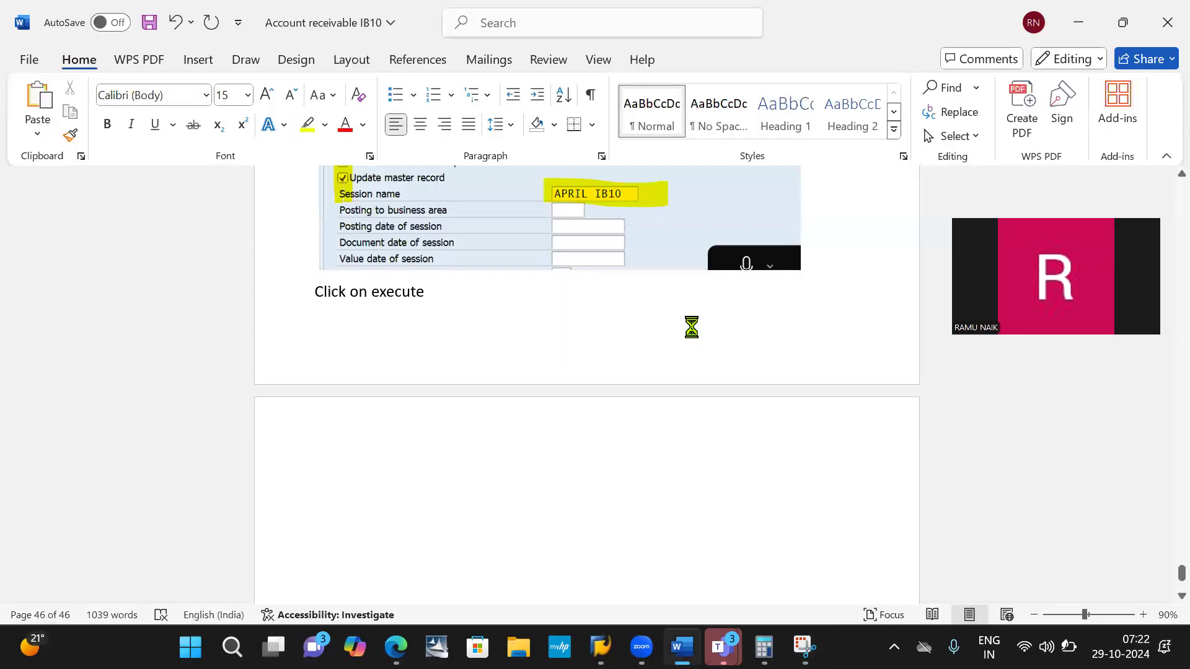
pyautogui.hotkey('ctrl', 'v')
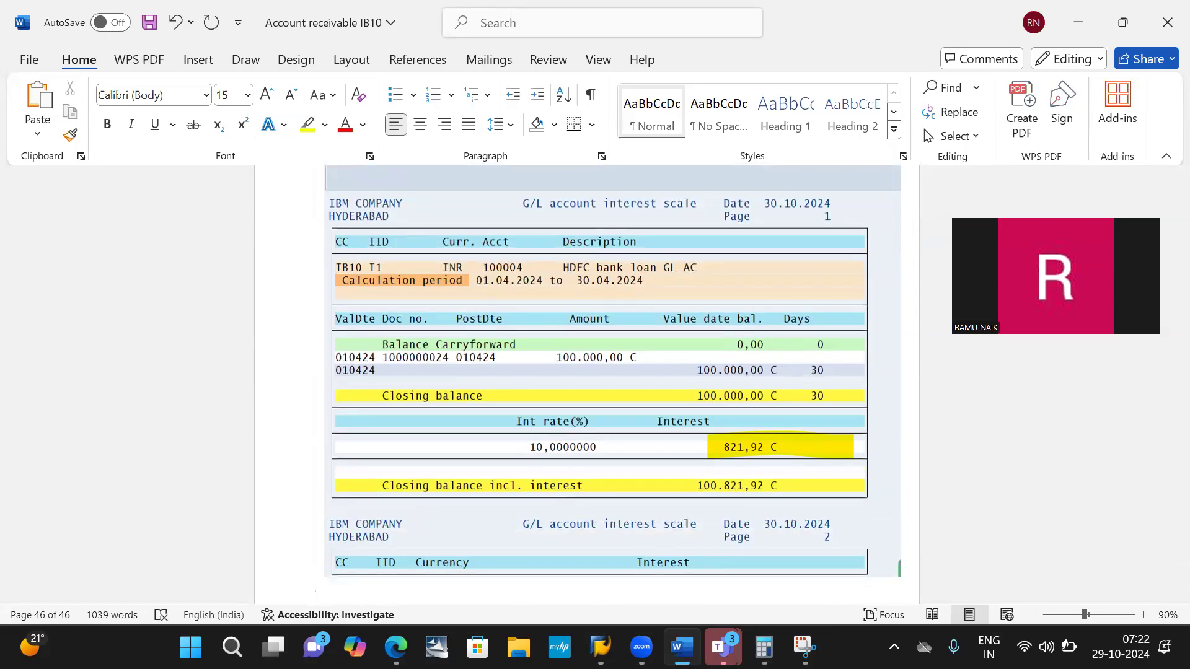
# - Switch back to the SAP interest scale report and return to its selection screen
pyautogui.hotkey('alt', 'Tab')
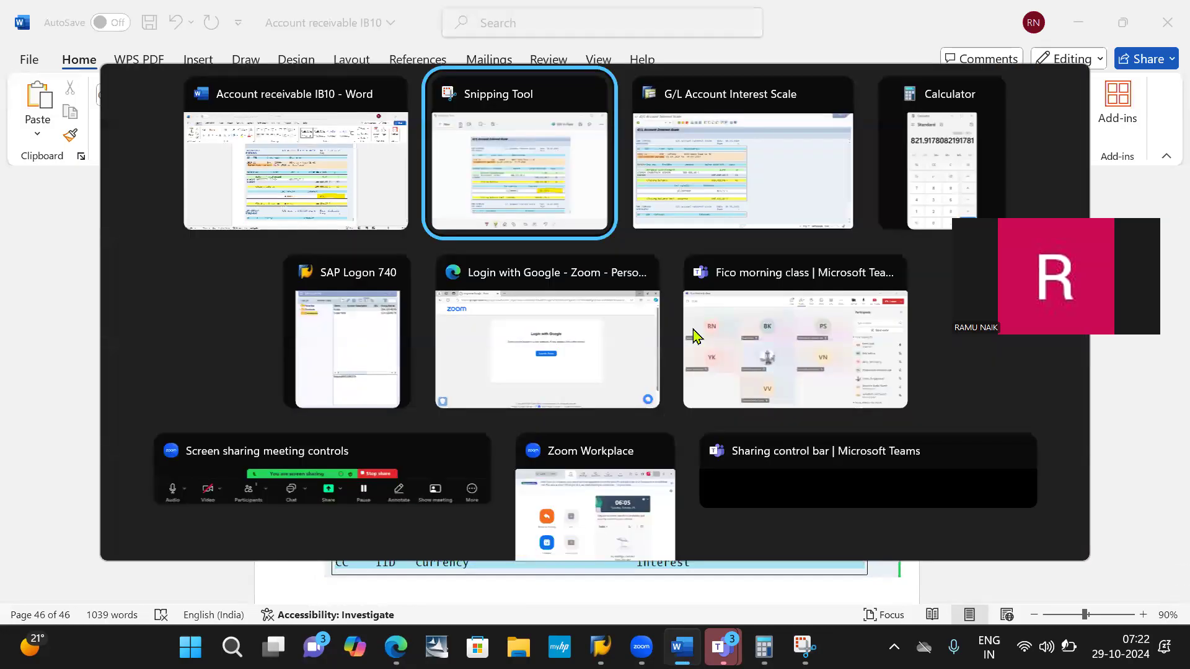
pyautogui.hotkey('alt', 'Tab')
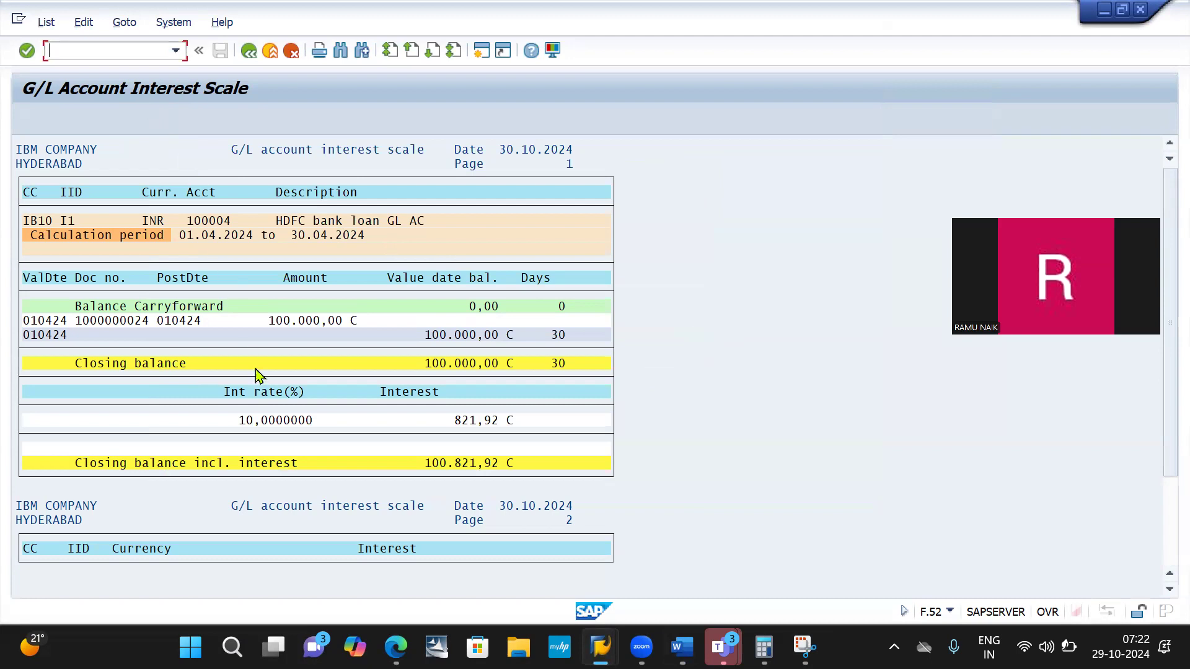
pyautogui.scroll(-1, 277, 455)
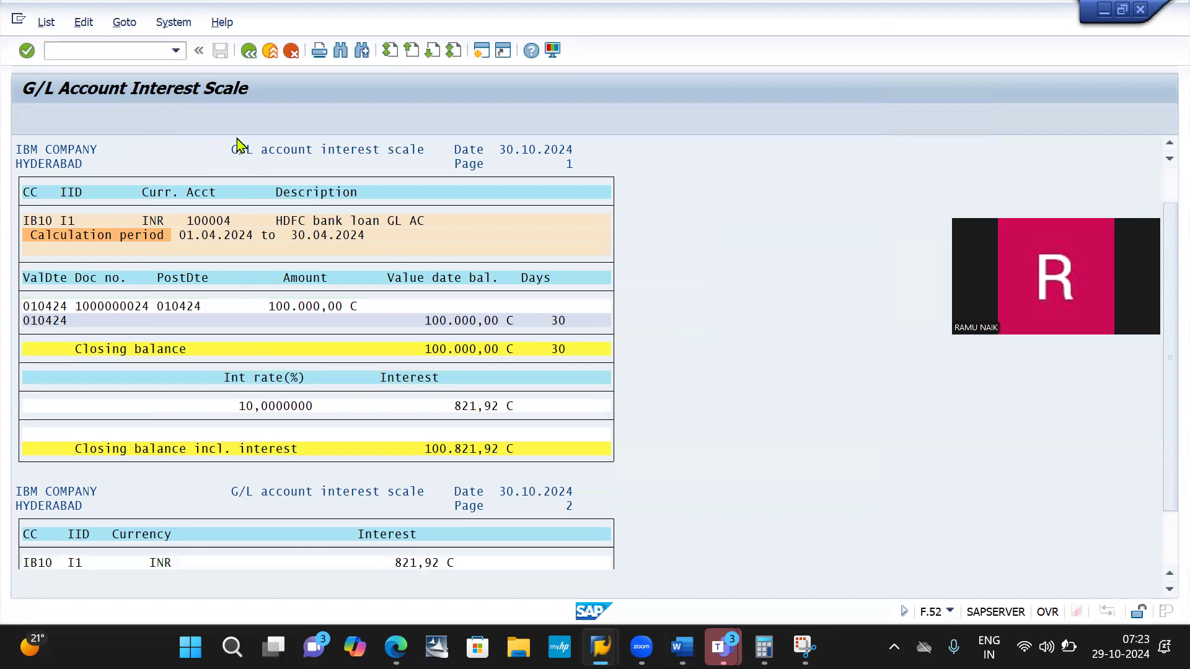
pyautogui.scroll(-1, 251, 158)
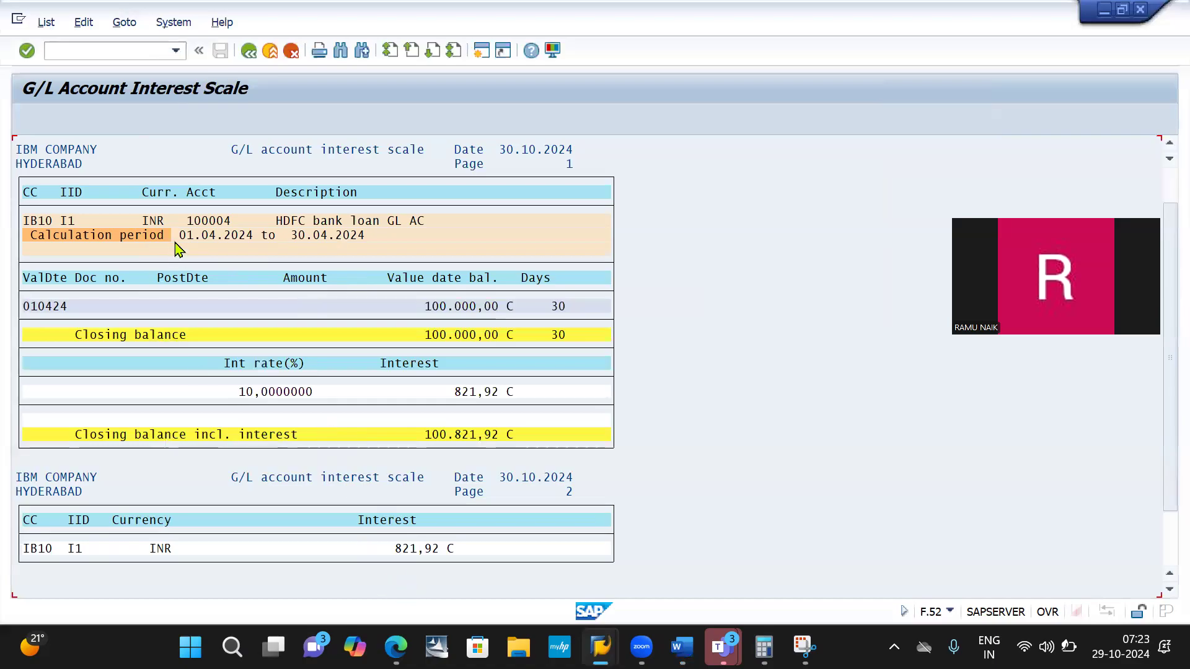
pyautogui.click(249, 51)
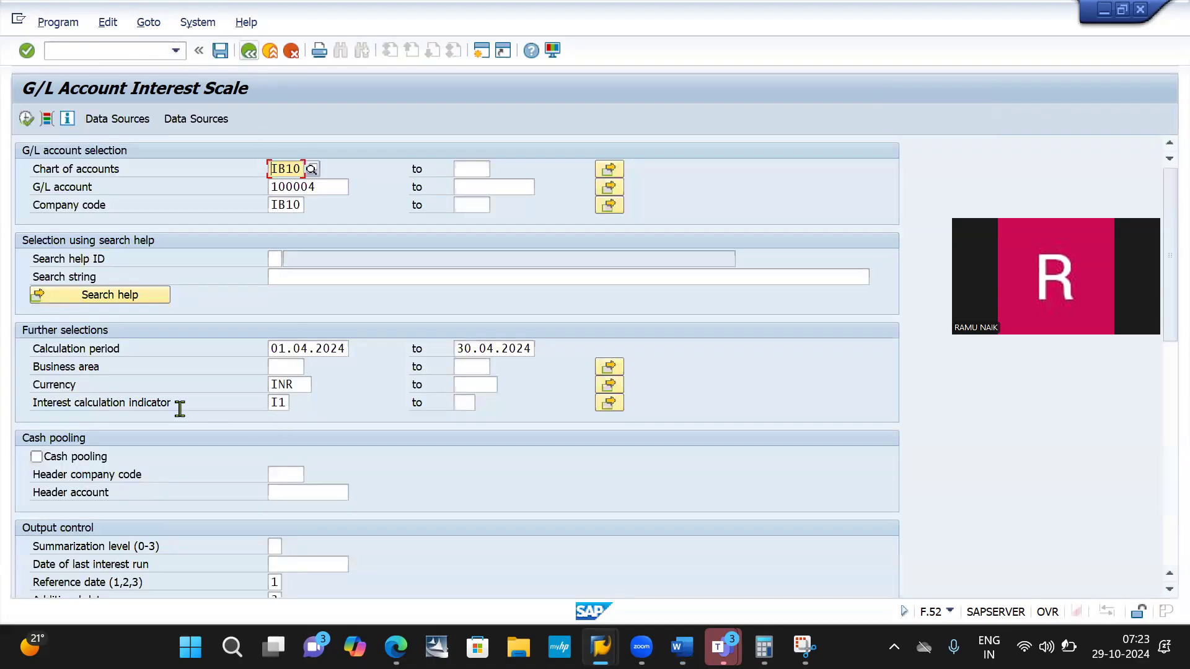
# - Review the posting control settings, execute the interest scale again for G/L account 100004, and view the end of the report
pyautogui.scroll(-10, 180, 409)
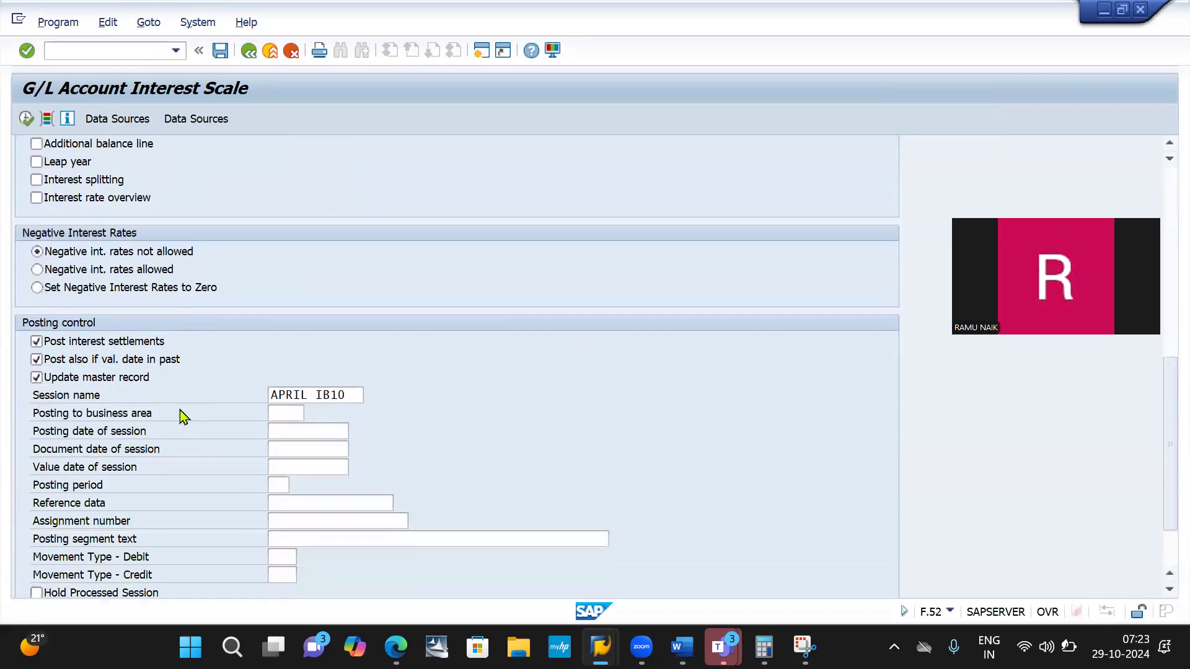
pyautogui.scroll(-3, 184, 416)
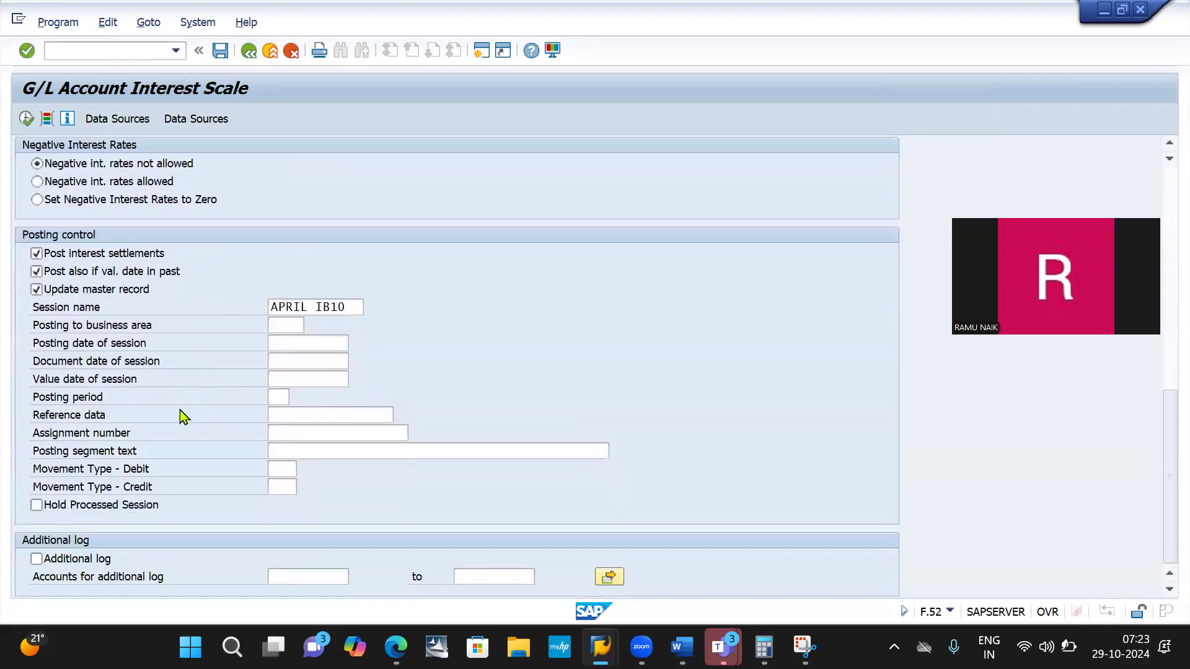
pyautogui.scroll(1, 184, 416)
pyautogui.scroll(-1, 184, 417)
pyautogui.scroll(5, 184, 417)
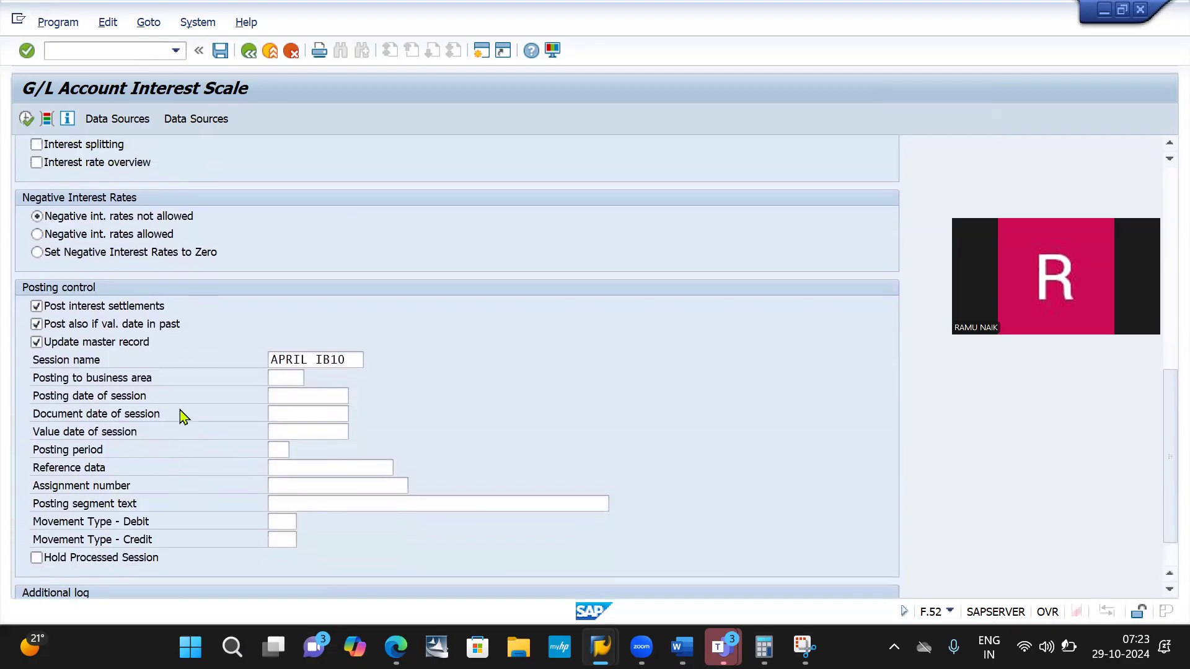
pyautogui.scroll(6, 184, 416)
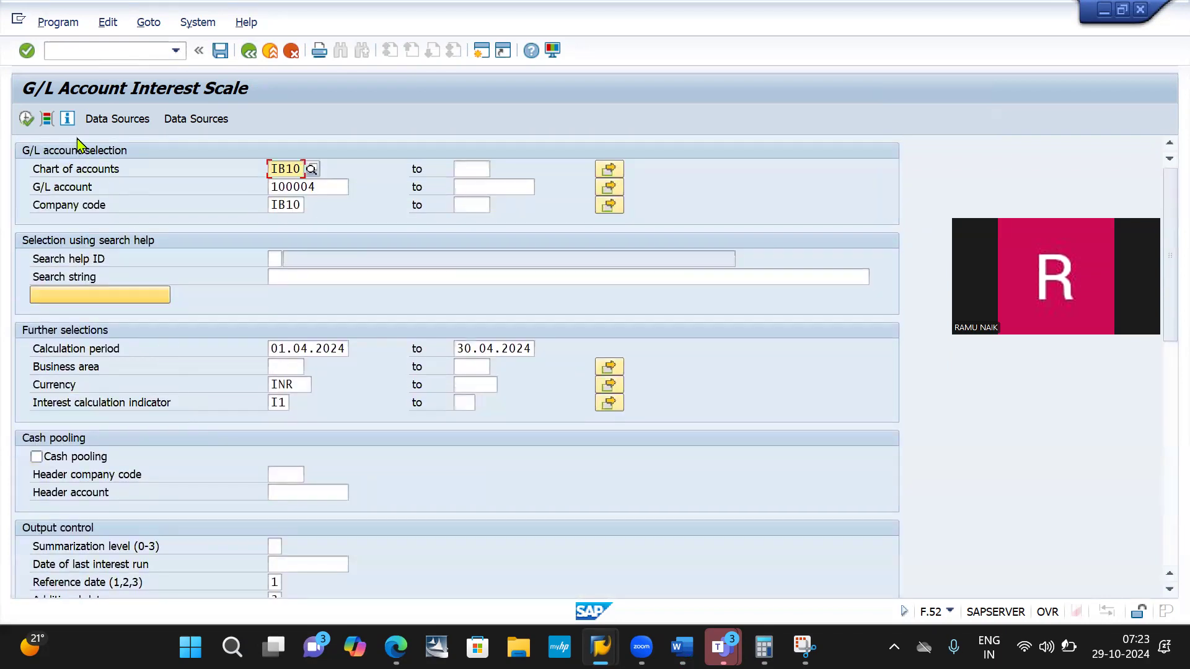
pyautogui.click(27, 119)
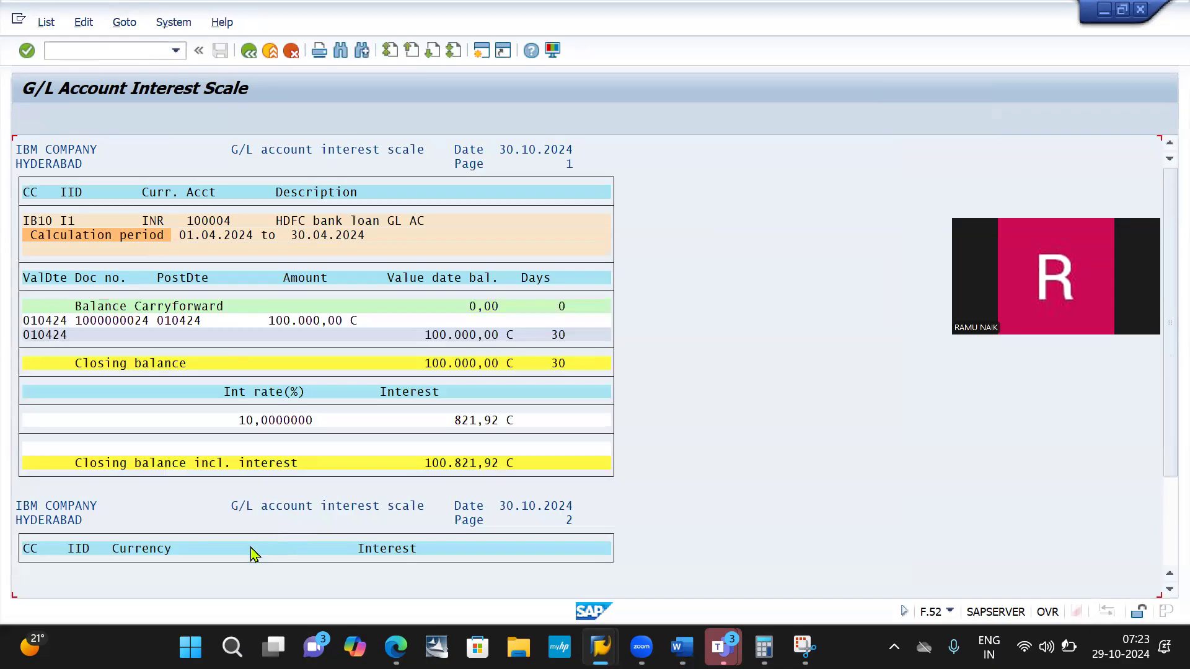
pyautogui.scroll(-2, 254, 554)
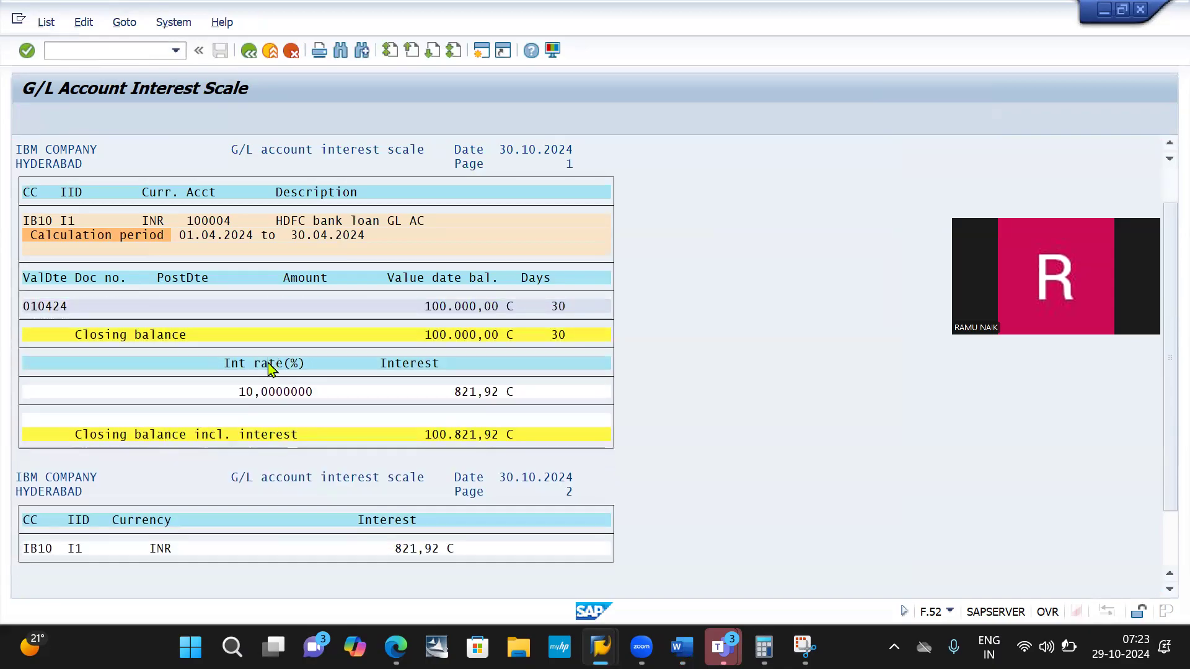
pyautogui.scroll(-1, 270, 369)
pyautogui.scroll(-1, 270, 369)
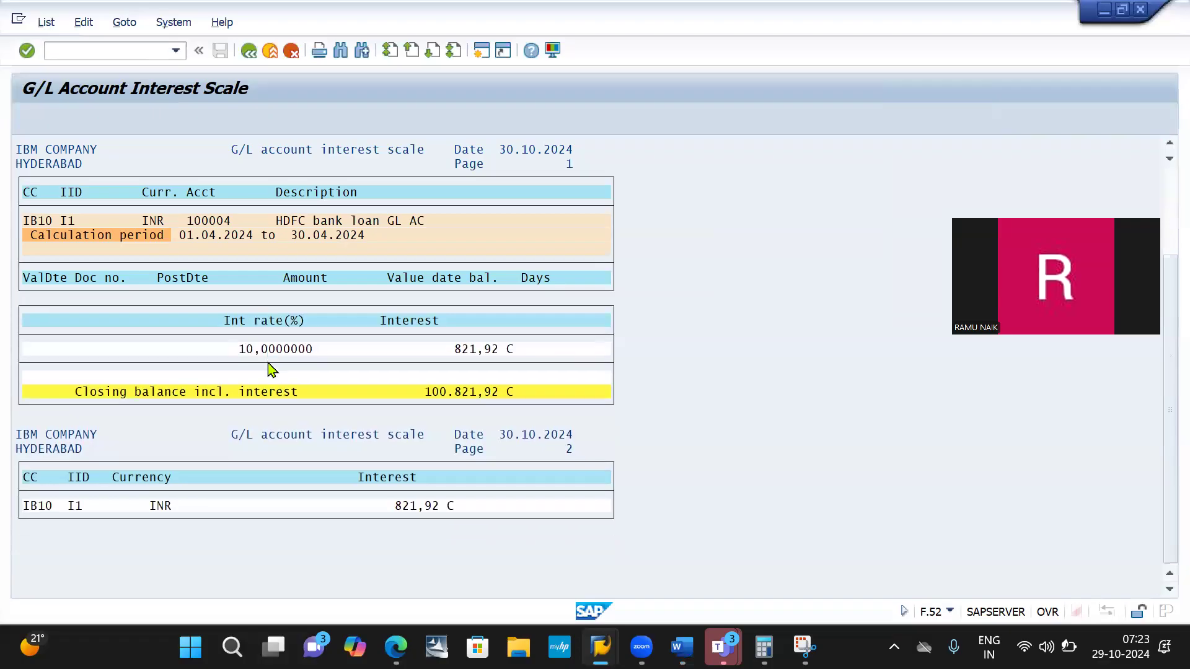
pyautogui.scroll(-1, 270, 369)
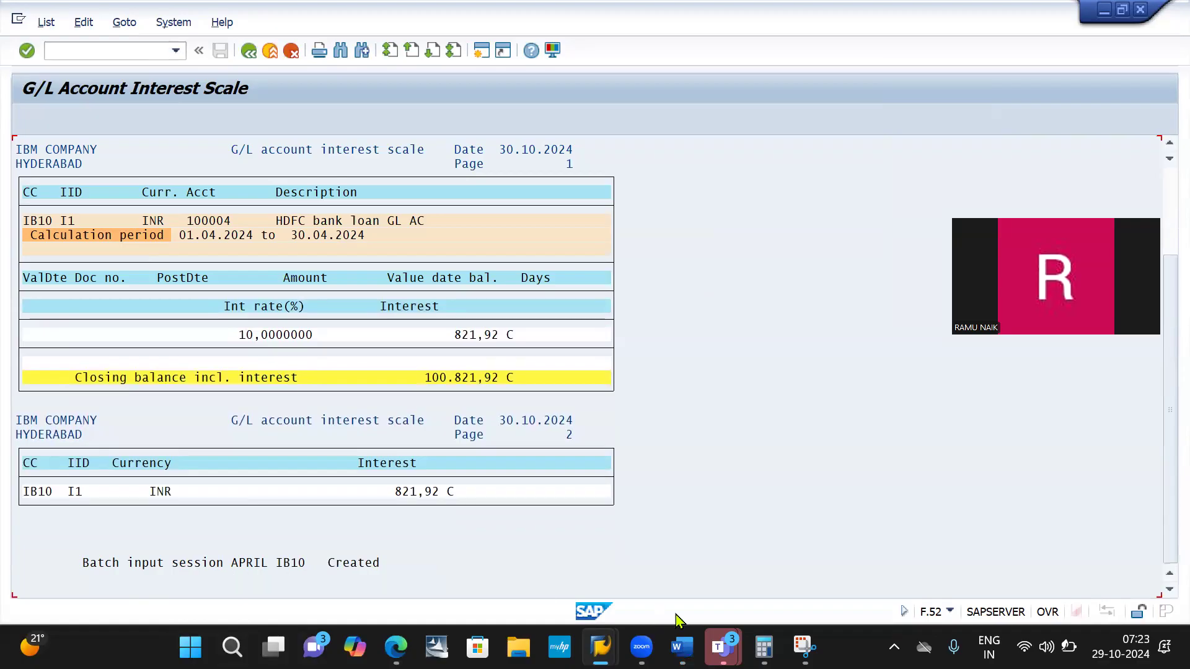
# - Capture the "Batch input session APRIL IB10 Created" line of the report with Snipping Tool
pyautogui.click(804, 647)
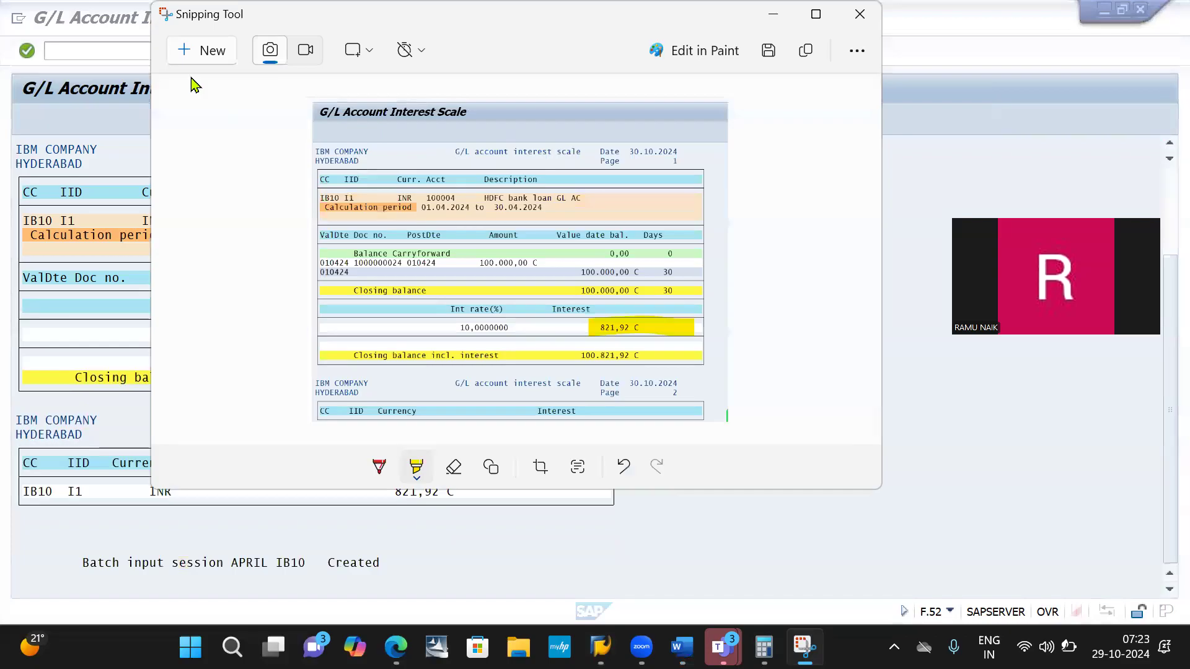
pyautogui.click(202, 55)
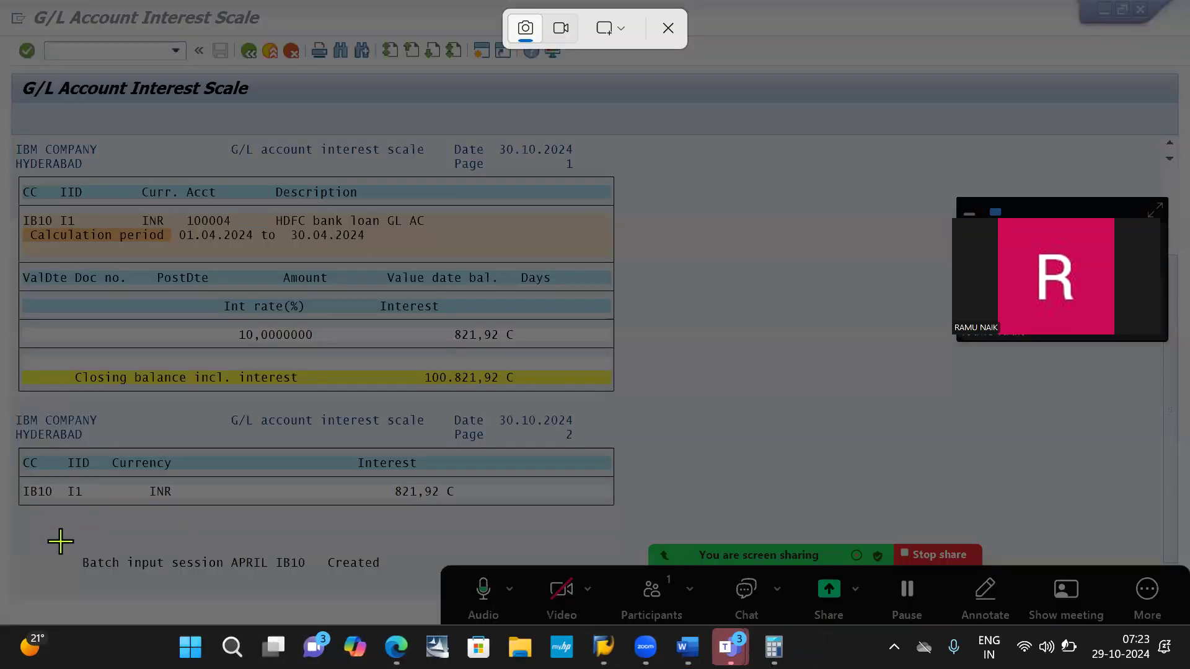
pyautogui.moveTo(61, 541); pyautogui.dragTo(404, 595)
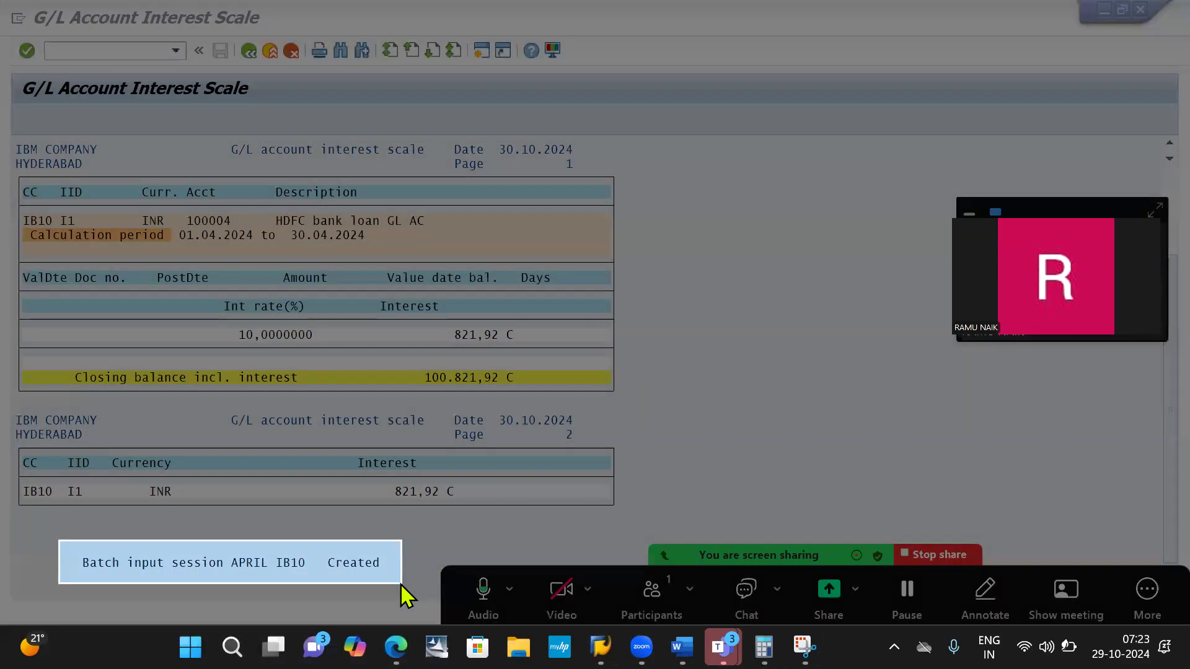
pyautogui.hotkey('alt', 'Tab')
pyautogui.press('Tab')
pyautogui.press('Tab')
pyautogui.press('Tab')
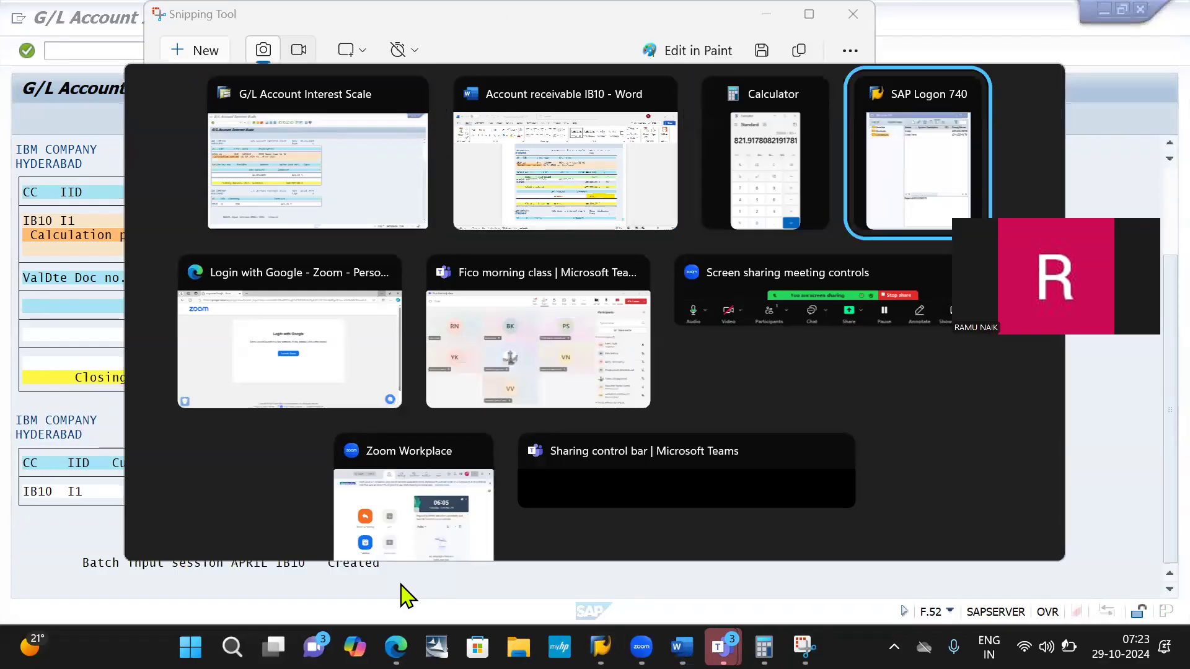
pyautogui.click(548, 185)
pyautogui.press('alt')
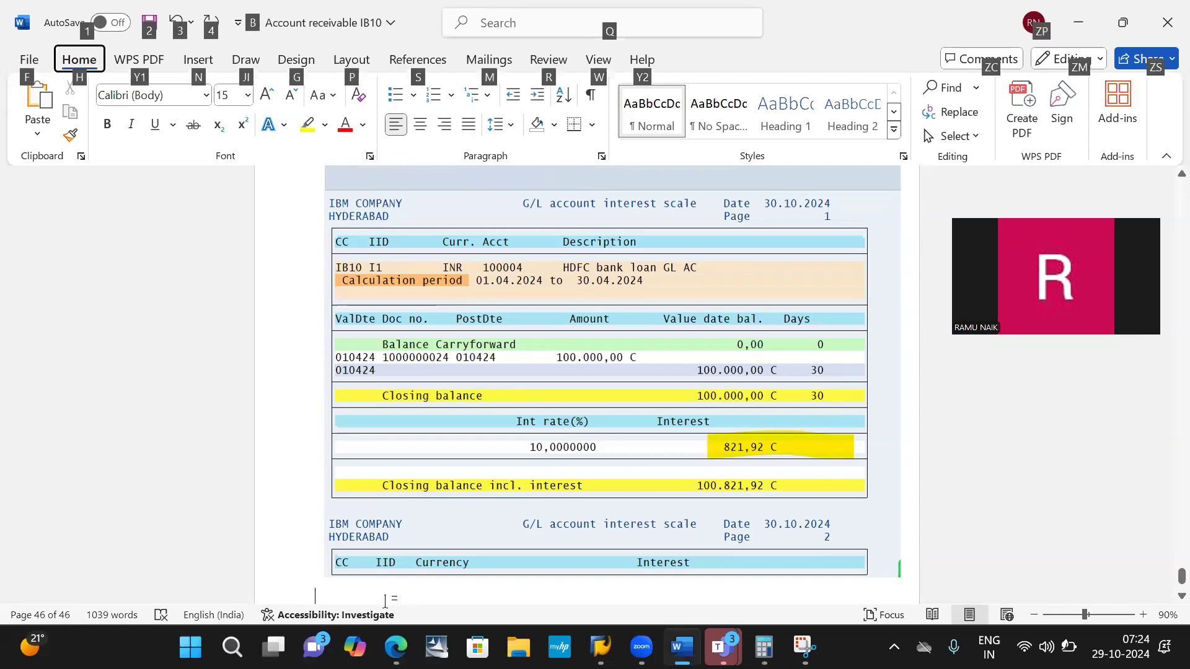
pyautogui.hotkey('alt', 'Tab')
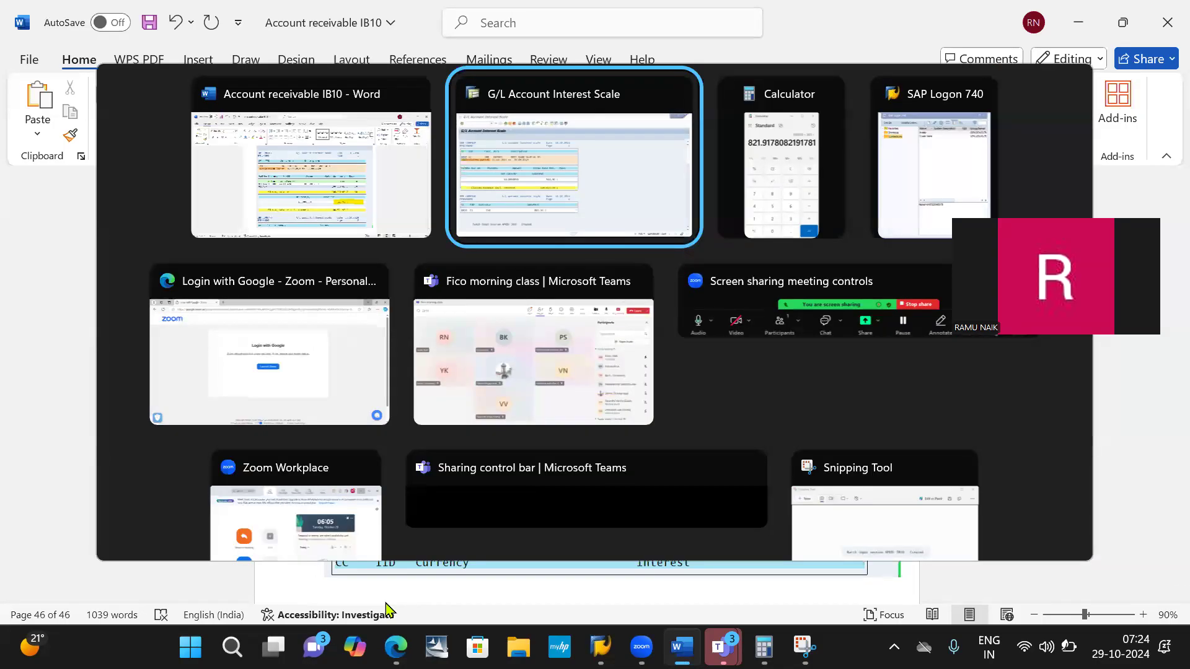
pyautogui.hotkey('alt', 'Tab')
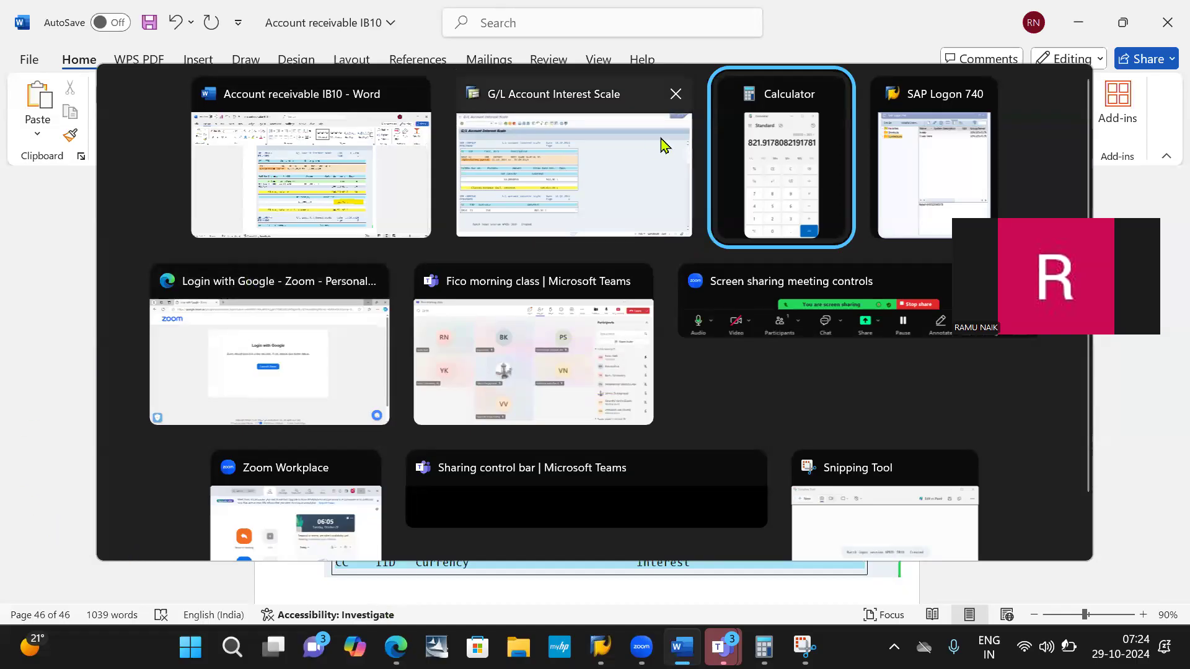
pyautogui.click(259, 186)
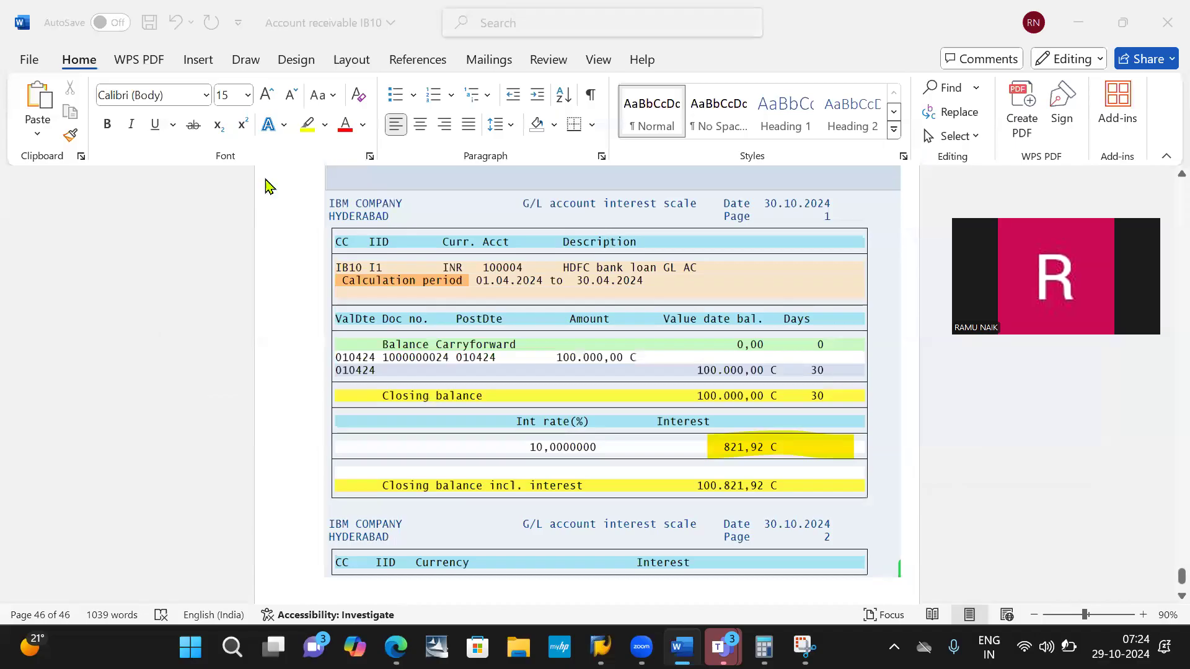
pyautogui.hotkey('alt', 'Tab')
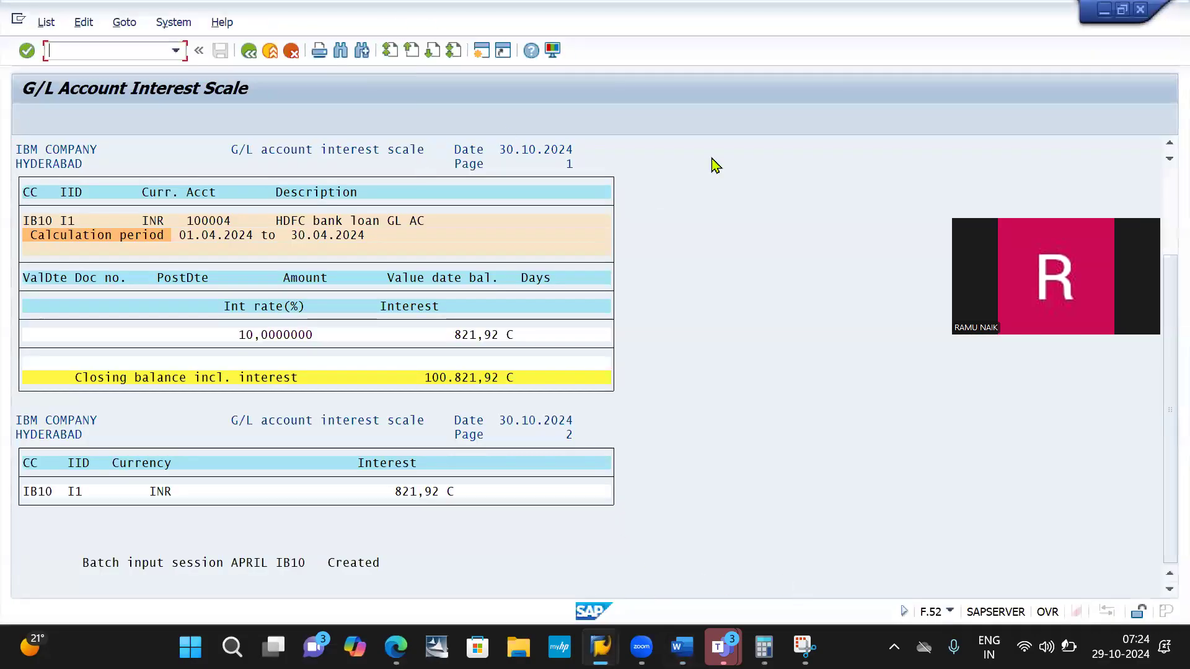
# - Paste the batch input session screenshot from Snipping Tool below the interest report image in the Word document
pyautogui.click(805, 647)
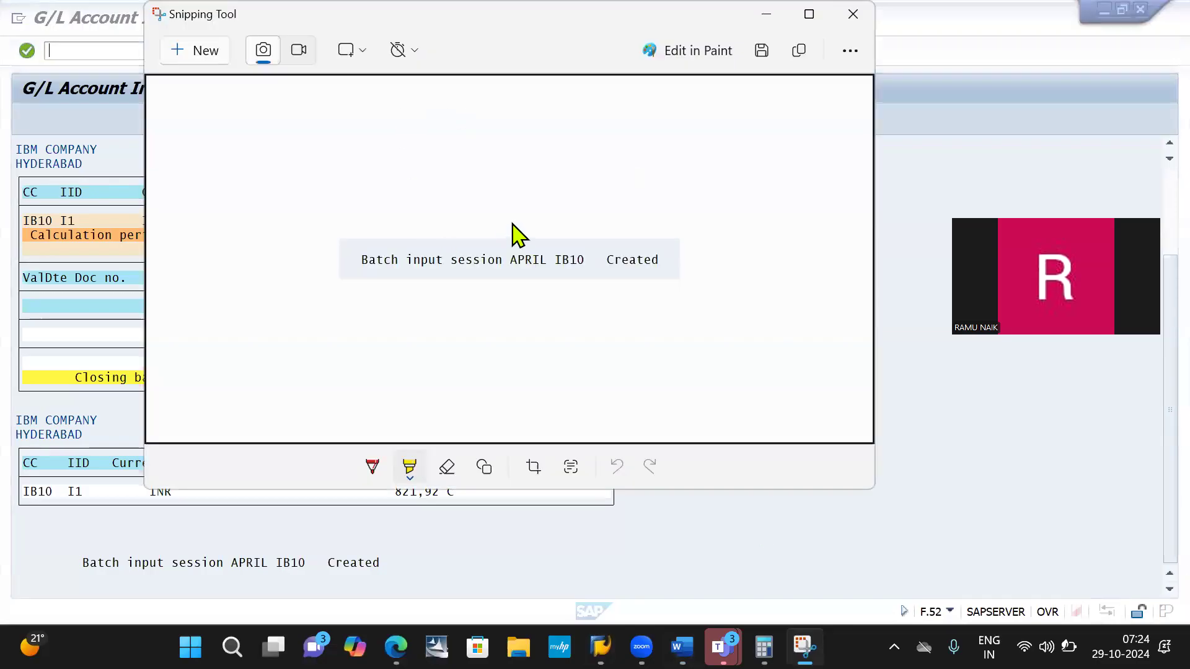
pyautogui.hotkey('alt', 'Tab')
pyautogui.hotkey('alt', 'Tab')
pyautogui.hotkey('ctrl', 'v')
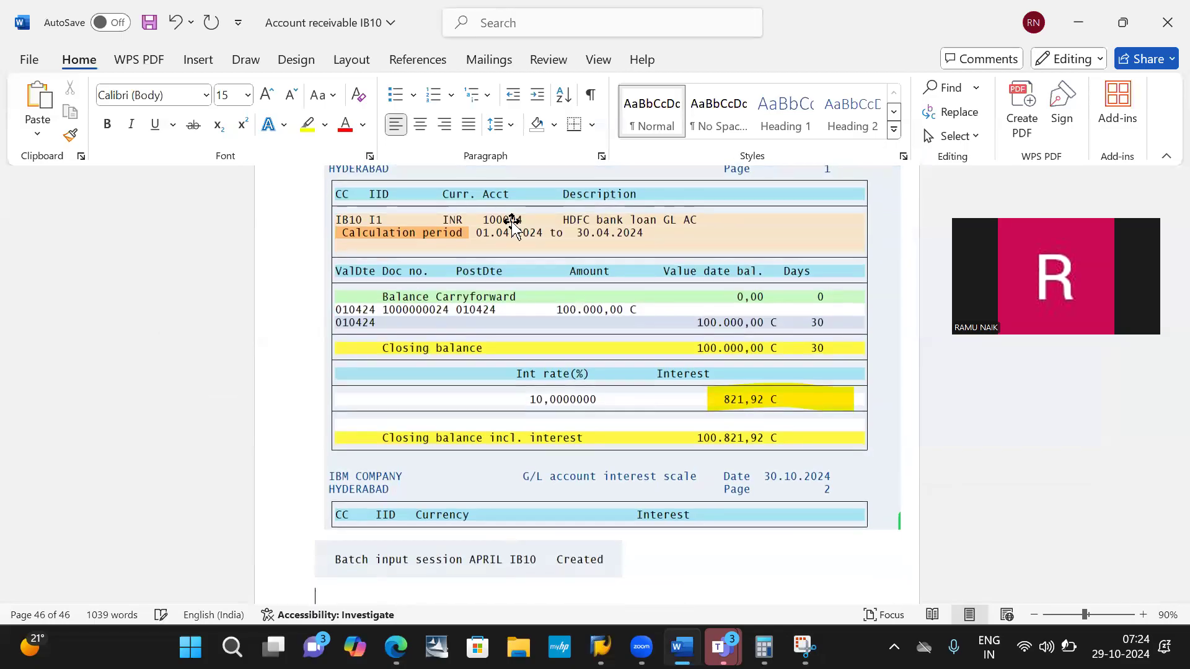
# - Switch to the SAP interest report and capture a screenshot of the expanded System > Services > Batch Input > Sessions path
pyautogui.hotkey('alt', 'Tab')
pyautogui.hotkey('alt', 'Tab')
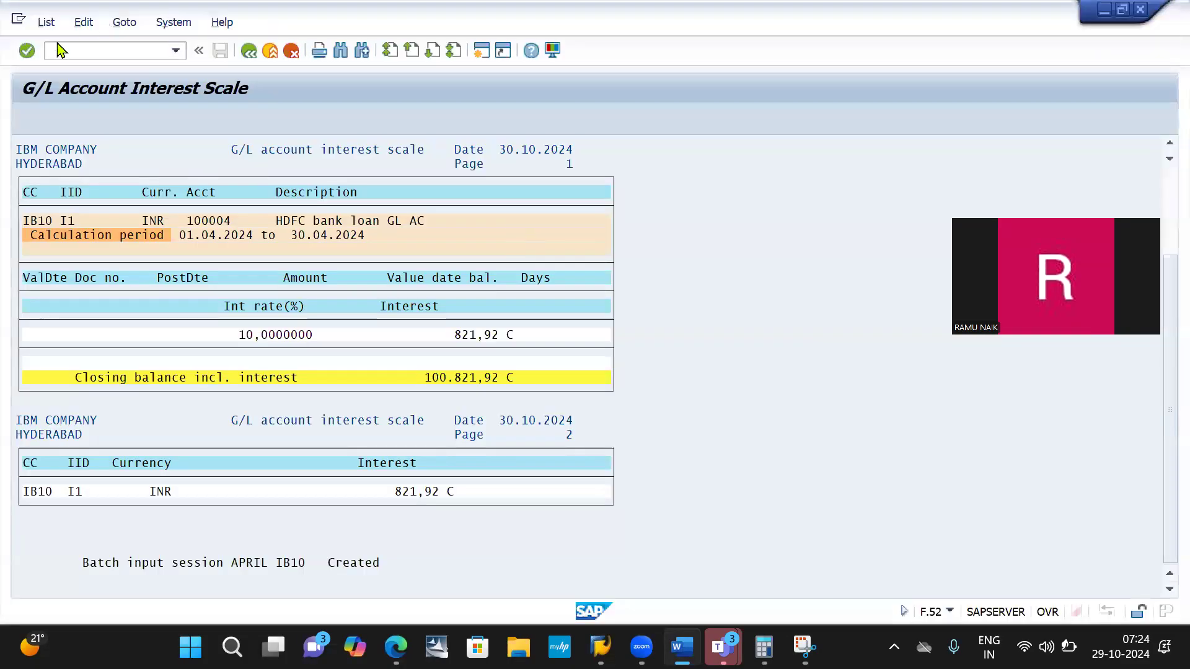
pyautogui.click(174, 23)
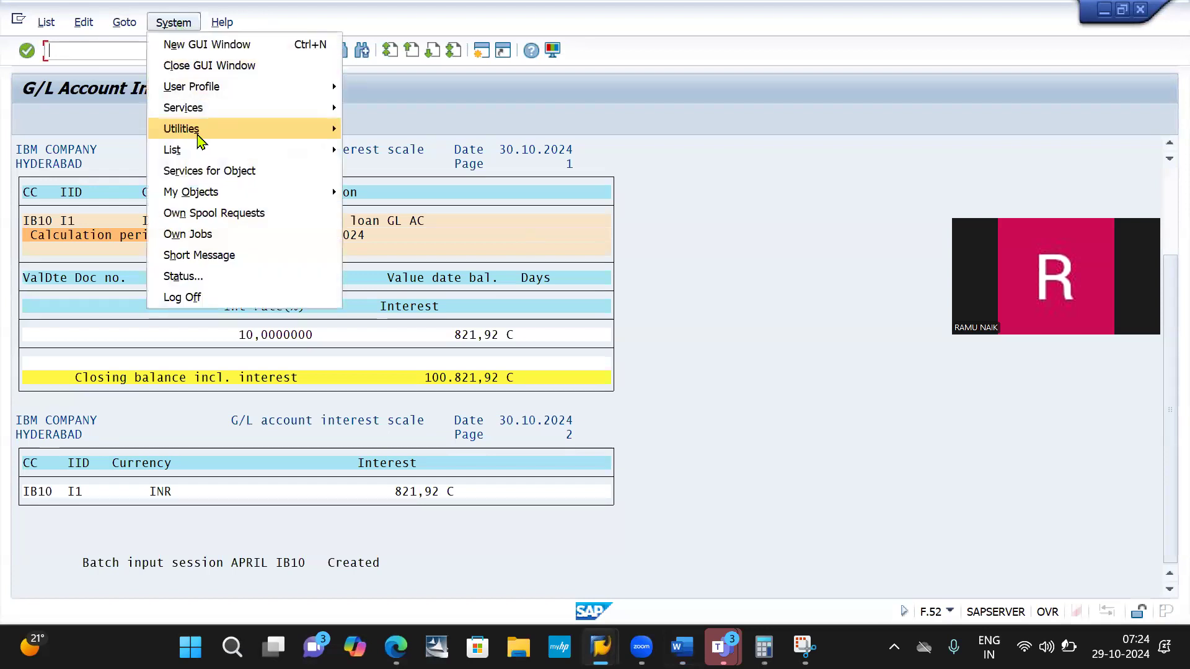
pyautogui.moveTo(216, 117)
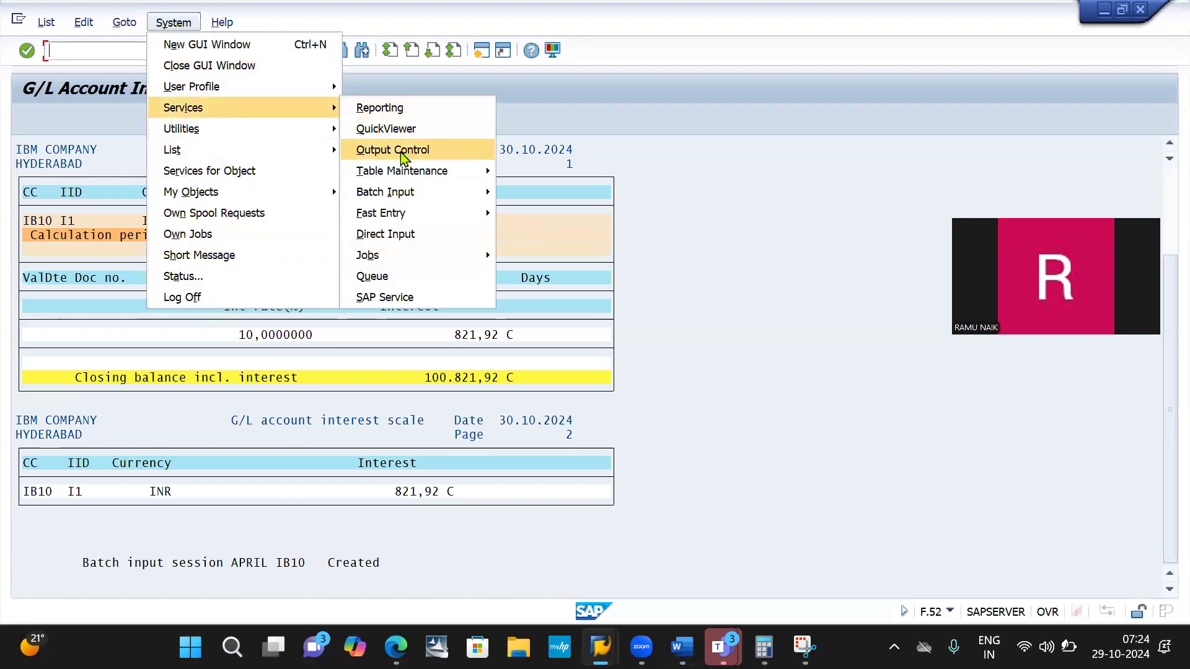
pyautogui.moveTo(417, 192)
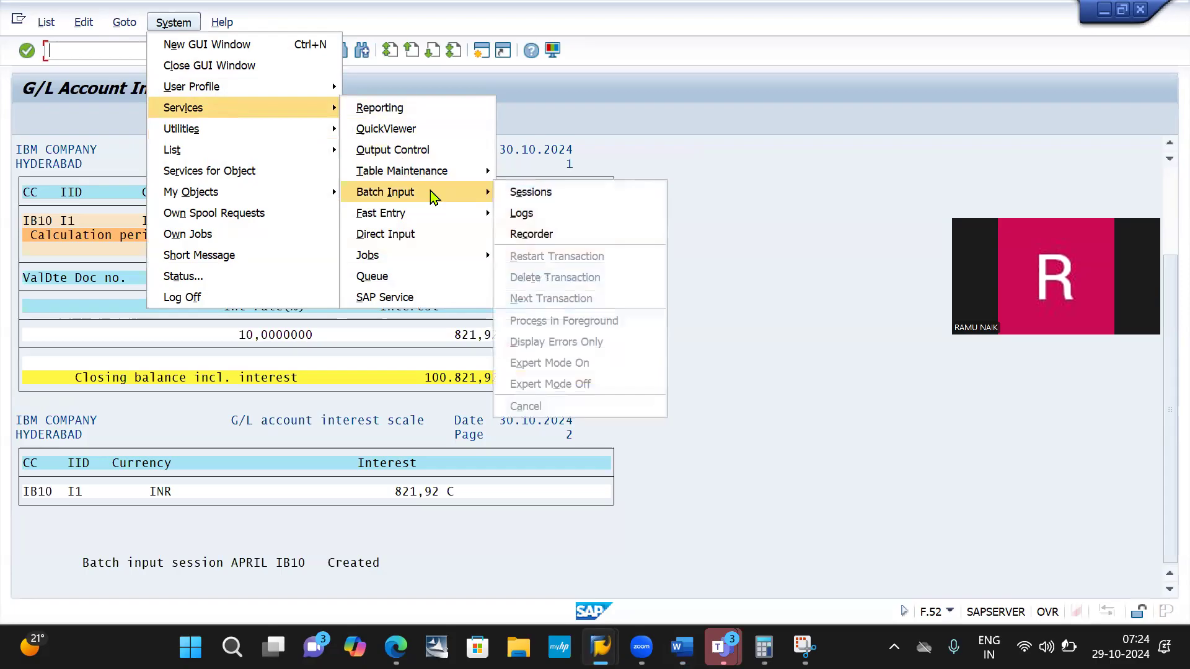
pyautogui.click(535, 194)
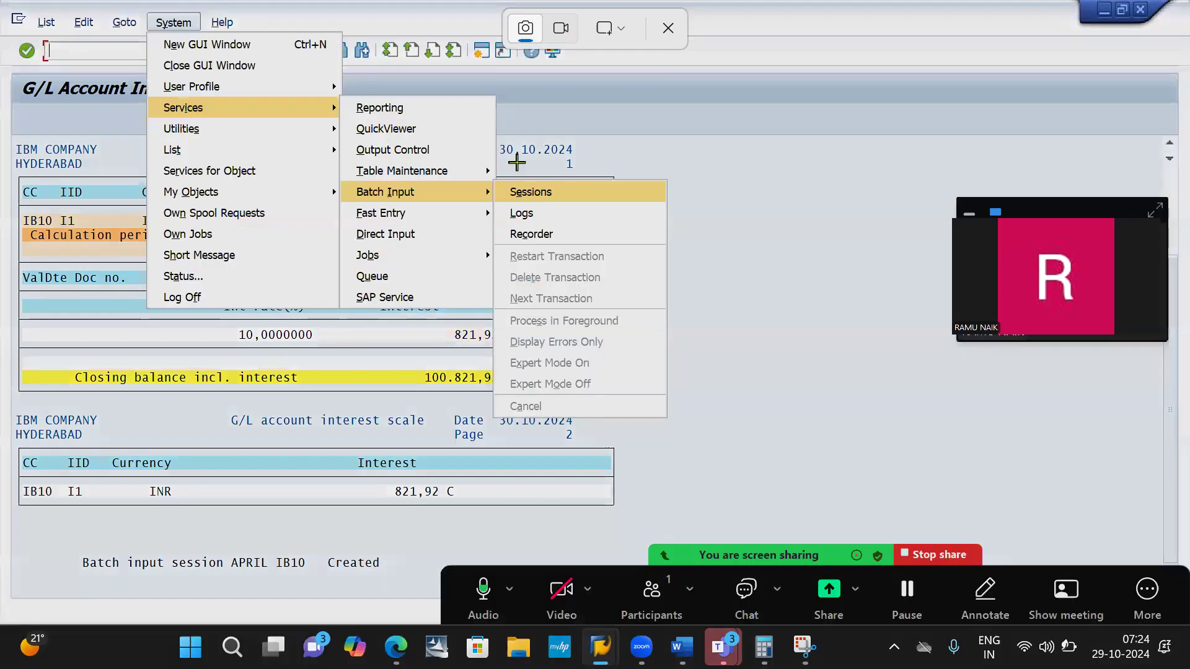
pyautogui.press('super+shift+s')
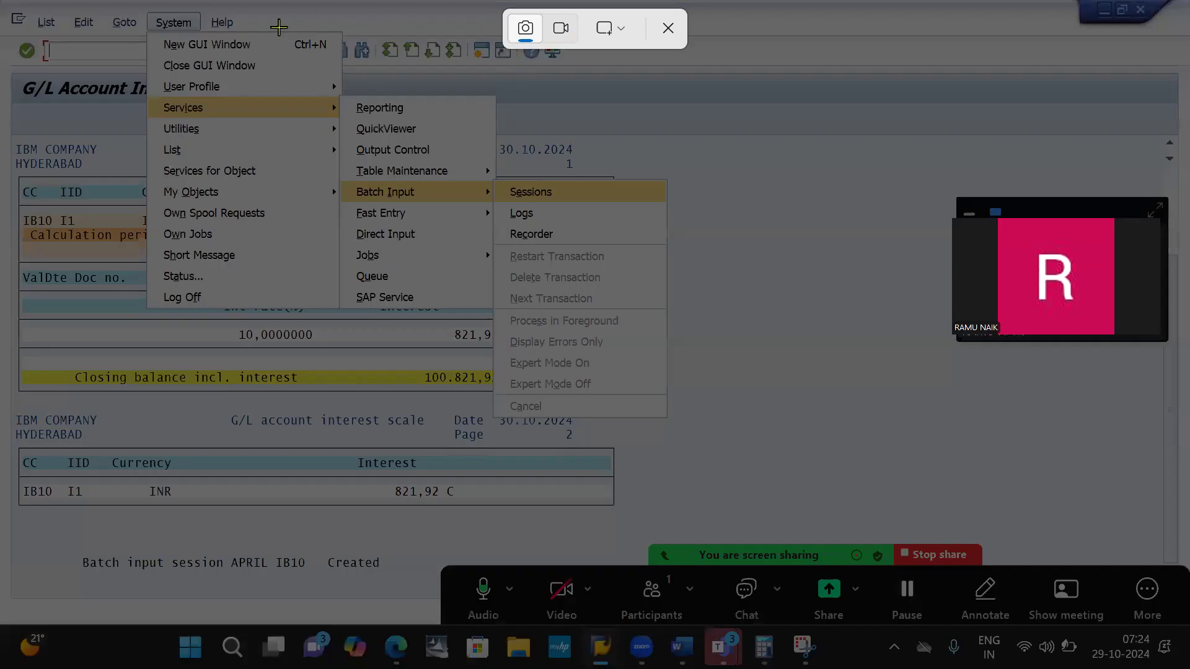
pyautogui.moveTo(128, 14); pyautogui.dragTo(691, 392)
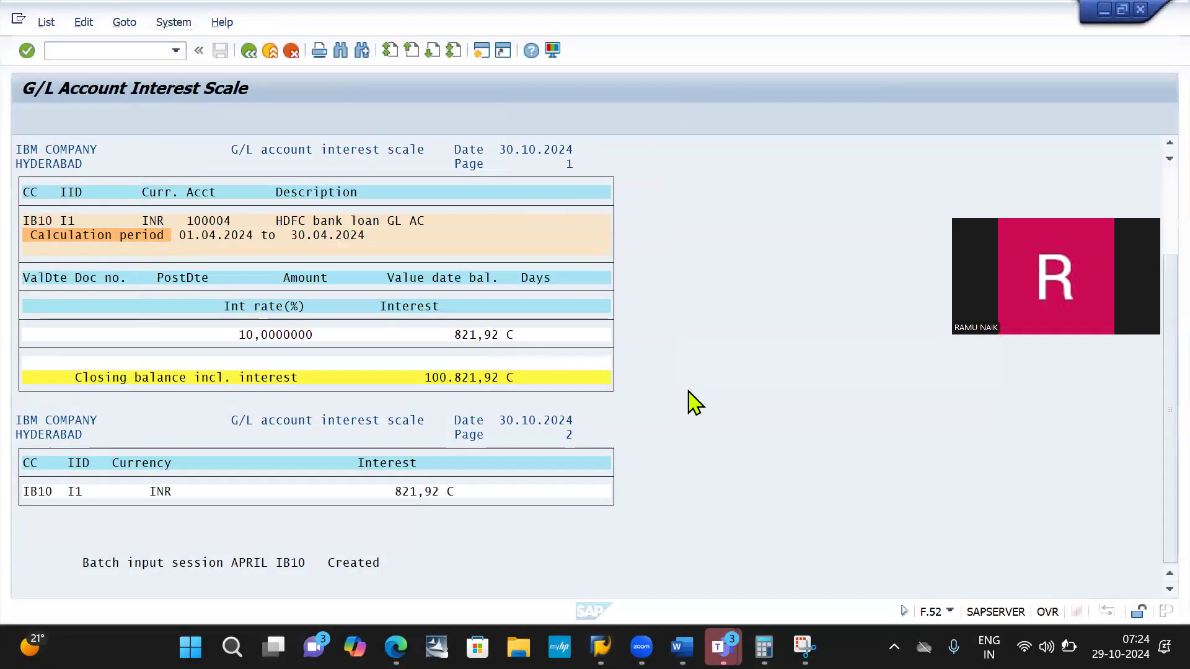
# - Paste the Batch Input menu path screenshot below the batch input session line in the Word document and start a new line
pyautogui.hotkey('alt', 'Tab')
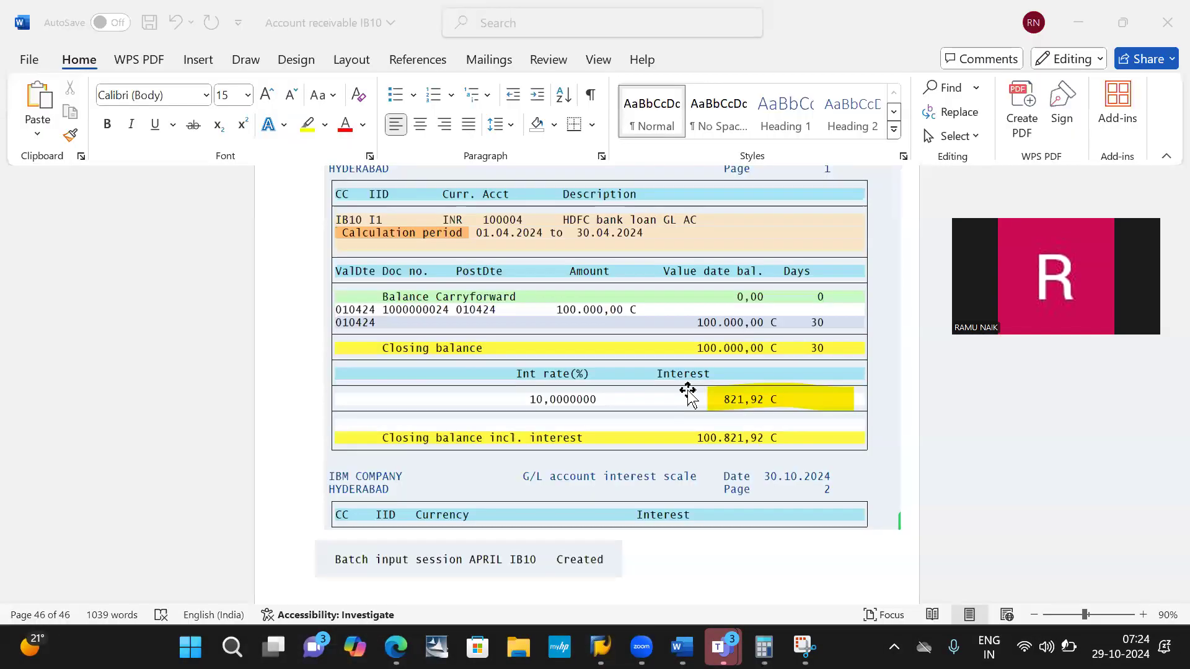
pyautogui.hotkey('ctrl', 'v')
pyautogui.press('Return')
# - Switch back to the SAP interest report and open the batch input session overview
pyautogui.hotkey('alt', 'Tab')
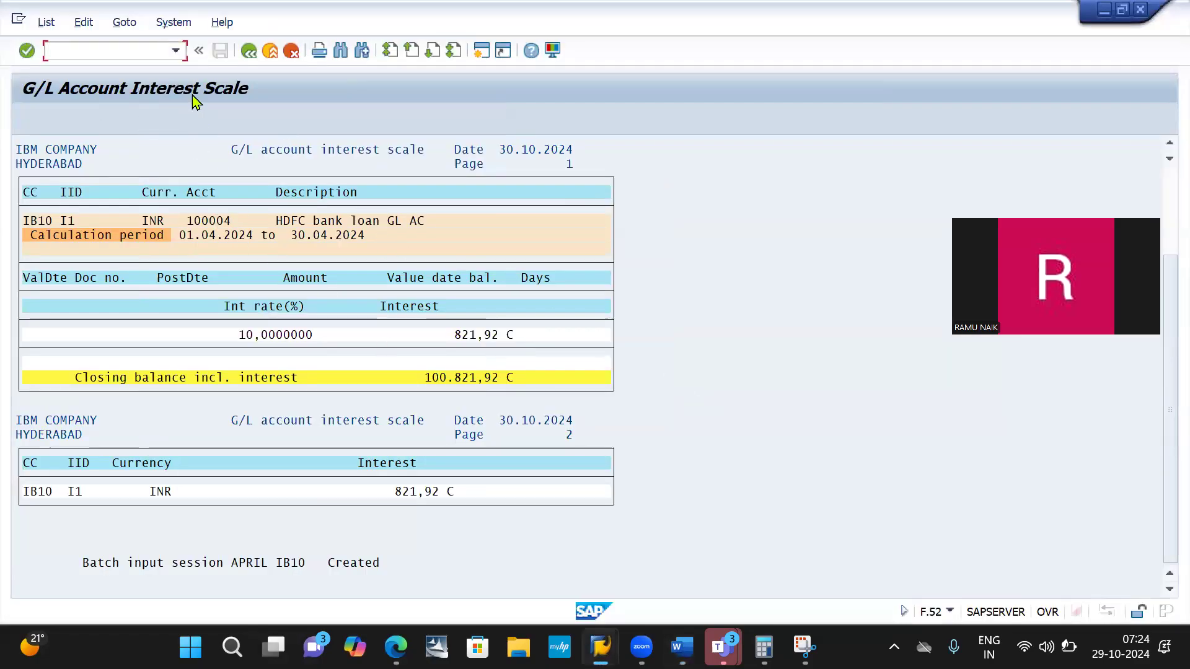
pyautogui.click(174, 24)
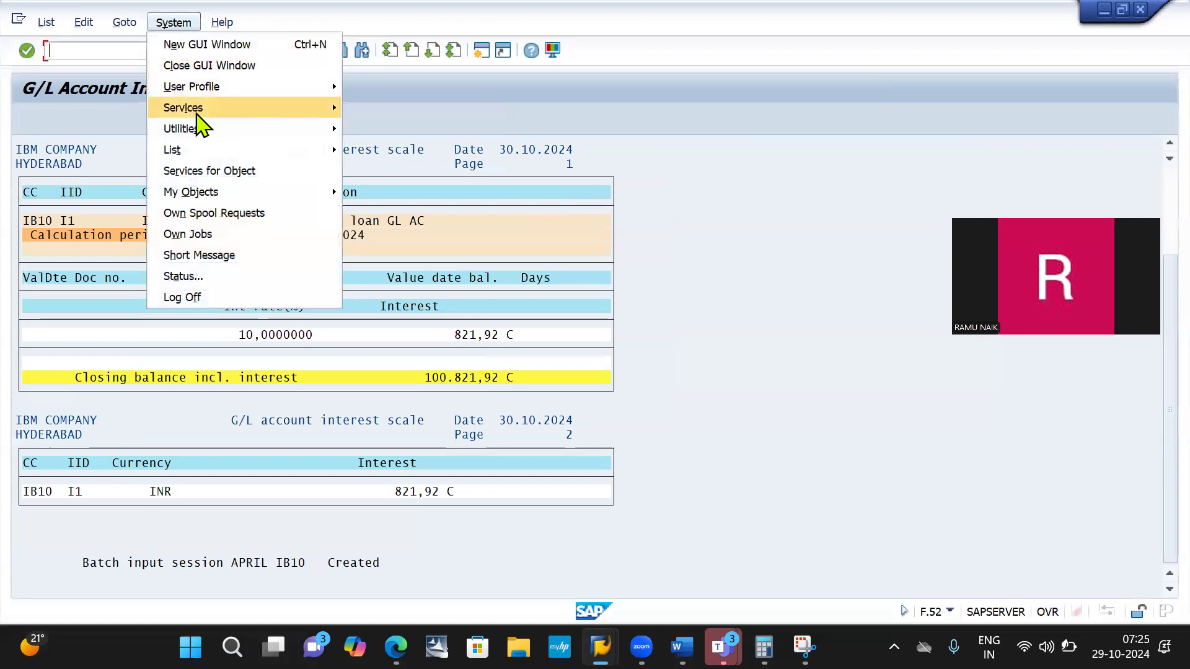
pyautogui.moveTo(197, 117)
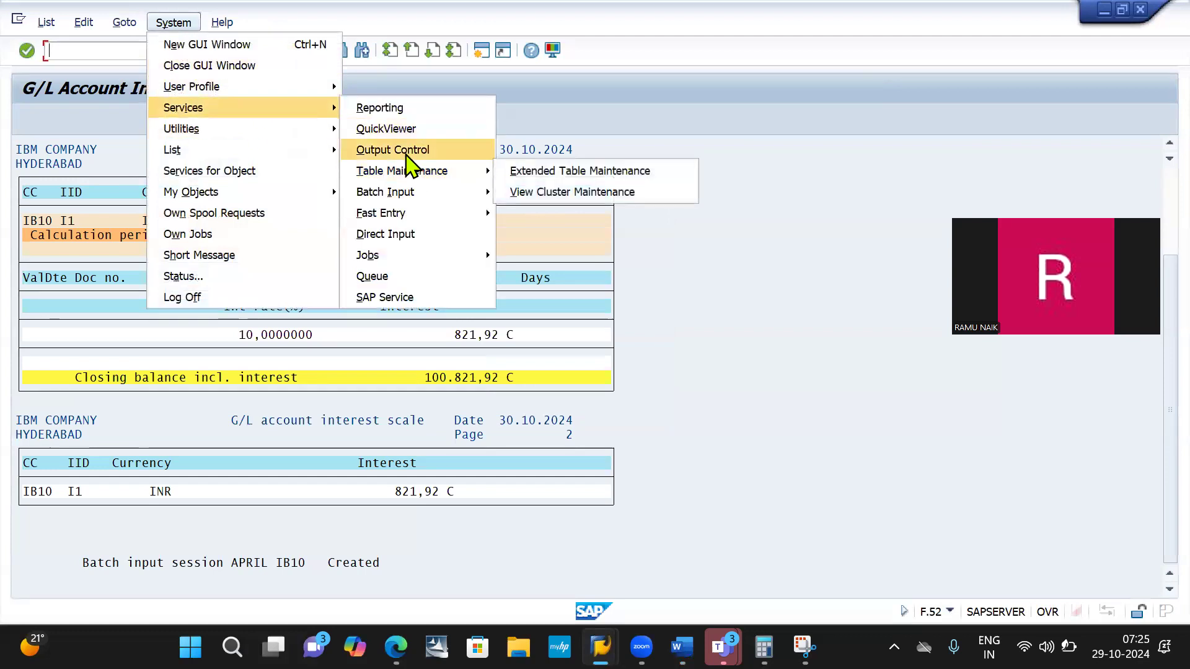
pyautogui.moveTo(406, 196)
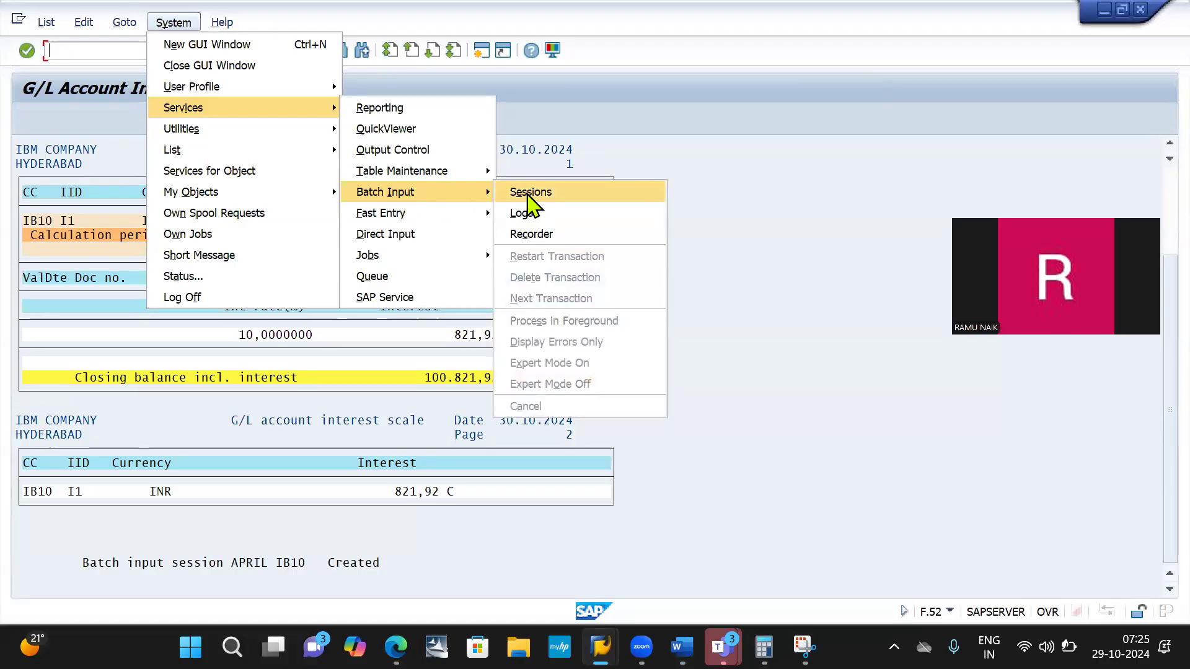
pyautogui.click(531, 192)
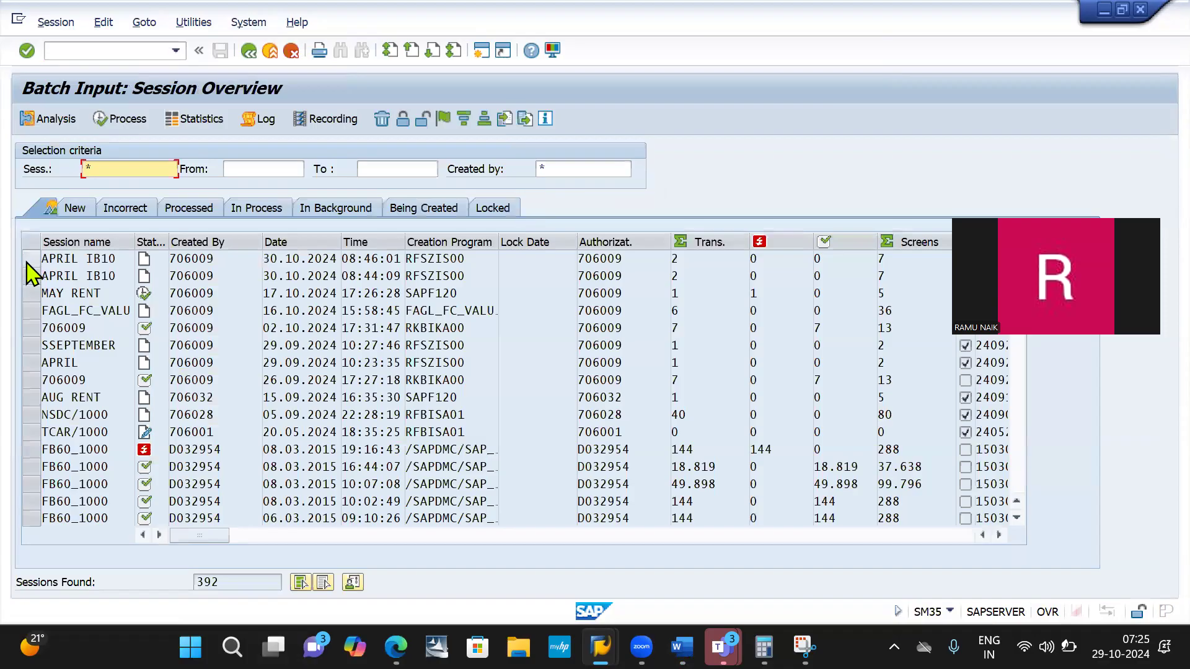
# - Select the most recent APRIL IB10 session and capture a screenshot of the upper part of the session overview
pyautogui.click(30, 259)
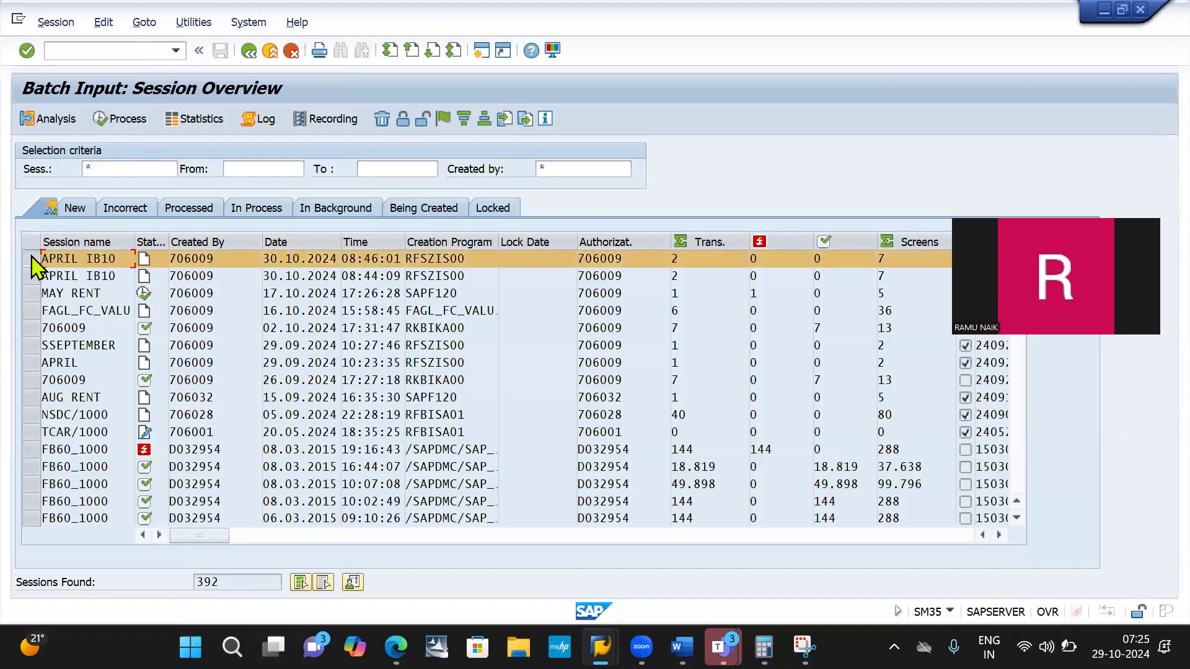
pyautogui.click(124, 119)
pyautogui.press('super+shift+s')
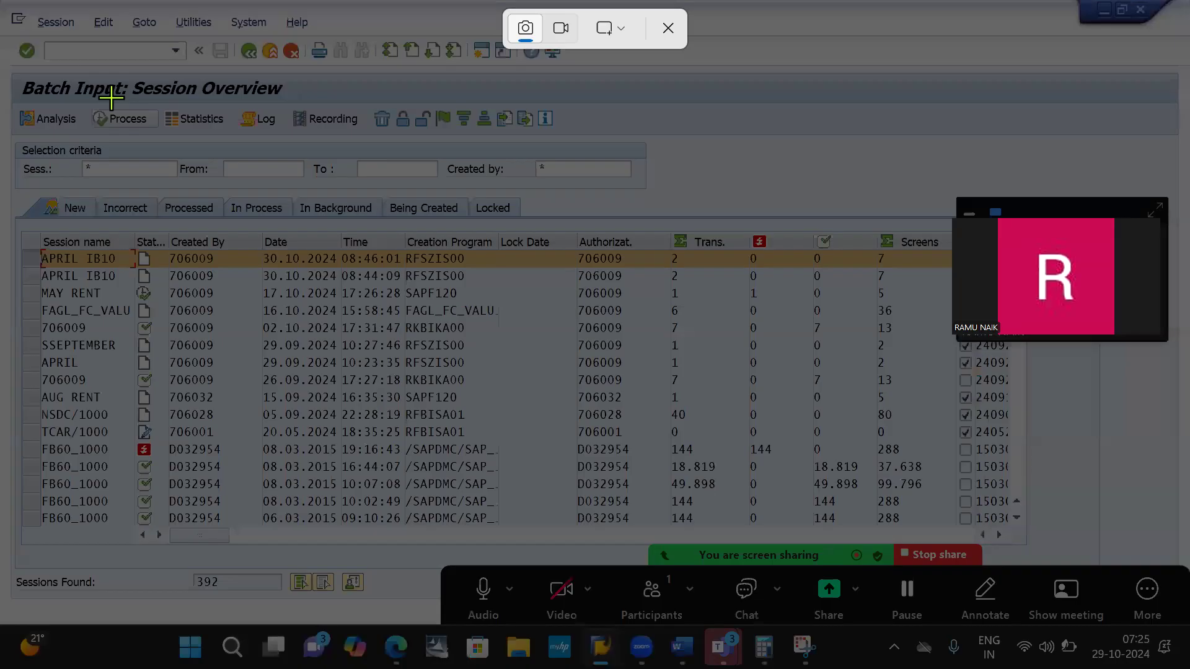
pyautogui.moveTo(6, 57); pyautogui.dragTo(949, 273)
# - Paste the session overview screenshot below the Batch Input menu path image in the Word document
pyautogui.hotkey('alt', 'Tab')
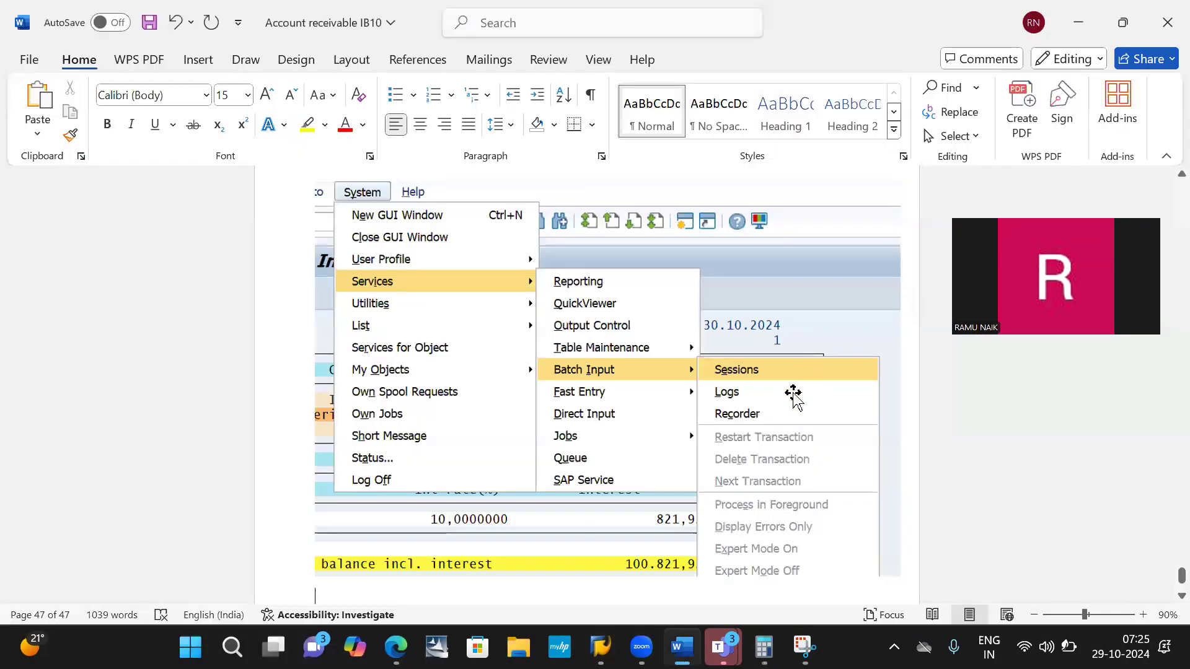
pyautogui.click(793, 393)
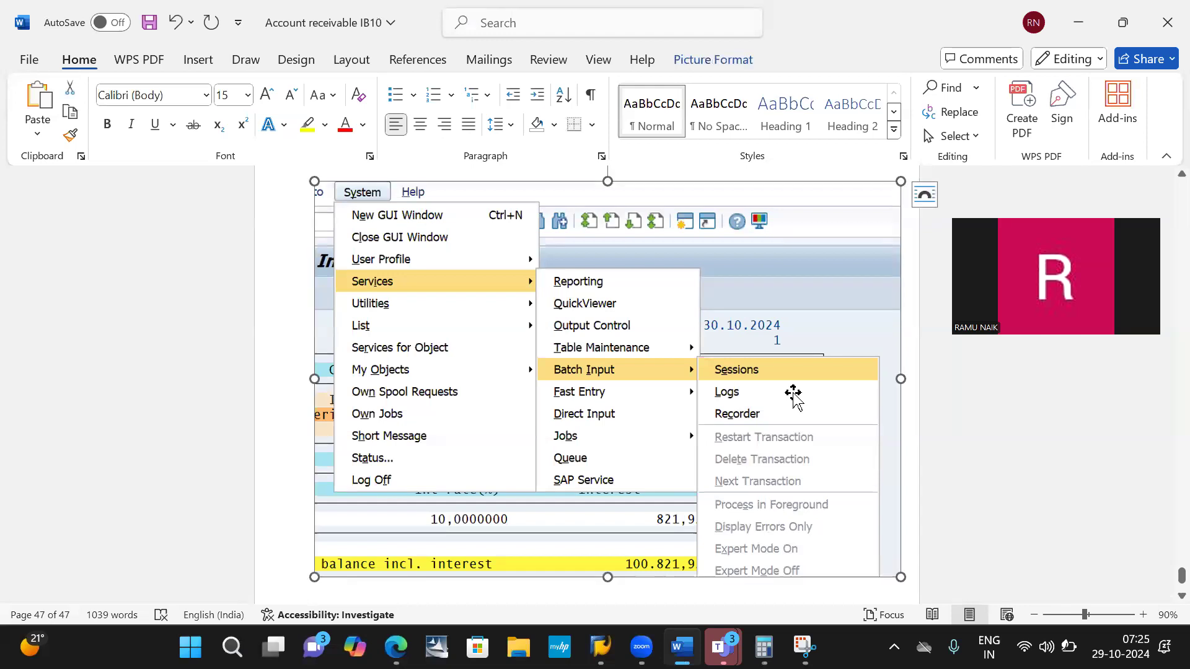
pyautogui.press('Right')
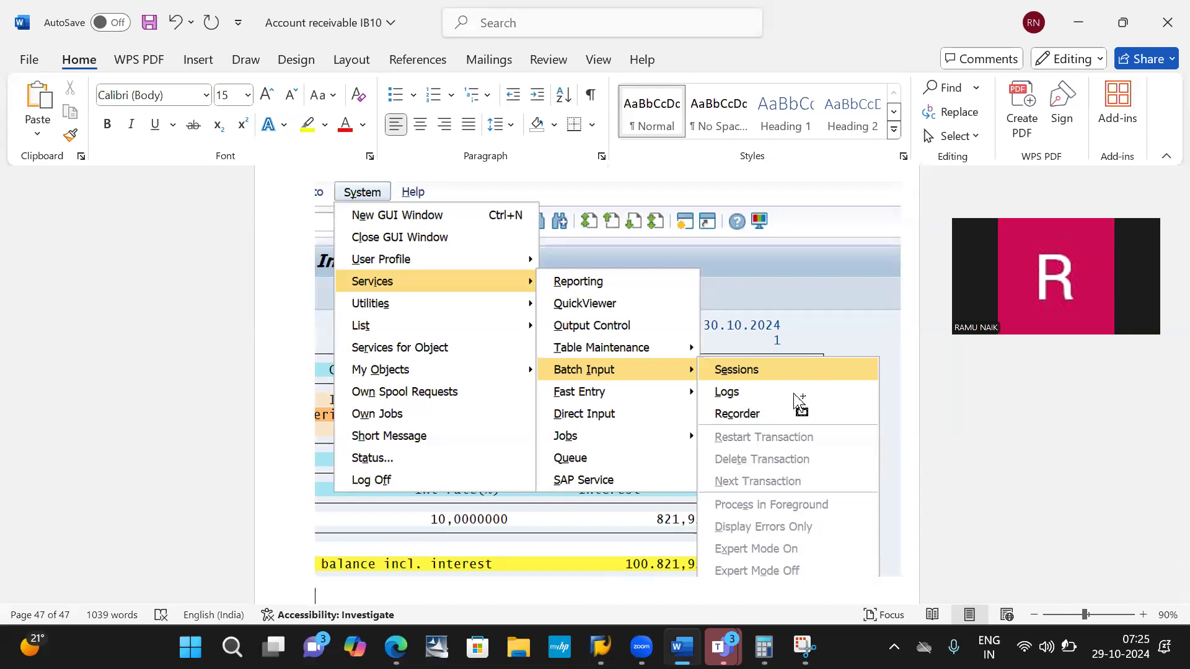
pyautogui.hotkey('ctrl', 'v')
# - Switch back to SAP and set up processing of session APRIL IB10 with Display errors only and Extended log
pyautogui.hotkey('alt', 'Tab')
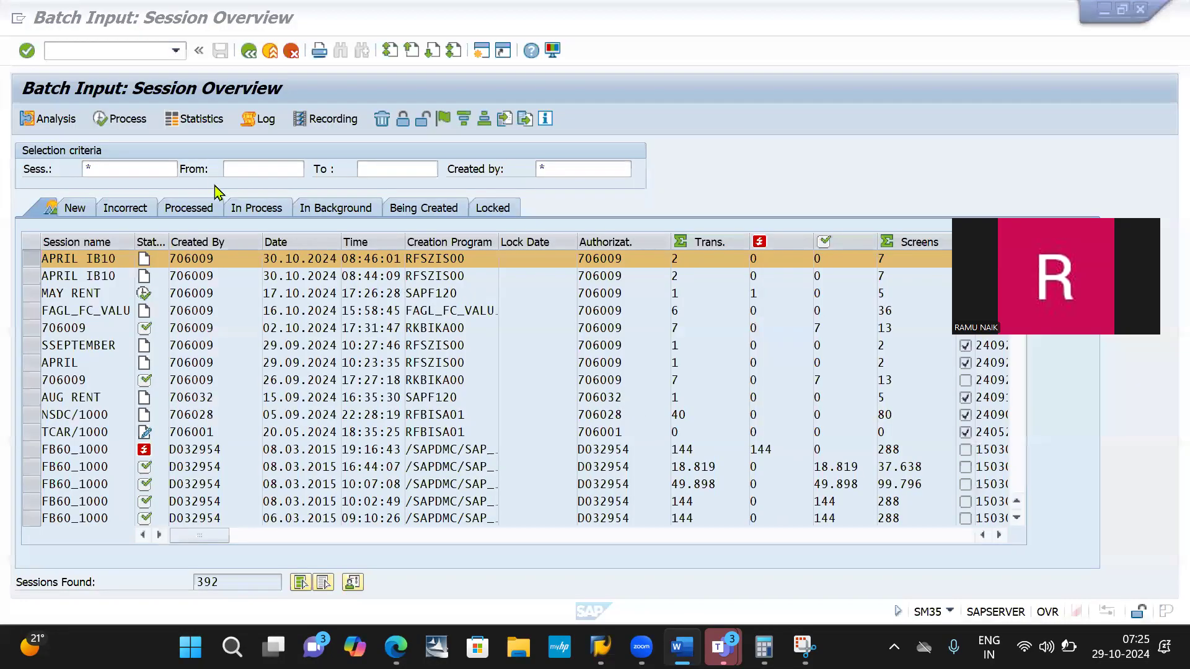
pyautogui.click(127, 119)
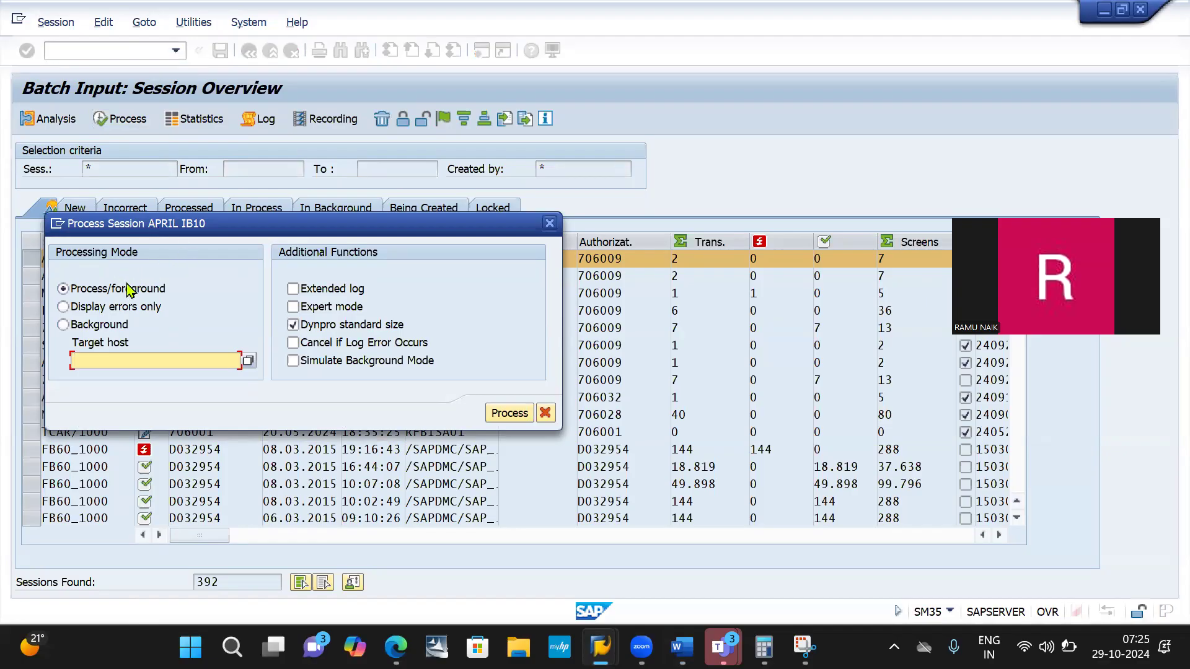
pyautogui.click(97, 307)
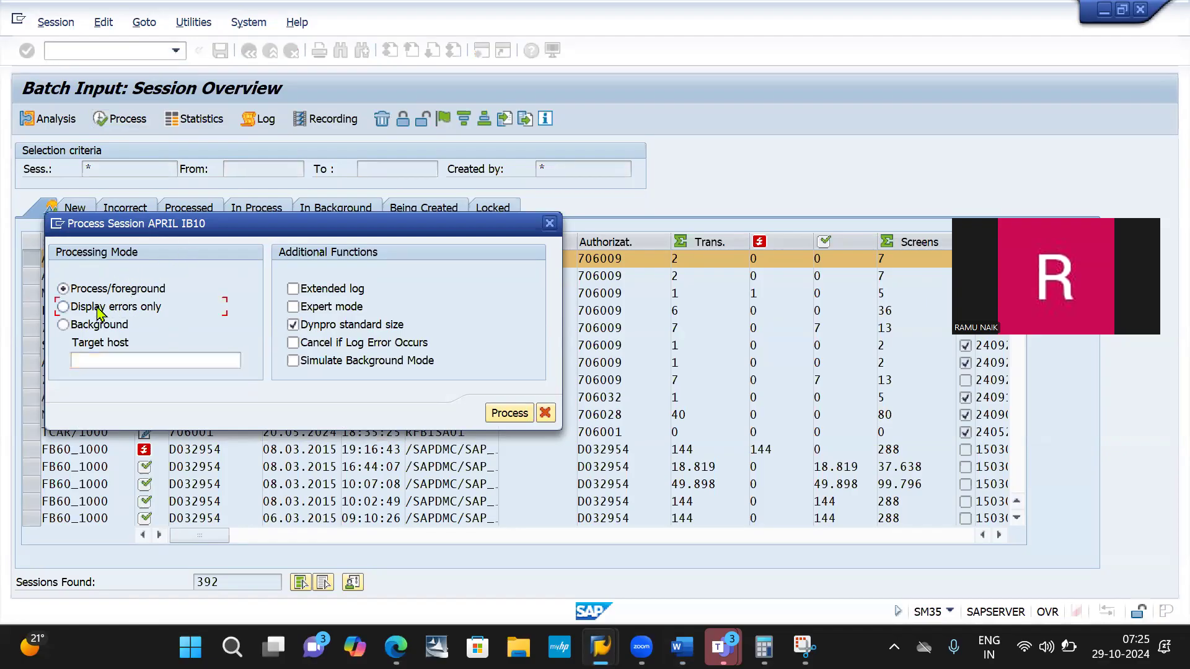
pyautogui.click(309, 291)
# - Capture the Process Session APRIL IB10 dialog with its chosen options using Snipping Tool
pyautogui.hotkey('alt', 'Tab')
pyautogui.hotkey('alt', 'Tab')
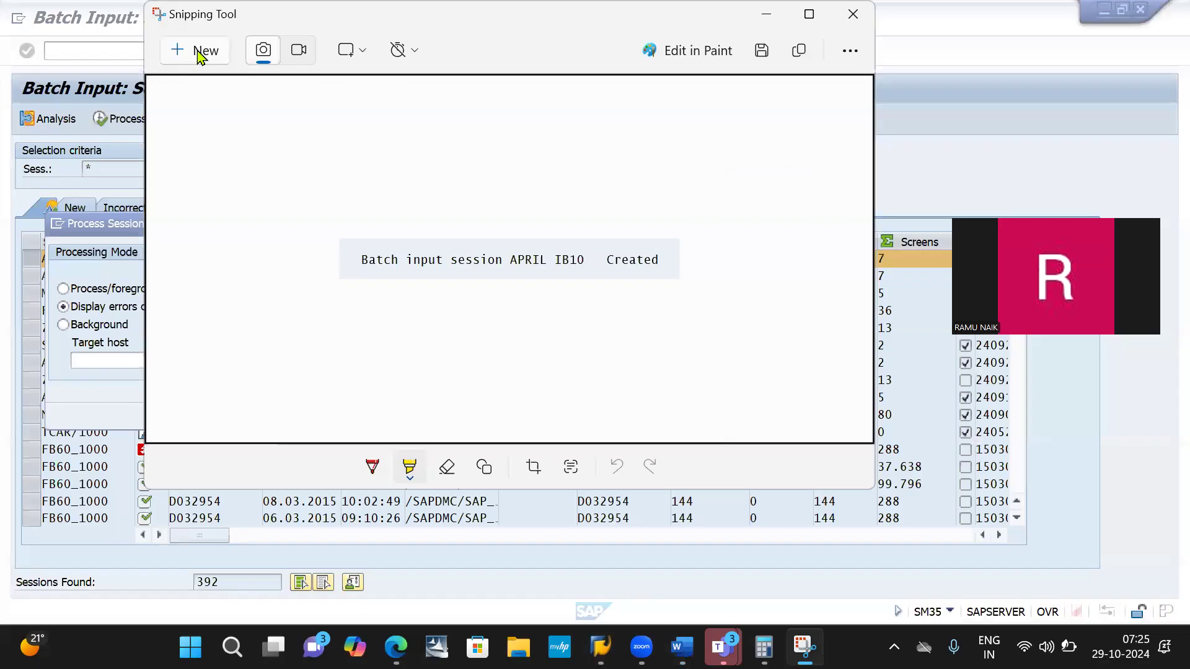
pyautogui.click(205, 52)
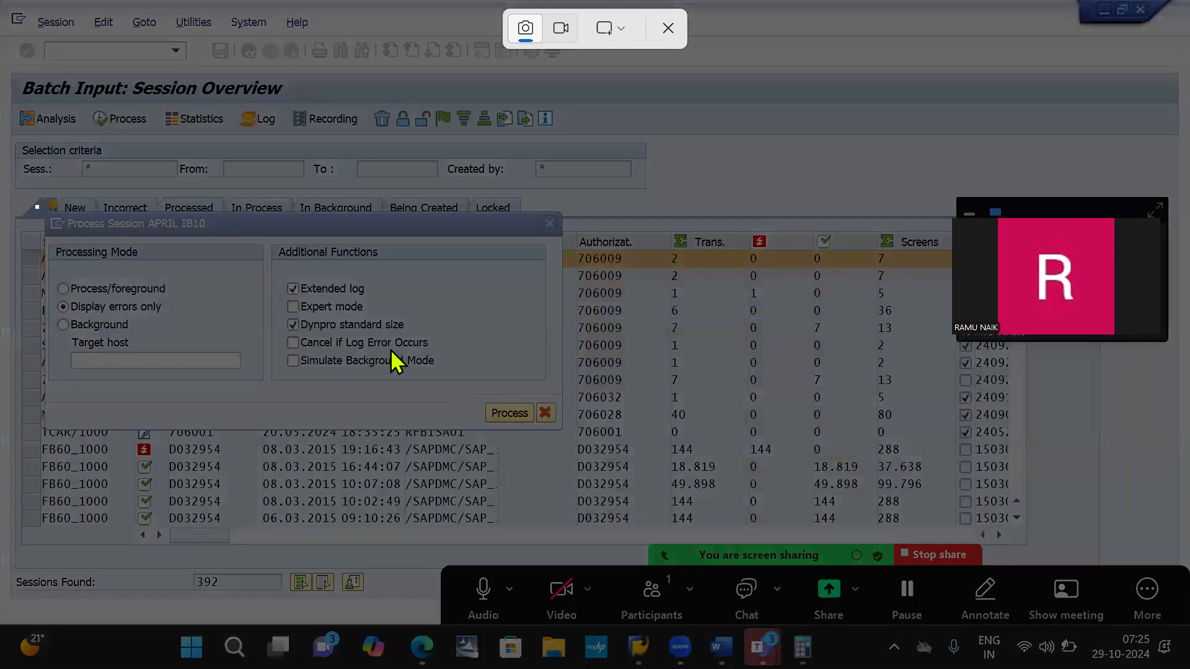
pyautogui.moveTo(36, 206); pyautogui.dragTo(588, 441)
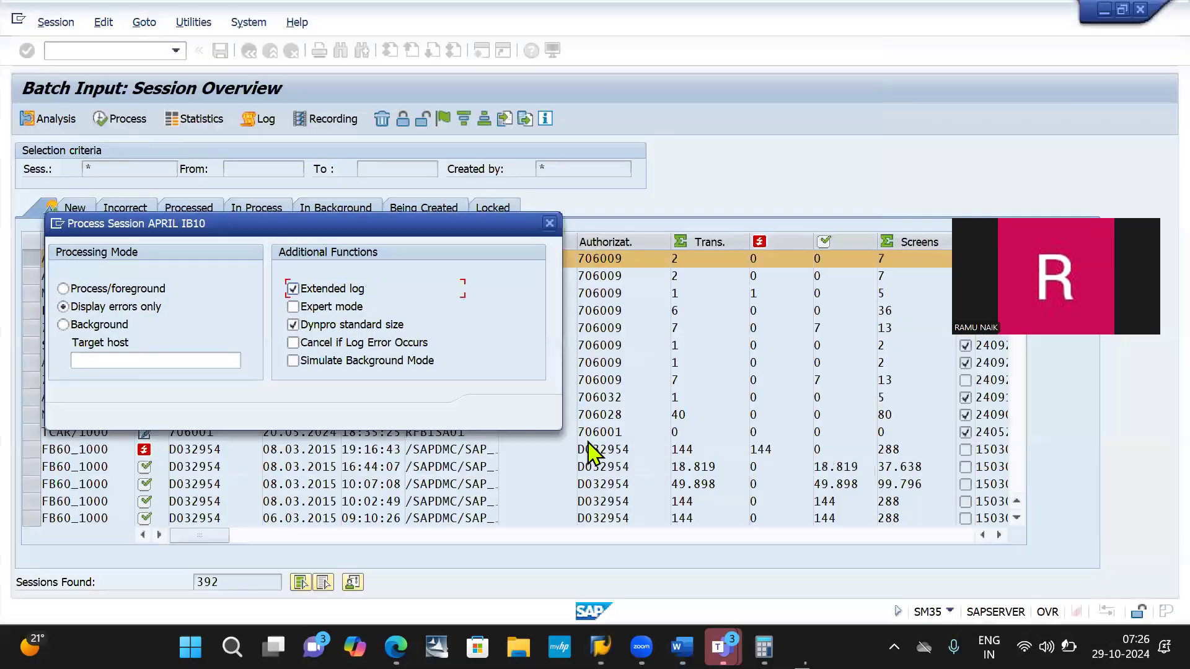
pyautogui.hotkey('alt', 'Tab')
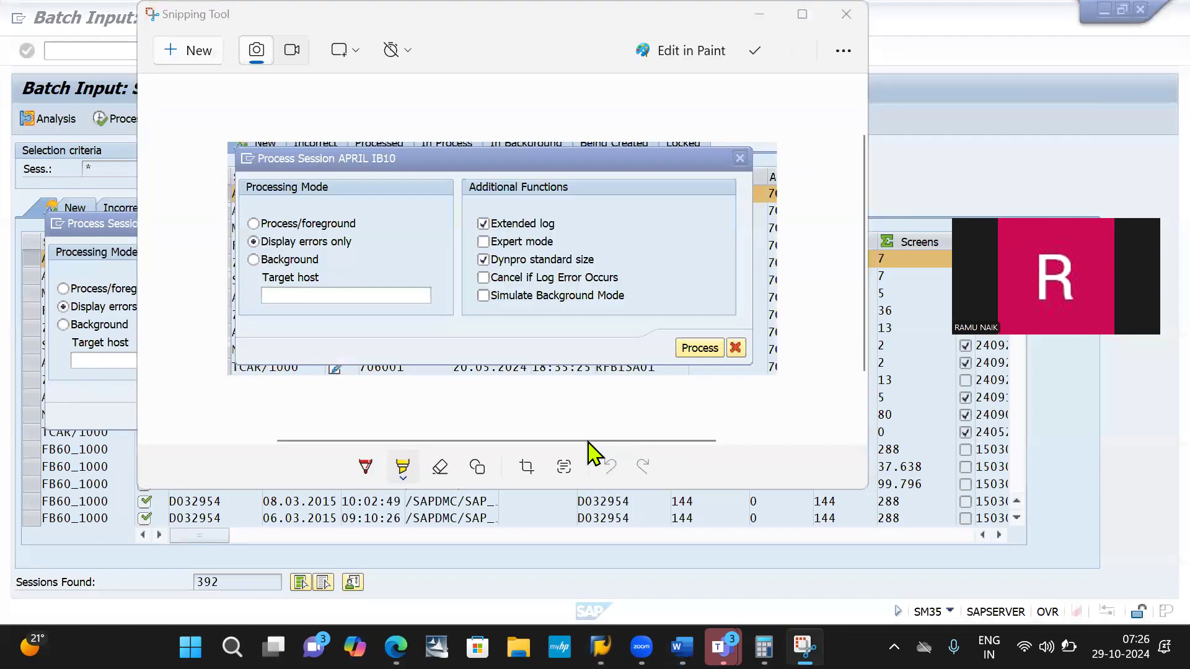
# - Switch to Word and paste the Process Session dialog screenshot below the session overview image
pyautogui.hotkey('alt', 'Tab')
pyautogui.hotkey('alt', 'Tab')
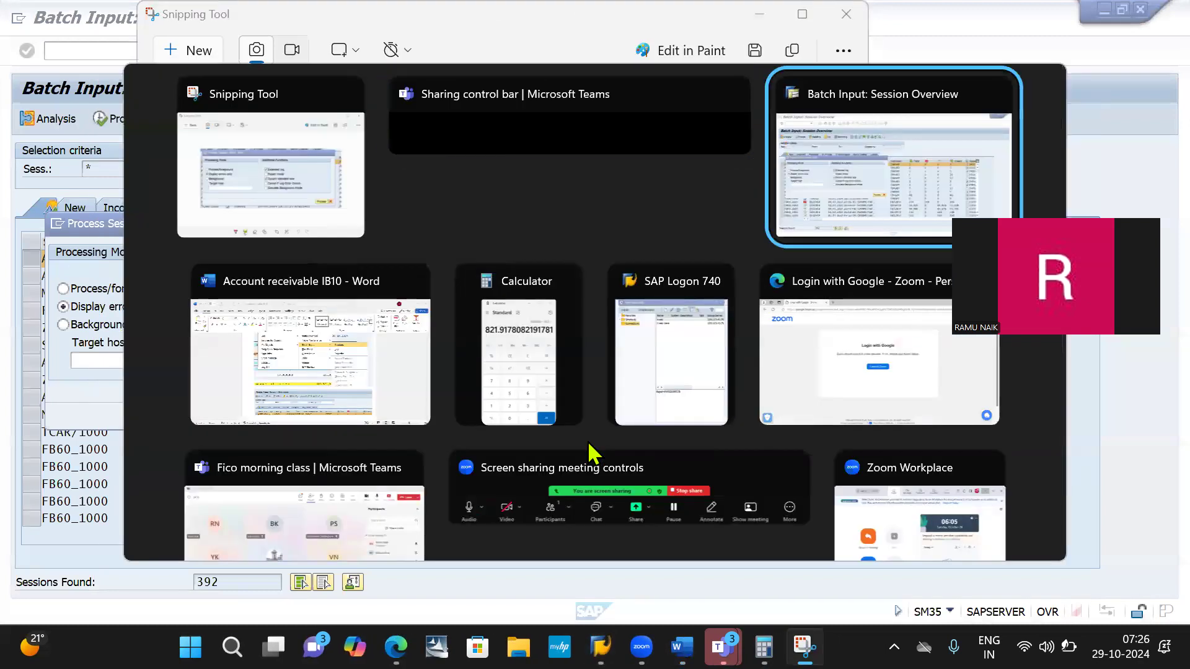
pyautogui.hotkey('alt', 'Tab')
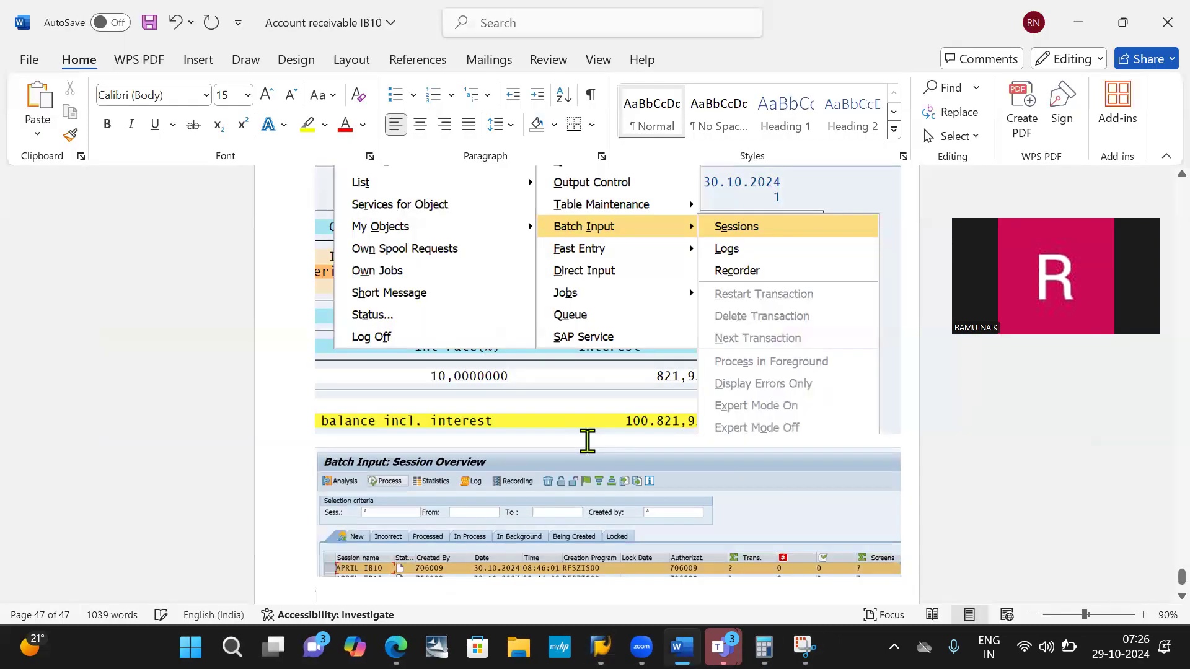
pyautogui.hotkey('ctrl', 'v')
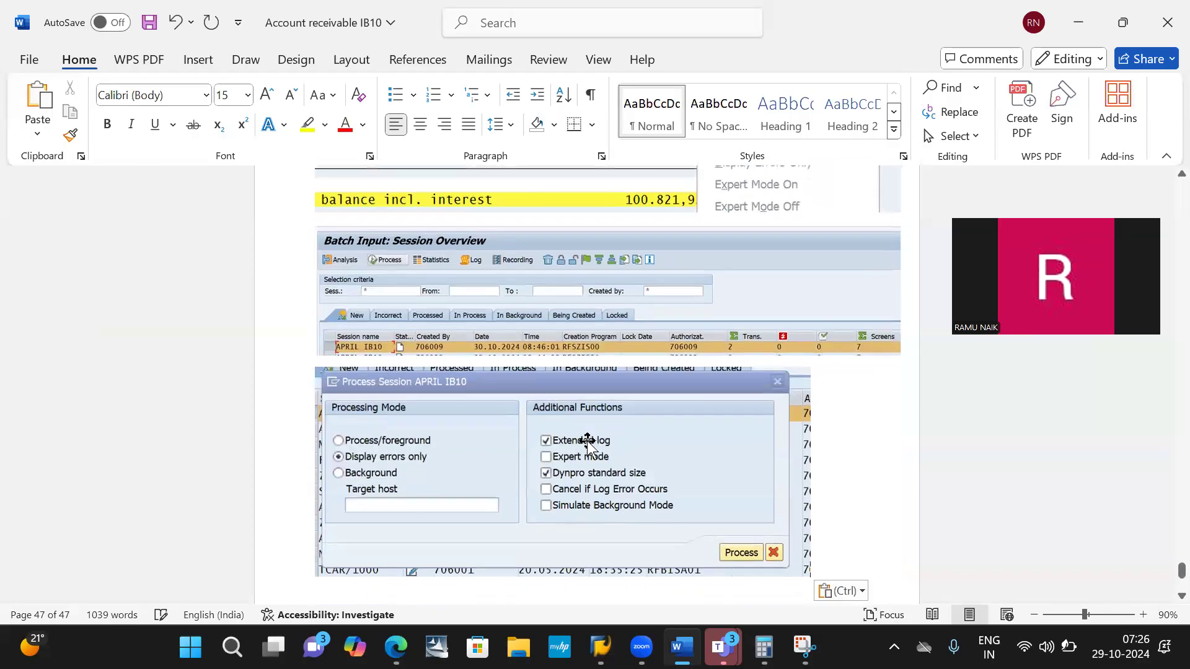
# - Return to the SAP Process Session dialog and process the APRIL IB10 batch input session
pyautogui.hotkey('alt', 'Tab')
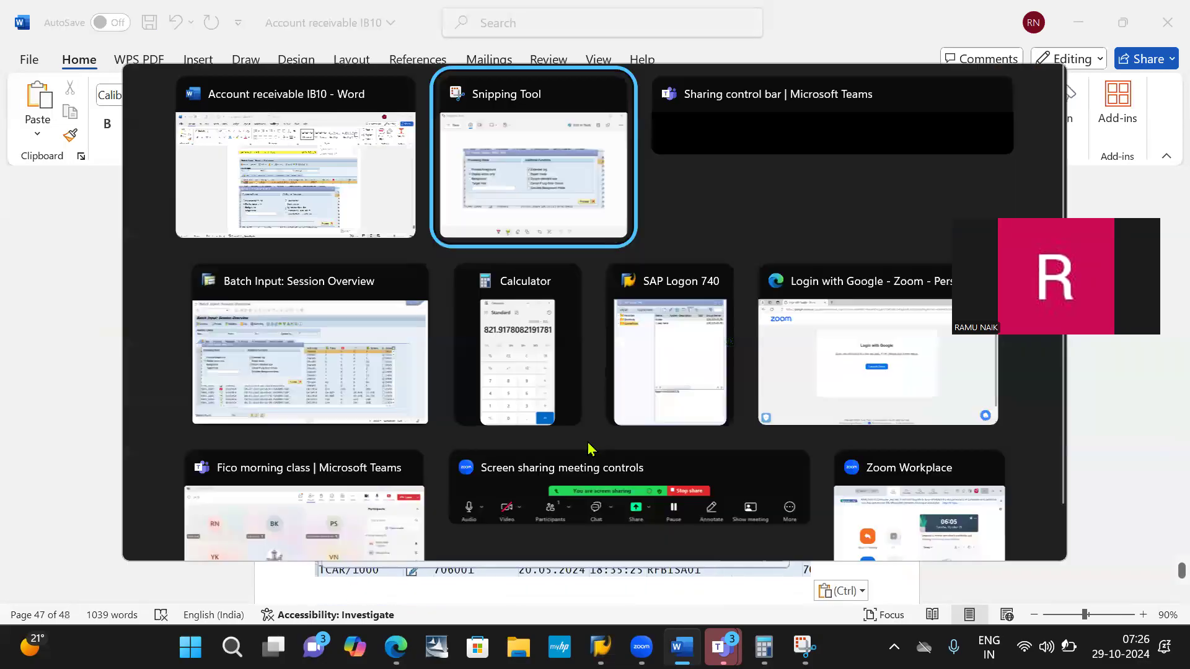
pyautogui.hotkey('alt', 'Tab')
pyautogui.hotkey('alt', 'Tab')
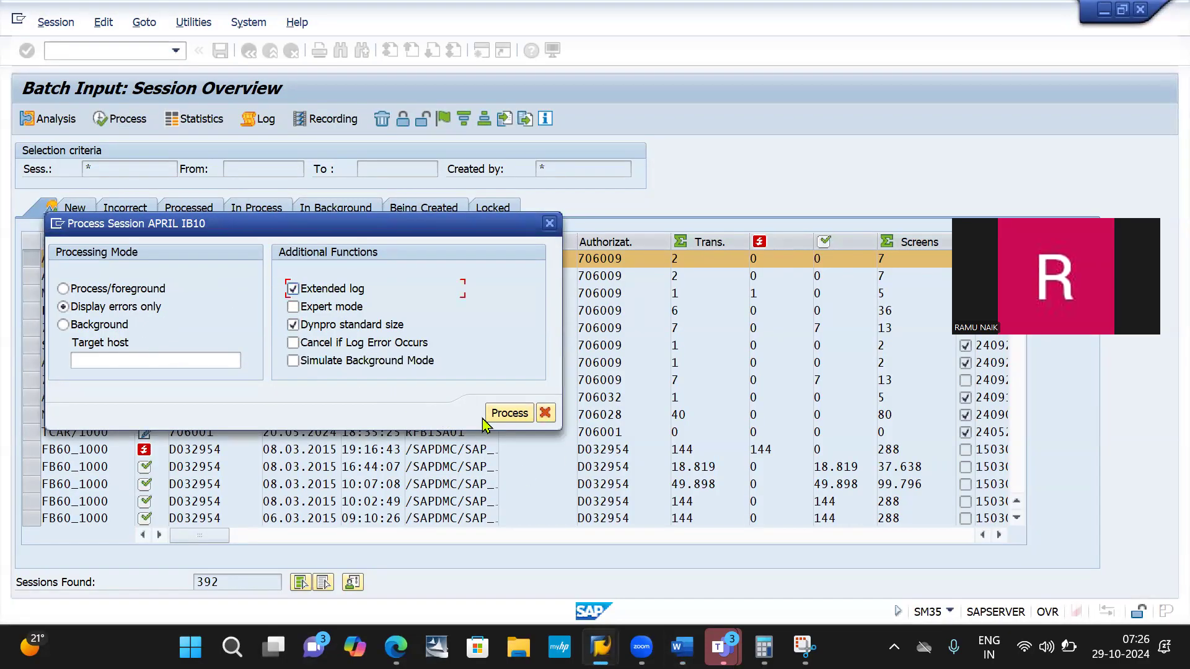
pyautogui.click(503, 417)
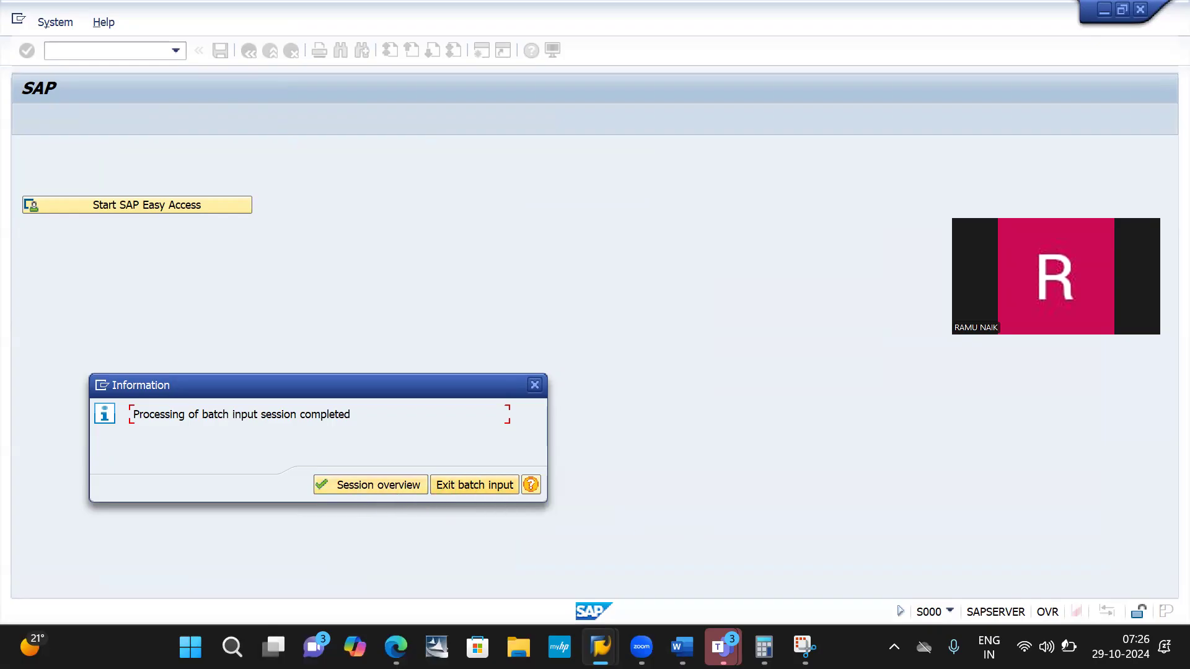
# - Capture the batch input completion message with Snipping Tool and highlight Exit batch input in yellow on the screenshot
pyautogui.click(804, 647)
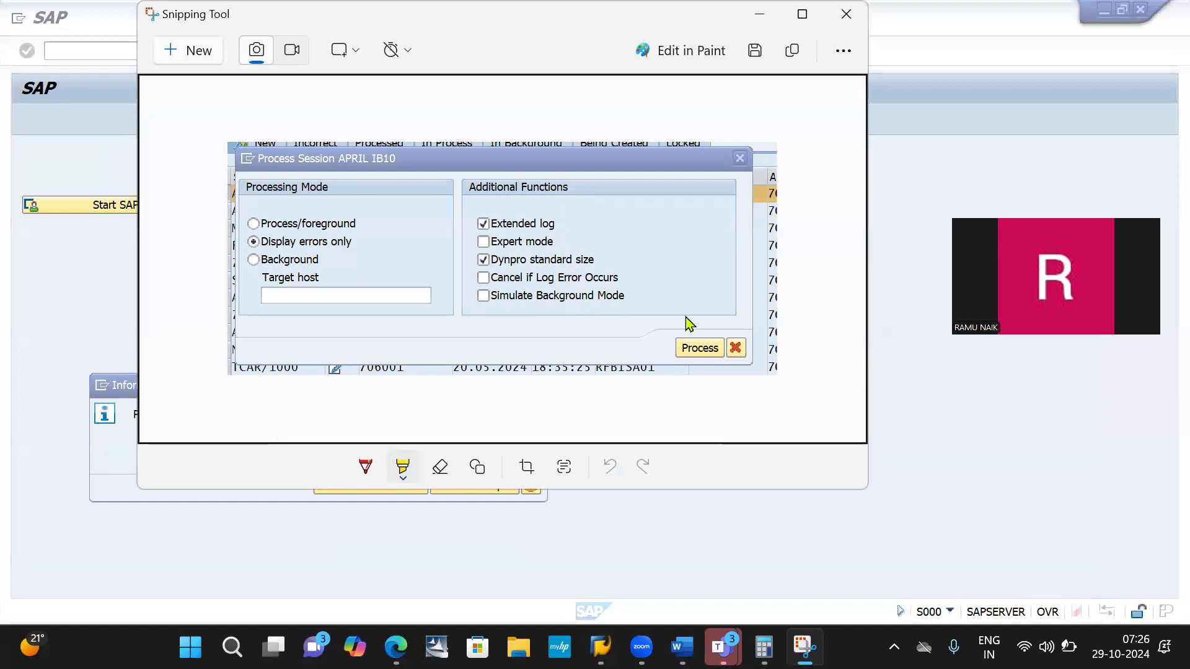
pyautogui.click(191, 54)
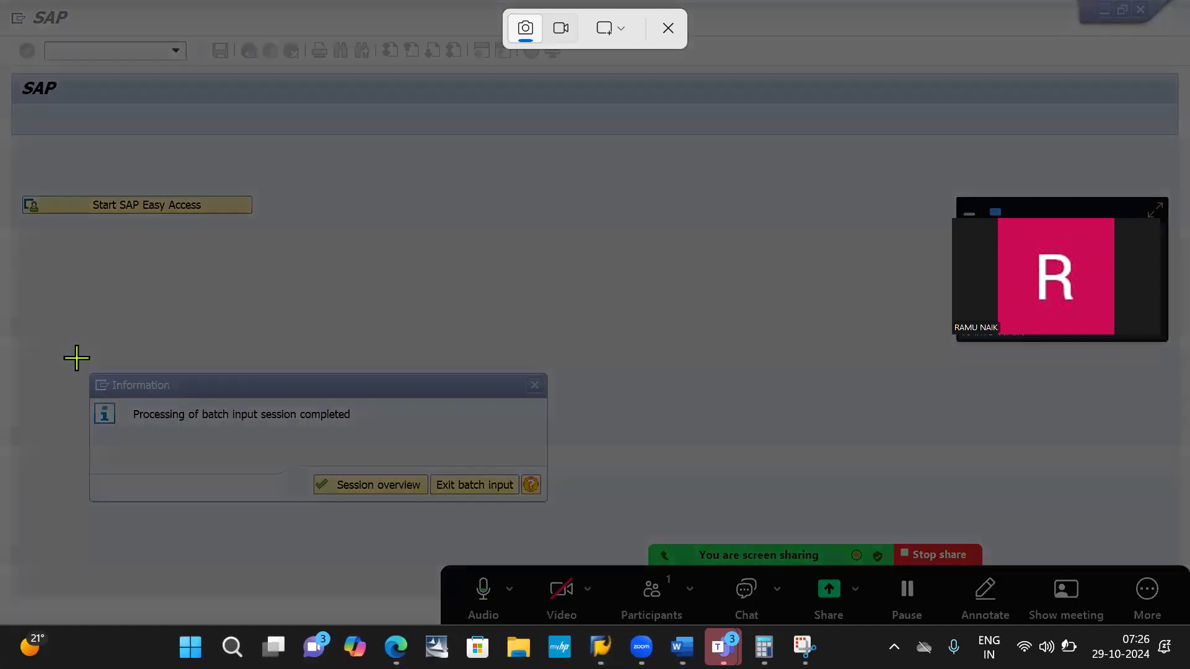
pyautogui.moveTo(76, 358); pyautogui.dragTo(633, 552)
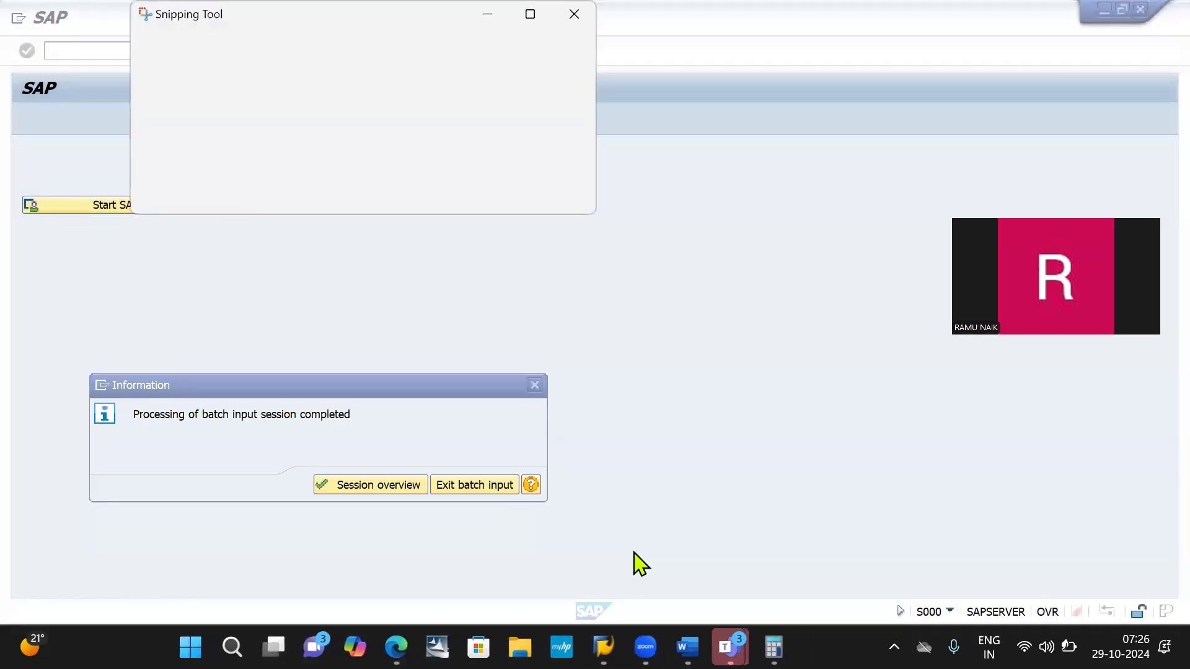
pyautogui.moveTo(589, 290); pyautogui.dragTo(662, 293)
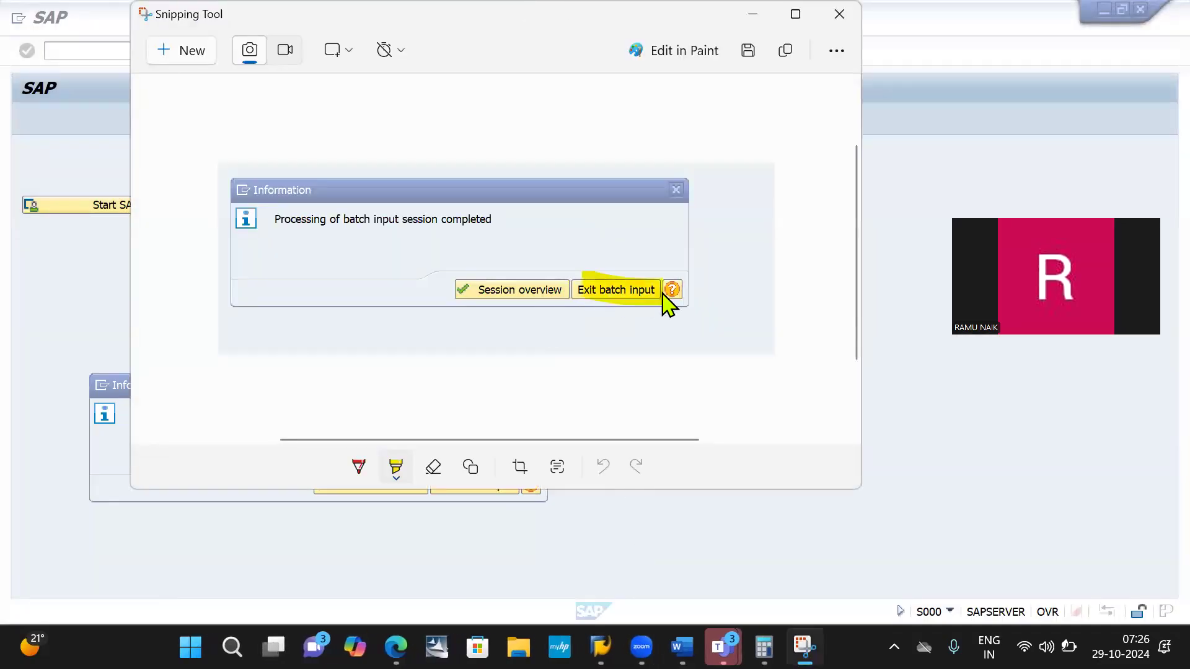
# - Switch to Word and paste the batch input completion screenshot below the Process Session image
pyautogui.hotkey('alt', 'Tab')
pyautogui.hotkey('alt', 'Tab')
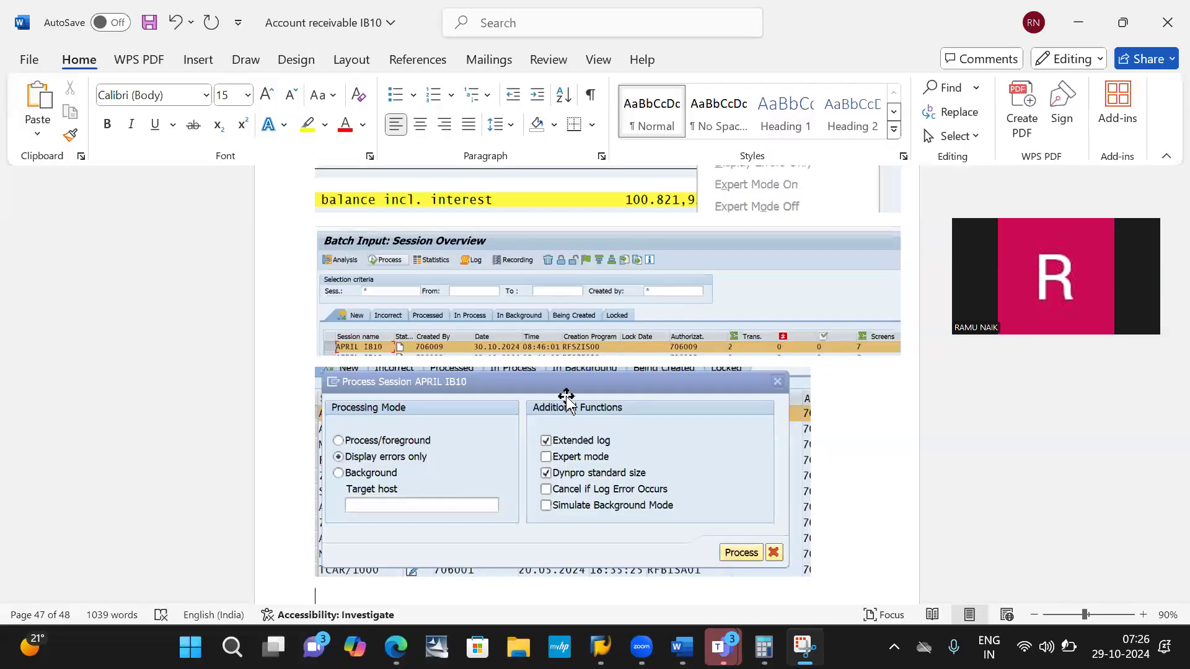
pyautogui.hotkey('ctrl', 'v')
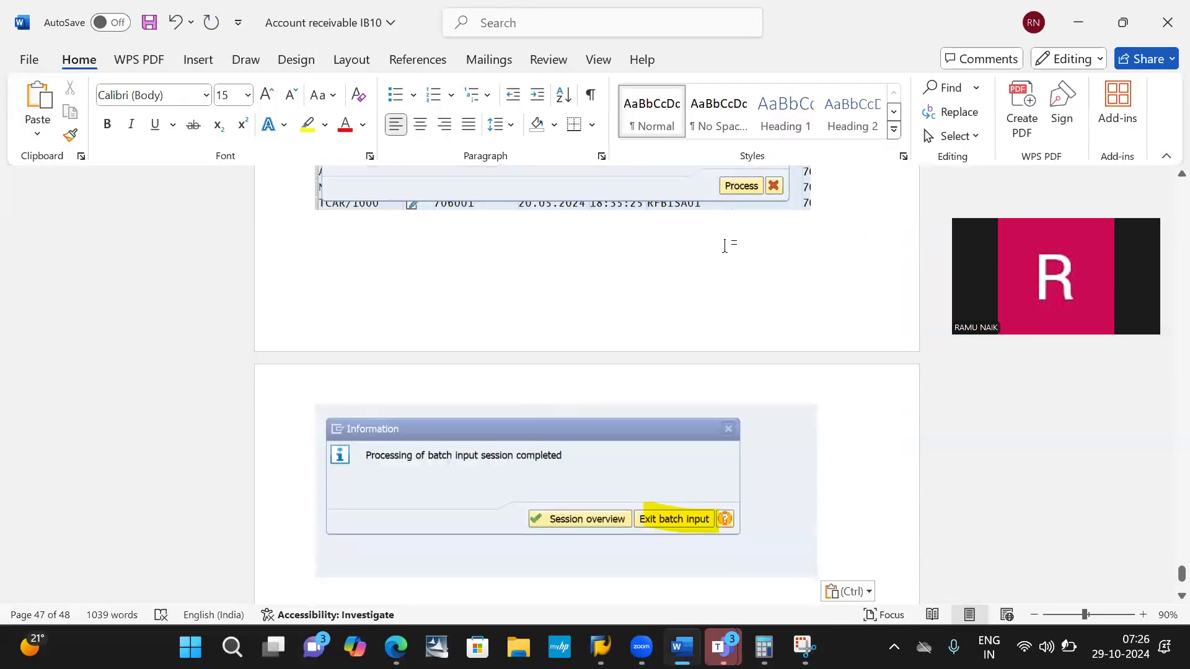
# - Add the caption "Click on Preces" below the Process Session image and place the cursor under the completion message image
pyautogui.click(725, 246)
pyautogui.click(725, 246)
pyautogui.write('cLl')
pyautogui.press('BackSpace')
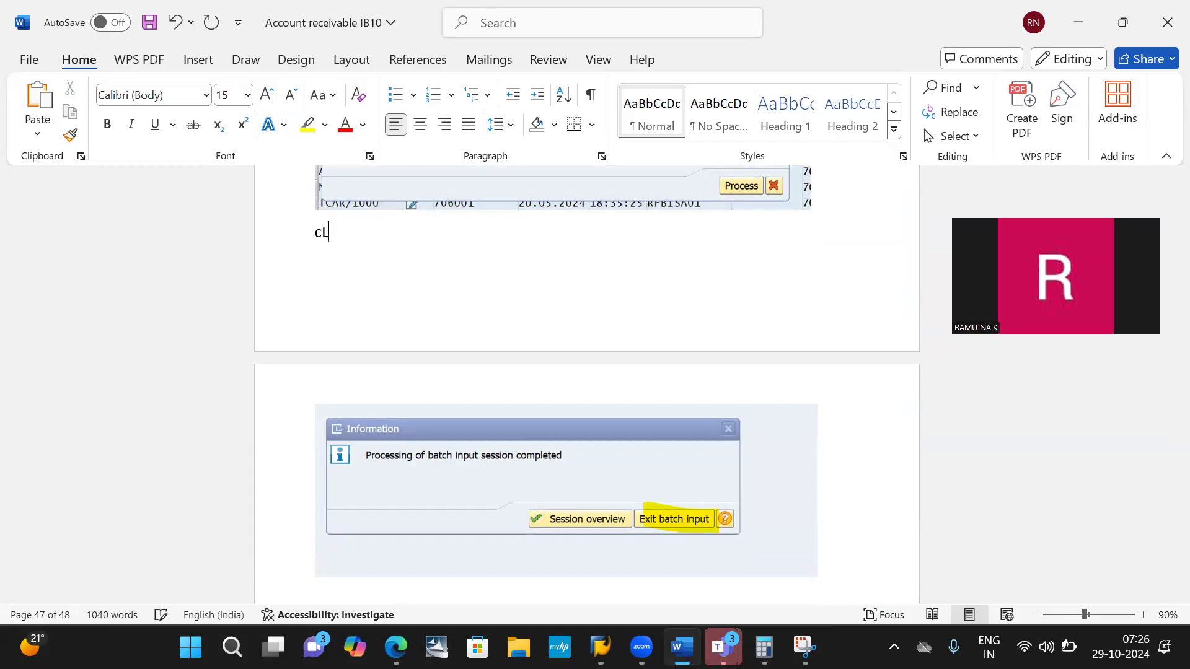
pyautogui.write('ick on Precess')
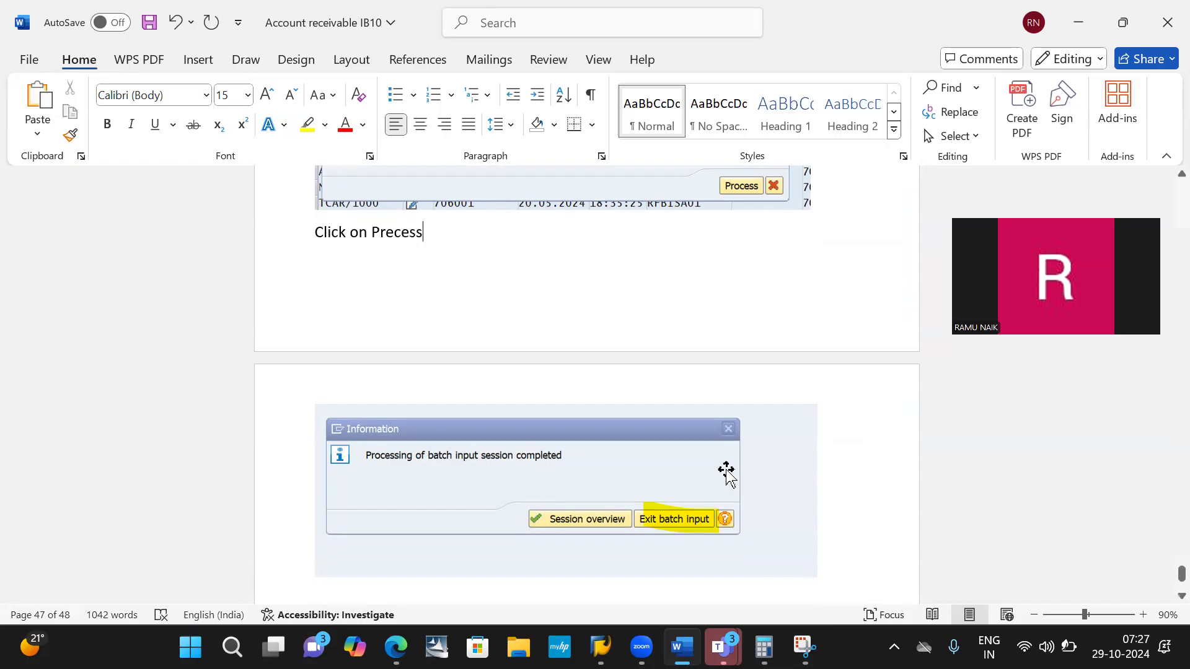
pyautogui.scroll(-3, 725, 471)
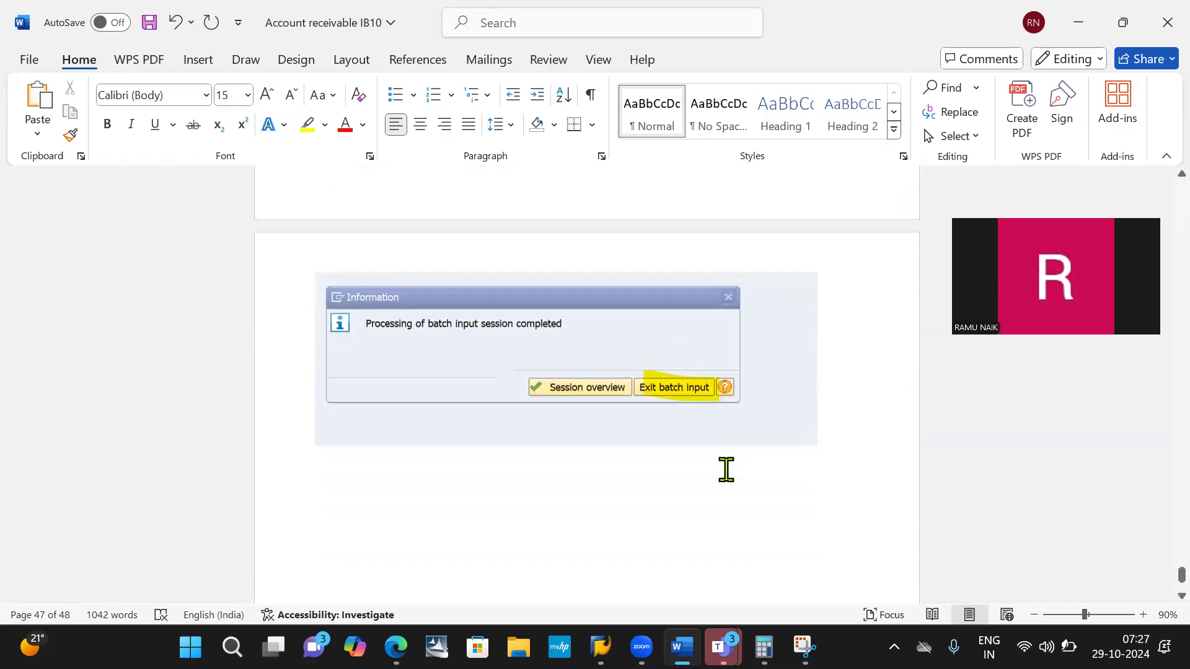
pyautogui.click(689, 481)
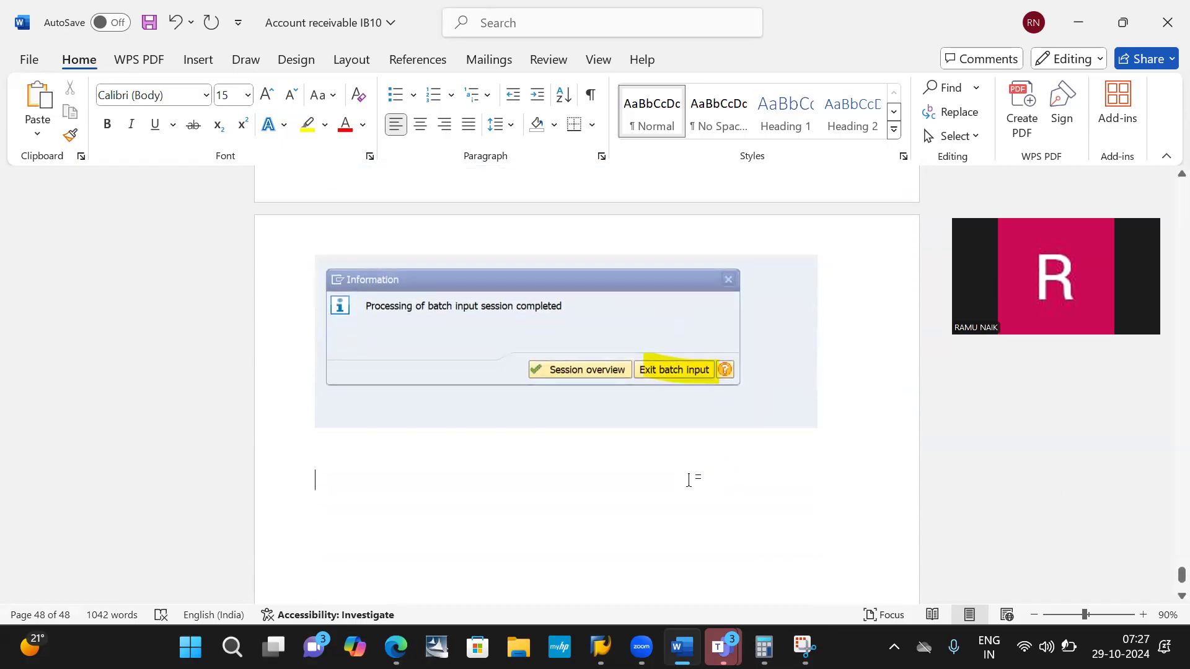
# - Return to SAP, exit batch input and display the posted IB10 interest document with transaction FB03
pyautogui.hotkey('alt', 'Tab')
pyautogui.hotkey('alt', 'Tab')
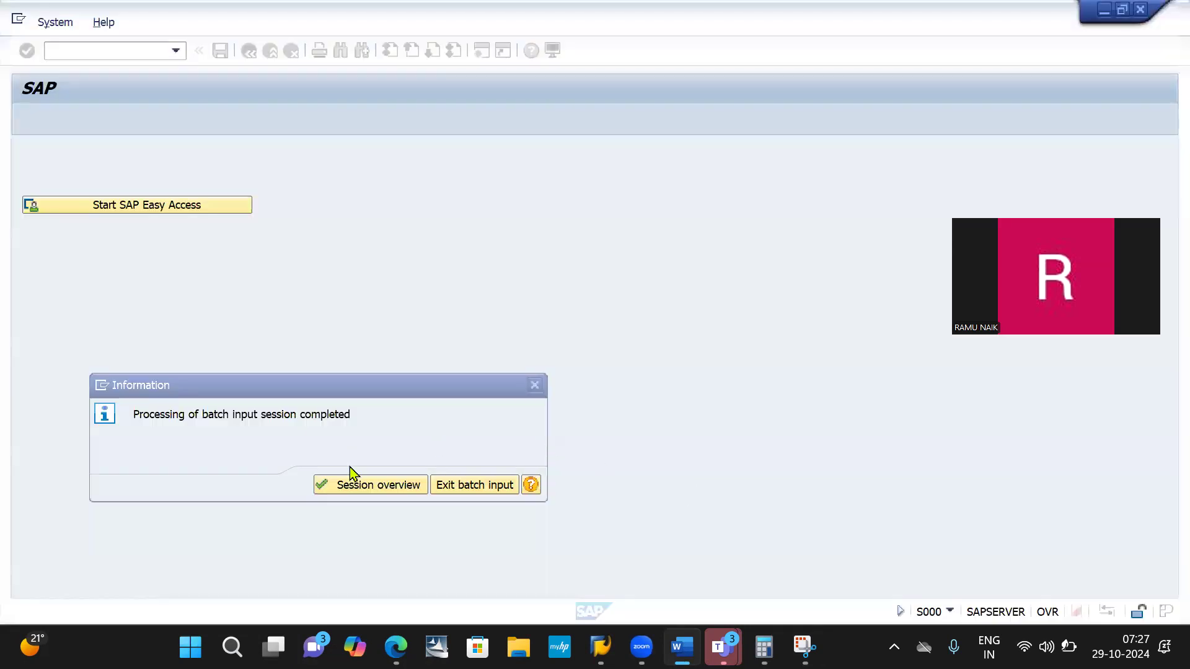
pyautogui.click(470, 485)
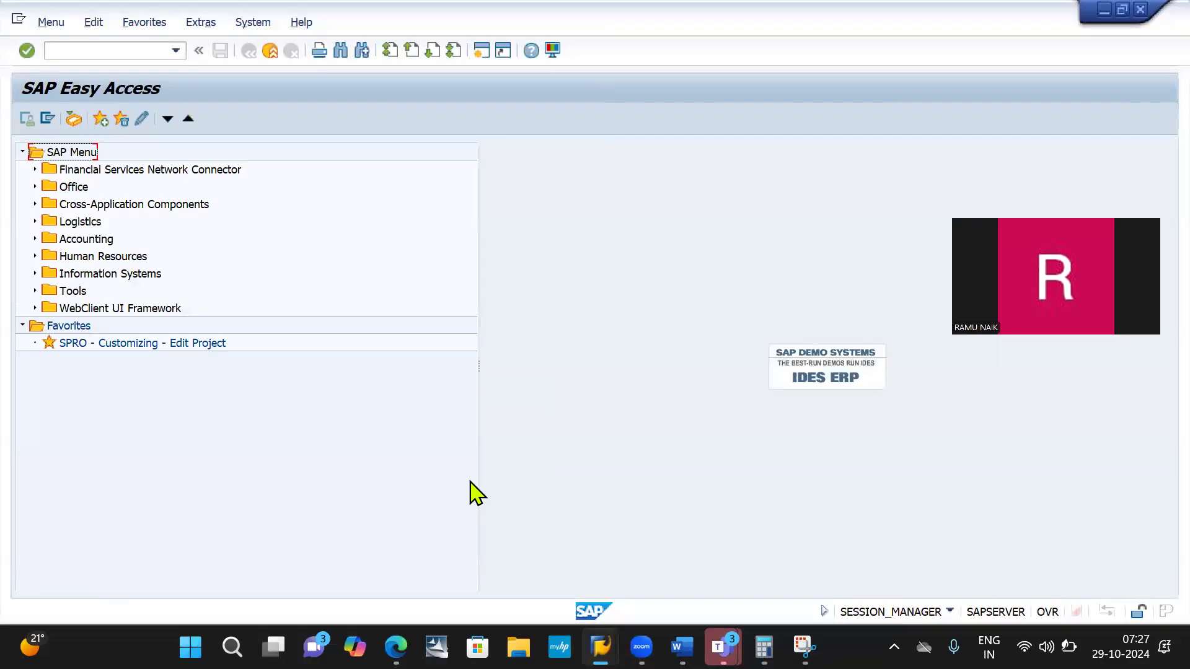
pyautogui.click(103, 46)
pyautogui.press('Return')
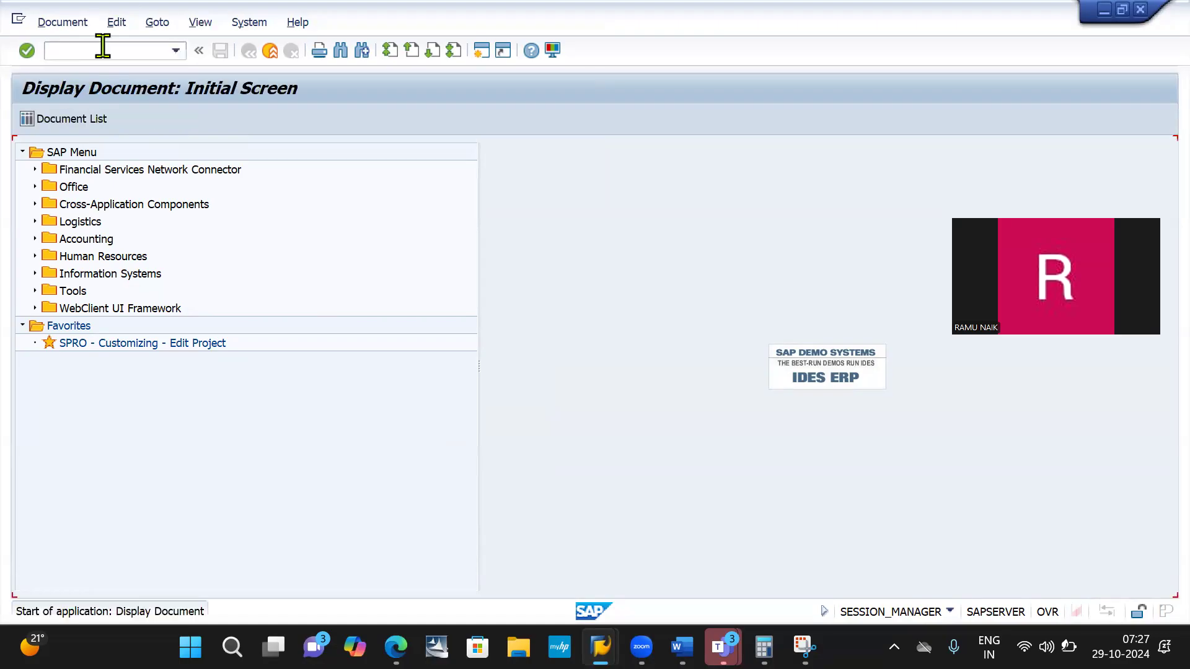
pyautogui.press('Return')
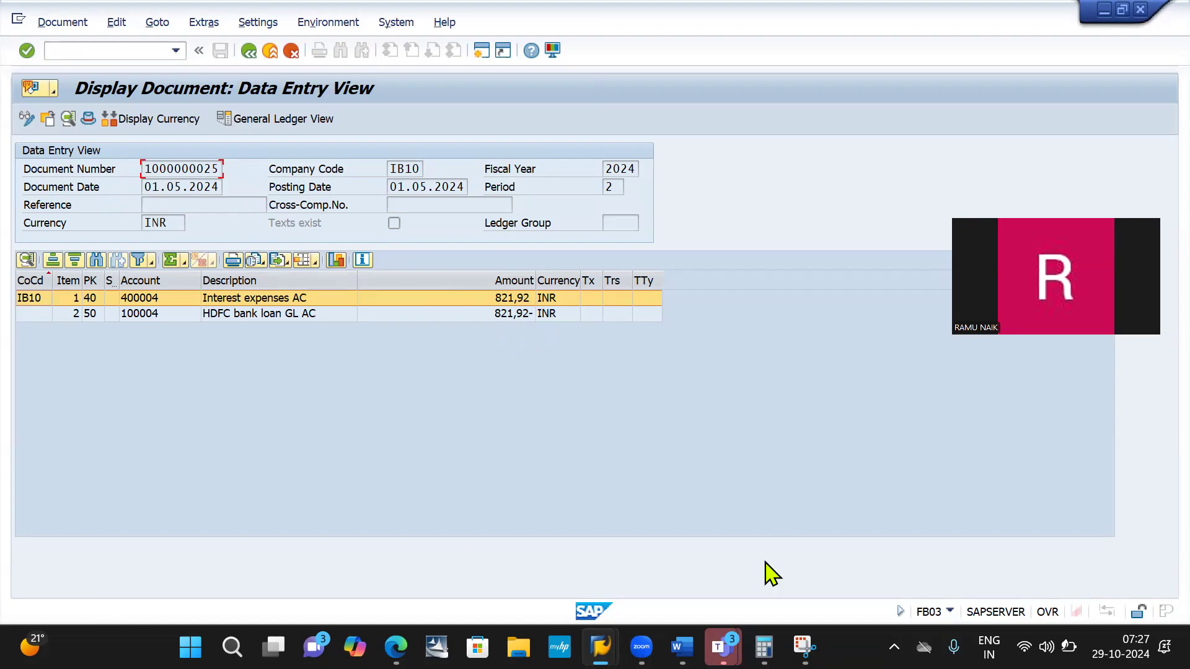
# - Capture the Display Document data entry view with Snipping Tool and paste it into Word below the completion message image
pyautogui.click(805, 647)
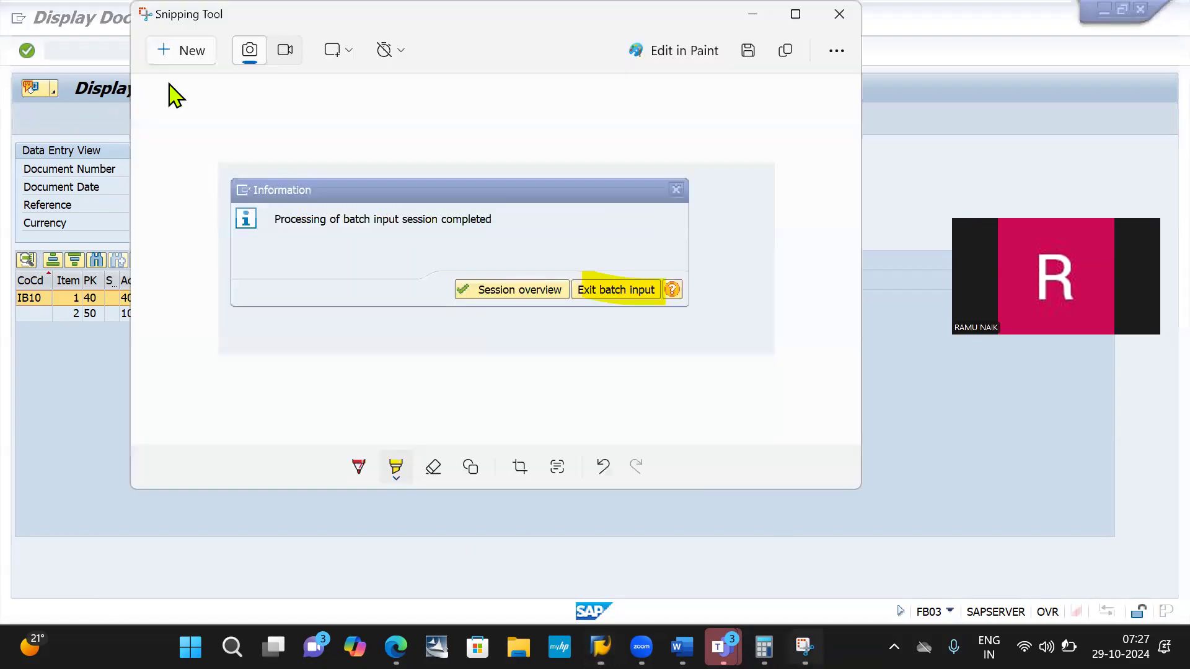
pyautogui.click(172, 54)
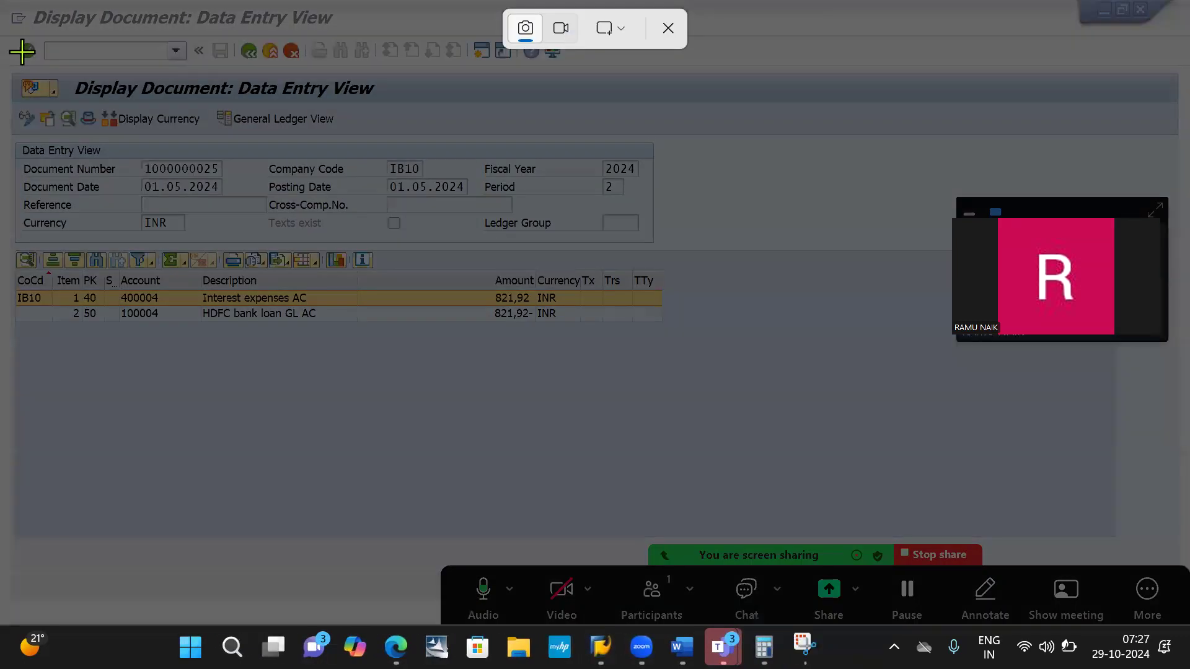
pyautogui.moveTo(4, 38); pyautogui.dragTo(686, 345)
pyautogui.hotkey('alt', 'Tab')
pyautogui.hotkey('alt', 'Tab')
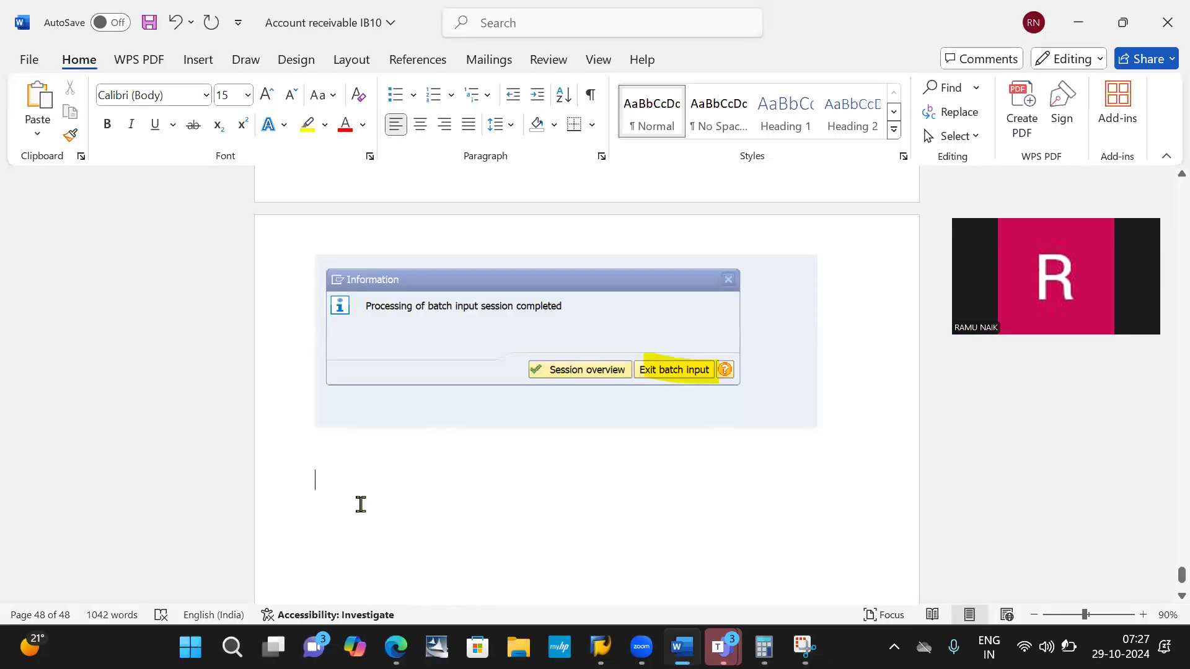
pyautogui.hotkey('ctrl', 'v')
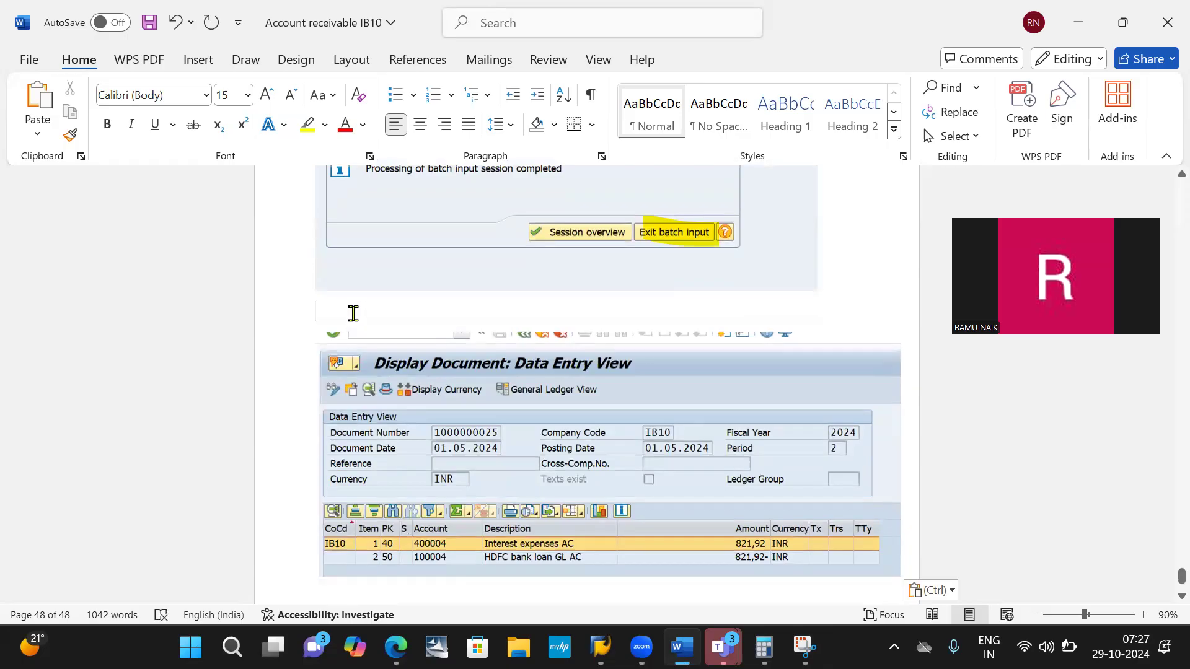
# - Add the heading "FB03: Document display" above the Display Document screenshot, with a blank line on each side
pyautogui.write('/')
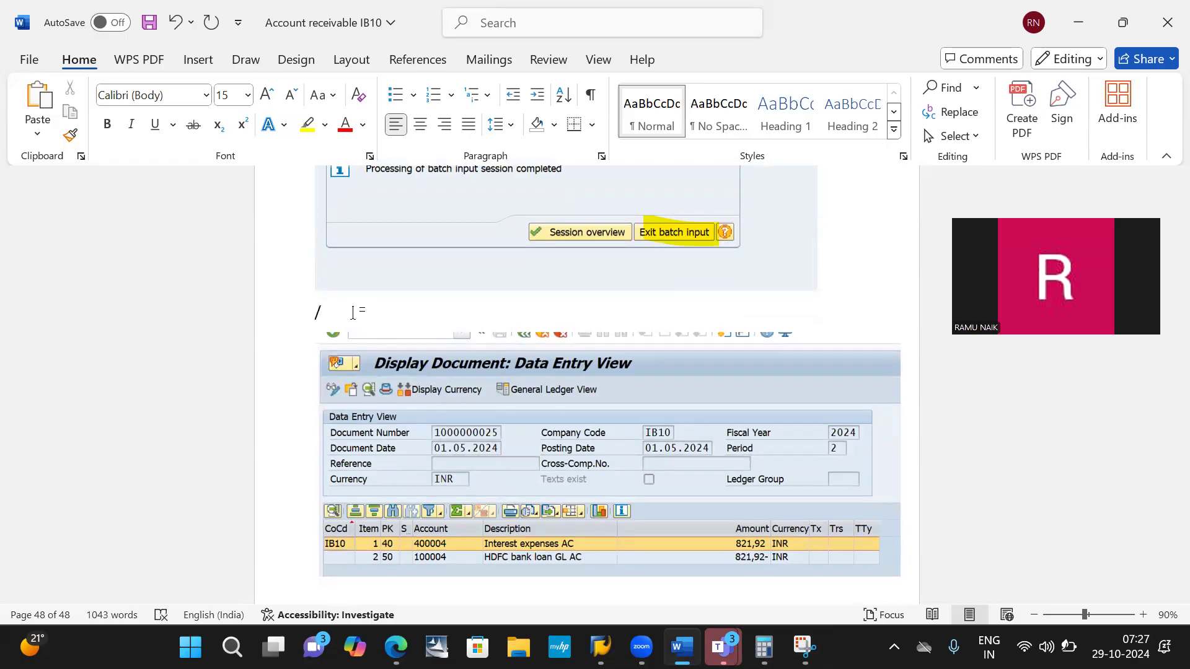
pyautogui.write('FB03')
pyautogui.click(315, 315)
pyautogui.press('Return')
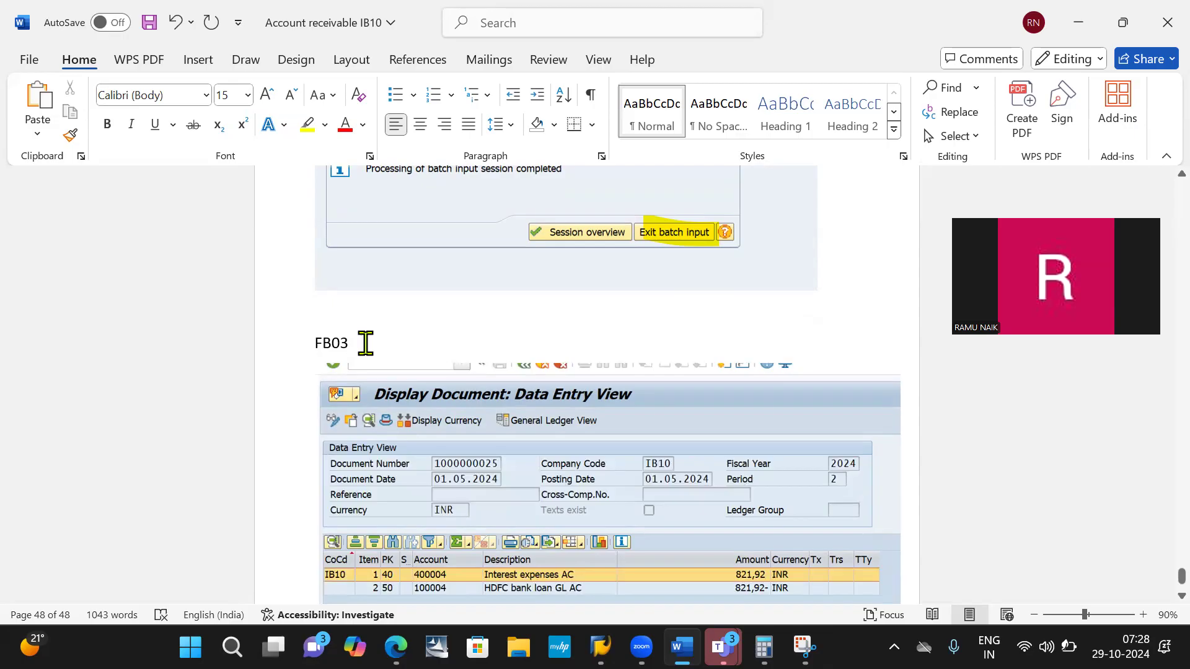
pyautogui.write(':')
pyautogui.write('Do')
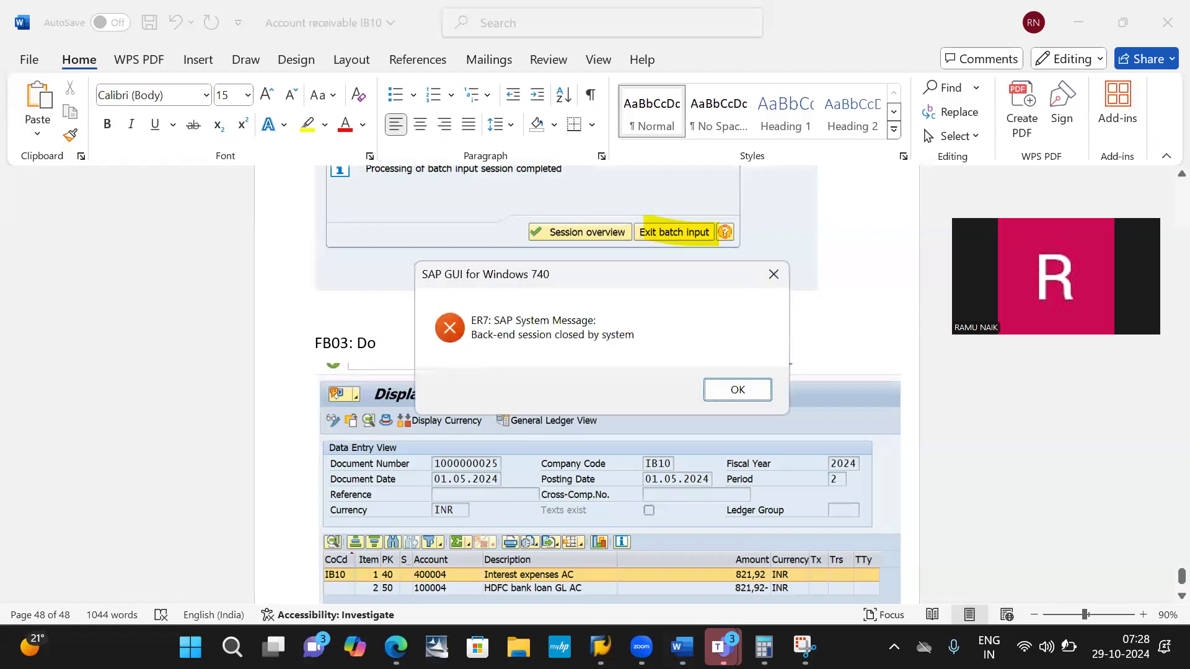
pyautogui.press('Return')
pyautogui.write('Doc')
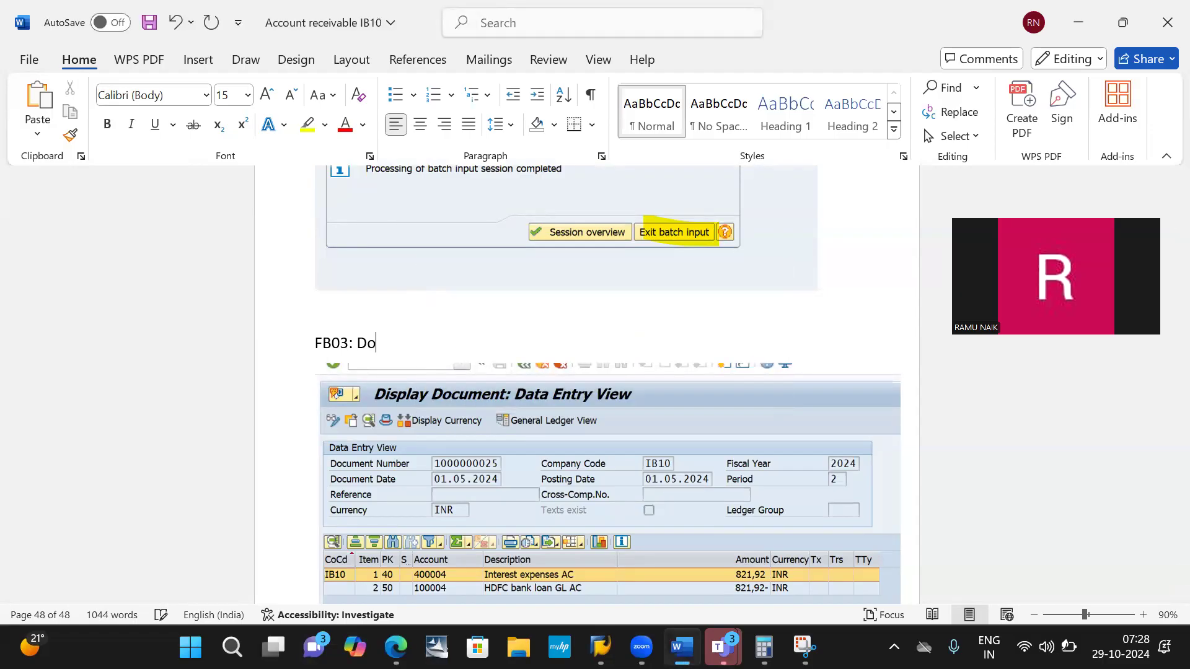
pyautogui.write('ument display')
pyautogui.press('Return')
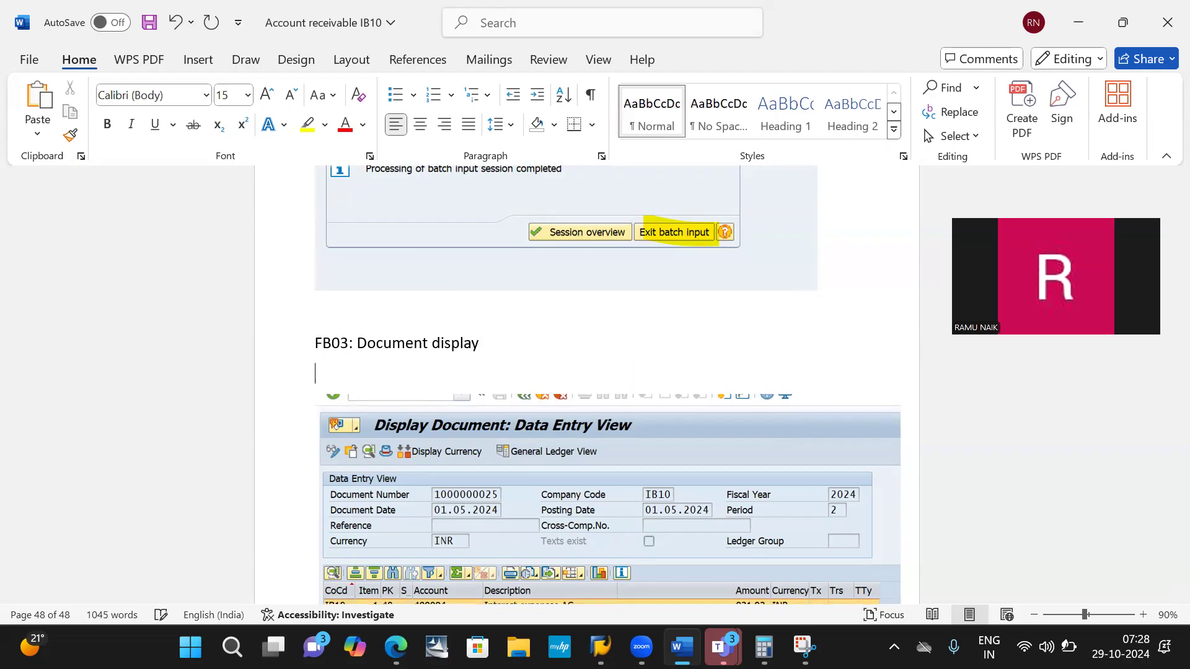
# - Save the Account receivable IB10 Word document
pyautogui.scroll(-2, 470, 378)
pyautogui.scroll(-1, 469, 377)
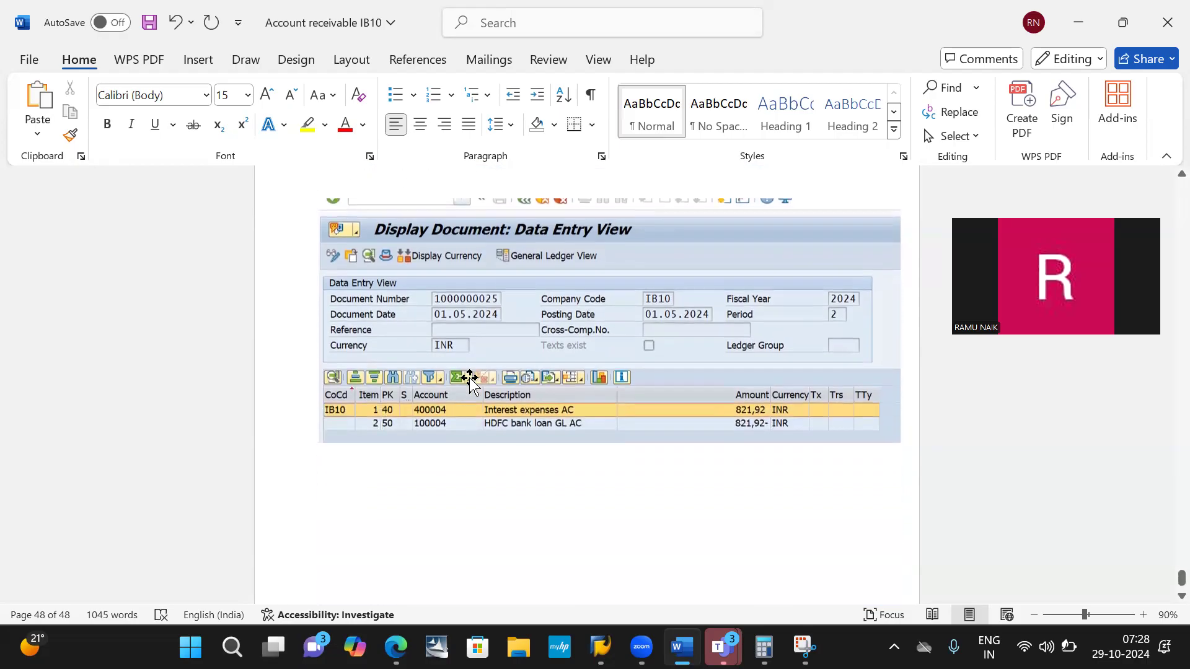
pyautogui.hotkey('ctrl', 's')
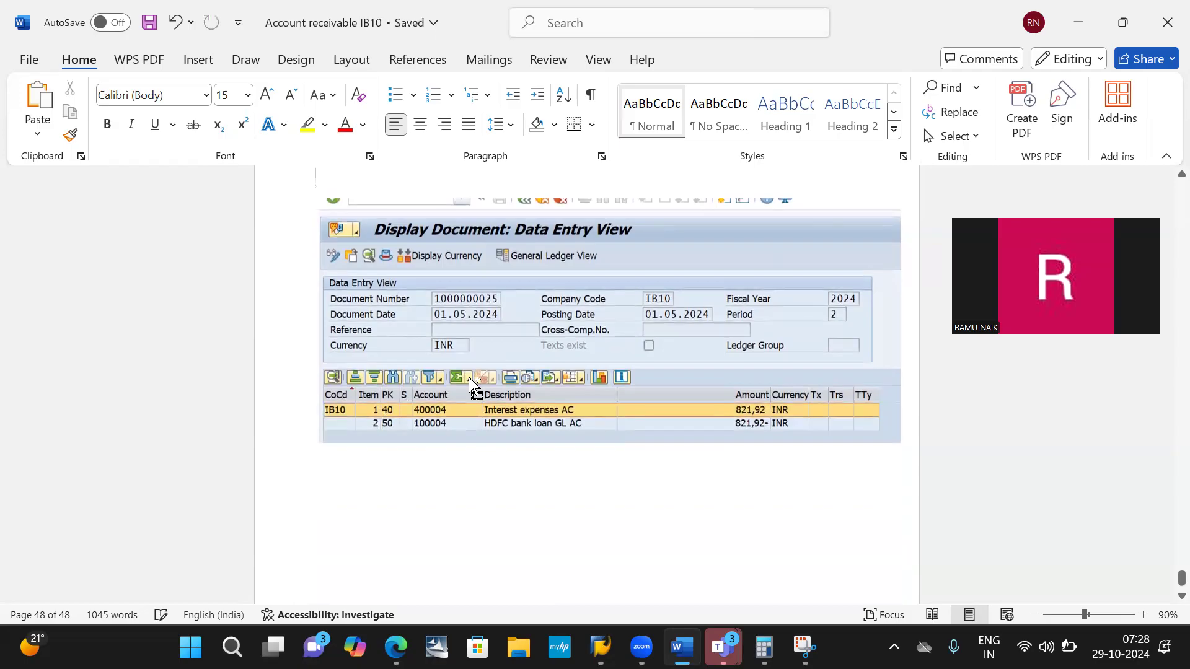
# - Review the documented steps from the FB03 document display back to the interest run's session settings
pyautogui.scroll(3, 692, 327)
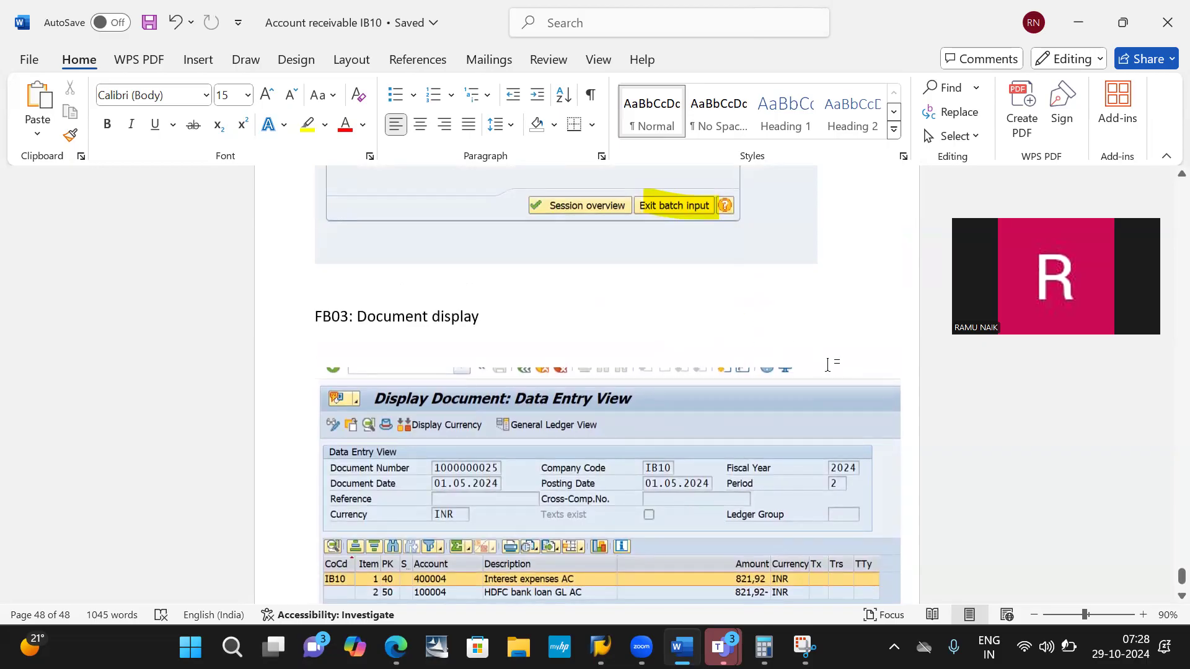
pyautogui.scroll(1, 686, 310)
pyautogui.scroll(-6, 685, 311)
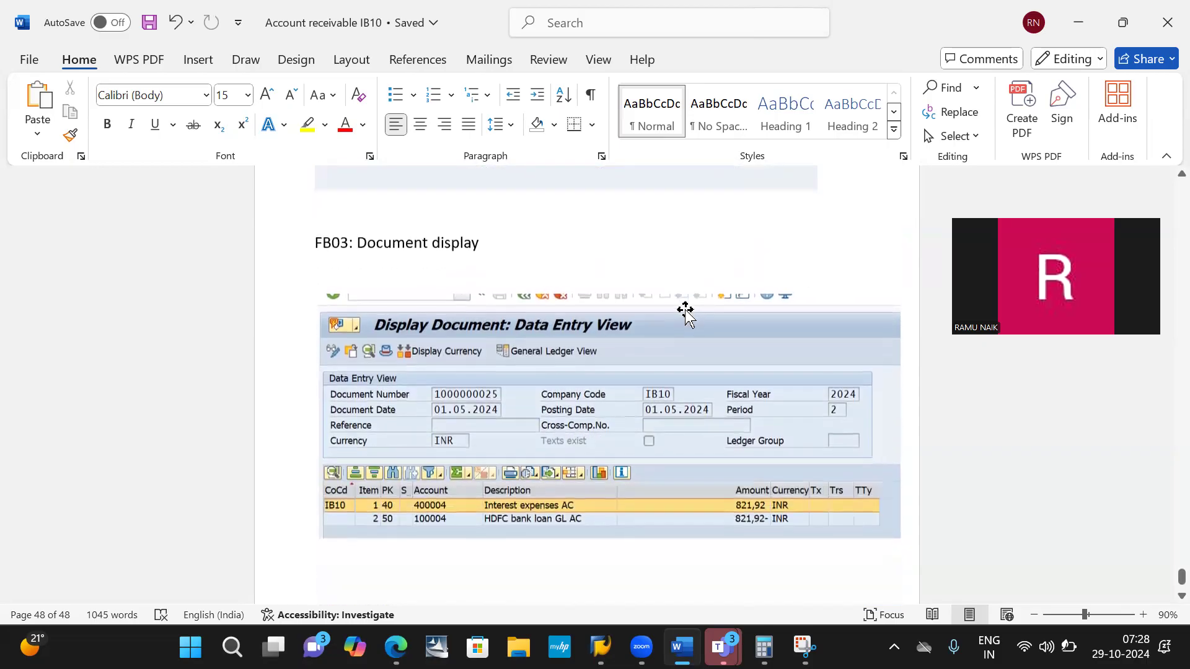
pyautogui.scroll(12, 589, 359)
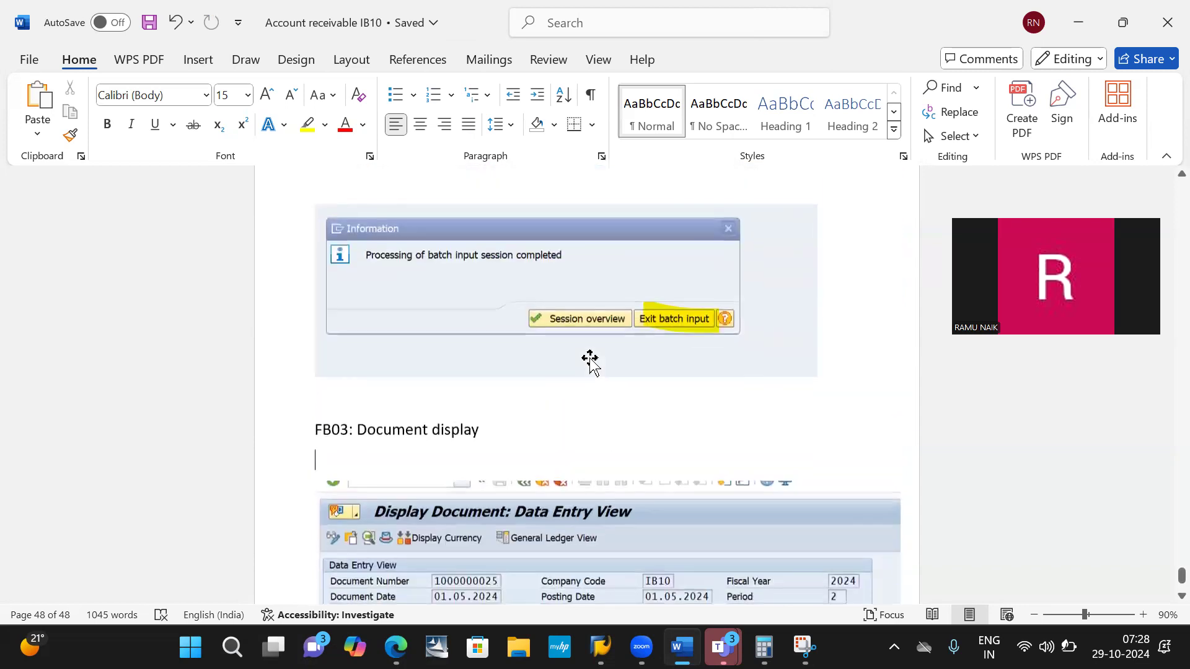
pyautogui.scroll(10, 592, 362)
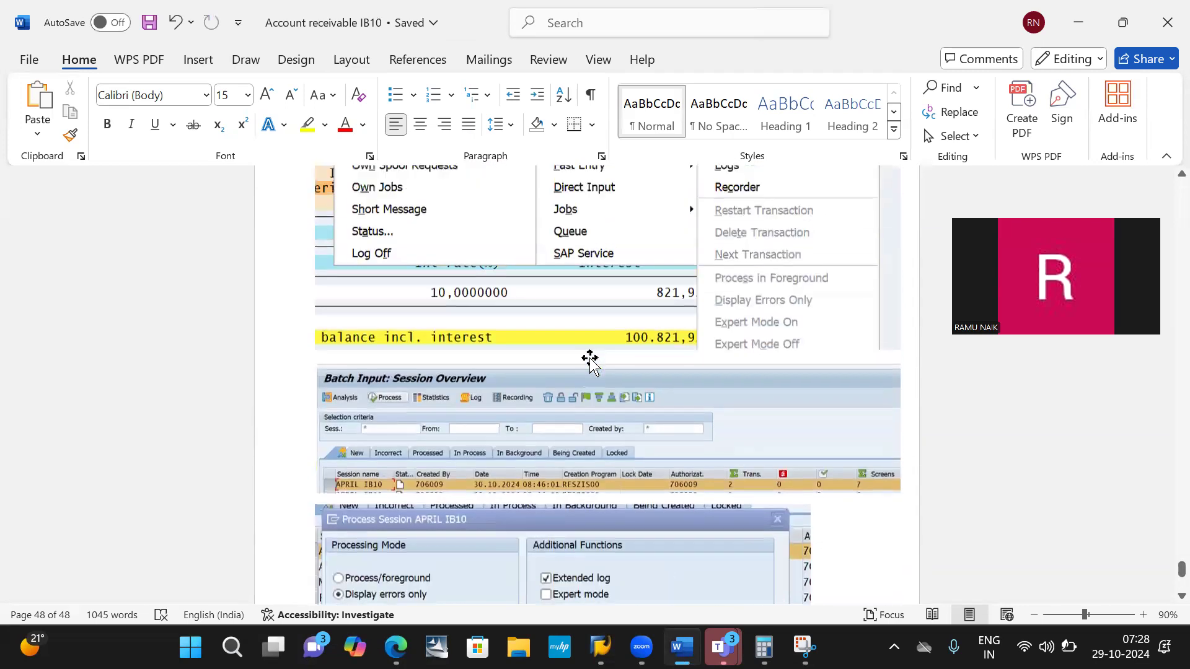
pyautogui.scroll(5, 592, 363)
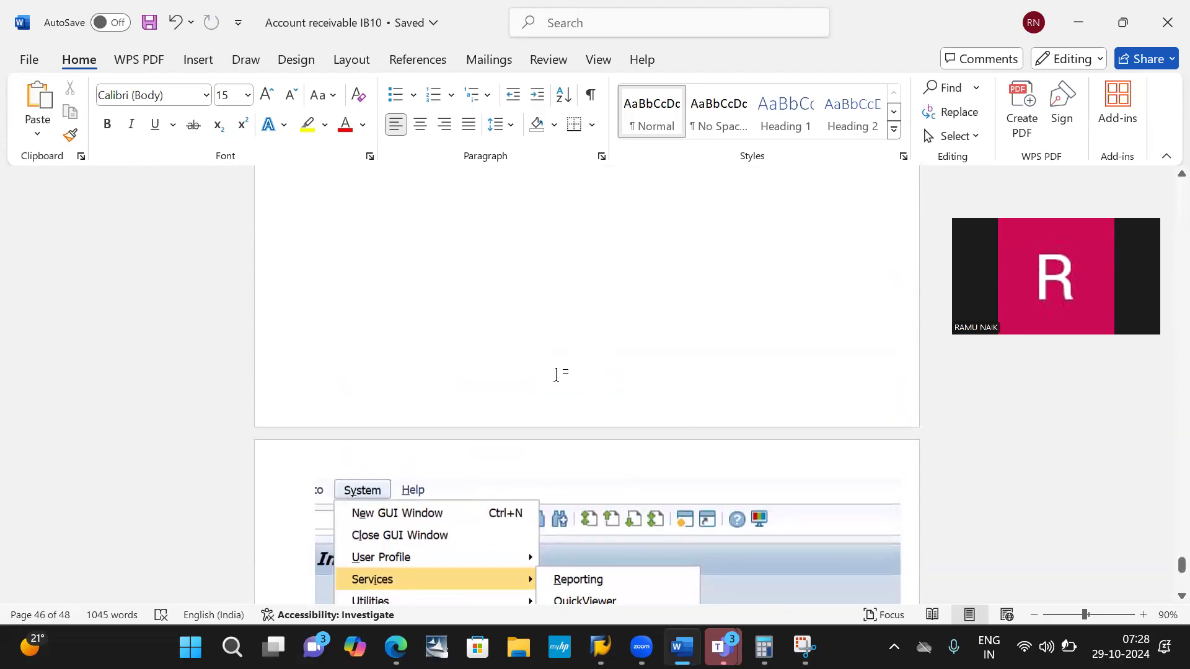
pyautogui.scroll(15, 576, 378)
pyautogui.scroll(1, 556, 374)
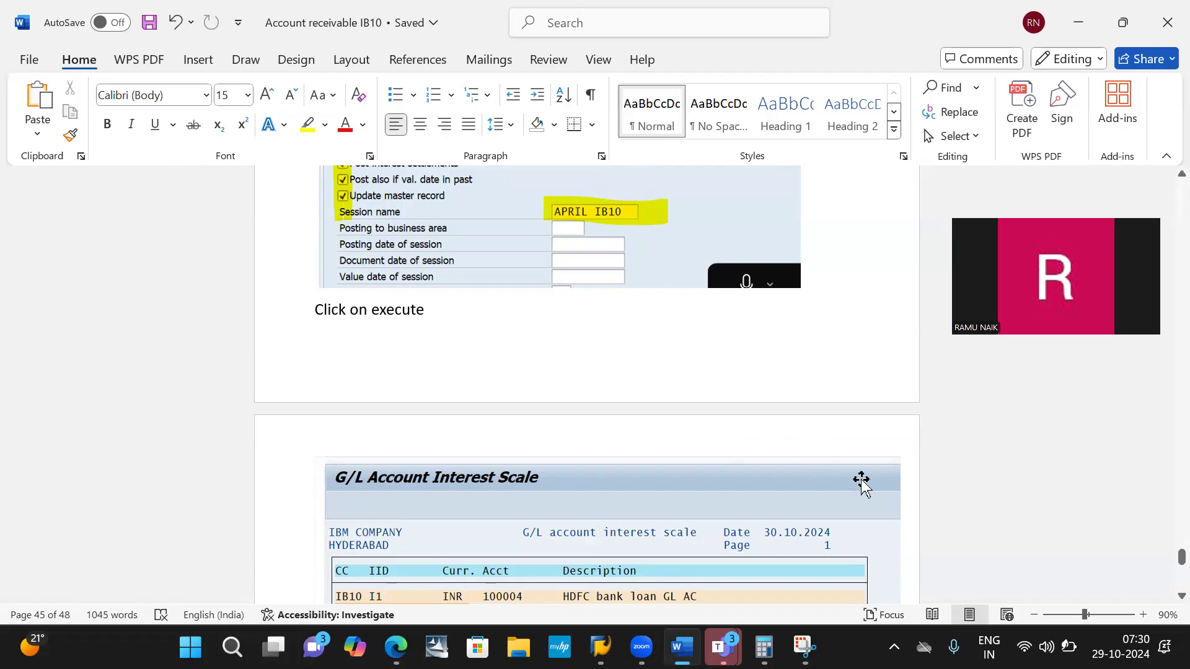
# - Minimize the Word document and close Snipping Tool, Calculator and SAP Logon
pyautogui.click(1079, 23)
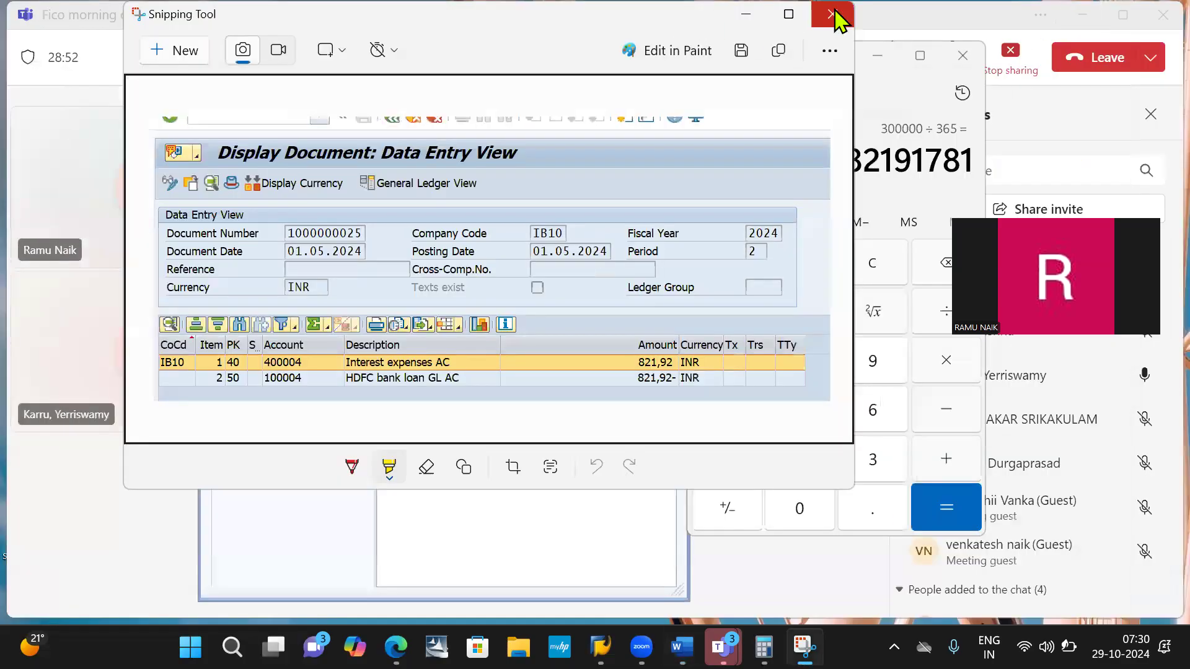
pyautogui.click(831, 15)
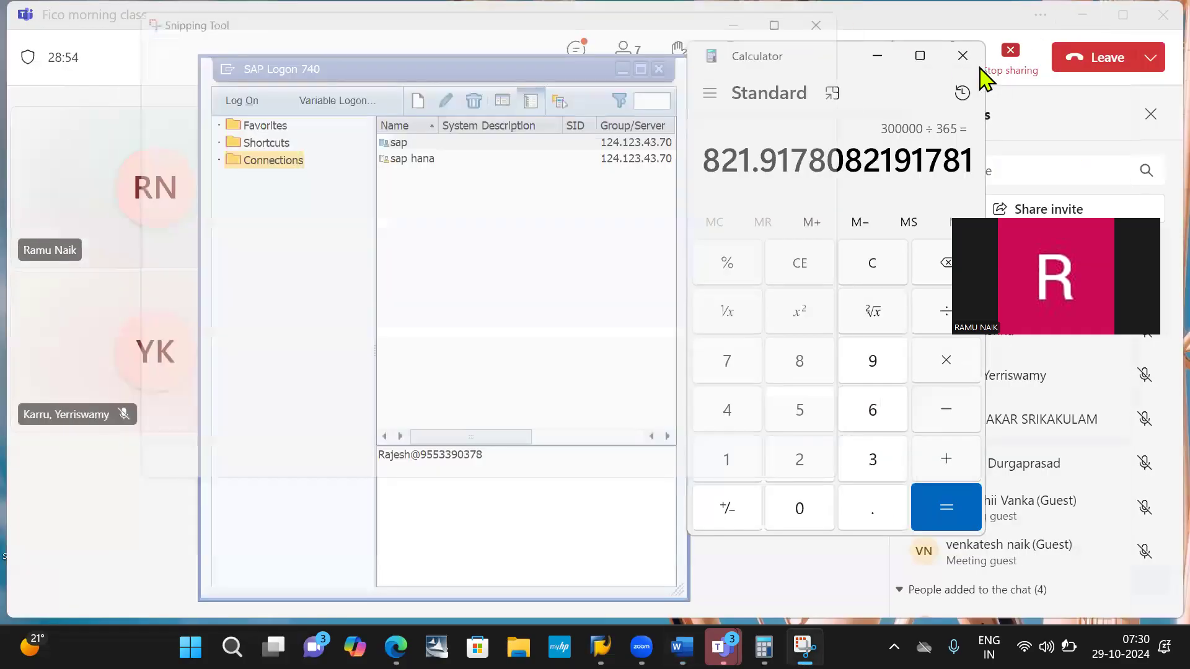
pyautogui.click(966, 59)
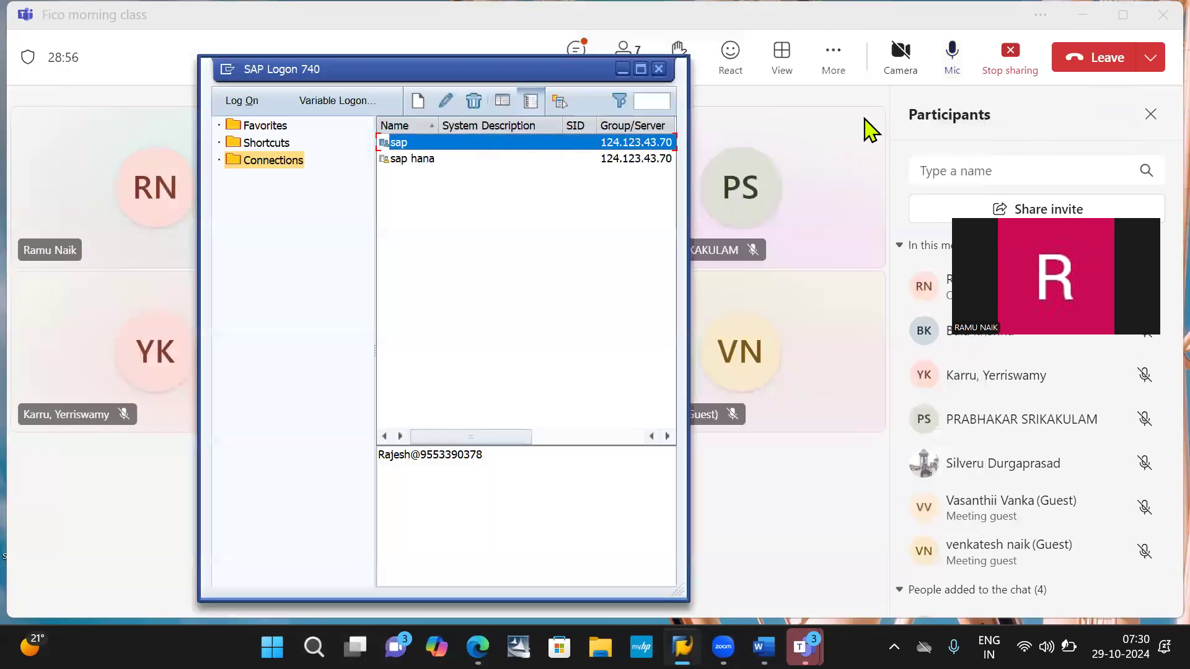
pyautogui.click(658, 69)
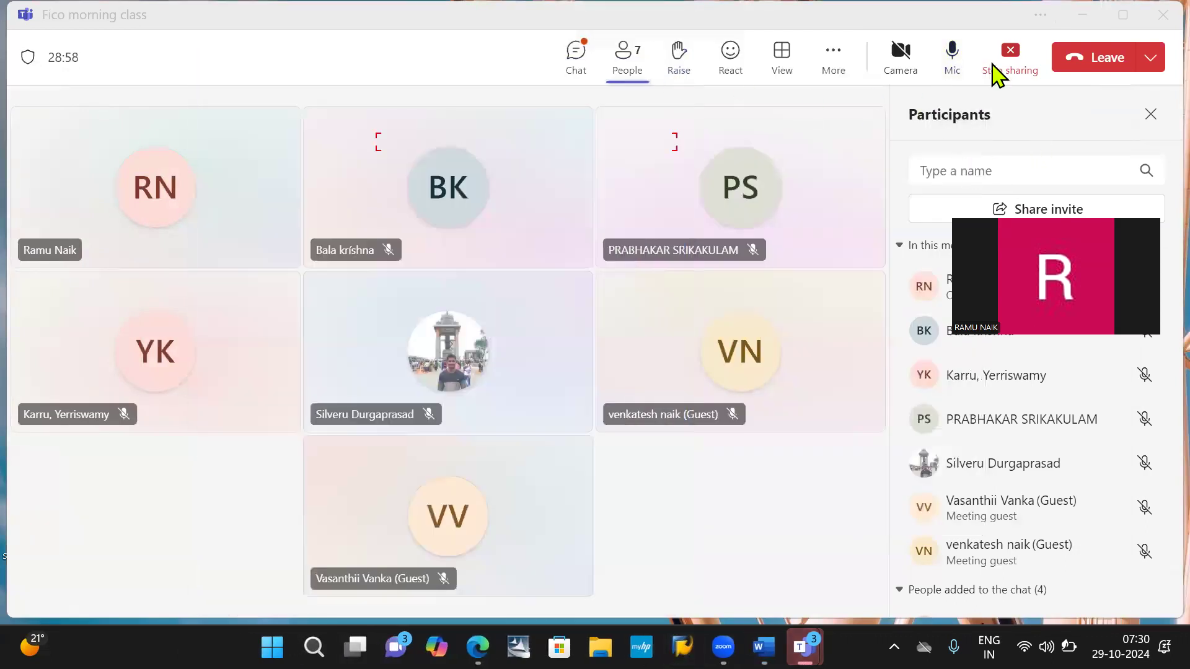
# - Stop sharing the screen and leave the Teams meeting
pyautogui.click(1010, 62)
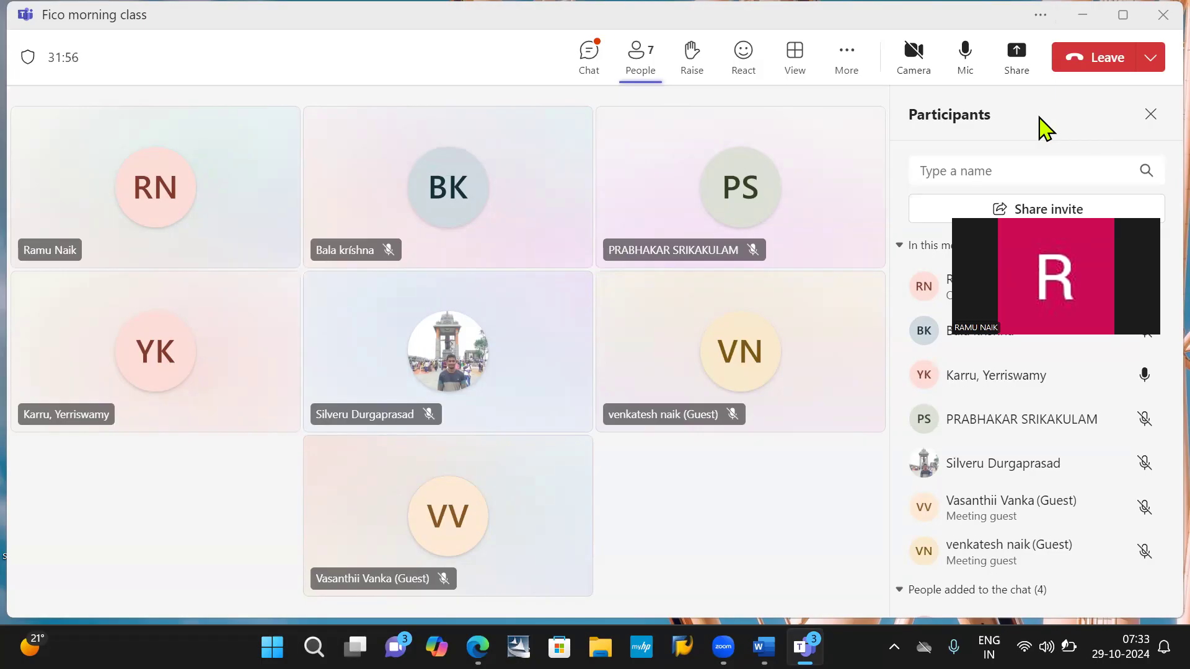
pyautogui.click(1085, 62)
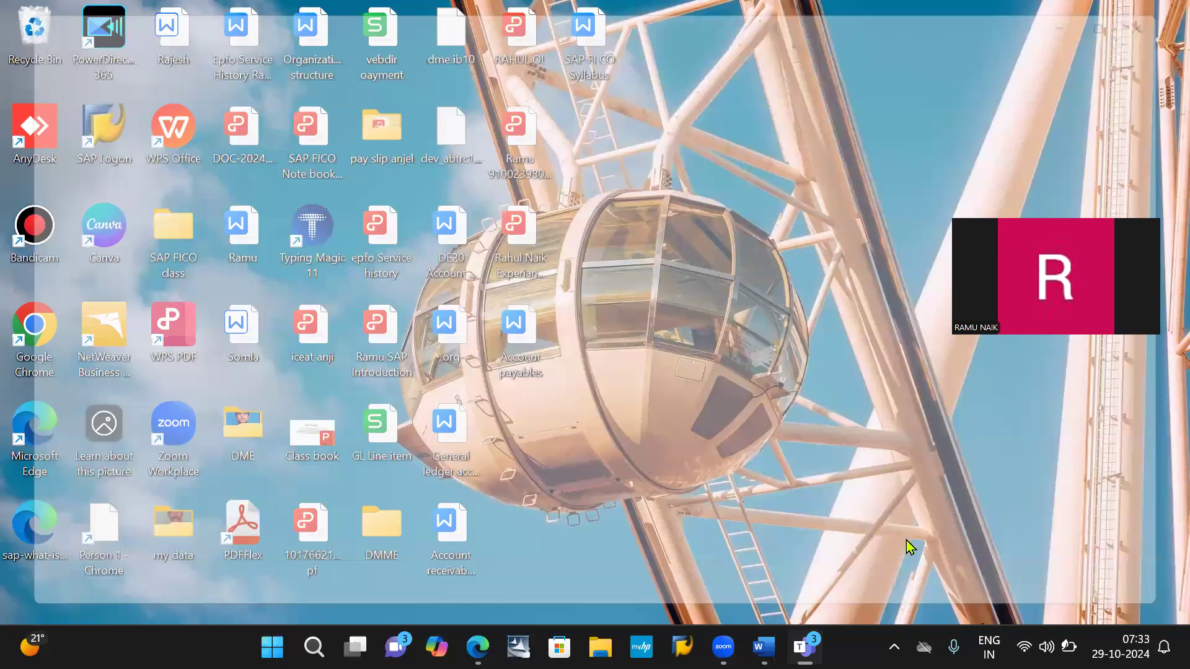